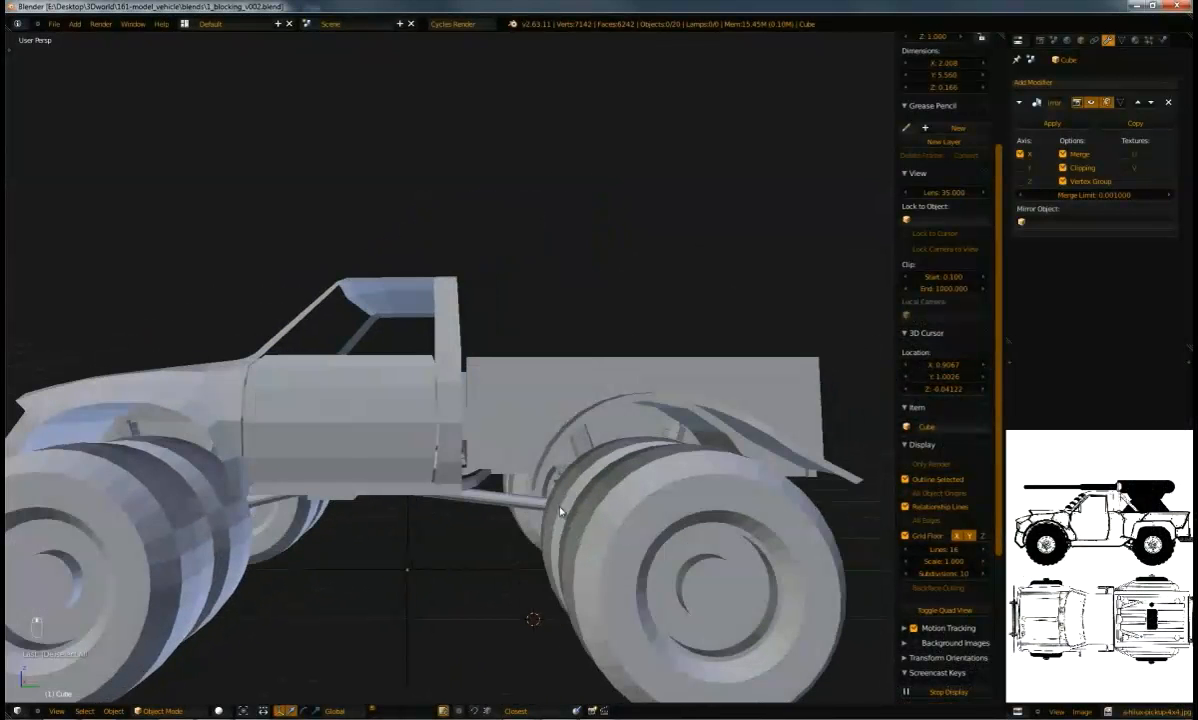
Display the background reference image behind the truck in the right orthographic view
{"action": "key", "text": "KP_3"}
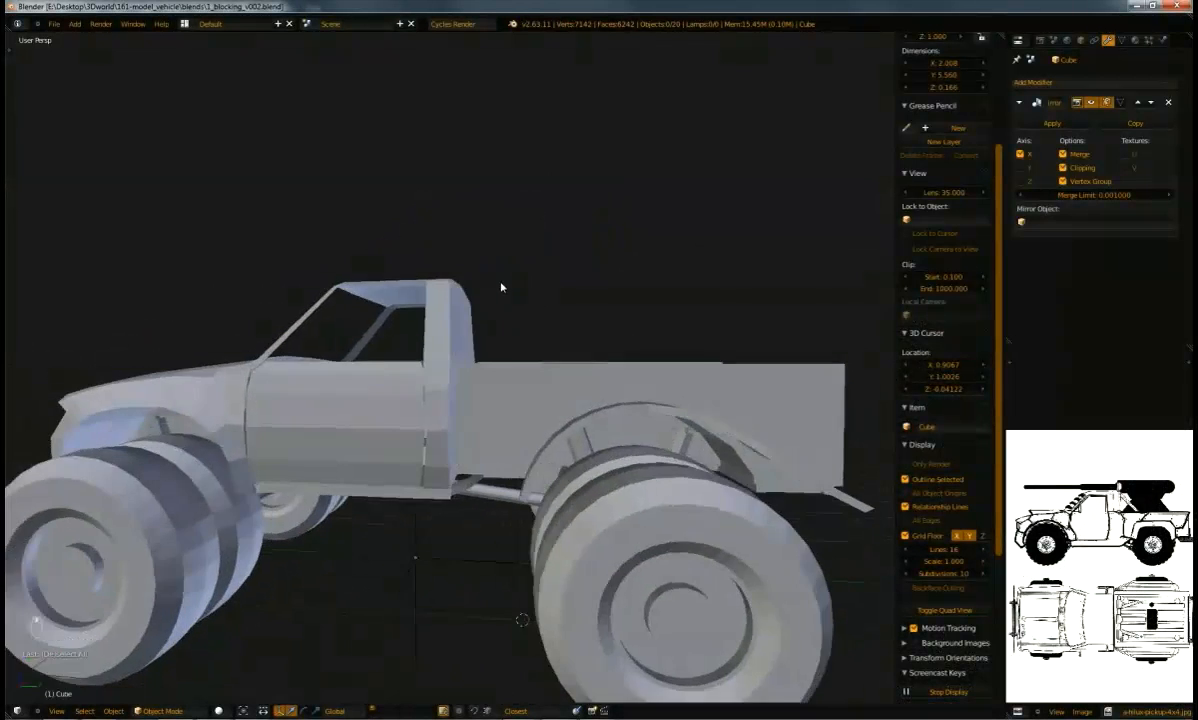
{"action": "key", "text": "KP_5"}
{"action": "middle_click_drag", "start_coordinate": [509, 325], "coordinate": [574, 336], "text": "shift"}
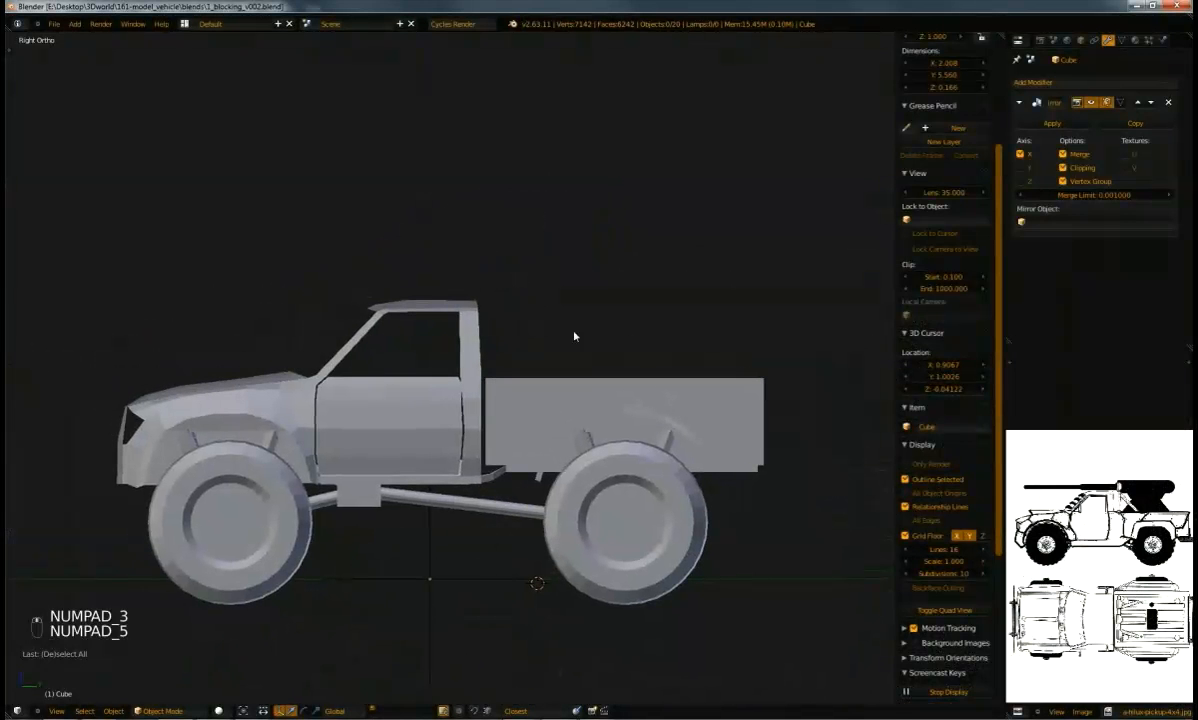
{"action": "scroll", "coordinate": [940, 463], "scroll_direction": "down", "scroll_amount": 3}
{"action": "scroll", "coordinate": [946, 478], "scroll_direction": "up", "scroll_amount": 4}
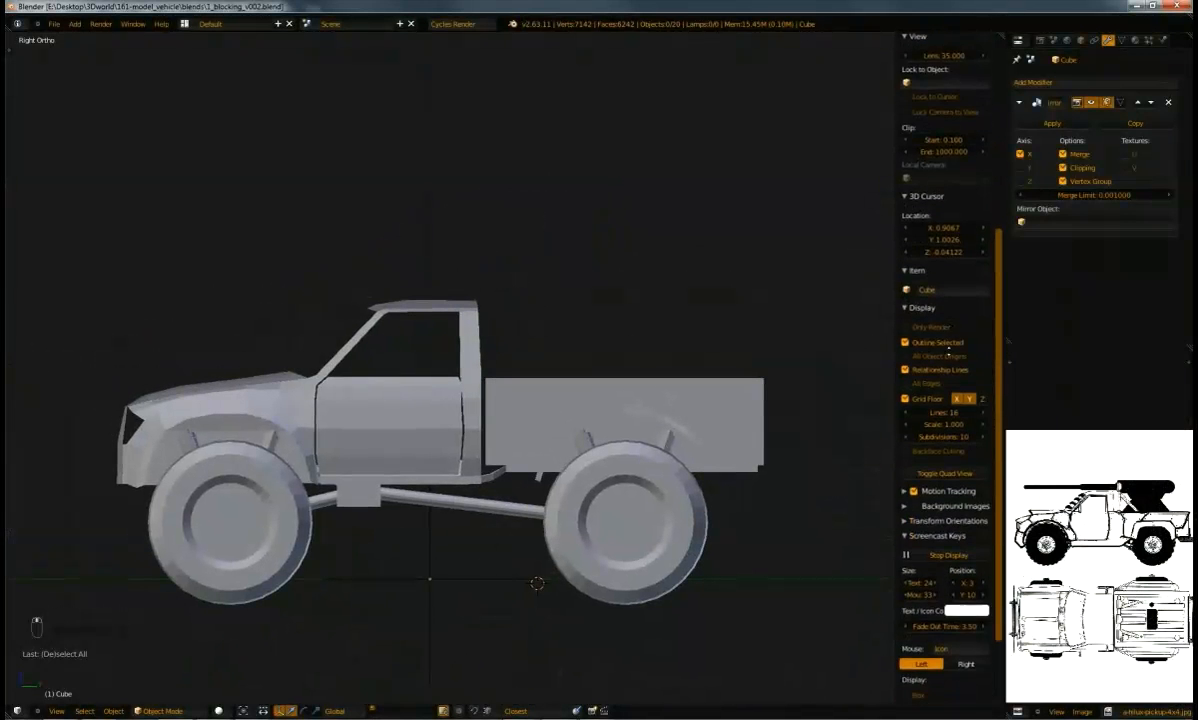
{"action": "left_click", "coordinate": [913, 665]}
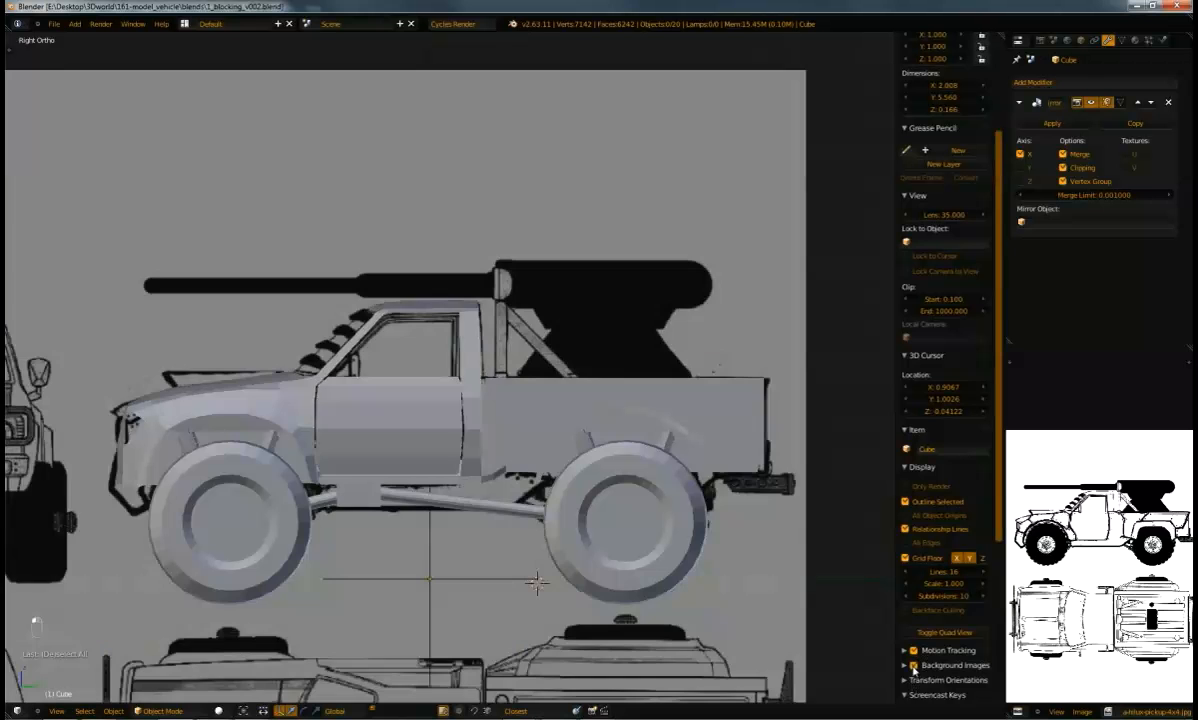
{"action": "scroll", "coordinate": [586, 396], "scroll_direction": "up", "scroll_amount": 5}
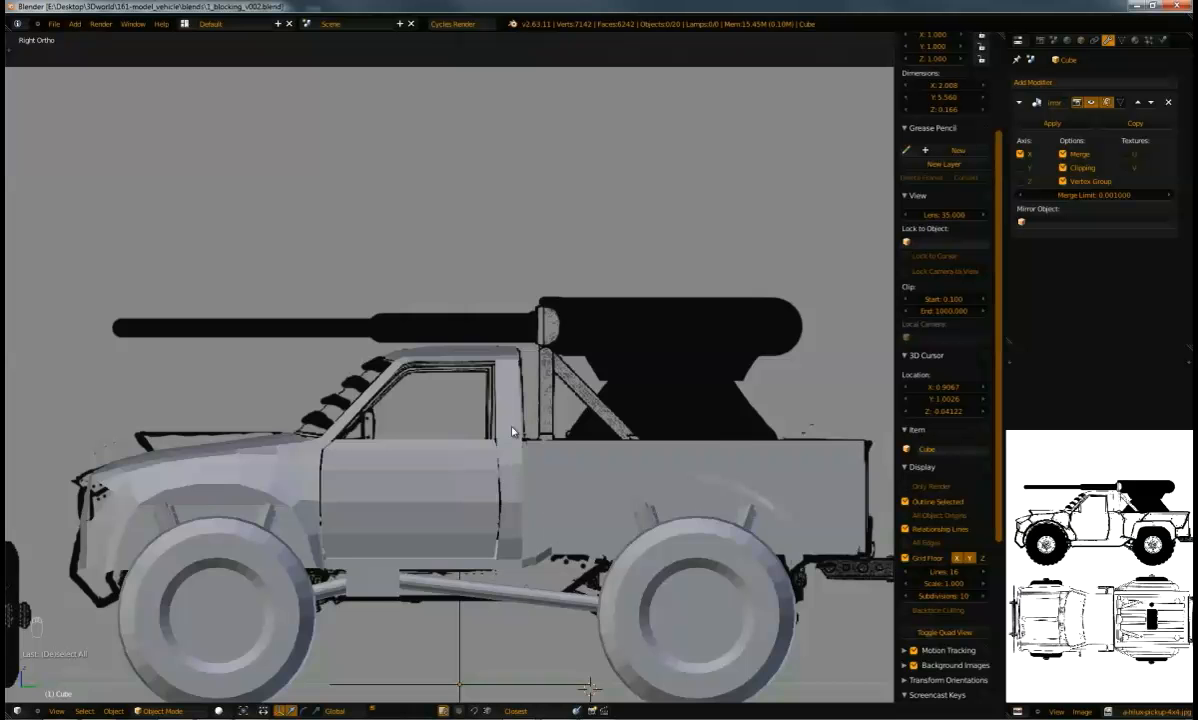
{"action": "scroll", "coordinate": [512, 432], "scroll_direction": "up", "scroll_amount": 4}
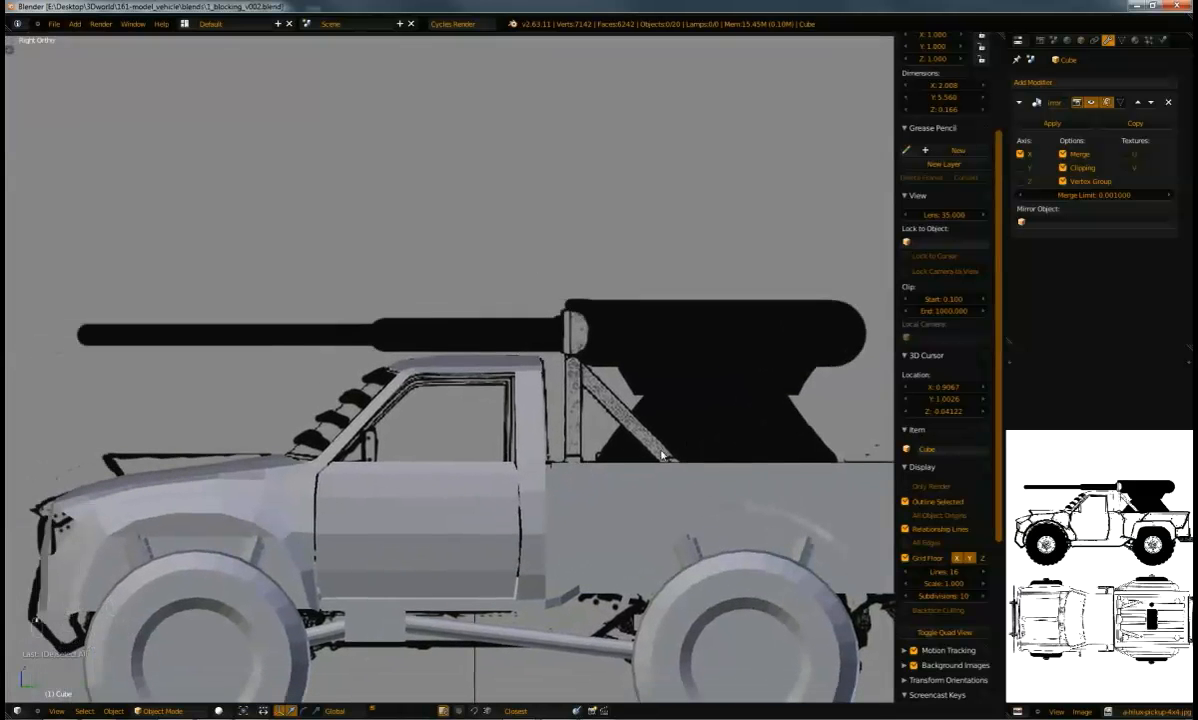
Reset the 3D cursor to the scene origin and add a mesh cylinder there
{"action": "key", "text": "shift+a"}
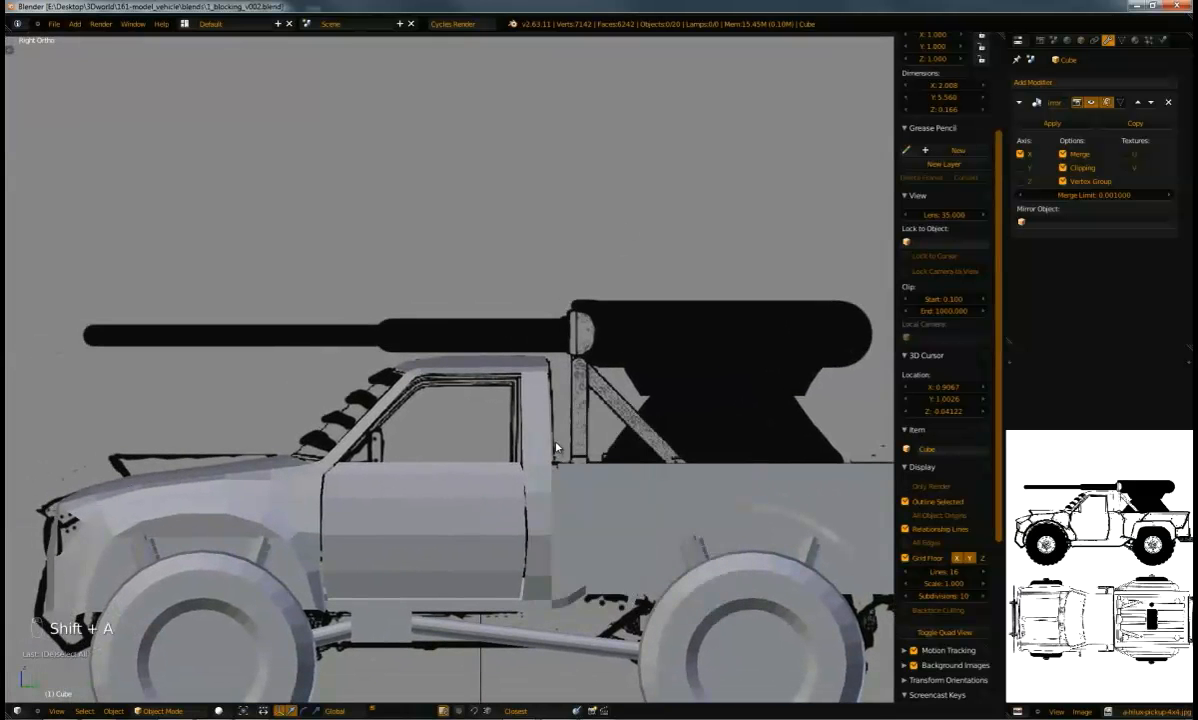
{"action": "key", "text": "shift+c"}
{"action": "key", "text": "shift+a"}
{"action": "mouse_move", "coordinate": [468, 393]}
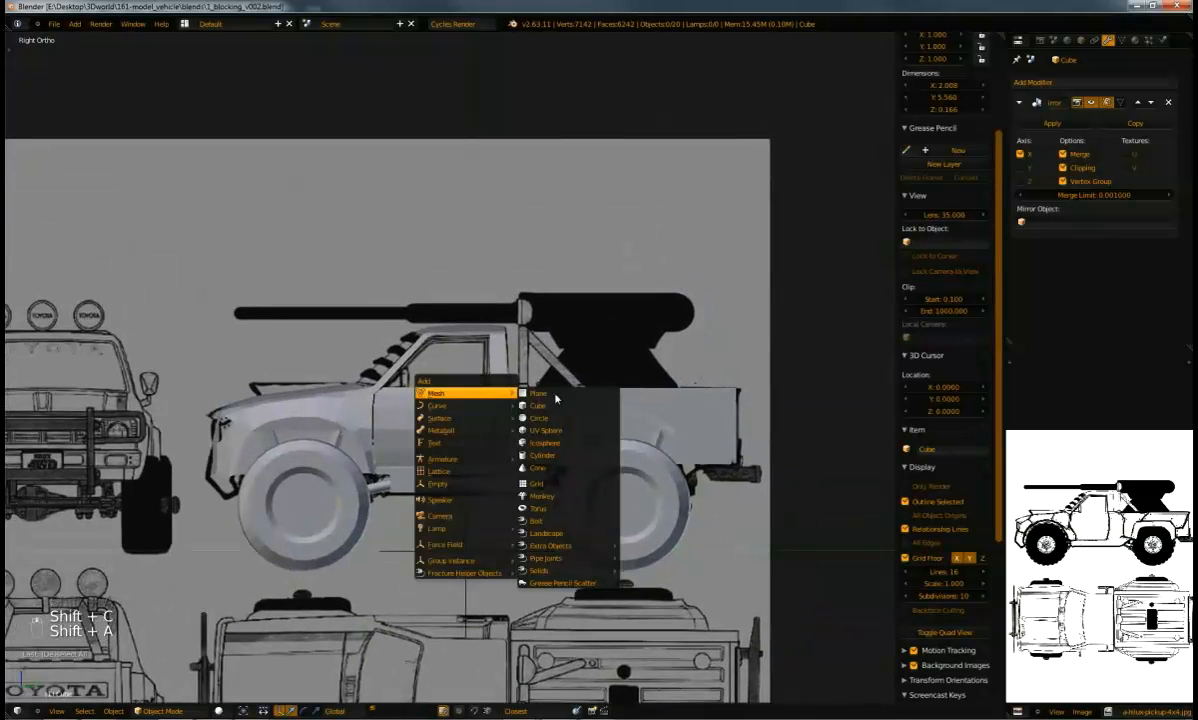
{"action": "left_click", "coordinate": [545, 455]}
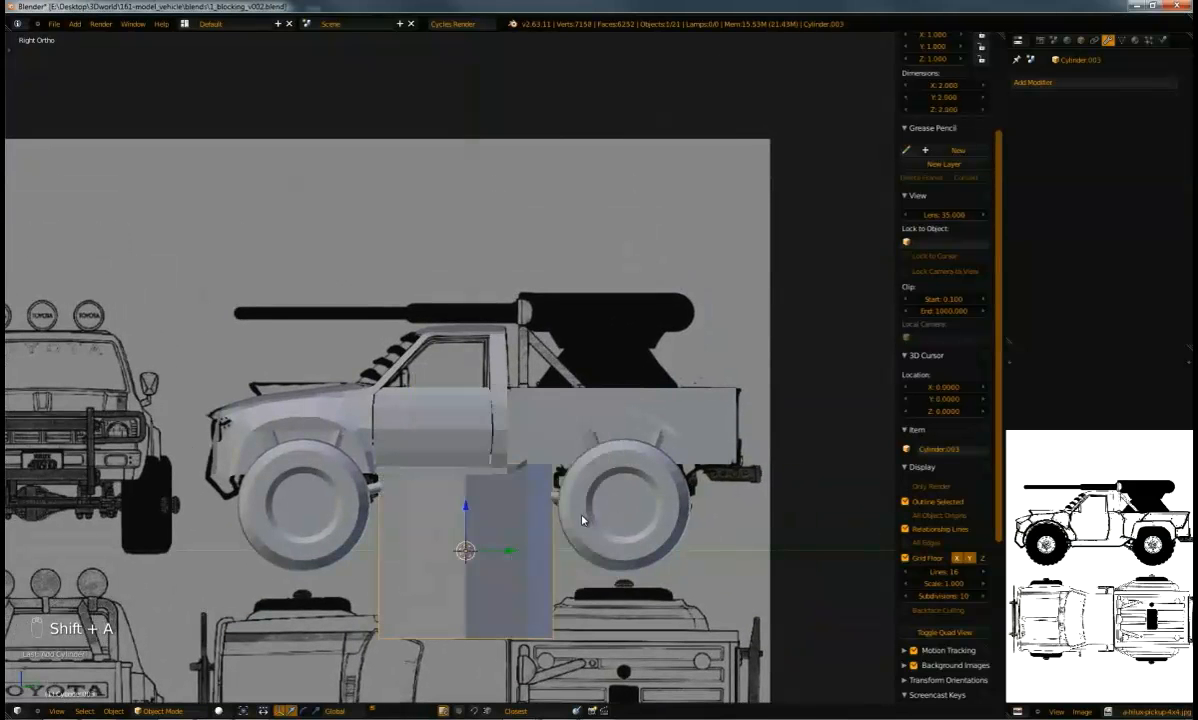
Set the new cylinder's cap fill type to Triangle Fan and its radius to 0.100
{"action": "key", "text": "F6"}
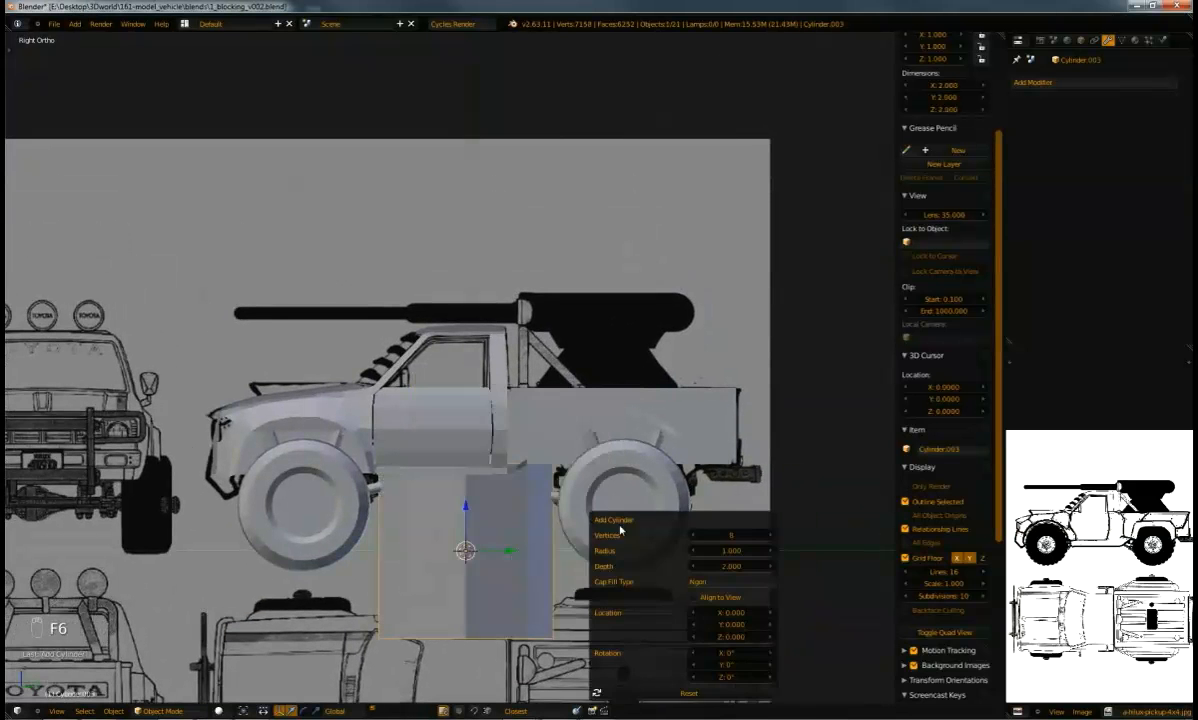
{"action": "left_click", "coordinate": [736, 585]}
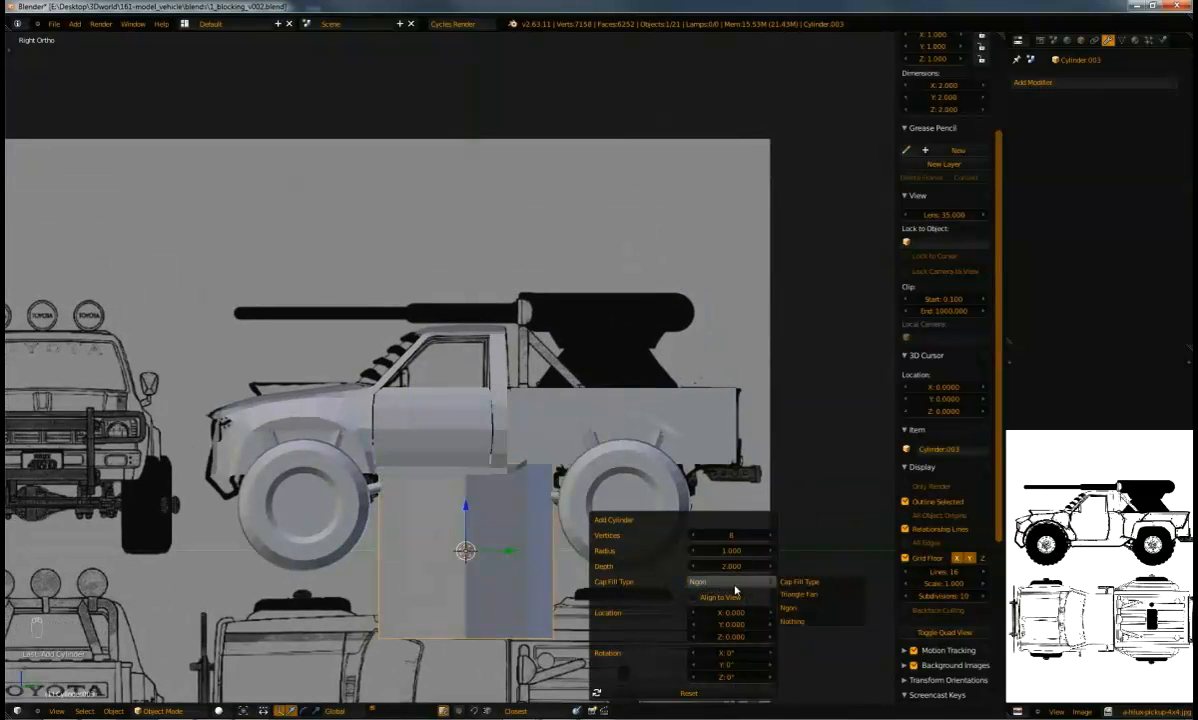
{"action": "left_click", "coordinate": [834, 595]}
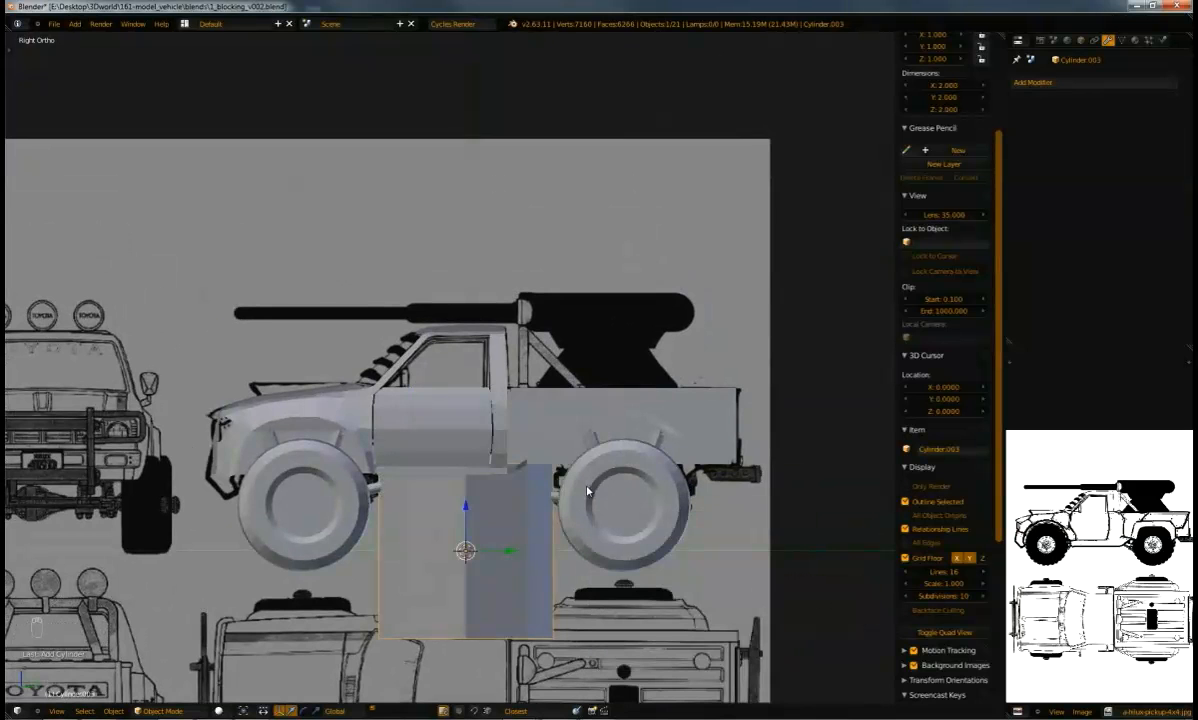
{"action": "key", "text": "F6"}
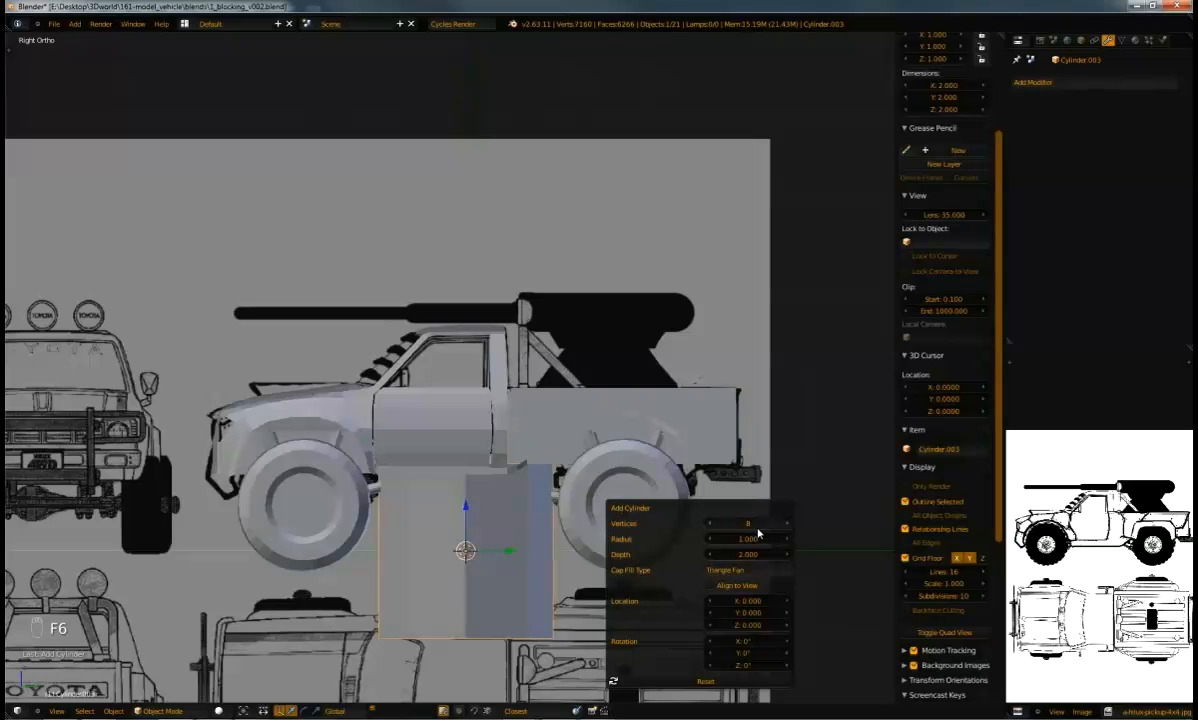
{"action": "left_click_drag", "start_coordinate": [751, 541], "coordinate": [688, 543]}
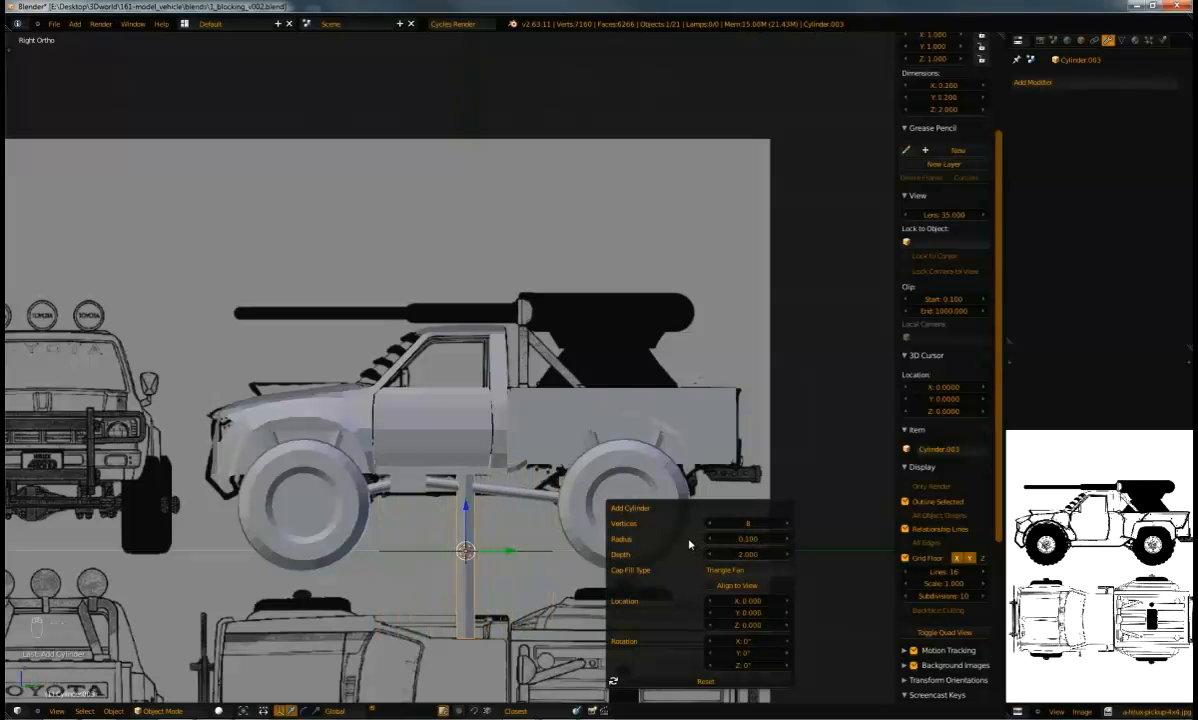
Move the cylinder up to the reference gun barrel's height and rotate it 90 degrees so it lies horizontally
{"action": "key", "text": "g"}
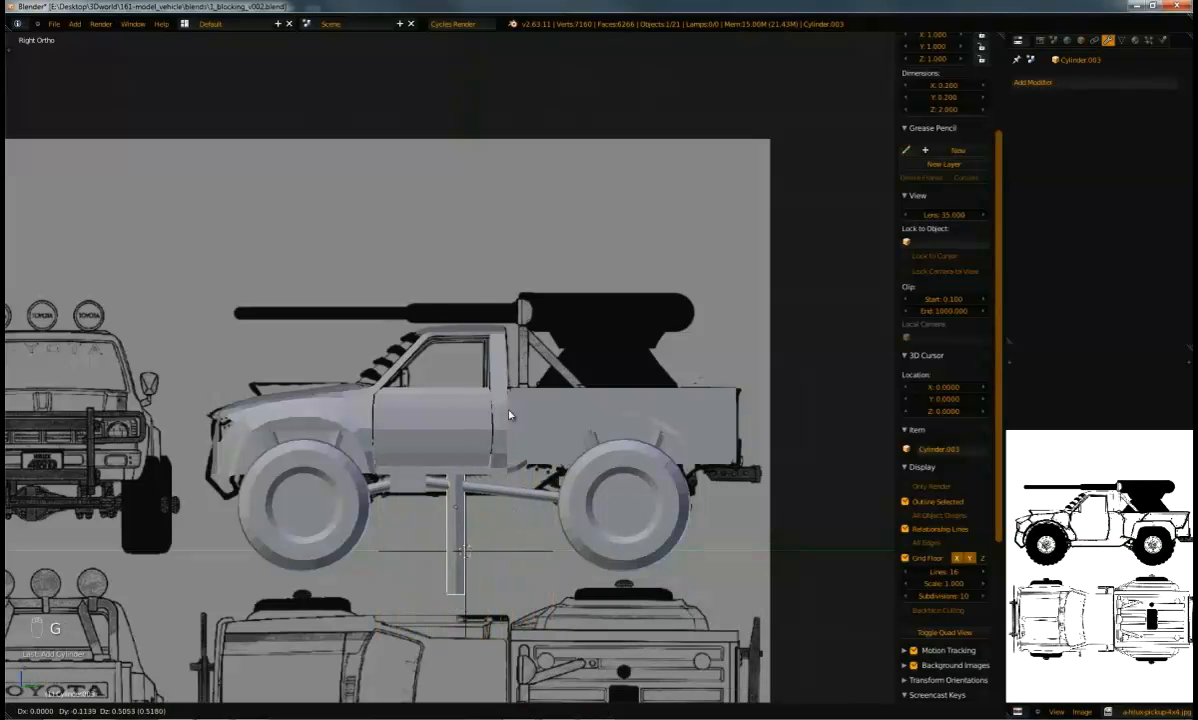
{"action": "left_click", "coordinate": [525, 295]}
{"action": "type", "text": "r"}
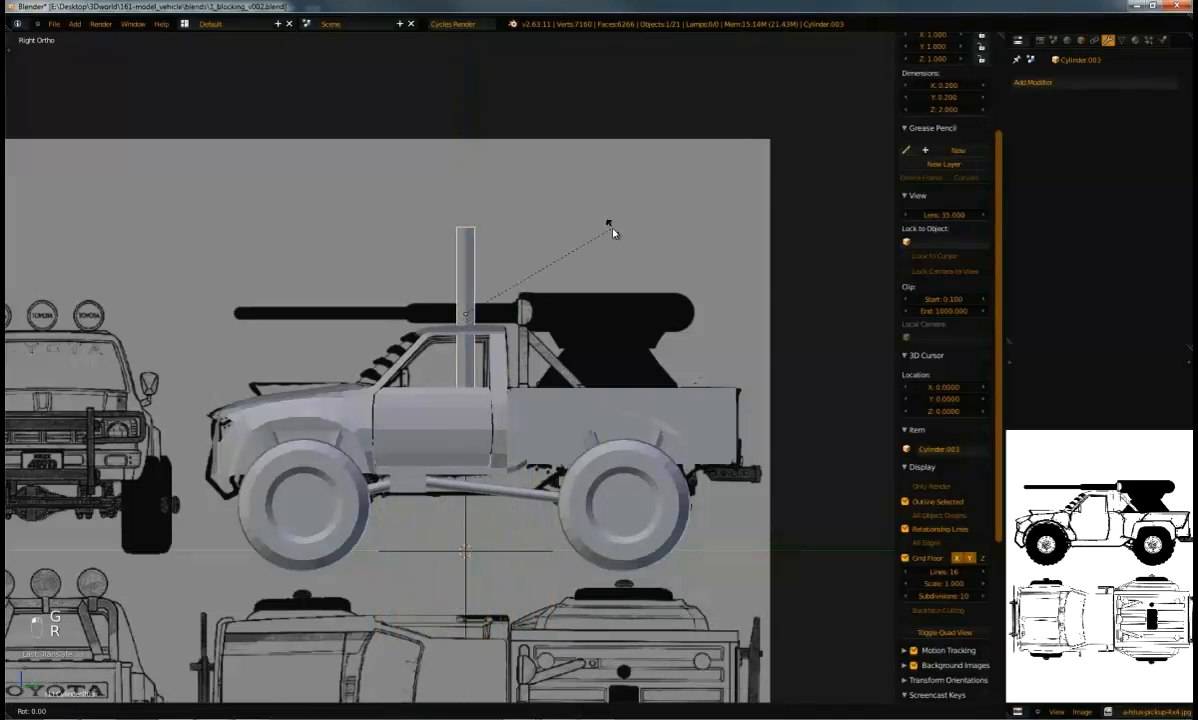
{"action": "type", "text": "90"}
{"action": "key", "text": "Return"}
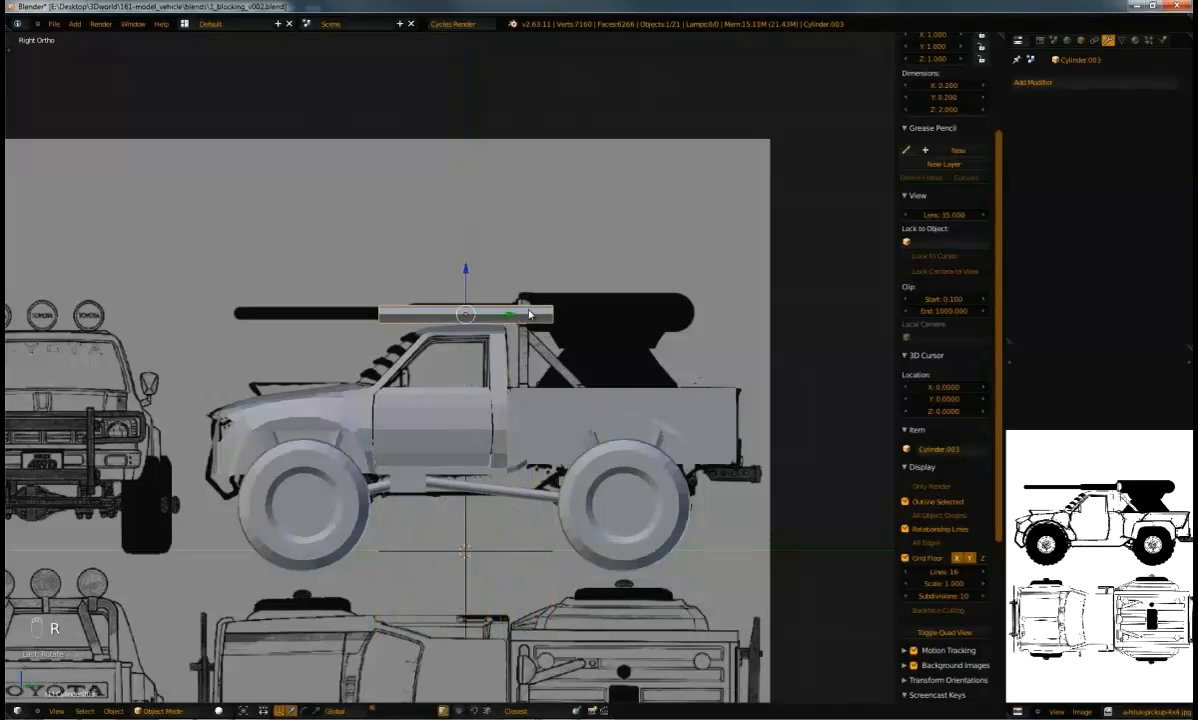
{"action": "scroll", "coordinate": [450, 412], "scroll_direction": "up", "scroll_amount": 2, "text": "shift"}
{"action": "scroll", "coordinate": [455, 425], "scroll_direction": "up", "scroll_amount": 1}
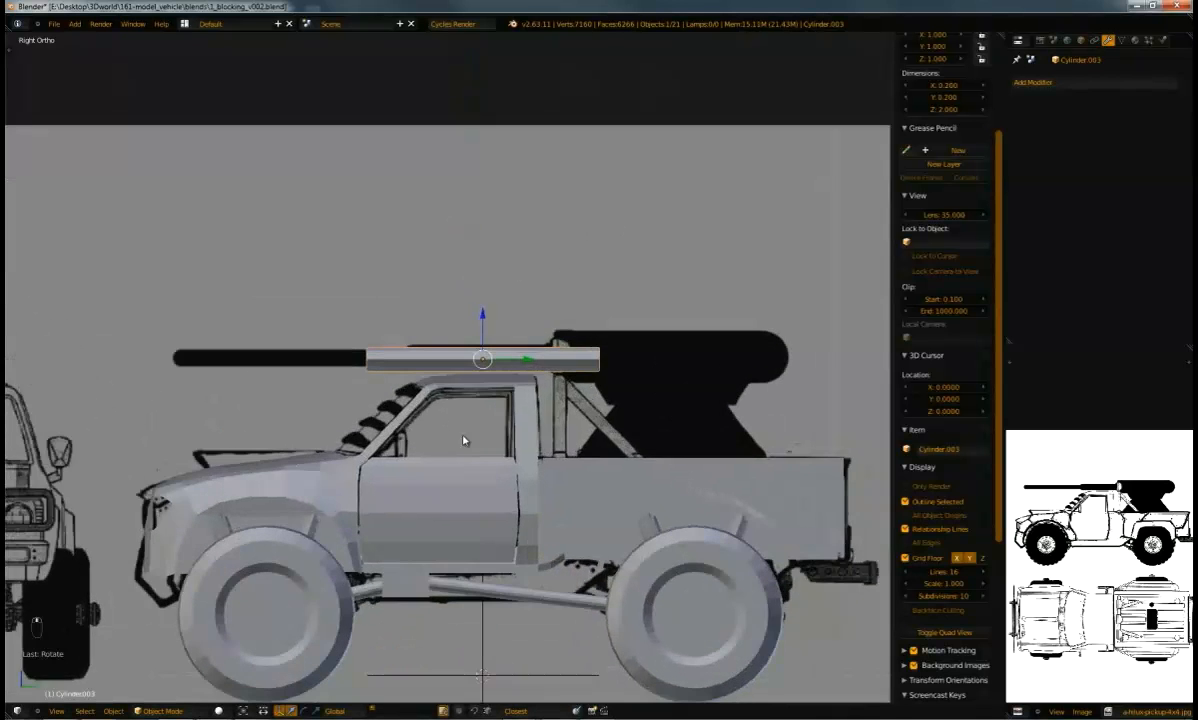
{"action": "left_click_drag", "start_coordinate": [482, 320], "coordinate": [480, 318]}
Shift both ends of the cylinder along Y so it spans the thin front section of the reference barrel
{"action": "key", "text": "Tab"}
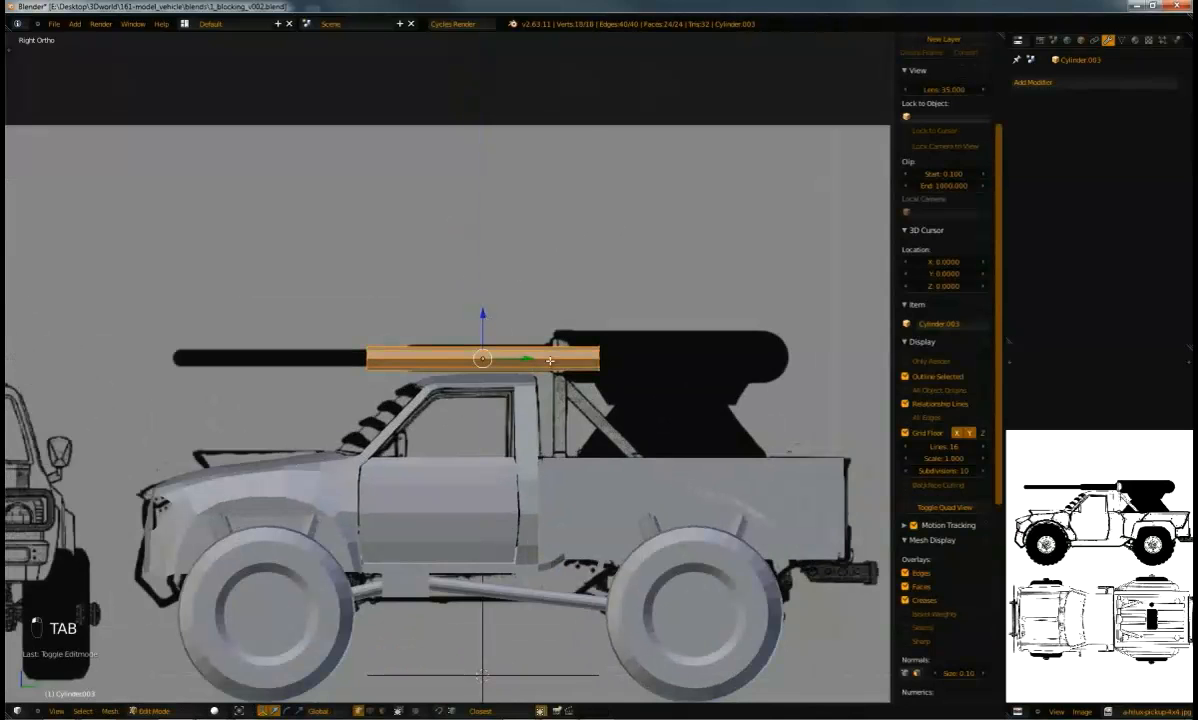
{"action": "key", "text": "a"}
{"action": "key", "text": "b"}
{"action": "left_click_drag", "start_coordinate": [308, 330], "coordinate": [198, 358]}
{"action": "key", "text": "a"}
{"action": "key", "text": "b"}
{"action": "left_click_drag", "start_coordinate": [544, 320], "coordinate": [637, 413]}
{"action": "key", "text": "g"}
{"action": "key", "text": "y"}
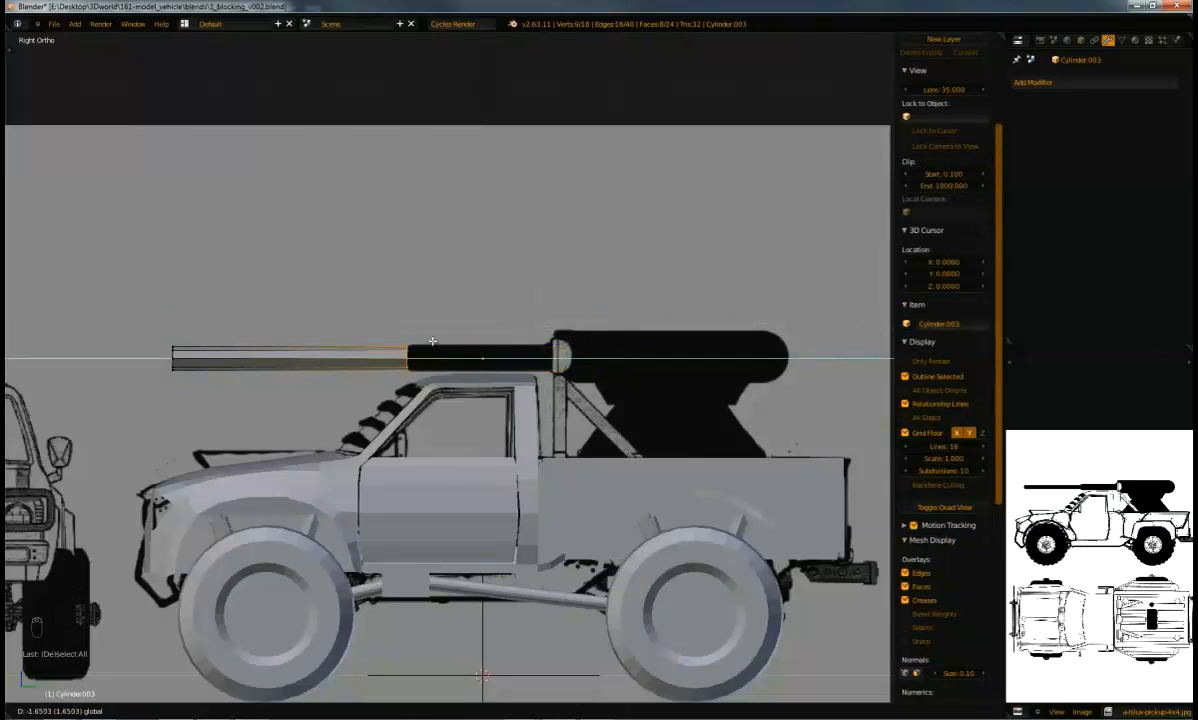
{"action": "left_click", "coordinate": [405, 322]}
Scale the whole barrel down to about 0.84 on all axes except Y to match the reference thickness
{"action": "key", "text": "a"}
{"action": "key", "text": "a"}
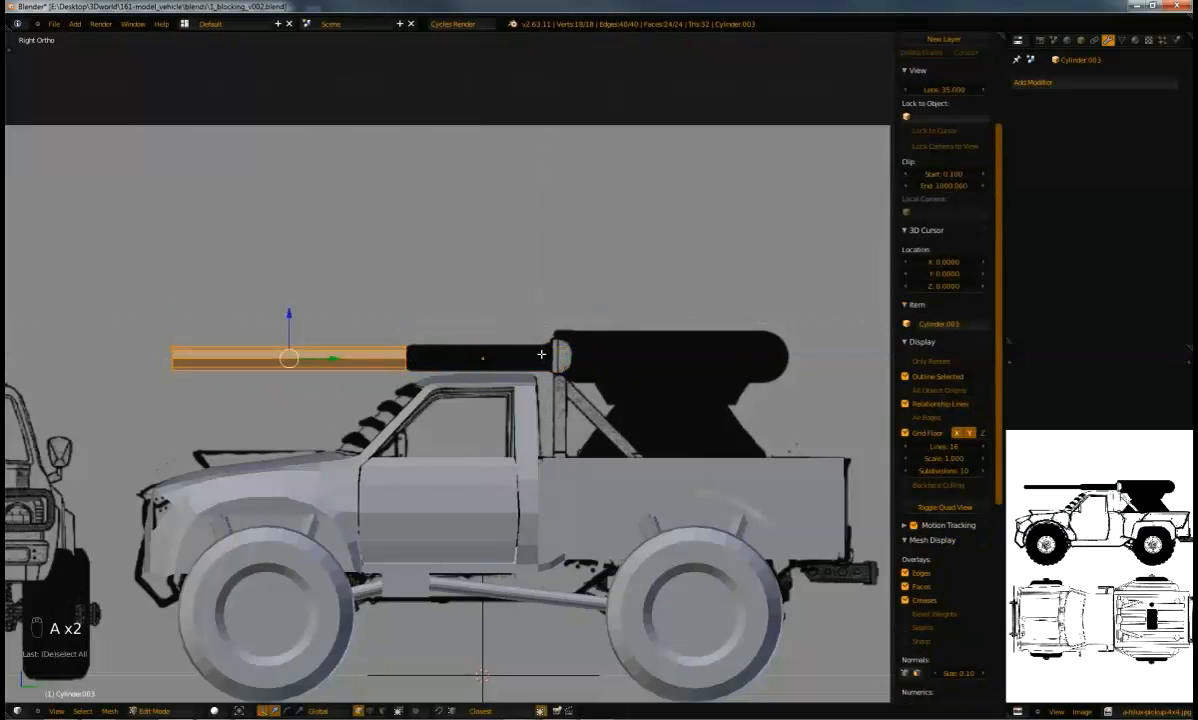
{"action": "key", "text": "s"}
{"action": "key", "text": "y"}
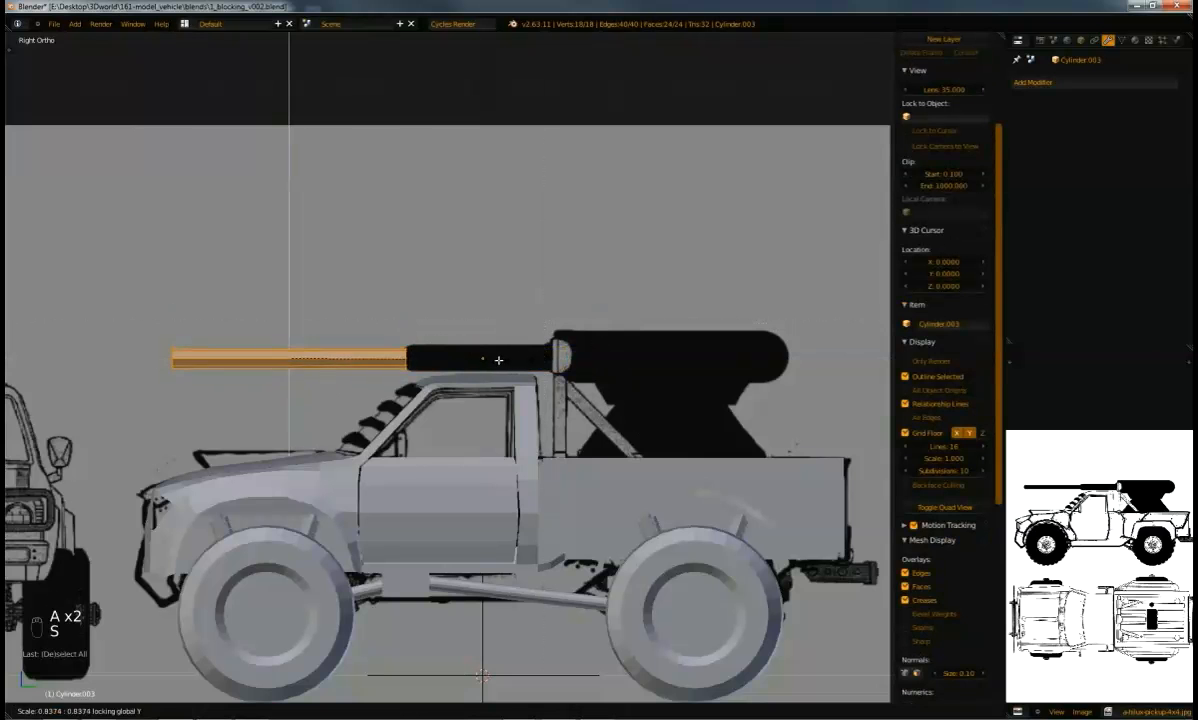
{"action": "left_click", "coordinate": [496, 358]}
Extrude the barrel's rear end and scale it up to form the shoulder of the thicker section
{"action": "middle_click_drag", "start_coordinate": [428, 355], "coordinate": [494, 392], "text": "shift"}
{"action": "key", "text": "a"}
{"action": "key", "text": "b"}
{"action": "left_click_drag", "start_coordinate": [485, 378], "coordinate": [462, 326]}
{"action": "key", "text": "e"}
{"action": "right_click", "coordinate": [530, 381]}
{"action": "key", "text": "s"}
{"action": "left_click", "coordinate": [515, 361]}
Extrude the widened end backward to form the thick barrel section up to the gun's main body
{"action": "middle_click_drag", "start_coordinate": [461, 377], "coordinate": [406, 384], "text": "shift"}
{"action": "key", "text": "e"}
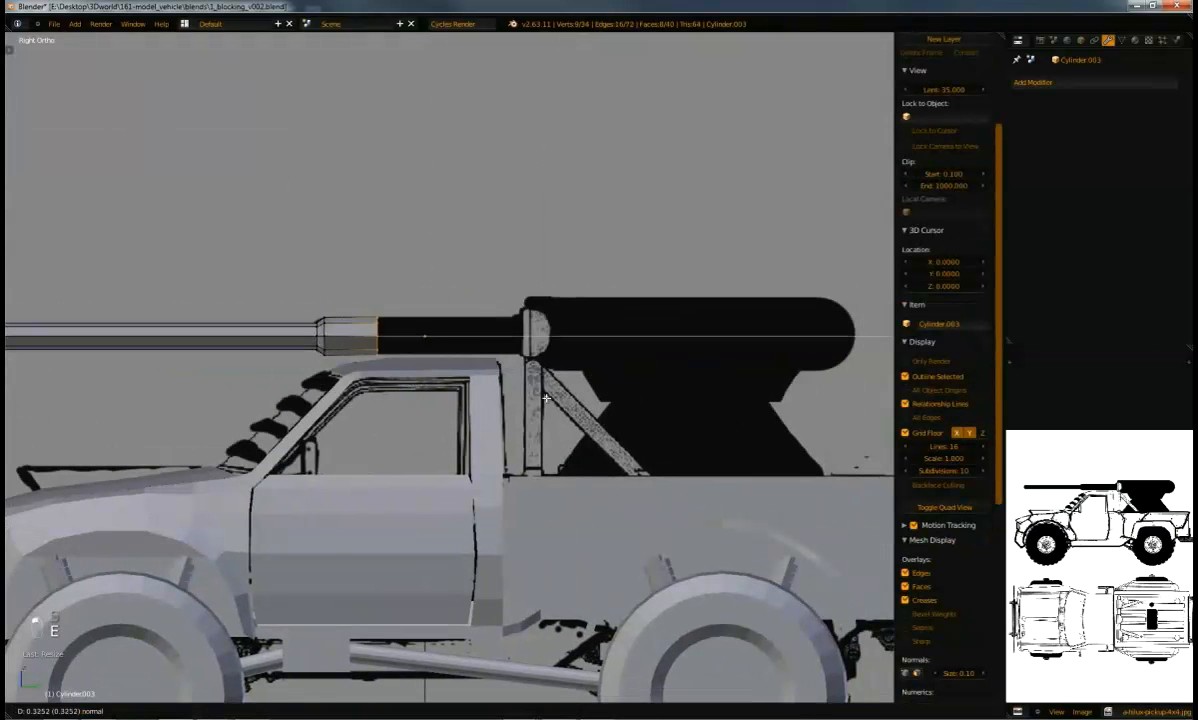
{"action": "left_click", "coordinate": [611, 396]}
Add a short, slightly wider collar, about 0.06 long, at the rear end of the thick barrel section
{"action": "key", "text": "e"}
{"action": "right_click", "coordinate": [603, 380]}
{"action": "key", "text": "s"}
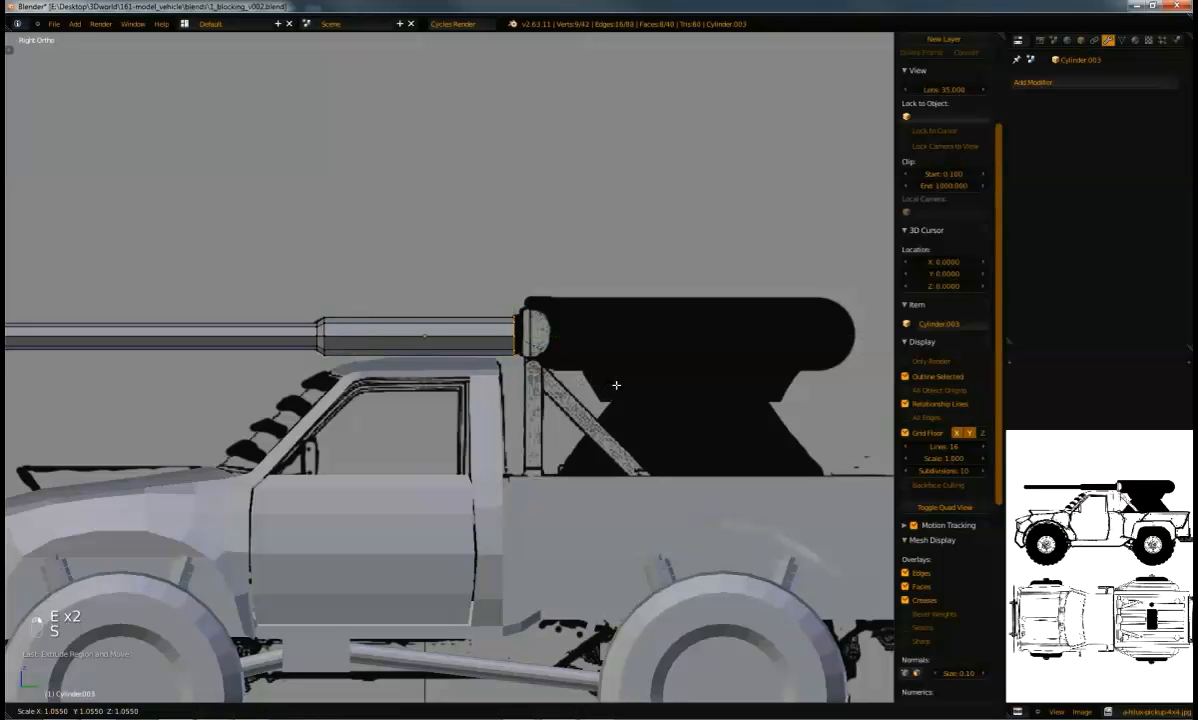
{"action": "left_click", "coordinate": [625, 388]}
{"action": "key", "text": "e"}
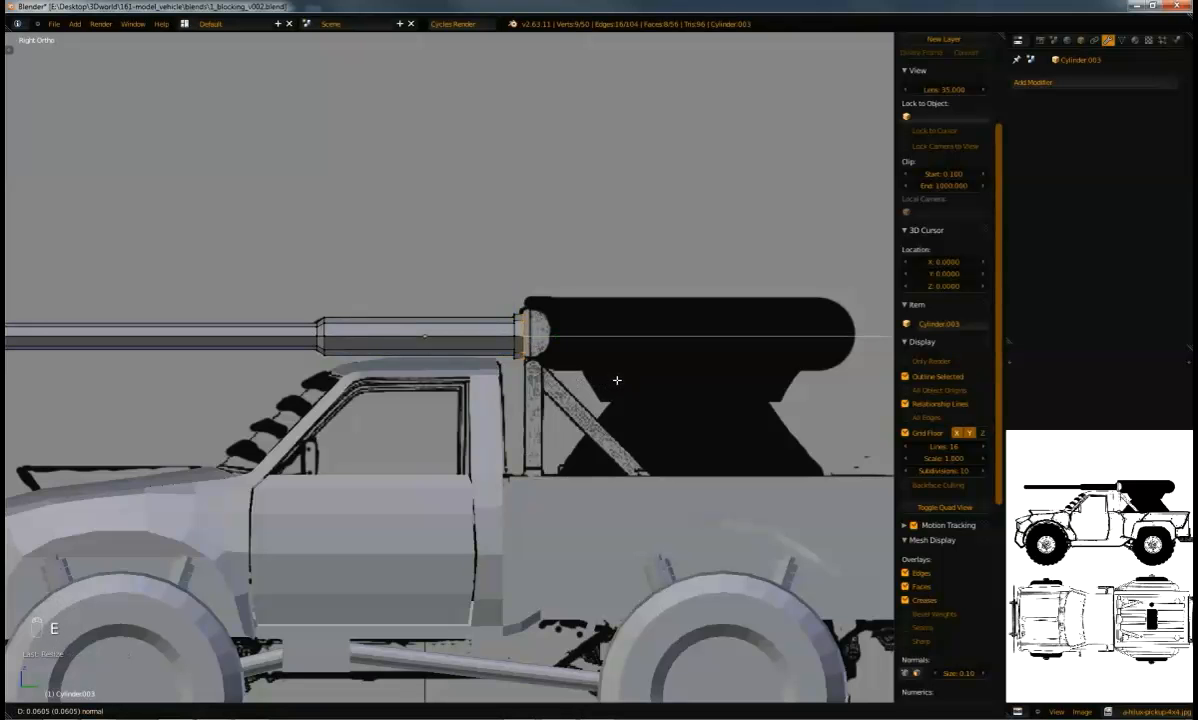
{"action": "left_click", "coordinate": [616, 380]}
Duplicate the barrel's rear cap, scale it up to the gun body's height, and stretch it along X
{"action": "middle_click_drag", "start_coordinate": [552, 367], "coordinate": [490, 326], "text": "shift"}
{"action": "middle_click_drag", "start_coordinate": [543, 358], "coordinate": [465, 363], "text": "shift"}
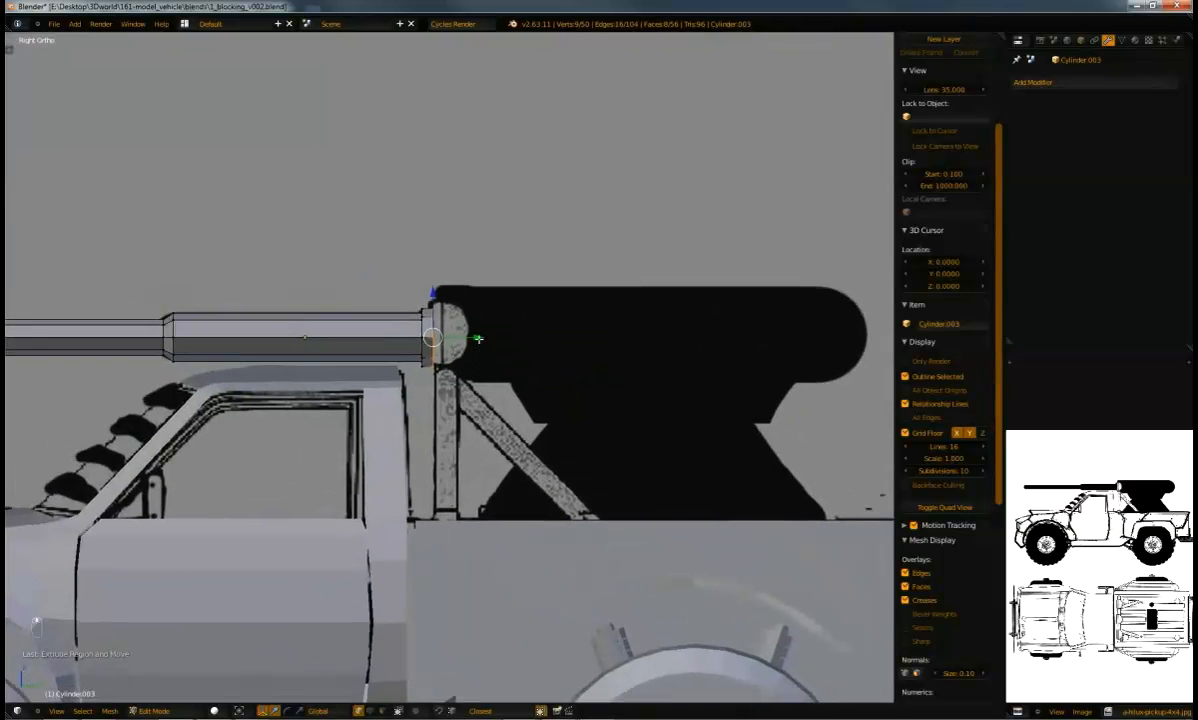
{"action": "key", "text": "shift+d"}
{"action": "key", "text": "s"}
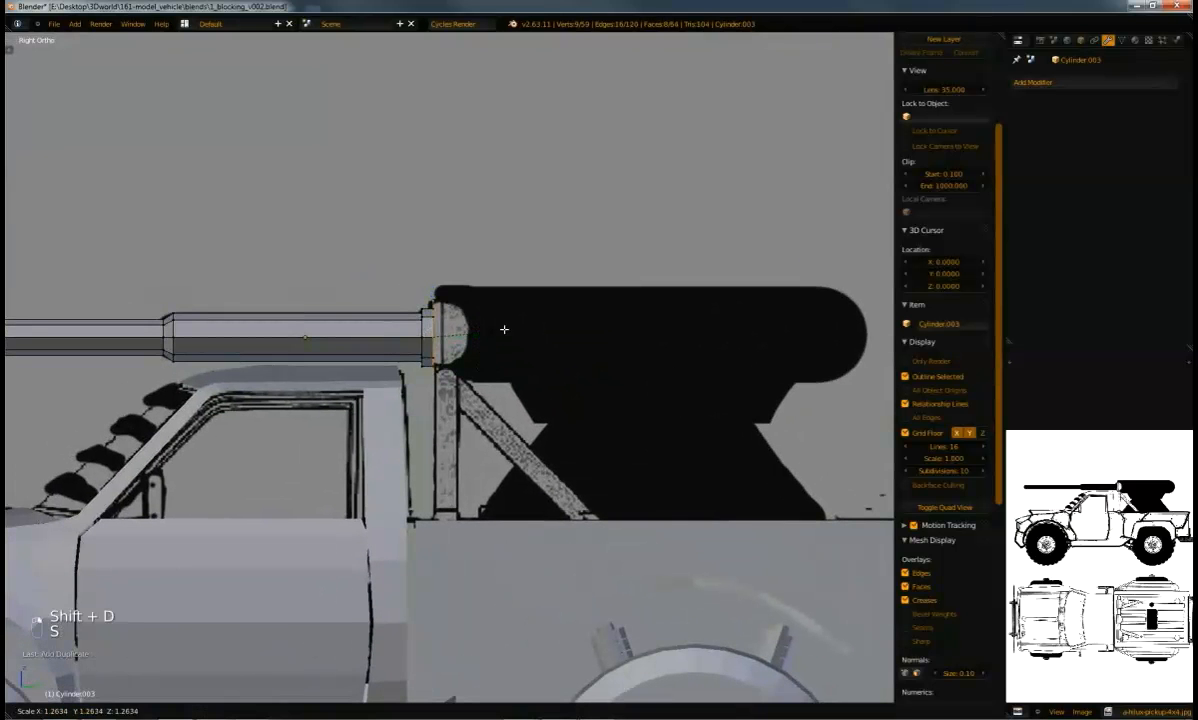
{"action": "left_click", "coordinate": [519, 328]}
{"action": "middle_click_drag", "start_coordinate": [519, 328], "coordinate": [580, 377]}
{"action": "key", "text": "s"}
{"action": "key", "text": "x"}
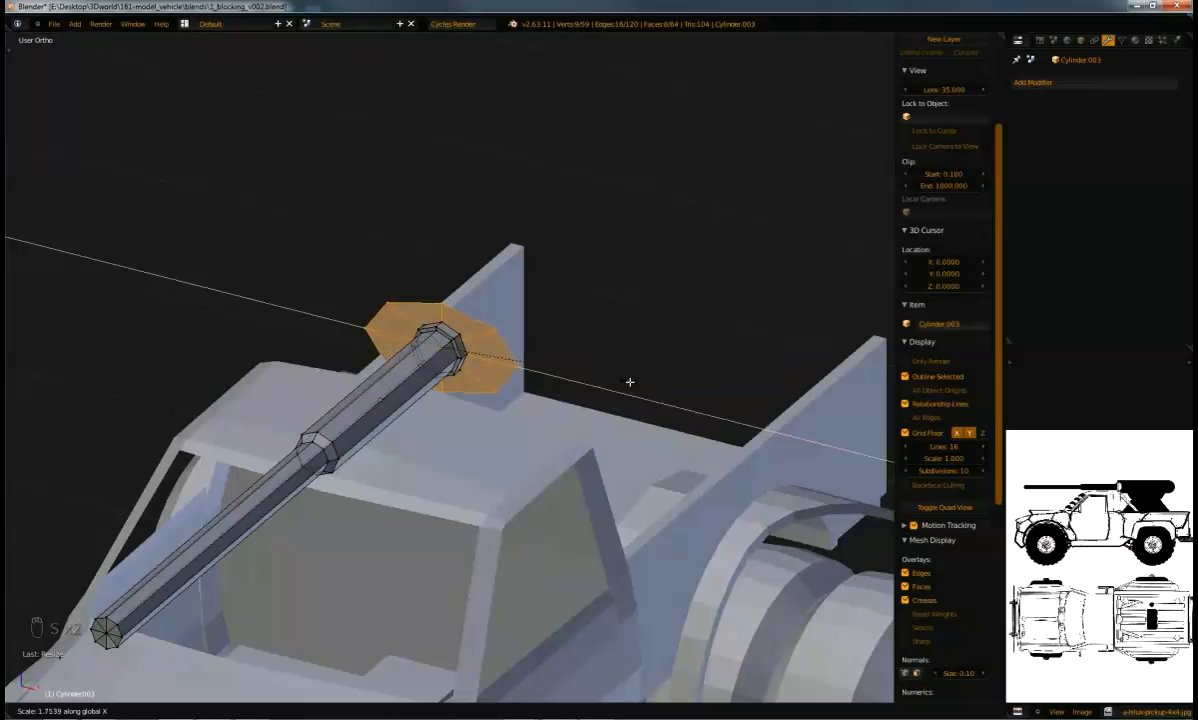
{"action": "left_click", "coordinate": [639, 388]}
Scale the four corner vertices of the body profile outward along X and along Z for a boxier shape
{"action": "middle_click_drag", "start_coordinate": [639, 388], "coordinate": [516, 305]}
{"action": "key", "text": "a"}
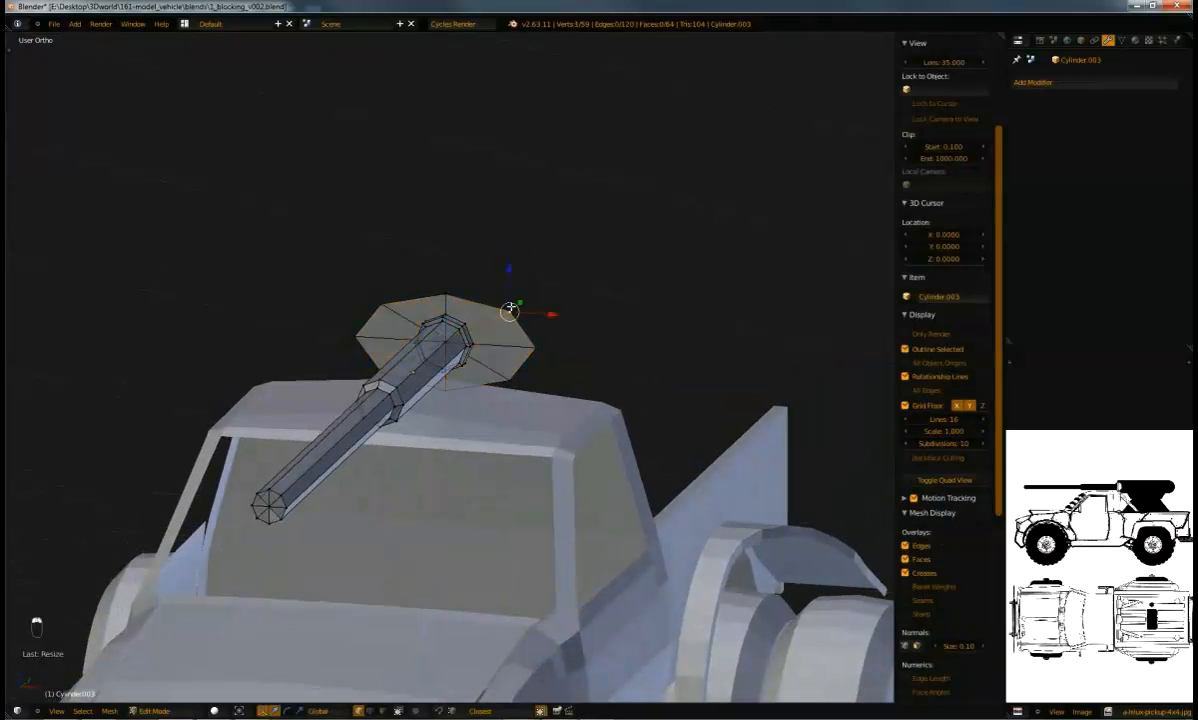
{"action": "right_click", "coordinate": [372, 298], "text": "shift"}
{"action": "key", "text": "s"}
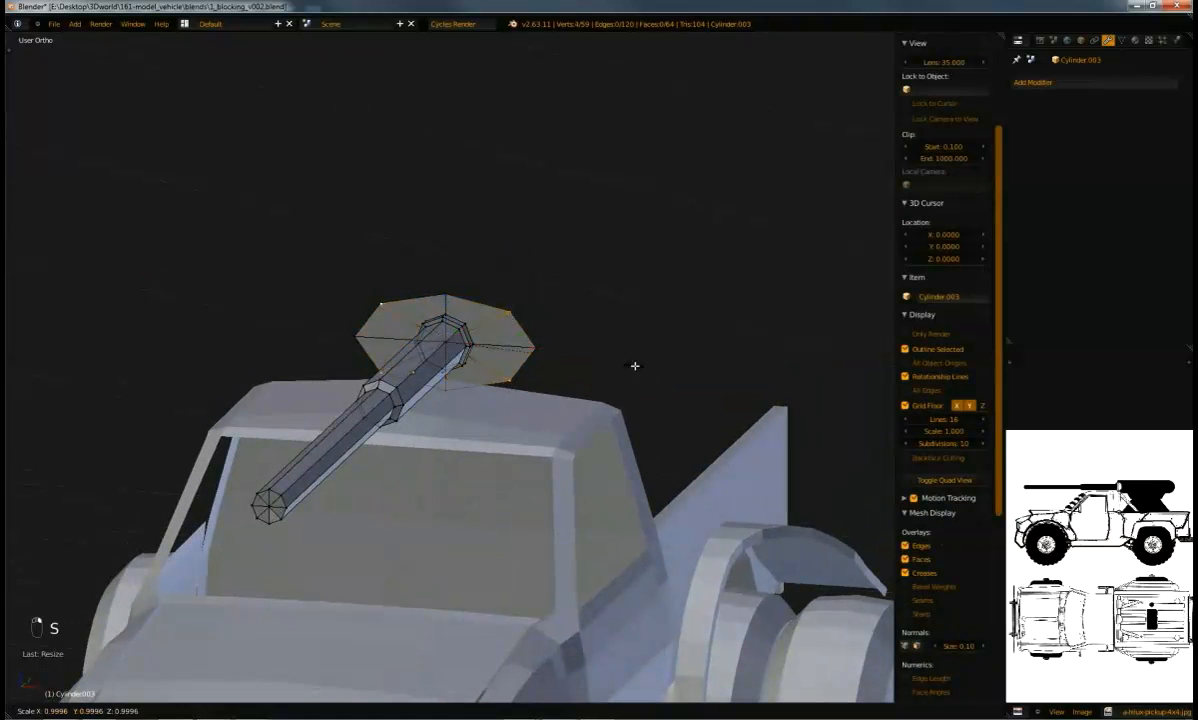
{"action": "key", "text": "x"}
{"action": "left_click", "coordinate": [657, 354]}
{"action": "key", "text": "s"}
{"action": "key", "text": "z"}
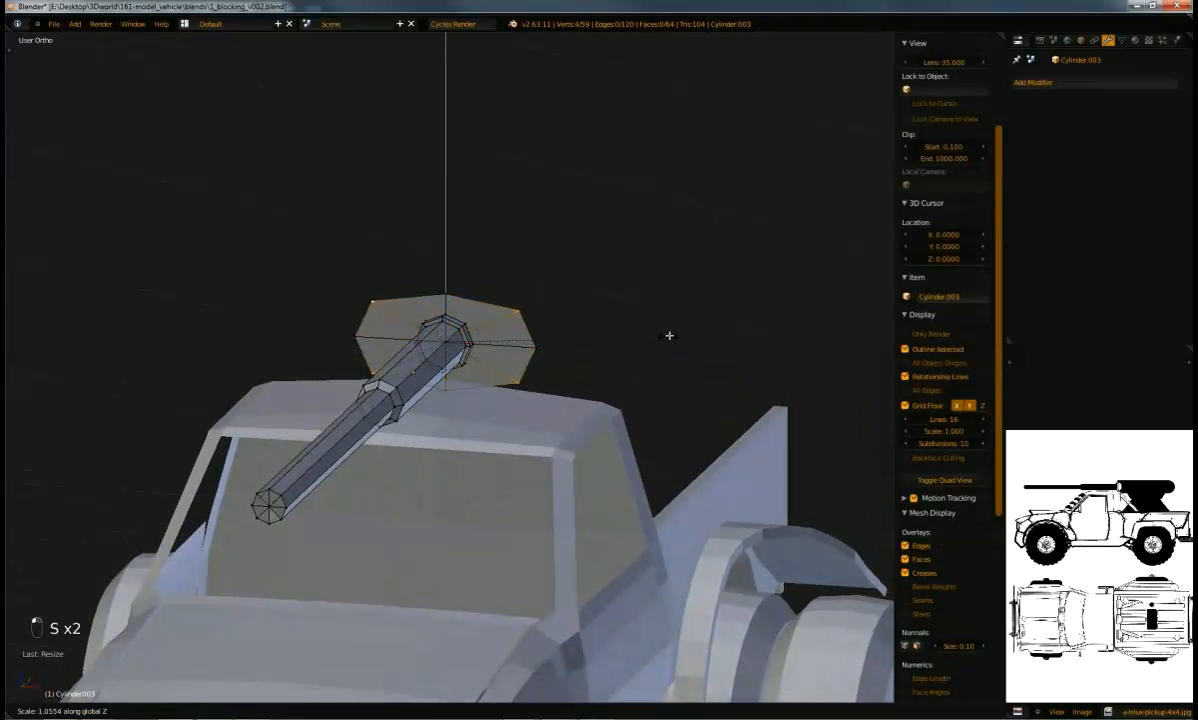
{"action": "left_click", "coordinate": [666, 334]}
Extrude the enlarged profile backward along the reference to form the gun's main body
{"action": "middle_click_drag", "start_coordinate": [666, 334], "coordinate": [436, 308]}
{"action": "key", "text": "Tab"}
{"action": "key", "text": "Tab"}
{"action": "key", "text": "ctrl+l"}
{"action": "key", "text": "KP_3"}
{"action": "key", "text": "e"}
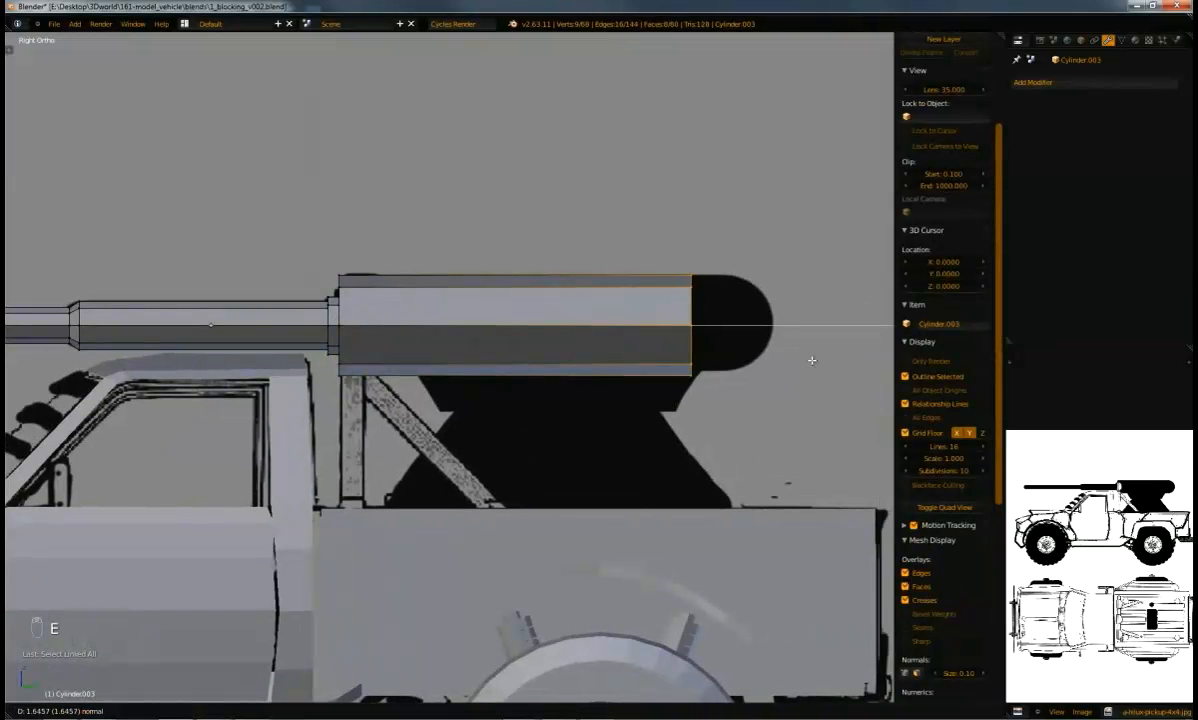
{"action": "left_click", "coordinate": [852, 359]}
Select the whole linked barrel and move it along X to one side of the gun body's centre
{"action": "middle_click_drag", "start_coordinate": [852, 359], "coordinate": [480, 293]}
{"action": "right_click", "coordinate": [411, 303]}
{"action": "key", "text": "ctrl+l"}
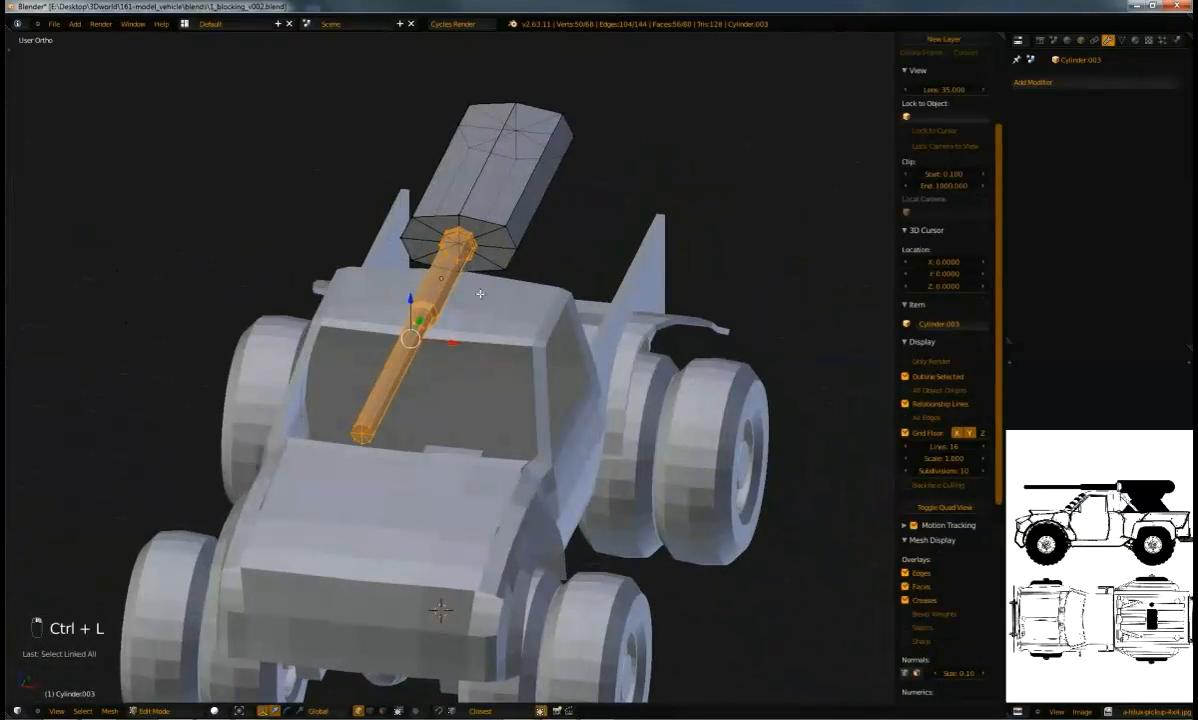
{"action": "key", "text": "g"}
{"action": "key", "text": "x"}
{"action": "left_click", "coordinate": [483, 349]}
{"action": "key", "text": "g"}
{"action": "key", "text": "x"}
{"action": "left_click", "coordinate": [492, 326]}
Duplicate the barrel and place the copy beside the original along X to make a twin-barrel gun
{"action": "key", "text": "shift+d"}
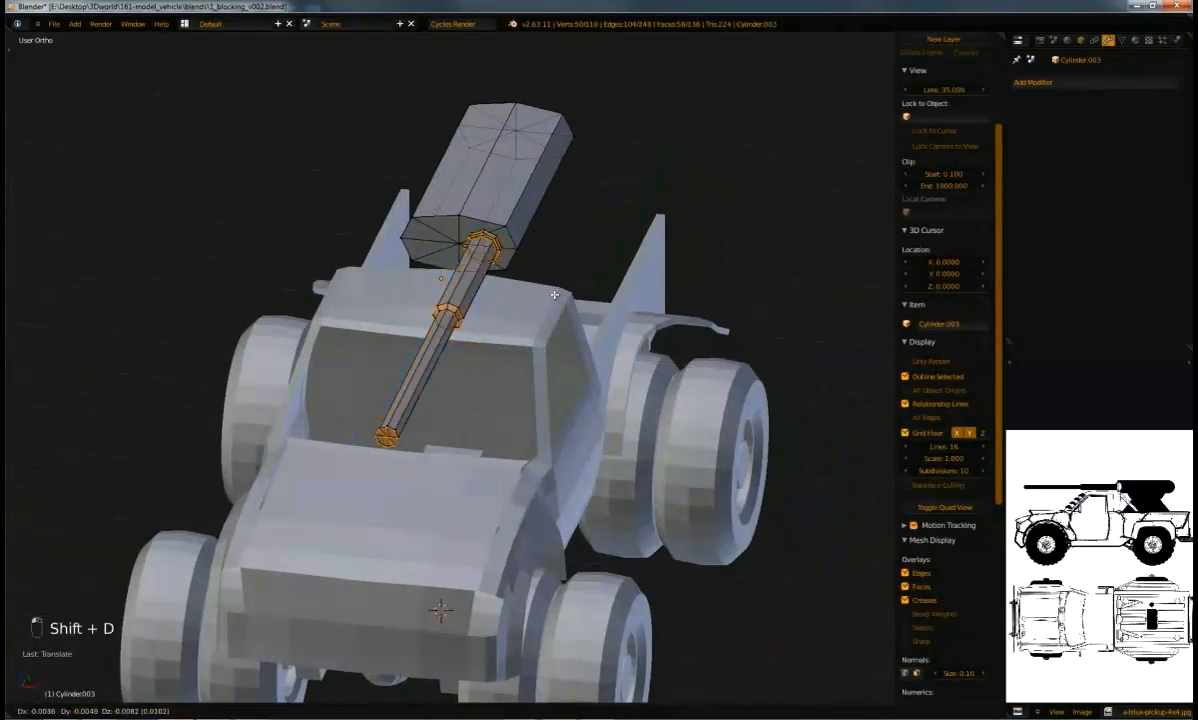
{"action": "key", "text": "x"}
{"action": "left_click", "coordinate": [504, 288]}
{"action": "middle_click_drag", "start_coordinate": [504, 288], "coordinate": [600, 265]}
{"action": "key", "text": "a"}
{"action": "scroll", "coordinate": [420, 310], "scroll_direction": "down", "scroll_amount": 2}
{"action": "scroll", "coordinate": [400, 380], "scroll_direction": "up", "scroll_amount": 3}
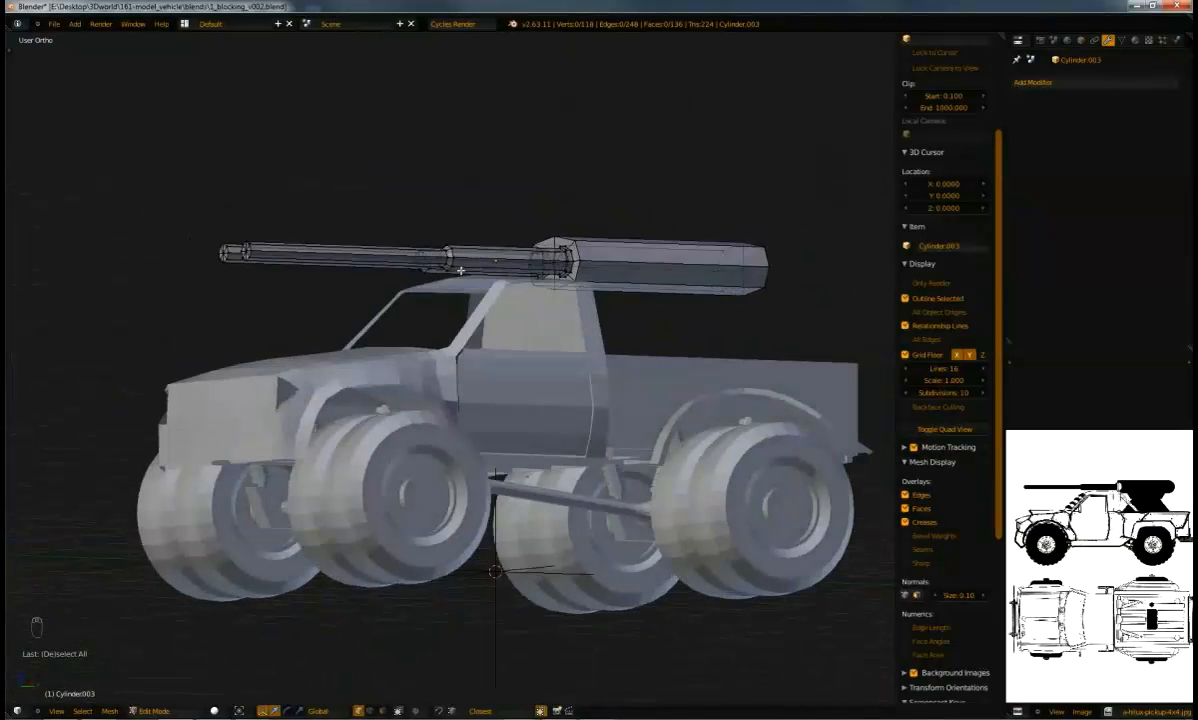
Try enlarging the whole gun and repositioning it over the side-view reference, and undo both changes
{"action": "key", "text": "a"}
{"action": "key", "text": "s"}
{"action": "right_click", "coordinate": [548, 355]}
{"action": "mouse_move", "coordinate": [505, 298]}
{"action": "middle_mouse_down"}
{"action": "mouse_move", "coordinate": [688, 270]}
{"action": "mouse_move", "coordinate": [584, 236]}
{"action": "mouse_move", "coordinate": [490, 296]}
{"action": "middle_mouse_up"}
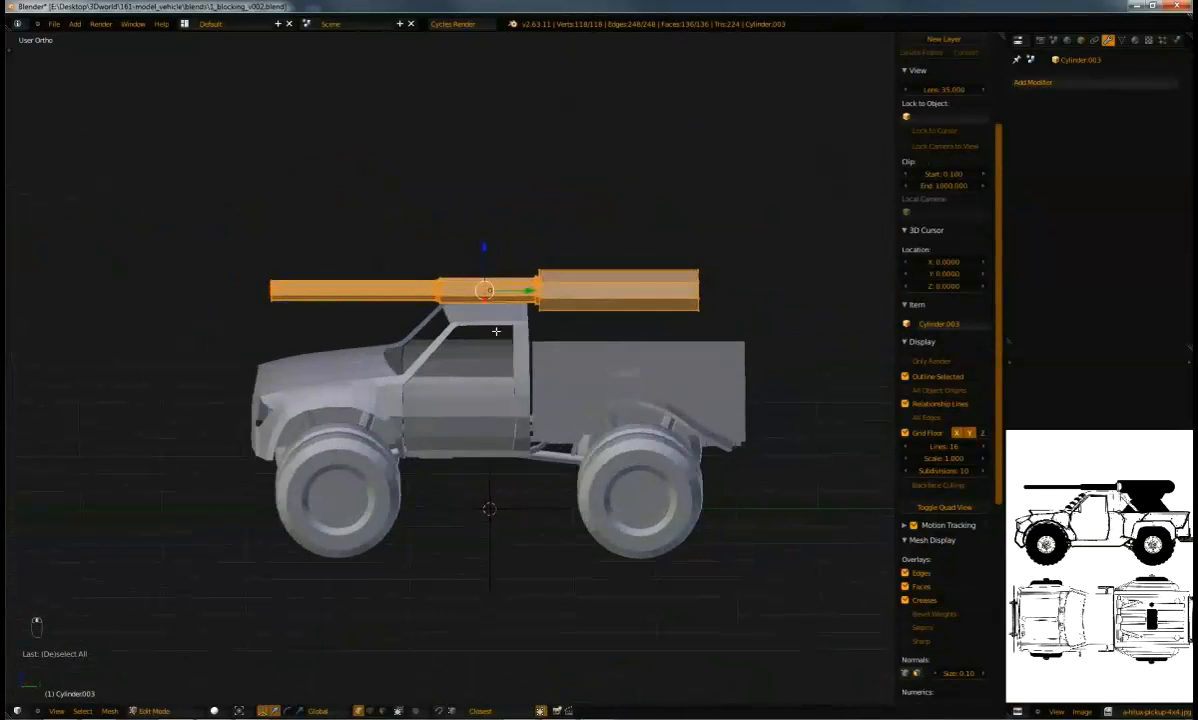
{"action": "key", "text": "s"}
{"action": "left_click", "coordinate": [506, 321]}
{"action": "key", "text": "KP_3"}
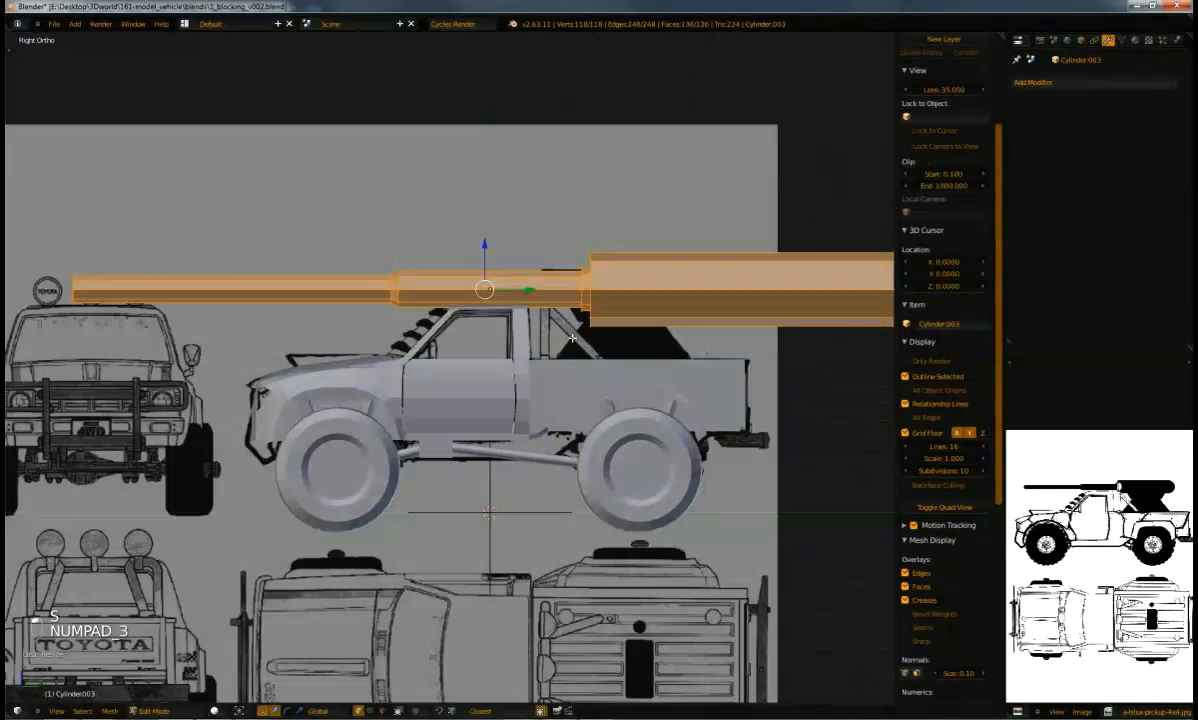
{"action": "key", "text": "g"}
{"action": "left_click", "coordinate": [500, 345]}
{"action": "scroll", "coordinate": [500, 345], "scroll_direction": "down", "scroll_amount": 3}
{"action": "middle_click_drag", "start_coordinate": [500, 345], "coordinate": [541, 404]}
{"action": "scroll", "coordinate": [541, 404], "scroll_direction": "up", "scroll_amount": 3}
{"action": "middle_click_drag", "start_coordinate": [488, 191], "coordinate": [613, 322]}
{"action": "key", "text": "ctrl+z"}
{"action": "key", "text": "ctrl+z"}
Select one whole linked barrel of the twin-barrel gun and delete its vertices
{"action": "middle_click_drag", "start_coordinate": [651, 369], "coordinate": [538, 340]}
{"action": "key", "text": "a"}
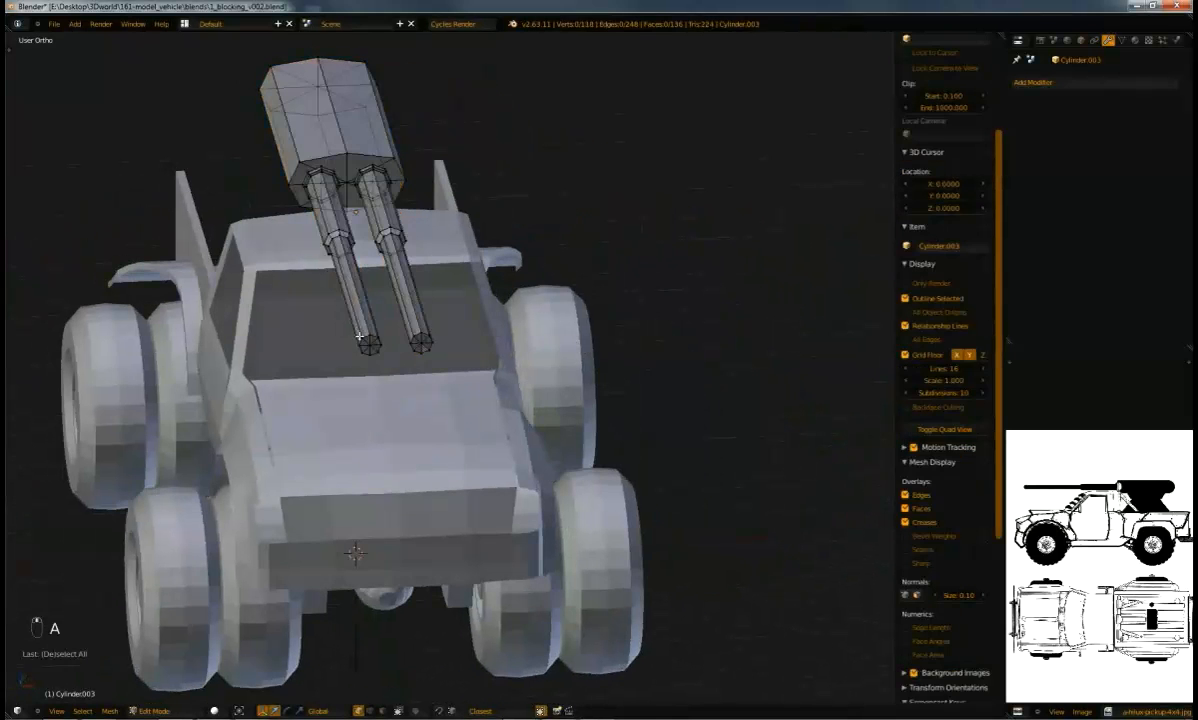
{"action": "key", "text": "l"}
{"action": "key", "text": "x"}
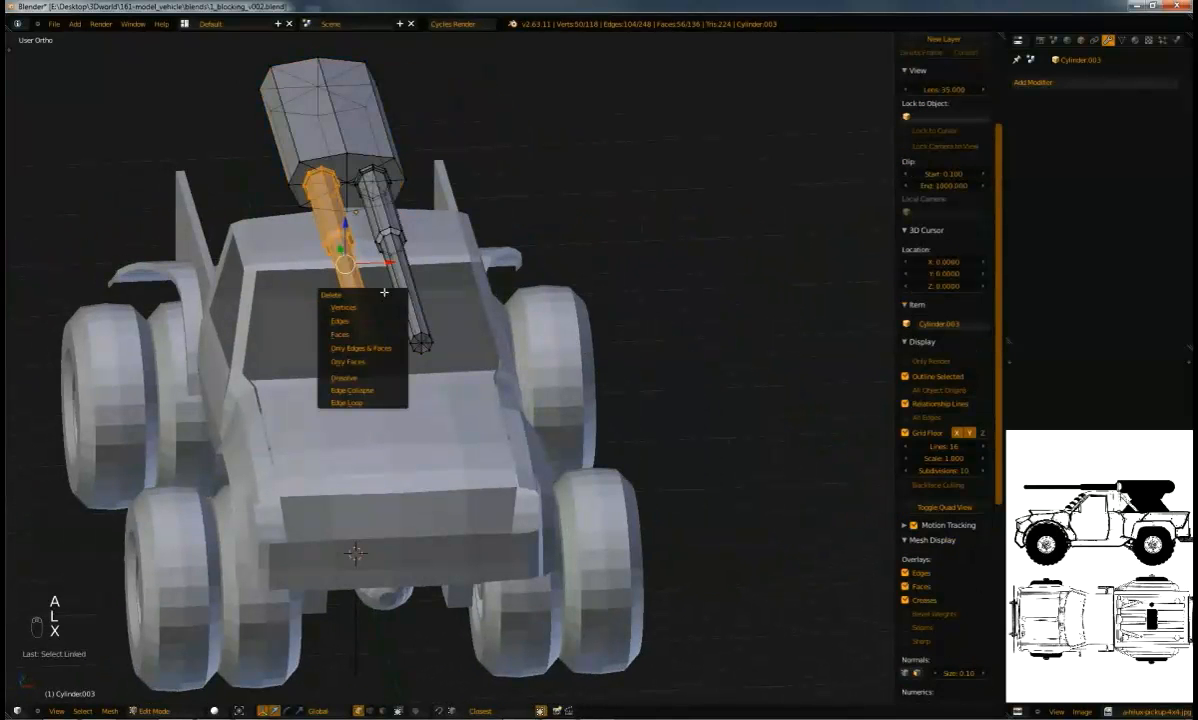
{"action": "left_click", "coordinate": [343, 307]}
Delete the outer vertices on the gun body's barrel-less side, leaving half of the body up to its centre line
{"action": "middle_click_drag", "start_coordinate": [343, 307], "coordinate": [347, 218]}
{"action": "key", "text": "a"}
{"action": "key", "text": "a"}
{"action": "key", "text": "b"}
{"action": "left_click_drag", "start_coordinate": [326, 66], "coordinate": [378, 247]}
{"action": "key", "text": "x"}
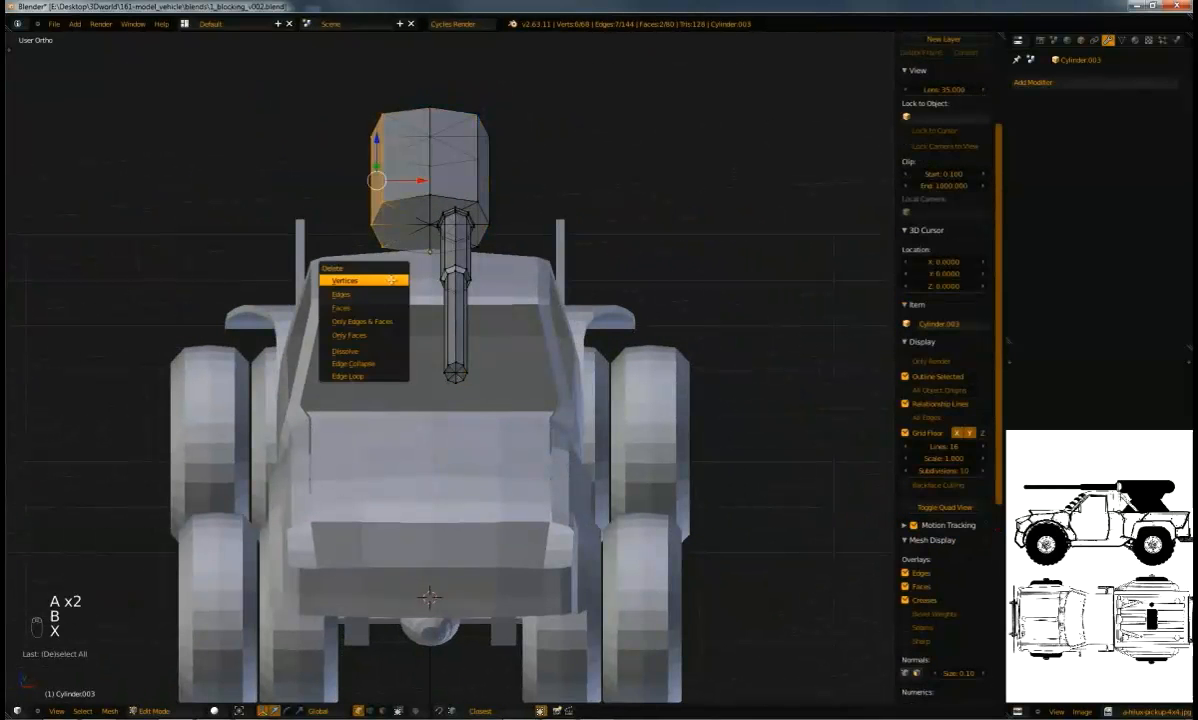
{"action": "left_click", "coordinate": [389, 277]}
Add a Mirror modifier across X with clipping enabled to the half gun
{"action": "scroll", "coordinate": [920, 78], "scroll_direction": "down", "scroll_amount": 2}
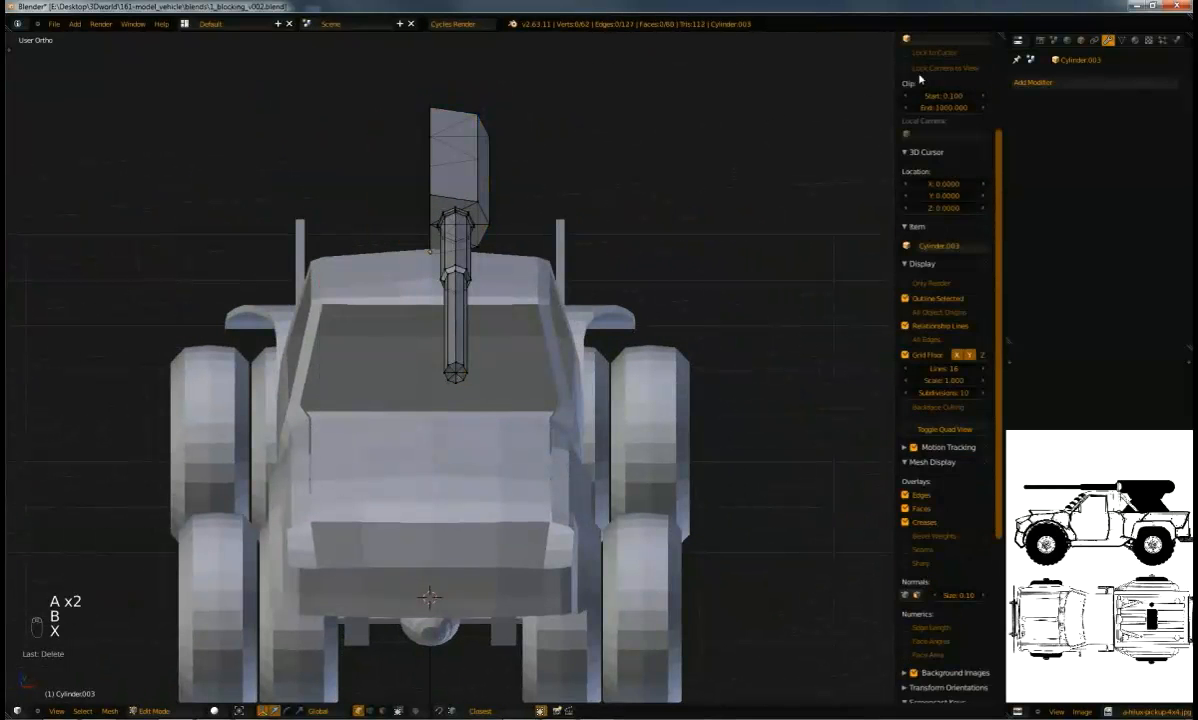
{"action": "left_click", "coordinate": [1081, 81]}
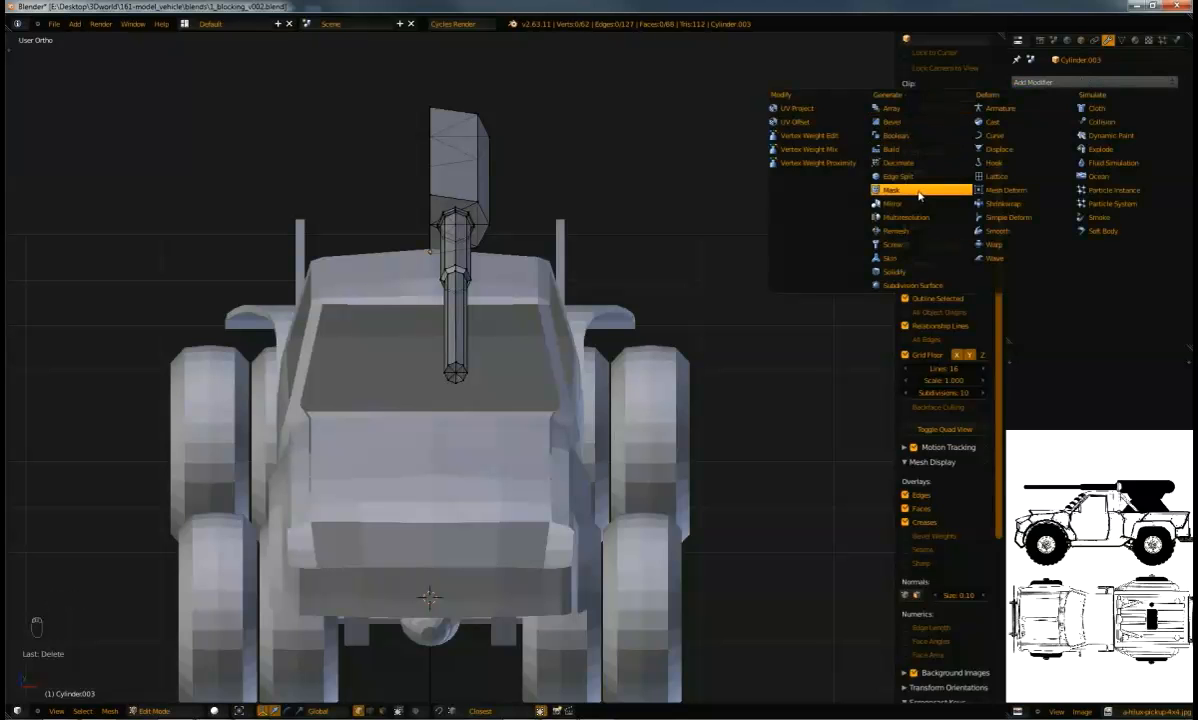
{"action": "left_click", "coordinate": [893, 203]}
{"action": "middle_click_drag", "start_coordinate": [593, 250], "coordinate": [620, 270]}
{"action": "key", "text": "b"}
{"action": "left_click_drag", "start_coordinate": [673, 157], "coordinate": [789, 246]}
{"action": "middle_click_drag", "start_coordinate": [789, 246], "coordinate": [524, 238]}
Snap the 3D cursor to the midpoint of the gun body's upper outer edge and add a cylinder there
{"action": "right_click", "coordinate": [524, 238]}
{"action": "right_click", "coordinate": [630, 166], "text": "shift"}
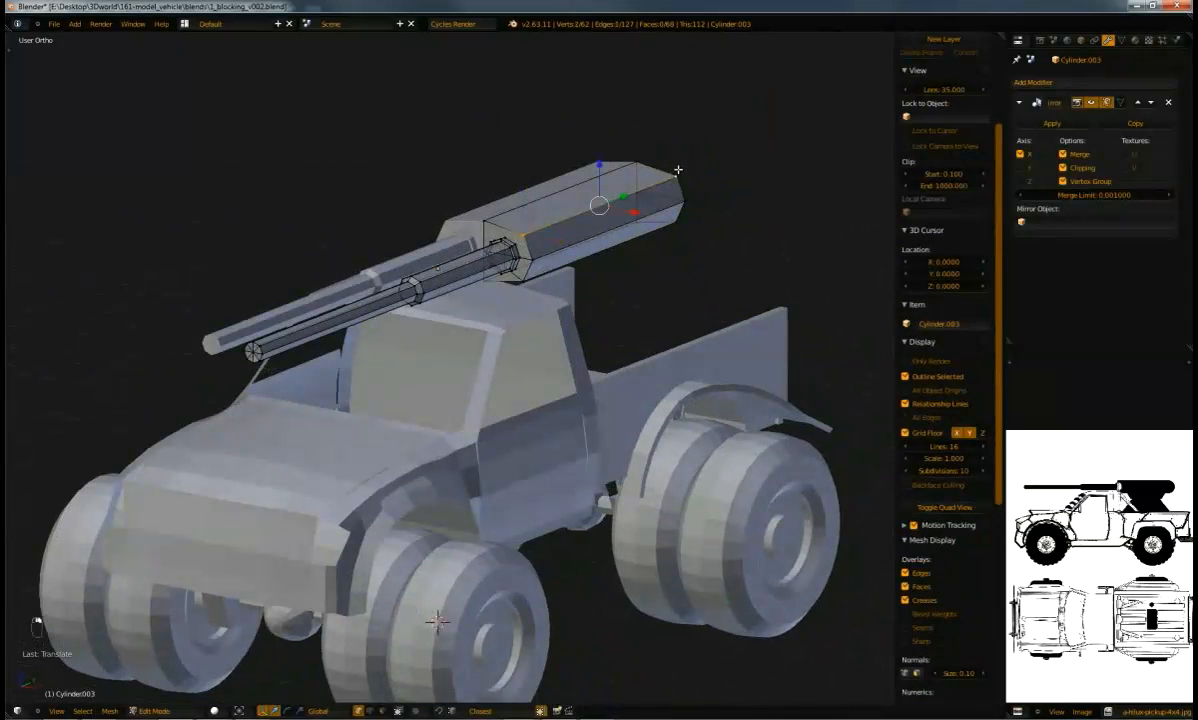
{"action": "key", "text": "shift+s"}
{"action": "left_click", "coordinate": [679, 163]}
{"action": "key", "text": "shift+a"}
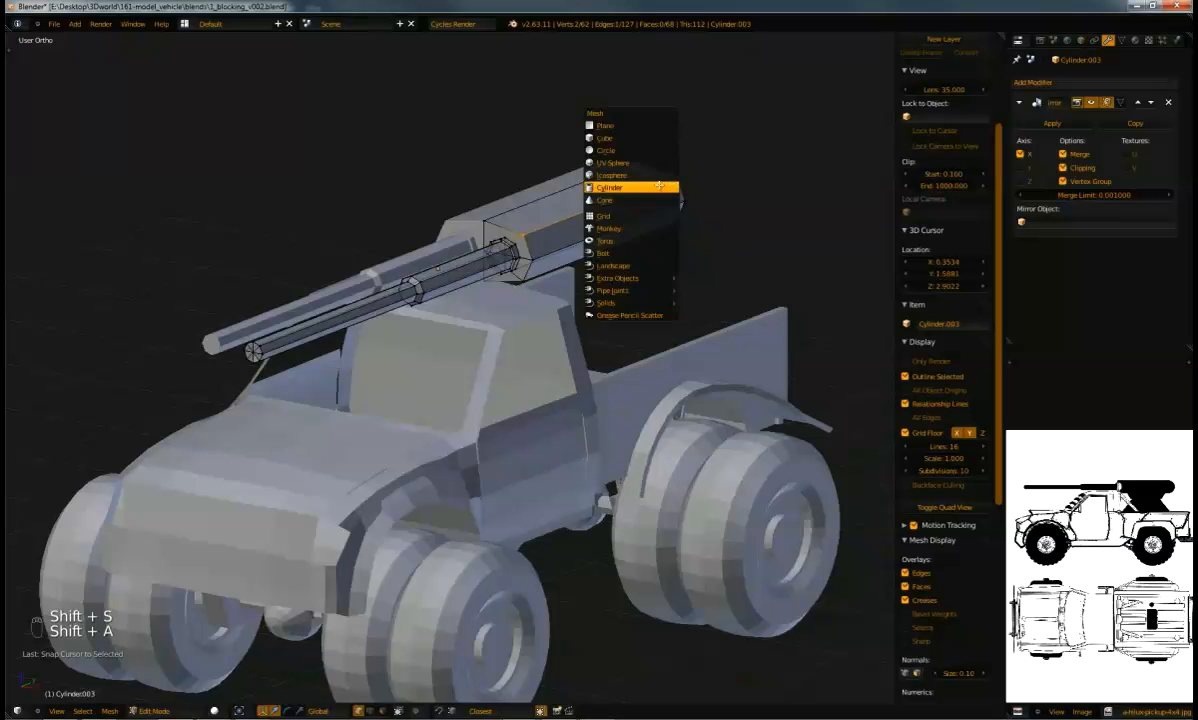
{"action": "left_click", "coordinate": [658, 186]}
Rotate the new cylinder 90 degrees about X so it lies along the gun body
{"action": "middle_click_drag", "start_coordinate": [658, 186], "coordinate": [610, 201], "text": "shift"}
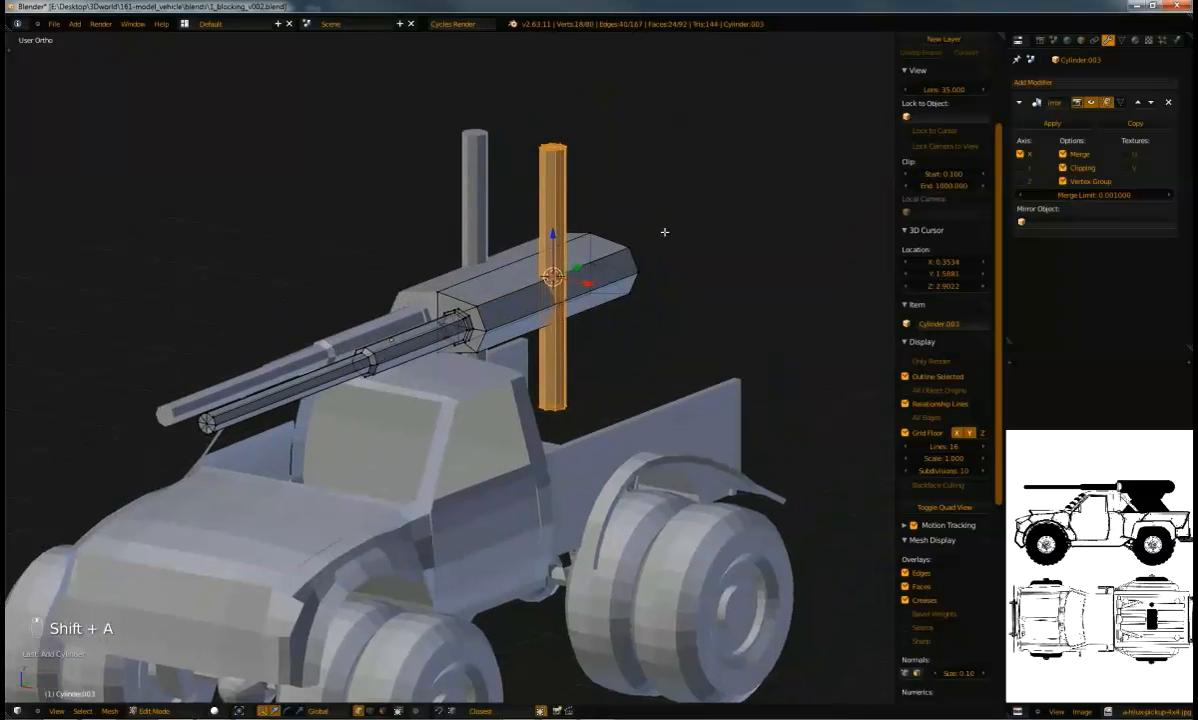
{"action": "type", "text": "rx90"}
{"action": "key", "text": "Return"}
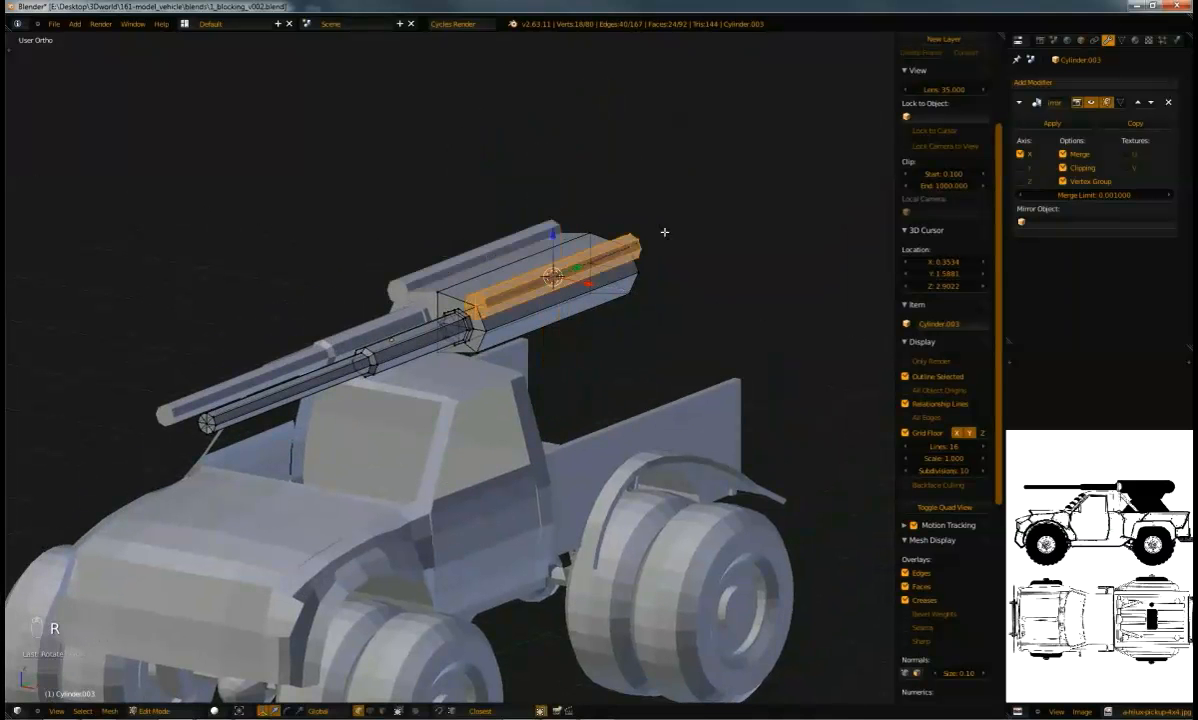
Stretch the cylinder along Y to run just past the gun body's ends and thin its cross-section with Y locked
{"action": "middle_click_drag", "start_coordinate": [549, 270], "coordinate": [588, 281]}
{"action": "scroll", "coordinate": [598, 285], "scroll_direction": "up", "scroll_amount": 3}
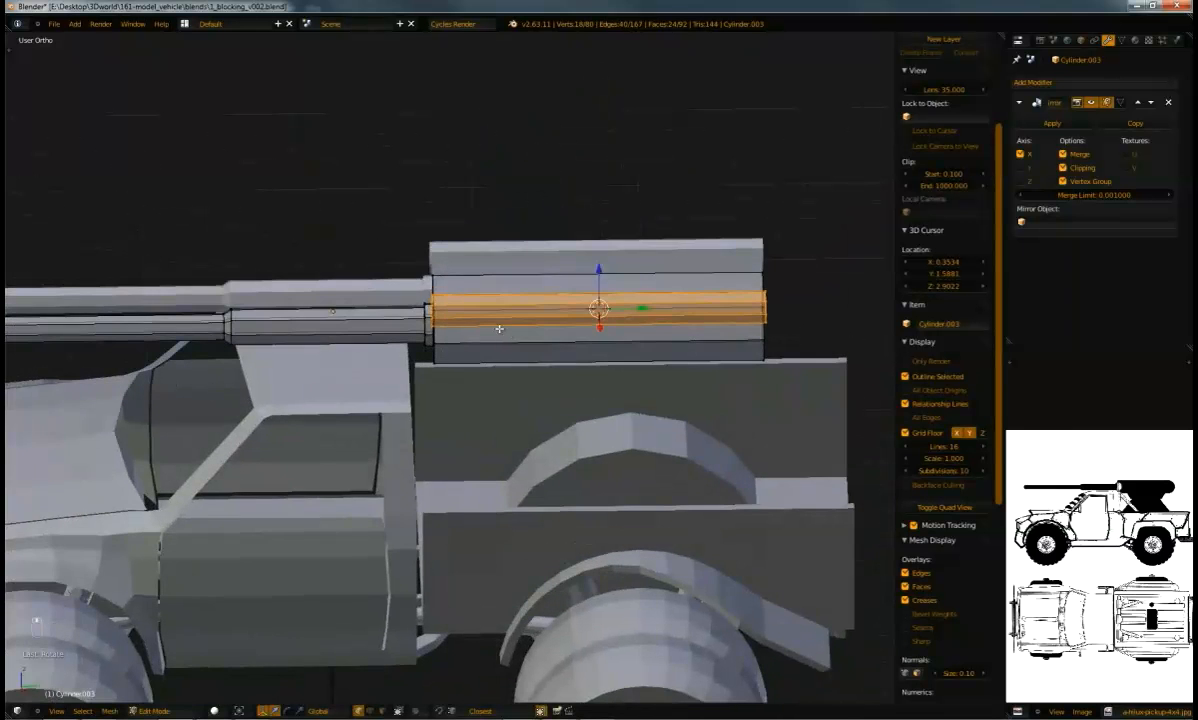
{"action": "scroll", "coordinate": [633, 261], "scroll_direction": "up", "scroll_amount": 3}
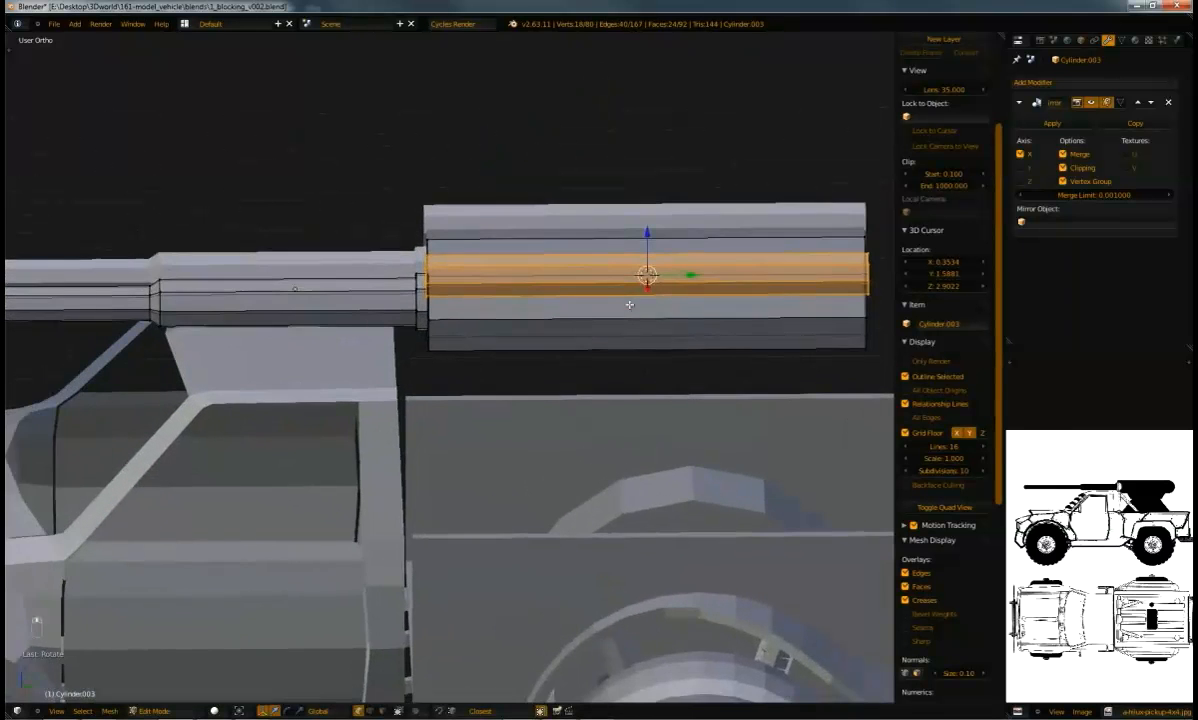
{"action": "key", "text": "s"}
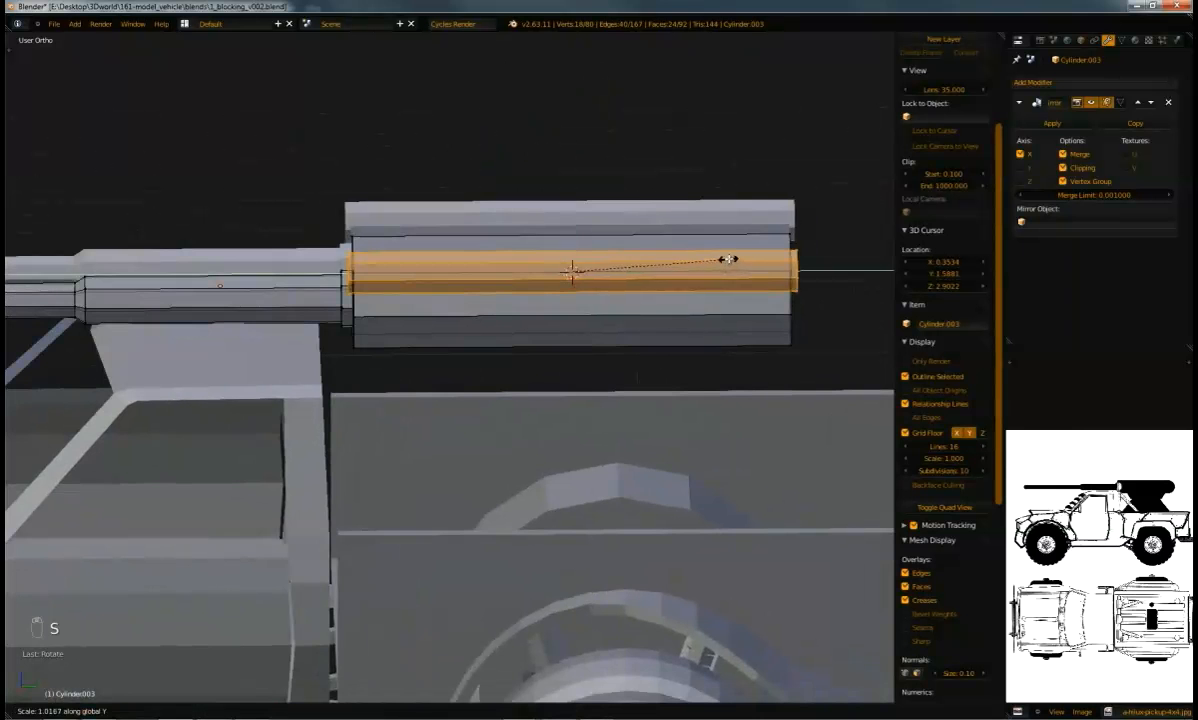
{"action": "left_click", "coordinate": [728, 258]}
{"action": "middle_click_drag", "start_coordinate": [695, 259], "coordinate": [807, 246]}
{"action": "key", "text": "s"}
{"action": "key", "text": "shift+y"}
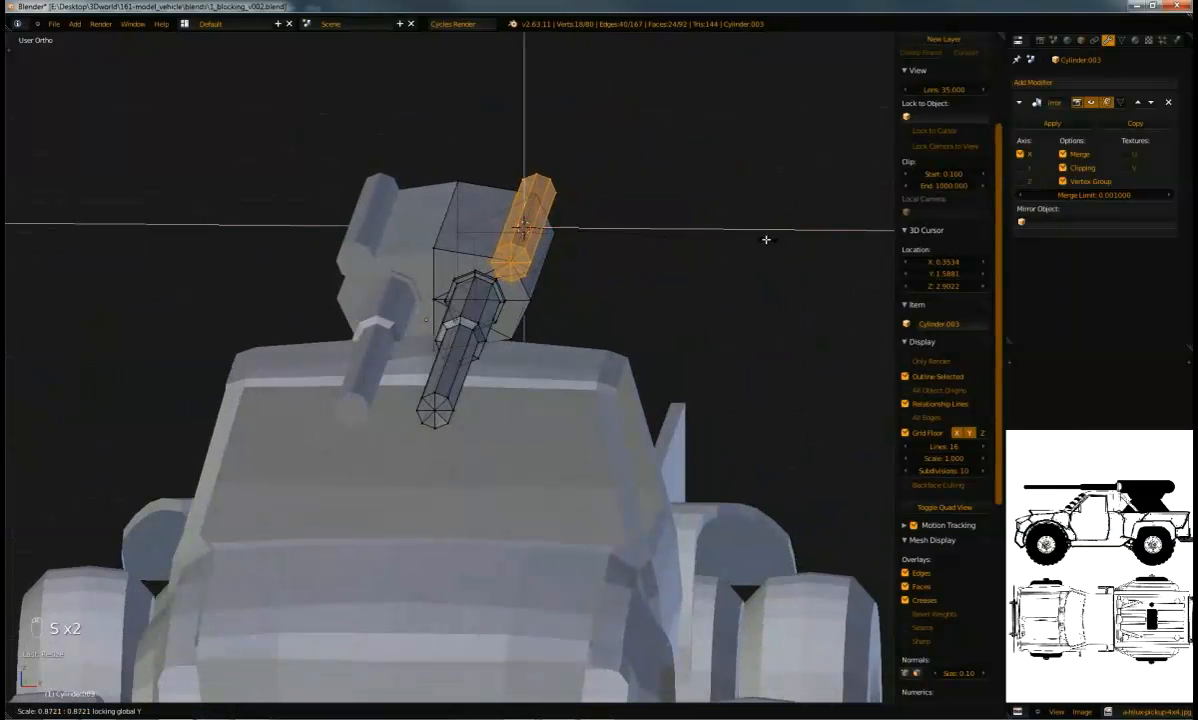
{"action": "left_click", "coordinate": [695, 235]}
Select the cylinder's front end cap and inset it by extruding and scaling the cap inward
{"action": "middle_click_drag", "start_coordinate": [695, 235], "coordinate": [520, 250]}
{"action": "scroll", "coordinate": [456, 303], "scroll_direction": "up", "scroll_amount": 4}
{"action": "middle_click_drag", "start_coordinate": [456, 303], "coordinate": [527, 126]}
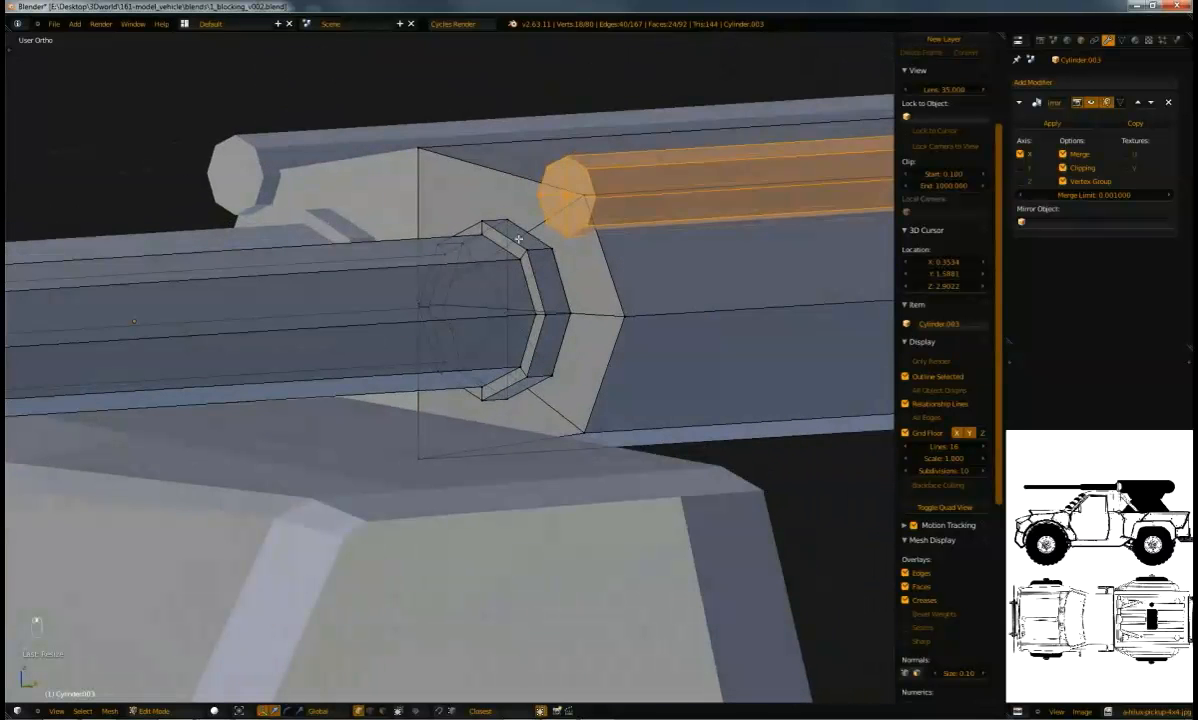
{"action": "key", "text": "a"}
{"action": "key", "text": "b"}
{"action": "key", "text": "b"}
{"action": "left_click_drag", "start_coordinate": [543, 143], "coordinate": [574, 243]}
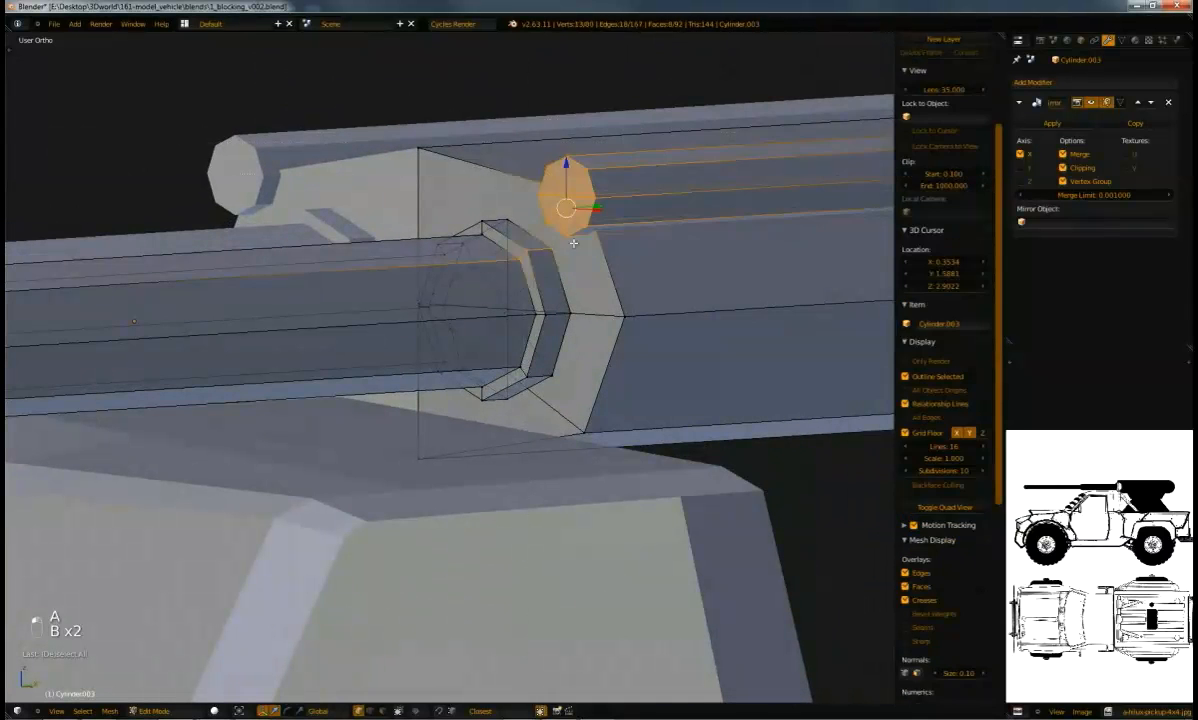
{"action": "key", "text": "b"}
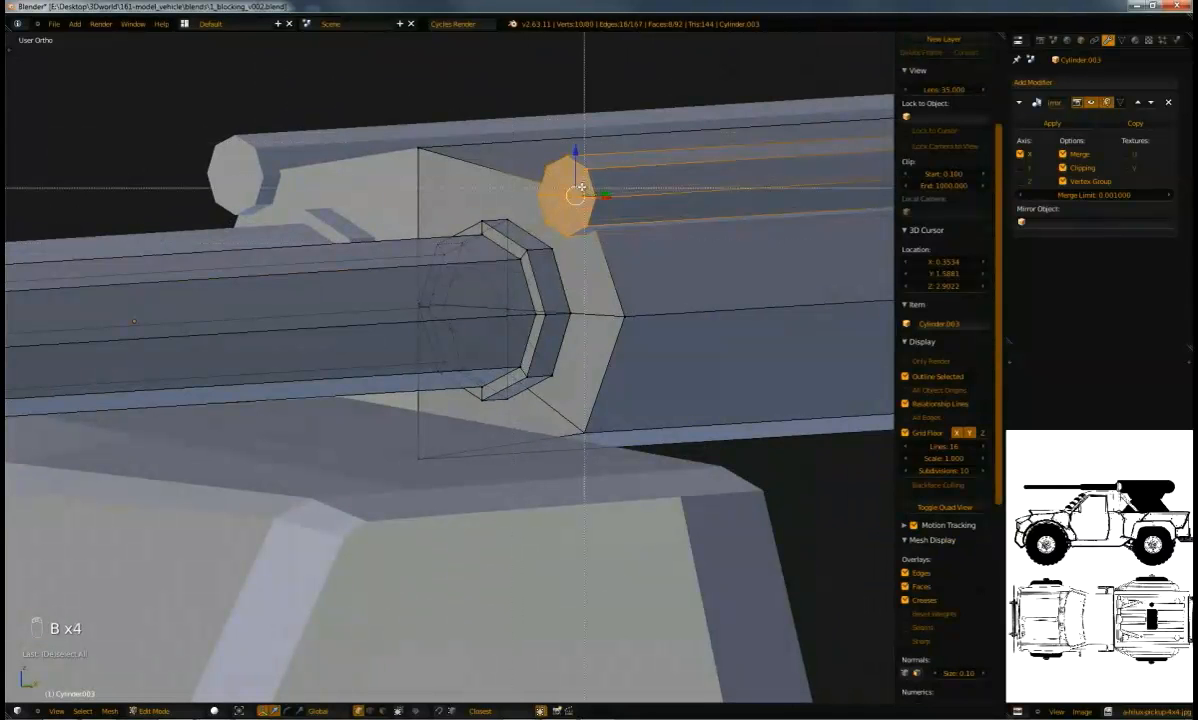
{"action": "middle_click_drag", "start_coordinate": [525, 140], "coordinate": [590, 234]}
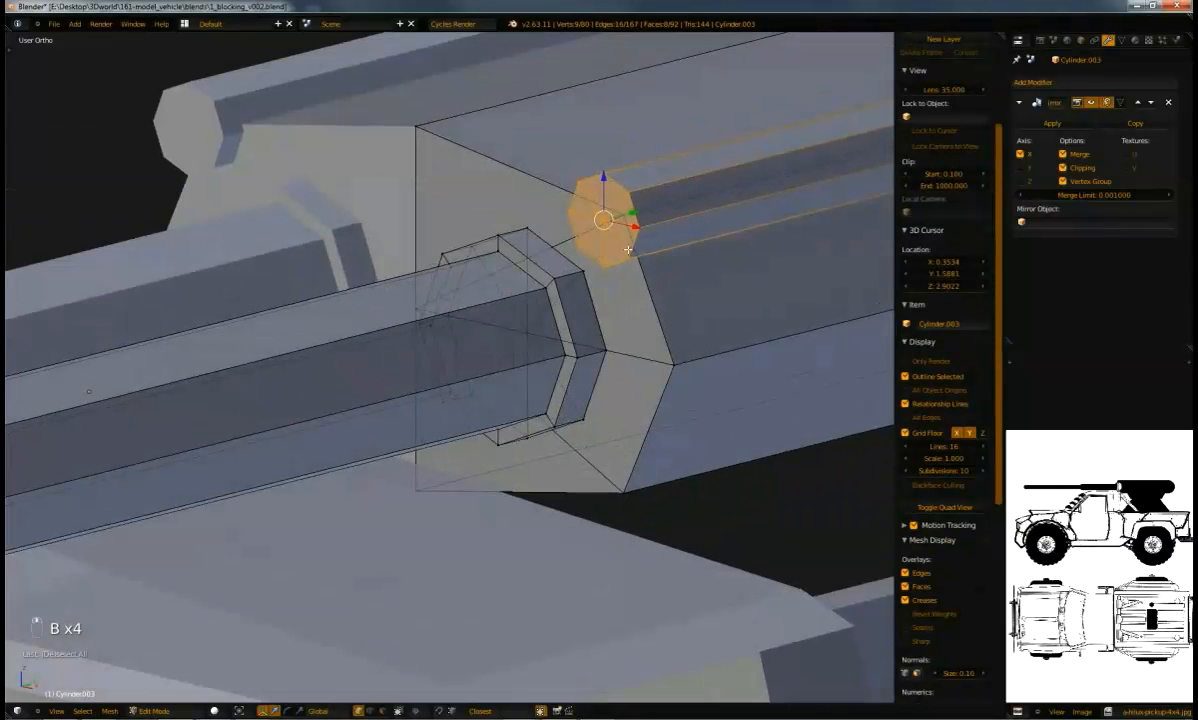
{"action": "key", "text": "e"}
{"action": "key", "text": "s"}
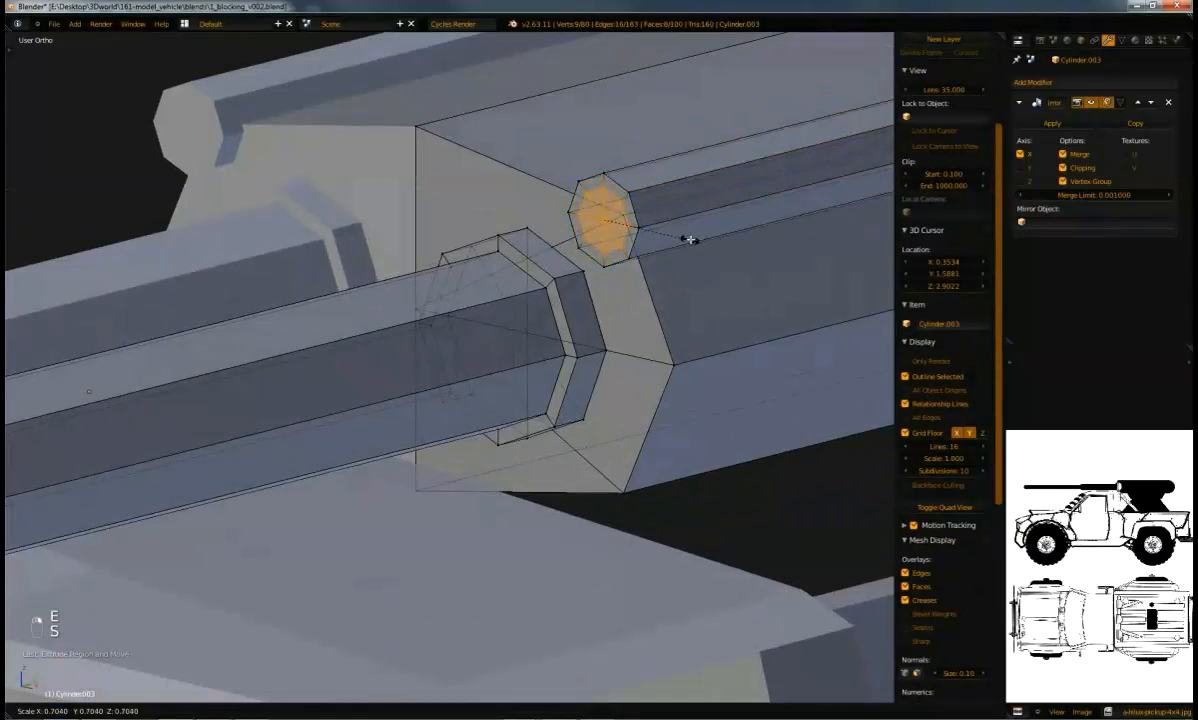
{"action": "left_click", "coordinate": [690, 240]}
Rescale the inset front cap, extrude and scale a second smaller ring inside it, and shift that centre along Y
{"action": "middle_click_drag", "start_coordinate": [610, 235], "coordinate": [567, 235]}
{"action": "key", "text": "s"}
{"action": "left_click", "coordinate": [561, 234]}
{"action": "key", "text": "e"}
{"action": "key", "text": "s"}
{"action": "left_click", "coordinate": [593, 270]}
{"action": "left_click_drag", "start_coordinate": [560, 235], "coordinate": [556, 238]}
Select the cylinder's rear end cap, inset it by extruding and scaling inward, and move the inset face
{"action": "middle_click_drag", "start_coordinate": [556, 238], "coordinate": [492, 342]}
{"action": "scroll", "coordinate": [532, 368], "scroll_direction": "down", "scroll_amount": 3}
{"action": "key", "text": "a"}
{"action": "key", "text": "b"}
{"action": "left_click_drag", "start_coordinate": [497, 174], "coordinate": [529, 239]}
{"action": "middle_click_drag", "start_coordinate": [529, 239], "coordinate": [545, 200]}
{"action": "key", "text": "e"}
{"action": "key", "text": "s"}
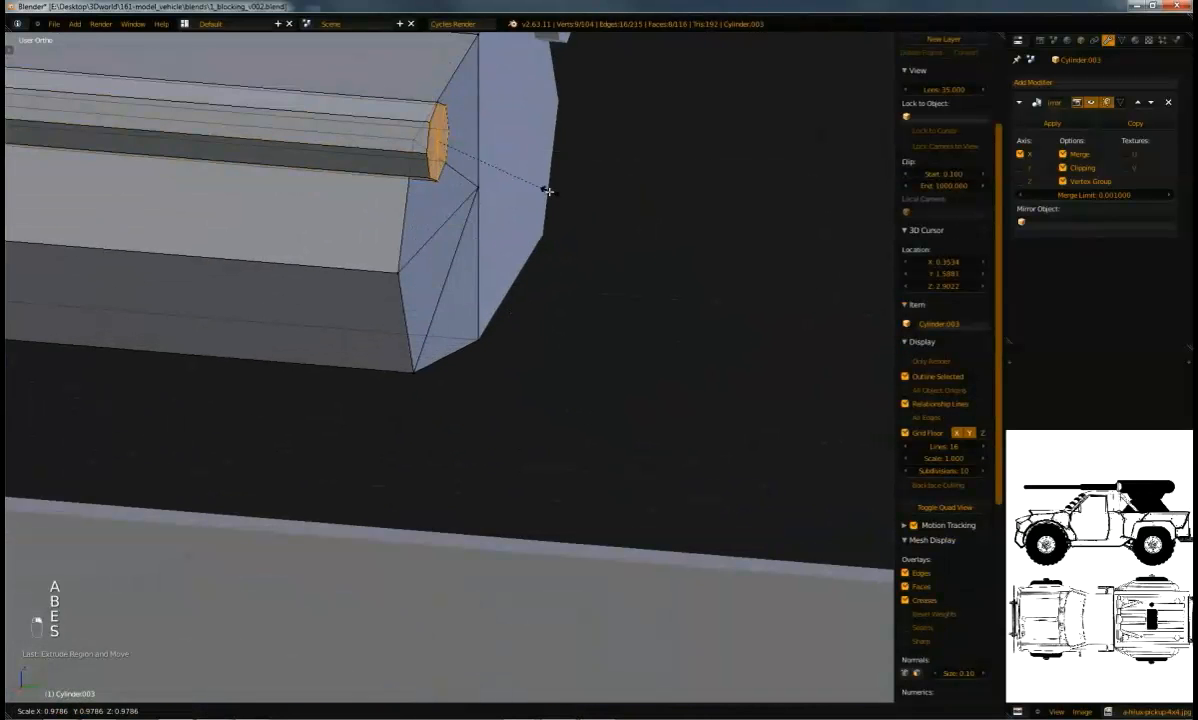
{"action": "left_click", "coordinate": [511, 188]}
{"action": "middle_click_drag", "start_coordinate": [497, 190], "coordinate": [409, 223]}
{"action": "key", "text": "g"}
{"action": "left_click", "coordinate": [327, 222]}
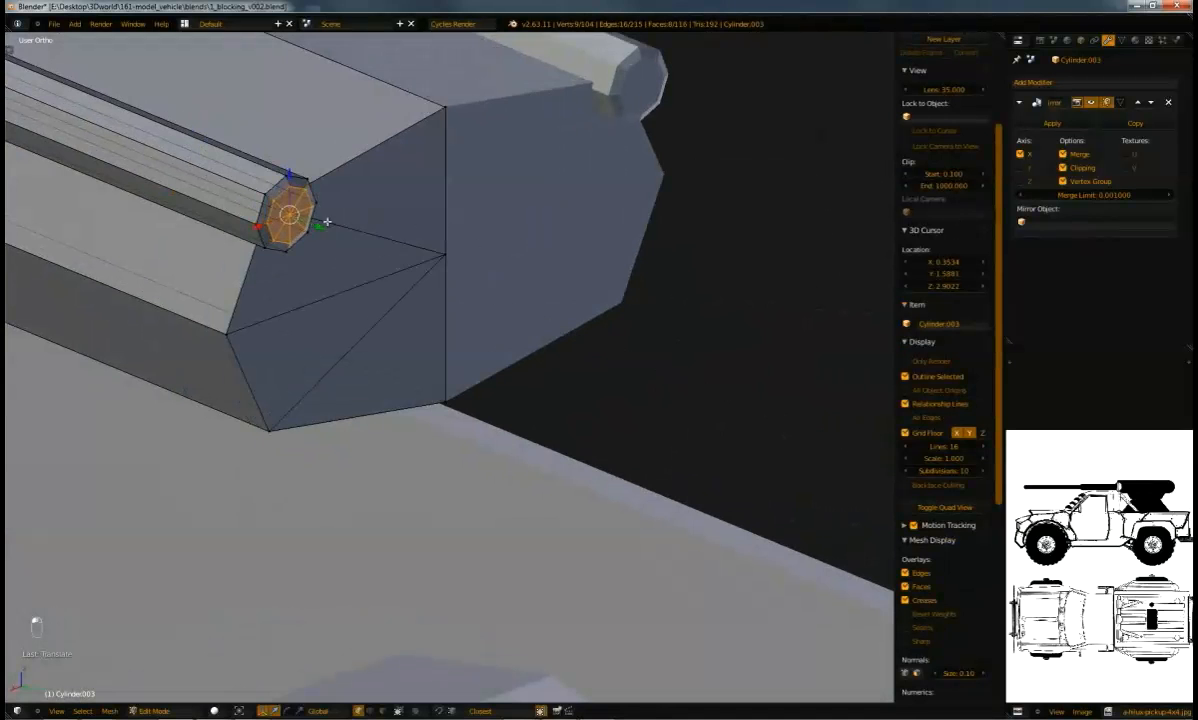
Extrude and scale a second smaller ring inside the rear cap and shift its centre along Y
{"action": "key", "text": "e"}
{"action": "key", "text": "s"}
{"action": "left_click", "coordinate": [325, 242]}
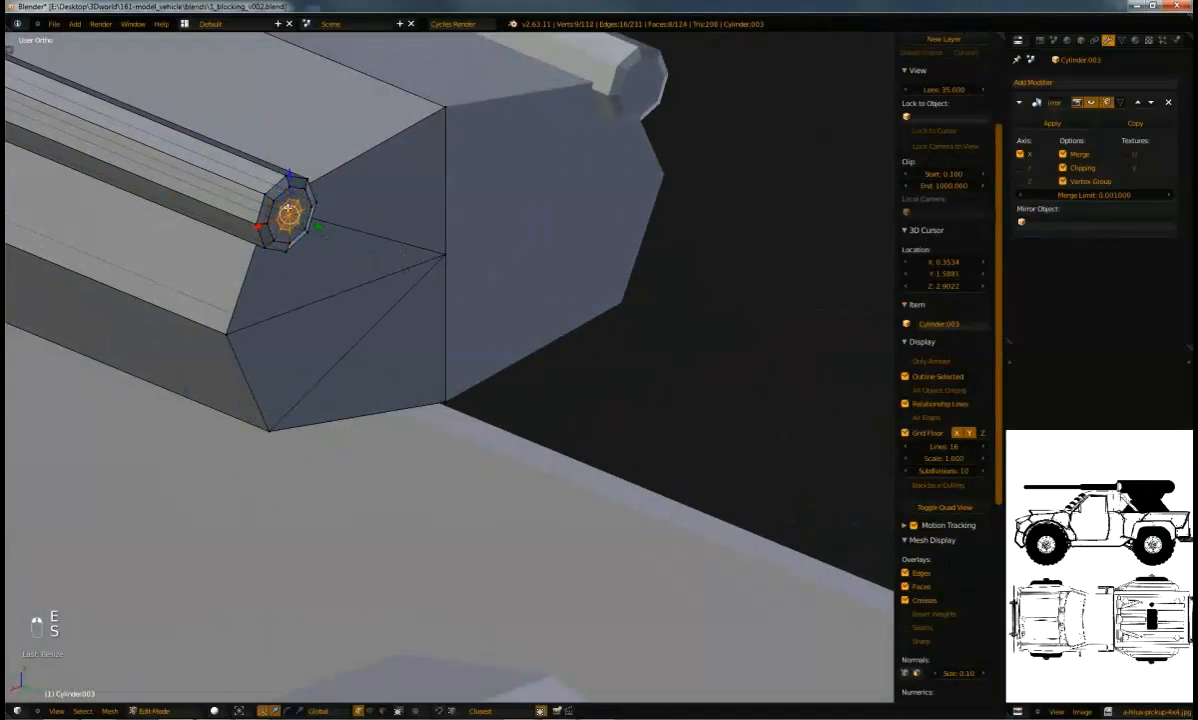
{"action": "left_click_drag", "start_coordinate": [317, 224], "coordinate": [306, 211]}
Select the whole linked cylinder and duplicate it down along Z to the gun body's lower edge
{"action": "scroll", "coordinate": [350, 291], "scroll_direction": "down", "scroll_amount": 4}
{"action": "middle_click_drag", "start_coordinate": [350, 291], "coordinate": [447, 297]}
{"action": "scroll", "coordinate": [402, 276], "scroll_direction": "down", "scroll_amount": 3}
{"action": "key", "text": "ctrl+l"}
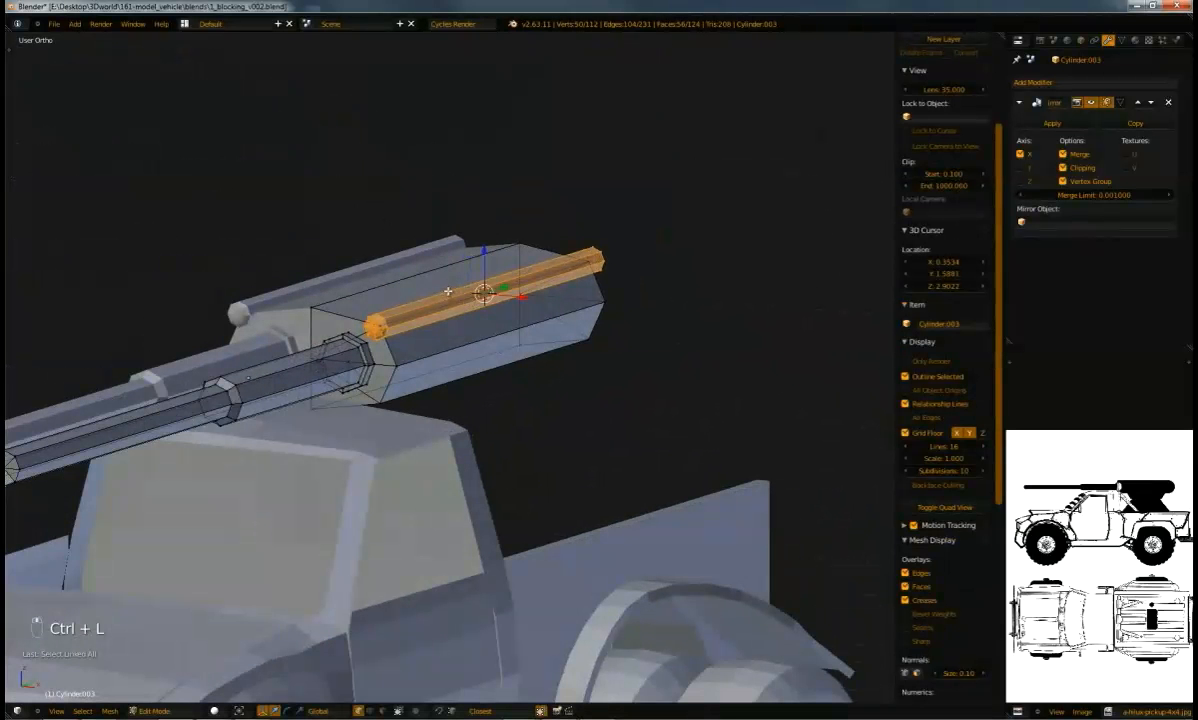
{"action": "key", "text": "shift+d"}
{"action": "key", "text": "z"}
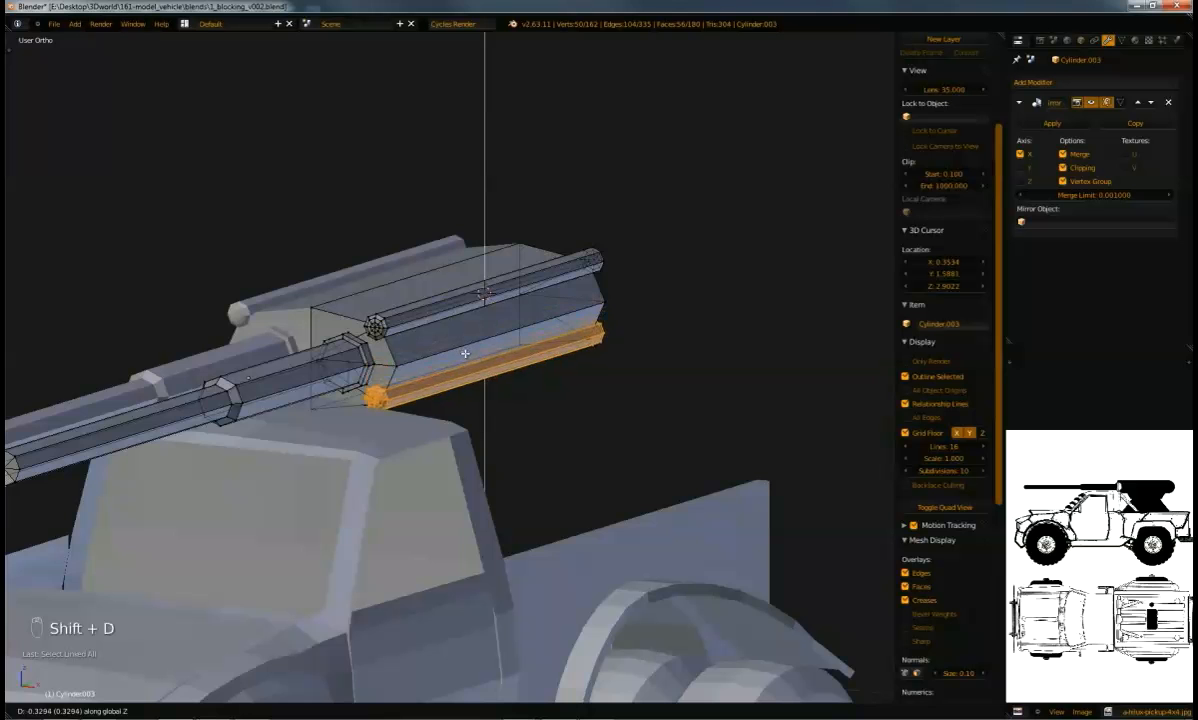
{"action": "left_click", "coordinate": [421, 358]}
Adjust the duplicated cylinder's height along Z to line it up with the body's lower outer edge
{"action": "scroll", "coordinate": [421, 358], "scroll_direction": "up", "scroll_amount": 2}
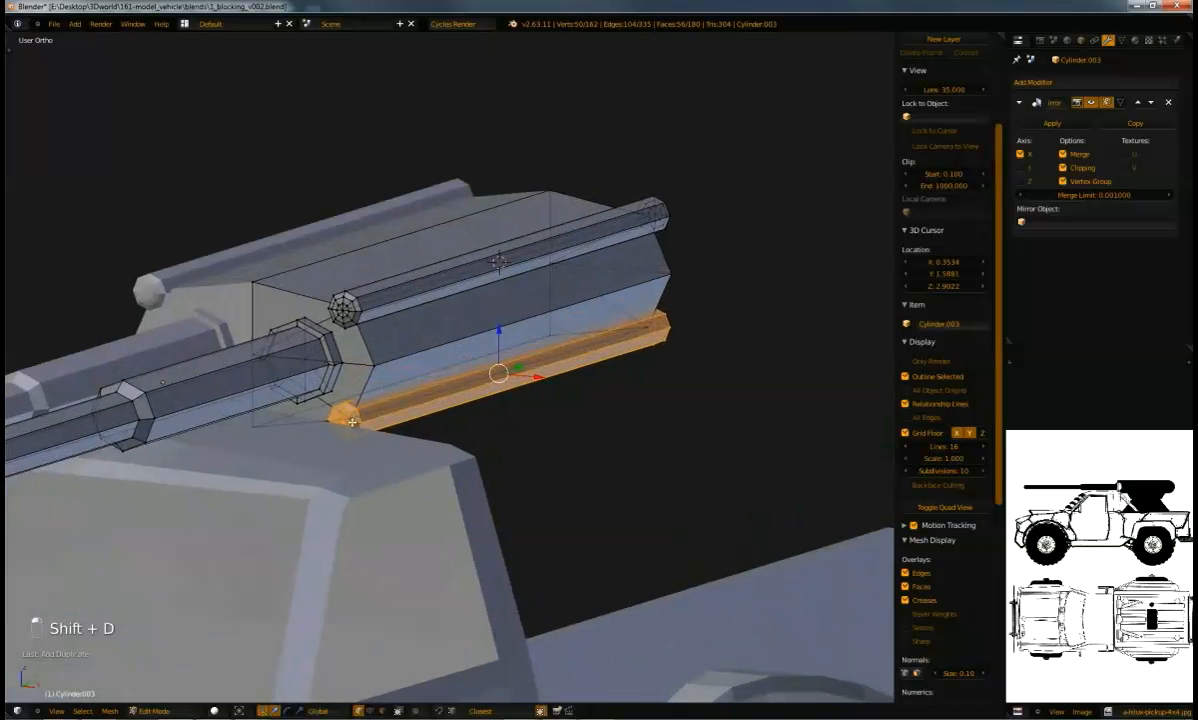
{"action": "key", "text": "g"}
{"action": "key", "text": "z"}
{"action": "left_click", "coordinate": [349, 418]}
{"action": "left_click", "coordinate": [350, 414], "text": "ctrl"}
{"action": "middle_click_drag", "start_coordinate": [350, 414], "coordinate": [347, 429]}
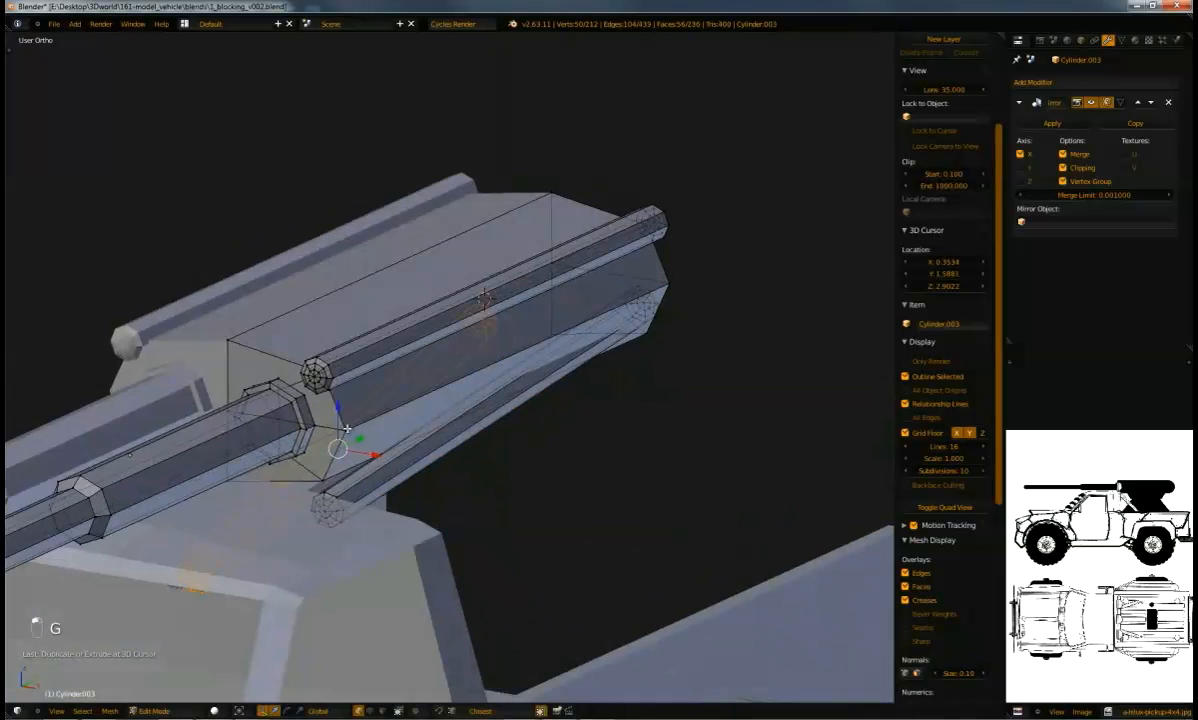
{"action": "key", "text": "ctrl+z"}
Leave mesh editing, consult the artillery_officer.jpg photo, and examine the gun body and barrel ends from several angles
{"action": "scroll", "coordinate": [471, 486], "scroll_direction": "up", "scroll_amount": 5}
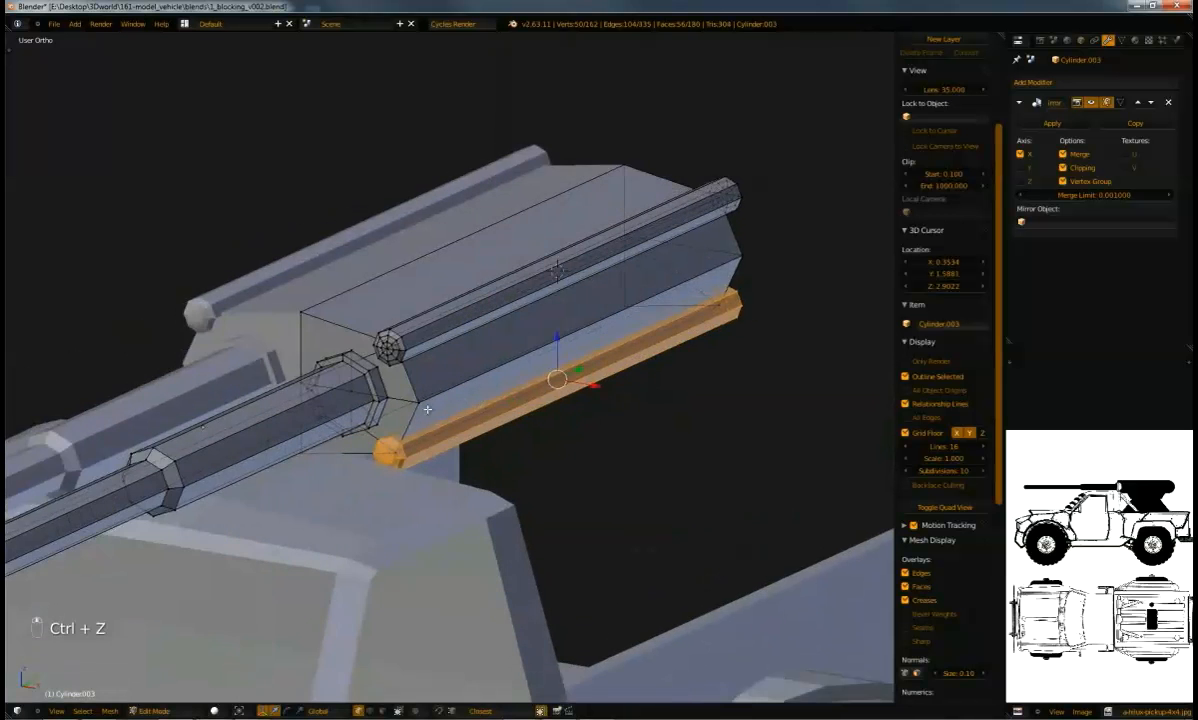
{"action": "middle_click_drag", "start_coordinate": [471, 486], "coordinate": [495, 462], "text": "ctrl"}
{"action": "middle_click_drag", "start_coordinate": [610, 349], "coordinate": [452, 243]}
{"action": "key", "text": "Tab"}
{"action": "scroll", "coordinate": [604, 372], "scroll_direction": "down", "scroll_amount": 3}
{"action": "scroll", "coordinate": [378, 307], "scroll_direction": "up", "scroll_amount": 3}
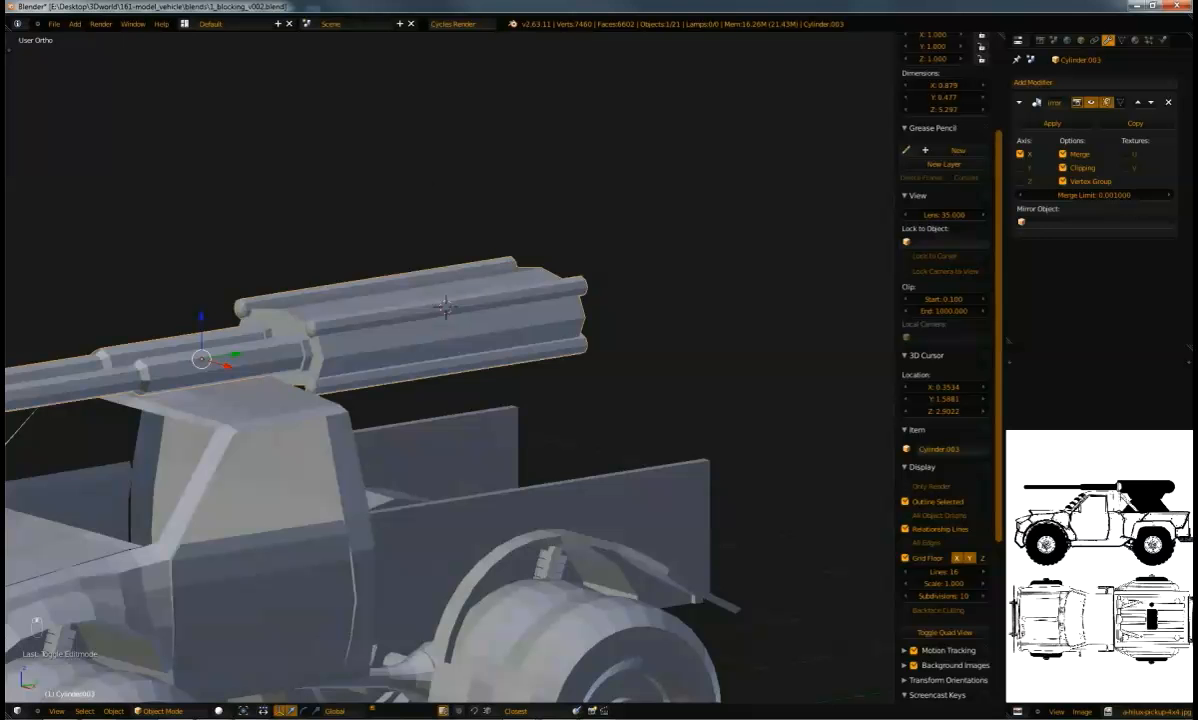
{"action": "left_click_drag", "start_coordinate": [4, 190], "coordinate": [284, 62]}
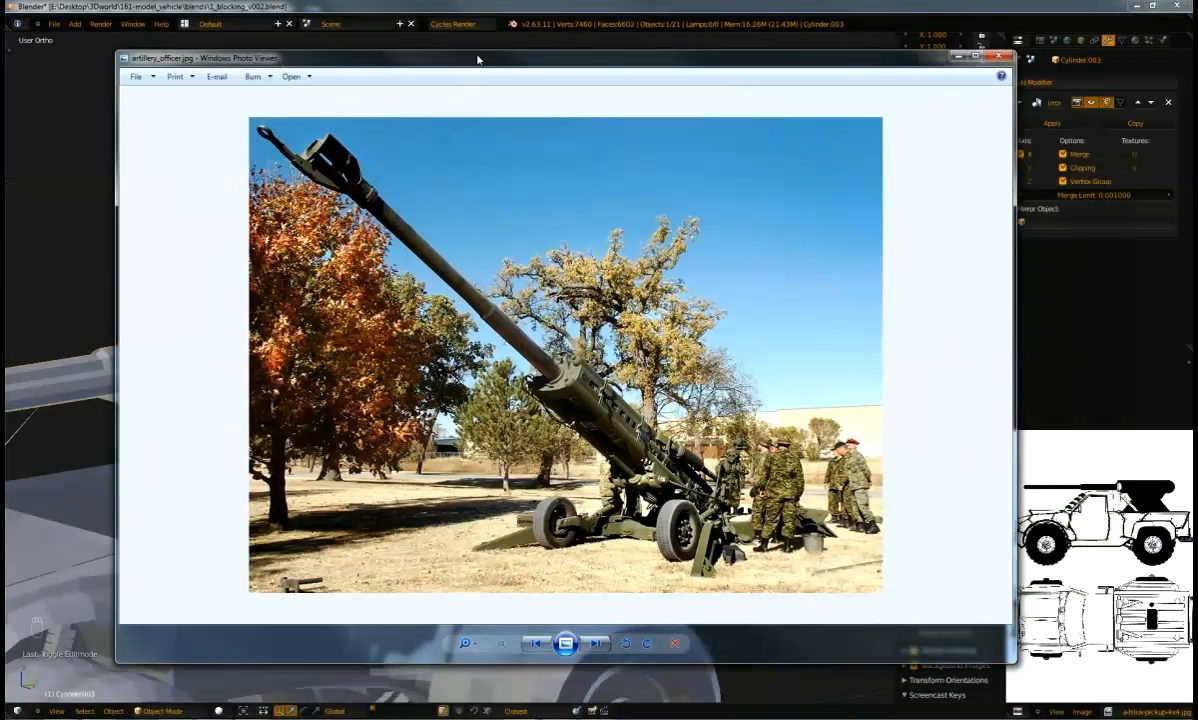
{"action": "left_click_drag", "start_coordinate": [477, 60], "coordinate": [0, 62]}
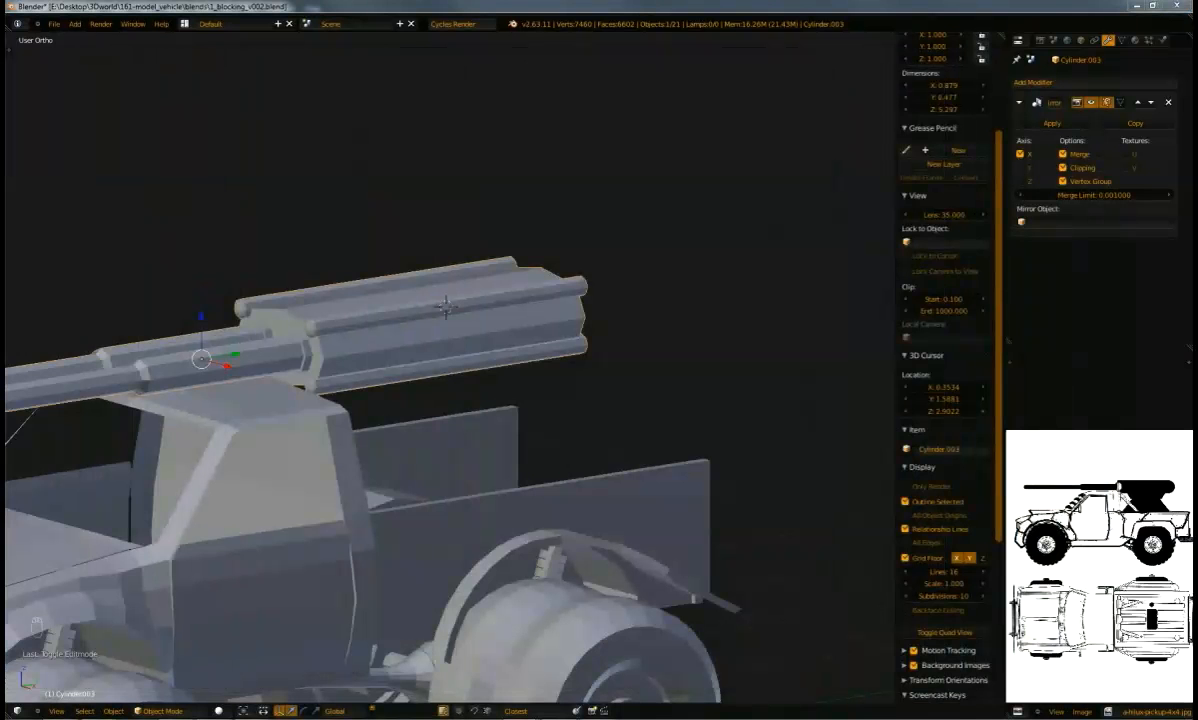
{"action": "middle_click_drag", "start_coordinate": [556, 425], "coordinate": [474, 404]}
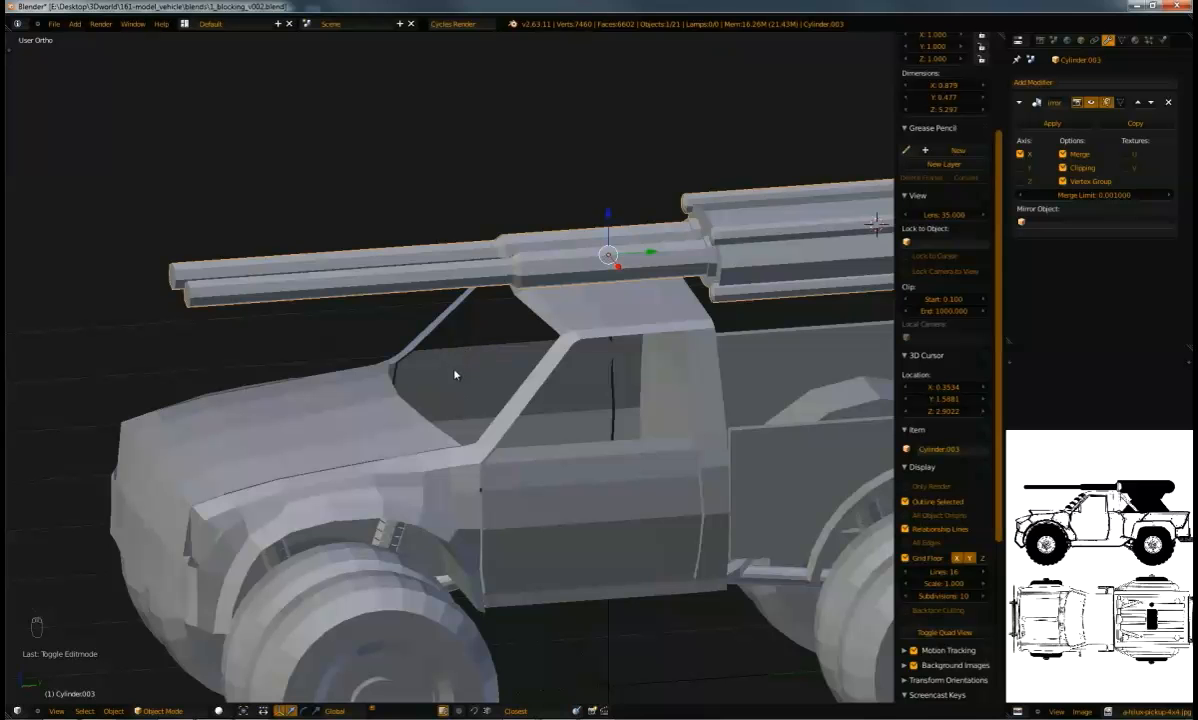
{"action": "middle_click_drag", "start_coordinate": [367, 291], "coordinate": [444, 365]}
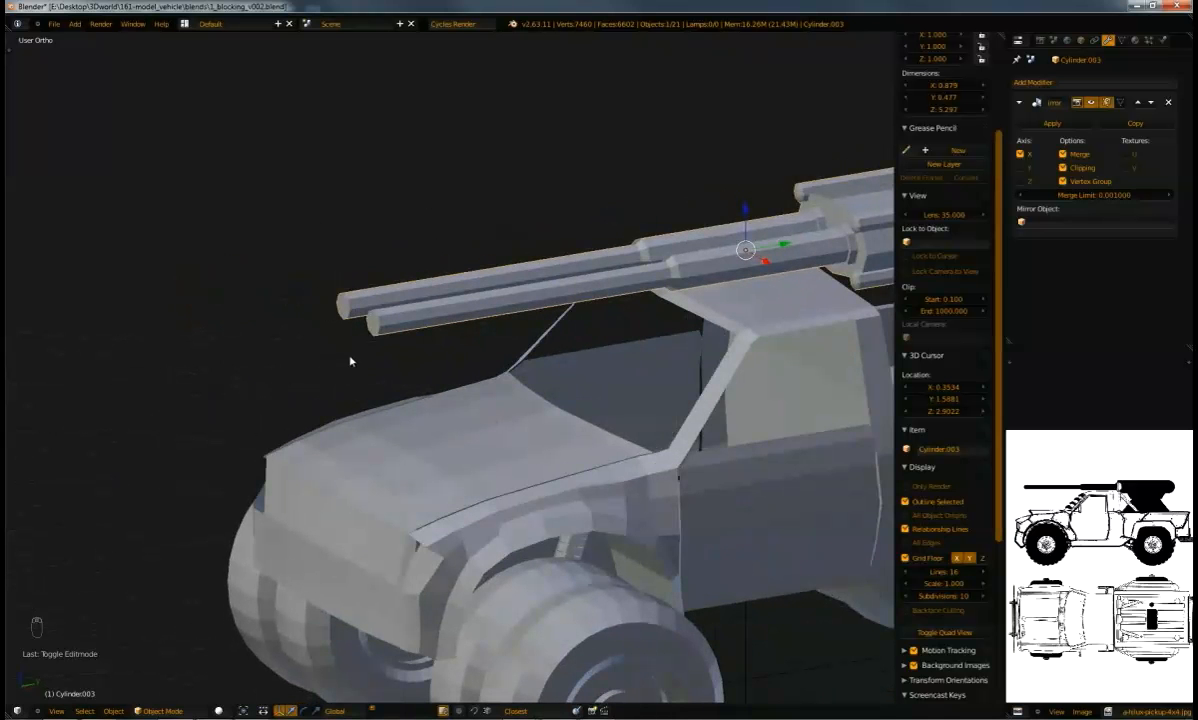
Enter mesh editing on the gun and make the normals consistent across its entire mesh
{"action": "key", "text": "Tab"}
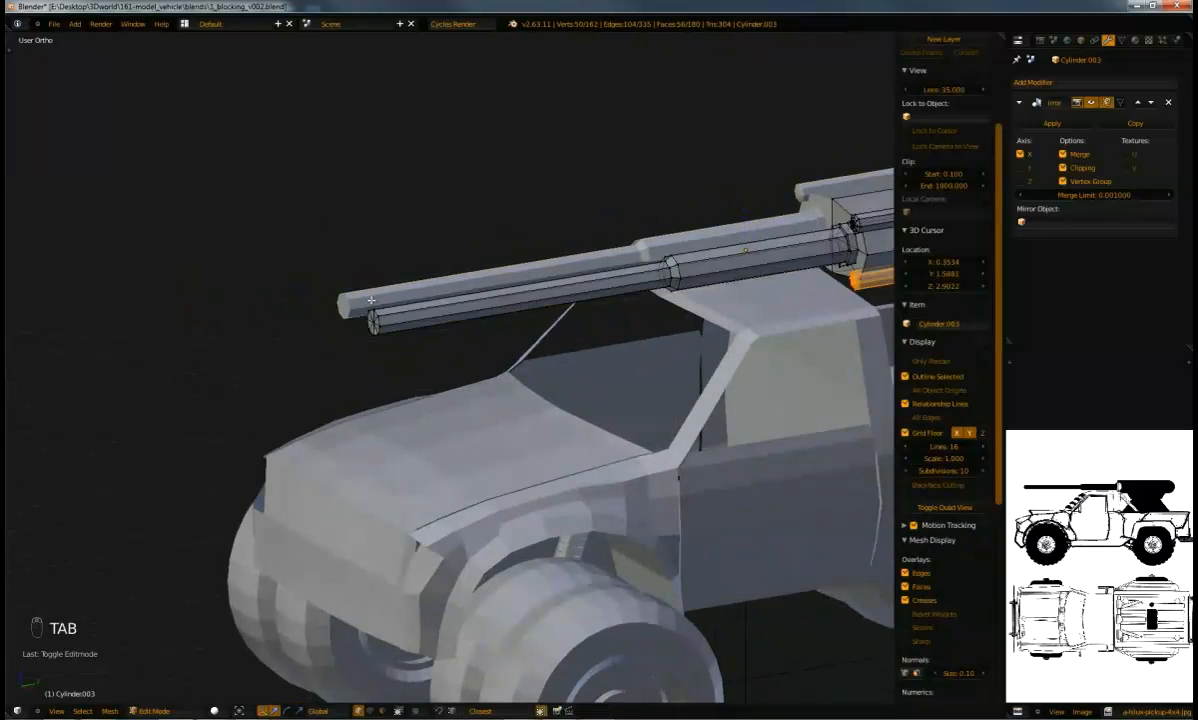
{"action": "scroll", "coordinate": [450, 376], "scroll_direction": "up", "scroll_amount": 2}
{"action": "key", "text": "a"}
{"action": "key", "text": "a"}
{"action": "key", "text": "a"}
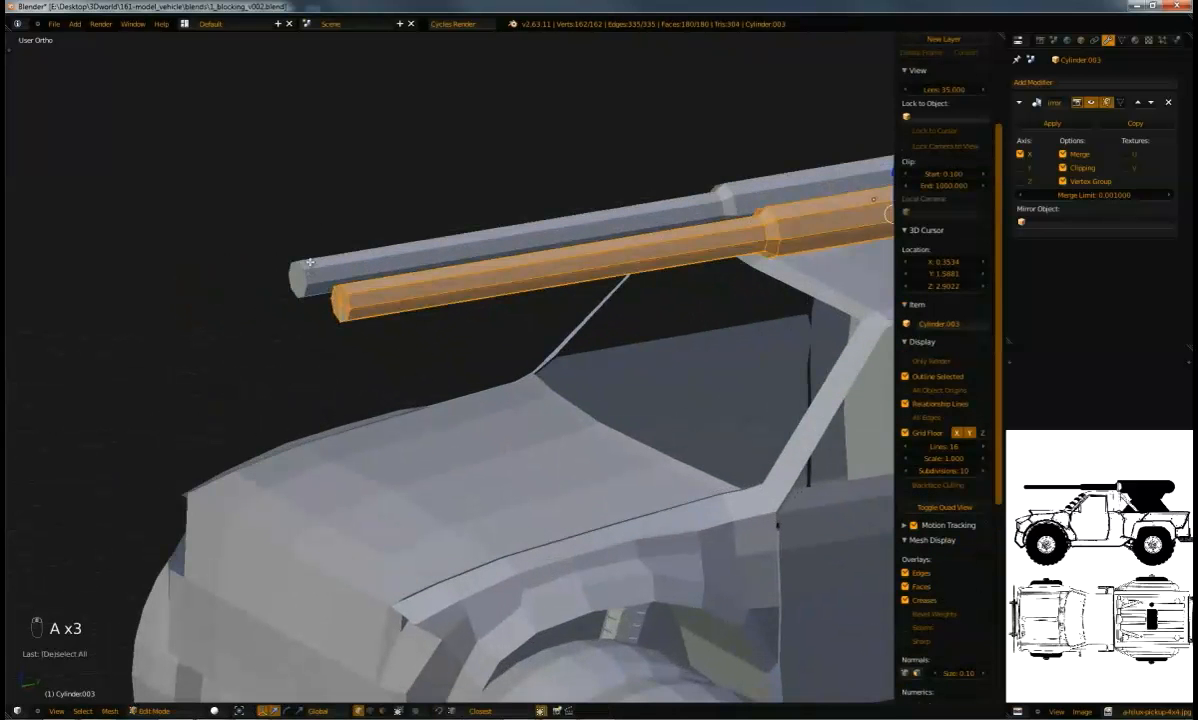
{"action": "key", "text": "ctrl+n"}
{"action": "middle_click_drag", "start_coordinate": [308, 248], "coordinate": [397, 293], "text": "shift"}
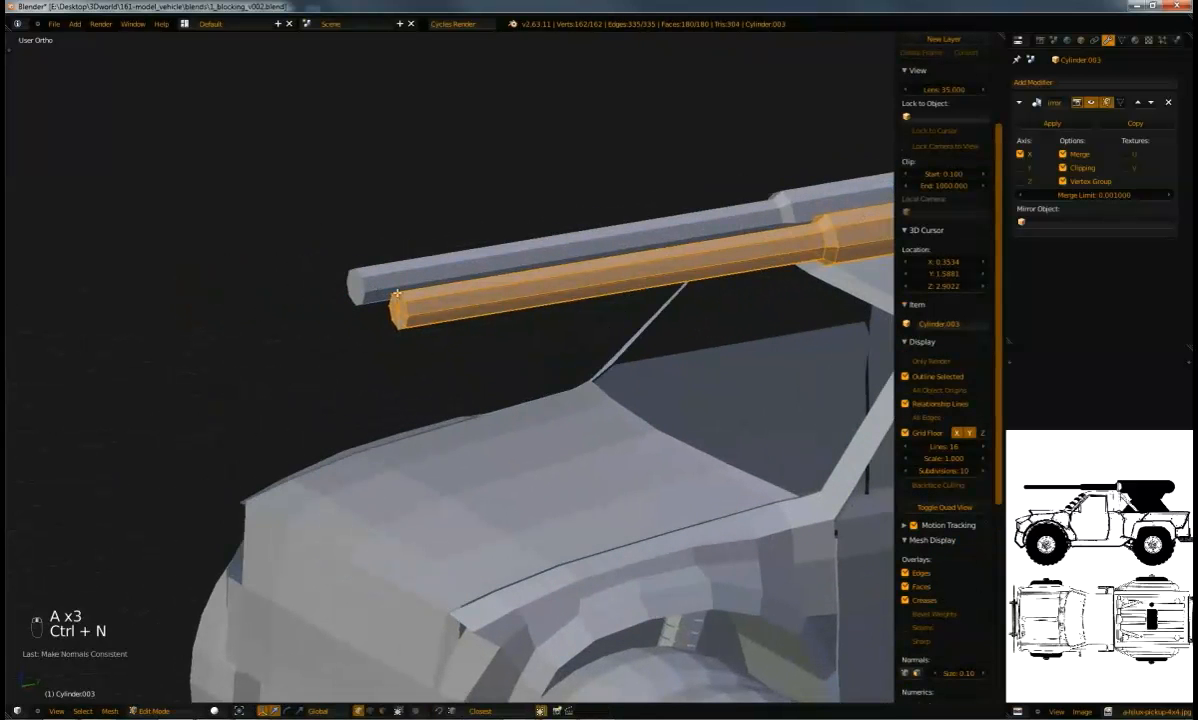
Select the barrel's front tip, extrude and scale it into a slightly wider ring, and extrude that forward as a short collar
{"action": "key", "text": "a"}
{"action": "key", "text": "b"}
{"action": "left_click_drag", "start_coordinate": [326, 235], "coordinate": [481, 345]}
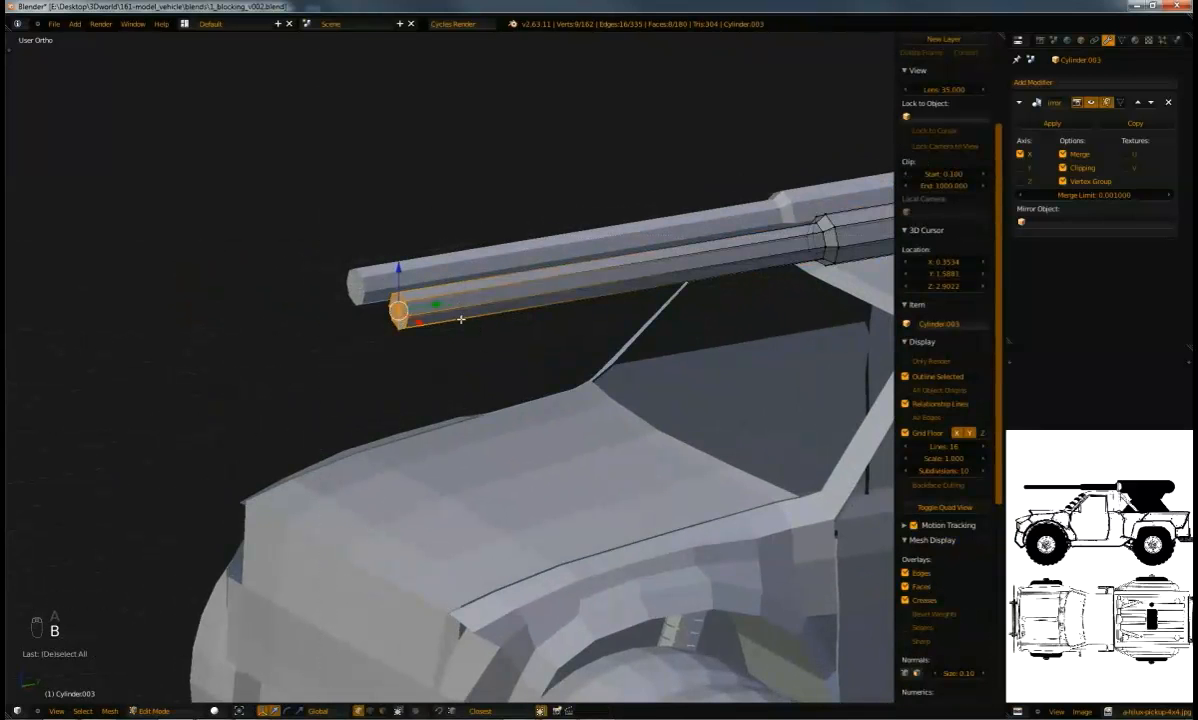
{"action": "key", "text": "e"}
{"action": "left_click", "coordinate": [463, 327]}
{"action": "key", "text": "s"}
{"action": "left_click", "coordinate": [484, 334]}
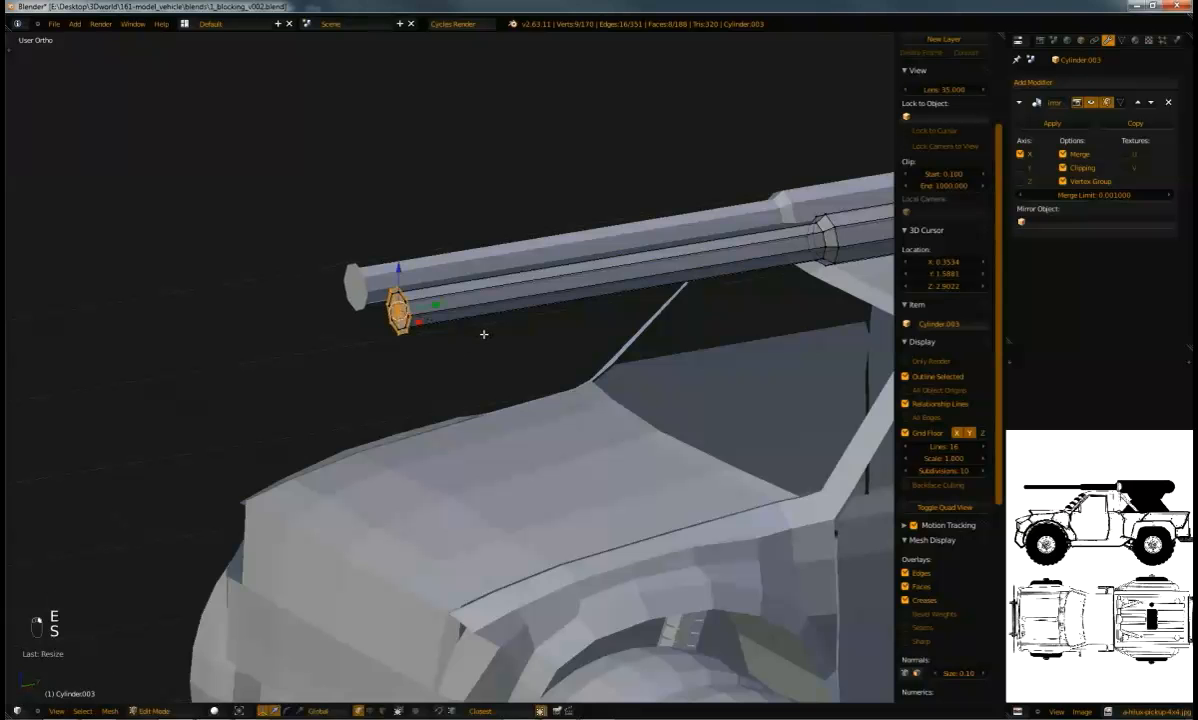
{"action": "key", "text": "e"}
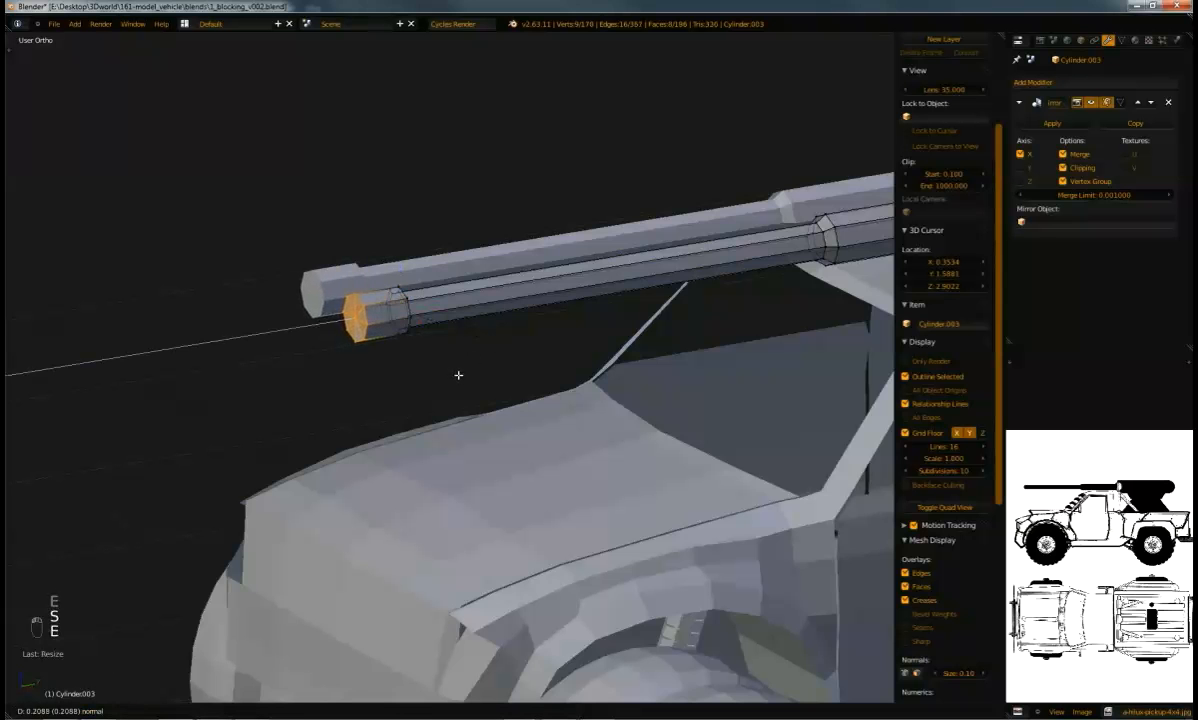
{"action": "left_click", "coordinate": [442, 319]}
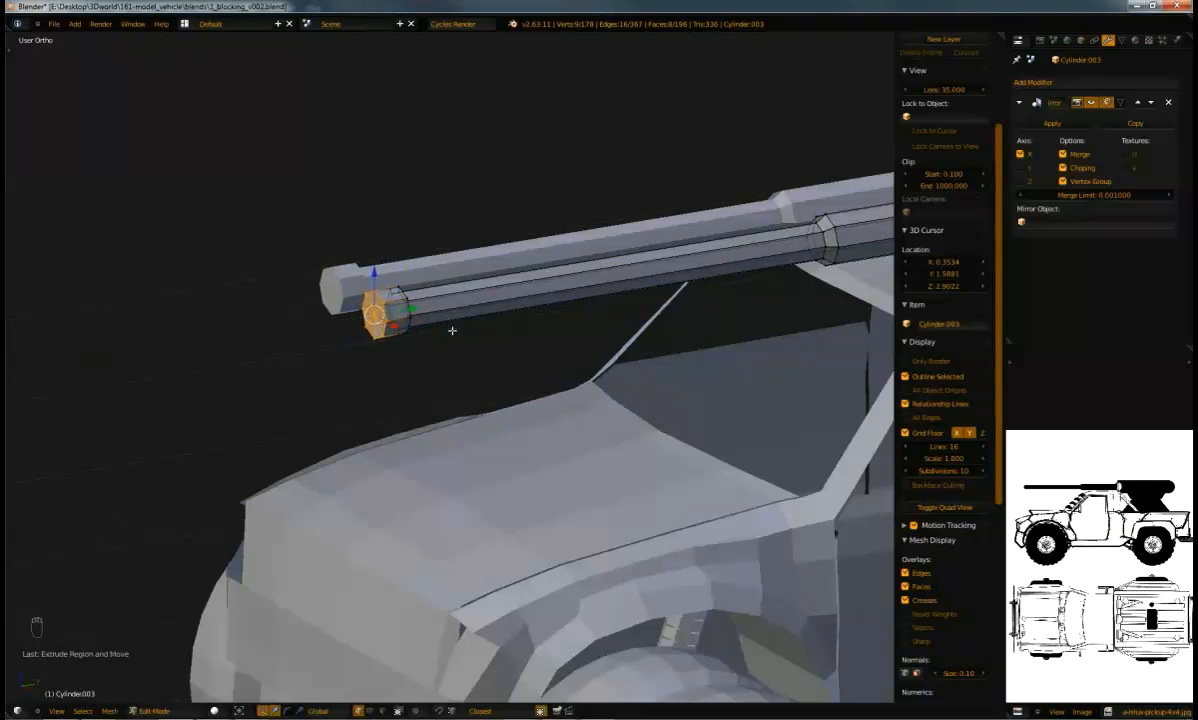
In side view, extrude and scale the collar's front end wider, and extrude it forward along the barrel into a muzzle block
{"action": "key", "text": "KP_3"}
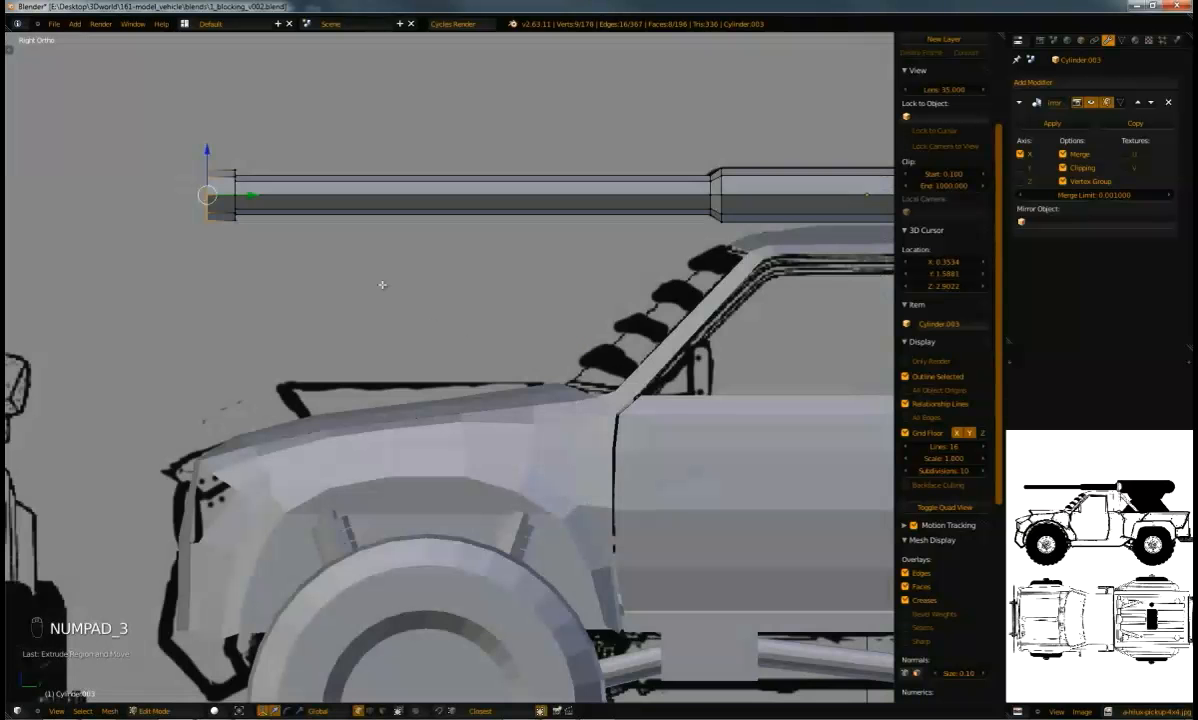
{"action": "middle_click_drag", "start_coordinate": [342, 269], "coordinate": [566, 370], "text": "shift"}
{"action": "scroll", "coordinate": [566, 370], "scroll_direction": "up", "scroll_amount": 2}
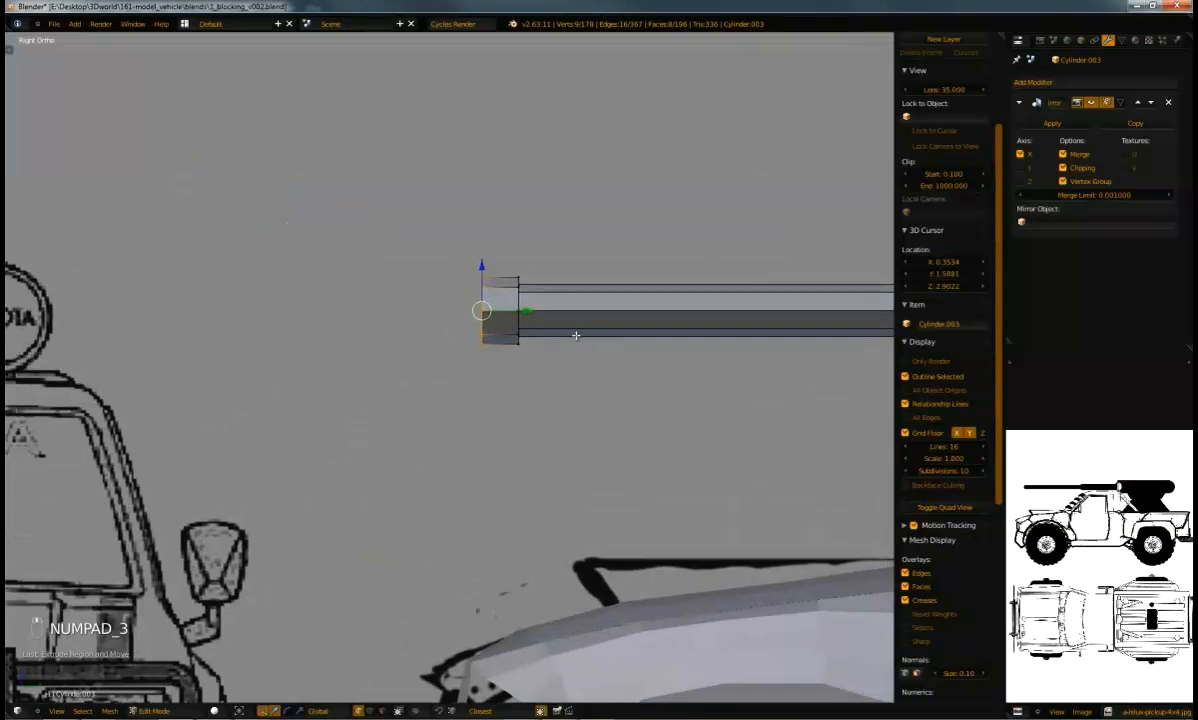
{"action": "key", "text": "e"}
{"action": "key", "text": "s"}
{"action": "left_click", "coordinate": [638, 336]}
{"action": "key", "text": "e"}
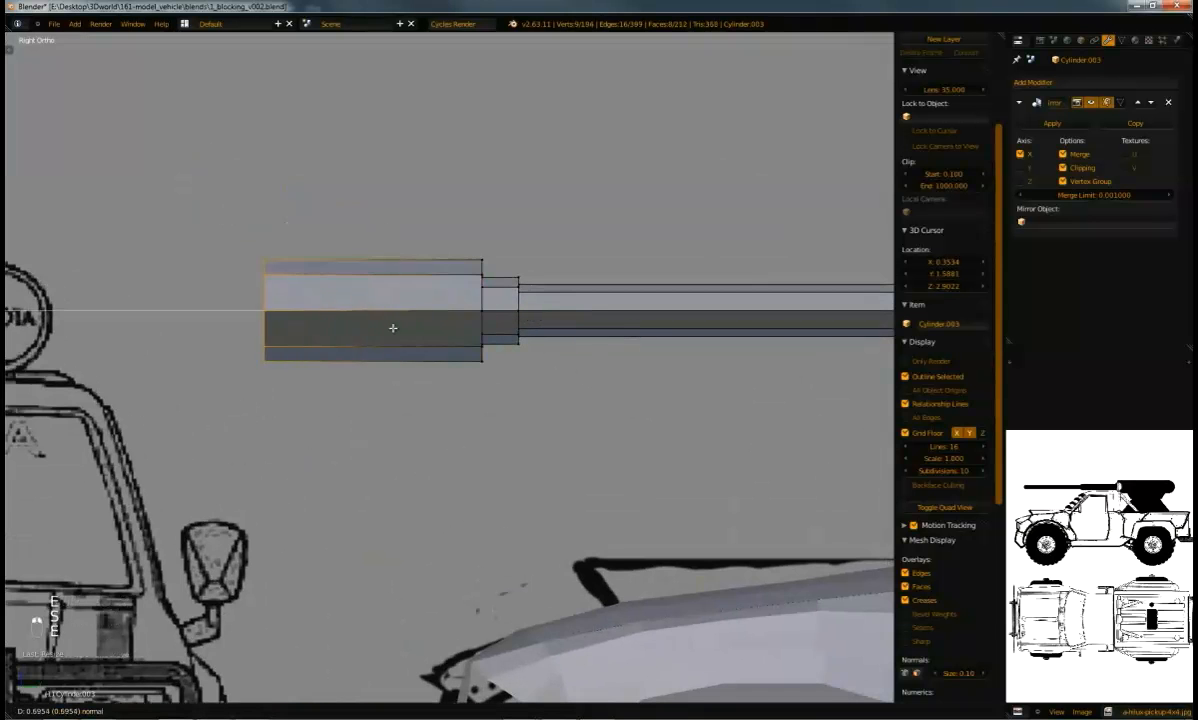
{"action": "left_click", "coordinate": [515, 333]}
Delete the vertices on the muzzle block's inner side, opening it toward the opposite barrel
{"action": "middle_click_drag", "start_coordinate": [515, 333], "coordinate": [630, 283]}
{"action": "right_click", "coordinate": [638, 290]}
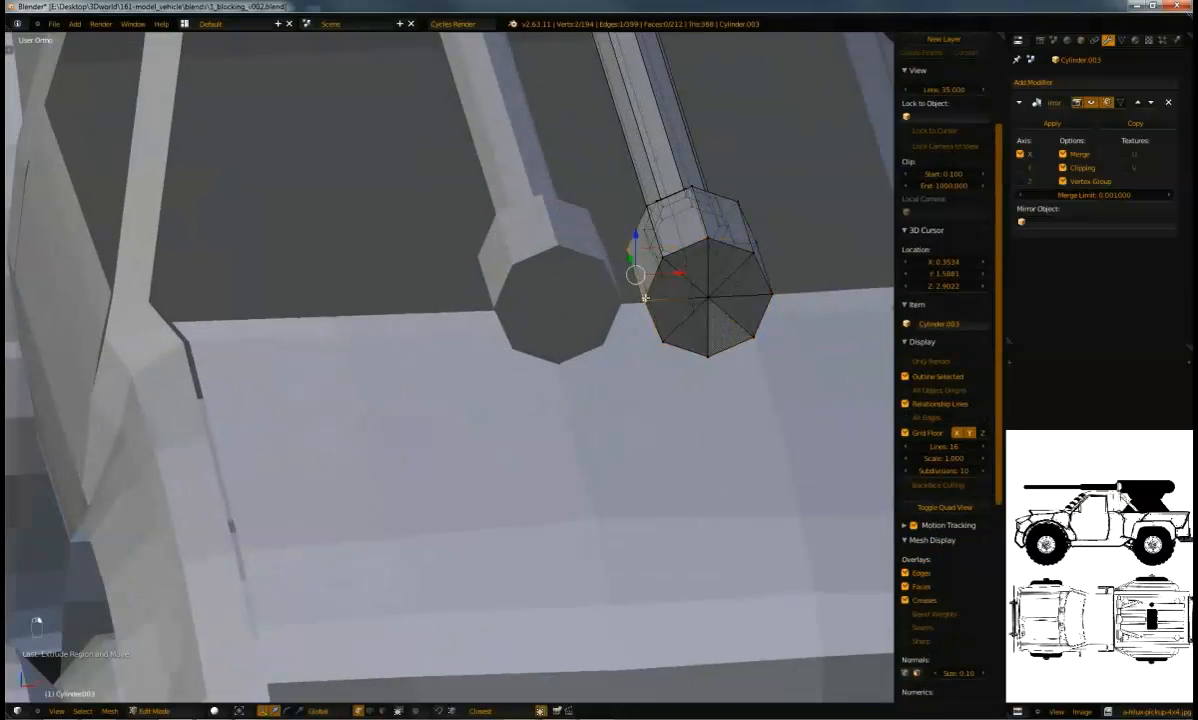
{"action": "key", "text": "x"}
{"action": "left_click", "coordinate": [596, 291]}
{"action": "middle_click_drag", "start_coordinate": [598, 262], "coordinate": [484, 224]}
{"action": "right_click", "coordinate": [386, 282]}
{"action": "right_click", "coordinate": [400, 257], "text": "shift"}
{"action": "right_click_drag", "start_coordinate": [405, 336], "coordinate": [402, 345], "text": "shift"}
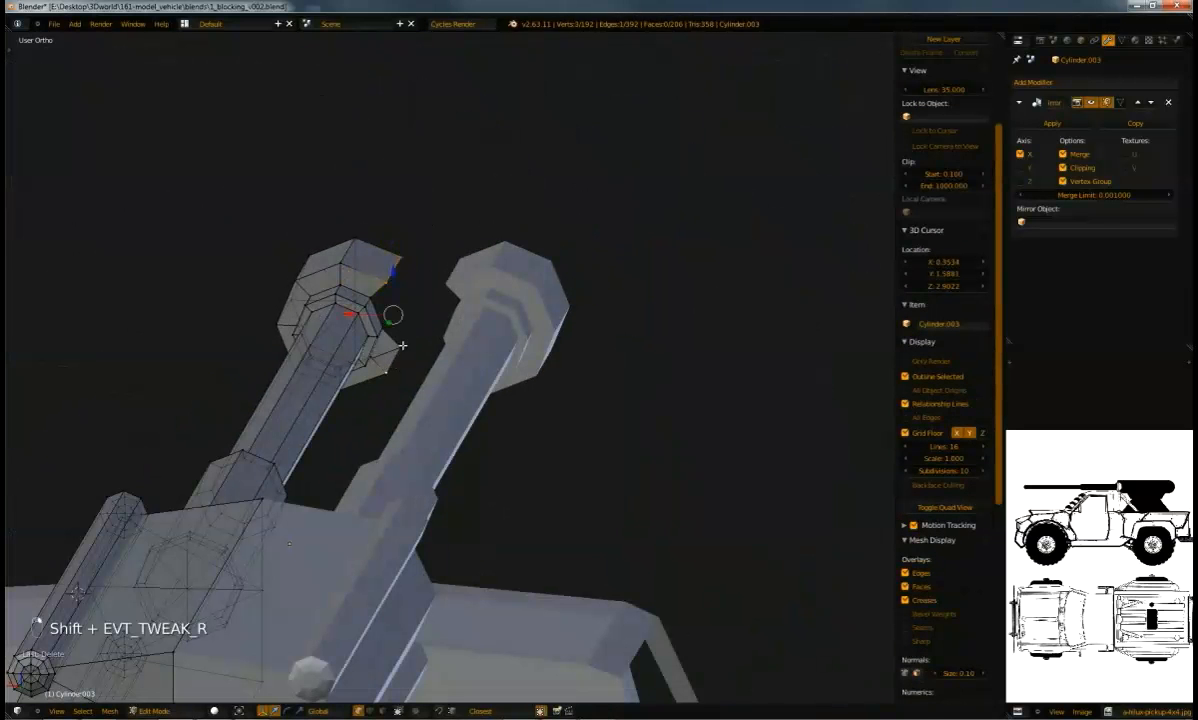
{"action": "key", "text": "x"}
{"action": "left_click", "coordinate": [372, 338]}
Select the muzzle block's open inner border and extrude it along X to the mirror centre line
{"action": "right_click", "coordinate": [345, 250]}
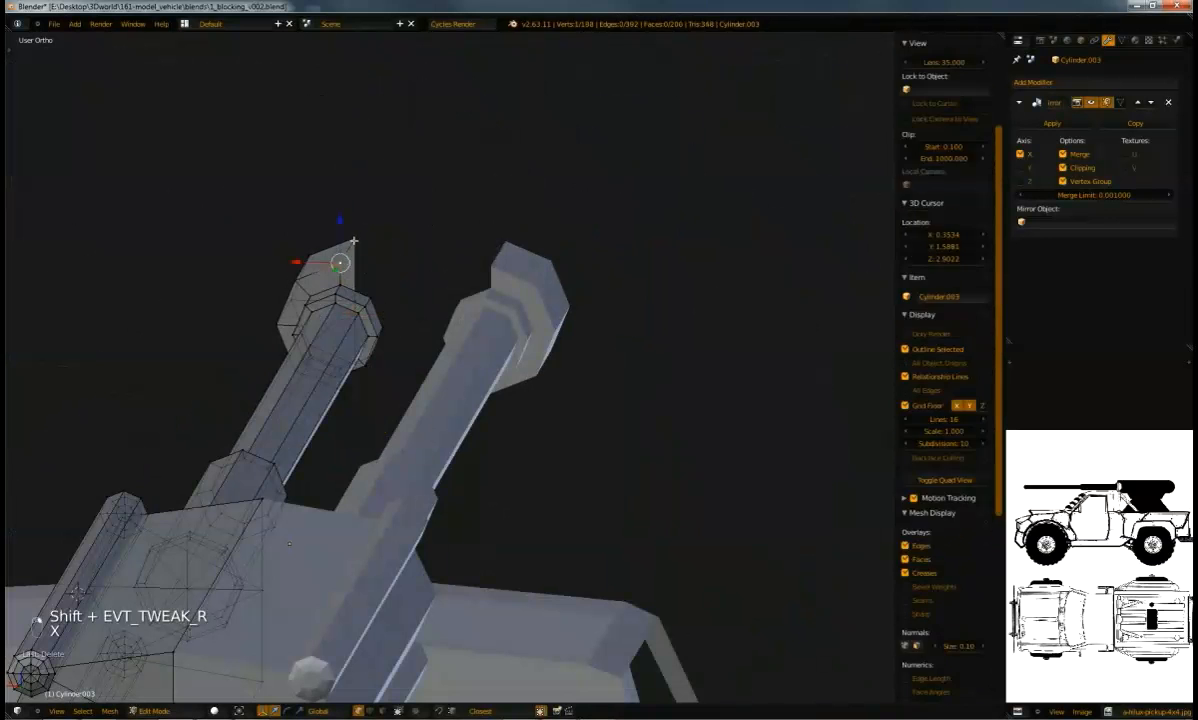
{"action": "middle_click_drag", "start_coordinate": [364, 396], "coordinate": [377, 413]}
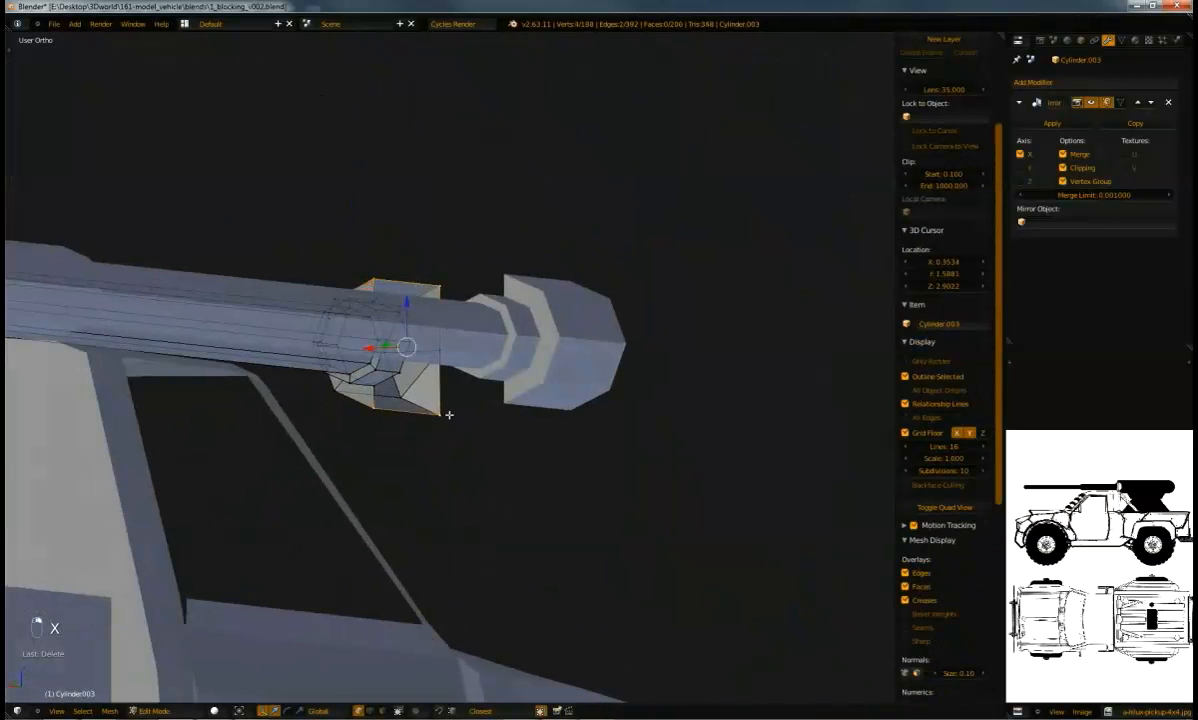
{"action": "middle_click_drag", "start_coordinate": [445, 350], "coordinate": [468, 342]}
{"action": "key", "text": "e"}
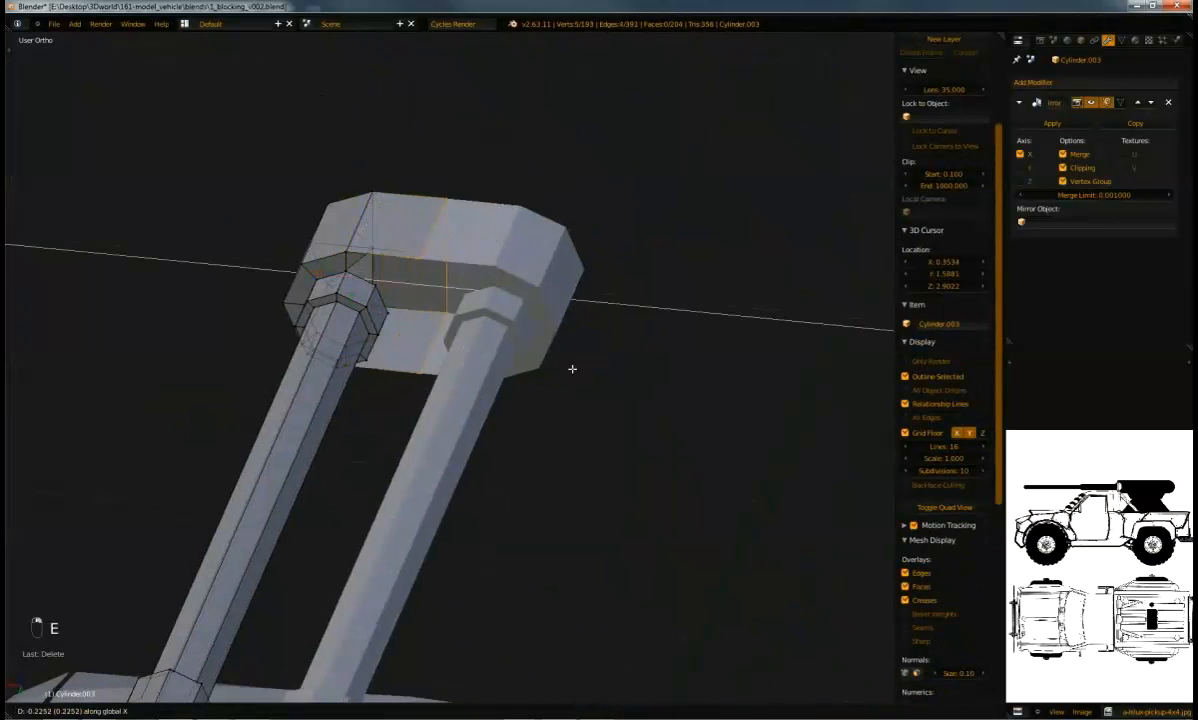
{"action": "left_click", "coordinate": [635, 375]}
{"action": "middle_click_drag", "start_coordinate": [635, 375], "coordinate": [460, 320]}
Extrude the inner edges of the collar behind the muzzle block sideways toward the mirror centre
{"action": "scroll", "coordinate": [400, 300], "scroll_direction": "up", "scroll_amount": 3}
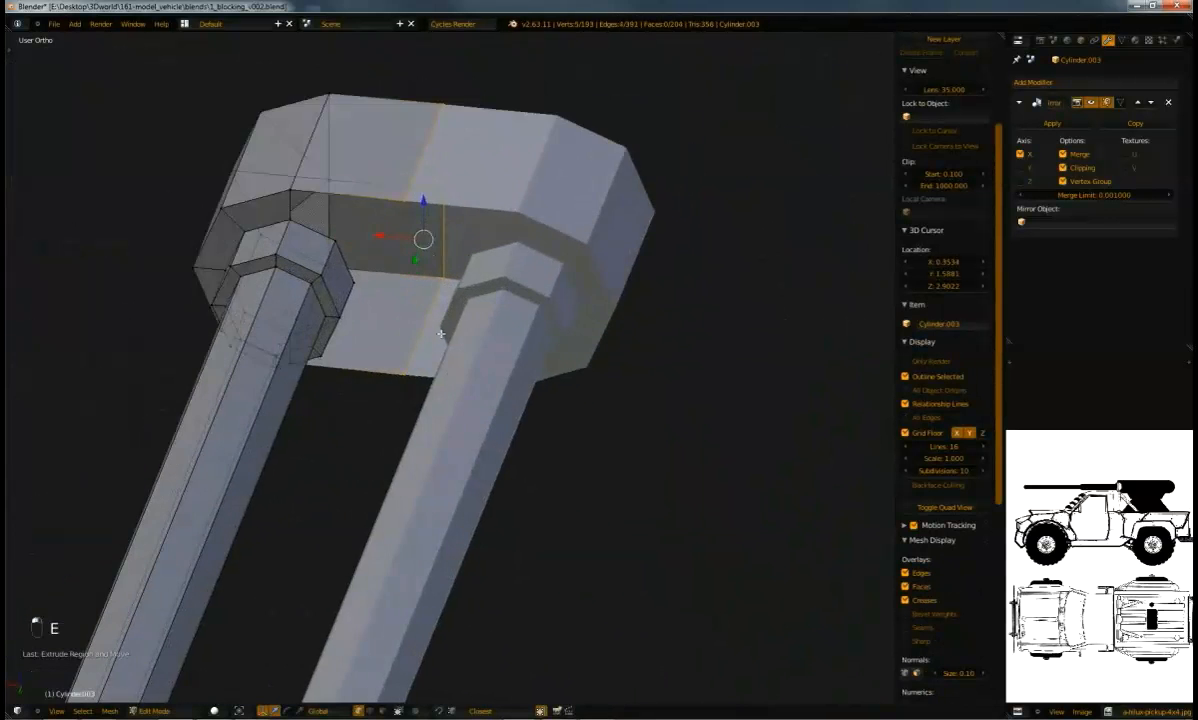
{"action": "right_click", "coordinate": [322, 274]}
{"action": "middle_click_drag", "start_coordinate": [304, 245], "coordinate": [401, 235]}
{"action": "key", "text": "e"}
{"action": "left_click", "coordinate": [393, 326]}
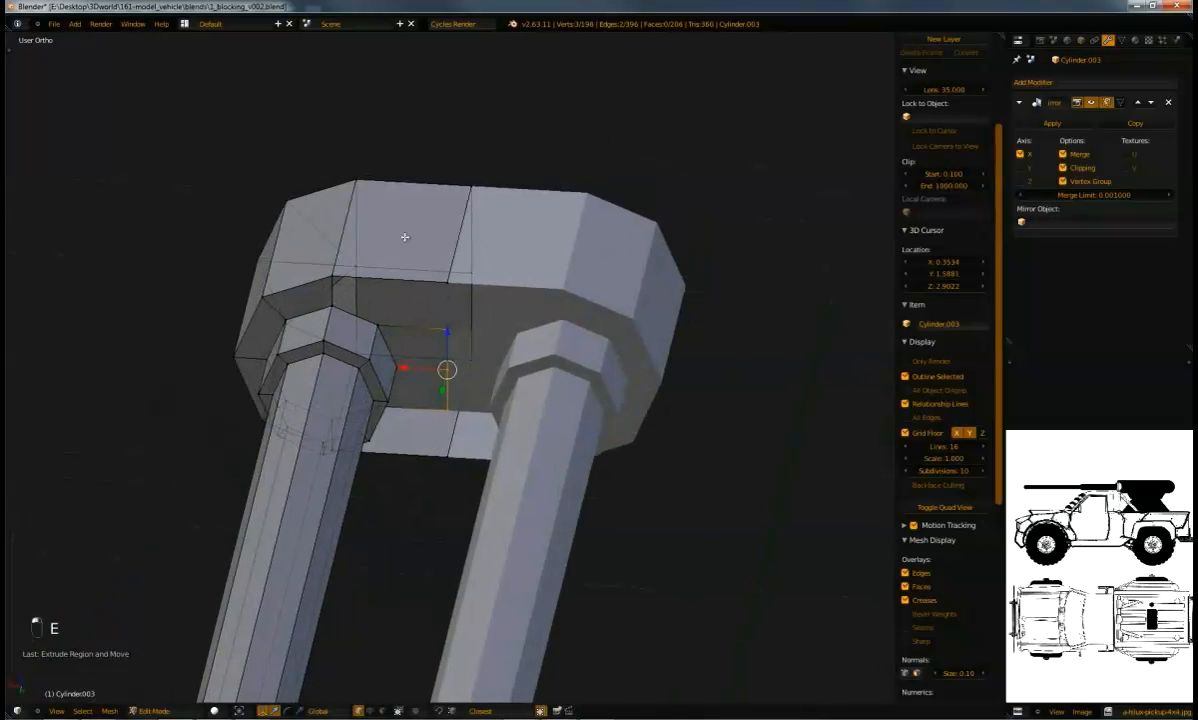
Add a loop cut around the muzzle's central bridge and fill the upper gap on its rear side with a face
{"action": "key", "text": "ctrl+r"}
{"action": "left_click", "coordinate": [396, 266]}
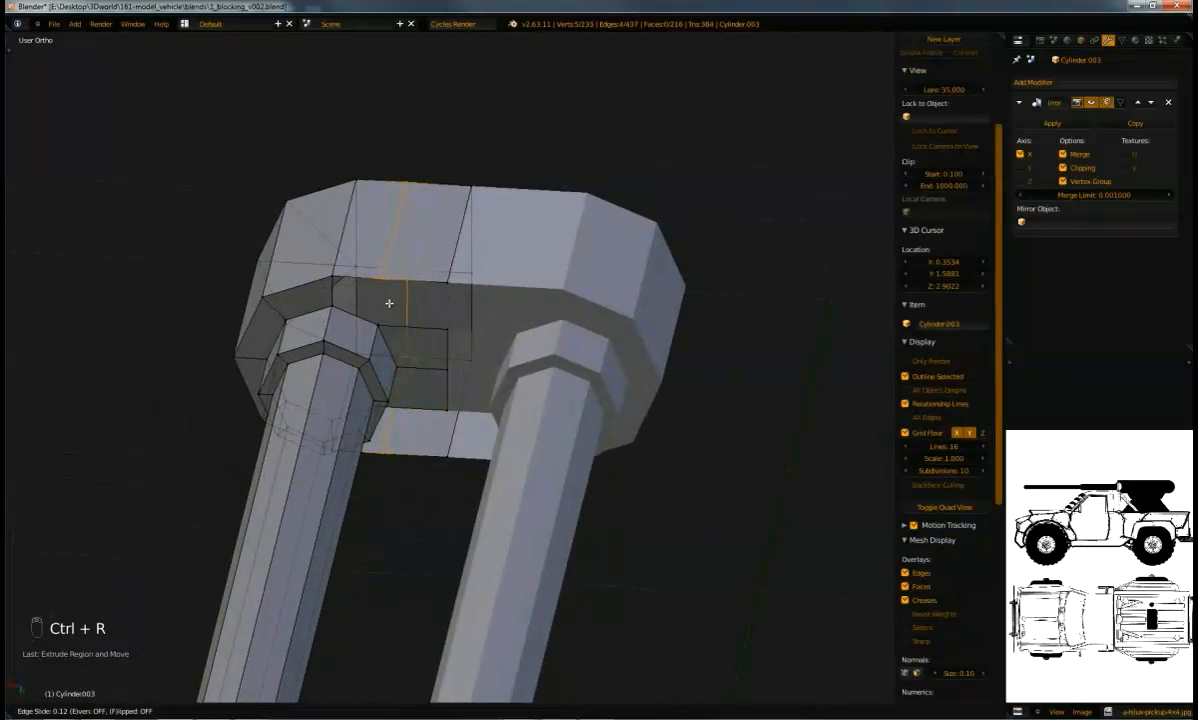
{"action": "left_click", "coordinate": [391, 300]}
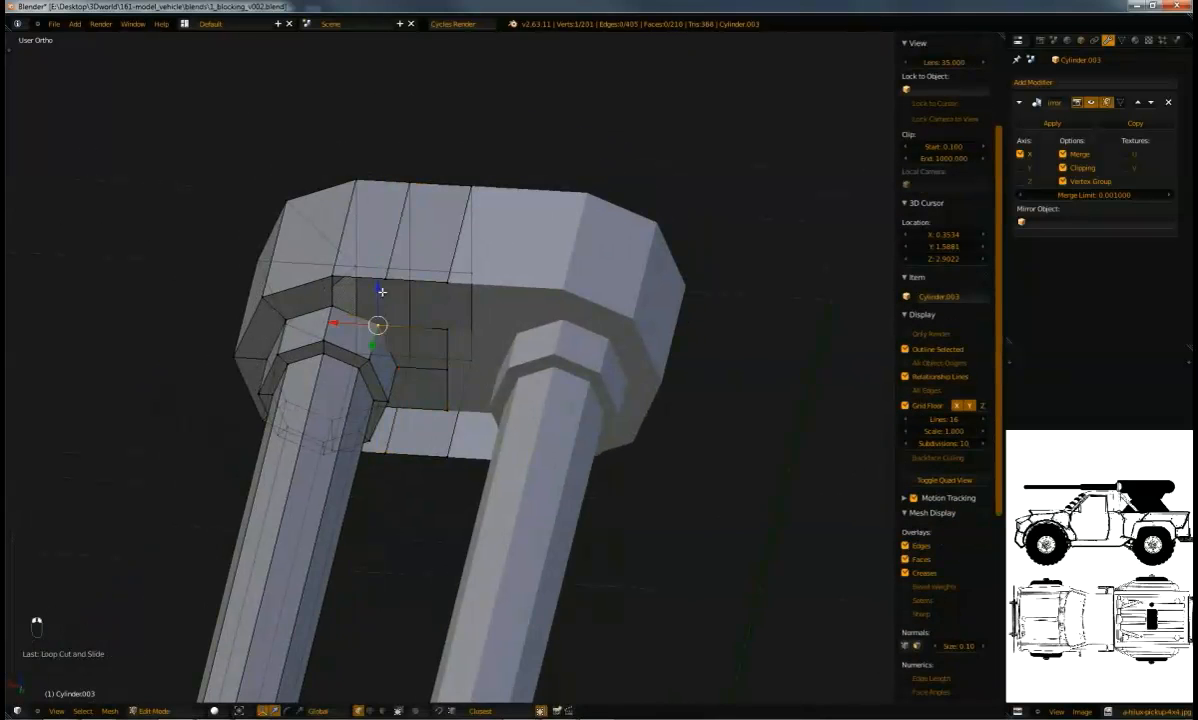
{"action": "right_click", "coordinate": [408, 328], "text": "shift"}
{"action": "key", "text": "f"}
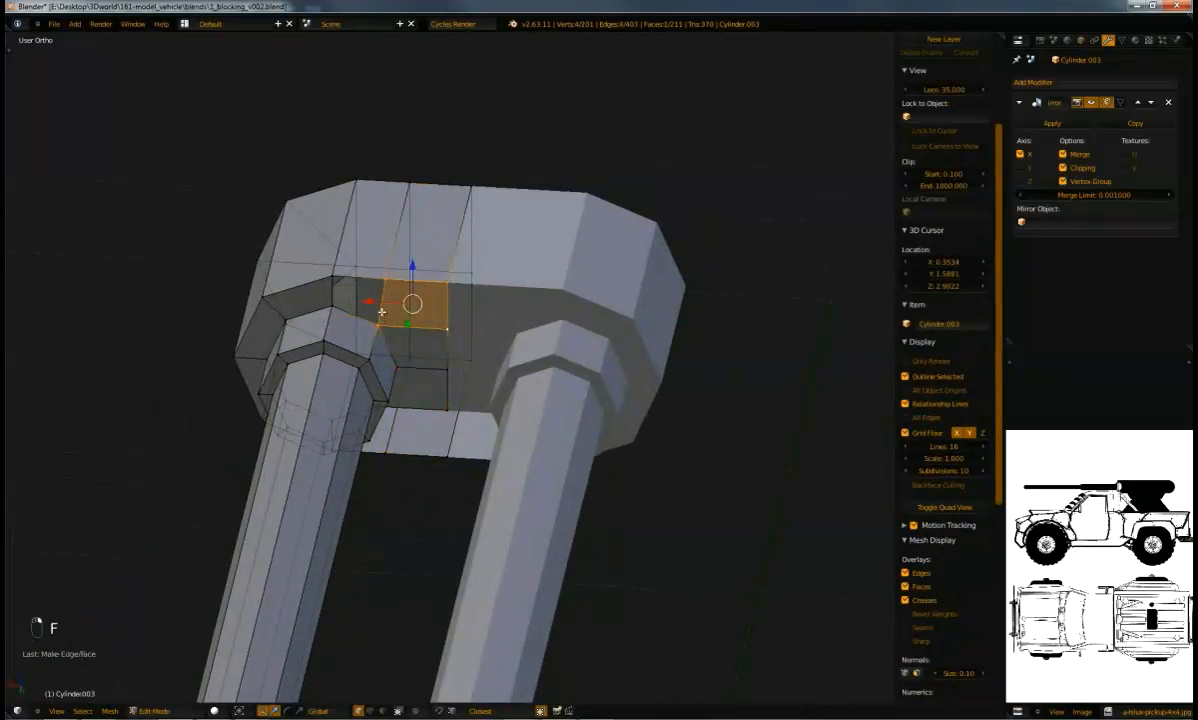
Select the vertices around the lower gaps on the muzzle's rear side and fill them with faces
{"action": "right_click", "coordinate": [382, 312], "text": "alt"}
{"action": "middle_click_drag", "start_coordinate": [409, 397], "coordinate": [439, 513]}
{"action": "key", "text": "KP_5"}
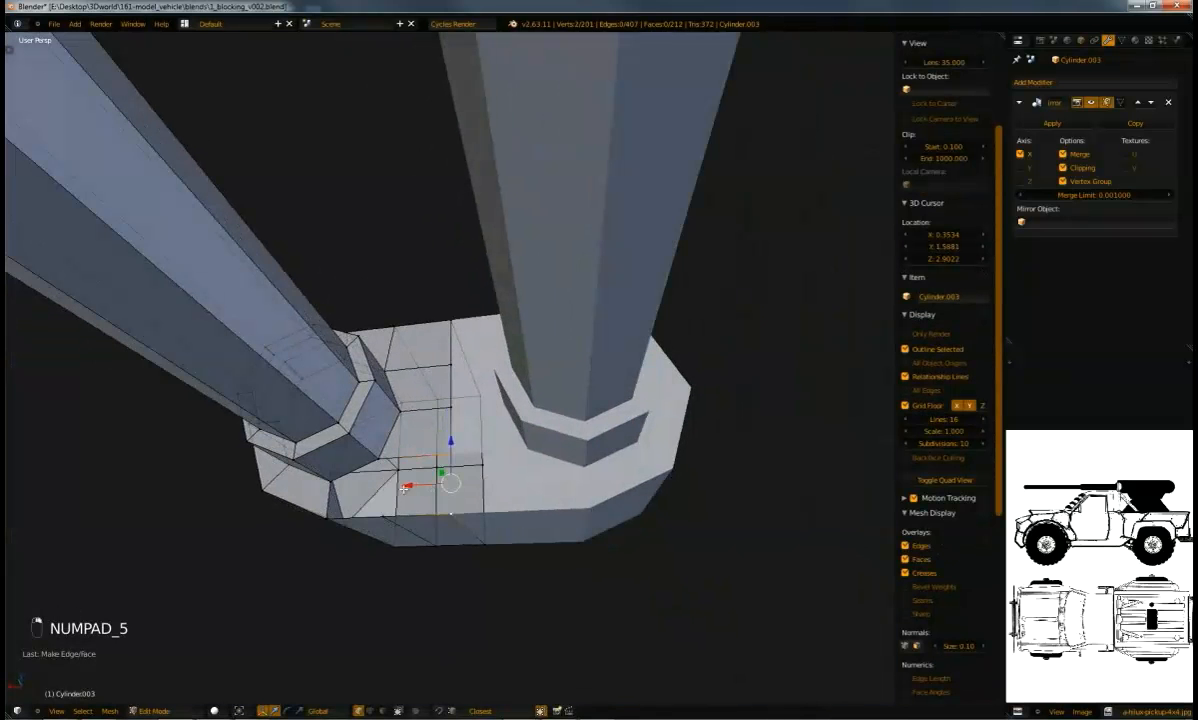
{"action": "right_click", "coordinate": [384, 508], "text": "shift"}
{"action": "key", "text": "f"}
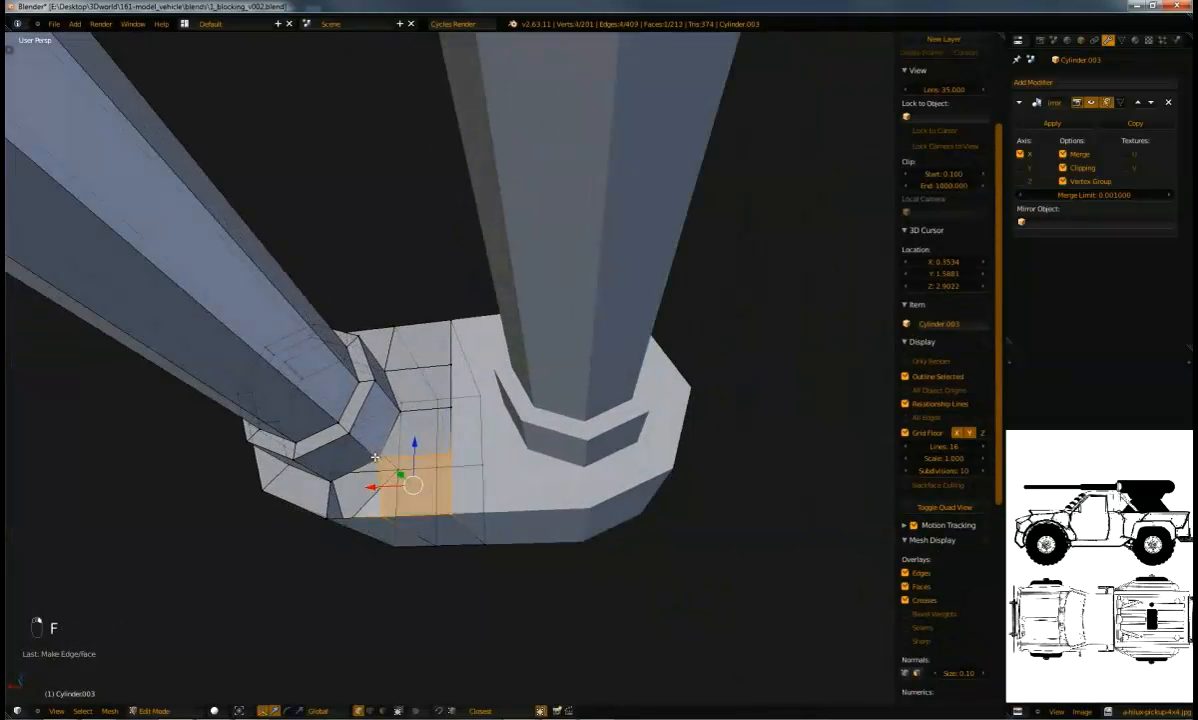
{"action": "key", "text": "f"}
Check the muzzle in object mode, return to mesh editing, box-select the whole muzzle block and reposition it
{"action": "middle_click_drag", "start_coordinate": [390, 478], "coordinate": [374, 310]}
{"action": "scroll", "coordinate": [329, 423], "scroll_direction": "down", "scroll_amount": 5}
{"action": "key", "text": "Tab"}
{"action": "key", "text": "Tab"}
{"action": "key", "text": "a"}
{"action": "key", "text": "a"}
{"action": "key", "text": "b"}
{"action": "left_click_drag", "start_coordinate": [374, 310], "coordinate": [499, 376]}
{"action": "left_click", "coordinate": [509, 374]}
{"action": "middle_click_drag", "start_coordinate": [509, 374], "coordinate": [519, 464]}
{"action": "scroll", "coordinate": [519, 465], "scroll_direction": "up", "scroll_amount": 1}
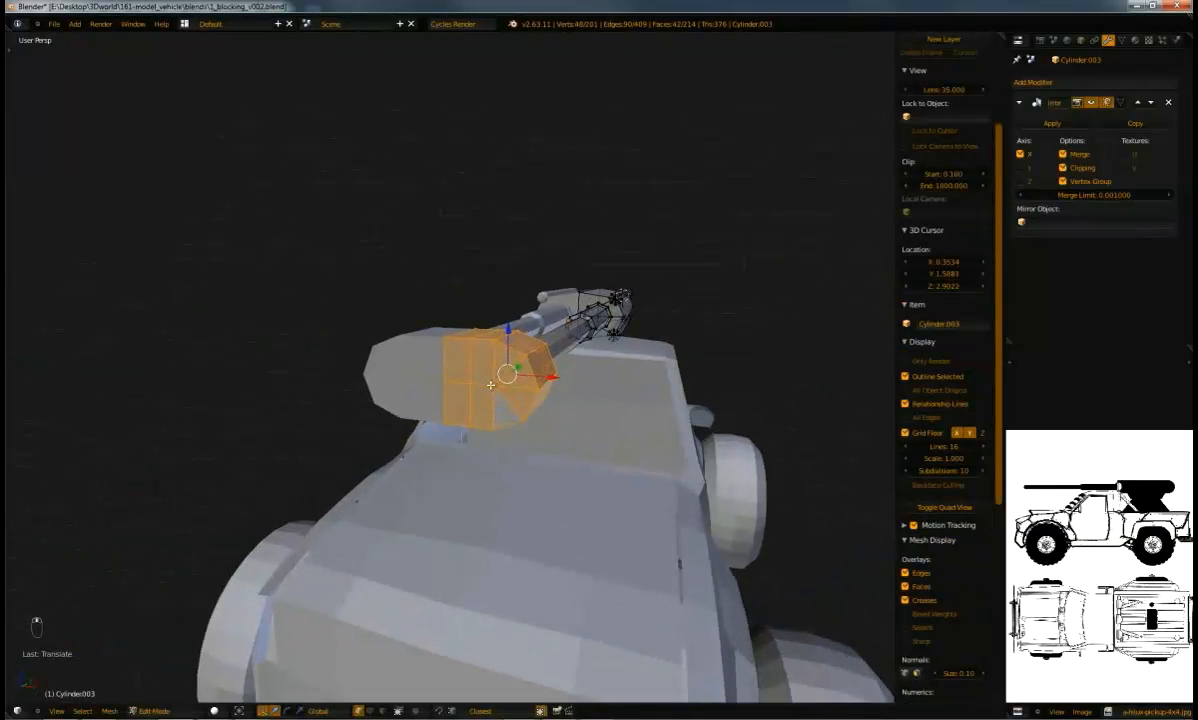
Snap the 3D cursor to the muzzle front's centre vertex and duplicate the barrel's edge loop along Y to the front face
{"action": "right_click", "coordinate": [494, 386]}
{"action": "key", "text": "shift+s"}
{"action": "left_click", "coordinate": [515, 364]}
{"action": "middle_click_drag", "start_coordinate": [509, 350], "coordinate": [588, 389]}
{"action": "right_click", "coordinate": [480, 403], "text": "alt"}
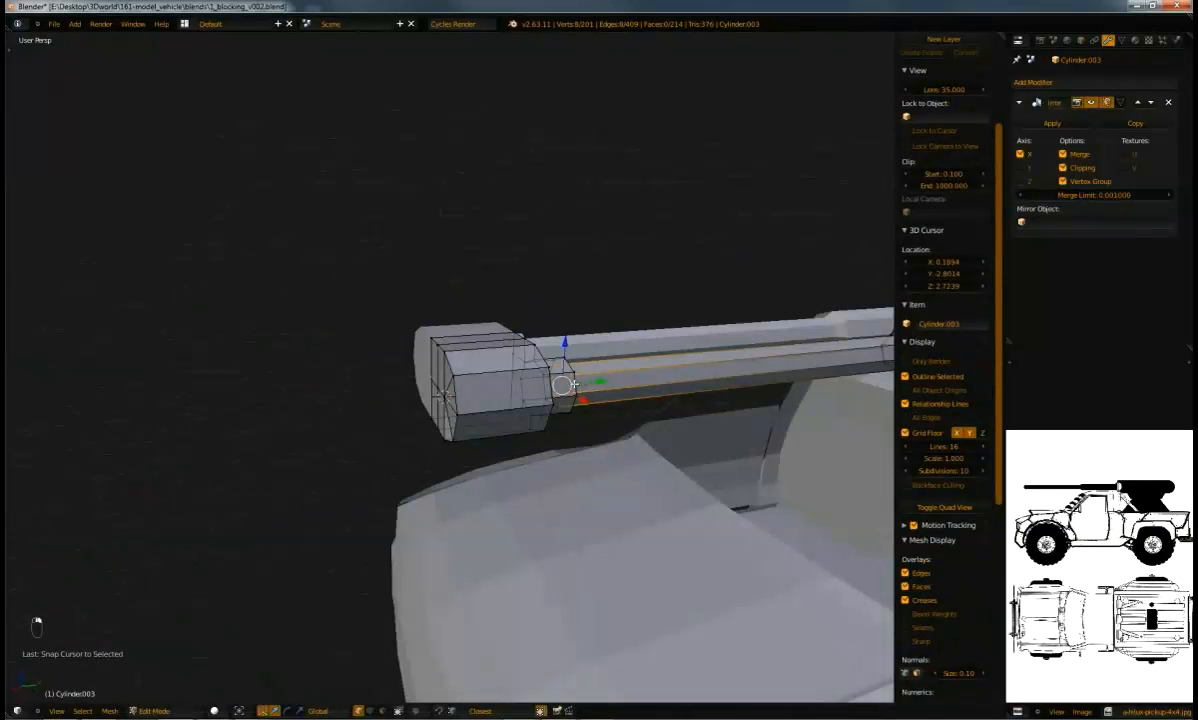
{"action": "key", "text": "shift+d"}
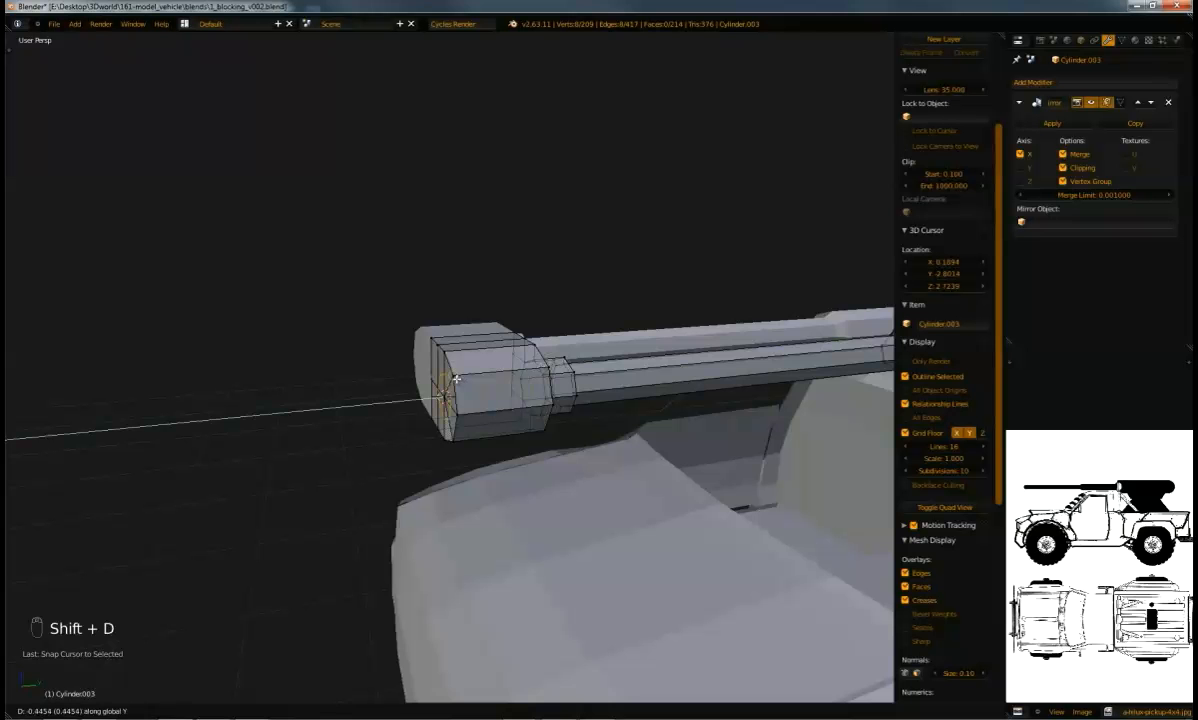
{"action": "left_click", "coordinate": [456, 379]}
Delete the muzzle front's centre vertex and merge a pair of vertices on the inner side of the front face
{"action": "middle_click_drag", "start_coordinate": [473, 377], "coordinate": [540, 418]}
{"action": "right_click", "coordinate": [529, 391]}
{"action": "key", "text": "x"}
{"action": "left_click", "coordinate": [530, 392]}
{"action": "right_click", "coordinate": [540, 418]}
{"action": "middle_click_drag", "start_coordinate": [501, 370], "coordinate": [524, 432]}
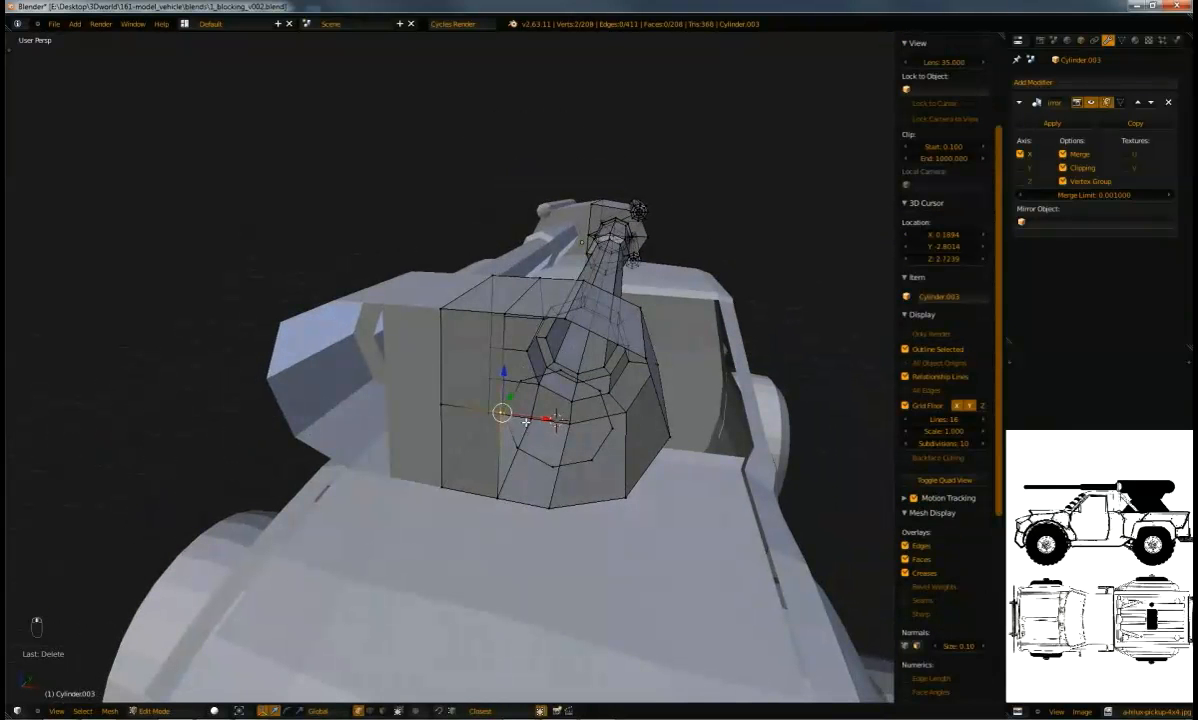
{"action": "key", "text": "alt+m"}
{"action": "left_click", "coordinate": [516, 397]}
Cut an edge across the muzzle front's central strip and move its outer vertex toward the barrel opening
{"action": "middle_click_drag", "start_coordinate": [492, 380], "coordinate": [426, 348]}
{"action": "key", "text": "ctrl+r"}
{"action": "left_click", "coordinate": [428, 370]}
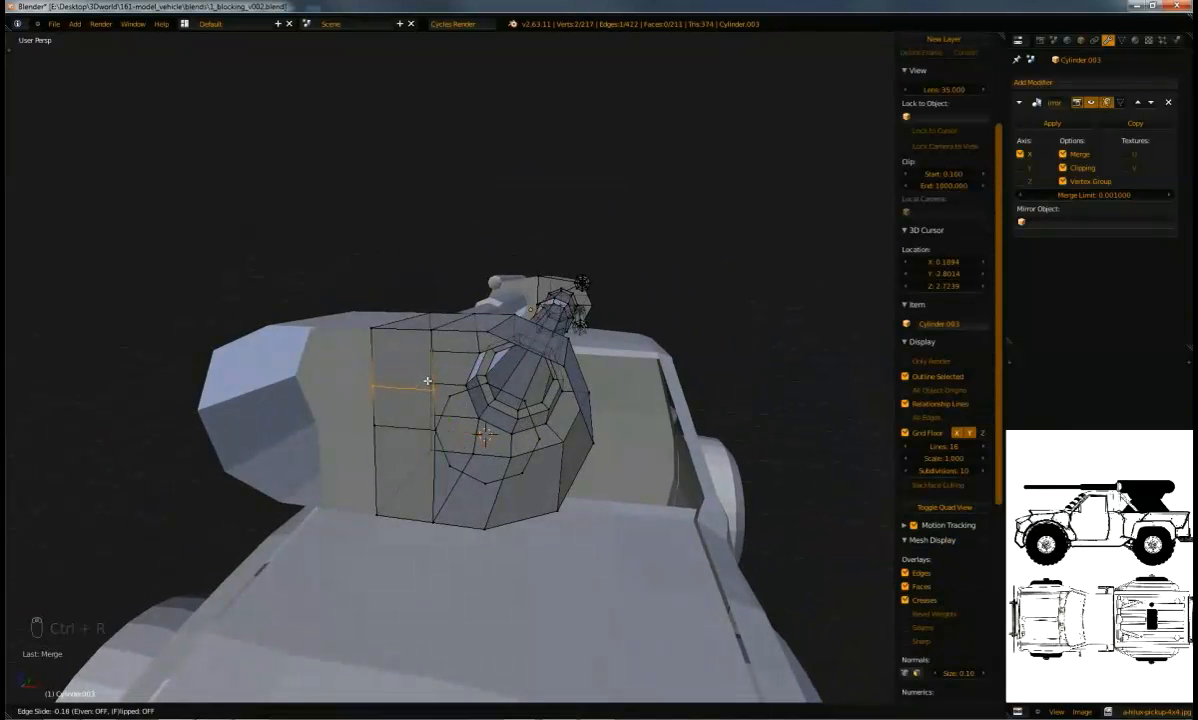
{"action": "left_click", "coordinate": [428, 381]}
{"action": "right_click", "coordinate": [442, 390]}
{"action": "key", "text": "g"}
{"action": "left_click", "coordinate": [456, 400]}
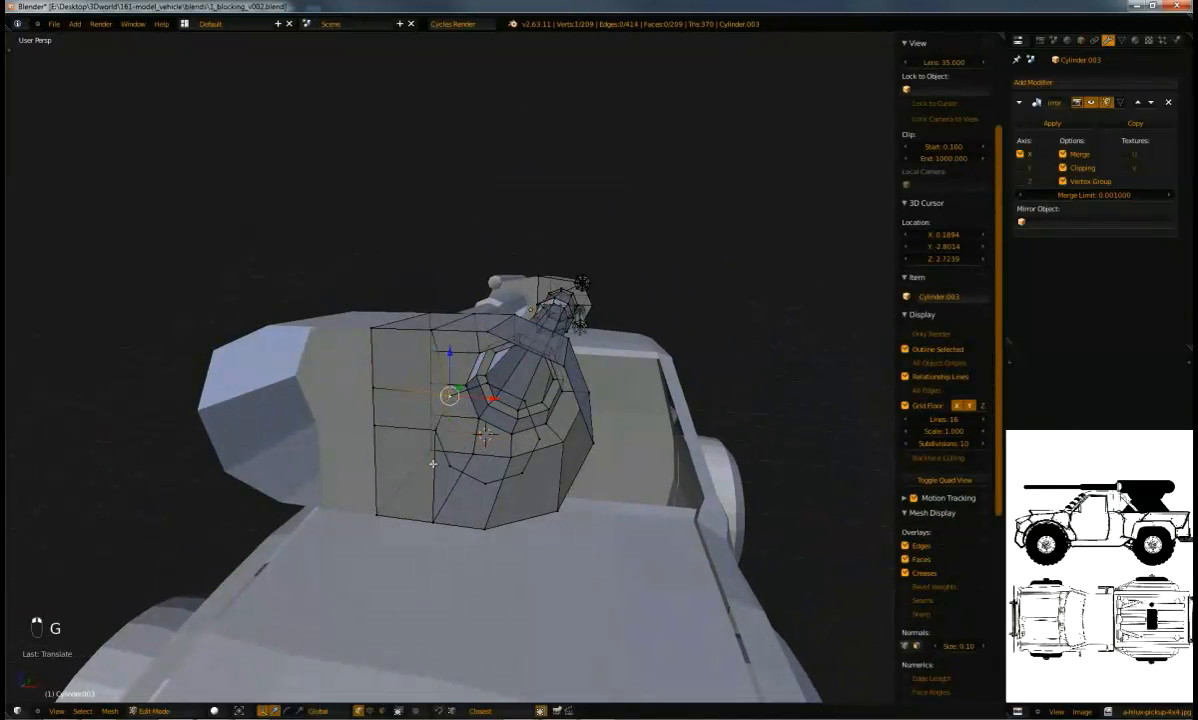
Add a second cut across the lower part of the central strip and move its outer vertex toward the barrel opening
{"action": "key", "text": "ctrl+r"}
{"action": "left_click", "coordinate": [424, 484]}
{"action": "left_click", "coordinate": [424, 487]}
{"action": "right_click", "coordinate": [434, 474]}
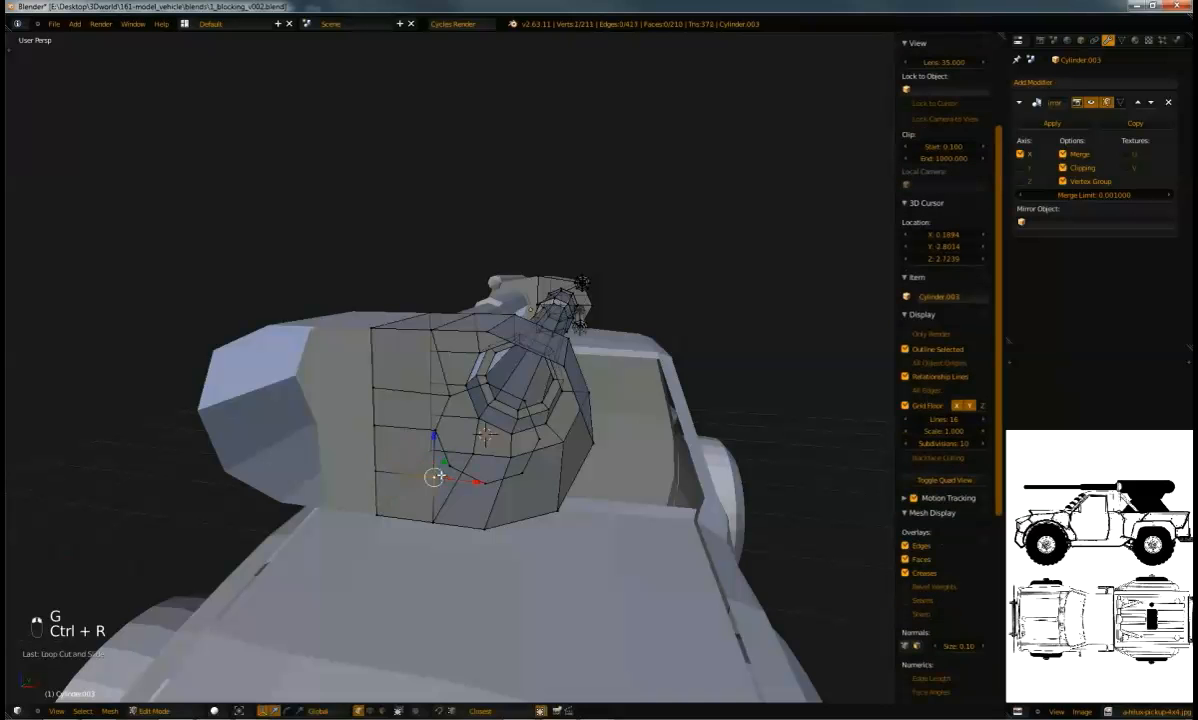
{"action": "key", "text": "g"}
{"action": "left_click", "coordinate": [452, 473]}
{"action": "middle_click_drag", "start_coordinate": [452, 475], "coordinate": [497, 484]}
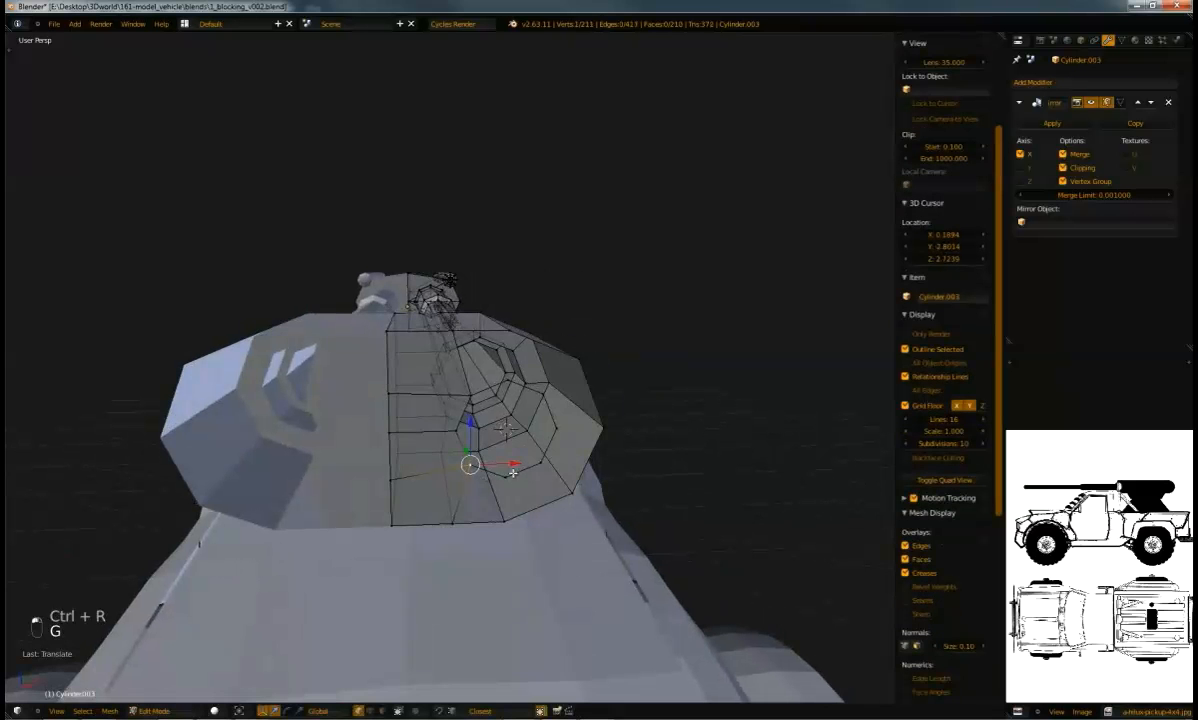
Select the entire gun mesh and remove its doubled vertices
{"action": "key", "text": "a"}
{"action": "key", "text": "a"}
{"action": "key", "text": "w"}
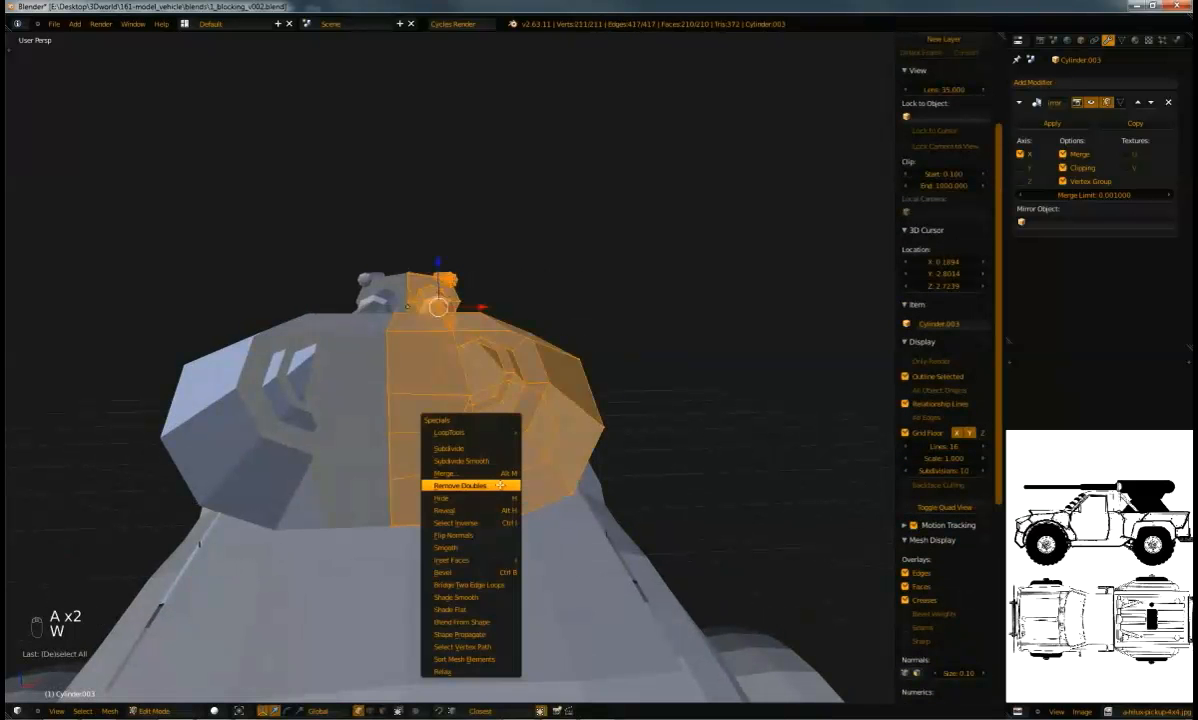
{"action": "left_click", "coordinate": [502, 485]}
{"action": "middle_click_drag", "start_coordinate": [513, 467], "coordinate": [508, 480]}
Switch to edge selection and fill two gaps between the barrel opening and the muzzle front's lower outer edge with faces
{"action": "key", "text": "a"}
{"action": "key", "text": "ctrl+Tab"}
{"action": "left_click", "coordinate": [501, 497]}
{"action": "right_click", "coordinate": [517, 477]}
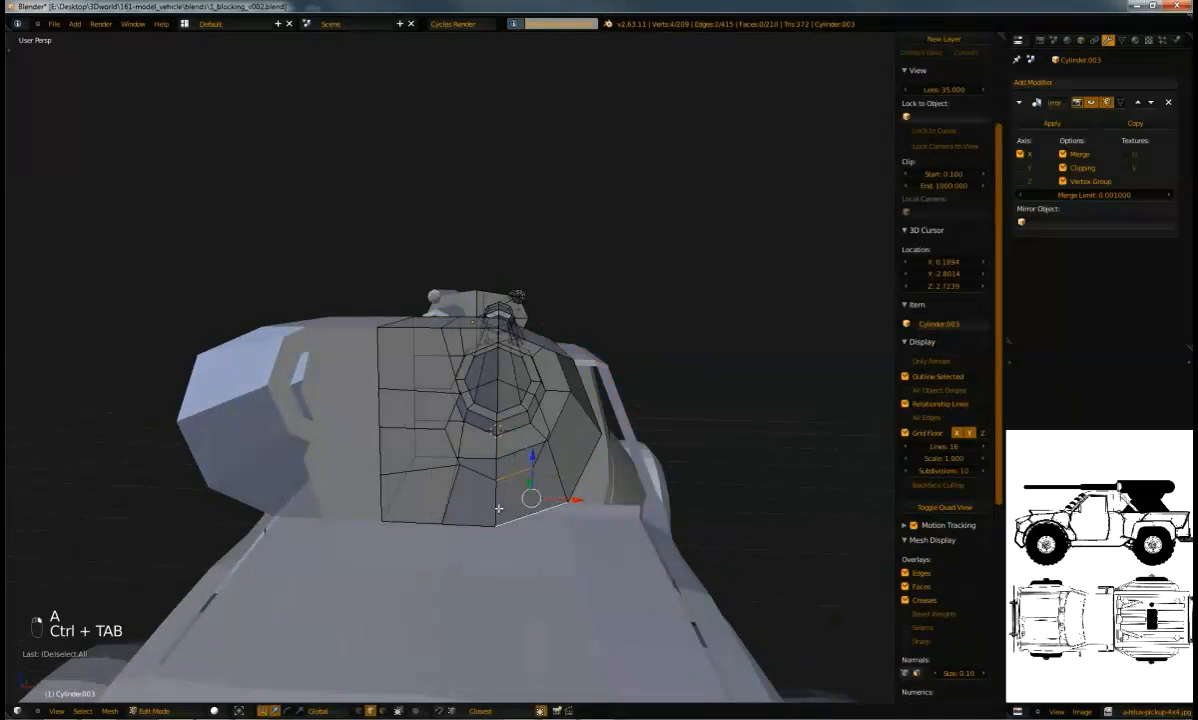
{"action": "key", "text": "f"}
{"action": "right_click", "coordinate": [489, 508], "text": "alt"}
{"action": "right_click", "coordinate": [489, 508]}
{"action": "right_click", "coordinate": [473, 518], "text": "alt"}
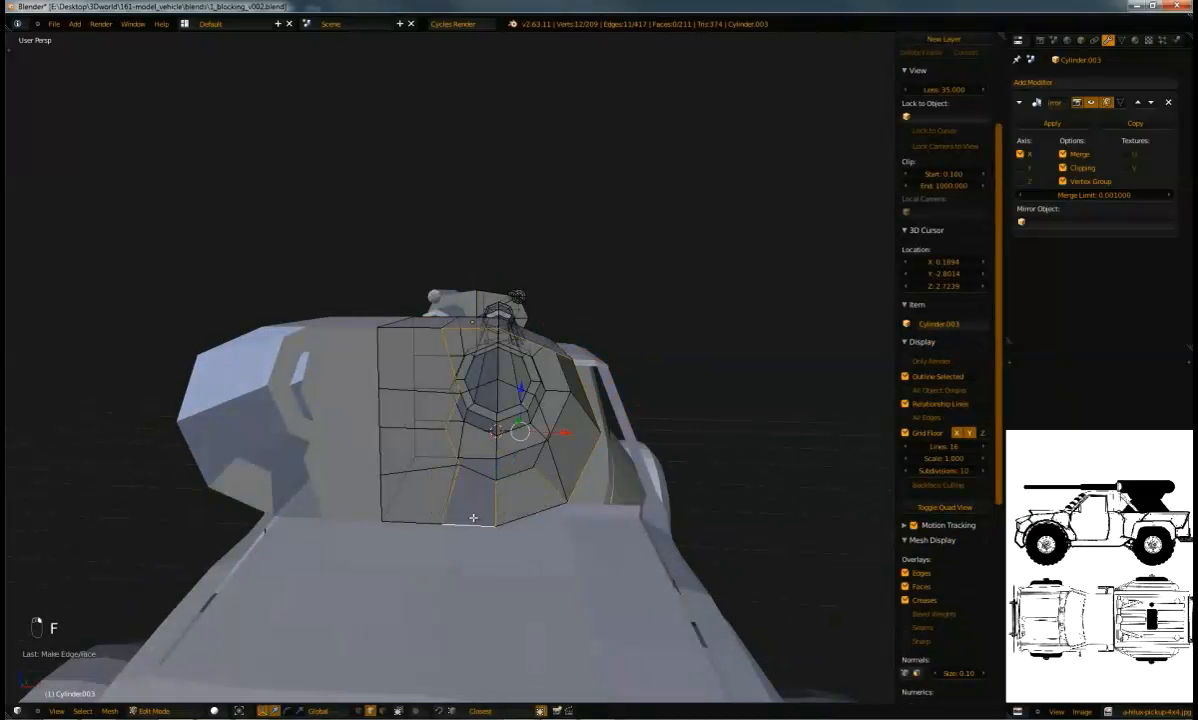
{"action": "middle_click_drag", "start_coordinate": [490, 515], "coordinate": [431, 499]}
{"action": "key", "text": "a"}
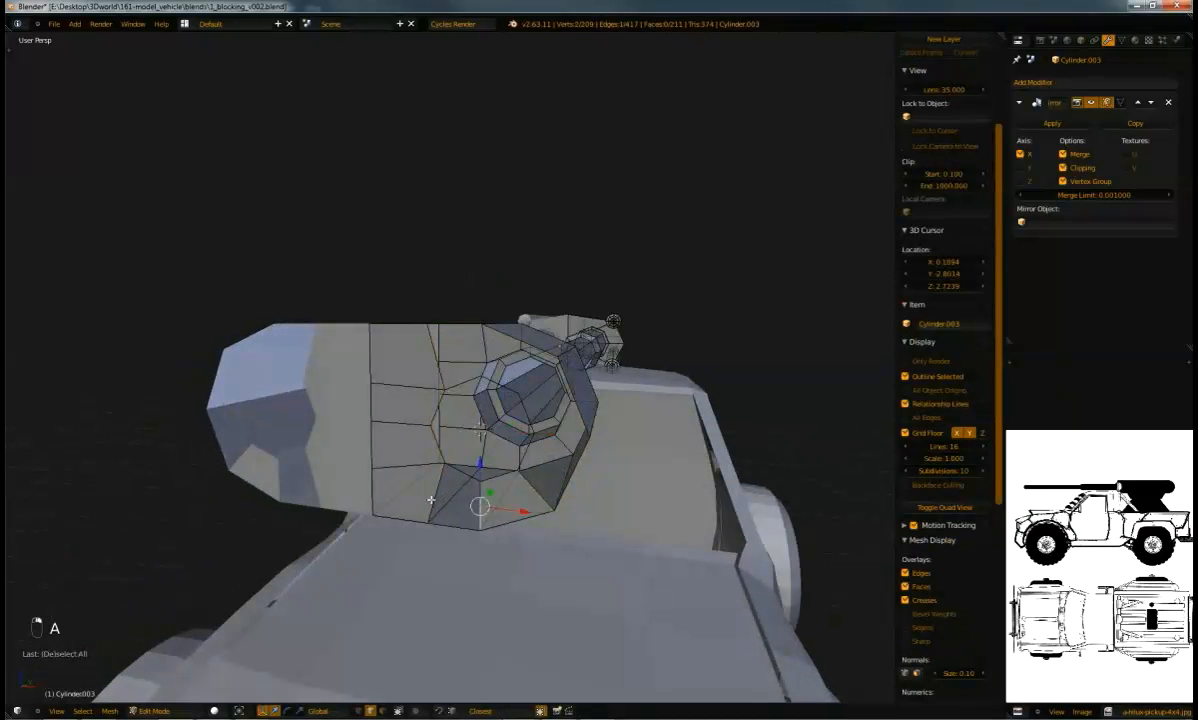
{"action": "key", "text": "f"}
{"action": "middle_click_drag", "start_coordinate": [528, 466], "coordinate": [496, 485]}
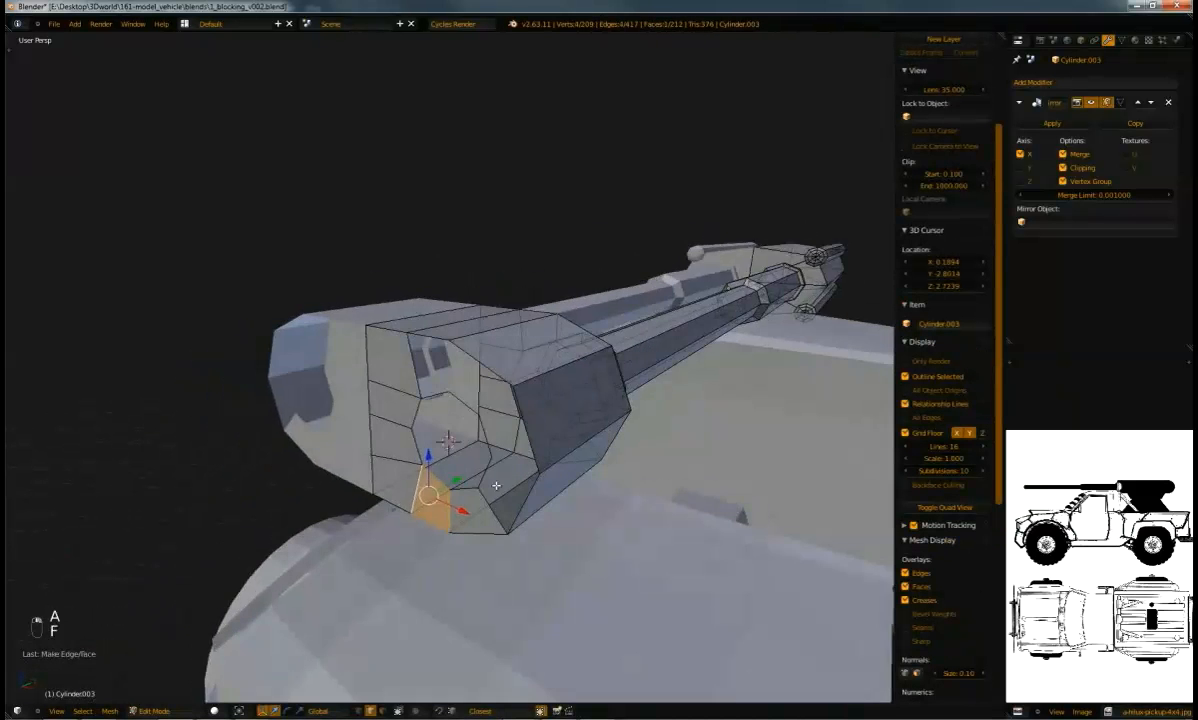
Fill the remaining gaps between the barrel opening and the muzzle front's outer outline with faces
{"action": "key", "text": "f"}
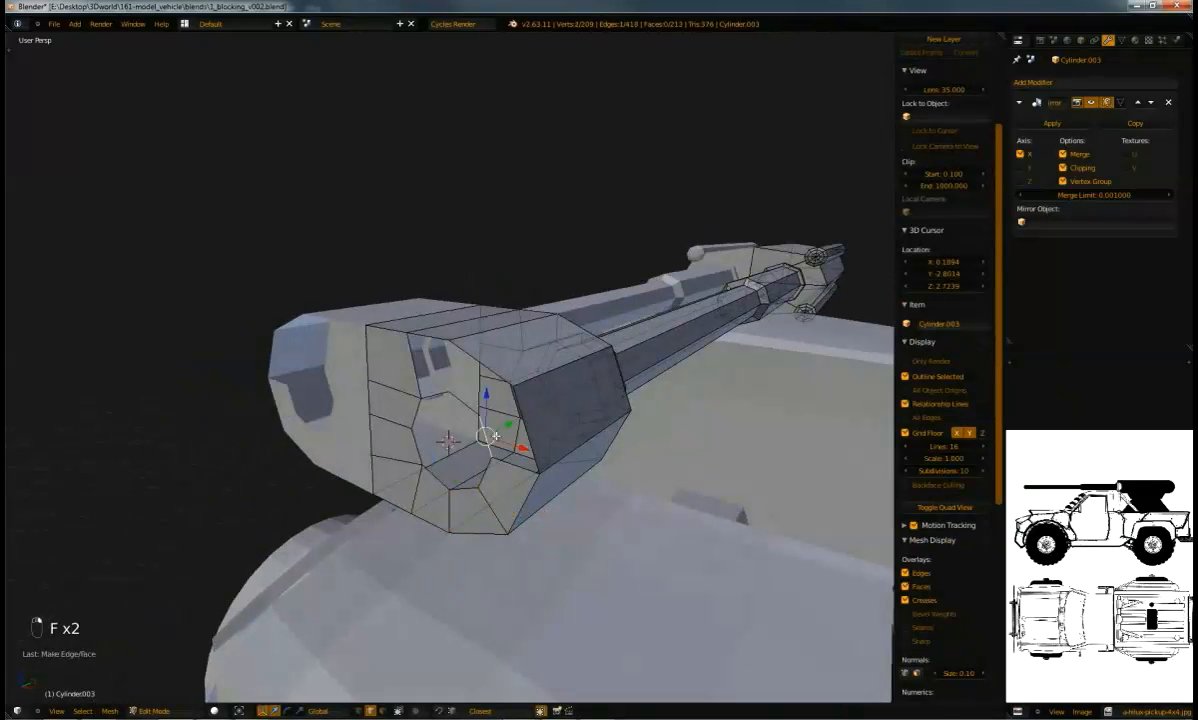
{"action": "key", "text": "f"}
{"action": "right_click", "coordinate": [460, 405]}
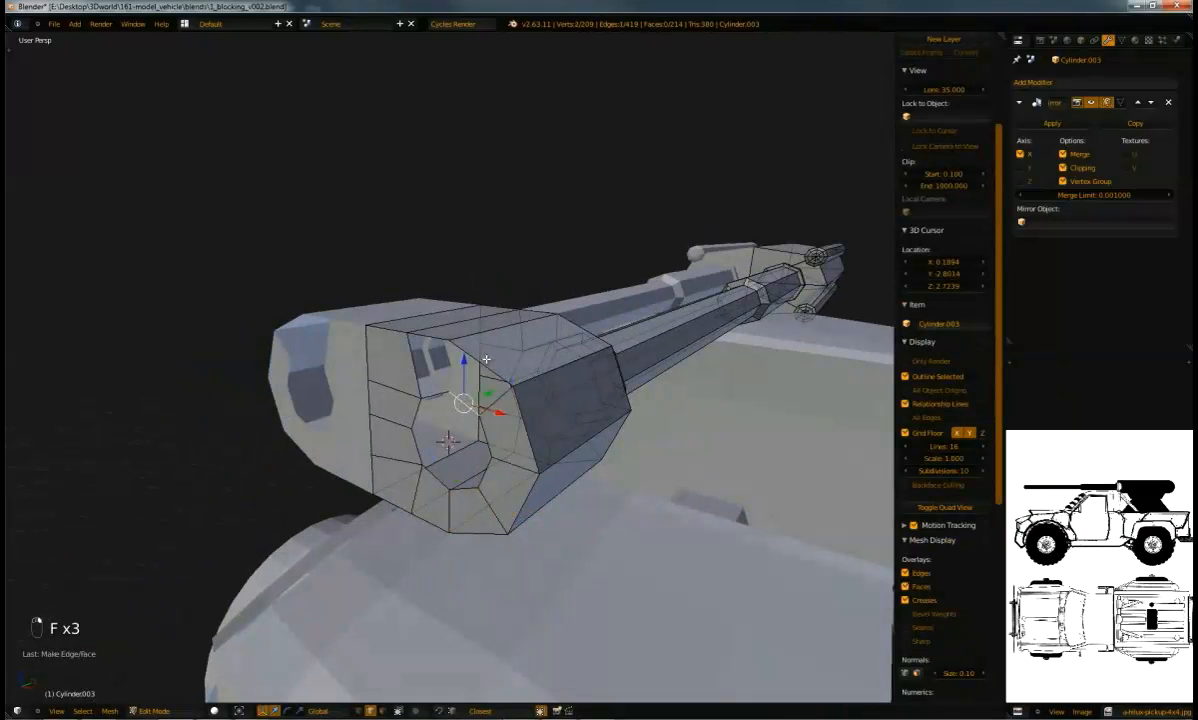
{"action": "key", "text": "f"}
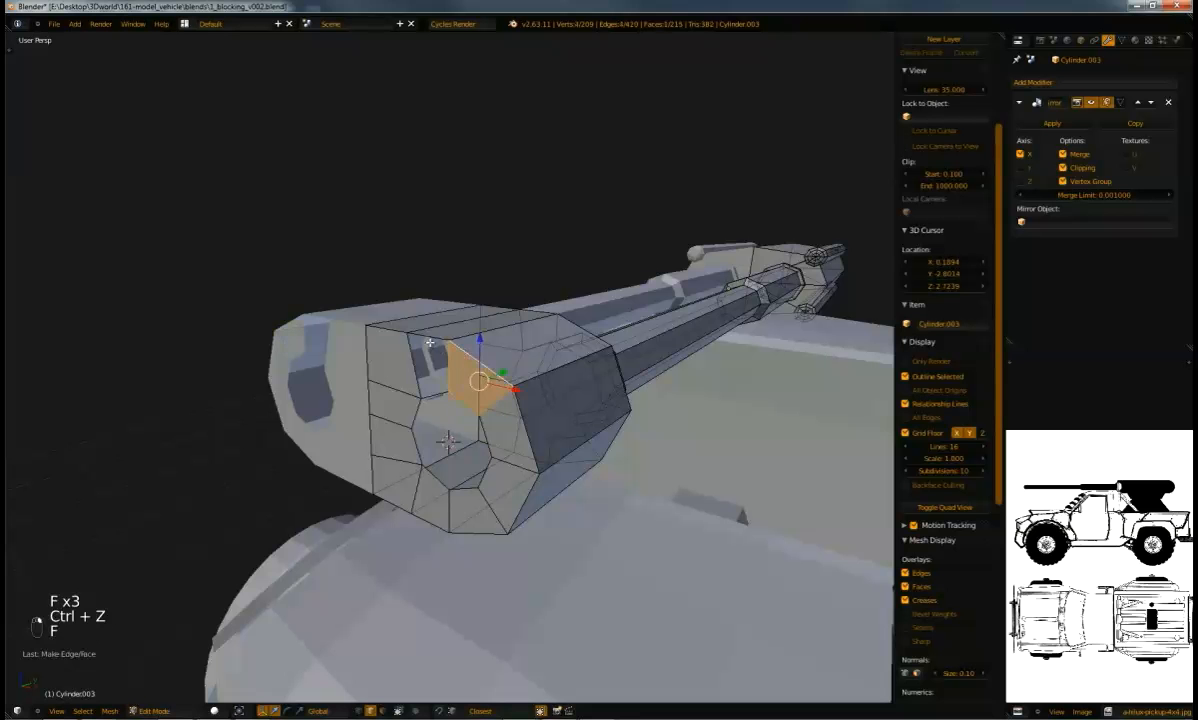
{"action": "right_click", "coordinate": [435, 377]}
{"action": "middle_click_drag", "start_coordinate": [439, 410], "coordinate": [484, 404]}
{"action": "key", "text": "f"}
Extrude the barrel opening's edge loop forward along Y, extrude and shrink it into a rim, and extrude the inner ring again
{"action": "middle_click_drag", "start_coordinate": [546, 371], "coordinate": [516, 393]}
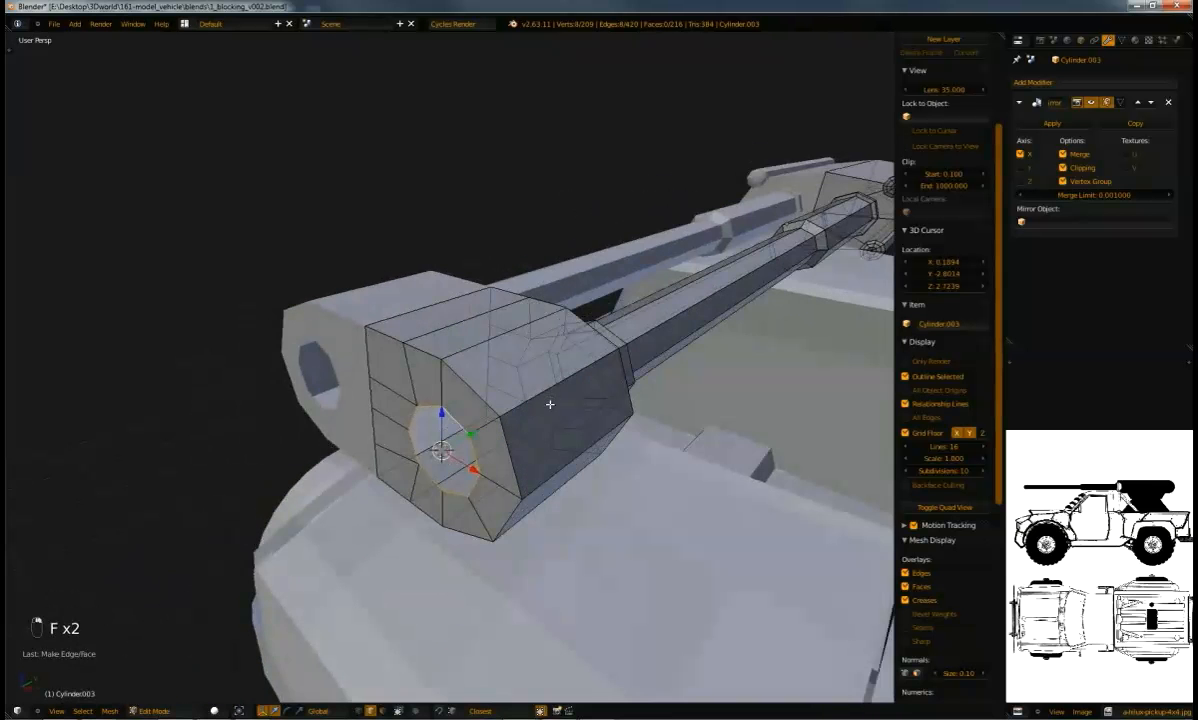
{"action": "key", "text": "e"}
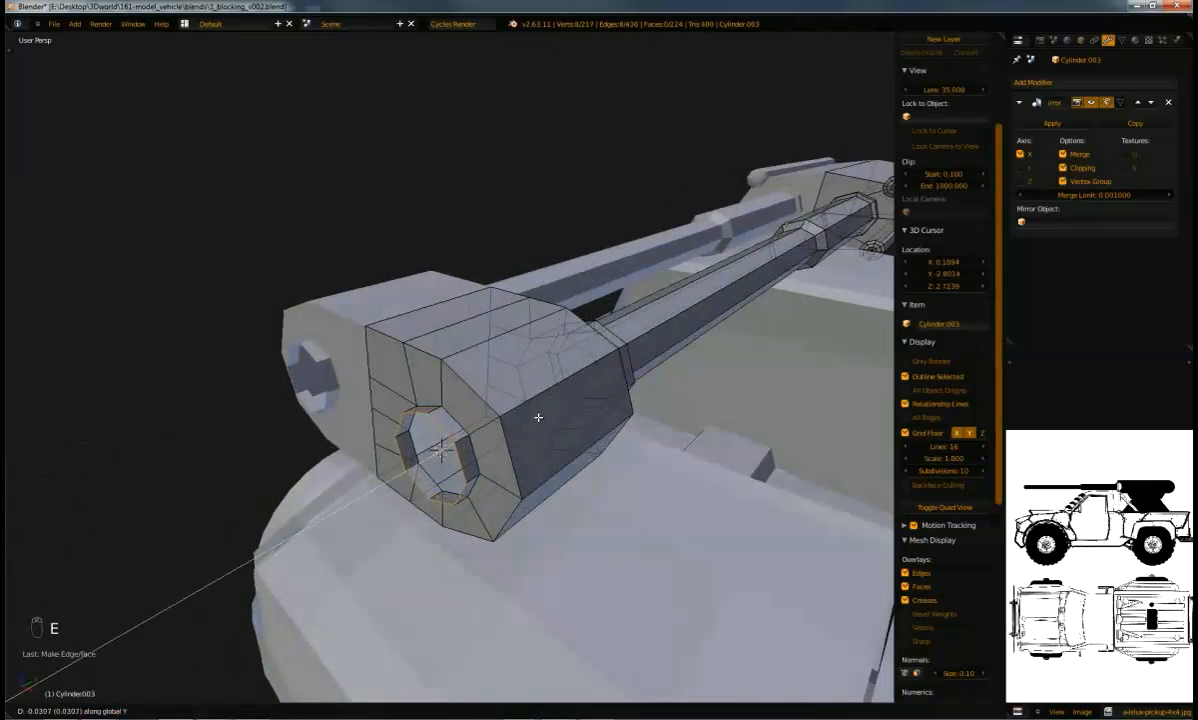
{"action": "right_click", "coordinate": [536, 418]}
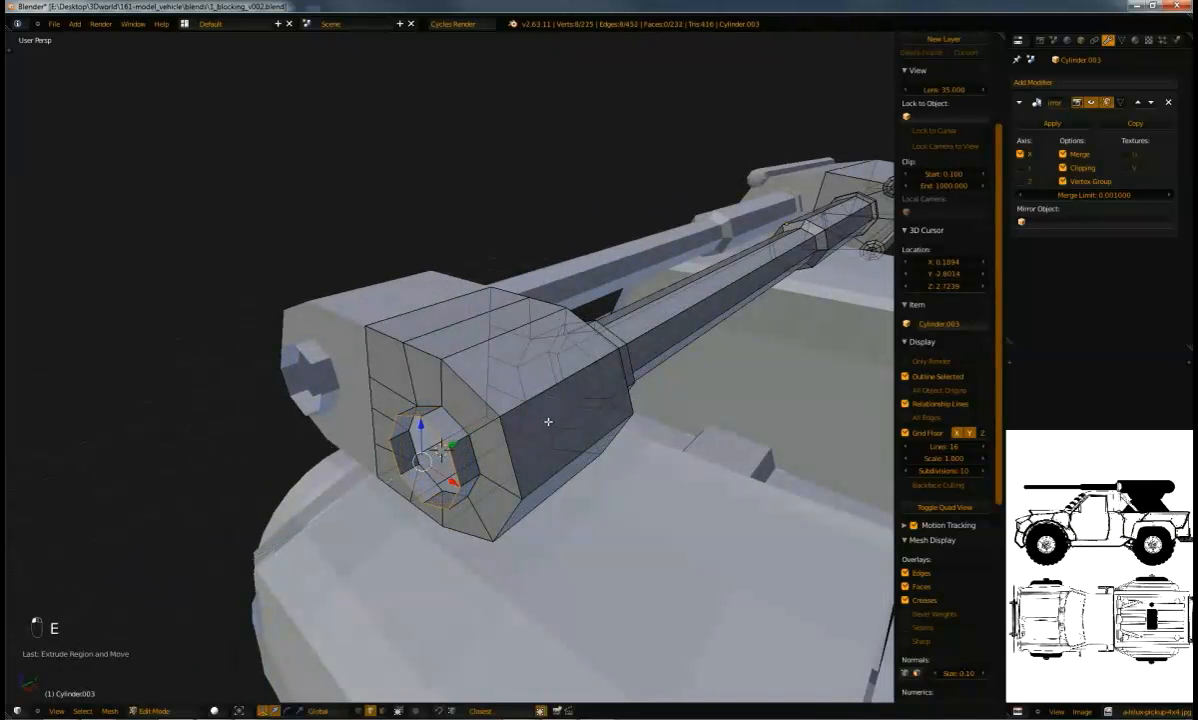
{"action": "key", "text": "s"}
{"action": "left_click", "coordinate": [526, 438]}
{"action": "key", "text": "e"}
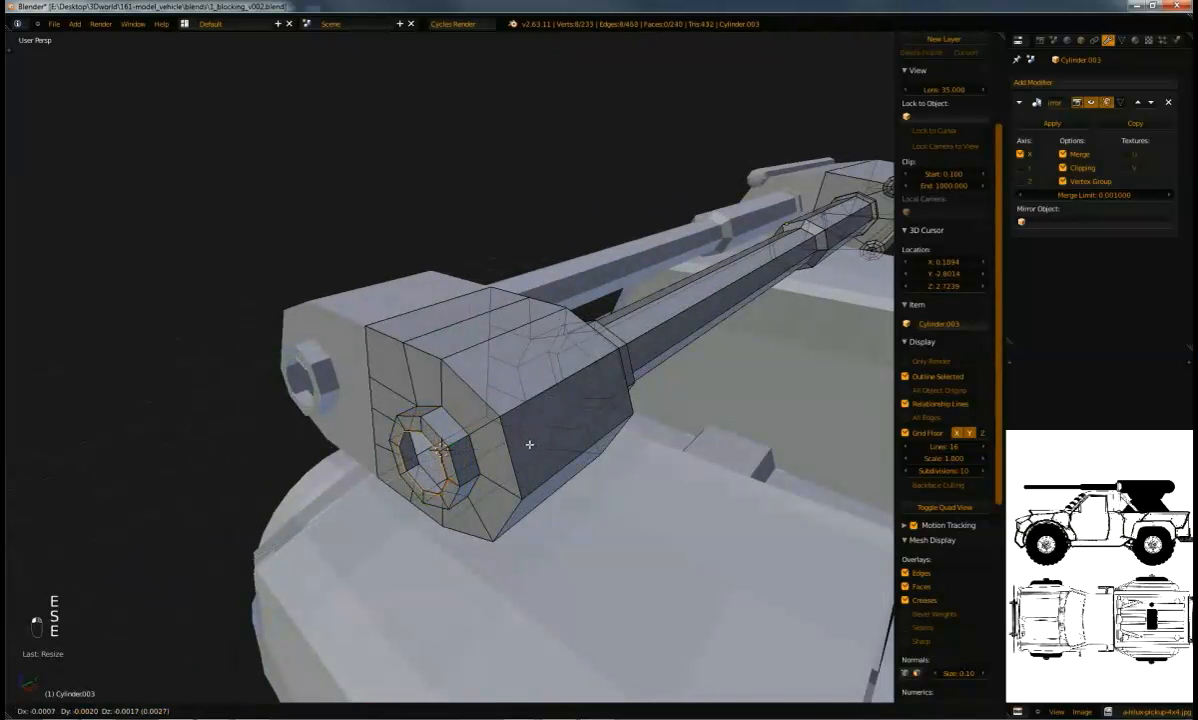
{"action": "key", "text": "Tab"}
Snap the 3D cursor to the gun object's origin in right orthographic view
{"action": "middle_click_drag", "start_coordinate": [550, 506], "coordinate": [444, 361]}
{"action": "scroll", "coordinate": [471, 455], "scroll_direction": "up", "scroll_amount": 3}
{"action": "middle_click_drag", "start_coordinate": [505, 436], "coordinate": [492, 389]}
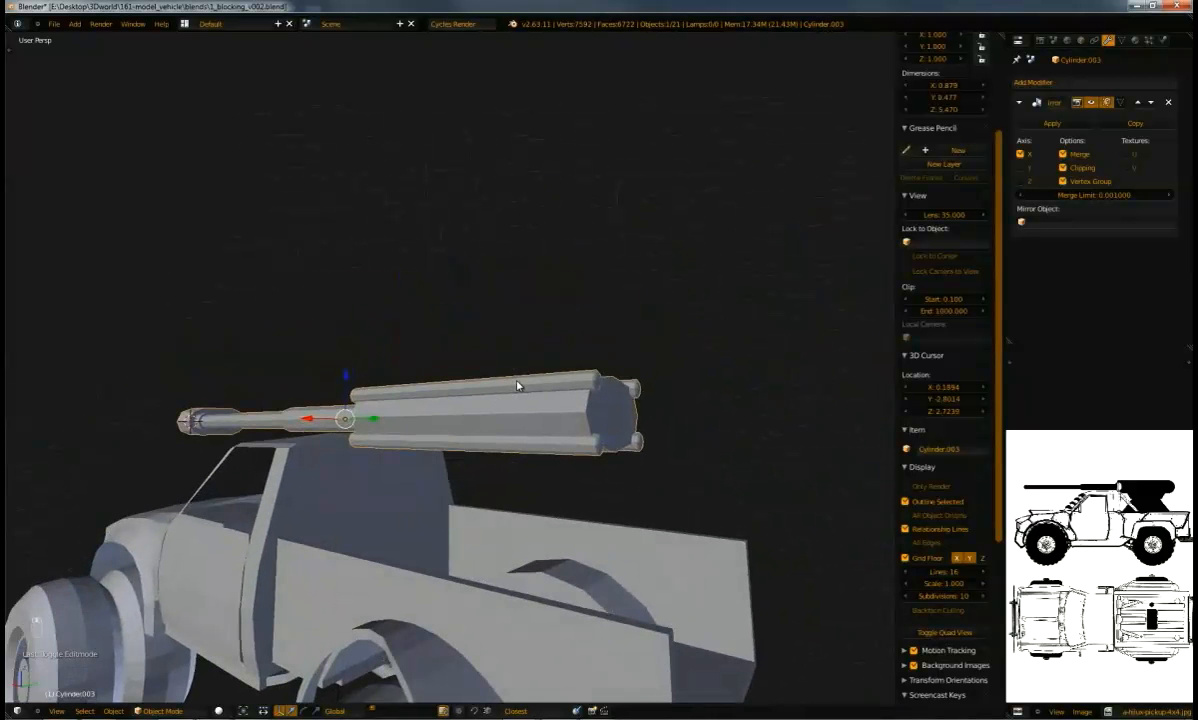
{"action": "key", "text": "KP_3"}
{"action": "key", "text": "KP_5"}
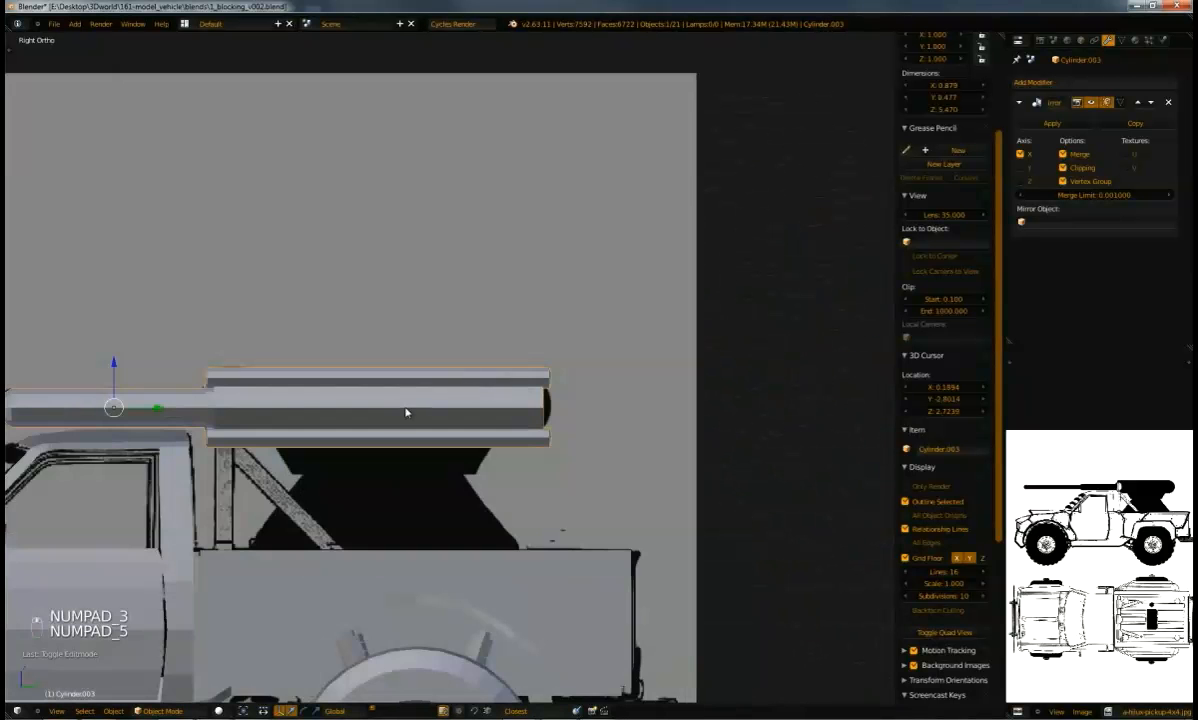
{"action": "middle_click_drag", "start_coordinate": [405, 411], "coordinate": [444, 356], "text": "shift"}
{"action": "scroll", "coordinate": [451, 385], "scroll_direction": "up", "scroll_amount": 1}
{"action": "key", "text": "shift+s"}
{"action": "left_click", "coordinate": [431, 398]}
Add a cube to the gun mesh, move it back along Y over the truck bed, and scale it to less than half size
{"action": "key", "text": "Tab"}
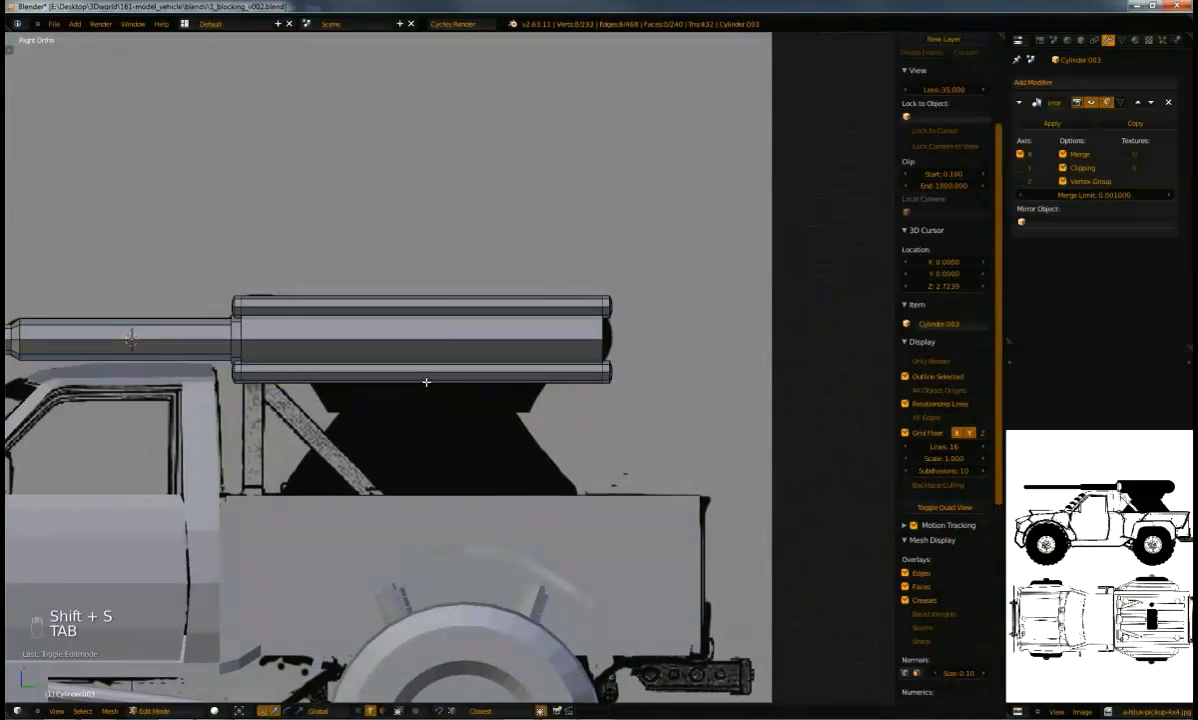
{"action": "key", "text": "shift+a"}
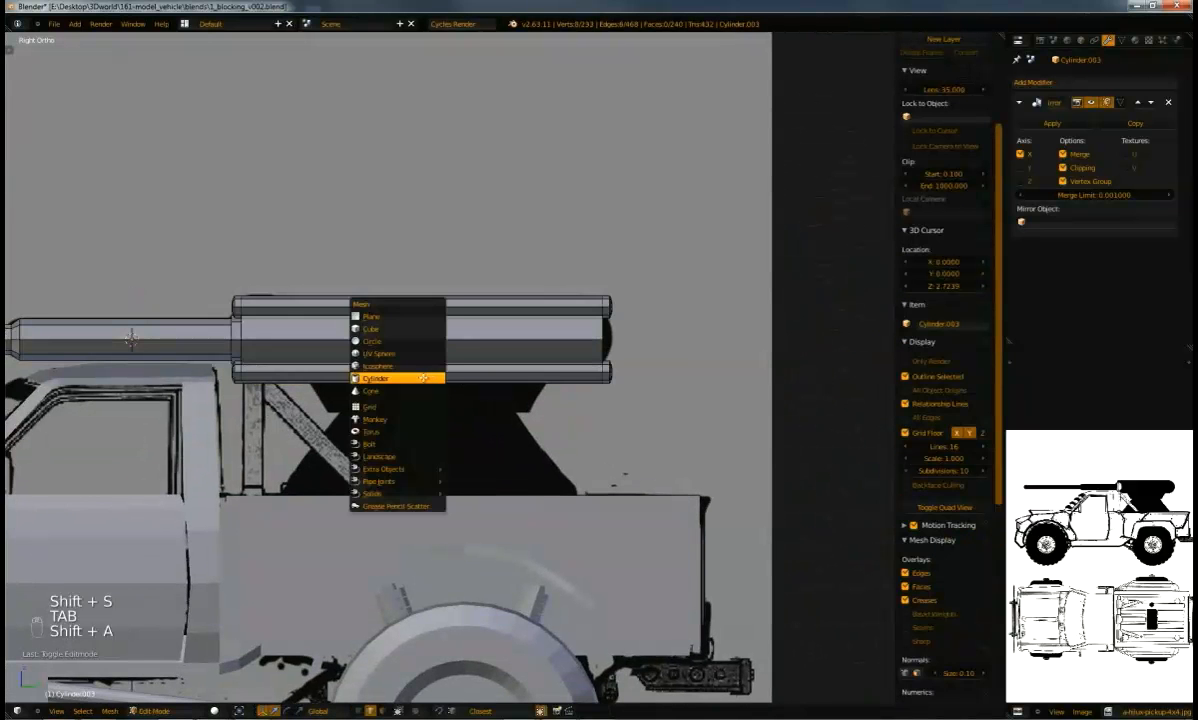
{"action": "left_click", "coordinate": [407, 328]}
{"action": "key", "text": "g"}
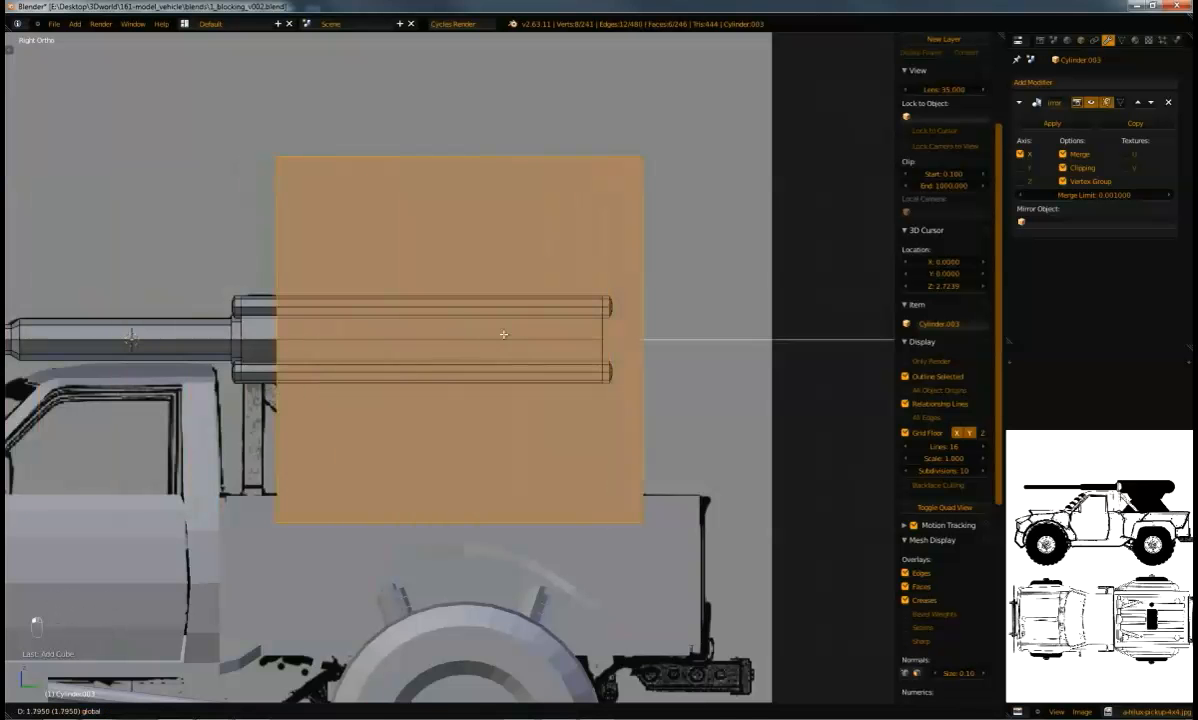
{"action": "left_click", "coordinate": [463, 338]}
{"action": "key", "text": "s"}
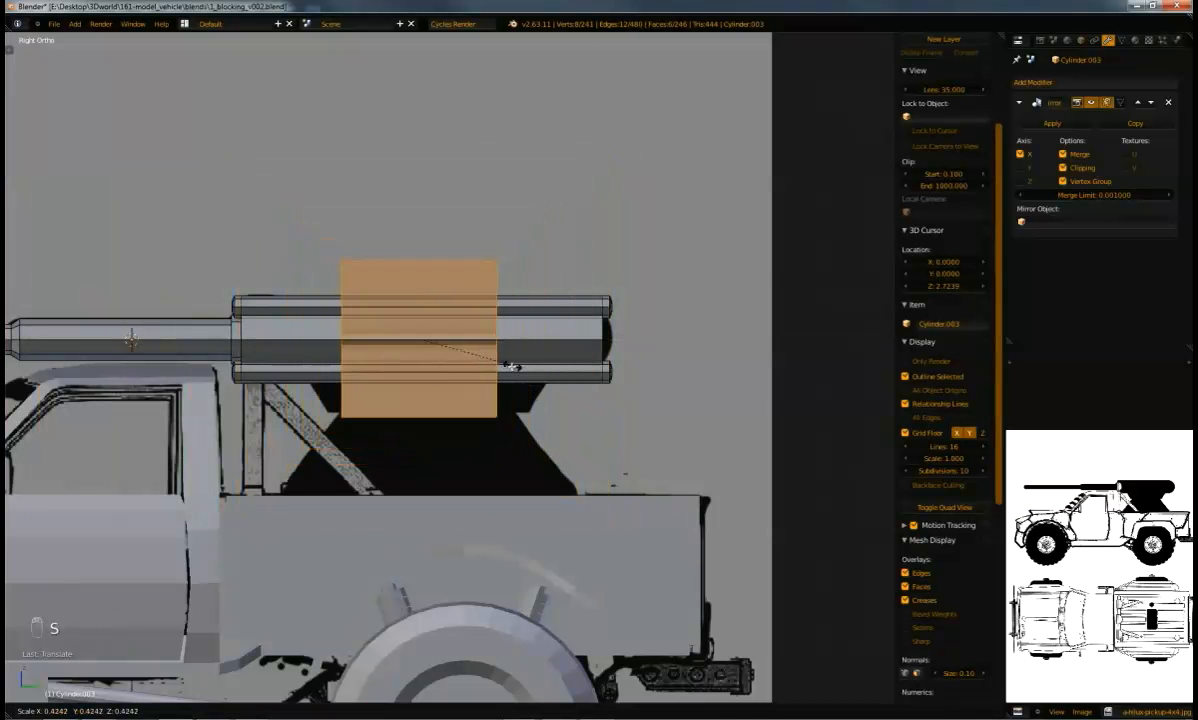
{"action": "left_click", "coordinate": [519, 376]}
Raise the cube slightly along Z, then stretch and shift it along Y to match the blueprint's upper gun mount
{"action": "key", "text": "g"}
{"action": "key", "text": "z"}
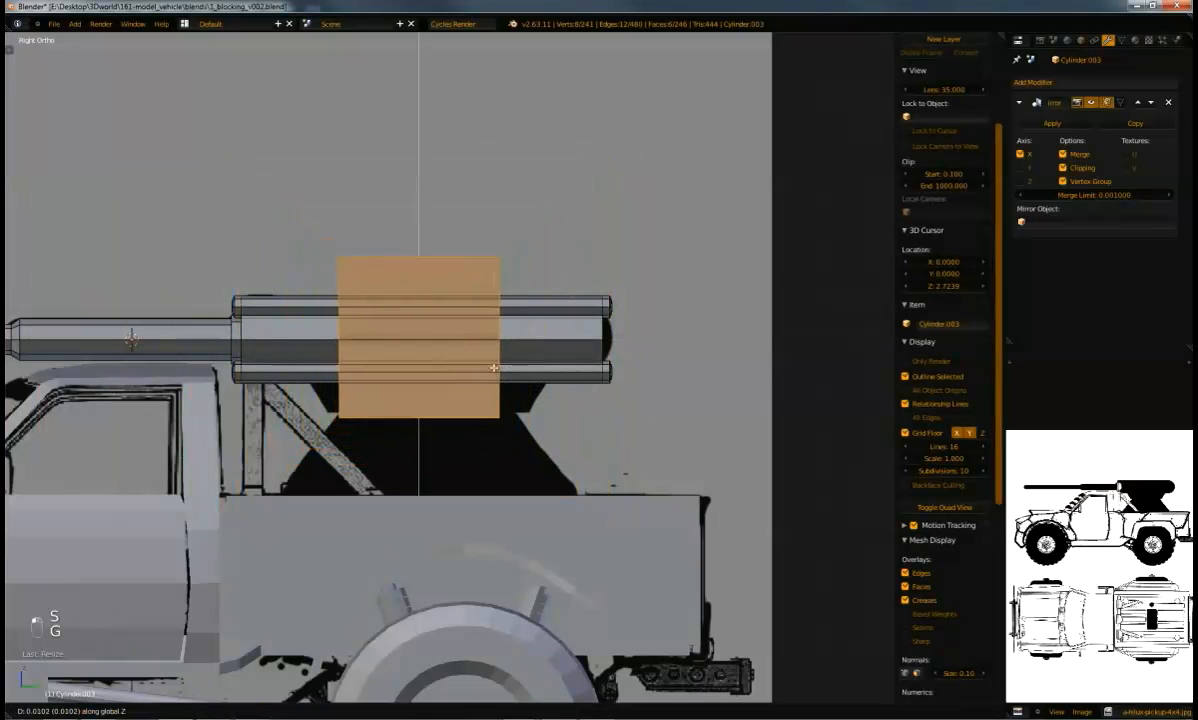
{"action": "left_click", "coordinate": [496, 365]}
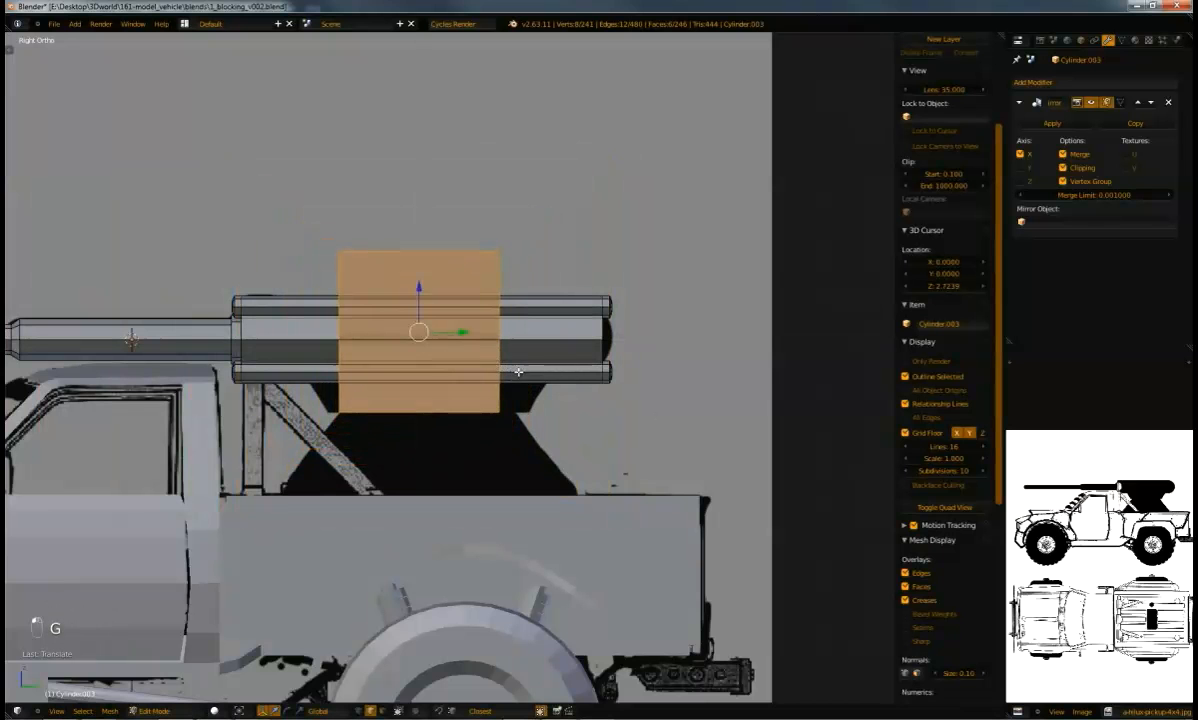
{"action": "key", "text": "s"}
{"action": "key", "text": "y"}
{"action": "left_click", "coordinate": [525, 362]}
{"action": "left_click_drag", "start_coordinate": [461, 332], "coordinate": [474, 333]}
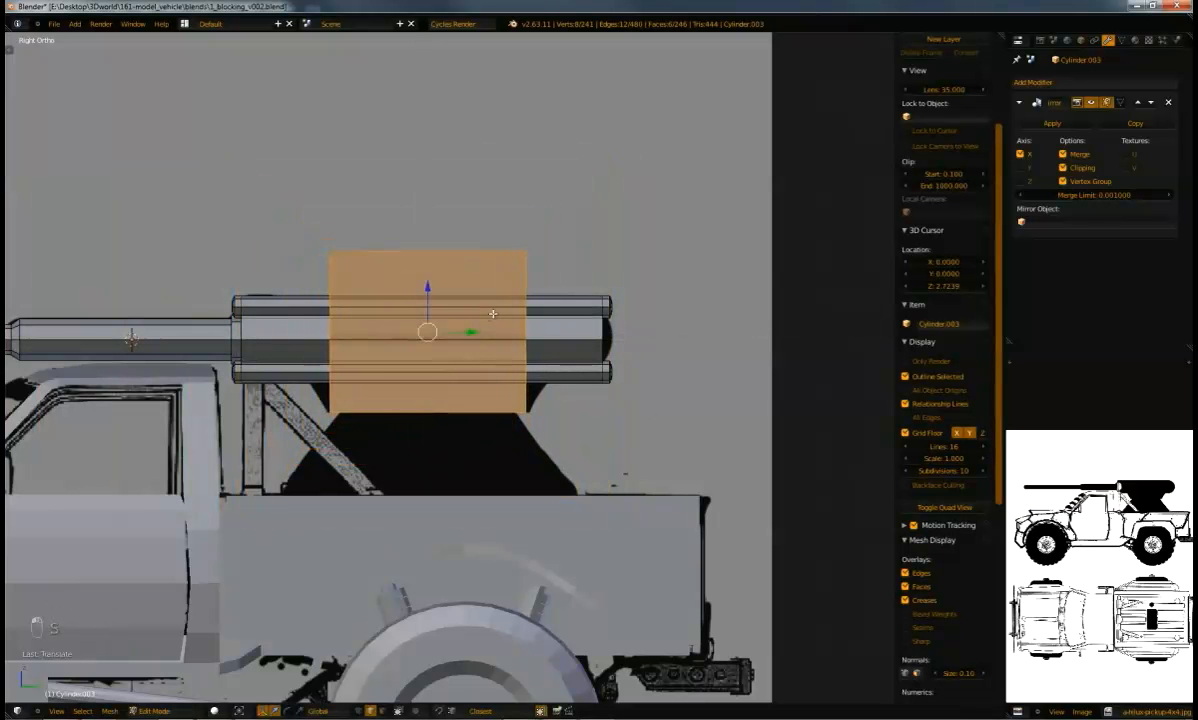
Lower the cube's top vertices to the gun's underside and widen them along Y to match the mount's taper in the blueprint
{"action": "key", "text": "Tab"}
{"action": "key", "text": "Tab"}
{"action": "key", "text": "ctrl+Tab"}
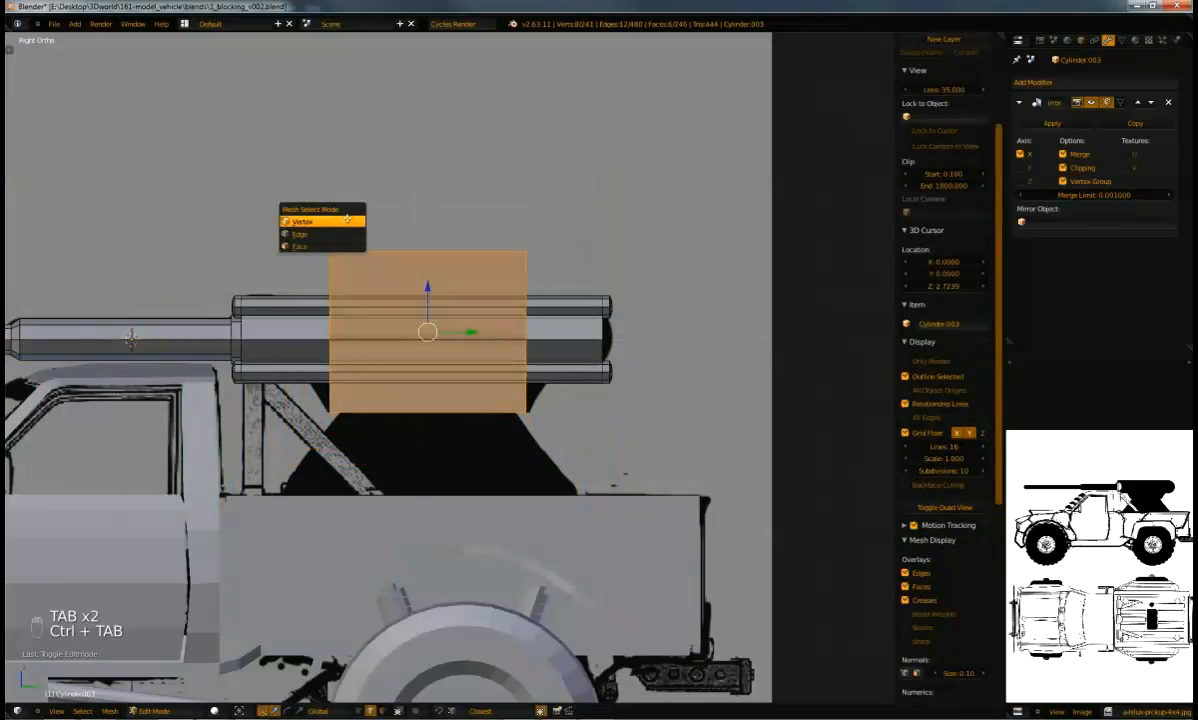
{"action": "key", "text": "a"}
{"action": "key", "text": "b"}
{"action": "left_click_drag", "start_coordinate": [320, 229], "coordinate": [578, 272]}
{"action": "left_click_drag", "start_coordinate": [428, 215], "coordinate": [446, 328]}
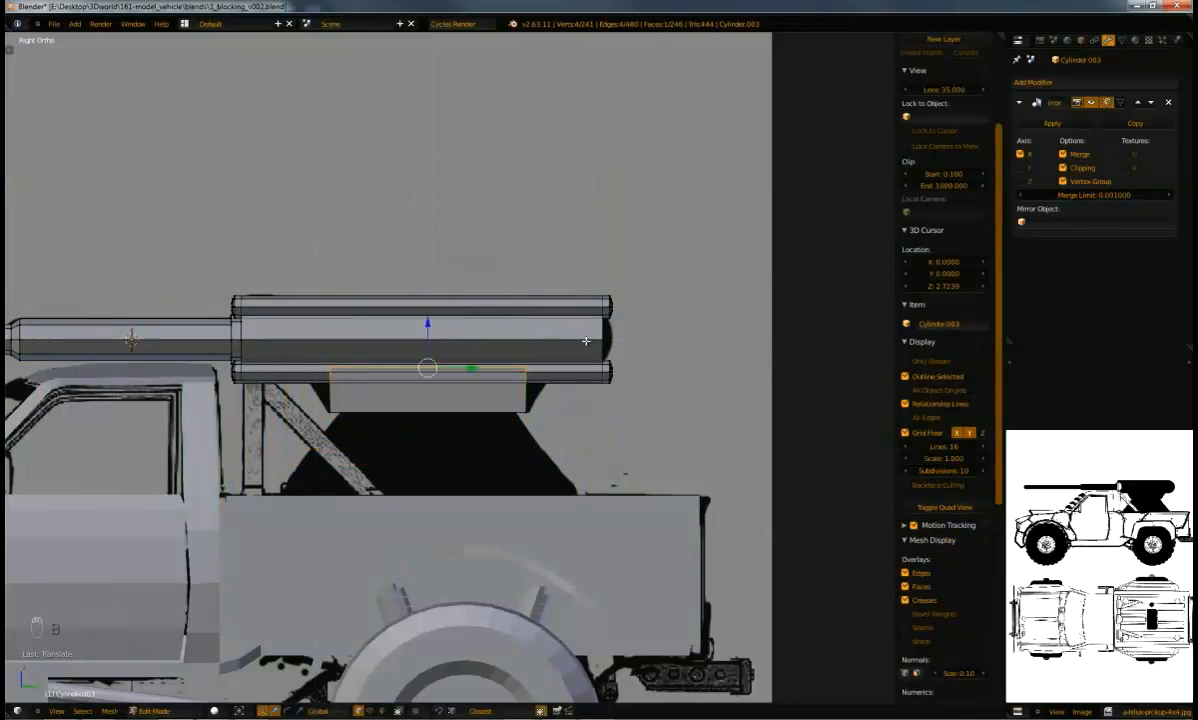
{"action": "key", "text": "s"}
{"action": "key", "text": "y"}
{"action": "left_click", "coordinate": [627, 336]}
{"action": "middle_click_drag", "start_coordinate": [626, 329], "coordinate": [567, 370]}
{"action": "key", "text": "ctrl+r"}
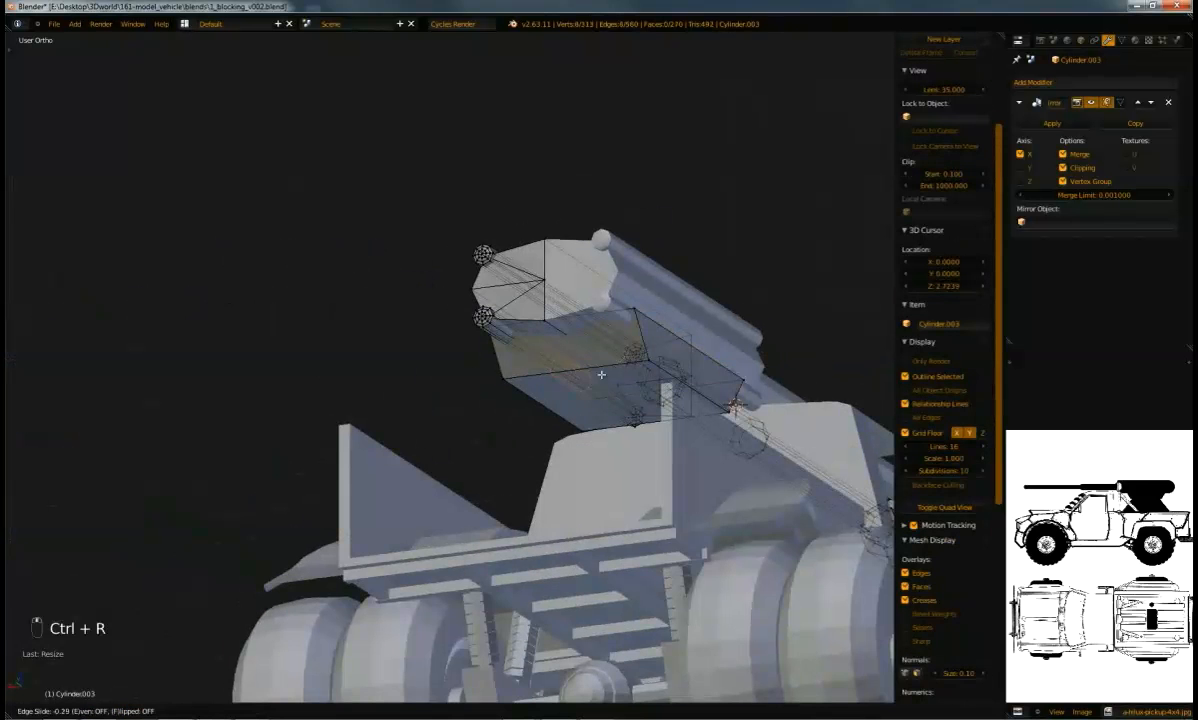
{"action": "left_click", "coordinate": [567, 370]}
{"action": "key", "text": "ctrl+z"}
{"action": "key", "text": "ctrl+r"}
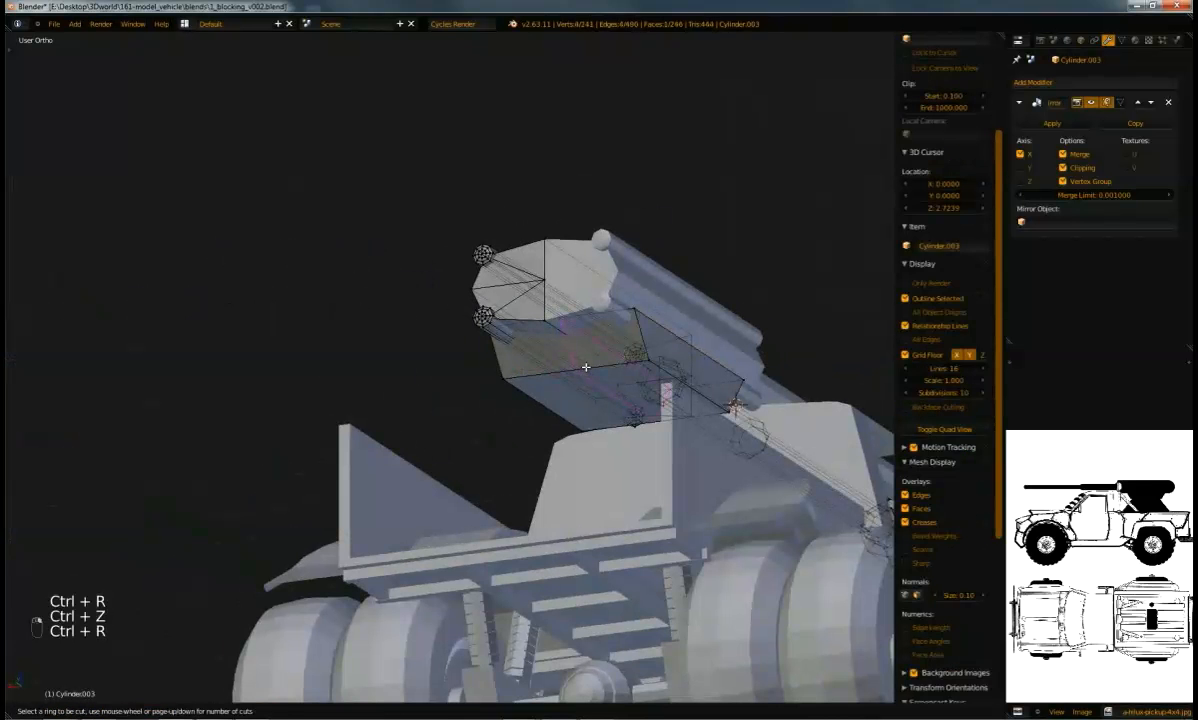
{"action": "left_click", "coordinate": [586, 367]}
Box-select the vertices of the mount block's inner side and delete that side's face
{"action": "middle_click_drag", "start_coordinate": [586, 367], "coordinate": [718, 364]}
{"action": "key", "text": "a"}
{"action": "key", "text": "b"}
{"action": "left_click_drag", "start_coordinate": [676, 313], "coordinate": [744, 486]}
{"action": "key", "text": "x"}
{"action": "left_click", "coordinate": [734, 443]}
Select all corners of the mount block's outer side and move them inward along X to narrow the block
{"action": "middle_click_drag", "start_coordinate": [674, 432], "coordinate": [594, 404]}
{"action": "scroll", "coordinate": [572, 415], "scroll_direction": "up", "scroll_amount": 1}
{"action": "scroll", "coordinate": [594, 404], "scroll_direction": "up", "scroll_amount": 2}
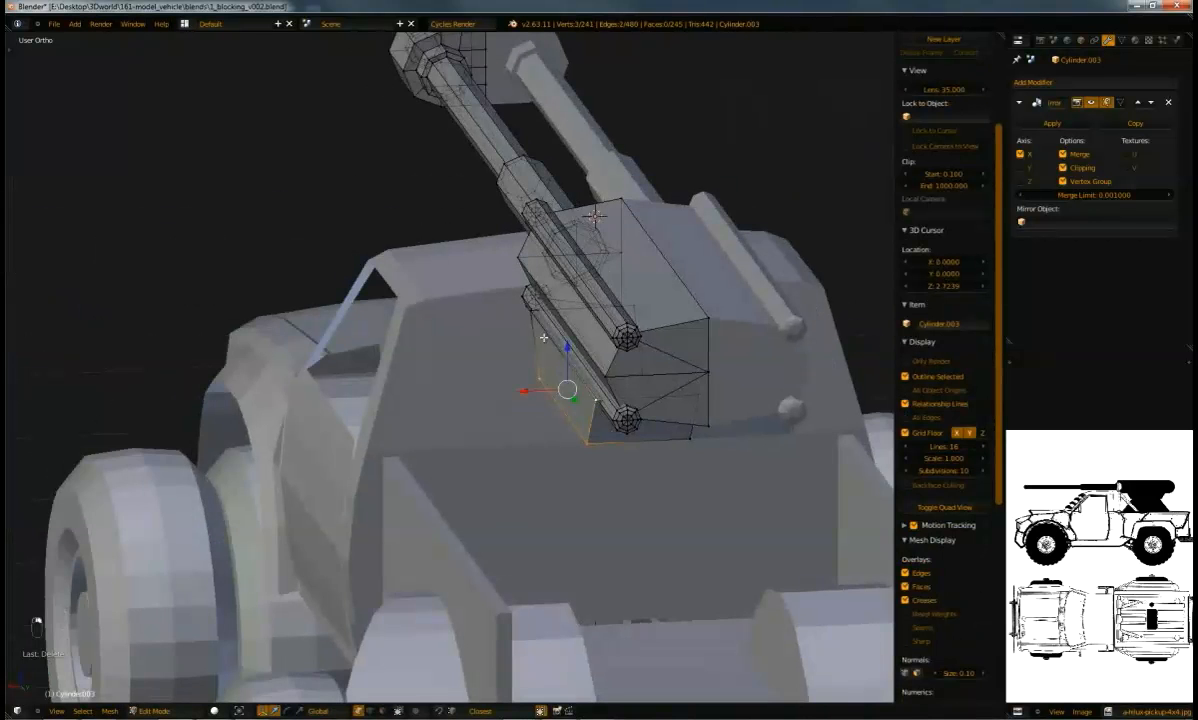
{"action": "middle_click_drag", "start_coordinate": [559, 346], "coordinate": [479, 289]}
{"action": "right_click", "coordinate": [429, 238], "text": "shift"}
{"action": "middle_click_drag", "start_coordinate": [508, 336], "coordinate": [471, 275]}
{"action": "left_click_drag", "start_coordinate": [523, 398], "coordinate": [563, 399]}
{"action": "left_click", "coordinate": [563, 400]}
{"action": "key", "text": "g"}
{"action": "key", "text": "x"}
{"action": "left_click", "coordinate": [565, 401]}
Select the mount block's lower outer edge and move it further inward along X to slope the side
{"action": "right_click", "coordinate": [591, 432]}
{"action": "right_click", "coordinate": [591, 432], "text": "shift"}
{"action": "left_click_drag", "start_coordinate": [563, 427], "coordinate": [594, 429]}
Select the whole mount block, duplicate it, and rotate the copy 180° in right orthographic view
{"action": "mouse_move", "coordinate": [599, 441]}
{"action": "middle_mouse_down"}
{"action": "mouse_move", "coordinate": [738, 463]}
{"action": "mouse_move", "coordinate": [690, 423]}
{"action": "mouse_move", "coordinate": [602, 415]}
{"action": "mouse_move", "coordinate": [485, 422]}
{"action": "mouse_move", "coordinate": [434, 441]}
{"action": "mouse_move", "coordinate": [617, 439]}
{"action": "middle_mouse_up"}
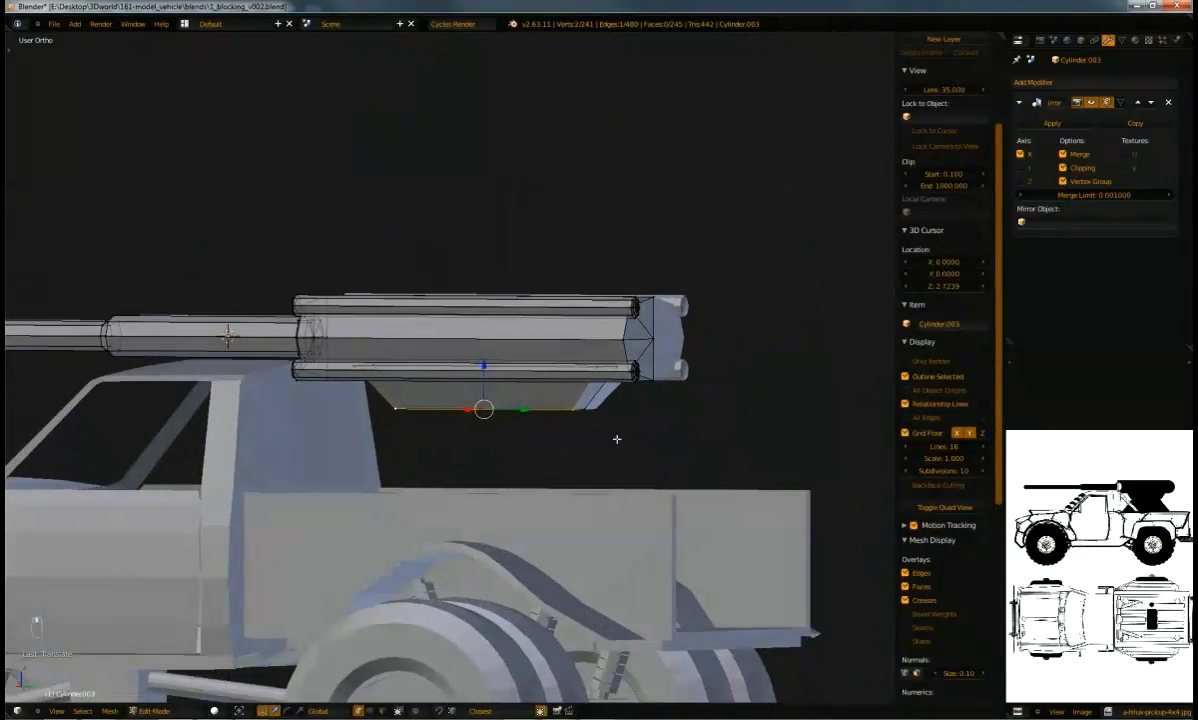
{"action": "middle_click_drag", "start_coordinate": [520, 416], "coordinate": [526, 411]}
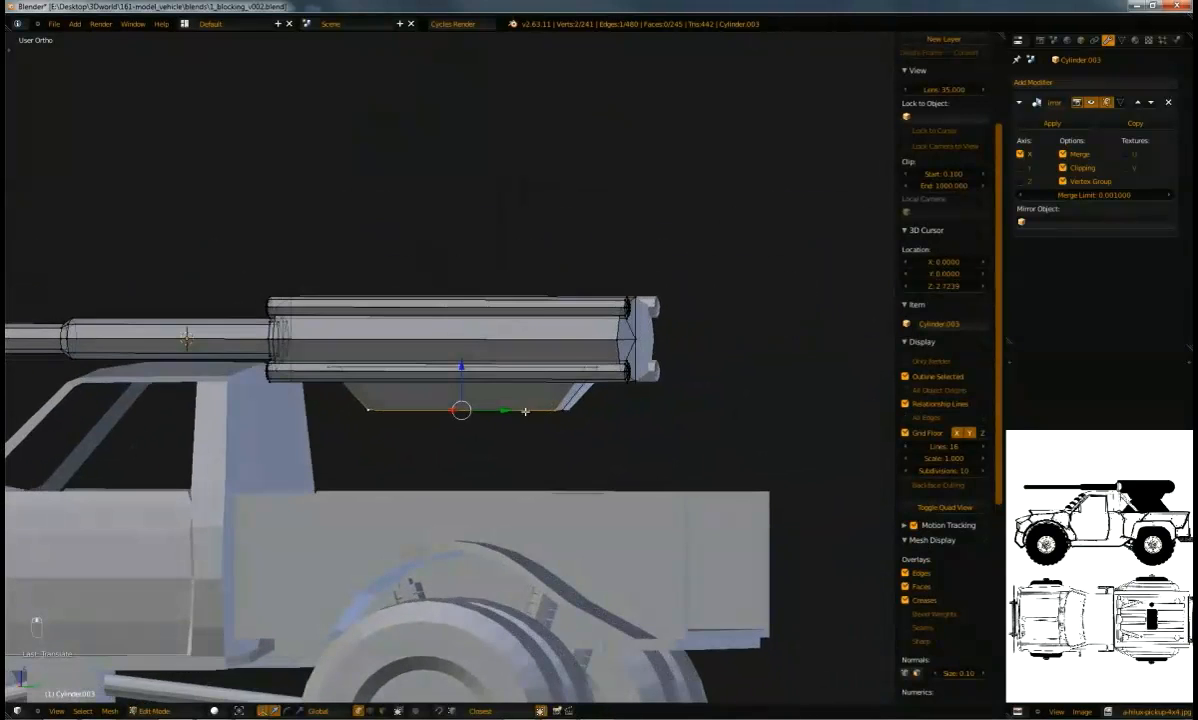
{"action": "key", "text": "ctrl+l"}
{"action": "key", "text": "KP_3"}
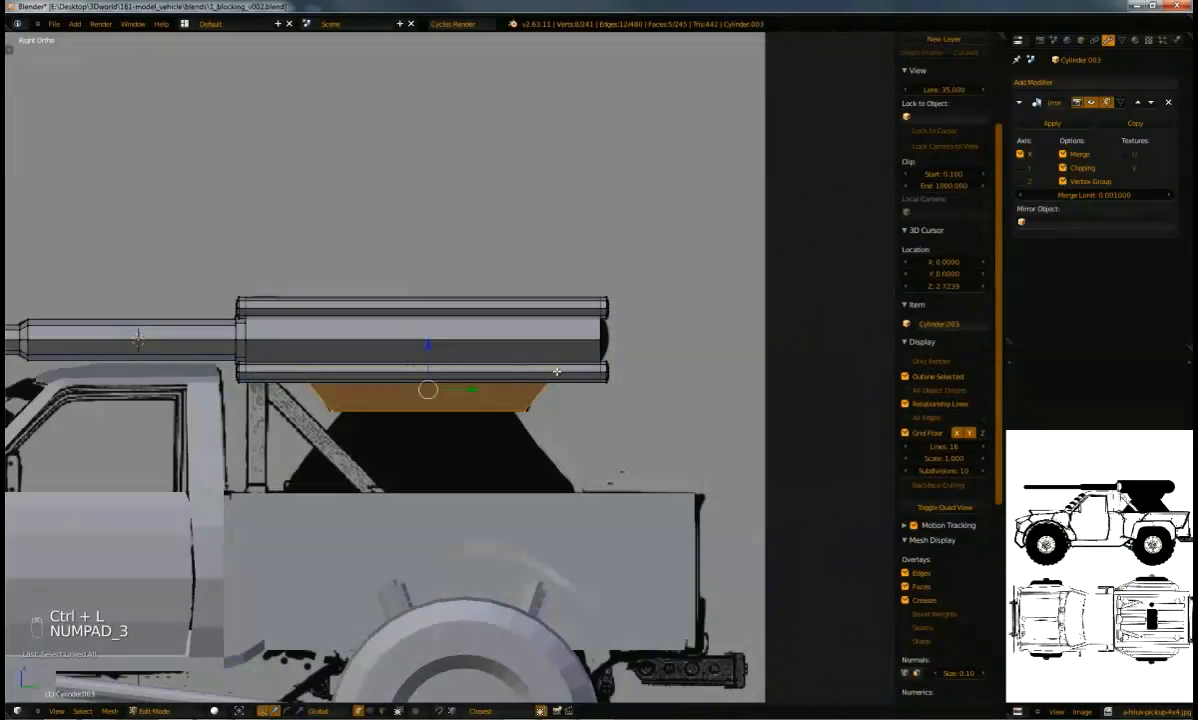
{"action": "key", "text": "shift+d"}
{"action": "type", "text": "r180"}
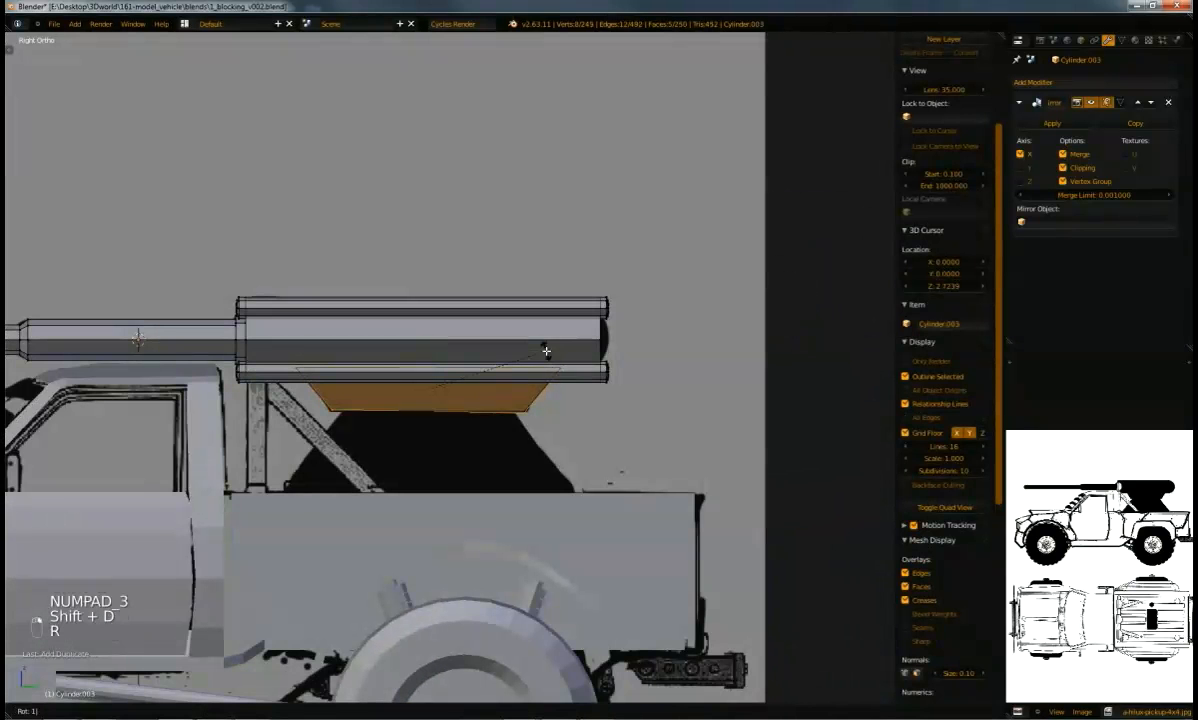
{"action": "key", "text": "Return"}
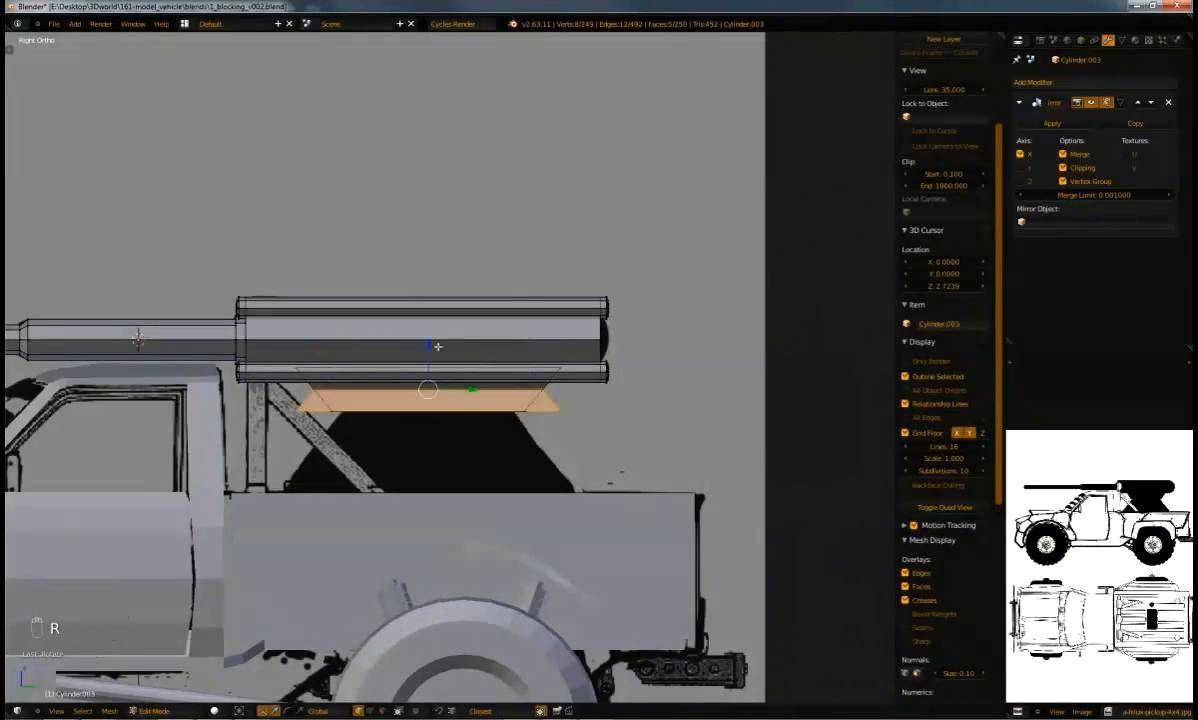
Move the flipped mount copy down along Z until it rests on the truck bed's floor
{"action": "key", "text": "g"}
{"action": "key", "text": "z"}
{"action": "left_click", "coordinate": [419, 507]}
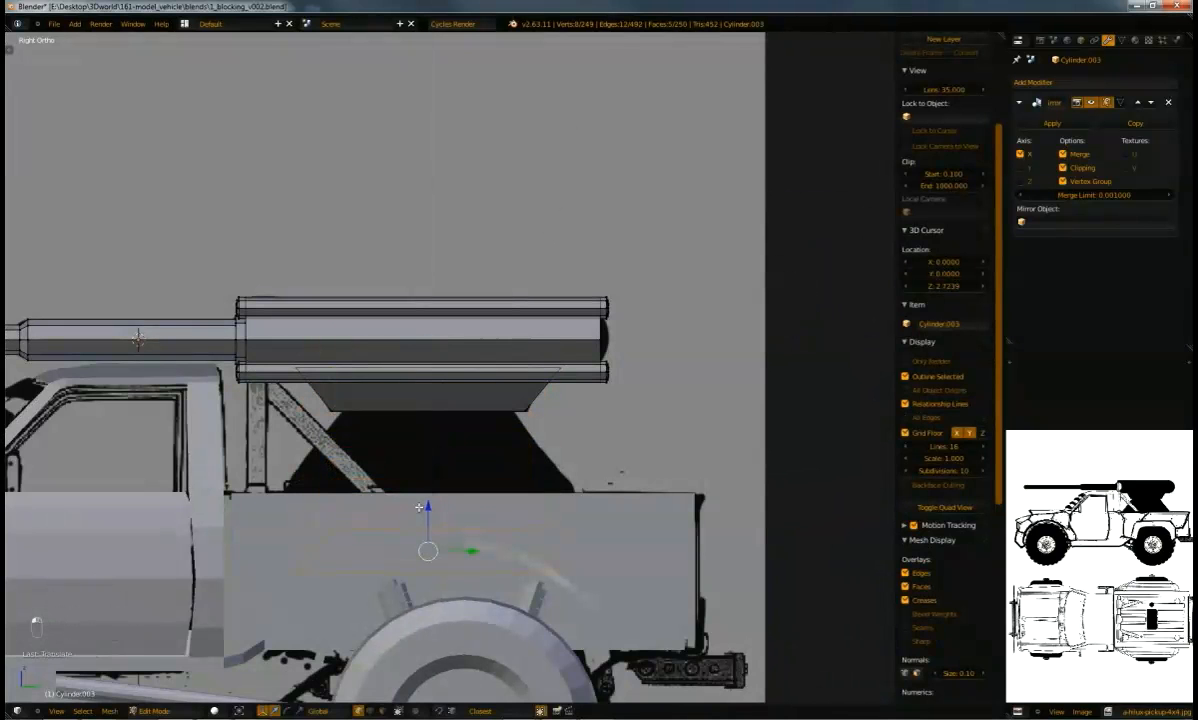
{"action": "key", "text": "g"}
{"action": "key", "text": "z"}
{"action": "left_click", "coordinate": [426, 525]}
{"action": "middle_click_drag", "start_coordinate": [426, 525], "coordinate": [648, 611]}
{"action": "key", "text": "g"}
{"action": "key", "text": "z"}
{"action": "left_click", "coordinate": [732, 618]}
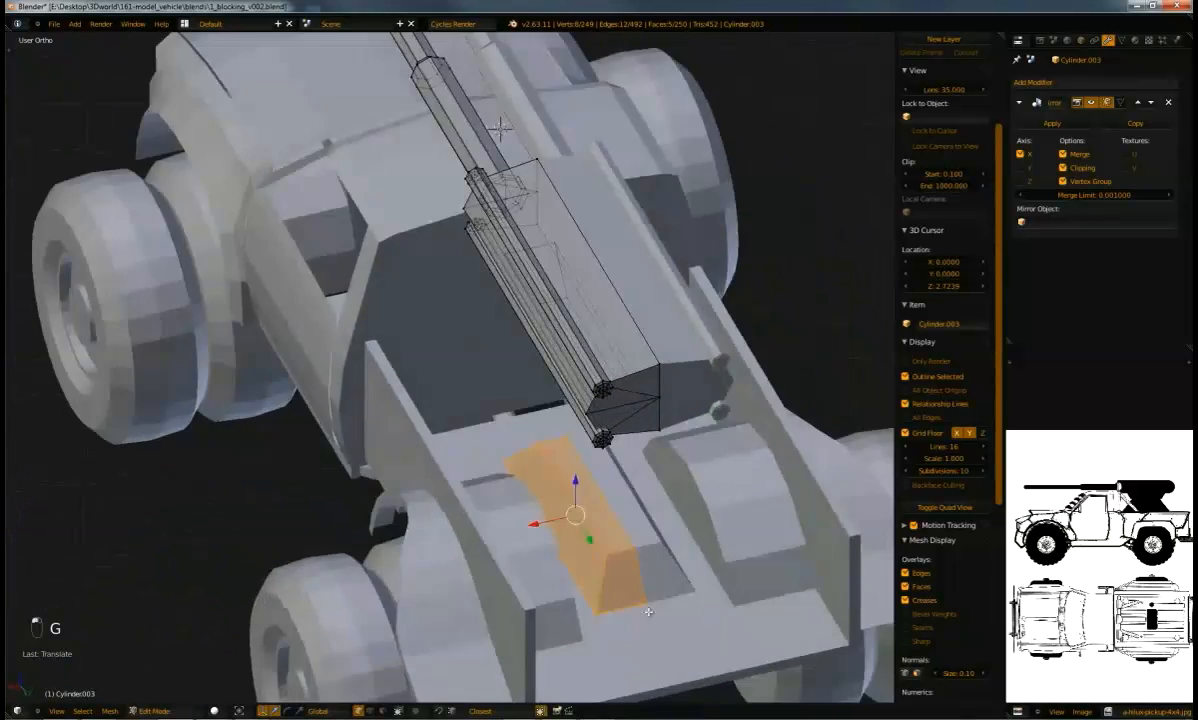
Raise the lower block's top vertices to the upper mount's underside and narrow them along Y to fit it
{"action": "scroll", "coordinate": [548, 474], "scroll_direction": "up", "scroll_amount": 3}
{"action": "key", "text": "a"}
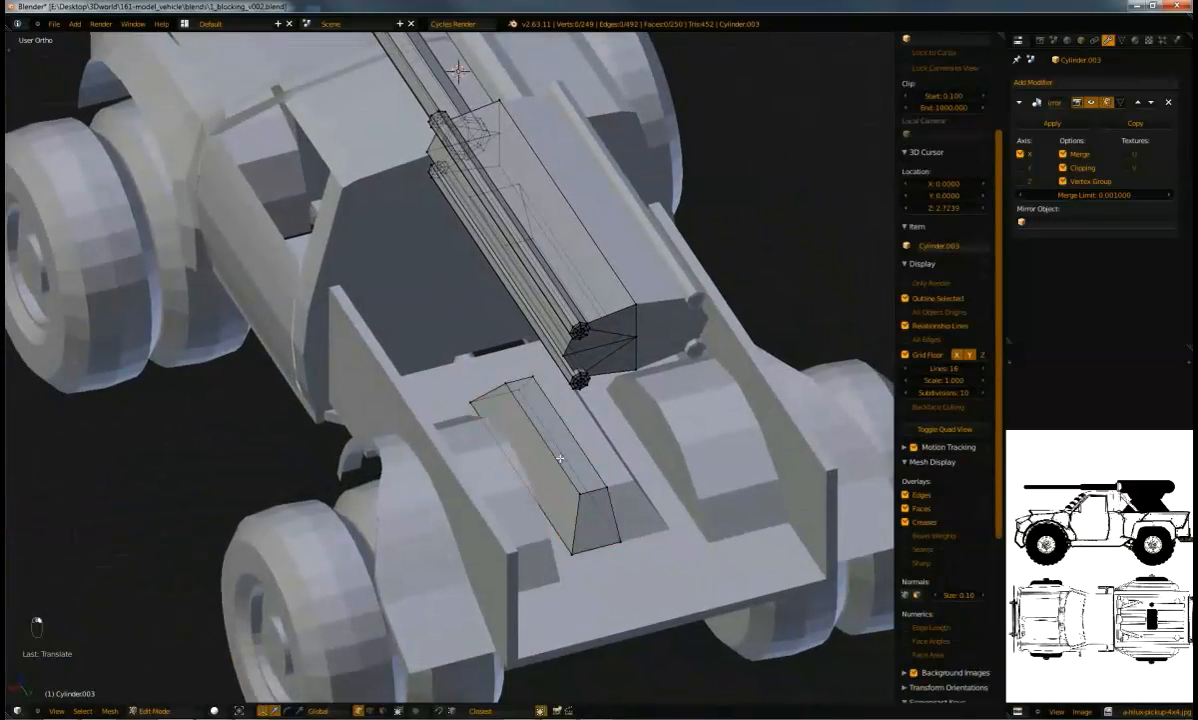
{"action": "right_click", "coordinate": [539, 443]}
{"action": "right_click", "coordinate": [527, 387], "text": "shift"}
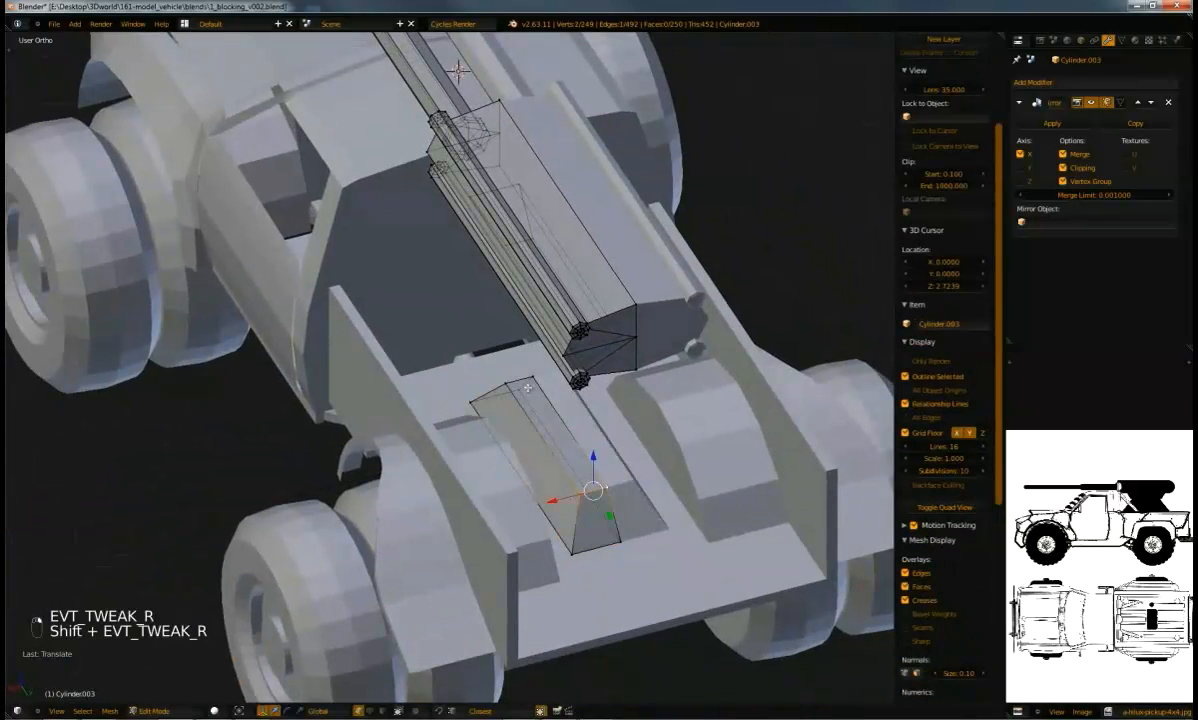
{"action": "key", "text": "KP_3"}
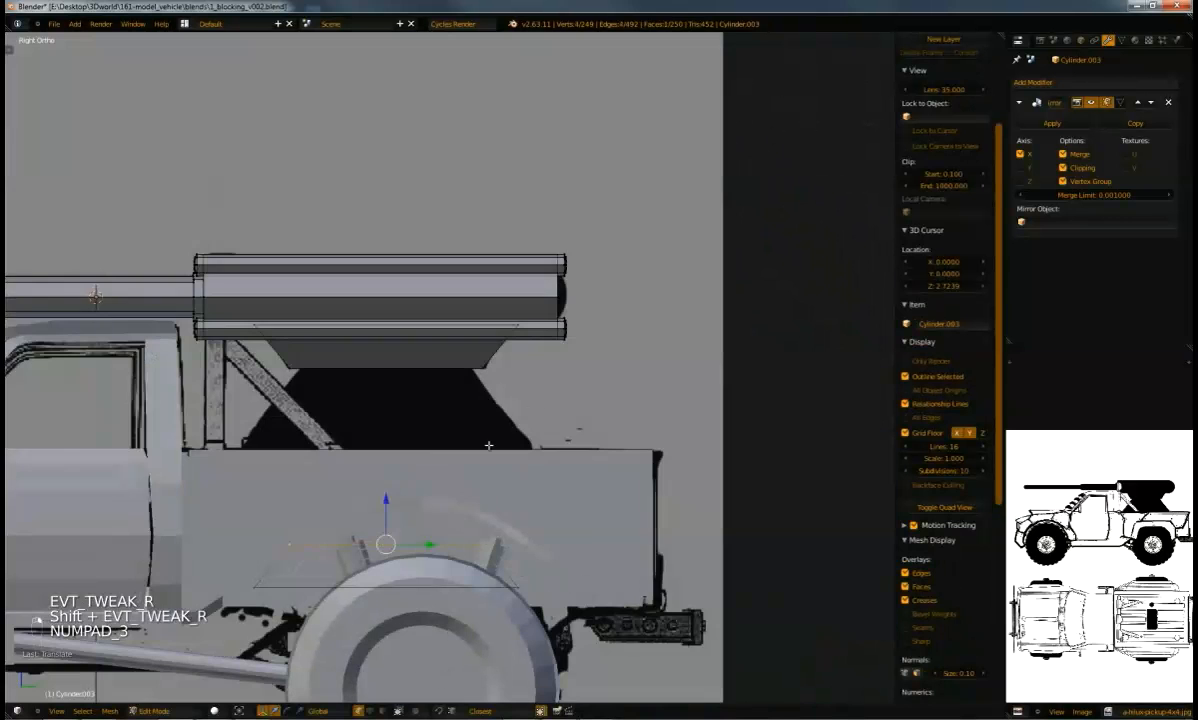
{"action": "left_click_drag", "start_coordinate": [386, 493], "coordinate": [400, 322]}
{"action": "key", "text": "s"}
{"action": "key", "text": "y"}
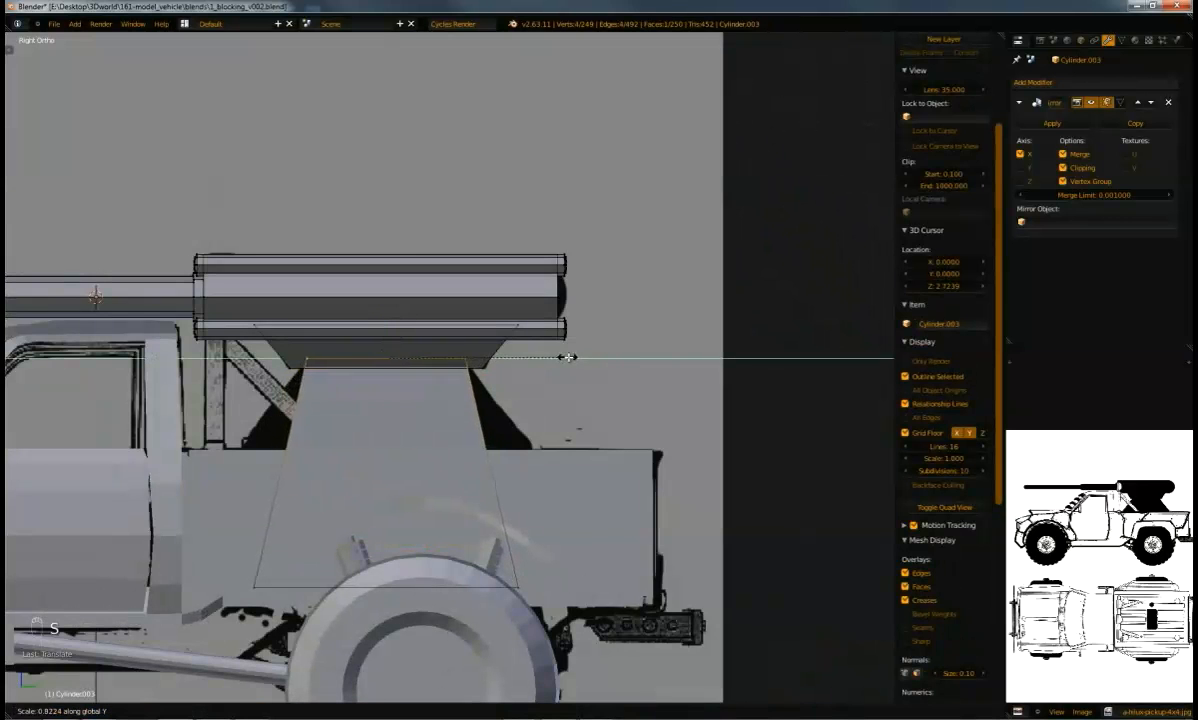
{"action": "left_click", "coordinate": [571, 353]}
Adjust the lower block's bottom front and rear vertices along Y to follow the blueprint's pedestal slope
{"action": "key", "text": "a"}
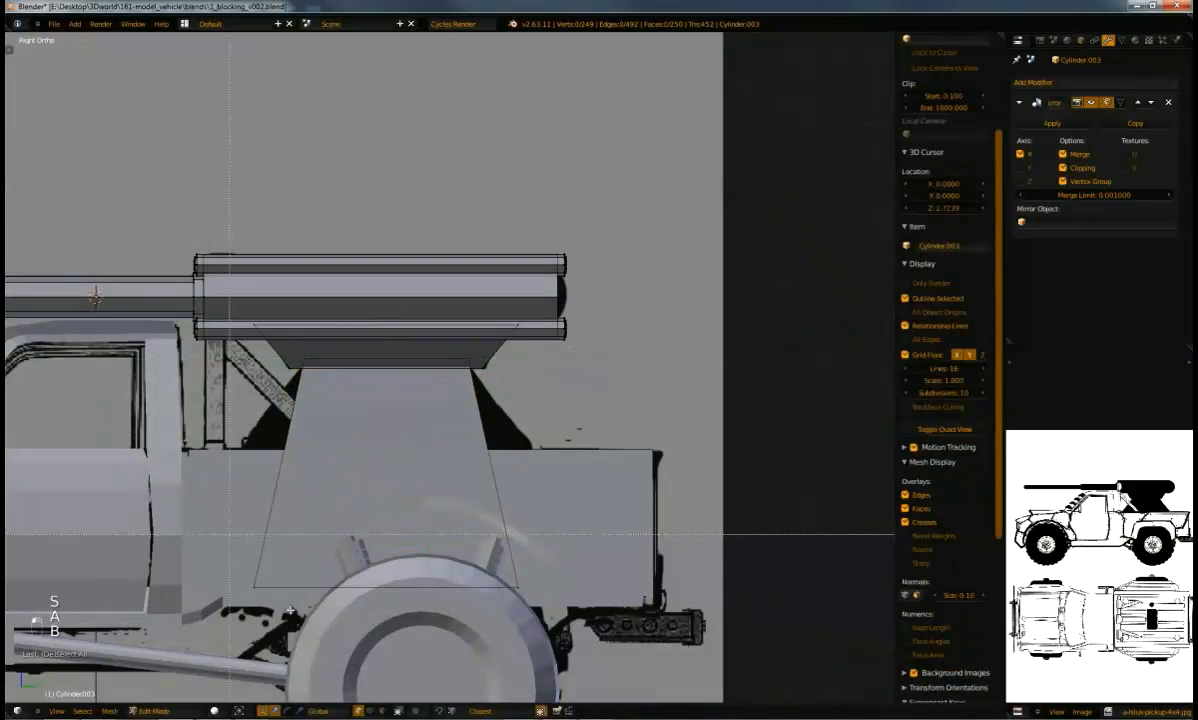
{"action": "left_click_drag", "start_coordinate": [230, 535], "coordinate": [290, 610]}
{"action": "key", "text": "g"}
{"action": "key", "text": "y"}
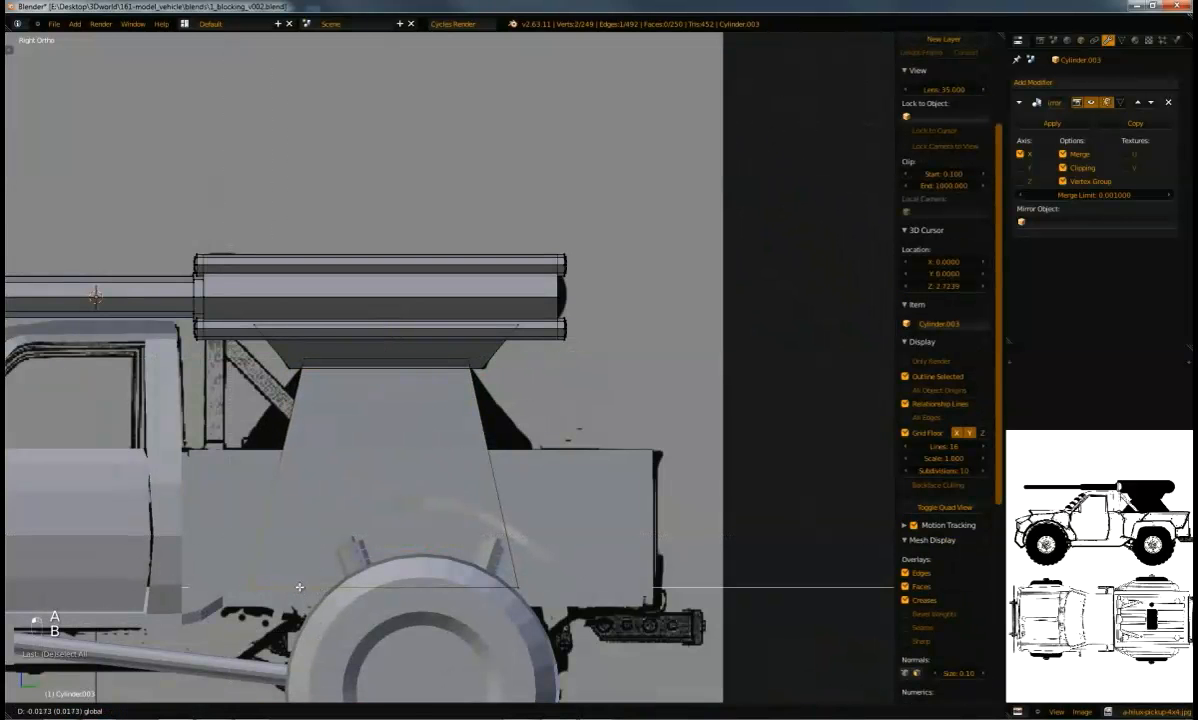
{"action": "left_click", "coordinate": [311, 586]}
{"action": "key", "text": "a"}
{"action": "left_click_drag", "start_coordinate": [475, 530], "coordinate": [575, 500]}
{"action": "middle_click_drag", "start_coordinate": [575, 500], "coordinate": [520, 541]}
{"action": "middle_click_drag", "start_coordinate": [508, 457], "coordinate": [527, 497]}
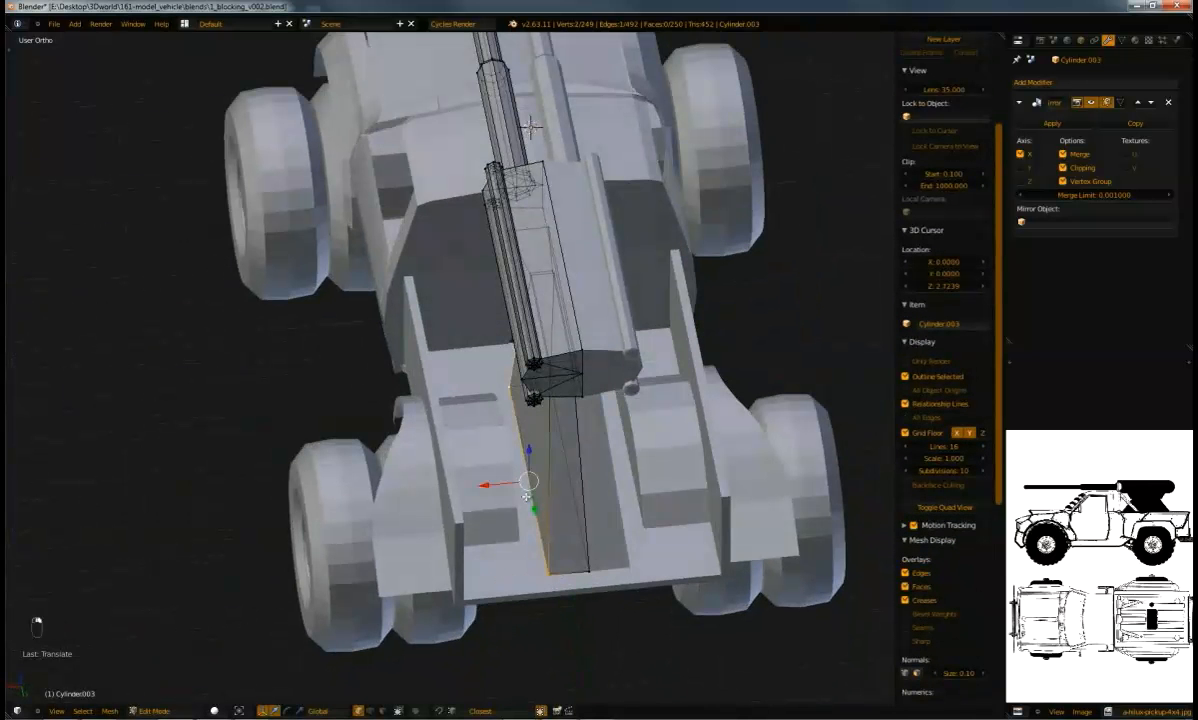
Move the selected lower side vertices of the gun pedestal outward along X to widen its base
{"action": "left_click_drag", "start_coordinate": [485, 488], "coordinate": [463, 493]}
{"action": "middle_click_drag", "start_coordinate": [463, 493], "coordinate": [510, 455]}
{"action": "middle_click_drag", "start_coordinate": [621, 450], "coordinate": [379, 394]}
{"action": "key", "text": "Tab"}
{"action": "scroll", "coordinate": [468, 468], "scroll_direction": "up", "scroll_amount": 4}
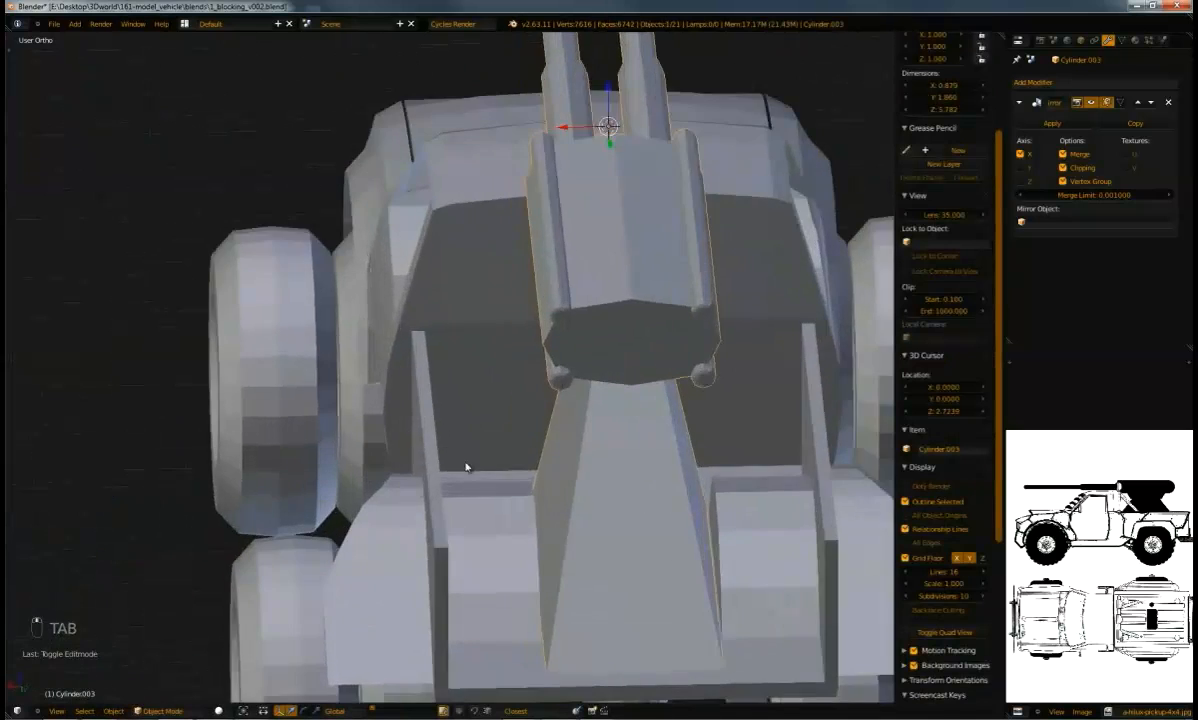
Add a cylinder mesh and rotate it 90° so it lies across the truck's width
{"action": "middle_click_drag", "start_coordinate": [561, 428], "coordinate": [551, 366]}
{"action": "key", "text": "shift+a"}
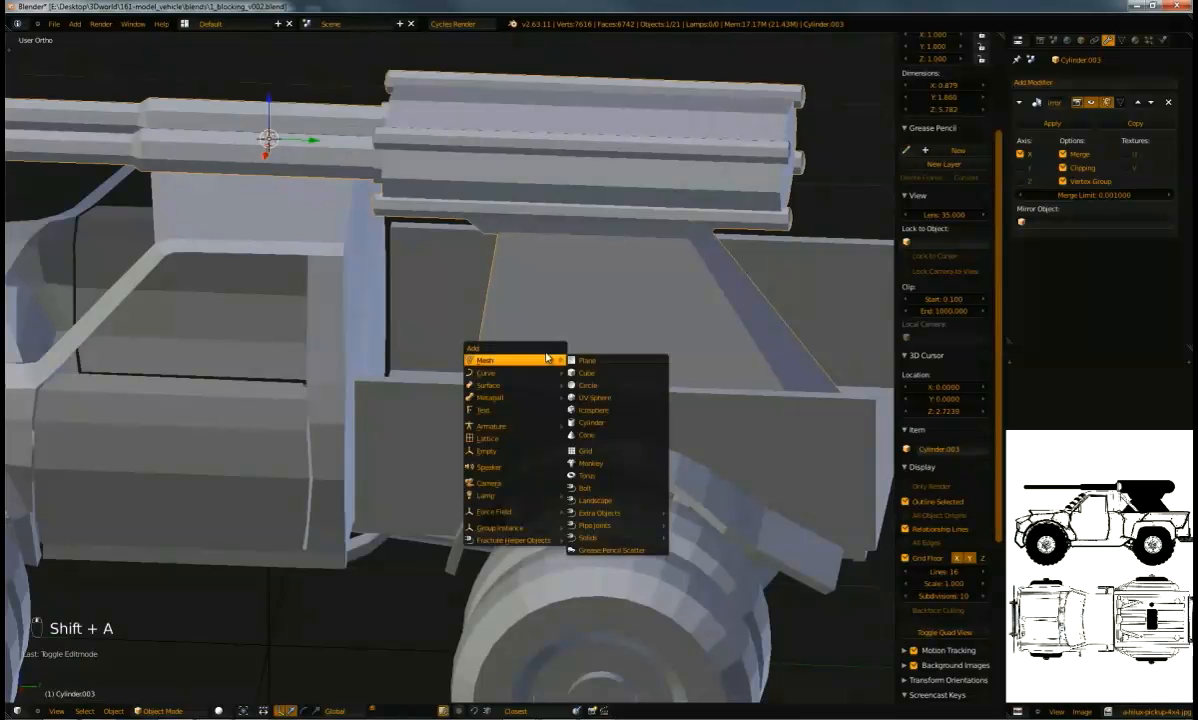
{"action": "mouse_move", "coordinate": [500, 360]}
{"action": "left_click", "coordinate": [627, 423]}
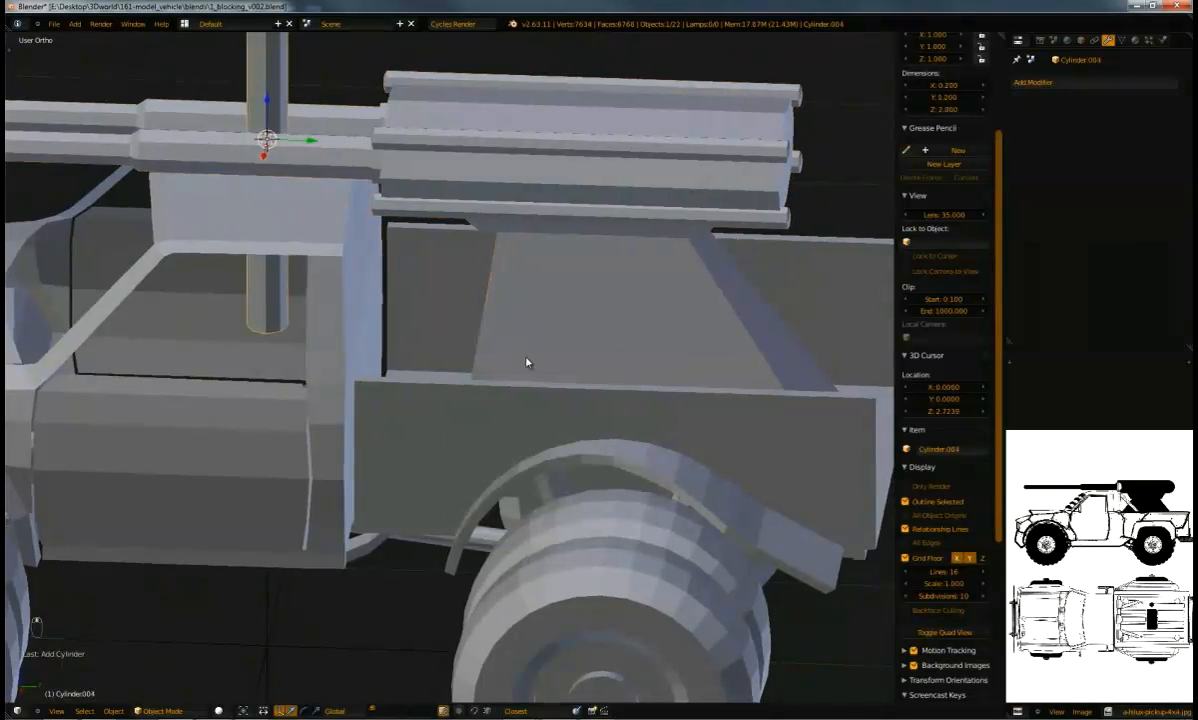
{"action": "middle_click_drag", "start_coordinate": [527, 358], "coordinate": [510, 341]}
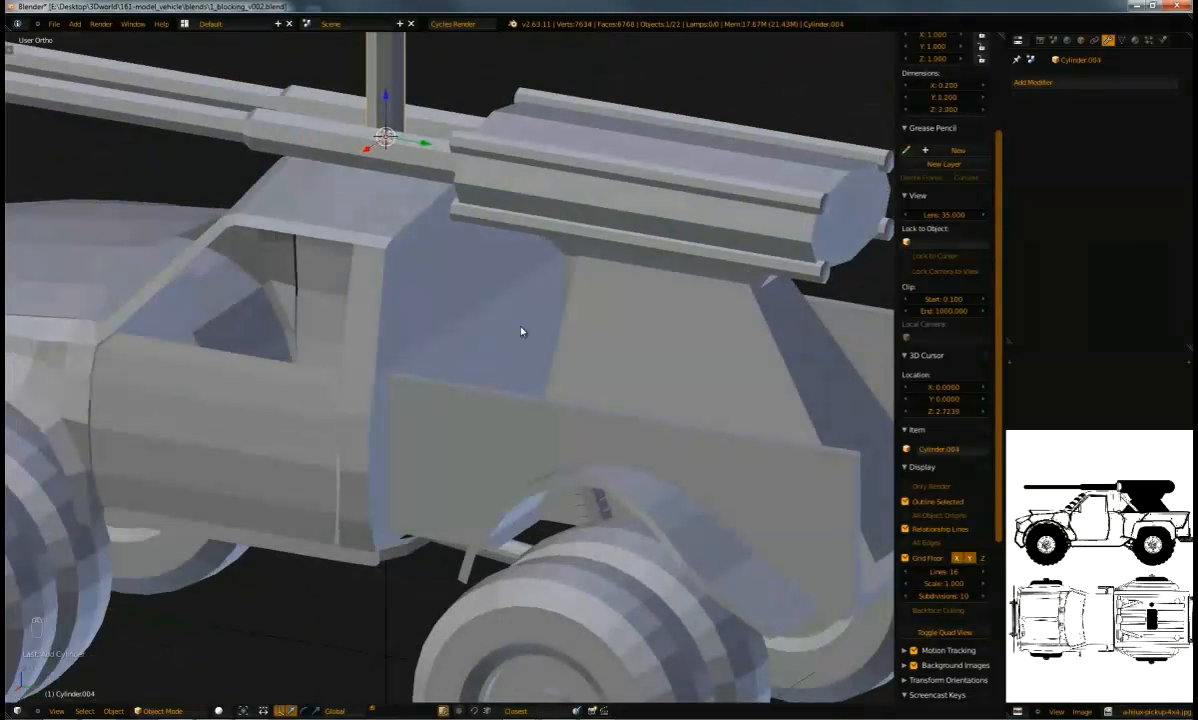
{"action": "key", "text": "r"}
{"action": "key", "text": "x"}
{"action": "key", "text": "9"}
{"action": "key", "text": "0"}
{"action": "key", "text": "Return"}
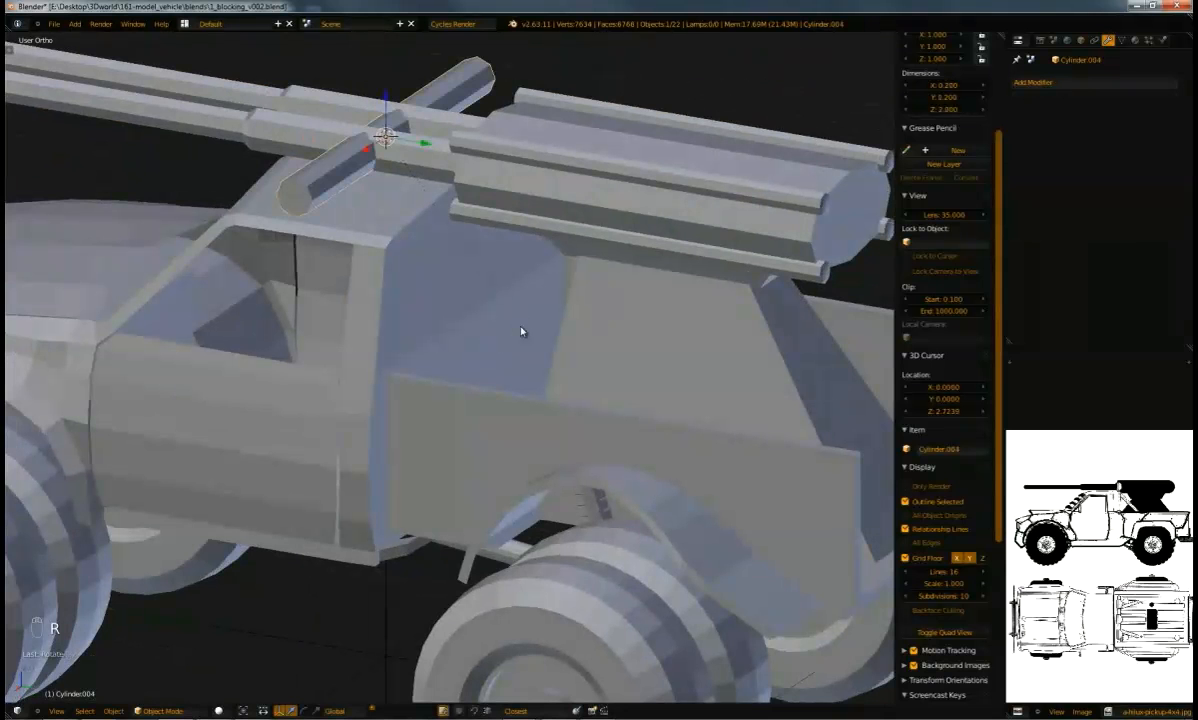
Move the cylinder down into the truck bed behind the cab and thicken it without lengthening it
{"action": "key", "text": "g"}
{"action": "left_click", "coordinate": [384, 366]}
{"action": "key", "text": "g"}
{"action": "left_click", "coordinate": [628, 433]}
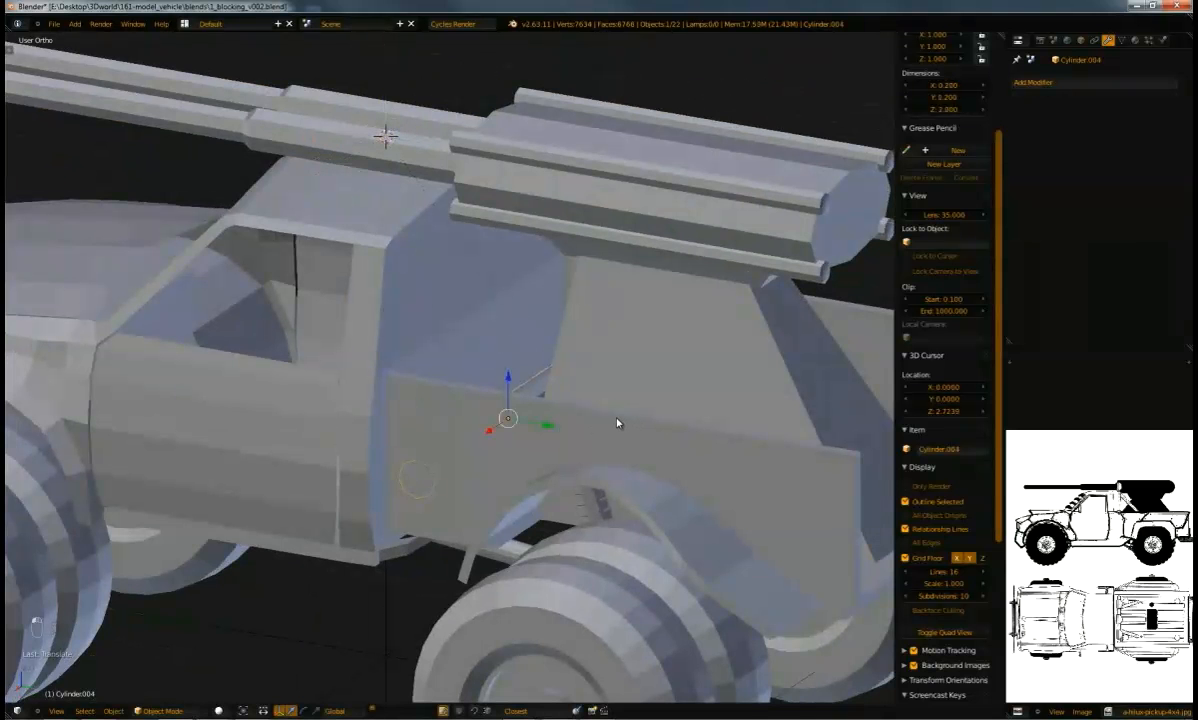
{"action": "key", "text": "s"}
{"action": "key", "text": "shift+x"}
{"action": "left_click", "coordinate": [834, 513]}
Adjust the cylinder's size and nudge it into the gap between the cab's back wall and the pedestal
{"action": "middle_click_drag", "start_coordinate": [680, 418], "coordinate": [711, 440]}
{"action": "key", "text": "s"}
{"action": "left_click", "coordinate": [600, 406]}
{"action": "middle_click_drag", "start_coordinate": [600, 407], "coordinate": [596, 369]}
{"action": "left_click_drag", "start_coordinate": [518, 333], "coordinate": [524, 332]}
{"action": "middle_click_drag", "start_coordinate": [524, 332], "coordinate": [466, 335]}
{"action": "key", "text": "s"}
{"action": "left_click", "coordinate": [530, 350]}
{"action": "left_click_drag", "start_coordinate": [447, 281], "coordinate": [438, 288]}
Scale the cylinder to about 0.69 in diameter, shift it slightly rearward, lower it, and fine-tune its size
{"action": "middle_click_drag", "start_coordinate": [438, 288], "coordinate": [610, 334]}
{"action": "key", "text": "s"}
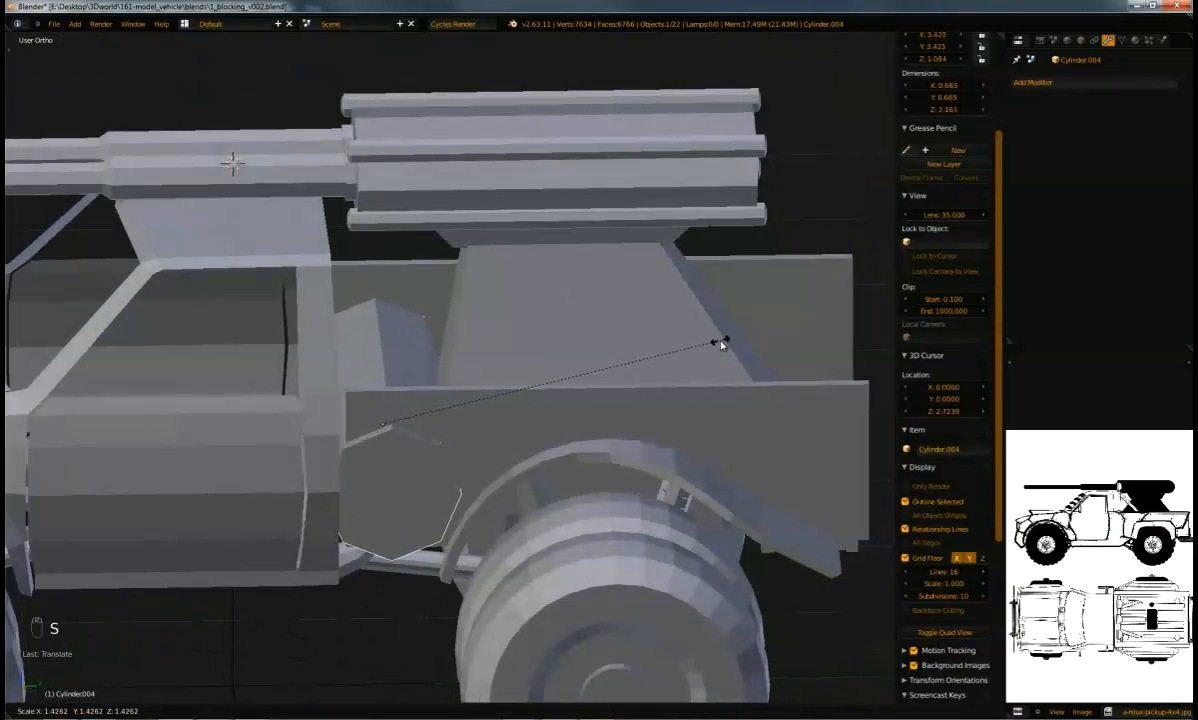
{"action": "left_click", "coordinate": [717, 342]}
{"action": "left_click_drag", "start_coordinate": [428, 424], "coordinate": [440, 423]}
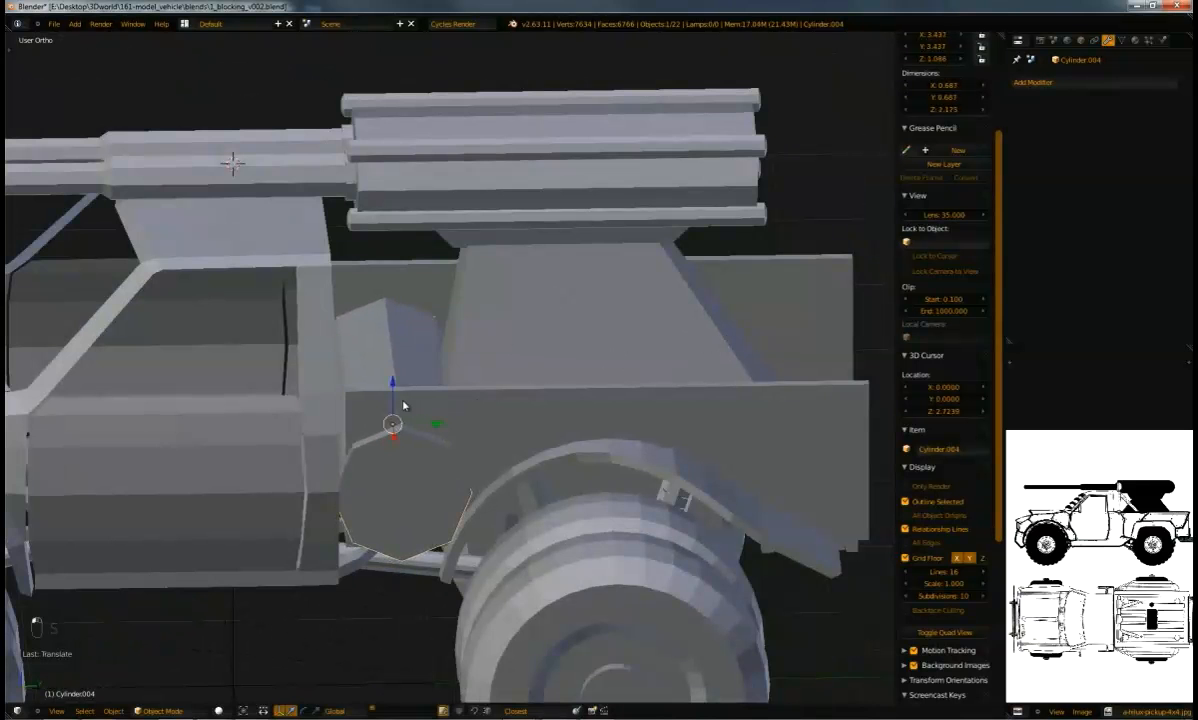
{"action": "left_click_drag", "start_coordinate": [393, 388], "coordinate": [393, 410]}
{"action": "middle_click_drag", "start_coordinate": [393, 410], "coordinate": [676, 482]}
{"action": "key", "text": "s"}
{"action": "left_click", "coordinate": [740, 438]}
{"action": "key", "text": "s"}
{"action": "left_click", "coordinate": [702, 497]}
Edit the gun mesh and move the pedestal's bottom front vertices rearward along Y to clear the cylinder
{"action": "right_click", "coordinate": [650, 379]}
{"action": "key", "text": "Tab"}
{"action": "middle_click_drag", "start_coordinate": [618, 364], "coordinate": [497, 414]}
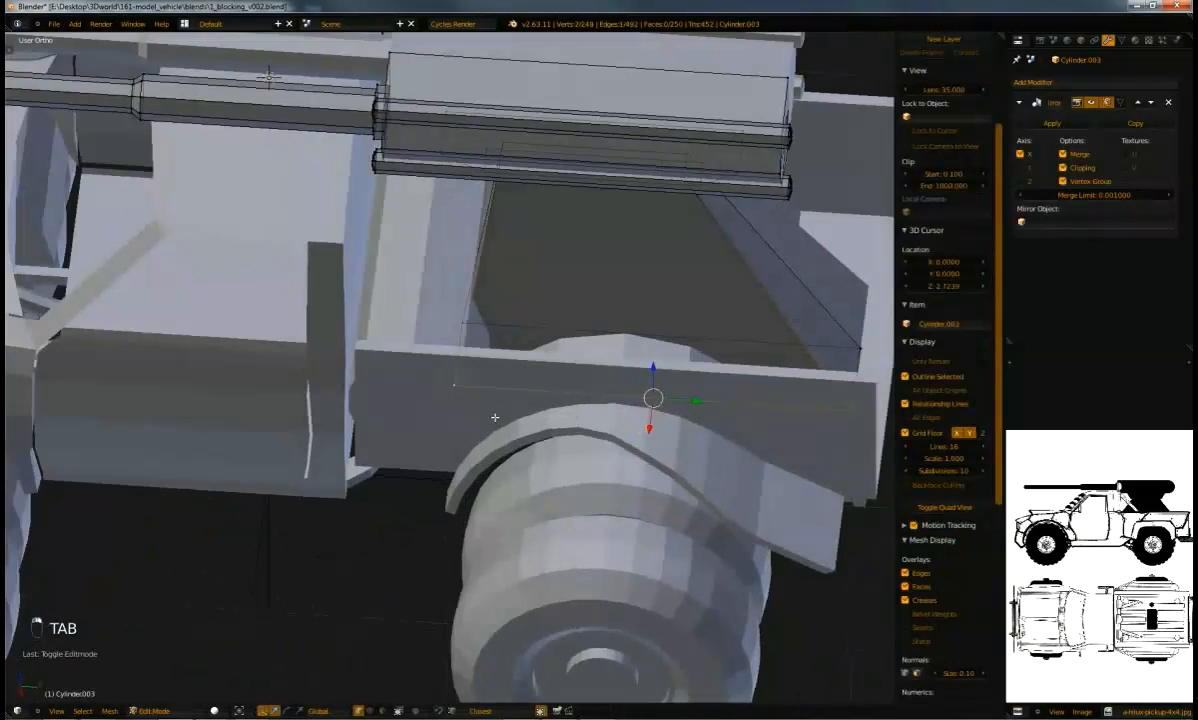
{"action": "right_click_drag", "start_coordinate": [459, 388], "coordinate": [453, 334]}
{"action": "right_click", "coordinate": [453, 334]}
{"action": "right_click", "coordinate": [461, 326], "text": "shift"}
{"action": "left_click_drag", "start_coordinate": [485, 357], "coordinate": [530, 365]}
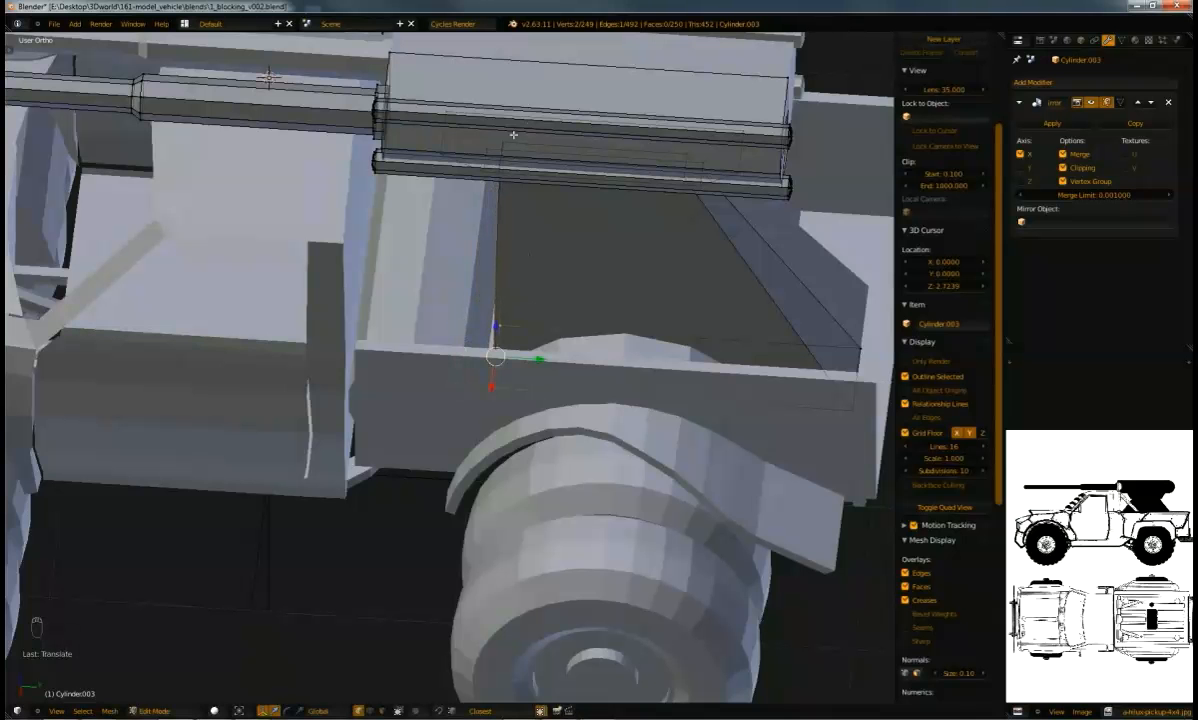
{"action": "middle_click_drag", "start_coordinate": [513, 134], "coordinate": [499, 132]}
{"action": "key", "text": "g"}
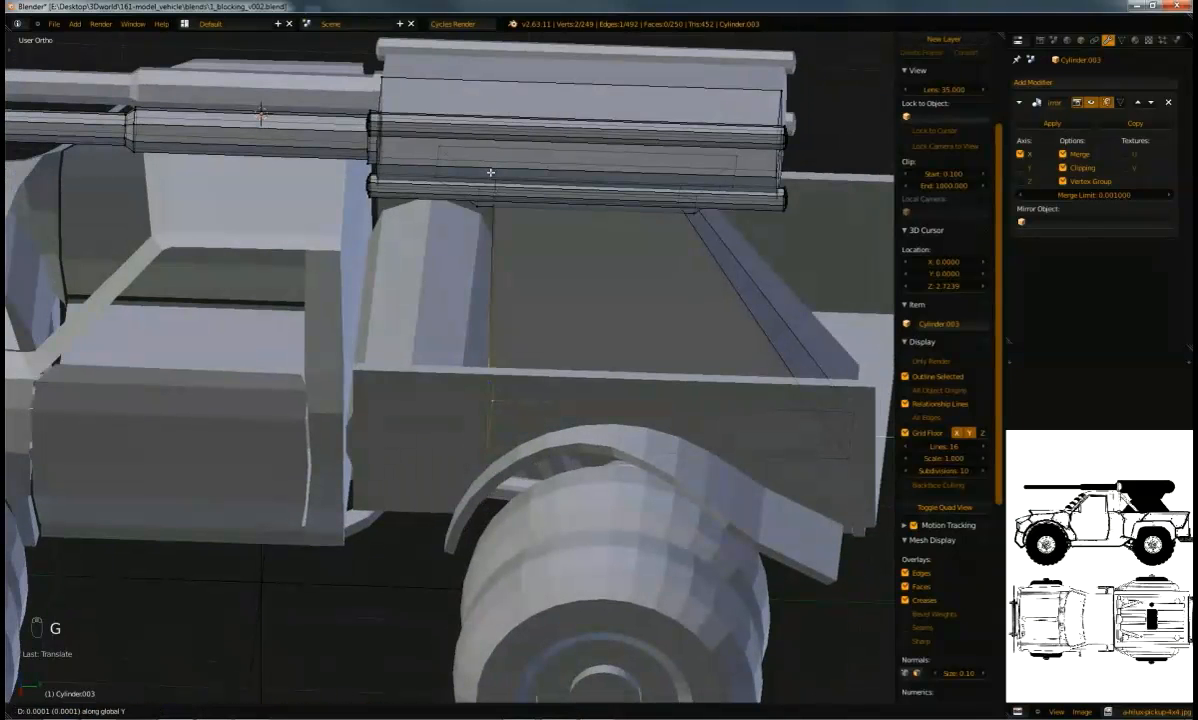
{"action": "left_click", "coordinate": [496, 176]}
{"action": "key", "text": "Tab"}
Cut a horizontal edge loop around the lower part of the gun pedestal
{"action": "scroll", "coordinate": [520, 200], "scroll_direction": "down", "scroll_amount": 3}
{"action": "middle_click_drag", "start_coordinate": [496, 176], "coordinate": [521, 249]}
{"action": "scroll", "coordinate": [596, 230], "scroll_direction": "down", "scroll_amount": 2}
{"action": "key", "text": "Tab"}
{"action": "middle_click_drag", "start_coordinate": [568, 401], "coordinate": [636, 467]}
{"action": "key", "text": "ctrl+r"}
{"action": "left_click", "coordinate": [705, 464]}
{"action": "left_click", "coordinate": [709, 471]}
Select the new loop's rear edge and move it along one axis to reshape the pedestal's back slope
{"action": "right_click", "coordinate": [617, 455]}
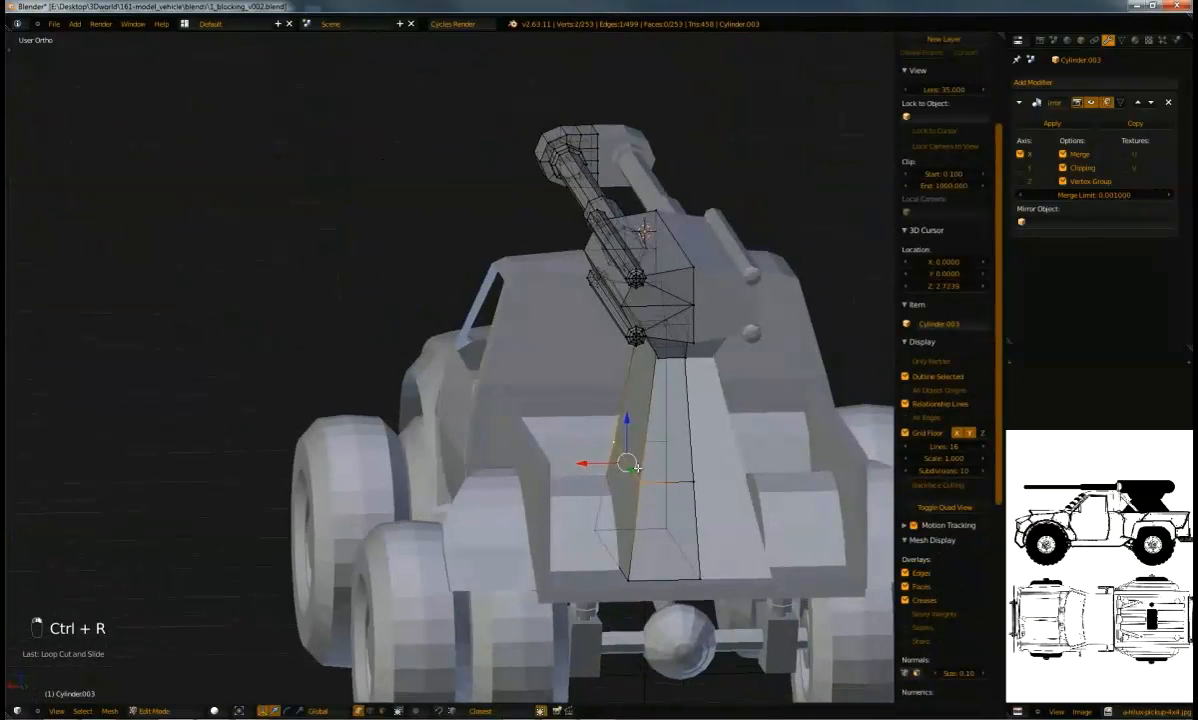
{"action": "key", "text": "g"}
{"action": "middle_click", "coordinate": [624, 548]}
{"action": "left_click", "coordinate": [609, 550]}
{"action": "middle_click_drag", "start_coordinate": [635, 600], "coordinate": [671, 469]}
{"action": "key", "text": "Tab"}
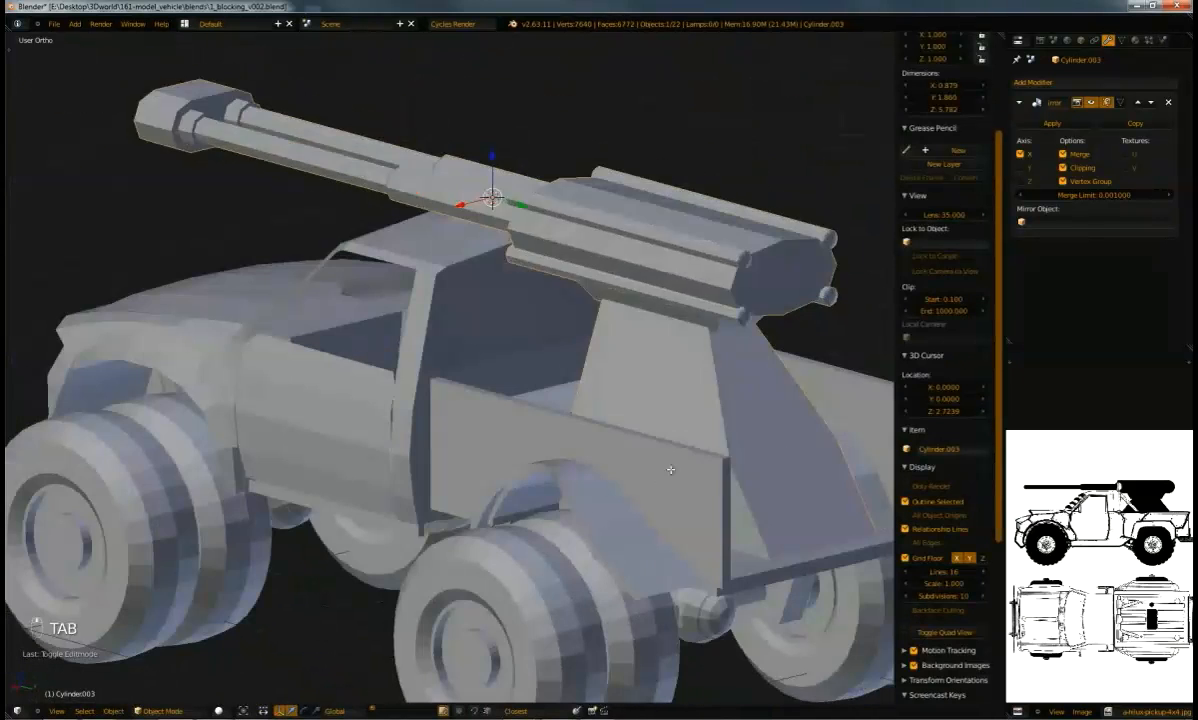
Shift the pedestal loop's rear edge slightly farther back along Y to steepen the lower back face
{"action": "key", "text": "Tab"}
{"action": "mouse_move", "coordinate": [757, 441]}
{"action": "middle_mouse_down"}
{"action": "mouse_move", "coordinate": [796, 451]}
{"action": "mouse_move", "coordinate": [829, 422]}
{"action": "mouse_move", "coordinate": [797, 401]}
{"action": "mouse_move", "coordinate": [748, 422]}
{"action": "middle_mouse_up"}
{"action": "key", "text": "Tab"}
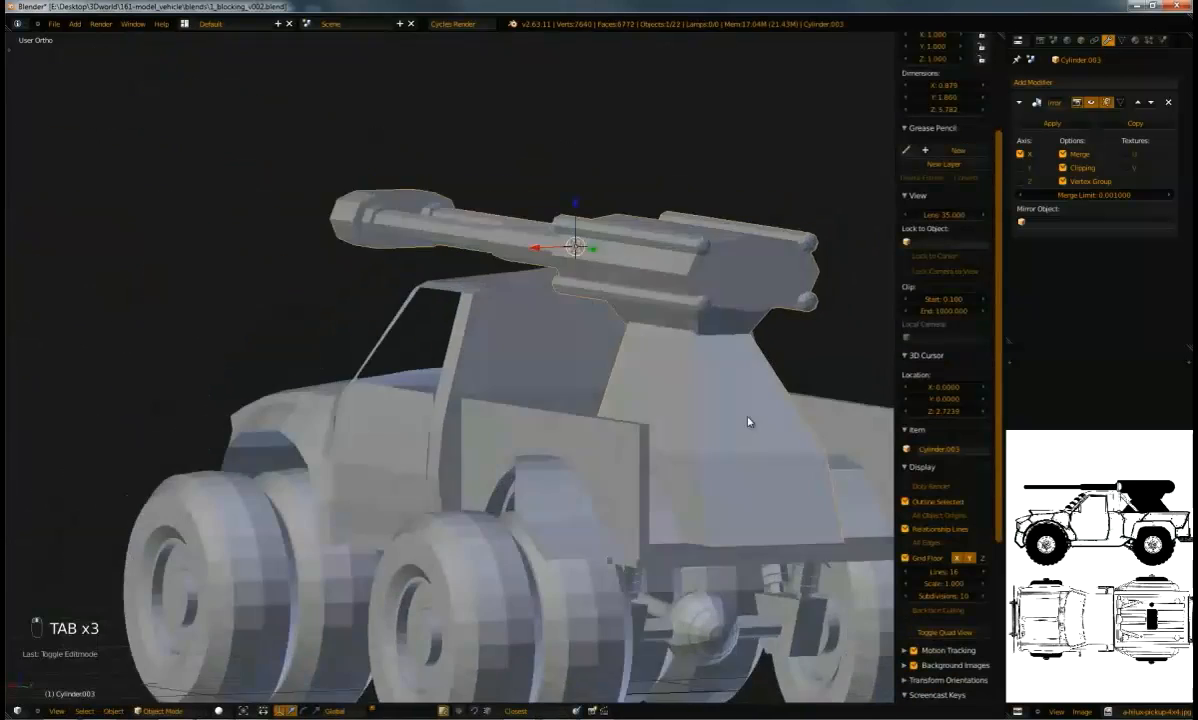
{"action": "key", "text": "Tab"}
{"action": "scroll", "coordinate": [722, 460], "scroll_direction": "up", "scroll_amount": 3}
{"action": "key", "text": "g"}
{"action": "key", "text": "x"}
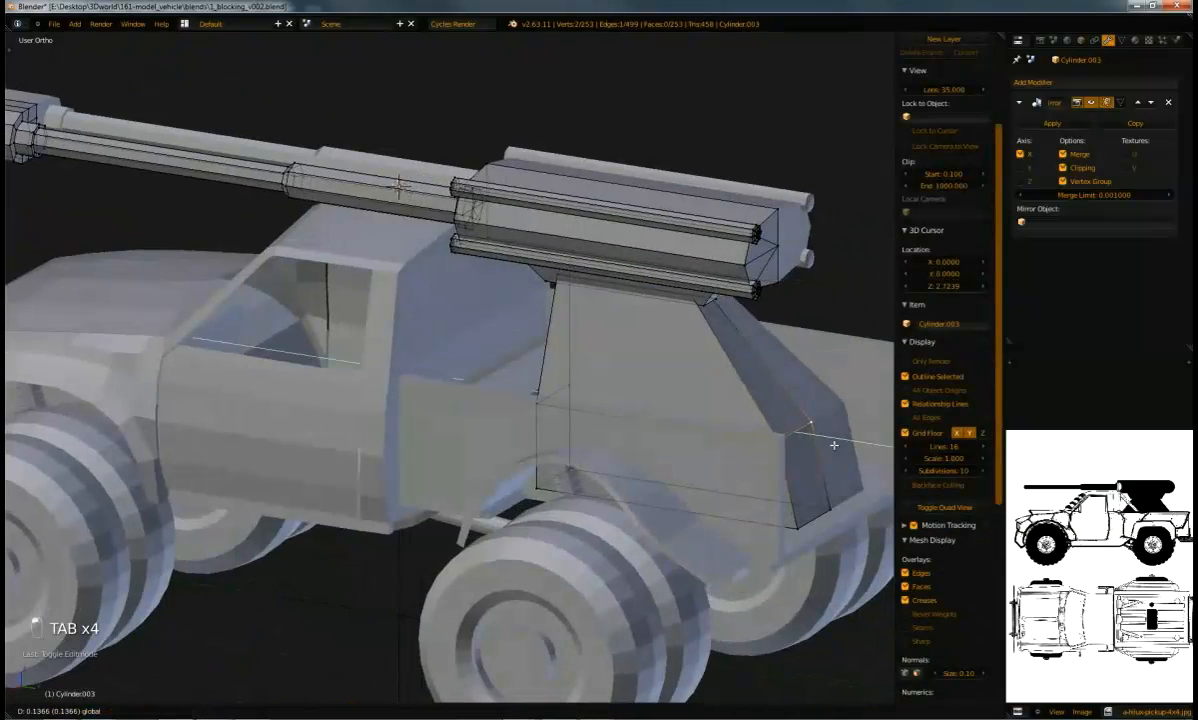
{"action": "left_click", "coordinate": [830, 440]}
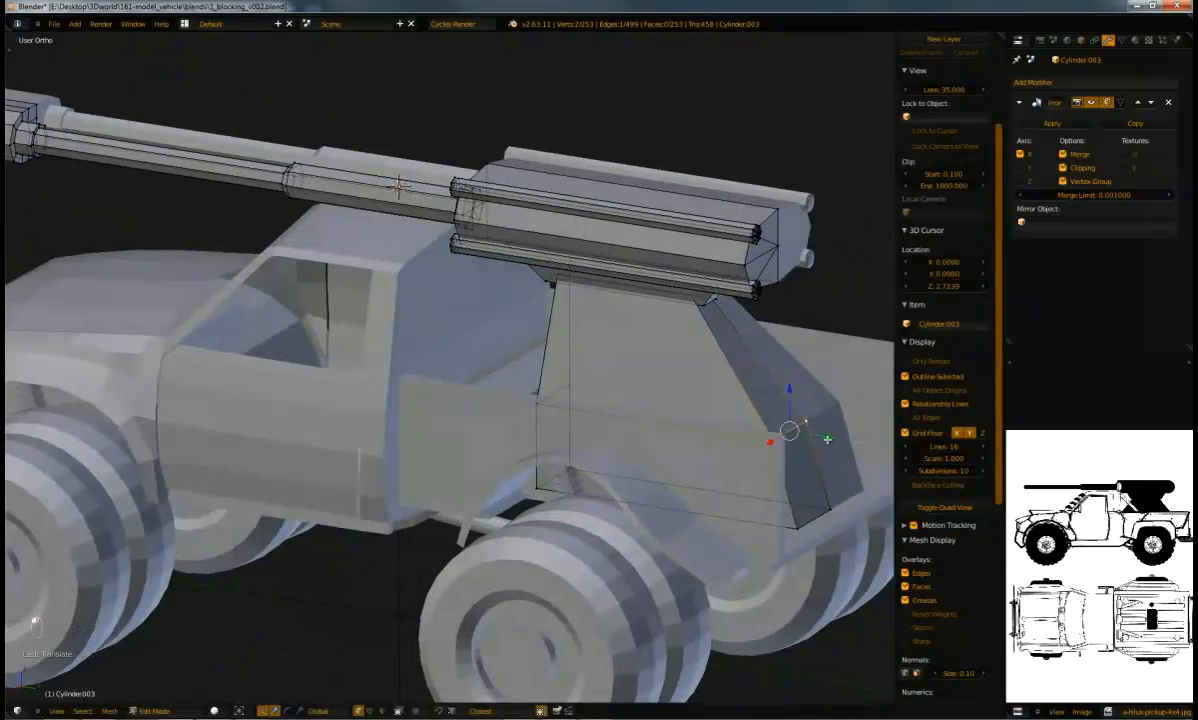
{"action": "key", "text": "Tab"}
{"action": "scroll", "coordinate": [828, 439], "scroll_direction": "down", "scroll_amount": 3}
{"action": "middle_click_drag", "start_coordinate": [828, 439], "coordinate": [609, 322]}
{"action": "scroll", "coordinate": [791, 407], "scroll_direction": "up", "scroll_amount": 2}
{"action": "key", "text": "Tab"}
{"action": "key", "text": "Tab"}
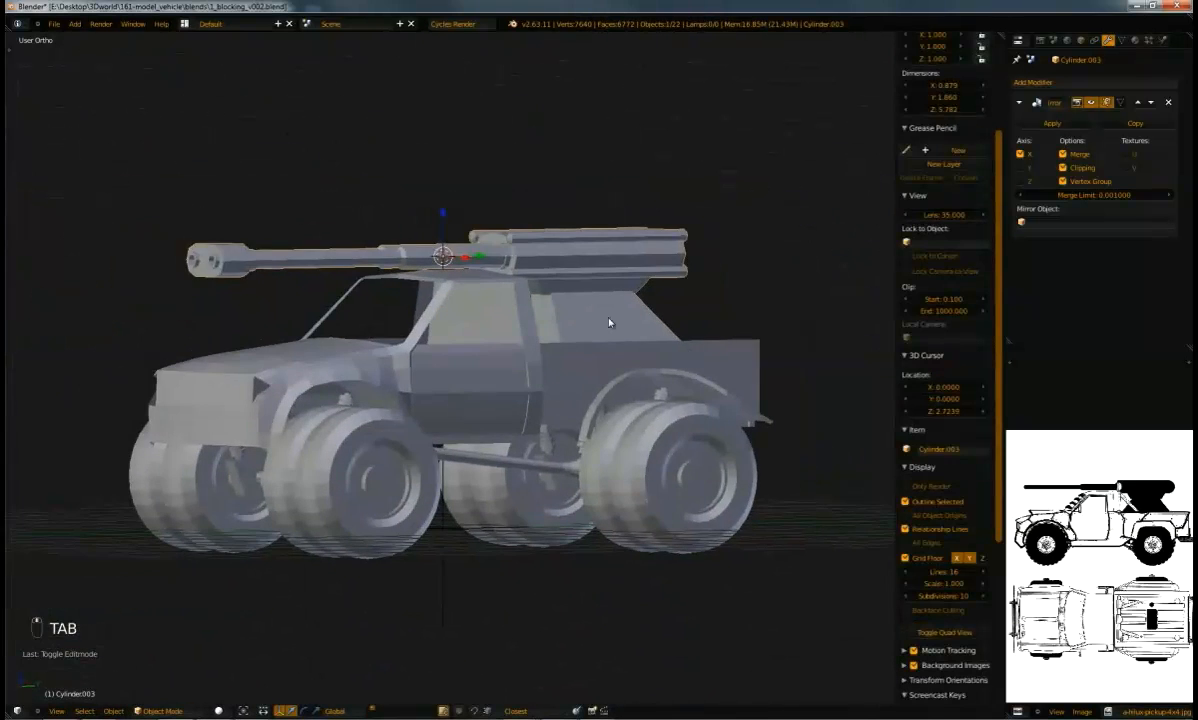
Save the scene as a new version named 1_blocking_v003.blend
{"action": "left_click", "coordinate": [54, 25]}
{"action": "left_click", "coordinate": [70, 108]}
{"action": "left_click", "coordinate": [217, 70]}
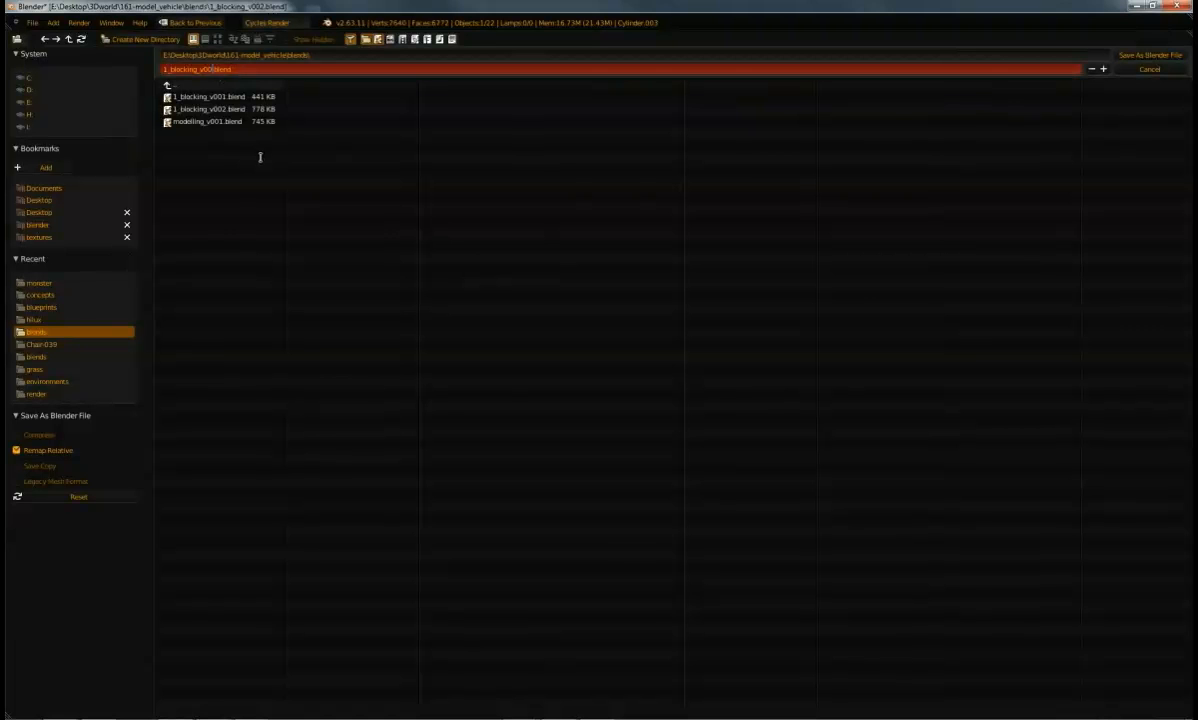
{"action": "type", "text": "3"}
{"action": "key", "text": "Return"}
{"action": "key", "text": "KP_Enter"}
Examine the blocked-out truck and its mounted gun from the rear, front and sides
{"action": "middle_click_drag", "start_coordinate": [470, 356], "coordinate": [610, 423]}
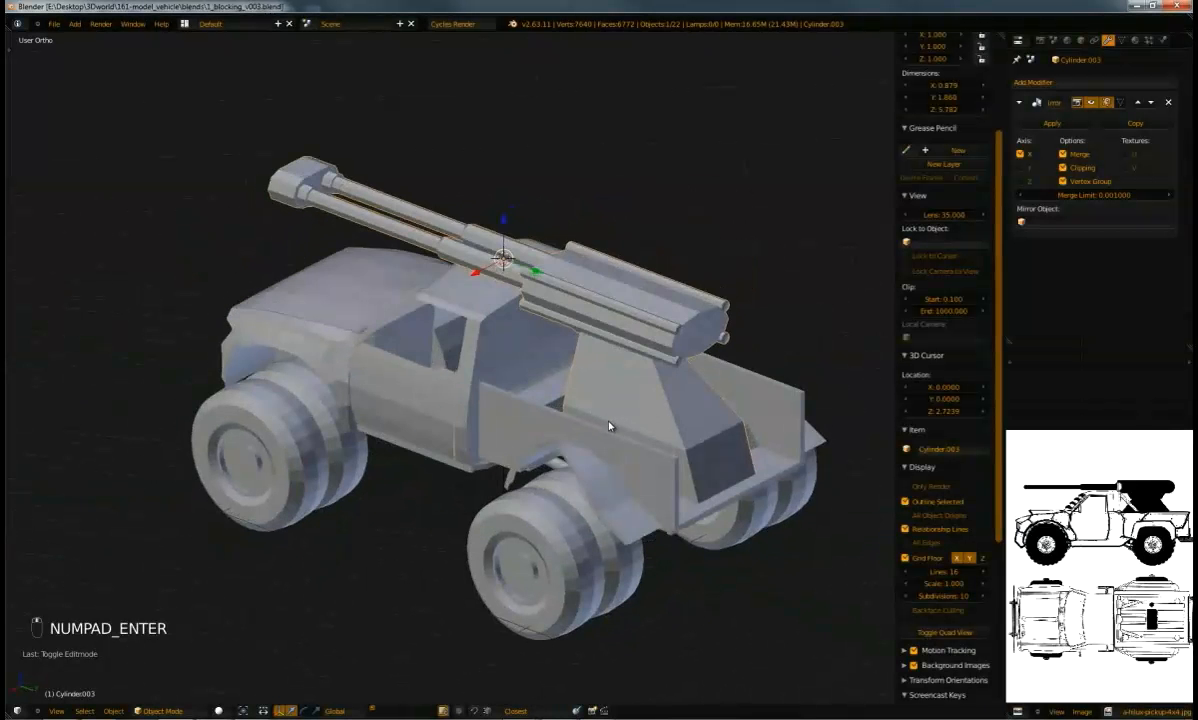
{"action": "middle_click_drag", "start_coordinate": [553, 337], "coordinate": [513, 408]}
{"action": "middle_click_drag", "start_coordinate": [508, 455], "coordinate": [508, 420]}
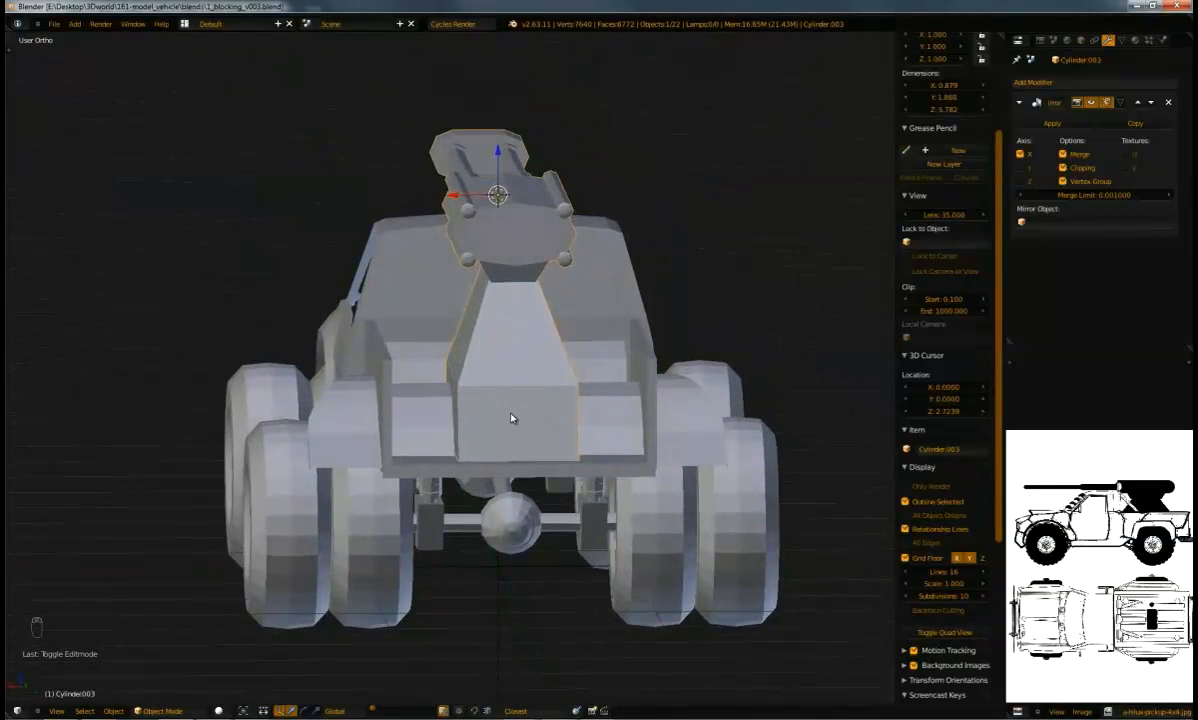
{"action": "middle_click_drag", "start_coordinate": [515, 421], "coordinate": [594, 441]}
{"action": "scroll", "coordinate": [594, 441], "scroll_direction": "up", "scroll_amount": 3}
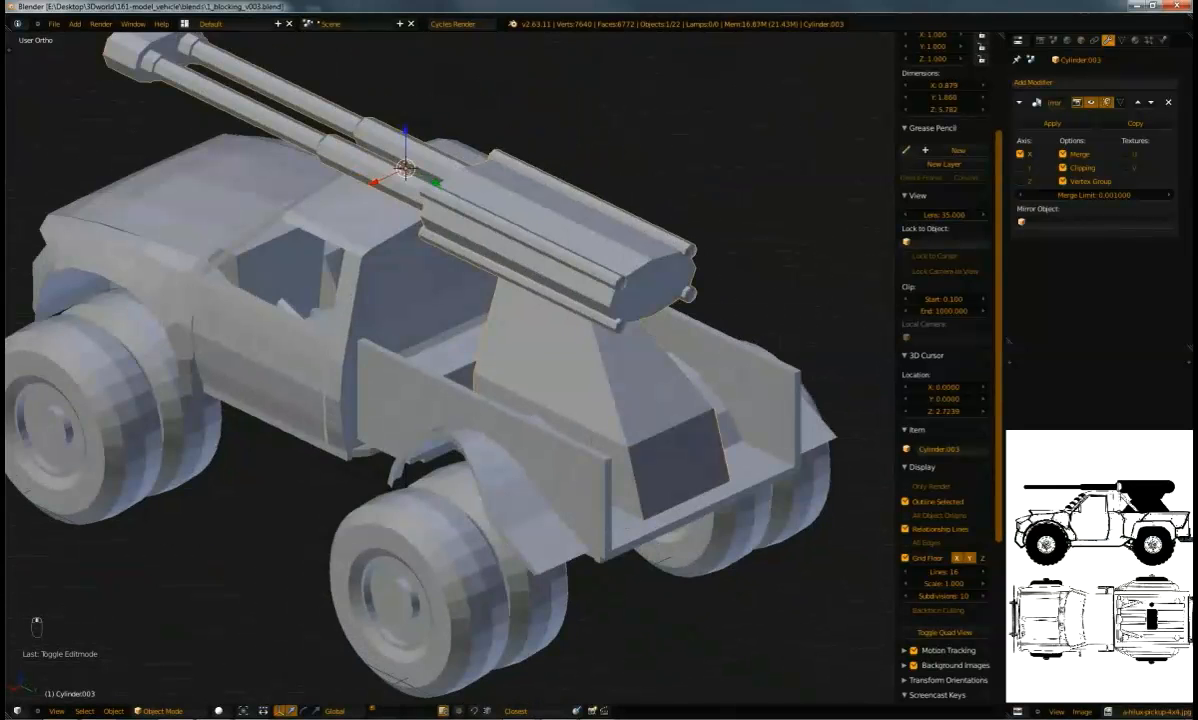
{"action": "middle_click_drag", "start_coordinate": [463, 99], "coordinate": [530, 190]}
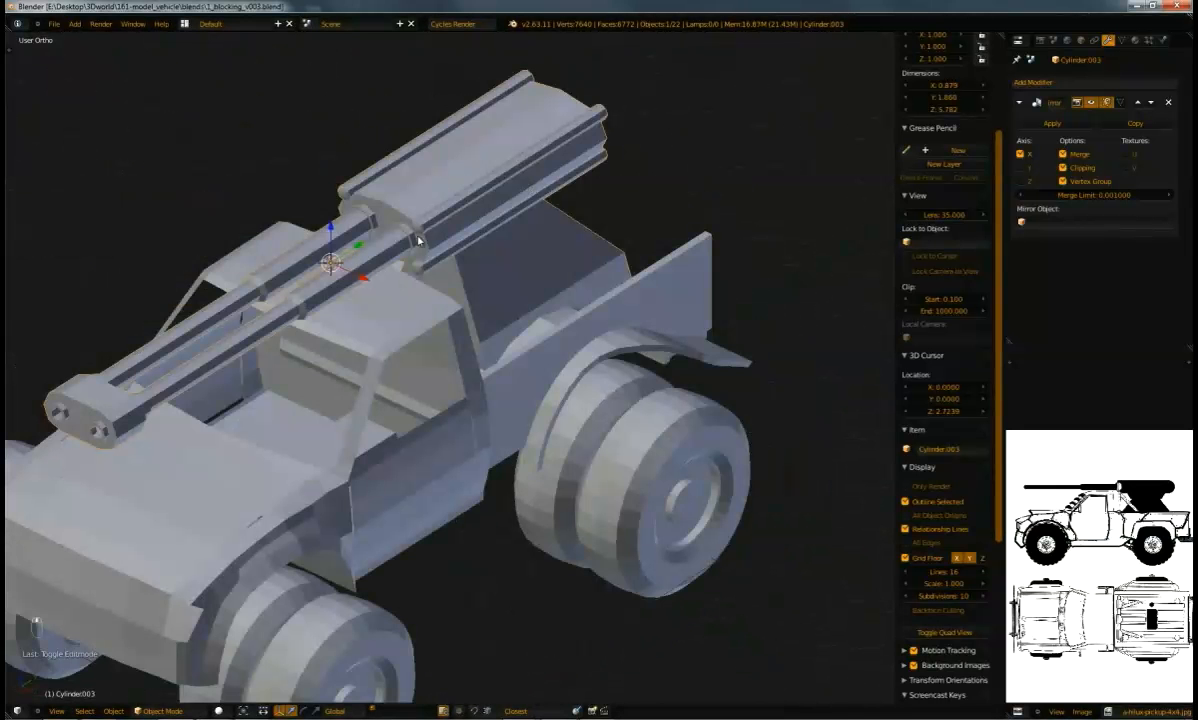
{"action": "middle_click_drag", "start_coordinate": [446, 206], "coordinate": [539, 198]}
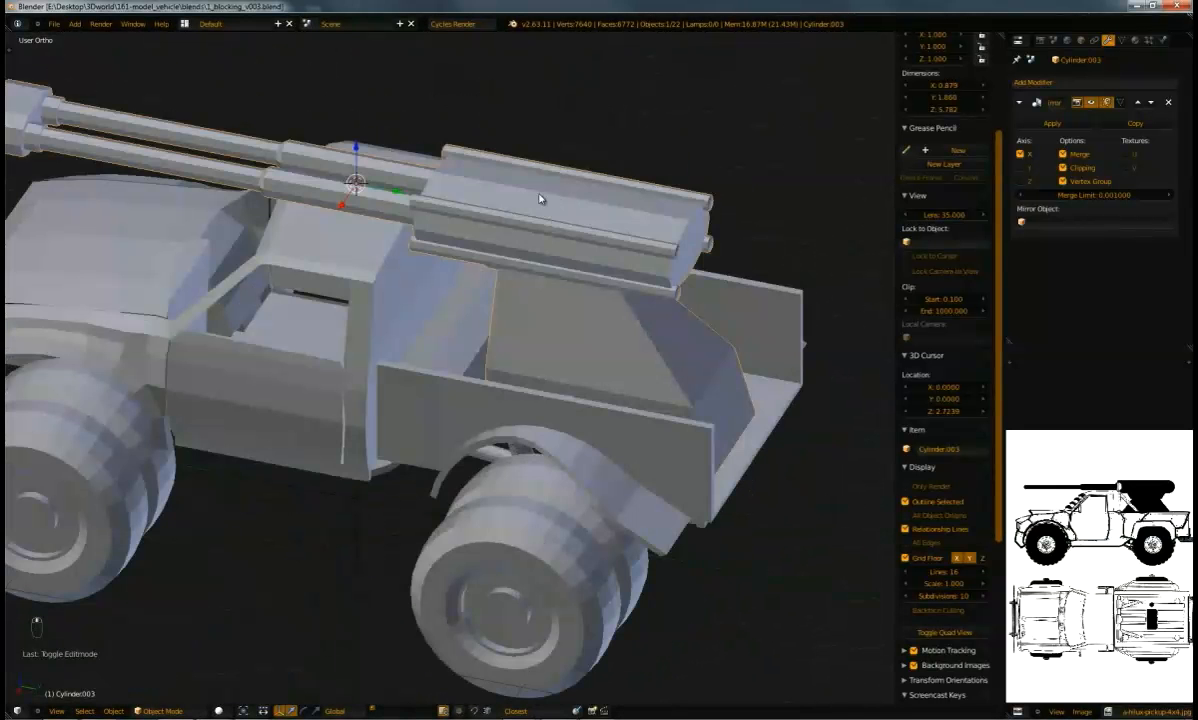
{"action": "middle_click_drag", "start_coordinate": [515, 383], "coordinate": [510, 426]}
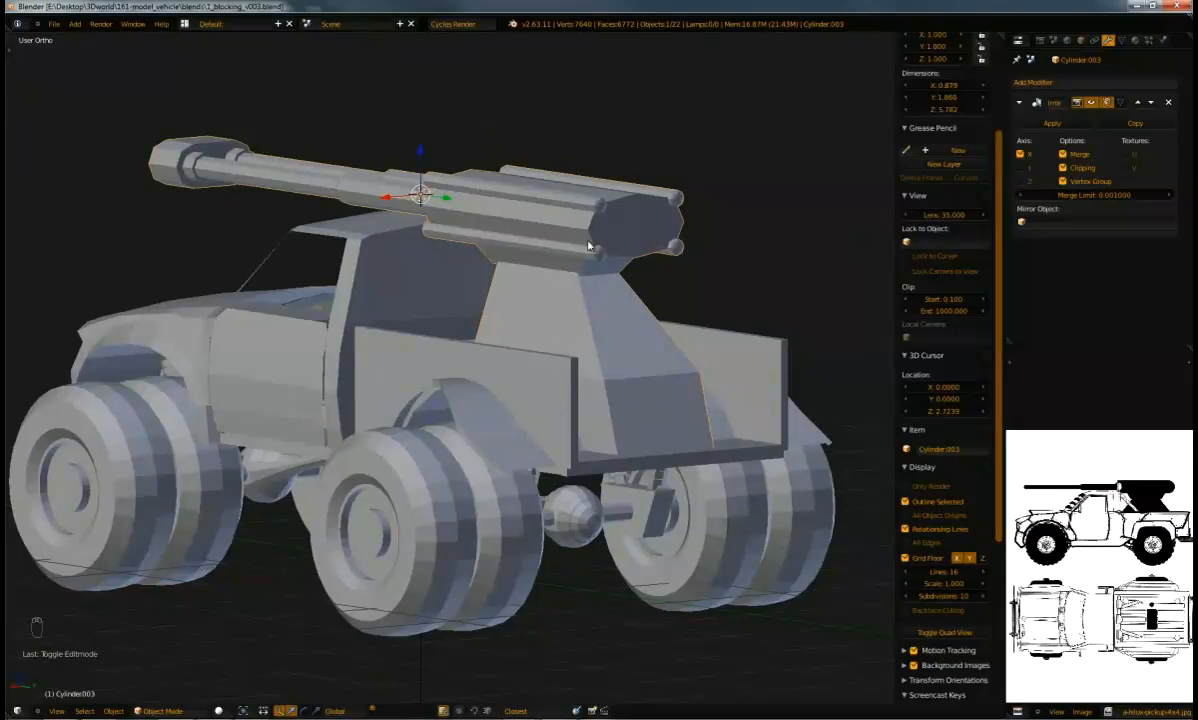
{"action": "middle_click_drag", "start_coordinate": [543, 417], "coordinate": [520, 375]}
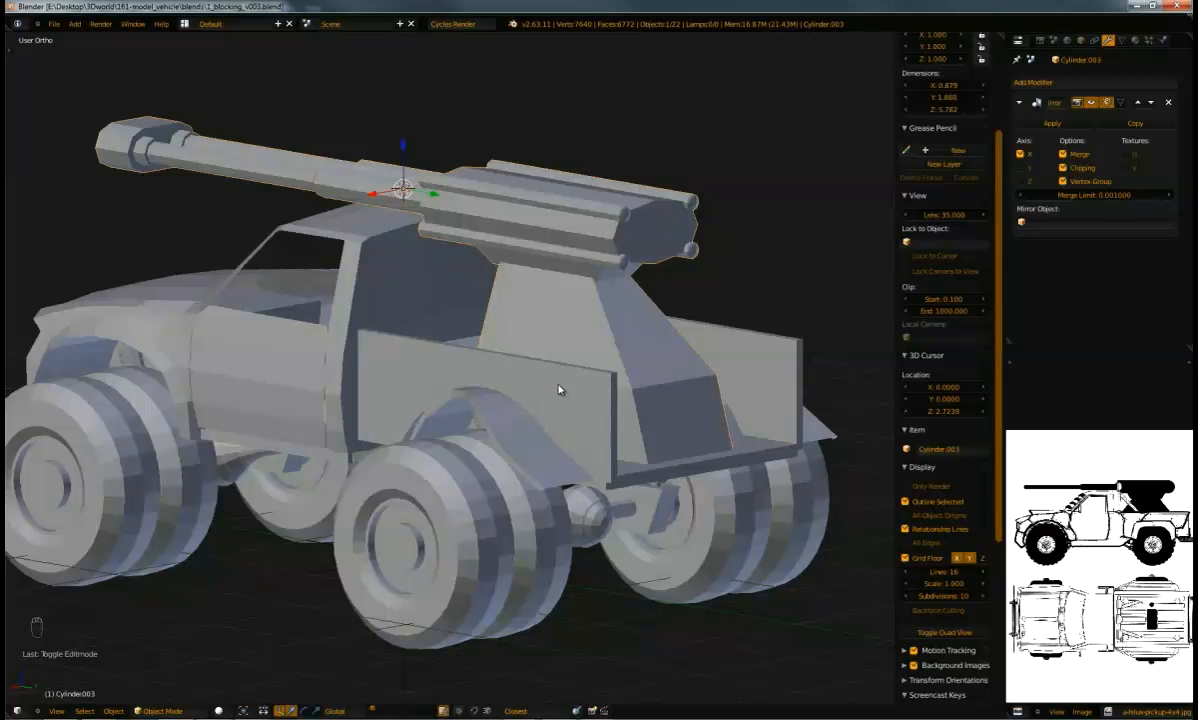
{"action": "middle_click_drag", "start_coordinate": [559, 390], "coordinate": [517, 299]}
{"action": "mouse_move", "coordinate": [581, 369]}
{"action": "middle_mouse_down"}
{"action": "mouse_move", "coordinate": [612, 345]}
{"action": "mouse_move", "coordinate": [722, 321]}
{"action": "mouse_move", "coordinate": [719, 334]}
{"action": "mouse_move", "coordinate": [604, 330]}
{"action": "mouse_move", "coordinate": [644, 337]}
{"action": "mouse_move", "coordinate": [716, 321]}
{"action": "mouse_move", "coordinate": [655, 332]}
{"action": "middle_mouse_up"}
Switch to the right orthographic view and save over 1_blocking_v003.blend
{"action": "key", "text": "KP_3"}
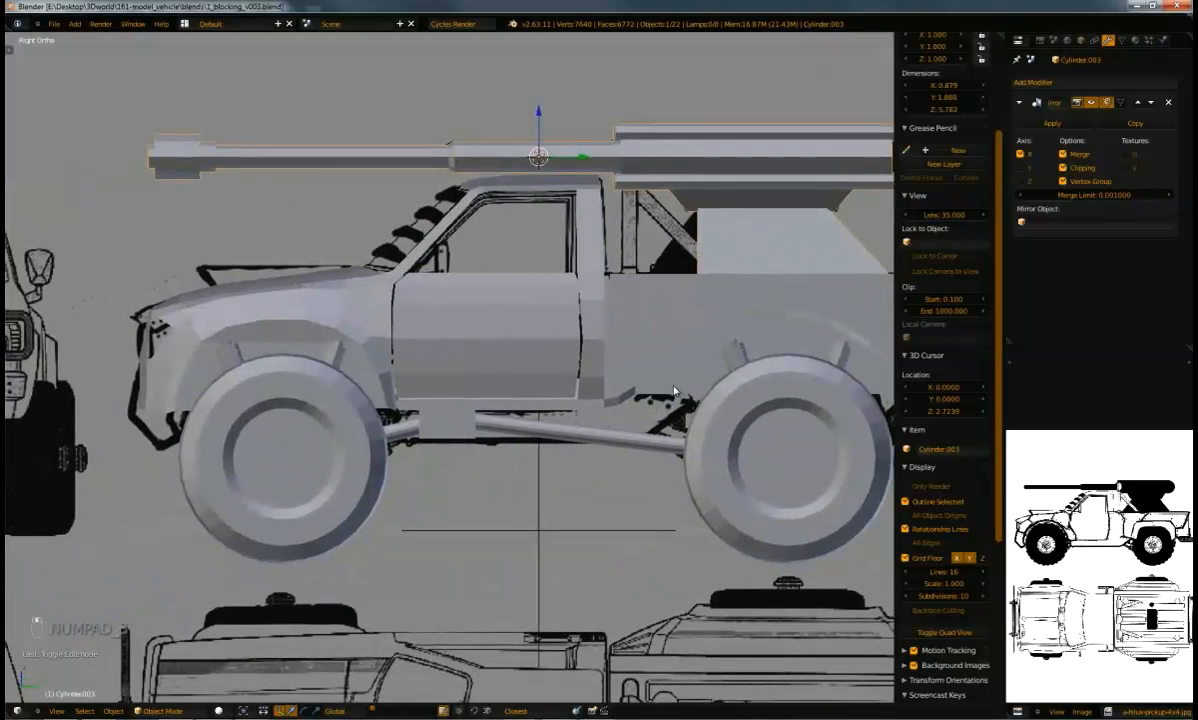
{"action": "key", "text": "ctrl+s"}
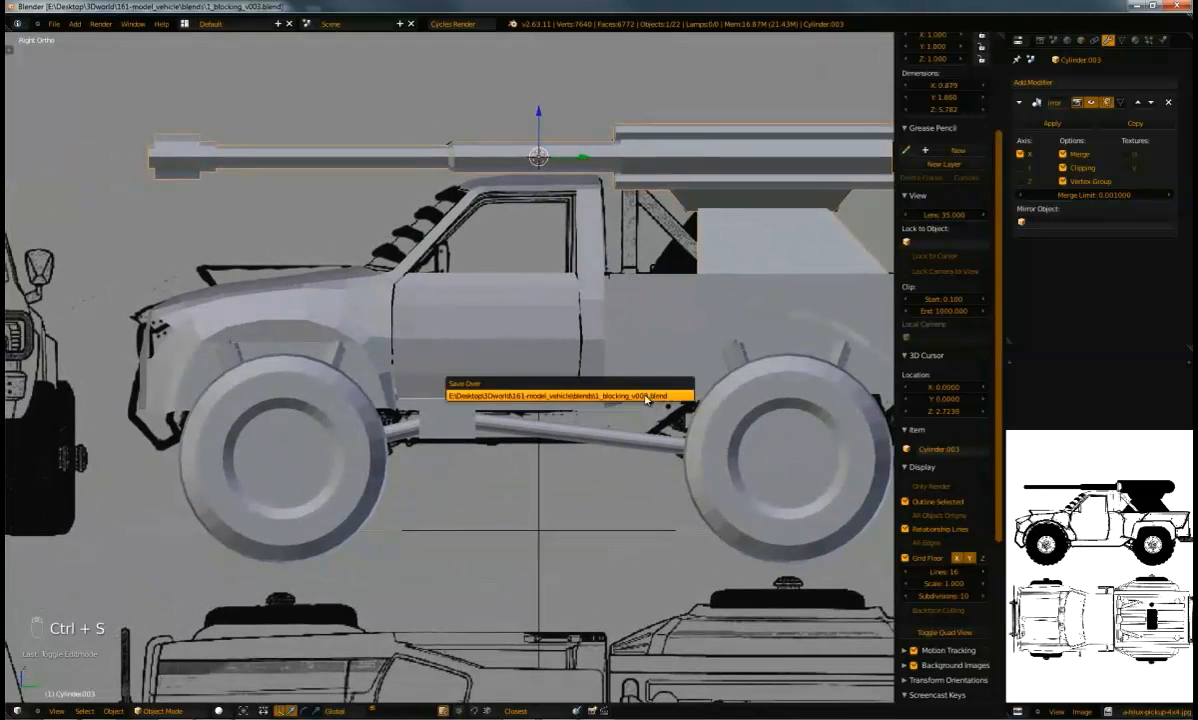
{"action": "middle_click_drag", "start_coordinate": [599, 414], "coordinate": [547, 424], "text": "shift"}
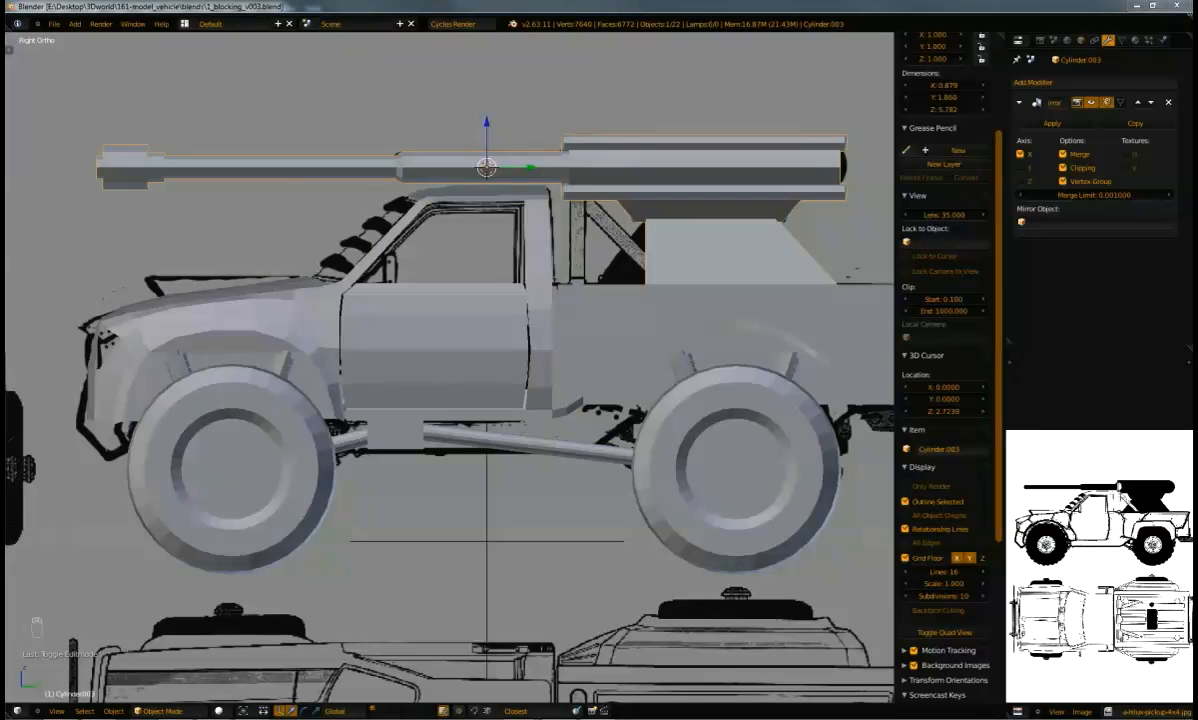
Compare the truck's side profile and underbody with the blueprint in wireframe and solid shading
{"action": "middle_click_drag", "start_coordinate": [565, 386], "coordinate": [594, 409]}
{"action": "key", "text": "z"}
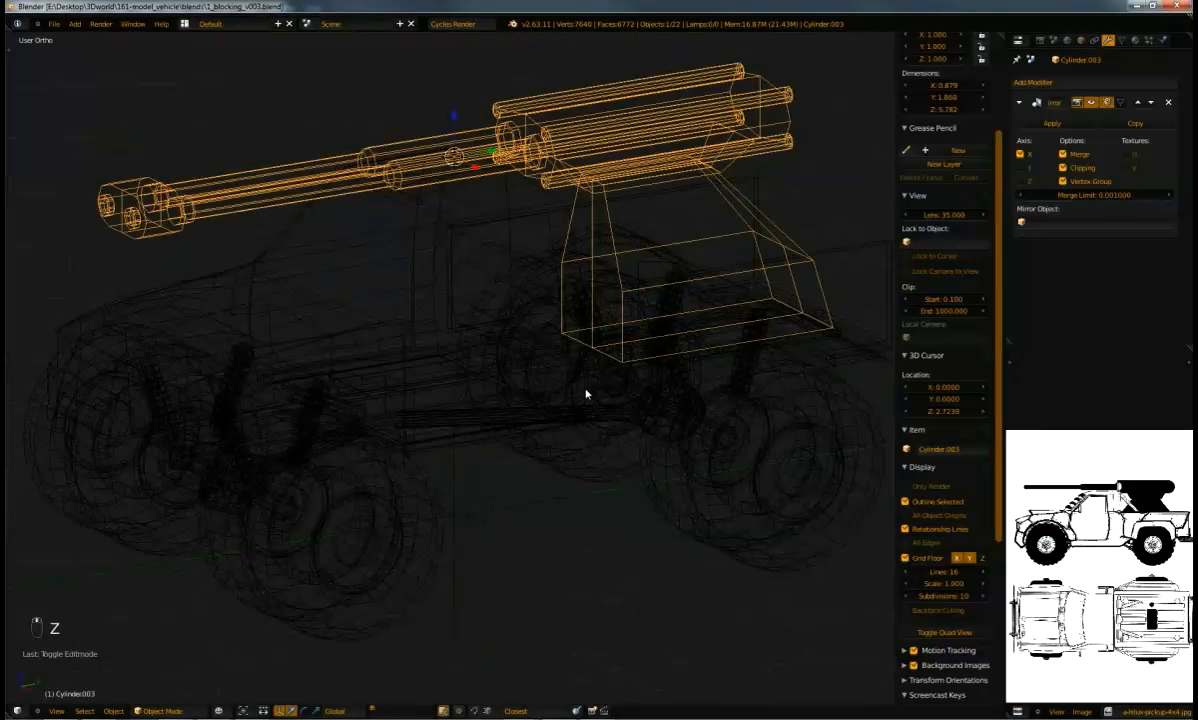
{"action": "key", "text": "KP_3"}
{"action": "middle_click_drag", "start_coordinate": [521, 334], "coordinate": [503, 302], "text": "shift"}
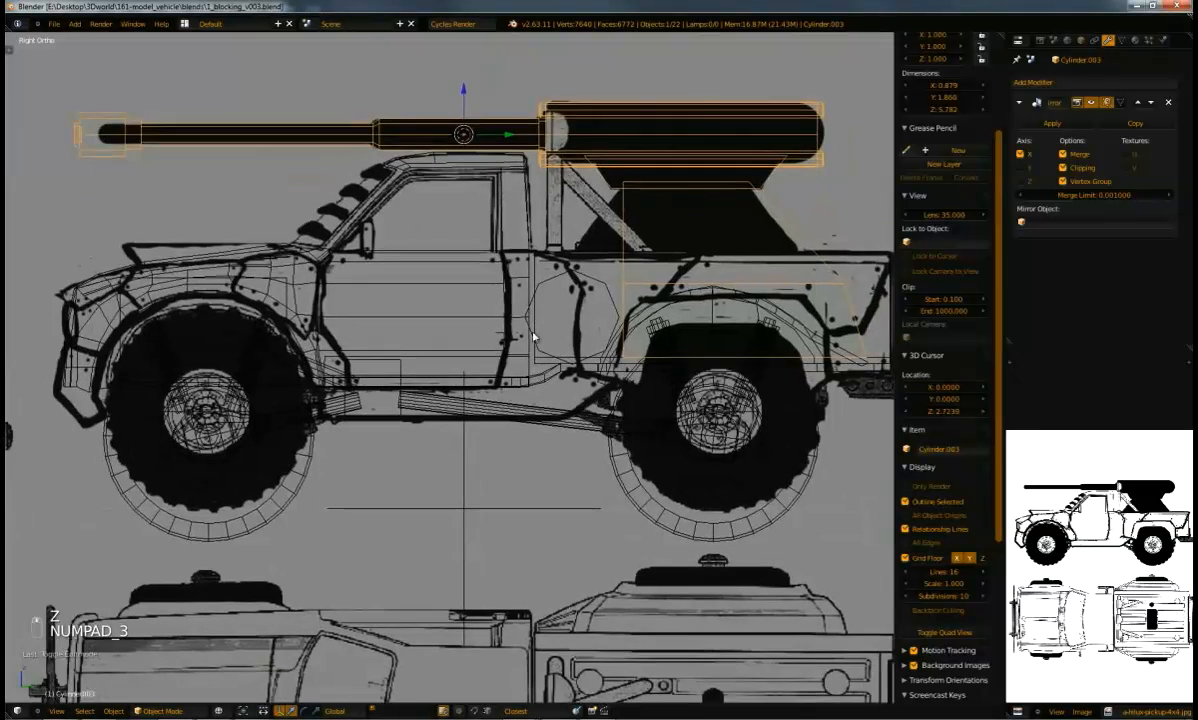
{"action": "scroll", "coordinate": [745, 402], "scroll_direction": "up", "scroll_amount": 6}
{"action": "key", "text": "z"}
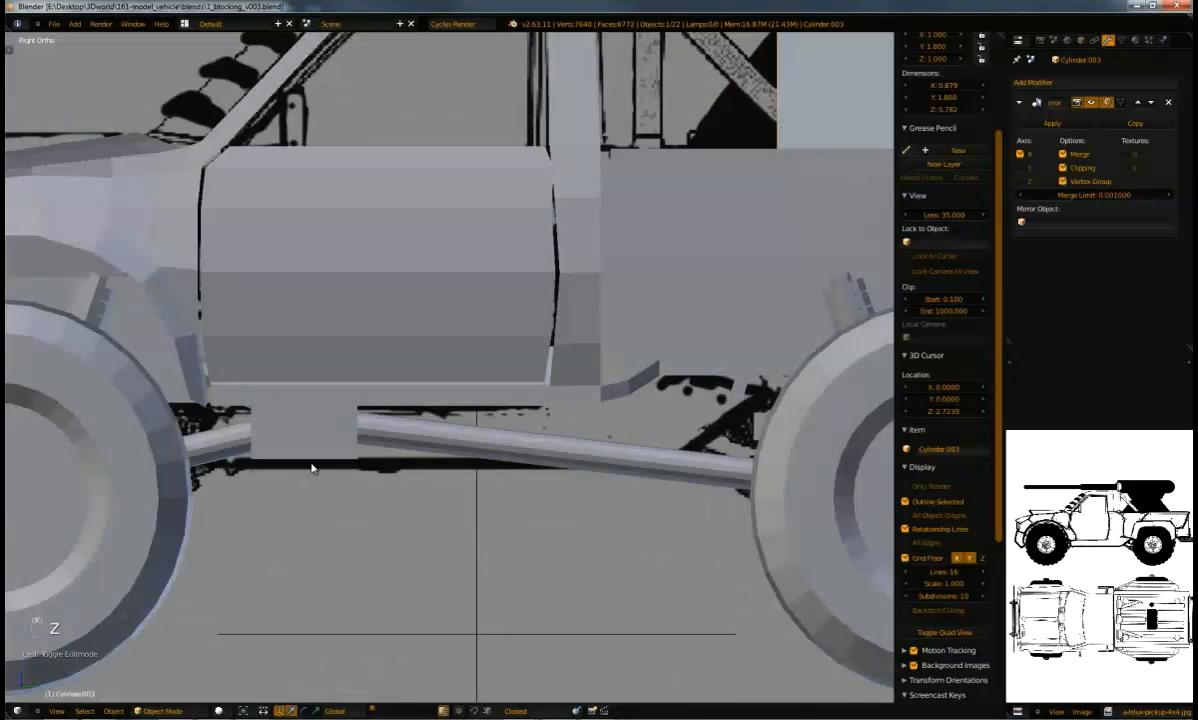
{"action": "key", "text": "z"}
{"action": "key", "text": "z"}
Reset the 3D cursor to the world origin and add a plane there, with wireframe shading on
{"action": "key", "text": "shift+c"}
{"action": "key", "text": "shift+a"}
{"action": "mouse_move", "coordinate": [500, 385]}
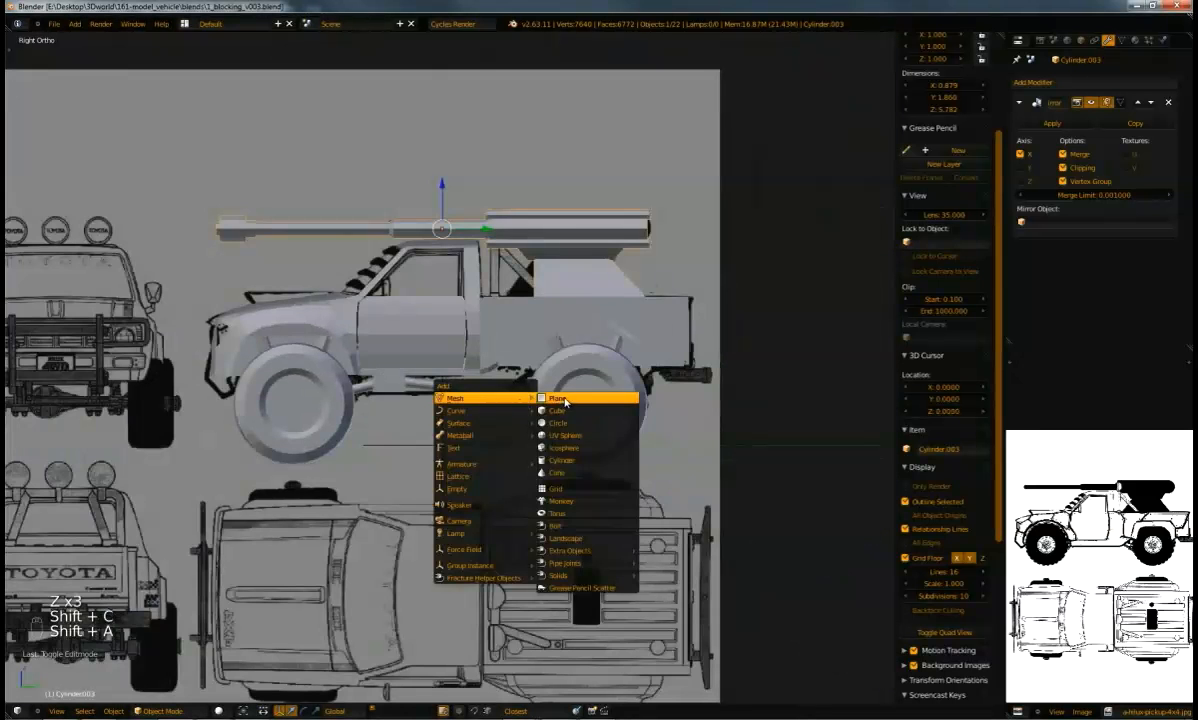
{"action": "left_click", "coordinate": [540, 385]}
{"action": "key", "text": "z"}
{"action": "scroll", "coordinate": [528, 480], "scroll_direction": "up", "scroll_amount": 4}
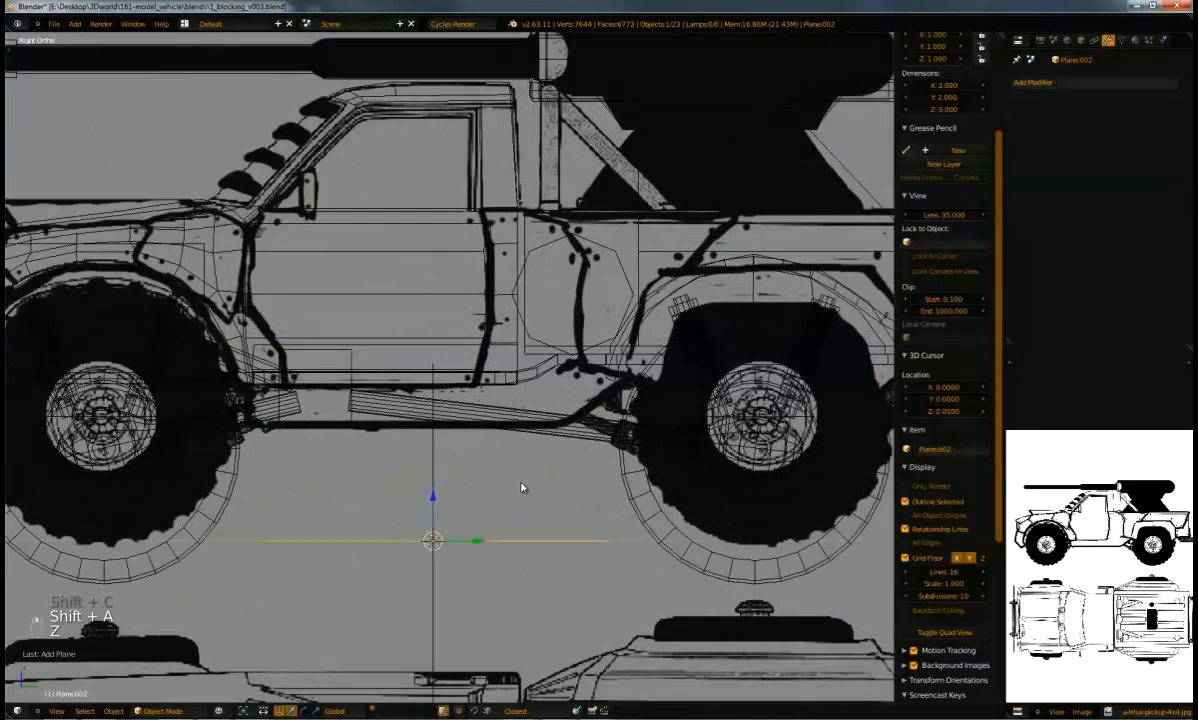
Move the plane up beneath the cab door and rotate it 90° around Y to face the side view
{"action": "key", "text": "g"}
{"action": "left_click", "coordinate": [518, 333]}
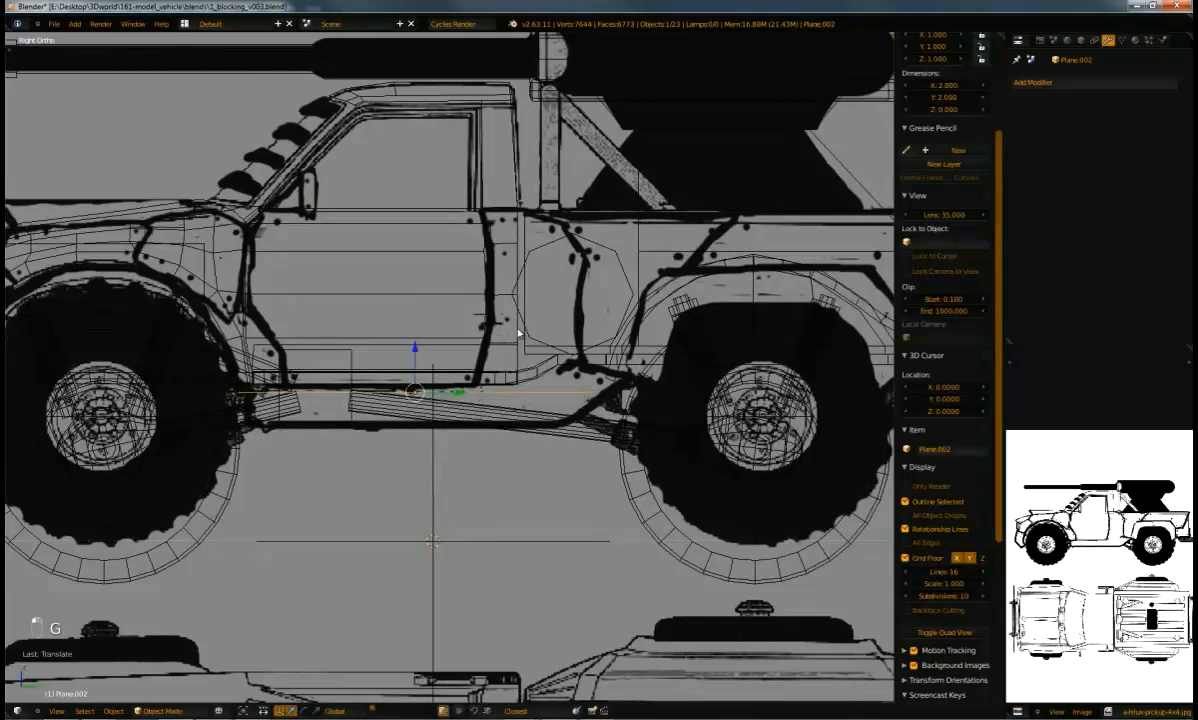
{"action": "type", "text": "ry90"}
{"action": "key", "text": "Return"}
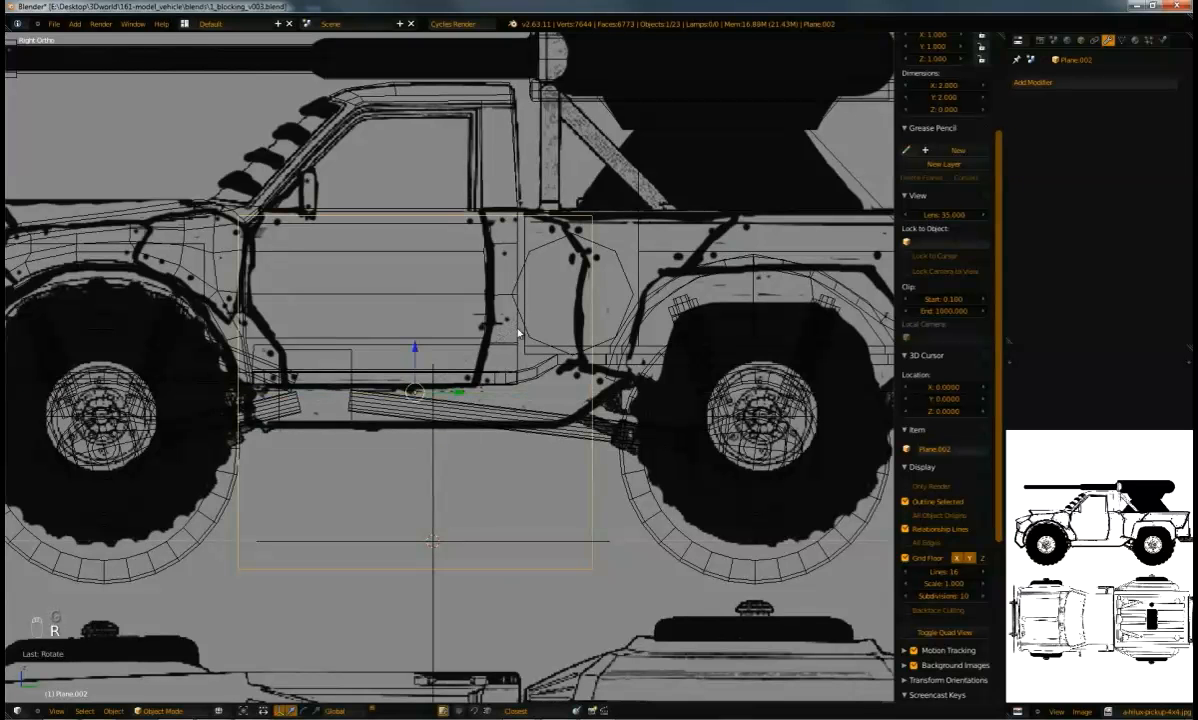
Scale the plane down to fit the front end of the sill strip under the door and apply its rotation and scale
{"action": "key", "text": "s"}
{"action": "left_click", "coordinate": [436, 397]}
{"action": "key", "text": "g"}
{"action": "key", "text": "s"}
{"action": "key", "text": "g"}
{"action": "left_click", "coordinate": [349, 398]}
{"action": "key", "text": "ctrl+a"}
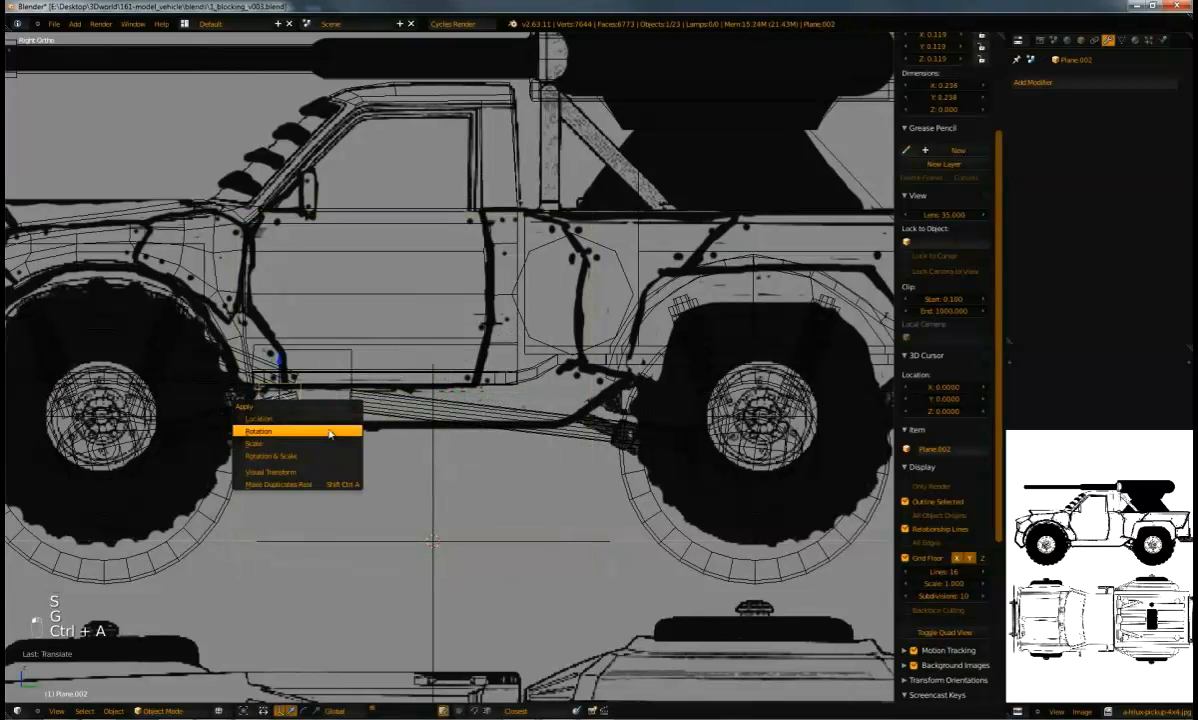
{"action": "left_click", "coordinate": [316, 457]}
{"action": "key", "text": "Tab"}
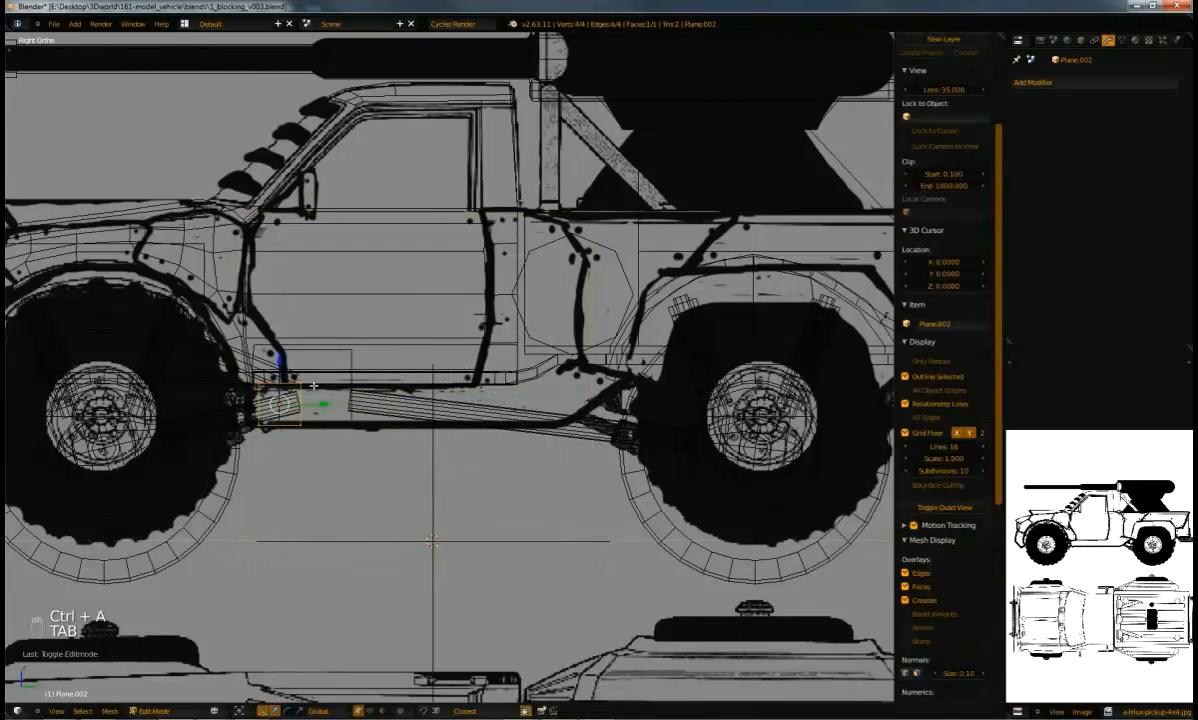
Stretch the plane's rear edge back along the sill and extrude another section along Y toward the rear wheel
{"action": "right_click", "coordinate": [300, 421]}
{"action": "left_click_drag", "start_coordinate": [336, 401], "coordinate": [553, 411]}
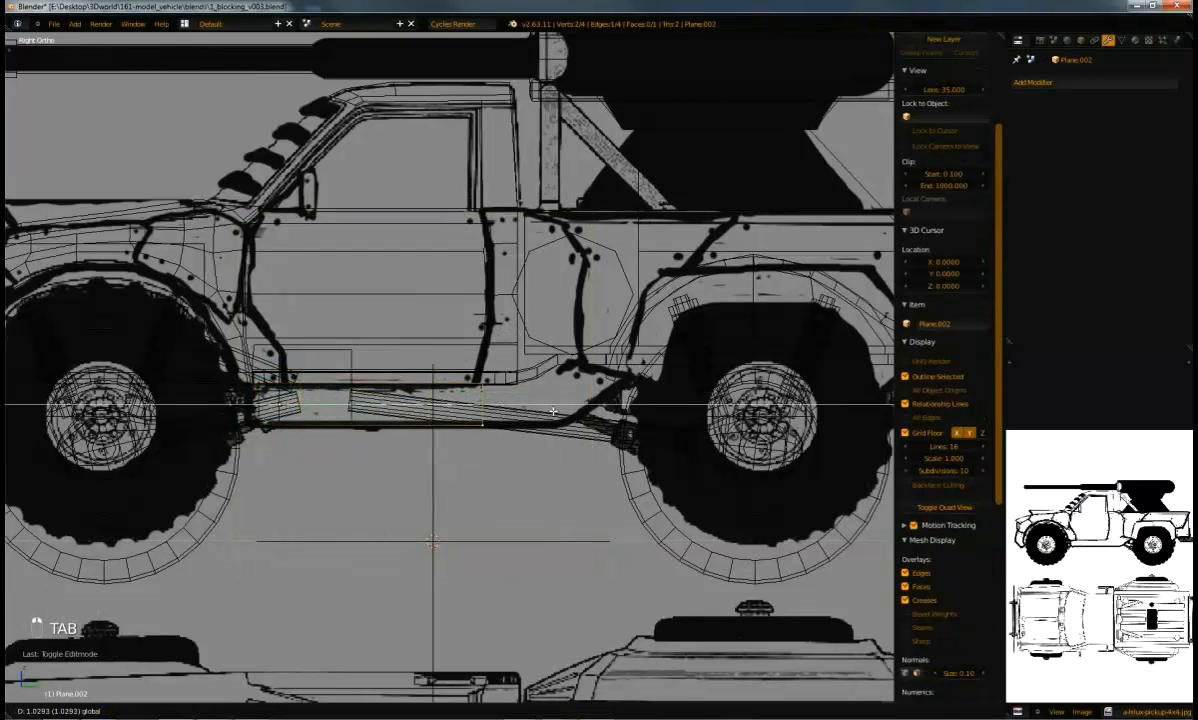
{"action": "left_click", "coordinate": [530, 415]}
{"action": "key", "text": "e"}
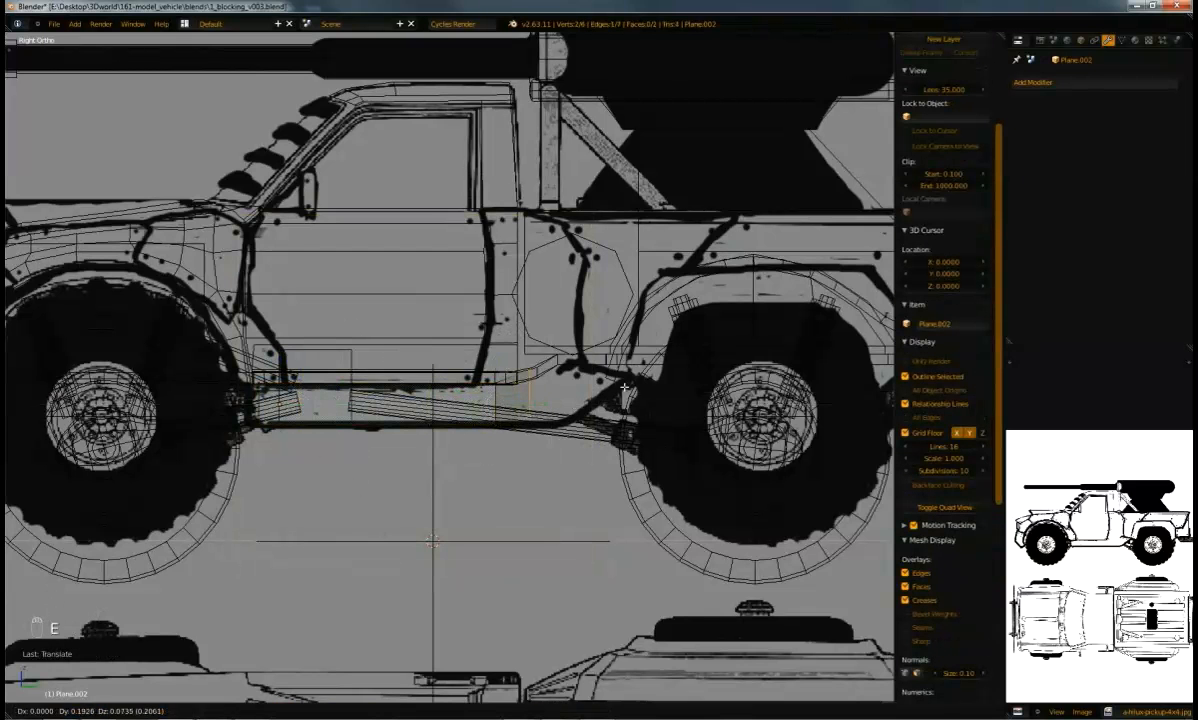
{"action": "key", "text": "y"}
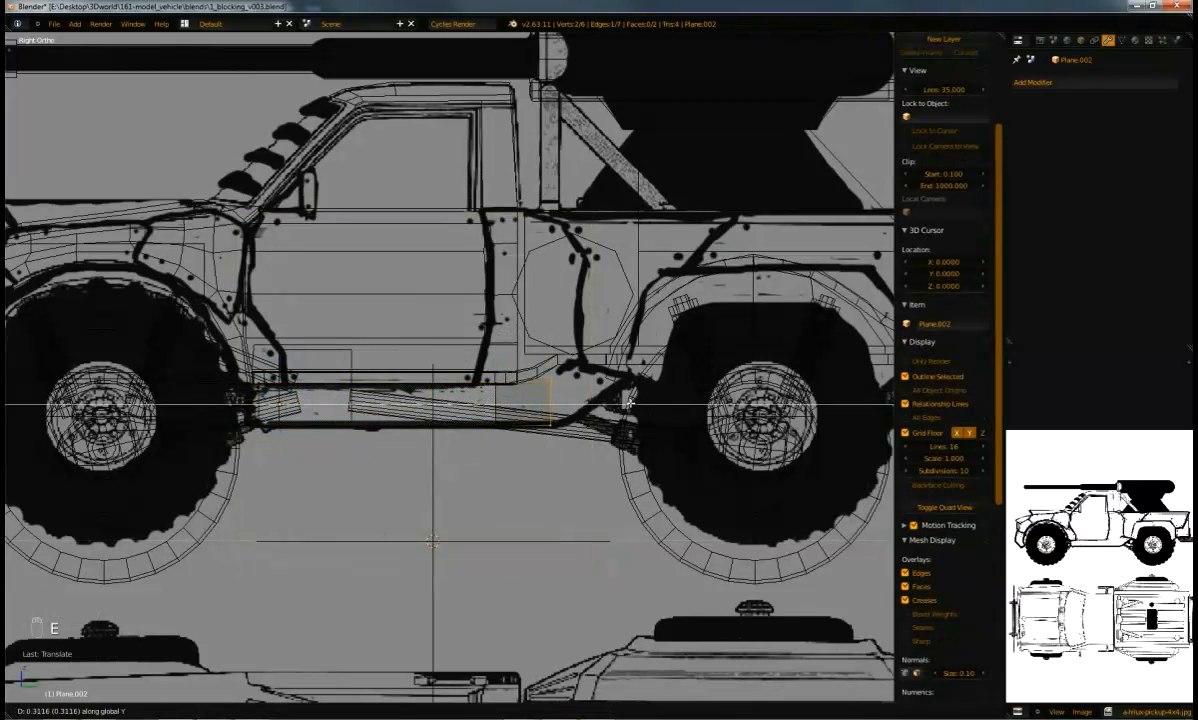
{"action": "left_click", "coordinate": [620, 403]}
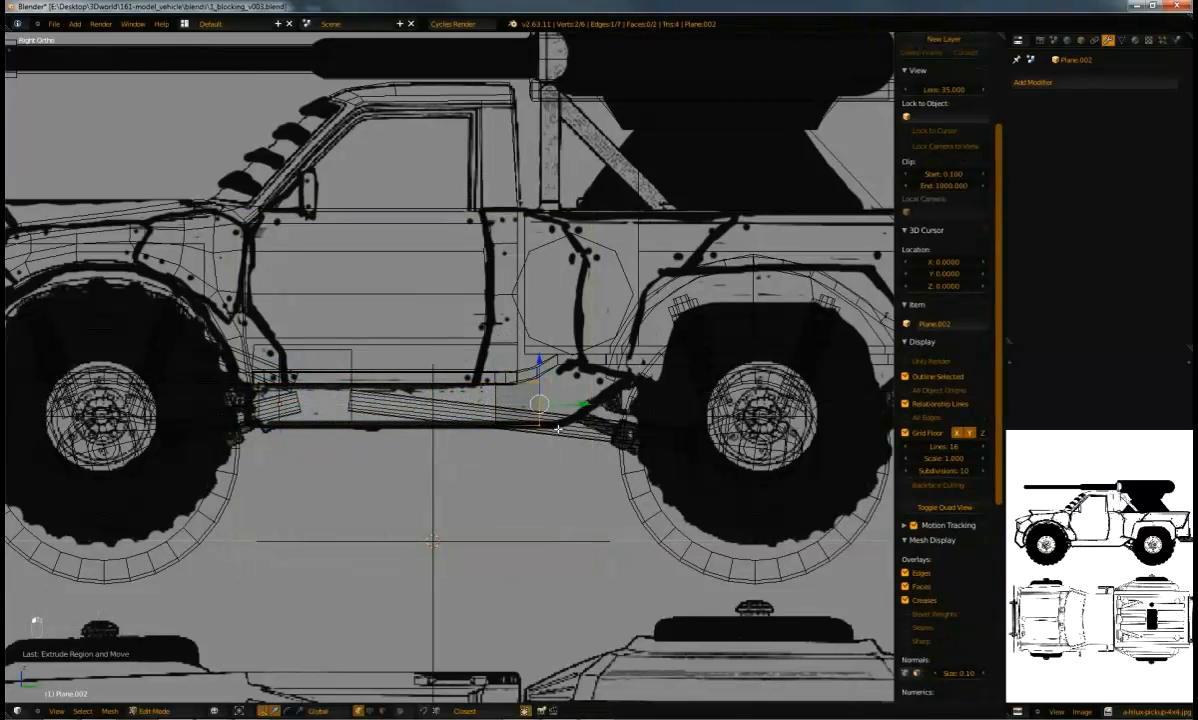
Slant the strip's rear end to the blueprint and extrude it diagonally up toward the rear wheel
{"action": "key", "text": "a"}
{"action": "key", "text": "b"}
{"action": "left_click_drag", "start_coordinate": [525, 412], "coordinate": [596, 424]}
{"action": "key", "text": "a"}
{"action": "key", "text": "b"}
{"action": "left_click_drag", "start_coordinate": [530, 372], "coordinate": [560, 388]}
{"action": "key", "text": "e"}
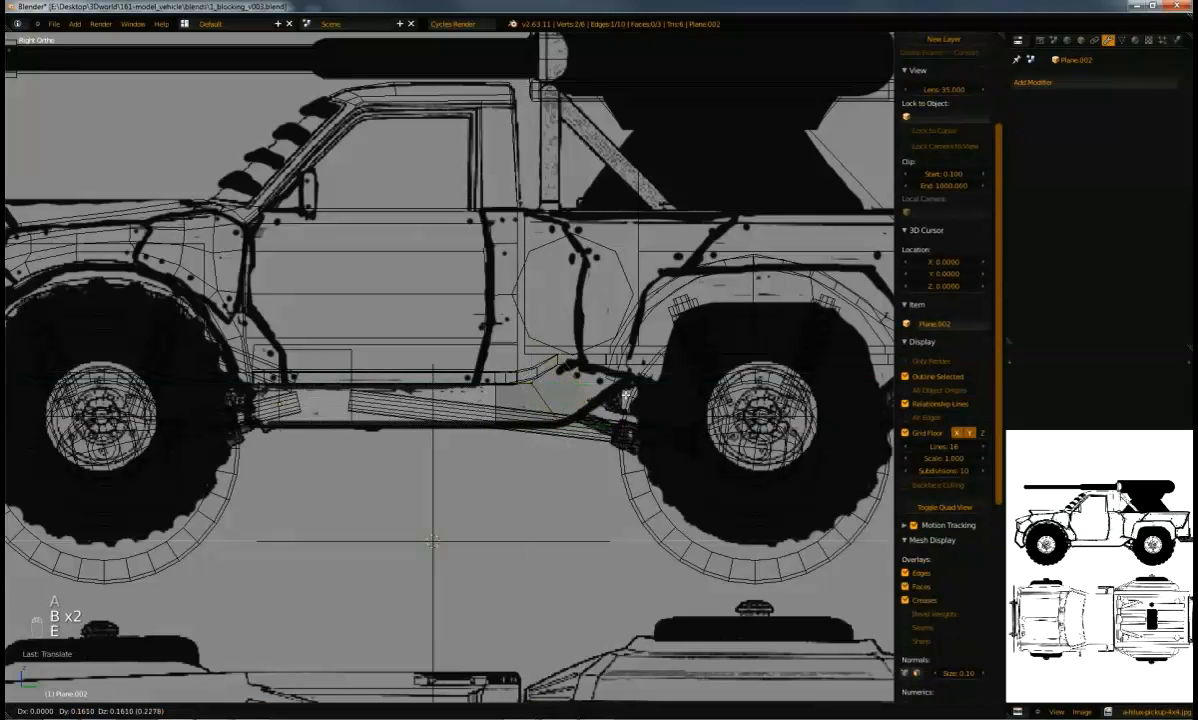
{"action": "left_click", "coordinate": [632, 400]}
Move the extruded section's lower and upper corners and the upper bend vertex onto the blueprint outline
{"action": "key", "text": "a"}
{"action": "key", "text": "b"}
{"action": "left_click_drag", "start_coordinate": [620, 388], "coordinate": [642, 408]}
{"action": "key", "text": "g"}
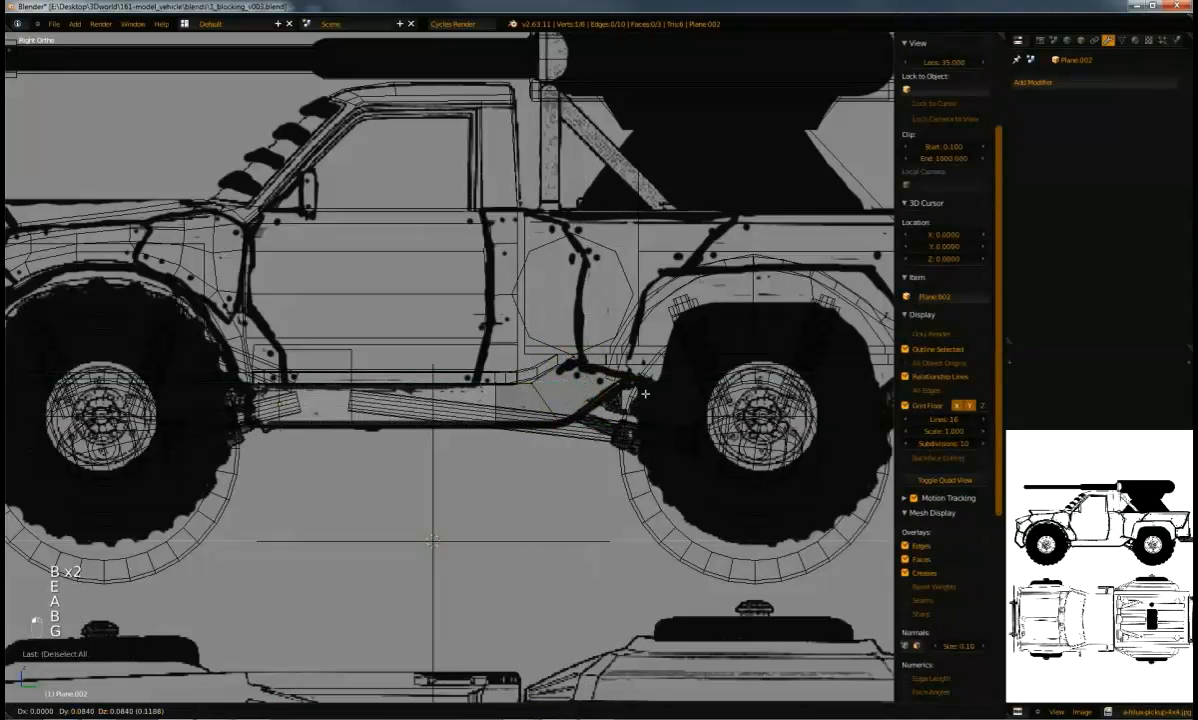
{"action": "left_click", "coordinate": [651, 388]}
{"action": "key", "text": "a"}
{"action": "key", "text": "b"}
{"action": "left_click_drag", "start_coordinate": [545, 340], "coordinate": [586, 371]}
{"action": "key", "text": "g"}
{"action": "left_click", "coordinate": [582, 375]}
{"action": "right_click", "coordinate": [532, 378]}
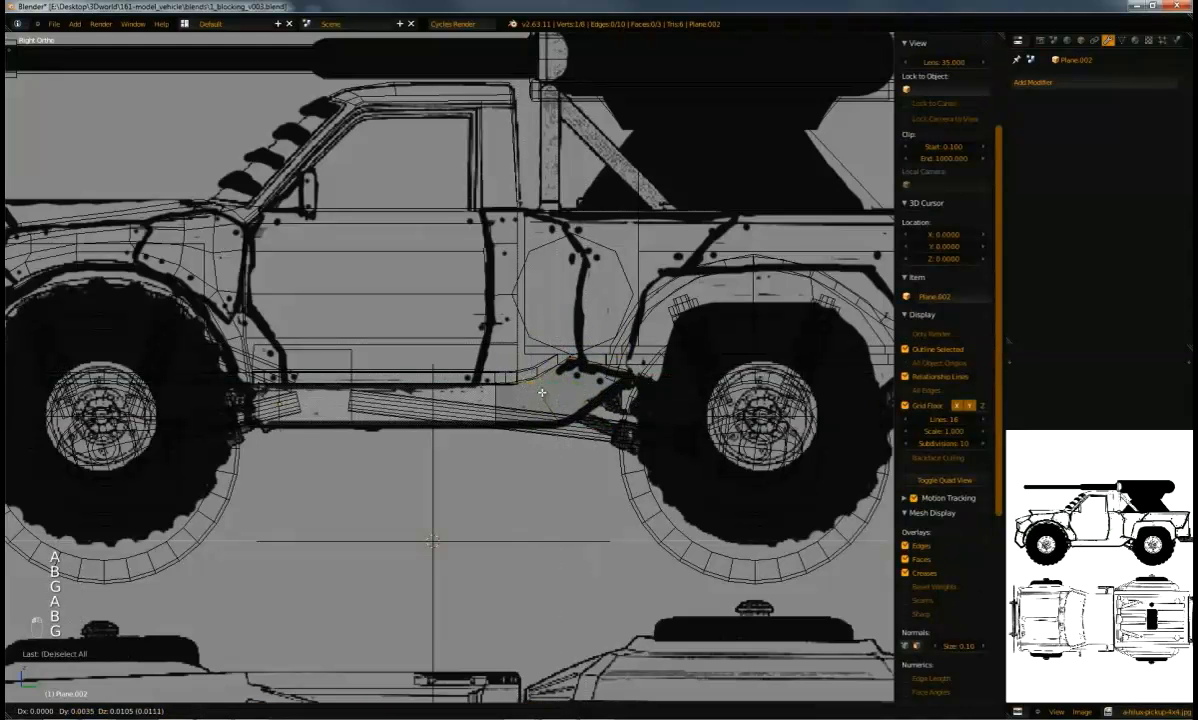
Move the whole side panel mesh along X to the truck's outer side and return to solid shading
{"action": "mouse_move", "coordinate": [512, 366]}
{"action": "middle_mouse_down", "text": "shift"}
{"action": "mouse_move", "coordinate": [566, 356]}
{"action": "mouse_move", "coordinate": [537, 391]}
{"action": "mouse_move", "coordinate": [570, 422]}
{"action": "mouse_move", "coordinate": [519, 377]}
{"action": "middle_mouse_up", "text": "shift"}
{"action": "key", "text": "a"}
{"action": "key", "text": "Tab"}
{"action": "key", "text": "Tab"}
{"action": "key", "text": "a"}
{"action": "key", "text": "a"}
{"action": "key", "text": "a"}
{"action": "key", "text": "a"}
{"action": "key", "text": "a"}
{"action": "key", "text": "g"}
{"action": "key", "text": "x"}
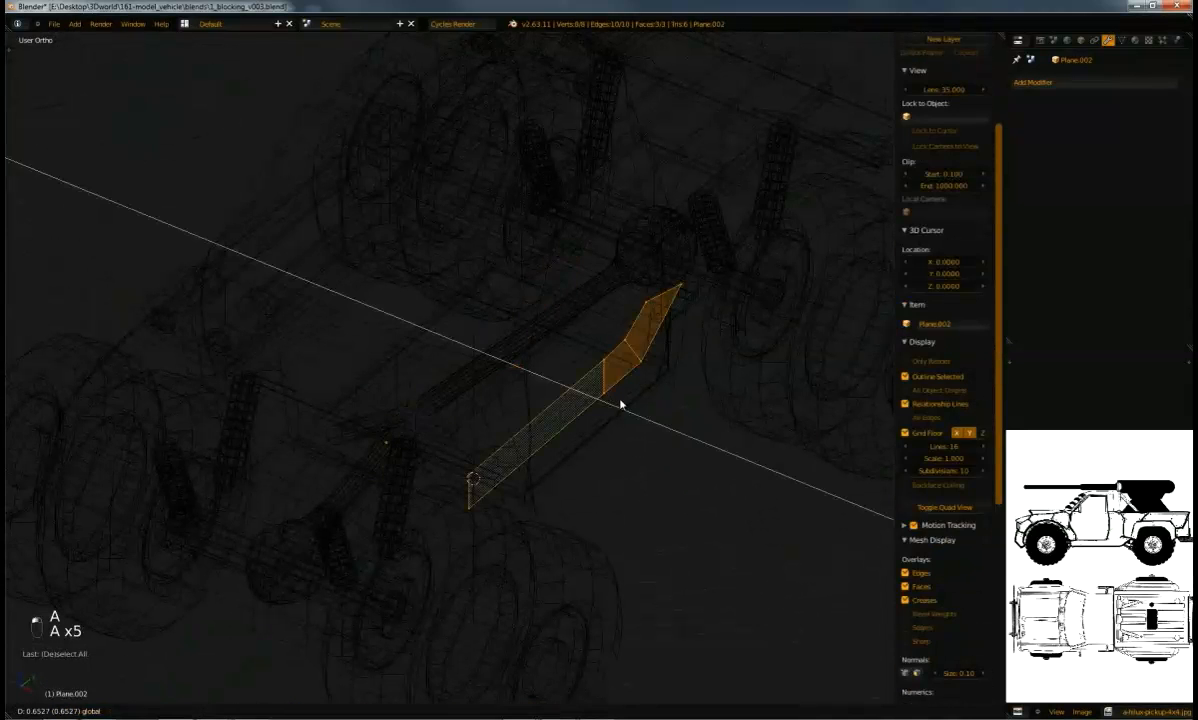
{"action": "left_click", "coordinate": [791, 267]}
{"action": "key", "text": "z"}
{"action": "key", "text": "Tab"}
{"action": "key", "text": "Tab"}
{"action": "key", "text": "Tab"}
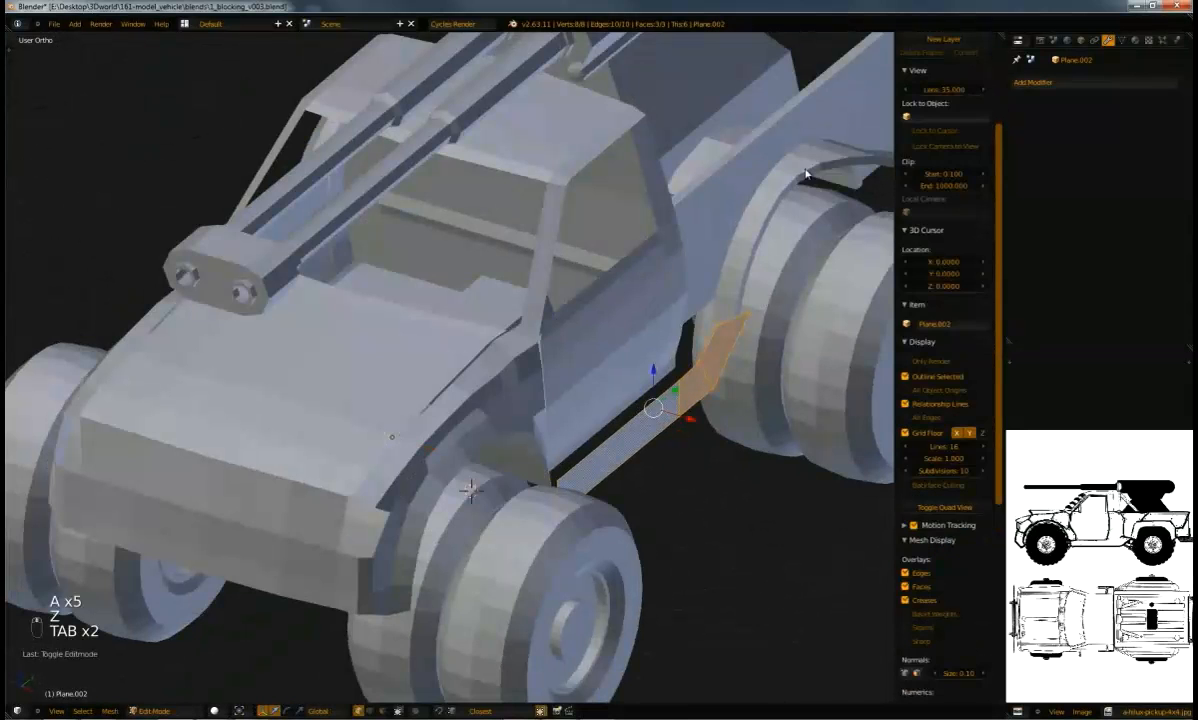
Add a Mirror modifier on the X axis to the side panel
{"action": "left_click", "coordinate": [1024, 81]}
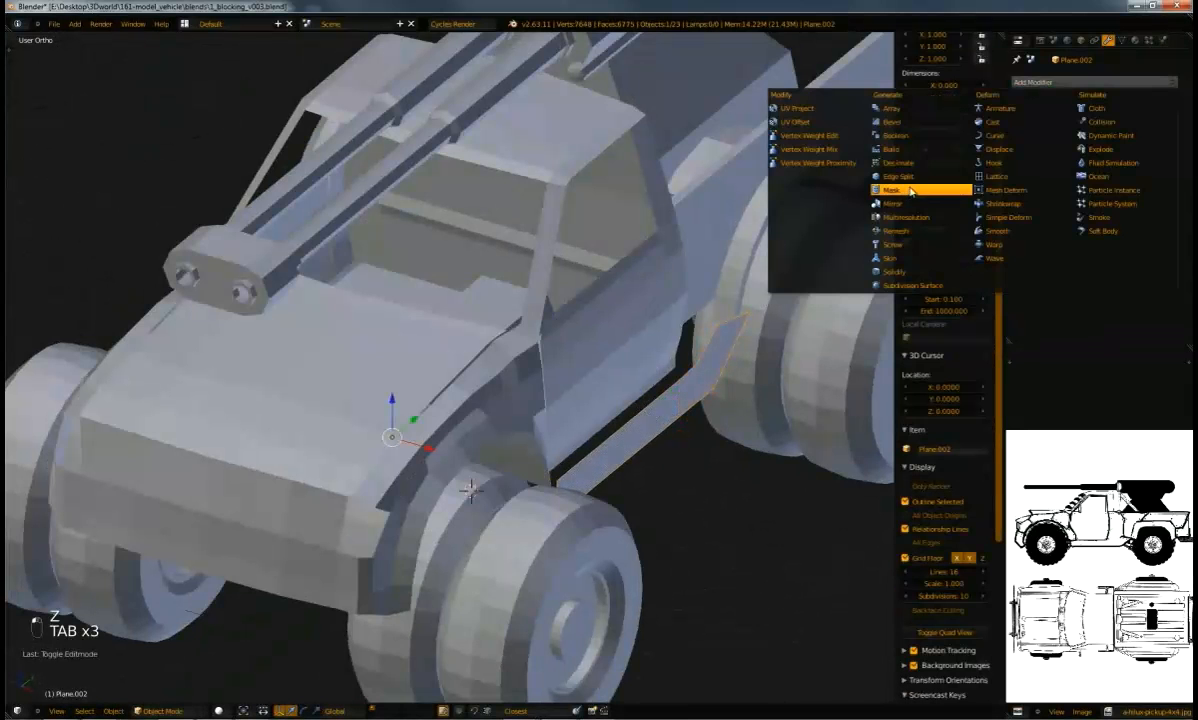
{"action": "left_click", "coordinate": [893, 203]}
{"action": "middle_click_drag", "start_coordinate": [794, 307], "coordinate": [658, 361]}
Shift the panel's upper edge inward and reposition the whole panel along X beneath the door
{"action": "key", "text": "Tab"}
{"action": "scroll", "coordinate": [661, 379], "scroll_direction": "up", "scroll_amount": 2}
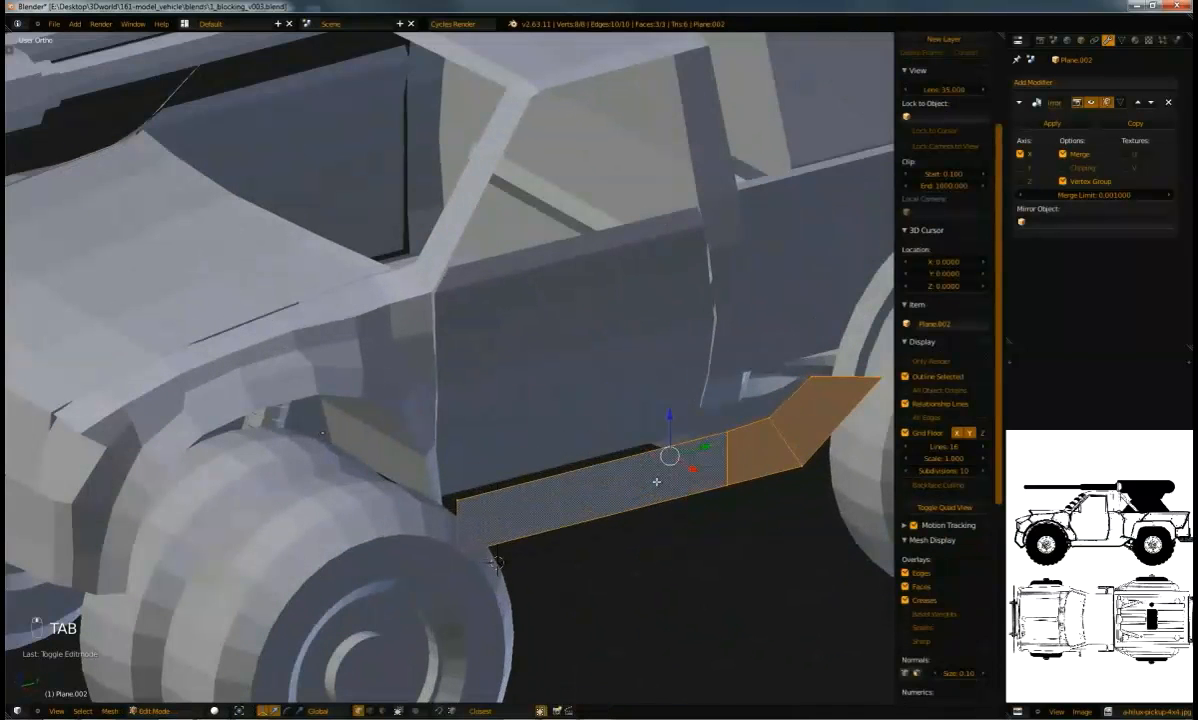
{"action": "right_click", "coordinate": [657, 451], "text": "alt"}
{"action": "left_click_drag", "start_coordinate": [658, 449], "coordinate": [652, 443]}
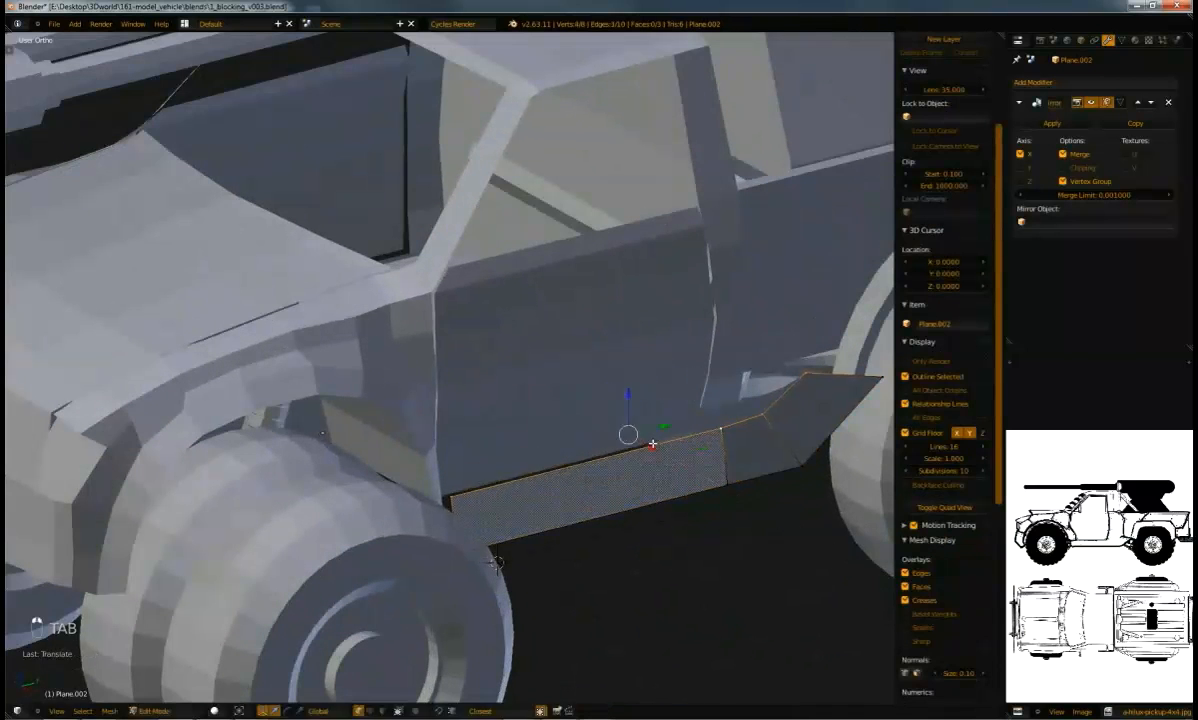
{"action": "key", "text": "a"}
{"action": "key", "text": "a"}
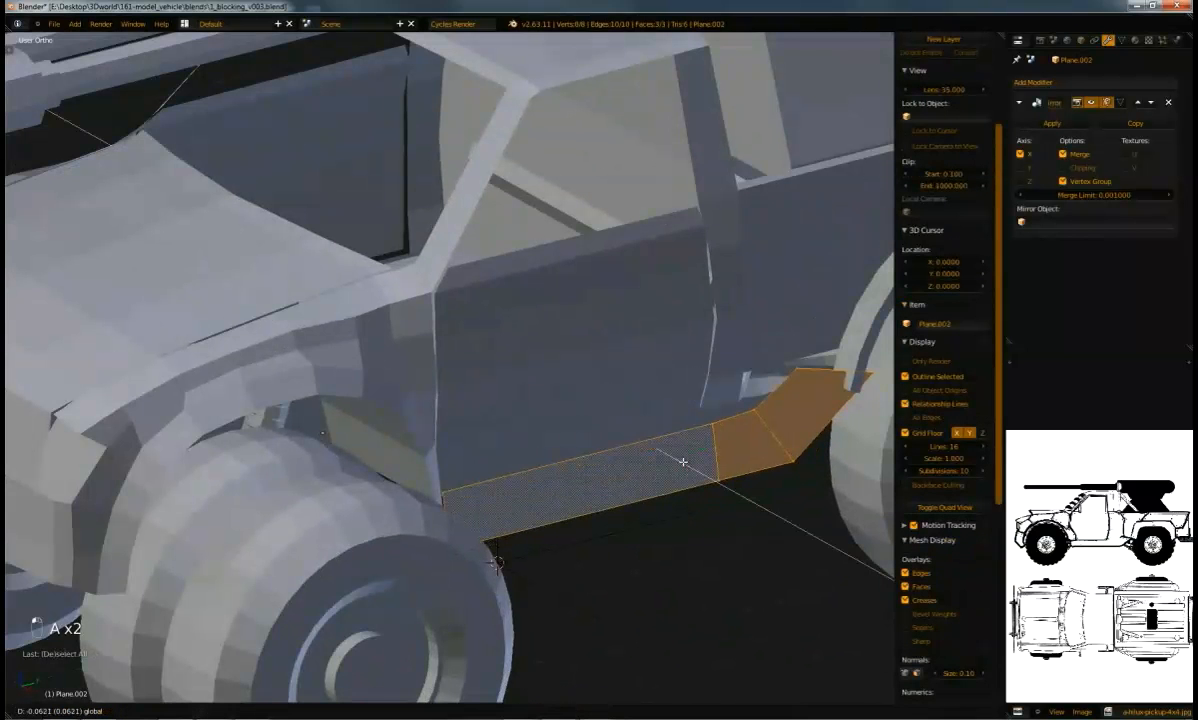
{"action": "middle_click_drag", "start_coordinate": [665, 455], "coordinate": [650, 490]}
{"action": "left_click_drag", "start_coordinate": [637, 518], "coordinate": [647, 532]}
Add a Mirror modifier to the panel, set its origin to the geometry and mirror it about the truck's central object
{"action": "left_click", "coordinate": [1033, 84]}
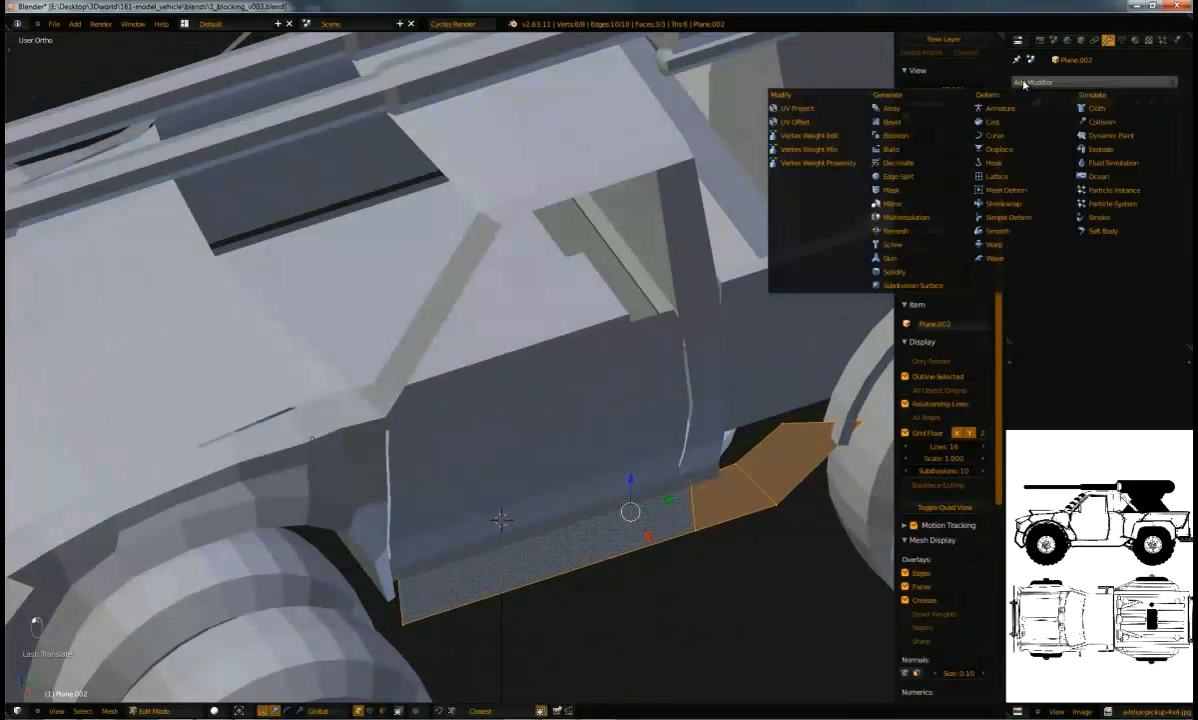
{"action": "left_click", "coordinate": [905, 203]}
{"action": "key", "text": "Tab"}
{"action": "key", "text": "ctrl+alt+shift+c"}
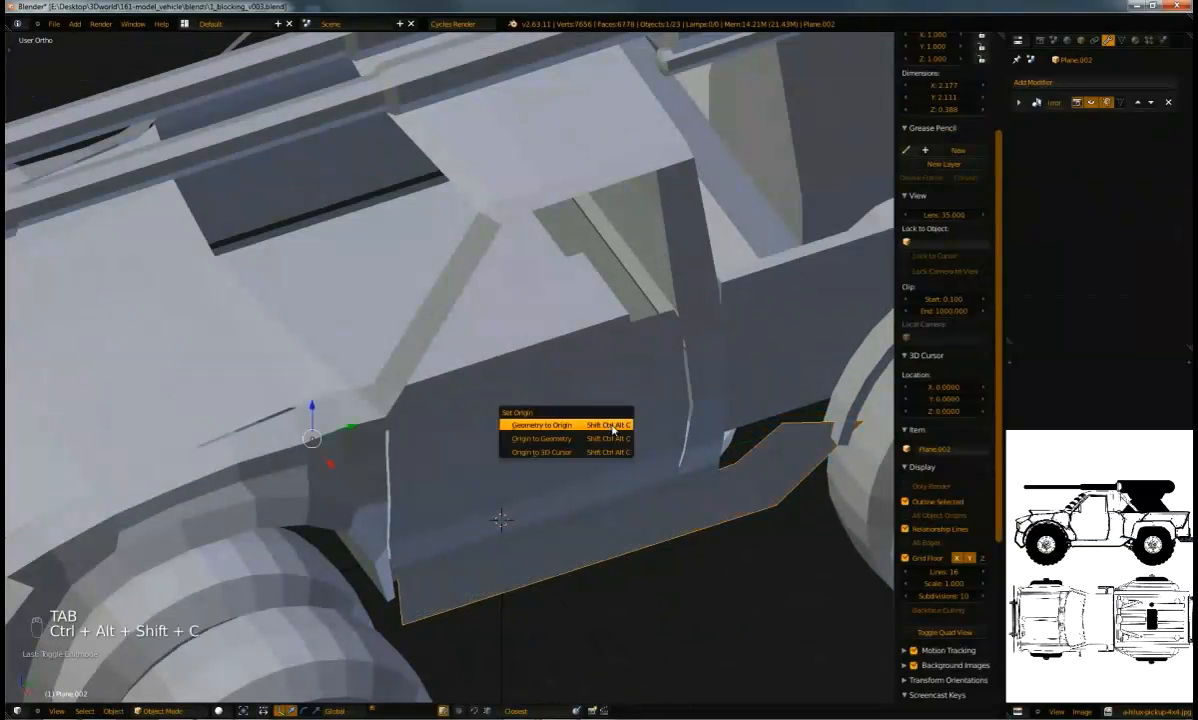
{"action": "left_click", "coordinate": [596, 440]}
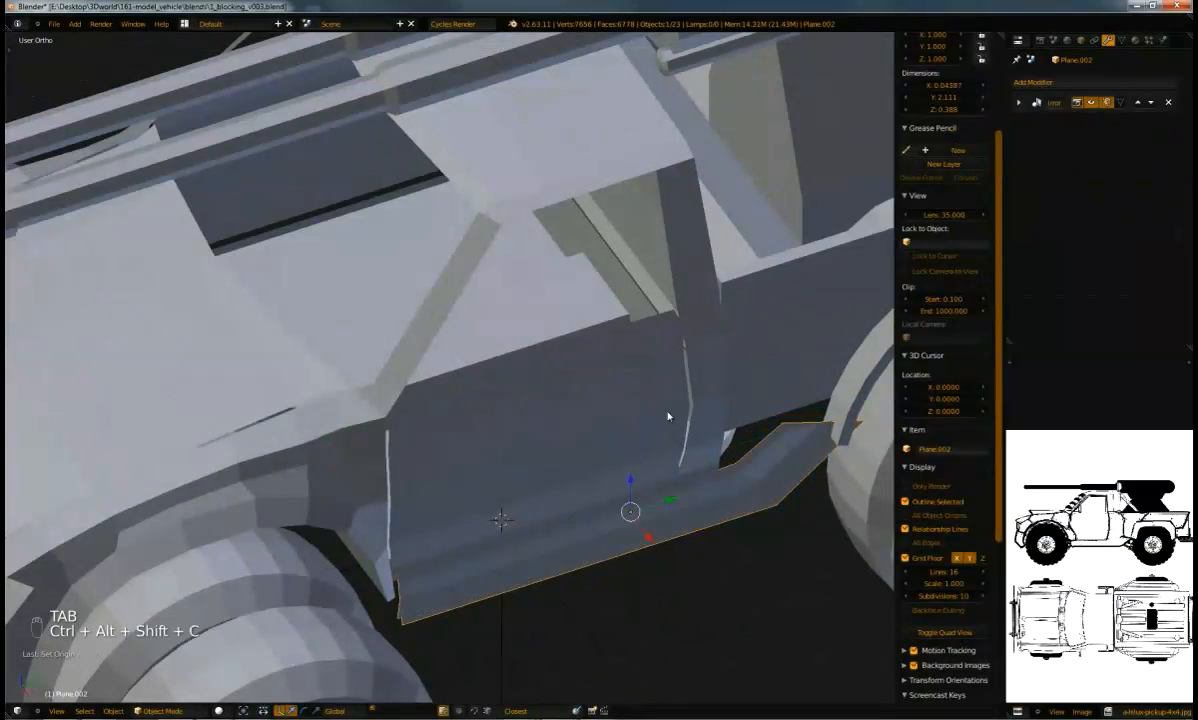
{"action": "left_click", "coordinate": [1018, 102]}
{"action": "left_click", "coordinate": [1065, 227]}
{"action": "left_click", "coordinate": [1006, 262]}
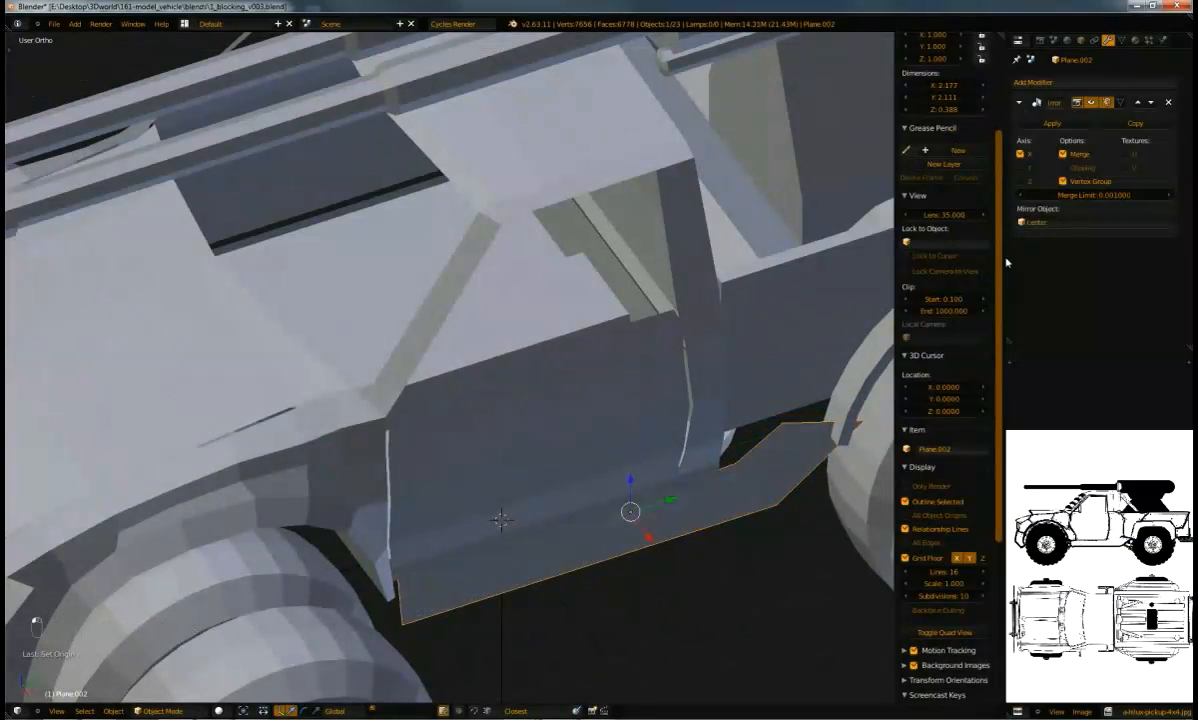
Try thickening the side panel with a Skin modifier
{"action": "left_click", "coordinate": [1019, 102]}
{"action": "left_click", "coordinate": [1036, 82]}
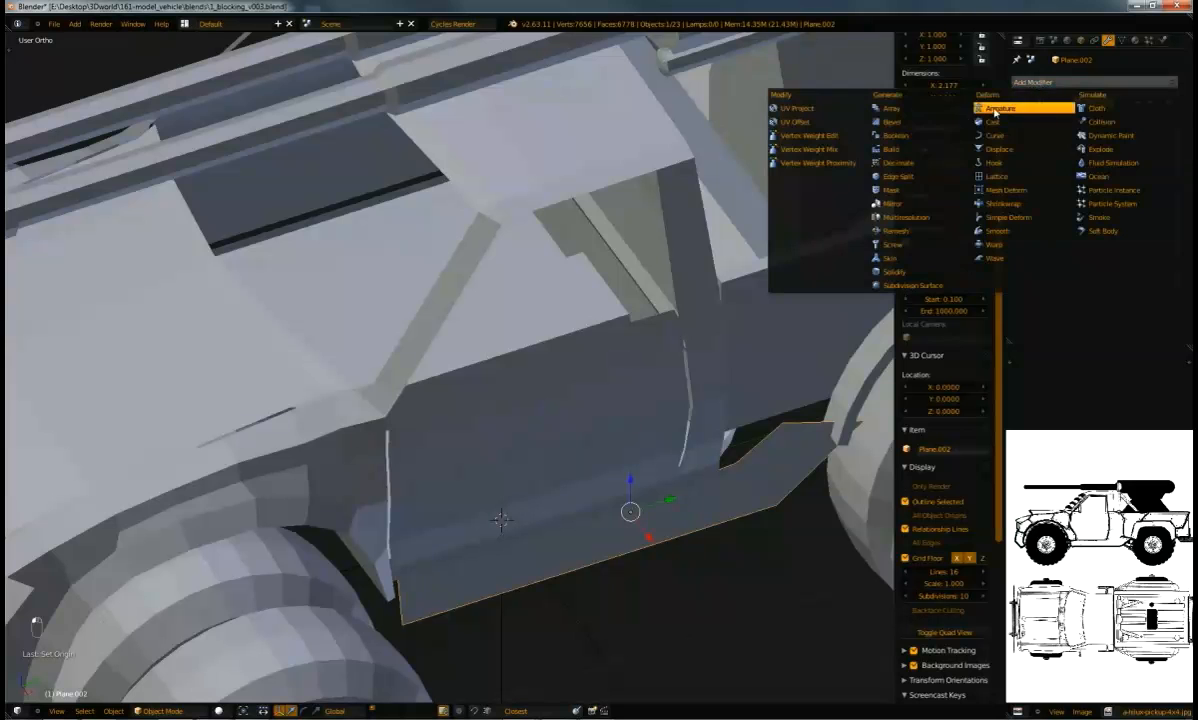
{"action": "left_click", "coordinate": [908, 262]}
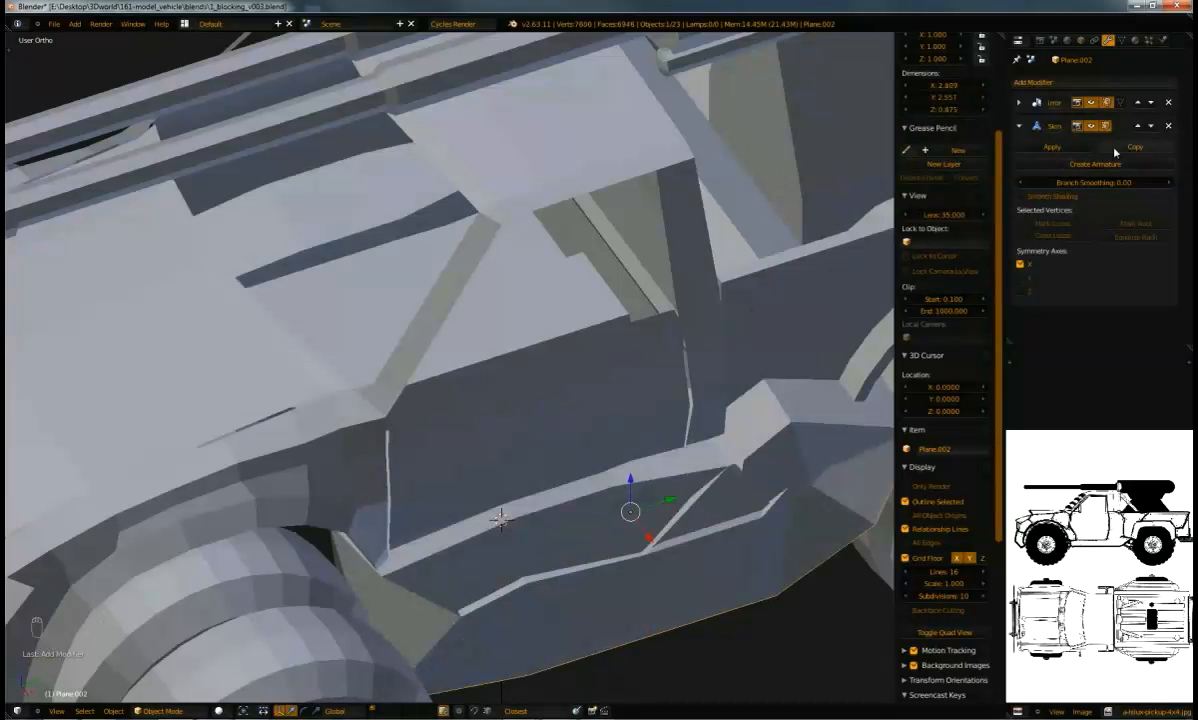
{"action": "middle_click_drag", "start_coordinate": [820, 300], "coordinate": [673, 263]}
{"action": "key", "text": "z"}
{"action": "key", "text": "z"}
{"action": "scroll", "coordinate": [673, 263], "scroll_direction": "up", "scroll_amount": 3}
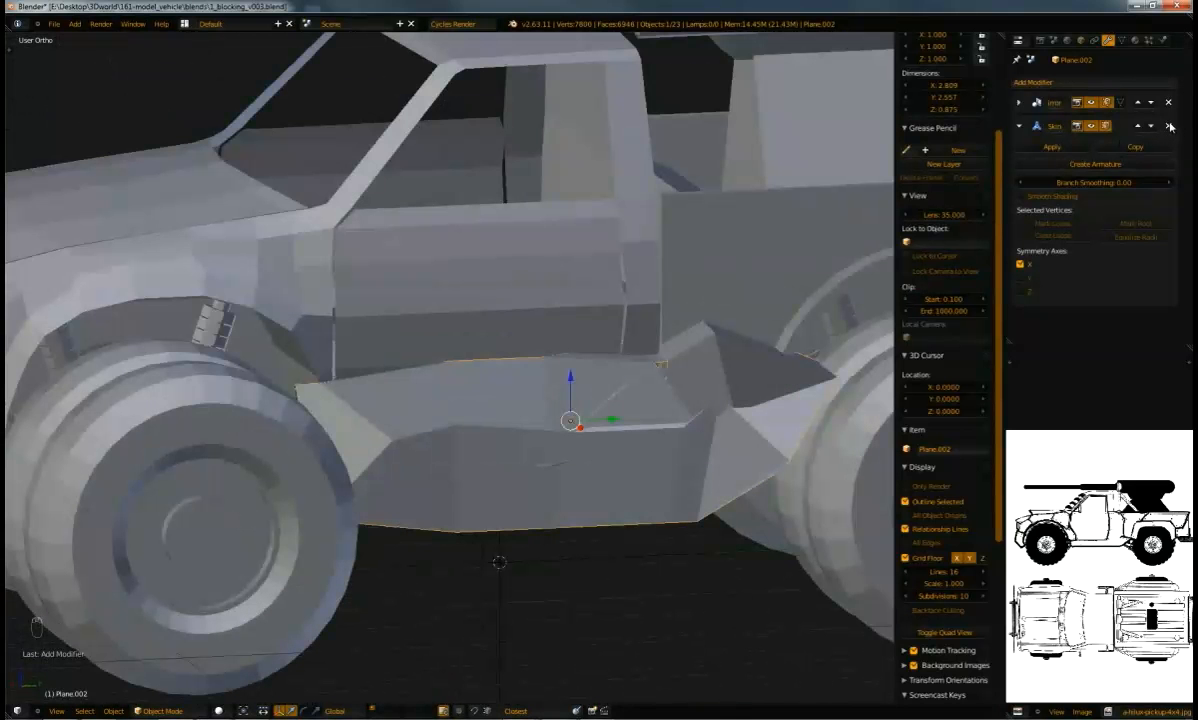
{"action": "left_click", "coordinate": [1168, 126]}
Add a Solidify modifier to the side panel and start adjusting its thickness
{"action": "left_click", "coordinate": [1045, 82]}
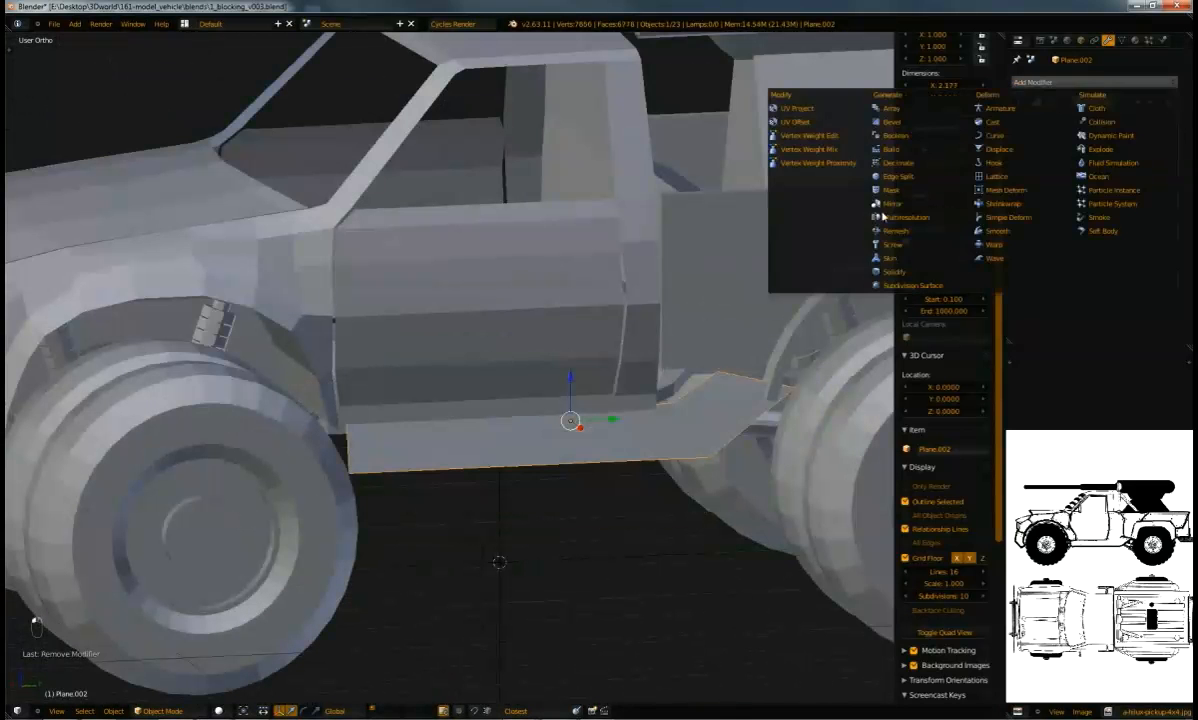
{"action": "left_click", "coordinate": [918, 271]}
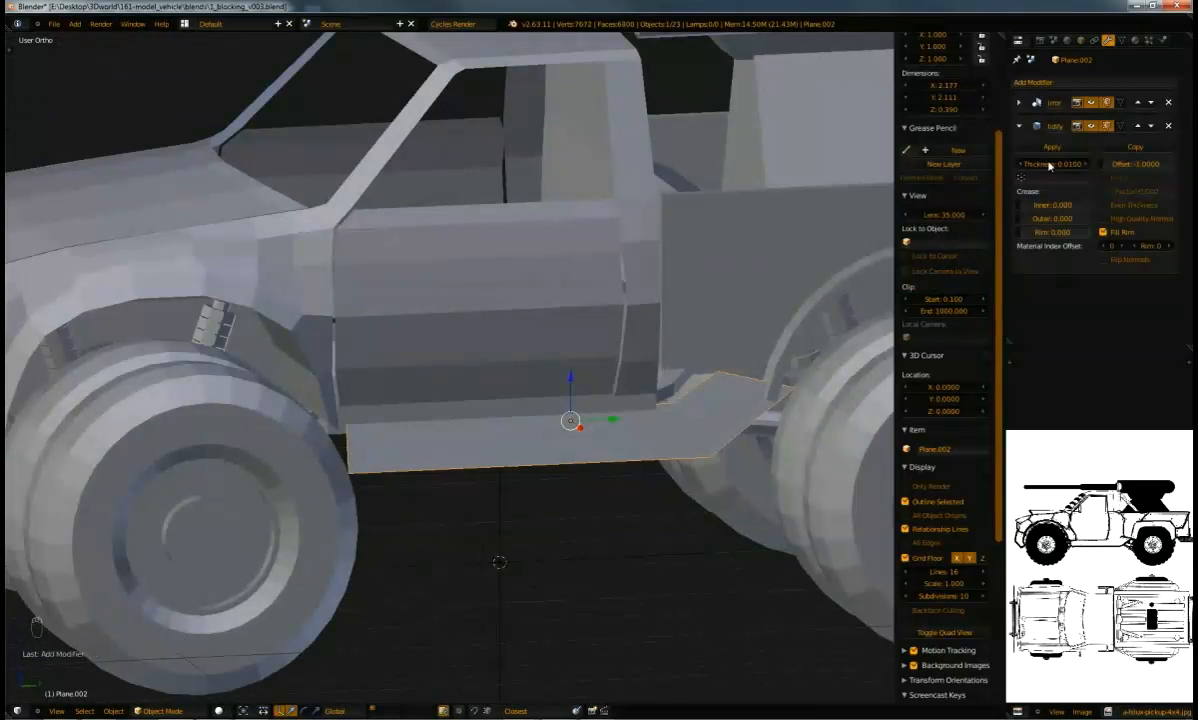
{"action": "left_click_drag", "start_coordinate": [1083, 167], "coordinate": [936, 172]}
Select the side panel's whole mesh and recalculate its normals
{"action": "key", "text": "Tab"}
{"action": "key", "text": "Tab"}
{"action": "key", "text": "Tab"}
{"action": "key", "text": "a"}
{"action": "key", "text": "a"}
{"action": "key", "text": "a"}
{"action": "key", "text": "a"}
{"action": "key", "text": "a"}
{"action": "key", "text": "ctrl+n"}
{"action": "key", "text": "Tab"}
Set the Solidify thickness of the side panel to 0.0810
{"action": "middle_click_drag", "start_coordinate": [741, 329], "coordinate": [858, 297]}
{"action": "left_click_drag", "start_coordinate": [973, 176], "coordinate": [1175, 191]}
{"action": "left_click_drag", "start_coordinate": [1064, 168], "coordinate": [1072, 168]}
{"action": "middle_click_drag", "start_coordinate": [752, 315], "coordinate": [607, 333]}
Duplicate the vertex at the side panel's upper rear bend in place to start a separate piece
{"action": "key", "text": "Tab"}
{"action": "scroll", "coordinate": [651, 350], "scroll_direction": "down", "scroll_amount": 3}
{"action": "key", "text": "Tab"}
{"action": "key", "text": "Tab"}
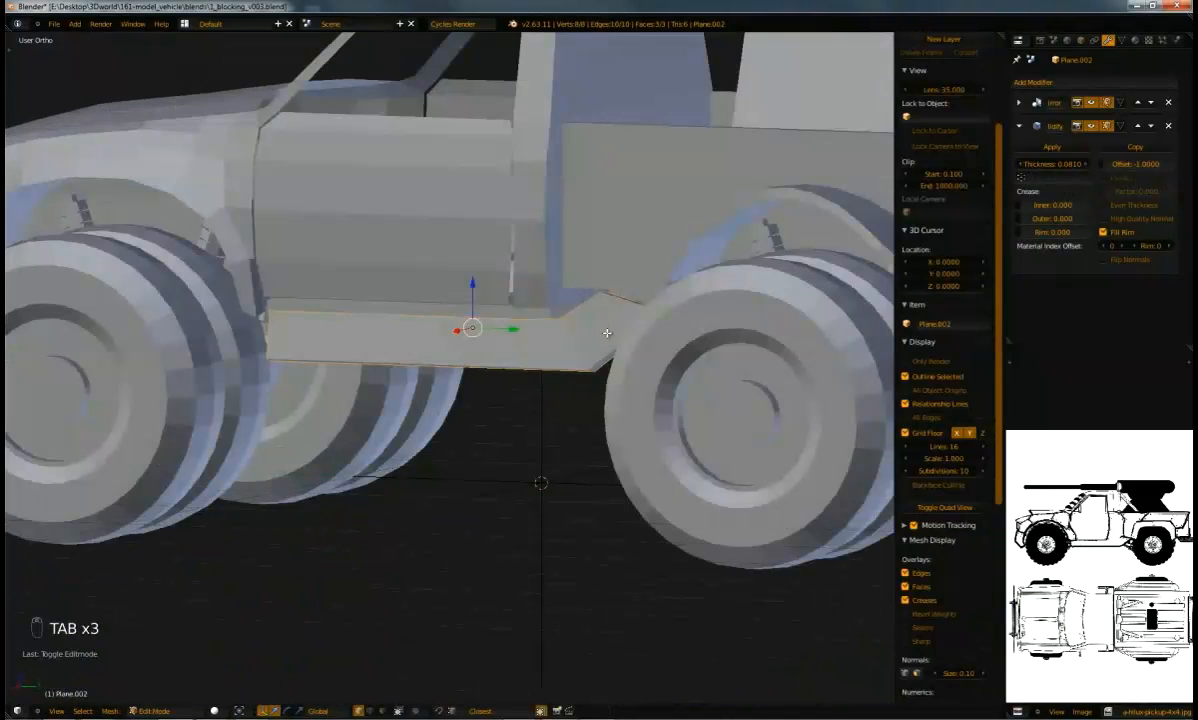
{"action": "key", "text": "KP_3"}
{"action": "key", "text": "z"}
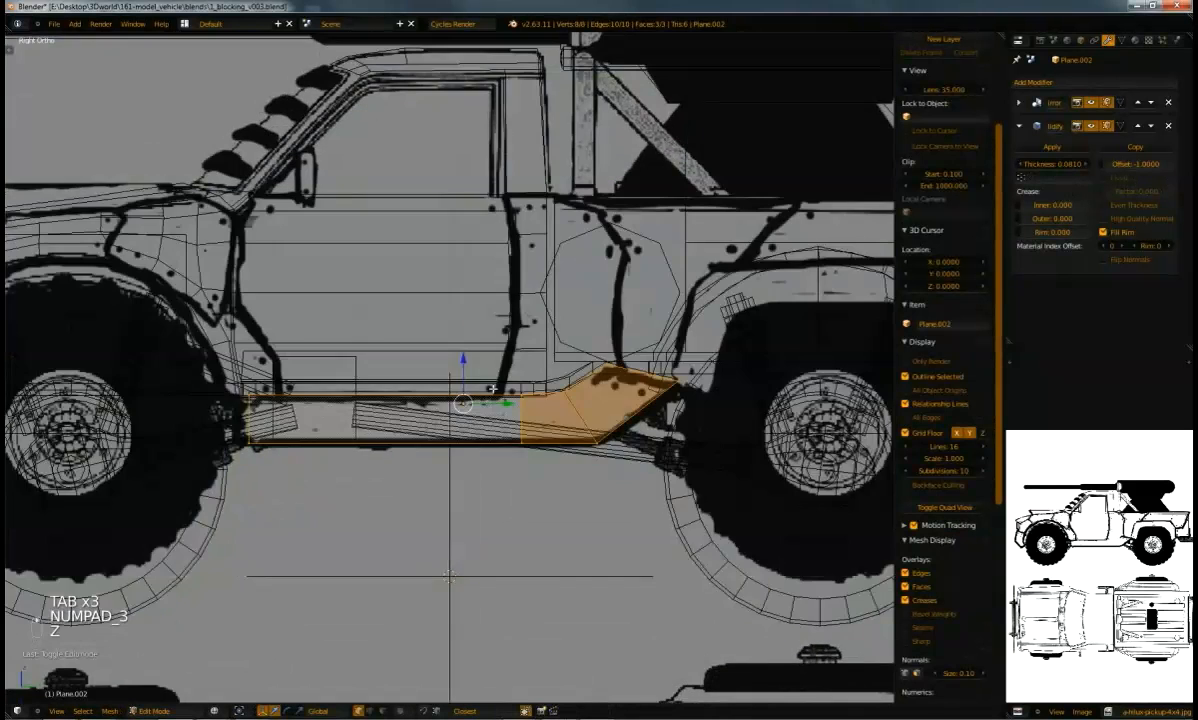
{"action": "scroll", "coordinate": [531, 455], "scroll_direction": "up", "scroll_amount": 4}
{"action": "mouse_move", "coordinate": [531, 455]}
{"action": "middle_mouse_down", "text": "shift"}
{"action": "mouse_move", "coordinate": [596, 480]}
{"action": "mouse_move", "coordinate": [558, 436]}
{"action": "mouse_move", "coordinate": [578, 480]}
{"action": "middle_mouse_up", "text": "shift"}
{"action": "key", "text": "z"}
{"action": "right_click", "coordinate": [549, 452]}
{"action": "key", "text": "shift+d"}
{"action": "right_click", "coordinate": [570, 489]}
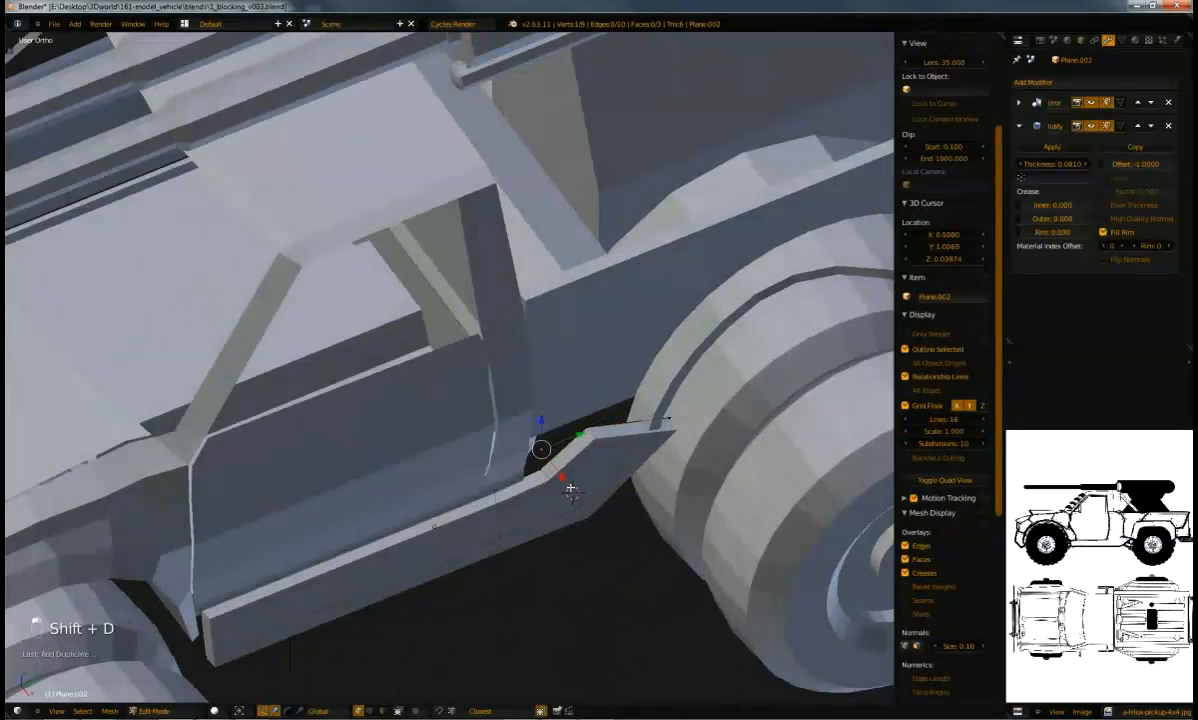
Extrude the duplicated vertex rearward into an edge and extrude that edge straight up along Z into a new face
{"action": "key", "text": "e"}
{"action": "left_click", "coordinate": [653, 422]}
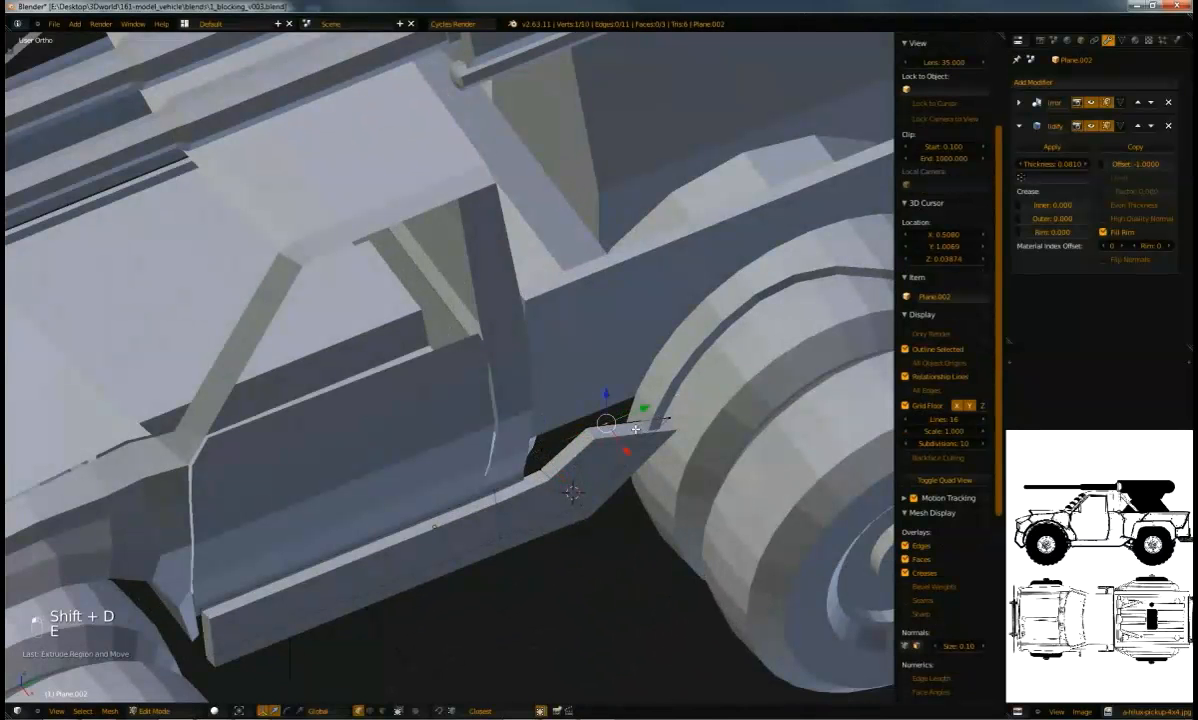
{"action": "key", "text": "ctrl+l"}
{"action": "key", "text": "e"}
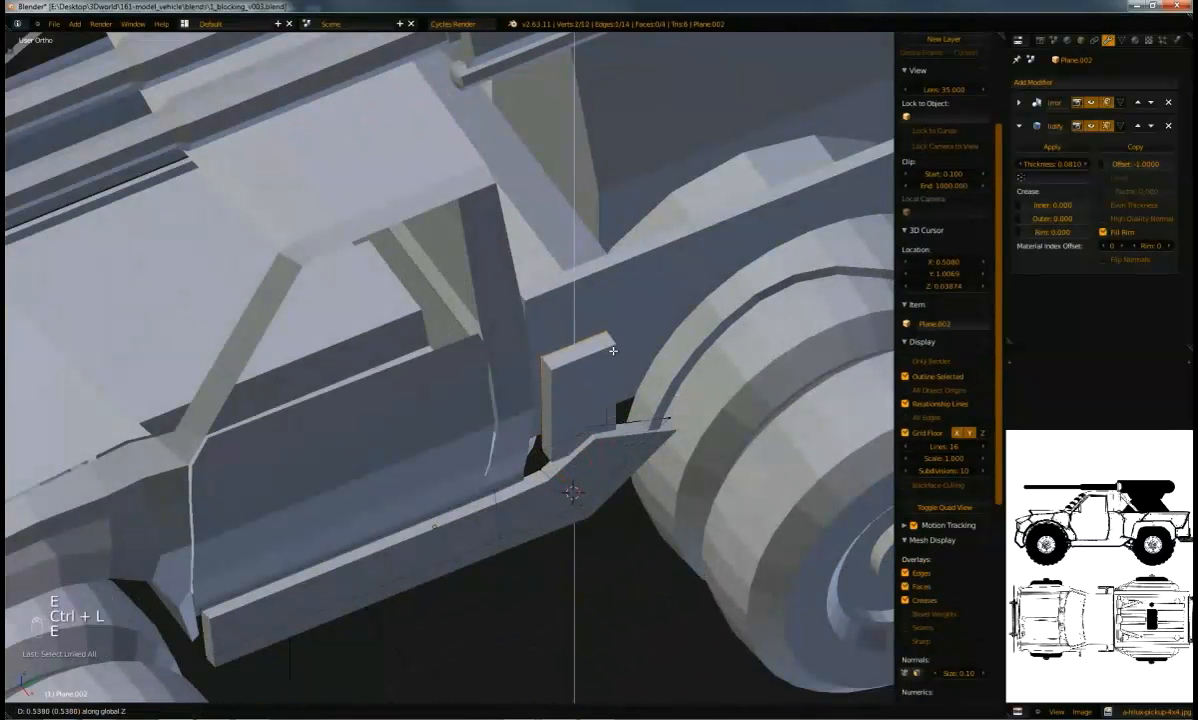
{"action": "left_click", "coordinate": [622, 314]}
{"action": "middle_click_drag", "start_coordinate": [622, 314], "coordinate": [524, 351]}
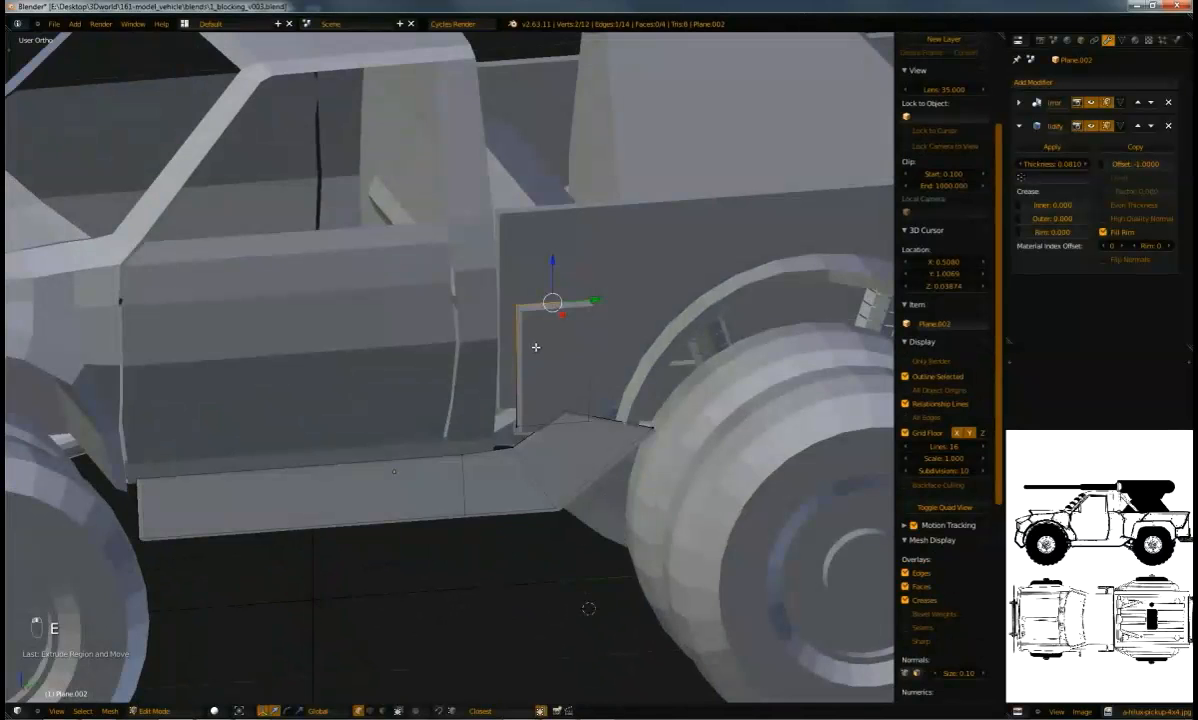
In the right wireframe view, move the new face's lower front corner forward and lower its two upper corners to the blueprint
{"action": "key", "text": "KP_3"}
{"action": "right_click", "coordinate": [484, 394]}
{"action": "key", "text": "z"}
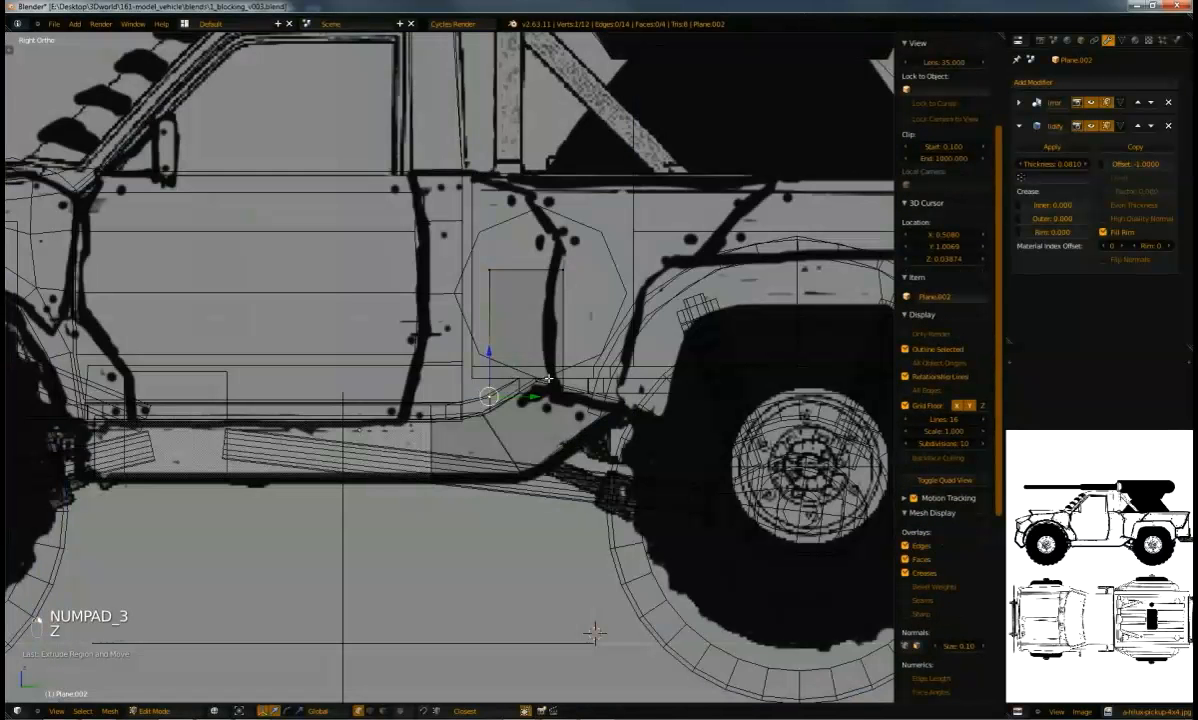
{"action": "key", "text": "g"}
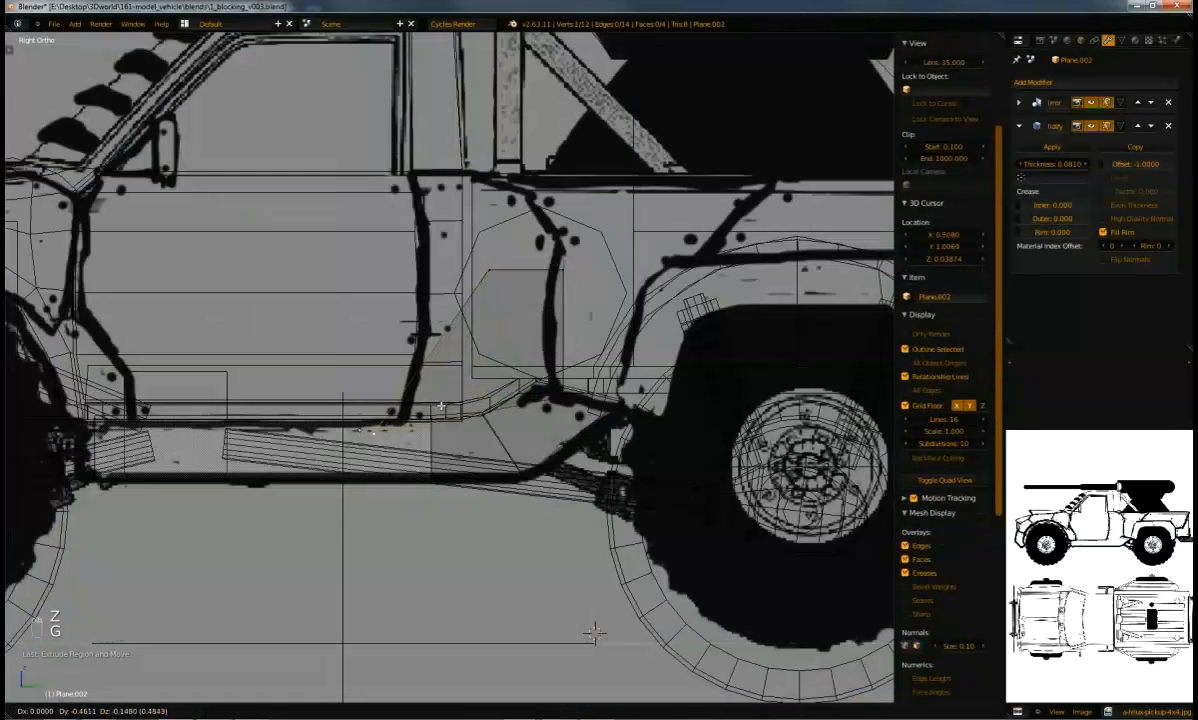
{"action": "left_click", "coordinate": [467, 391]}
{"action": "right_click", "coordinate": [493, 266]}
{"action": "key", "text": "g"}
{"action": "left_click", "coordinate": [449, 322]}
{"action": "key", "text": "g"}
{"action": "left_click", "coordinate": [548, 326]}
Move the face's lower rear corner up to the blueprint seam and add a vertical loop cut through the face
{"action": "right_click", "coordinate": [548, 390]}
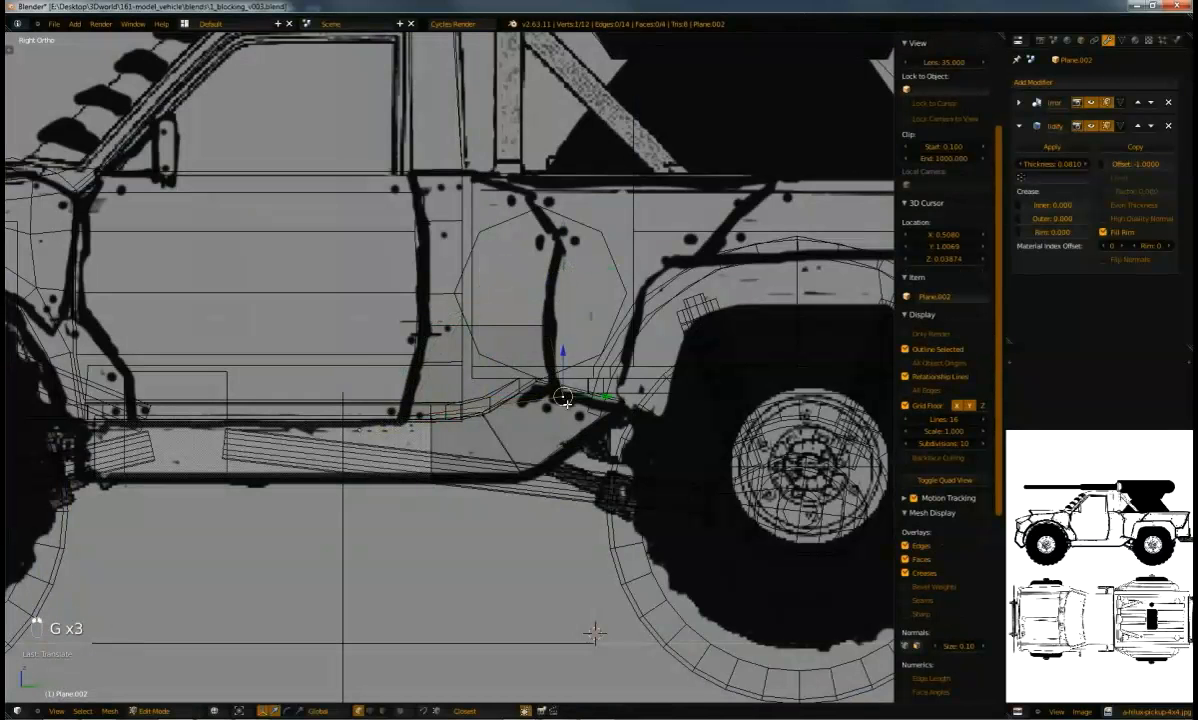
{"action": "key", "text": "g"}
{"action": "left_click", "coordinate": [546, 372]}
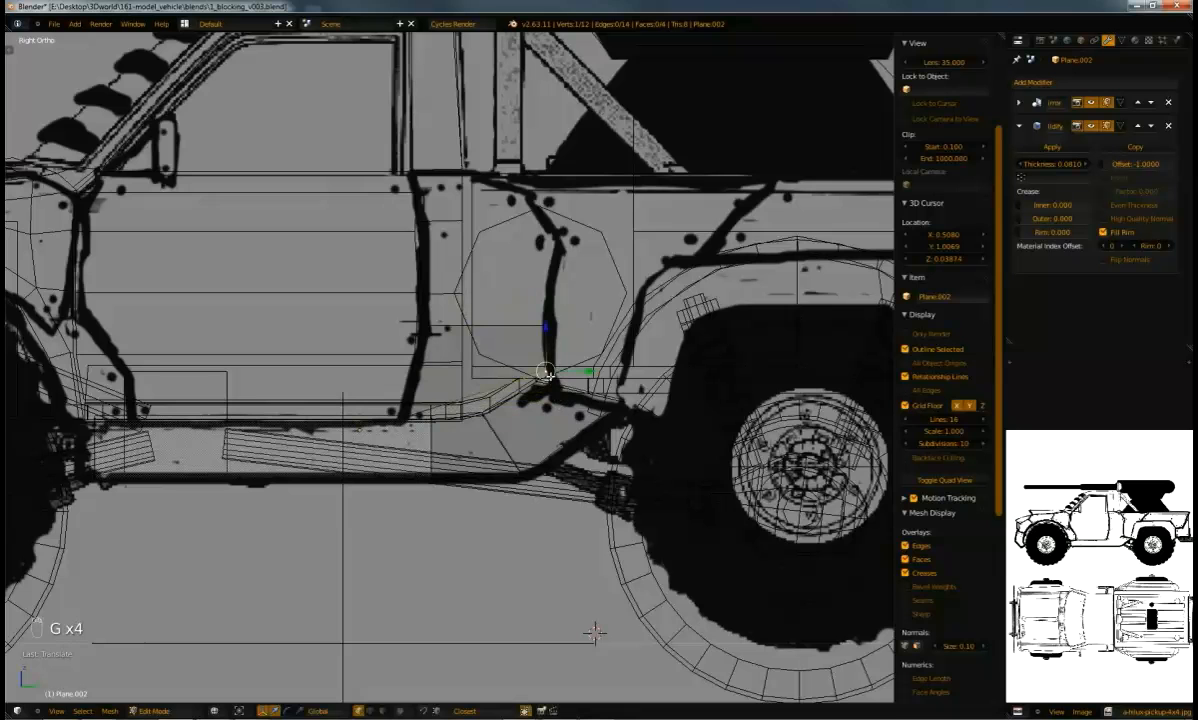
{"action": "key", "text": "ctrl+r"}
{"action": "left_click", "coordinate": [476, 393]}
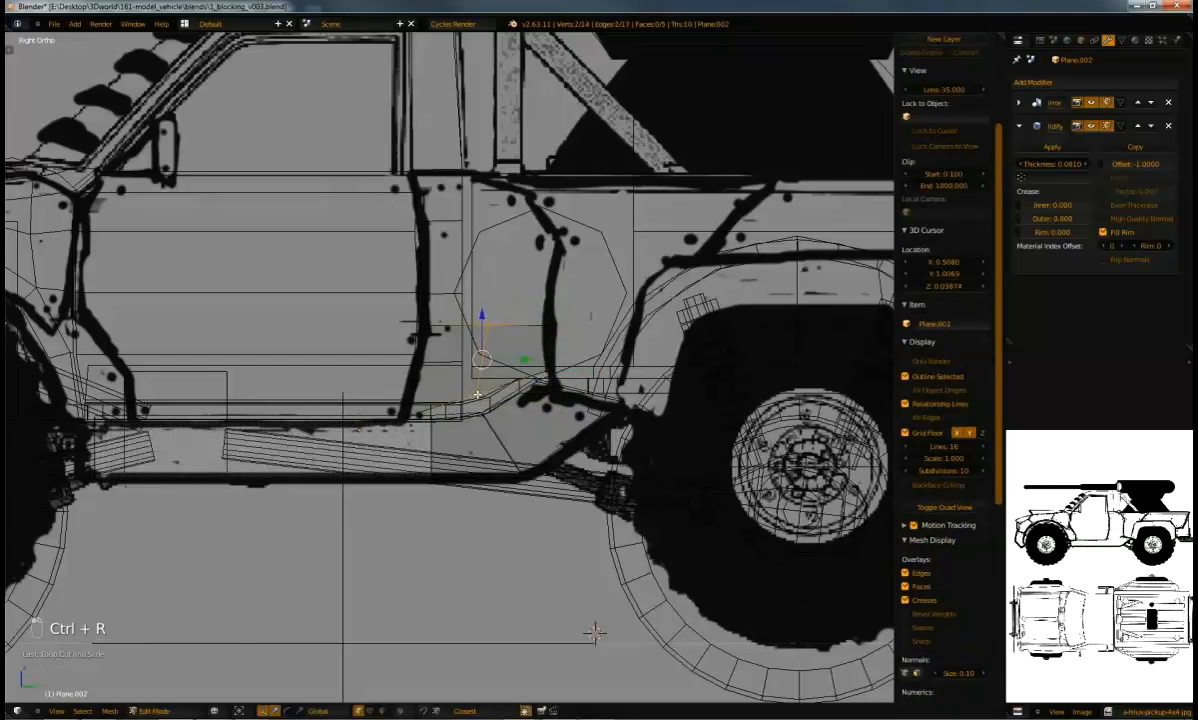
Lower the filler piece's middle bottom vertex to the side panel's bend and merge the filler's lower vertices with the panel's upper edge
{"action": "key", "text": "g"}
{"action": "left_click", "coordinate": [594, 633]}
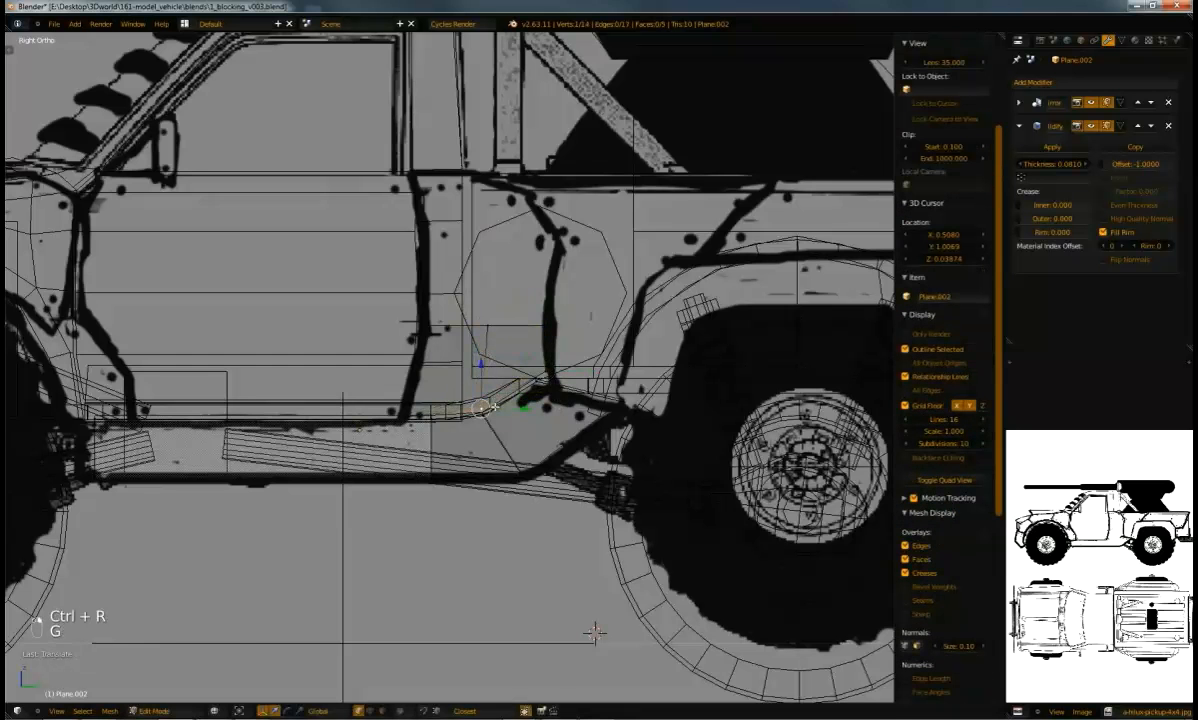
{"action": "key", "text": "z"}
{"action": "middle_click_drag", "start_coordinate": [594, 634], "coordinate": [578, 616]}
{"action": "scroll", "coordinate": [510, 410], "scroll_direction": "up", "scroll_amount": 2}
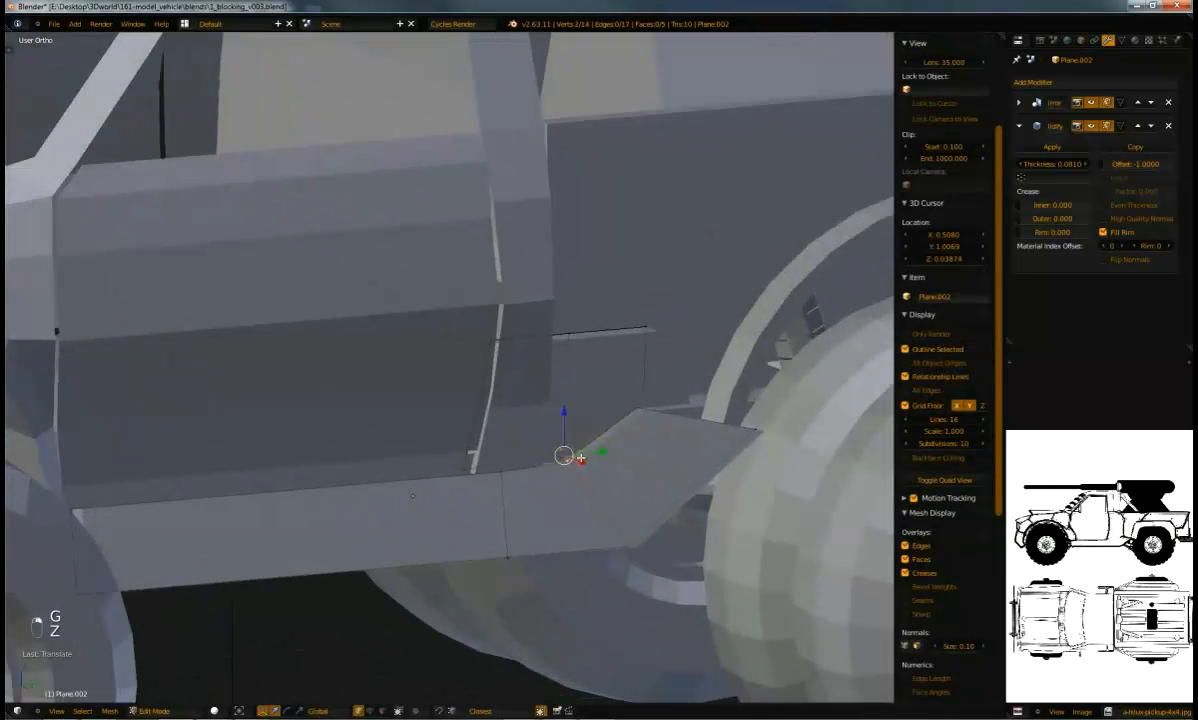
{"action": "key", "text": "alt+m"}
{"action": "left_click", "coordinate": [548, 476]}
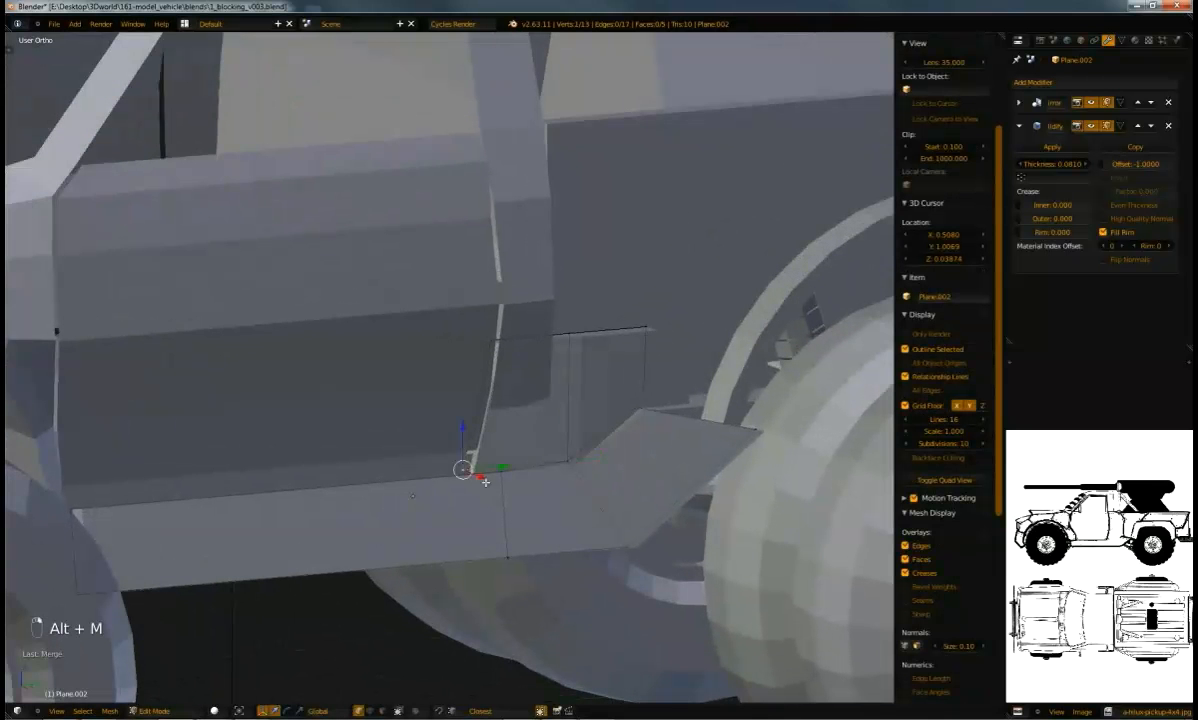
{"action": "key", "text": "alt+m"}
{"action": "left_click", "coordinate": [470, 486]}
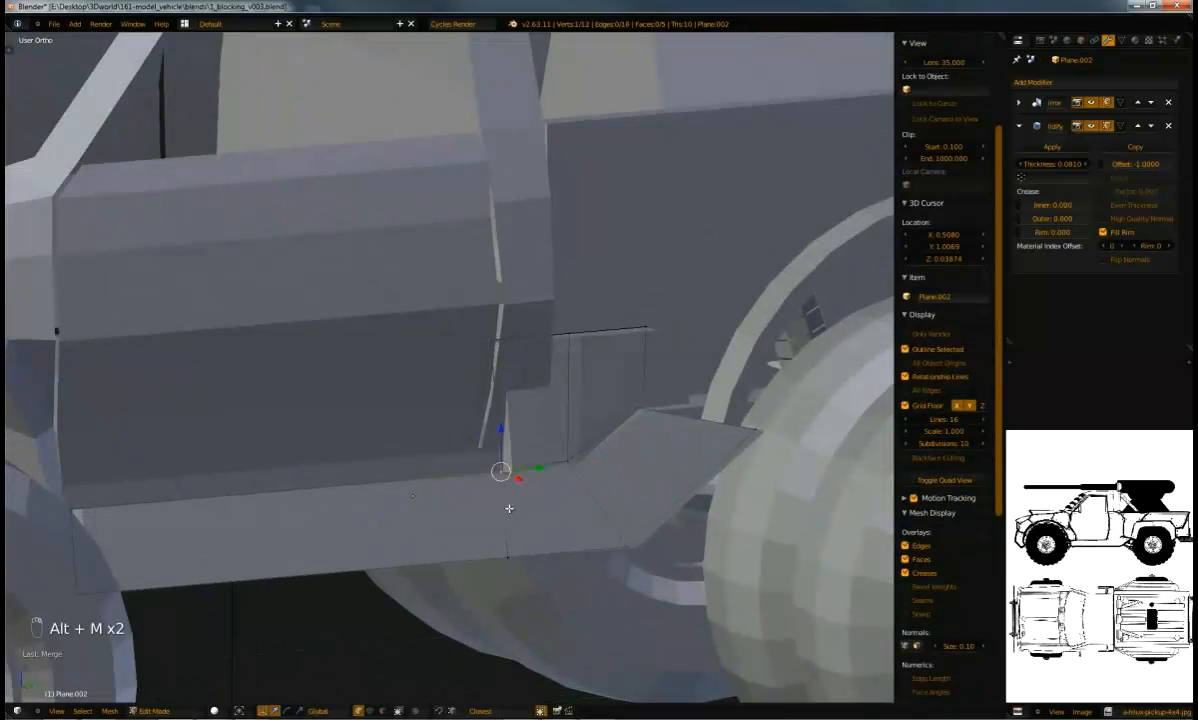
{"action": "key", "text": "g"}
{"action": "left_click", "coordinate": [520, 515]}
Pull the filler piece's three upper vertices outward along X
{"action": "middle_click_drag", "start_coordinate": [520, 515], "coordinate": [594, 420]}
{"action": "right_click", "coordinate": [588, 380], "text": "shift"}
{"action": "left_click_drag", "start_coordinate": [621, 393], "coordinate": [635, 408]}
{"action": "left_click", "coordinate": [635, 408]}
{"action": "middle_click_drag", "start_coordinate": [635, 408], "coordinate": [667, 370]}
In the right wireframe view, extrude the filler's top edge upward twice to reach the blueprint's window line behind the door
{"action": "key", "text": "KP_3"}
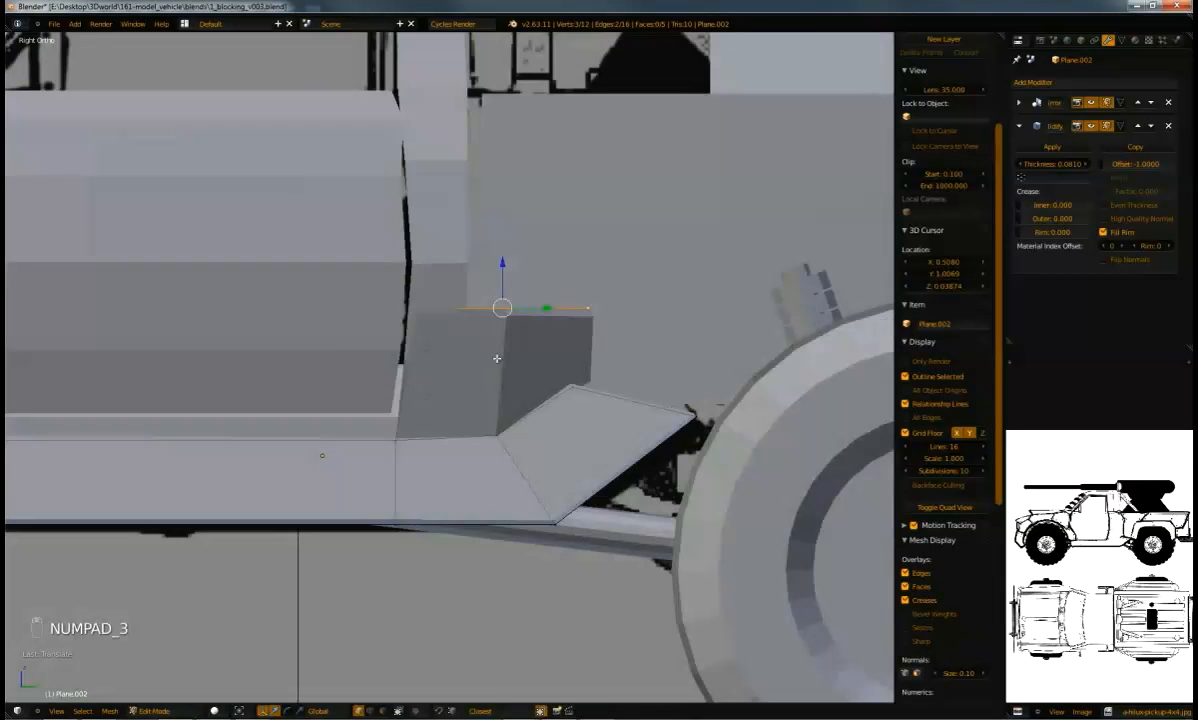
{"action": "key", "text": "z"}
{"action": "middle_click_drag", "start_coordinate": [497, 358], "coordinate": [526, 368], "text": "shift"}
{"action": "right_click", "coordinate": [592, 316], "text": "shift"}
{"action": "right_click", "coordinate": [592, 316], "text": "shift"}
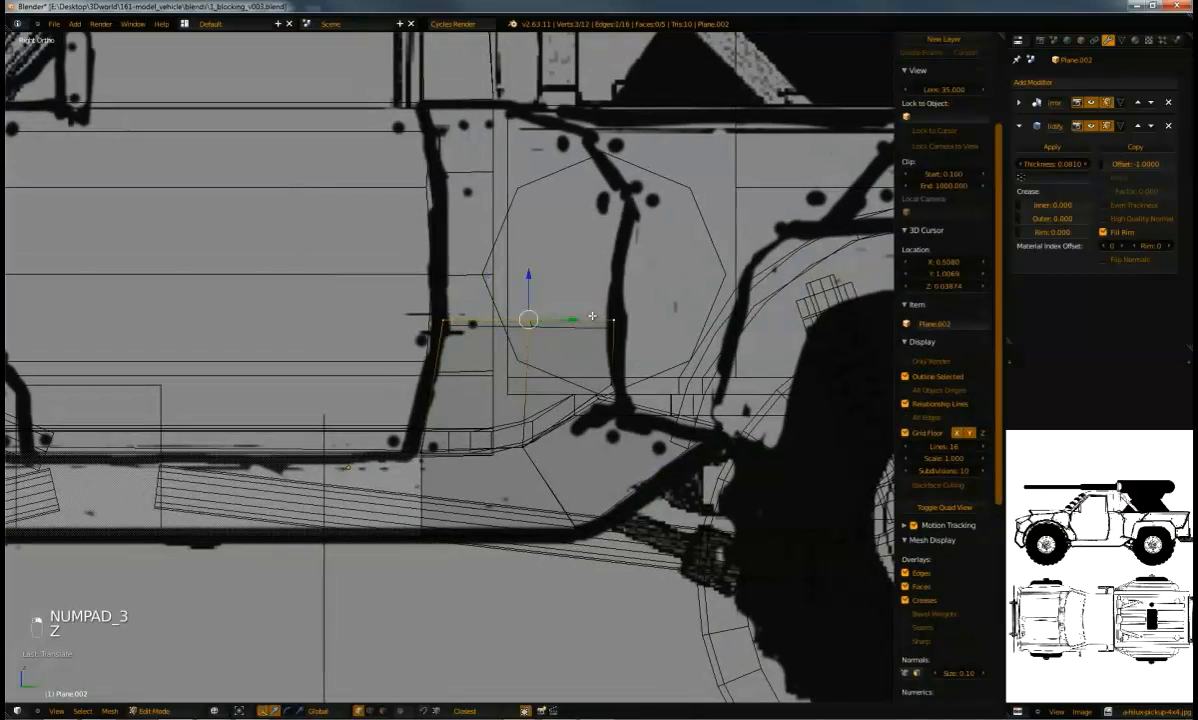
{"action": "key", "text": "e"}
{"action": "left_click", "coordinate": [575, 186]}
{"action": "key", "text": "e"}
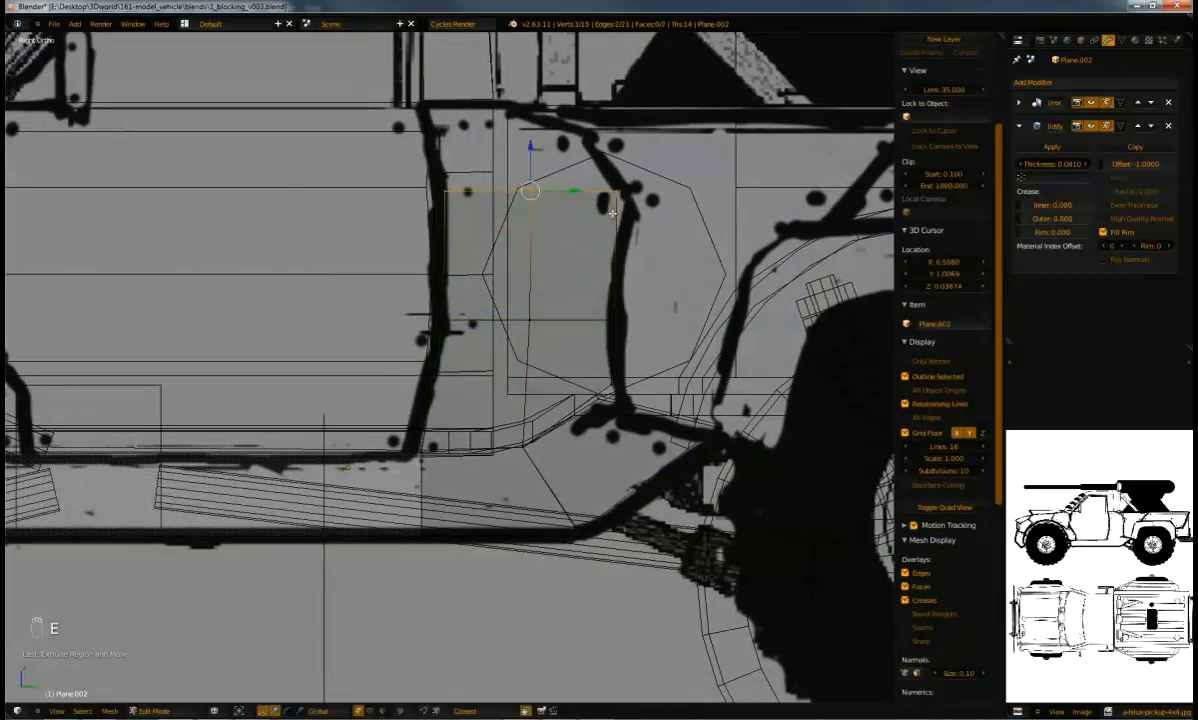
{"action": "left_click", "coordinate": [585, 138]}
Move the rear and top middle vertices of the extruded rows onto the blueprint's rear seam and top edge
{"action": "right_click", "coordinate": [630, 207]}
{"action": "key", "text": "h"}
{"action": "key", "text": "ctrl+z"}
{"action": "key", "text": "g"}
{"action": "key", "text": "g"}
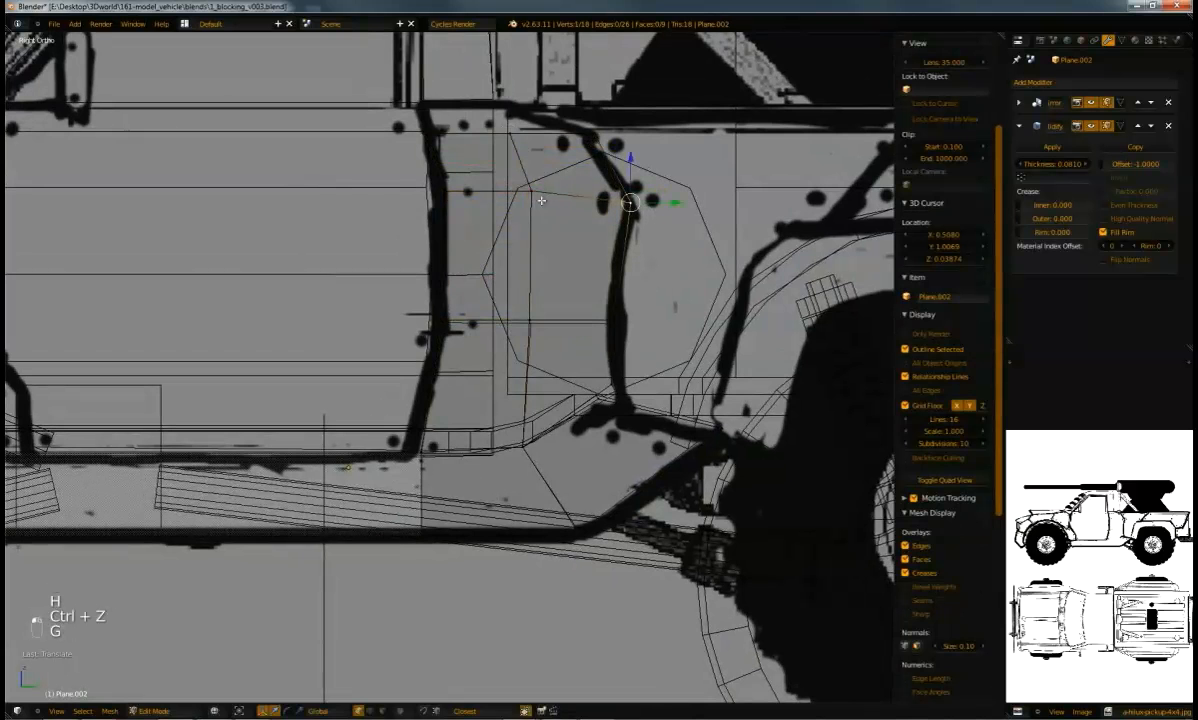
{"action": "left_click", "coordinate": [587, 140]}
{"action": "key", "text": "g"}
{"action": "right_click", "coordinate": [575, 141]}
{"action": "right_click_drag", "start_coordinate": [510, 135], "coordinate": [505, 104]}
{"action": "key", "text": "g"}
{"action": "key", "text": "z"}
In the shaded view, shift the filler's top front vertex and its neighbouring top vertex inward along X towards the cab
{"action": "mouse_move", "coordinate": [439, 122]}
{"action": "middle_mouse_down"}
{"action": "mouse_move", "coordinate": [628, 258]}
{"action": "mouse_move", "coordinate": [640, 210]}
{"action": "middle_mouse_up"}
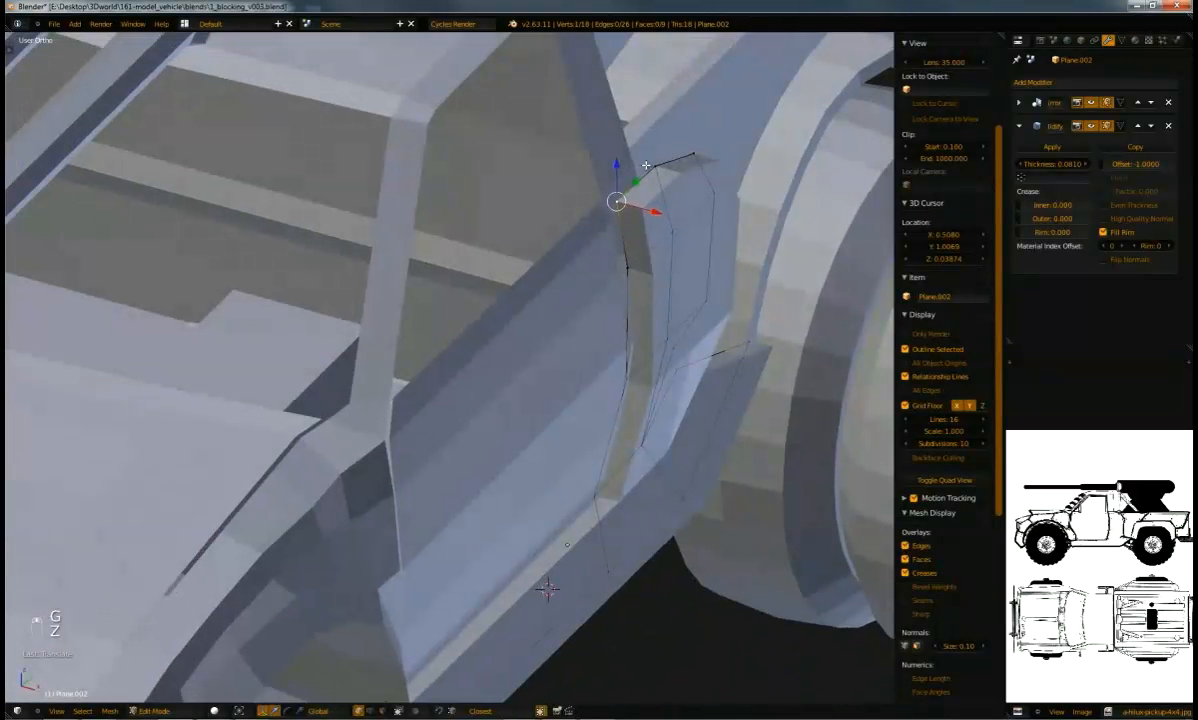
{"action": "left_click_drag", "start_coordinate": [663, 193], "coordinate": [655, 190]}
{"action": "middle_click_drag", "start_coordinate": [655, 150], "coordinate": [657, 192]}
{"action": "right_click", "coordinate": [672, 188]}
{"action": "left_click_drag", "start_coordinate": [729, 211], "coordinate": [719, 205]}
{"action": "left_click", "coordinate": [712, 200]}
Adjust the filler's rear edge along X and reposition its rear vertices to wrap the piece around the bed side
{"action": "middle_click_drag", "start_coordinate": [712, 200], "coordinate": [489, 230]}
{"action": "right_click", "coordinate": [297, 386], "text": "shift"}
{"action": "middle_click_drag", "start_coordinate": [297, 386], "coordinate": [317, 433]}
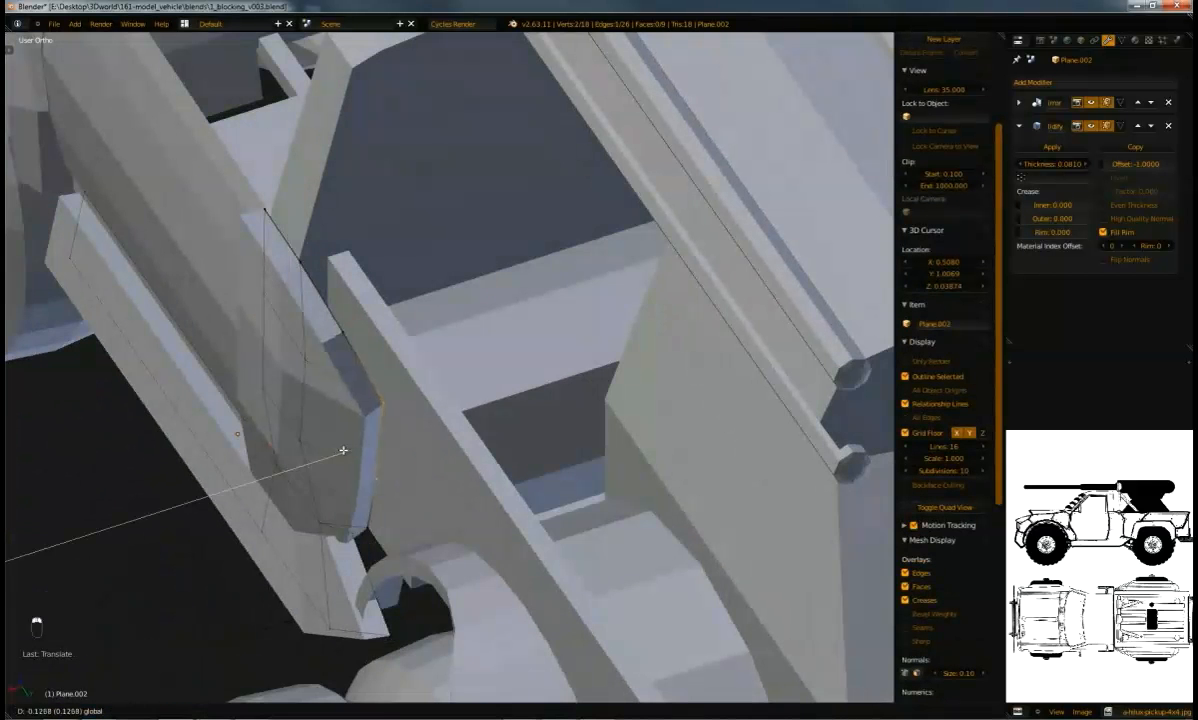
{"action": "key", "text": "KP_Decimal"}
{"action": "right_click_drag", "start_coordinate": [534, 446], "coordinate": [518, 445]}
{"action": "middle_click_drag", "start_coordinate": [530, 460], "coordinate": [583, 383]}
{"action": "key", "text": "g"}
{"action": "key", "text": "g"}
{"action": "key", "text": "g"}
{"action": "key", "text": "g"}
{"action": "key", "text": "g"}
{"action": "middle_click_drag", "start_coordinate": [527, 353], "coordinate": [562, 371]}
{"action": "key", "text": "Tab"}
{"action": "key", "text": "Tab"}
In the right wireframe view, duplicate the side panel's vertex to the door's lower front corner and trace the outline behind the front wheel
{"action": "key", "text": "KP_3"}
{"action": "key", "text": "z"}
{"action": "middle_click_drag", "start_coordinate": [438, 373], "coordinate": [523, 406], "text": "shift"}
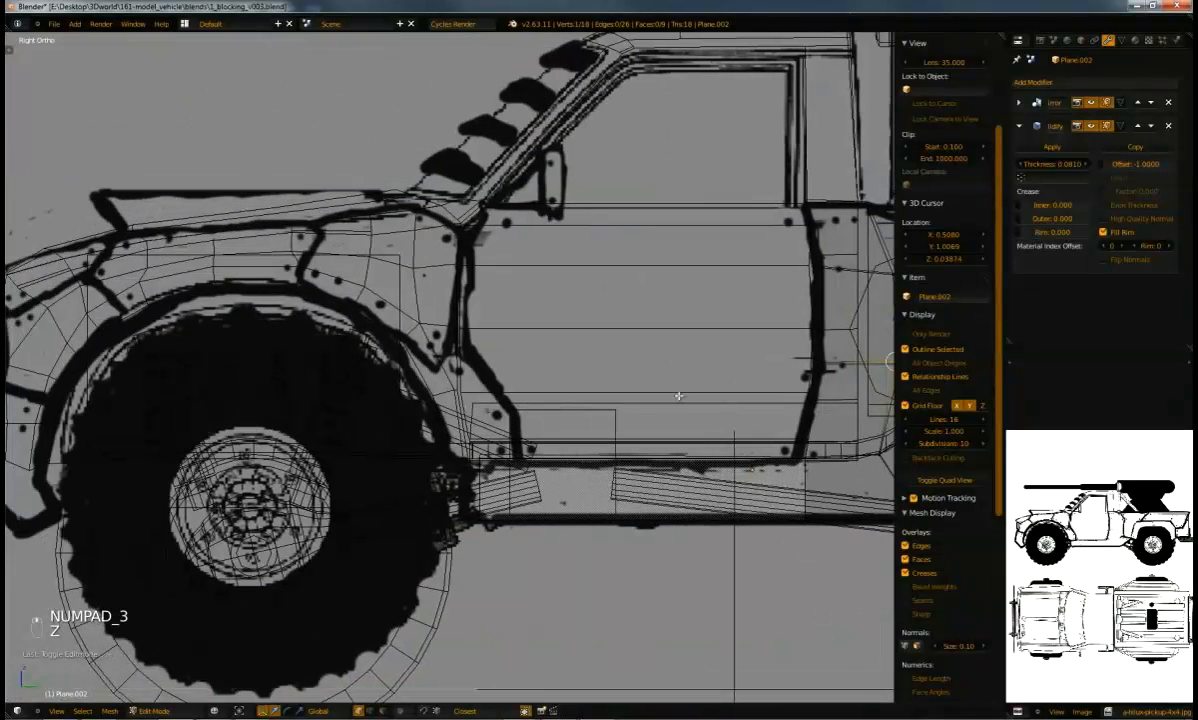
{"action": "right_click", "coordinate": [805, 458]}
{"action": "key", "text": "shift+d"}
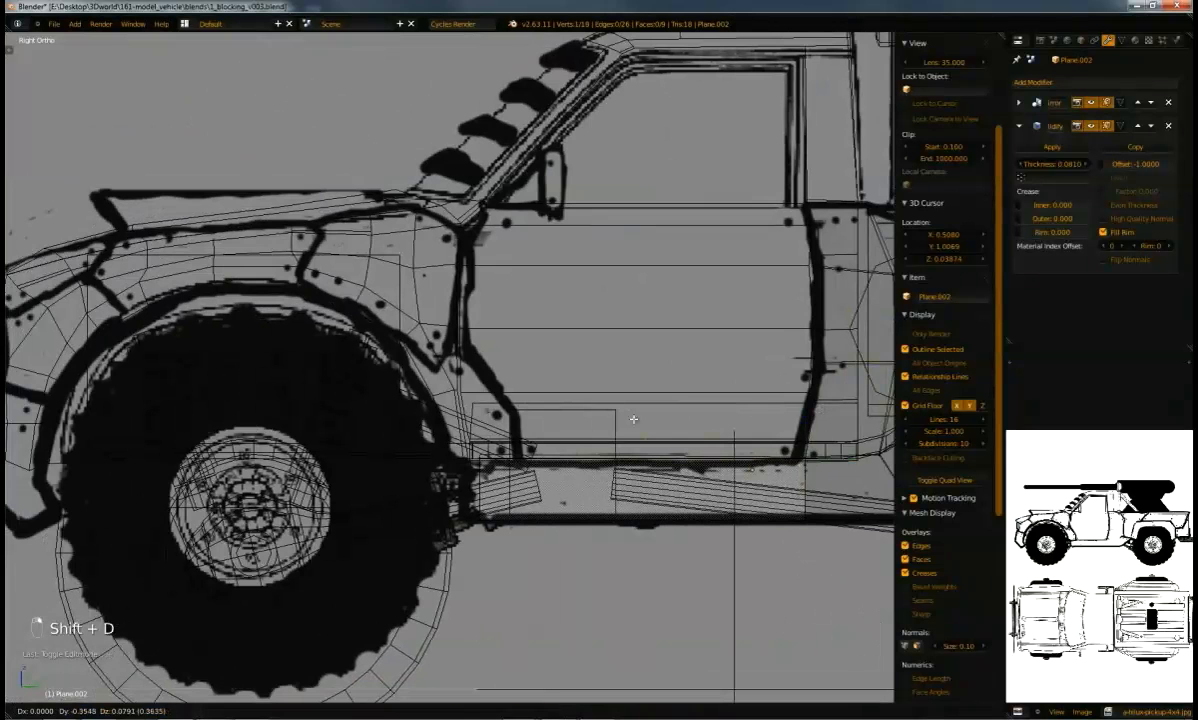
{"action": "left_click", "coordinate": [541, 450]}
{"action": "right_click", "coordinate": [515, 413], "text": "ctrl"}
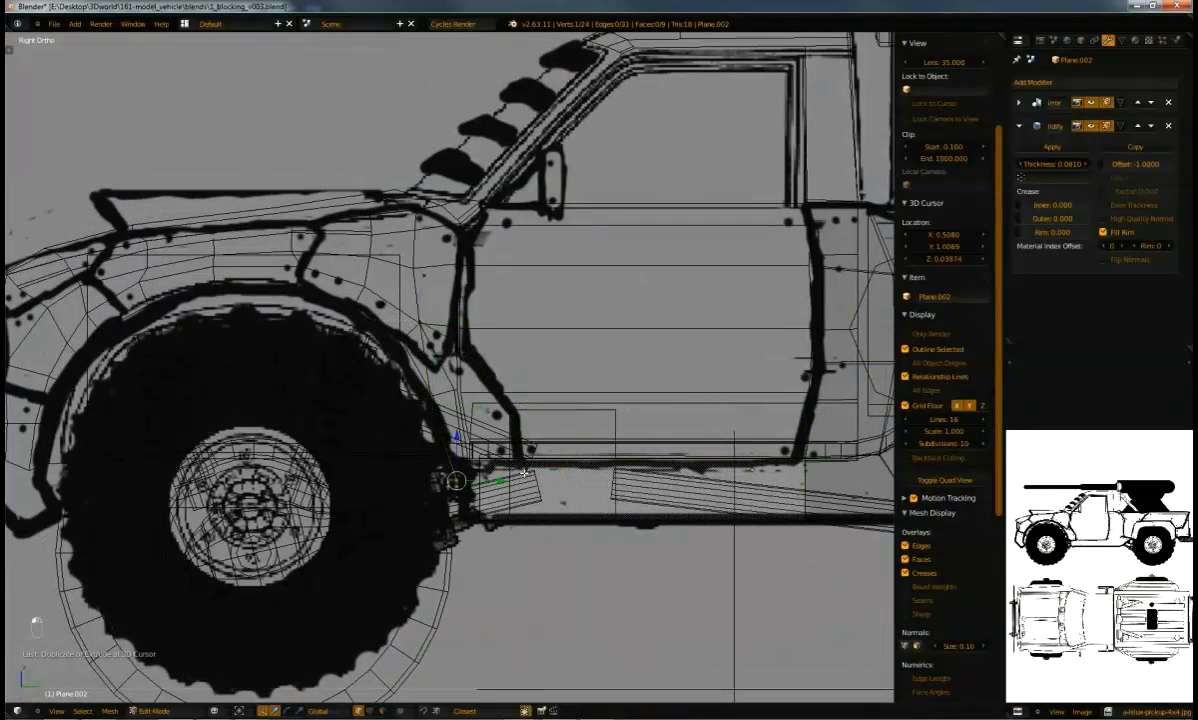
Fill the traced outline behind the front wheel with a lower and an upper face
{"action": "key", "text": "ctrl+l"}
{"action": "scroll", "coordinate": [432, 421], "scroll_direction": "up", "scroll_amount": 2}
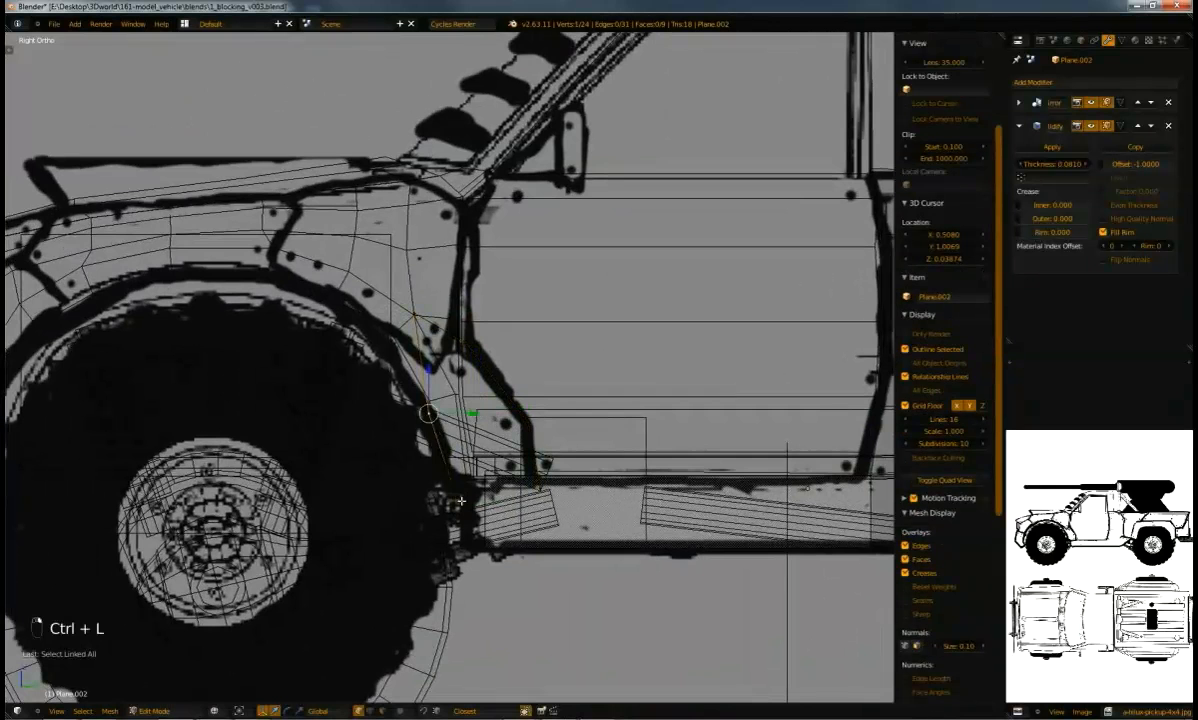
{"action": "right_click", "coordinate": [528, 410], "text": "shift"}
{"action": "key", "text": "f"}
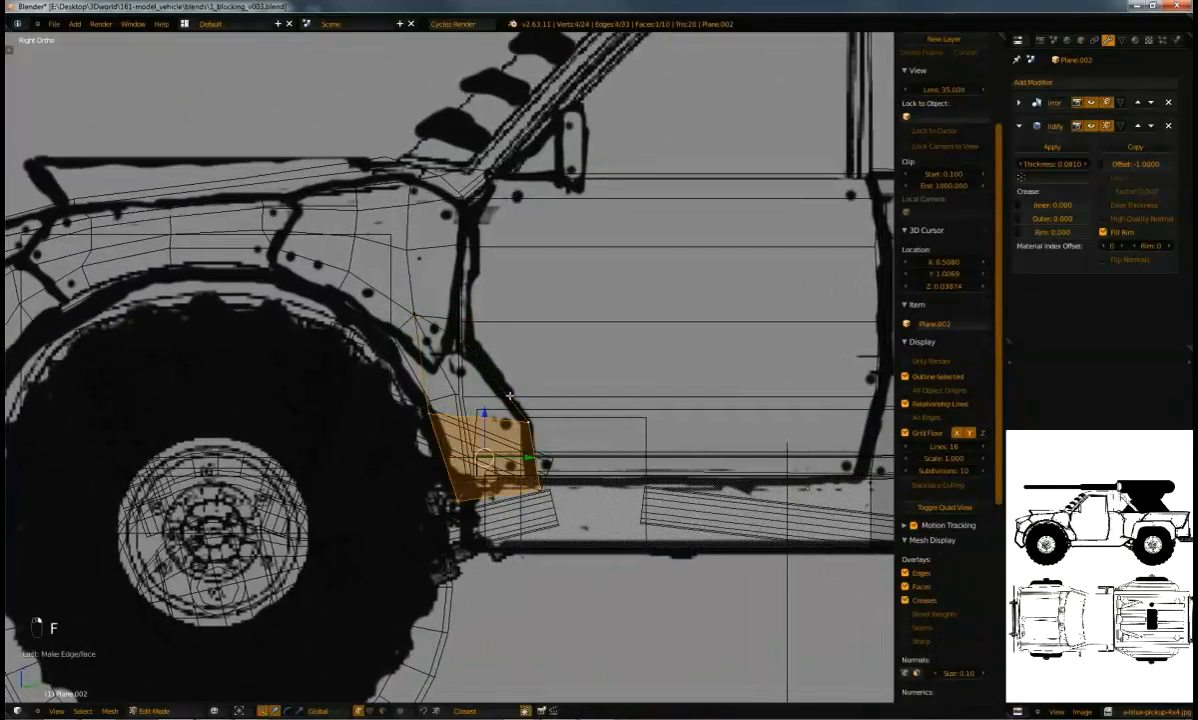
{"action": "right_click", "coordinate": [482, 377], "text": "alt"}
{"action": "key", "text": "f"}
Move the new piece's upper vertices forward along the blueprint's front wheel arch beneath the fender
{"action": "right_click", "coordinate": [464, 342]}
{"action": "key", "text": "g"}
{"action": "left_click", "coordinate": [414, 331]}
{"action": "key", "text": "g"}
{"action": "left_click", "coordinate": [380, 337]}
{"action": "key", "text": "g"}
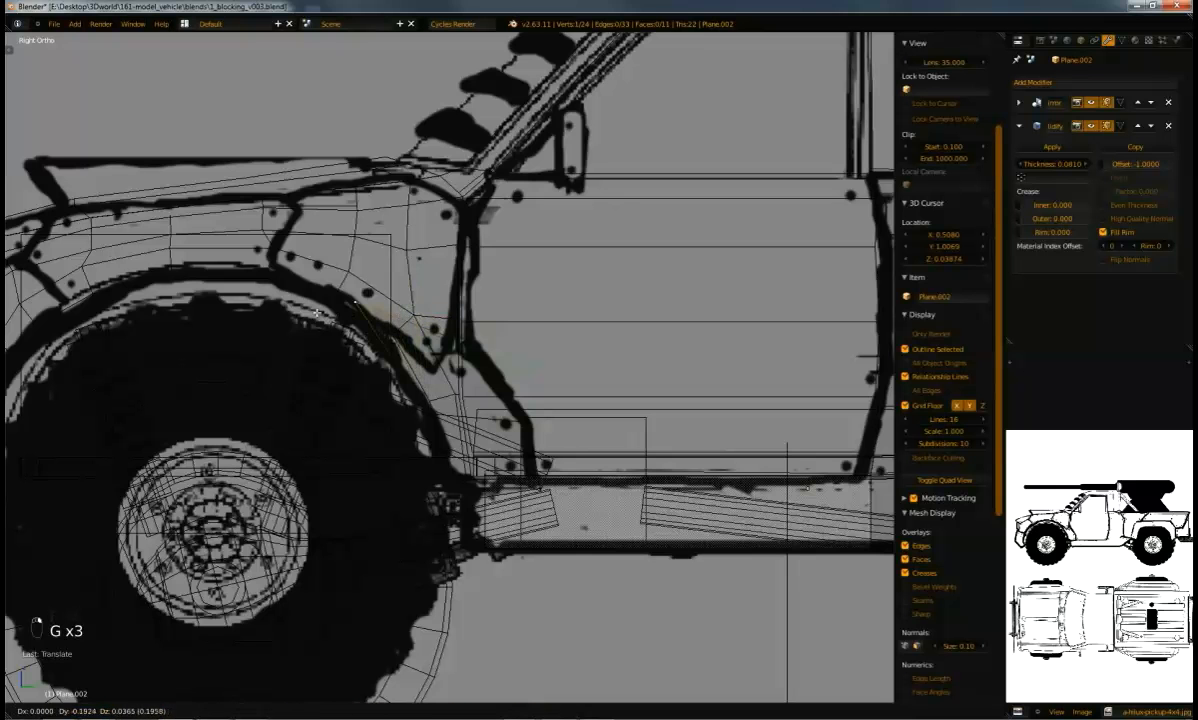
{"action": "left_click", "coordinate": [320, 313]}
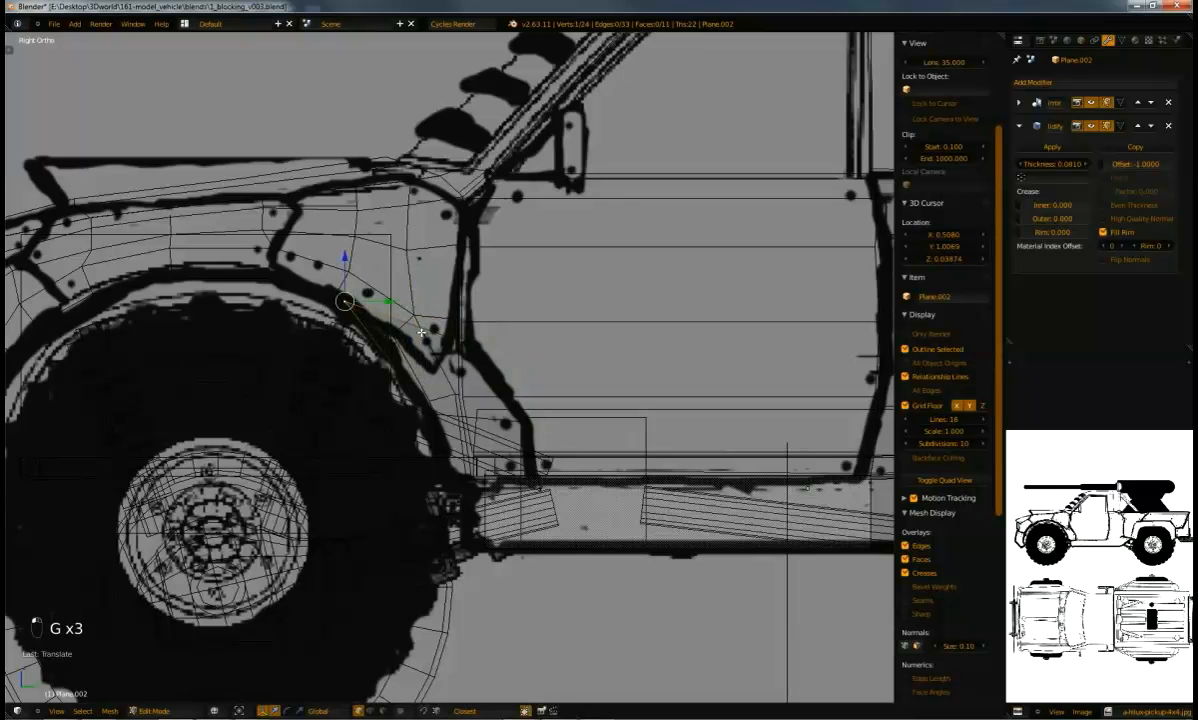
Add a lengthwise loop cut through the piece behind the front wheel and move its upper vertex to the fender's lower edge
{"action": "key", "text": "ctrl+r"}
{"action": "left_click", "coordinate": [430, 328]}
{"action": "left_click", "coordinate": [412, 322]}
{"action": "right_click", "coordinate": [404, 320]}
{"action": "key", "text": "g"}
{"action": "left_click", "coordinate": [436, 327]}
Select the whole linked piece behind the front wheel in the shaded view and shift it outward along X
{"action": "key", "text": "z"}
{"action": "mouse_move", "coordinate": [486, 342]}
{"action": "middle_mouse_down"}
{"action": "mouse_move", "coordinate": [559, 385]}
{"action": "mouse_move", "coordinate": [541, 424]}
{"action": "middle_mouse_up"}
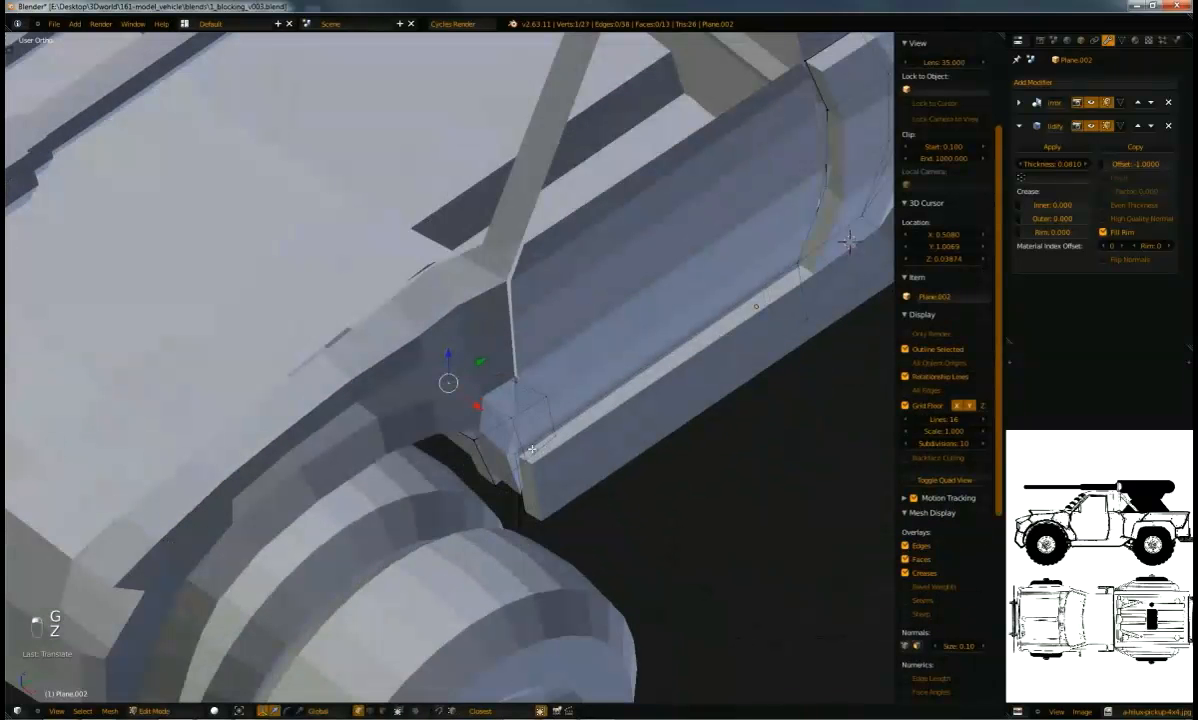
{"action": "key", "text": "ctrl+l"}
{"action": "left_click_drag", "start_coordinate": [513, 446], "coordinate": [537, 462]}
{"action": "mouse_move", "coordinate": [487, 460]}
{"action": "middle_mouse_down"}
{"action": "mouse_move", "coordinate": [519, 445]}
{"action": "mouse_move", "coordinate": [509, 451]}
{"action": "middle_mouse_up"}
Pull the front and middle lengthwise edge loops of the wheel-side piece outward along X
{"action": "right_click", "coordinate": [547, 458]}
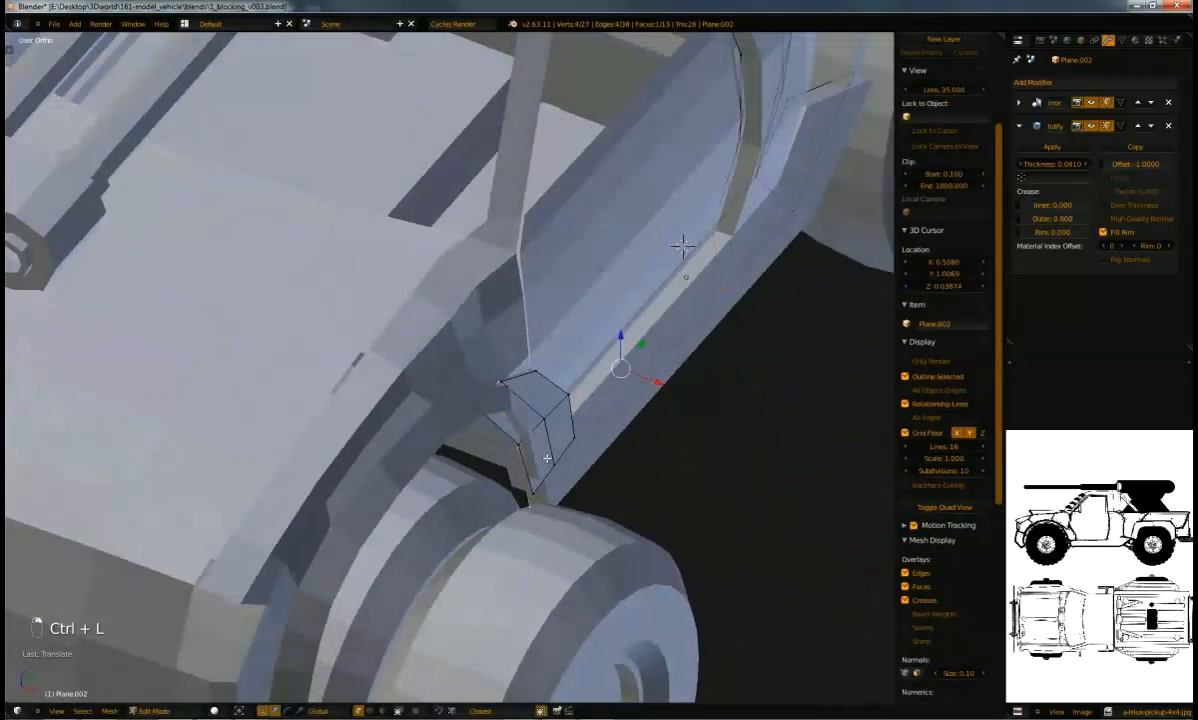
{"action": "right_click", "coordinate": [524, 449], "text": "alt"}
{"action": "left_click_drag", "start_coordinate": [540, 466], "coordinate": [552, 470]}
{"action": "right_click", "coordinate": [545, 424], "text": "alt"}
{"action": "left_click", "coordinate": [574, 441]}
Shift the wheel-side piece's top edge inward along X and its middle crosswise edge row outward
{"action": "middle_click_drag", "start_coordinate": [574, 441], "coordinate": [345, 335]}
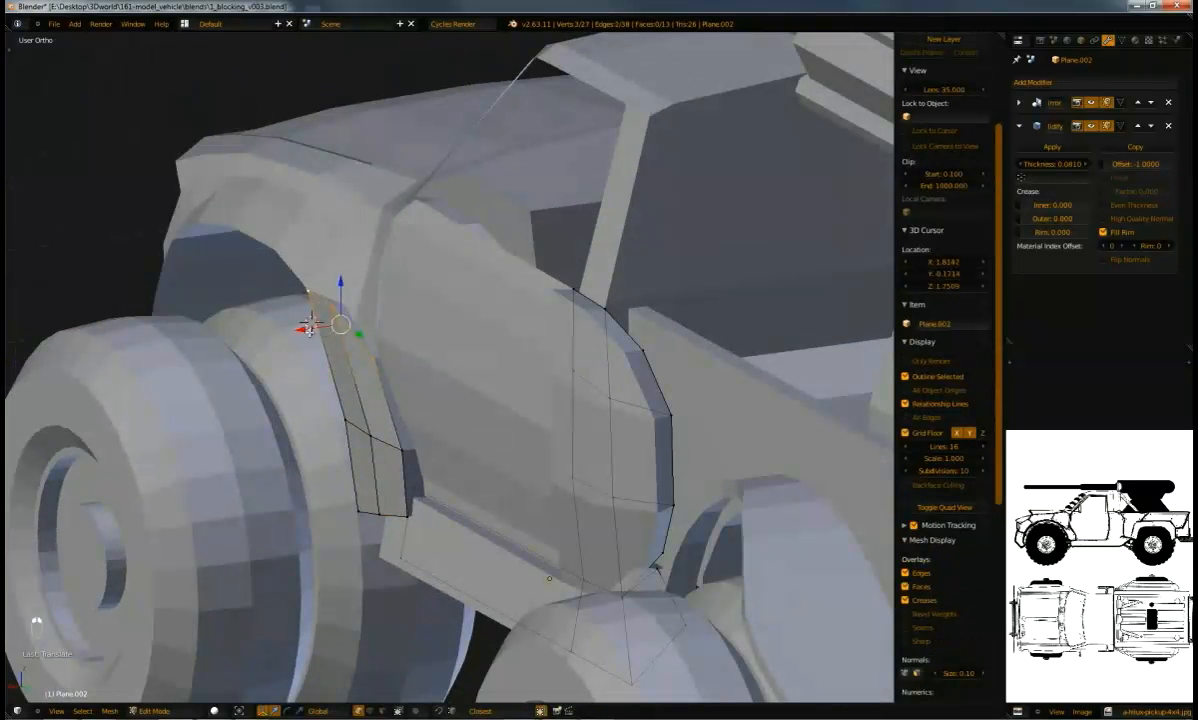
{"action": "middle_click_drag", "start_coordinate": [309, 330], "coordinate": [298, 318]}
{"action": "left_click_drag", "start_coordinate": [298, 318], "coordinate": [309, 325]}
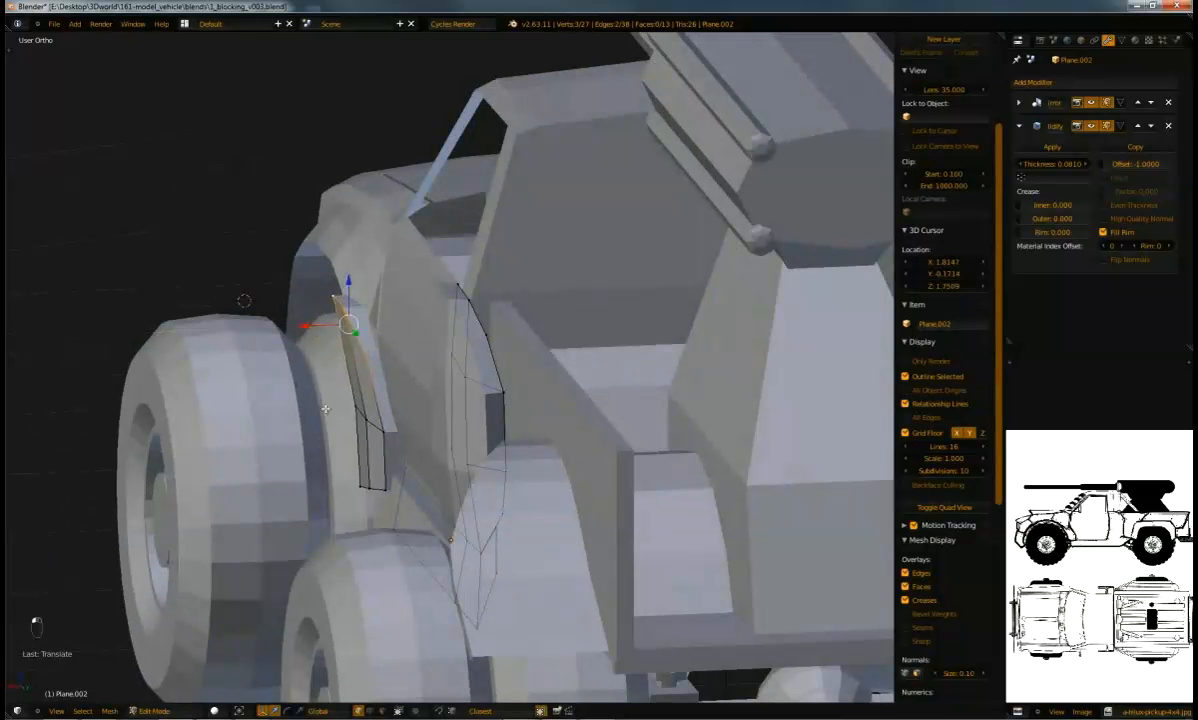
{"action": "right_click", "coordinate": [370, 425], "text": "alt"}
{"action": "left_click_drag", "start_coordinate": [325, 420], "coordinate": [310, 418]}
{"action": "middle_click_drag", "start_coordinate": [310, 418], "coordinate": [404, 352]}
{"action": "key", "text": "Tab"}
{"action": "key", "text": "Tab"}
{"action": "key", "text": "Tab"}
In the right wireframe view, duplicate the wheel-side piece's rear bend vertex and place the copy at the door's lower front corner
{"action": "key", "text": "KP_3"}
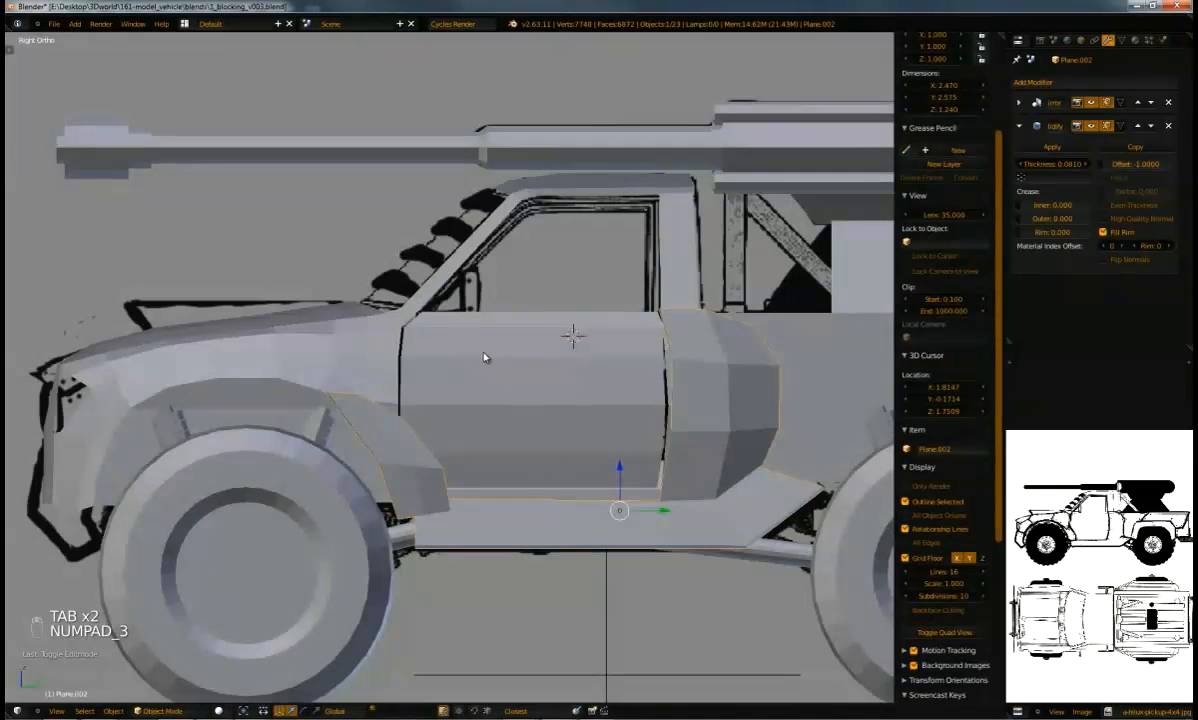
{"action": "scroll", "coordinate": [484, 357], "scroll_direction": "up", "scroll_amount": 1}
{"action": "key", "text": "z"}
{"action": "middle_click_drag", "start_coordinate": [500, 372], "coordinate": [489, 333], "text": "shift"}
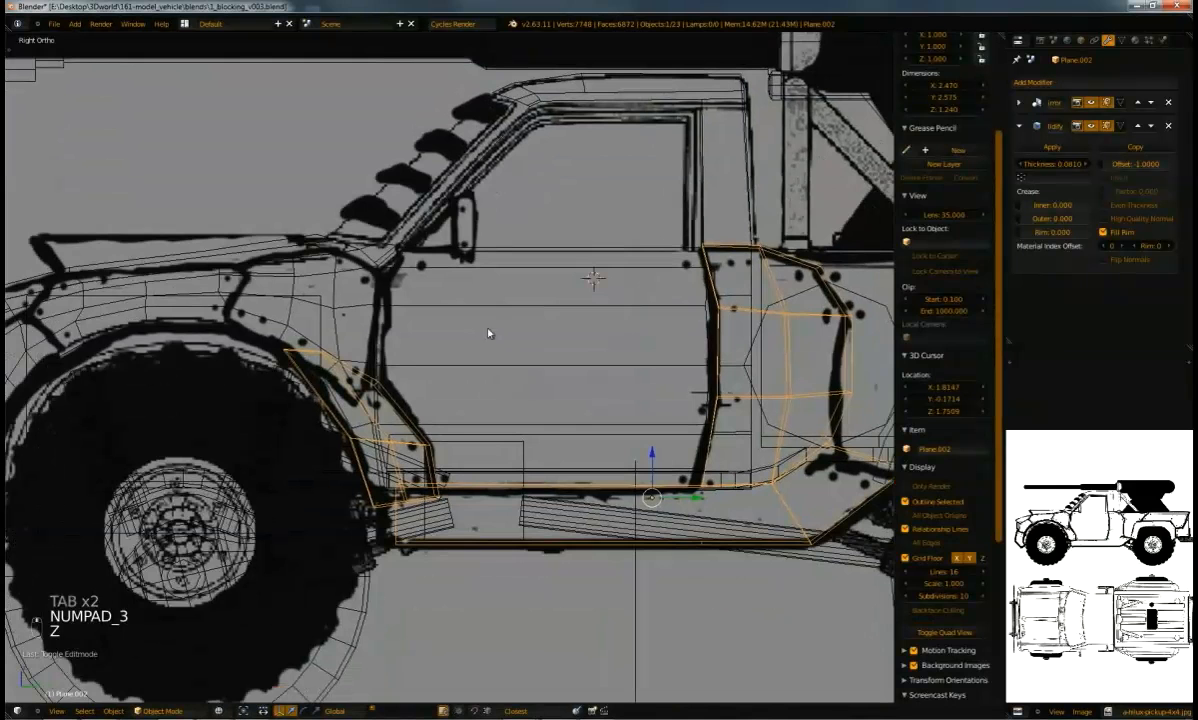
{"action": "key", "text": "Tab"}
{"action": "right_click", "coordinate": [430, 446]}
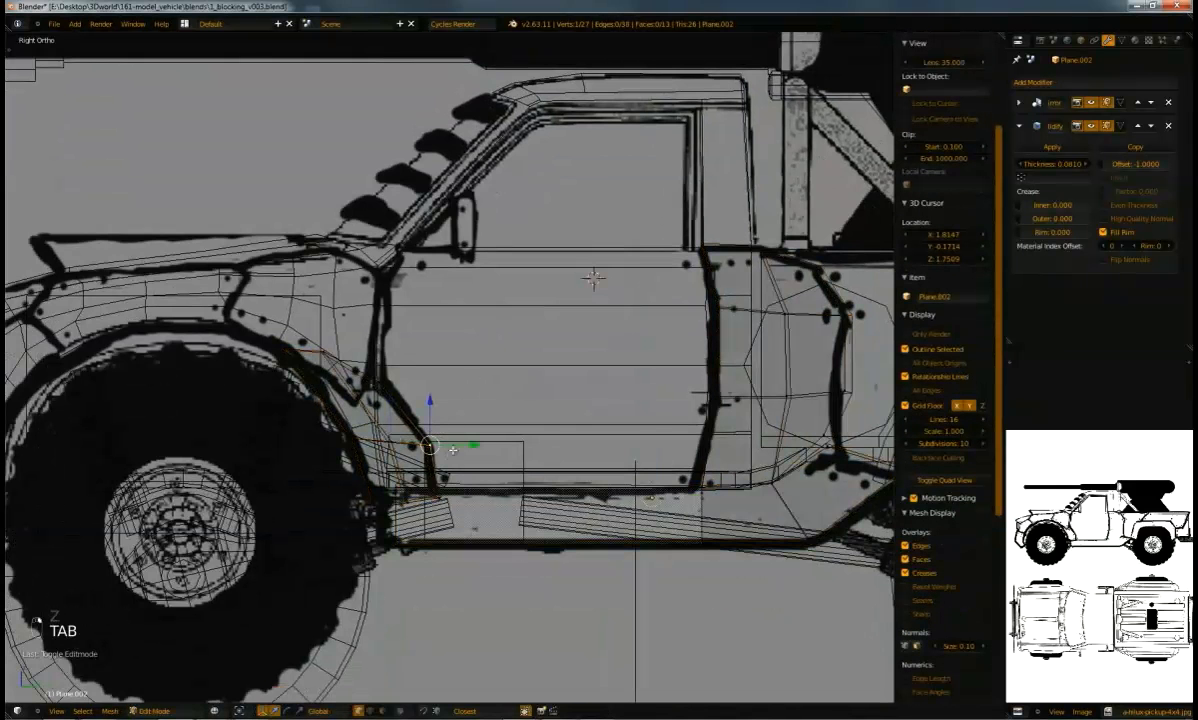
{"action": "key", "text": "shift+d"}
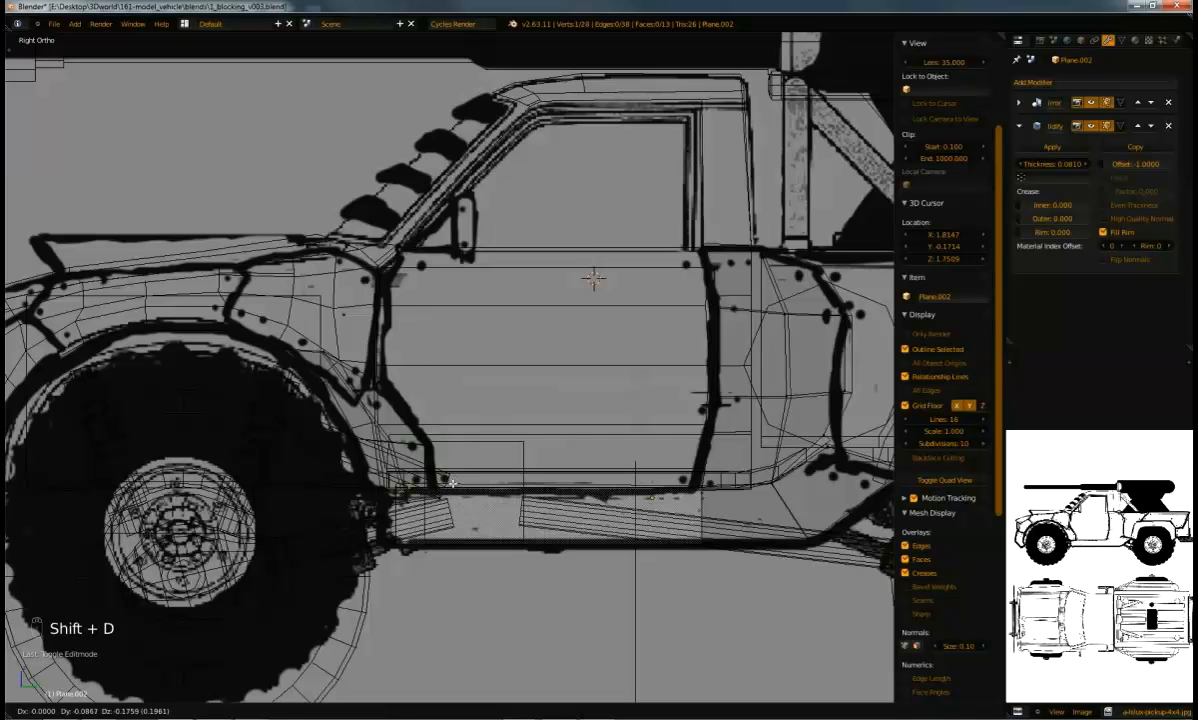
{"action": "left_click", "coordinate": [452, 483]}
Trace the door outline with extruded vertices up the front seam, along the window line and down the rear seam
{"action": "right_click", "coordinate": [383, 382], "text": "ctrl"}
{"action": "right_click", "coordinate": [387, 305], "text": "ctrl"}
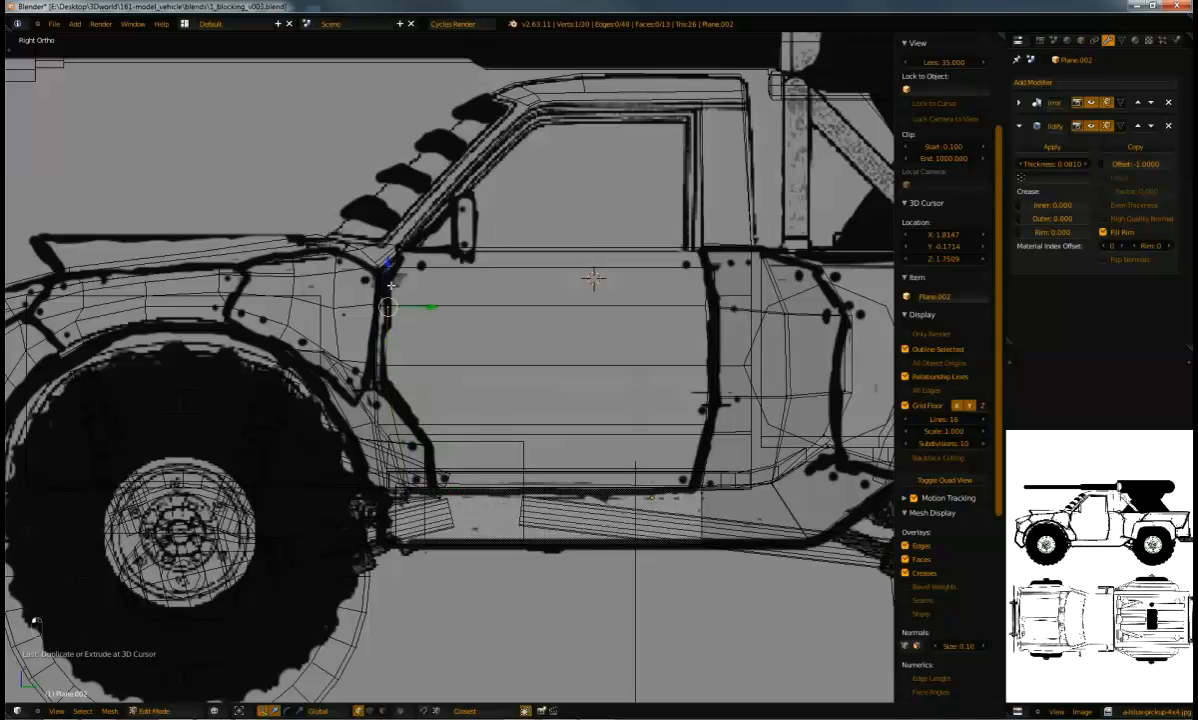
{"action": "right_click", "coordinate": [403, 255], "text": "ctrl"}
{"action": "right_click", "coordinate": [696, 247], "text": "ctrl"}
{"action": "right_click", "coordinate": [708, 310], "text": "ctrl"}
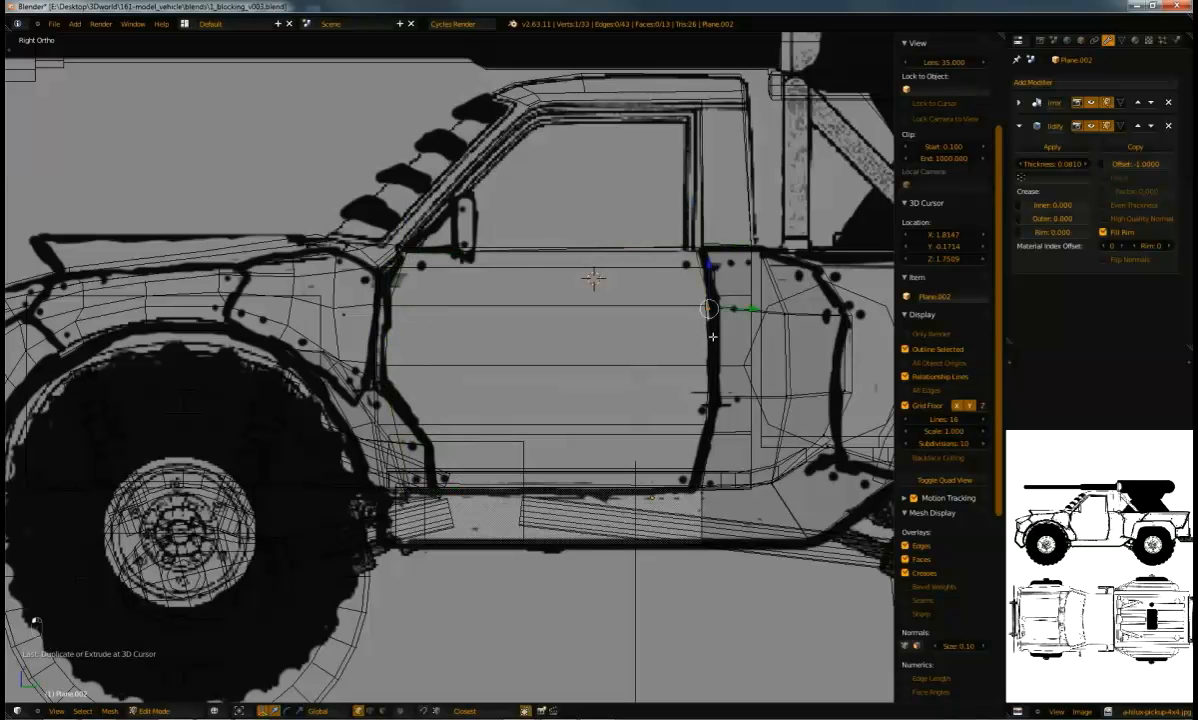
{"action": "right_click", "coordinate": [695, 486], "text": "ctrl"}
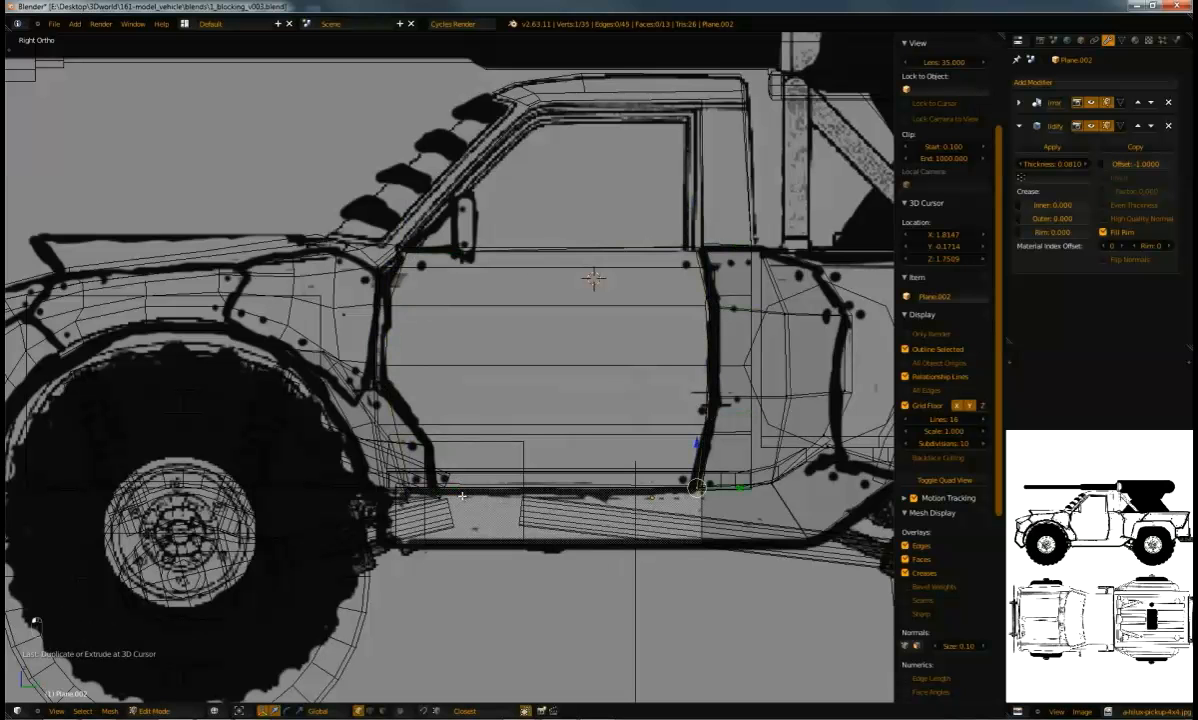
Isolate the linked door outline by hiding the rest of the mesh and close the door's bottom edge
{"action": "key", "text": "ctrl+l"}
{"action": "key", "text": "shift+h"}
{"action": "key", "text": "z"}
{"action": "mouse_move", "coordinate": [498, 456]}
{"action": "middle_mouse_down"}
{"action": "mouse_move", "coordinate": [516, 471]}
{"action": "mouse_move", "coordinate": [507, 483]}
{"action": "middle_mouse_up"}
{"action": "right_click", "coordinate": [412, 482]}
{"action": "right_click", "coordinate": [694, 458], "text": "shift"}
{"action": "key", "text": "f"}
Fill the middle and upper sections of the door outline with faces
{"action": "right_click_drag", "start_coordinate": [709, 392], "coordinate": [717, 316]}
{"action": "right_click", "coordinate": [705, 318]}
{"action": "right_click", "coordinate": [690, 312], "text": "shift"}
{"action": "right_click", "coordinate": [385, 305], "text": "shift"}
{"action": "right_click", "coordinate": [385, 376], "text": "shift"}
{"action": "key", "text": "f"}
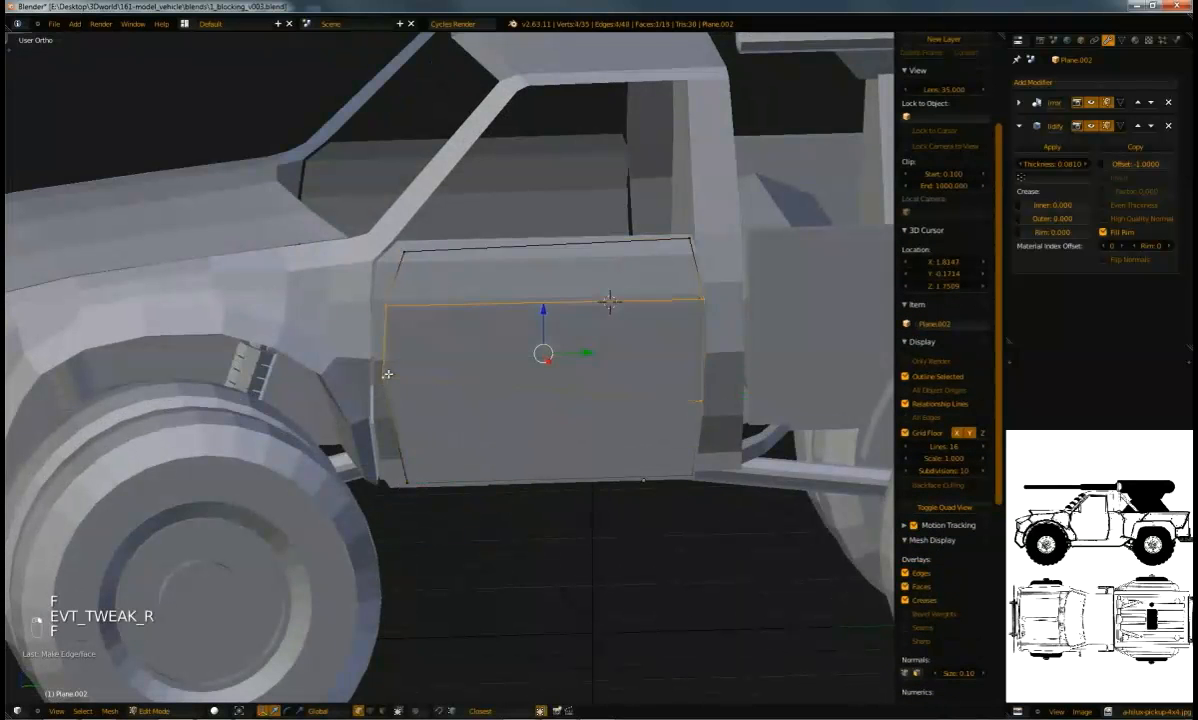
{"action": "right_click", "coordinate": [436, 252], "text": "alt"}
{"action": "key", "text": "f"}
Make the normals of the door faces consistent
{"action": "key", "text": "a"}
{"action": "key", "text": "a"}
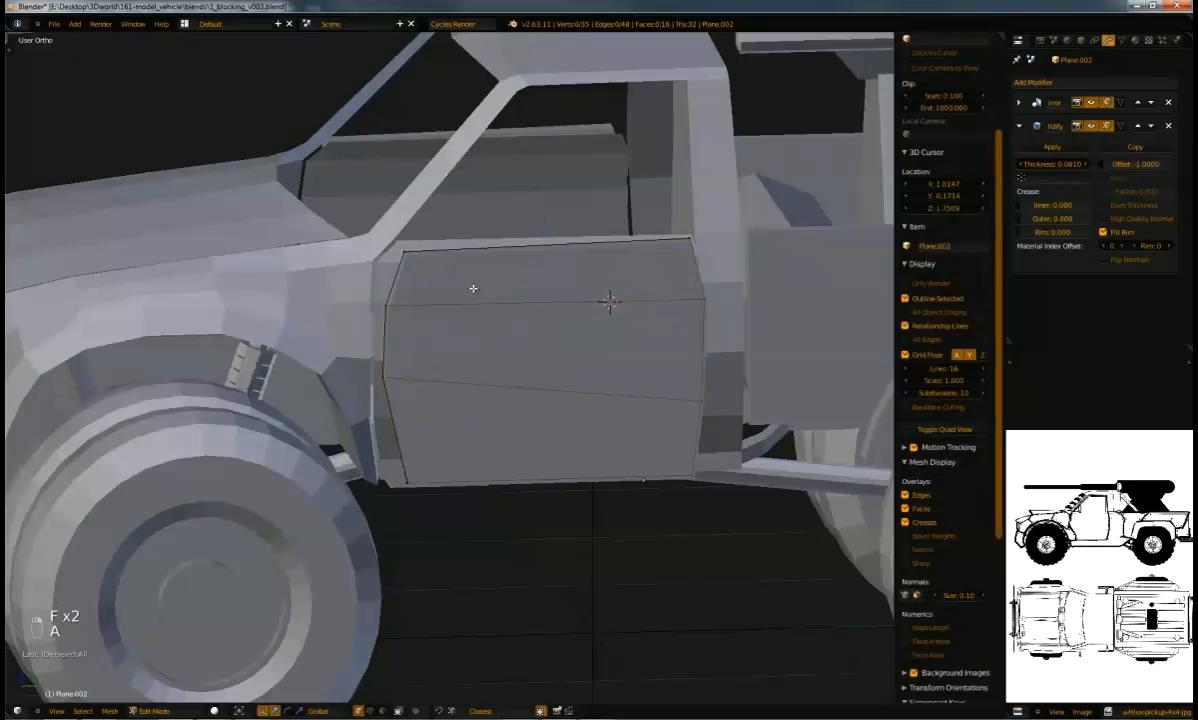
{"action": "key", "text": "ctrl+n"}
{"action": "mouse_move", "coordinate": [474, 300]}
{"action": "middle_mouse_down"}
{"action": "mouse_move", "coordinate": [578, 340]}
{"action": "mouse_move", "coordinate": [565, 330]}
{"action": "mouse_move", "coordinate": [483, 338]}
{"action": "mouse_move", "coordinate": [484, 323]}
{"action": "middle_mouse_up"}
Reveal the hidden parts, make the whole mesh's normals consistent and set the Solidify thickness to -0.0810
{"action": "key", "text": "alt+h"}
{"action": "key", "text": "a"}
{"action": "key", "text": "a"}
{"action": "key", "text": "ctrl+n"}
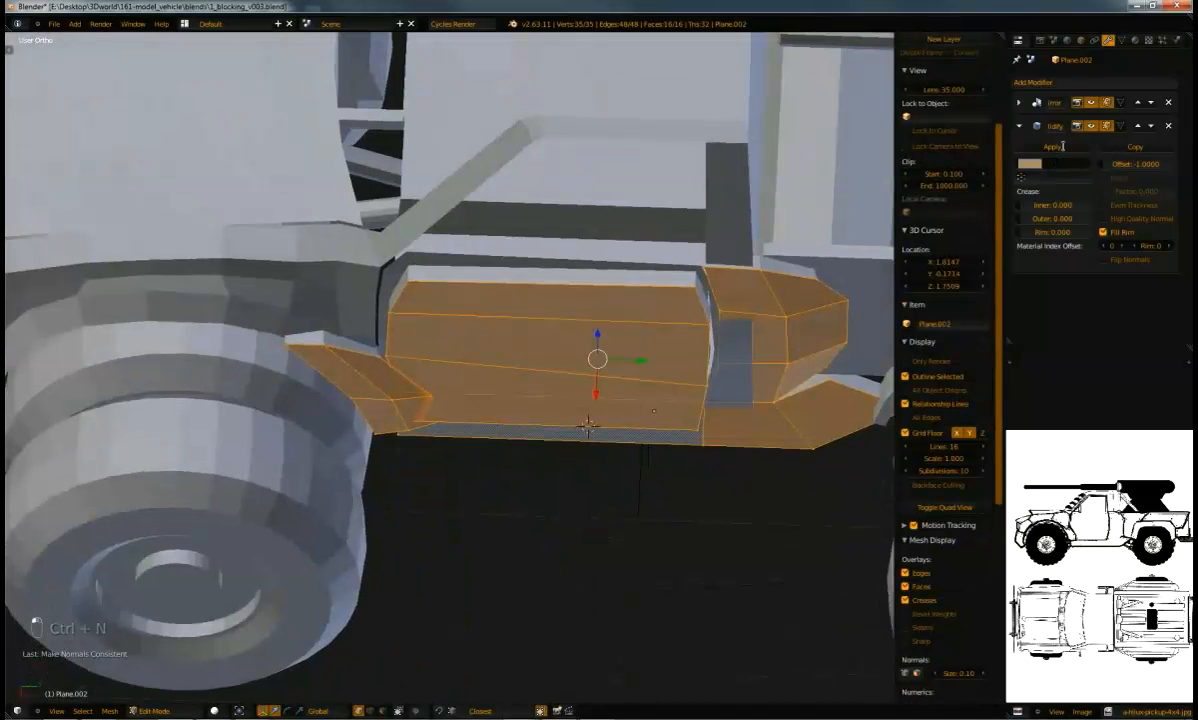
{"action": "key", "text": "Return"}
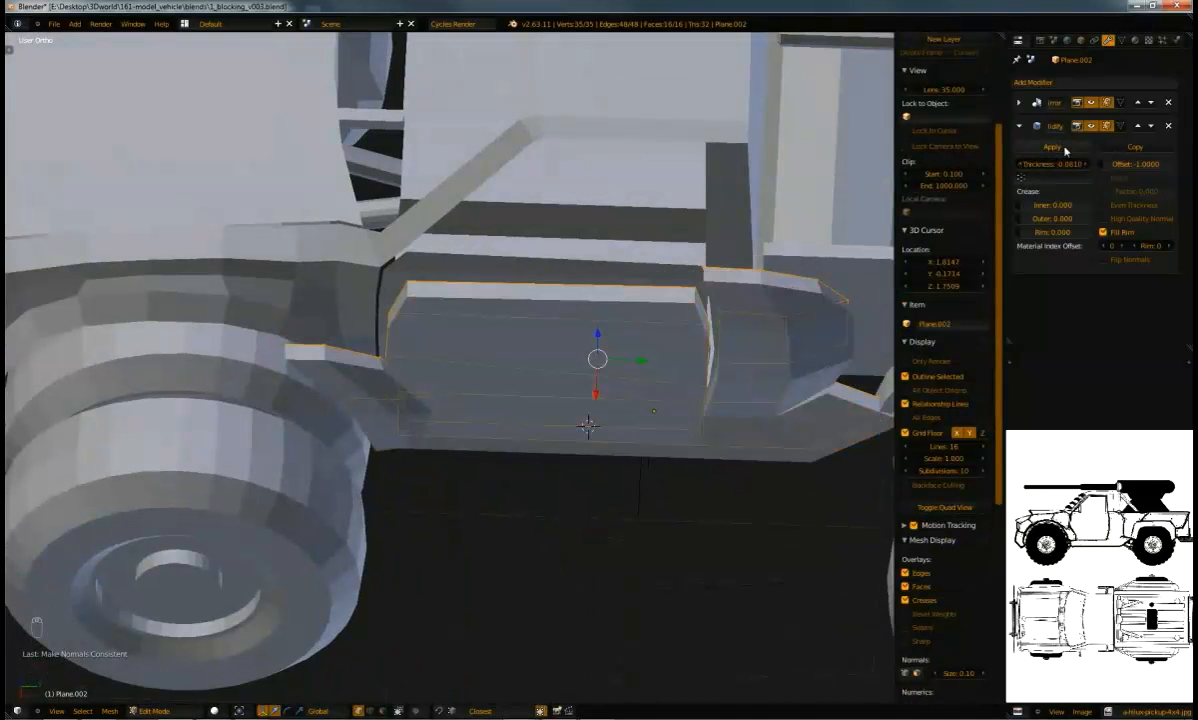
{"action": "middle_click_drag", "start_coordinate": [537, 323], "coordinate": [601, 312]}
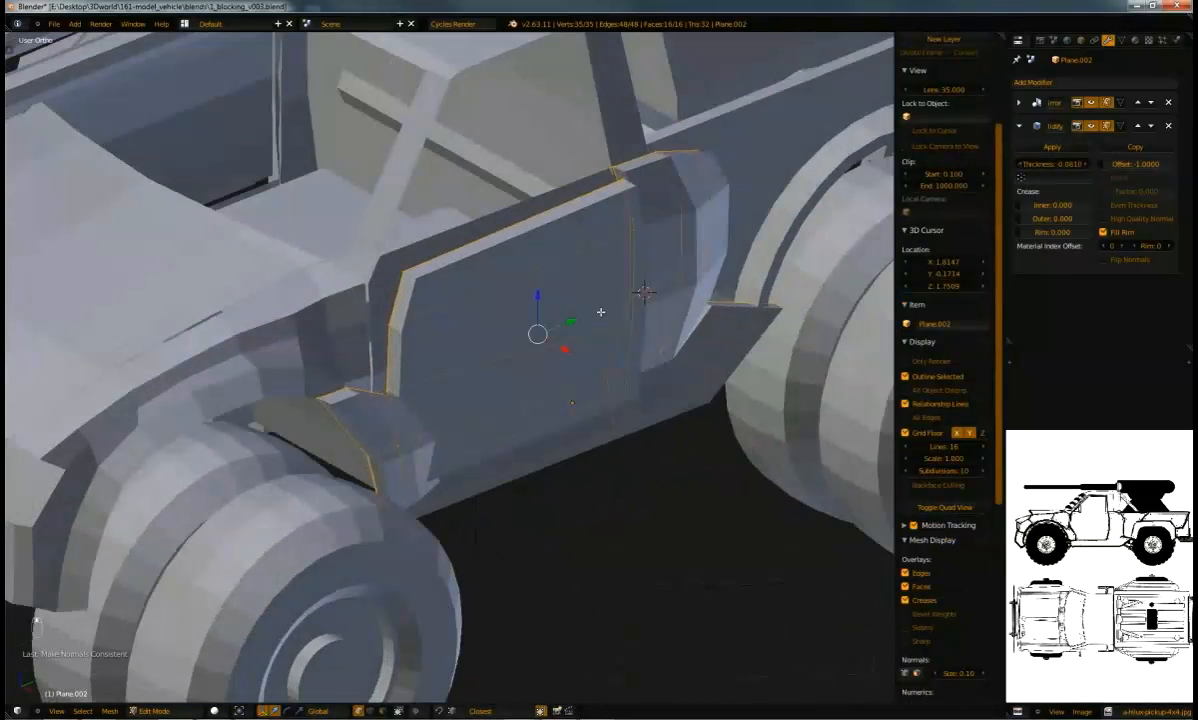
Move the upper edge and the upper front corner of the door armor panel inward along X
{"action": "right_click", "coordinate": [500, 244]}
{"action": "middle_click_drag", "start_coordinate": [500, 244], "coordinate": [524, 251]}
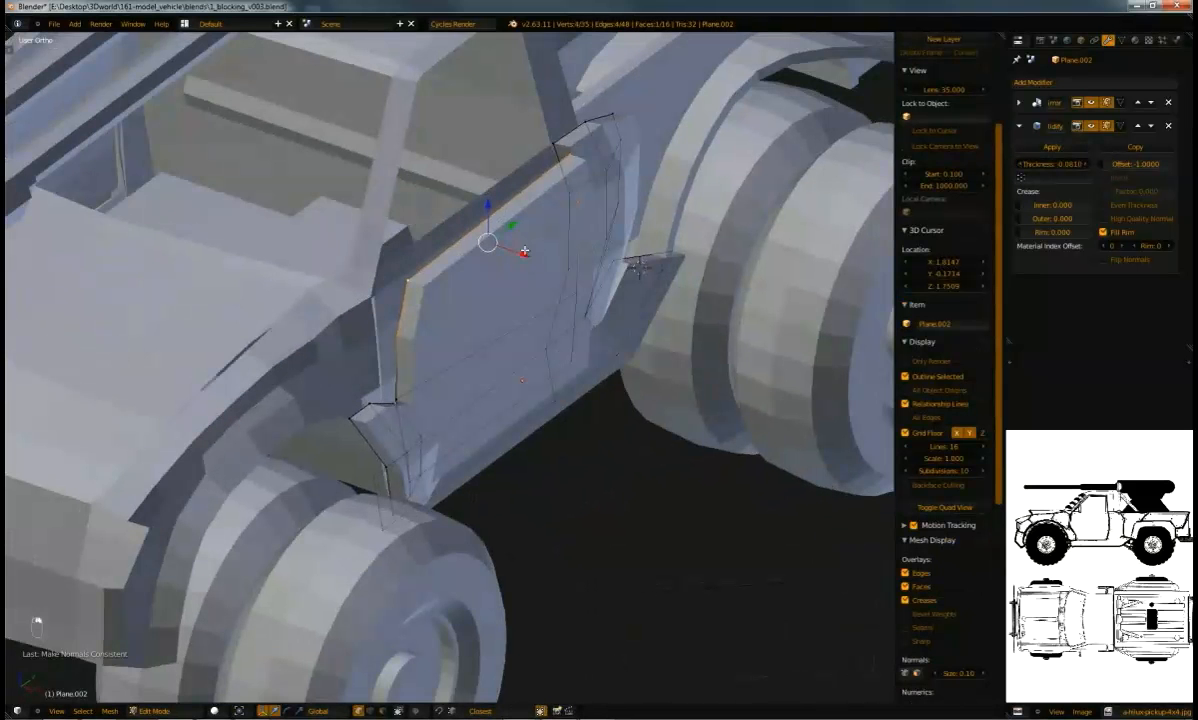
{"action": "right_click", "coordinate": [419, 269]}
{"action": "mouse_move", "coordinate": [565, 177]}
{"action": "middle_mouse_down"}
{"action": "mouse_move", "coordinate": [516, 171]}
{"action": "mouse_move", "coordinate": [548, 176]}
{"action": "middle_mouse_up"}
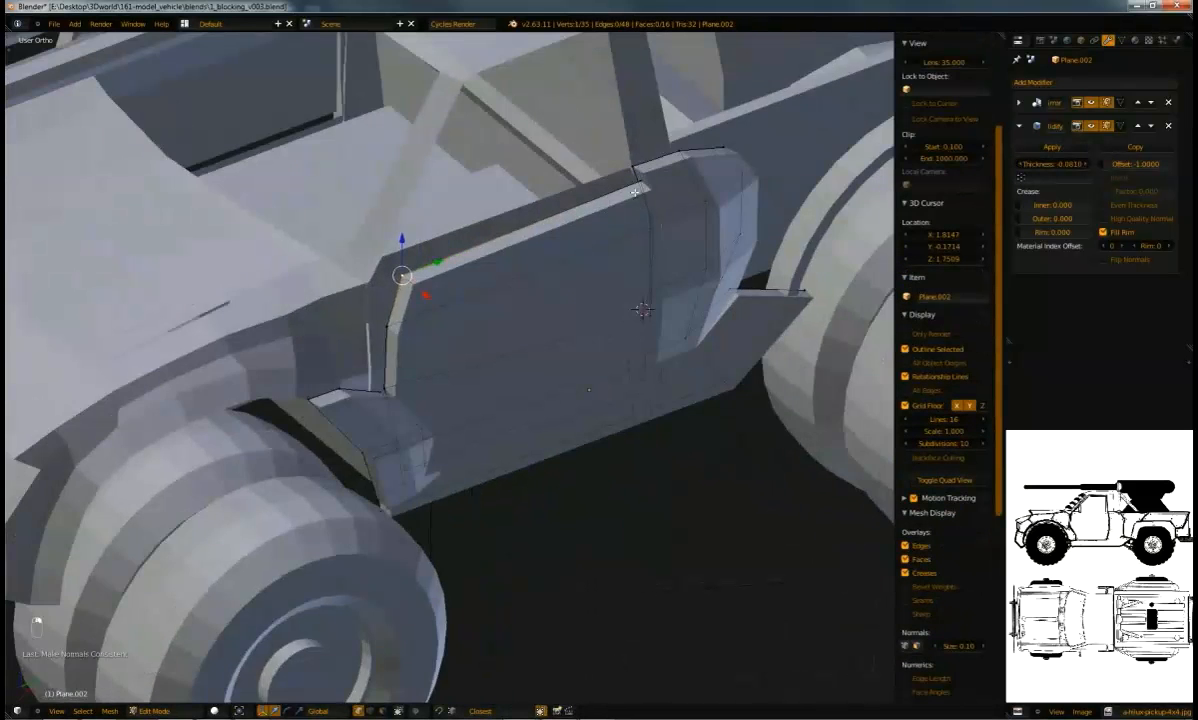
{"action": "right_click", "coordinate": [636, 193], "text": "shift"}
{"action": "middle_click_drag", "start_coordinate": [521, 237], "coordinate": [581, 242]}
{"action": "left_click_drag", "start_coordinate": [501, 222], "coordinate": [441, 347]}
{"action": "right_click", "coordinate": [423, 329], "text": "shift"}
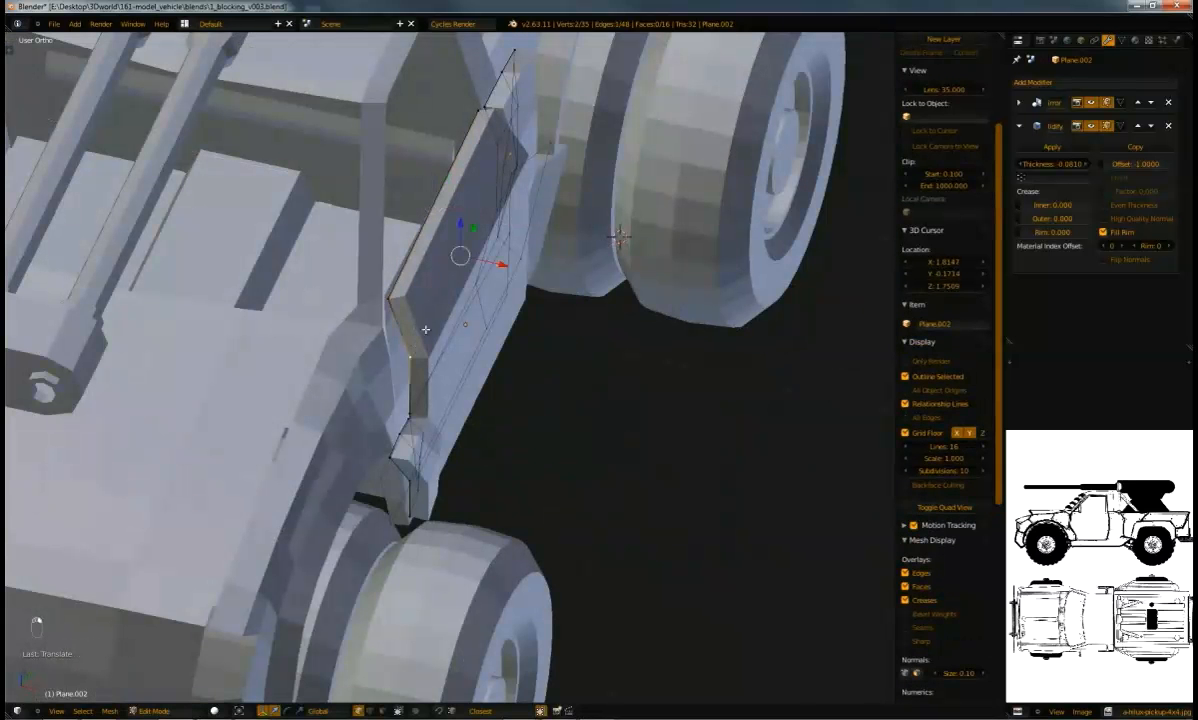
{"action": "left_click_drag", "start_coordinate": [505, 263], "coordinate": [494, 262]}
{"action": "middle_click_drag", "start_coordinate": [414, 328], "coordinate": [387, 318]}
Try to shift the door panel's lower edges along X and undo the move
{"action": "right_click", "coordinate": [447, 368], "text": "alt"}
{"action": "right_click", "coordinate": [599, 311], "text": "alt+shift"}
{"action": "middle_click_drag", "start_coordinate": [599, 311], "coordinate": [355, 341]}
{"action": "mouse_move", "coordinate": [458, 464]}
{"action": "left_mouse_down"}
{"action": "mouse_move", "coordinate": [468, 470]}
{"action": "mouse_move", "coordinate": [450, 467]}
{"action": "left_mouse_up"}
{"action": "key", "text": "ctrl+z"}
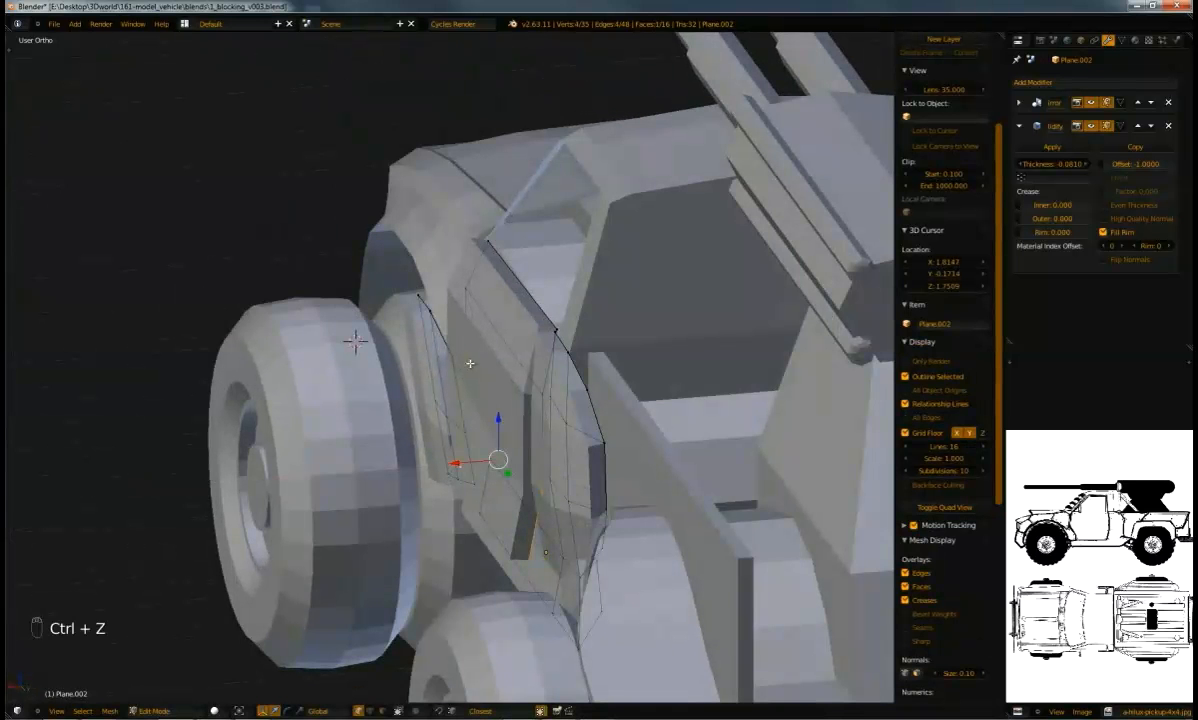
Shift the lower crease vertices of the door panel along X to shape its sloping lower section
{"action": "key", "text": "c"}
{"action": "middle_click", "coordinate": [492, 456]}
{"action": "right_click", "coordinate": [517, 494]}
{"action": "left_click_drag", "start_coordinate": [455, 515], "coordinate": [468, 514]}
{"action": "middle_click_drag", "start_coordinate": [468, 514], "coordinate": [560, 481]}
{"action": "key", "text": "Tab"}
{"action": "middle_click_drag", "start_coordinate": [504, 438], "coordinate": [551, 532]}
{"action": "key", "text": "Tab"}
{"action": "left_click_drag", "start_coordinate": [510, 496], "coordinate": [612, 494]}
Move the door panel's bottom edge along X relative to the underbody piece
{"action": "right_click", "coordinate": [627, 515], "text": "alt+shift"}
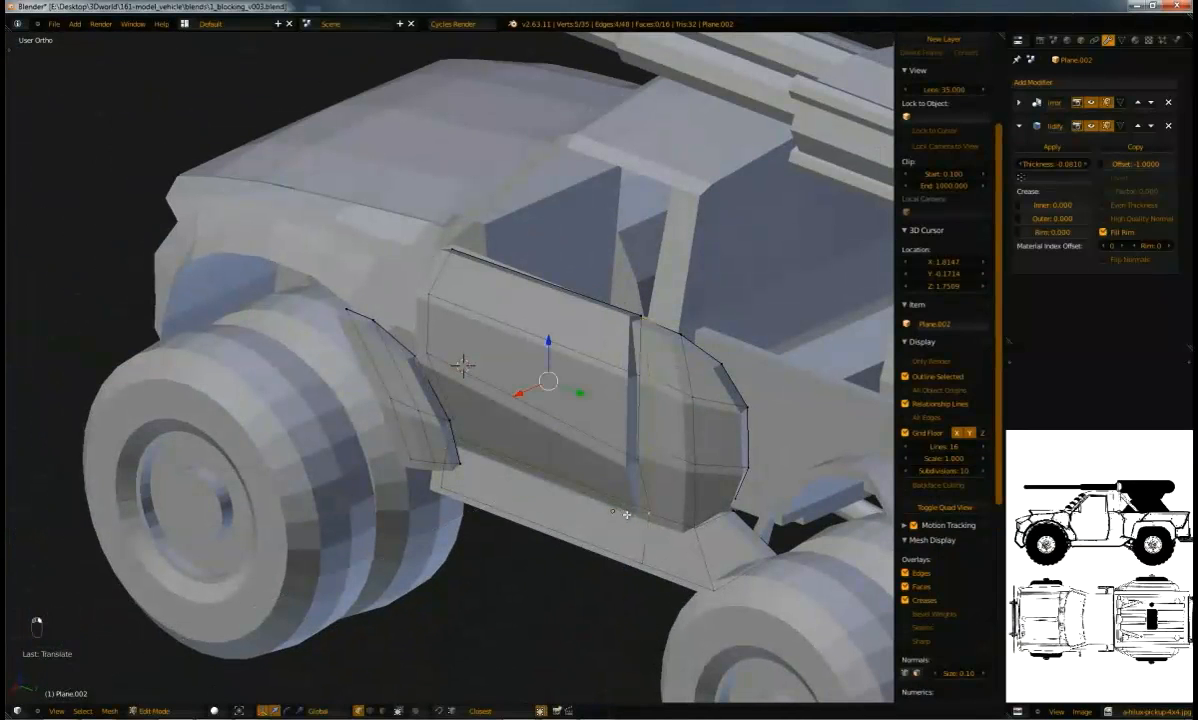
{"action": "right_click", "coordinate": [658, 449], "text": "shift"}
{"action": "right_click", "coordinate": [657, 385], "text": "shift"}
{"action": "right_click", "coordinate": [642, 331], "text": "shift"}
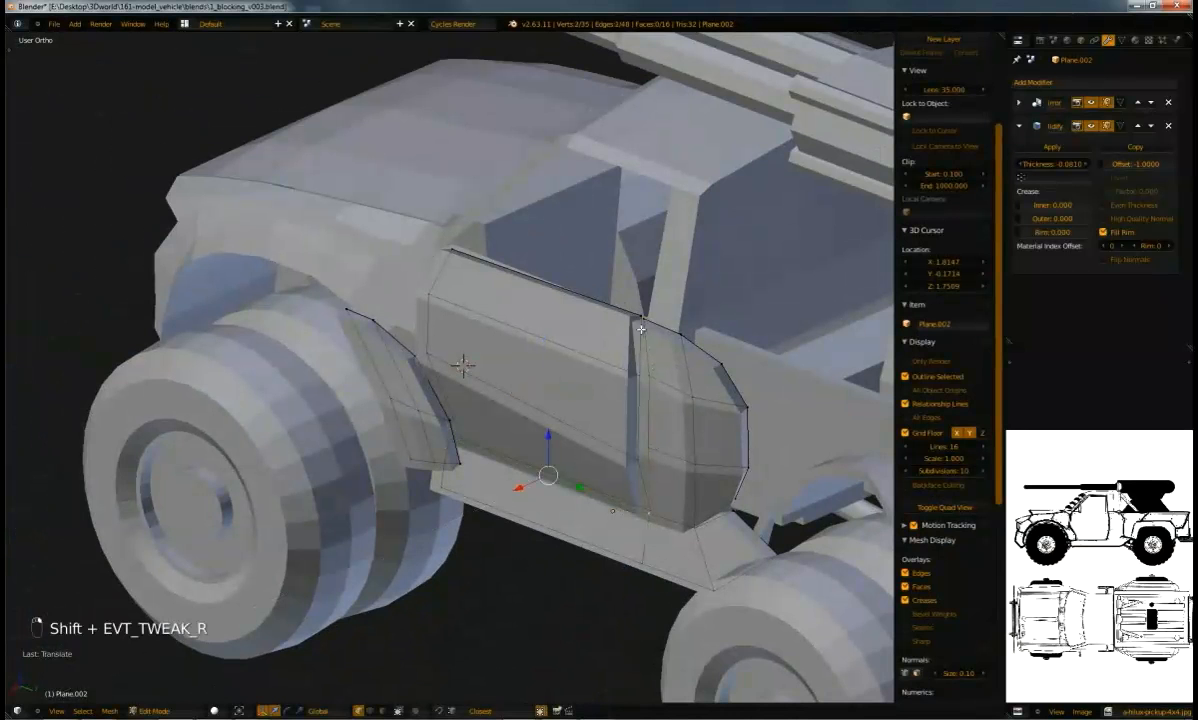
{"action": "left_click_drag", "start_coordinate": [525, 483], "coordinate": [532, 436]}
{"action": "key", "text": "Tab"}
{"action": "middle_click_drag", "start_coordinate": [532, 436], "coordinate": [621, 343]}
Reposition the middle edge of the seam between the door panel and its rear section
{"action": "key", "text": "Tab"}
{"action": "right_click", "coordinate": [627, 309]}
{"action": "right_click", "coordinate": [616, 388], "text": "shift"}
{"action": "left_click_drag", "start_coordinate": [666, 348], "coordinate": [684, 348]}
{"action": "middle_click_drag", "start_coordinate": [684, 348], "coordinate": [609, 394]}
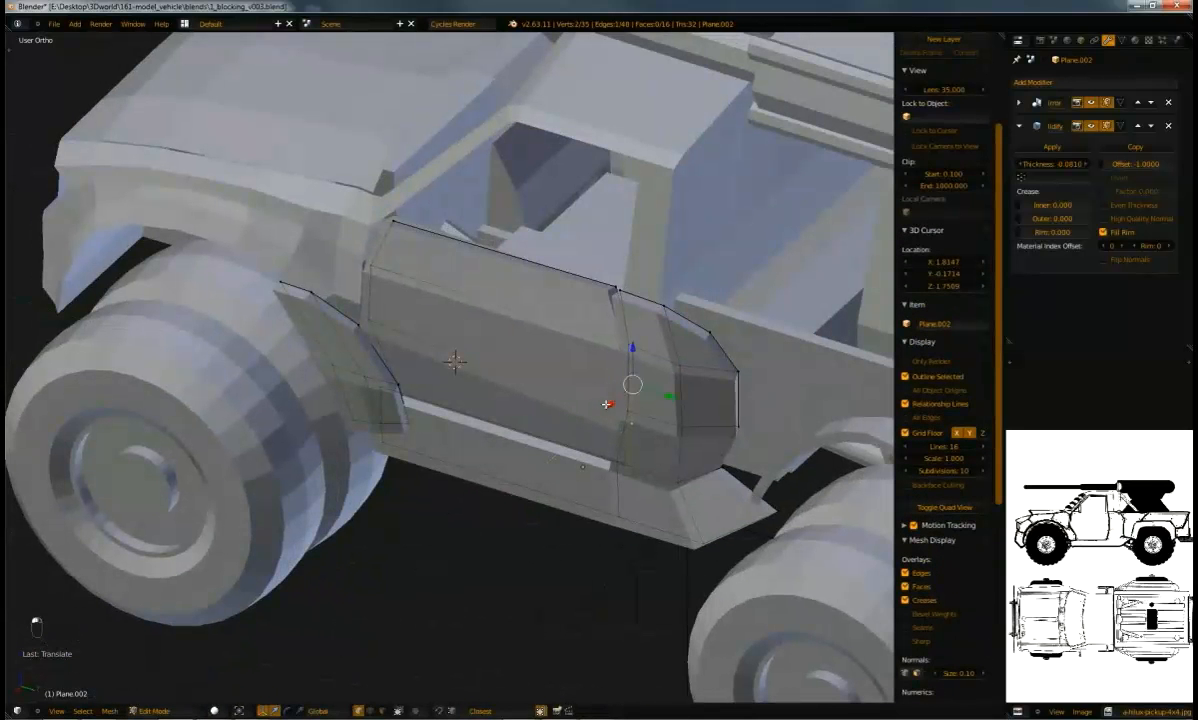
Add one centred vertical edge loop through the door panel without sliding it
{"action": "key", "text": "ctrl+r"}
{"action": "left_click", "coordinate": [499, 315]}
{"action": "right_click", "coordinate": [499, 315]}
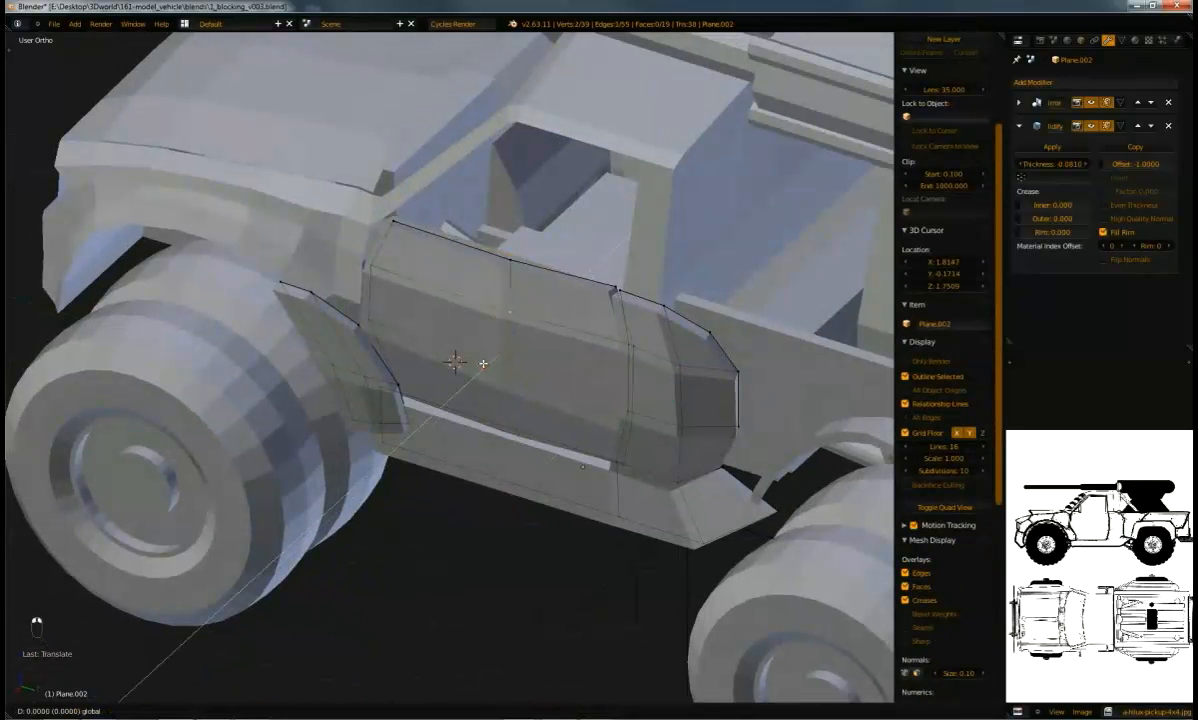
{"action": "key", "text": "Tab"}
{"action": "middle_click_drag", "start_coordinate": [503, 388], "coordinate": [515, 433]}
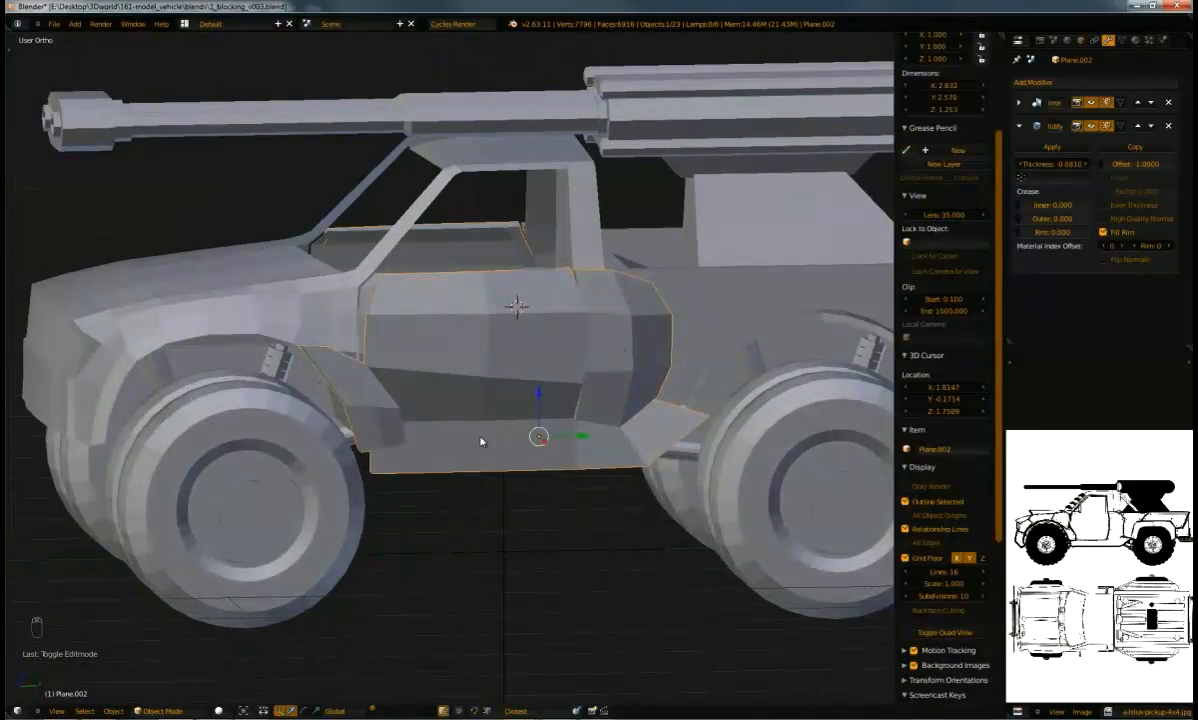
{"action": "middle_click_drag", "start_coordinate": [472, 423], "coordinate": [406, 251]}
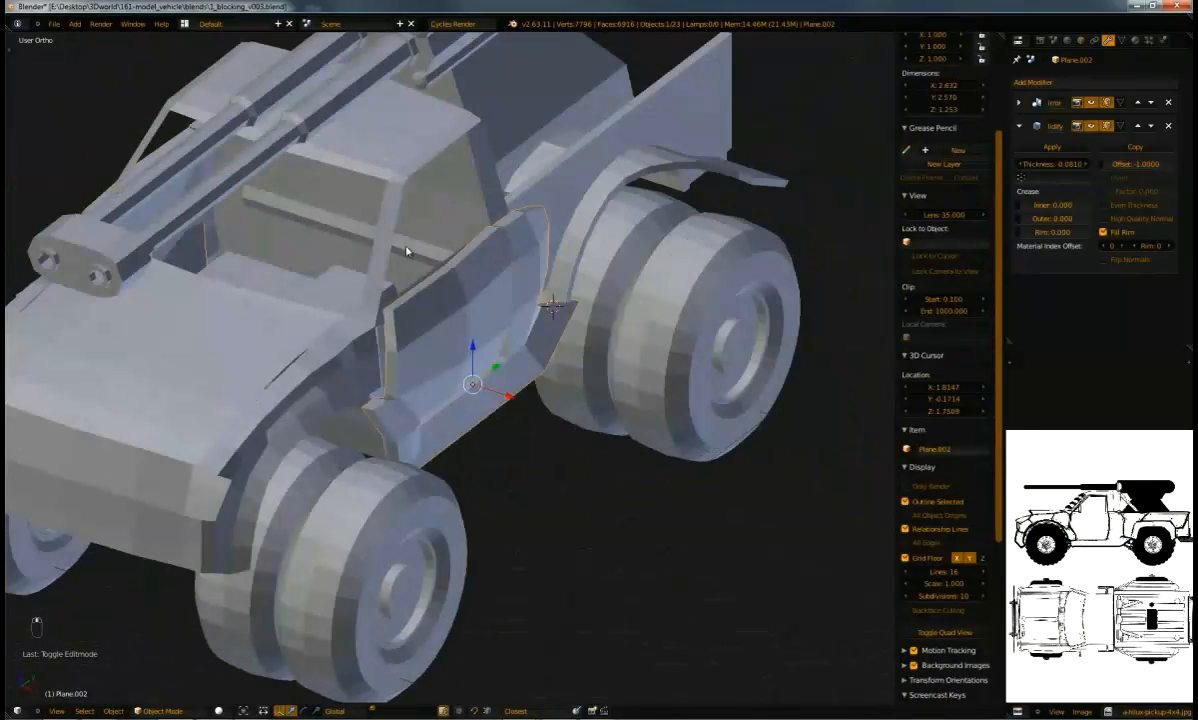
In the side wireframe view, duplicate a panel vertex and place it on the blueprint fender seam above the front wheel
{"action": "key", "text": "KP_3"}
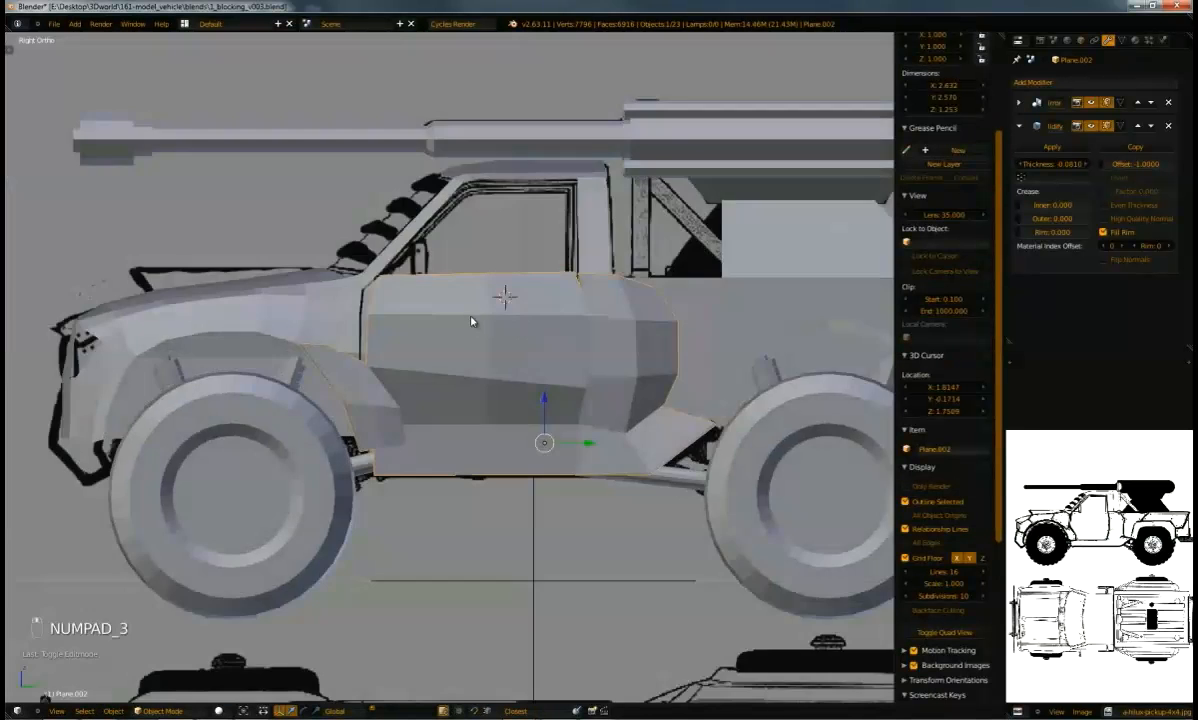
{"action": "key", "text": "z"}
{"action": "key", "text": "Tab"}
{"action": "scroll", "coordinate": [607, 380], "scroll_direction": "up", "scroll_amount": 5}
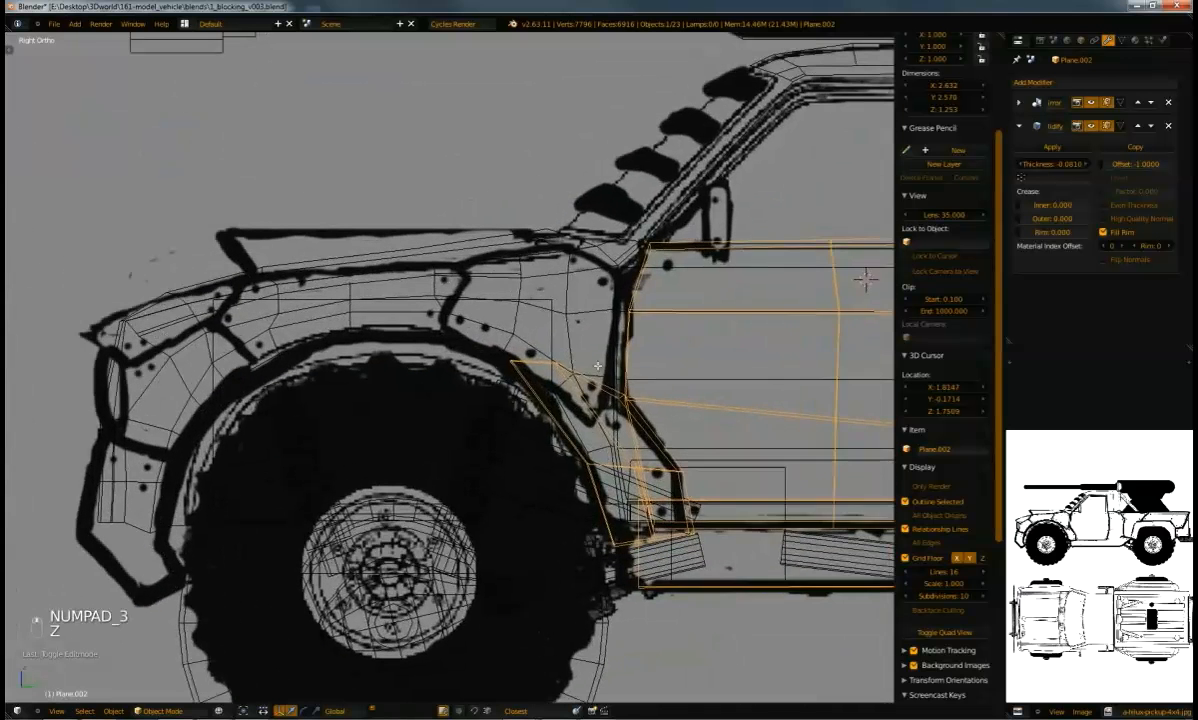
{"action": "right_click", "coordinate": [616, 357]}
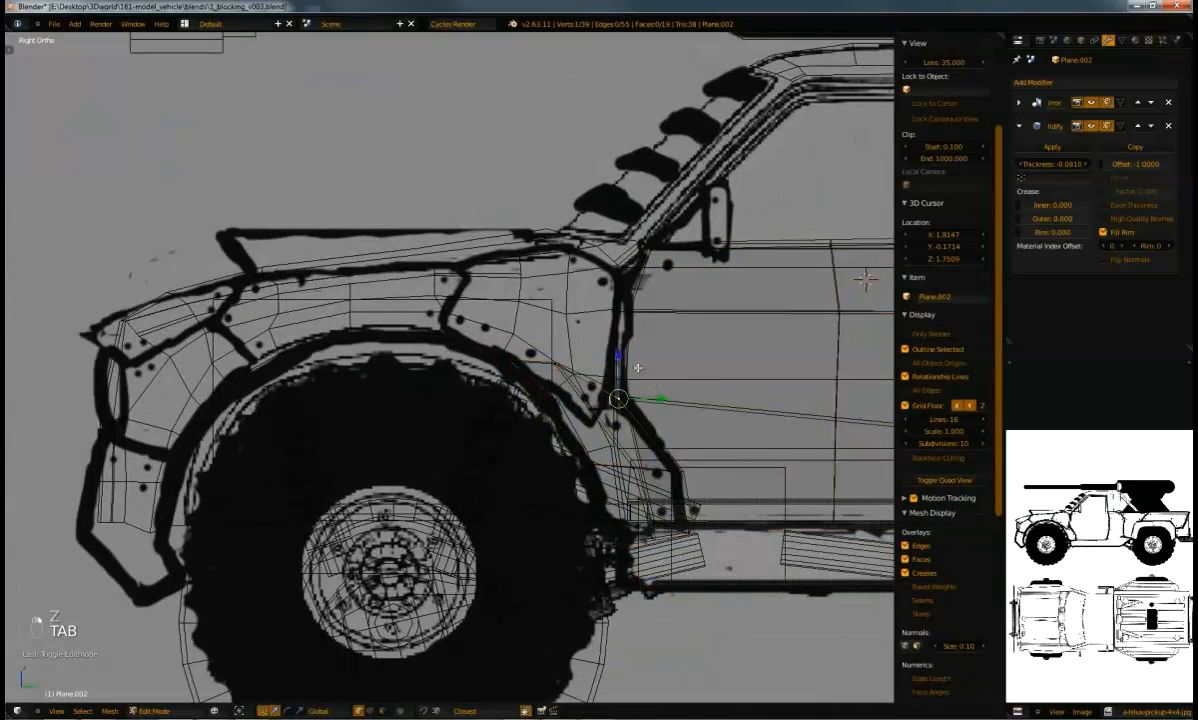
{"action": "key", "text": "shift+d"}
{"action": "left_click", "coordinate": [480, 308]}
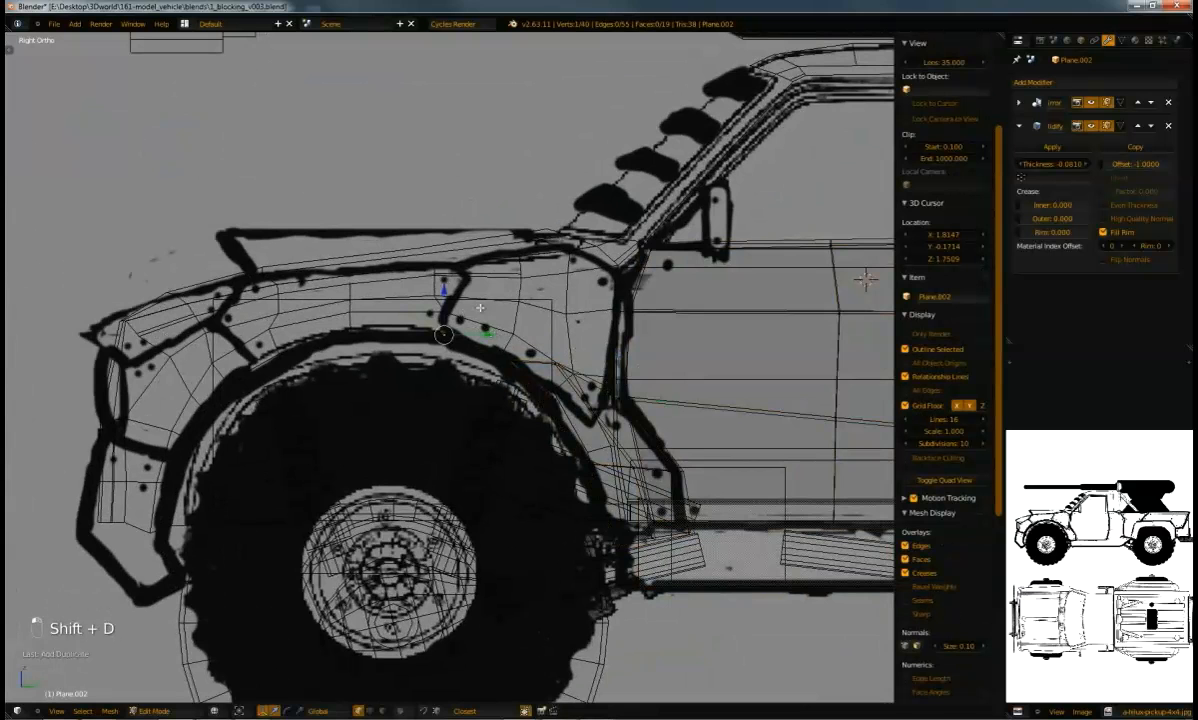
Extrude vertices along the blueprint to trace the rear fender panel up its front seam, along the top and down the door edge
{"action": "right_click", "coordinate": [450, 298], "text": "ctrl"}
{"action": "right_click", "coordinate": [460, 263], "text": "ctrl"}
{"action": "right_click", "coordinate": [578, 259], "text": "ctrl"}
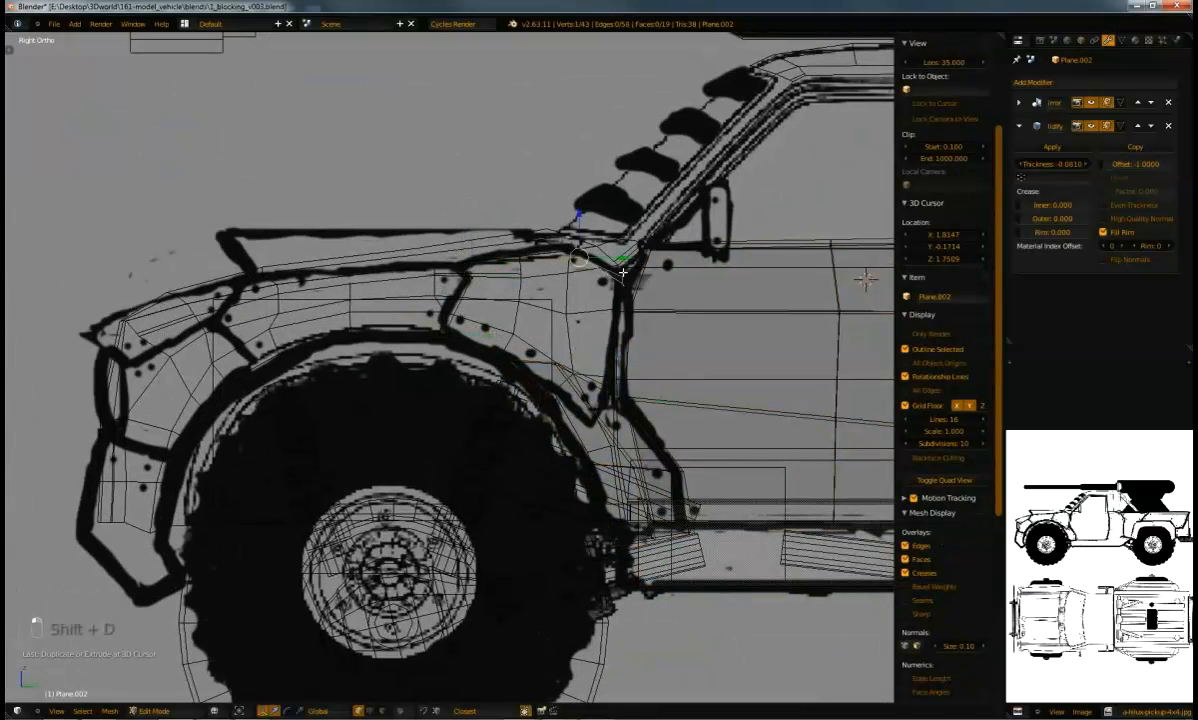
{"action": "right_click", "coordinate": [623, 273], "text": "ctrl"}
{"action": "right_click", "coordinate": [604, 404], "text": "ctrl"}
{"action": "right_click", "coordinate": [592, 420], "text": "ctrl"}
Fill the top strip and the main side section of the traced fender outline with faces
{"action": "key", "text": "z"}
{"action": "mouse_move", "coordinate": [508, 424]}
{"action": "middle_mouse_down"}
{"action": "mouse_move", "coordinate": [549, 470]}
{"action": "mouse_move", "coordinate": [398, 322]}
{"action": "middle_mouse_up"}
{"action": "scroll", "coordinate": [549, 470], "scroll_direction": "up", "scroll_amount": 1}
{"action": "right_click", "coordinate": [382, 313], "text": "shift"}
{"action": "right_click", "coordinate": [524, 289], "text": "shift"}
{"action": "right_click", "coordinate": [580, 303], "text": "shift"}
{"action": "key", "text": "f"}
{"action": "right_click", "coordinate": [572, 303]}
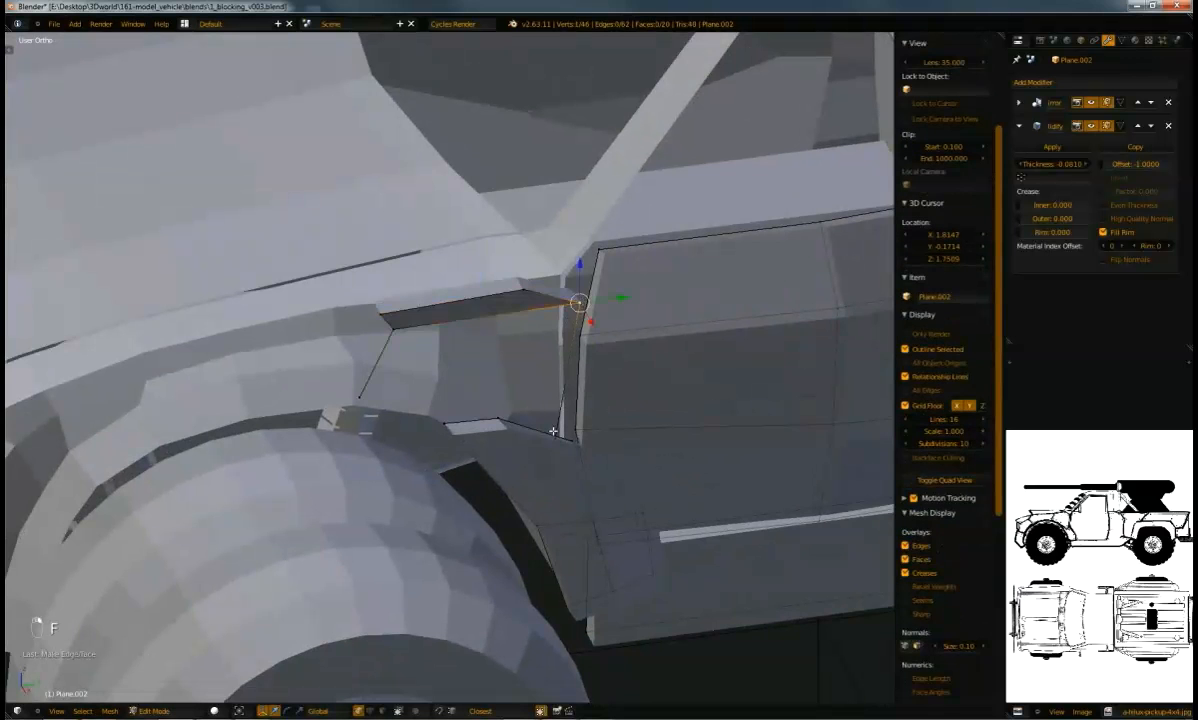
{"action": "right_click", "coordinate": [553, 439], "text": "shift"}
{"action": "right_click", "coordinate": [369, 390], "text": "shift"}
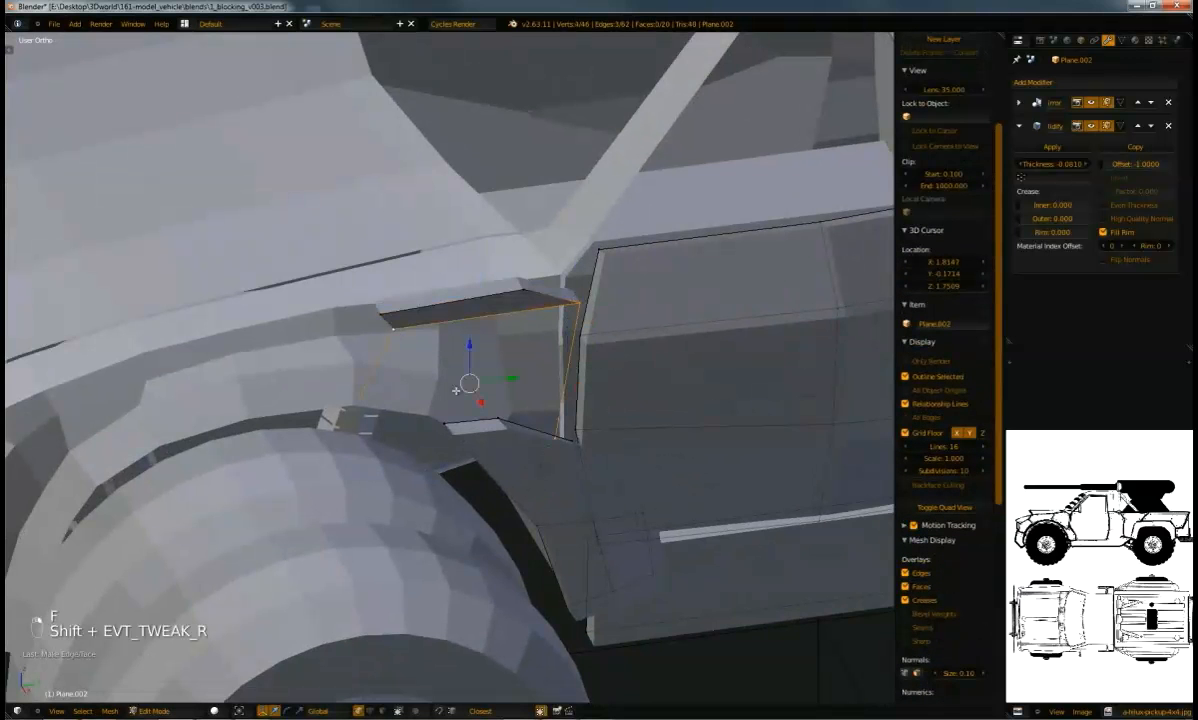
{"action": "key", "text": "f"}
Adjust the fender panel's lower front vertex, extrude a new vertex below it and fill the lower face
{"action": "right_click", "coordinate": [365, 398]}
{"action": "key", "text": "g"}
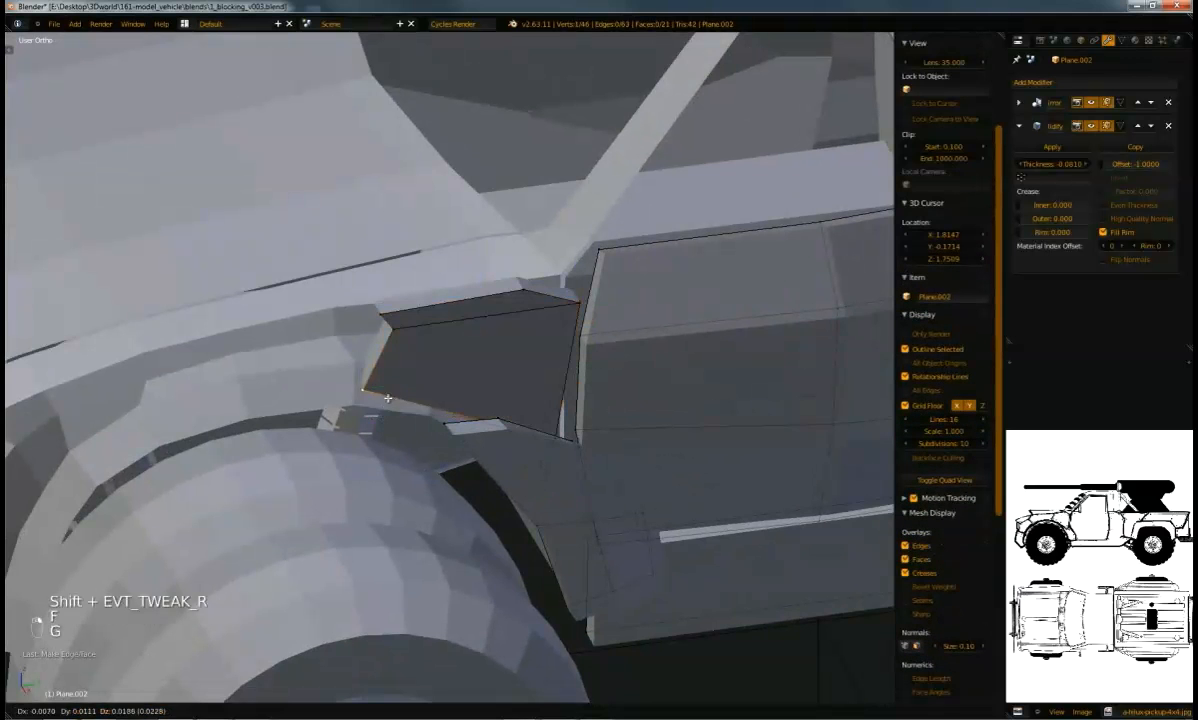
{"action": "left_click", "coordinate": [366, 417]}
{"action": "right_click", "coordinate": [366, 417], "text": "ctrl"}
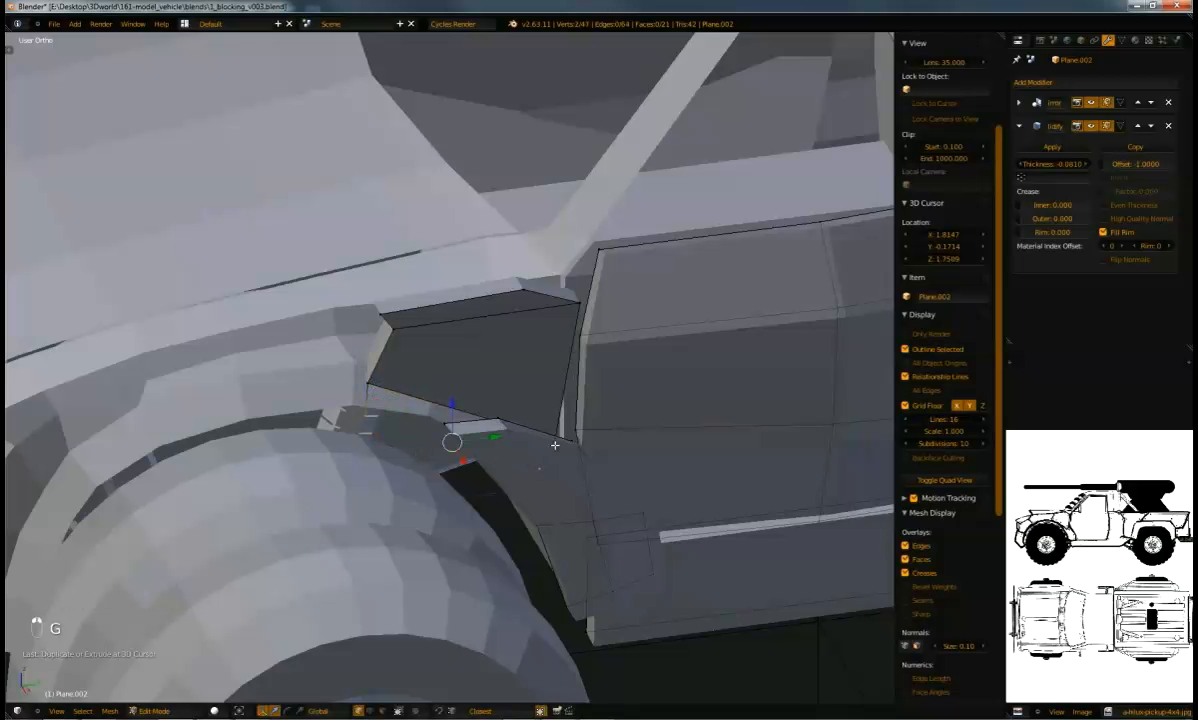
{"action": "right_click", "coordinate": [369, 381], "text": "shift"}
{"action": "key", "text": "f"}
Reposition the lower and upper front corner vertices of the fender panel to fit the bodywork
{"action": "middle_click_drag", "start_coordinate": [375, 390], "coordinate": [452, 424]}
{"action": "right_click", "coordinate": [399, 428]}
{"action": "key", "text": "g"}
{"action": "left_click", "coordinate": [415, 419]}
{"action": "right_click", "coordinate": [399, 350], "text": "shift"}
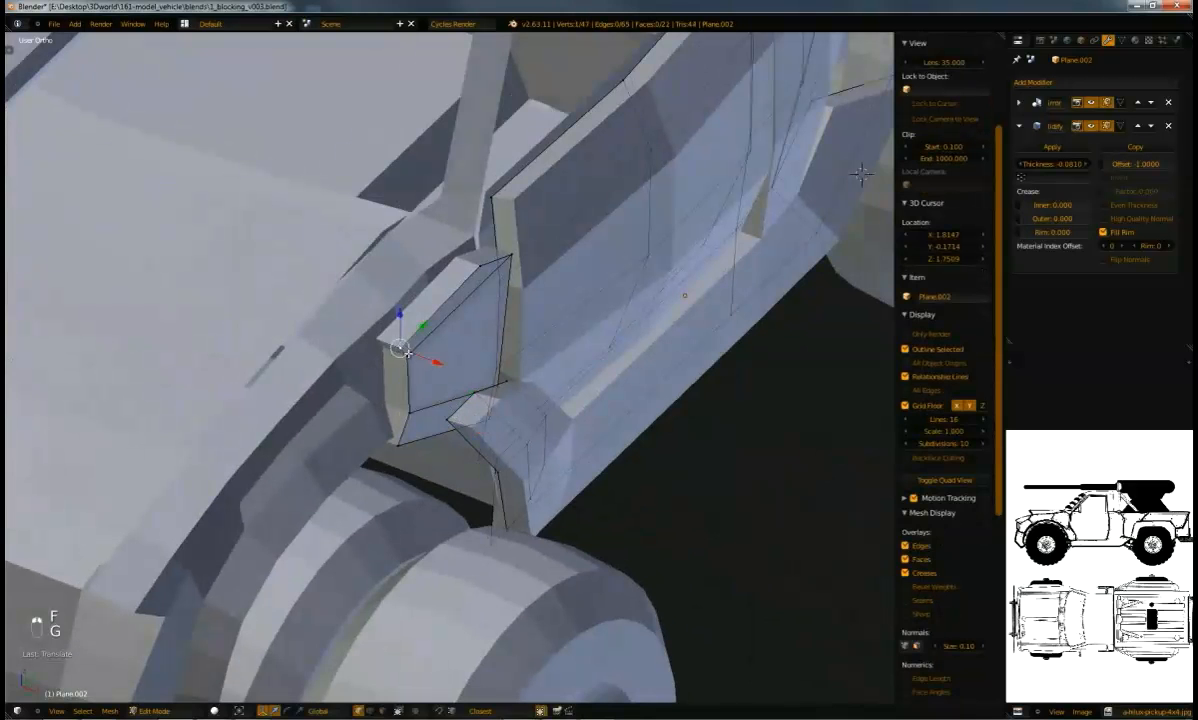
{"action": "key", "text": "g"}
{"action": "left_click", "coordinate": [398, 352]}
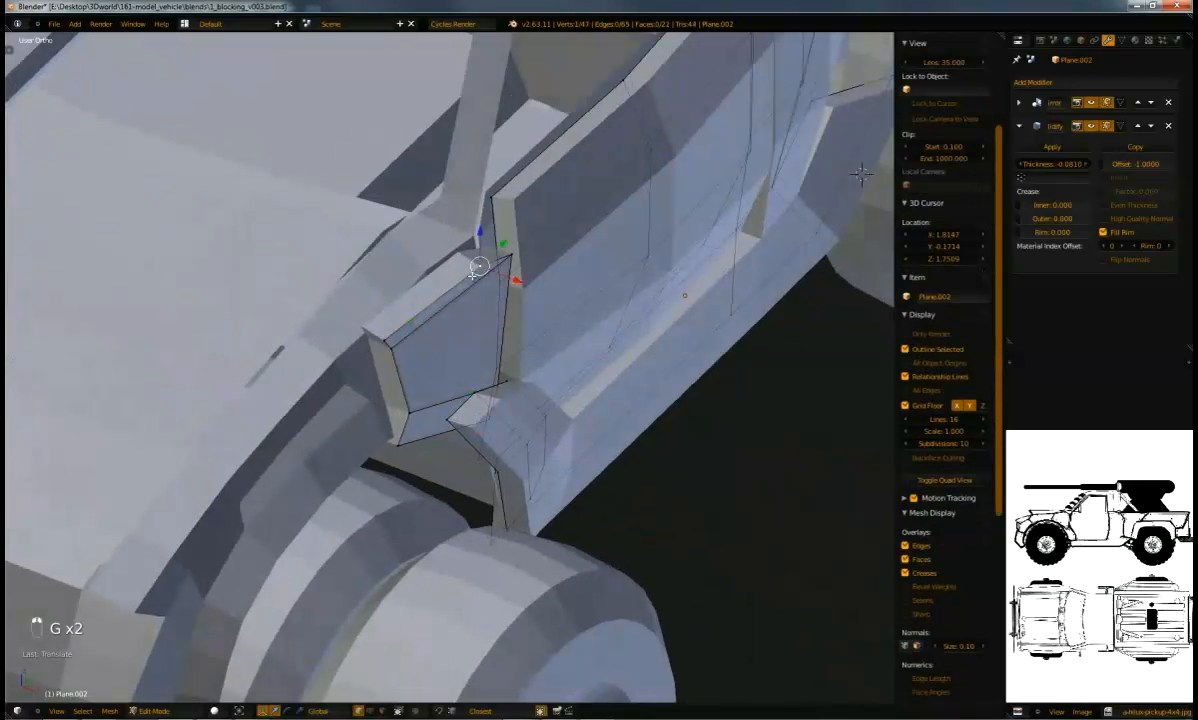
Reposition the fender panel's upper vertices to follow the hood line and meet the door's front edge
{"action": "middle_click_drag", "start_coordinate": [407, 272], "coordinate": [537, 287]}
{"action": "key", "text": "g"}
{"action": "left_click", "coordinate": [432, 273]}
{"action": "right_click", "coordinate": [412, 328]}
{"action": "key", "text": "g"}
{"action": "left_click", "coordinate": [392, 310]}
{"action": "middle_click_drag", "start_coordinate": [392, 310], "coordinate": [508, 296]}
{"action": "key", "text": "g"}
{"action": "left_click", "coordinate": [441, 274]}
{"action": "middle_click_drag", "start_coordinate": [441, 274], "coordinate": [505, 316]}
{"action": "key", "text": "g"}
{"action": "left_click", "coordinate": [552, 336]}
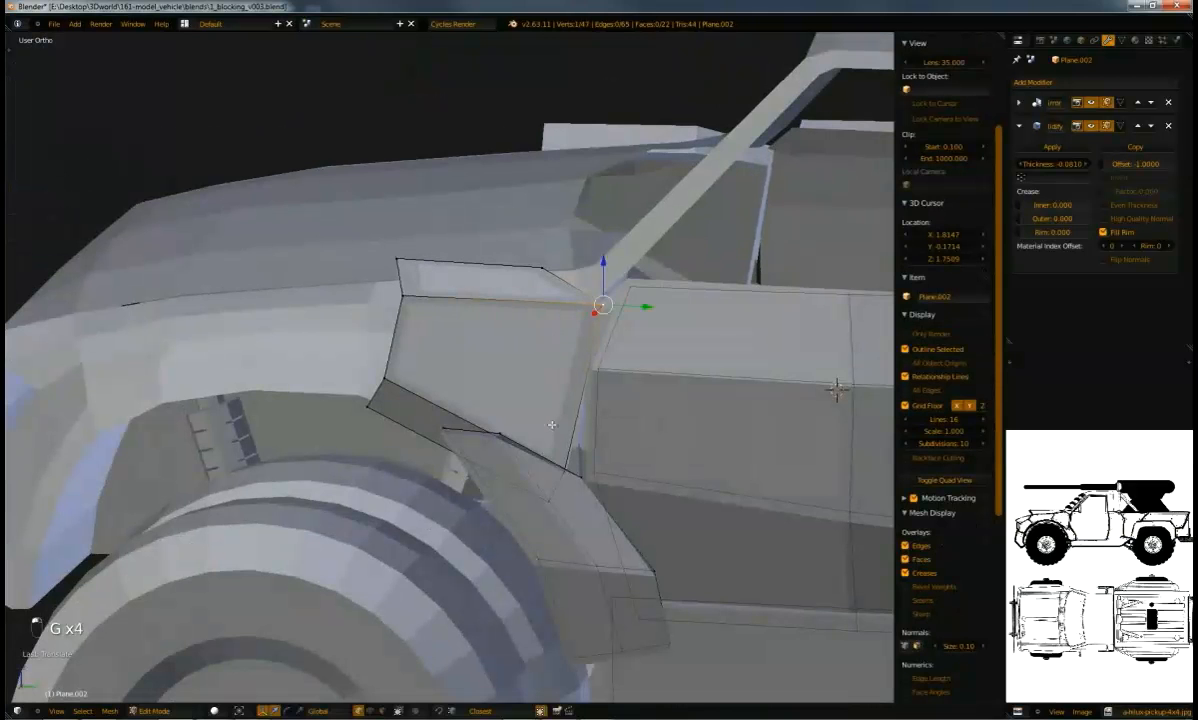
Move the fender panel's lower rear vertex into place beside the door edge
{"action": "key", "text": "g"}
{"action": "left_click", "coordinate": [560, 468]}
{"action": "key", "text": "g"}
{"action": "left_click", "coordinate": [585, 445]}
{"action": "middle_click_drag", "start_coordinate": [585, 445], "coordinate": [380, 355]}
{"action": "middle_click_drag", "start_coordinate": [507, 260], "coordinate": [515, 300]}
{"action": "scroll", "coordinate": [945, 350], "scroll_direction": "up", "scroll_amount": 5}
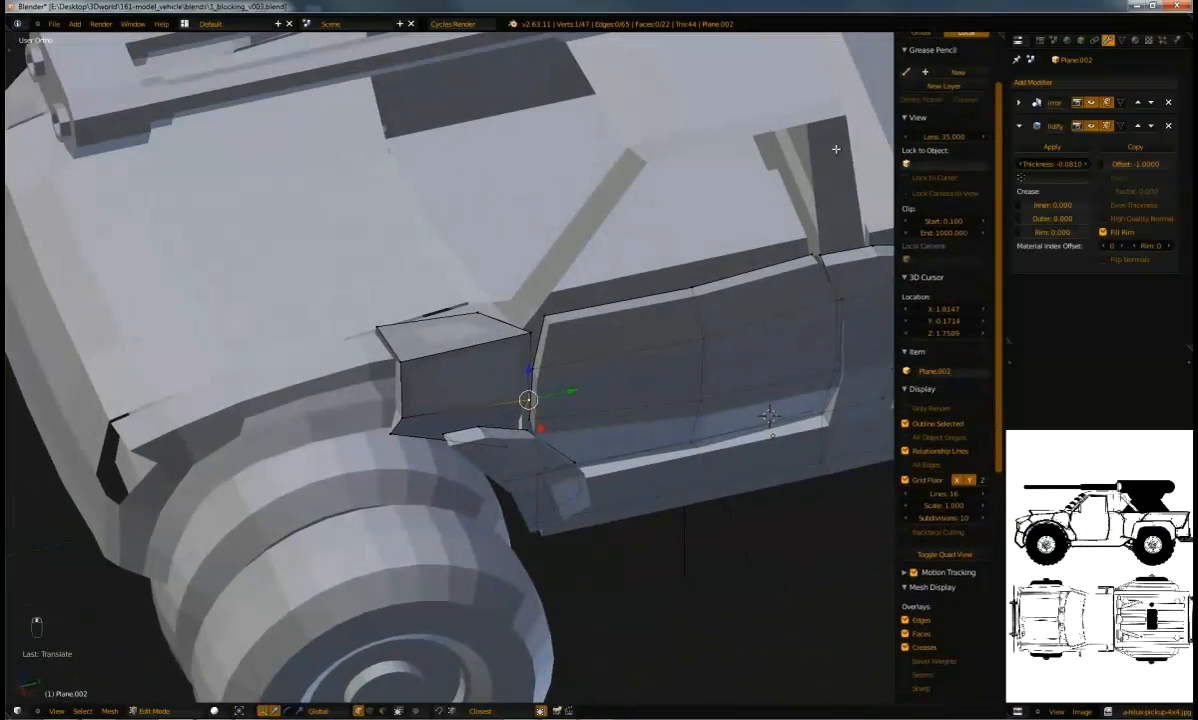
Show the mesh tools and collapse the Mesh Options and LoopTools sections
{"action": "key", "text": "t"}
{"action": "scroll", "coordinate": [120, 480], "scroll_direction": "down", "scroll_amount": 9}
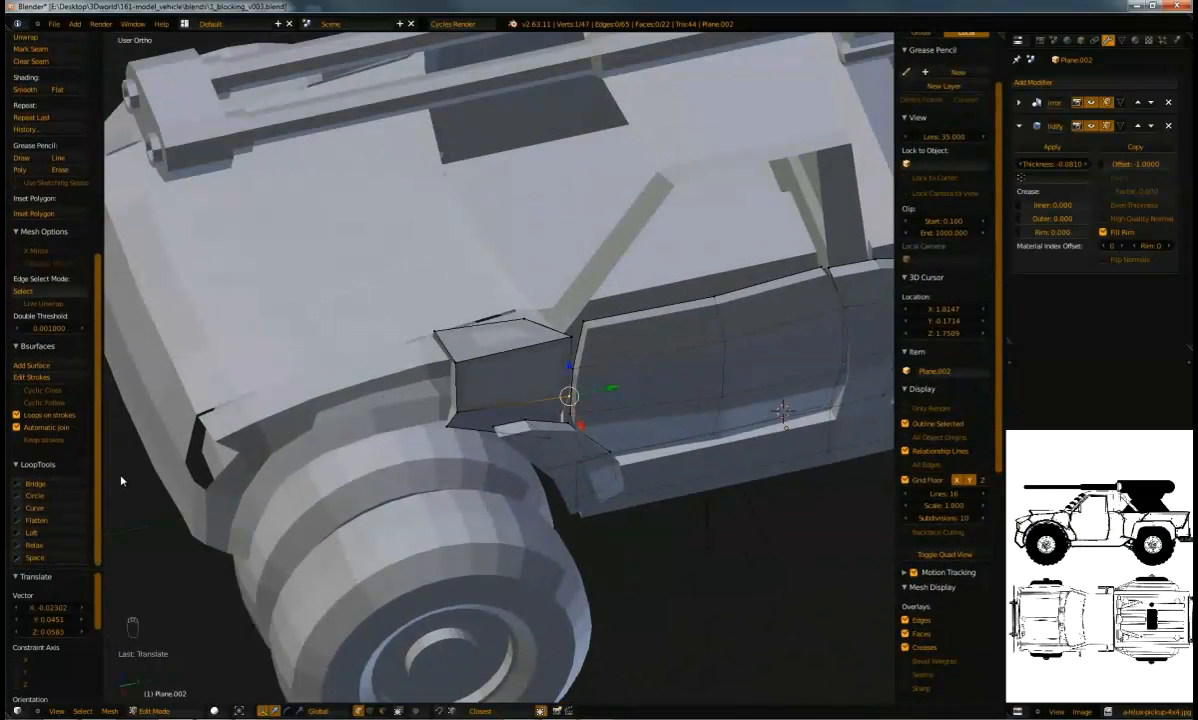
{"action": "scroll", "coordinate": [41, 238], "scroll_direction": "up", "scroll_amount": 1}
{"action": "left_click", "coordinate": [45, 253]}
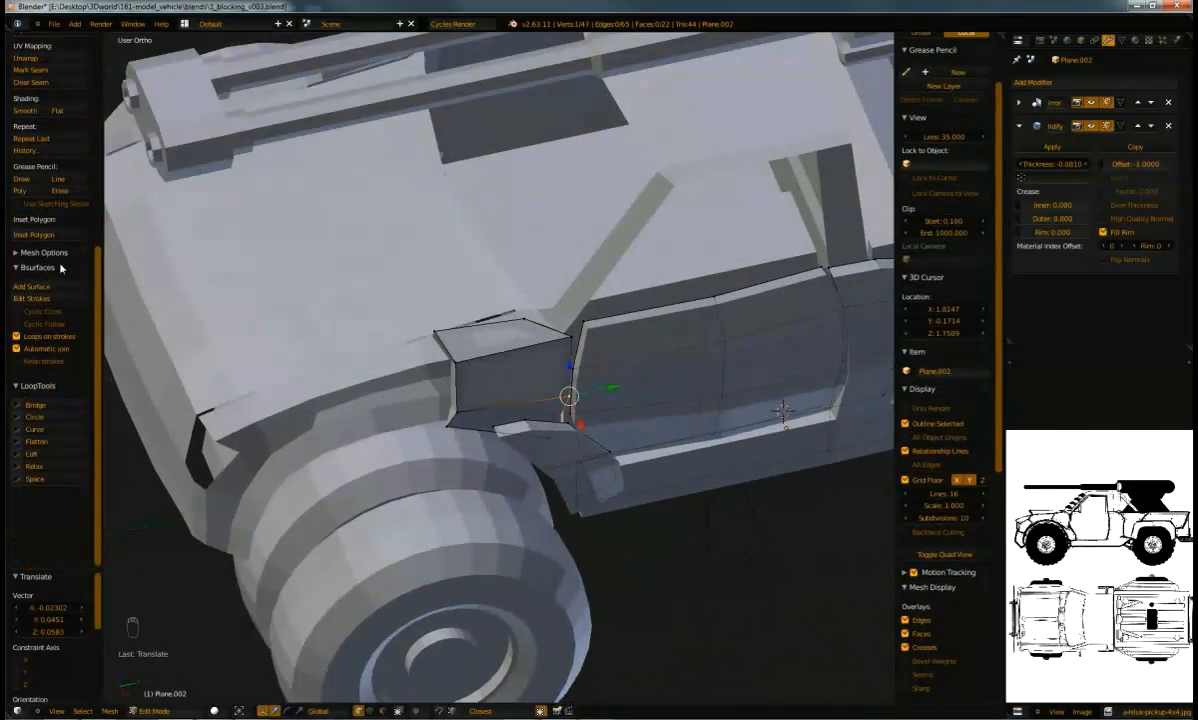
{"action": "left_click", "coordinate": [36, 385]}
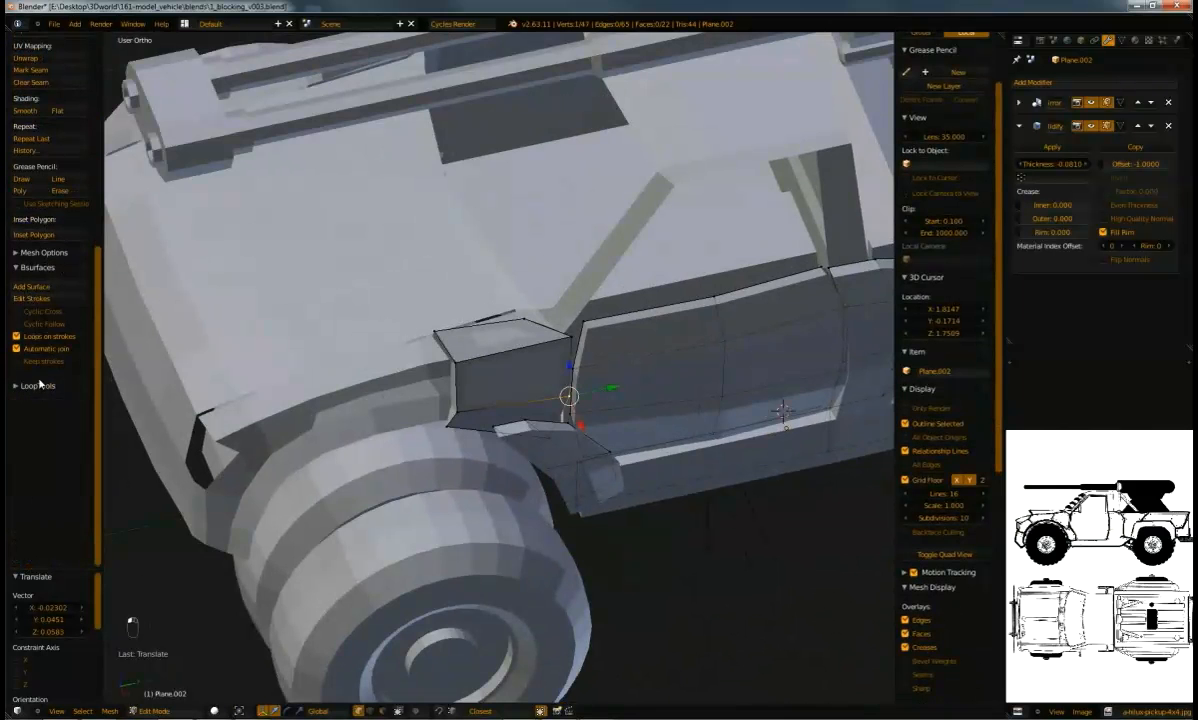
Reposition the fender panel's lower rear corner vertices so the panel extends down over the front-wheel piece
{"action": "middle_click_drag", "start_coordinate": [291, 323], "coordinate": [660, 430]}
{"action": "key", "text": "g"}
{"action": "left_click", "coordinate": [642, 451]}
{"action": "right_click", "coordinate": [585, 518]}
{"action": "key", "text": "g"}
{"action": "left_click", "coordinate": [602, 508]}
{"action": "middle_click_drag", "start_coordinate": [602, 508], "coordinate": [510, 440]}
{"action": "key", "text": "g"}
{"action": "left_click", "coordinate": [580, 525]}
{"action": "key", "text": "g"}
{"action": "left_click", "coordinate": [555, 482]}
{"action": "middle_click_drag", "start_coordinate": [555, 482], "coordinate": [443, 509]}
Move the top edge of the front-wheel piece about -0.074 along X beneath the fender panel
{"action": "key", "text": "KP_3"}
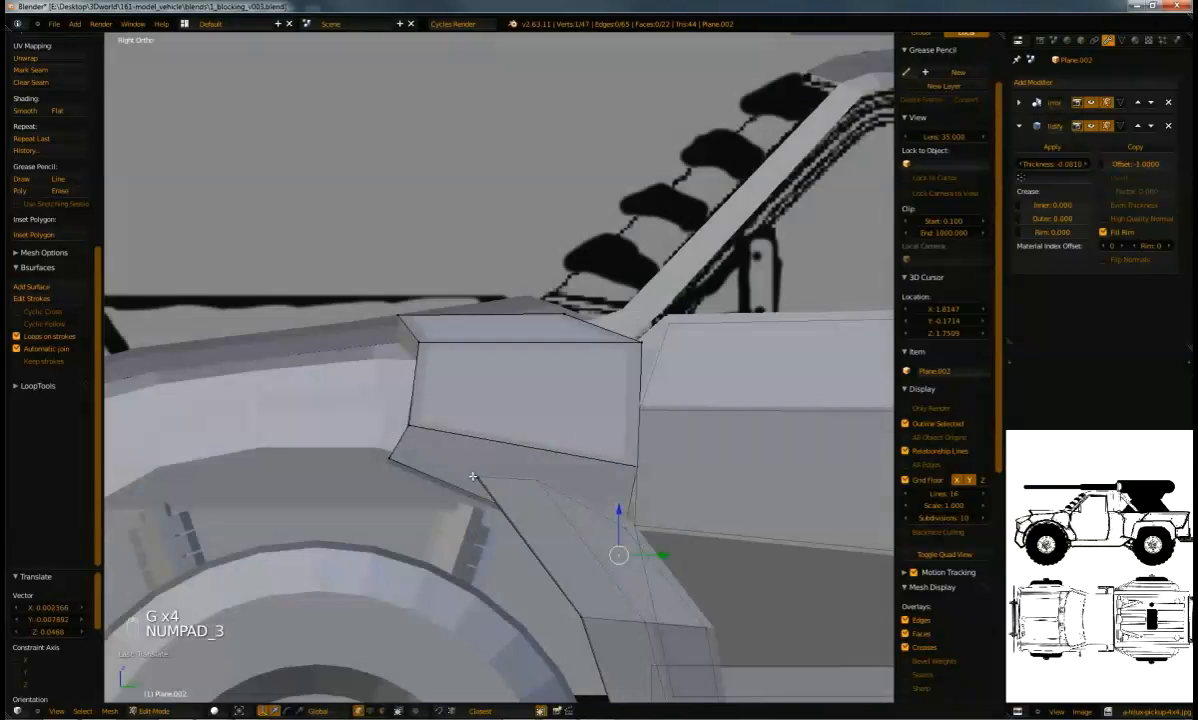
{"action": "key", "text": "z"}
{"action": "key", "text": "z"}
{"action": "middle_click_drag", "start_coordinate": [458, 460], "coordinate": [402, 433]}
{"action": "right_click", "coordinate": [477, 486], "text": "shift"}
{"action": "key", "text": "g"}
{"action": "key", "text": "x"}
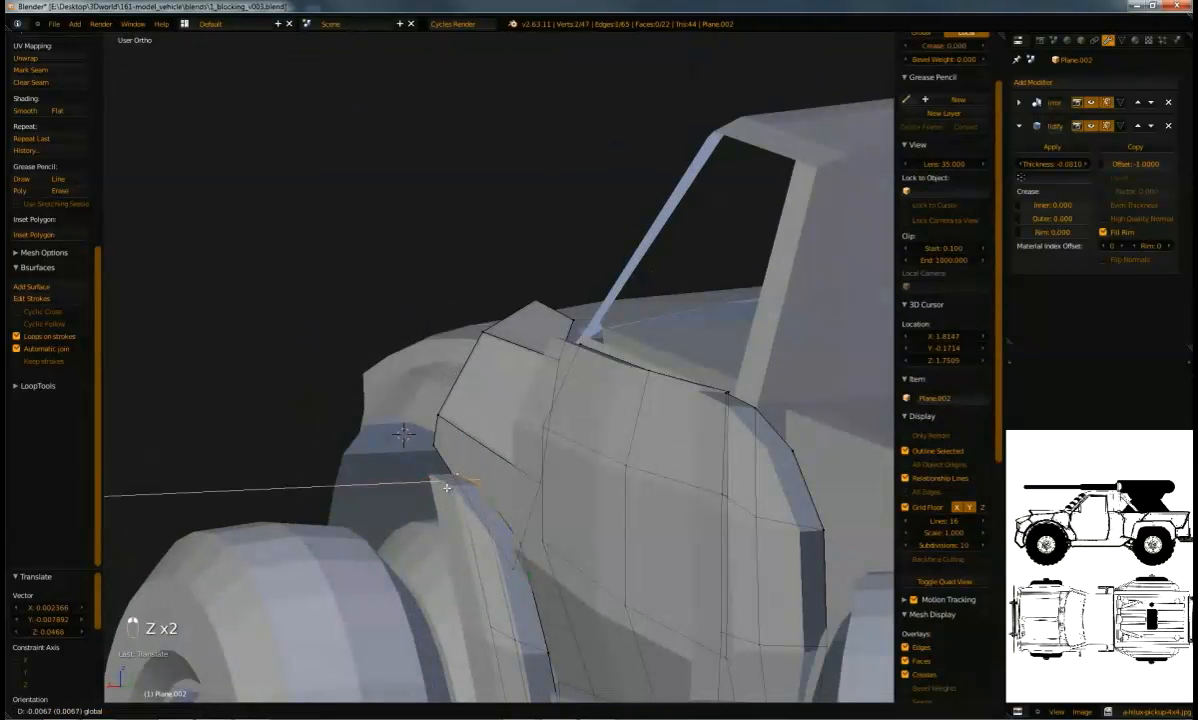
{"action": "left_click_drag", "start_coordinate": [461, 482], "coordinate": [463, 482]}
Shift the front-wheel piece's middle vertex along X and the fender panel's lower rear vertex about 0.016 along Y
{"action": "right_click", "coordinate": [508, 570]}
{"action": "left_click_drag", "start_coordinate": [470, 573], "coordinate": [466, 574]}
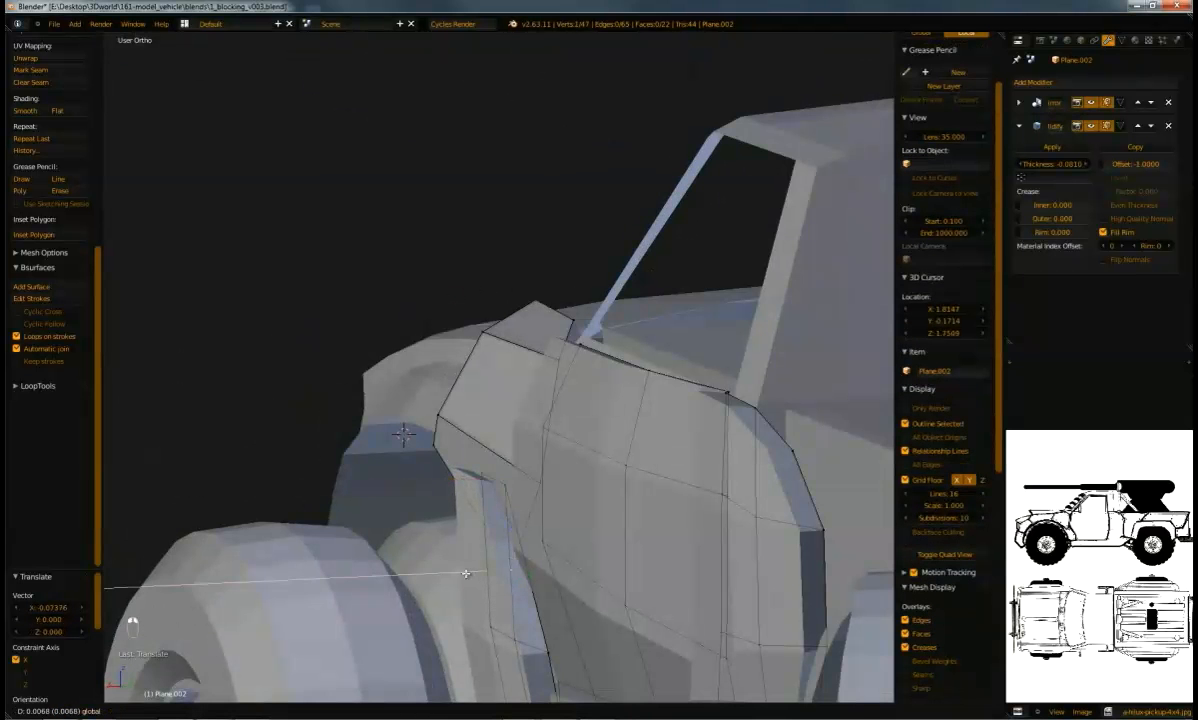
{"action": "left_click", "coordinate": [452, 562]}
{"action": "middle_click_drag", "start_coordinate": [452, 562], "coordinate": [569, 471]}
{"action": "left_click_drag", "start_coordinate": [548, 492], "coordinate": [486, 496]}
{"action": "middle_click_drag", "start_coordinate": [486, 496], "coordinate": [610, 539]}
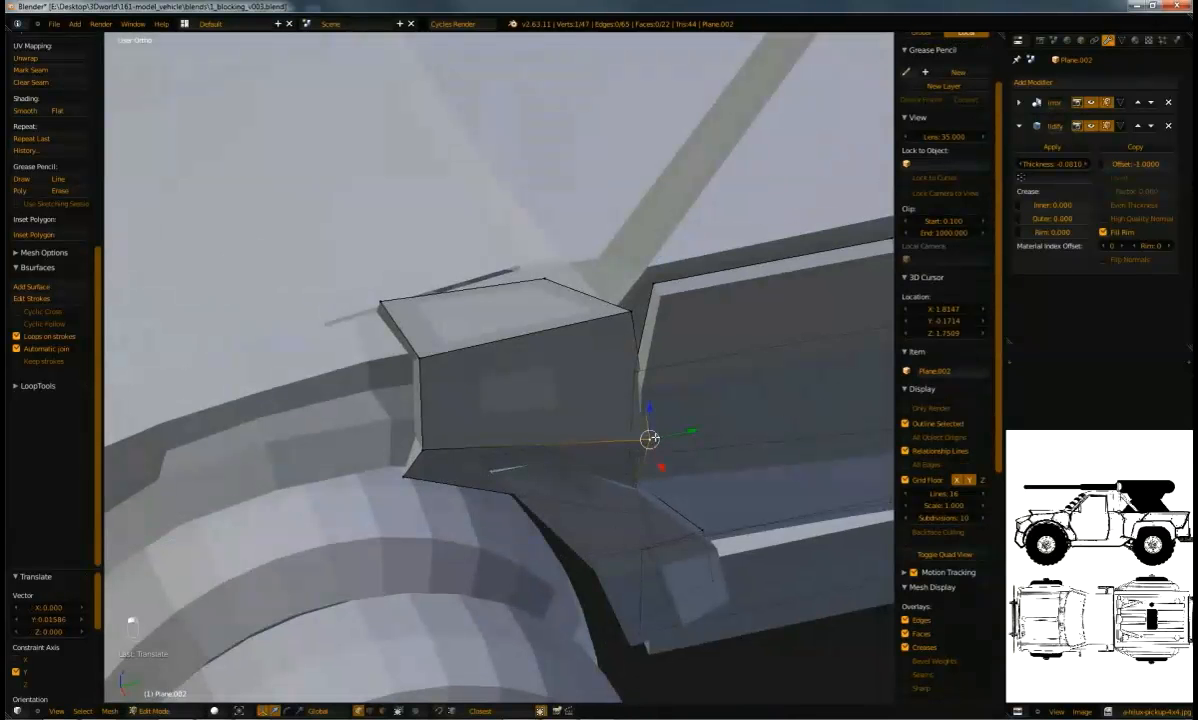
Examine the fender, front-wheel and door panels outside edit mode from several angles and in the side view against the blueprint
{"action": "key", "text": "Tab"}
{"action": "middle_click_drag", "start_coordinate": [420, 450], "coordinate": [471, 473]}
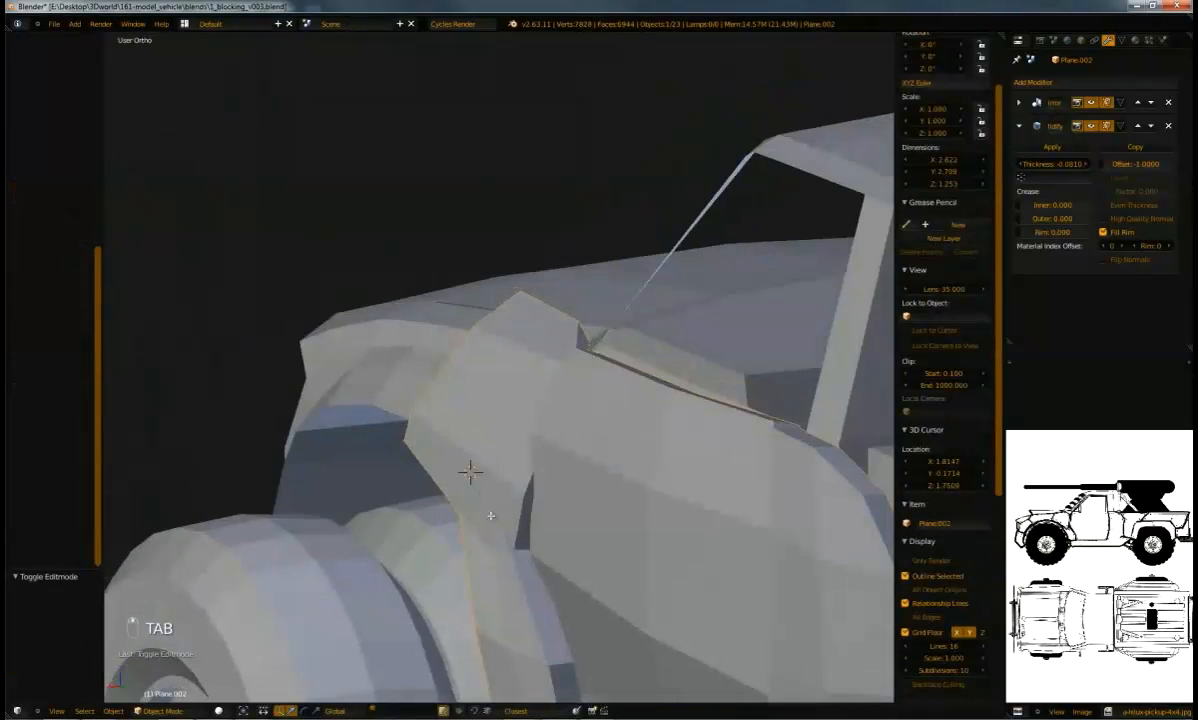
{"action": "key", "text": "Tab"}
{"action": "key", "text": "Tab"}
{"action": "middle_click_drag", "start_coordinate": [476, 601], "coordinate": [519, 500]}
{"action": "key", "text": "Tab"}
{"action": "key", "text": "Tab"}
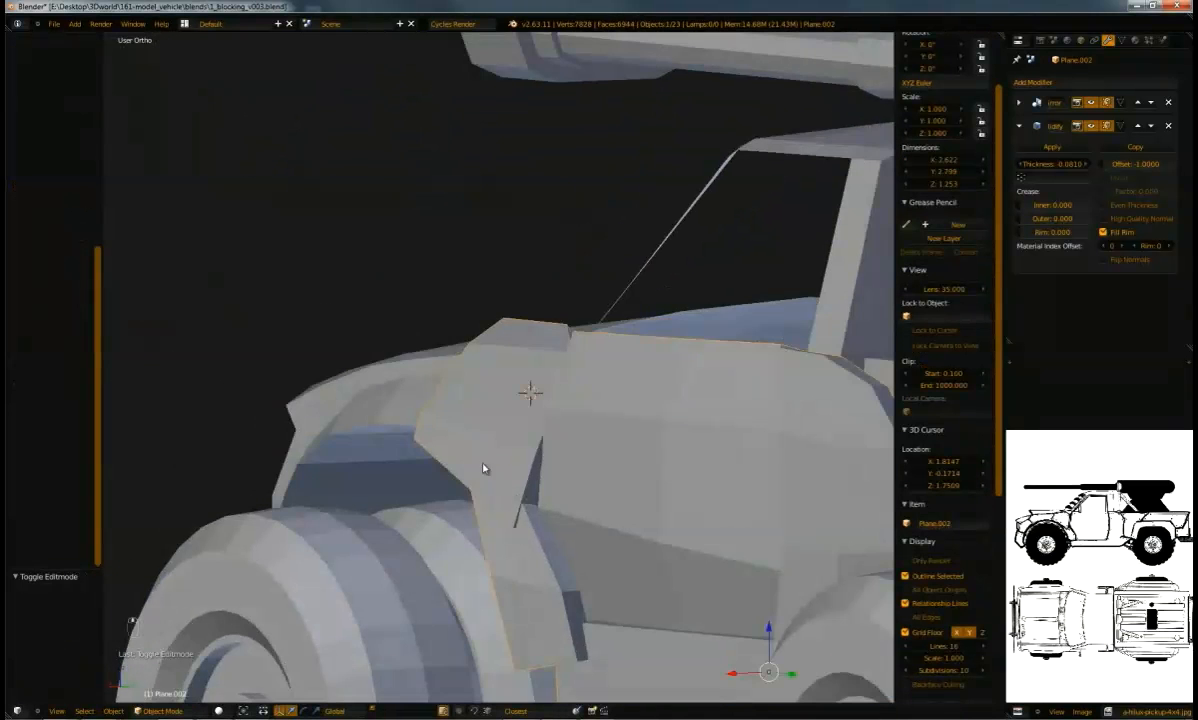
{"action": "middle_click_drag", "start_coordinate": [508, 437], "coordinate": [537, 337]}
{"action": "key", "text": "KP_3"}
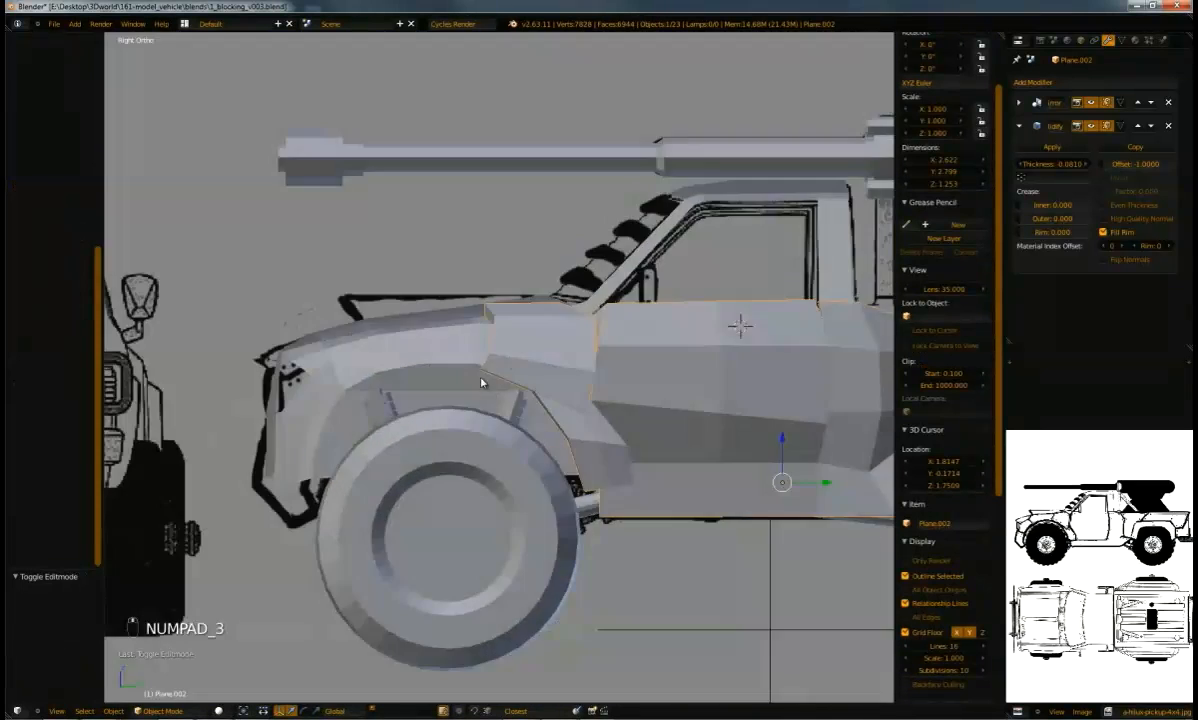
Duplicate the front edge loop of the side armour panel, offset it slightly and extrude it forward over the front wheel arch
{"action": "key", "text": "z"}
{"action": "scroll", "coordinate": [649, 322], "scroll_direction": "up", "scroll_amount": 4}
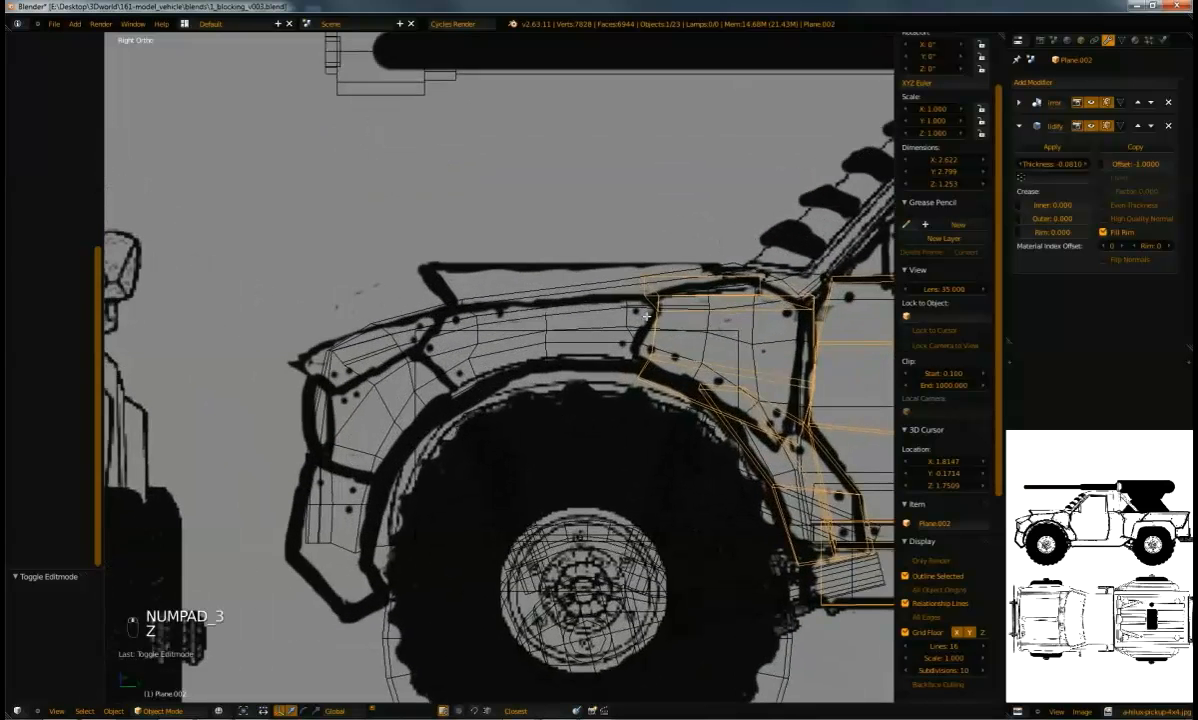
{"action": "key", "text": "z"}
{"action": "key", "text": "Tab"}
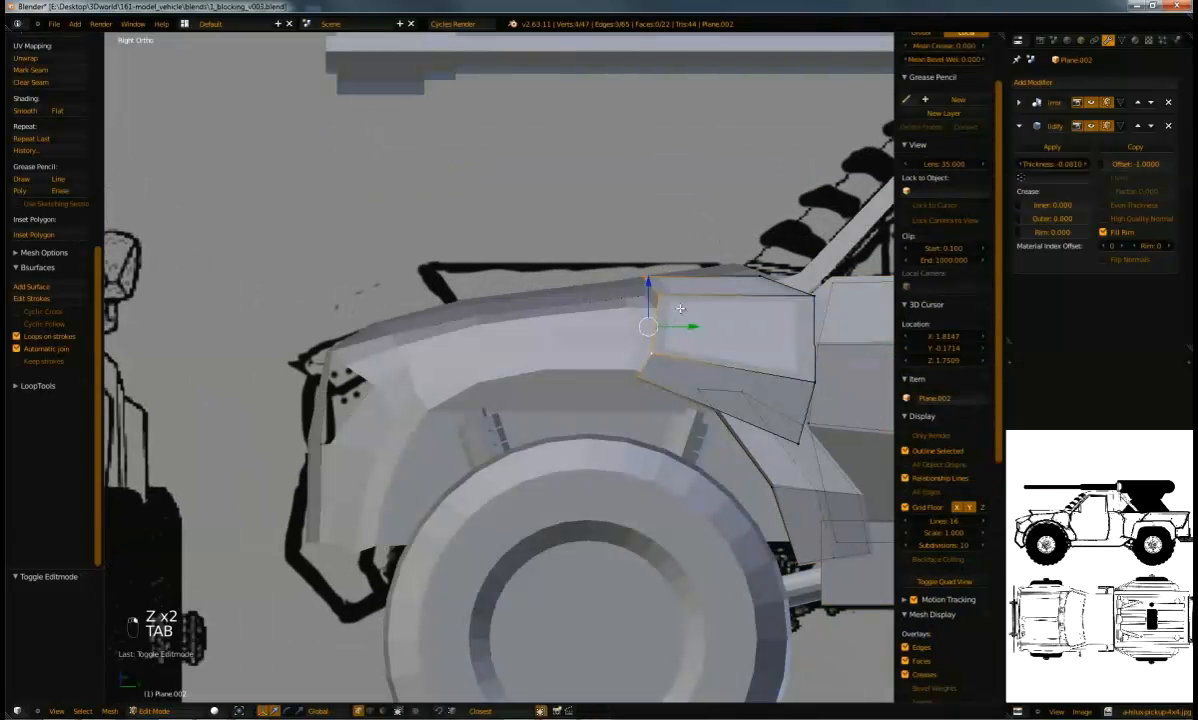
{"action": "key", "text": "shift+d"}
{"action": "left_click", "coordinate": [724, 343]}
{"action": "key", "text": "e"}
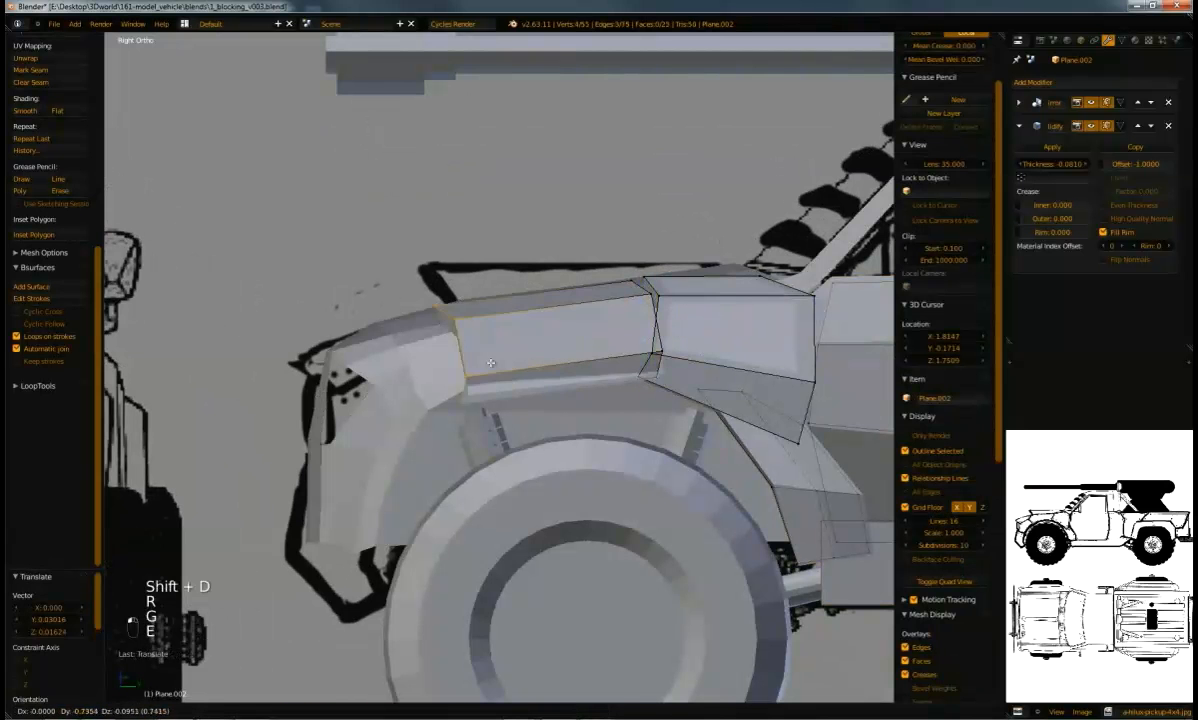
{"action": "left_click", "coordinate": [584, 341]}
Move the front vertices of the extruded wheel-arch panel to match the fender outline in the side blueprint
{"action": "key", "text": "z"}
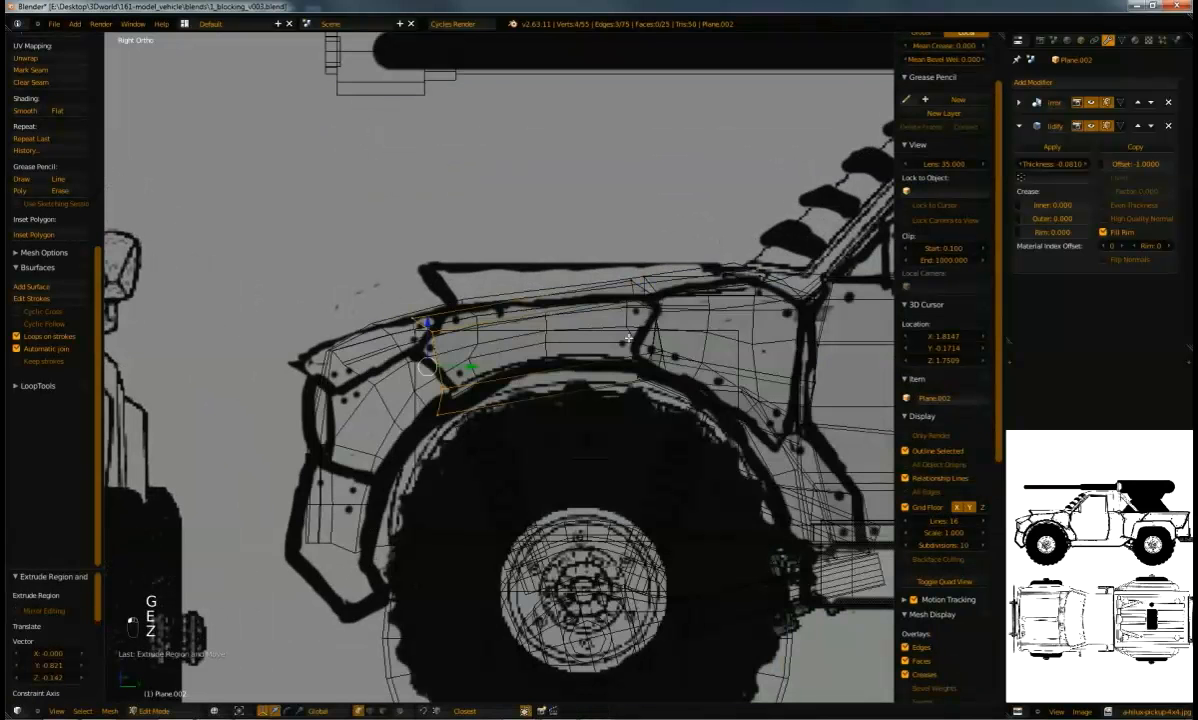
{"action": "right_click", "coordinate": [450, 410]}
{"action": "key", "text": "g"}
{"action": "left_click", "coordinate": [483, 395]}
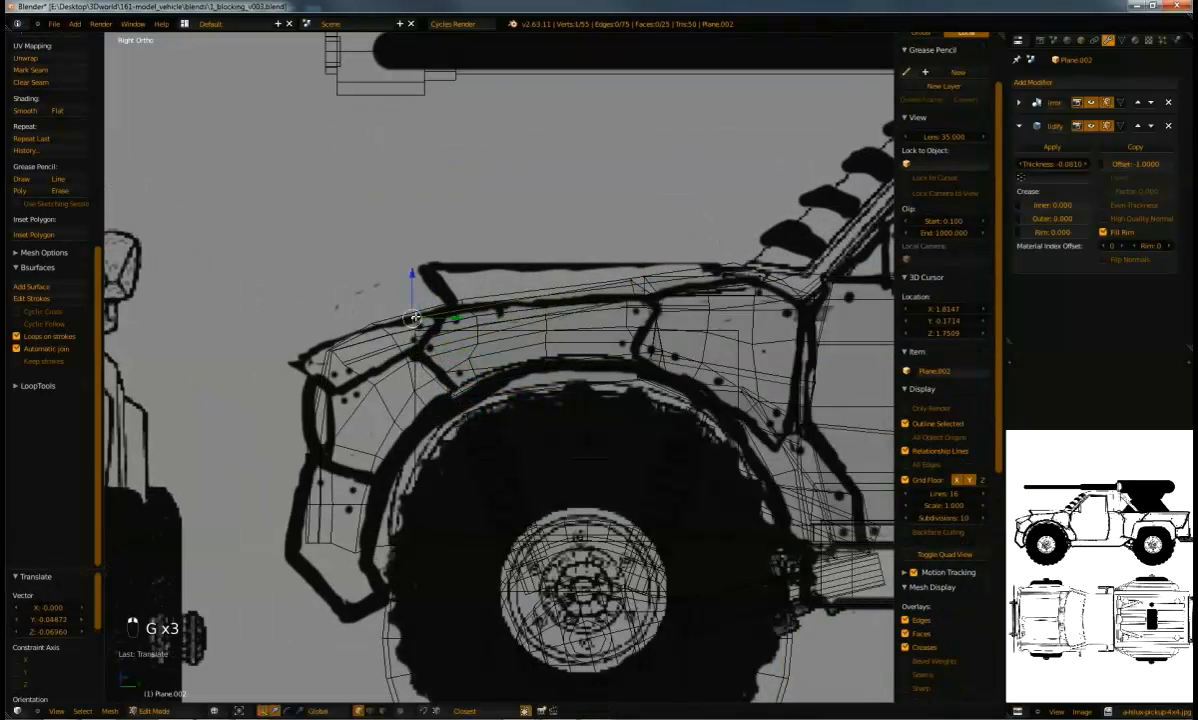
Add a loop cut across the middle of the wheel-arch panel and move its vertices to the blueprint's curve
{"action": "key", "text": "ctrl+r"}
{"action": "left_click", "coordinate": [565, 369]}
{"action": "right_click", "coordinate": [560, 374]}
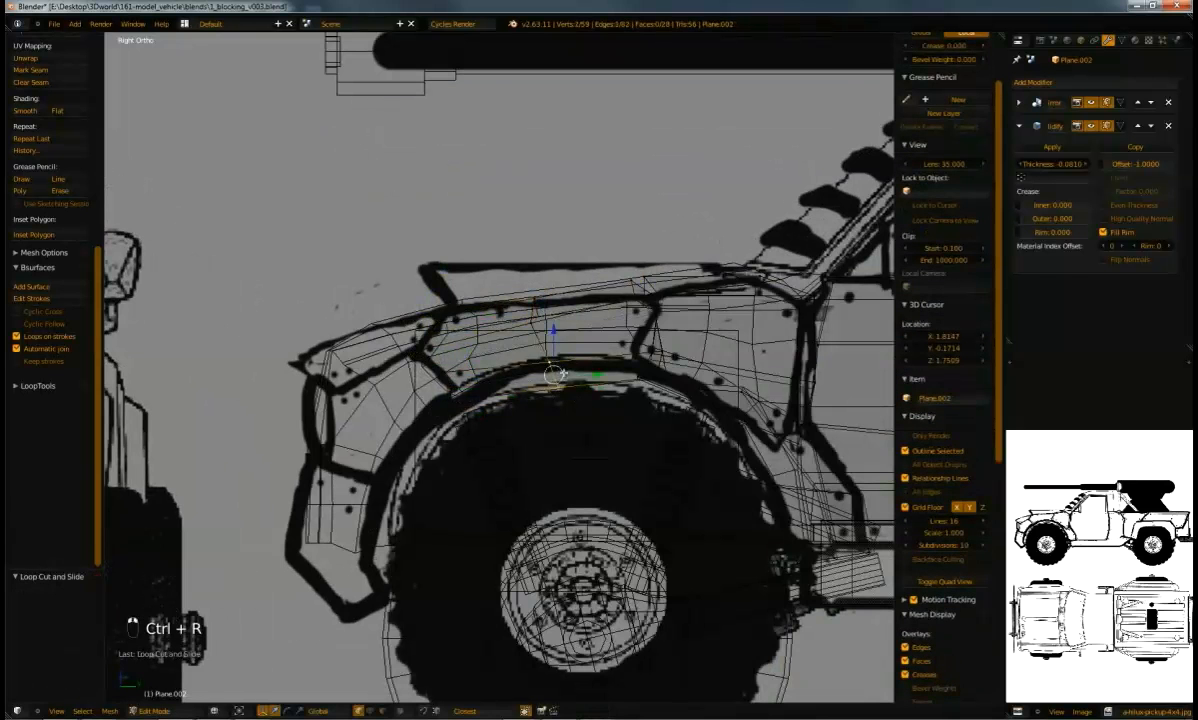
{"action": "left_click", "coordinate": [563, 360]}
{"action": "right_click", "coordinate": [530, 323]}
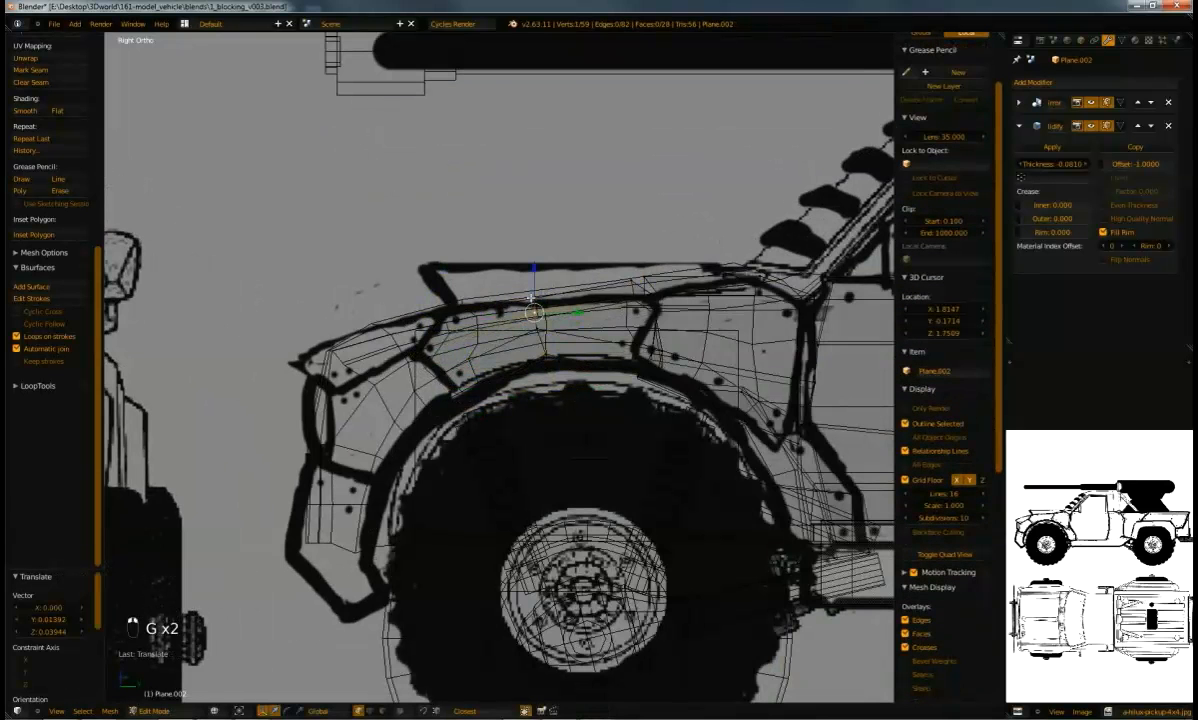
Raise the wheel-arch panel's middle ridge vertex about 0.04 along Z and adjust the vertices at its rear edge
{"action": "mouse_move", "coordinate": [534, 289]}
{"action": "middle_mouse_down"}
{"action": "mouse_move", "coordinate": [535, 256]}
{"action": "mouse_move", "coordinate": [455, 278]}
{"action": "middle_mouse_up"}
{"action": "key", "text": "z"}
{"action": "left_click", "coordinate": [452, 277]}
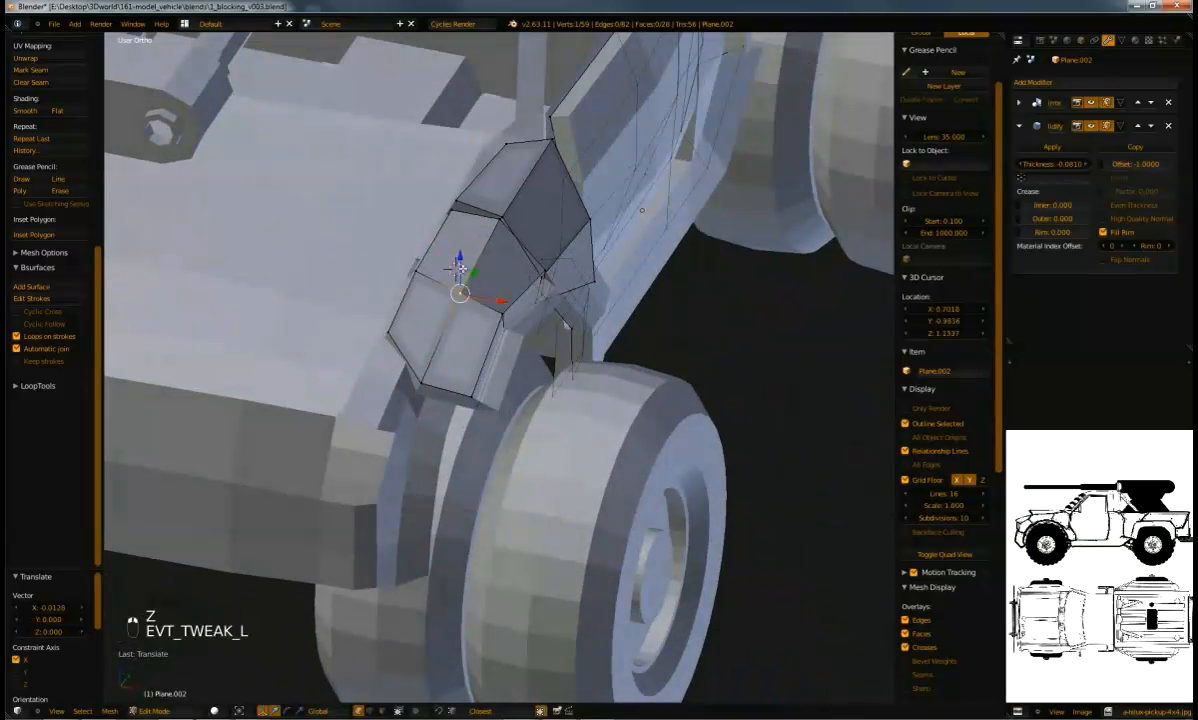
{"action": "left_click_drag", "start_coordinate": [455, 266], "coordinate": [457, 262]}
{"action": "middle_click_drag", "start_coordinate": [433, 262], "coordinate": [463, 389]}
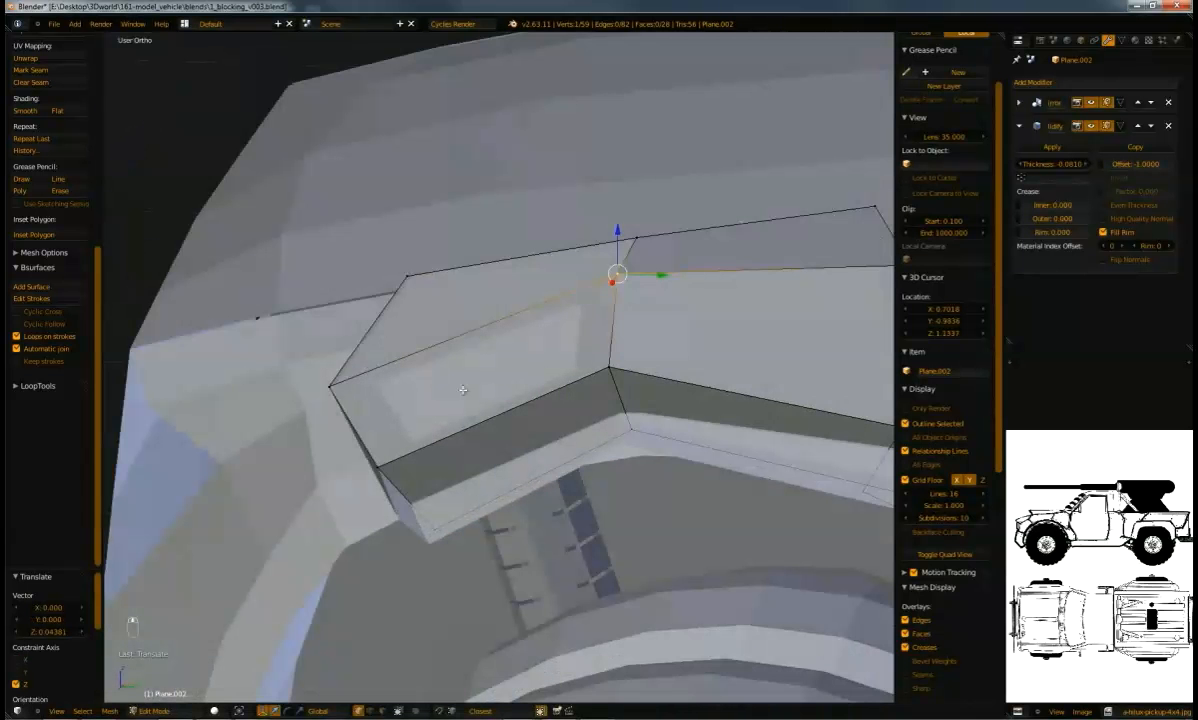
{"action": "middle_click_drag", "start_coordinate": [654, 281], "coordinate": [750, 386]}
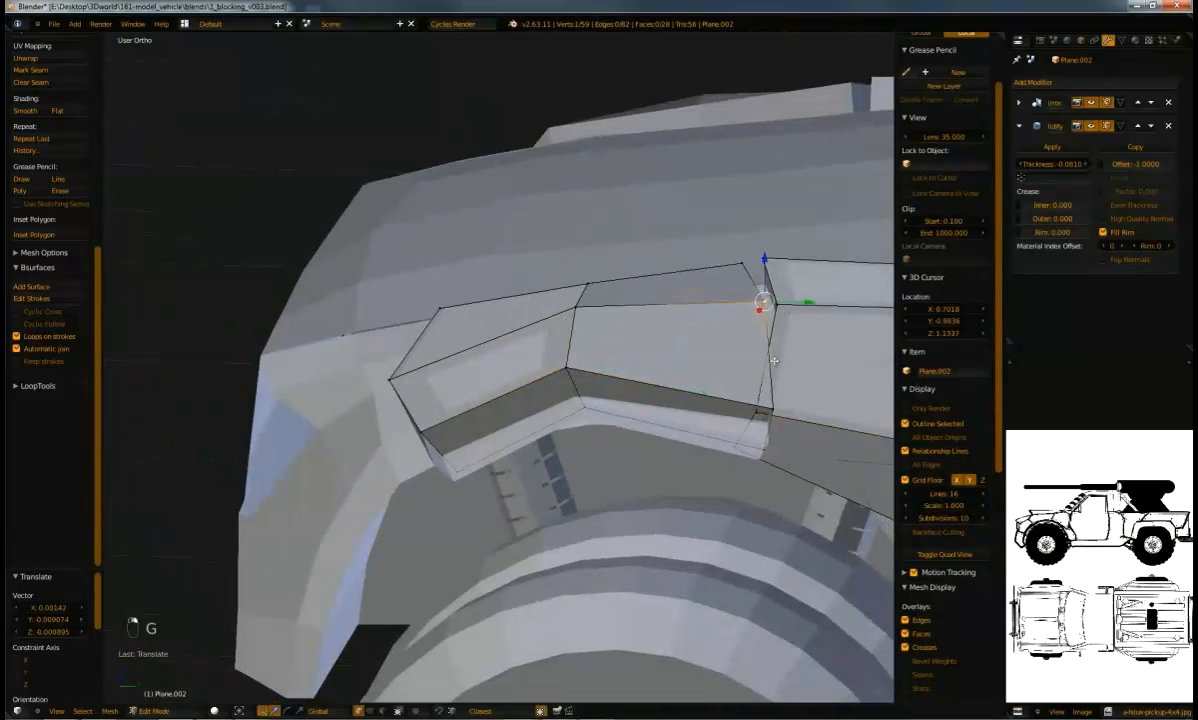
{"action": "right_click", "coordinate": [762, 402], "text": "shift"}
Try making the normals of the whole armour mesh consistent
{"action": "middle_click_drag", "start_coordinate": [613, 338], "coordinate": [1062, 183]}
{"action": "key", "text": "a"}
{"action": "key", "text": "a"}
{"action": "key", "text": "ctrl+n"}
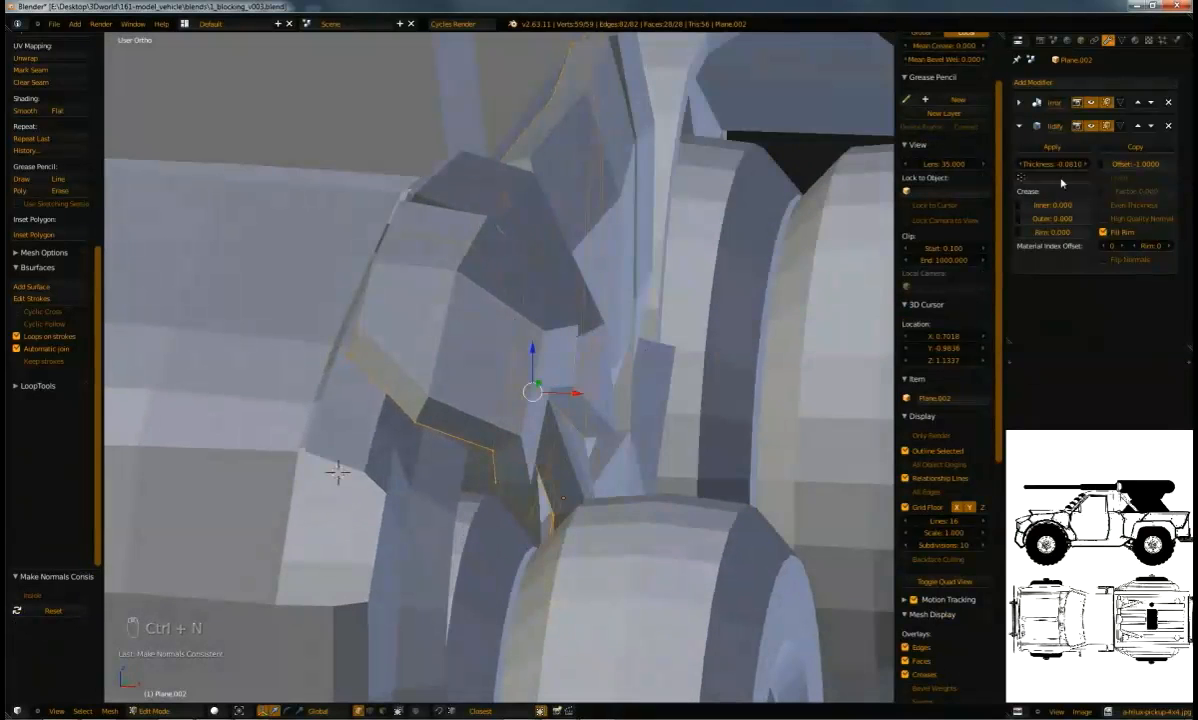
{"action": "middle_click_drag", "start_coordinate": [740, 290], "coordinate": [696, 349]}
{"action": "middle_click_drag", "start_coordinate": [676, 448], "coordinate": [718, 295]}
{"action": "key", "text": "ctrl+z"}
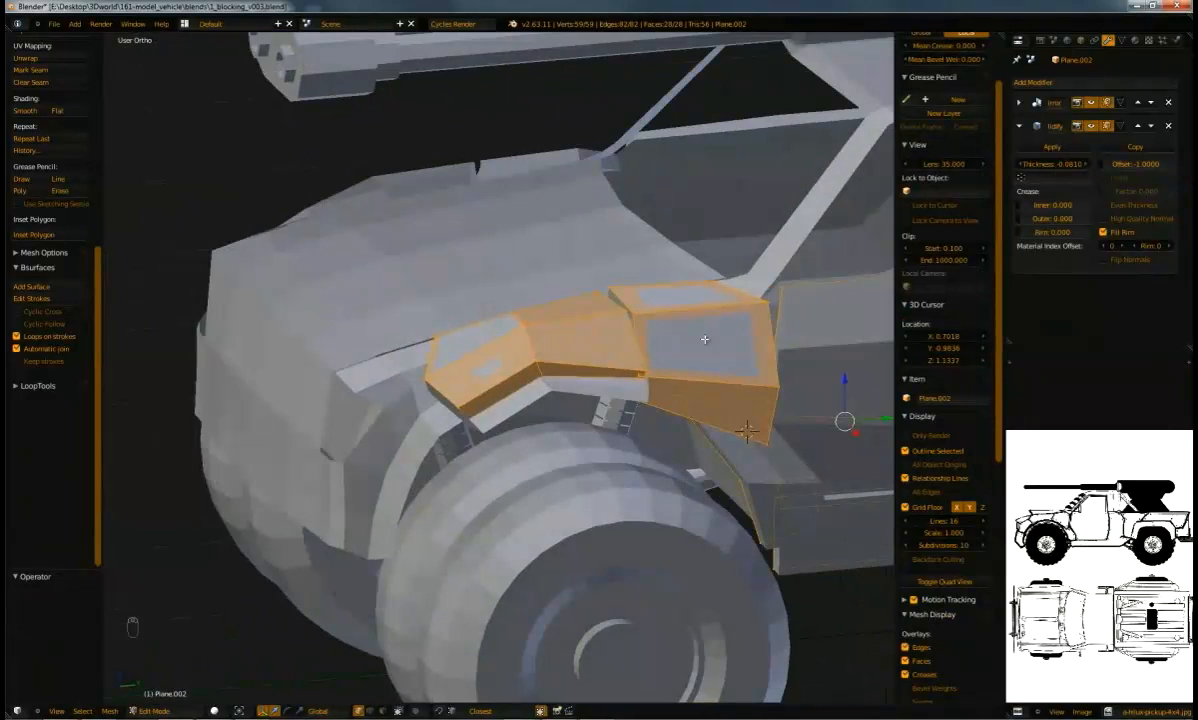
Make the normals of the whole armour mesh consistent and set the Solidify thickness to 0.0810
{"action": "middle_click_drag", "start_coordinate": [642, 384], "coordinate": [762, 321]}
{"action": "key", "text": "ctrl+n"}
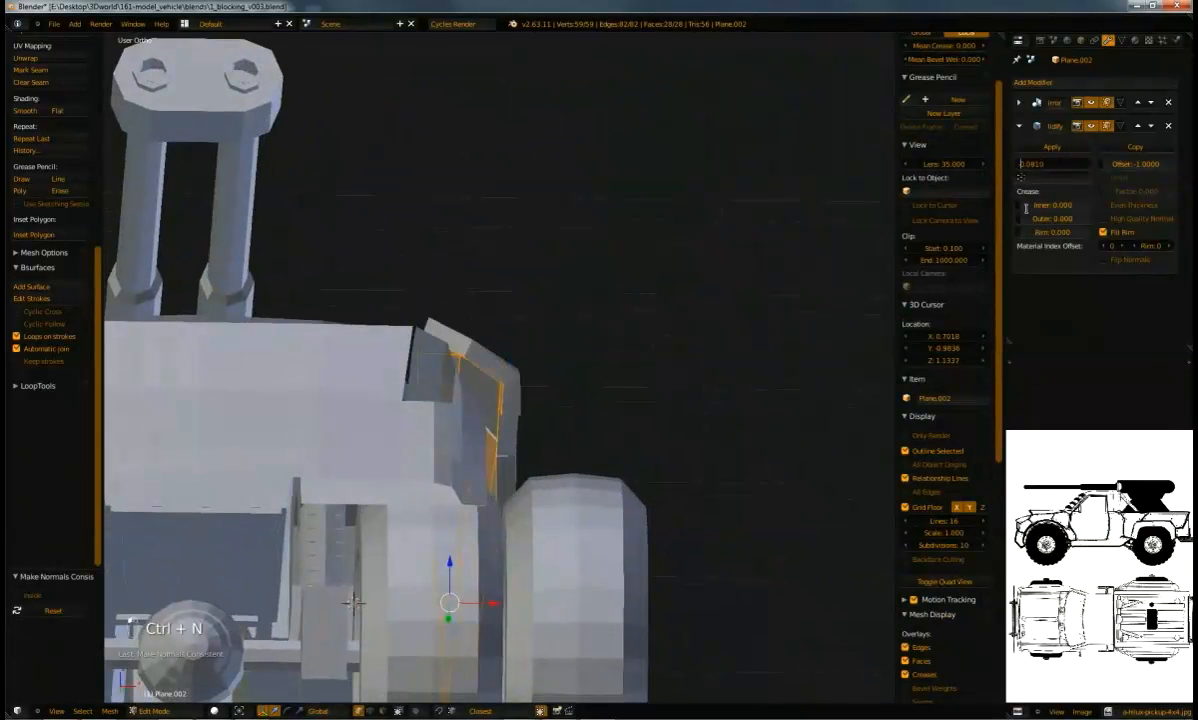
{"action": "middle_click_drag", "start_coordinate": [857, 178], "coordinate": [599, 268]}
{"action": "key", "text": "Tab"}
{"action": "key", "text": "Tab"}
{"action": "key", "text": "a"}
{"action": "key", "text": "a"}
{"action": "key", "text": "a"}
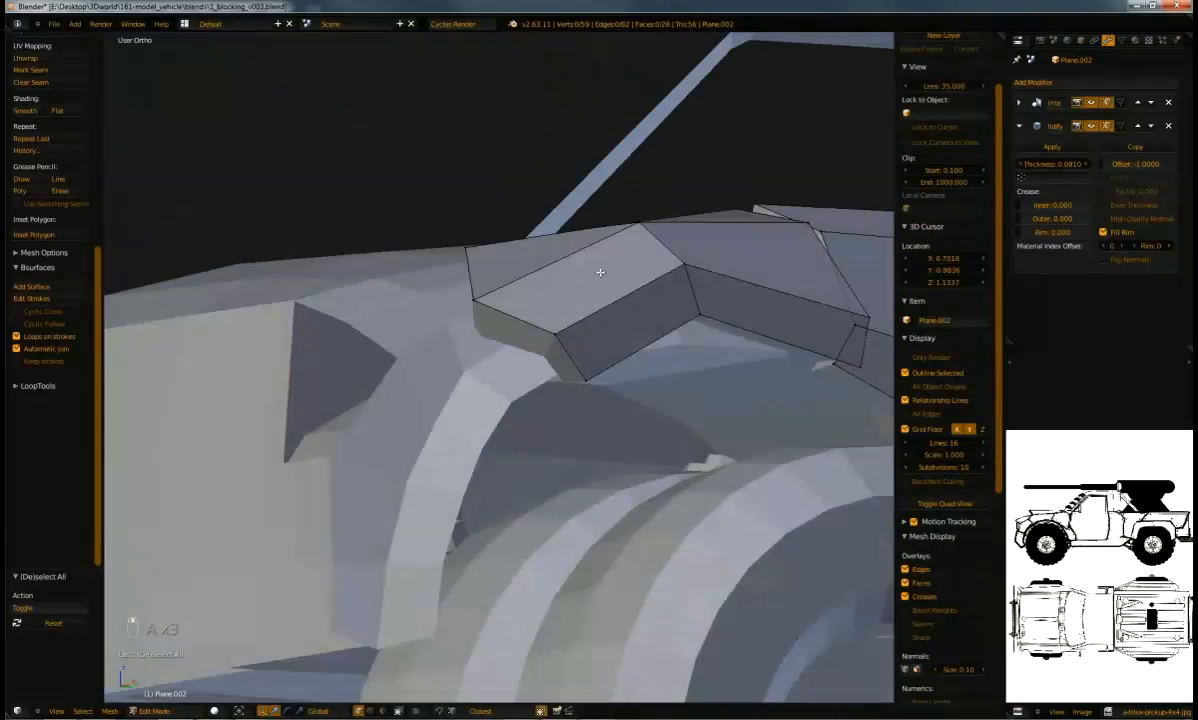
Duplicate the upper front edge of the wheel-arch panel and extrude it forward toward the hood's front corner
{"action": "key", "text": "KP_3"}
{"action": "key", "text": "z"}
{"action": "key", "text": "z"}
{"action": "key", "text": "z"}
{"action": "middle_click_drag", "start_coordinate": [526, 320], "coordinate": [500, 302]}
{"action": "key", "text": "z"}
{"action": "right_click", "coordinate": [499, 308]}
{"action": "left_click", "coordinate": [548, 278]}
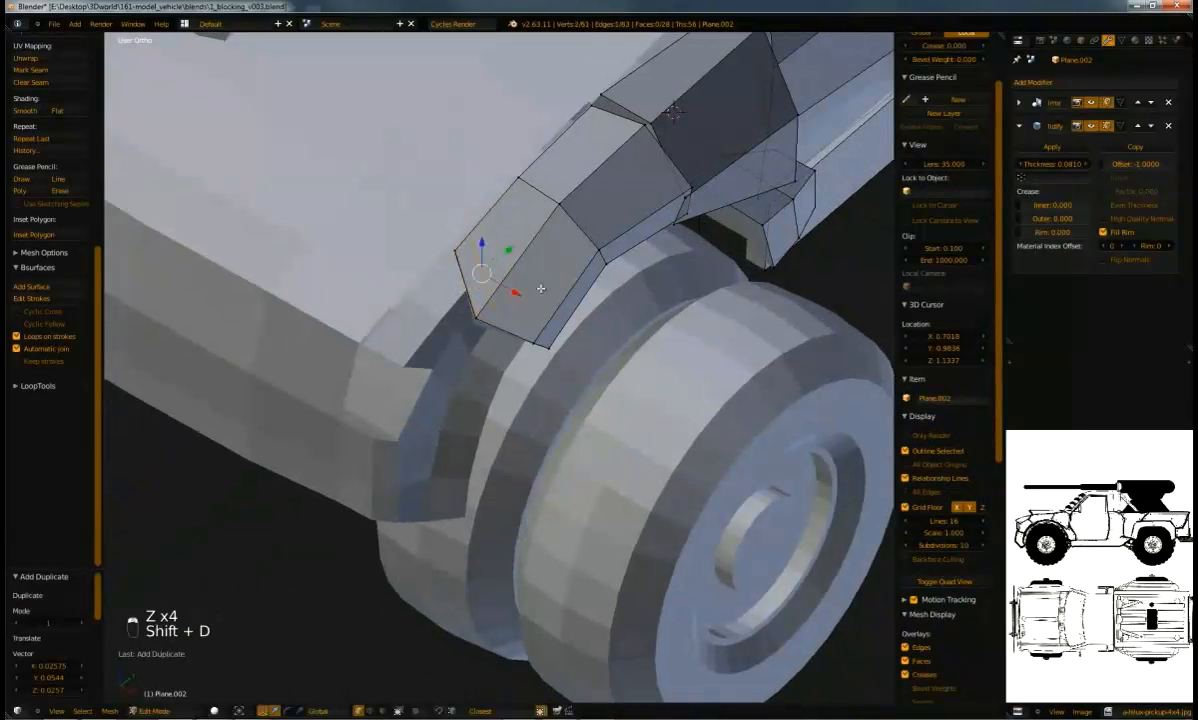
{"action": "key", "text": "e"}
{"action": "left_click", "coordinate": [440, 384]}
Adjust the new front plate's leading edge, then select the linked plate and make its normals consistent
{"action": "middle_click_drag", "start_coordinate": [440, 384], "coordinate": [385, 380]}
{"action": "key", "text": "g"}
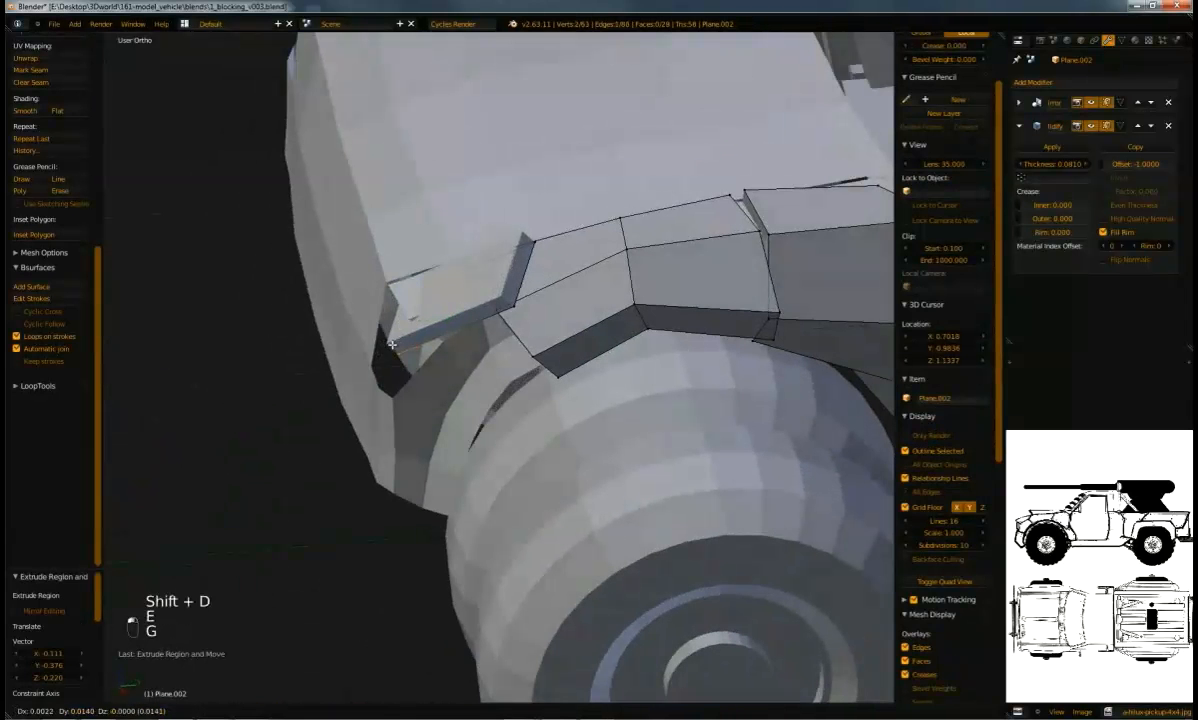
{"action": "left_click", "coordinate": [392, 362]}
{"action": "right_click", "coordinate": [389, 359]}
{"action": "middle_click_drag", "start_coordinate": [404, 318], "coordinate": [424, 370]}
{"action": "middle_click_drag", "start_coordinate": [484, 297], "coordinate": [376, 326]}
{"action": "key", "text": "ctrl+l"}
{"action": "key", "text": "ctrl+n"}
Reposition the vertices of the front plate so it follows the contour of the fender
{"action": "right_click_drag", "start_coordinate": [376, 326], "coordinate": [382, 330]}
{"action": "left_click", "coordinate": [379, 292]}
{"action": "middle_click_drag", "start_coordinate": [379, 292], "coordinate": [543, 319]}
{"action": "key", "text": "g"}
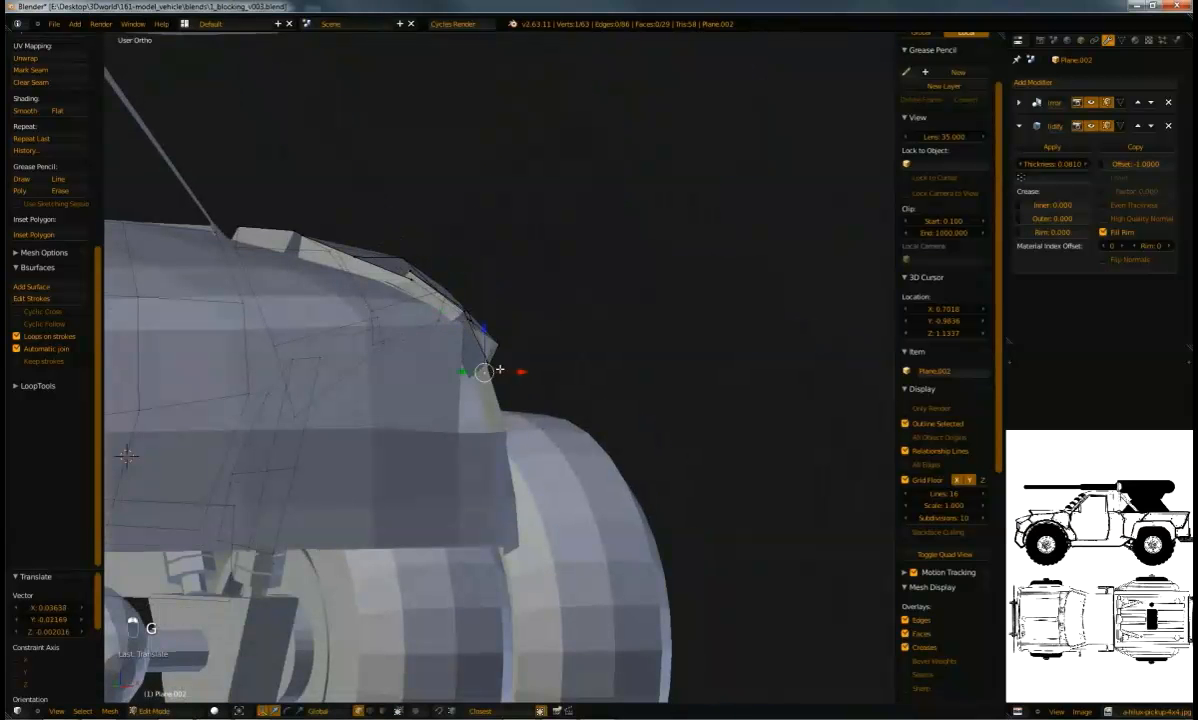
{"action": "middle_click_drag", "start_coordinate": [126, 456], "coordinate": [388, 420]}
Duplicate the column of three faces on the truck body's front and separate the copy into its own object
{"action": "key", "text": "Tab"}
{"action": "key", "text": "Tab"}
{"action": "key", "text": "Tab"}
{"action": "right_click", "coordinate": [399, 405]}
{"action": "key", "text": "Tab"}
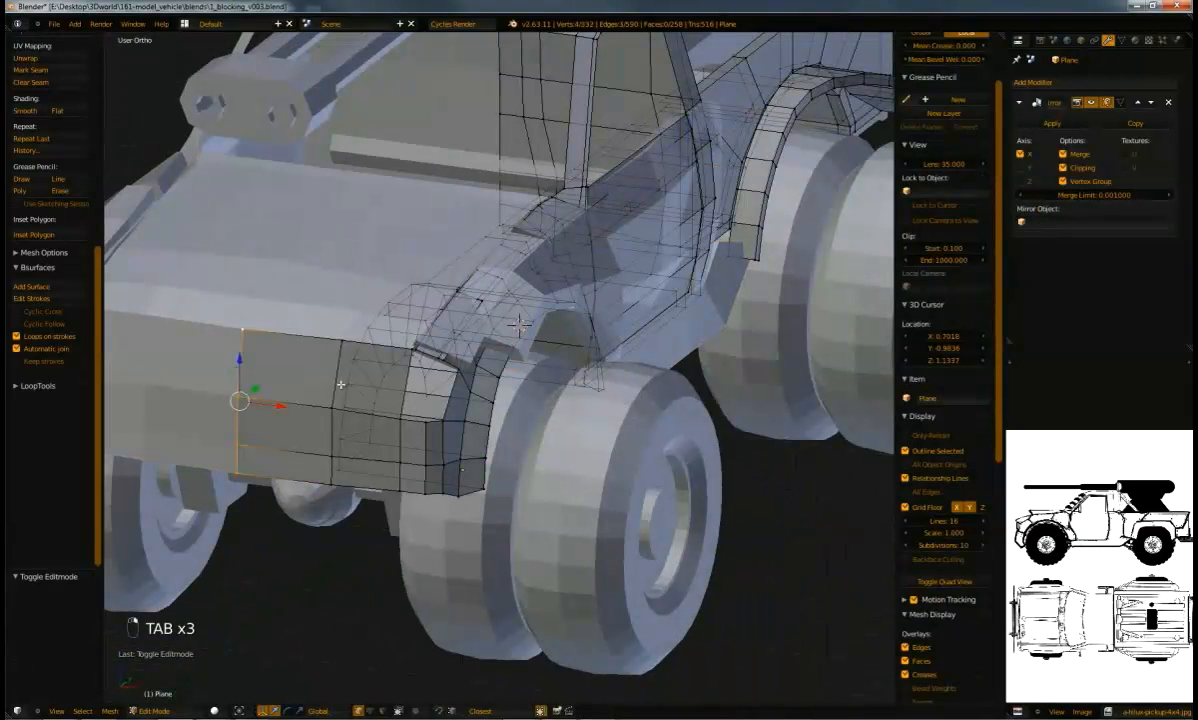
{"action": "right_click", "coordinate": [340, 384]}
{"action": "key", "text": "shift+d"}
{"action": "right_click", "coordinate": [340, 384]}
{"action": "key", "text": "p"}
{"action": "left_click", "coordinate": [385, 356]}
{"action": "key", "text": "Tab"}
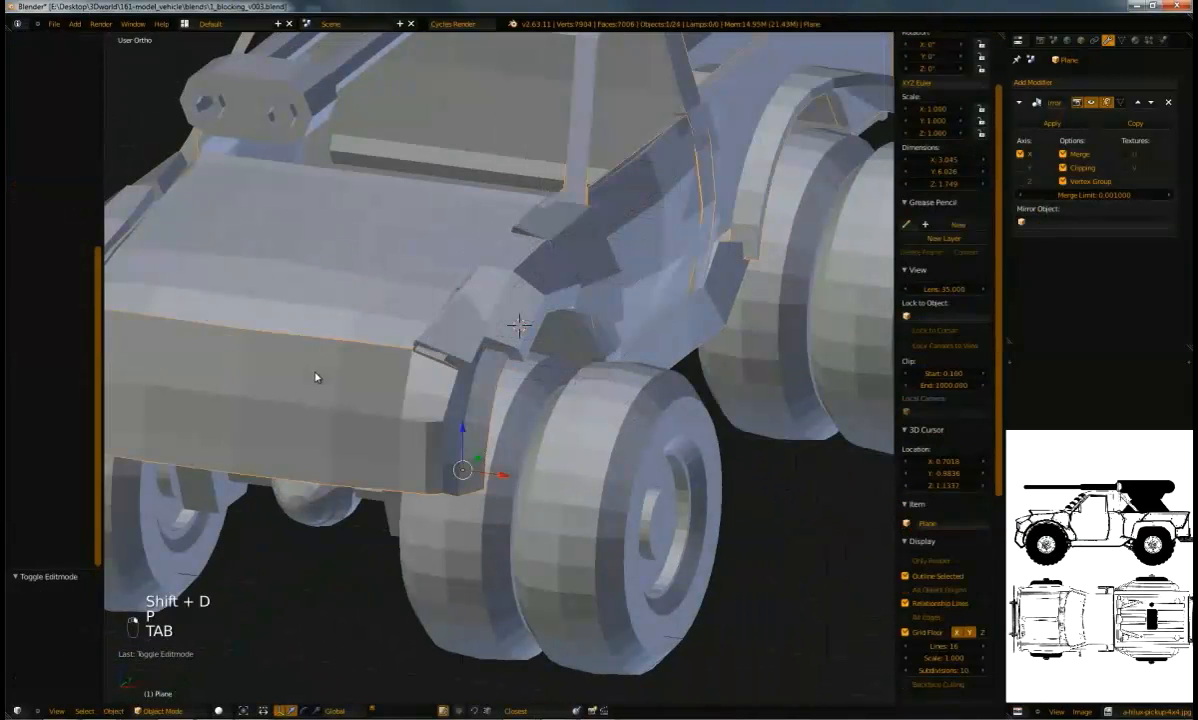
Join the separated front faces to the side armour object and open the combined mesh for editing
{"action": "right_click", "coordinate": [490, 325]}
{"action": "key", "text": "ctrl+j"}
{"action": "key", "text": "Tab"}
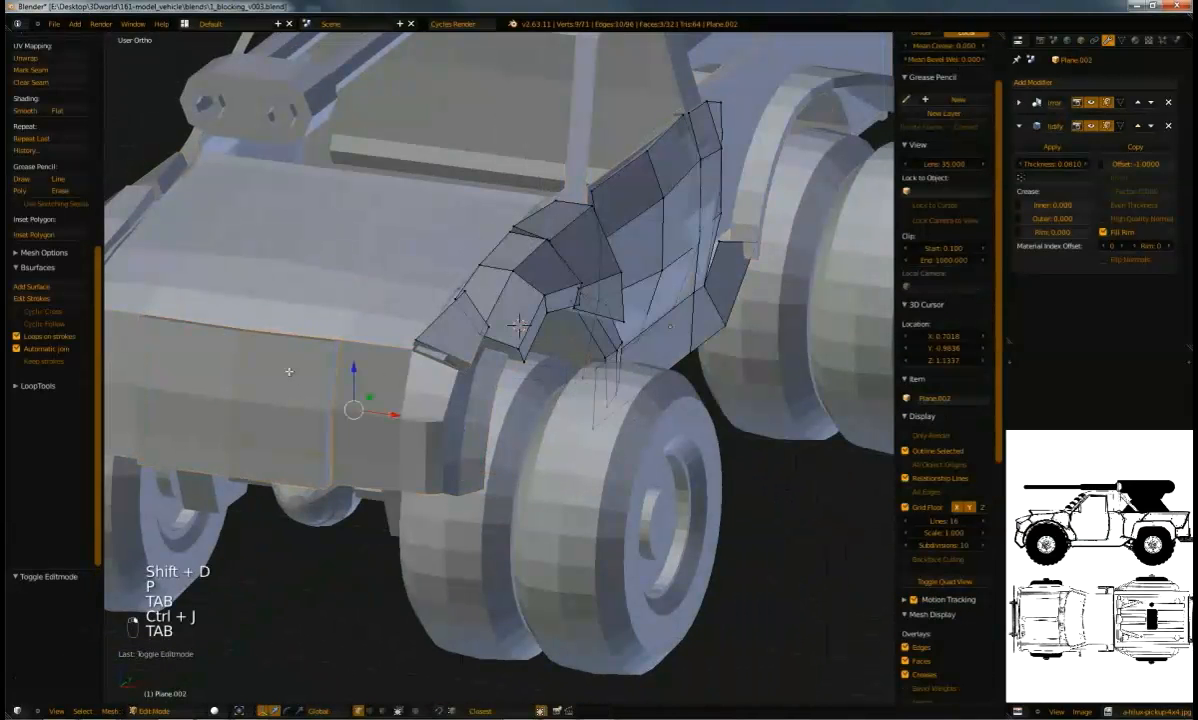
Move the outer edge of the front faces about 0.44 along X and extrude it around the corner toward the wheel
{"action": "key", "text": "g"}
{"action": "key", "text": "x"}
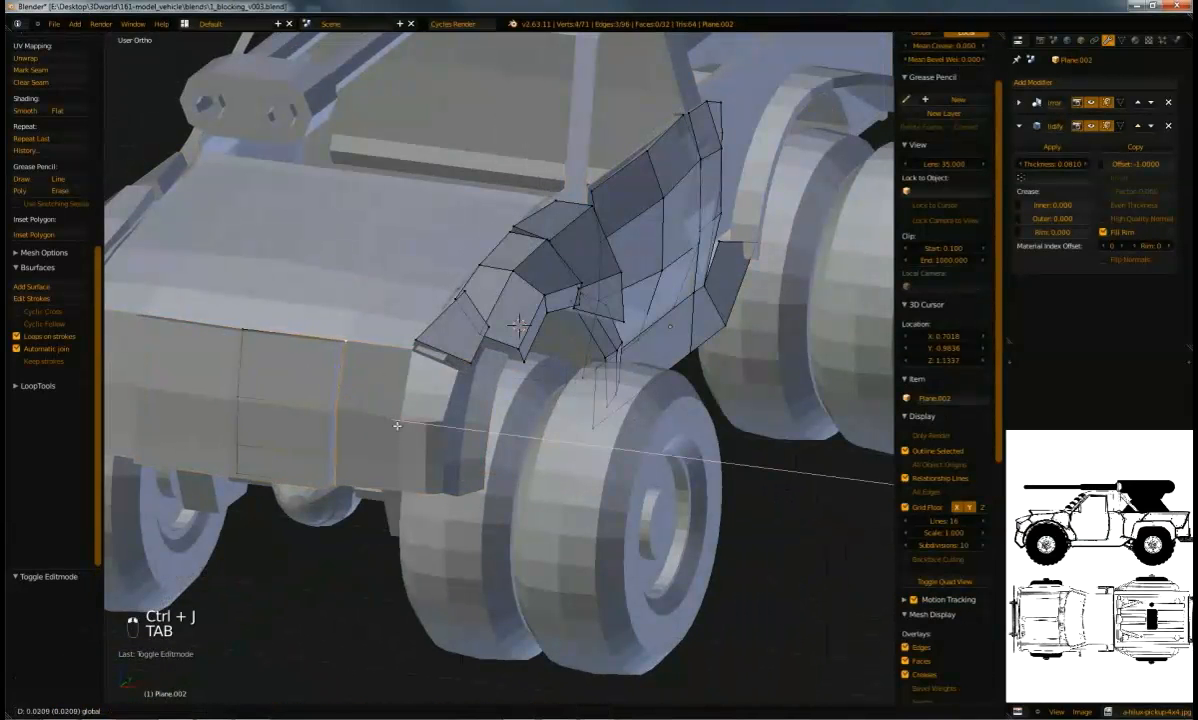
{"action": "left_click", "coordinate": [452, 442]}
{"action": "middle_click_drag", "start_coordinate": [452, 442], "coordinate": [361, 417]}
{"action": "key", "text": "e"}
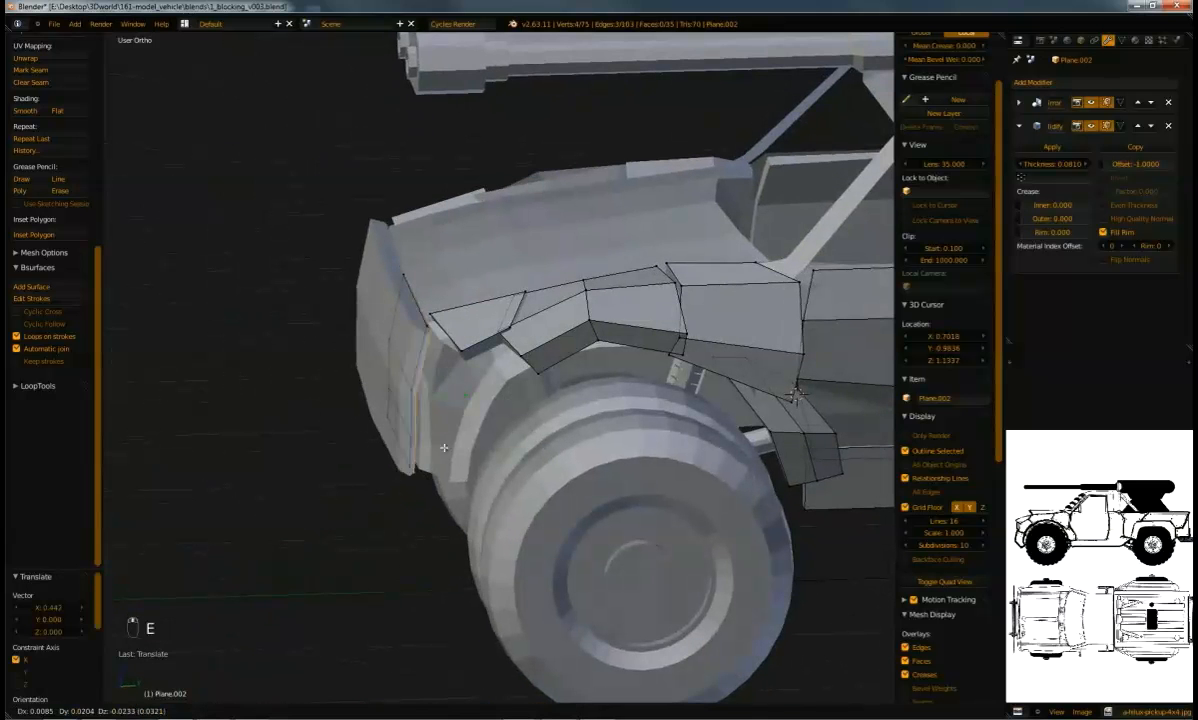
{"action": "key", "text": "shift+z"}
{"action": "left_click", "coordinate": [490, 456]}
{"action": "middle_click_drag", "start_coordinate": [490, 456], "coordinate": [420, 432]}
Shape the front bumper plate by moving its lower edges inward along X and its horizontal edges along Y
{"action": "key", "text": "e"}
{"action": "key", "text": "x"}
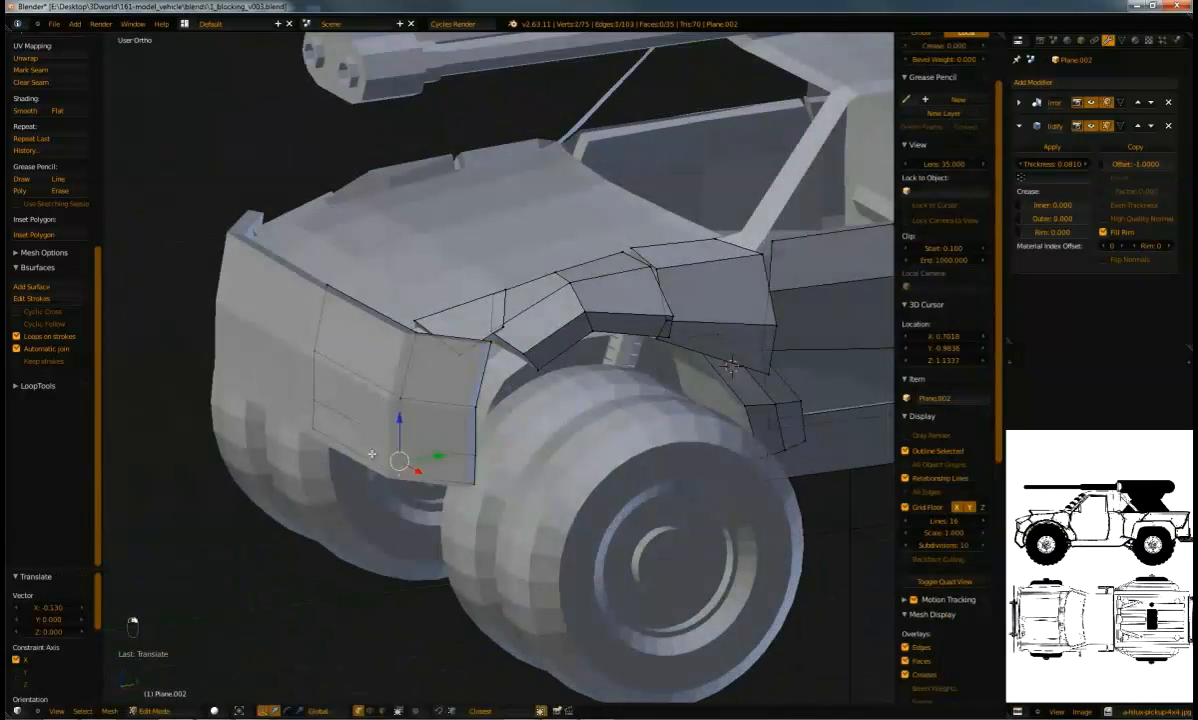
{"action": "key", "text": "g"}
{"action": "key", "text": "x"}
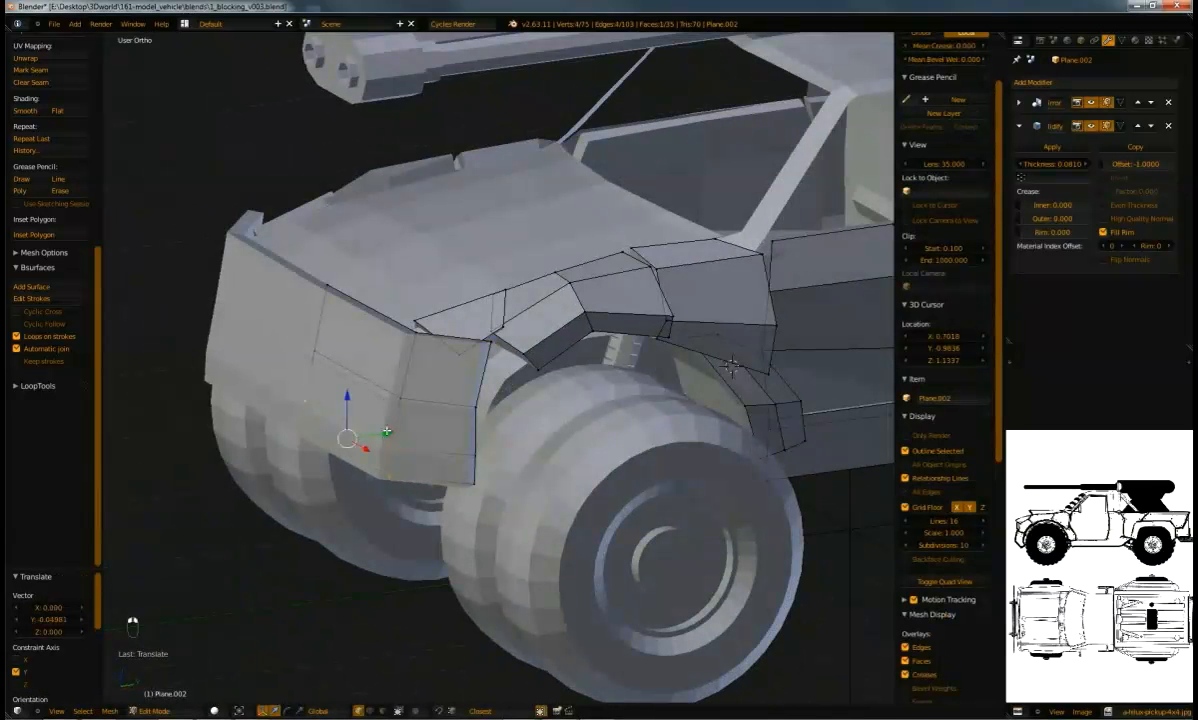
{"action": "right_click", "coordinate": [408, 390]}
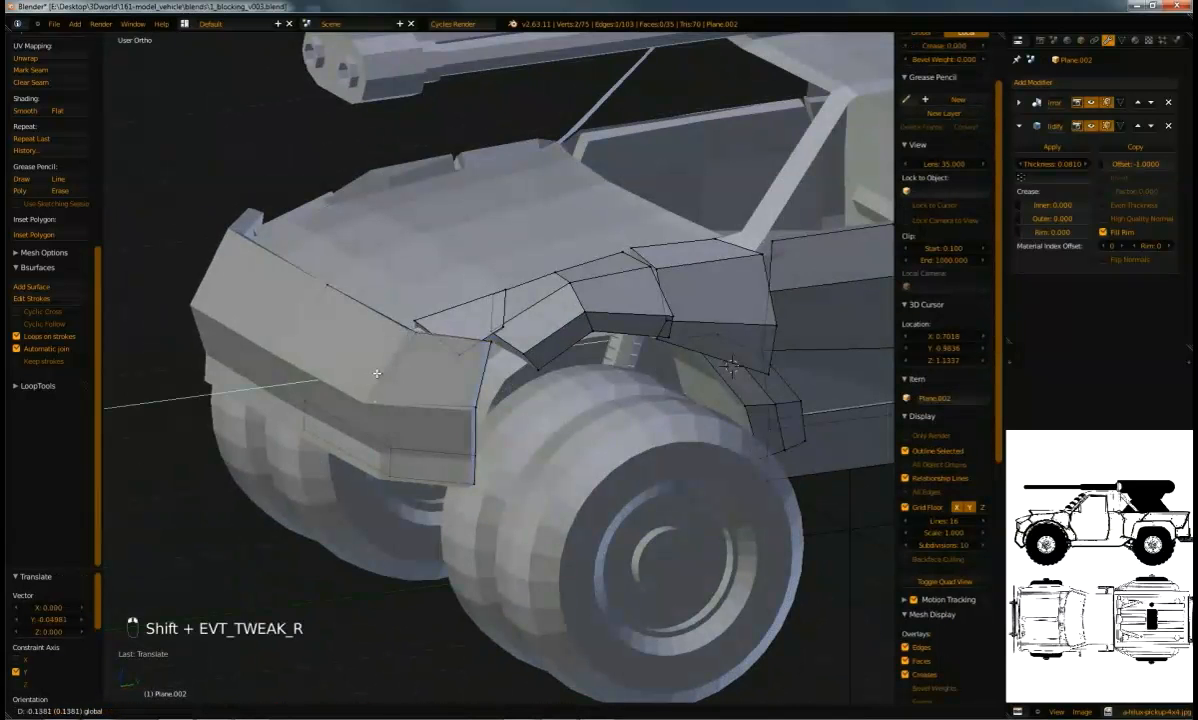
{"action": "middle_click_drag", "start_coordinate": [398, 371], "coordinate": [421, 386]}
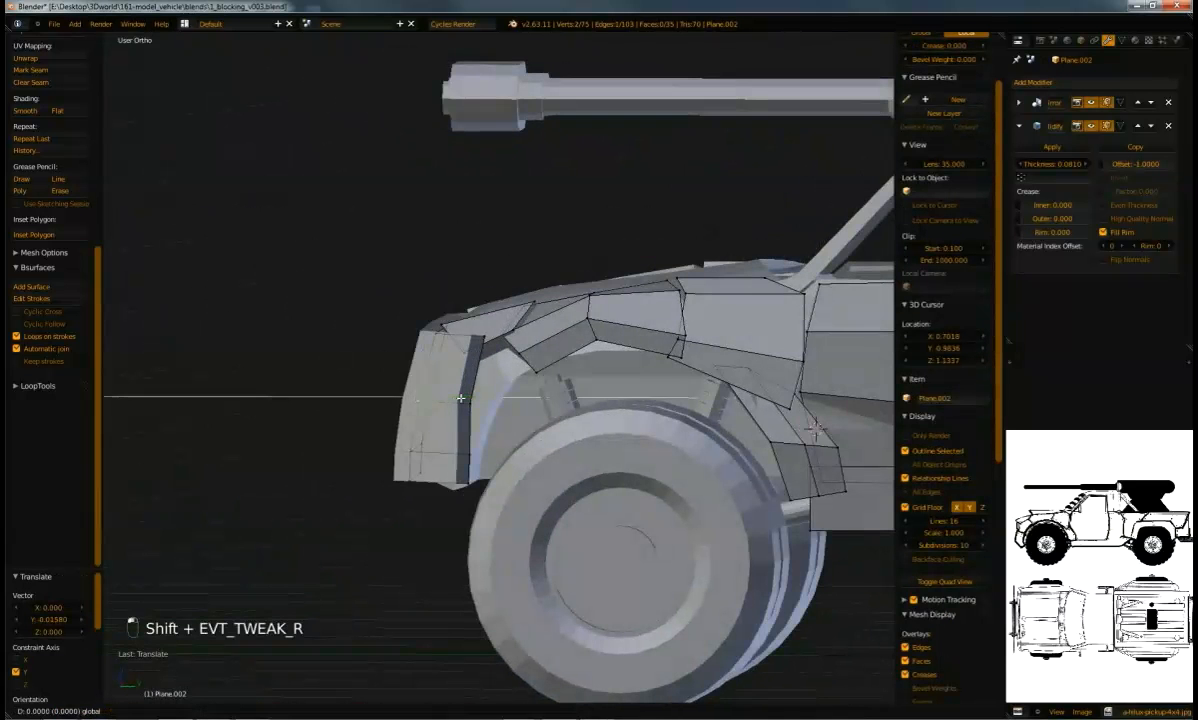
{"action": "left_click_drag", "start_coordinate": [461, 398], "coordinate": [455, 398]}
{"action": "middle_click_drag", "start_coordinate": [455, 398], "coordinate": [484, 398]}
{"action": "right_click", "coordinate": [389, 443]}
{"action": "right_click", "coordinate": [406, 451], "text": "shift"}
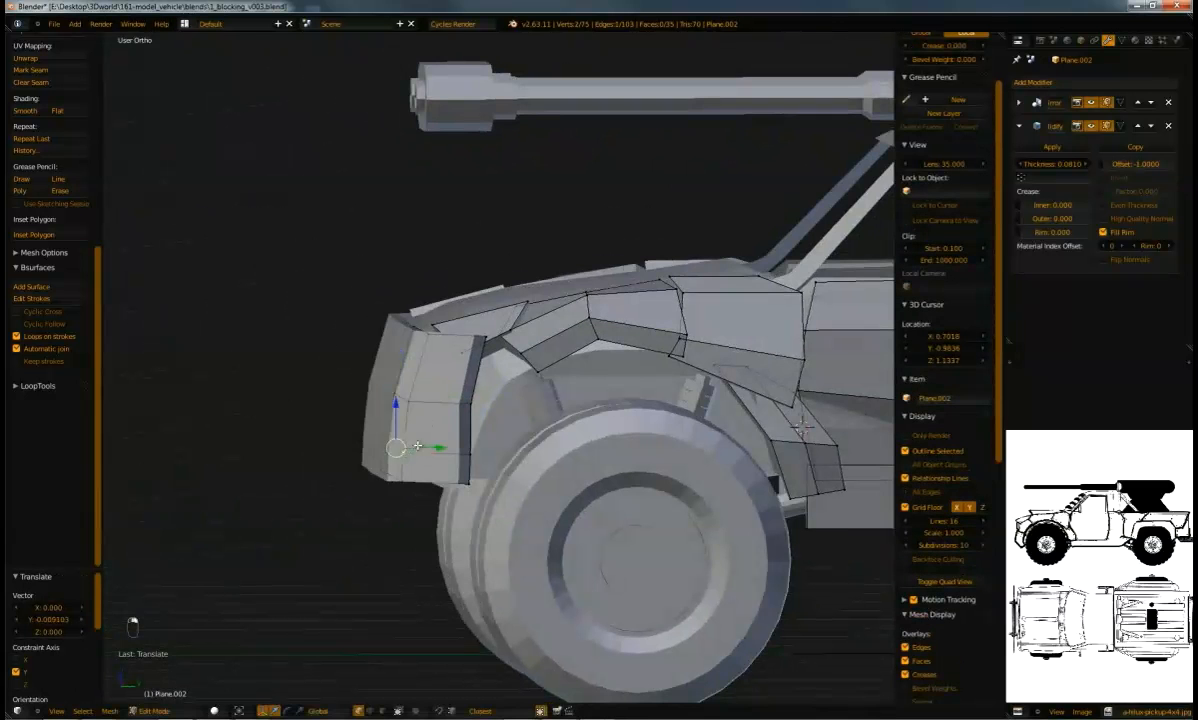
Move the upper corner vertices of the bumper plate to fit against the adjoining fender plate
{"action": "middle_click_drag", "start_coordinate": [423, 455], "coordinate": [435, 560]}
{"action": "scroll", "coordinate": [390, 480], "scroll_direction": "up", "scroll_amount": 2}
{"action": "right_click", "coordinate": [480, 339]}
{"action": "key", "text": "g"}
{"action": "left_click", "coordinate": [501, 361]}
{"action": "middle_click_drag", "start_coordinate": [501, 361], "coordinate": [690, 415]}
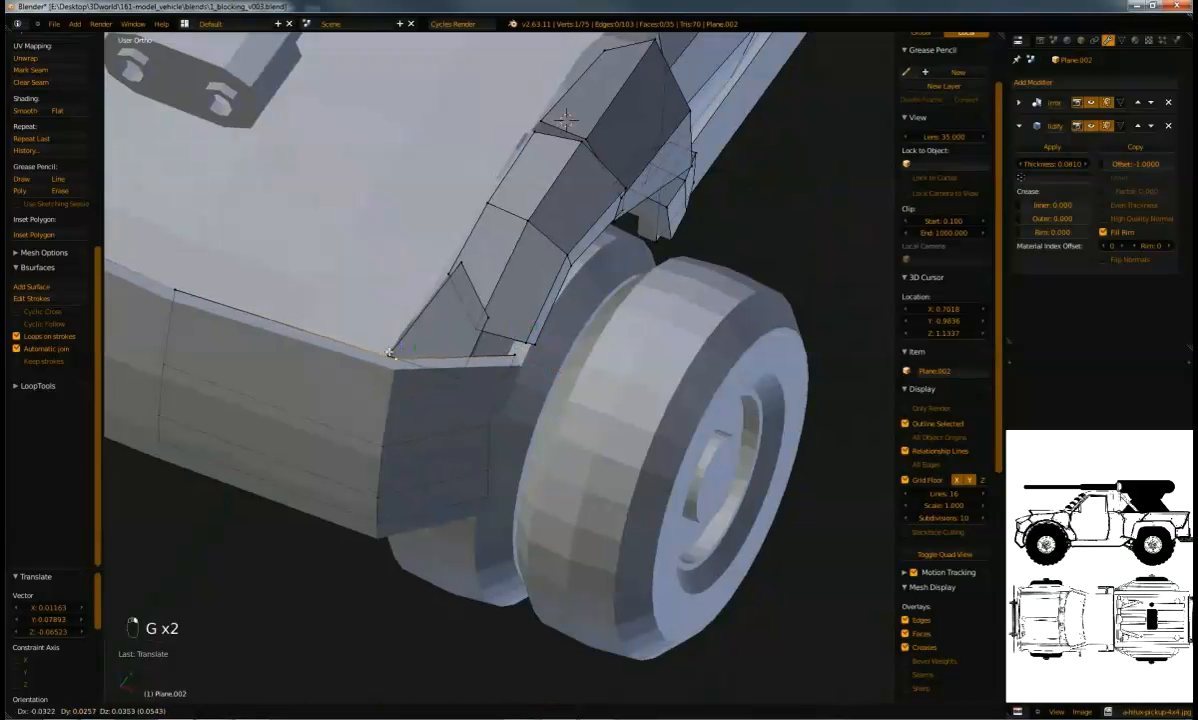
Extrude the bottom edges of the bumper plate about 0.22 straight down along Z
{"action": "scroll", "coordinate": [566, 120], "scroll_direction": "down", "scroll_amount": 4}
{"action": "middle_click_drag", "start_coordinate": [566, 120], "coordinate": [480, 360]}
{"action": "scroll", "coordinate": [480, 360], "scroll_direction": "up", "scroll_amount": 2}
{"action": "middle_click_drag", "start_coordinate": [450, 400], "coordinate": [593, 354]}
{"action": "right_click", "coordinate": [511, 438], "text": "ctrl"}
{"action": "key", "text": "e"}
{"action": "left_click", "coordinate": [480, 440]}
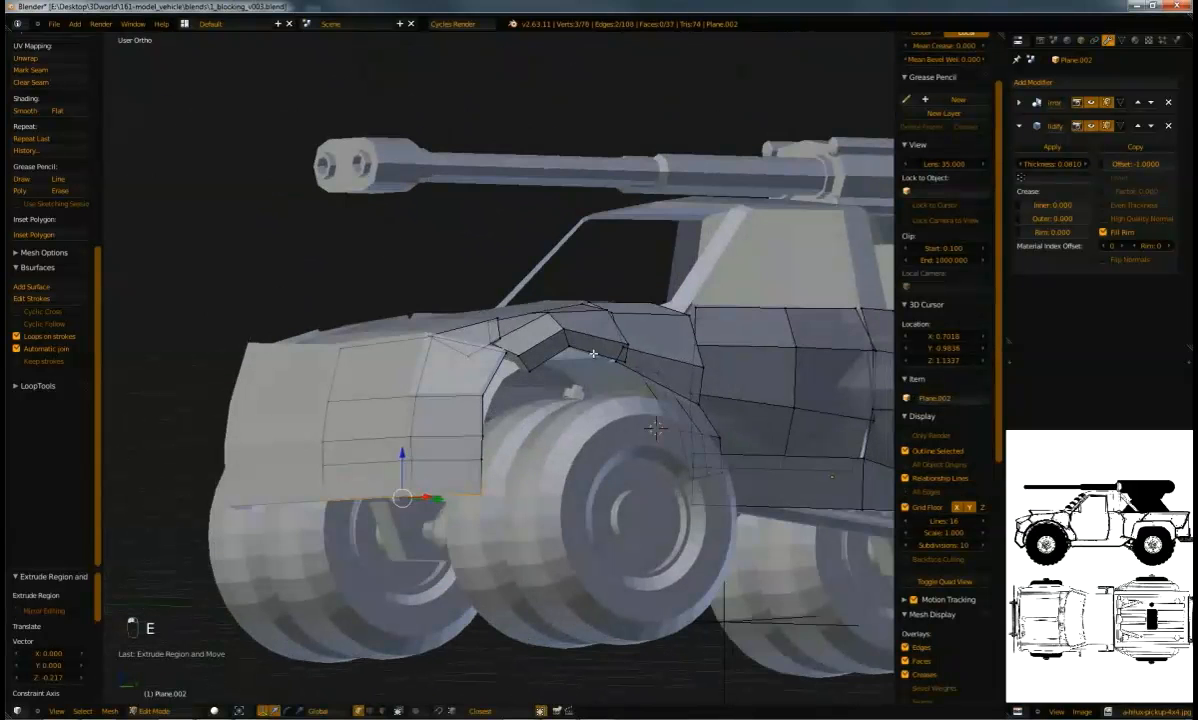
Pull the wheel-side vertices of the bumper plate inward along X
{"action": "left_click", "coordinate": [483, 360]}
{"action": "middle_click_drag", "start_coordinate": [348, 444], "coordinate": [498, 438]}
{"action": "left_click", "coordinate": [469, 492]}
{"action": "right_click", "coordinate": [456, 476]}
{"action": "middle_click_drag", "start_coordinate": [456, 476], "coordinate": [526, 474]}
{"action": "left_click", "coordinate": [523, 484]}
{"action": "left_click", "coordinate": [513, 481]}
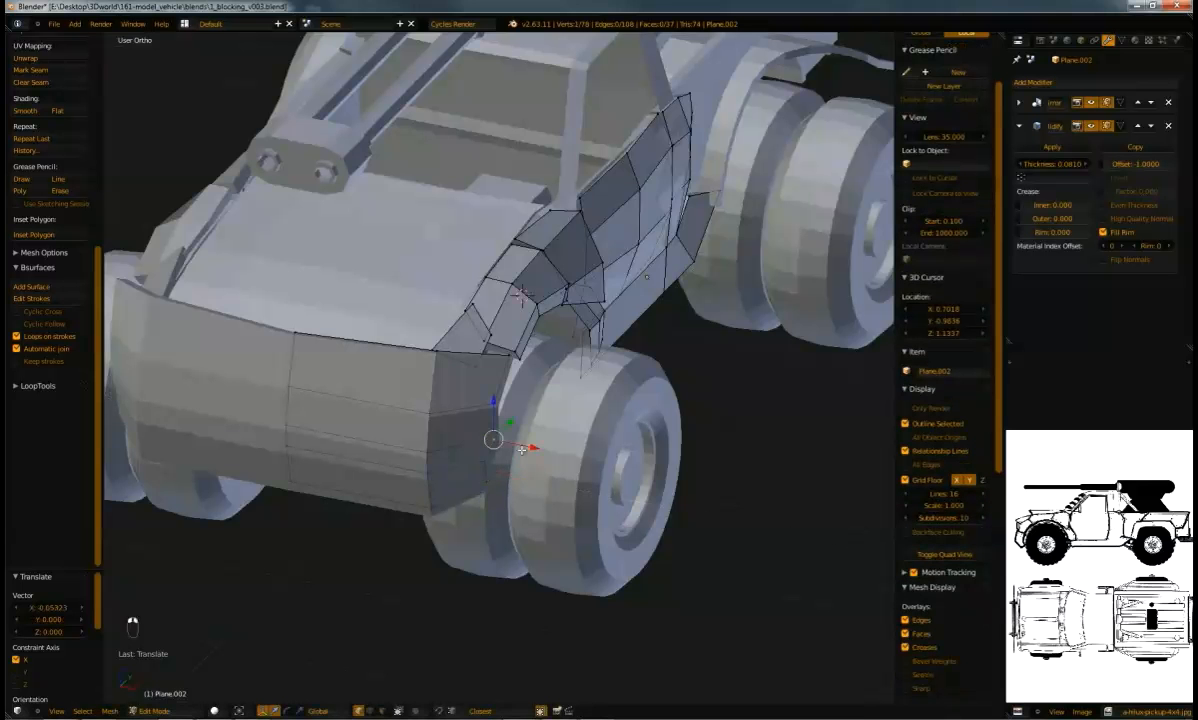
{"action": "left_click", "coordinate": [515, 449]}
Move the bumper plate's wheel-side vertices along Y to follow the wheel opening and bring its upper corner to the fender plate
{"action": "middle_click_drag", "start_coordinate": [515, 449], "coordinate": [467, 465]}
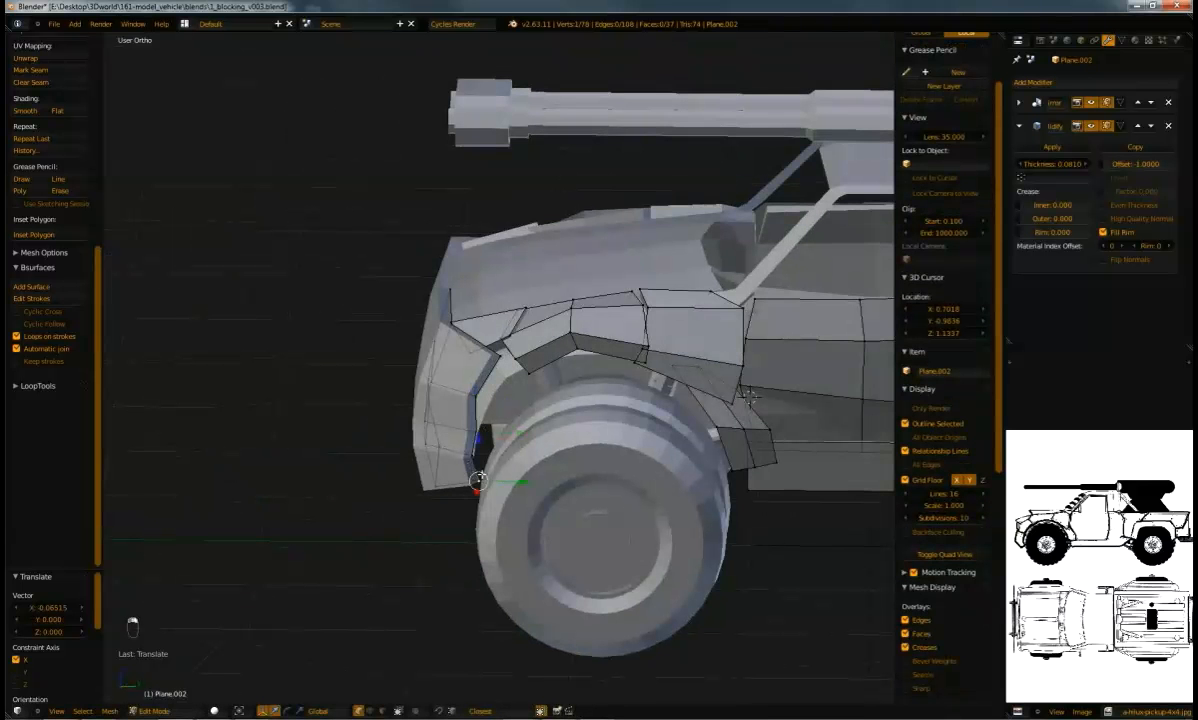
{"action": "left_click_drag", "start_coordinate": [518, 482], "coordinate": [480, 401]}
{"action": "middle_click_drag", "start_coordinate": [480, 401], "coordinate": [462, 418]}
{"action": "middle_click_drag", "start_coordinate": [463, 367], "coordinate": [491, 317]}
{"action": "middle_click_drag", "start_coordinate": [468, 389], "coordinate": [432, 323]}
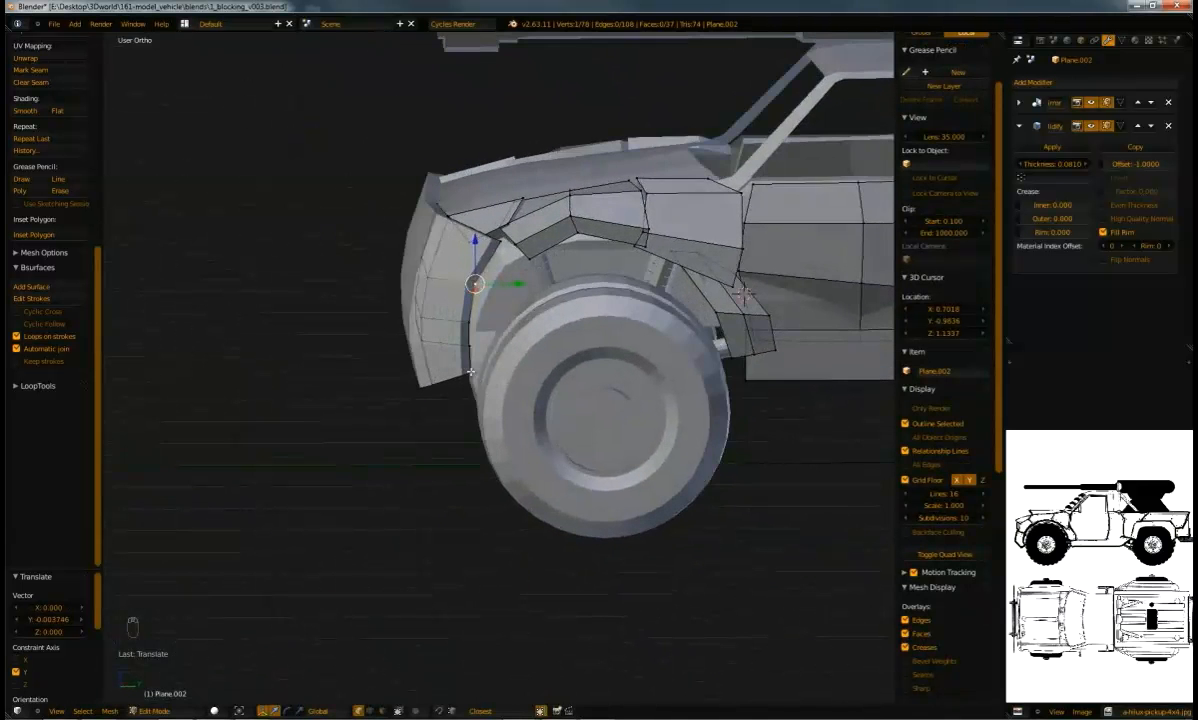
{"action": "middle_click_drag", "start_coordinate": [620, 233], "coordinate": [547, 268]}
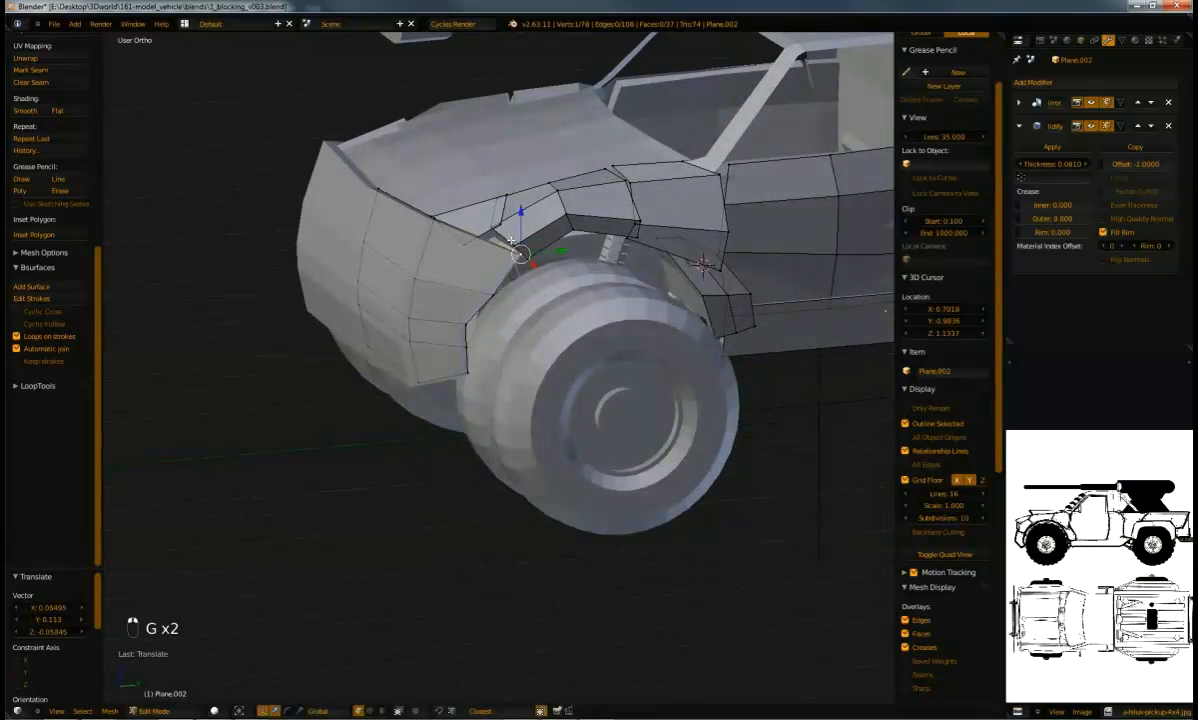
{"action": "middle_click_drag", "start_coordinate": [502, 250], "coordinate": [577, 305]}
{"action": "key", "text": "Tab"}
{"action": "middle_click_drag", "start_coordinate": [621, 281], "coordinate": [529, 278]}
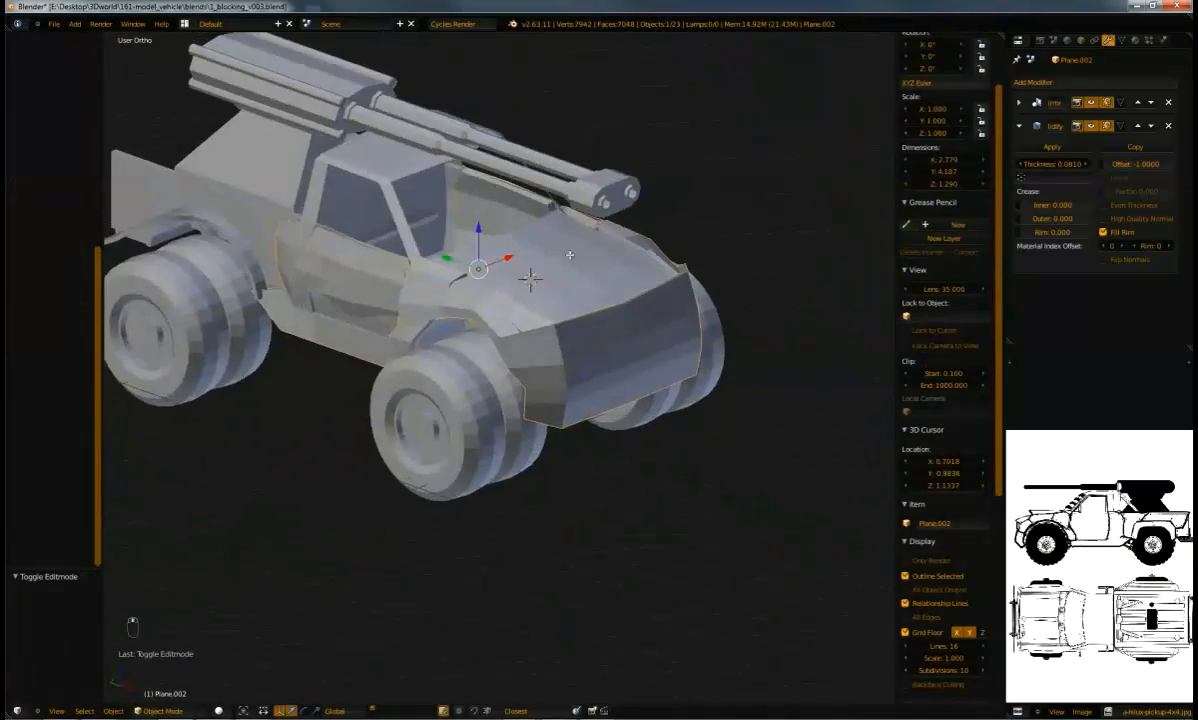
{"action": "key", "text": "Tab"}
{"action": "scroll", "coordinate": [643, 295], "scroll_direction": "up", "scroll_amount": 3}
{"action": "middle_click_drag", "start_coordinate": [684, 288], "coordinate": [511, 320]}
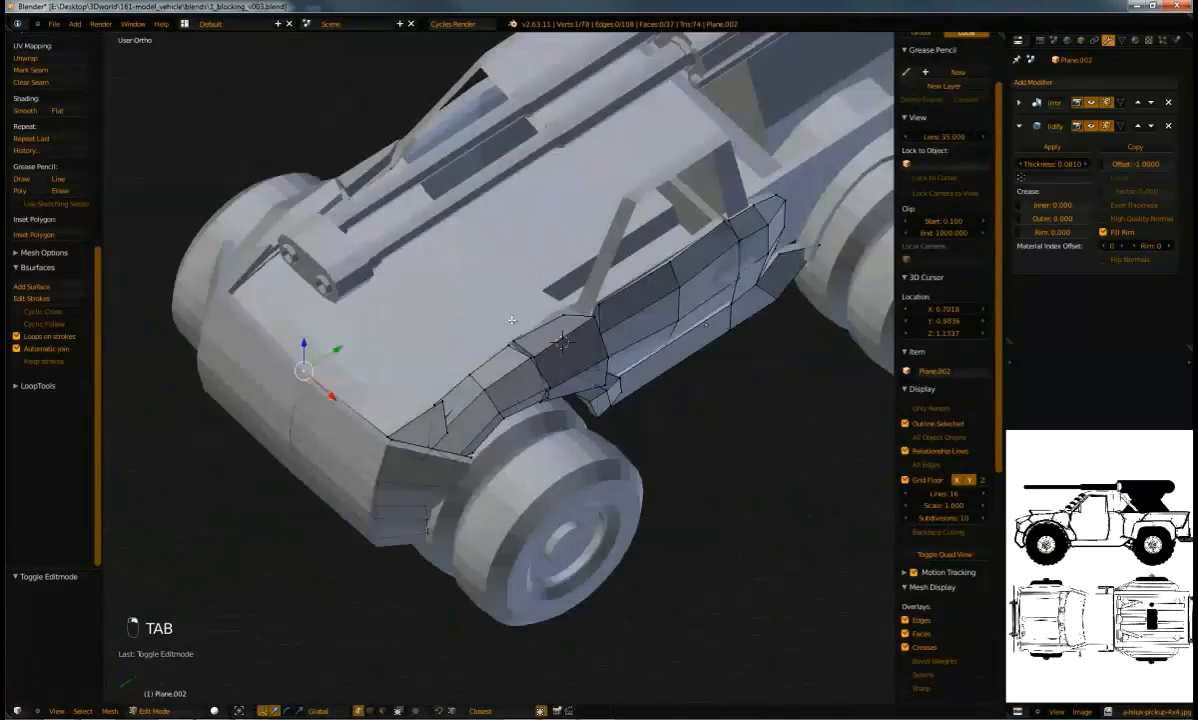
Duplicate the bumper plate's front top edge and extrude the copy about 1.66 along Y to start a hood plate
{"action": "scroll", "coordinate": [433, 406], "scroll_direction": "up", "scroll_amount": 2}
{"action": "right_click", "coordinate": [350, 464], "text": "shift"}
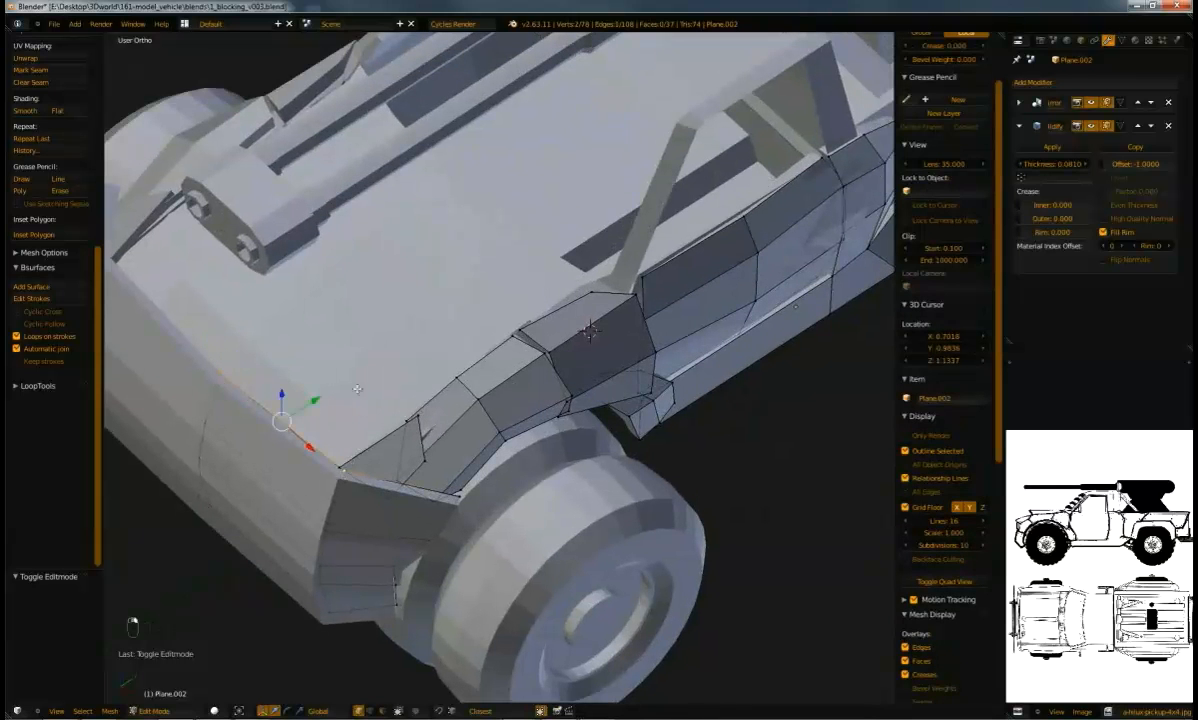
{"action": "key", "text": "shift+d"}
{"action": "left_click", "coordinate": [378, 432]}
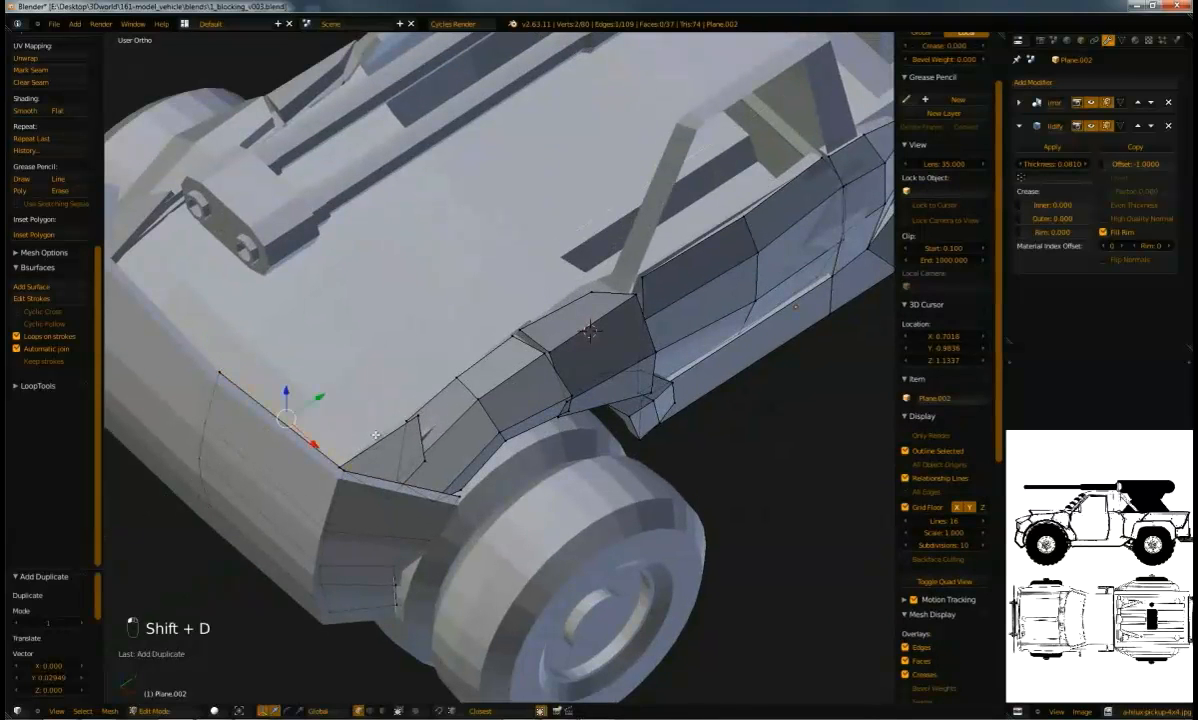
{"action": "key", "text": "e"}
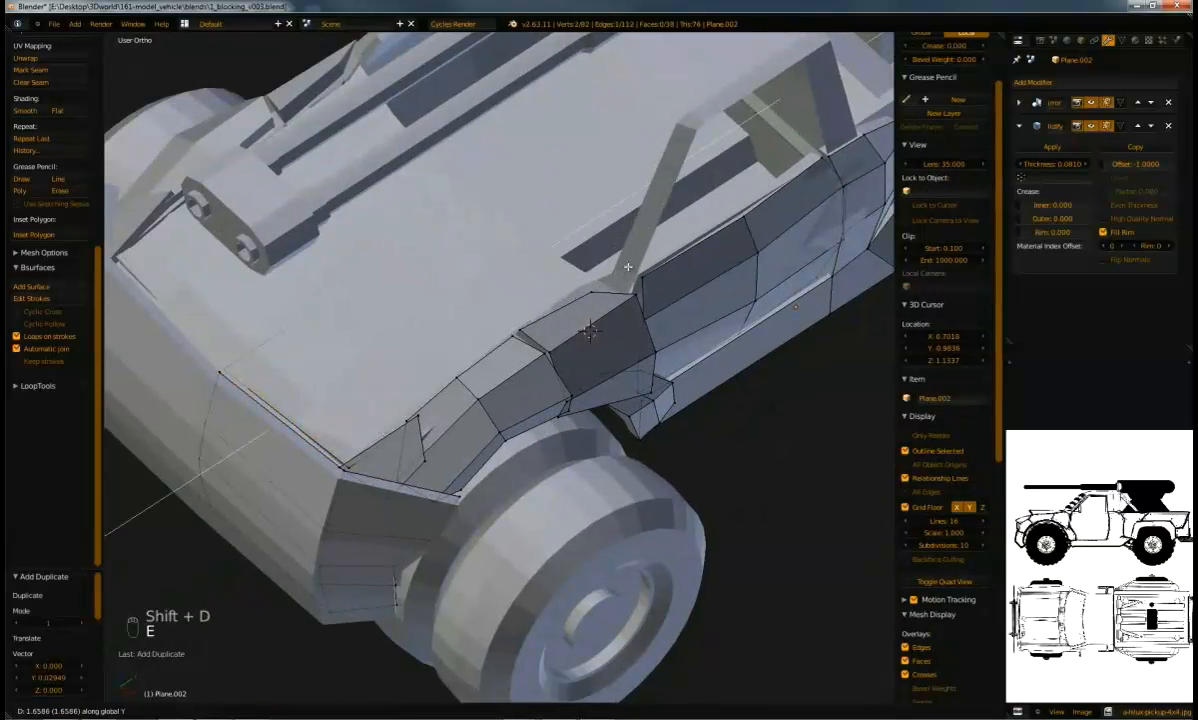
{"action": "left_click", "coordinate": [628, 266]}
Raise the hood plate's rear edge along Z and lower its outer corner vertex slightly
{"action": "left_click", "coordinate": [537, 215]}
{"action": "middle_click_drag", "start_coordinate": [537, 215], "coordinate": [628, 198]}
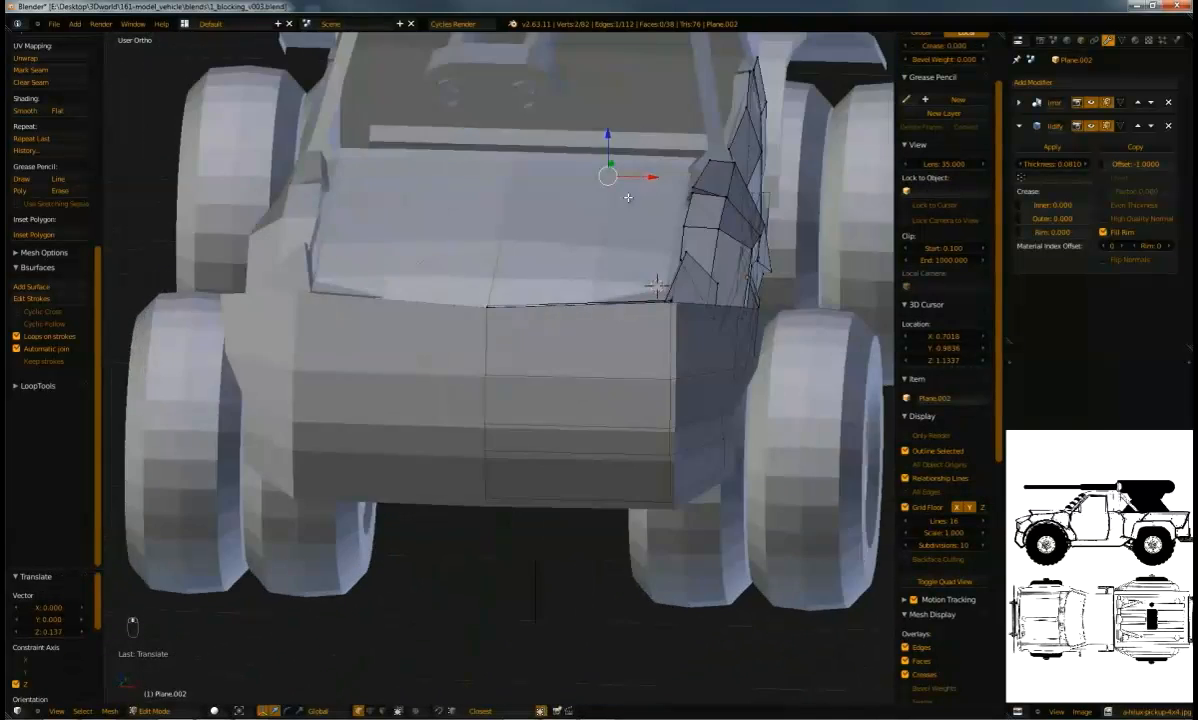
{"action": "left_click_drag", "start_coordinate": [604, 136], "coordinate": [621, 108]}
{"action": "right_click", "coordinate": [677, 118]}
{"action": "left_click_drag", "start_coordinate": [696, 97], "coordinate": [701, 115]}
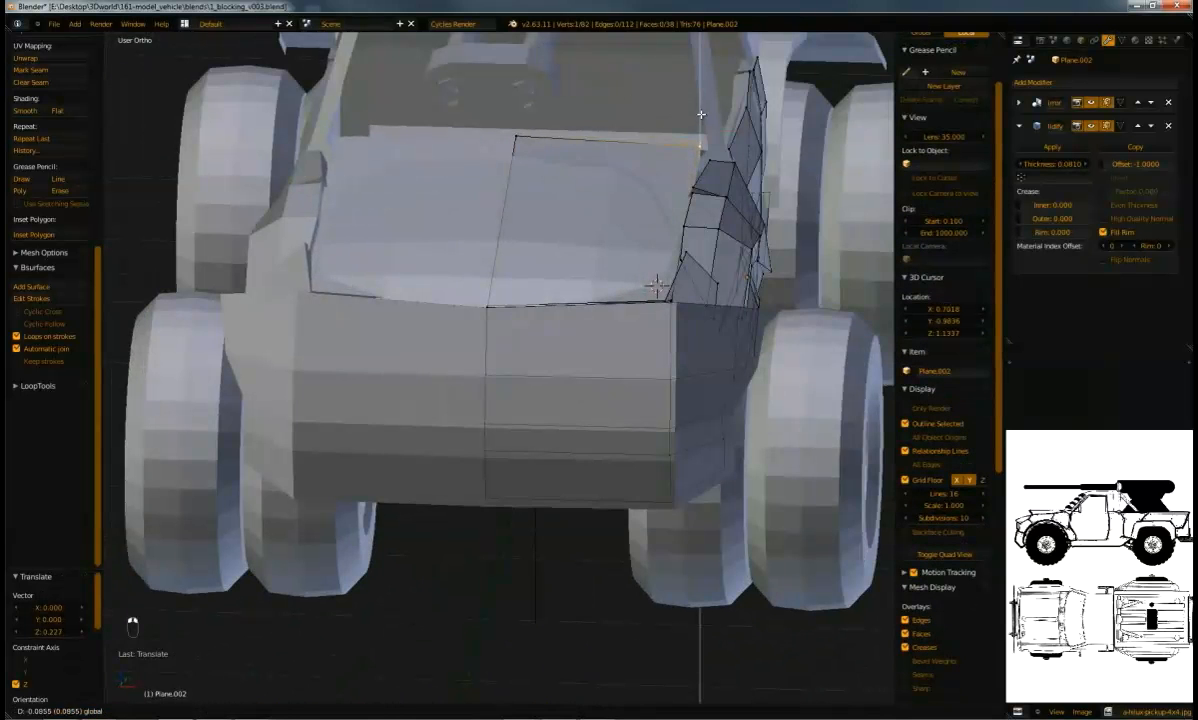
Raise the hood plate's front centre vertex about 0.11 along Z
{"action": "middle_click_drag", "start_coordinate": [657, 287], "coordinate": [427, 303]}
{"action": "left_click_drag", "start_coordinate": [413, 271], "coordinate": [387, 220]}
{"action": "middle_click_drag", "start_coordinate": [410, 218], "coordinate": [606, 204]}
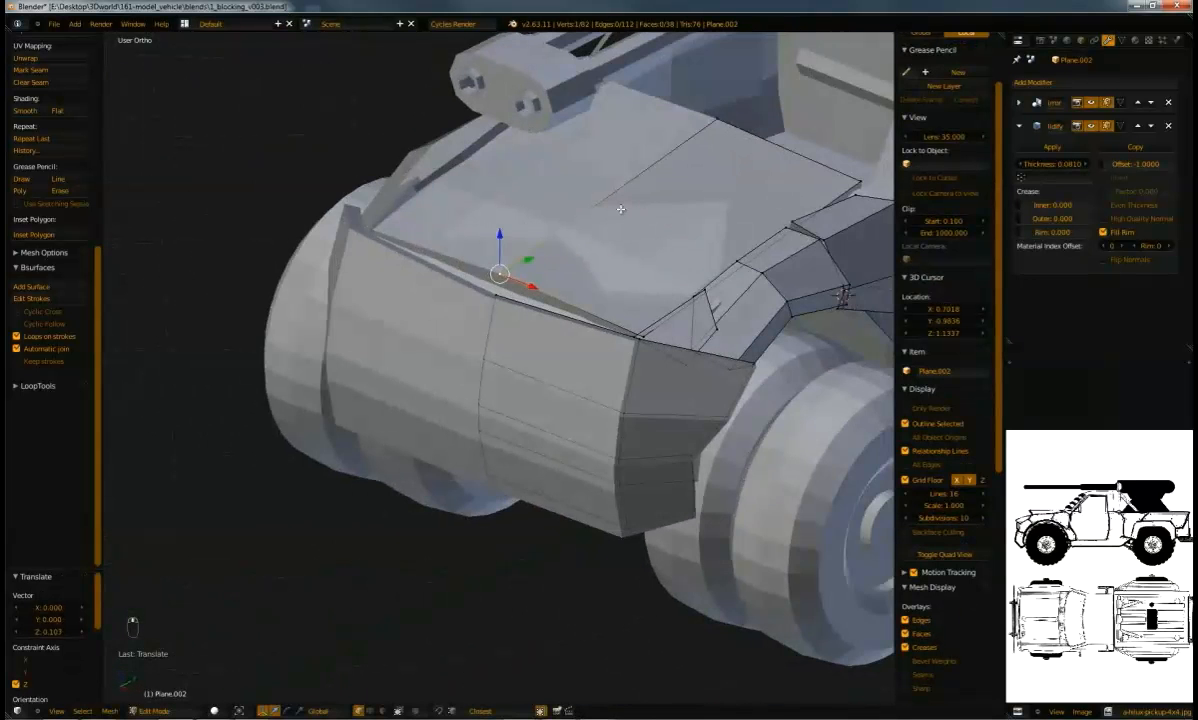
Add one crosswise and one lengthwise loop cut to the hood plate, adjusting the new loops along Z to arch the surface
{"action": "key", "text": "ctrl+r"}
{"action": "left_click", "coordinate": [652, 186]}
{"action": "left_click_drag", "start_coordinate": [676, 193], "coordinate": [676, 180]}
{"action": "middle_click_drag", "start_coordinate": [640, 190], "coordinate": [700, 185]}
{"action": "key", "text": "ctrl+r"}
{"action": "left_click", "coordinate": [691, 183]}
{"action": "left_click", "coordinate": [691, 183]}
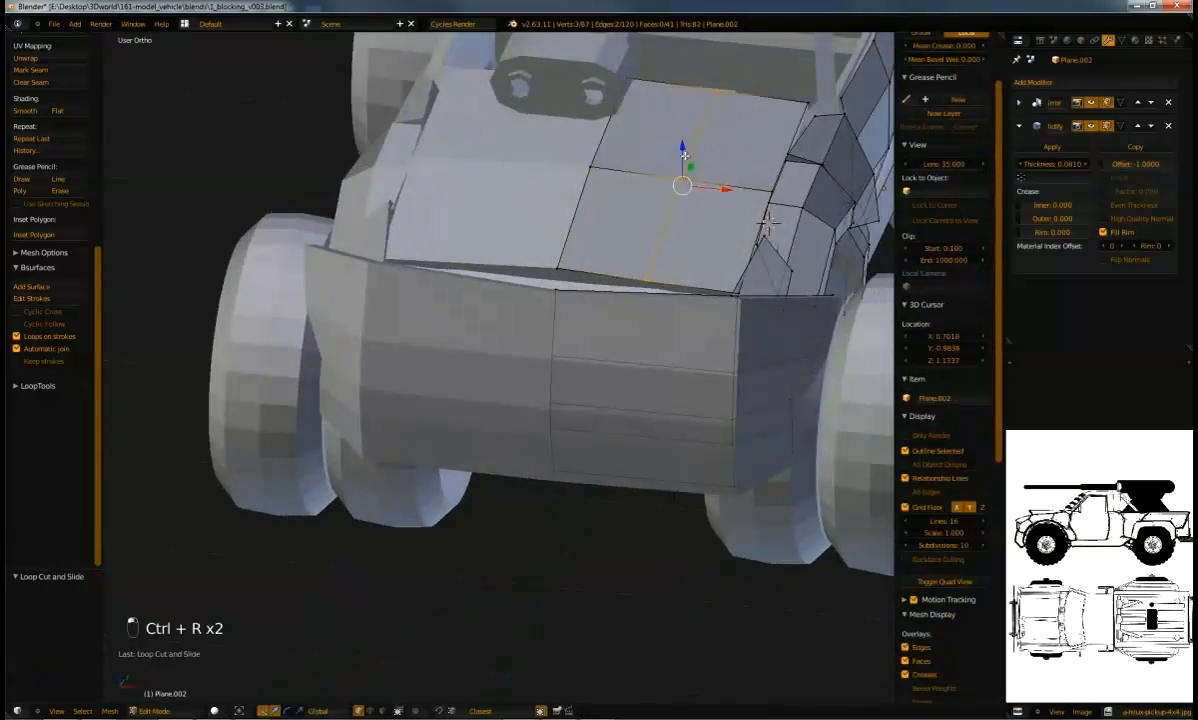
{"action": "left_click", "coordinate": [682, 155]}
Shift the hood plate's front edge vertices along Y to follow the top edge of the bumper
{"action": "middle_click_drag", "start_coordinate": [684, 152], "coordinate": [470, 340]}
{"action": "right_click", "coordinate": [468, 342]}
{"action": "left_click_drag", "start_coordinate": [502, 327], "coordinate": [494, 337]}
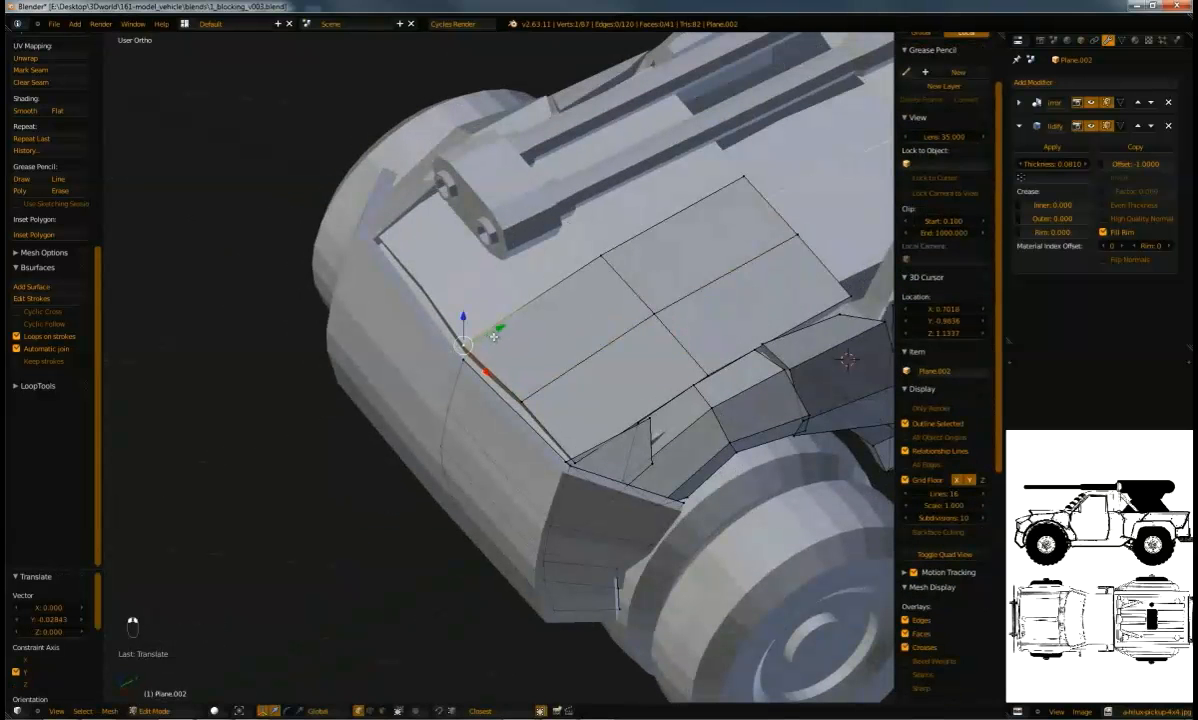
{"action": "left_click", "coordinate": [492, 329]}
{"action": "left_click_drag", "start_coordinate": [561, 395], "coordinate": [540, 380]}
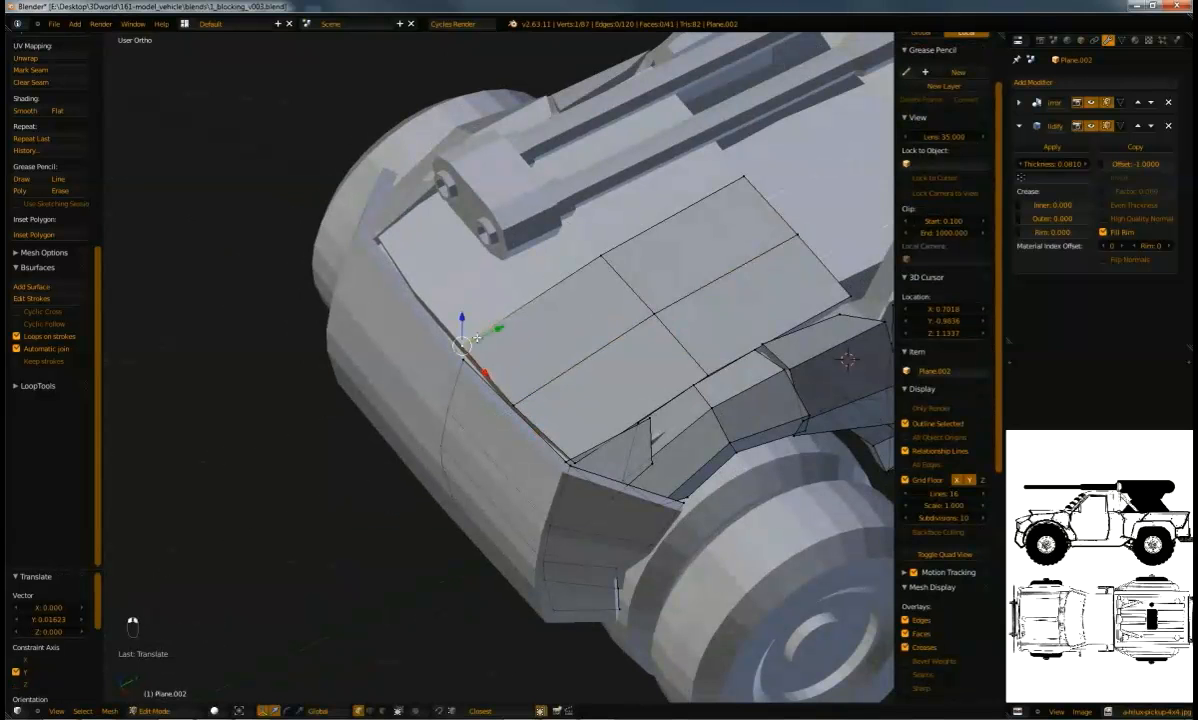
{"action": "left_click_drag", "start_coordinate": [547, 389], "coordinate": [549, 389]}
{"action": "middle_click_drag", "start_coordinate": [549, 389], "coordinate": [590, 365]}
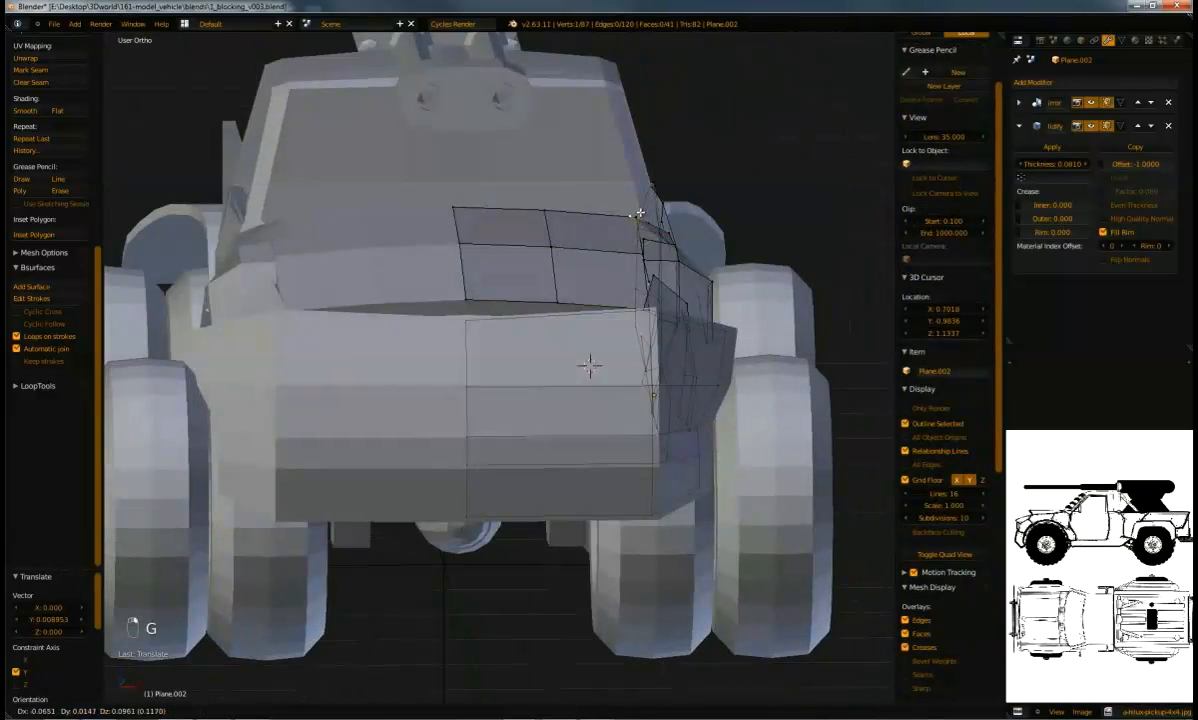
Move the vertices at the hood plate's rear outer corner to fit against the fender plate
{"action": "middle_click_drag", "start_coordinate": [590, 365], "coordinate": [366, 244]}
{"action": "left_click", "coordinate": [632, 302]}
{"action": "key", "text": "g"}
{"action": "middle_click_drag", "start_coordinate": [635, 262], "coordinate": [462, 281]}
{"action": "scroll", "coordinate": [469, 310], "scroll_direction": "up", "scroll_amount": 1}
{"action": "mouse_move", "coordinate": [589, 263]}
{"action": "middle_mouse_down"}
{"action": "mouse_move", "coordinate": [530, 300]}
{"action": "mouse_move", "coordinate": [500, 310]}
{"action": "mouse_move", "coordinate": [484, 299]}
{"action": "mouse_move", "coordinate": [669, 270]}
{"action": "mouse_move", "coordinate": [548, 302]}
{"action": "mouse_move", "coordinate": [597, 285]}
{"action": "middle_mouse_up"}
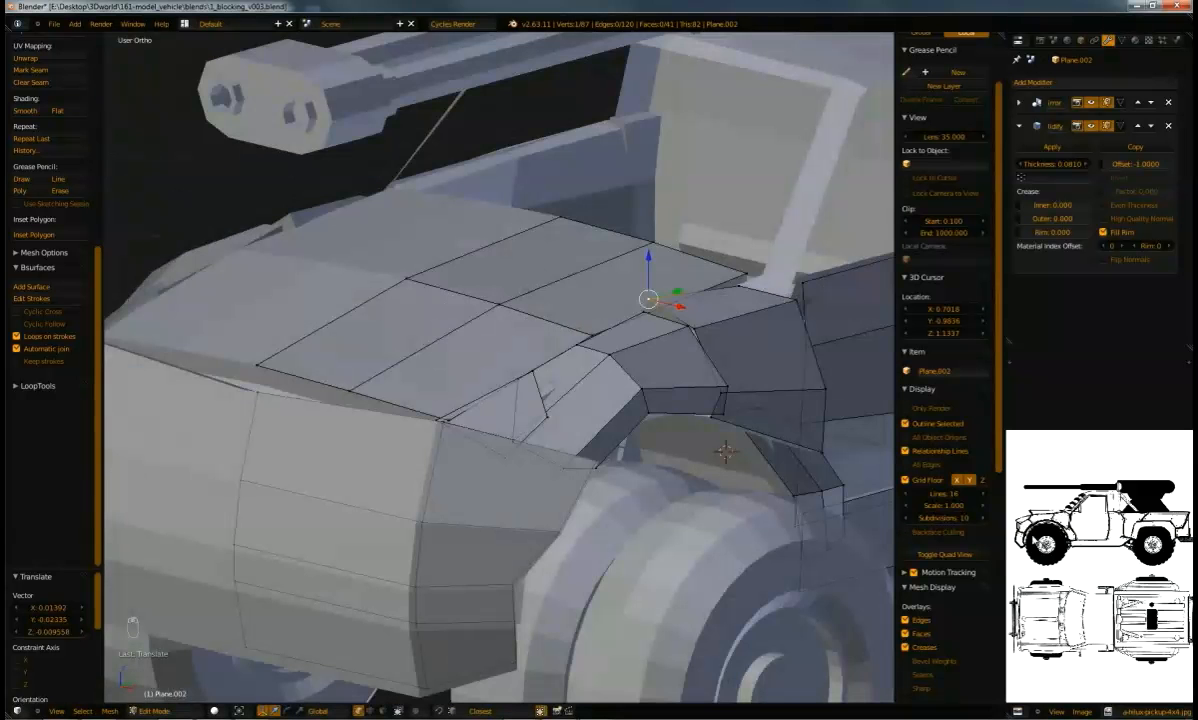
Add a crosswise loop cut through the front half of the hood plate
{"action": "scroll", "coordinate": [1100, 560], "scroll_direction": "up", "scroll_amount": 3}
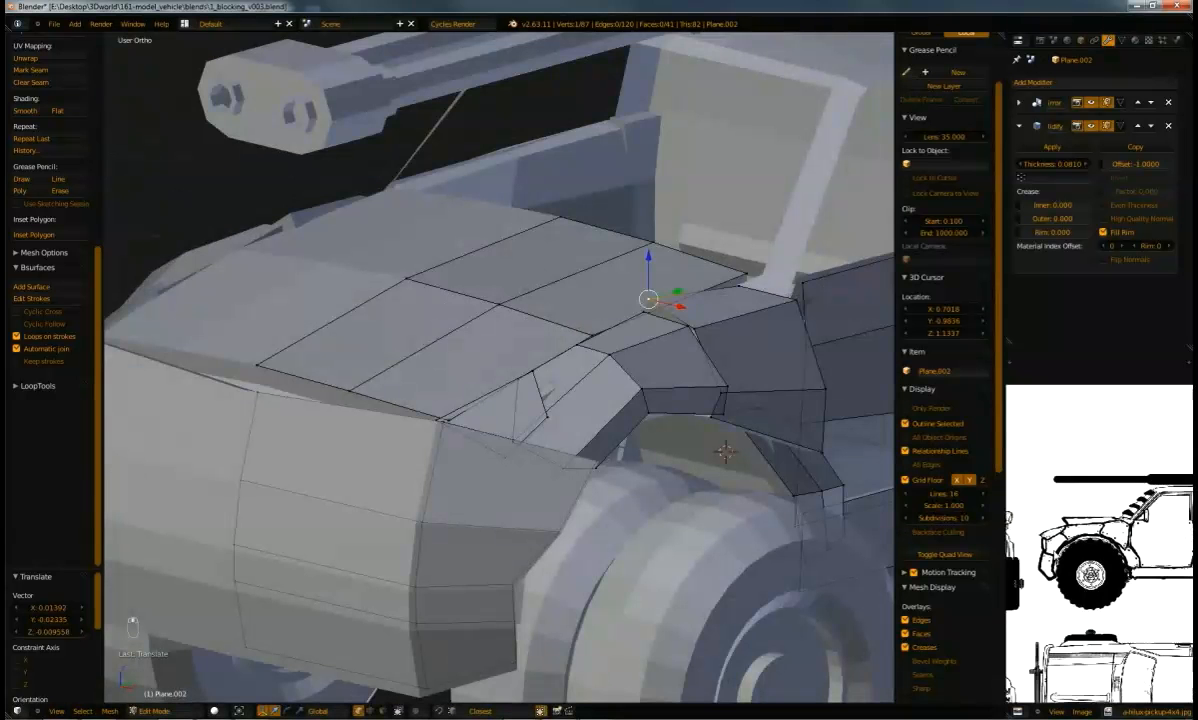
{"action": "scroll", "coordinate": [1100, 550], "scroll_direction": "up", "scroll_amount": 3}
{"action": "middle_click_drag", "start_coordinate": [761, 476], "coordinate": [634, 372]}
{"action": "key", "text": "KP_3"}
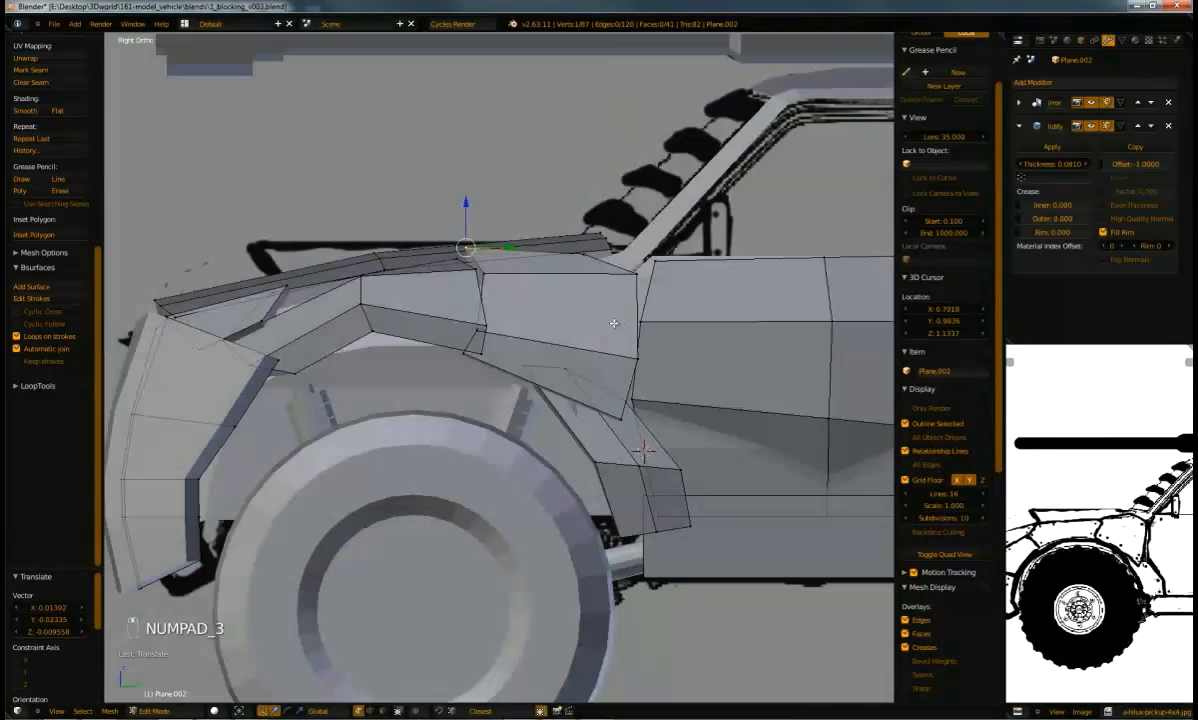
{"action": "middle_click_drag", "start_coordinate": [590, 185], "coordinate": [621, 266], "text": "shift"}
{"action": "middle_click_drag", "start_coordinate": [316, 331], "coordinate": [392, 432]}
{"action": "scroll", "coordinate": [392, 432], "scroll_direction": "up", "scroll_amount": 3}
{"action": "key", "text": "ctrl+r"}
{"action": "left_click", "coordinate": [392, 432]}
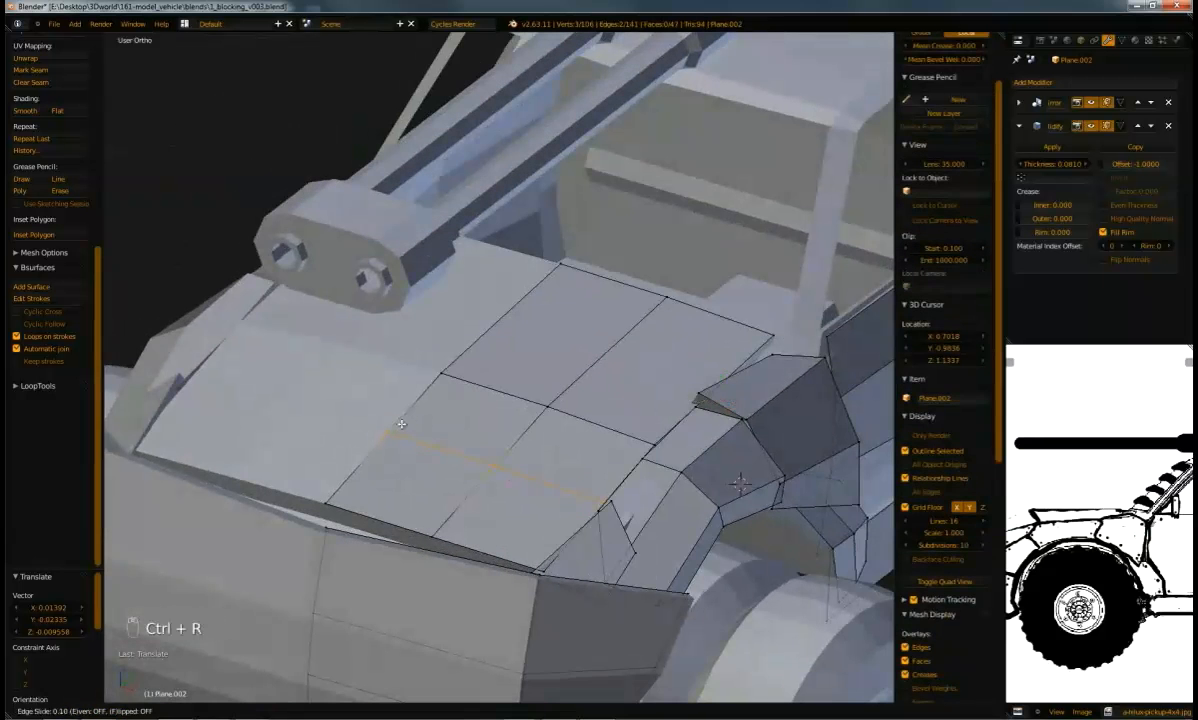
{"action": "right_click", "coordinate": [392, 432]}
{"action": "middle_click_drag", "start_coordinate": [383, 407], "coordinate": [356, 357]}
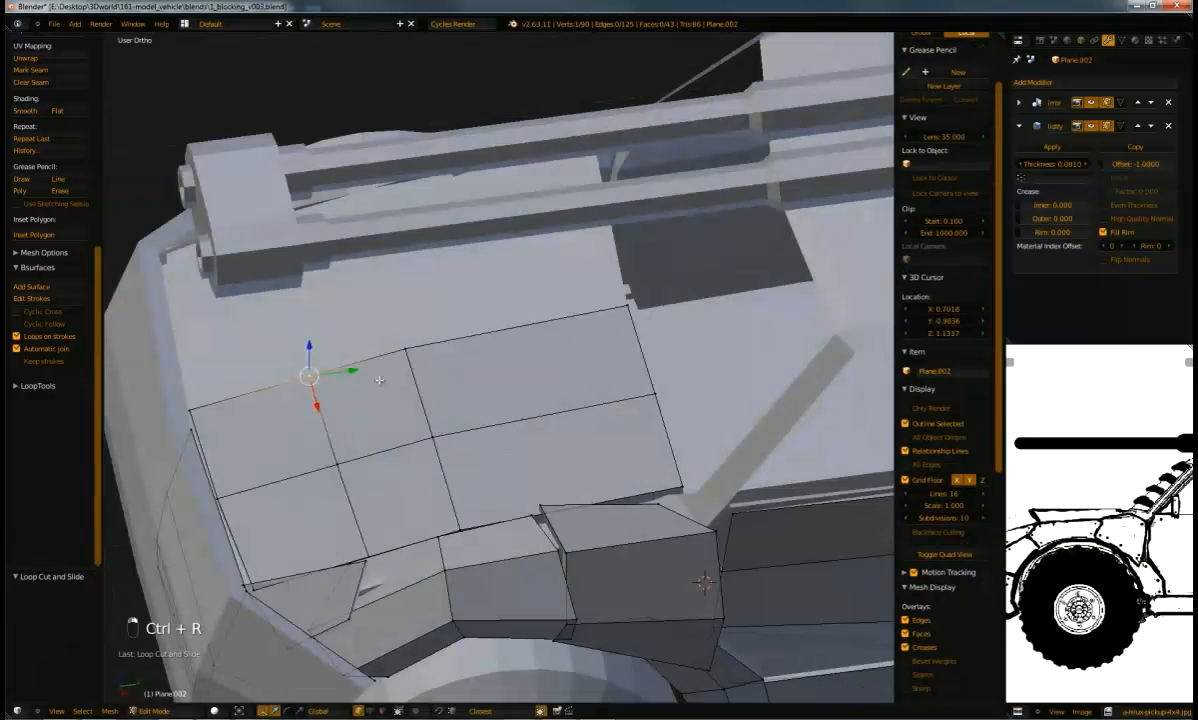
Rip the new loop's centre vertex, raise it about 0.14 along Z and align it with the hood scoop in the side blueprint
{"action": "key", "text": "v"}
{"action": "left_click", "coordinate": [355, 365]}
{"action": "left_click_drag", "start_coordinate": [310, 346], "coordinate": [374, 329]}
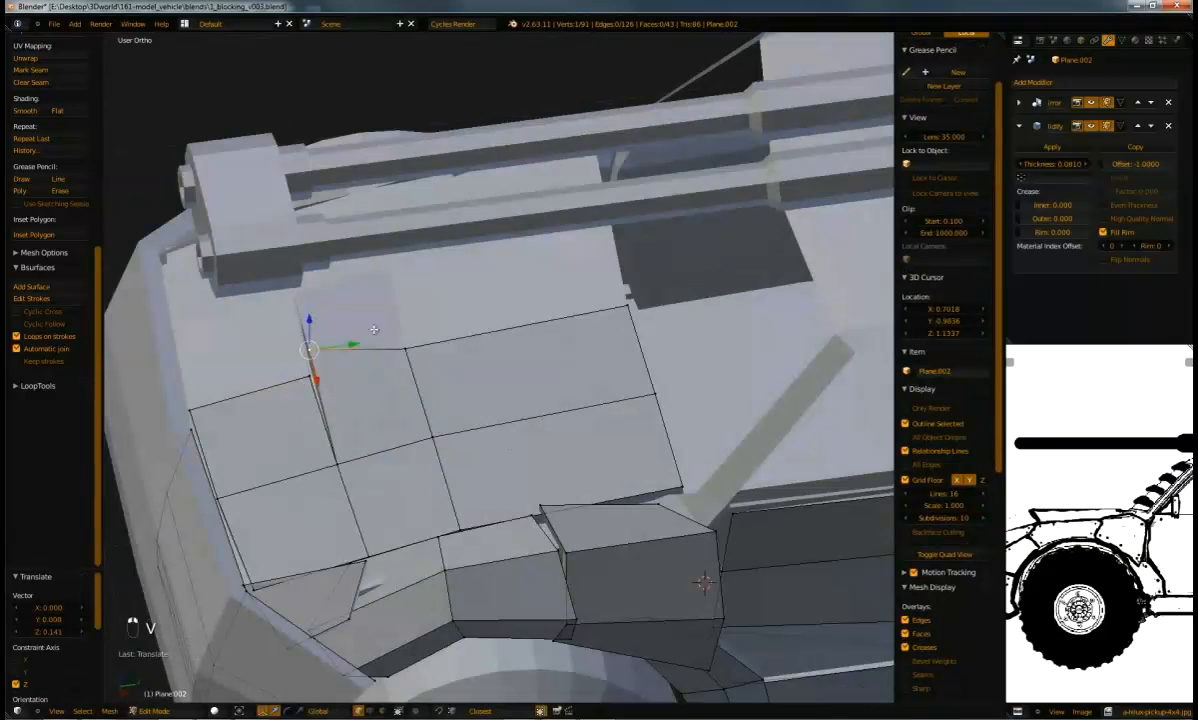
{"action": "key", "text": "KP_3"}
{"action": "key", "text": "g"}
{"action": "key", "text": "g"}
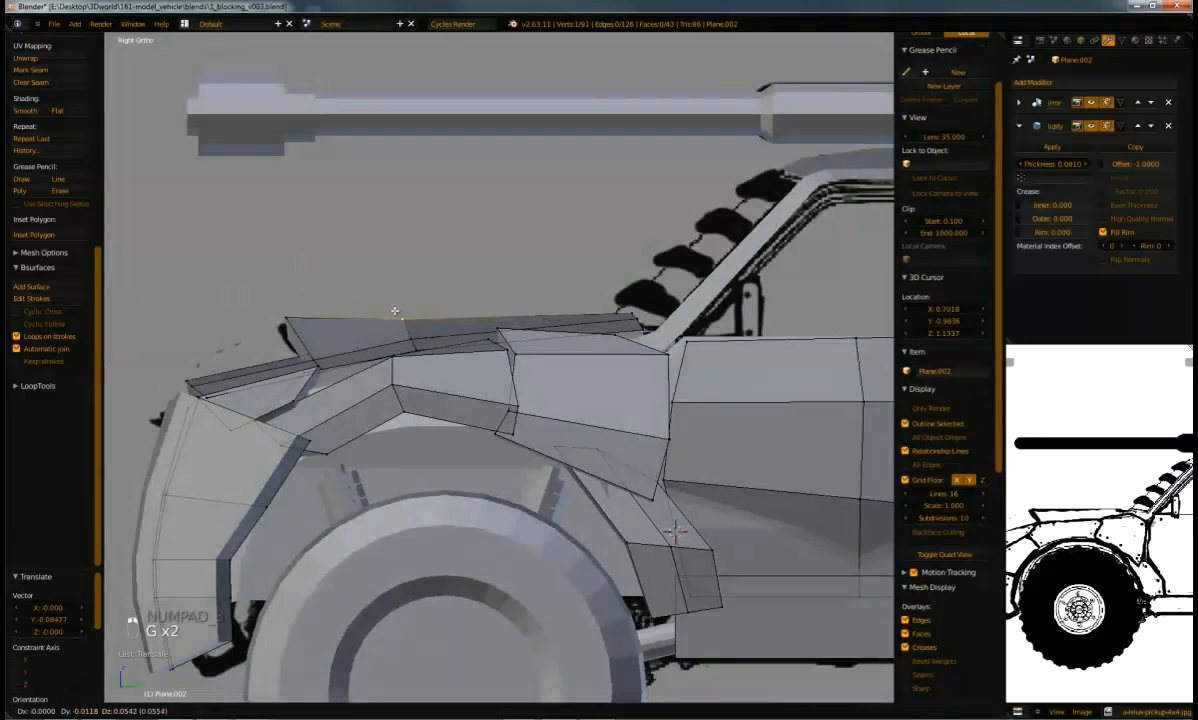
{"action": "middle_click_drag", "start_coordinate": [618, 307], "coordinate": [534, 410]}
Lower the centre edge in front of the scoop about 0.057 along Z and raise its front vertex about 0.05
{"action": "right_click", "coordinate": [490, 458], "text": "alt"}
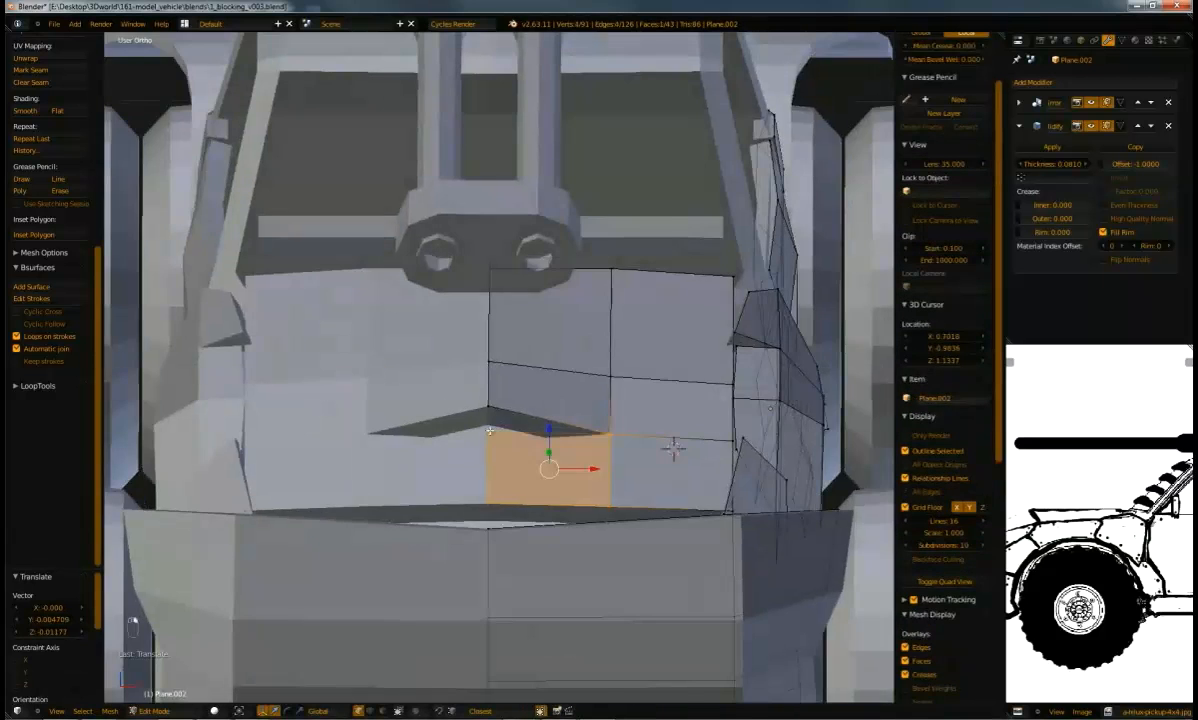
{"action": "middle_click_drag", "start_coordinate": [490, 458], "coordinate": [529, 427]}
{"action": "right_click", "coordinate": [551, 439]}
{"action": "right_click", "coordinate": [580, 500], "text": "shift"}
{"action": "key", "text": "g"}
{"action": "key", "text": "z"}
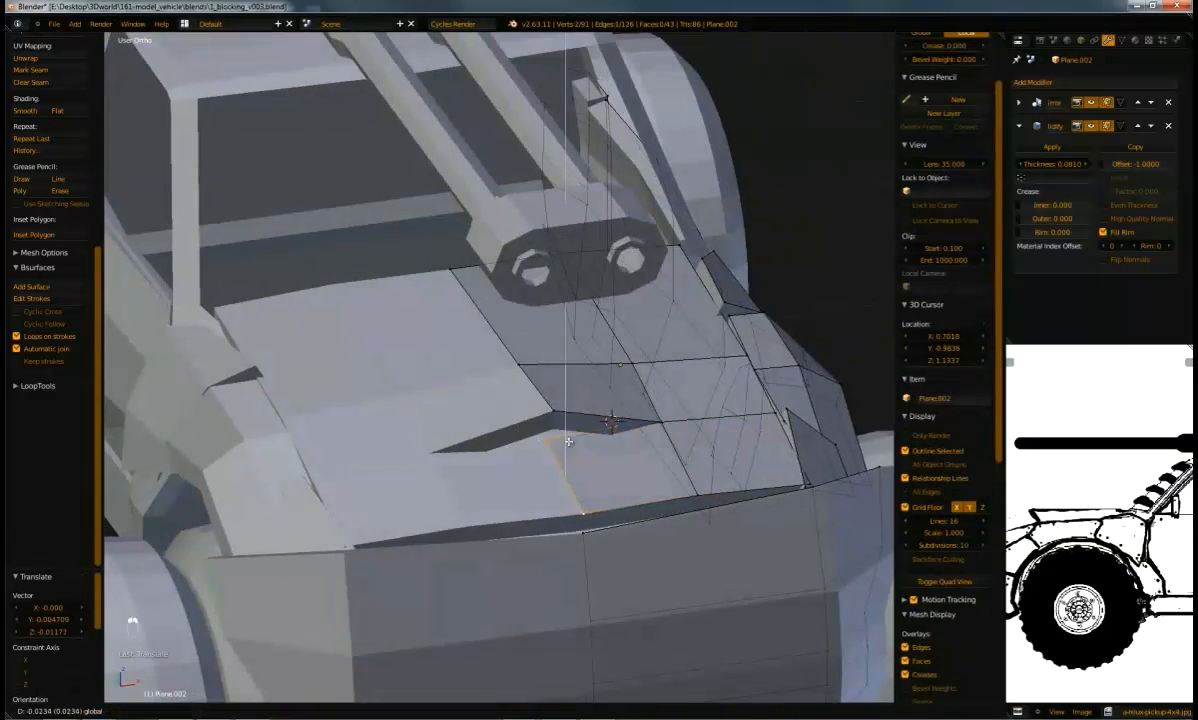
{"action": "middle_click_drag", "start_coordinate": [578, 451], "coordinate": [682, 387]}
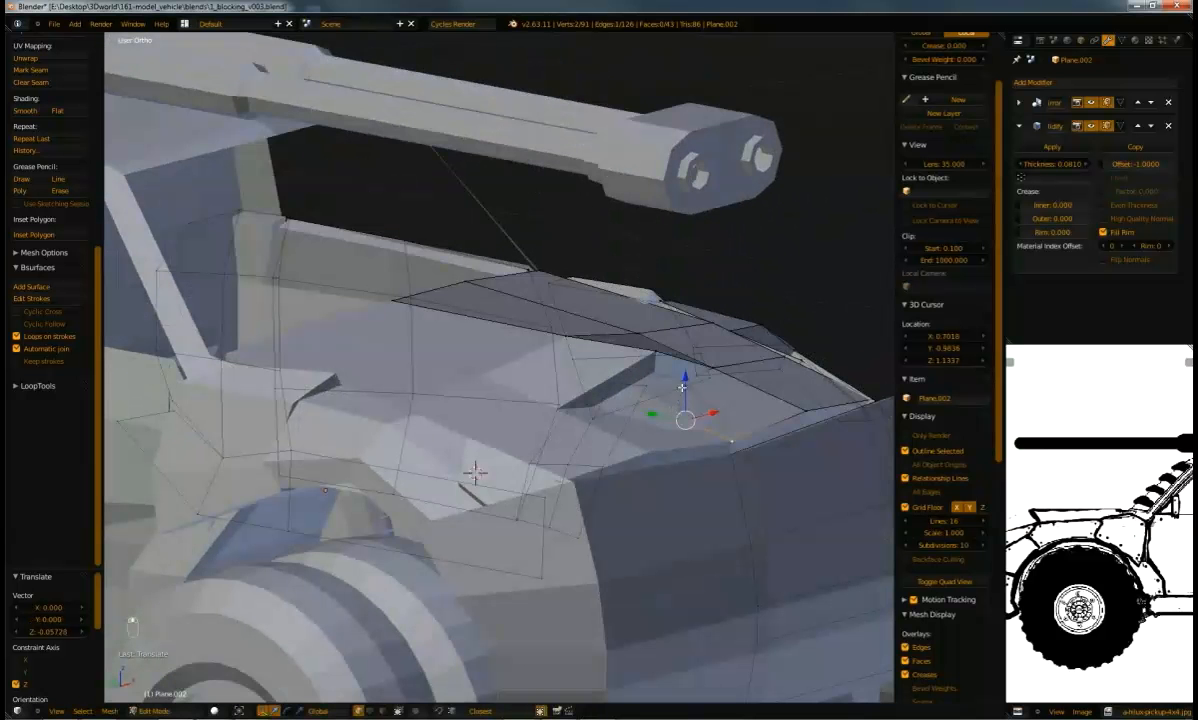
{"action": "right_click", "coordinate": [730, 427]}
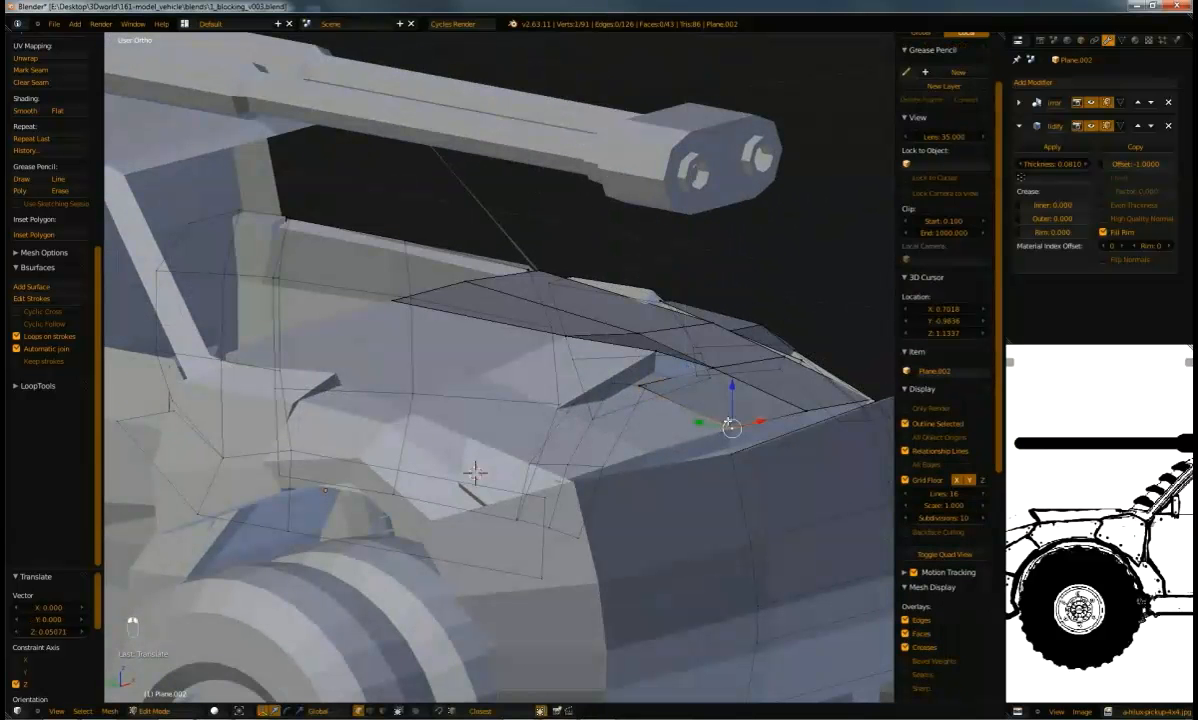
{"action": "key", "text": "g"}
{"action": "key", "text": "z"}
Leave mesh editing and delete the old hood blocking object lying under the new plates
{"action": "key", "text": "Tab"}
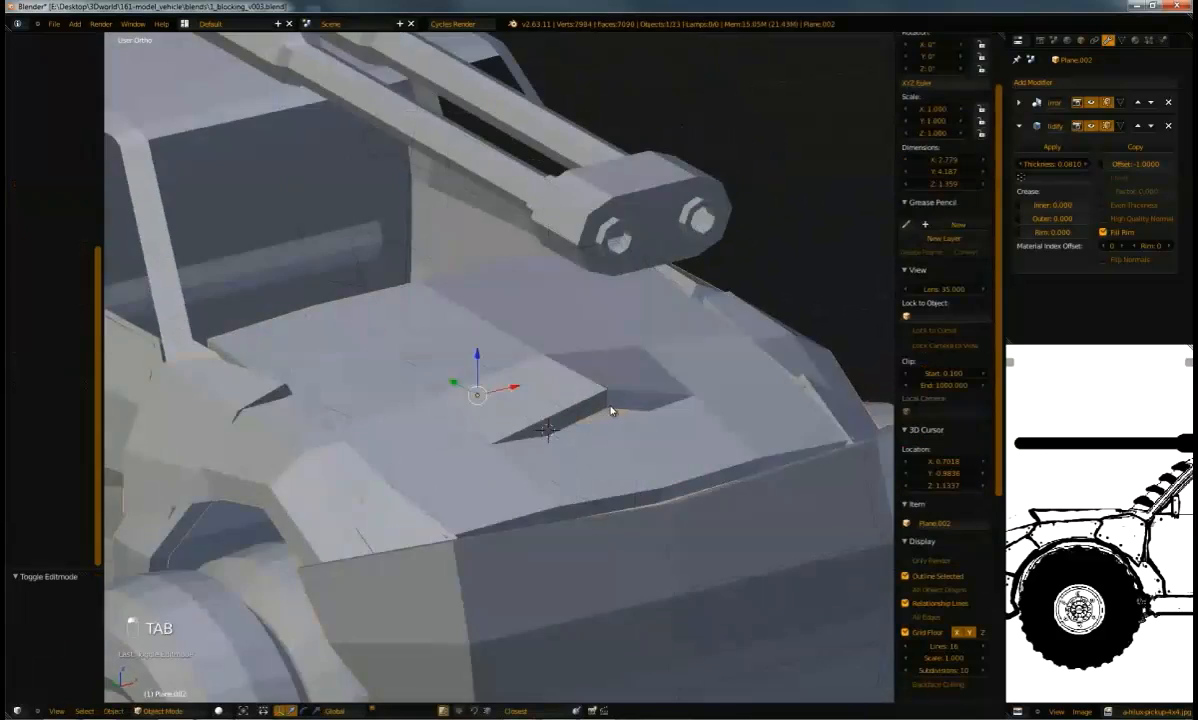
{"action": "key", "text": "z"}
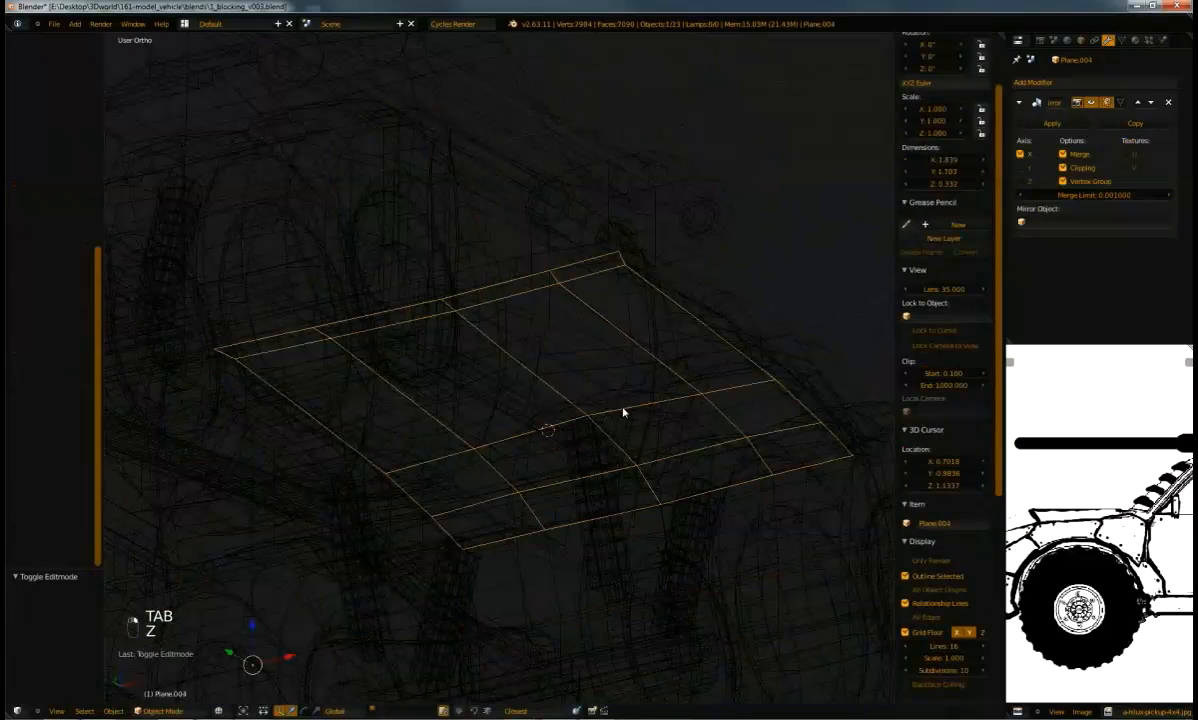
{"action": "key", "text": "x"}
{"action": "left_click", "coordinate": [615, 409]}
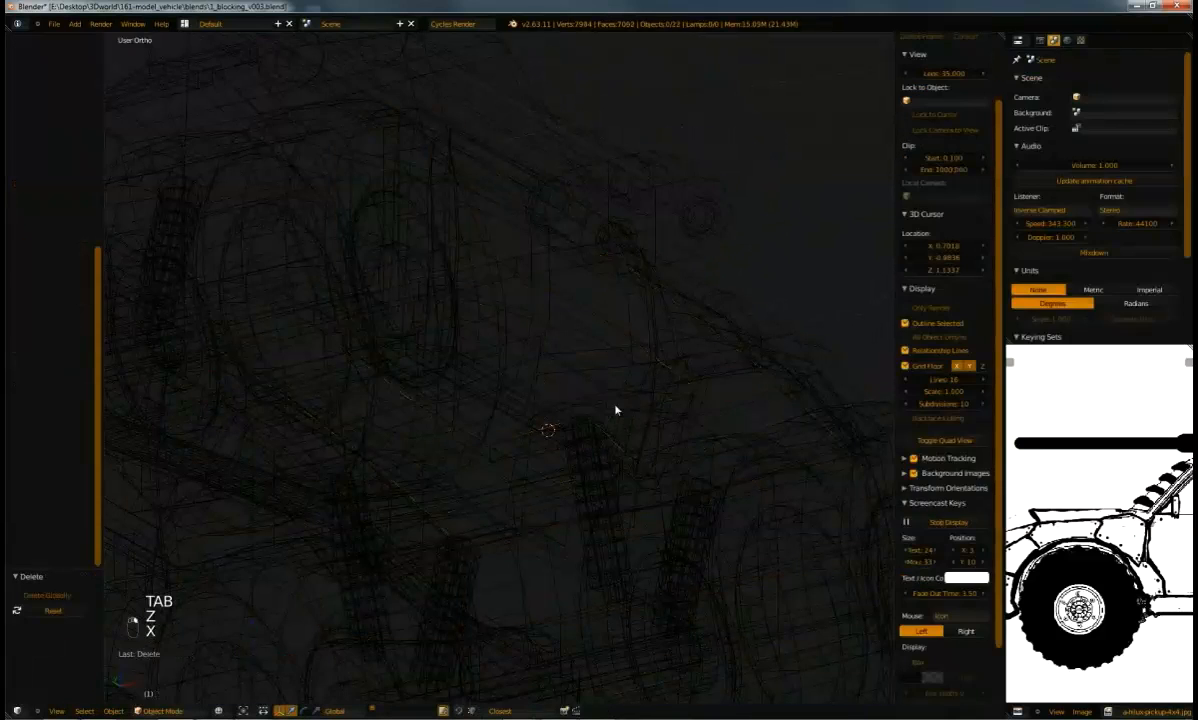
{"action": "key", "text": "z"}
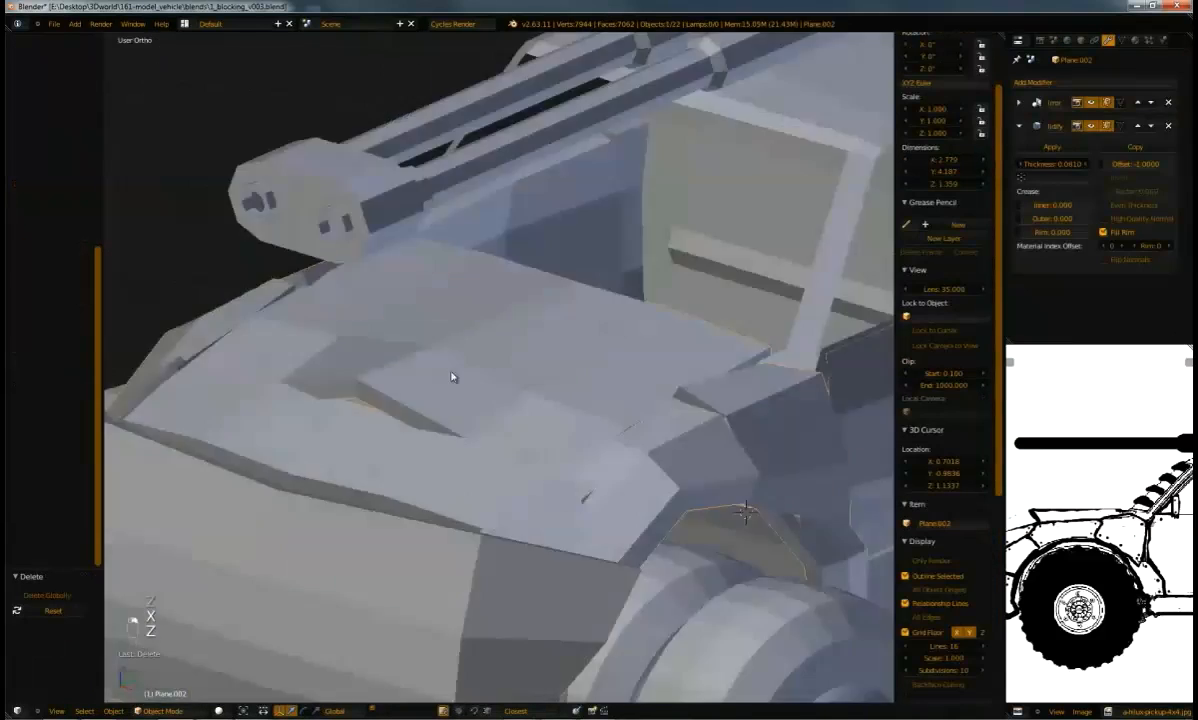
Add a lengthwise loop cut through the raised scoop section and raise the loop's front vertex about 0.073 along Z
{"action": "middle_click_drag", "start_coordinate": [451, 377], "coordinate": [522, 255]}
{"action": "key", "text": "Tab"}
{"action": "key", "text": "ctrl+r"}
{"action": "left_click", "coordinate": [536, 355]}
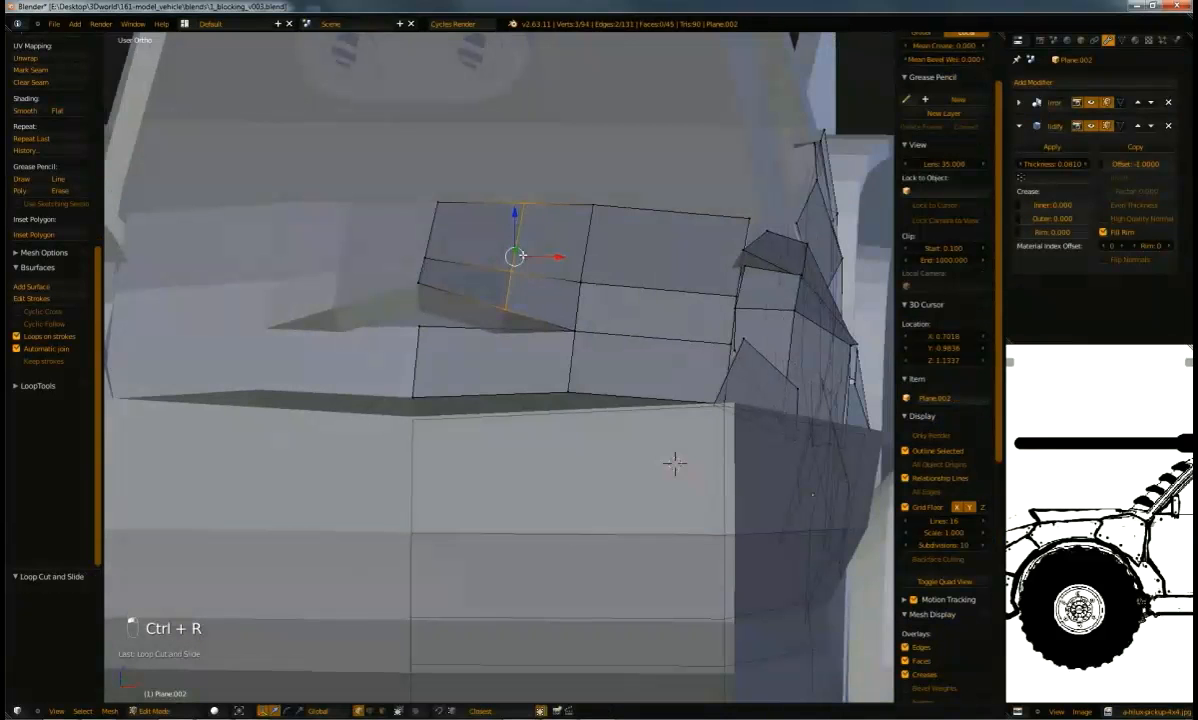
{"action": "right_click", "coordinate": [501, 305]}
{"action": "key", "text": "g"}
{"action": "key", "text": "z"}
{"action": "left_click", "coordinate": [512, 254]}
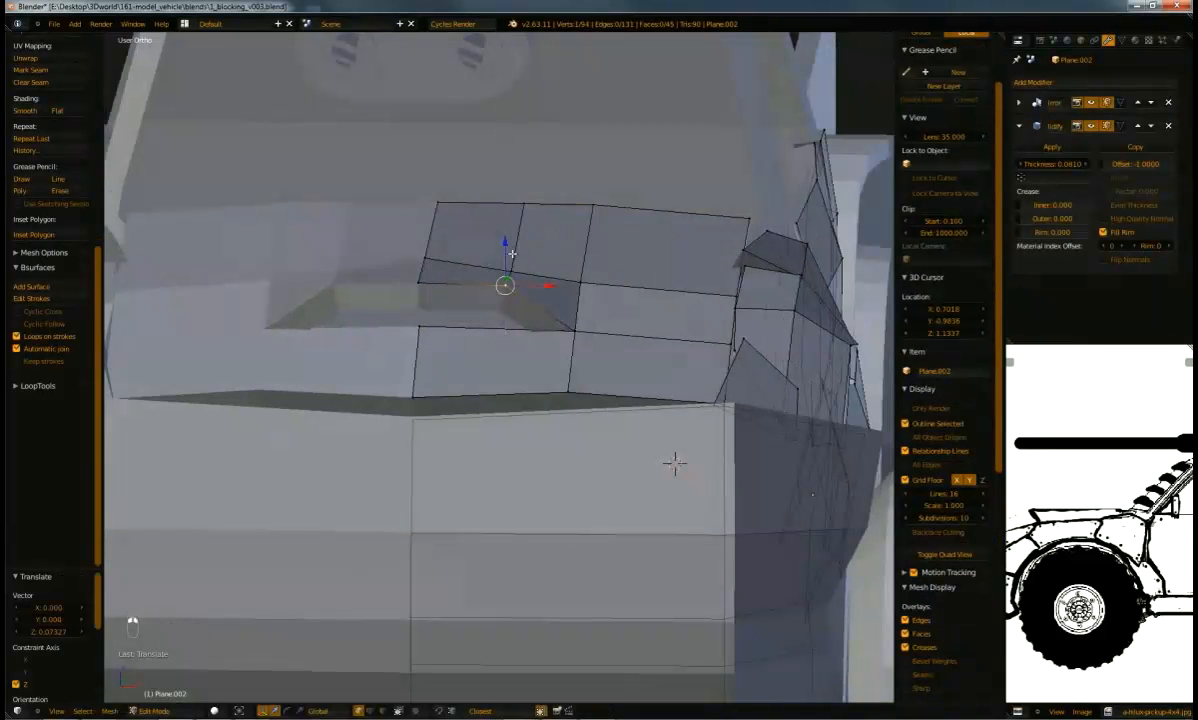
Move the scoop's side edge about 0.09 outward along X and shift its front corner vertex along Y
{"action": "middle_click_drag", "start_coordinate": [521, 241], "coordinate": [515, 285]}
{"action": "right_click", "coordinate": [513, 286], "text": "shift"}
{"action": "right_click_drag", "start_coordinate": [551, 327], "coordinate": [582, 326], "text": "shift"}
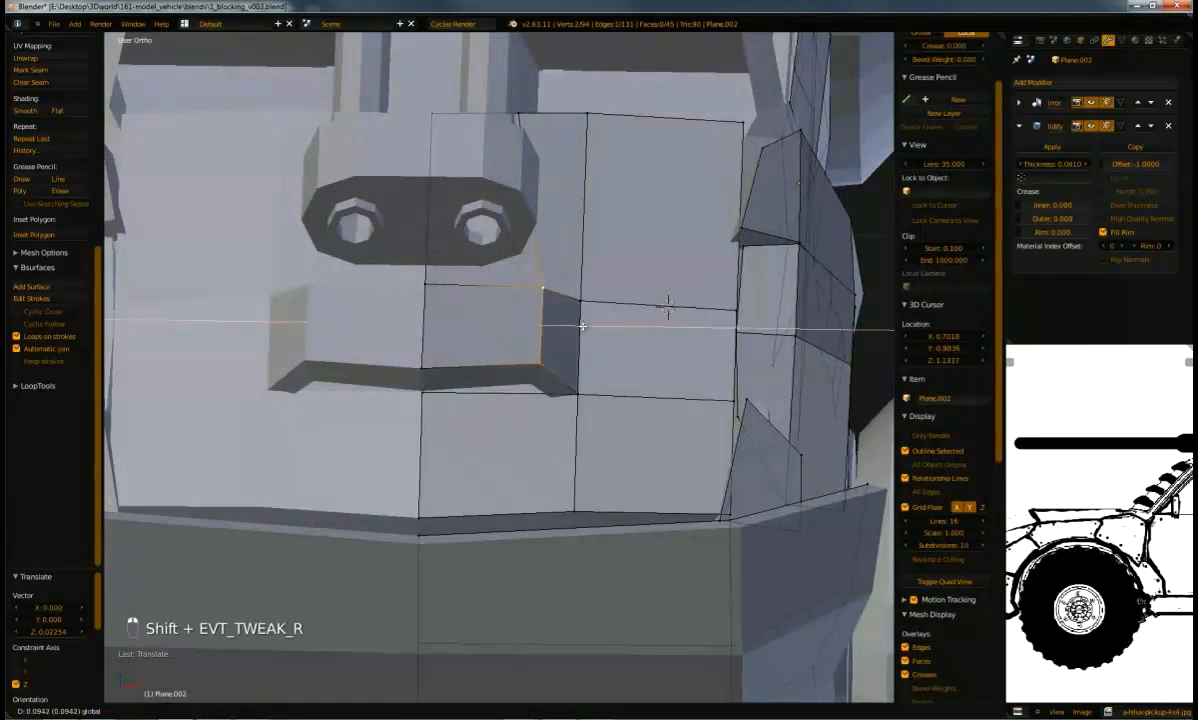
{"action": "middle_click_drag", "start_coordinate": [563, 315], "coordinate": [691, 290]}
{"action": "right_click", "coordinate": [643, 247]}
{"action": "left_click_drag", "start_coordinate": [607, 243], "coordinate": [596, 245]}
{"action": "middle_click_drag", "start_coordinate": [604, 277], "coordinate": [441, 326]}
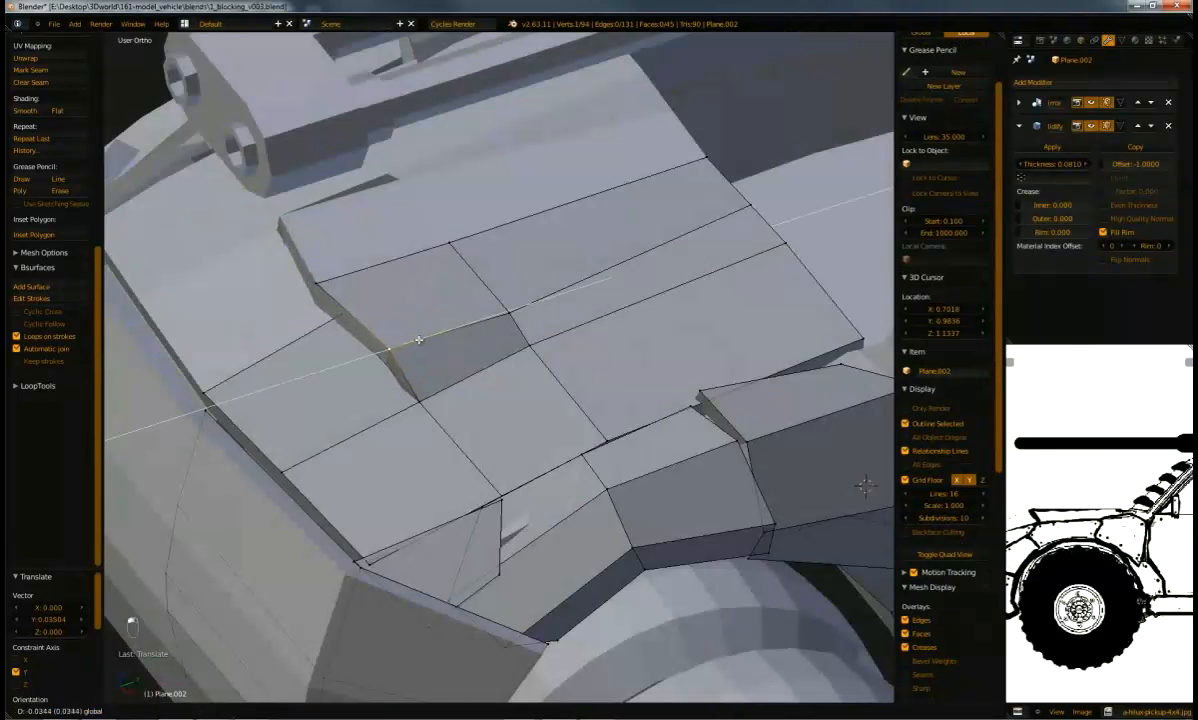
{"action": "middle_click_drag", "start_coordinate": [451, 354], "coordinate": [498, 448]}
{"action": "right_click", "coordinate": [418, 386], "text": "shift"}
{"action": "left_click", "coordinate": [410, 379]}
{"action": "key", "text": "ctrl+z"}
Add a crosswise loop cut to the hood panel in front of the scoop and delete the centre vertex behind it
{"action": "scroll", "coordinate": [498, 448], "scroll_direction": "up", "scroll_amount": 5}
{"action": "middle_click_drag", "start_coordinate": [559, 337], "coordinate": [540, 380]}
{"action": "key", "text": "ctrl+r"}
{"action": "left_click", "coordinate": [531, 389]}
{"action": "left_click", "coordinate": [531, 389]}
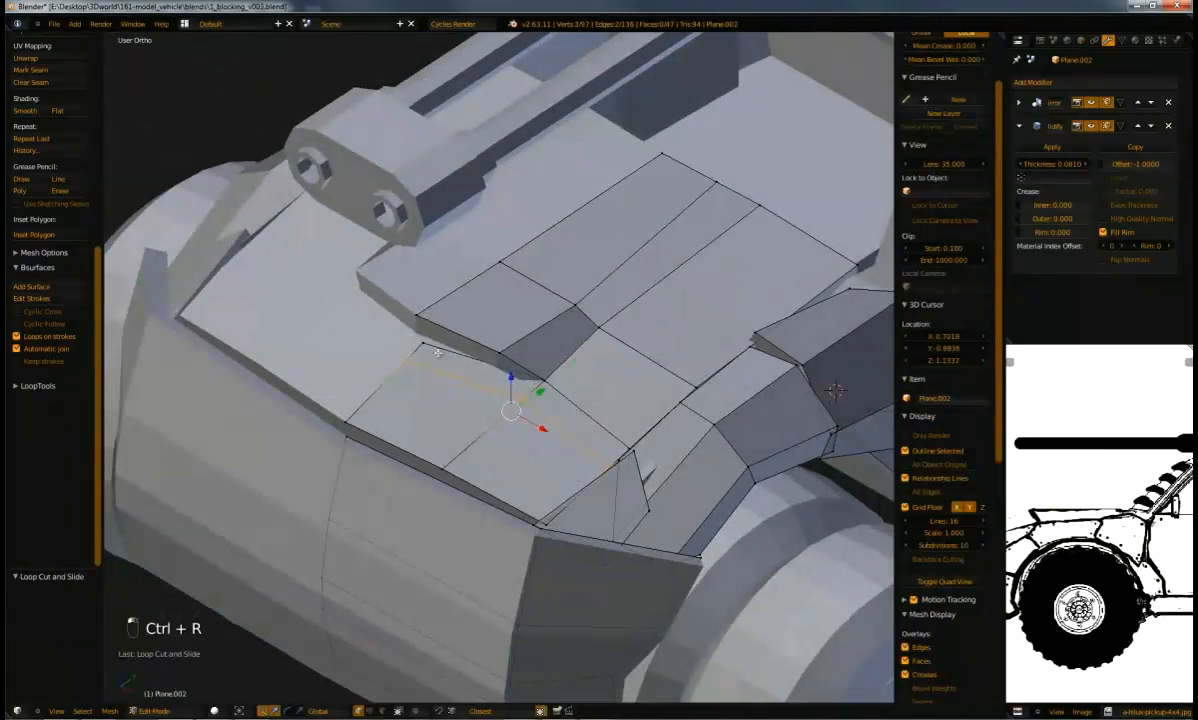
{"action": "key", "text": "x"}
{"action": "left_click", "coordinate": [429, 344]}
Lower the front hood panel's new centre vertex slightly along Z and reposition the panel's rear edge along Y
{"action": "right_click", "coordinate": [420, 368]}
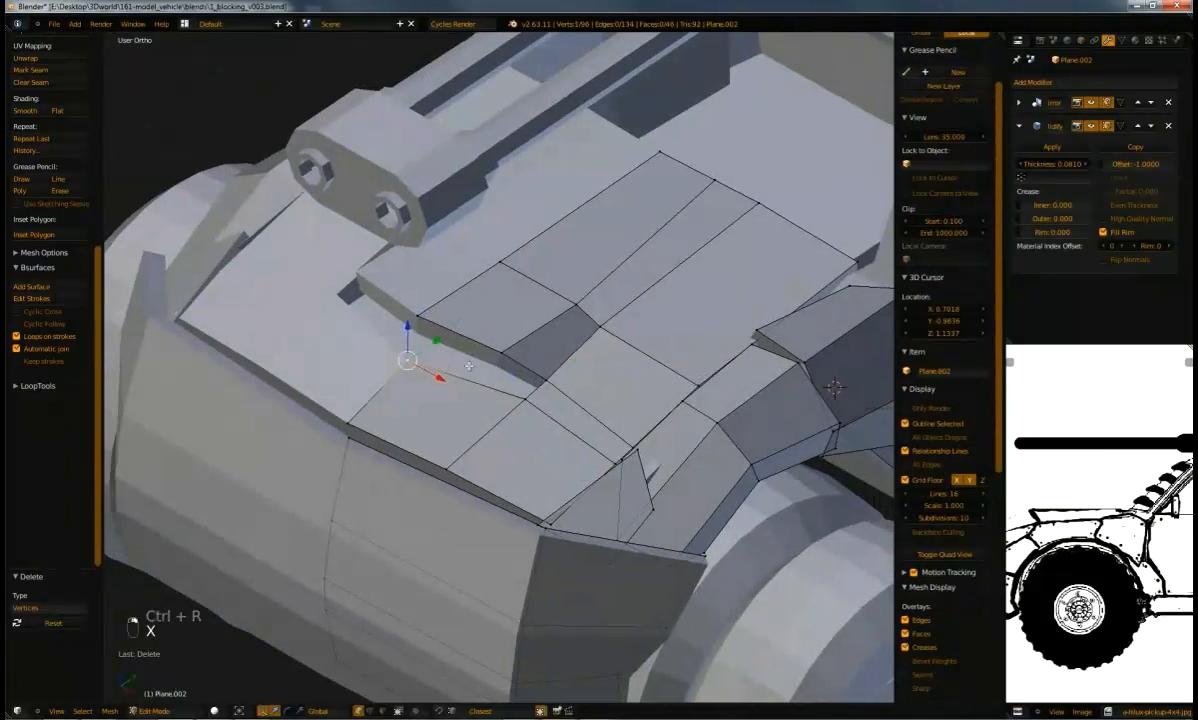
{"action": "middle_click_drag", "start_coordinate": [422, 369], "coordinate": [628, 331]}
{"action": "left_click", "coordinate": [598, 312]}
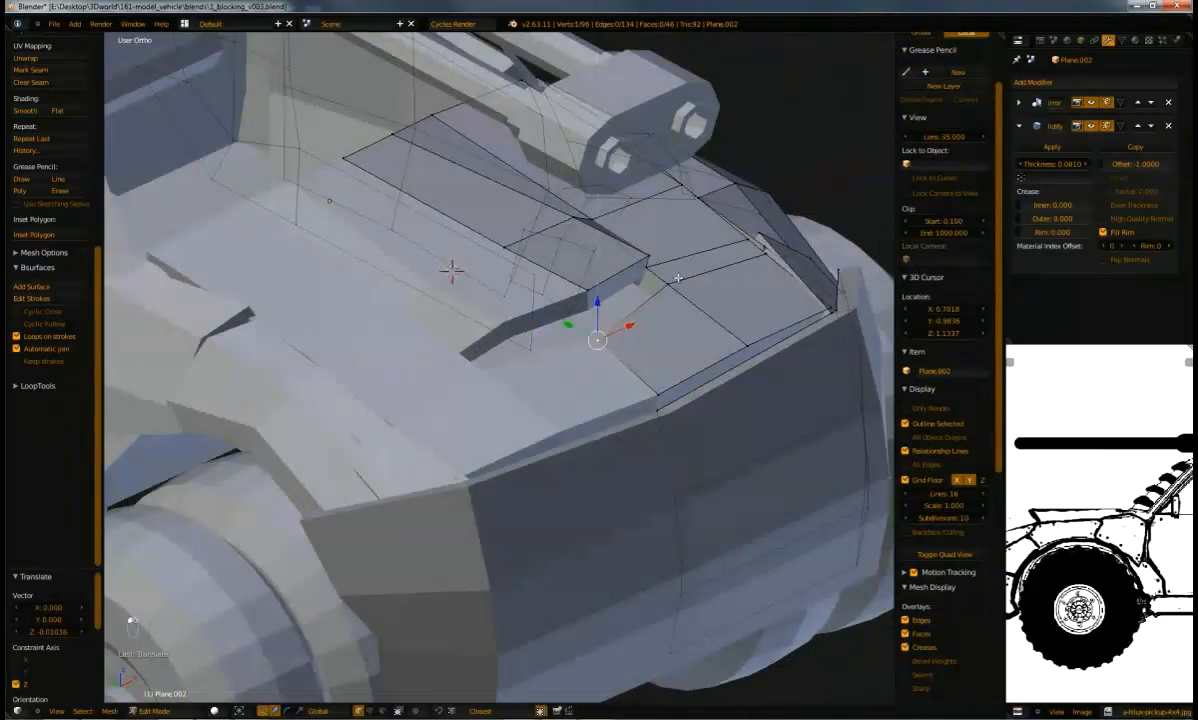
{"action": "key", "text": "g"}
{"action": "key", "text": "y"}
{"action": "left_click", "coordinate": [692, 286]}
{"action": "middle_click_drag", "start_coordinate": [692, 286], "coordinate": [590, 355]}
Move the vertices beside the scoop opening along Z and check the hood shape outside mesh editing
{"action": "left_click", "coordinate": [648, 264], "text": "shift"}
{"action": "key", "text": "g"}
{"action": "key", "text": "z"}
{"action": "left_click", "coordinate": [636, 237]}
{"action": "key", "text": "Tab"}
{"action": "scroll", "coordinate": [607, 346], "scroll_direction": "down", "scroll_amount": 8}
{"action": "scroll", "coordinate": [575, 361], "scroll_direction": "up", "scroll_amount": 8}
{"action": "key", "text": "Tab"}
Reposition the scoop's front corner vertex and front lip edge along Y
{"action": "right_click", "coordinate": [549, 347]}
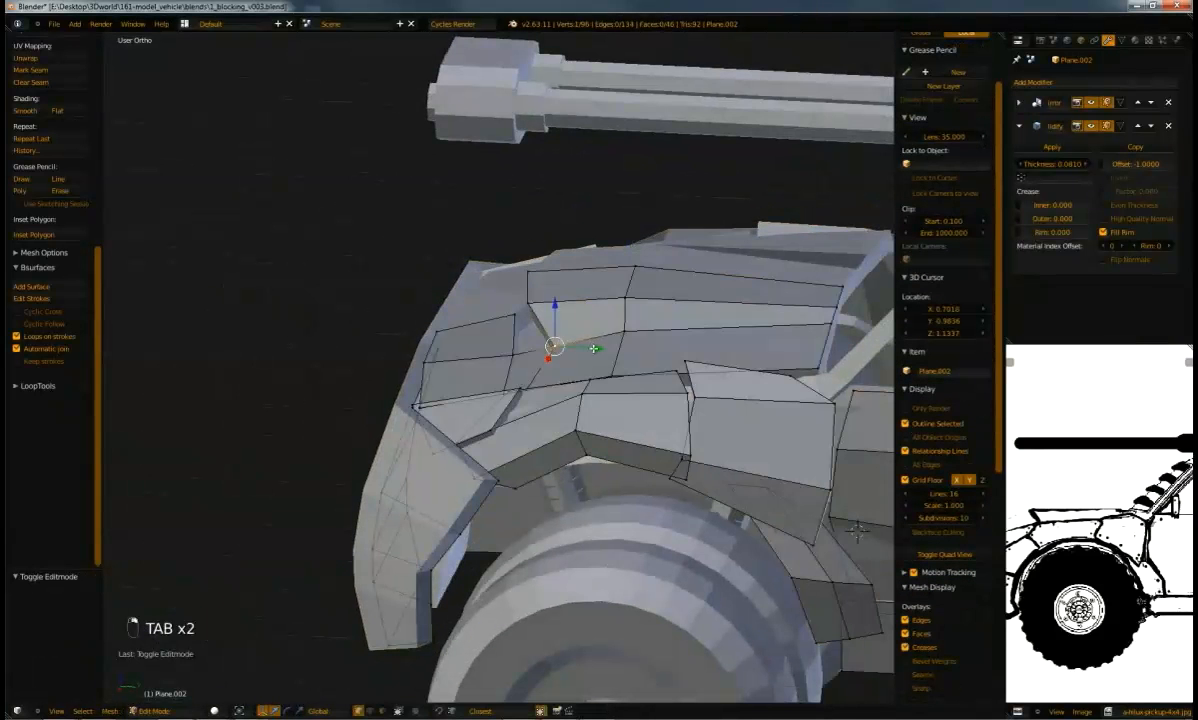
{"action": "left_click", "coordinate": [564, 345]}
{"action": "middle_click_drag", "start_coordinate": [564, 345], "coordinate": [598, 284]}
{"action": "middle_click_drag", "start_coordinate": [523, 270], "coordinate": [655, 330]}
{"action": "right_click", "coordinate": [481, 271], "text": "shift"}
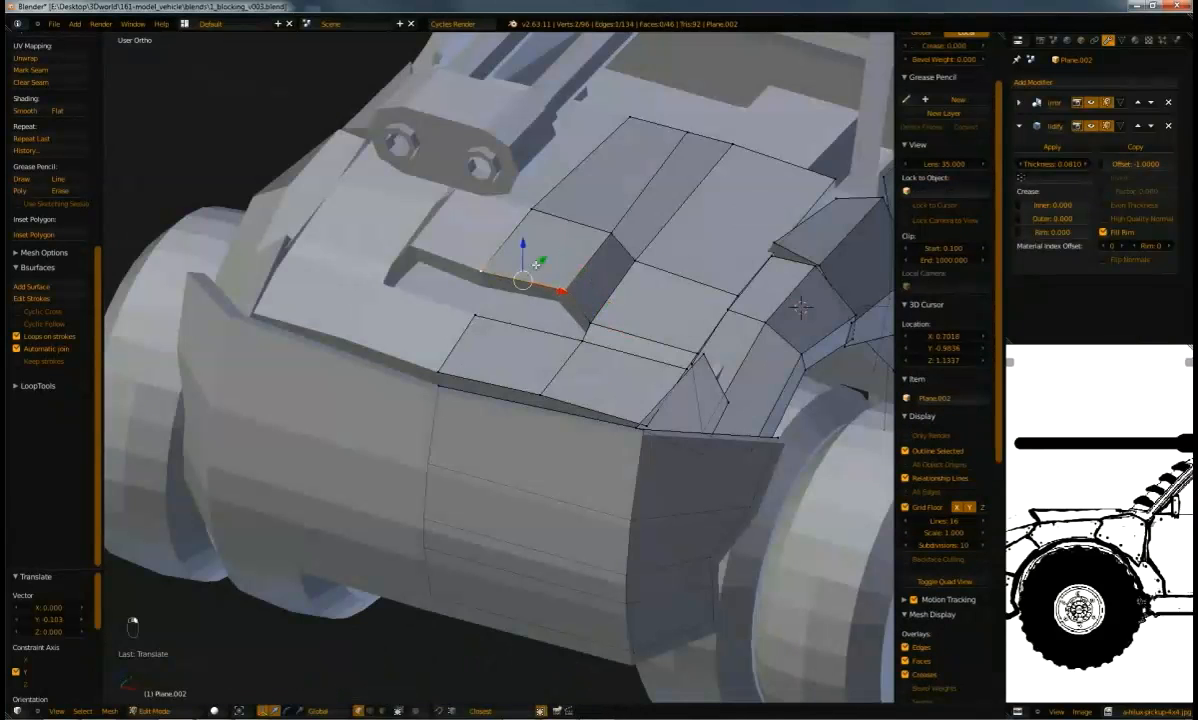
{"action": "left_click_drag", "start_coordinate": [540, 263], "coordinate": [533, 281]}
{"action": "middle_click_drag", "start_coordinate": [528, 281], "coordinate": [450, 372]}
{"action": "right_click", "coordinate": [497, 525]}
{"action": "key", "text": "Tab"}
{"action": "key", "text": "h"}
{"action": "key", "text": "alt+h"}
{"action": "middle_click_drag", "start_coordinate": [436, 436], "coordinate": [460, 439]}
Add a vertical loop cut through the front of the bumper
{"action": "key", "text": "Tab"}
{"action": "key", "text": "ctrl+r"}
{"action": "left_click", "coordinate": [433, 470]}
{"action": "key", "text": "ctrl+r"}
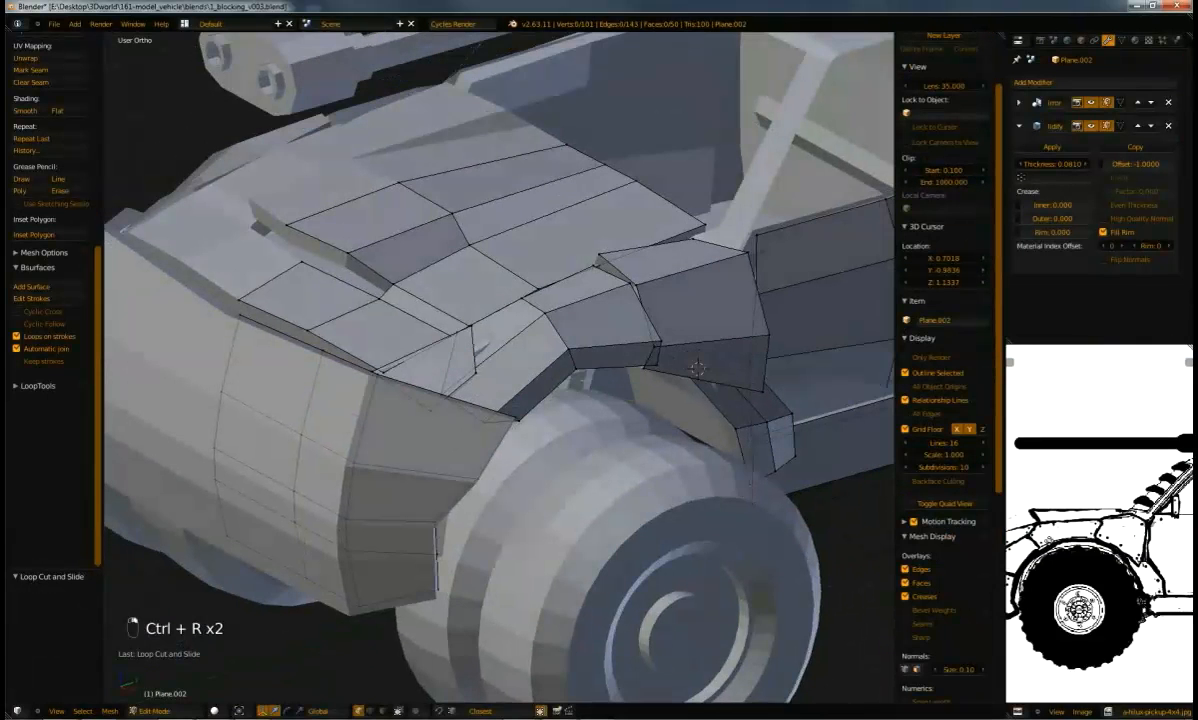
Compare the bumper with the side blueprint in wireframe and add further vertical loop cuts around its headlight area and corner
{"action": "middle_click_drag", "start_coordinate": [1049, 541], "coordinate": [1091, 524]}
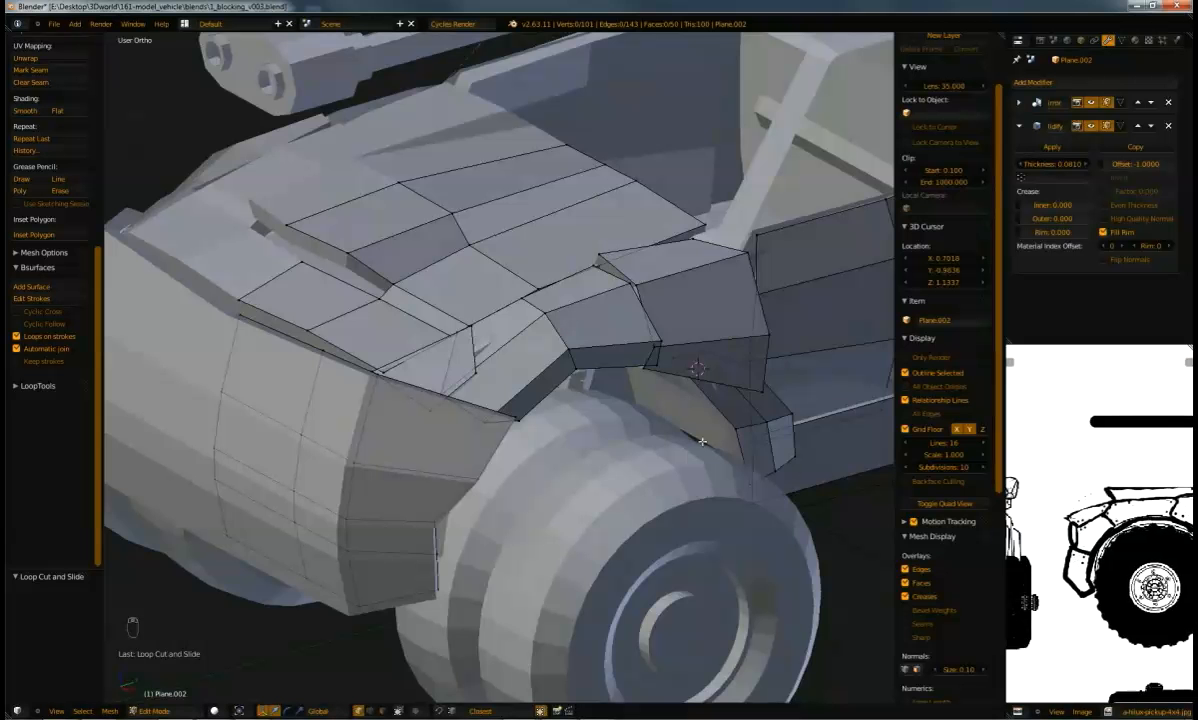
{"action": "key", "text": "KP_3"}
{"action": "key", "text": "z"}
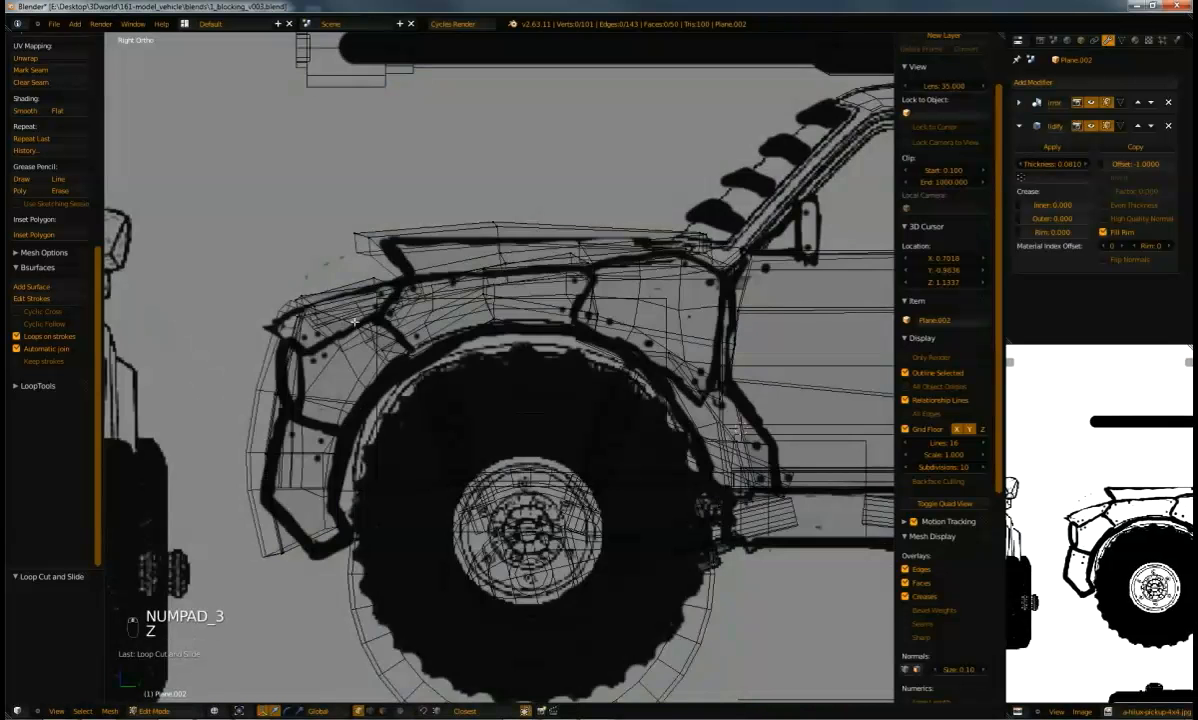
{"action": "scroll", "coordinate": [380, 360], "scroll_direction": "up", "scroll_amount": 3}
{"action": "key", "text": "z"}
{"action": "middle_click_drag", "start_coordinate": [390, 395], "coordinate": [504, 422]}
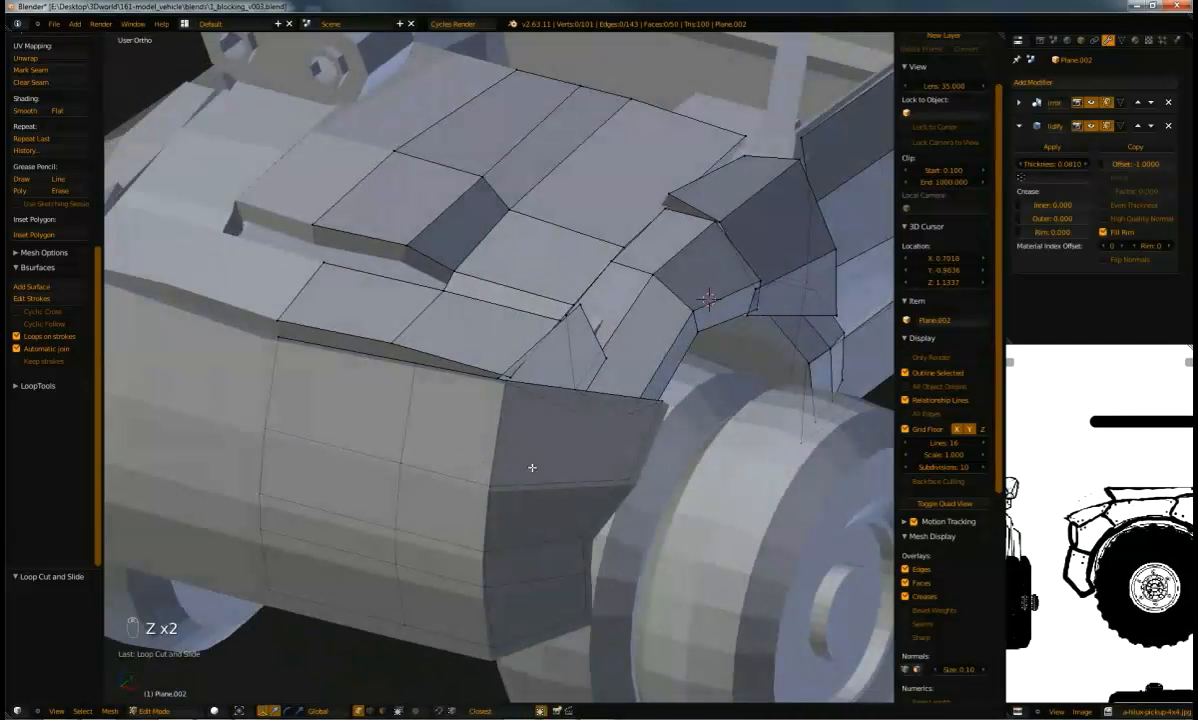
{"action": "left_click", "coordinate": [542, 478]}
{"action": "key", "text": "ctrl+r"}
{"action": "left_click", "coordinate": [507, 445]}
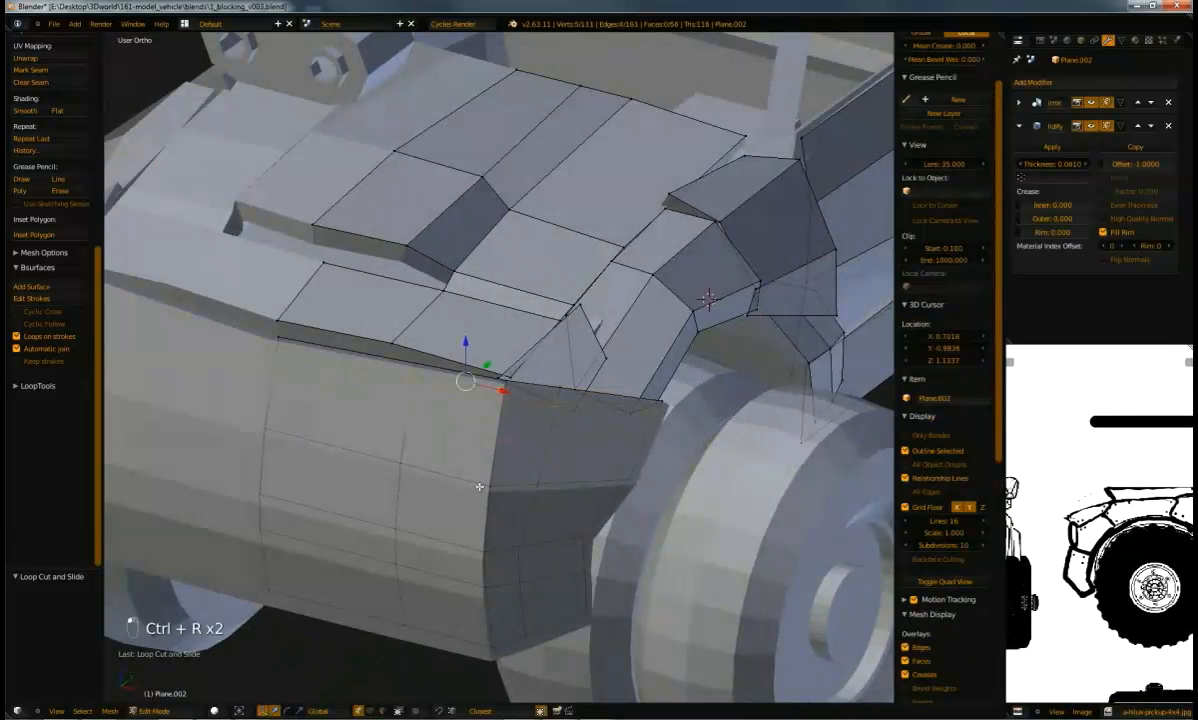
Delete the upper bumper faces beside the corner to open a headlight hole and check the mesh outside editing
{"action": "key", "text": "x"}
{"action": "left_click", "coordinate": [455, 422]}
{"action": "middle_click_drag", "start_coordinate": [455, 422], "coordinate": [401, 440]}
{"action": "middle_click_drag", "start_coordinate": [372, 424], "coordinate": [630, 335]}
{"action": "key", "text": "Tab"}
{"action": "key", "text": "Tab"}
Select the edge loop along the bumper's upper rim and move it along Y
{"action": "right_click", "coordinate": [589, 321]}
{"action": "right_click", "coordinate": [575, 294], "text": "alt"}
{"action": "scroll", "coordinate": [630, 320], "scroll_direction": "up", "scroll_amount": 2}
{"action": "right_click", "coordinate": [645, 283], "text": "alt"}
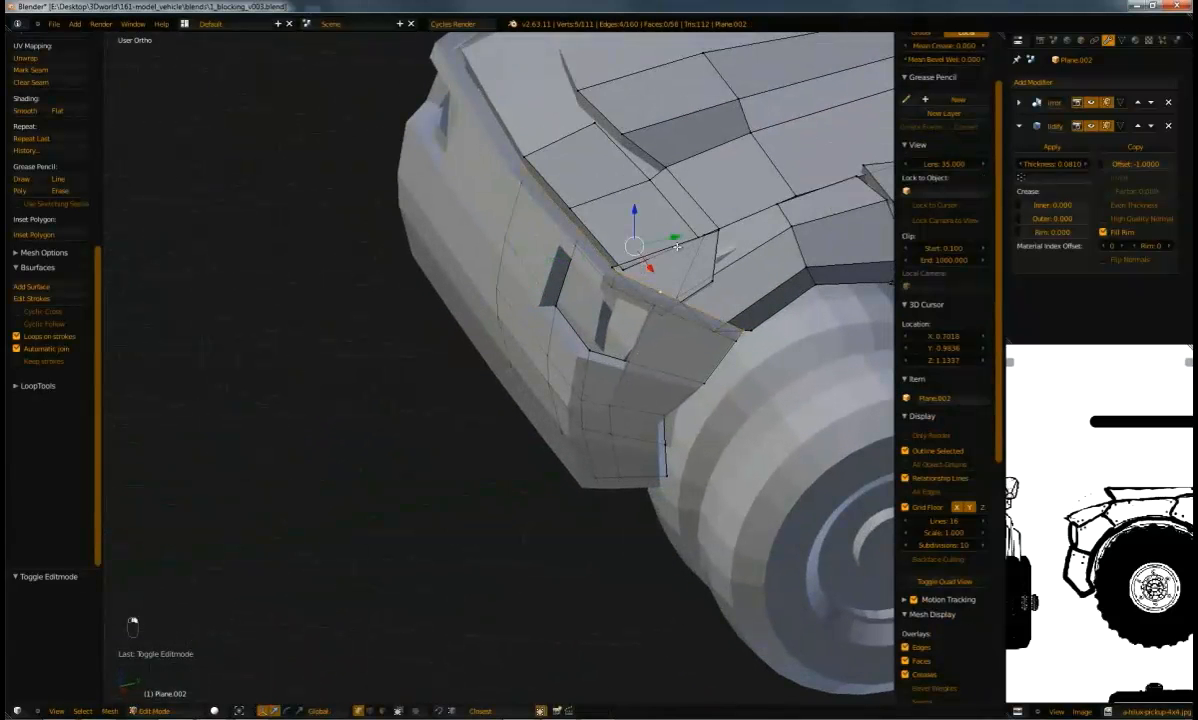
{"action": "key", "text": "g"}
{"action": "key", "text": "y"}
{"action": "left_click", "coordinate": [107, 432]}
Try to extrude a vertex at the headlight opening, then undo the extrusion
{"action": "middle_click_drag", "start_coordinate": [651, 233], "coordinate": [571, 242]}
{"action": "right_click", "coordinate": [593, 275]}
{"action": "middle_click_drag", "start_coordinate": [589, 286], "coordinate": [538, 477]}
{"action": "key", "text": "e"}
{"action": "left_click", "coordinate": [575, 320]}
{"action": "key", "text": "ctrl+z"}
Select four vertices around the headlight opening, reposition them together and check the shape outside mesh editing
{"action": "scroll", "coordinate": [565, 385], "scroll_direction": "up", "scroll_amount": 3}
{"action": "right_click", "coordinate": [556, 490]}
{"action": "right_click", "coordinate": [533, 421], "text": "shift"}
{"action": "right_click", "coordinate": [563, 339], "text": "shift"}
{"action": "right_click", "coordinate": [590, 392], "text": "shift"}
{"action": "left_click_drag", "start_coordinate": [561, 382], "coordinate": [585, 412]}
{"action": "middle_click_drag", "start_coordinate": [585, 412], "coordinate": [630, 450]}
{"action": "key", "text": "Tab"}
{"action": "key", "text": "Tab"}
Reposition two neighbouring vertices of the headlight opening and leave mesh editing
{"action": "right_click", "coordinate": [528, 480]}
{"action": "right_click", "coordinate": [528, 507], "text": "shift"}
{"action": "left_click_drag", "start_coordinate": [567, 493], "coordinate": [575, 492]}
{"action": "left_click", "coordinate": [575, 492]}
{"action": "key", "text": "Tab"}
Inspect the whole truck and its headlight openings from several angles alongside the blueprint
{"action": "middle_click_drag", "start_coordinate": [575, 508], "coordinate": [473, 368]}
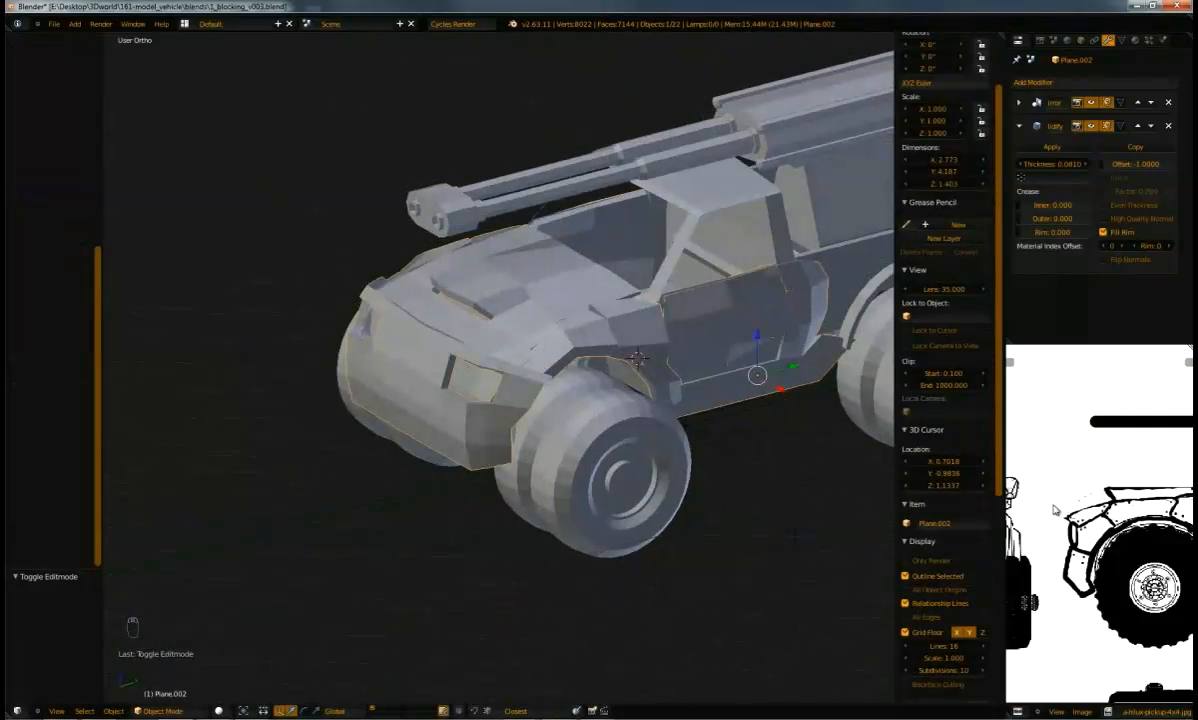
{"action": "middle_click_drag", "start_coordinate": [1040, 485], "coordinate": [1008, 434]}
{"action": "middle_click_drag", "start_coordinate": [545, 350], "coordinate": [572, 330]}
{"action": "scroll", "coordinate": [469, 420], "scroll_direction": "up", "scroll_amount": 3}
{"action": "middle_click_drag", "start_coordinate": [531, 382], "coordinate": [462, 388]}
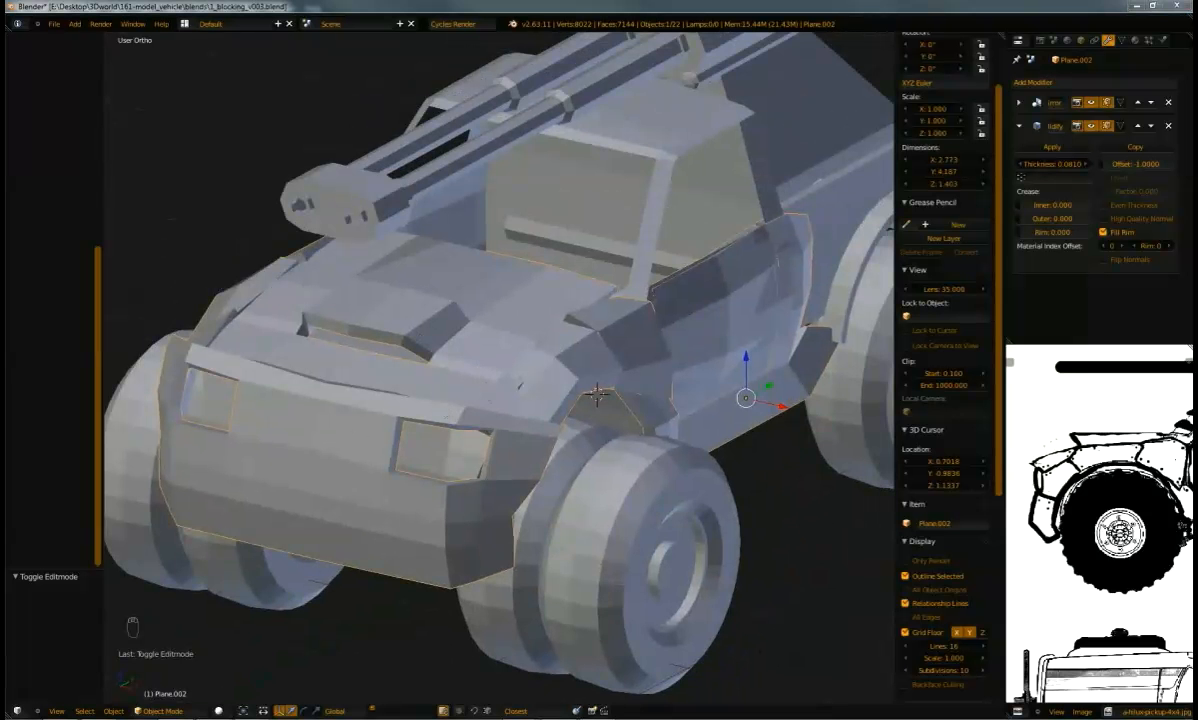
{"action": "middle_click_drag", "start_coordinate": [494, 367], "coordinate": [663, 270]}
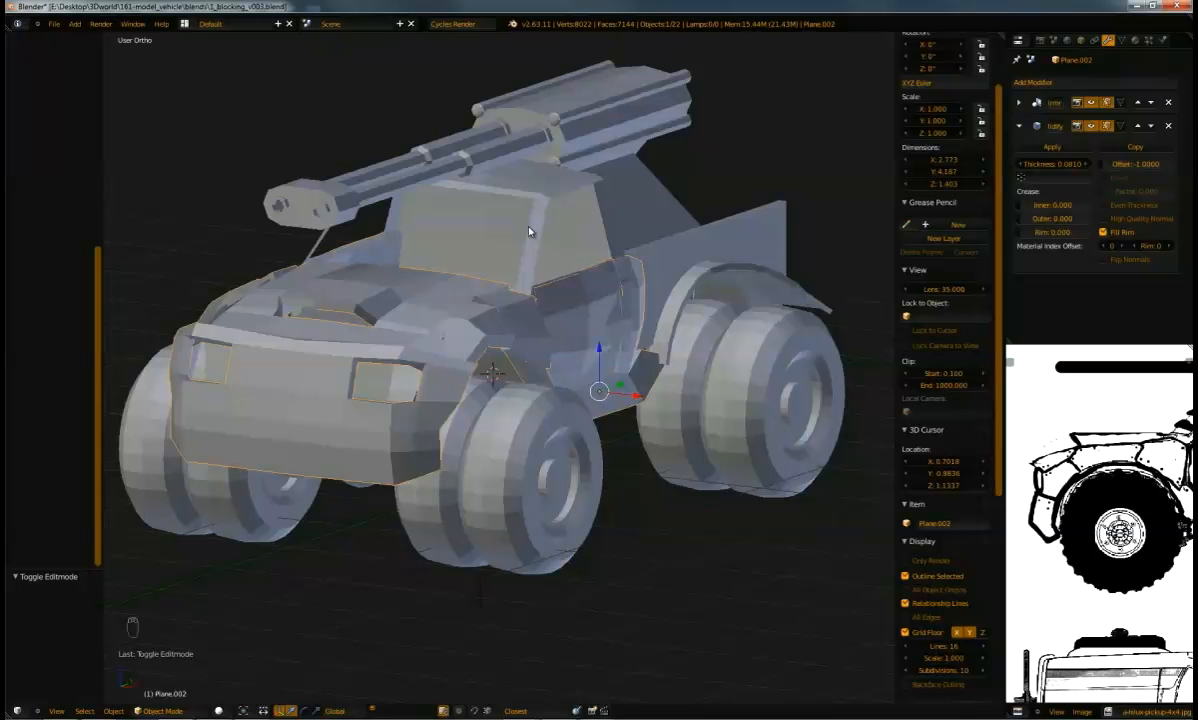
{"action": "middle_click_drag", "start_coordinate": [391, 305], "coordinate": [463, 330]}
Switch to the weapons reference folder in Windows Explorer and open Artillery.jpg
{"action": "key", "text": "alt+Tab"}
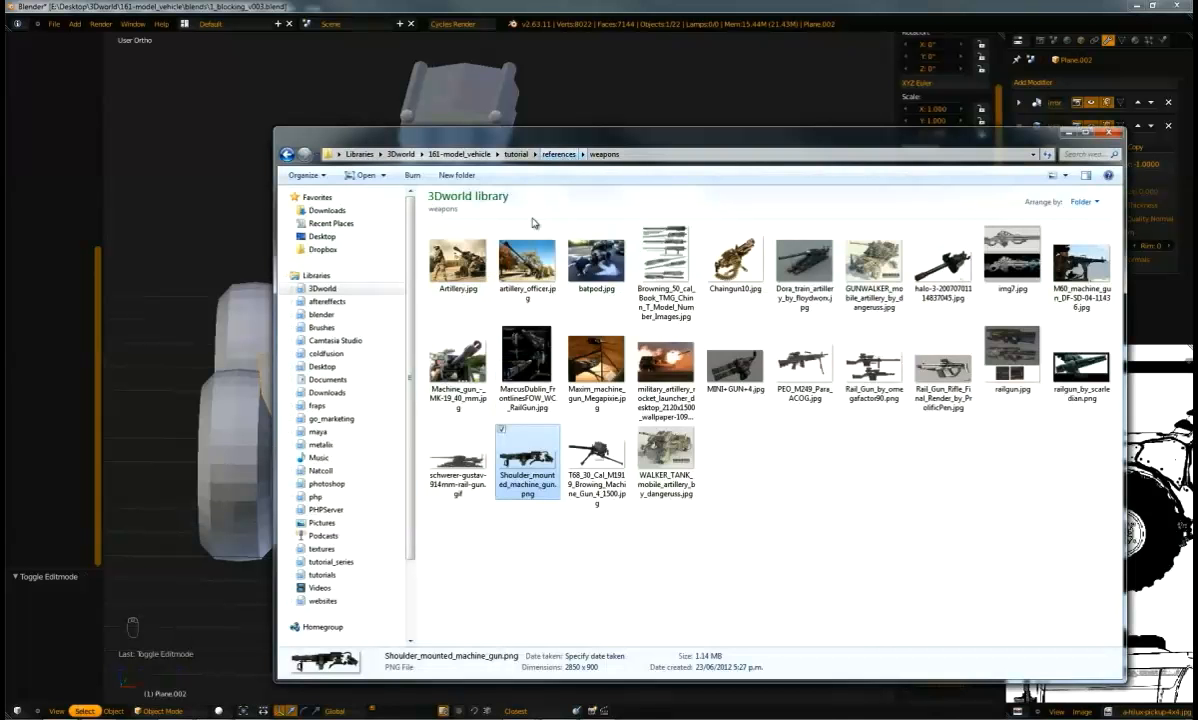
{"action": "left_click", "coordinate": [458, 262]}
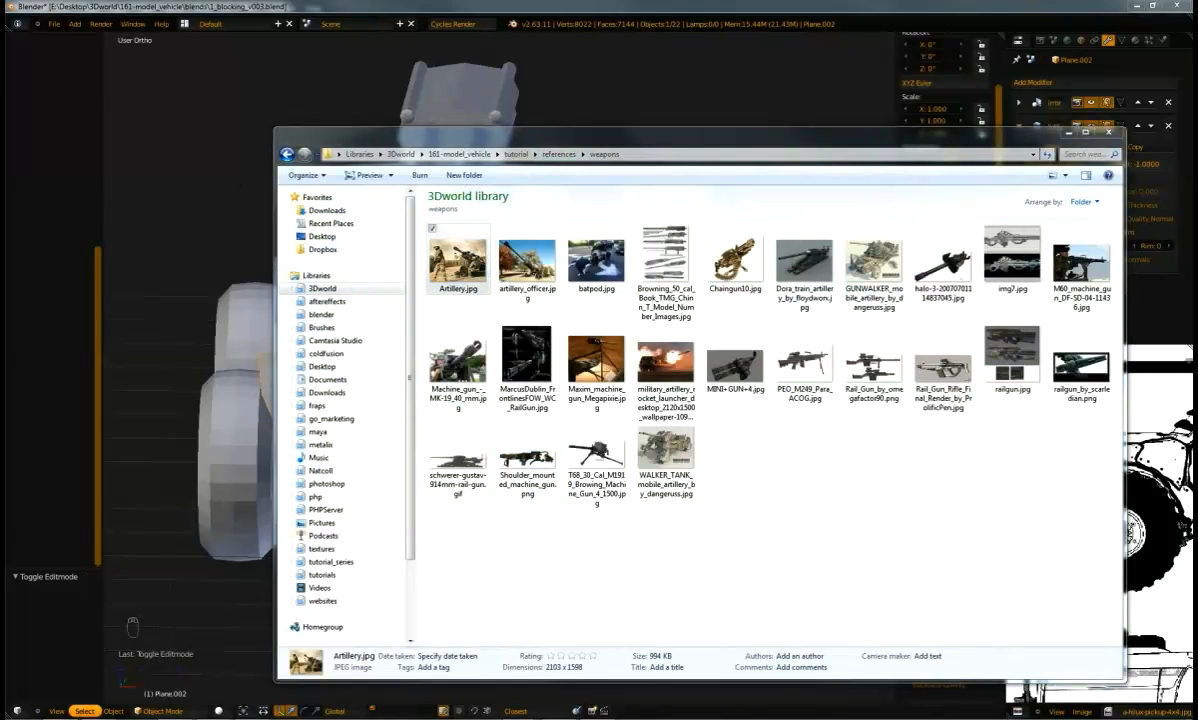
{"action": "key", "text": "Return"}
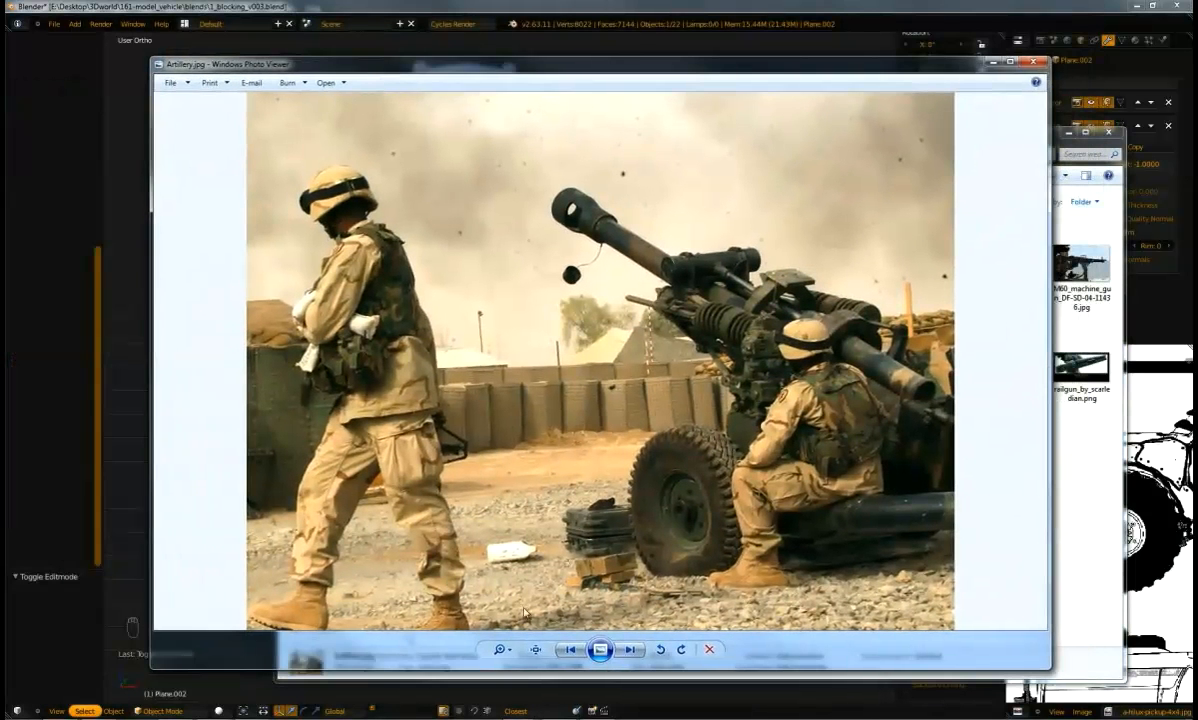
Browse the references from the artillery photos past the batpod to the Browning .50 cal sheet, and close the viewer
{"action": "left_click", "coordinate": [631, 652]}
{"action": "left_click", "coordinate": [630, 650]}
{"action": "left_click", "coordinate": [628, 652]}
{"action": "left_click", "coordinate": [622, 655]}
{"action": "left_click", "coordinate": [622, 655]}
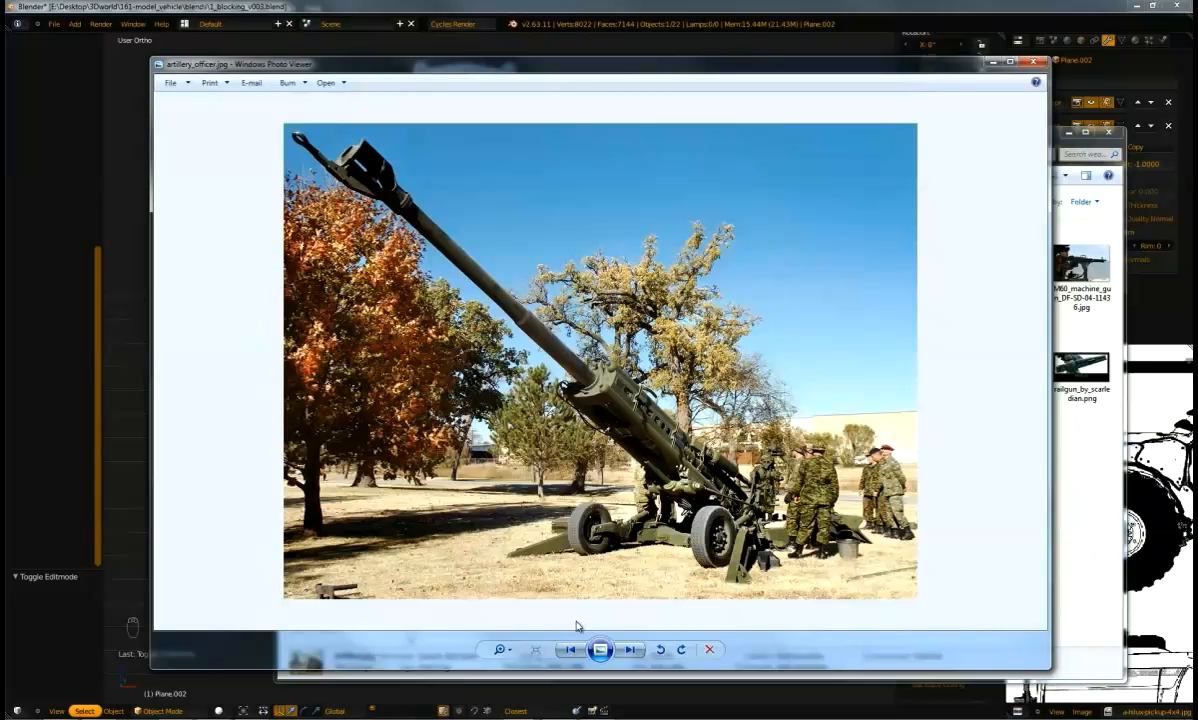
{"action": "left_click", "coordinate": [631, 650]}
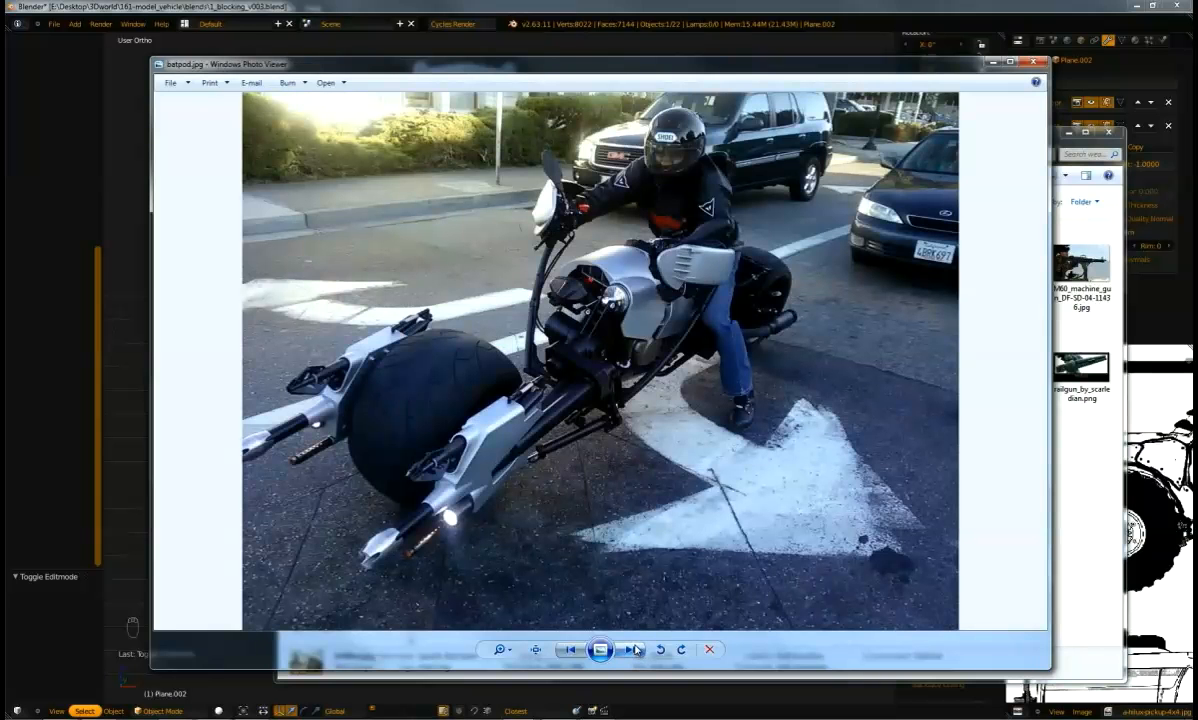
{"action": "left_click", "coordinate": [633, 650]}
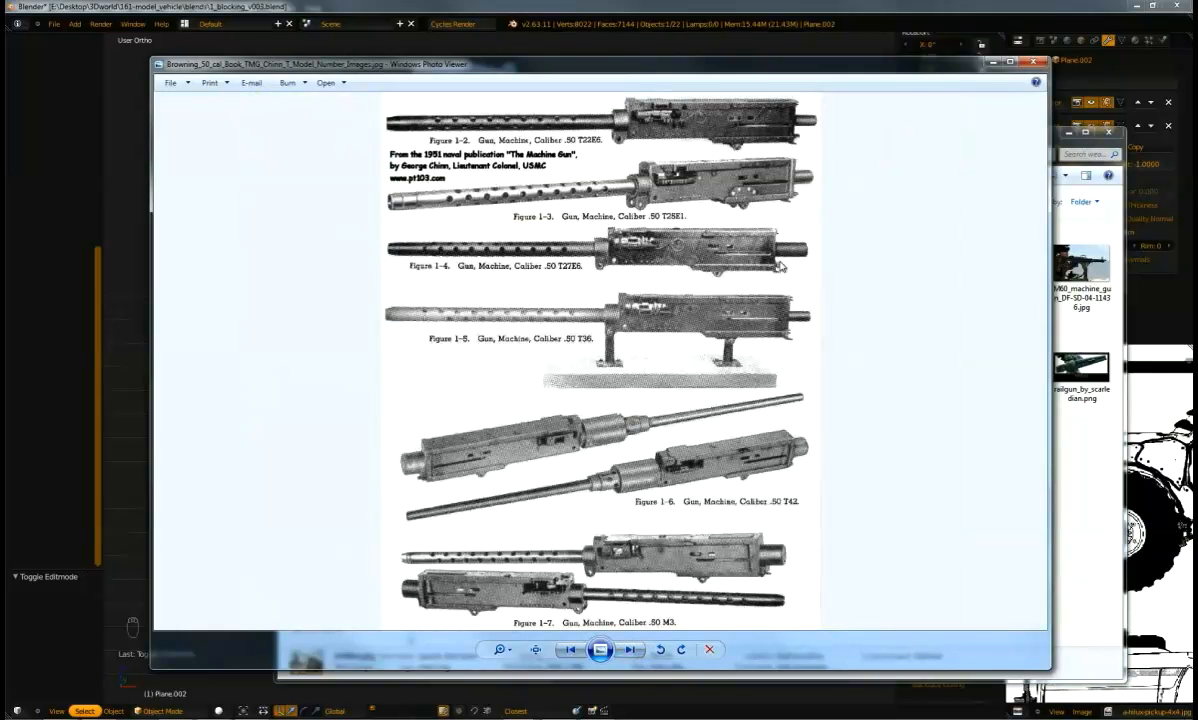
{"action": "left_click_drag", "start_coordinate": [759, 79], "coordinate": [197, 205]}
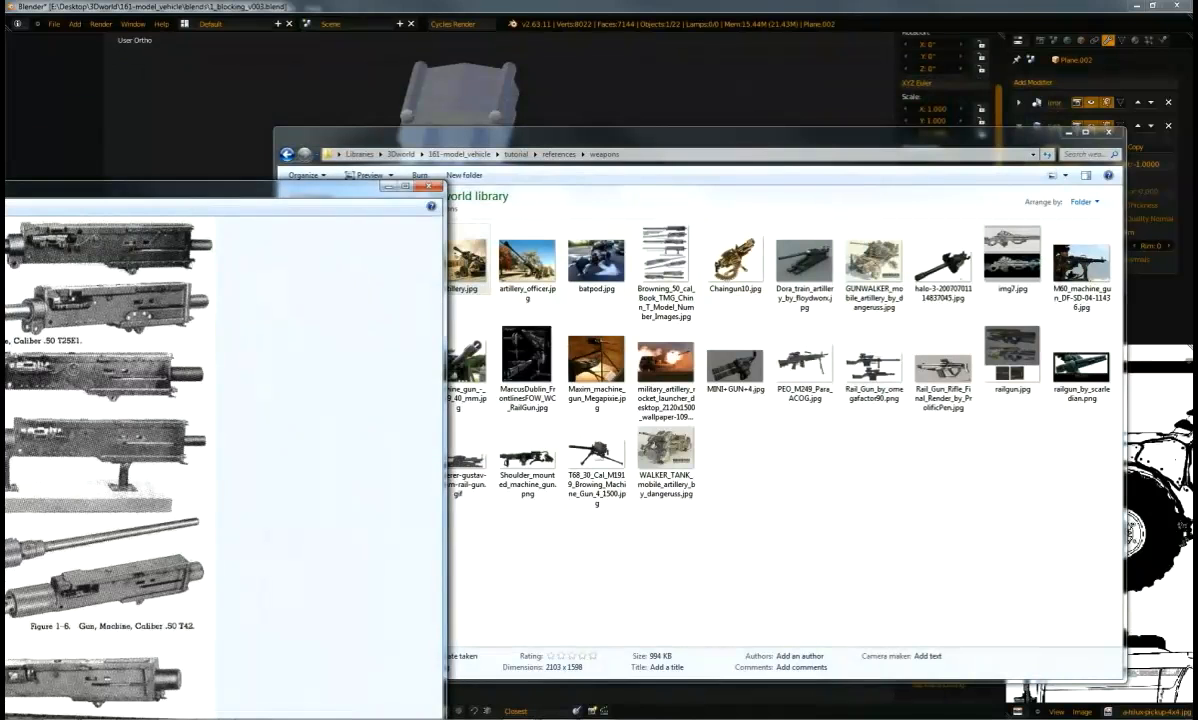
{"action": "key", "text": "alt+F4"}
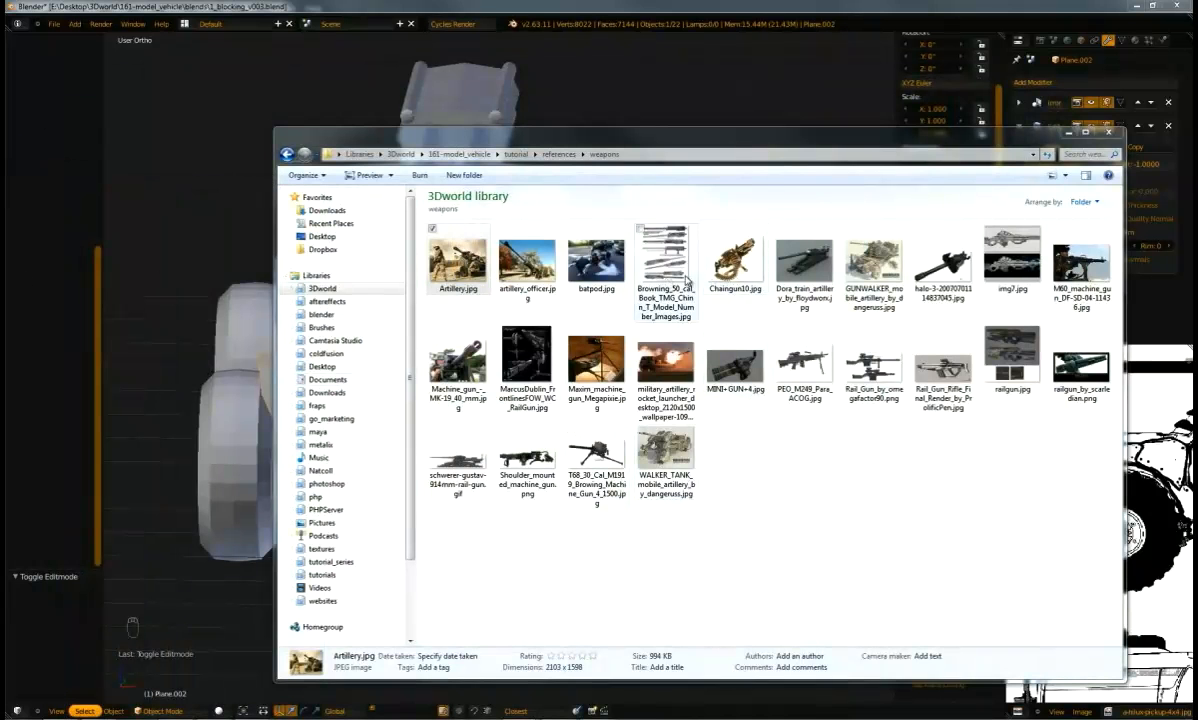
Open Chaingun10.jpg and browse through the Gunwalker artillery and Halo 3 turret references to img7.jpg
{"action": "left_click", "coordinate": [723, 270]}
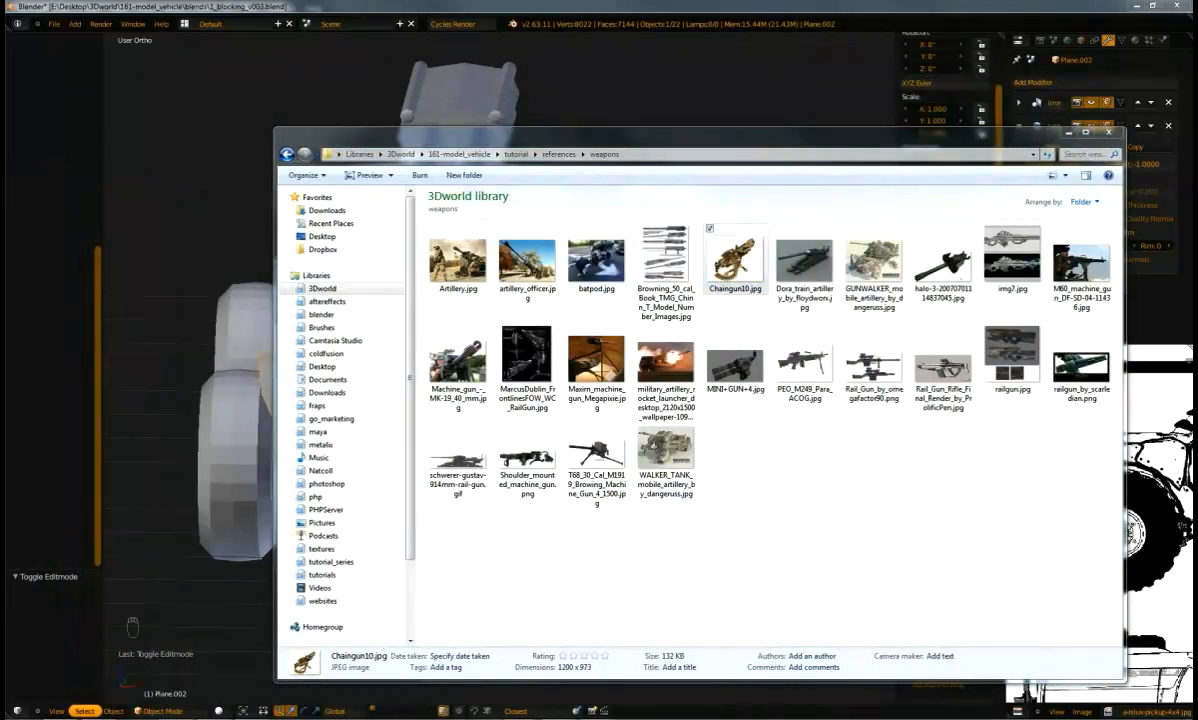
{"action": "key", "text": "Return"}
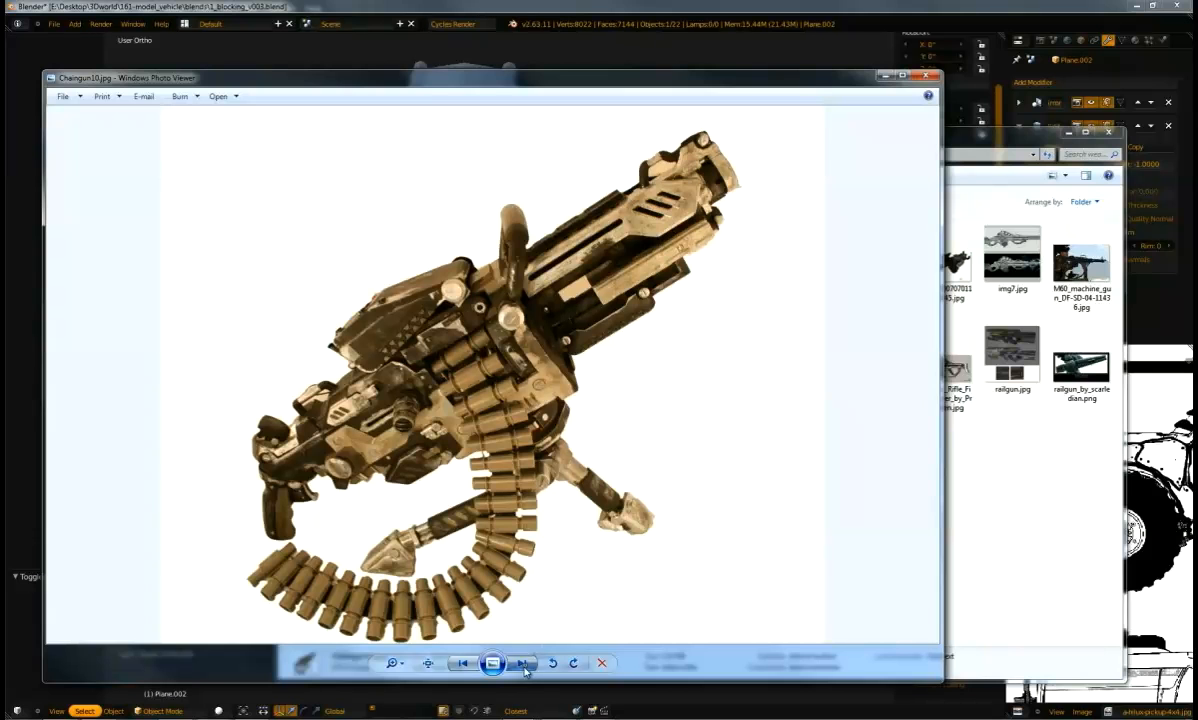
{"action": "key", "text": "Right"}
{"action": "key", "text": "Right"}
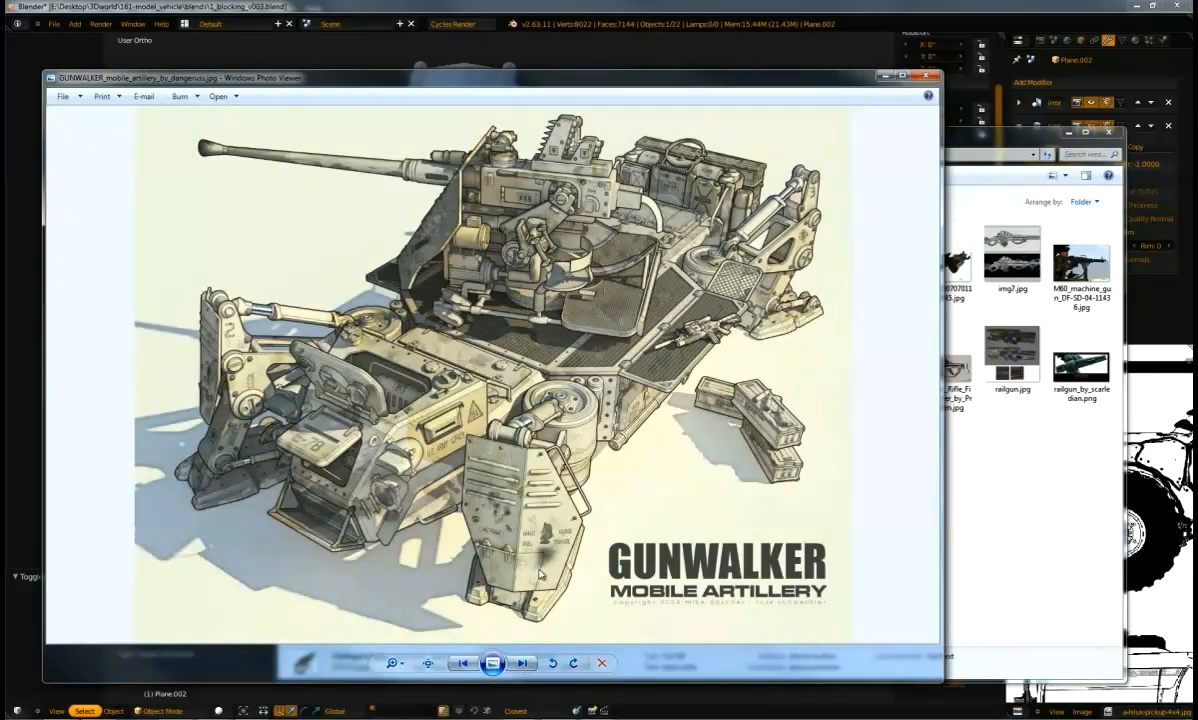
{"action": "left_click", "coordinate": [527, 665]}
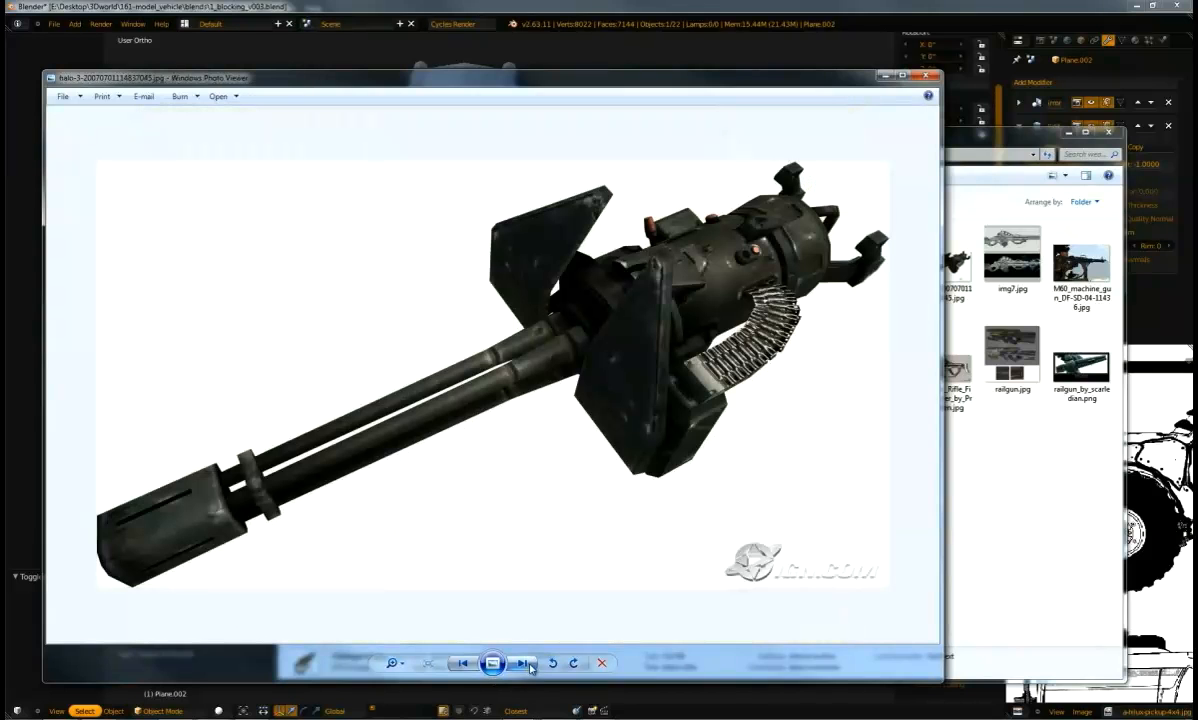
{"action": "left_click", "coordinate": [523, 663]}
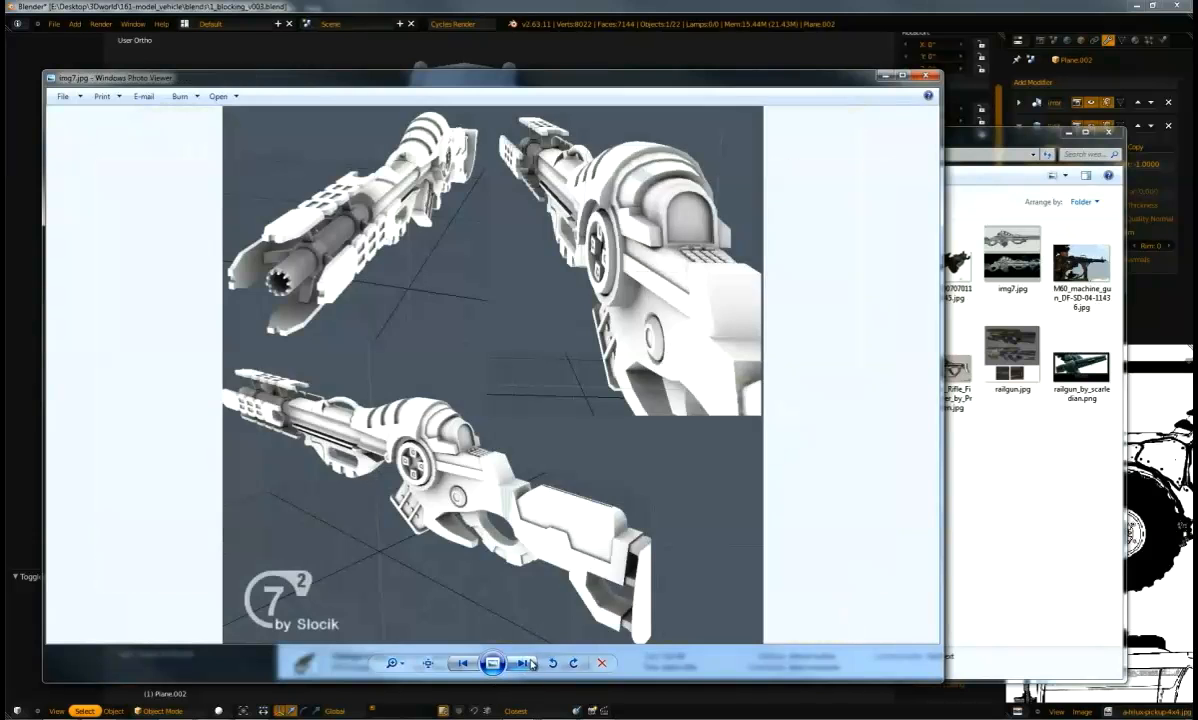
Browse the machine gun references from the M60 through the minigun and M249 to the TRG-52 sniper rail gun
{"action": "left_click", "coordinate": [525, 663]}
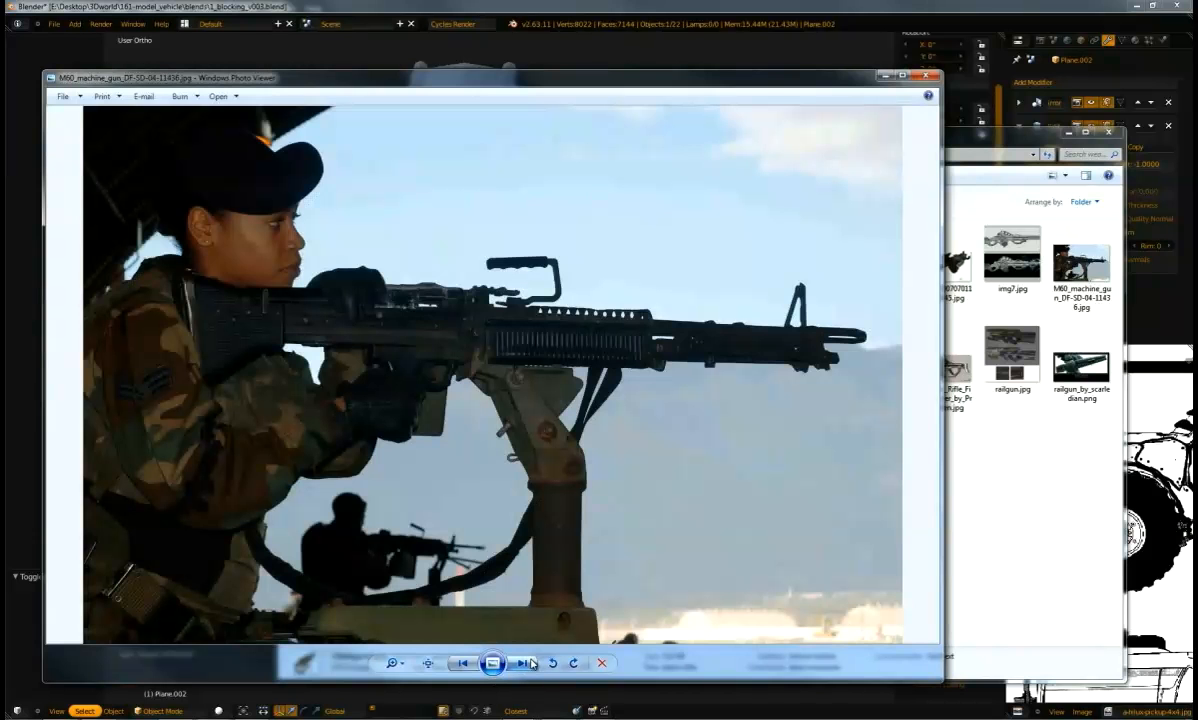
{"action": "left_click", "coordinate": [533, 663]}
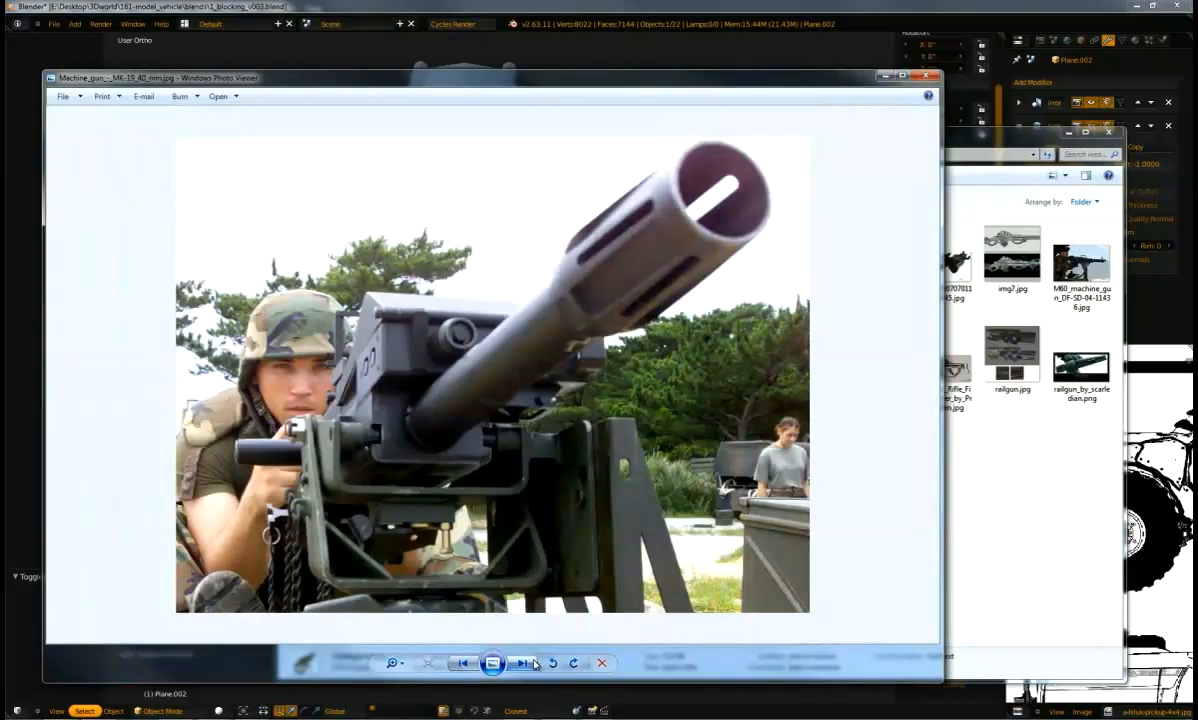
{"action": "left_click", "coordinate": [532, 663]}
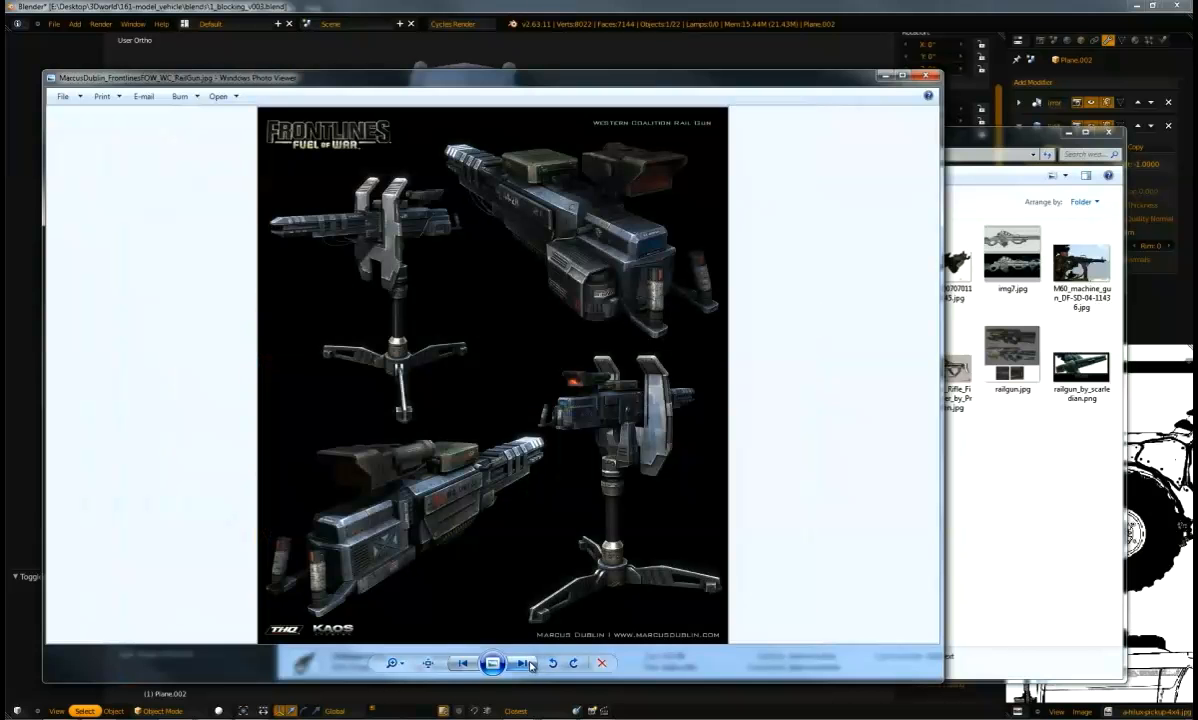
{"action": "left_click", "coordinate": [529, 663]}
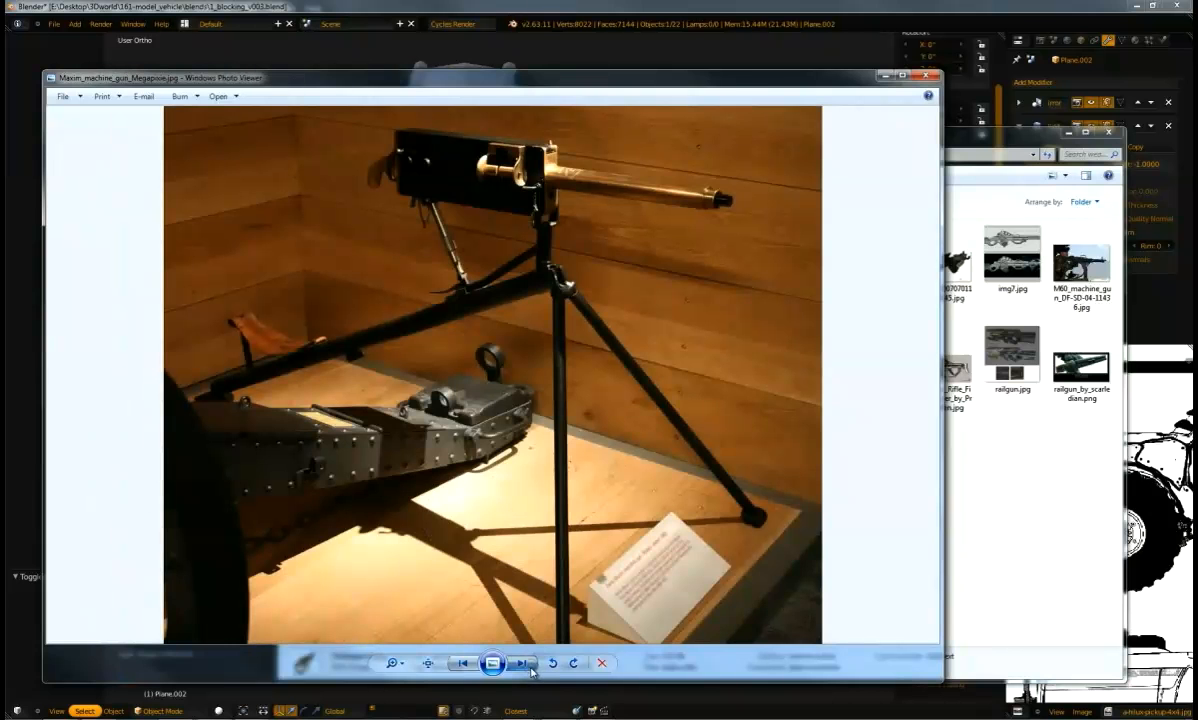
{"action": "left_click", "coordinate": [532, 665]}
{"action": "left_click", "coordinate": [533, 666]}
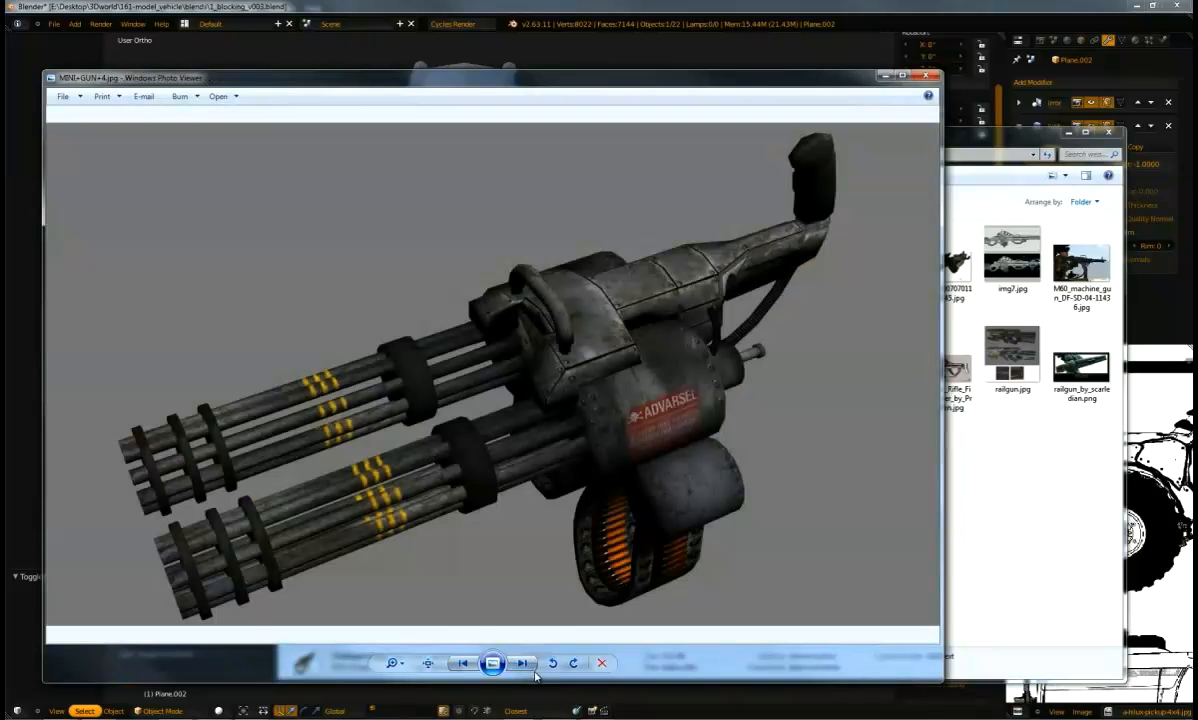
{"action": "left_click", "coordinate": [534, 668]}
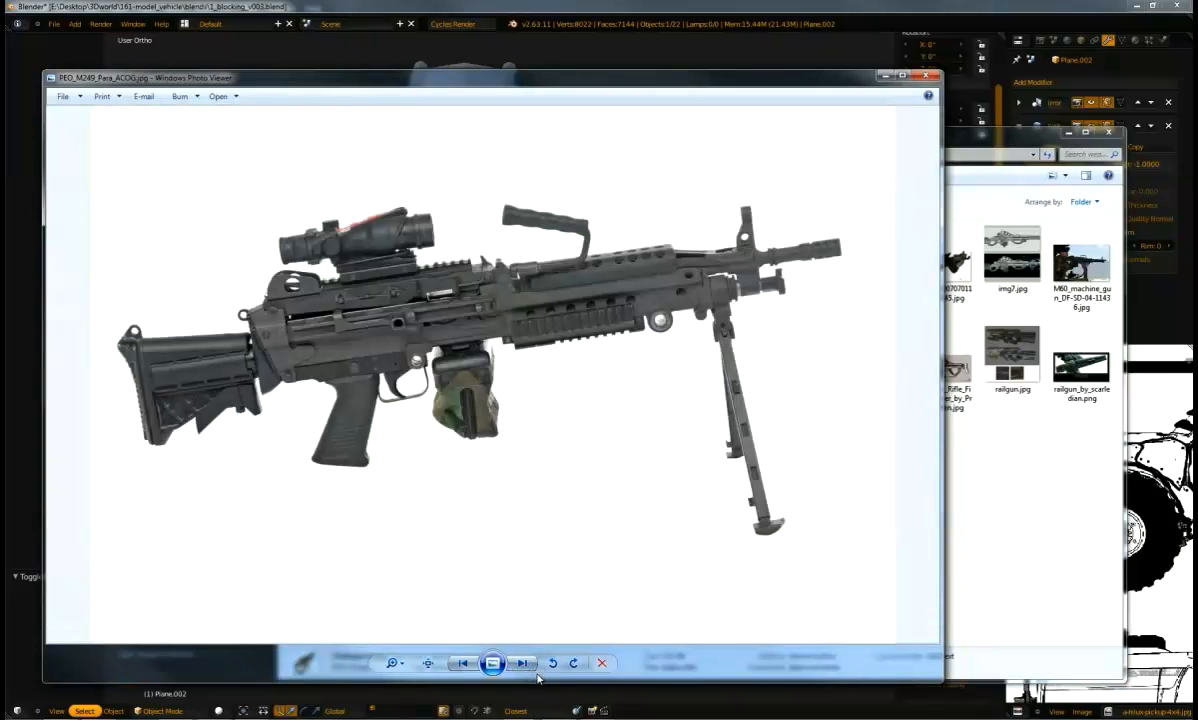
{"action": "left_click", "coordinate": [531, 668]}
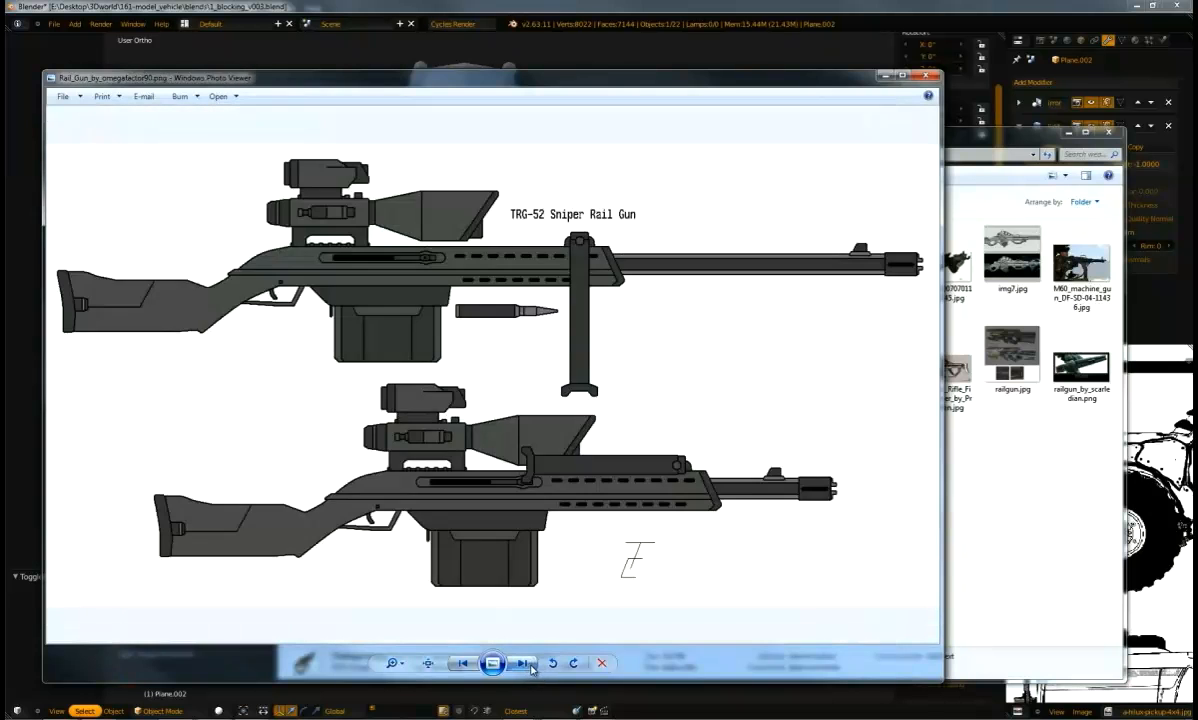
Reposition the picture viewer and browse the remaining railgun references up to the Schwerer Gustav railway gun
{"action": "left_click_drag", "start_coordinate": [622, 78], "coordinate": [582, 140]}
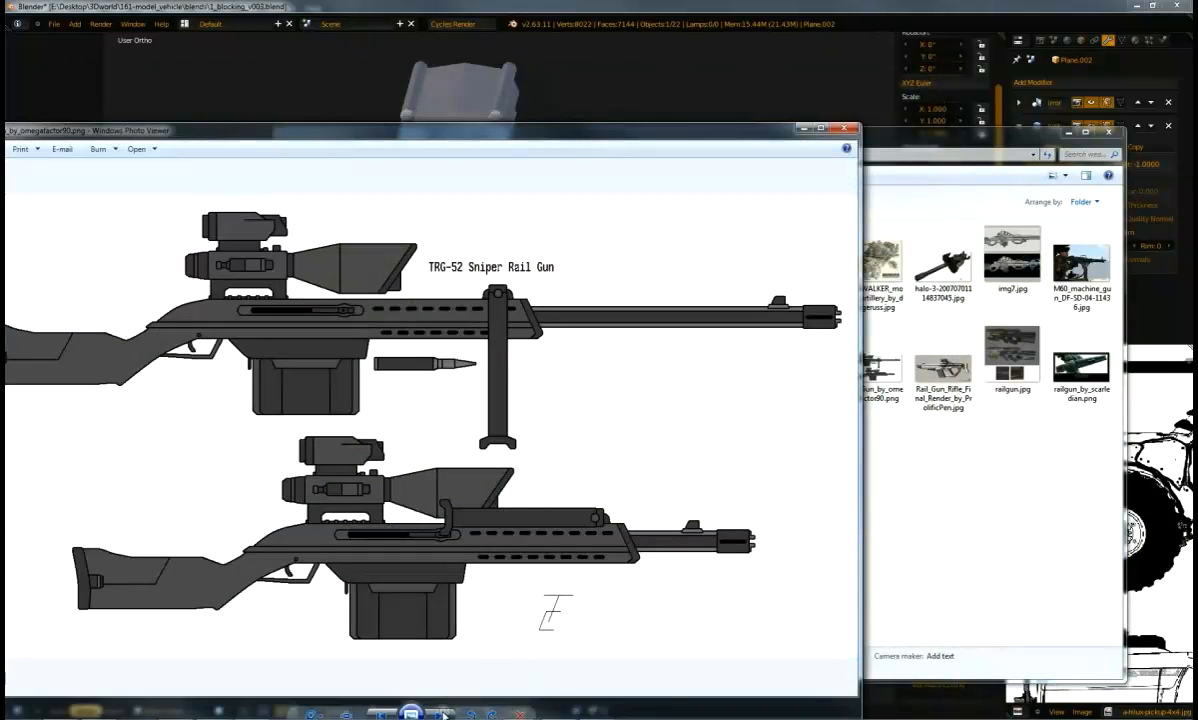
{"action": "left_click", "coordinate": [441, 711]}
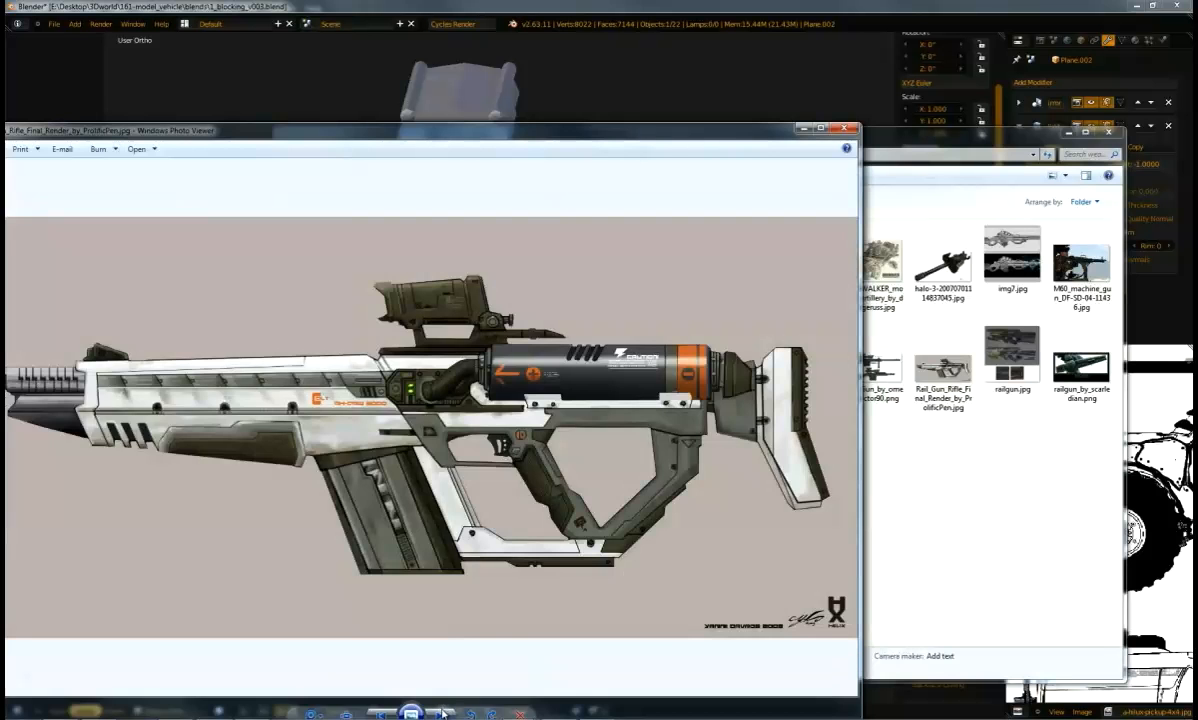
{"action": "left_click", "coordinate": [441, 711]}
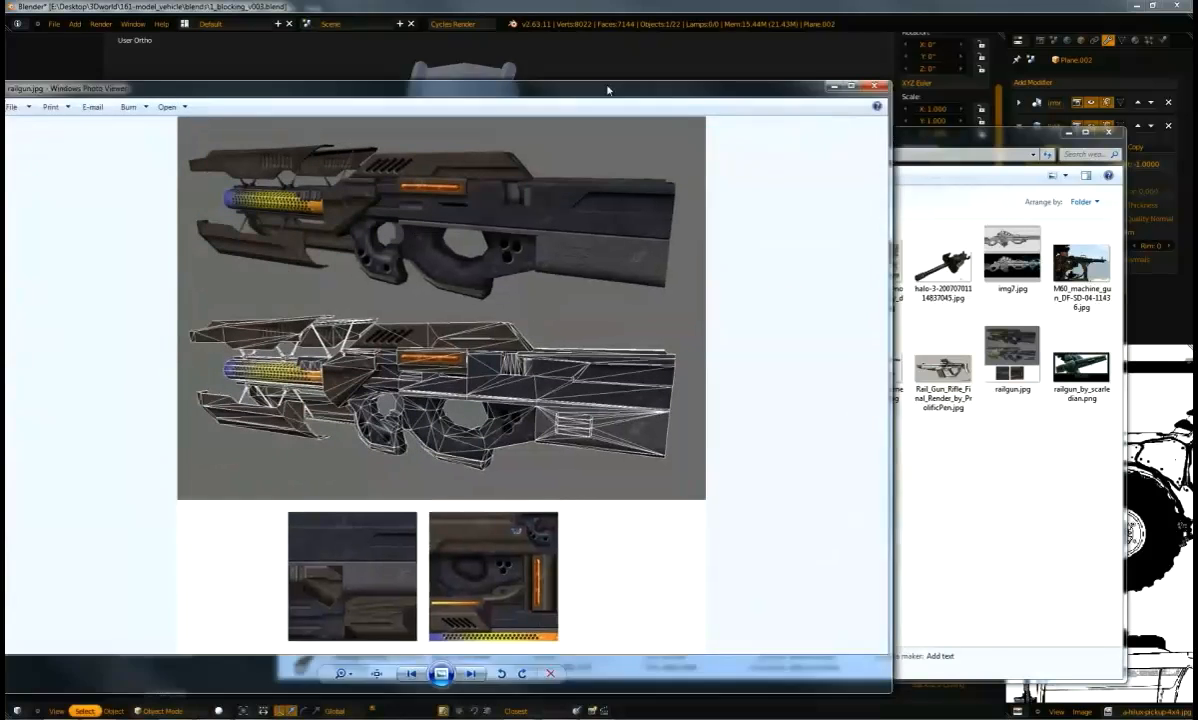
{"action": "double_click", "coordinate": [536, 130]}
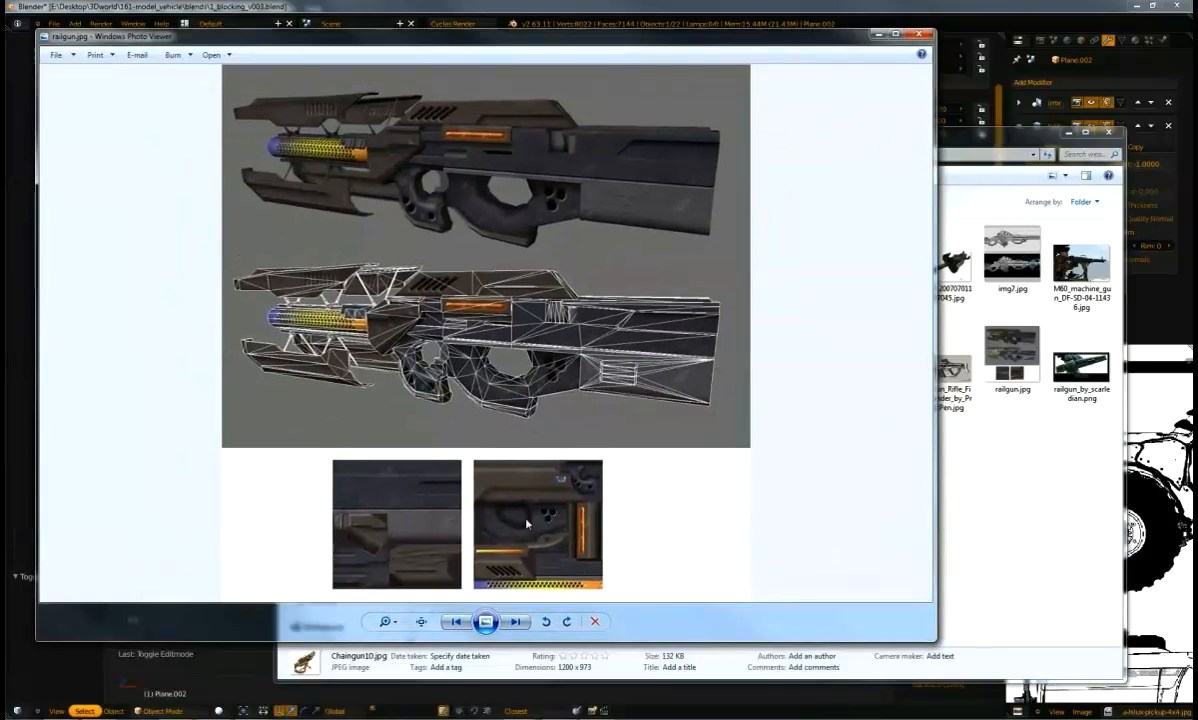
{"action": "left_click", "coordinate": [516, 622]}
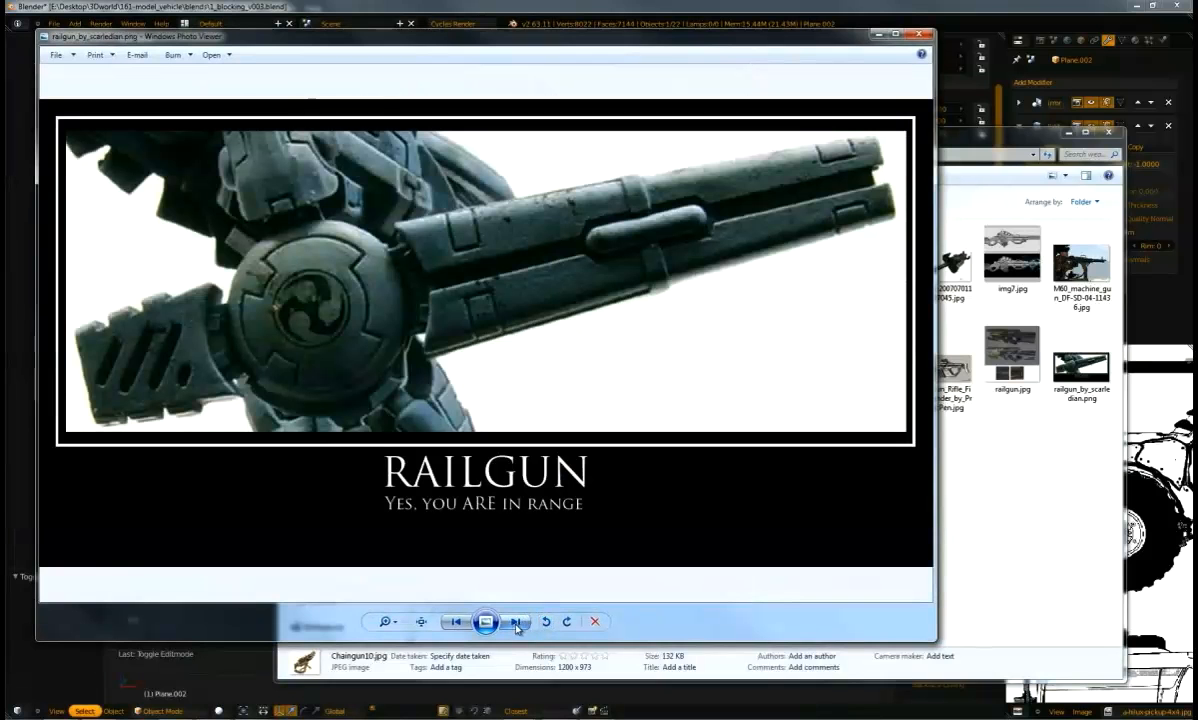
{"action": "left_click", "coordinate": [512, 622]}
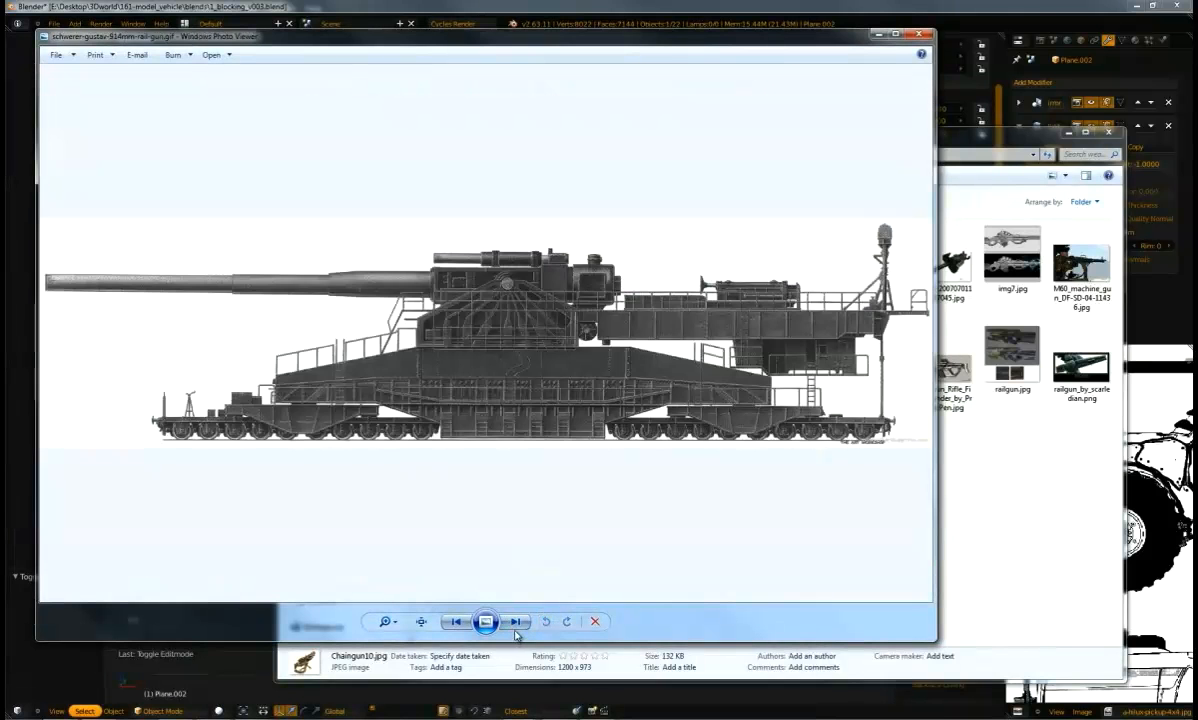
Browse the last weapon references from the shoulder-mounted machine gun and the M1919 Browning round to Artillery.jpg, and close the viewer
{"action": "left_click", "coordinate": [515, 623]}
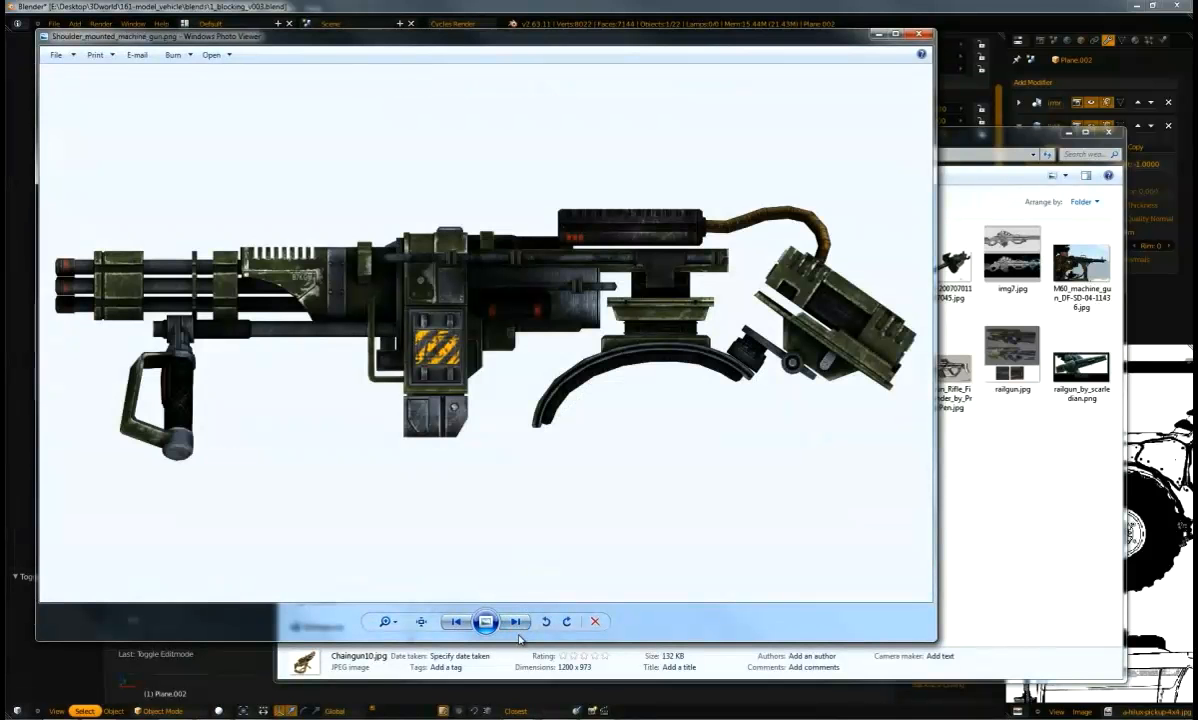
{"action": "left_click", "coordinate": [517, 624]}
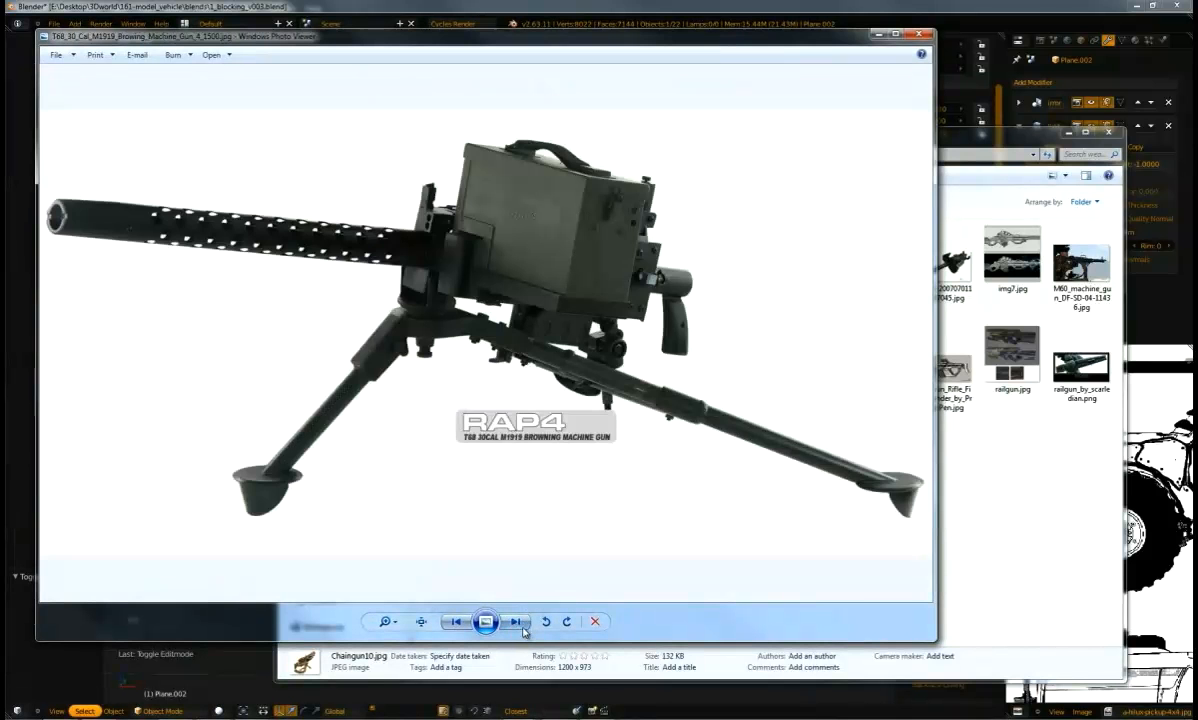
{"action": "left_click", "coordinate": [517, 624]}
{"action": "left_click", "coordinate": [515, 622]}
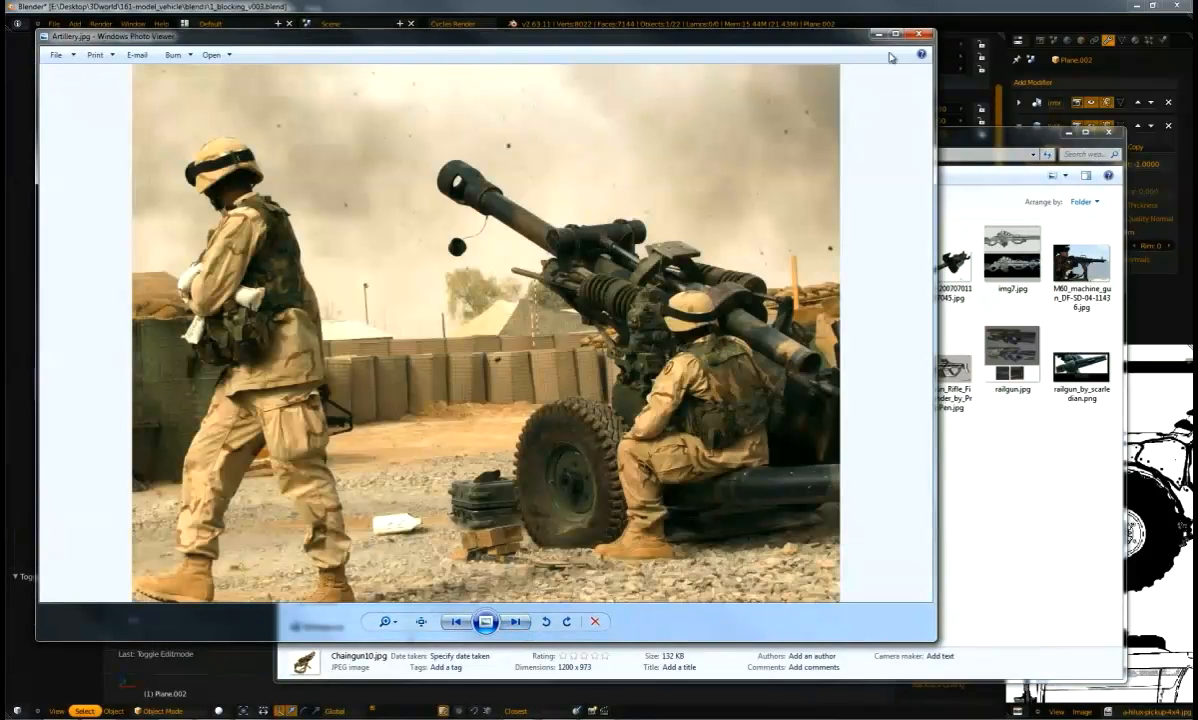
{"action": "left_click", "coordinate": [920, 35]}
Open 131241122889.jpg from the district9 references folder, study the up-armoured Hilux concept, and close the picture
{"action": "left_click", "coordinate": [558, 154]}
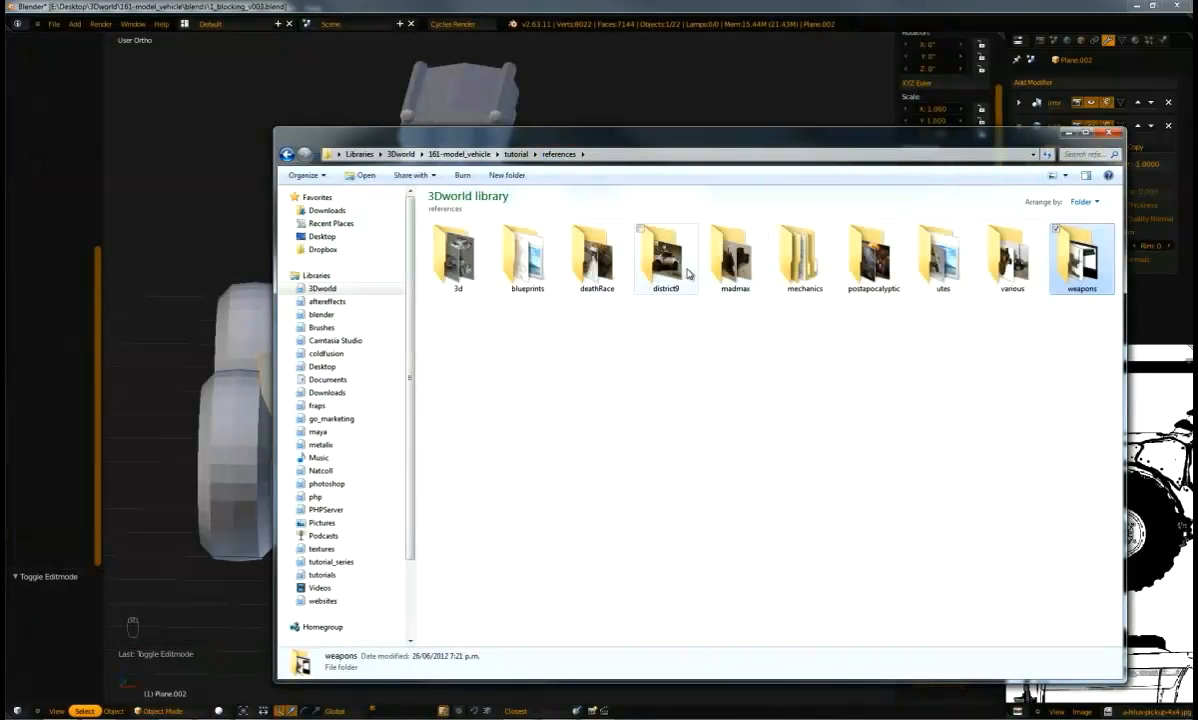
{"action": "double_click", "coordinate": [665, 258]}
{"action": "double_click", "coordinate": [457, 245]}
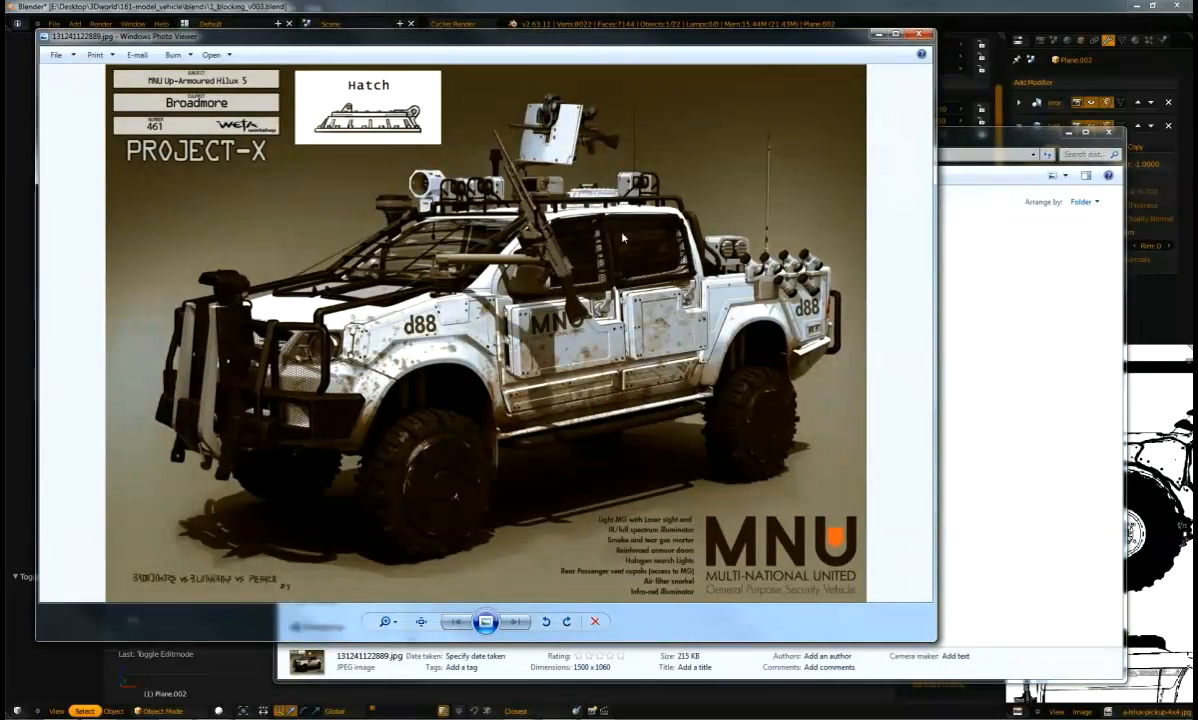
{"action": "left_click", "coordinate": [918, 35]}
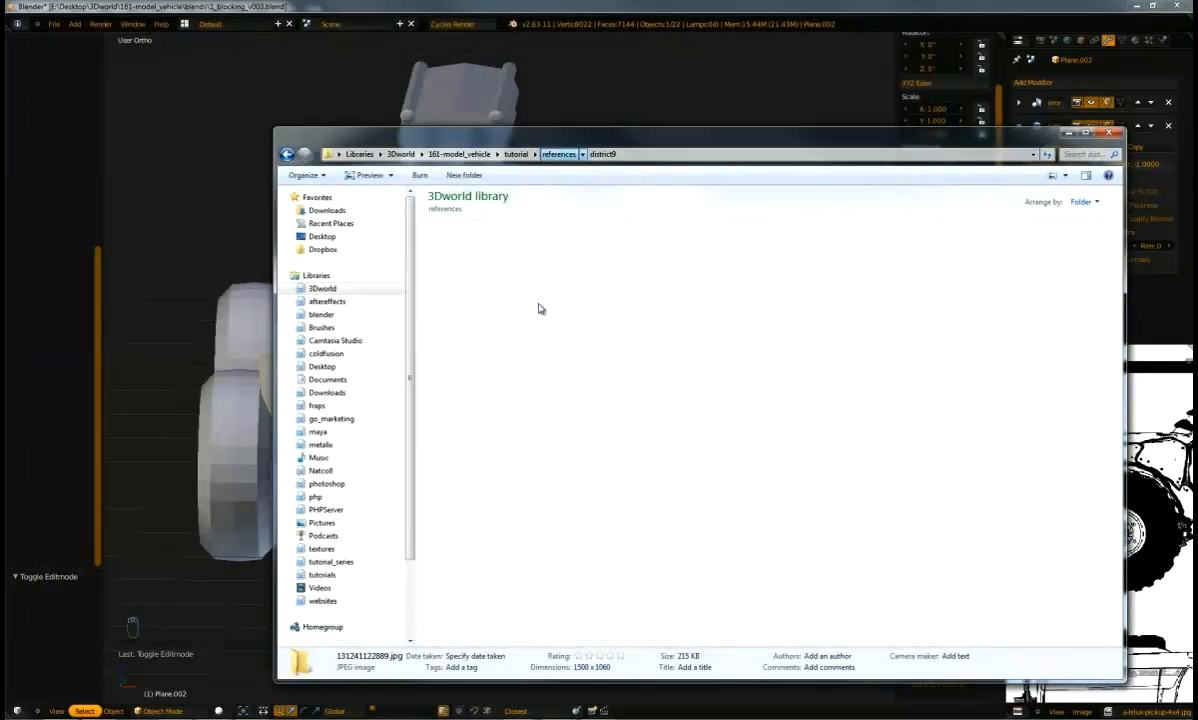
{"action": "double_click", "coordinate": [660, 248]}
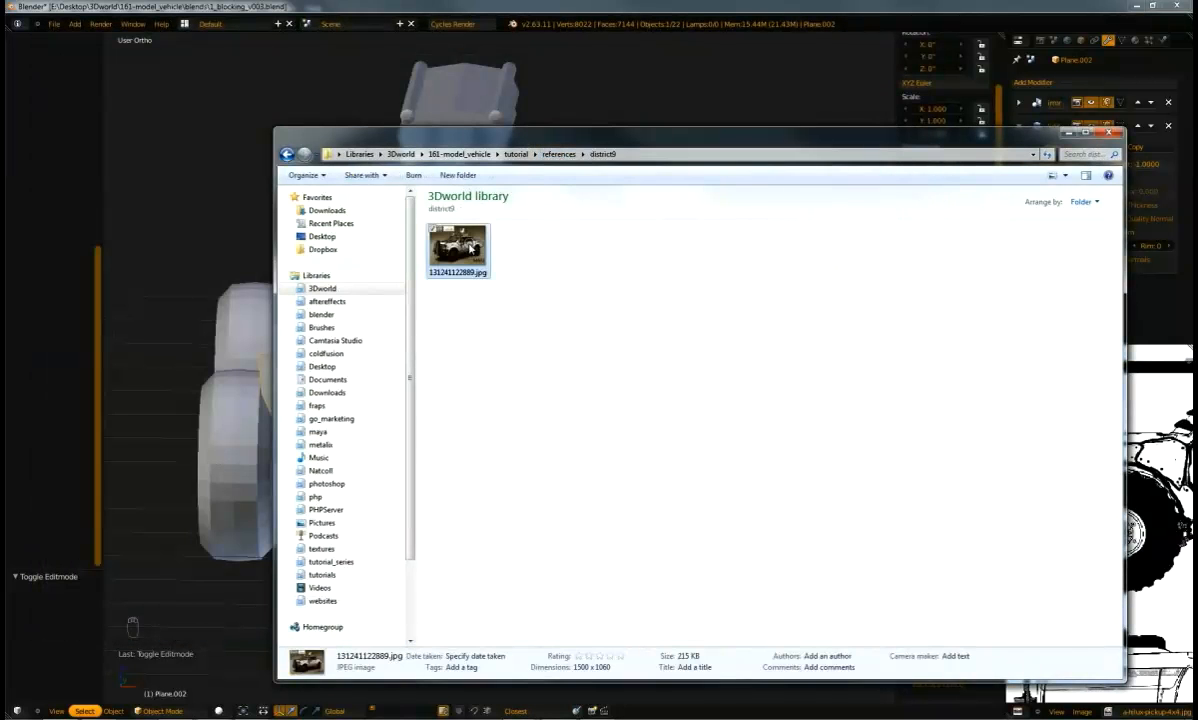
{"action": "double_click", "coordinate": [468, 249]}
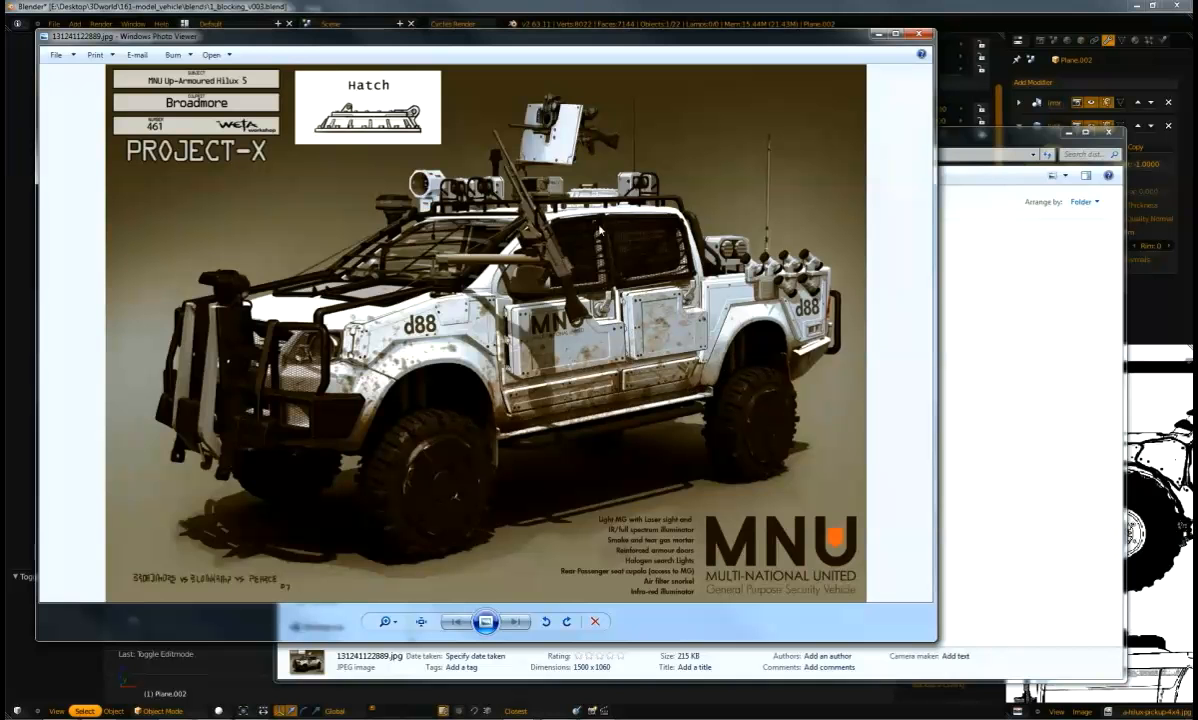
{"action": "left_click", "coordinate": [922, 33]}
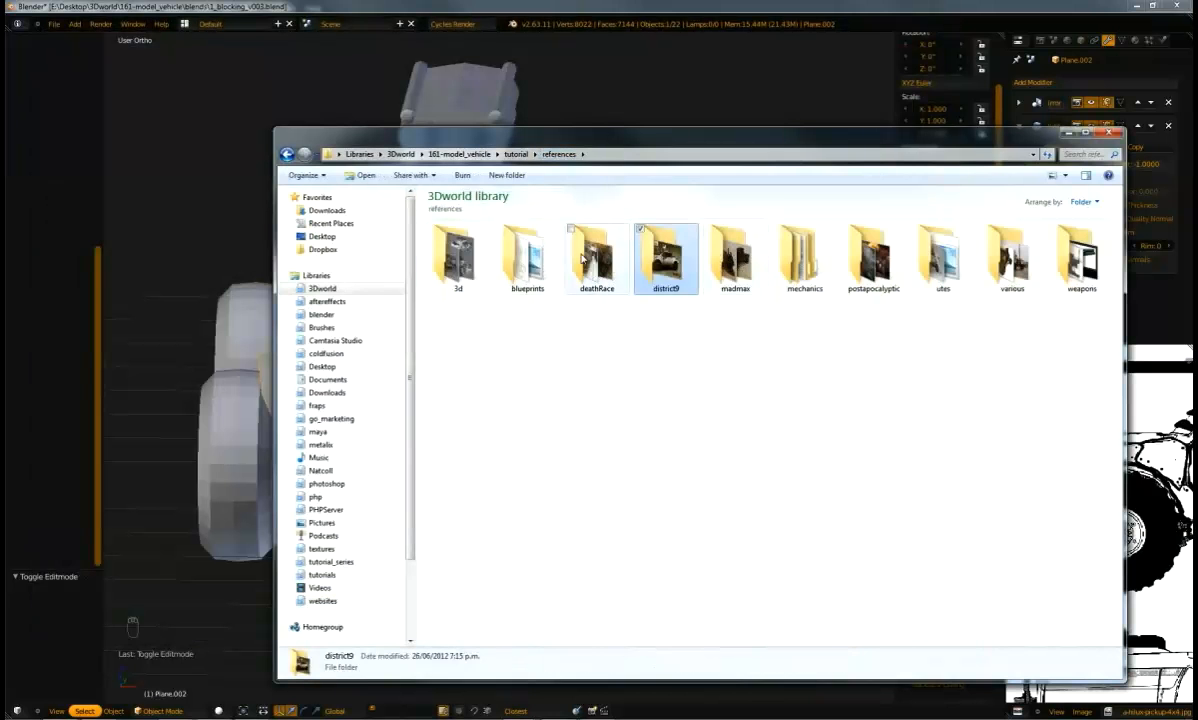
Open 2+(2).jpg from the deathRace references folder and browse forward to the armoured Mustang under the Death Race banner
{"action": "double_click", "coordinate": [594, 255]}
{"action": "double_click", "coordinate": [485, 274]}
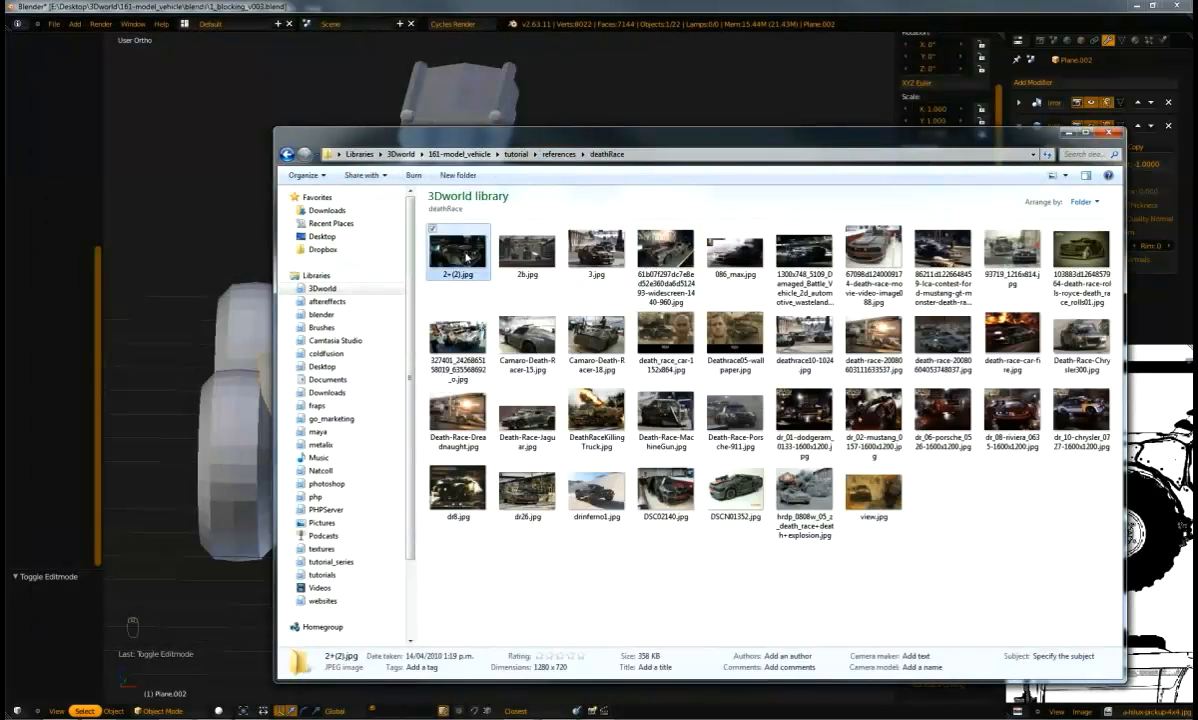
{"action": "left_click", "coordinate": [518, 627]}
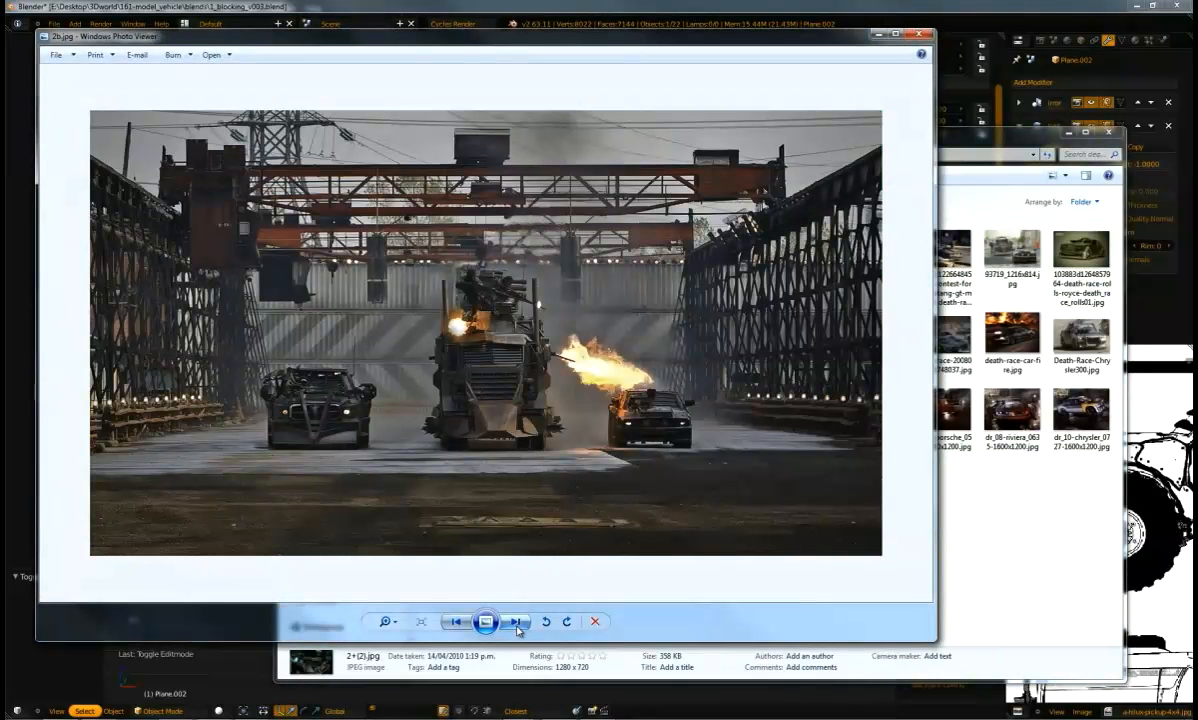
{"action": "left_click", "coordinate": [518, 627]}
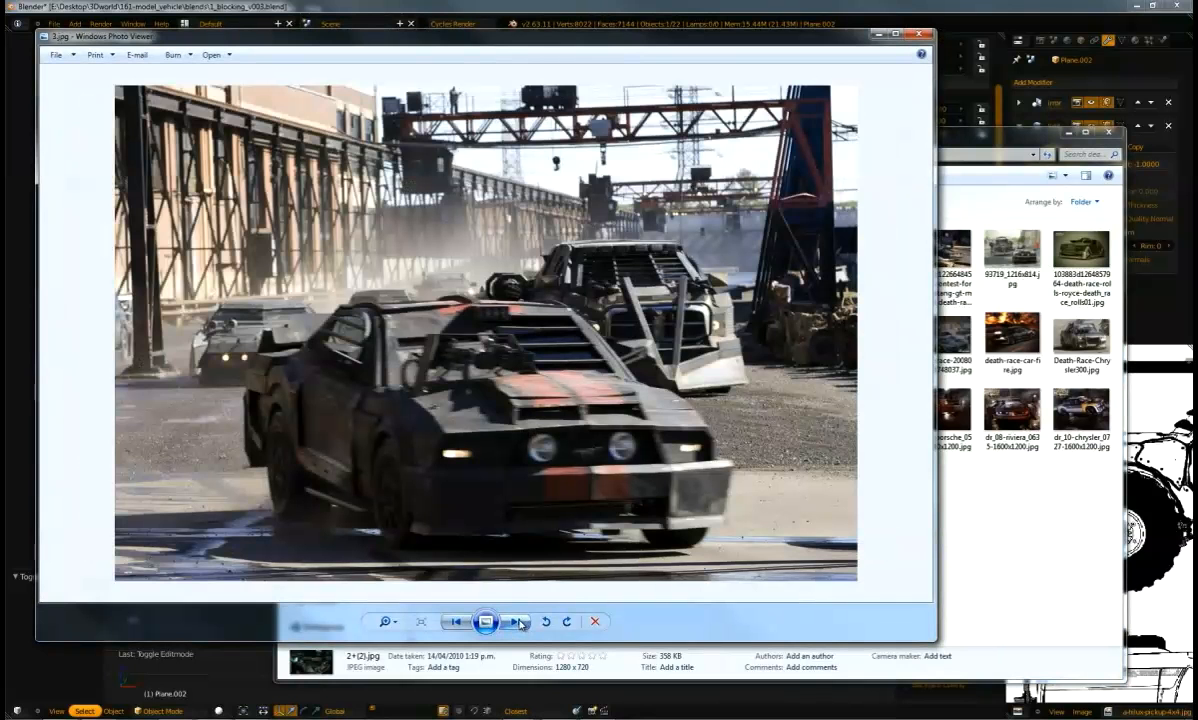
{"action": "left_click", "coordinate": [518, 625]}
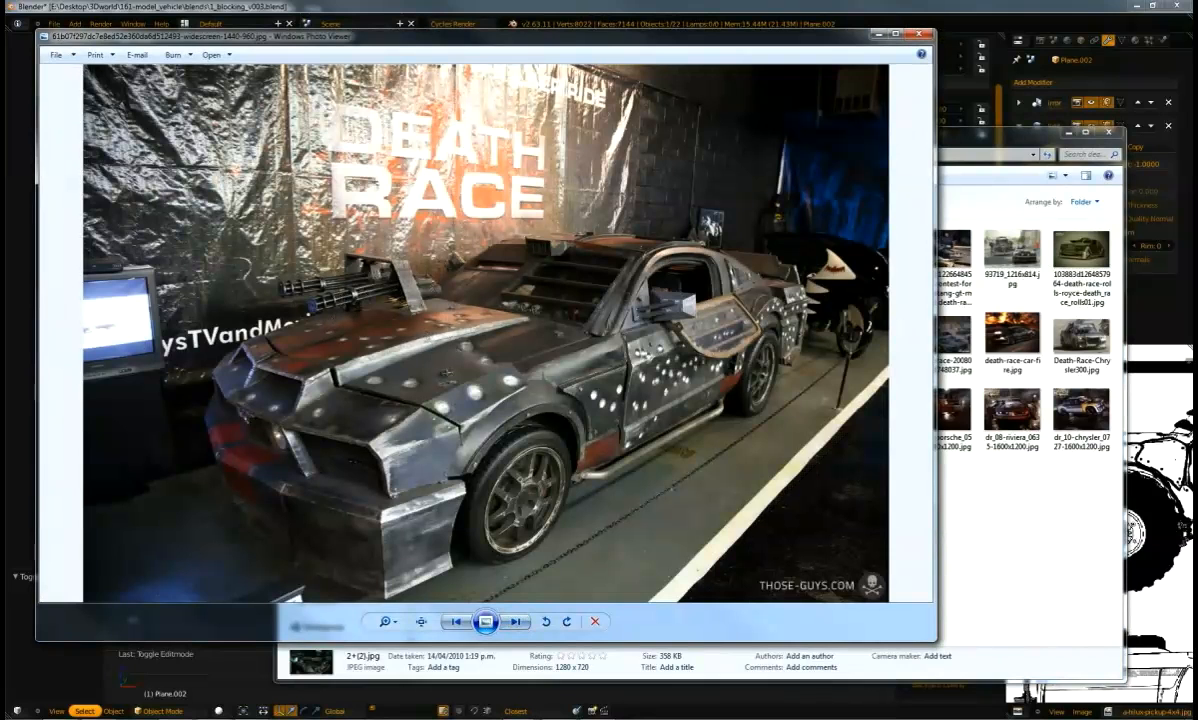
Switch to Blender and examine the blocked-out truck's body, hood and armour plates from the front and side
{"action": "key", "text": "alt+Tab"}
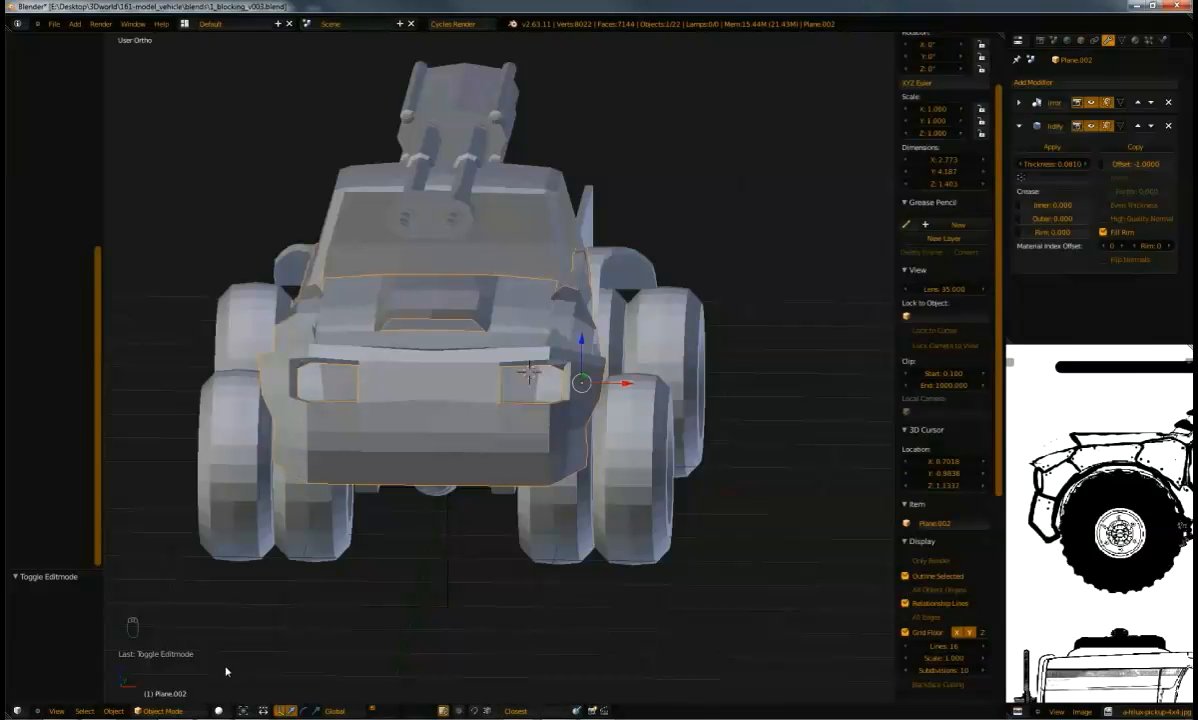
{"action": "mouse_move", "coordinate": [214, 718]}
{"action": "middle_click_drag", "start_coordinate": [478, 305], "coordinate": [455, 272]}
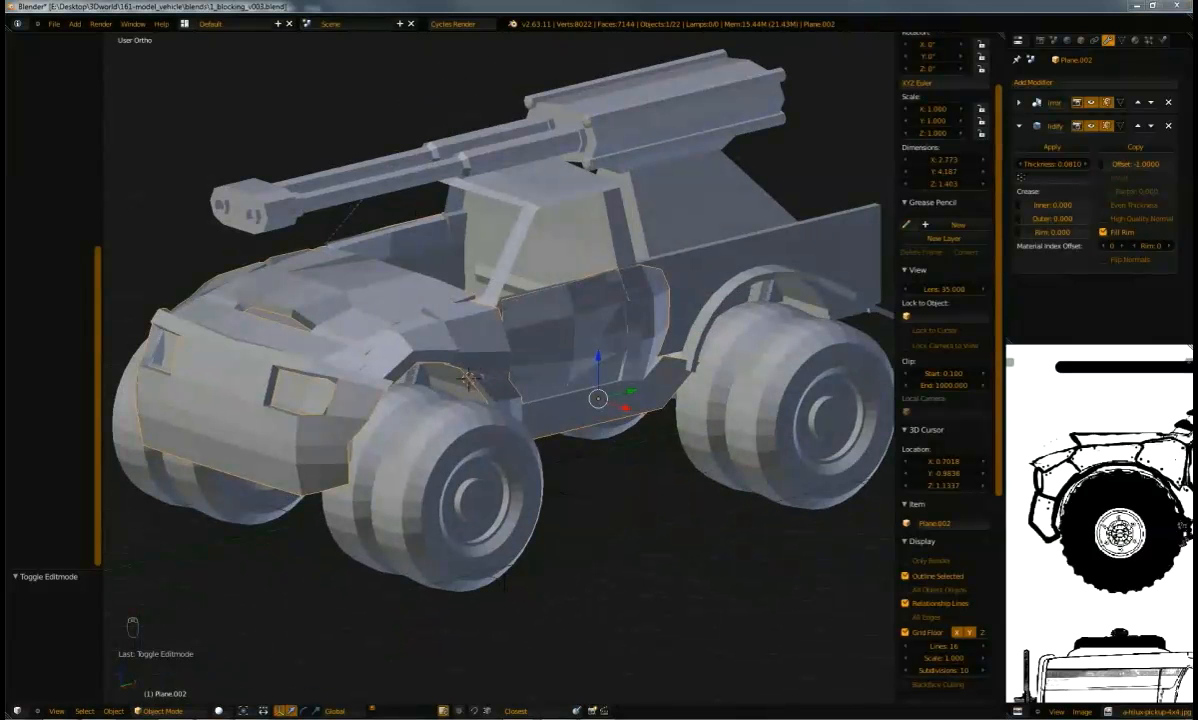
{"action": "middle_click_drag", "start_coordinate": [487, 253], "coordinate": [521, 272]}
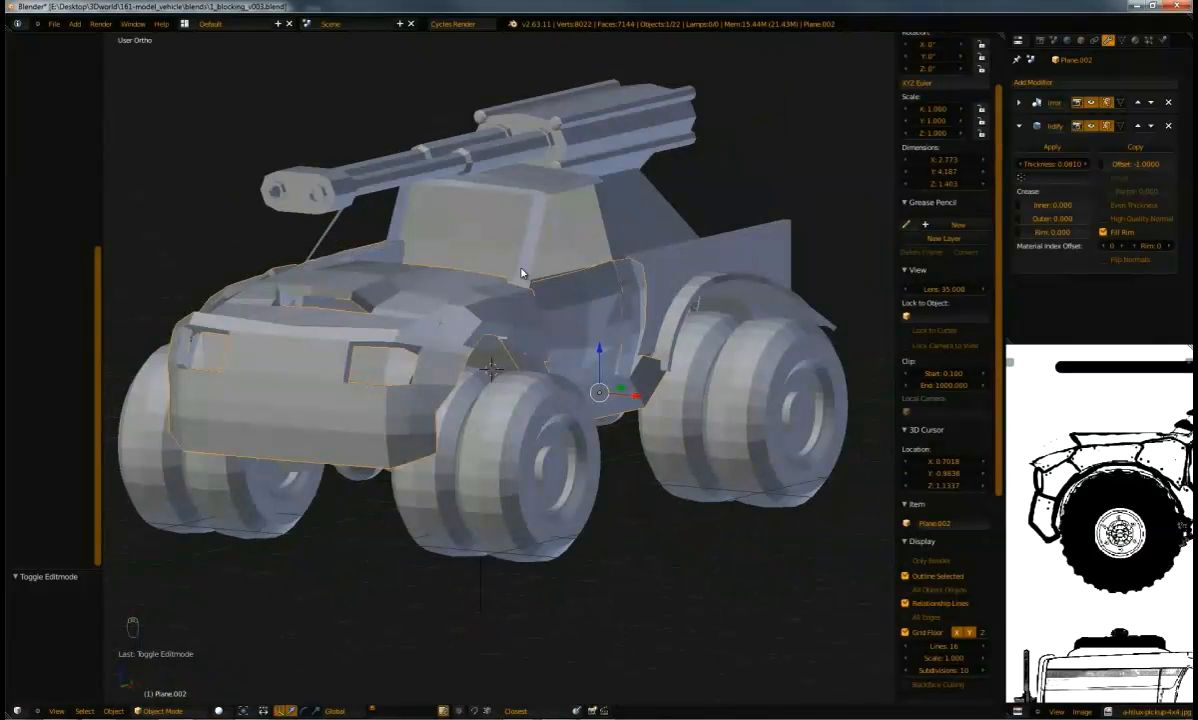
{"action": "middle_click_drag", "start_coordinate": [538, 464], "coordinate": [534, 540]}
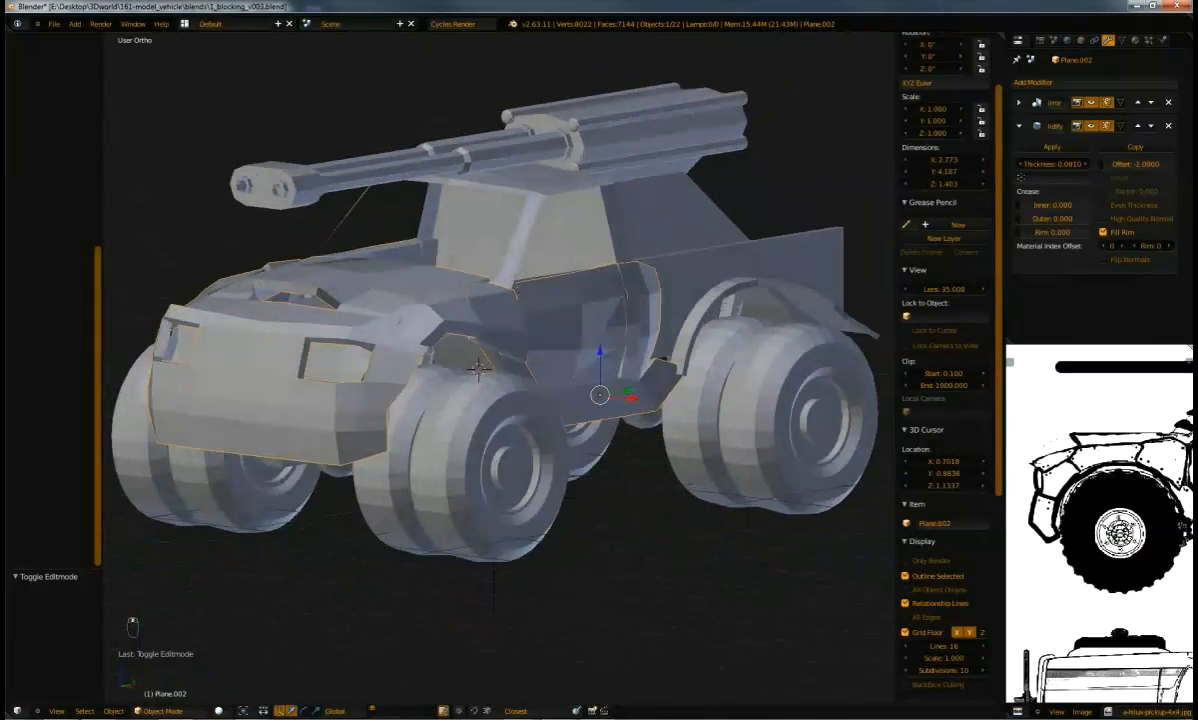
Bring back the Death Race Mustang picture and compare it with the front end of the truck model in Blender
{"action": "mouse_move", "coordinate": [520, 714]}
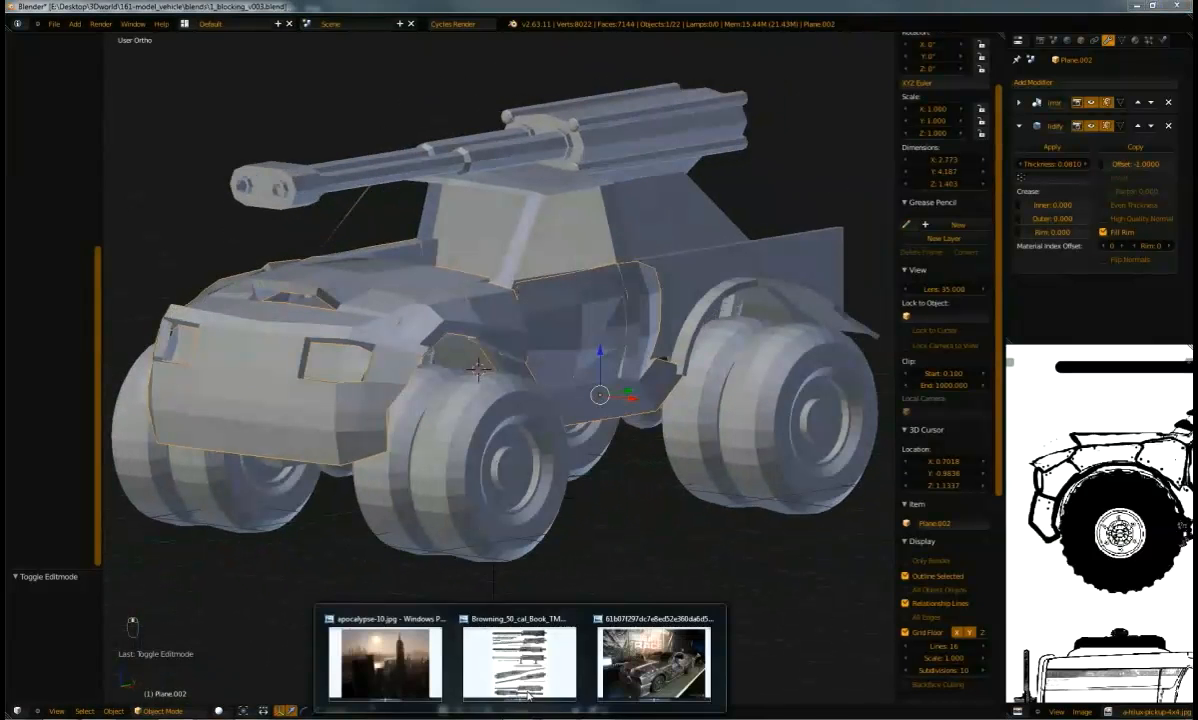
{"action": "left_click", "coordinate": [656, 660]}
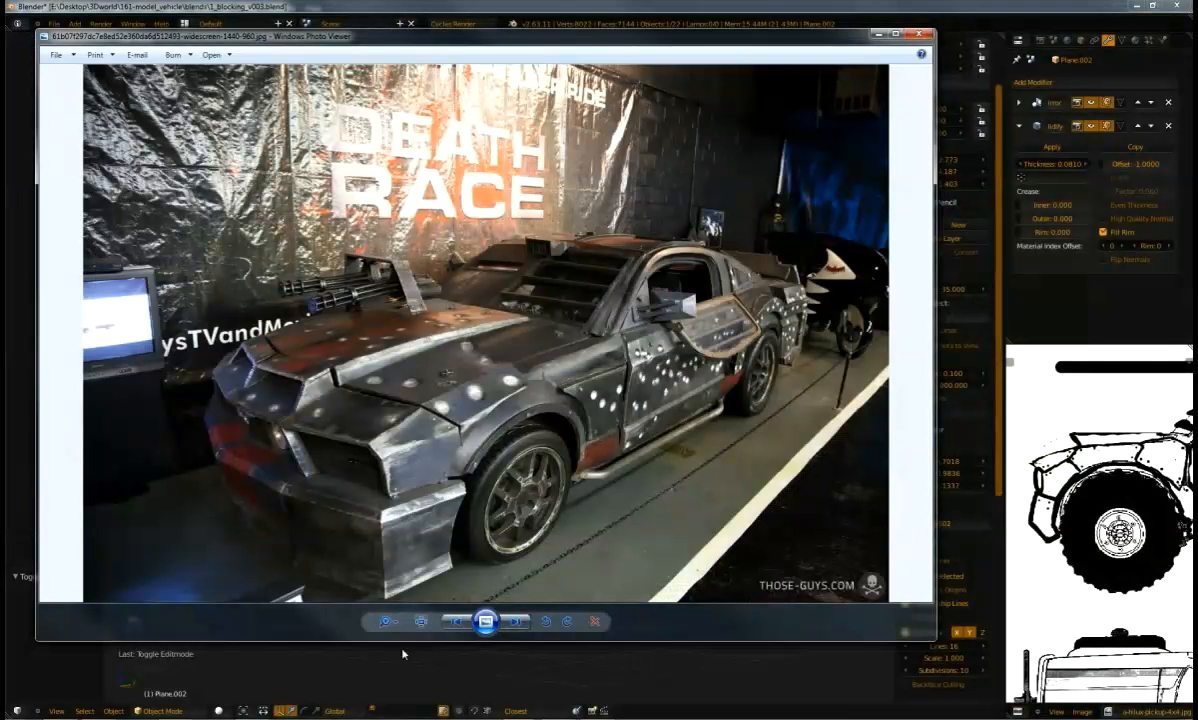
{"action": "key", "text": "alt+Tab"}
{"action": "middle_click_drag", "start_coordinate": [346, 272], "coordinate": [466, 355]}
{"action": "middle_click_drag", "start_coordinate": [402, 312], "coordinate": [444, 328]}
{"action": "middle_click_drag", "start_coordinate": [428, 401], "coordinate": [401, 396]}
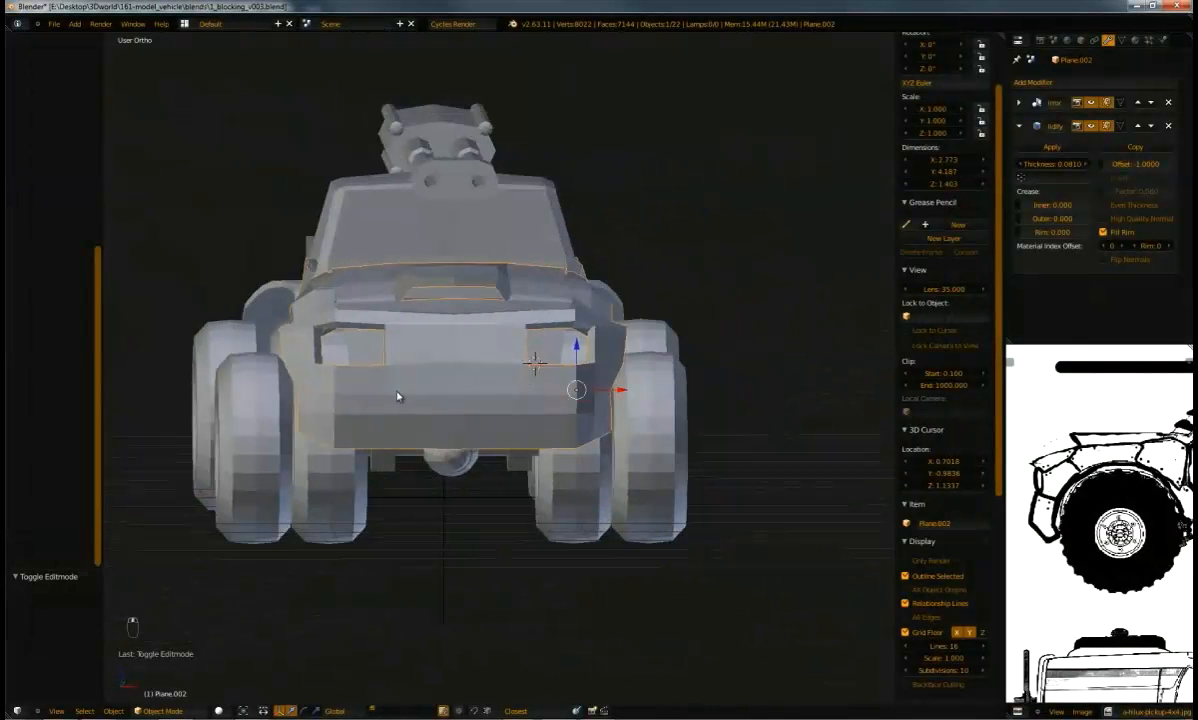
Return to the picture viewer and compare the 086_max.jpg, damaged battle vehicle and rusted Mustang references
{"action": "mouse_move", "coordinate": [512, 714]}
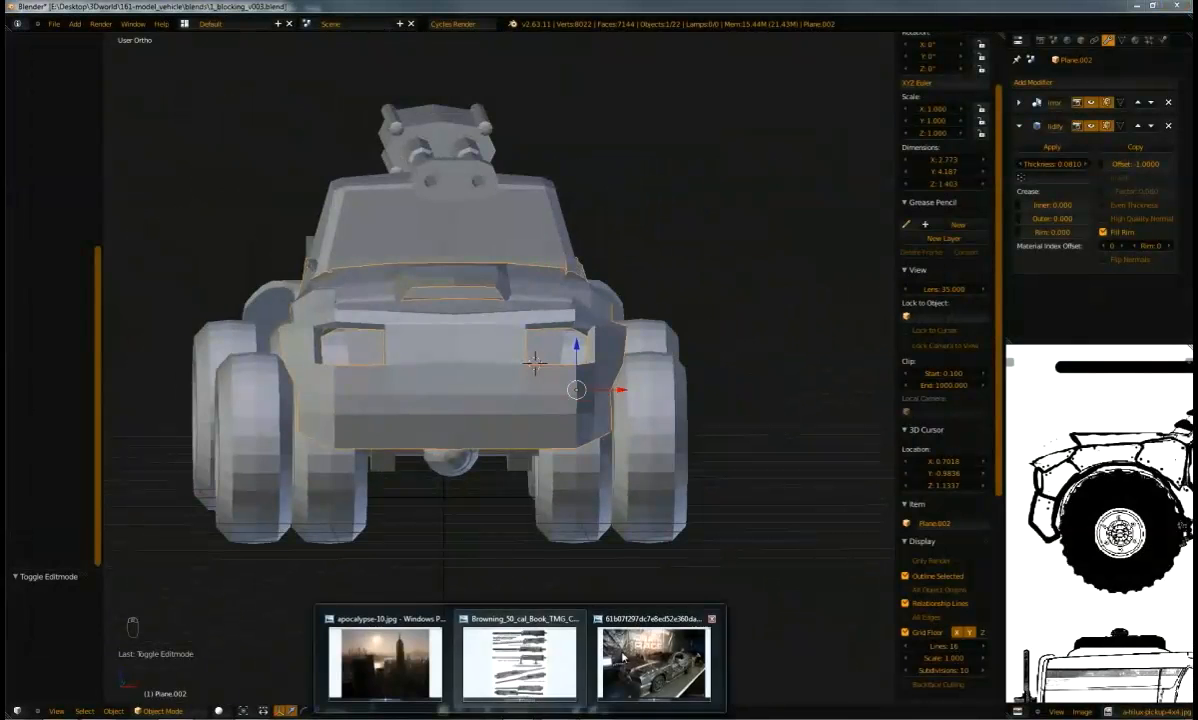
{"action": "left_click", "coordinate": [593, 660]}
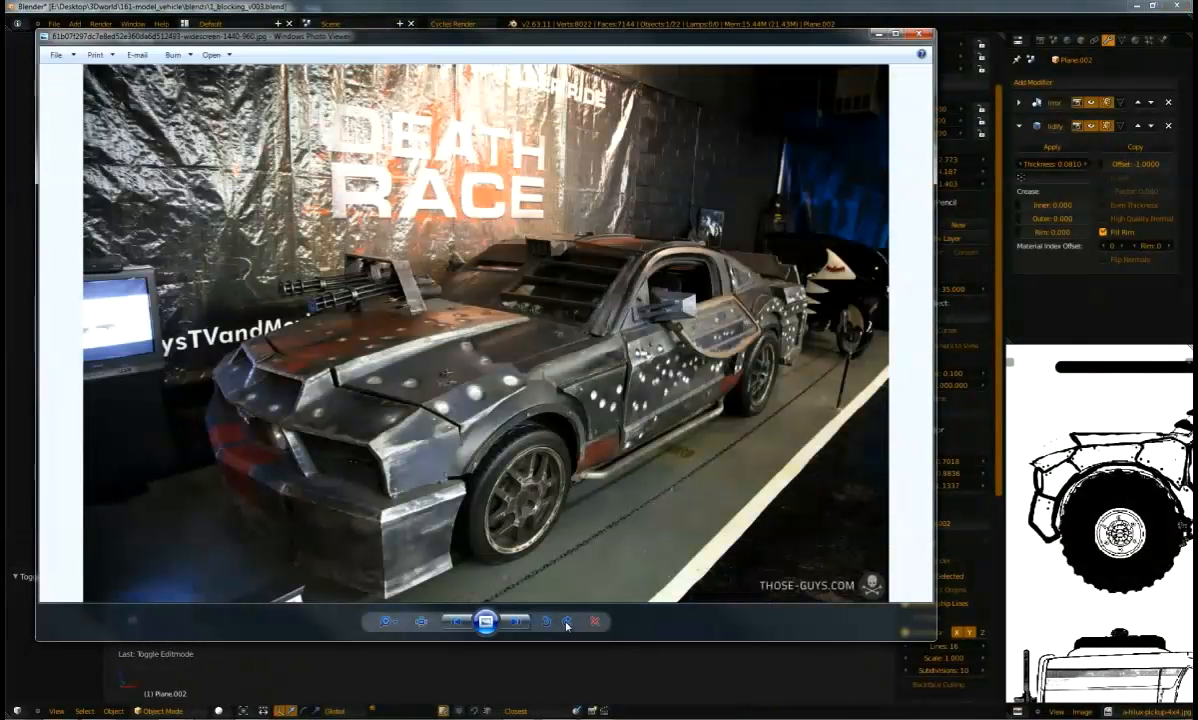
{"action": "left_click", "coordinate": [514, 622]}
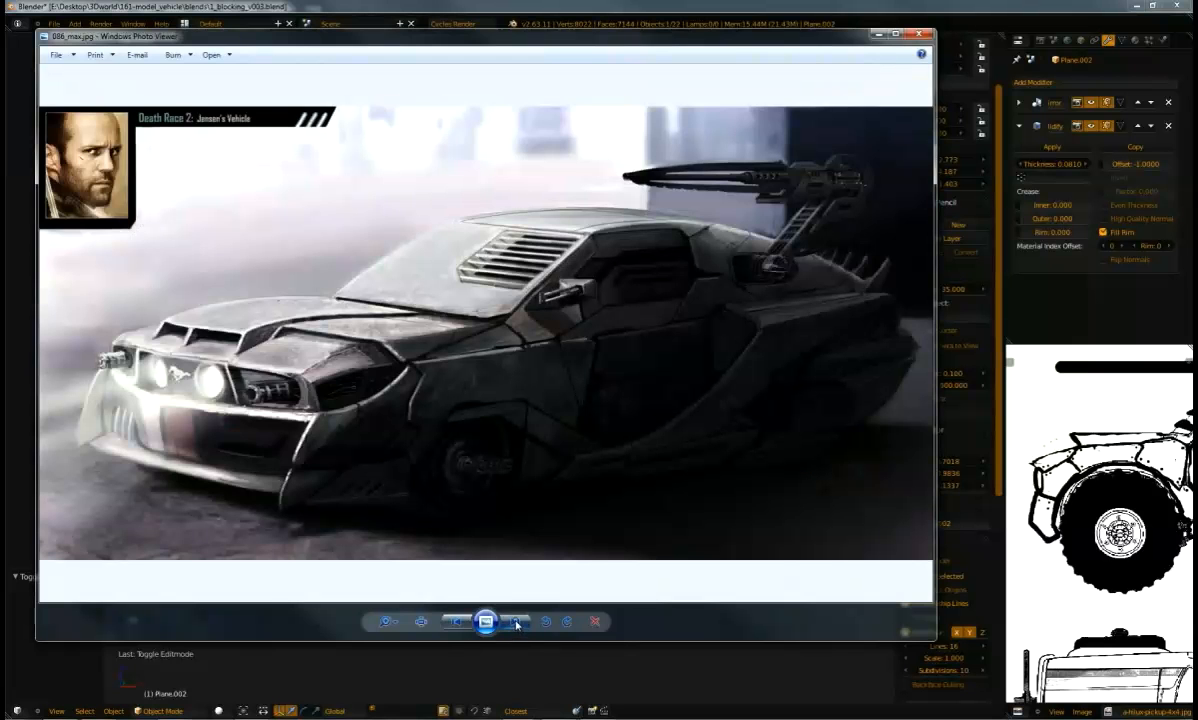
{"action": "left_click", "coordinate": [513, 624]}
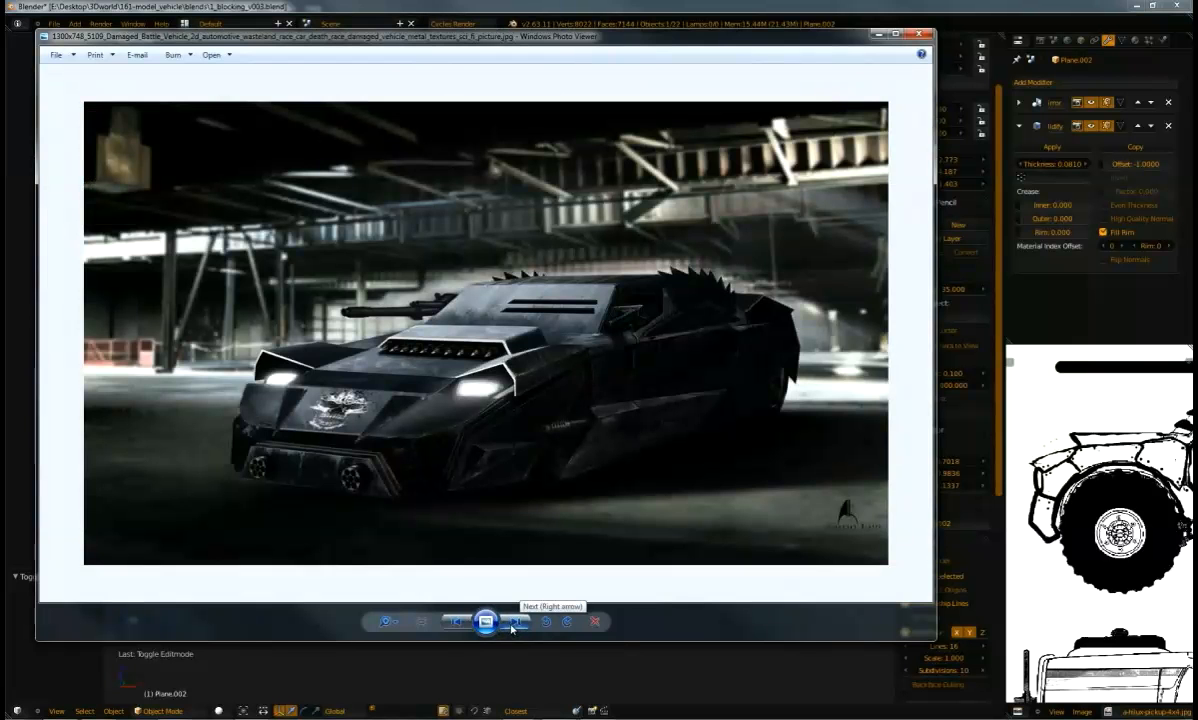
{"action": "left_click", "coordinate": [513, 622]}
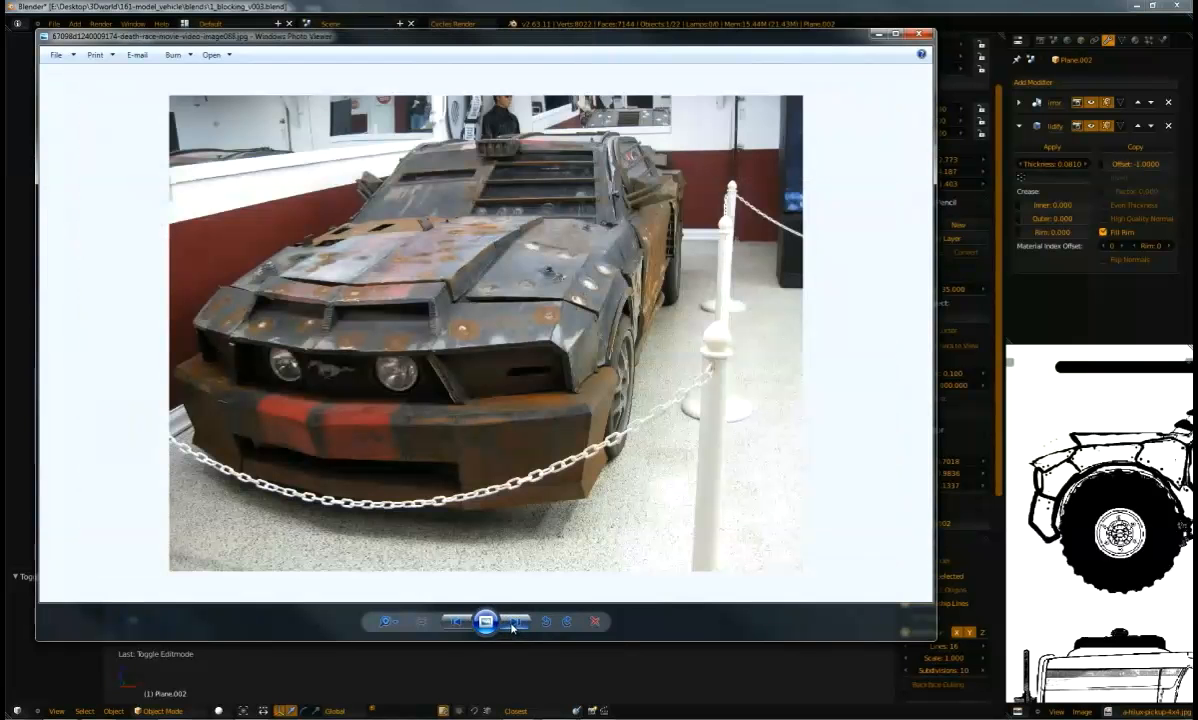
{"action": "left_click", "coordinate": [456, 621]}
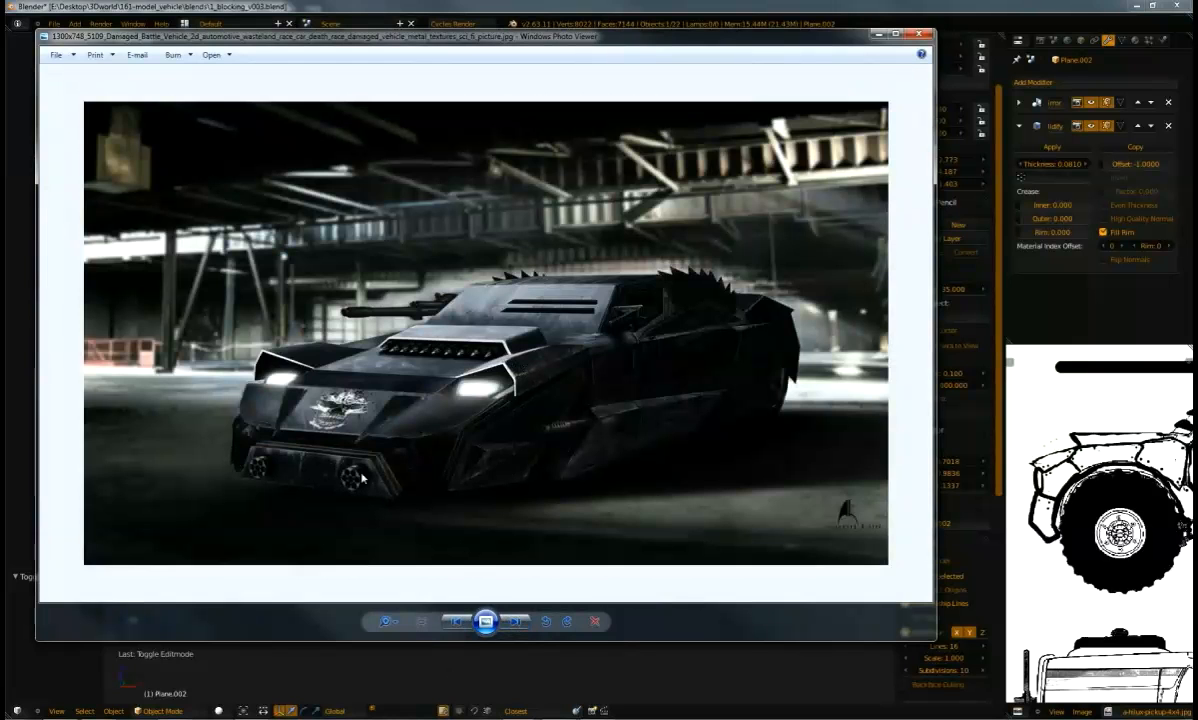
{"action": "left_click", "coordinate": [517, 622]}
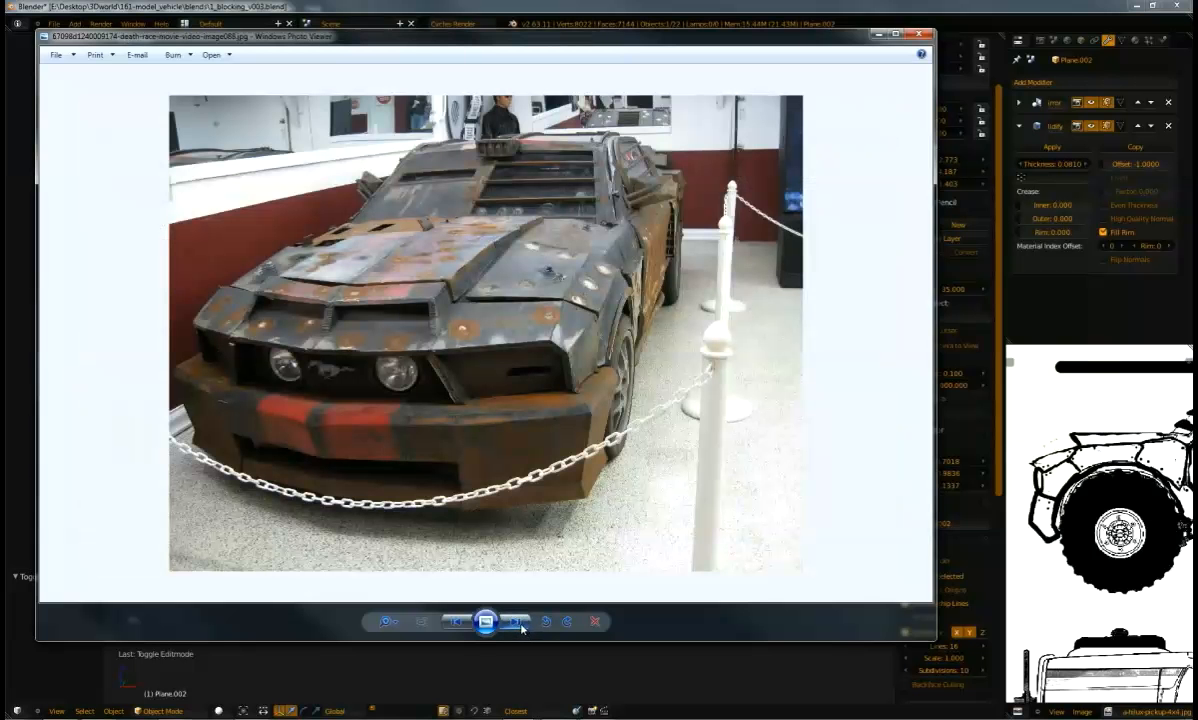
Browse the Death Race references from the racing Mustang through the Rolls-Royce and Camaro pictures to Deathrace05-wallpaper.jpg
{"action": "left_click", "coordinate": [518, 622]}
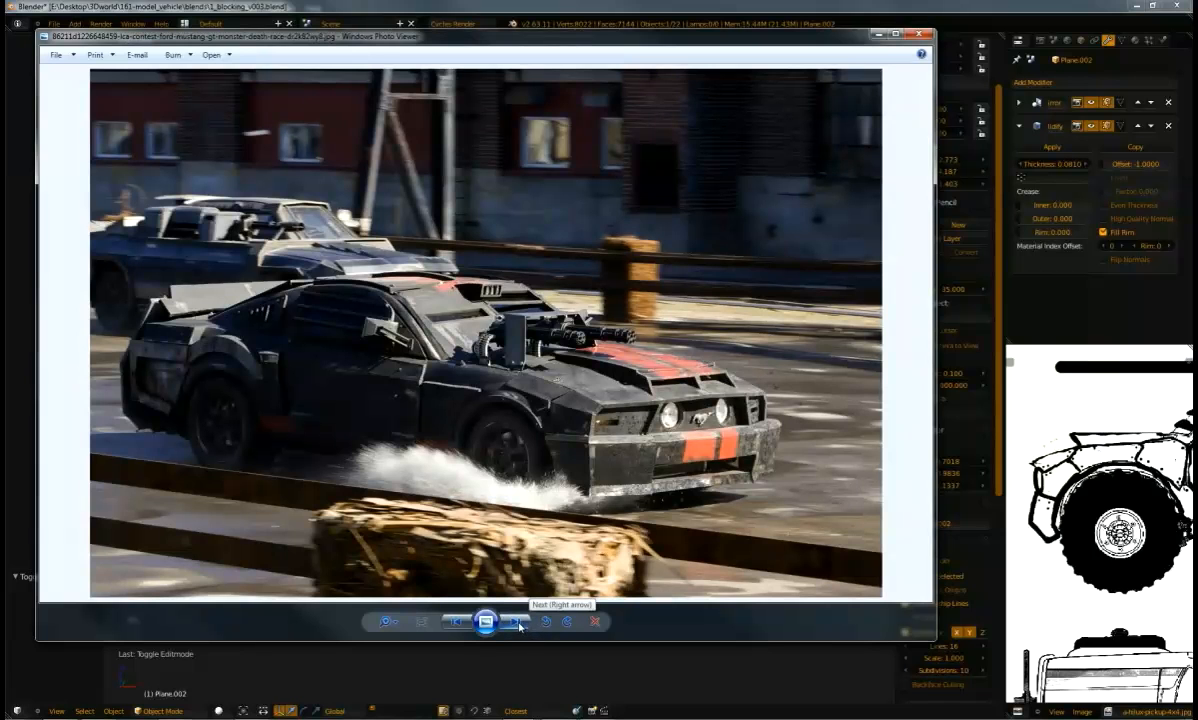
{"action": "left_click", "coordinate": [516, 623]}
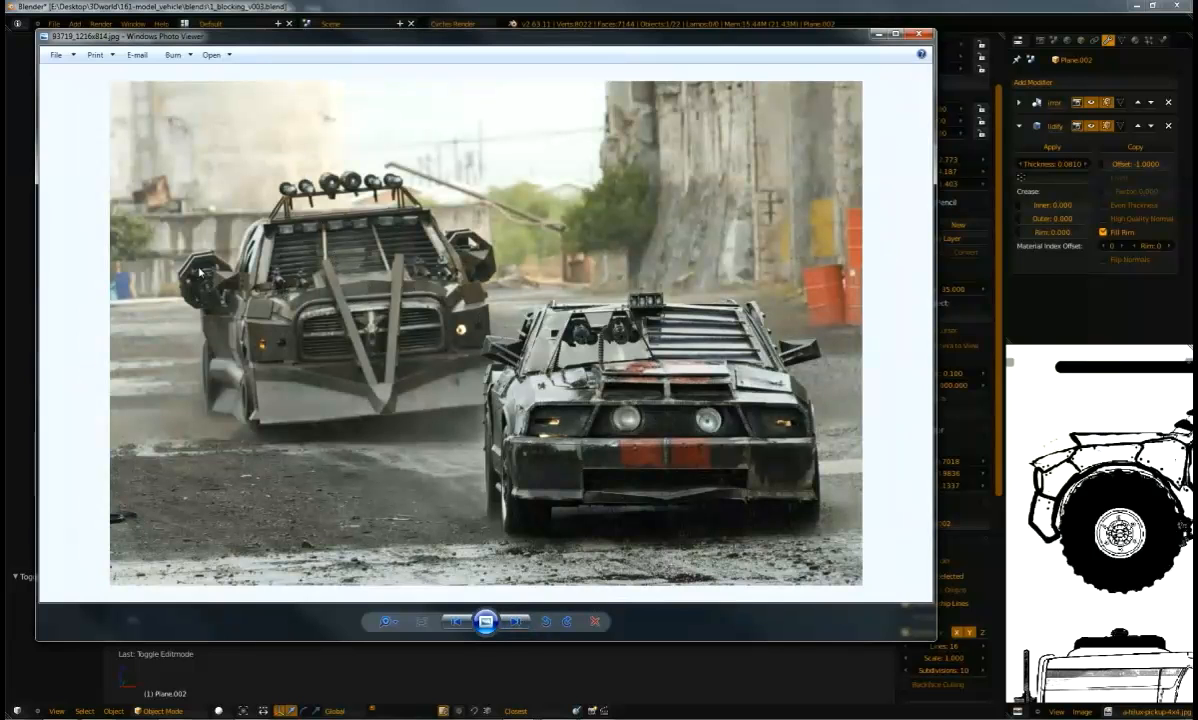
{"action": "key", "text": "Right"}
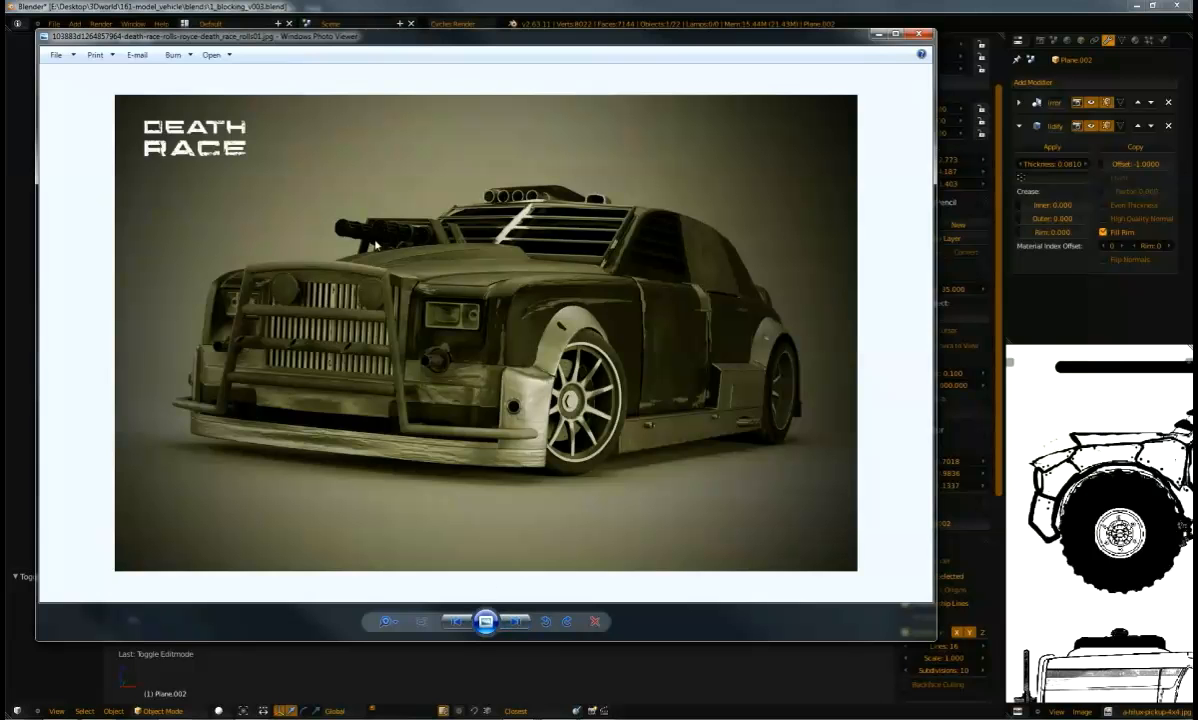
{"action": "left_click", "coordinate": [516, 622]}
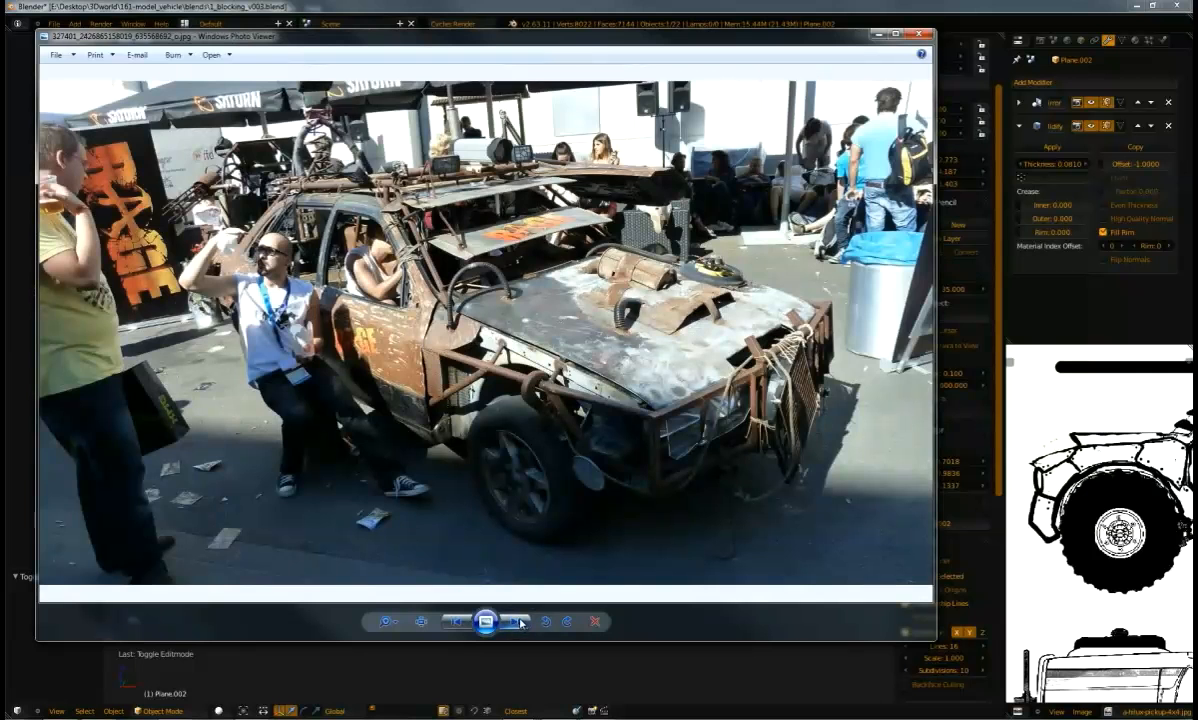
{"action": "left_click", "coordinate": [518, 622]}
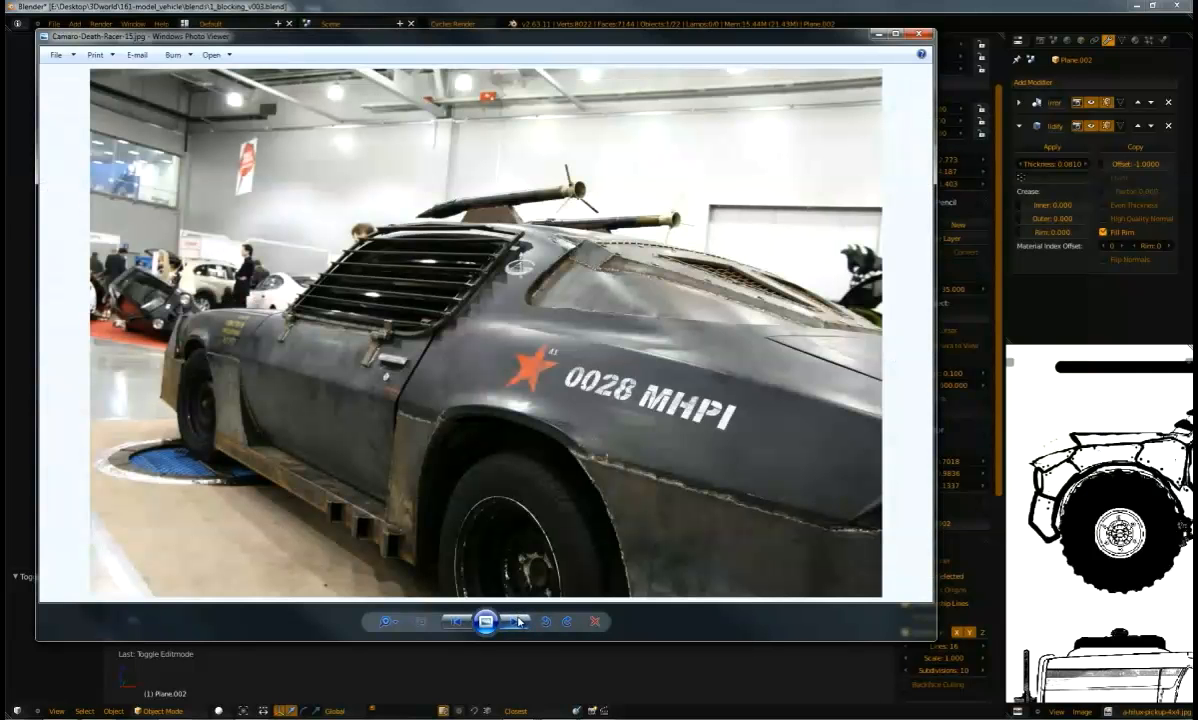
{"action": "left_click", "coordinate": [518, 622]}
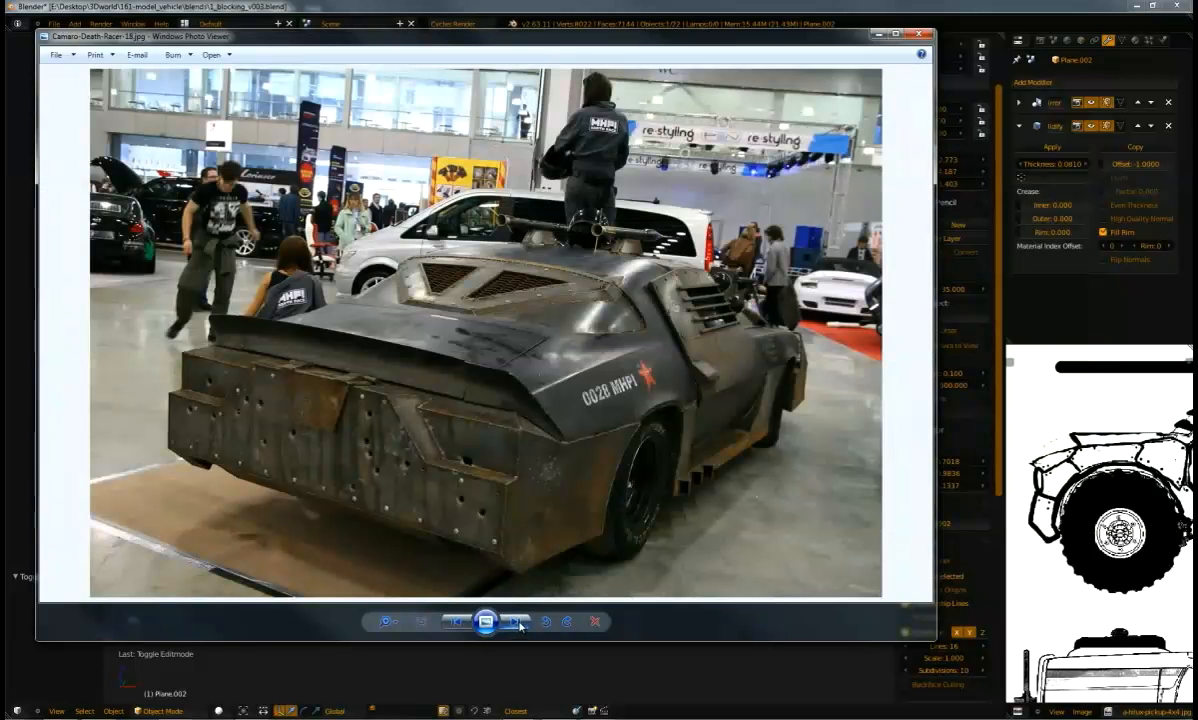
{"action": "left_click", "coordinate": [518, 622]}
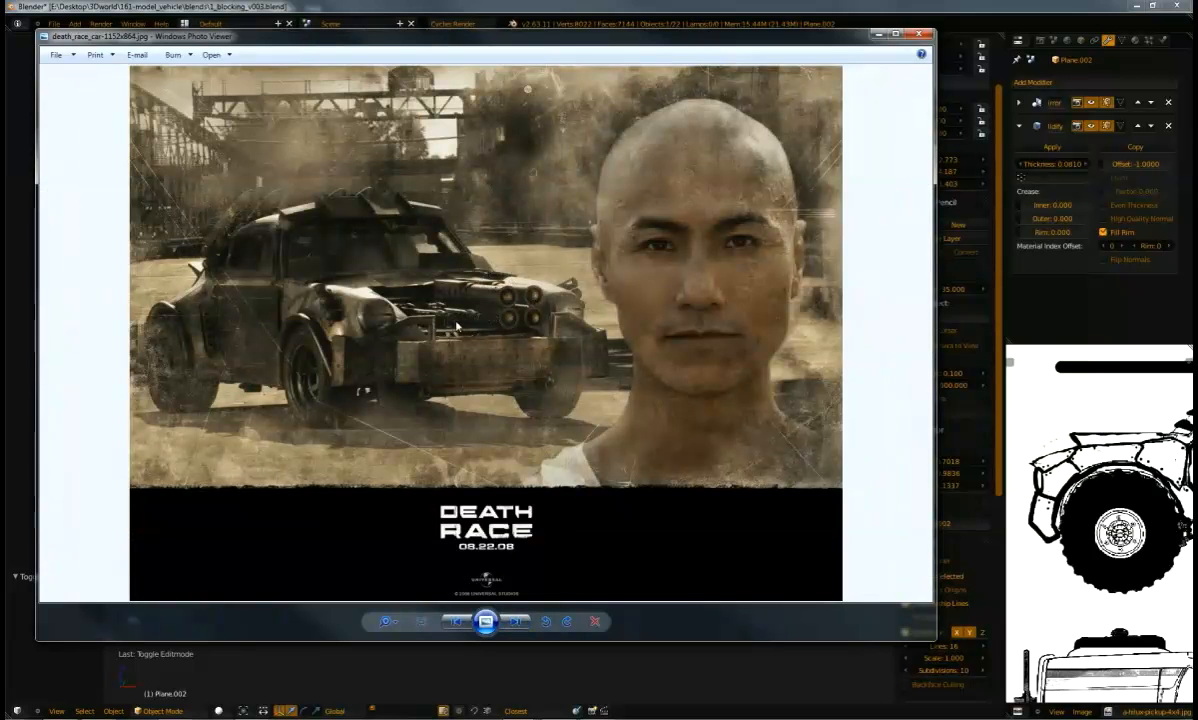
{"action": "left_click", "coordinate": [519, 624]}
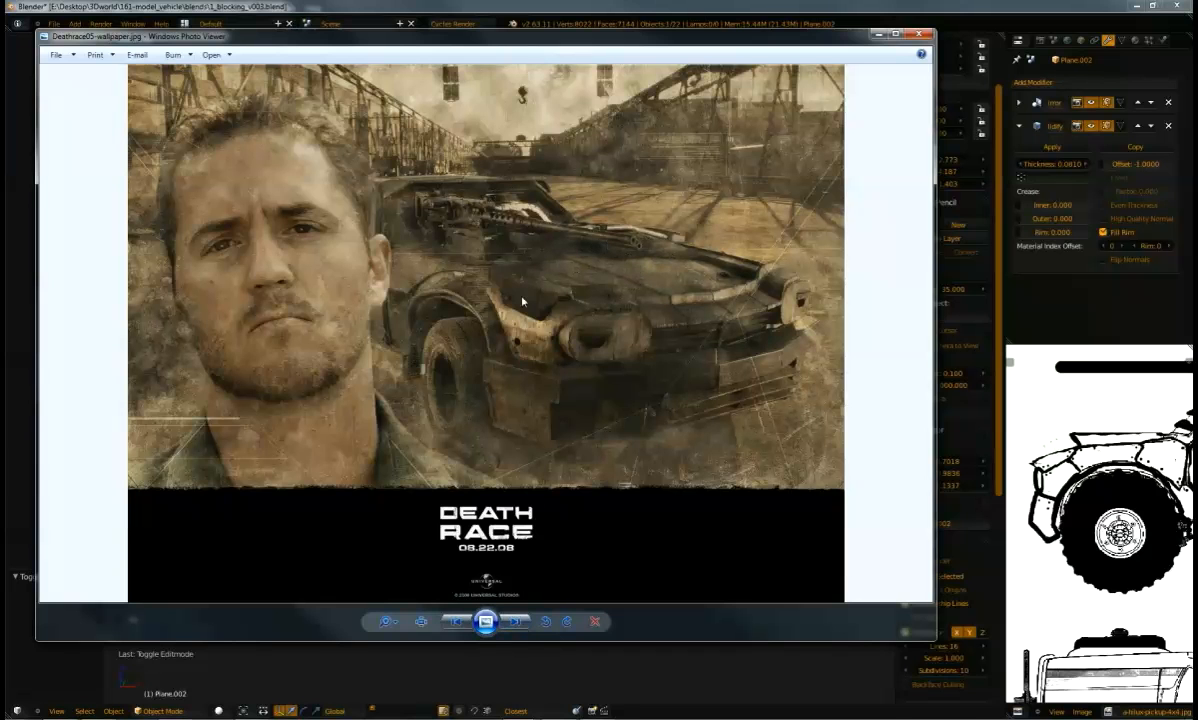
Browse the Death Race references from deathrace10-1024.jpg through the armoured truck and Chrysler 300 pictures to DeathRaceKillingTruck.jpg
{"action": "key", "text": "Right"}
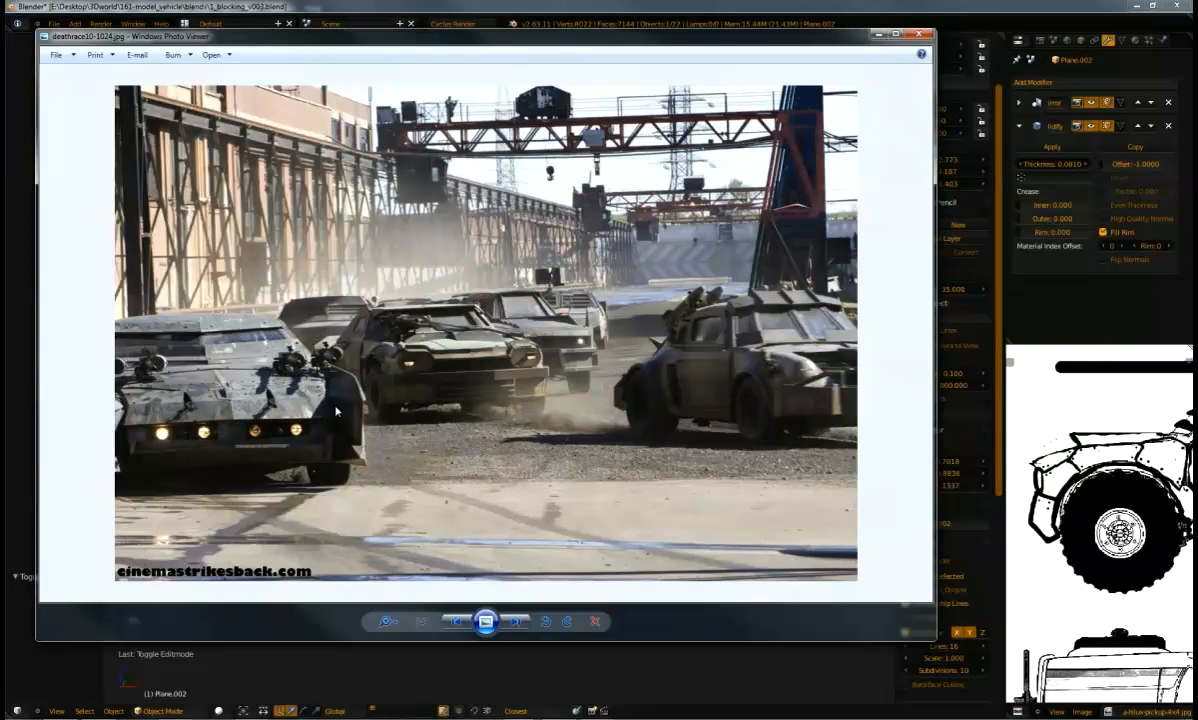
{"action": "left_click", "coordinate": [516, 622]}
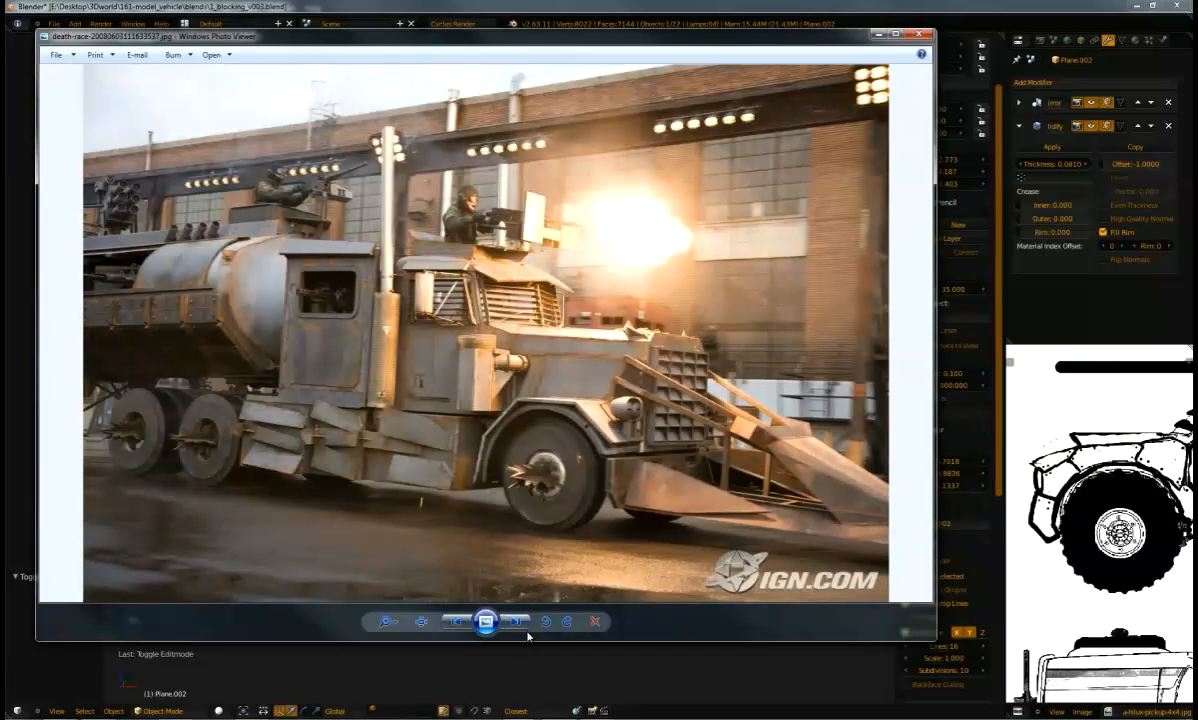
{"action": "left_click", "coordinate": [516, 622]}
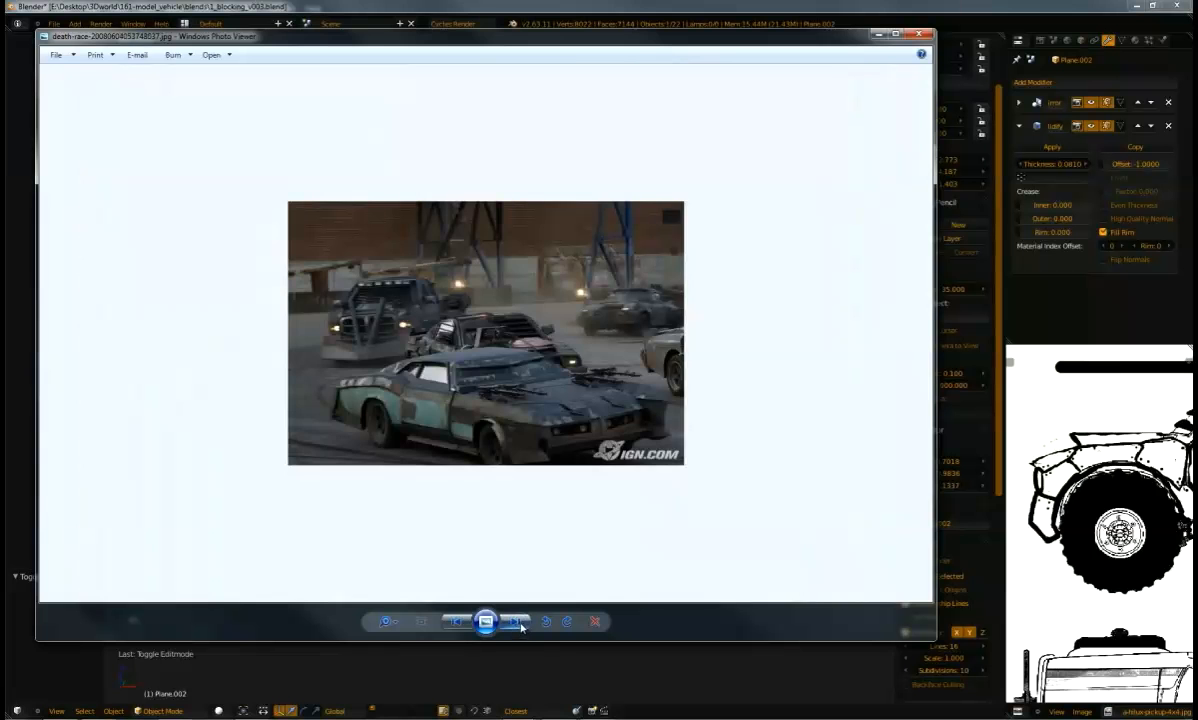
{"action": "left_click", "coordinate": [516, 622]}
{"action": "left_click", "coordinate": [518, 624]}
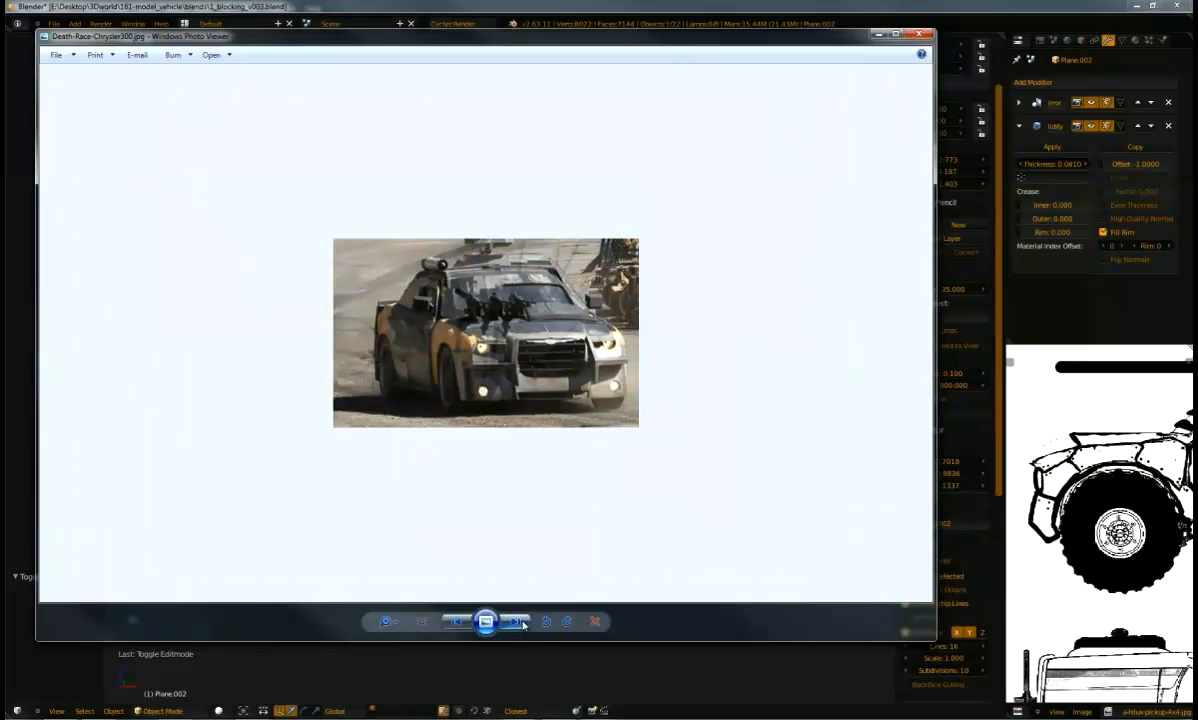
{"action": "left_click", "coordinate": [518, 623]}
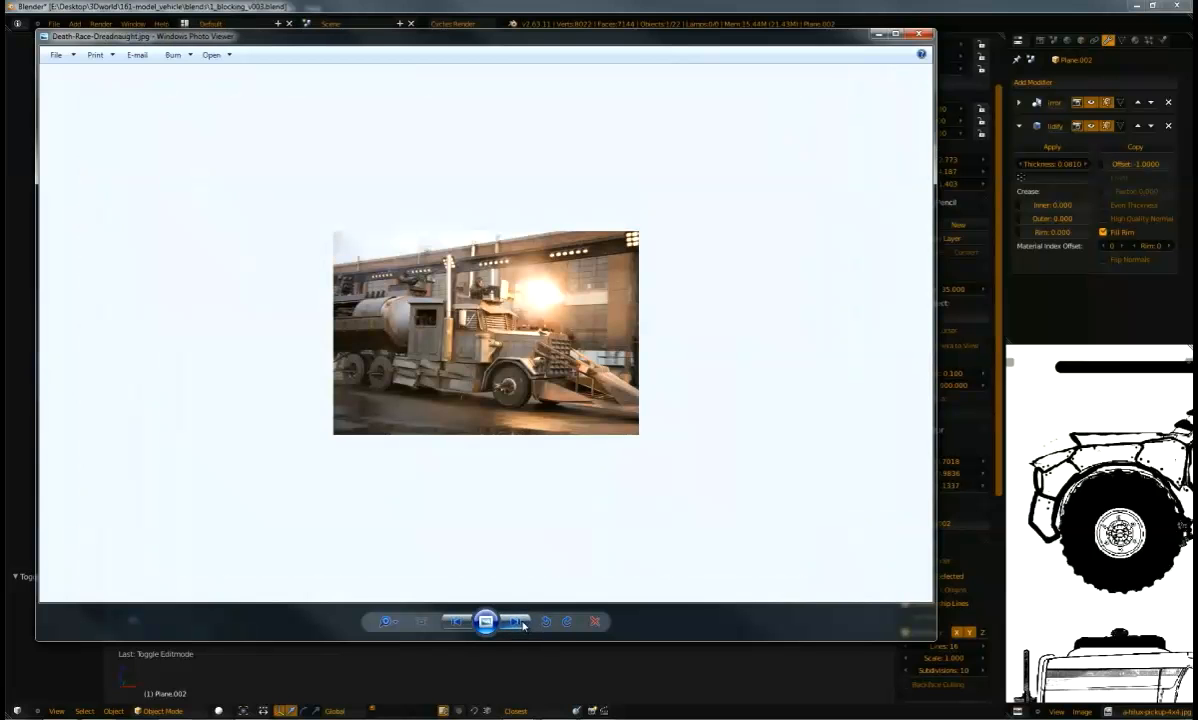
{"action": "left_click", "coordinate": [518, 623]}
{"action": "left_click", "coordinate": [518, 623]}
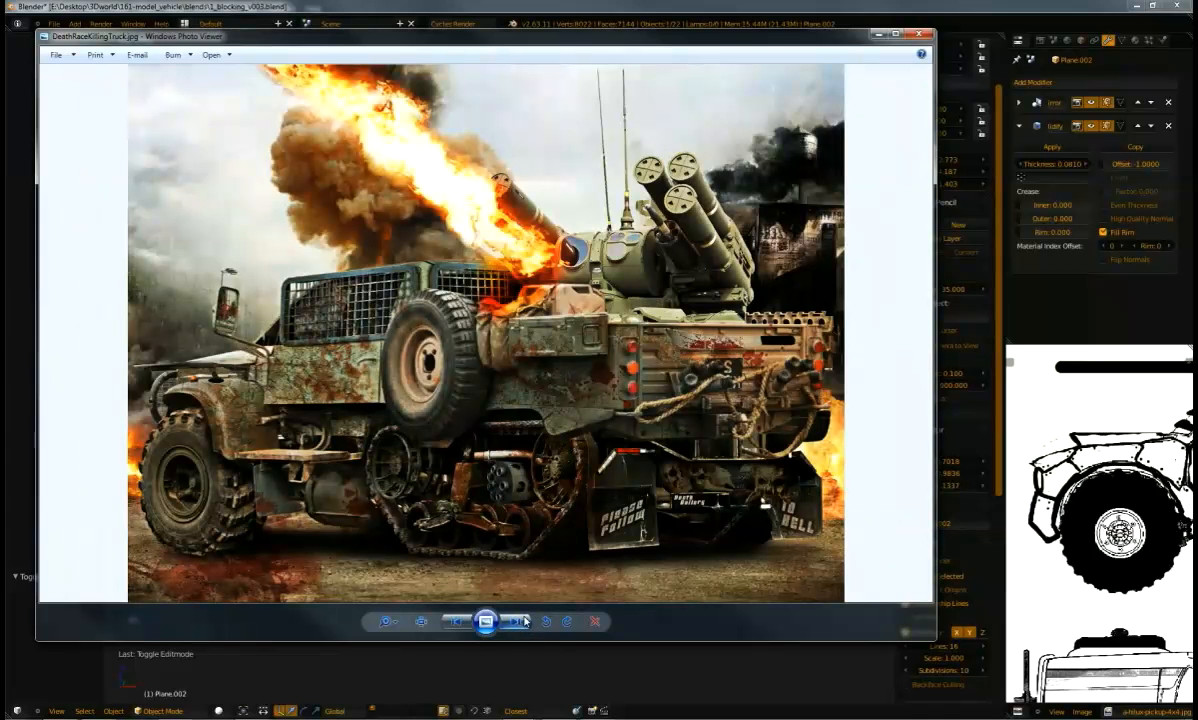
Examine the Death Race references from Death-Race-MachineGun.jpg through the Dodge Ram, Mustang, Porsche, Riviera and Chrysler wallpapers to dr8.jpg
{"action": "left_click", "coordinate": [518, 623]}
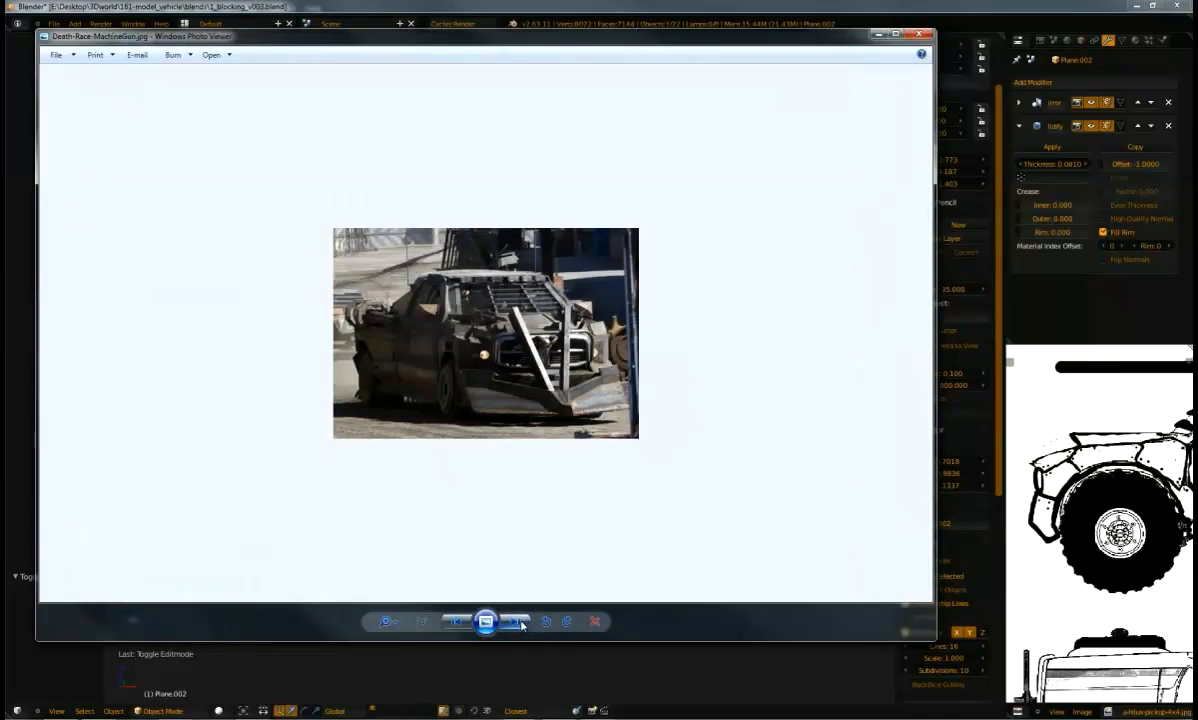
{"action": "left_click", "coordinate": [518, 623]}
{"action": "left_click", "coordinate": [518, 623]}
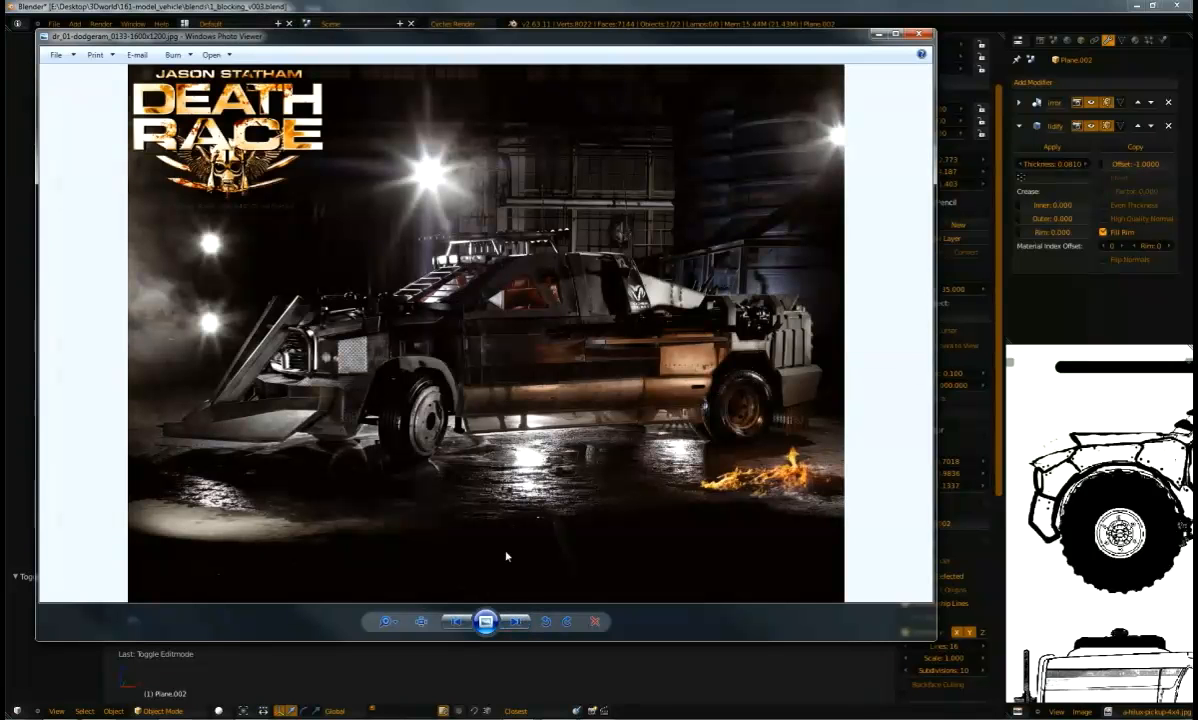
{"action": "left_click", "coordinate": [515, 623]}
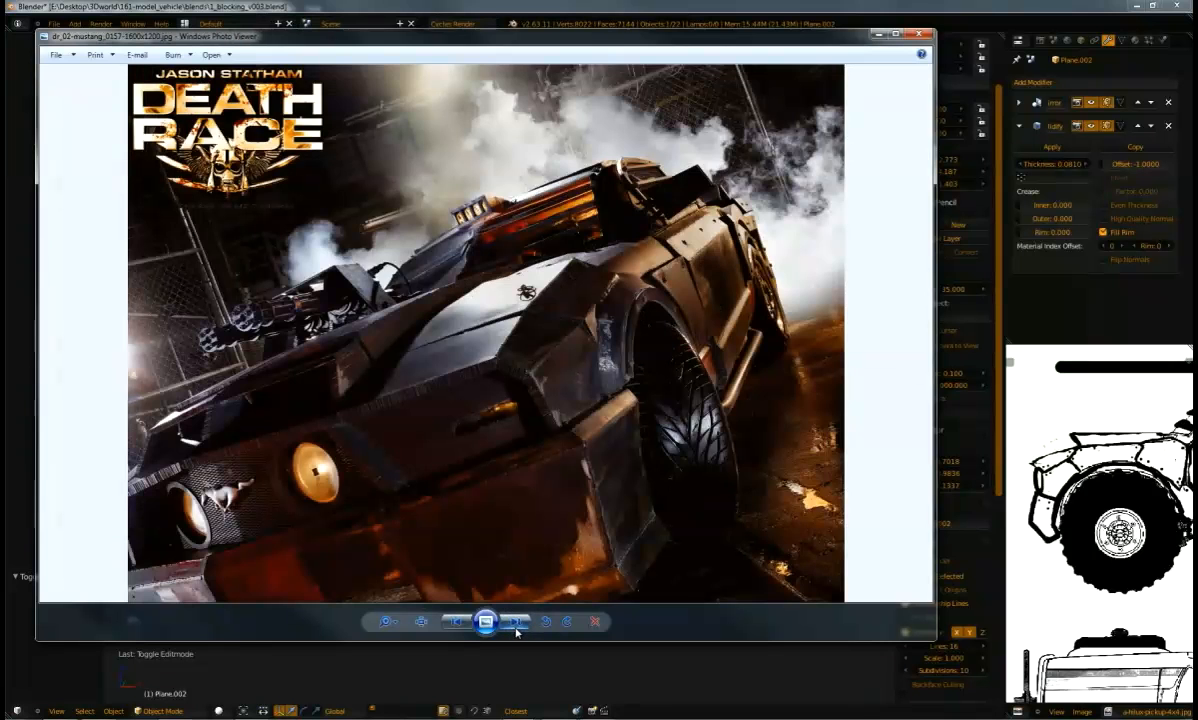
{"action": "left_click", "coordinate": [519, 623]}
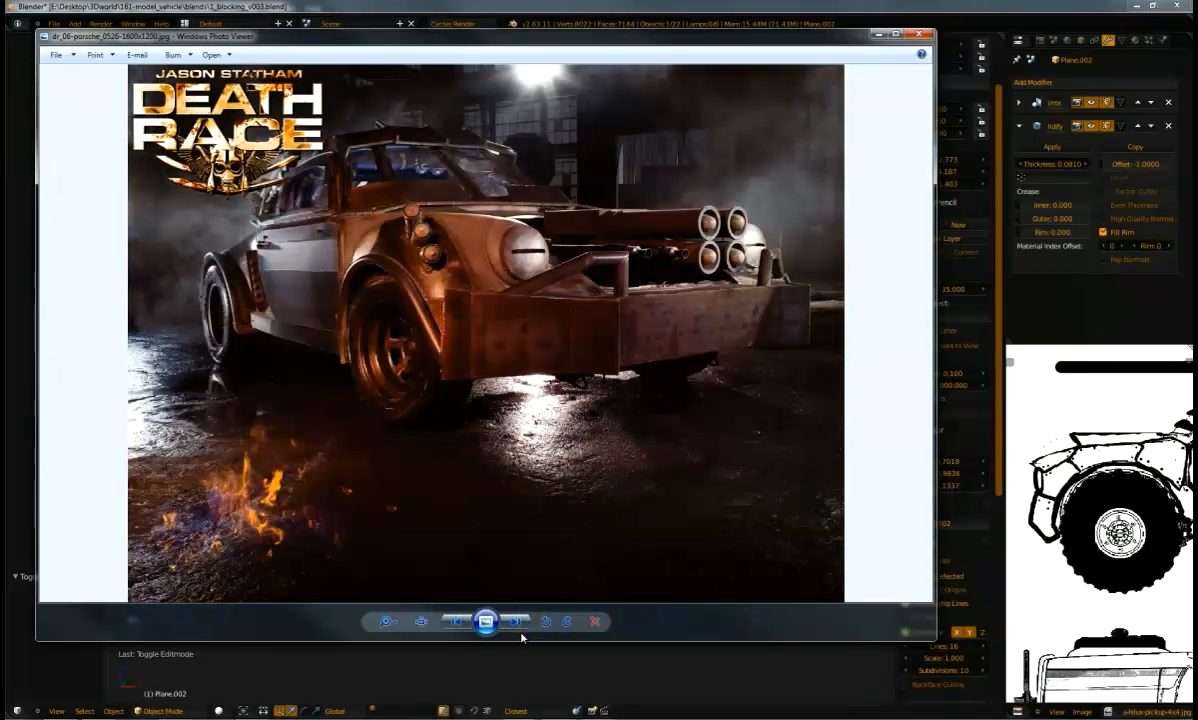
{"action": "left_click", "coordinate": [520, 628]}
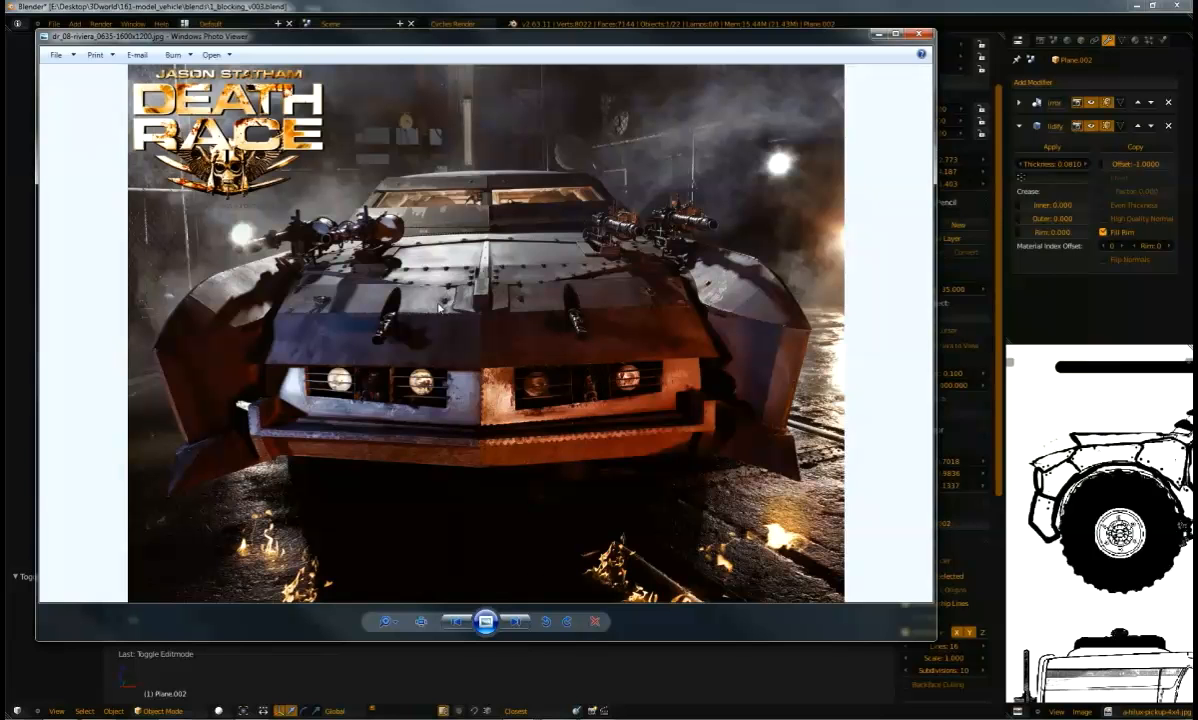
{"action": "left_click", "coordinate": [512, 623]}
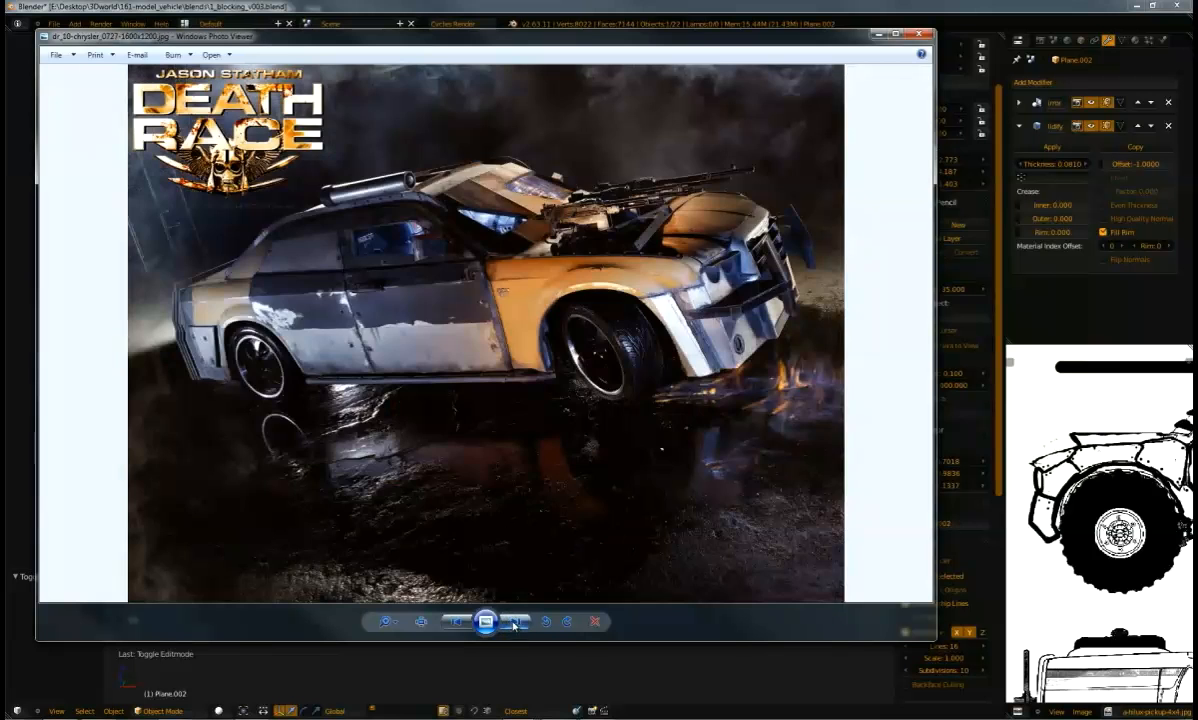
{"action": "left_click", "coordinate": [514, 623]}
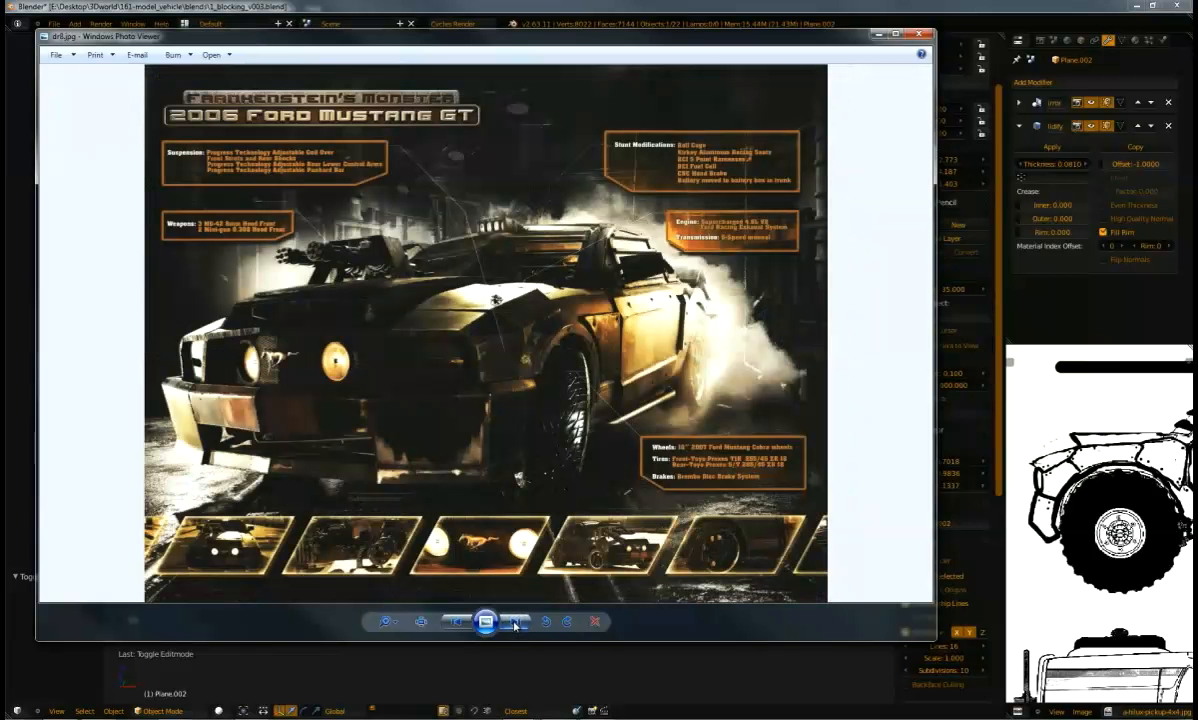
View the remaining references from dr26.jpg through DSC02140.jpg and the explosion picture to view.jpg, and close the picture viewer
{"action": "left_click", "coordinate": [514, 623]}
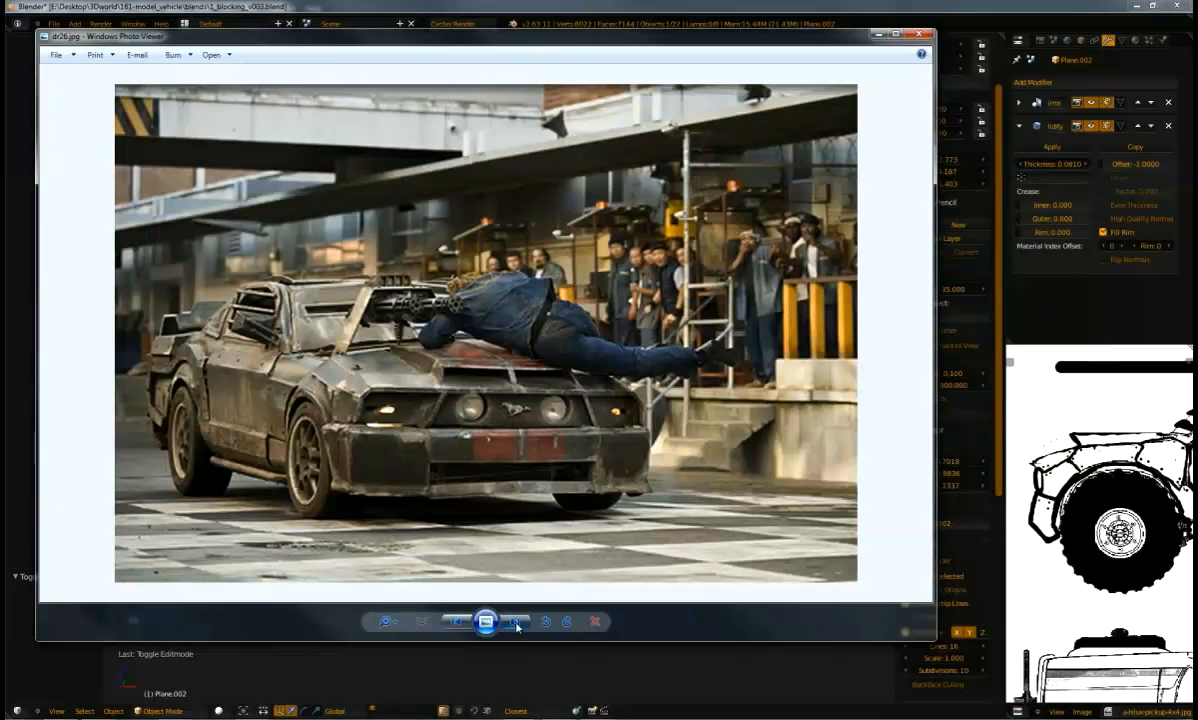
{"action": "left_click", "coordinate": [515, 624]}
{"action": "left_click", "coordinate": [518, 625]}
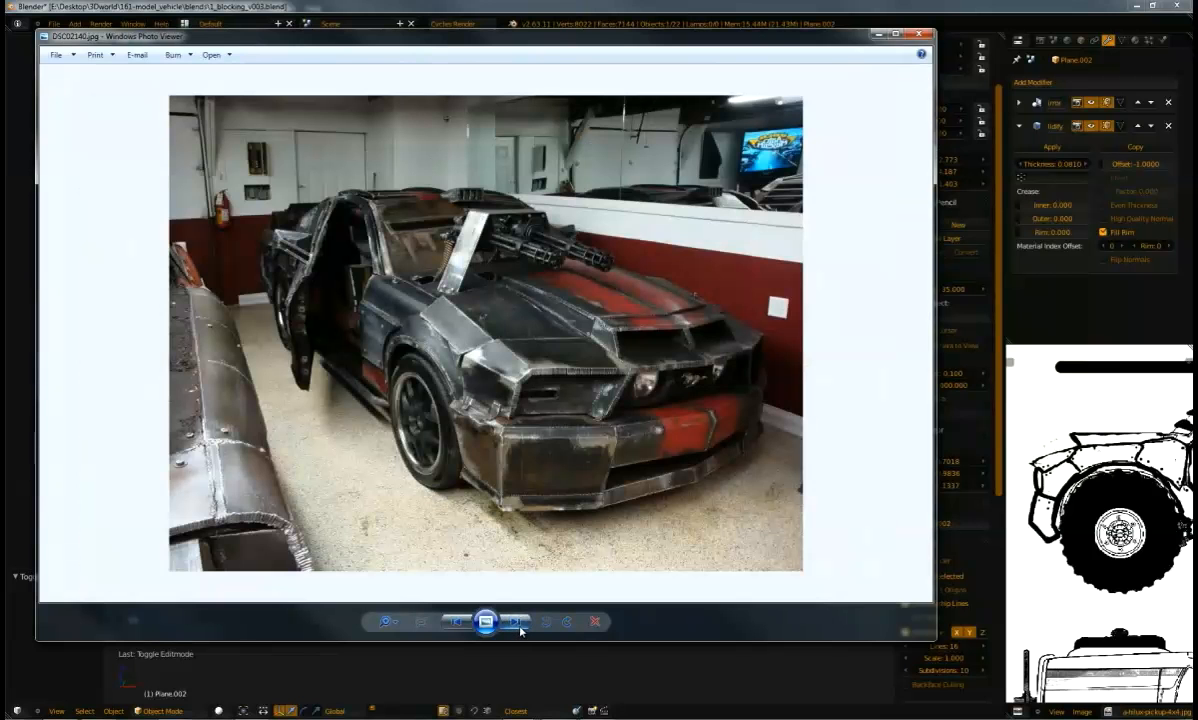
{"action": "left_click", "coordinate": [518, 624]}
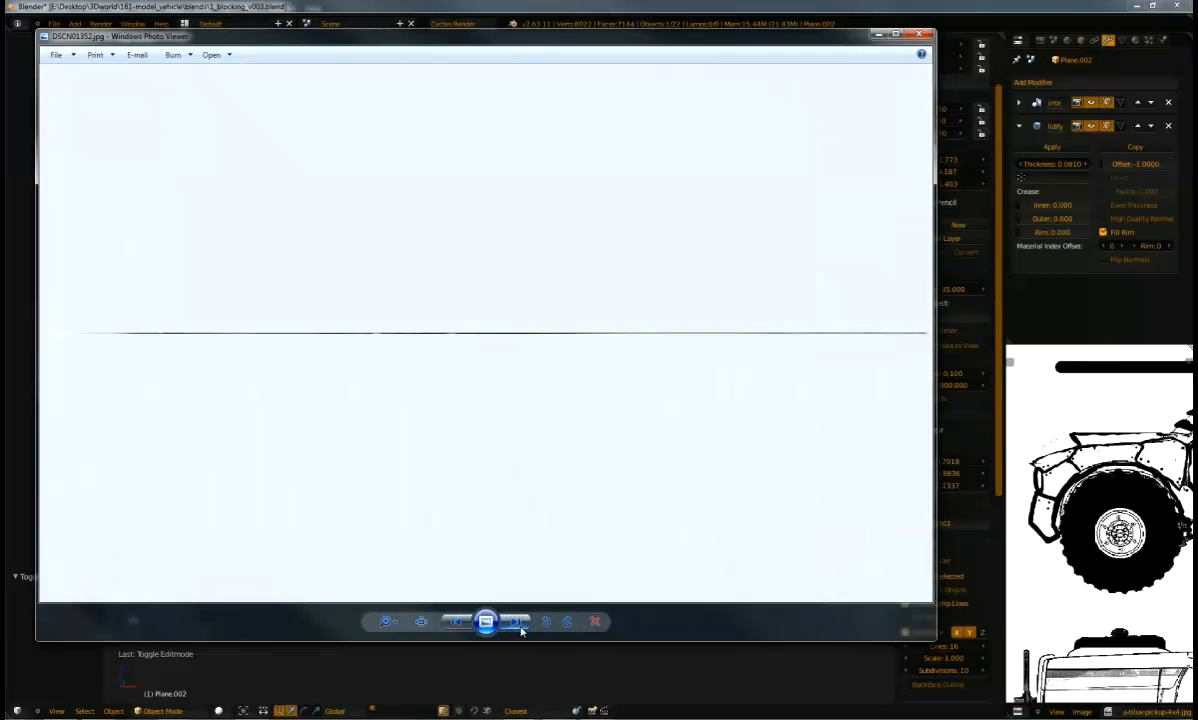
{"action": "left_click", "coordinate": [518, 624]}
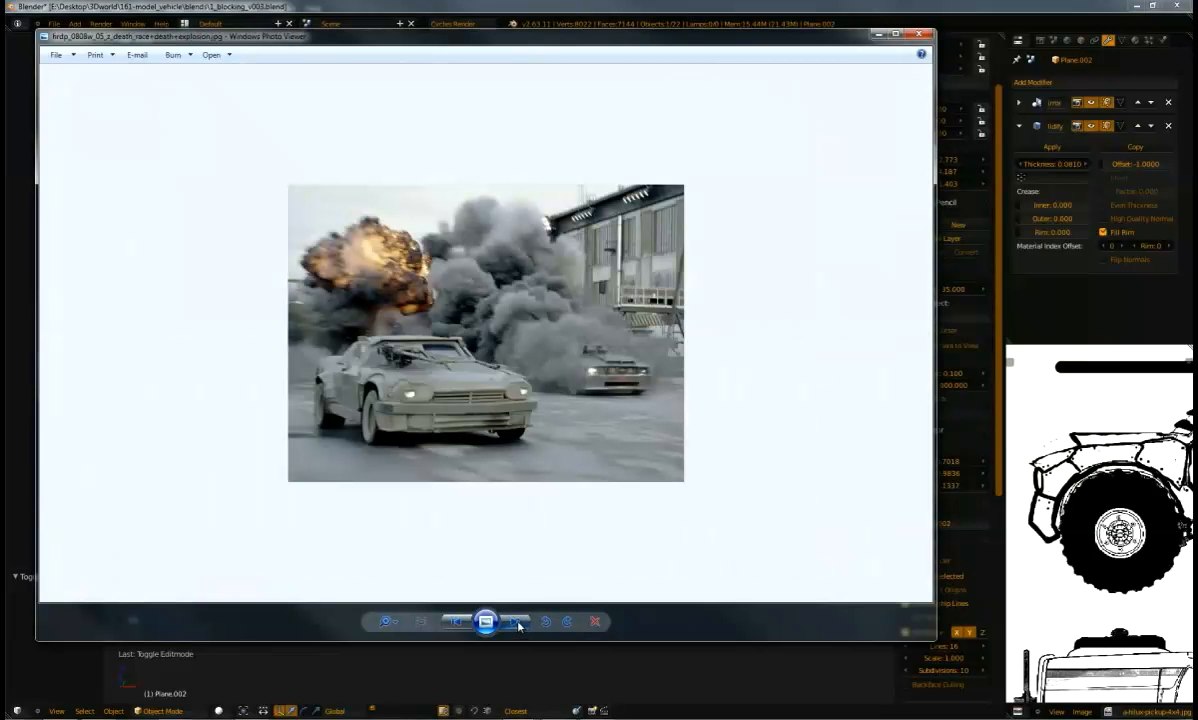
{"action": "left_click", "coordinate": [518, 625]}
{"action": "left_click", "coordinate": [518, 625]}
{"action": "left_click", "coordinate": [455, 624]}
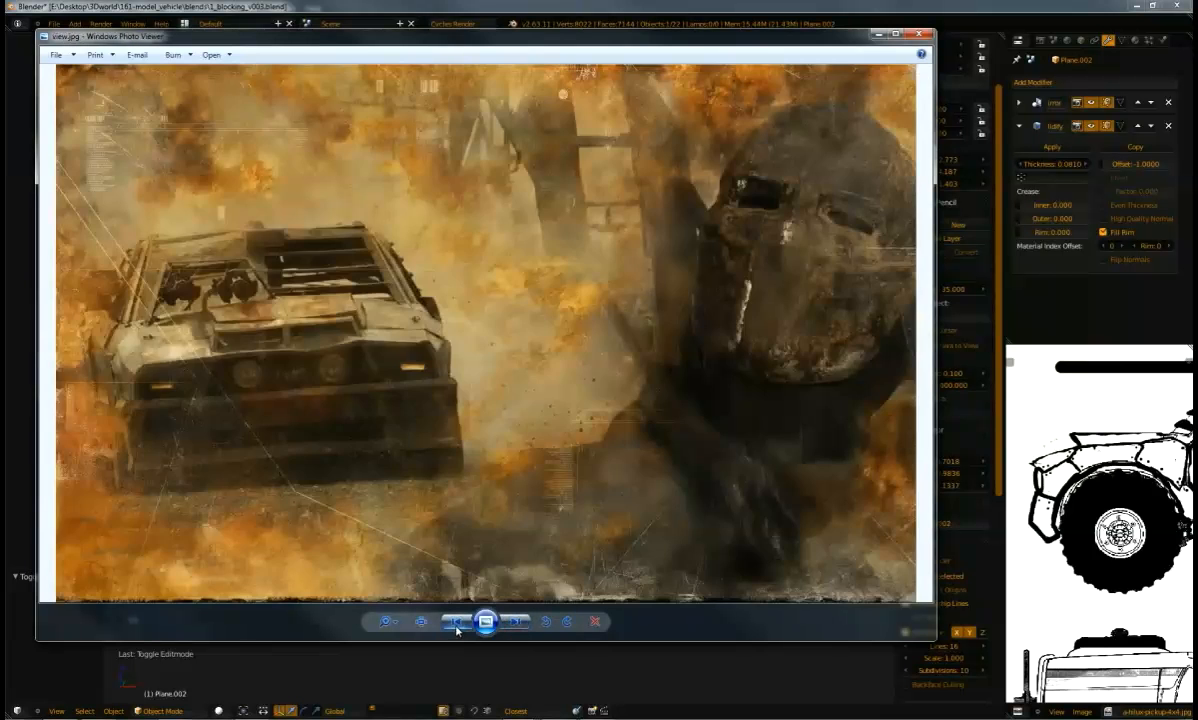
{"action": "left_click", "coordinate": [455, 624]}
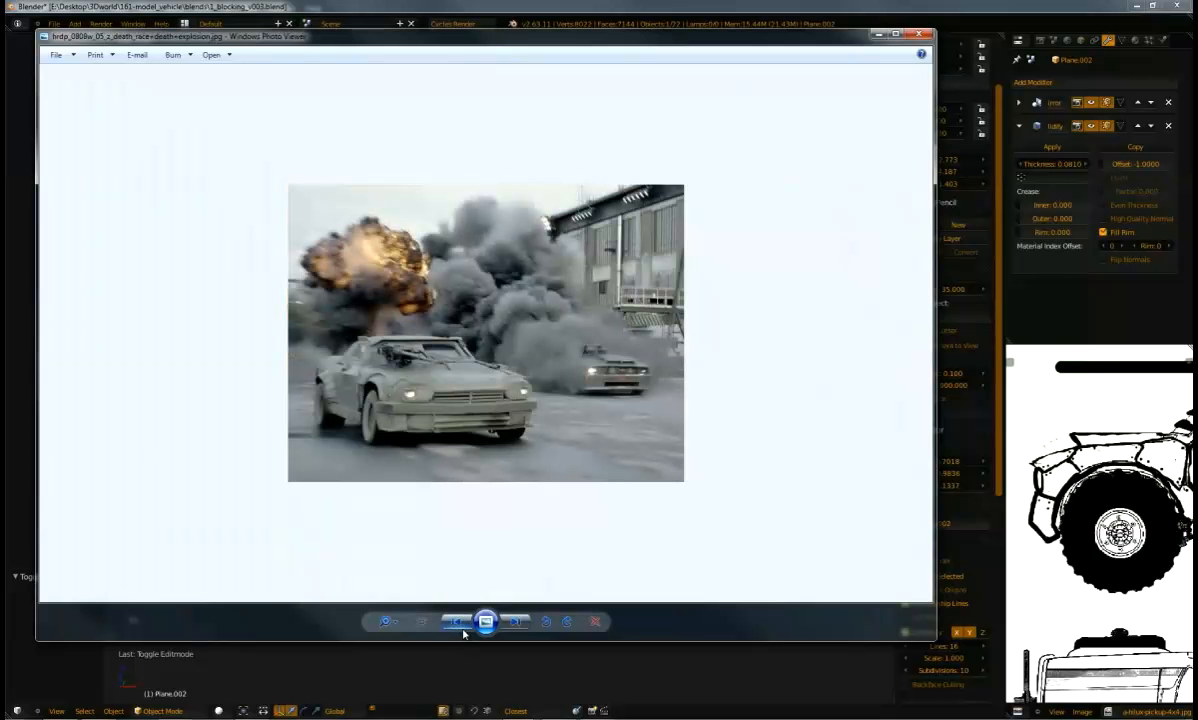
{"action": "left_click", "coordinate": [515, 624]}
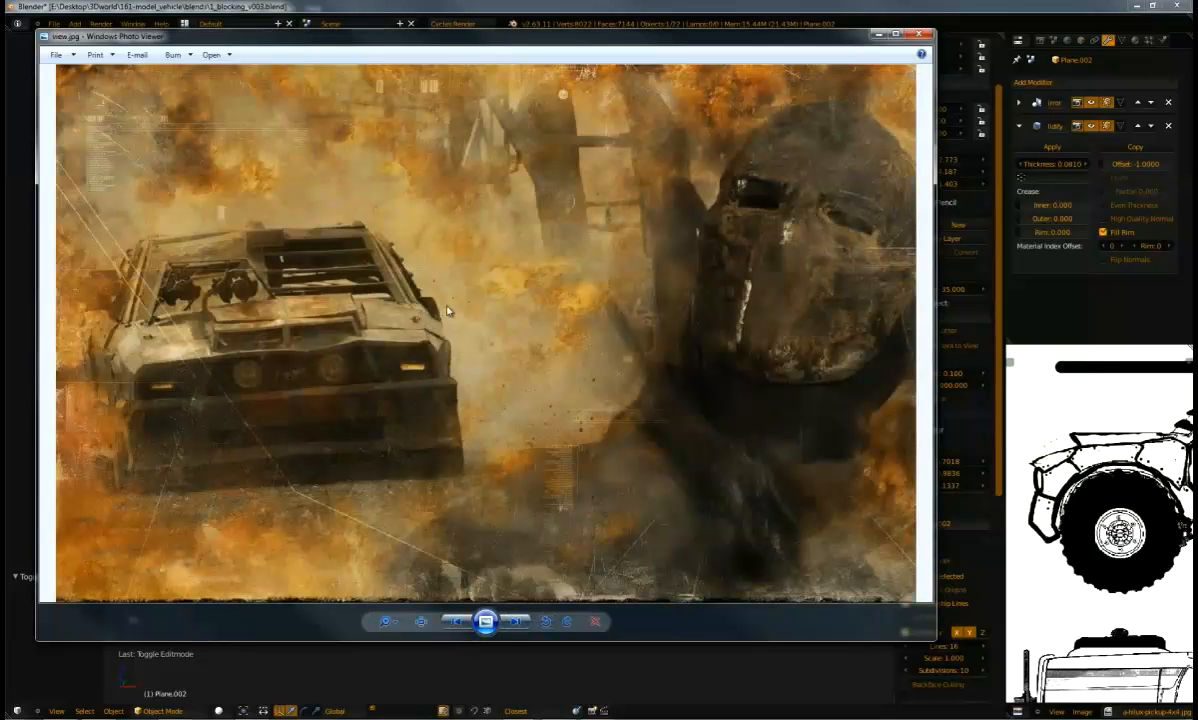
{"action": "left_click", "coordinate": [920, 36]}
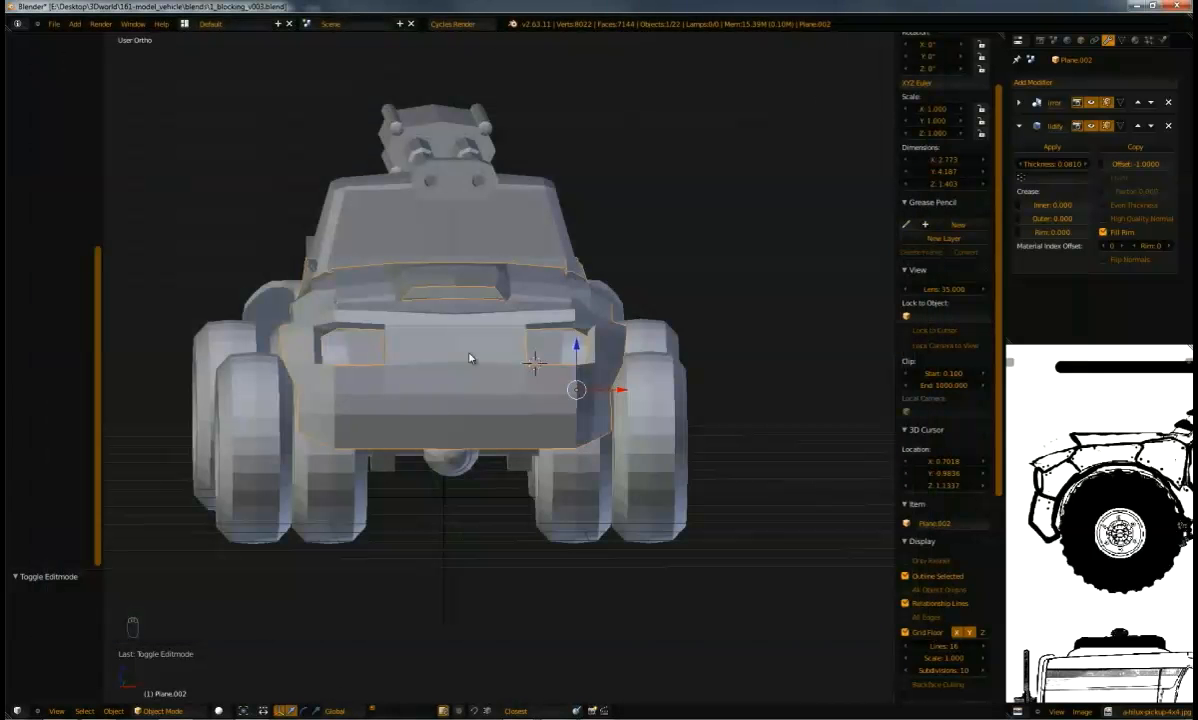
Reset the 3D cursor to the world origin, add an 8-vertex cylinder and move it about 6.5 units along X beside the truck
{"action": "middle_click_drag", "start_coordinate": [503, 351], "coordinate": [552, 382]}
{"action": "key", "text": "shift+c"}
{"action": "scroll", "coordinate": [598, 430], "scroll_direction": "down", "scroll_amount": 3}
{"action": "middle_click_drag", "start_coordinate": [598, 430], "coordinate": [400, 336]}
{"action": "key", "text": "shift+a"}
{"action": "mouse_move", "coordinate": [440, 341]}
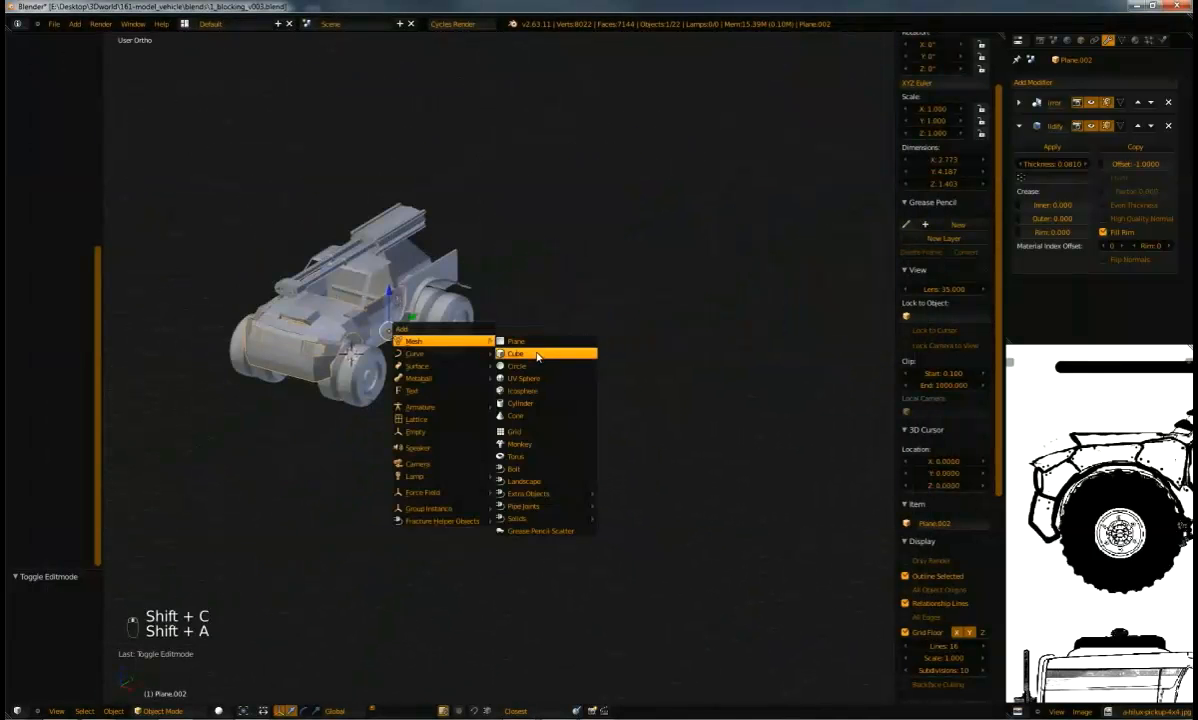
{"action": "left_click", "coordinate": [539, 405]}
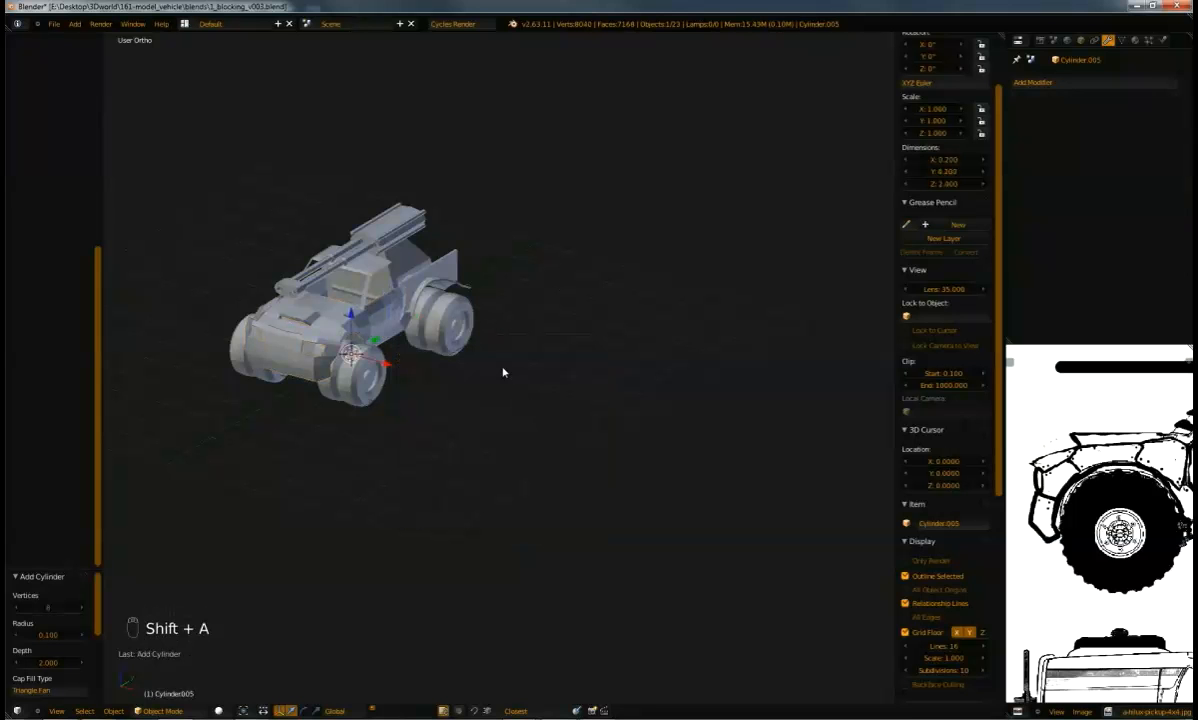
{"action": "key", "text": "g"}
{"action": "key", "text": "x"}
{"action": "left_click", "coordinate": [580, 427]}
{"action": "middle_click_drag", "start_coordinate": [580, 427], "coordinate": [486, 389], "text": "shift"}
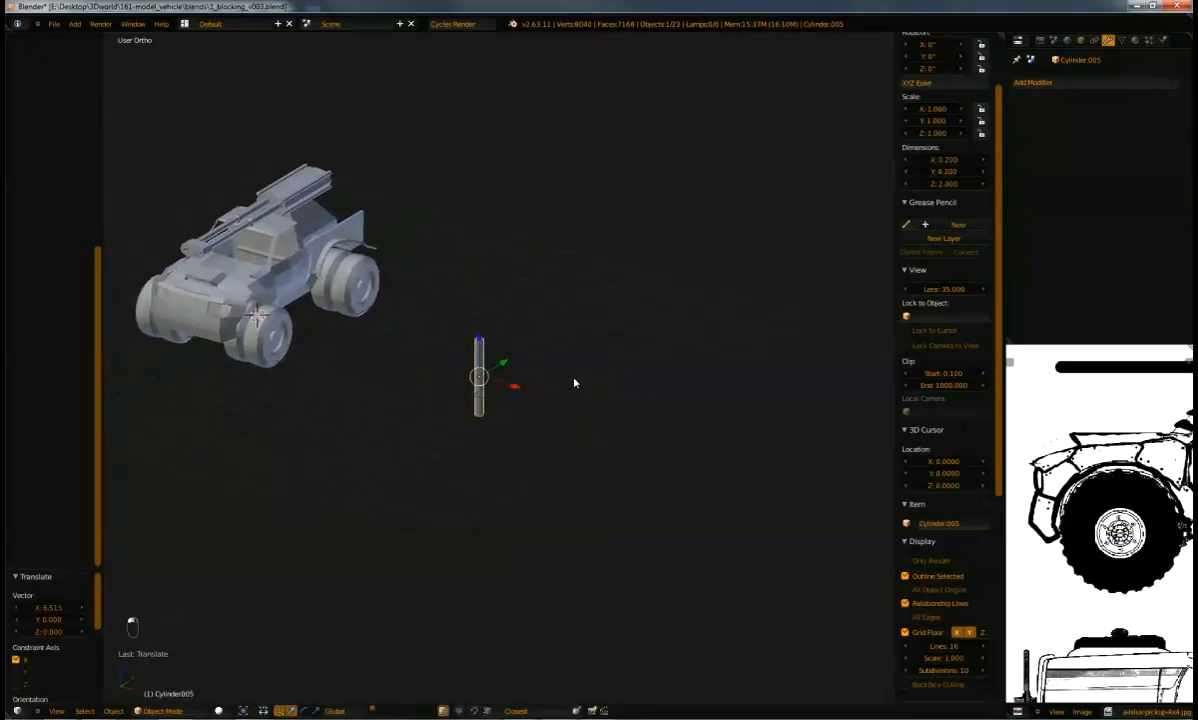
Rotate the new cylinder 90° about the X axis
{"action": "type", "text": "rx"}
{"action": "type", "text": "90"}
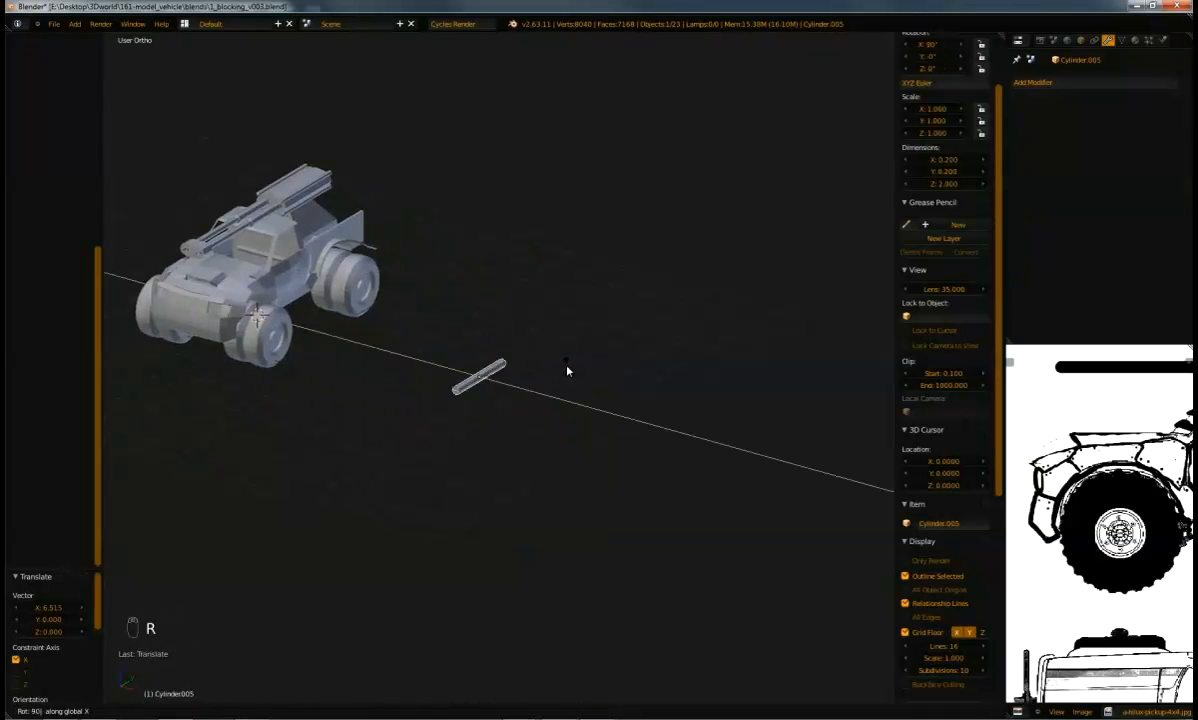
{"action": "key", "text": "Return"}
Scale the cylinder down to about a quarter of its size and stretch it along Y into a slim barrel
{"action": "middle_click_drag", "start_coordinate": [519, 344], "coordinate": [540, 352]}
{"action": "scroll", "coordinate": [507, 364], "scroll_direction": "up", "scroll_amount": 7}
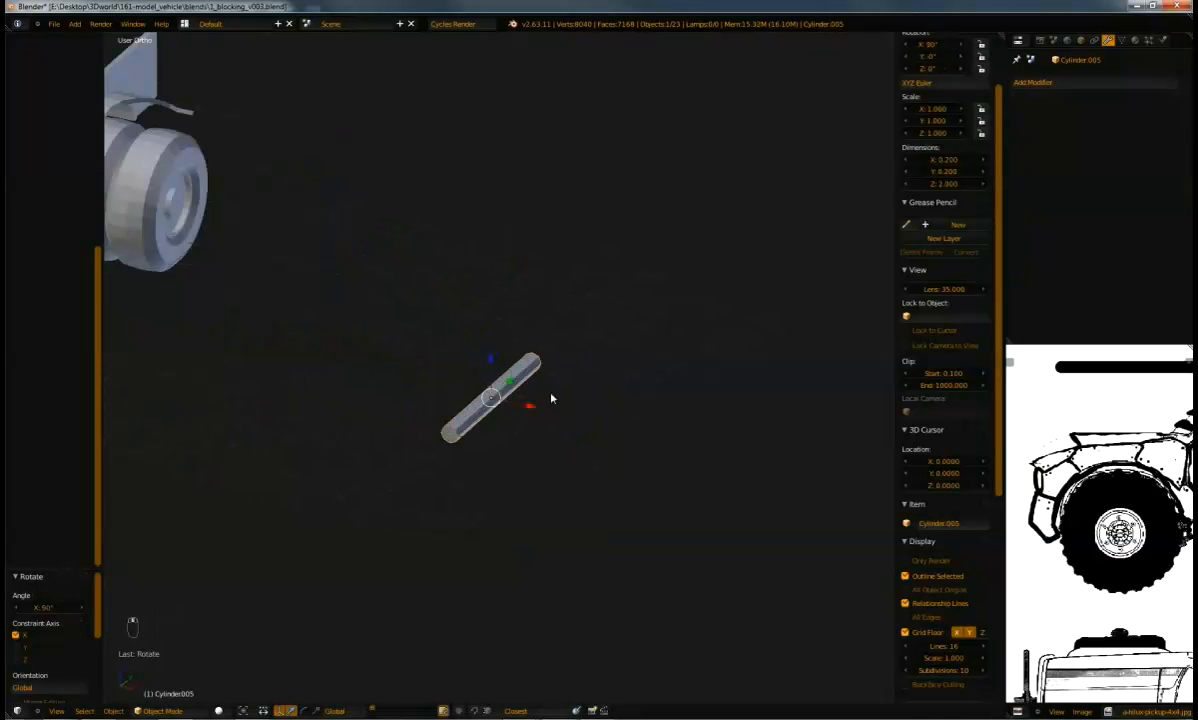
{"action": "middle_click_drag", "start_coordinate": [564, 458], "coordinate": [554, 389], "text": "shift"}
{"action": "key", "text": "s"}
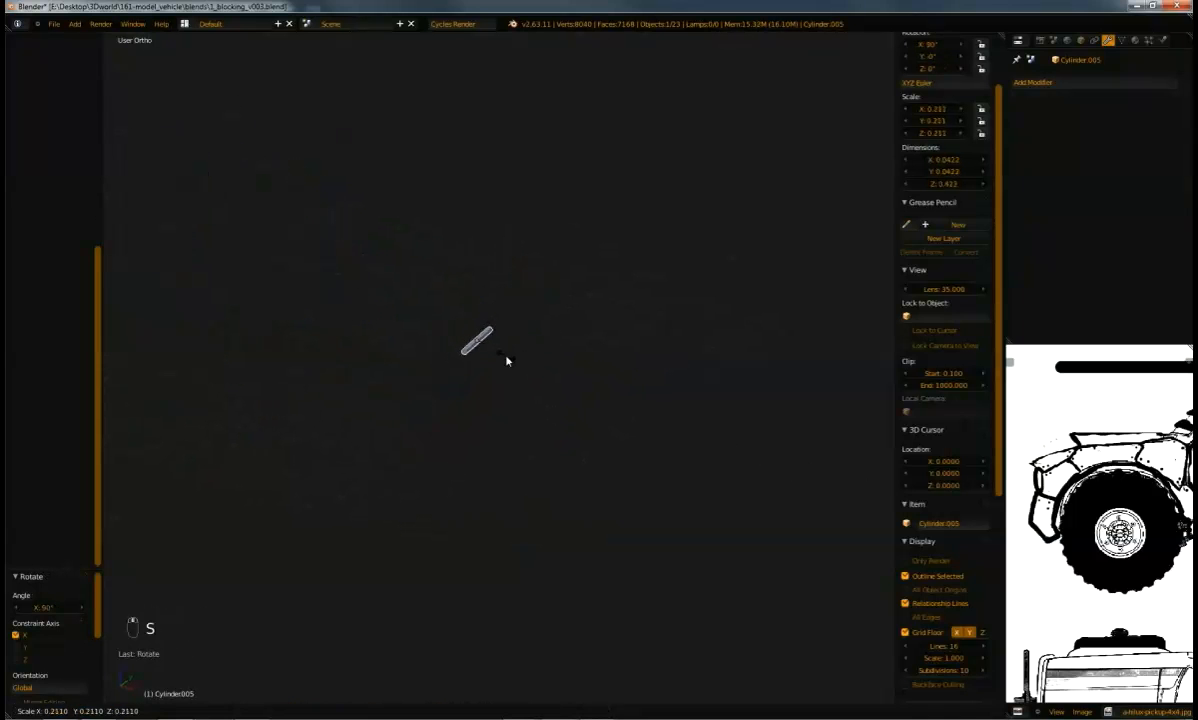
{"action": "left_click", "coordinate": [503, 352]}
{"action": "scroll", "coordinate": [517, 323], "scroll_direction": "up", "scroll_amount": 5}
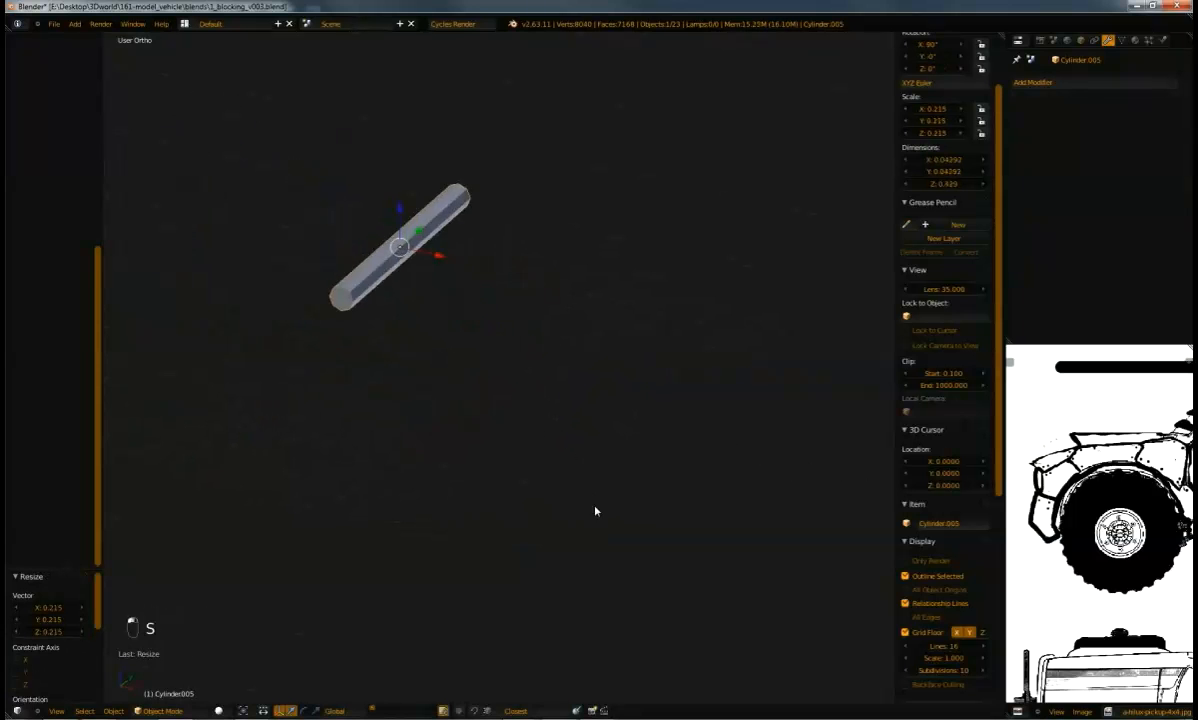
{"action": "middle_click_drag", "start_coordinate": [471, 286], "coordinate": [590, 437], "text": "shift"}
{"action": "key", "text": "s"}
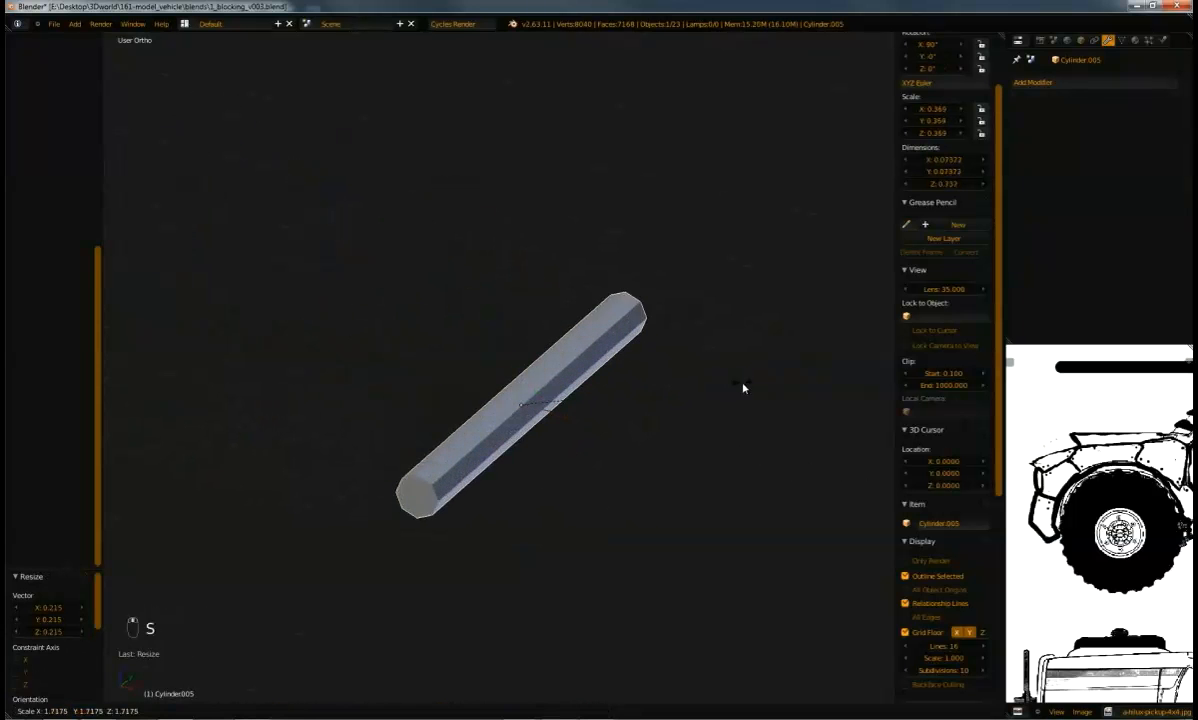
{"action": "left_click", "coordinate": [682, 382]}
{"action": "key", "text": "s"}
{"action": "key", "text": "y"}
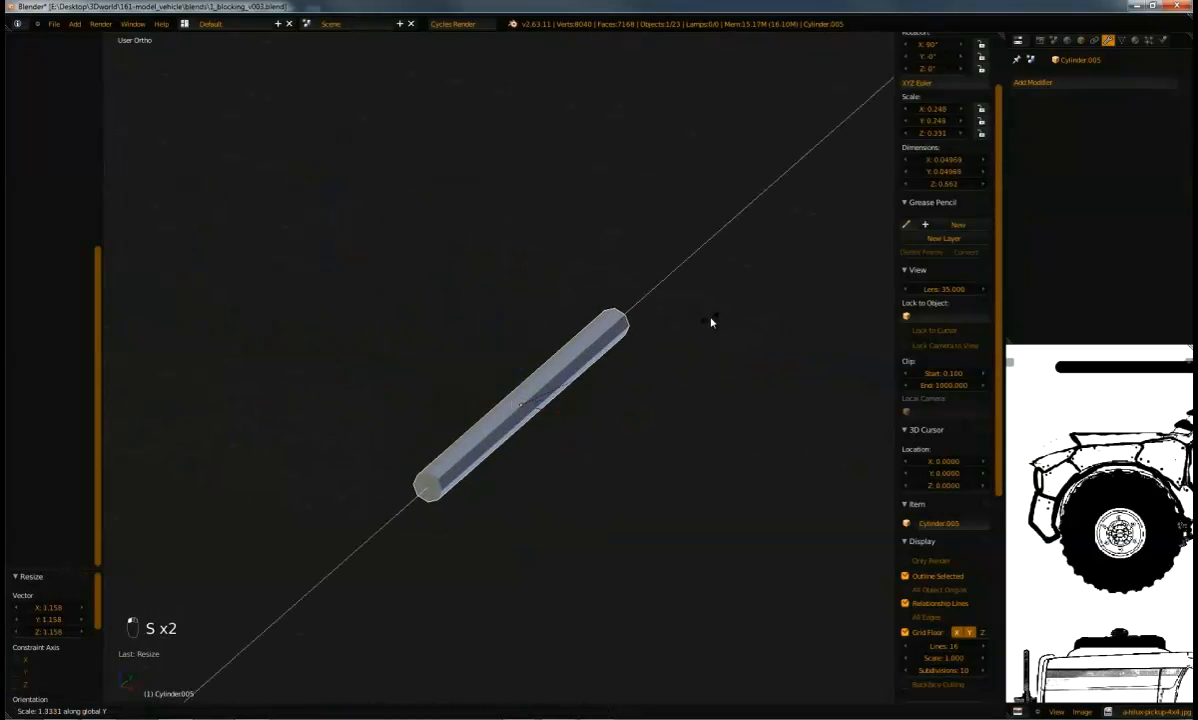
{"action": "left_click", "coordinate": [743, 257]}
Shift the barrel's mesh about 0.04 units along X off its origin and add a Mirror modifier
{"action": "scroll", "coordinate": [620, 400], "scroll_direction": "down", "scroll_amount": 2}
{"action": "mouse_move", "coordinate": [590, 343]}
{"action": "middle_mouse_down"}
{"action": "mouse_move", "coordinate": [618, 321]}
{"action": "mouse_move", "coordinate": [594, 329]}
{"action": "mouse_move", "coordinate": [594, 361]}
{"action": "middle_mouse_up"}
{"action": "key", "text": "KP_Decimal"}
{"action": "key", "text": "Tab"}
{"action": "key", "text": "g"}
{"action": "key", "text": "x"}
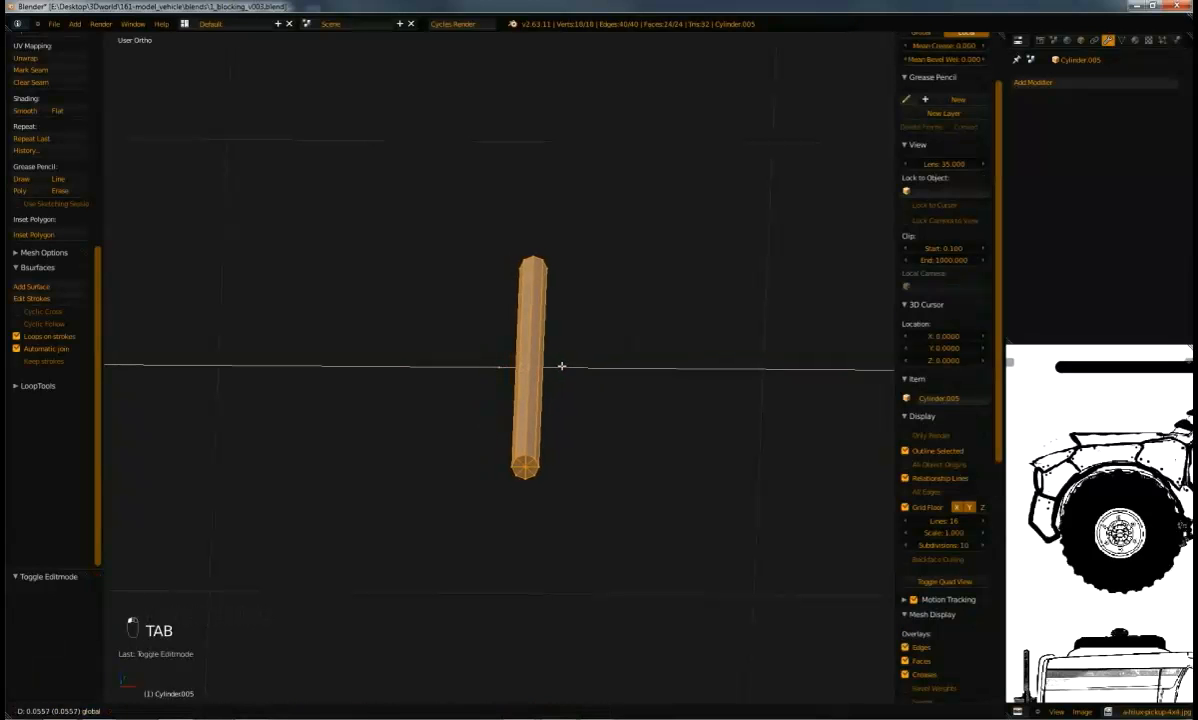
{"action": "left_click", "coordinate": [553, 364]}
{"action": "left_click", "coordinate": [1083, 83]}
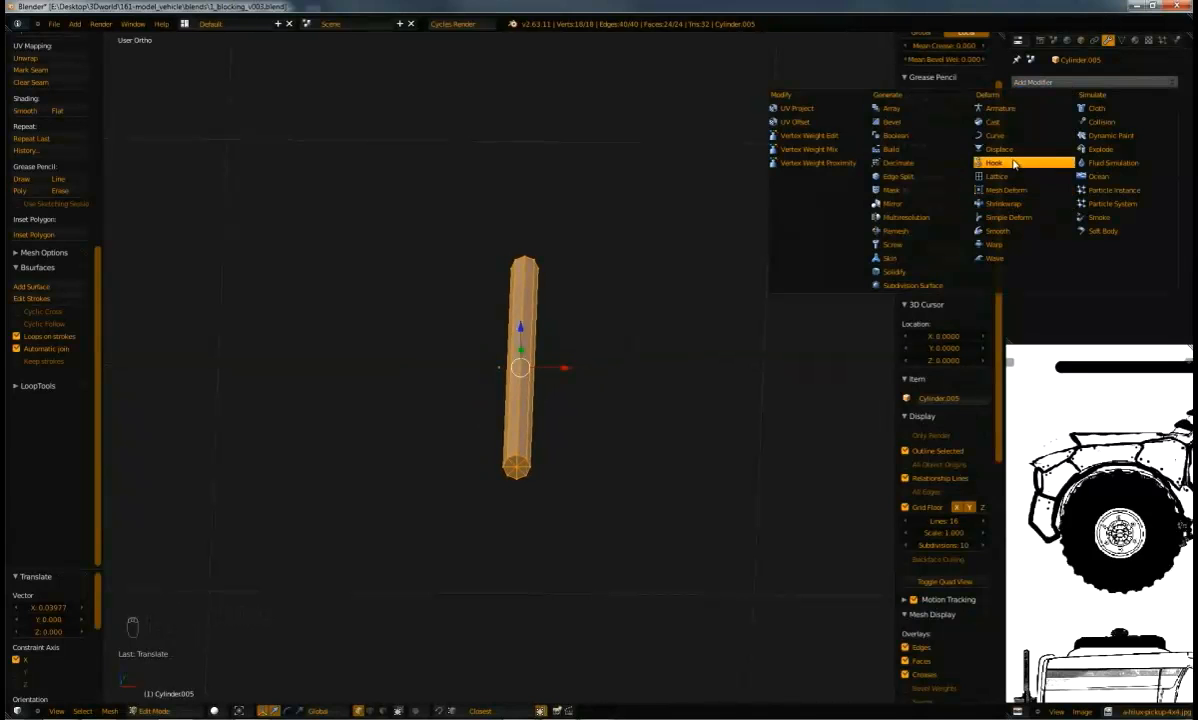
{"action": "left_click", "coordinate": [906, 203]}
Lower the barrel's mesh along Z, enable mirroring on Y as well as X, and adjust the spacing into a compact four-barrel cluster
{"action": "left_click_drag", "start_coordinate": [517, 326], "coordinate": [518, 346]}
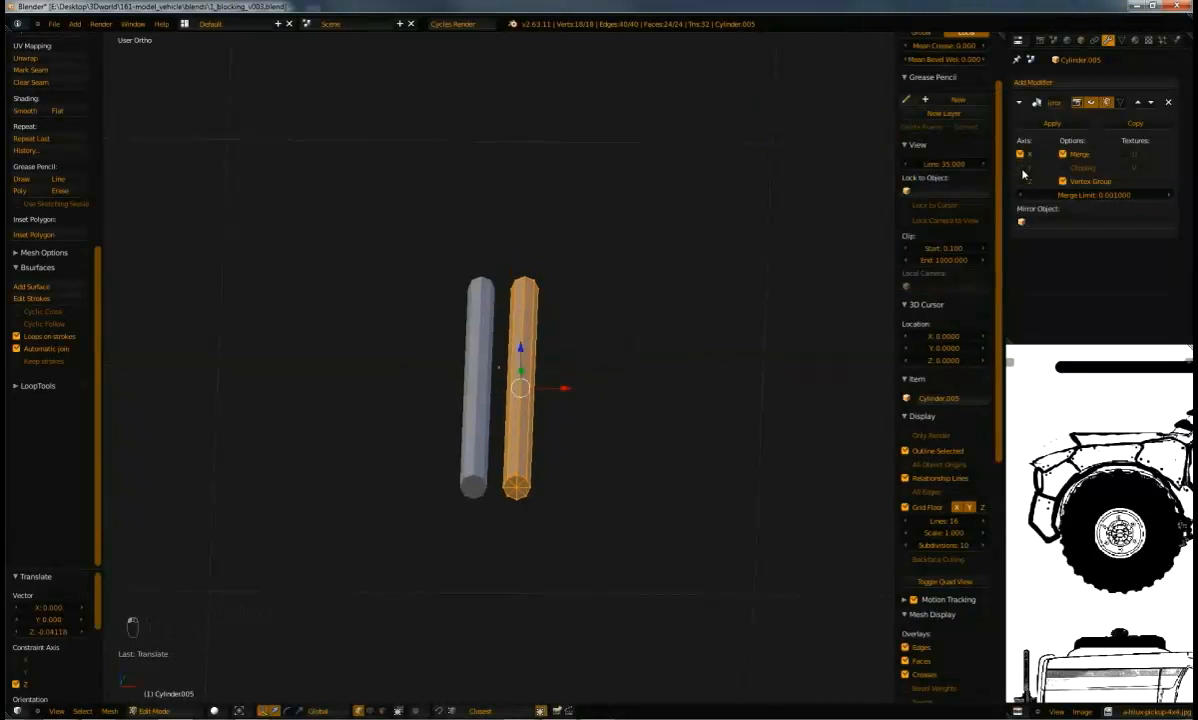
{"action": "left_click", "coordinate": [1020, 181]}
{"action": "left_click", "coordinate": [1019, 167]}
{"action": "middle_click_drag", "start_coordinate": [721, 252], "coordinate": [531, 337]}
{"action": "left_click_drag", "start_coordinate": [520, 346], "coordinate": [502, 320]}
{"action": "left_click_drag", "start_coordinate": [558, 376], "coordinate": [552, 380]}
{"action": "middle_click_drag", "start_coordinate": [520, 352], "coordinate": [516, 305]}
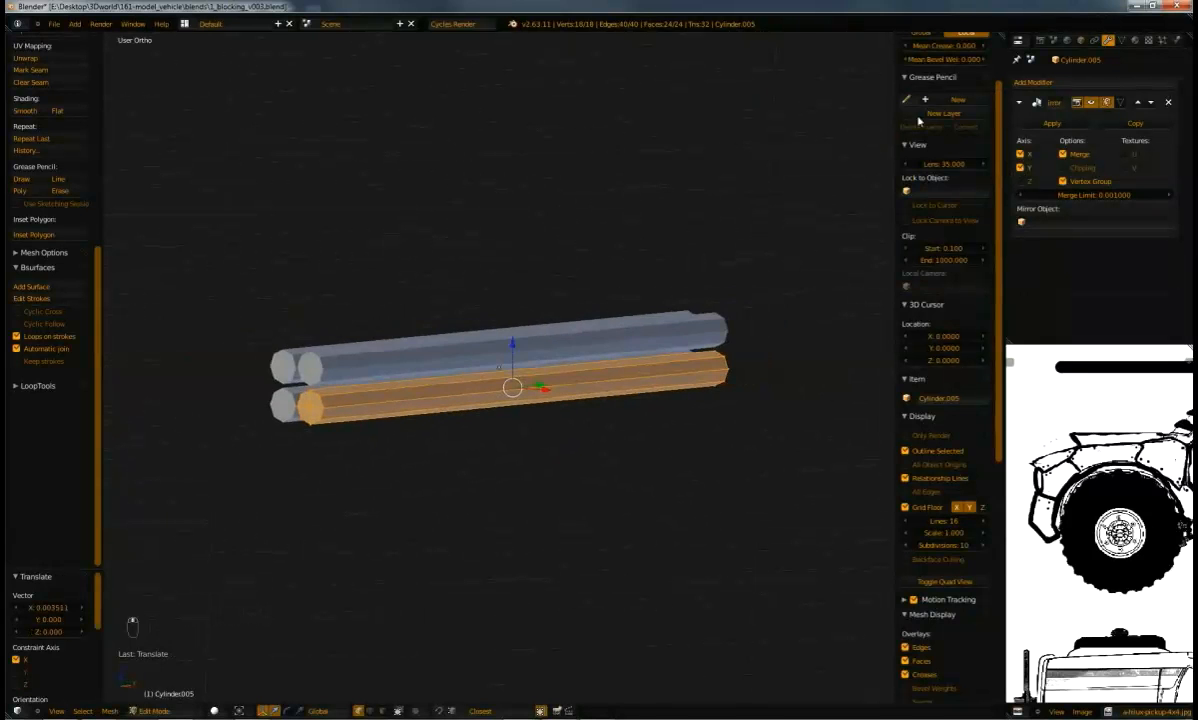
Apply the Mirror modifier to the four-barrel cluster and snap the 3D cursor to the selected mesh
{"action": "key", "text": "Tab"}
{"action": "left_click", "coordinate": [1052, 123]}
{"action": "middle_click_drag", "start_coordinate": [867, 197], "coordinate": [588, 380]}
{"action": "key", "text": "Tab"}
{"action": "key", "text": "shift+s"}
{"action": "left_click", "coordinate": [591, 381]}
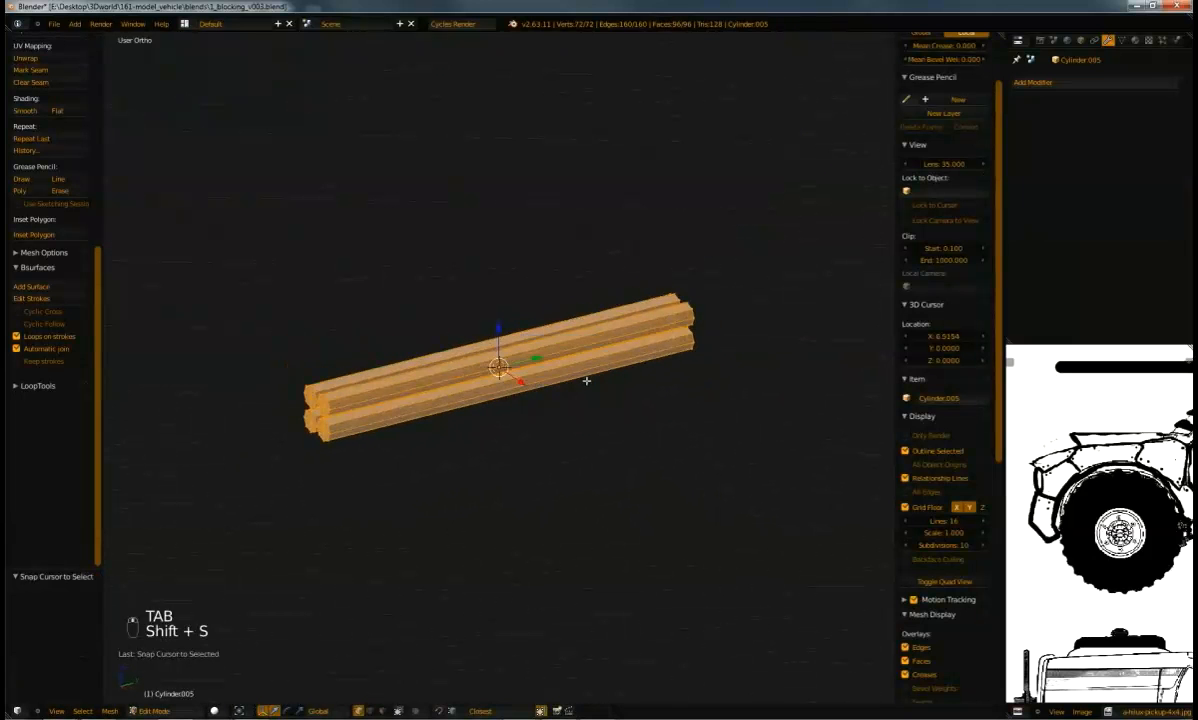
Add an eight-sided cylinder at the centre of the barrel cluster and rotate it 90° about X to line up with the barrels
{"action": "key", "text": "shift+a"}
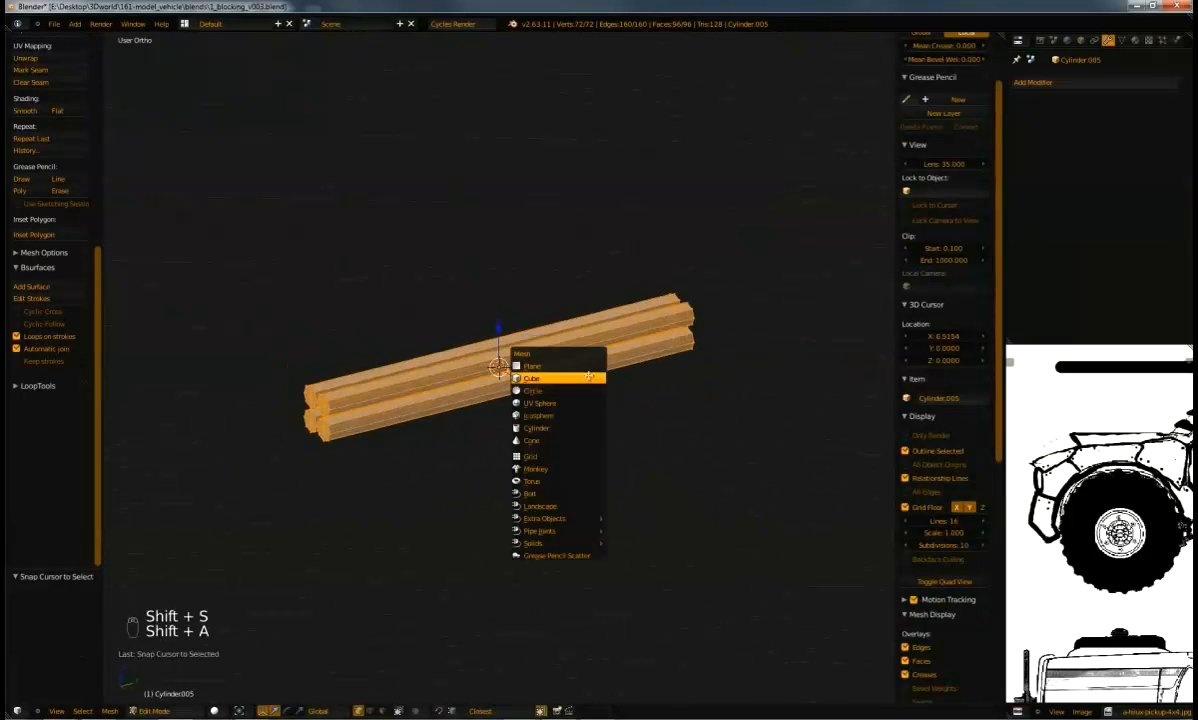
{"action": "left_click", "coordinate": [560, 428]}
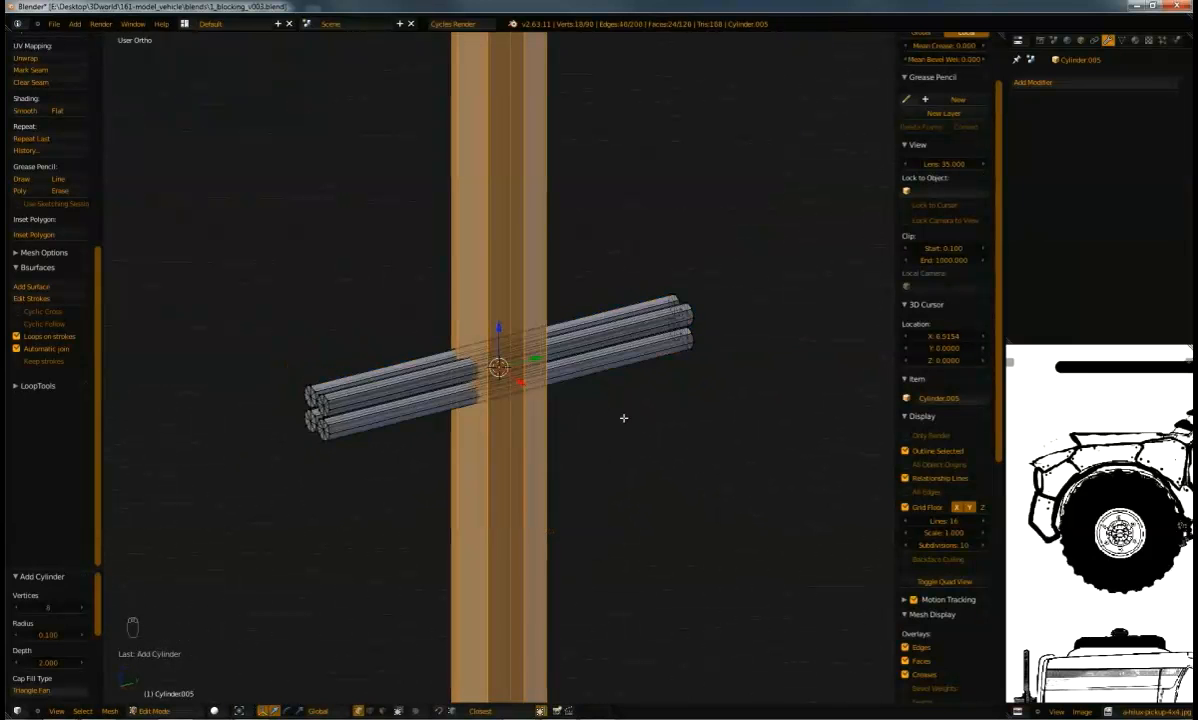
{"action": "key", "text": "r"}
{"action": "key", "text": "x"}
{"action": "key", "text": "9"}
{"action": "key", "text": "0"}
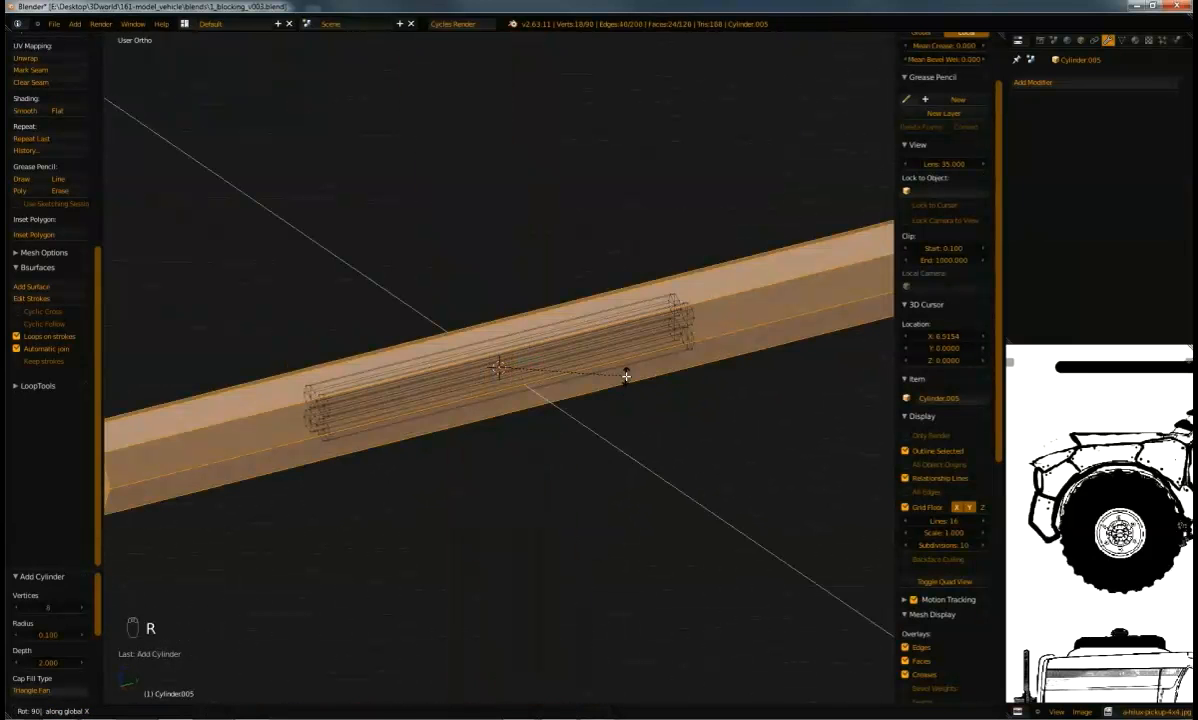
{"action": "key", "text": "Return"}
Shorten the new cylinder along Y in two scalings until it only wraps the middle of the barrels
{"action": "key", "text": "s"}
{"action": "key", "text": "y"}
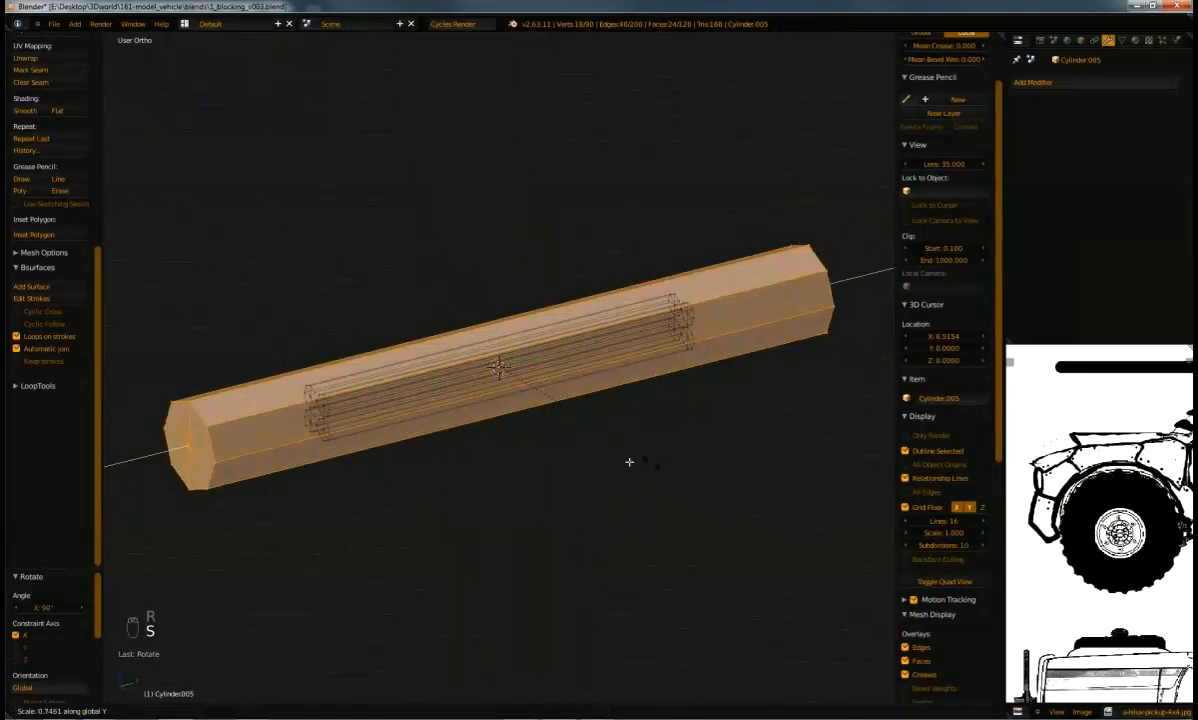
{"action": "left_click", "coordinate": [584, 443]}
{"action": "key", "text": "s"}
{"action": "key", "text": "y"}
{"action": "left_click", "coordinate": [531, 443]}
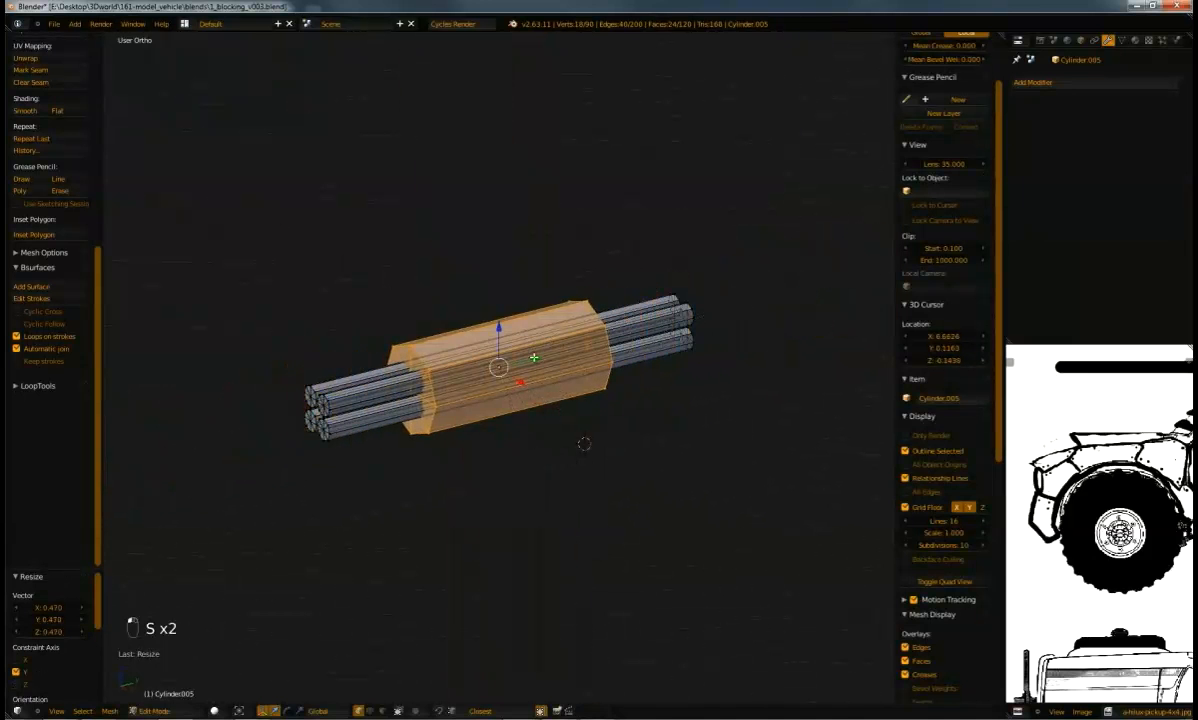
Move the cylinder about 0.285 along Y to the barrels' rear end and shorten it to about 0.55 along Y as a collar
{"action": "key", "text": "g"}
{"action": "key", "text": "y"}
{"action": "left_click", "coordinate": [662, 343]}
{"action": "middle_click_drag", "start_coordinate": [595, 344], "coordinate": [620, 302]}
{"action": "middle_click_drag", "start_coordinate": [727, 351], "coordinate": [600, 398], "text": "shift"}
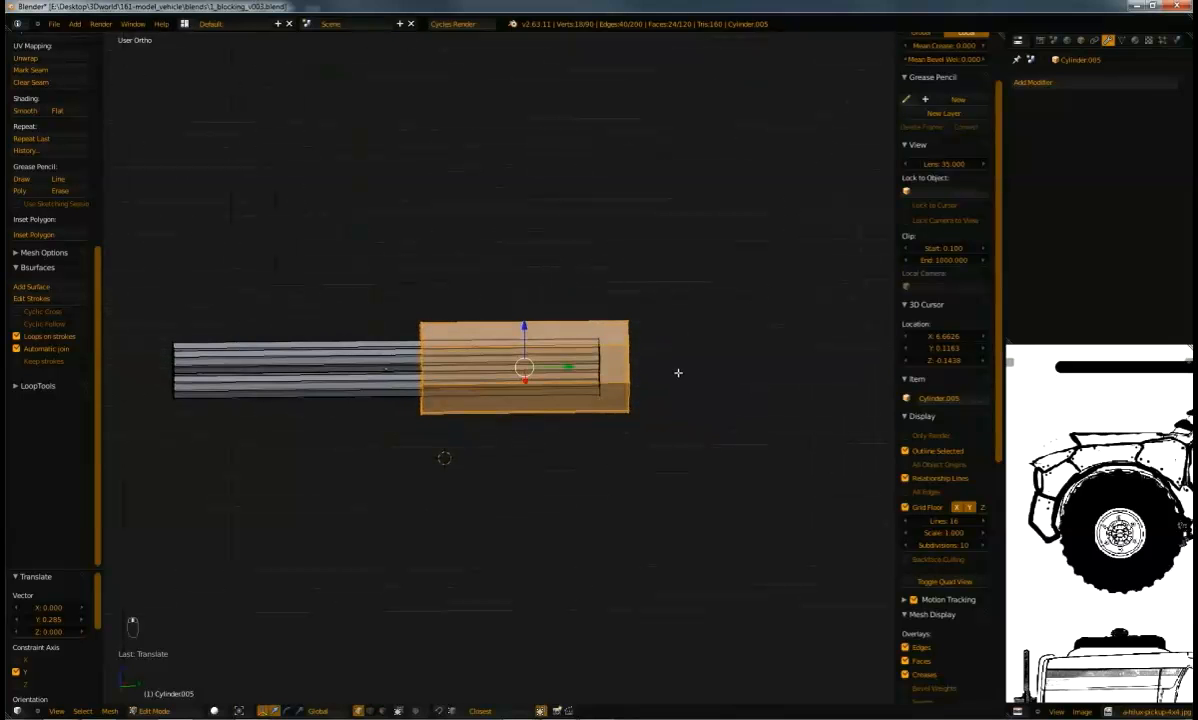
{"action": "key", "text": "s"}
{"action": "left_click", "coordinate": [608, 366]}
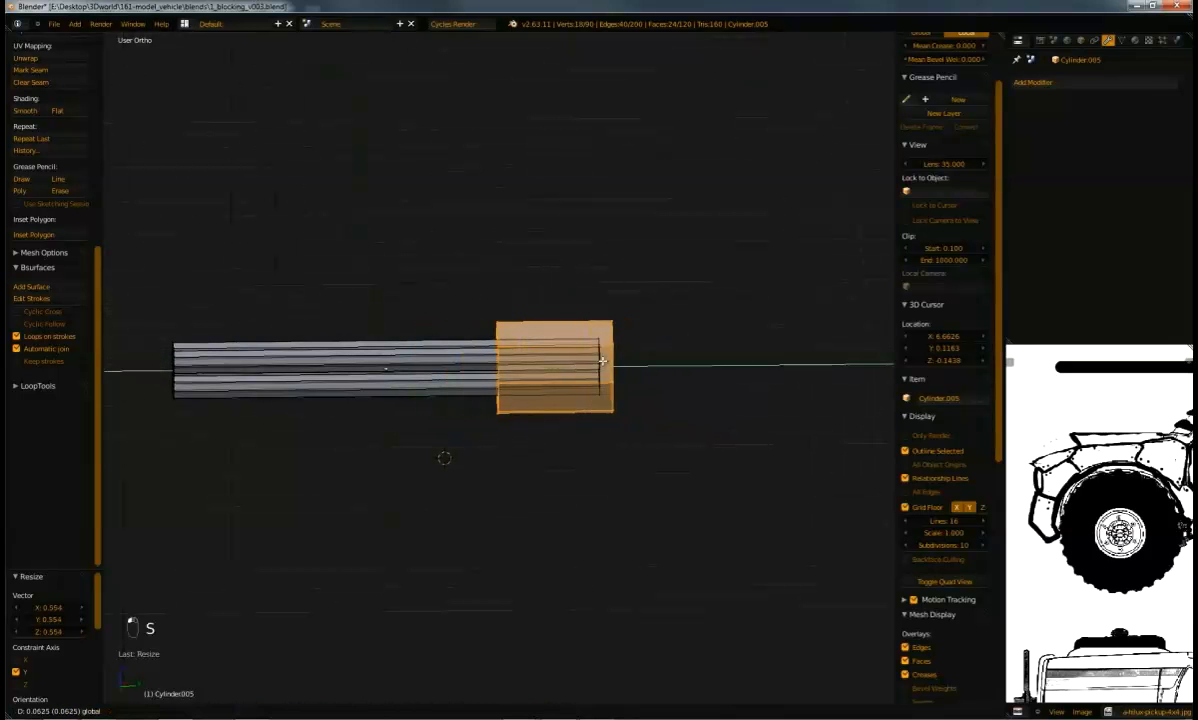
{"action": "left_click", "coordinate": [603, 366]}
{"action": "middle_click_drag", "start_coordinate": [603, 366], "coordinate": [655, 396]}
Snap the 3D cursor to the collar, add a cube there and scale it down to slightly larger than the collar
{"action": "key", "text": "shift+s"}
{"action": "left_click", "coordinate": [647, 391]}
{"action": "key", "text": "shift+a"}
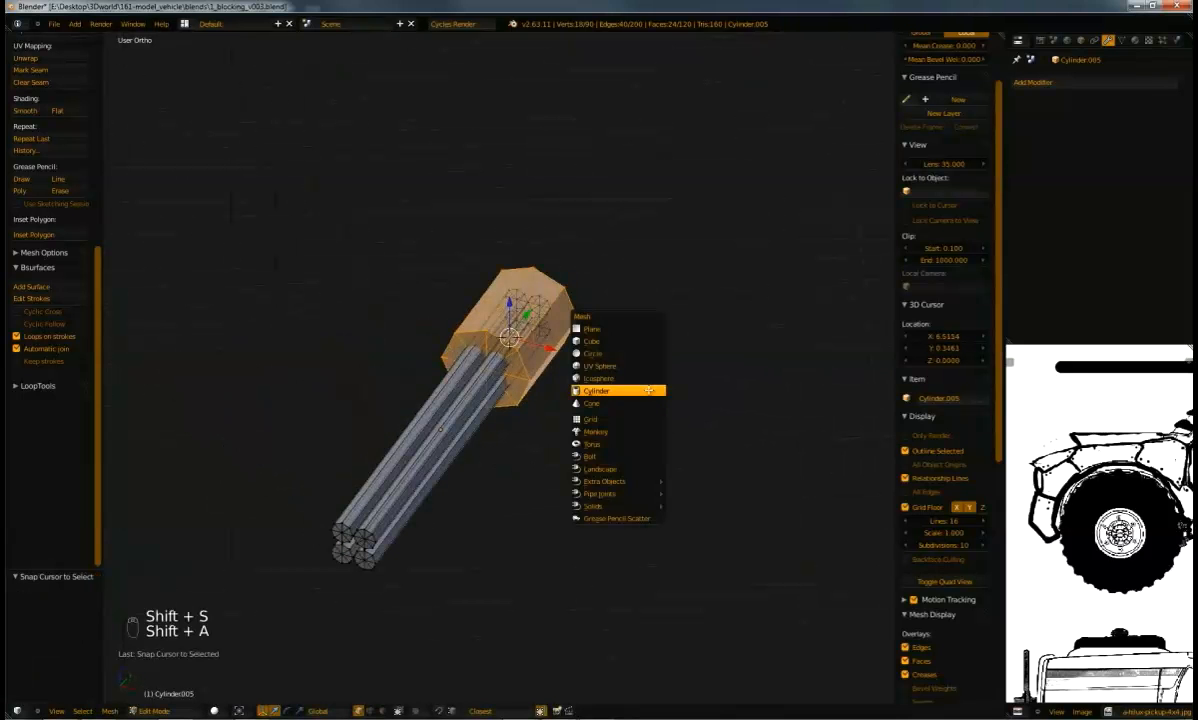
{"action": "left_click", "coordinate": [628, 341]}
{"action": "key", "text": "s"}
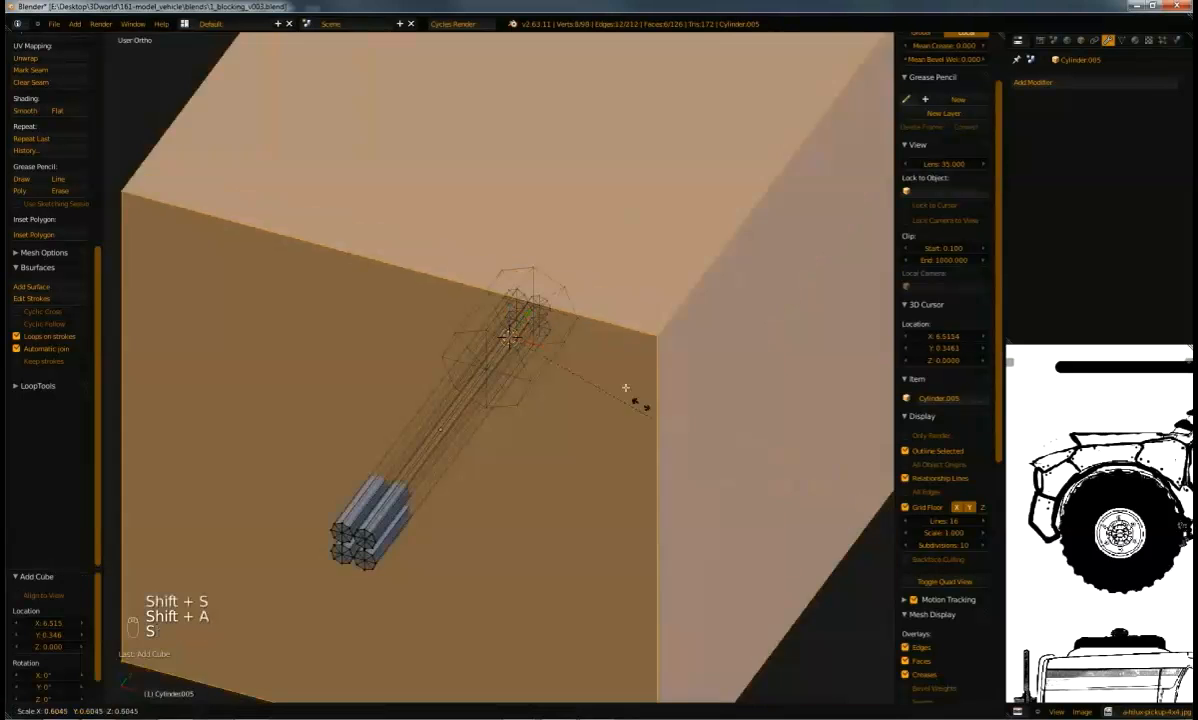
{"action": "left_click", "coordinate": [564, 348]}
{"action": "key", "text": "s"}
{"action": "left_click", "coordinate": [588, 362]}
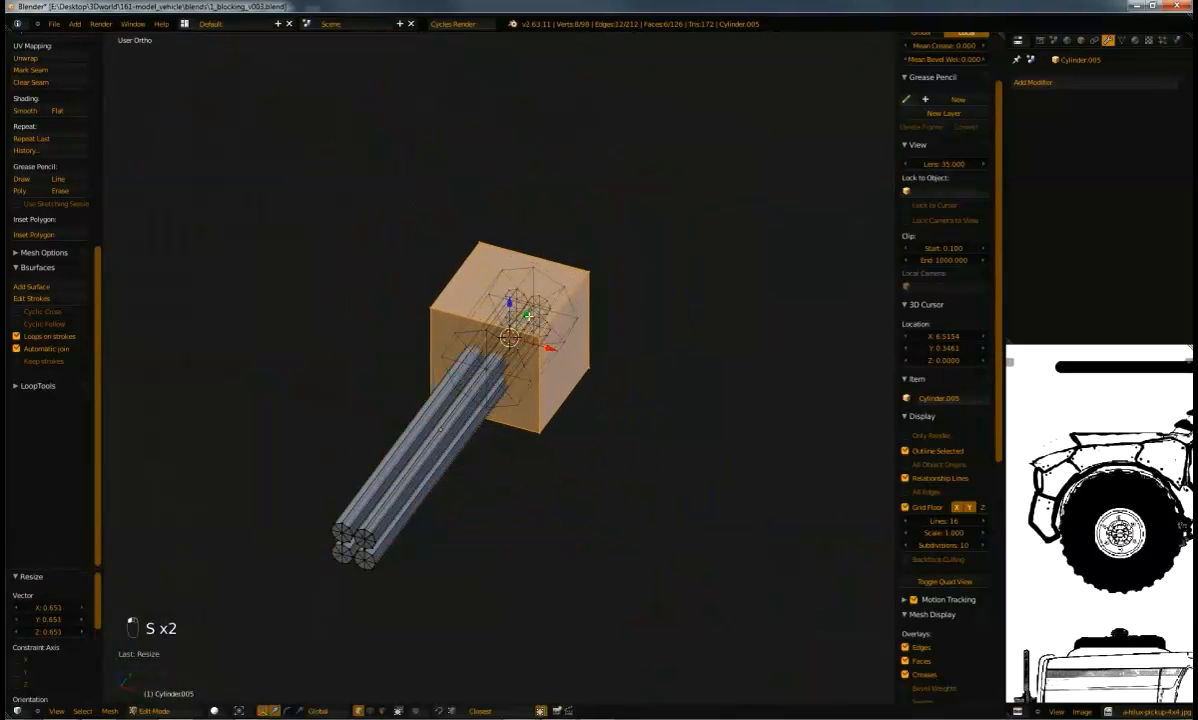
Move the cube along Y behind the collar and stretch it along Y into a long gun body
{"action": "key", "text": "g"}
{"action": "key", "text": "y"}
{"action": "left_click", "coordinate": [571, 276]}
{"action": "middle_click_drag", "start_coordinate": [571, 276], "coordinate": [637, 376]}
{"action": "key", "text": "s"}
{"action": "key", "text": "y"}
{"action": "left_click", "coordinate": [687, 375]}
{"action": "left_click_drag", "start_coordinate": [688, 361], "coordinate": [722, 362]}
Leave mesh editing and duplicate the finished gun along X to sit beside the original
{"action": "scroll", "coordinate": [766, 358], "scroll_direction": "down", "scroll_amount": 4}
{"action": "middle_click_drag", "start_coordinate": [610, 294], "coordinate": [516, 350]}
{"action": "key", "text": "Tab"}
{"action": "key", "text": "shift+d"}
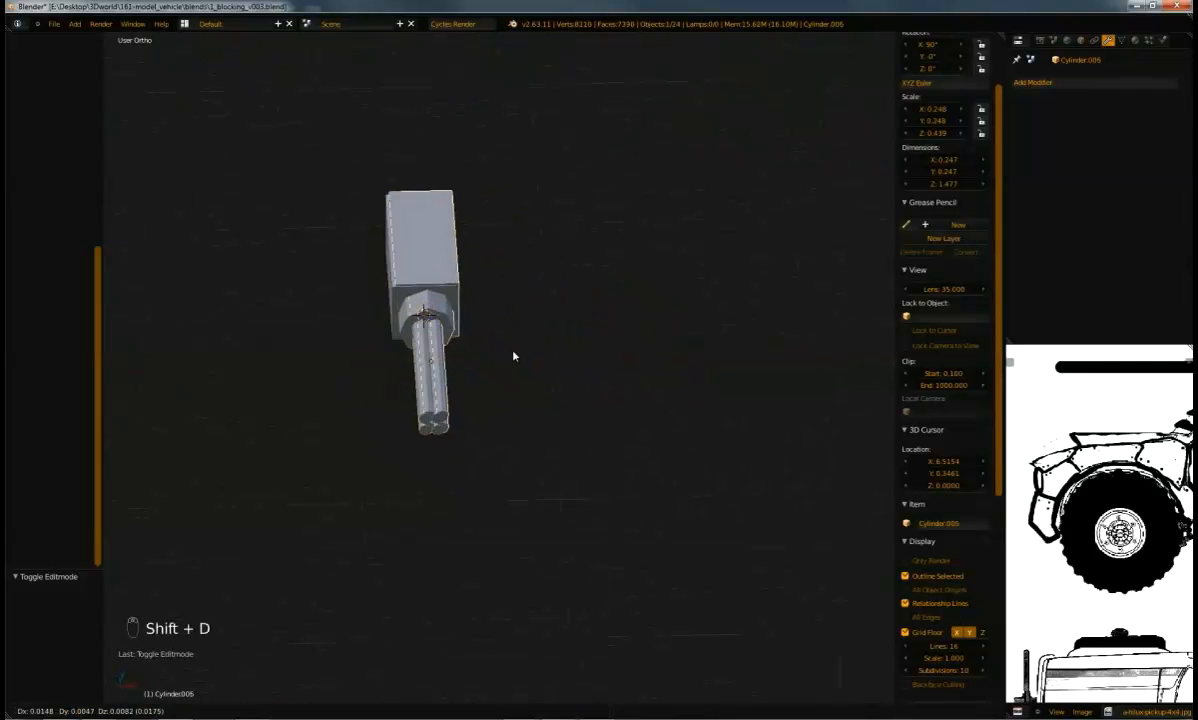
{"action": "key", "text": "x"}
{"action": "left_click", "coordinate": [594, 356]}
Delete all four barrels from the duplicated gun, keeping its collar and body
{"action": "key", "text": "Tab"}
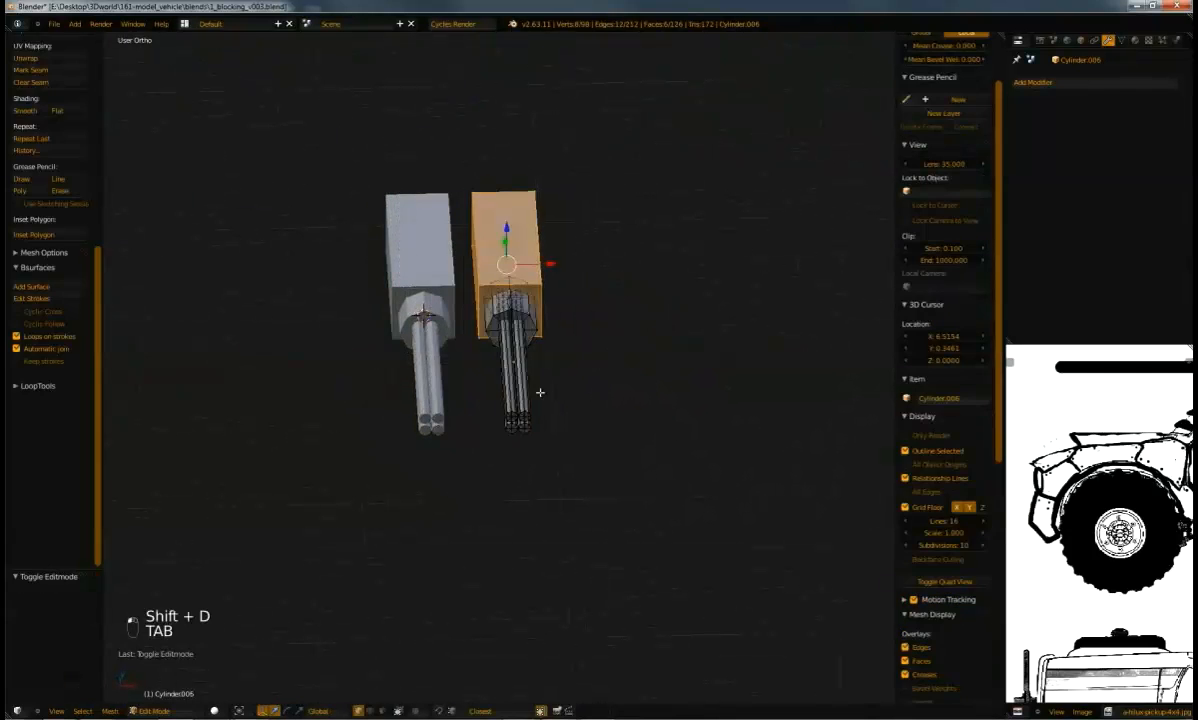
{"action": "key", "text": "a"}
{"action": "key", "text": "a"}
{"action": "key", "text": "b"}
{"action": "left_click_drag", "start_coordinate": [476, 375], "coordinate": [584, 438]}
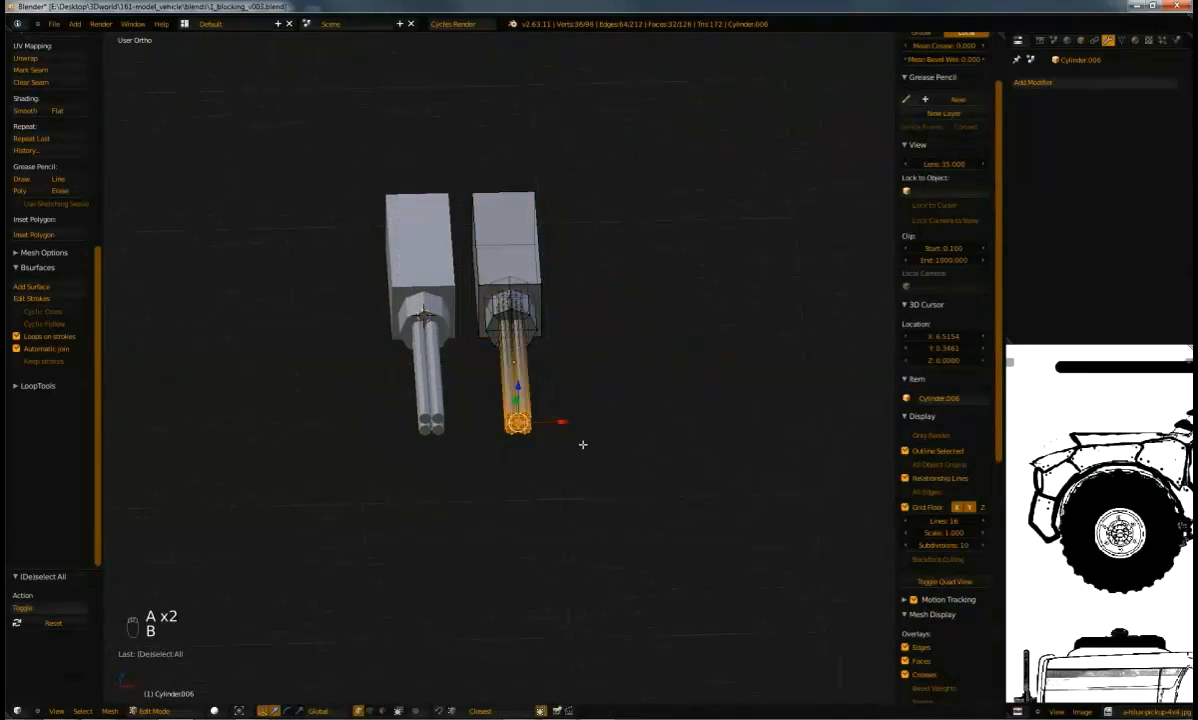
{"action": "key", "text": "ctrl+l"}
{"action": "key", "text": "x"}
{"action": "left_click", "coordinate": [574, 422]}
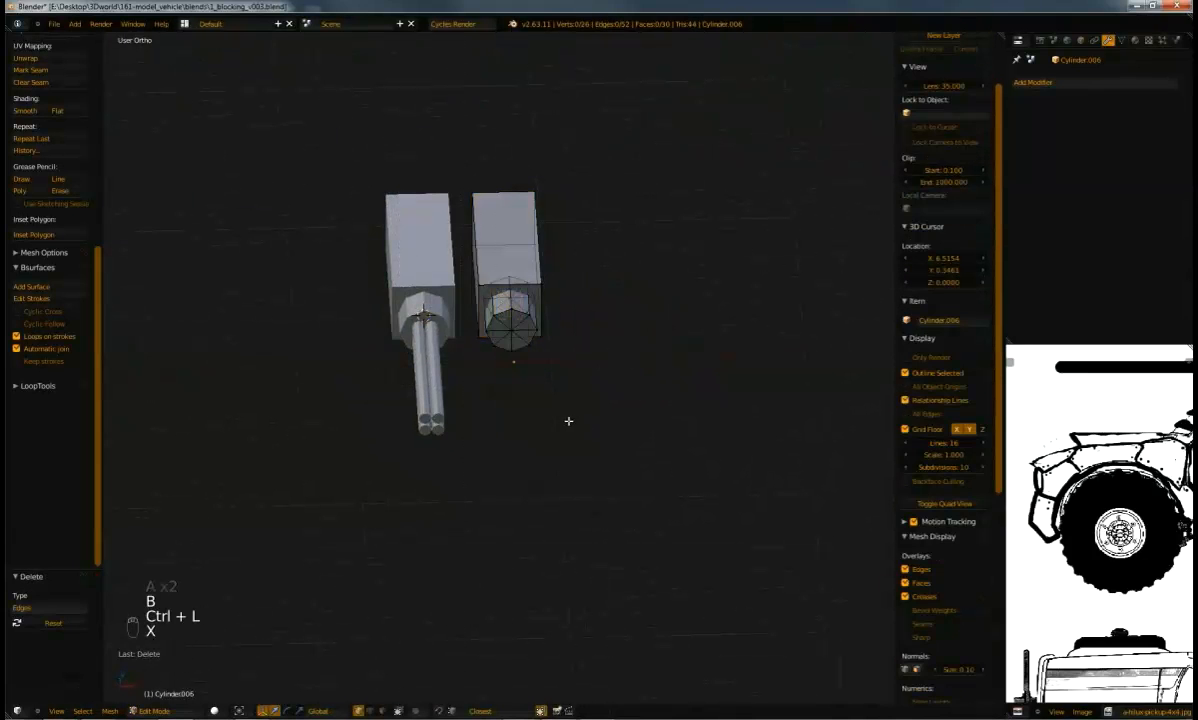
{"action": "key", "text": "ctrl+z"}
{"action": "key", "text": "x"}
{"action": "left_click", "coordinate": [555, 406]}
Scale the duplicated collar front ring to about 0.55 and extrude it forward along Y into one thick barrel
{"action": "middle_click_drag", "start_coordinate": [527, 347], "coordinate": [651, 336]}
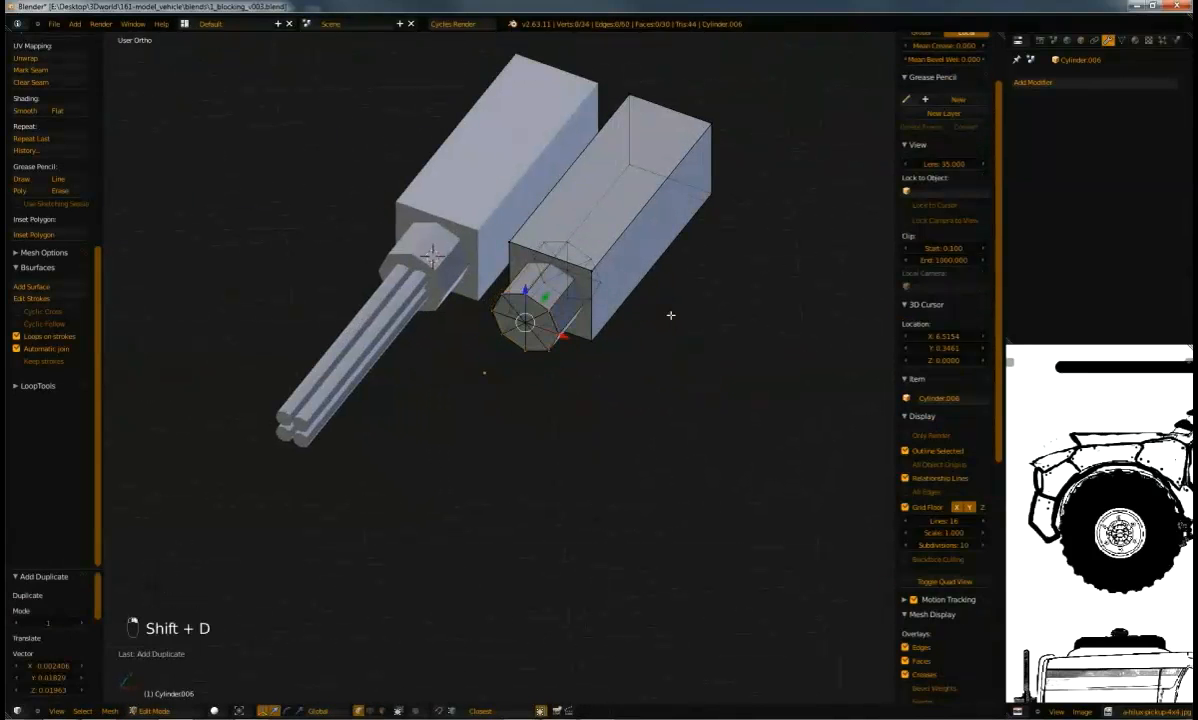
{"action": "key", "text": "s"}
{"action": "left_click", "coordinate": [603, 323]}
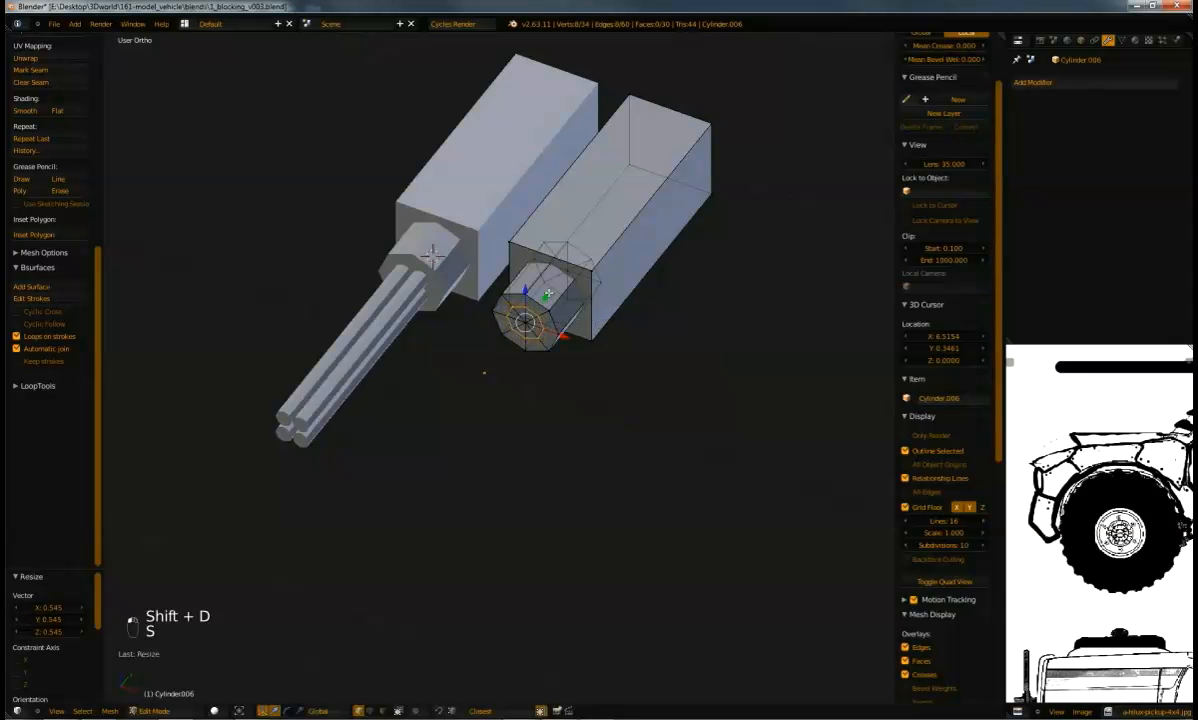
{"action": "key", "text": "y"}
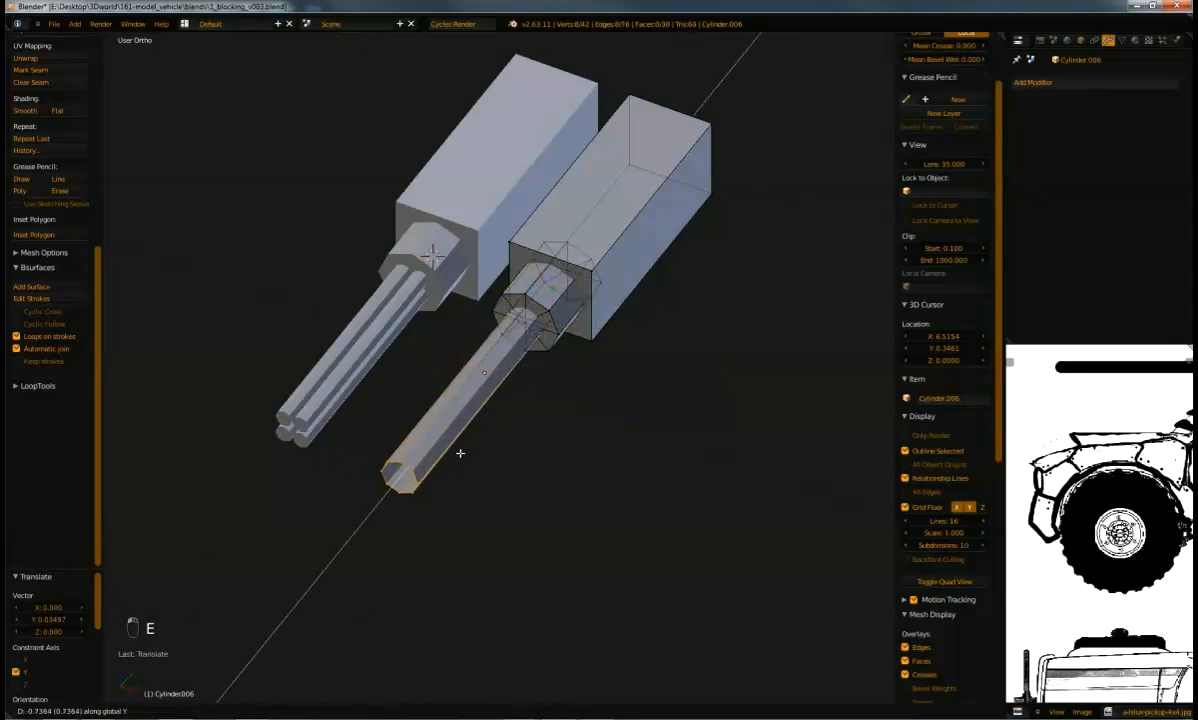
{"action": "left_click", "coordinate": [430, 495]}
Close the single barrel's open end by extruding its rim and merging it at the centre, then leave mesh editing
{"action": "middle_click_drag", "start_coordinate": [412, 438], "coordinate": [449, 391]}
{"action": "left_click_drag", "start_coordinate": [337, 350], "coordinate": [331, 350]}
{"action": "left_click", "coordinate": [377, 381]}
{"action": "middle_click_drag", "start_coordinate": [377, 381], "coordinate": [488, 411]}
{"action": "key", "text": "e"}
{"action": "left_click", "coordinate": [564, 381]}
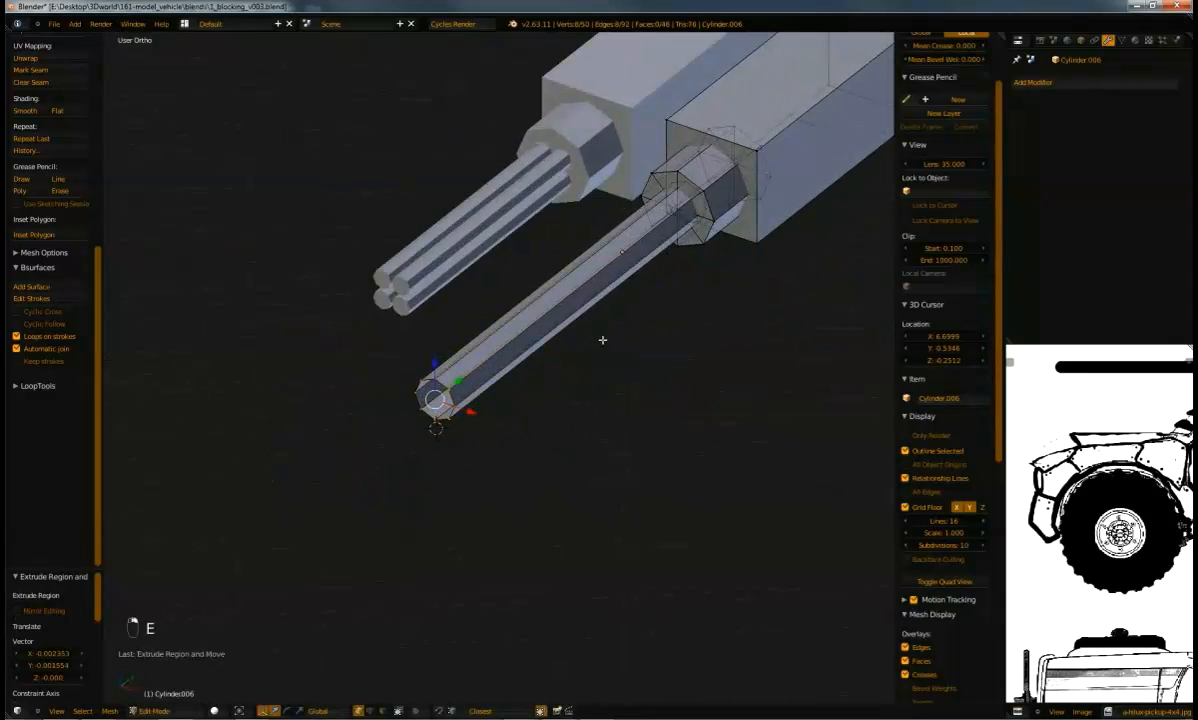
{"action": "left_click", "coordinate": [607, 344]}
{"action": "middle_click_drag", "start_coordinate": [602, 342], "coordinate": [543, 481]}
{"action": "key", "text": "Tab"}
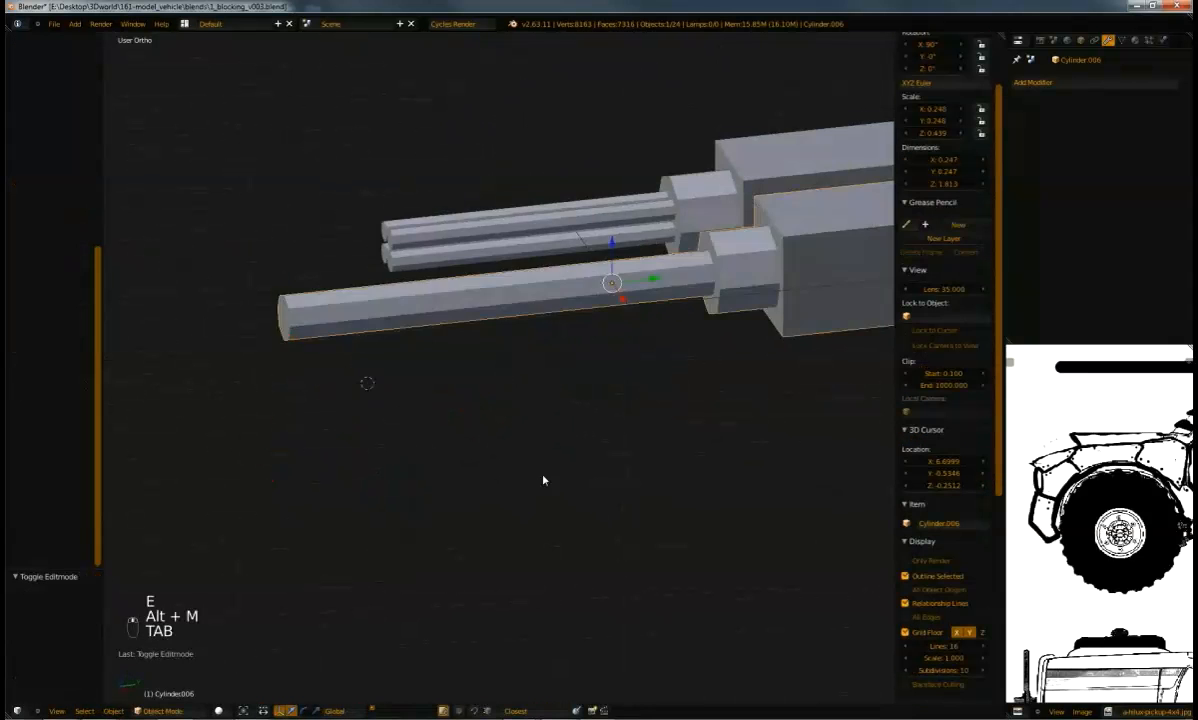
Move both guns over to the truck, raising them about 0.75 along Z and shifting them about -0.74 along Y
{"action": "scroll", "coordinate": [527, 285], "scroll_direction": "down", "scroll_amount": 5}
{"action": "middle_click_drag", "start_coordinate": [527, 285], "coordinate": [599, 347]}
{"action": "left_click_drag", "start_coordinate": [650, 343], "coordinate": [281, 274]}
{"action": "left_click", "coordinate": [261, 226]}
{"action": "middle_click_drag", "start_coordinate": [261, 226], "coordinate": [169, 273]}
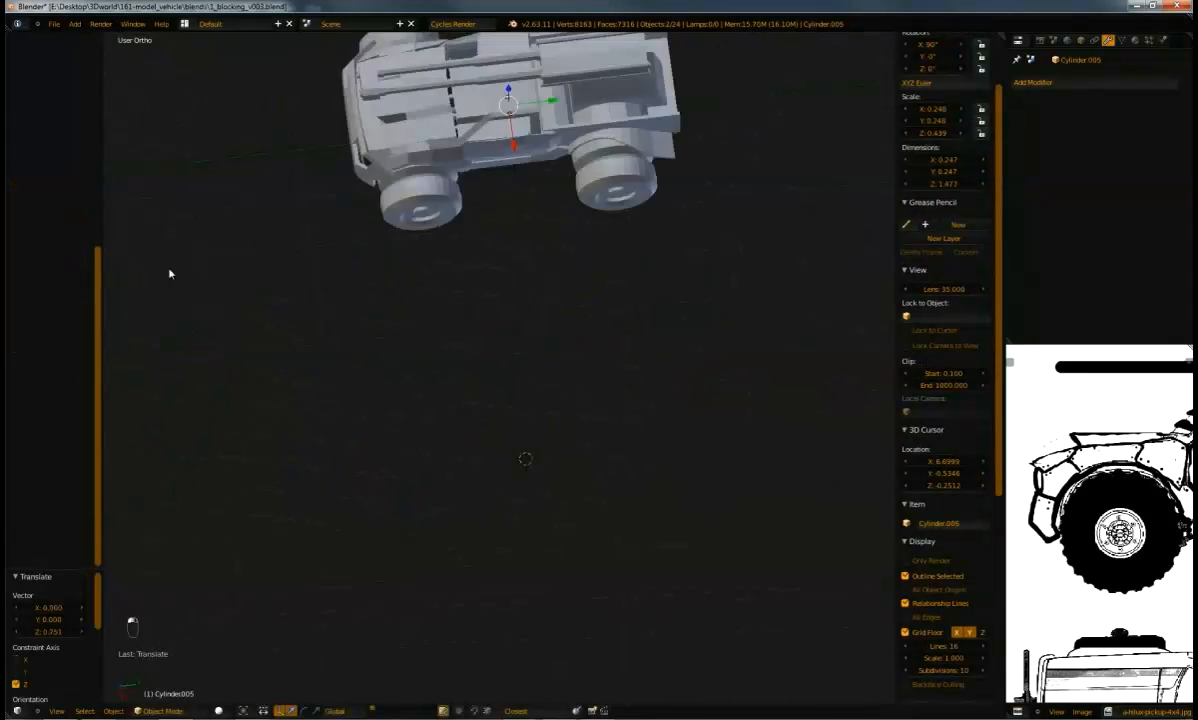
{"action": "left_click_drag", "start_coordinate": [542, 106], "coordinate": [518, 108]}
{"action": "middle_click_drag", "start_coordinate": [518, 108], "coordinate": [495, 190]}
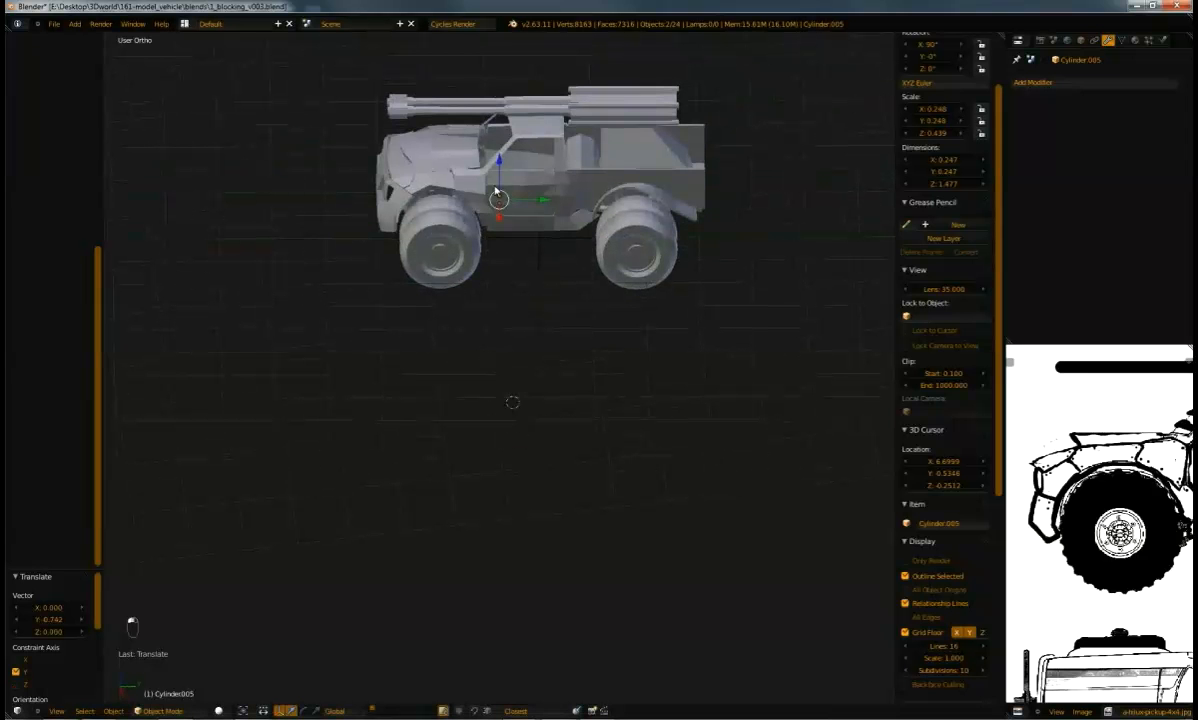
Position both guns over the hood, shifting them about -1.88 along Y and raising them about 0.52 along Z
{"action": "left_click_drag", "start_coordinate": [495, 212], "coordinate": [495, 259]}
{"action": "middle_click_drag", "start_coordinate": [495, 259], "coordinate": [466, 255]}
{"action": "left_click_drag", "start_coordinate": [393, 268], "coordinate": [394, 258]}
{"action": "middle_click_drag", "start_coordinate": [394, 258], "coordinate": [416, 223]}
{"action": "left_click_drag", "start_coordinate": [382, 268], "coordinate": [281, 265]}
{"action": "middle_click_drag", "start_coordinate": [281, 265], "coordinate": [461, 347]}
{"action": "left_click", "coordinate": [282, 254]}
{"action": "key", "text": "KP_Decimal"}
{"action": "key", "text": "KP_5"}
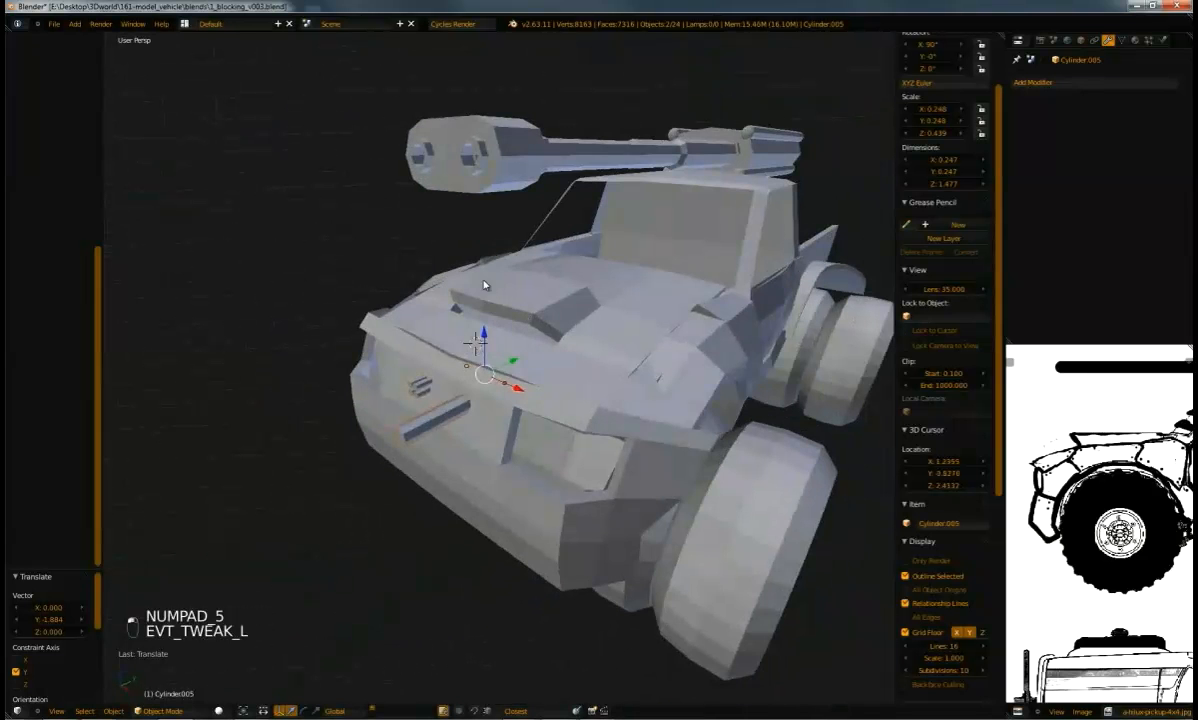
{"action": "left_click_drag", "start_coordinate": [484, 335], "coordinate": [480, 285]}
{"action": "scroll", "coordinate": [565, 357], "scroll_direction": "up", "scroll_amount": 6}
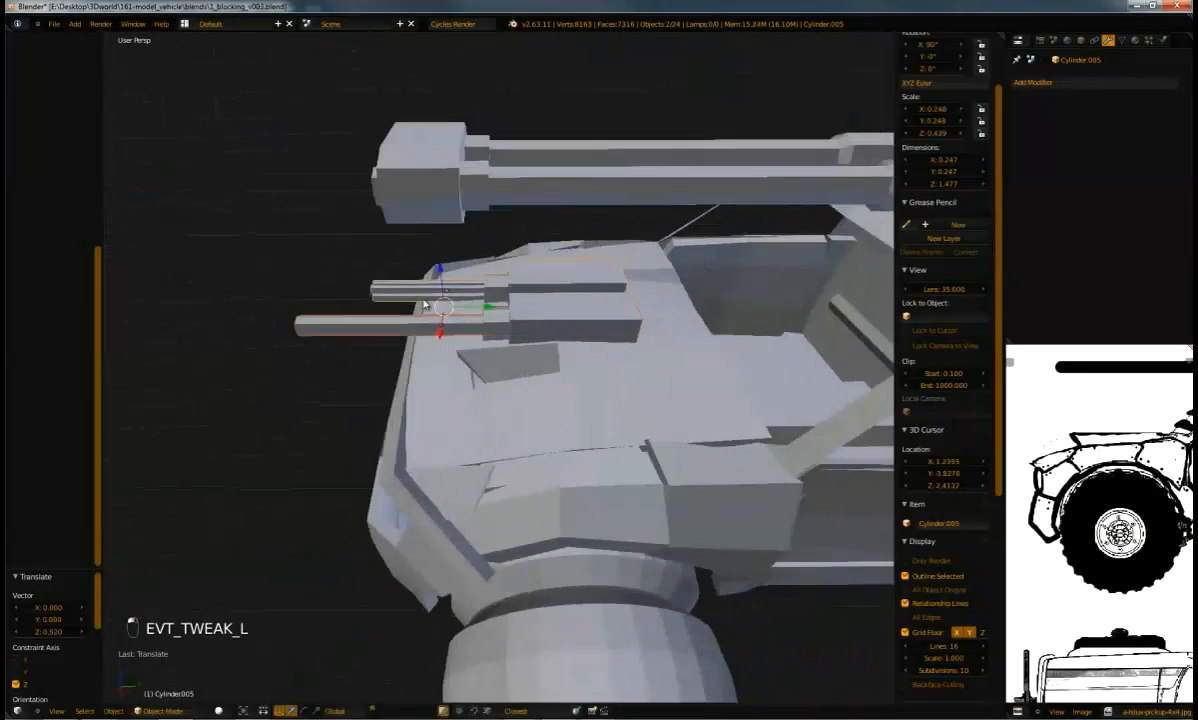
Scale both guns down together to roughly two thirds of their size to suit the hood
{"action": "key", "text": "s"}
{"action": "left_click", "coordinate": [512, 337]}
{"action": "key", "text": "s"}
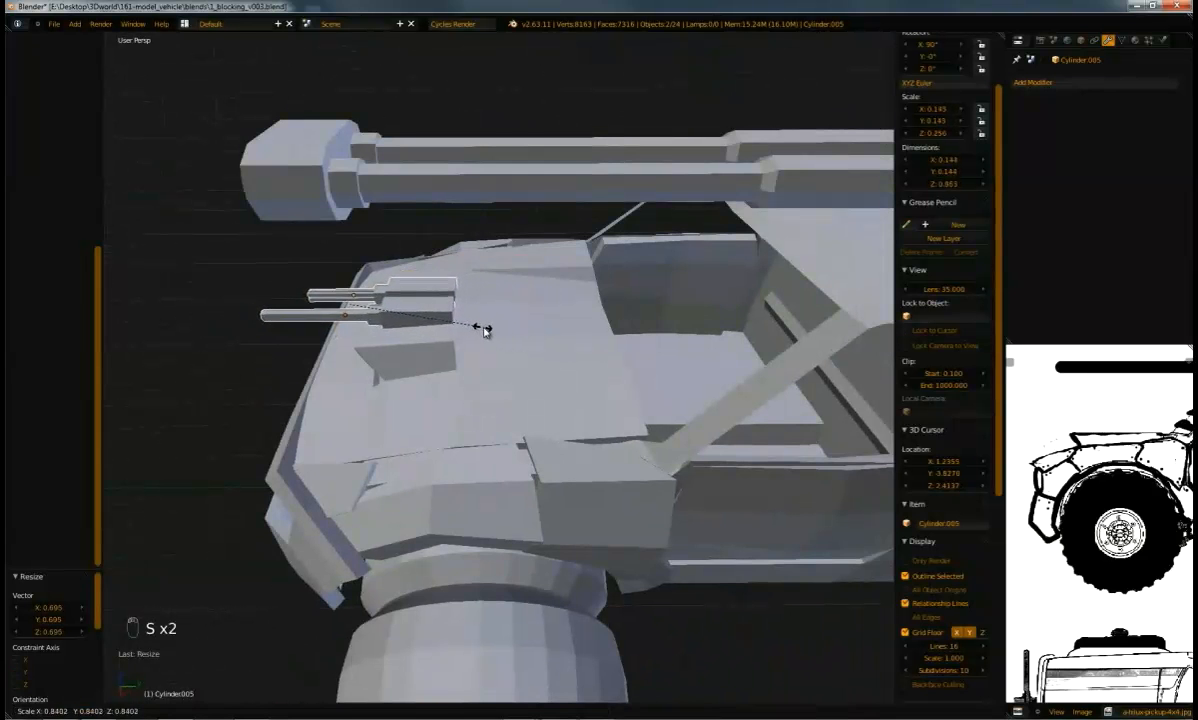
{"action": "left_click", "coordinate": [500, 335]}
{"action": "scroll", "coordinate": [500, 335], "scroll_direction": "down", "scroll_amount": 5}
{"action": "middle_click_drag", "start_coordinate": [537, 300], "coordinate": [598, 338]}
Select only the four-barrel gun and move it about 0.54 along Y and about -0.16 along X on the hood
{"action": "key", "text": "a"}
{"action": "right_click", "coordinate": [476, 340]}
{"action": "scroll", "coordinate": [543, 351], "scroll_direction": "up", "scroll_amount": 4}
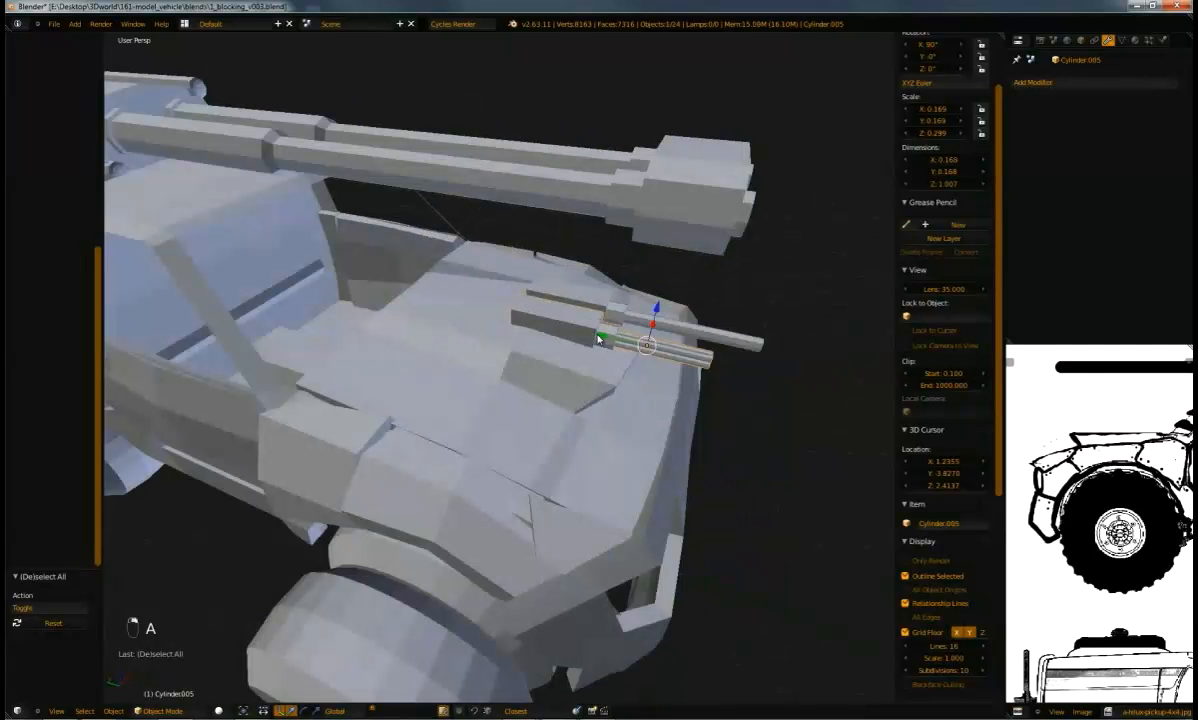
{"action": "left_click_drag", "start_coordinate": [620, 340], "coordinate": [489, 285]}
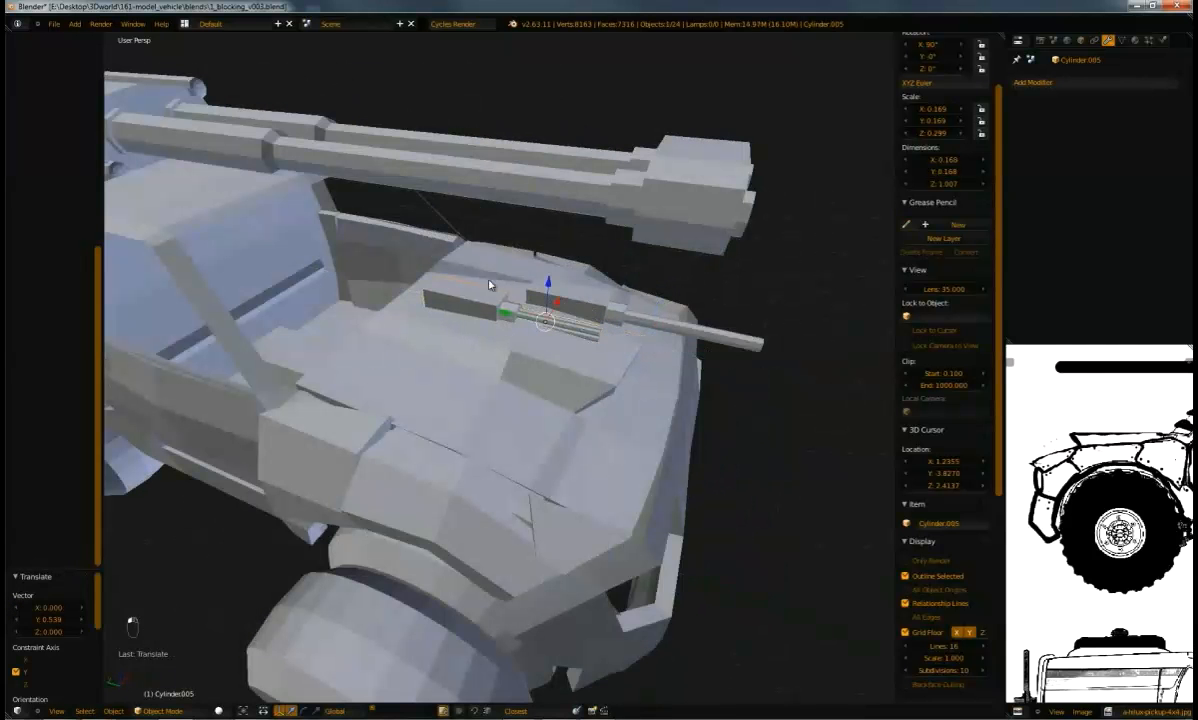
{"action": "middle_click_drag", "start_coordinate": [487, 292], "coordinate": [562, 316]}
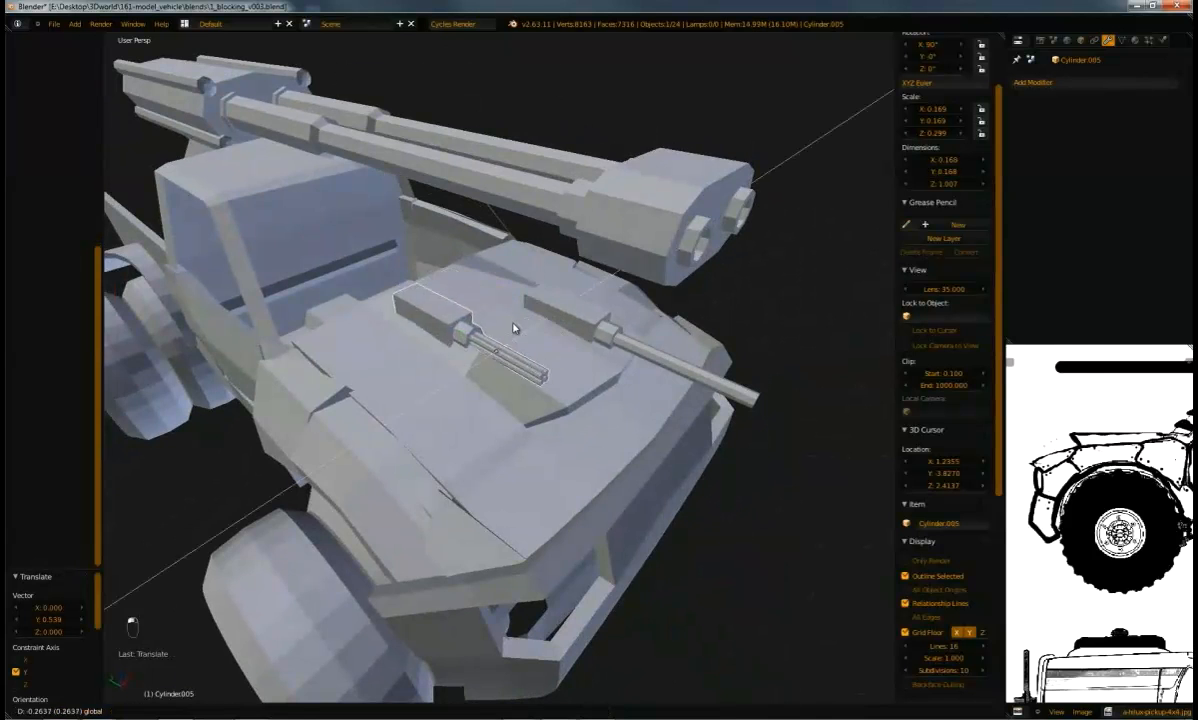
{"action": "left_click_drag", "start_coordinate": [524, 316], "coordinate": [515, 320]}
{"action": "middle_click_drag", "start_coordinate": [515, 320], "coordinate": [668, 307]}
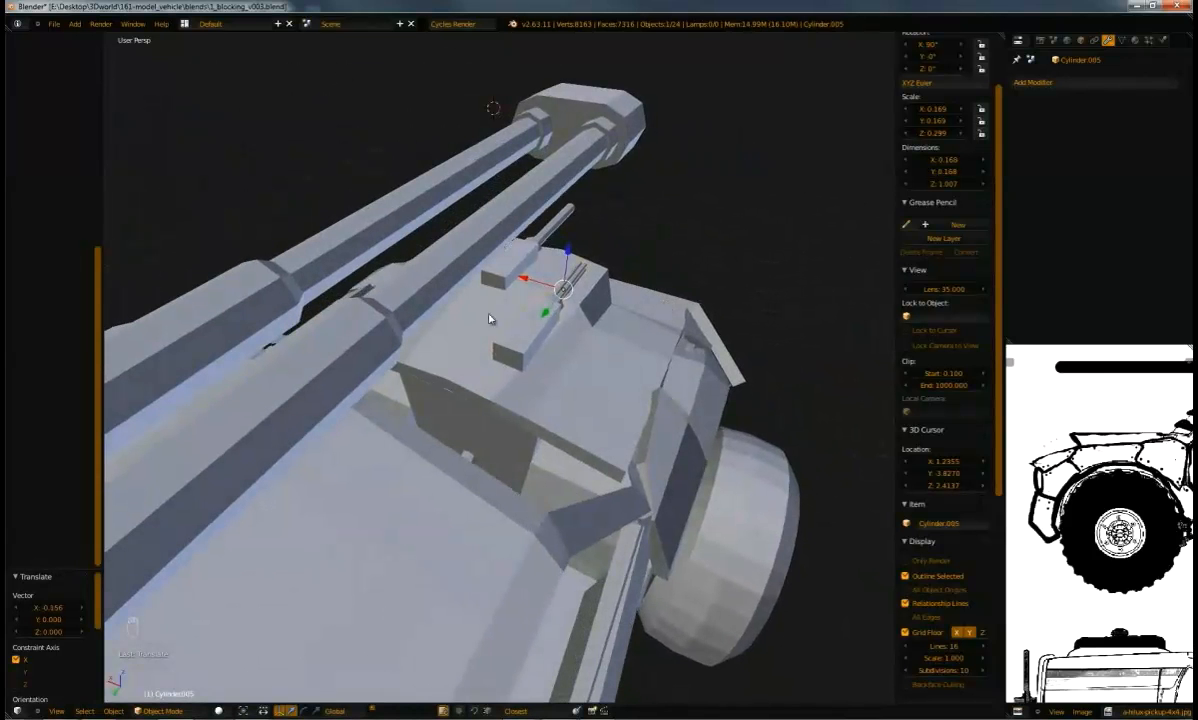
{"action": "middle_click_drag", "start_coordinate": [484, 428], "coordinate": [446, 421]}
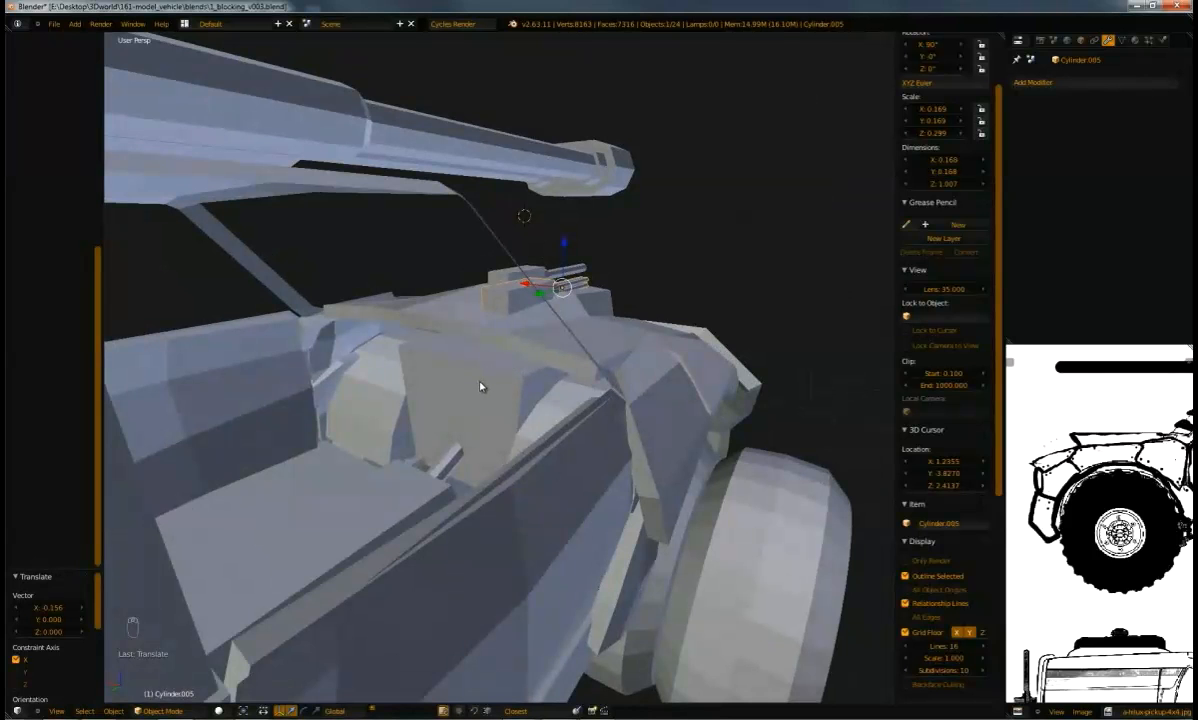
{"action": "middle_click_drag", "start_coordinate": [469, 390], "coordinate": [492, 456]}
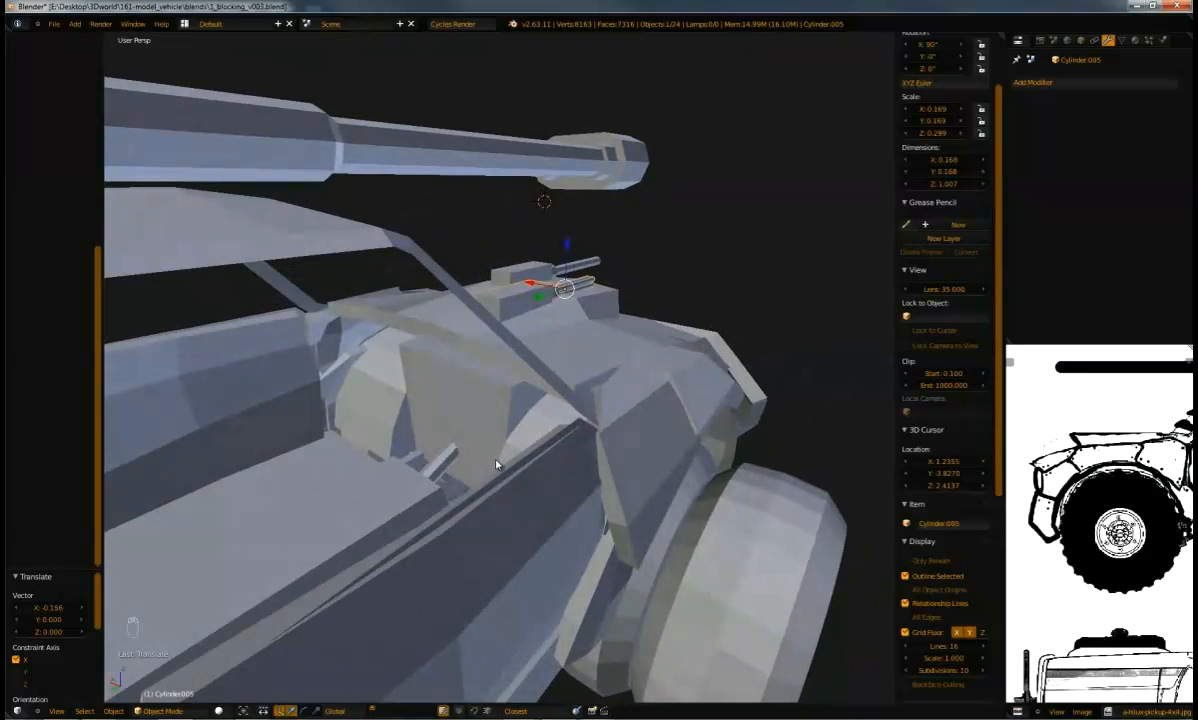
{"action": "middle_click_drag", "start_coordinate": [500, 429], "coordinate": [608, 266]}
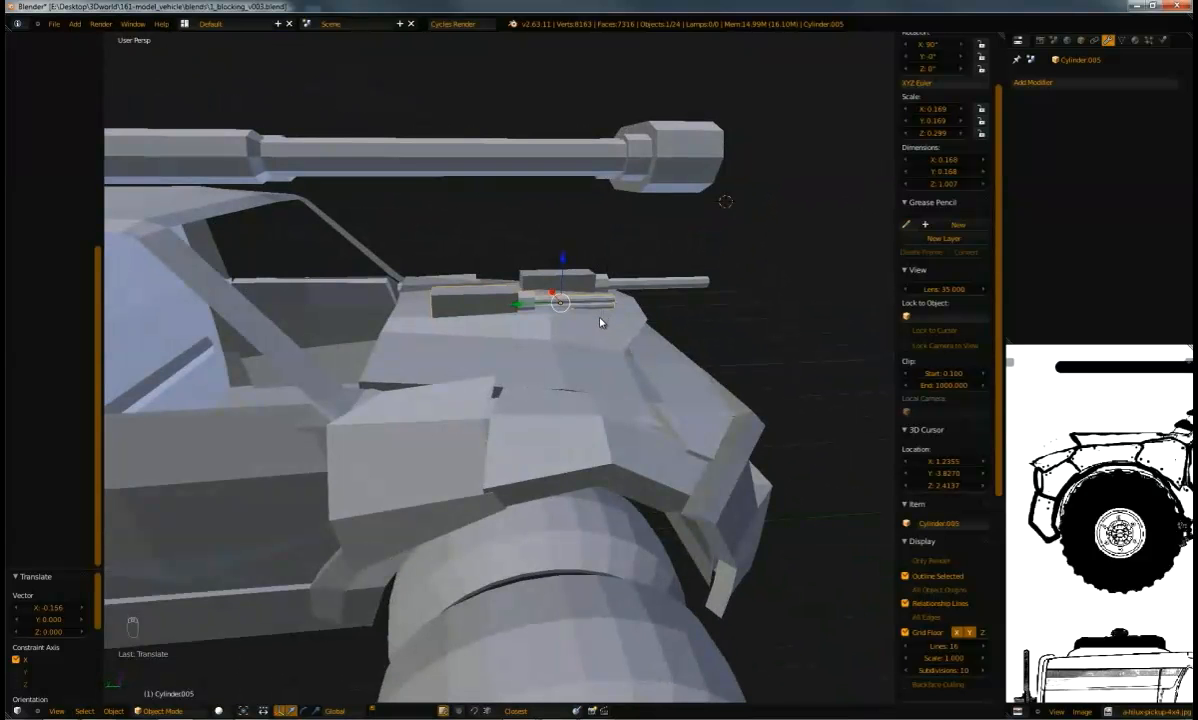
{"action": "middle_click_drag", "start_coordinate": [595, 325], "coordinate": [503, 341]}
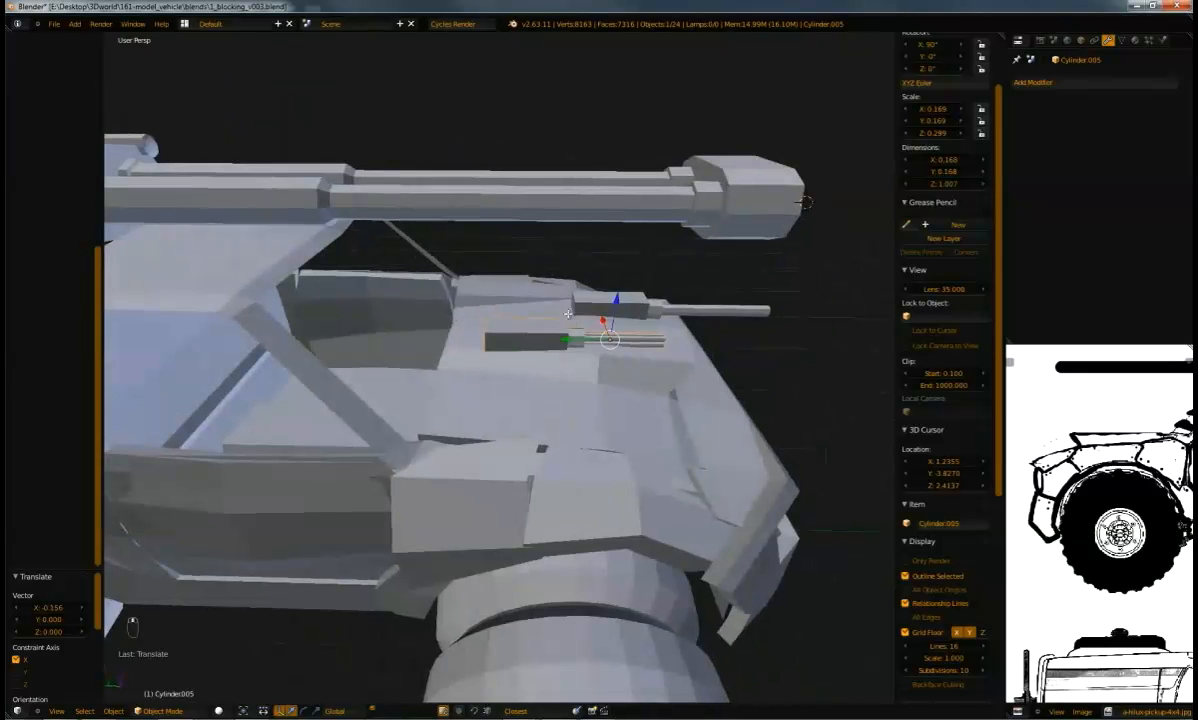
Shift the four-barrel gun's whole mesh forward along Y so its origin sits at the rear of the gun body
{"action": "key", "text": "Tab"}
{"action": "key", "text": "a"}
{"action": "key", "text": "a"}
{"action": "key", "text": "a"}
{"action": "key", "text": "g"}
{"action": "key", "text": "y"}
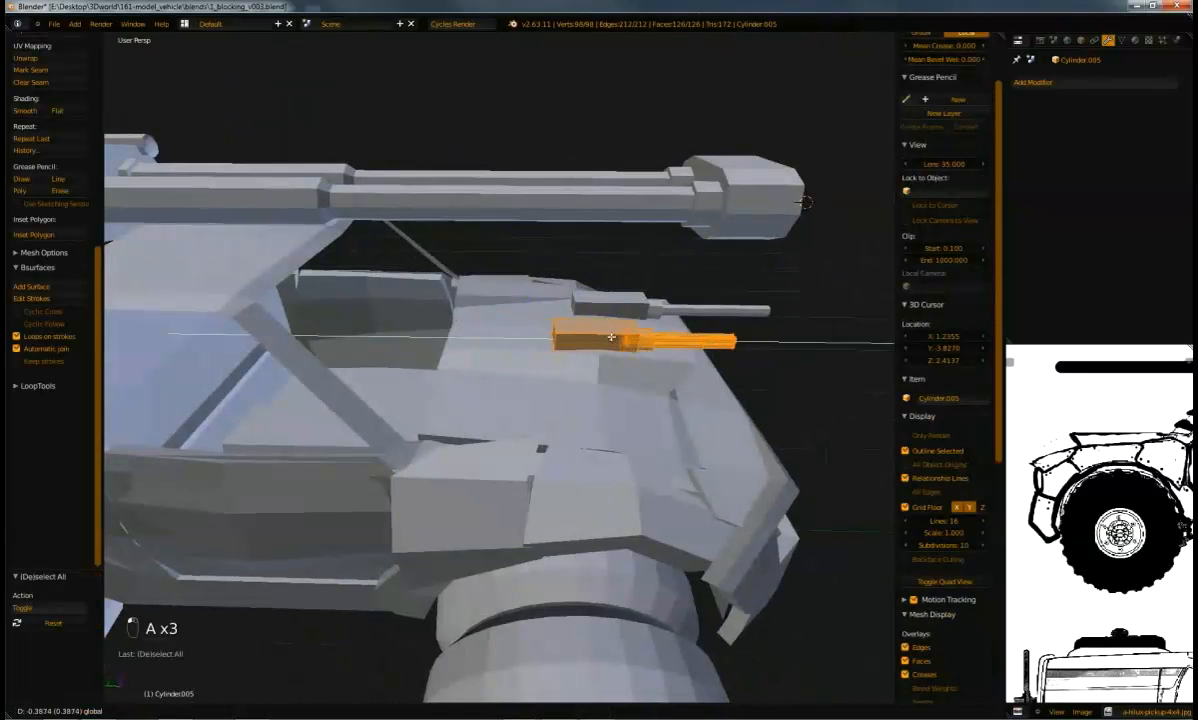
{"action": "left_click", "coordinate": [661, 330]}
{"action": "key", "text": "Tab"}
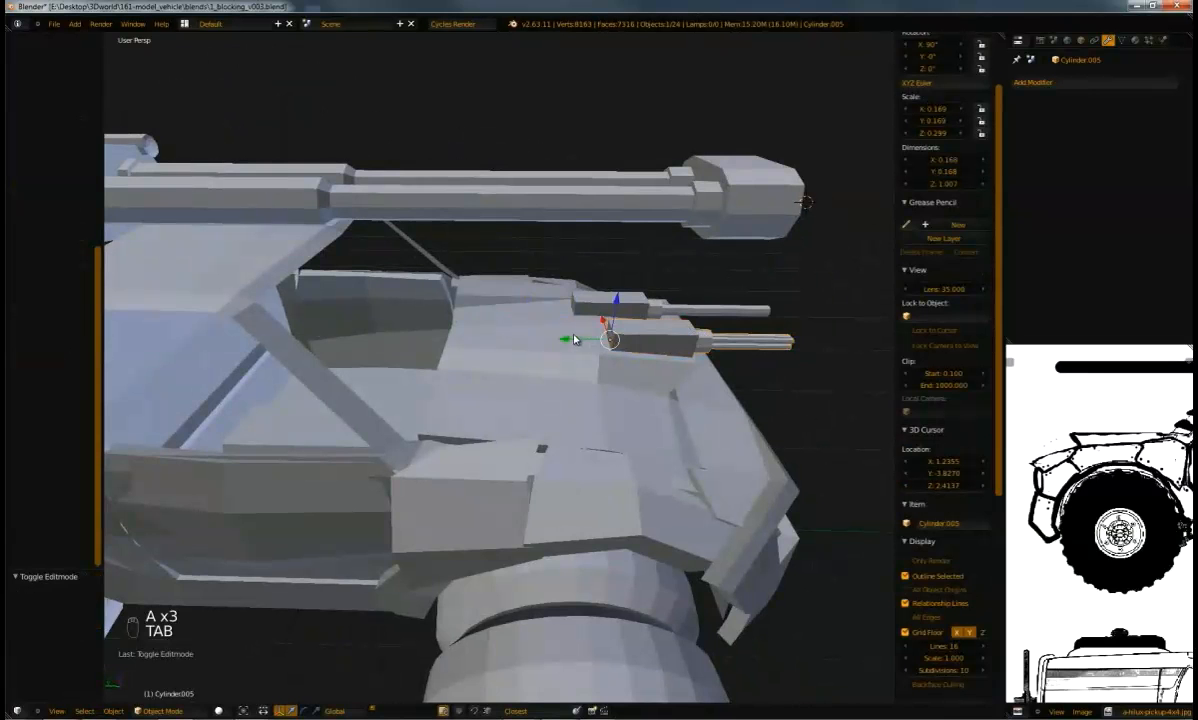
Move the four-barrel gun back along Y and about -0.41 along X, and try rotating it about its X axis
{"action": "key", "text": "g"}
{"action": "key", "text": "y"}
{"action": "left_click", "coordinate": [468, 340]}
{"action": "middle_click_drag", "start_coordinate": [468, 340], "coordinate": [402, 316]}
{"action": "left_click_drag", "start_coordinate": [493, 308], "coordinate": [425, 318]}
{"action": "middle_click_drag", "start_coordinate": [413, 312], "coordinate": [515, 334]}
{"action": "key", "text": "r"}
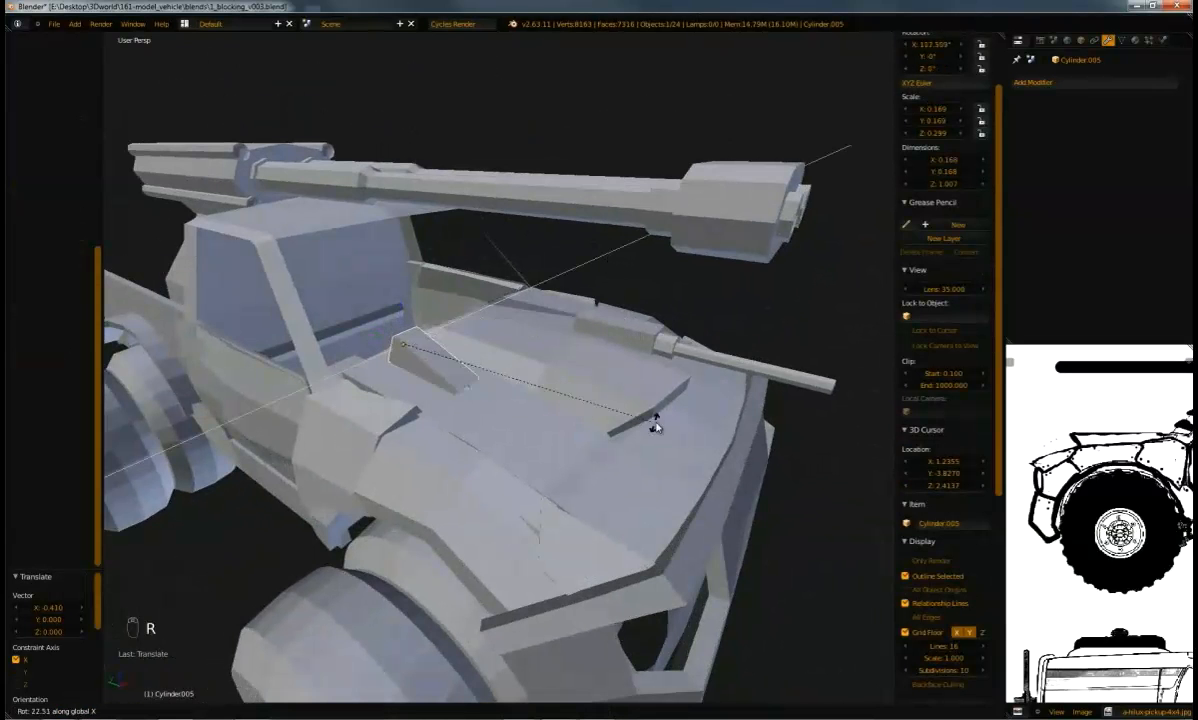
{"action": "right_click", "coordinate": [536, 218]}
Move the four-barrel gun about 1.1 along X to the other side of the hood
{"action": "middle_click_drag", "start_coordinate": [536, 218], "coordinate": [408, 278]}
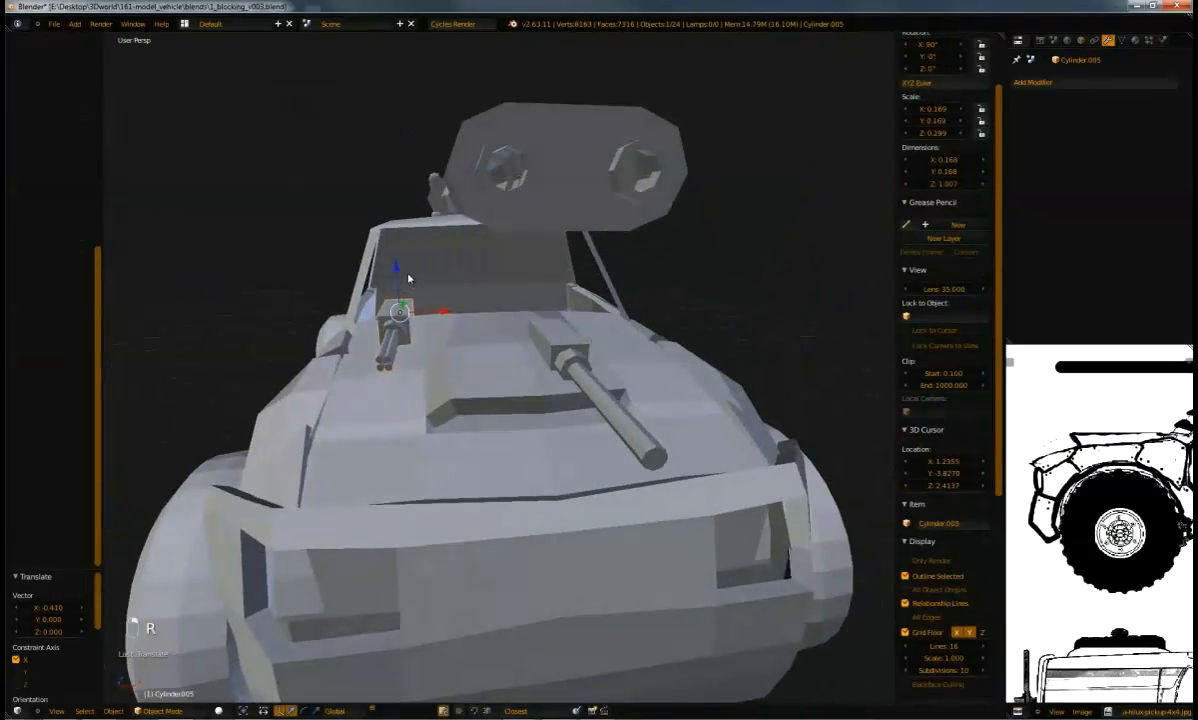
{"action": "left_click_drag", "start_coordinate": [444, 317], "coordinate": [499, 297]}
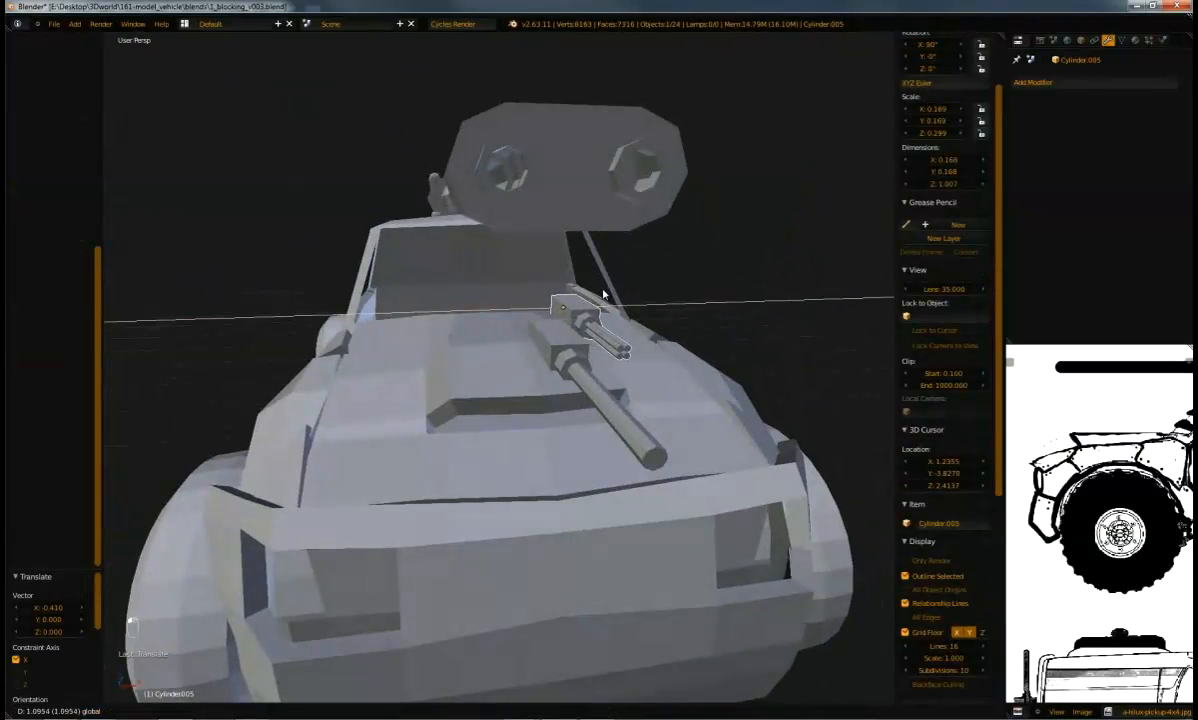
{"action": "left_click_drag", "start_coordinate": [604, 294], "coordinate": [604, 294]}
{"action": "middle_click_drag", "start_coordinate": [535, 286], "coordinate": [507, 270]}
Shift the single-barrel gun about 0.10 along X and 0.75 along Y on the hood
{"action": "left_click_drag", "start_coordinate": [518, 273], "coordinate": [533, 275]}
{"action": "middle_click_drag", "start_coordinate": [533, 275], "coordinate": [318, 309]}
{"action": "scroll", "coordinate": [359, 380], "scroll_direction": "down", "scroll_amount": 4}
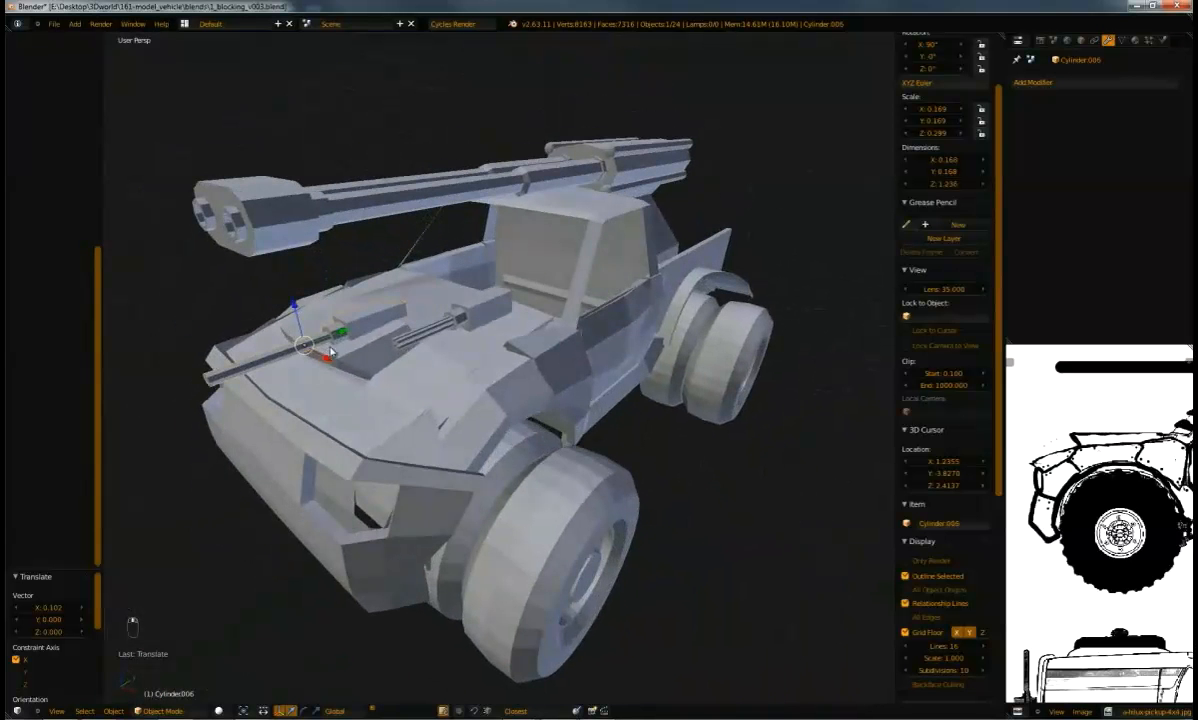
{"action": "left_click_drag", "start_coordinate": [362, 323], "coordinate": [370, 320]}
{"action": "left_click", "coordinate": [449, 311]}
{"action": "middle_click_drag", "start_coordinate": [449, 311], "coordinate": [437, 343]}
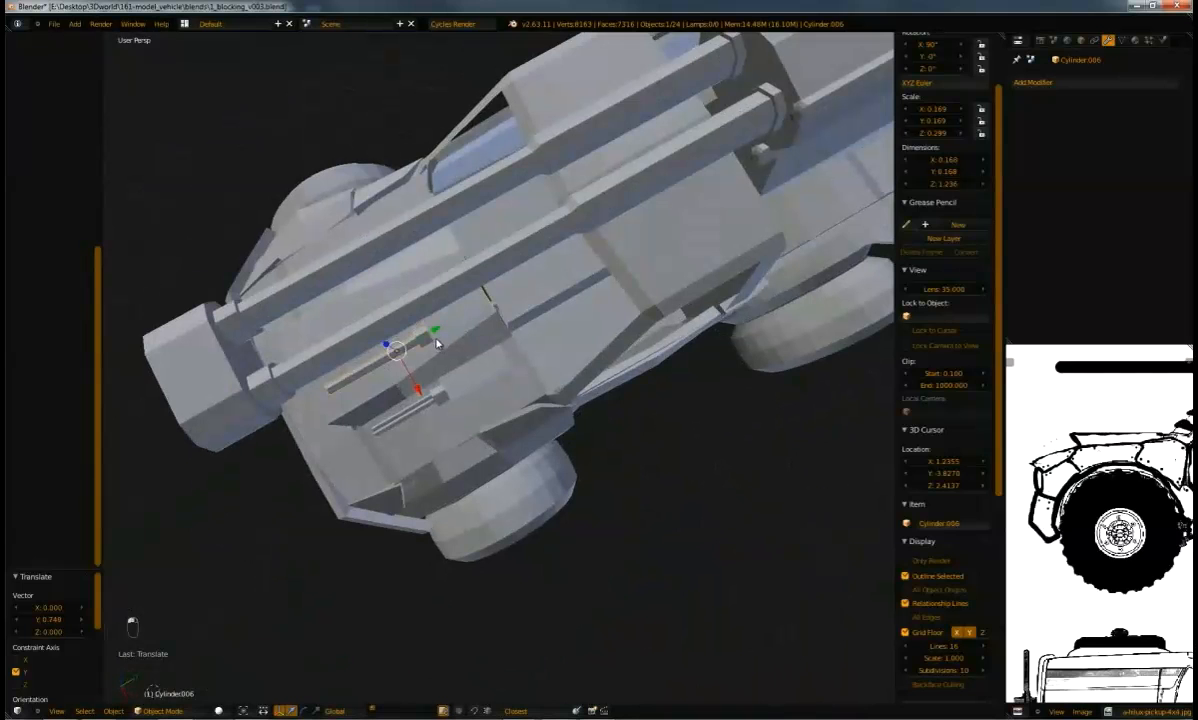
Shift the single-barrel gun's whole mesh forward so its origin sits at the rear, and move the gun back along Y beside the four-barrel gun
{"action": "key", "text": "Tab"}
{"action": "key", "text": "a"}
{"action": "key", "text": "a"}
{"action": "key", "text": "a"}
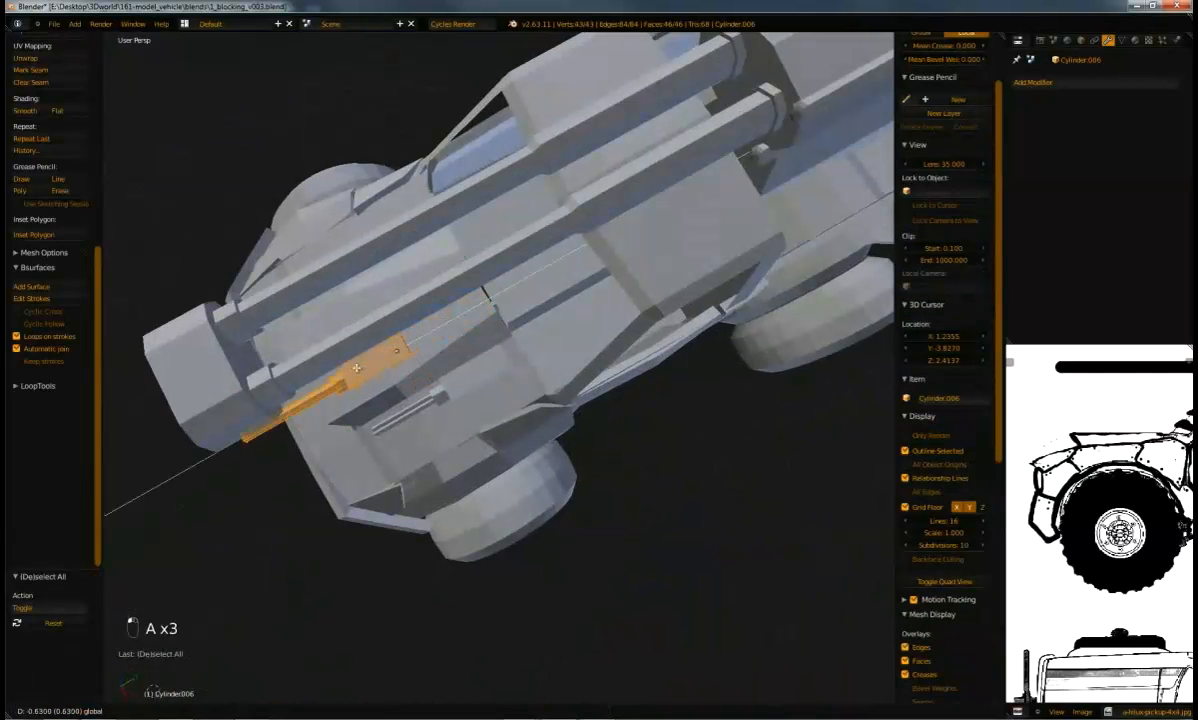
{"action": "key", "text": "Tab"}
{"action": "key", "text": "g"}
{"action": "key", "text": "y"}
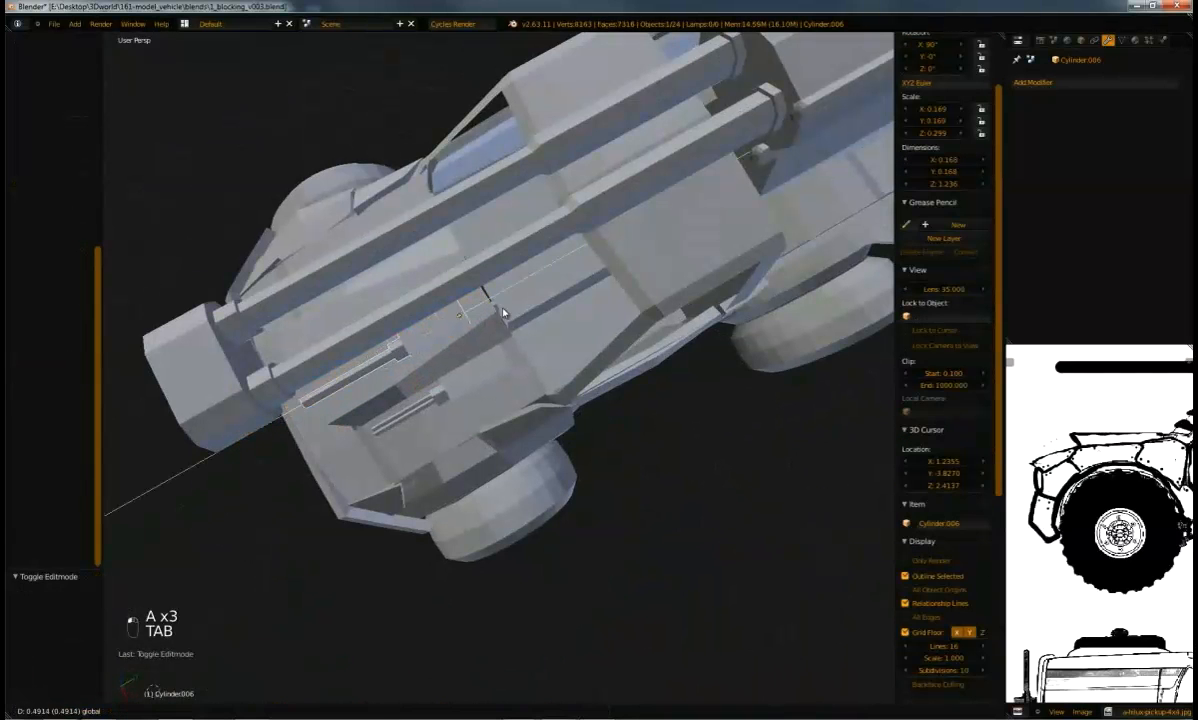
{"action": "left_click_drag", "start_coordinate": [512, 308], "coordinate": [538, 418]}
{"action": "left_click_drag", "start_coordinate": [549, 367], "coordinate": [549, 367]}
Lower both hood guns by about 0.11 along Z and a little further so they sink into the hood surface
{"action": "middle_click_drag", "start_coordinate": [549, 367], "coordinate": [565, 241]}
{"action": "key", "text": "g"}
{"action": "key", "text": "z"}
{"action": "left_click", "coordinate": [475, 228]}
{"action": "middle_click_drag", "start_coordinate": [475, 228], "coordinate": [518, 247]}
{"action": "key", "text": "g"}
{"action": "key", "text": "z"}
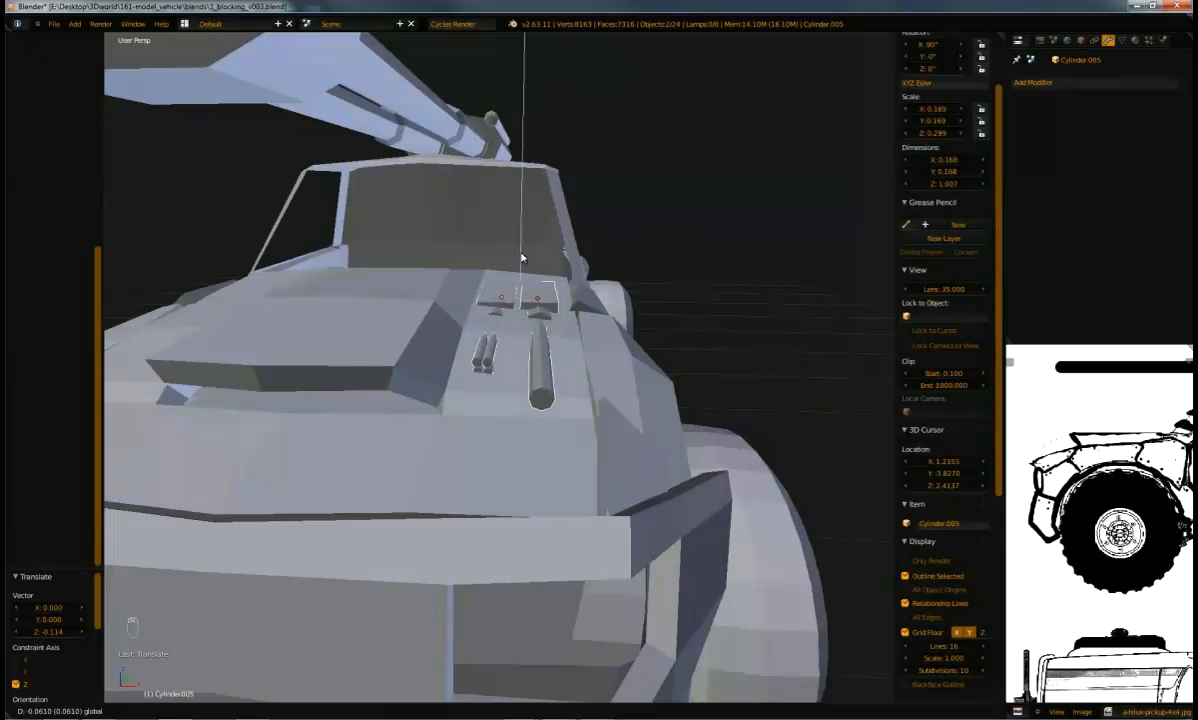
{"action": "left_click", "coordinate": [510, 246]}
Try duplicating both guns about -1.39 along X to the opposite side of the hood and mirroring the copies on X
{"action": "middle_click_drag", "start_coordinate": [497, 246], "coordinate": [620, 248]}
{"action": "key", "text": "a"}
{"action": "scroll", "coordinate": [503, 269], "scroll_direction": "down", "scroll_amount": 3}
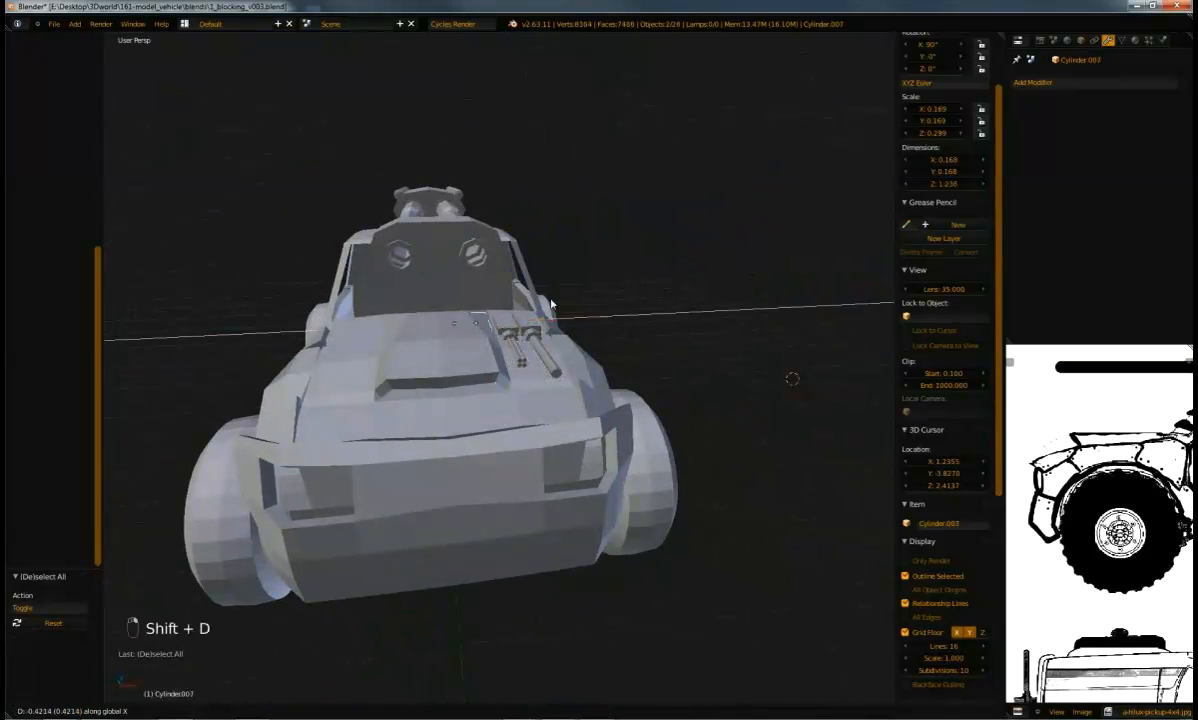
{"action": "left_click", "coordinate": [453, 288]}
{"action": "key", "text": "s"}
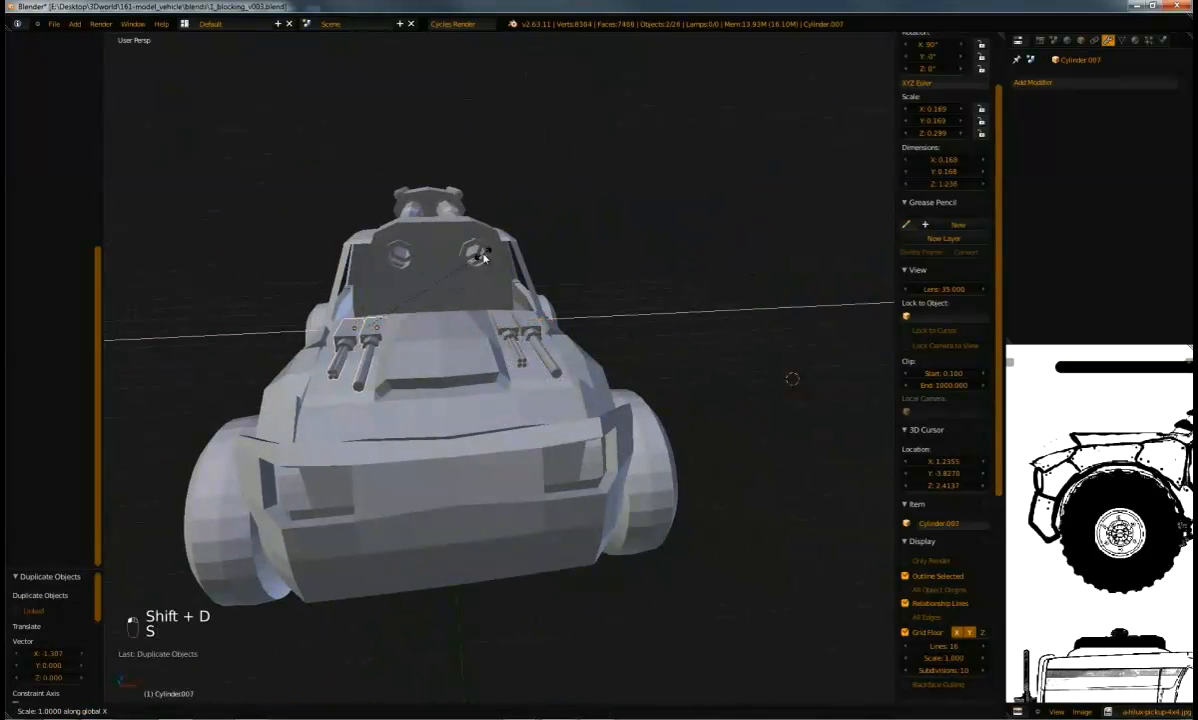
{"action": "left_click", "coordinate": [483, 258]}
{"action": "left_click_drag", "start_coordinate": [406, 331], "coordinate": [398, 331]}
{"action": "middle_click_drag", "start_coordinate": [398, 331], "coordinate": [437, 377]}
{"action": "scroll", "coordinate": [512, 337], "scroll_direction": "up", "scroll_amount": 3}
{"action": "middle_click_drag", "start_coordinate": [369, 362], "coordinate": [420, 318]}
{"action": "middle_click_drag", "start_coordinate": [505, 225], "coordinate": [415, 207]}
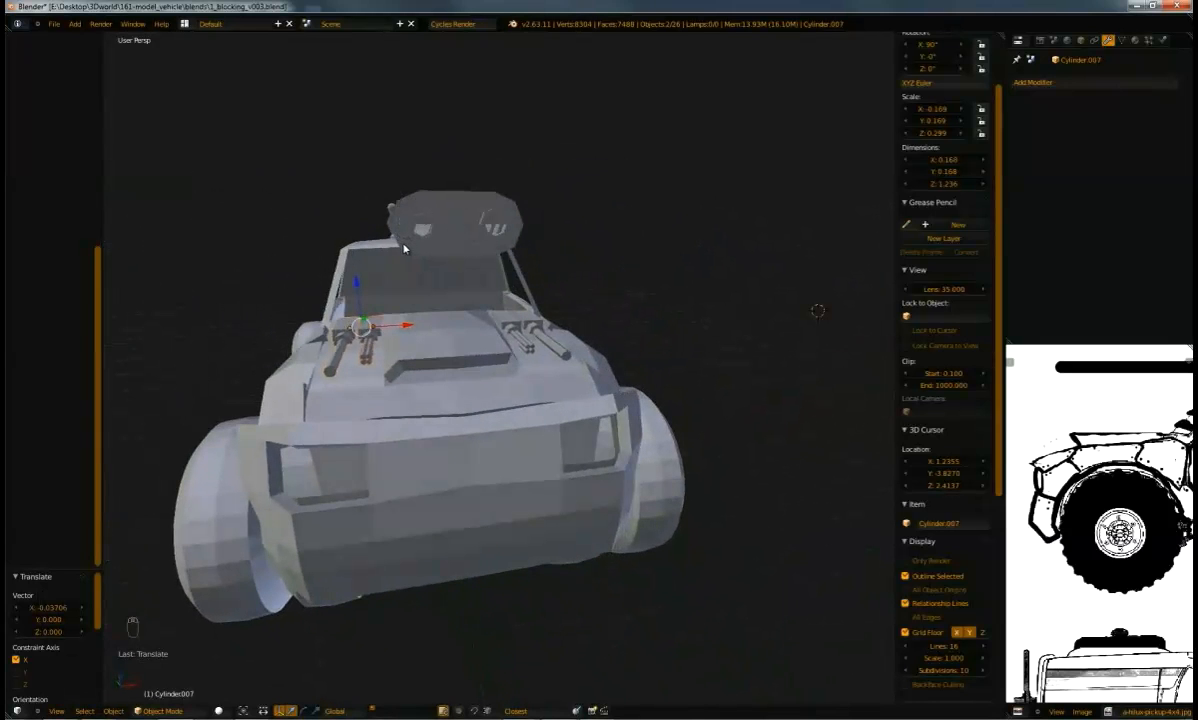
Remove the mirrored gun copies and fine-tune the height of the remaining hood guns, finishing with about -0.024 along Z
{"action": "middle_click_drag", "start_coordinate": [384, 251], "coordinate": [470, 310]}
{"action": "left_click", "coordinate": [506, 321]}
{"action": "right_click", "coordinate": [471, 310]}
{"action": "left_click_drag", "start_coordinate": [513, 281], "coordinate": [520, 266]}
{"action": "middle_click_drag", "start_coordinate": [509, 266], "coordinate": [534, 260]}
{"action": "left_click_drag", "start_coordinate": [520, 257], "coordinate": [516, 265]}
{"action": "middle_click_drag", "start_coordinate": [517, 265], "coordinate": [479, 330]}
{"action": "right_click", "coordinate": [469, 331]}
{"action": "right_click", "coordinate": [473, 336]}
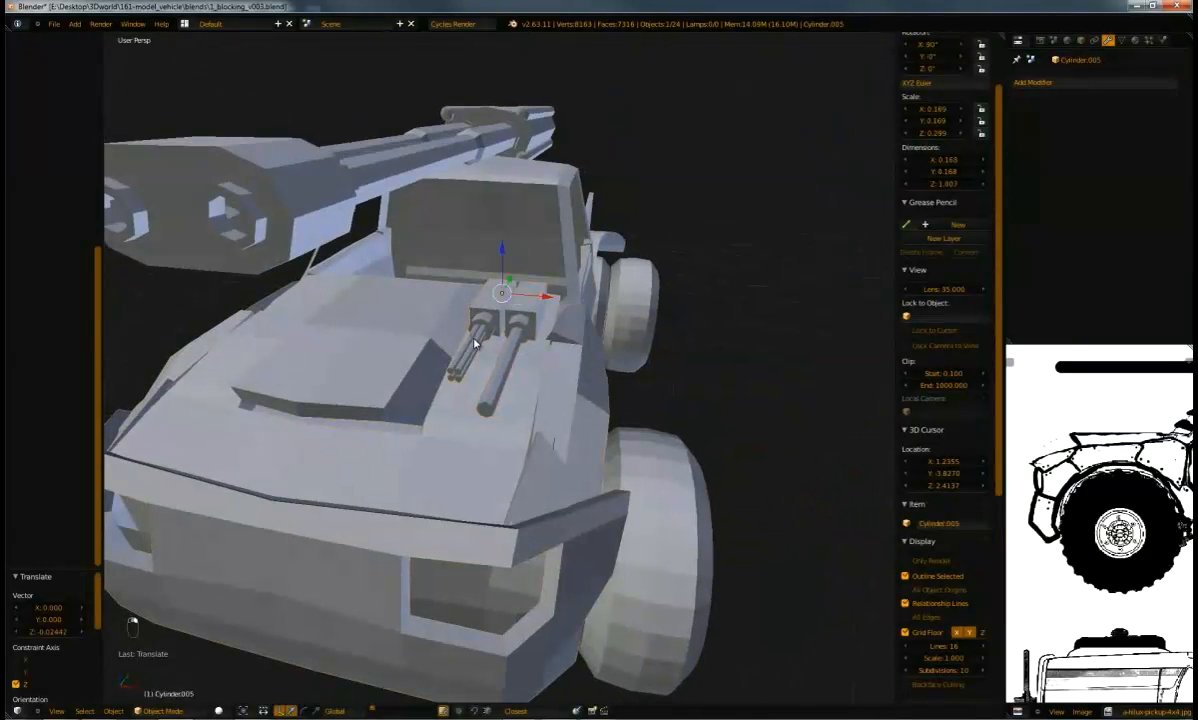
Move the single-barrel gun 1.0 along X off the hood and duplicate the four-barrel gun about 0.21 along X in its place
{"action": "scroll", "coordinate": [461, 270], "scroll_direction": "down", "scroll_amount": 2}
{"action": "middle_click_drag", "start_coordinate": [461, 272], "coordinate": [458, 346]}
{"action": "middle_click_drag", "start_coordinate": [519, 296], "coordinate": [499, 405]}
{"action": "middle_click_drag", "start_coordinate": [491, 337], "coordinate": [555, 379]}
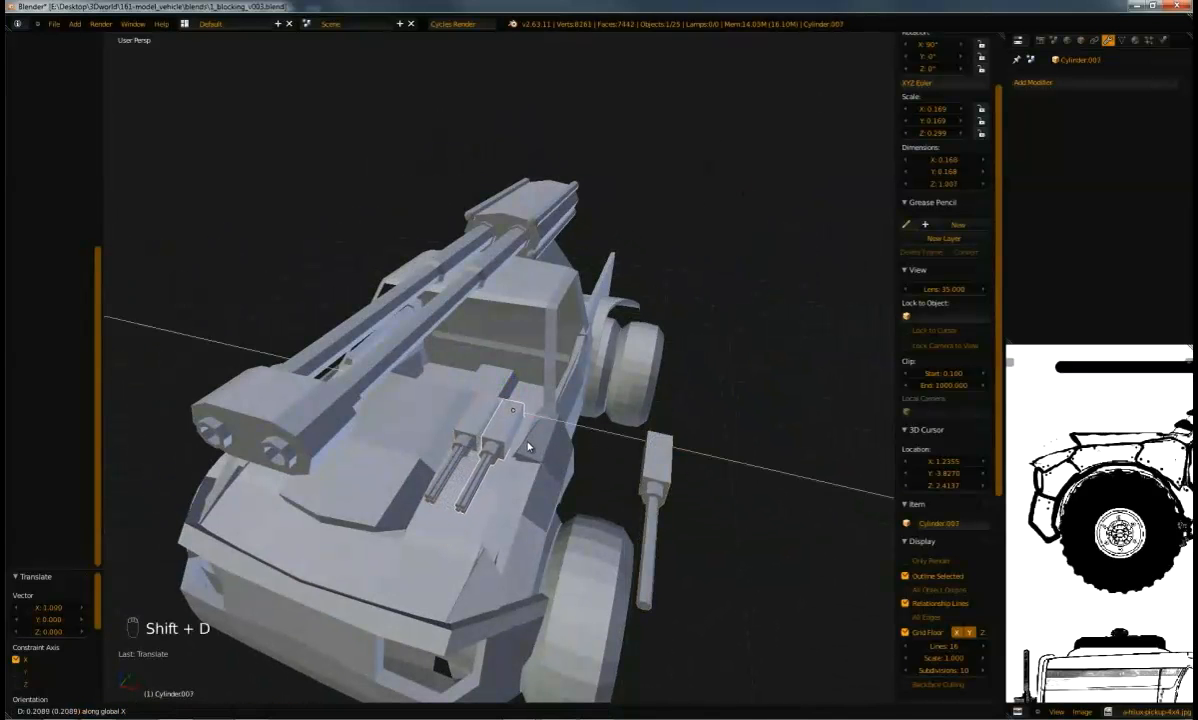
{"action": "middle_click_drag", "start_coordinate": [527, 446], "coordinate": [502, 438]}
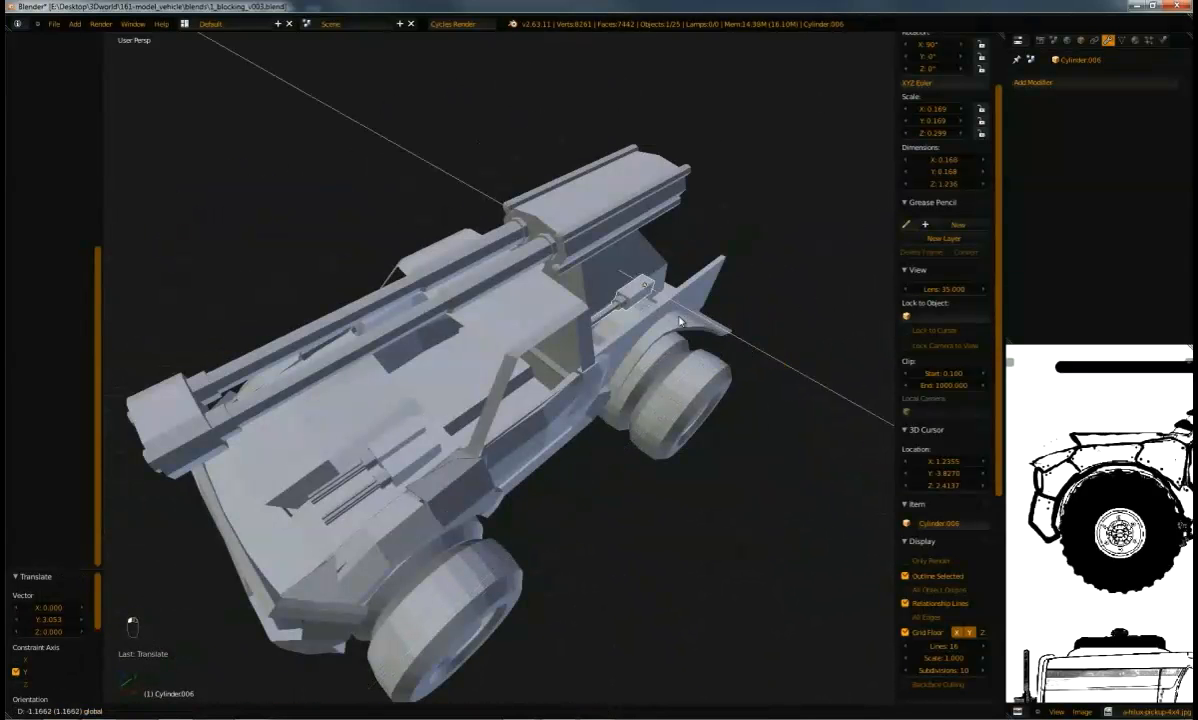
Place the single-barrel gun outside the truck bed above the rear wheel, about 3.05 along Y and about -0.25 along Z
{"action": "left_click", "coordinate": [713, 336]}
{"action": "middle_click_drag", "start_coordinate": [713, 330], "coordinate": [678, 271]}
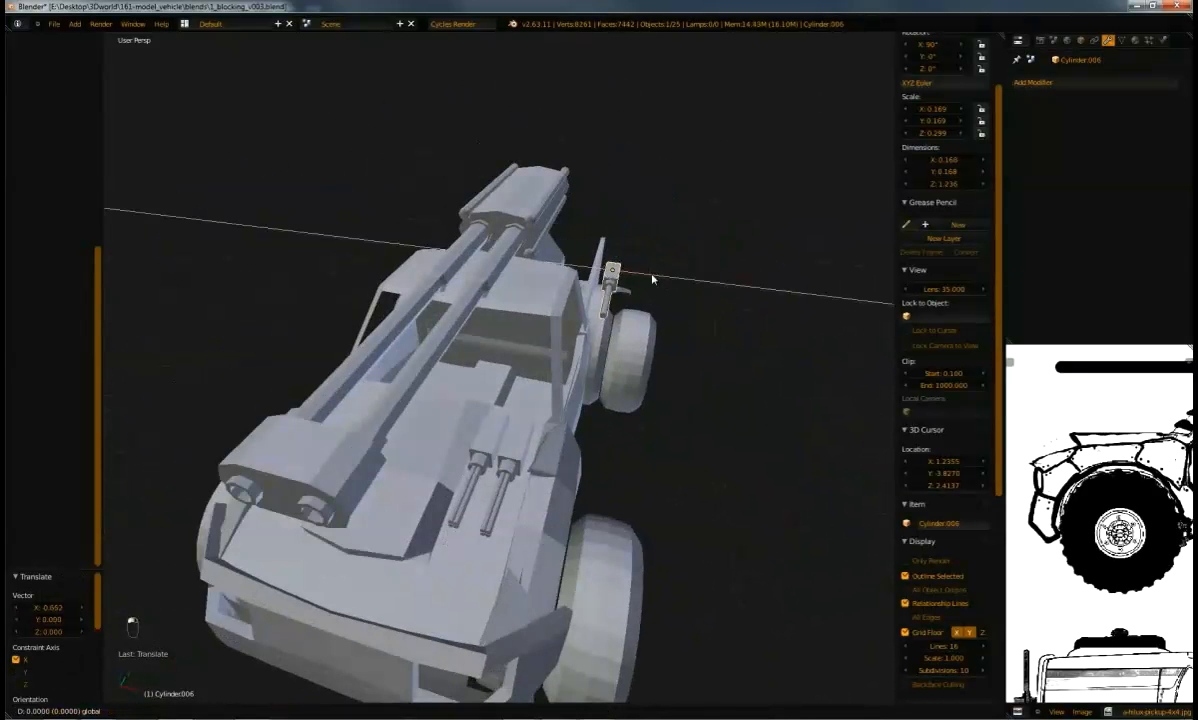
{"action": "middle_click_drag", "start_coordinate": [551, 269], "coordinate": [596, 262]}
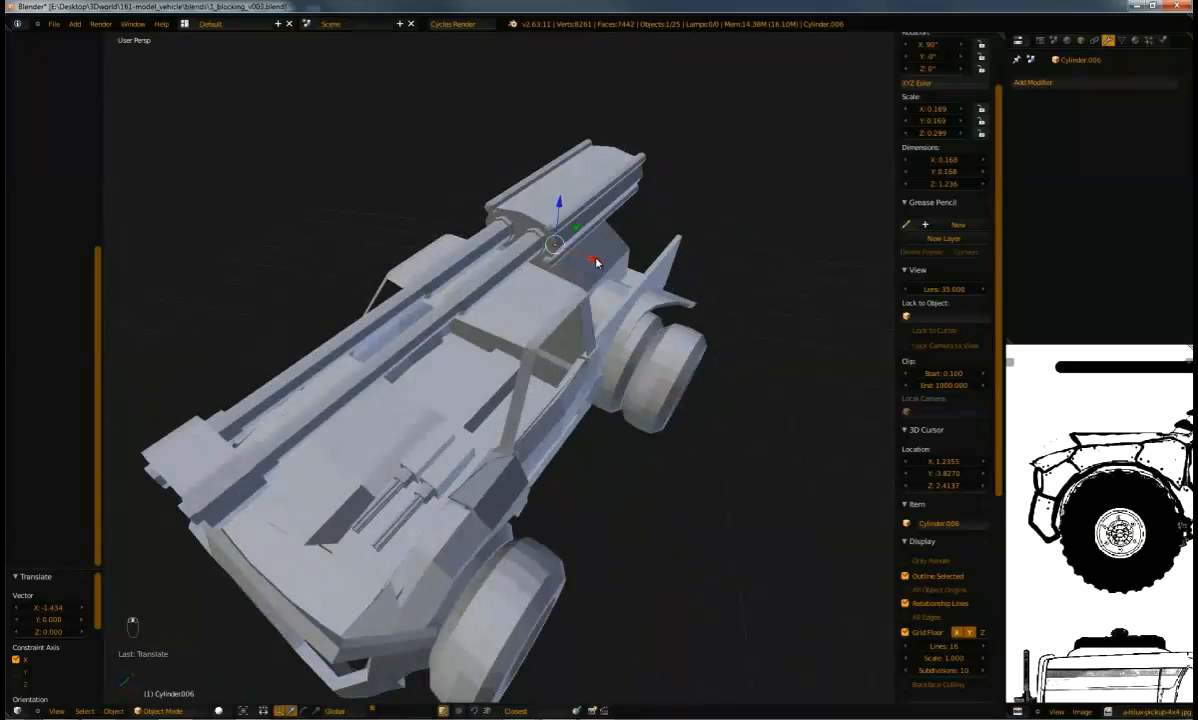
{"action": "middle_click_drag", "start_coordinate": [671, 323], "coordinate": [370, 296]}
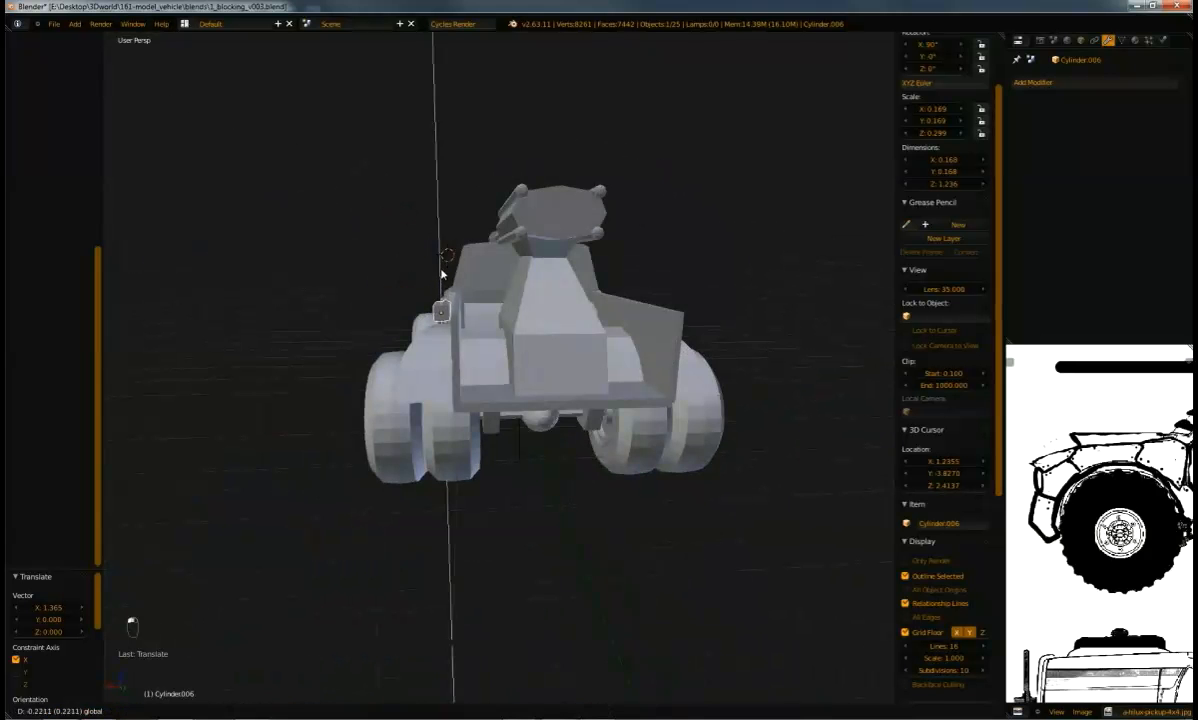
{"action": "middle_click_drag", "start_coordinate": [404, 314], "coordinate": [508, 275]}
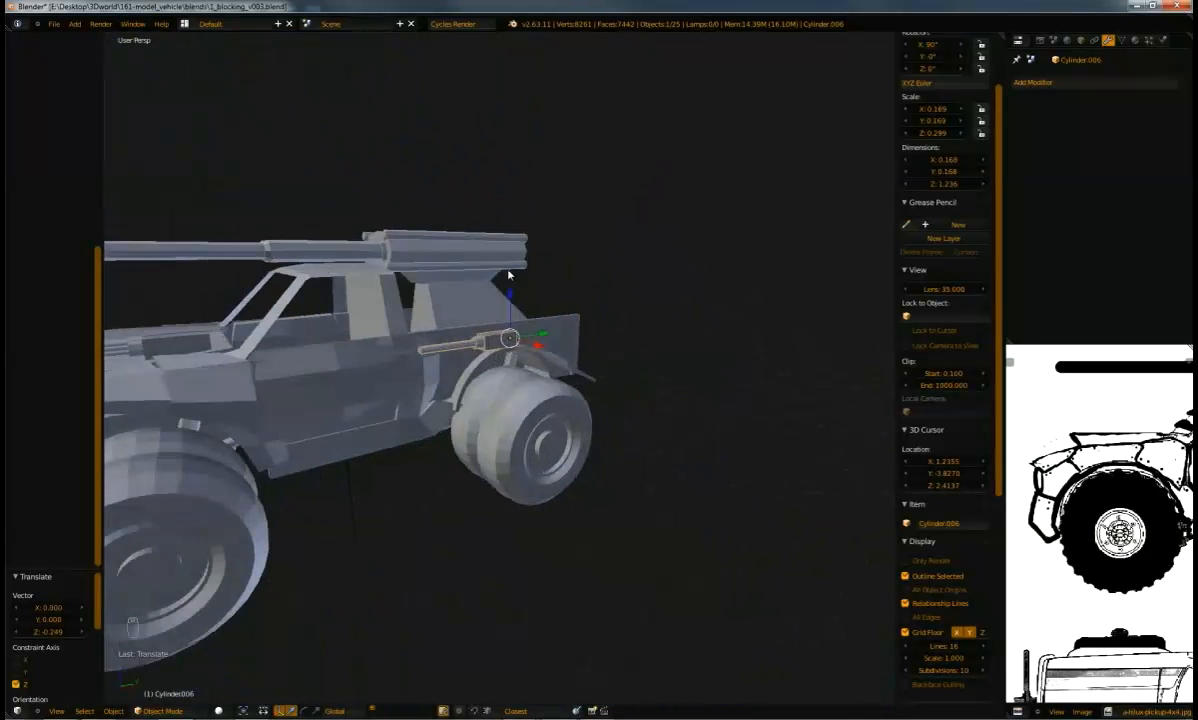
{"action": "left_click_drag", "start_coordinate": [543, 349], "coordinate": [548, 348]}
Nudge the single-barrel gun along X, finishing with about -0.06, so it sits against the side of the truck bed
{"action": "middle_click_drag", "start_coordinate": [548, 348], "coordinate": [374, 316]}
{"action": "scroll", "coordinate": [378, 340], "scroll_direction": "down", "scroll_amount": 2}
{"action": "scroll", "coordinate": [338, 325], "scroll_direction": "up", "scroll_amount": 2}
{"action": "middle_click_drag", "start_coordinate": [374, 316], "coordinate": [690, 343], "text": "shift"}
{"action": "scroll", "coordinate": [548, 377], "scroll_direction": "up", "scroll_amount": 3}
{"action": "scroll", "coordinate": [484, 361], "scroll_direction": "down", "scroll_amount": 3}
{"action": "left_click", "coordinate": [536, 346]}
{"action": "key", "text": "Tab"}
{"action": "key", "text": "Tab"}
{"action": "middle_click_drag", "start_coordinate": [548, 326], "coordinate": [592, 338]}
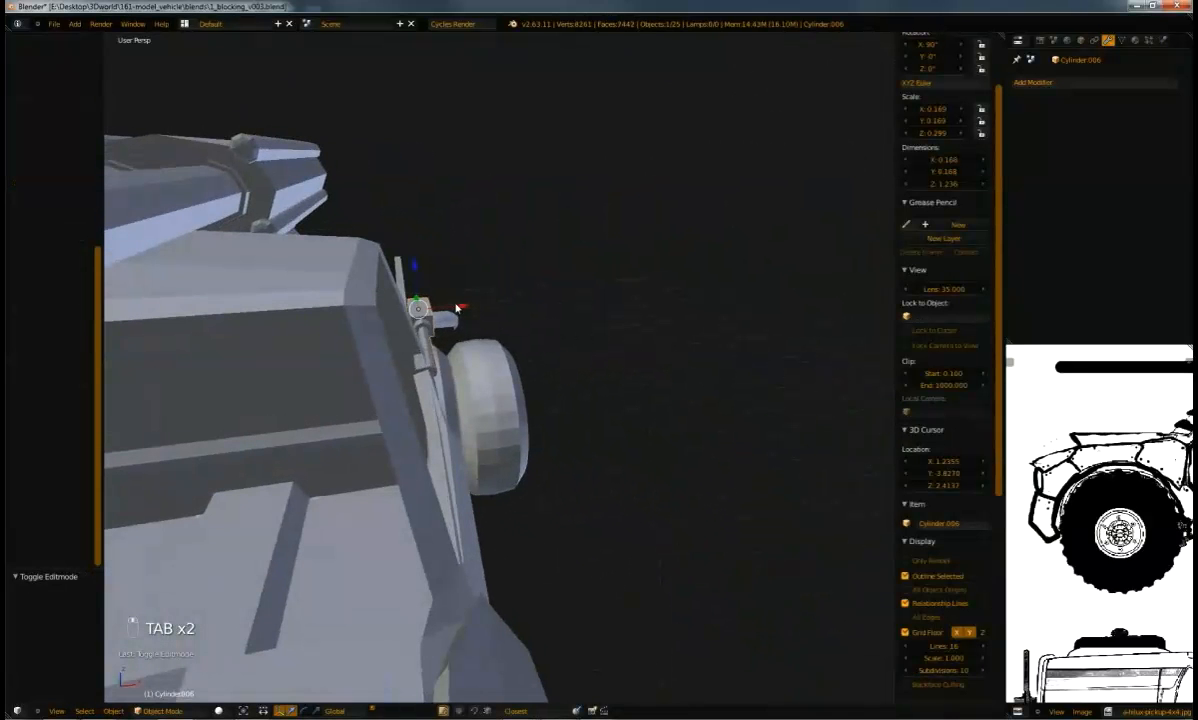
{"action": "key", "text": "g"}
{"action": "key", "text": "x"}
{"action": "middle_click_drag", "start_coordinate": [473, 327], "coordinate": [519, 444]}
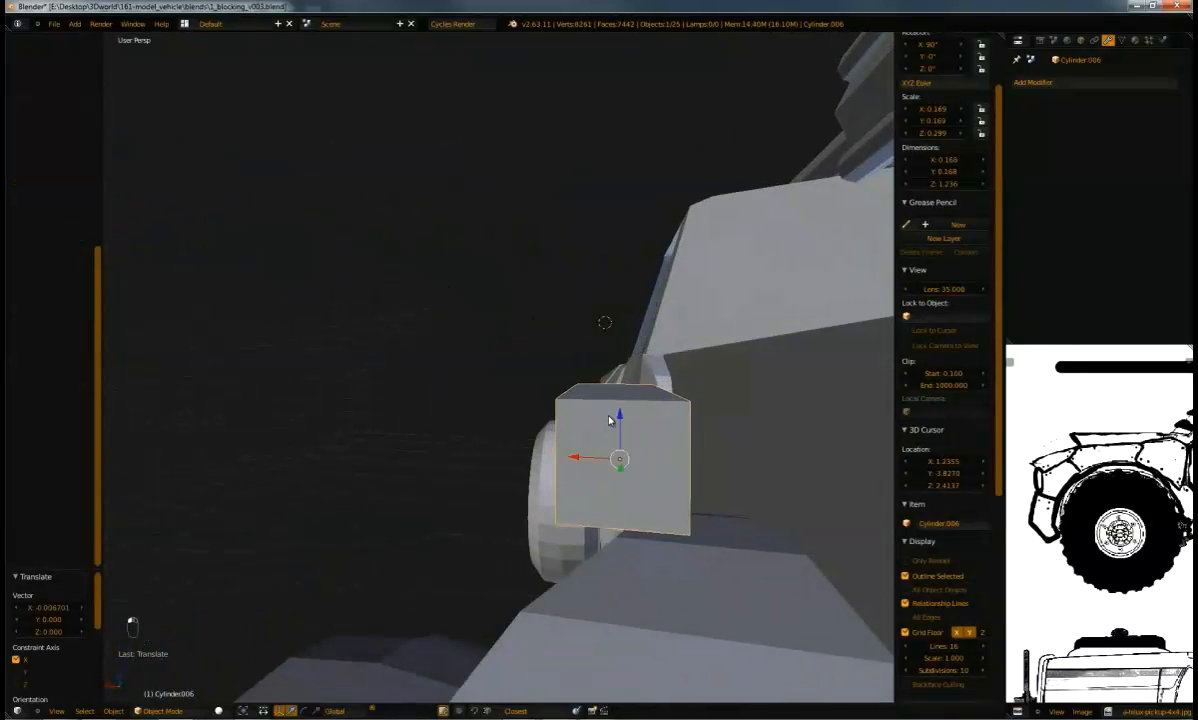
{"action": "left_click_drag", "start_coordinate": [581, 454], "coordinate": [420, 446]}
Add an 8-vertex cylinder with radius 0.1 and depth 2, rotate it 90° about X and scale it to 0.271
{"action": "middle_click_drag", "start_coordinate": [450, 432], "coordinate": [470, 345]}
{"action": "scroll", "coordinate": [538, 481], "scroll_direction": "up", "scroll_amount": 5}
{"action": "middle_click_drag", "start_coordinate": [538, 481], "coordinate": [612, 414]}
{"action": "scroll", "coordinate": [633, 350], "scroll_direction": "up", "scroll_amount": 4}
{"action": "middle_click_drag", "start_coordinate": [633, 350], "coordinate": [530, 233]}
{"action": "scroll", "coordinate": [514, 285], "scroll_direction": "down", "scroll_amount": 3}
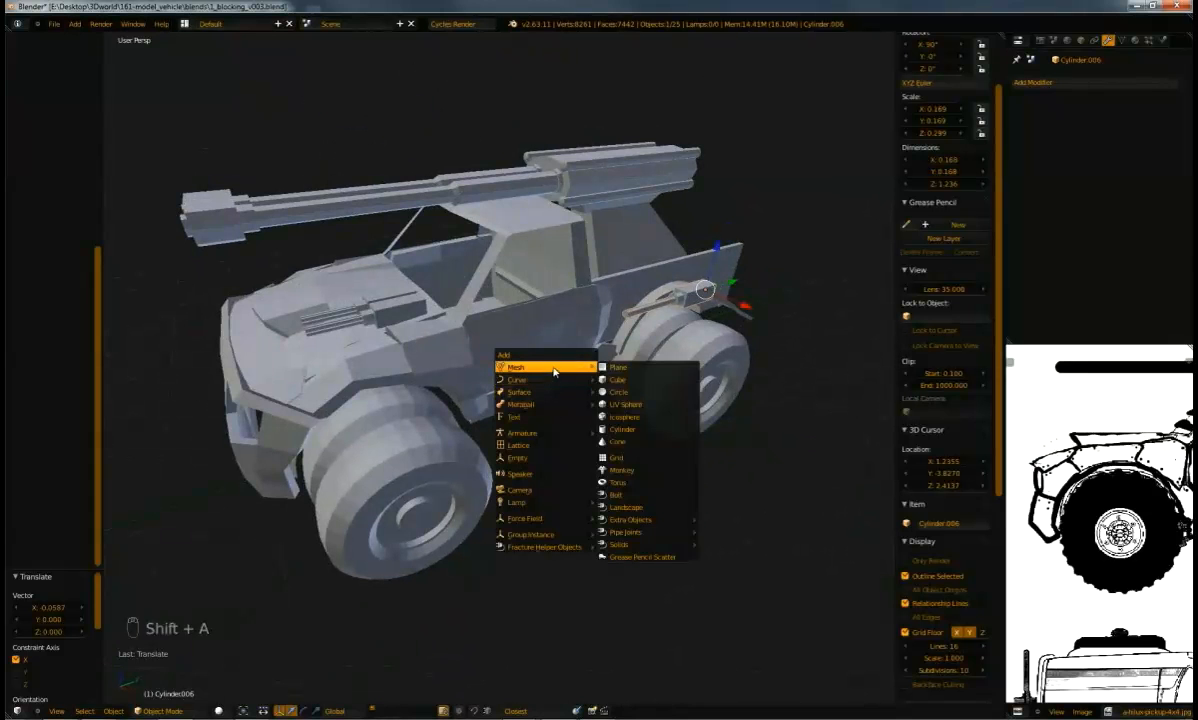
{"action": "left_click", "coordinate": [644, 431]}
{"action": "scroll", "coordinate": [497, 355], "scroll_direction": "down", "scroll_amount": 5}
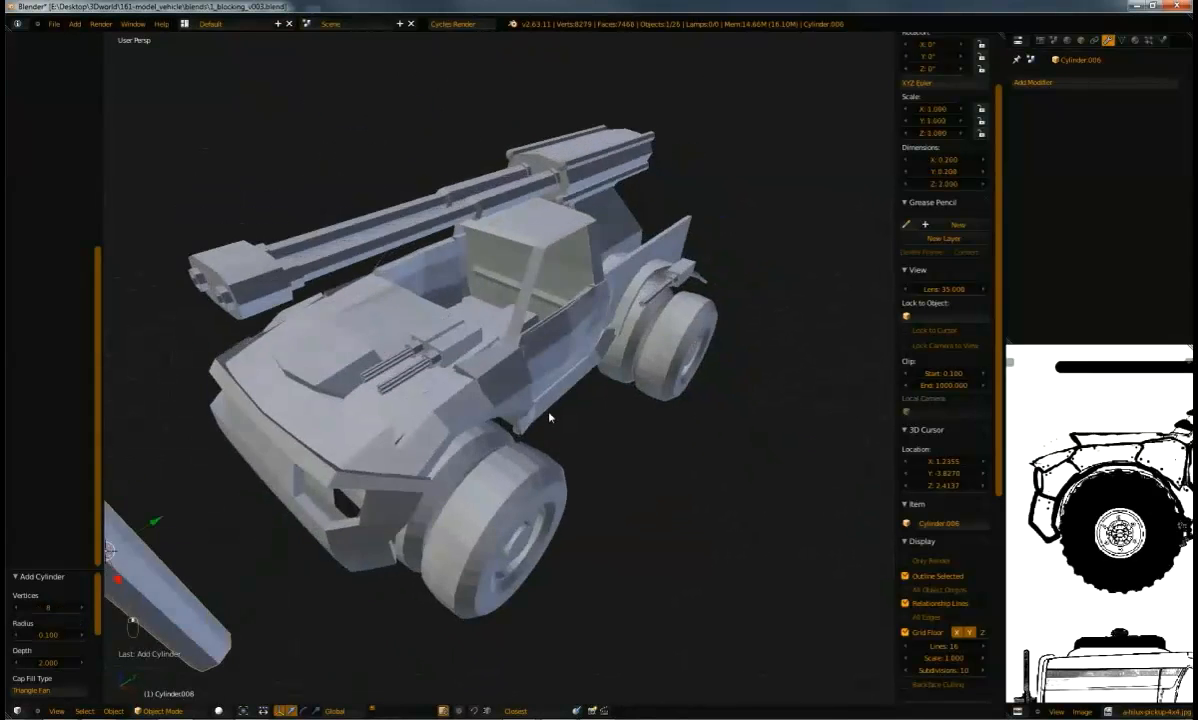
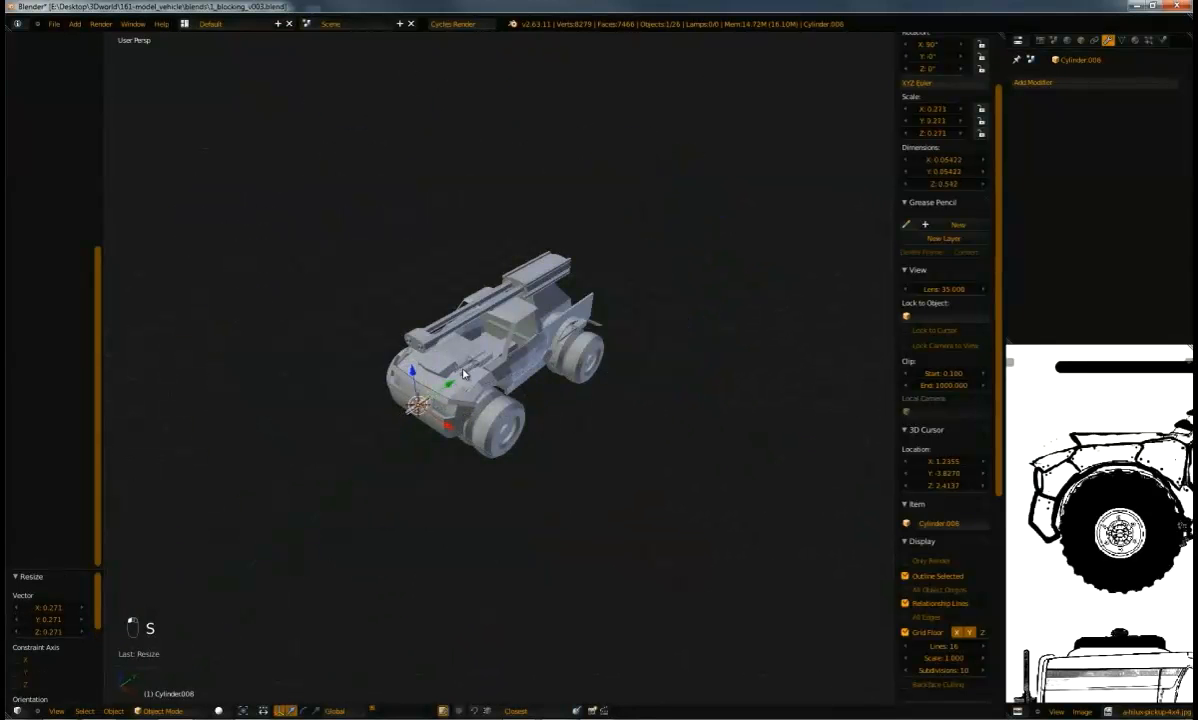
Move the cylinder about -1.74 along X and -1.65 along Z to the lower front bumper, and push it back along Y
{"action": "key", "text": "KP_1"}
{"action": "scroll", "coordinate": [497, 315], "scroll_direction": "up", "scroll_amount": 6}
{"action": "scroll", "coordinate": [583, 278], "scroll_direction": "down", "scroll_amount": 5}
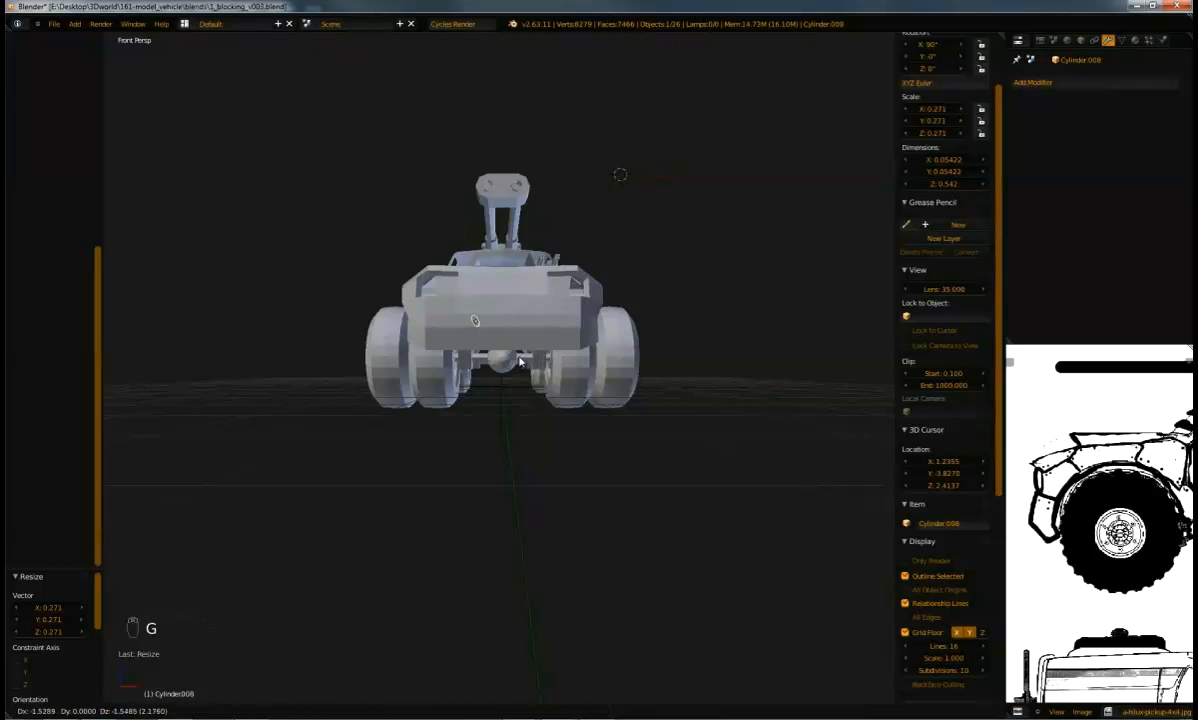
{"action": "middle_click_drag", "start_coordinate": [489, 368], "coordinate": [306, 430]}
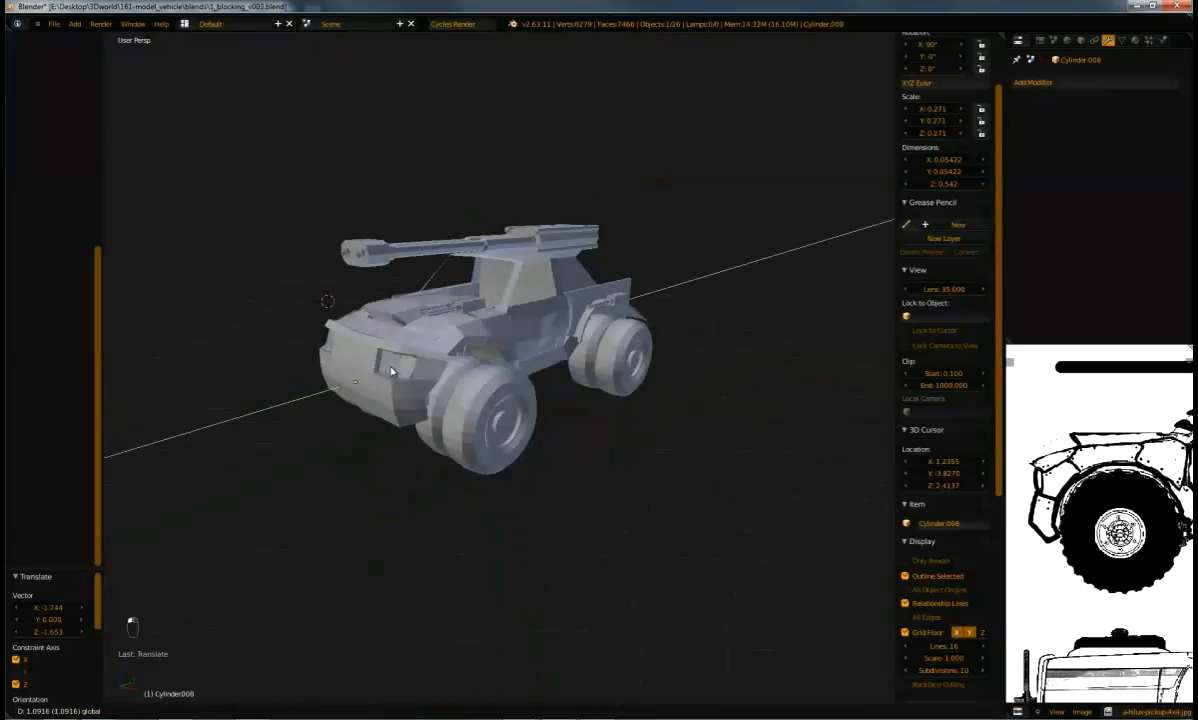
{"action": "middle_click_drag", "start_coordinate": [368, 397], "coordinate": [556, 370]}
Thicken the cylinder by scaling it about 2.57 in X and Z, and move it about 0.37 along Y behind the bumper
{"action": "key", "text": "s"}
{"action": "key", "text": "shift+y"}
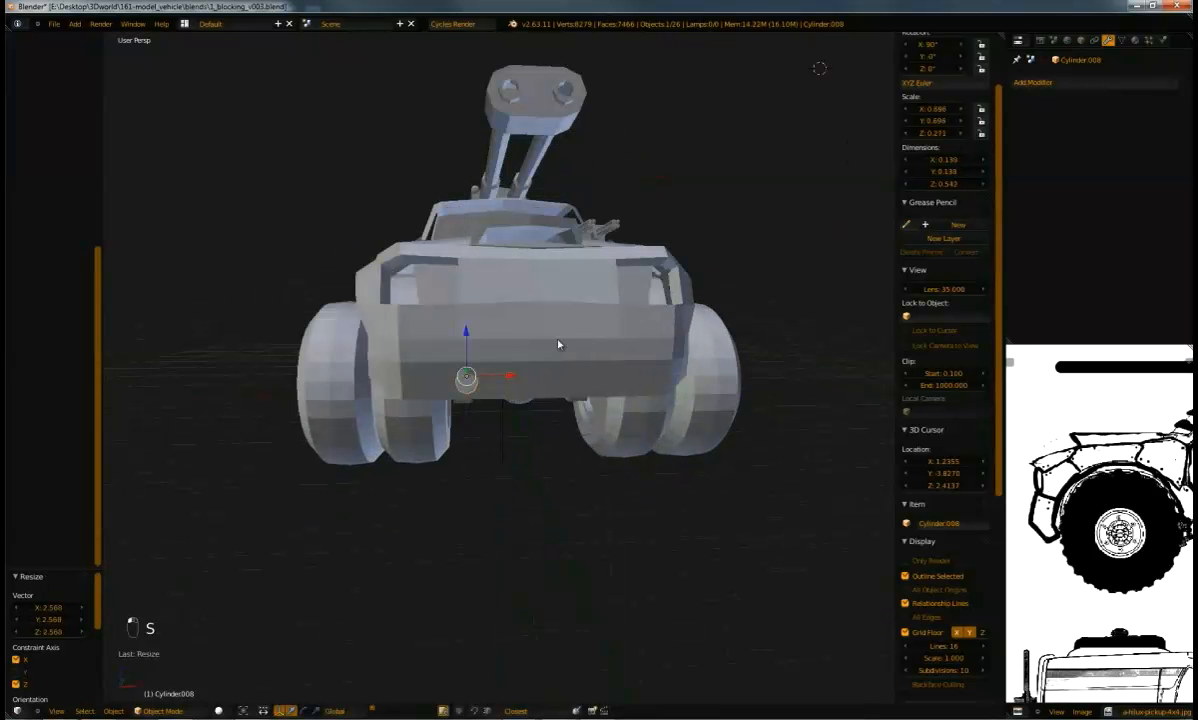
{"action": "middle_click_drag", "start_coordinate": [558, 344], "coordinate": [452, 333]}
{"action": "key", "text": "KP_Decimal"}
{"action": "middle_click_drag", "start_coordinate": [414, 293], "coordinate": [417, 248]}
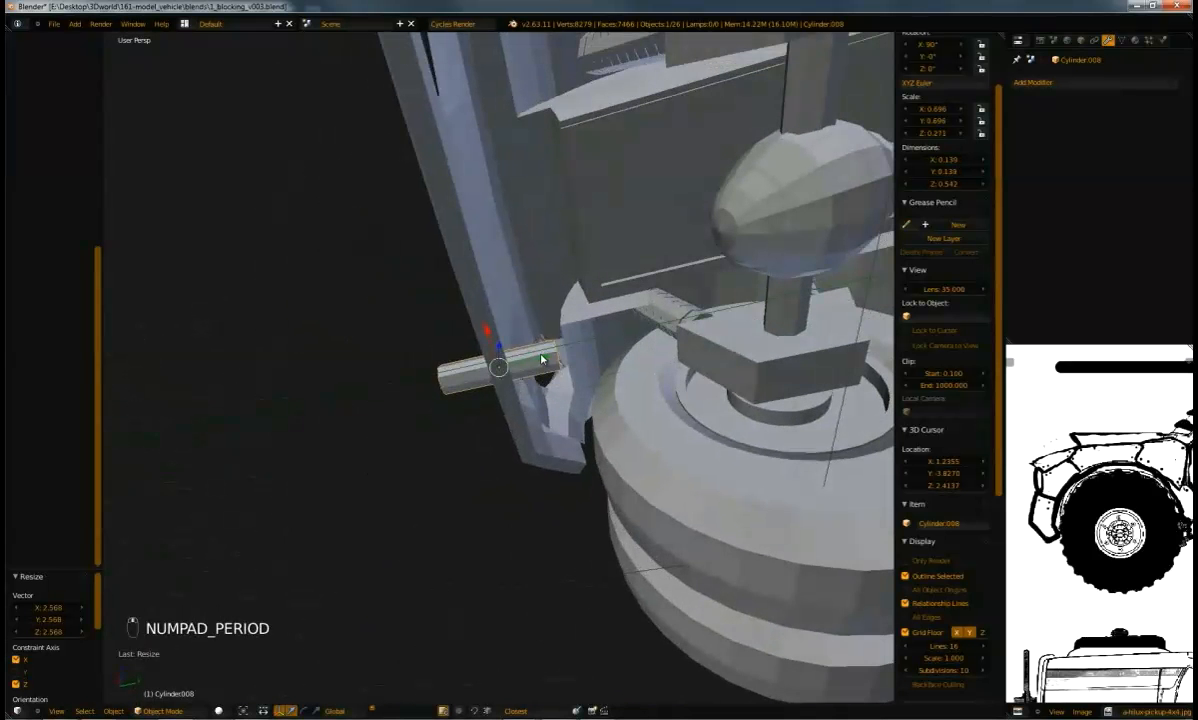
{"action": "middle_click_drag", "start_coordinate": [563, 298], "coordinate": [569, 307]}
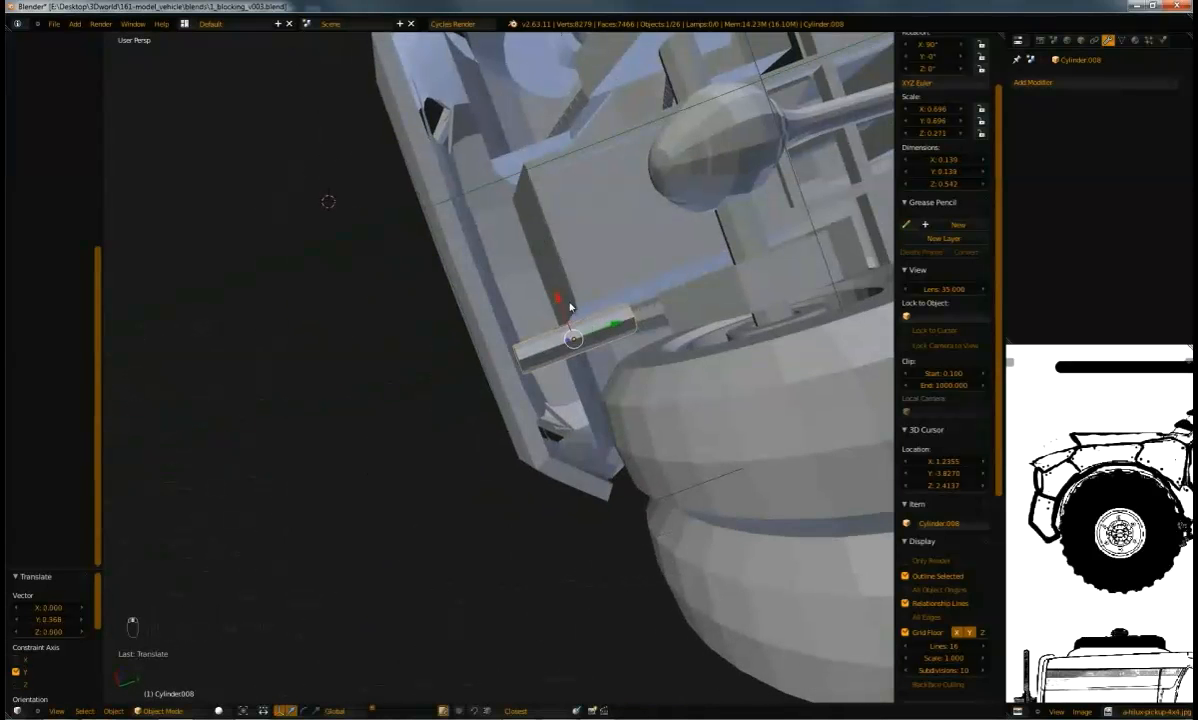
Lengthen the cylinder by scaling it about 1.3 along Y and reposition it along Y beneath the chassis front
{"action": "middle_click_drag", "start_coordinate": [553, 262], "coordinate": [532, 283]}
{"action": "left_click", "coordinate": [548, 347]}
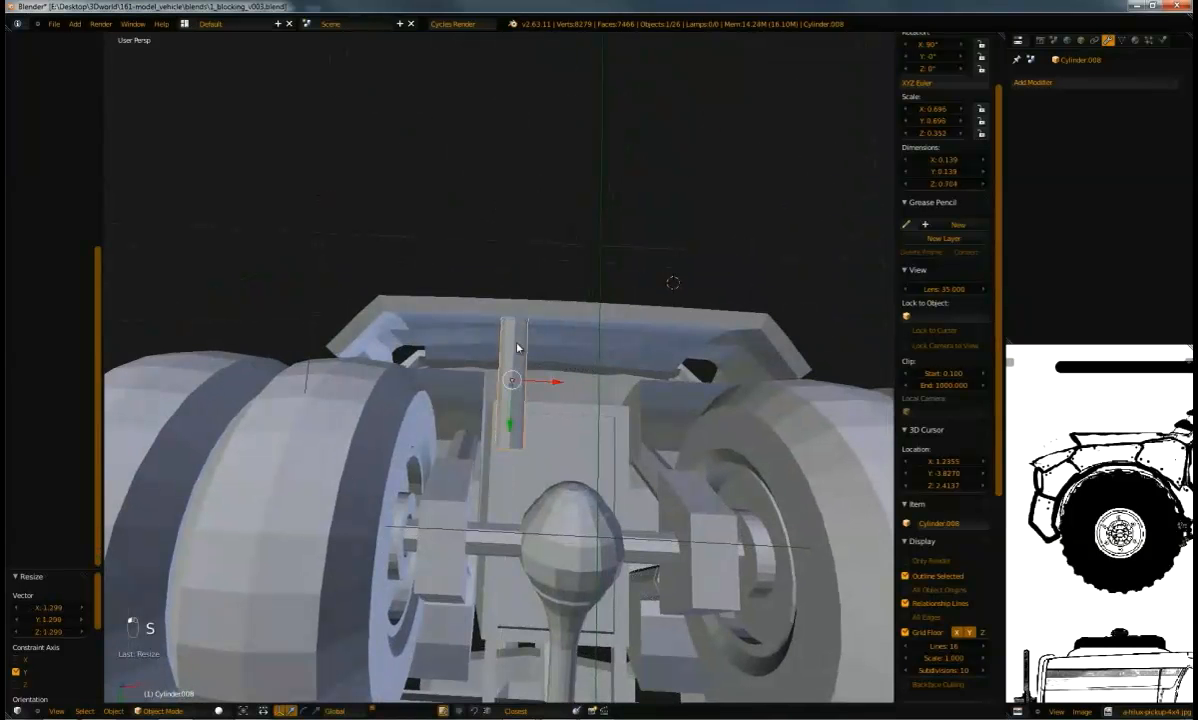
{"action": "key", "text": "g"}
{"action": "key", "text": "y"}
{"action": "left_click", "coordinate": [478, 404]}
Duplicate the cylinder along X to the opposite side of the front chassis
{"action": "mouse_move", "coordinate": [478, 404]}
{"action": "middle_mouse_down"}
{"action": "mouse_move", "coordinate": [556, 469]}
{"action": "mouse_move", "coordinate": [647, 484]}
{"action": "mouse_move", "coordinate": [527, 414]}
{"action": "mouse_move", "coordinate": [492, 449]}
{"action": "mouse_move", "coordinate": [585, 462]}
{"action": "mouse_move", "coordinate": [612, 396]}
{"action": "mouse_move", "coordinate": [666, 374]}
{"action": "mouse_move", "coordinate": [598, 299]}
{"action": "mouse_move", "coordinate": [444, 357]}
{"action": "mouse_move", "coordinate": [468, 348]}
{"action": "mouse_move", "coordinate": [474, 300]}
{"action": "mouse_move", "coordinate": [460, 367]}
{"action": "mouse_move", "coordinate": [527, 270]}
{"action": "mouse_move", "coordinate": [508, 310]}
{"action": "mouse_move", "coordinate": [517, 356]}
{"action": "mouse_move", "coordinate": [470, 342]}
{"action": "mouse_move", "coordinate": [476, 334]}
{"action": "mouse_move", "coordinate": [628, 488]}
{"action": "mouse_move", "coordinate": [564, 433]}
{"action": "mouse_move", "coordinate": [487, 420]}
{"action": "mouse_move", "coordinate": [508, 424]}
{"action": "mouse_move", "coordinate": [561, 270]}
{"action": "mouse_move", "coordinate": [518, 307]}
{"action": "mouse_move", "coordinate": [561, 327]}
{"action": "mouse_move", "coordinate": [604, 326]}
{"action": "mouse_move", "coordinate": [481, 350]}
{"action": "mouse_move", "coordinate": [505, 263]}
{"action": "mouse_move", "coordinate": [496, 295]}
{"action": "middle_mouse_up"}
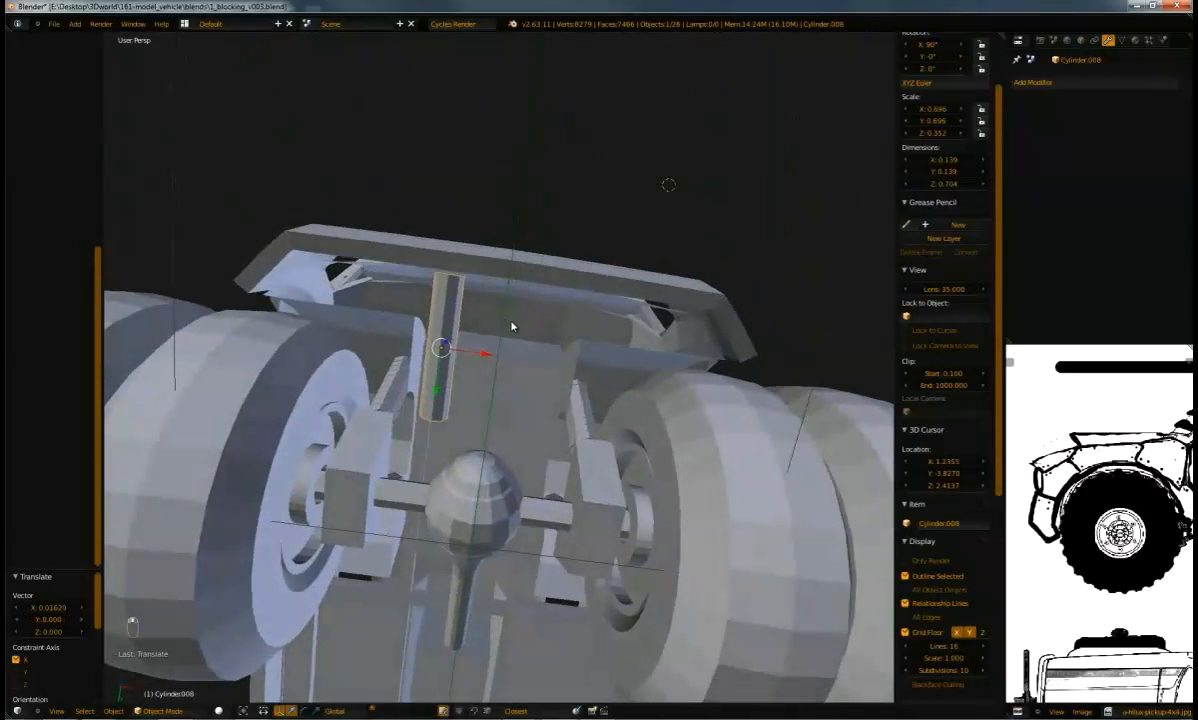
{"action": "key", "text": "shift+d"}
{"action": "middle_click_drag", "start_coordinate": [622, 332], "coordinate": [531, 272]}
Open the front body shell's mesh for editing
{"action": "right_click", "coordinate": [490, 262]}
{"action": "key", "text": "Tab"}
{"action": "key", "text": "ctrl+r"}
{"action": "left_click", "coordinate": [531, 272]}
{"action": "key", "text": "ctrl+r"}
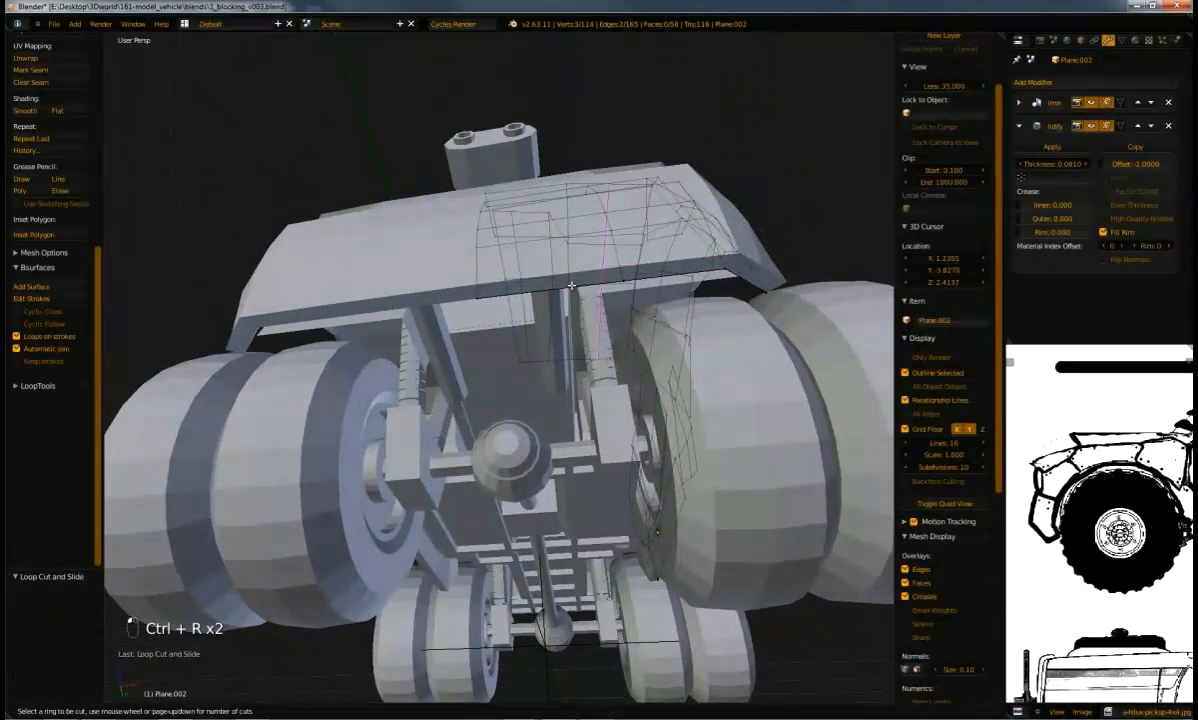
{"action": "left_click", "coordinate": [572, 284]}
{"action": "key", "text": "ctrl+z"}
Add loop cuts that divide the front bumper into smaller faces around the cylinder positions
{"action": "middle_click_drag", "start_coordinate": [541, 289], "coordinate": [497, 347]}
{"action": "key", "text": "ctrl+r"}
{"action": "left_click", "coordinate": [484, 254]}
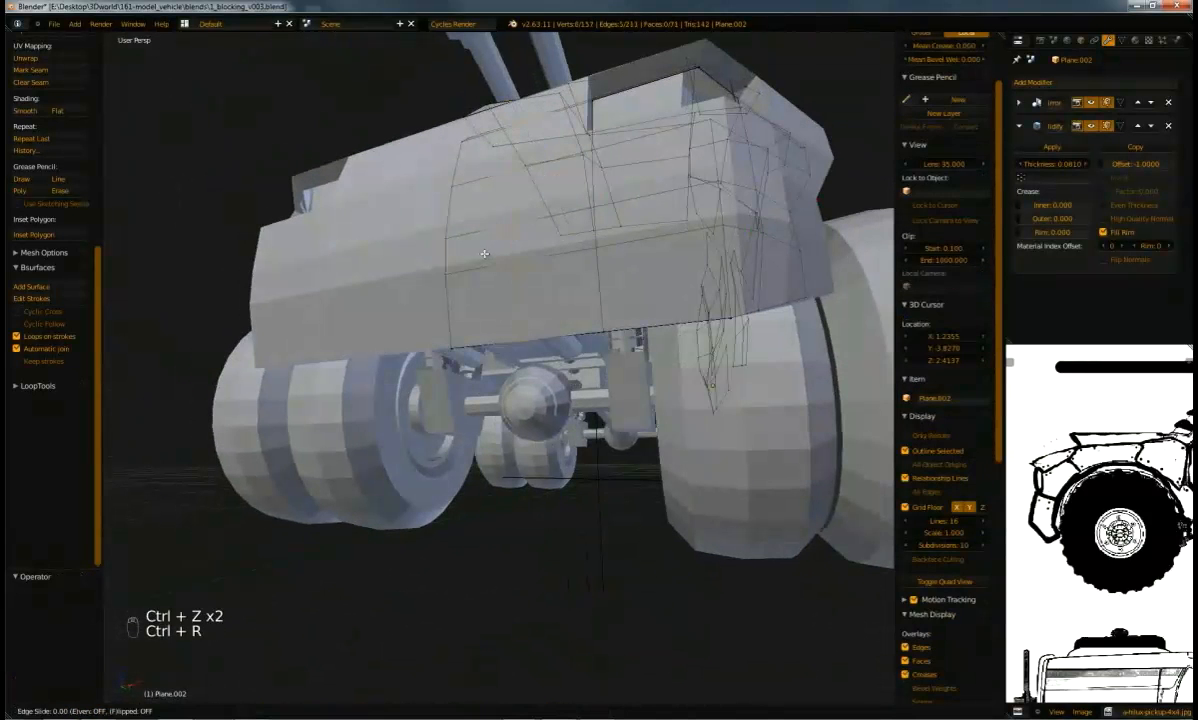
{"action": "middle_click_drag", "start_coordinate": [505, 222], "coordinate": [480, 240]}
{"action": "key", "text": "ctrl+r"}
{"action": "left_click", "coordinate": [499, 261]}
{"action": "key", "text": "ctrl+r"}
{"action": "left_click", "coordinate": [500, 245]}
Cut rectangular openings through the lower front bumper faces at the two cylinder positions
{"action": "right_click", "coordinate": [469, 318]}
{"action": "right_click", "coordinate": [466, 277], "text": "shift"}
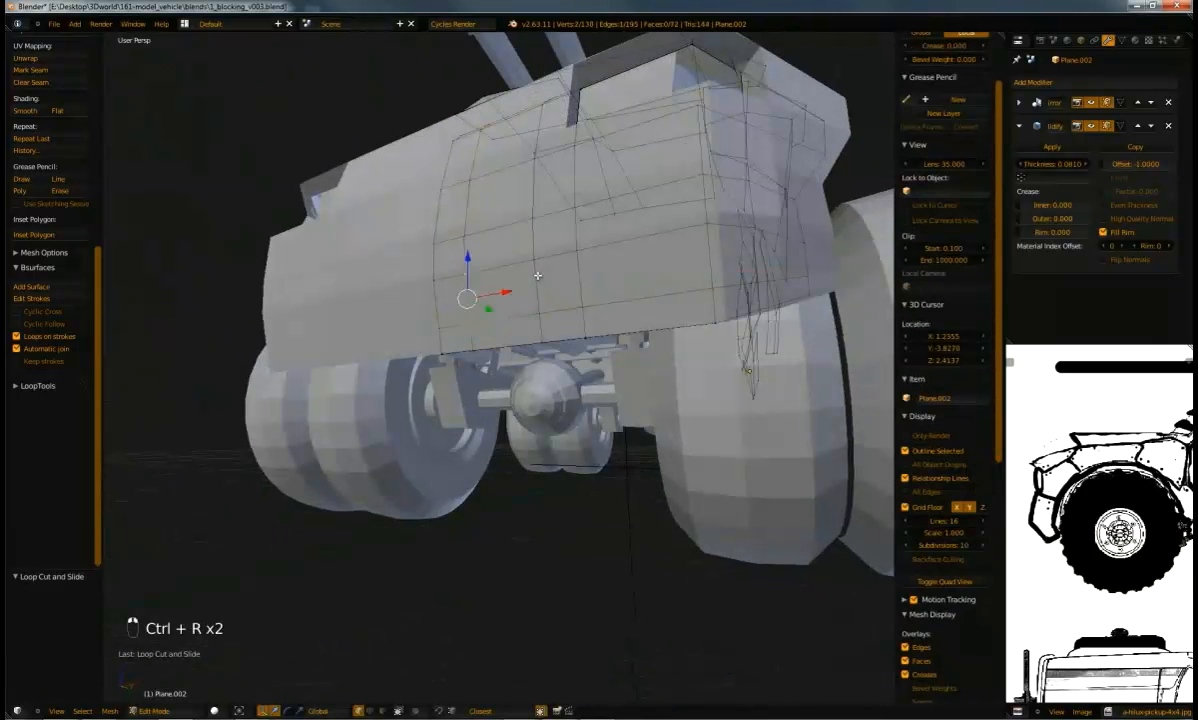
{"action": "left_click", "coordinate": [518, 343]}
{"action": "middle_click_drag", "start_coordinate": [518, 343], "coordinate": [542, 356]}
{"action": "right_click", "coordinate": [589, 345], "text": "shift"}
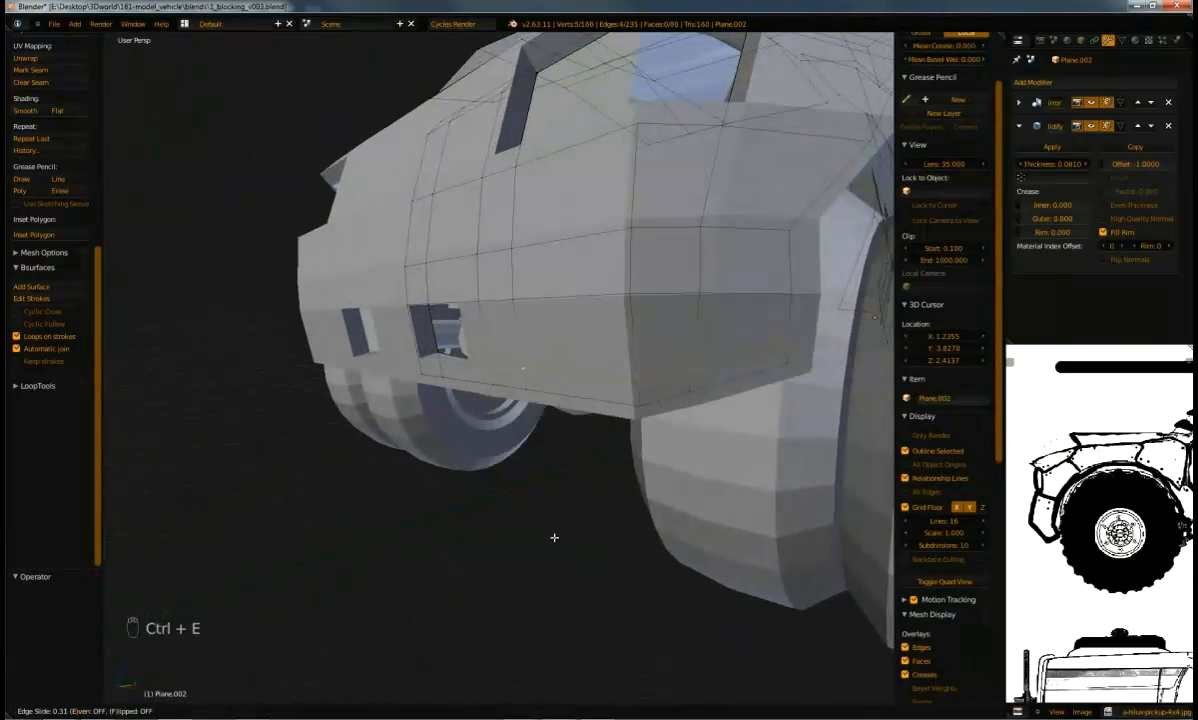
Edge-slide the lower edges of the bumper opening to fit around the cylinders, and finish editing the body mesh
{"action": "middle_click_drag", "start_coordinate": [456, 354], "coordinate": [504, 391]}
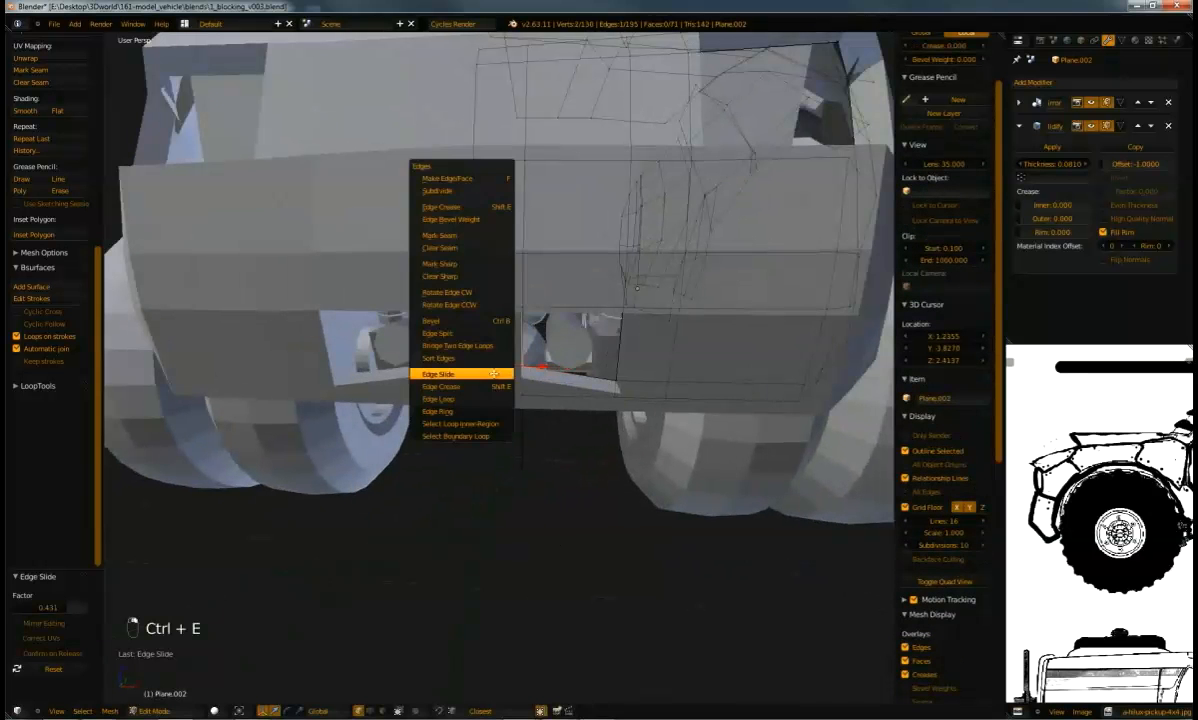
{"action": "left_click", "coordinate": [494, 373]}
{"action": "middle_click_drag", "start_coordinate": [491, 383], "coordinate": [415, 344]}
{"action": "middle_click_drag", "start_coordinate": [432, 281], "coordinate": [483, 361]}
{"action": "key", "text": "a"}
{"action": "key", "text": "Tab"}
Move both bumper cylinders forward about 0.149 along Y so they sit in the bumper openings
{"action": "right_click", "coordinate": [544, 375]}
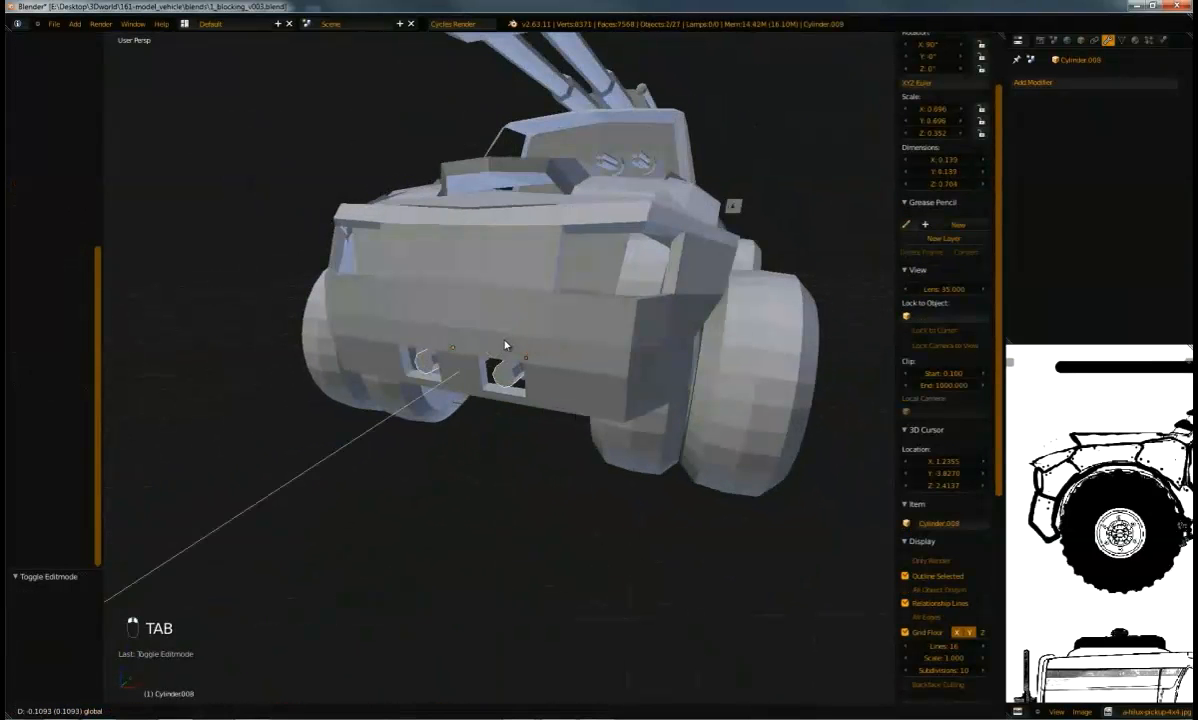
{"action": "left_click_drag", "start_coordinate": [504, 346], "coordinate": [501, 348]}
{"action": "middle_click_drag", "start_coordinate": [501, 348], "coordinate": [446, 353]}
{"action": "scroll", "coordinate": [479, 283], "scroll_direction": "down", "scroll_amount": 5}
{"action": "middle_click_drag", "start_coordinate": [479, 283], "coordinate": [495, 275]}
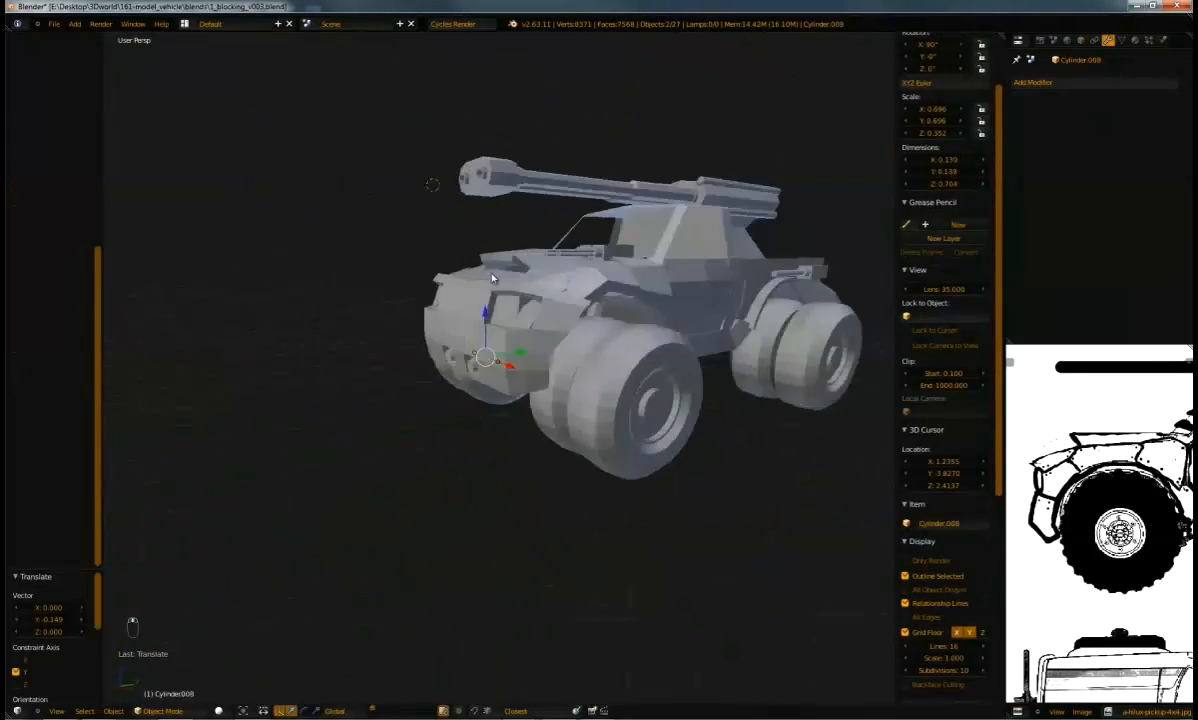
Link the object data of the two bumper cylinders so they share one mesh
{"action": "scroll", "coordinate": [513, 345], "scroll_direction": "up", "scroll_amount": 4}
{"action": "middle_click_drag", "start_coordinate": [513, 345], "coordinate": [598, 353]}
{"action": "middle_click_drag", "start_coordinate": [641, 366], "coordinate": [566, 212]}
{"action": "scroll", "coordinate": [520, 285], "scroll_direction": "up", "scroll_amount": 6}
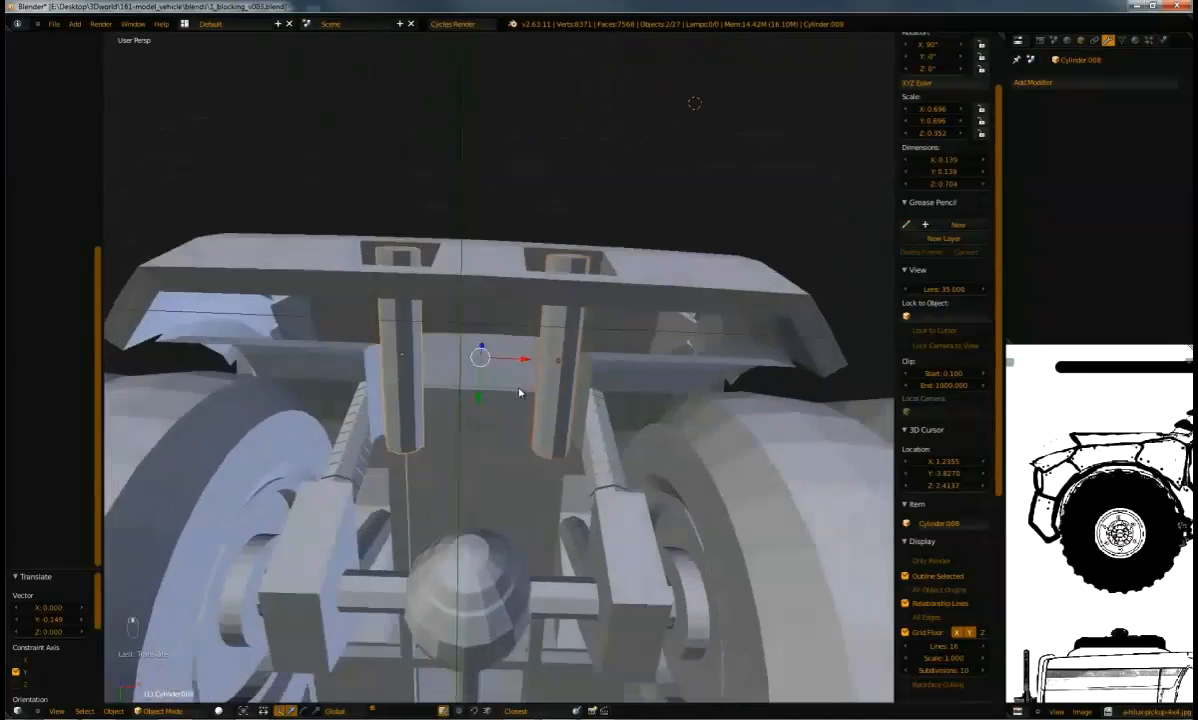
{"action": "middle_click_drag", "start_coordinate": [519, 392], "coordinate": [532, 393]}
{"action": "key", "text": "Tab"}
{"action": "scroll", "coordinate": [502, 345], "scroll_direction": "up", "scroll_amount": 3}
{"action": "key", "text": "Tab"}
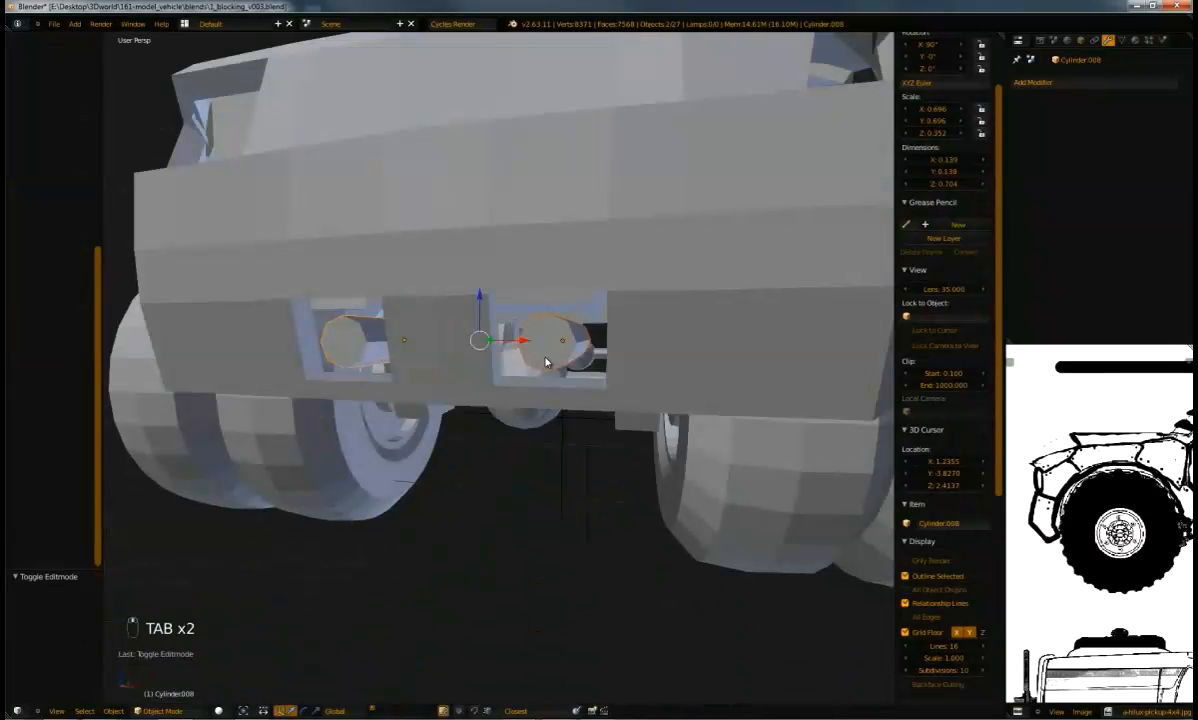
{"action": "key", "text": "ctrl+l"}
{"action": "left_click", "coordinate": [543, 383]}
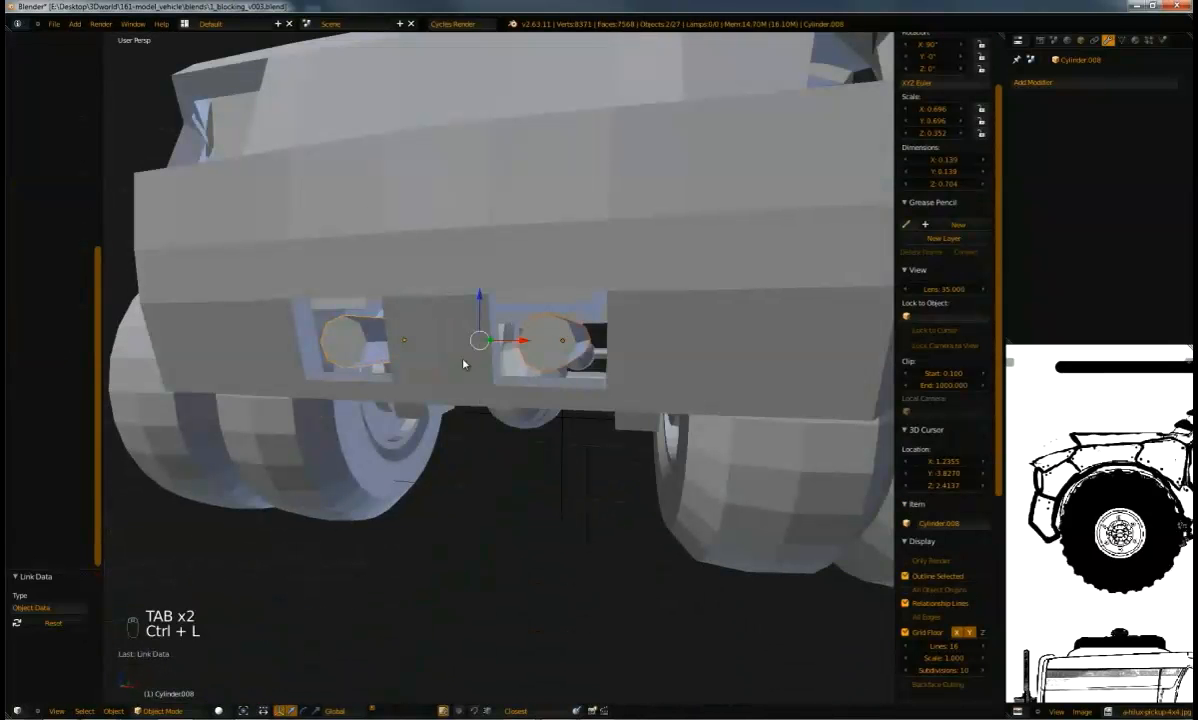
Detail the cylinders' front caps: inset to 0.722, extrude about 0.0165 along Y, and inset again to 0.717
{"action": "key", "text": "Tab"}
{"action": "middle_click_drag", "start_coordinate": [460, 348], "coordinate": [470, 350]}
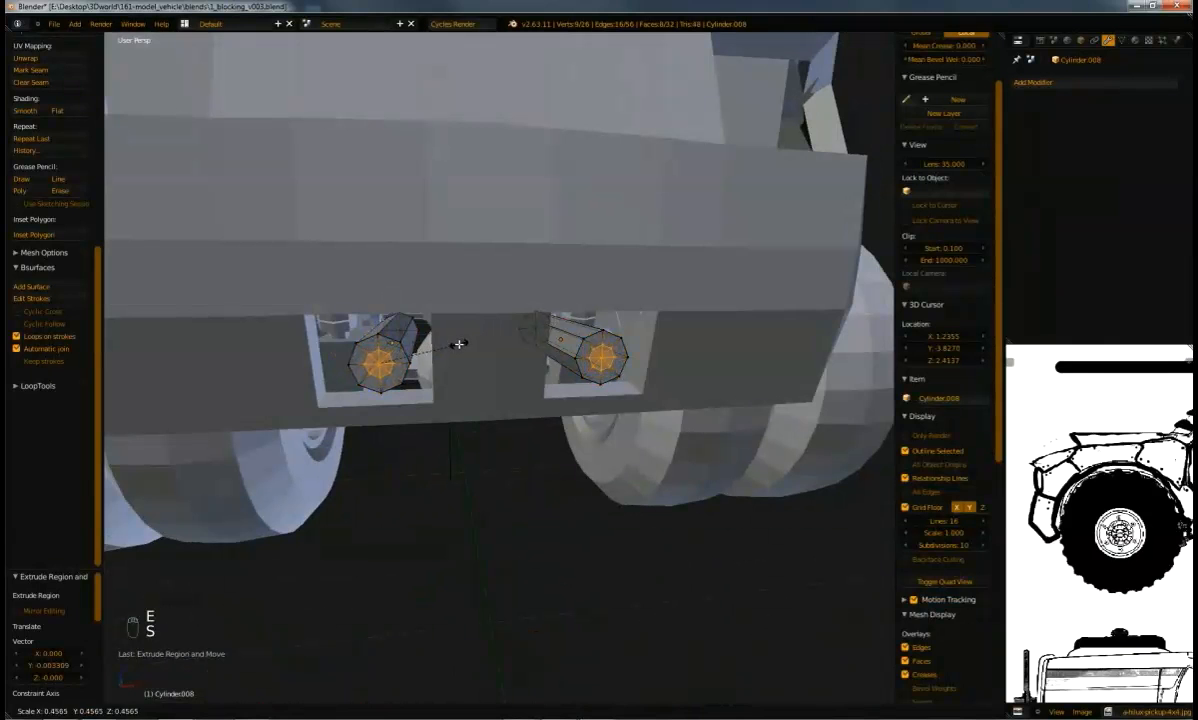
{"action": "left_click", "coordinate": [508, 358]}
{"action": "middle_click_drag", "start_coordinate": [508, 358], "coordinate": [475, 386]}
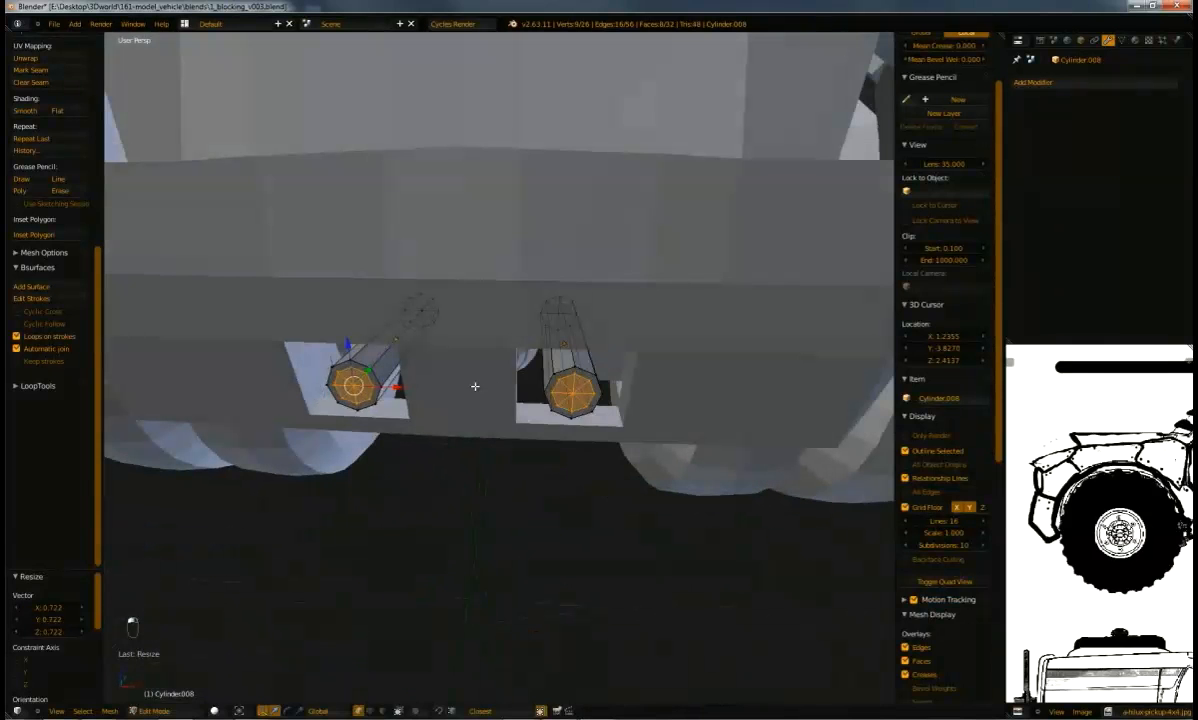
{"action": "left_click", "coordinate": [491, 400]}
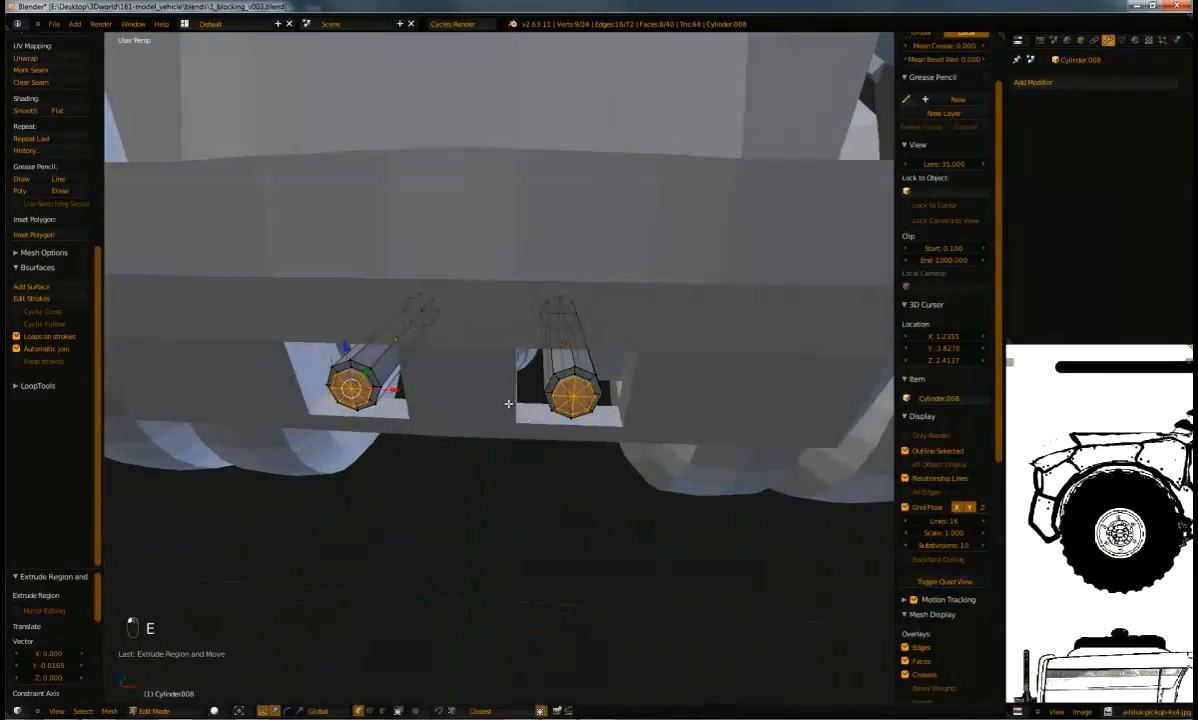
{"action": "left_click", "coordinate": [446, 394]}
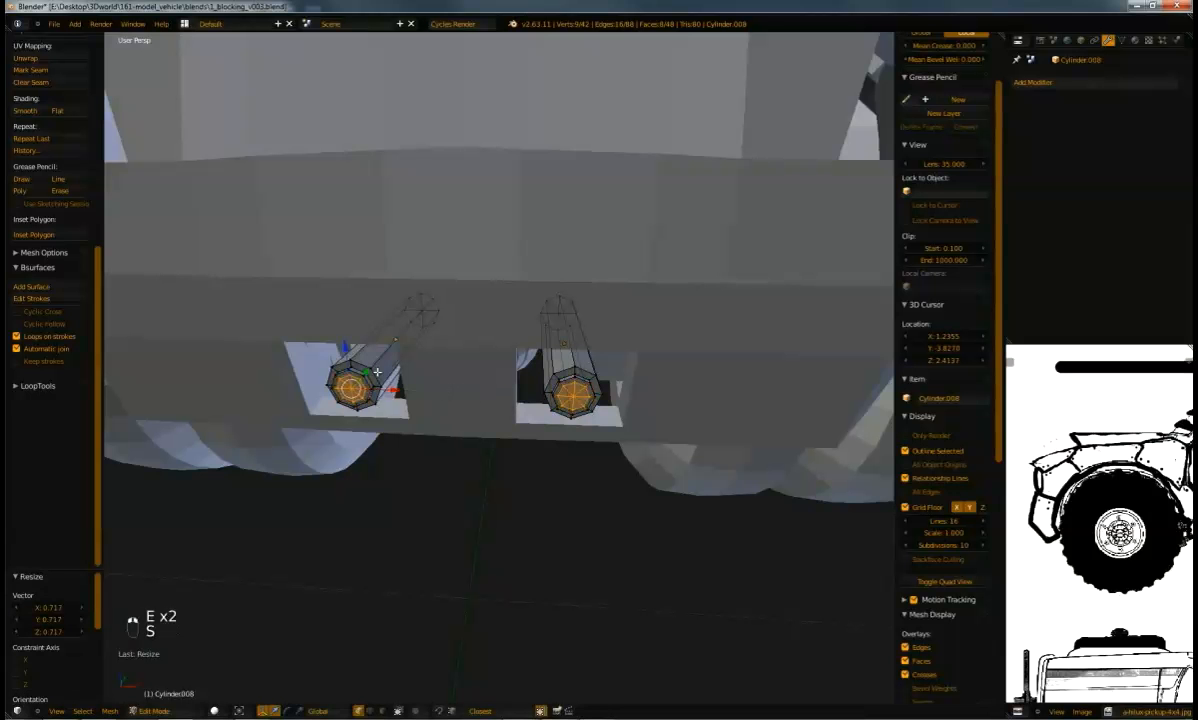
{"action": "key", "text": "Tab"}
Duplicate a bumper cylinder 1.34 upward and move the copy about 3.55 back along Y toward the cab
{"action": "scroll", "coordinate": [439, 387], "scroll_direction": "down", "scroll_amount": 5}
{"action": "middle_click_drag", "start_coordinate": [439, 387], "coordinate": [457, 411]}
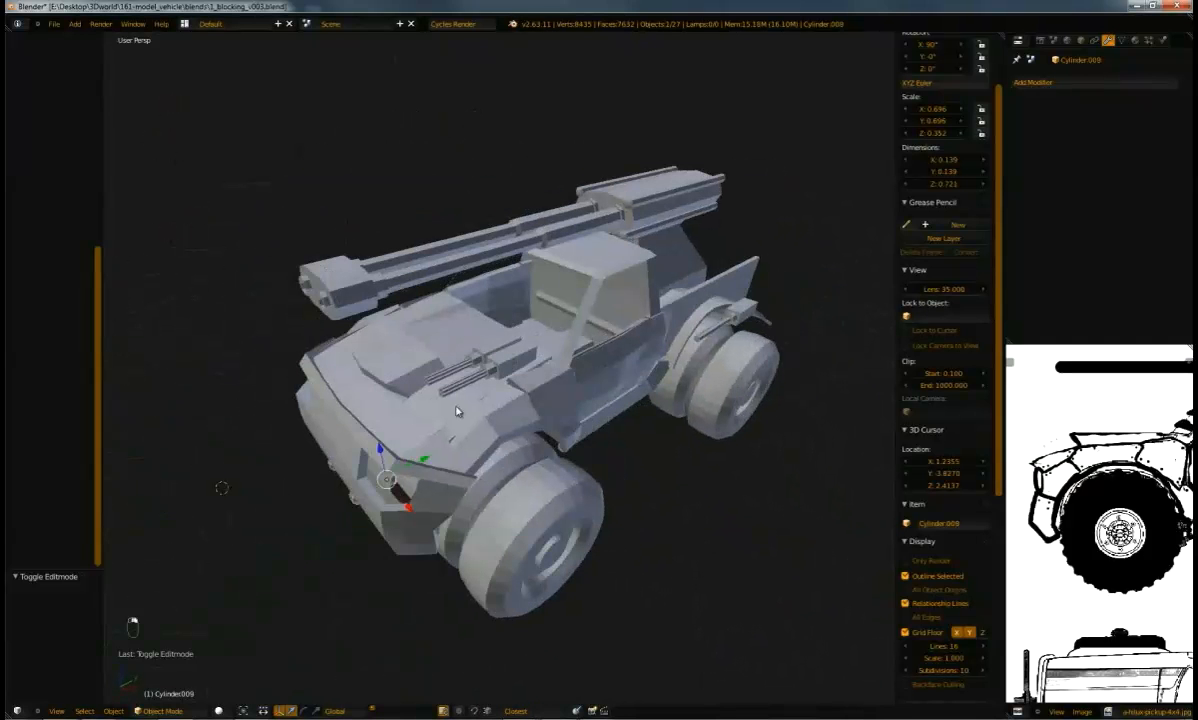
{"action": "left_click", "coordinate": [472, 306]}
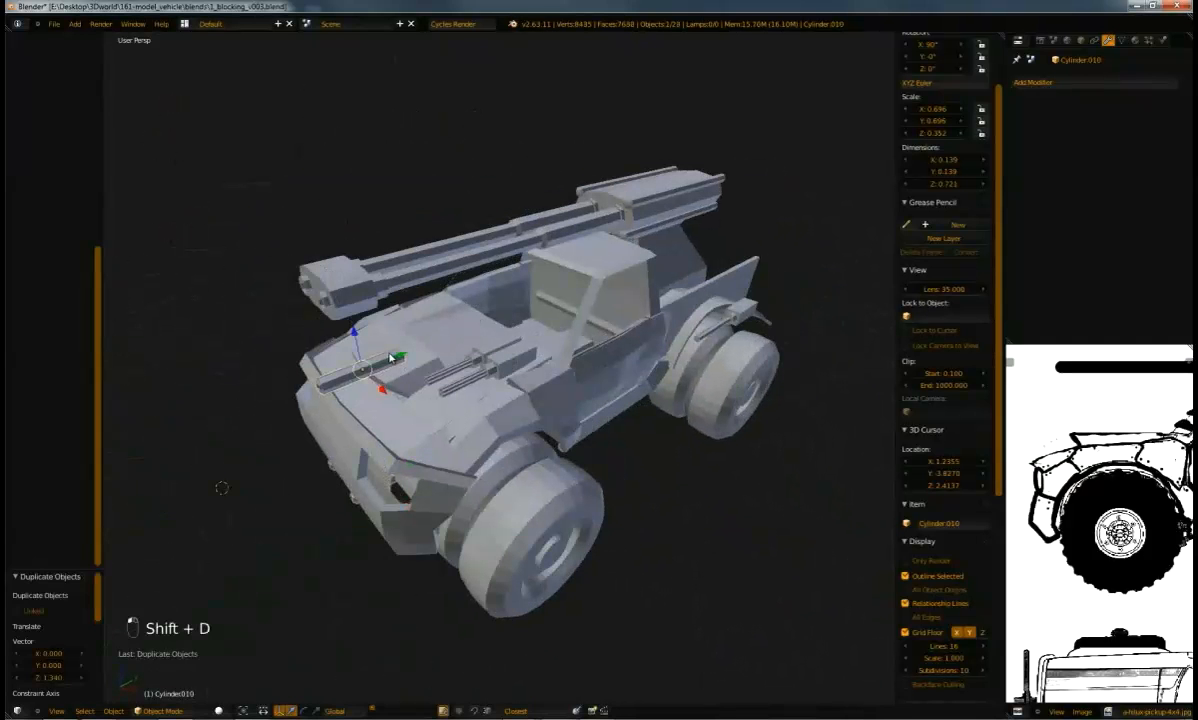
{"action": "left_click", "coordinate": [630, 258]}
Raise the cylinder copy about 0.36 along Z and shift it about 0.43 along X onto the cab roof
{"action": "middle_click_drag", "start_coordinate": [630, 258], "coordinate": [600, 280]}
{"action": "scroll", "coordinate": [596, 283], "scroll_direction": "up", "scroll_amount": 5}
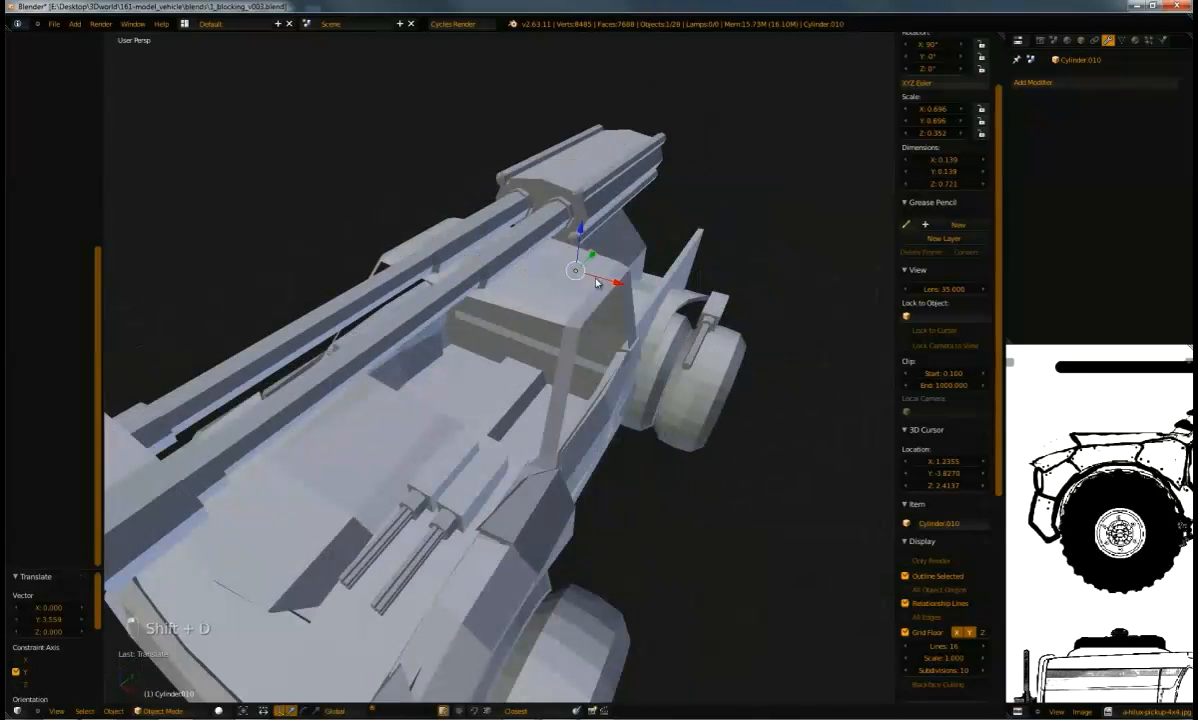
{"action": "middle_click_drag", "start_coordinate": [598, 222], "coordinate": [592, 287]}
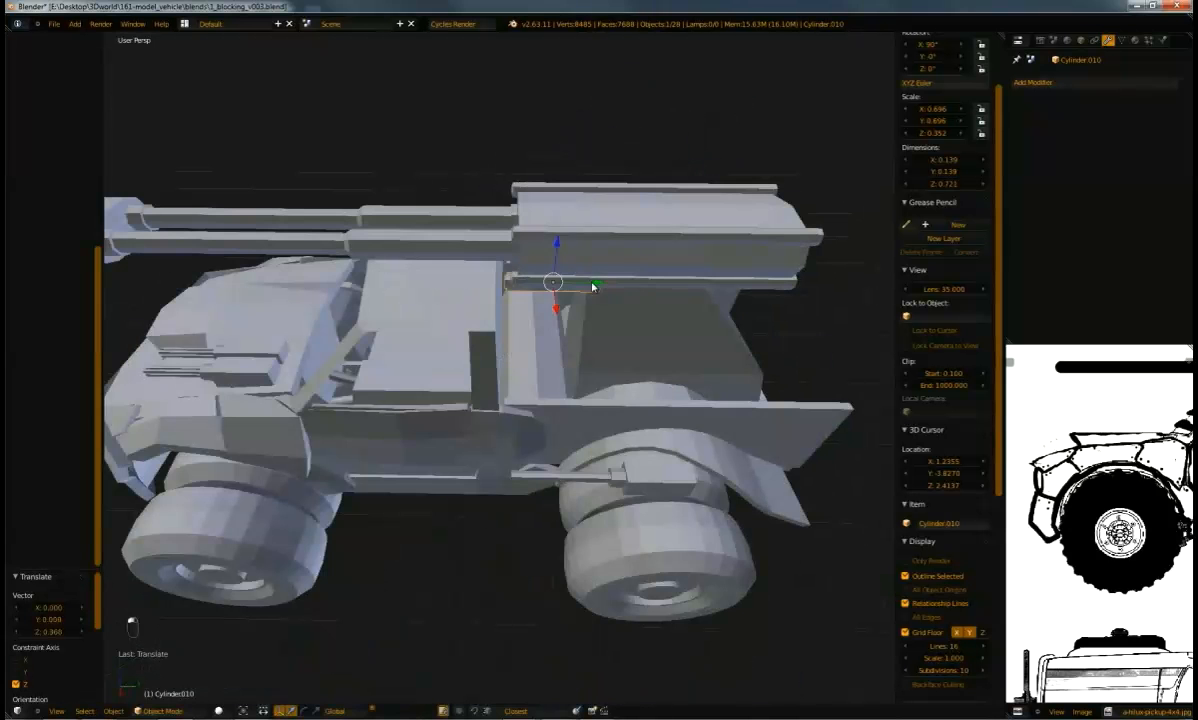
{"action": "left_click_drag", "start_coordinate": [405, 241], "coordinate": [406, 242]}
{"action": "middle_click_drag", "start_coordinate": [406, 242], "coordinate": [690, 308]}
{"action": "left_click", "coordinate": [637, 242]}
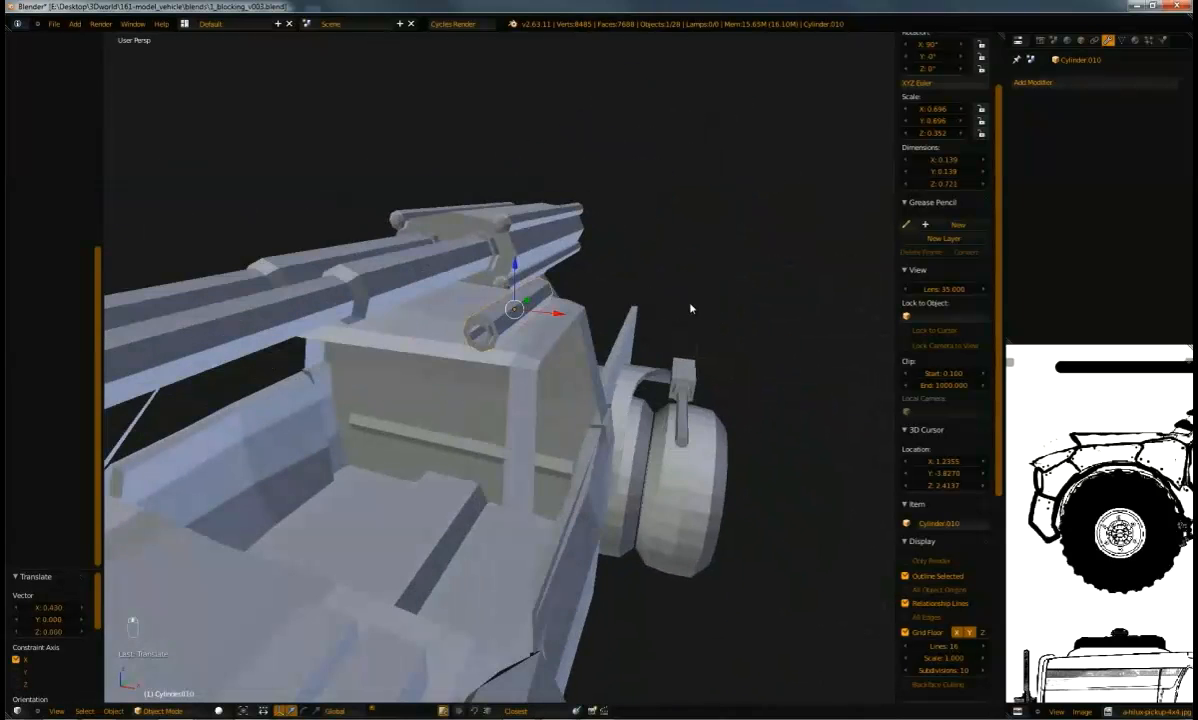
Thin the roof cylinder to an X and Y scale of about 0.329, keeping its length along global Y
{"action": "key", "text": "s"}
{"action": "key", "text": "shift+y"}
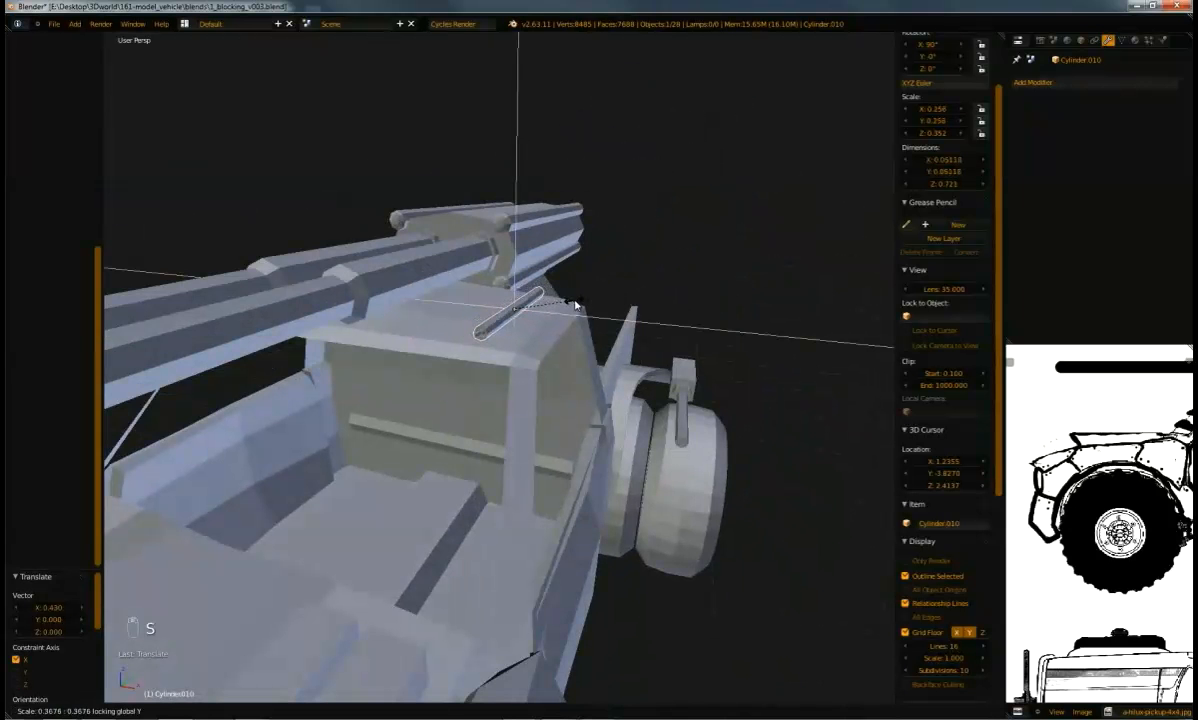
{"action": "left_click", "coordinate": [588, 310]}
Reposition the thinned cylinder so it rests on the side of the cab roof
{"action": "middle_click_drag", "start_coordinate": [588, 310], "coordinate": [420, 317]}
{"action": "scroll", "coordinate": [526, 336], "scroll_direction": "up", "scroll_amount": 2}
{"action": "left_click_drag", "start_coordinate": [316, 340], "coordinate": [416, 329]}
{"action": "middle_click_drag", "start_coordinate": [416, 329], "coordinate": [493, 320]}
{"action": "left_click_drag", "start_coordinate": [644, 307], "coordinate": [654, 313]}
{"action": "middle_click_drag", "start_coordinate": [654, 313], "coordinate": [725, 225]}
{"action": "left_click_drag", "start_coordinate": [770, 152], "coordinate": [767, 174]}
{"action": "middle_click_drag", "start_coordinate": [767, 174], "coordinate": [645, 241]}
Edit the roof cylinder's mesh and delete the inner cap vertices at its front end
{"action": "key", "text": "Tab"}
{"action": "middle_click_drag", "start_coordinate": [468, 262], "coordinate": [610, 326]}
{"action": "key", "text": "x"}
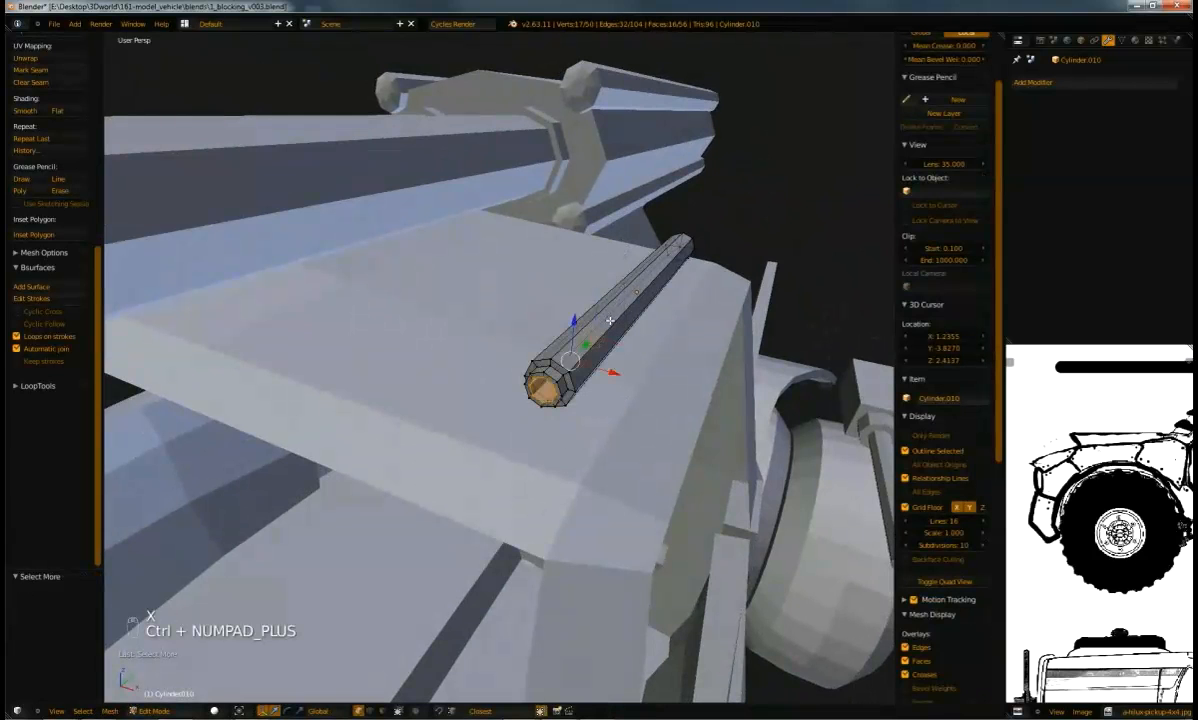
{"action": "key", "text": "x"}
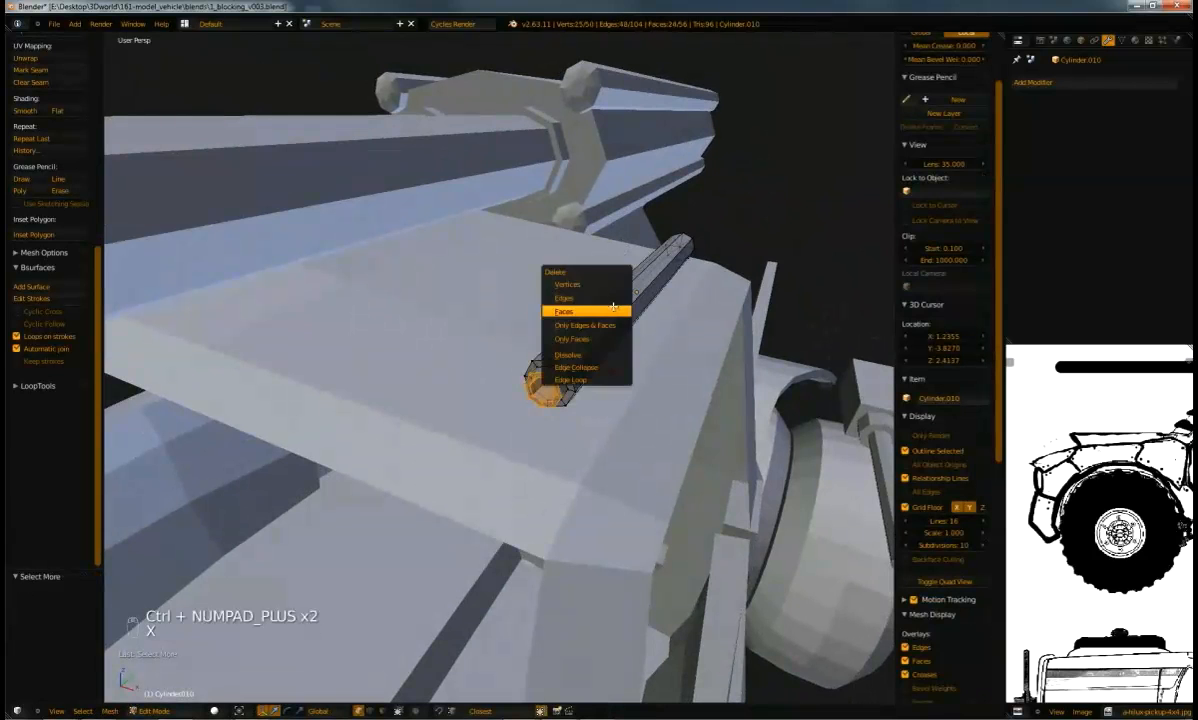
{"action": "left_click", "coordinate": [603, 283]}
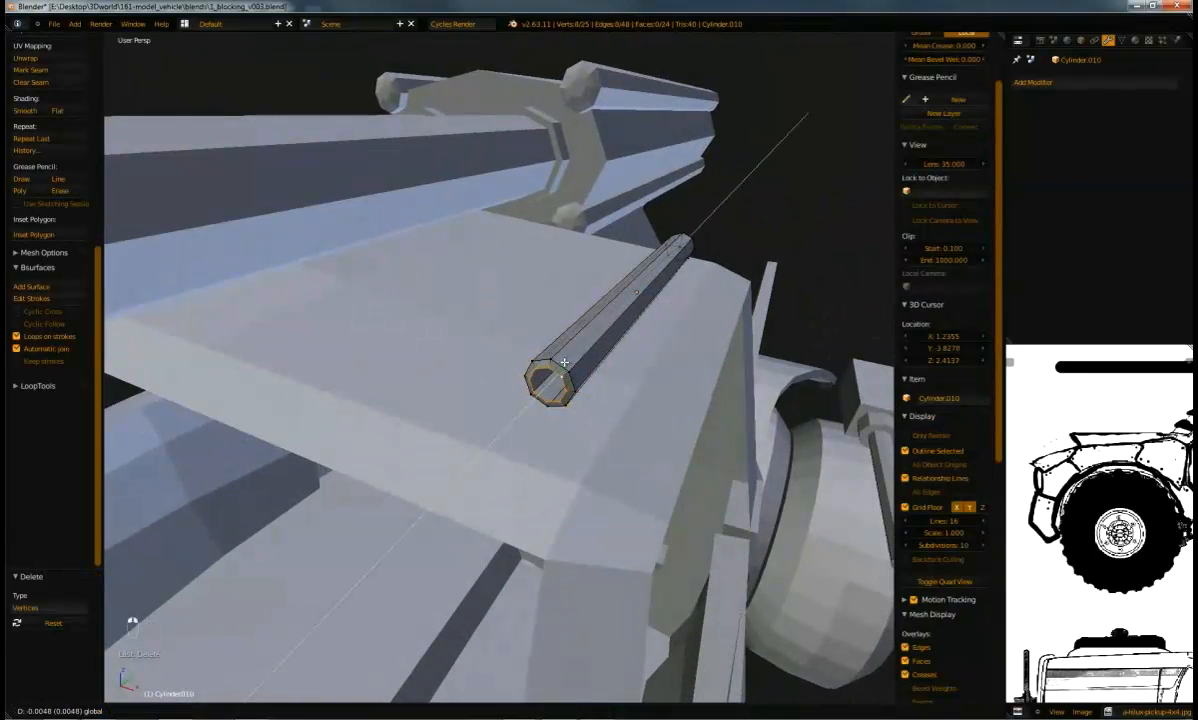
Extrude the cylinder's open front rim inward, scaling the new ring to 0.696, and extrude it along Y
{"action": "left_click", "coordinate": [580, 360]}
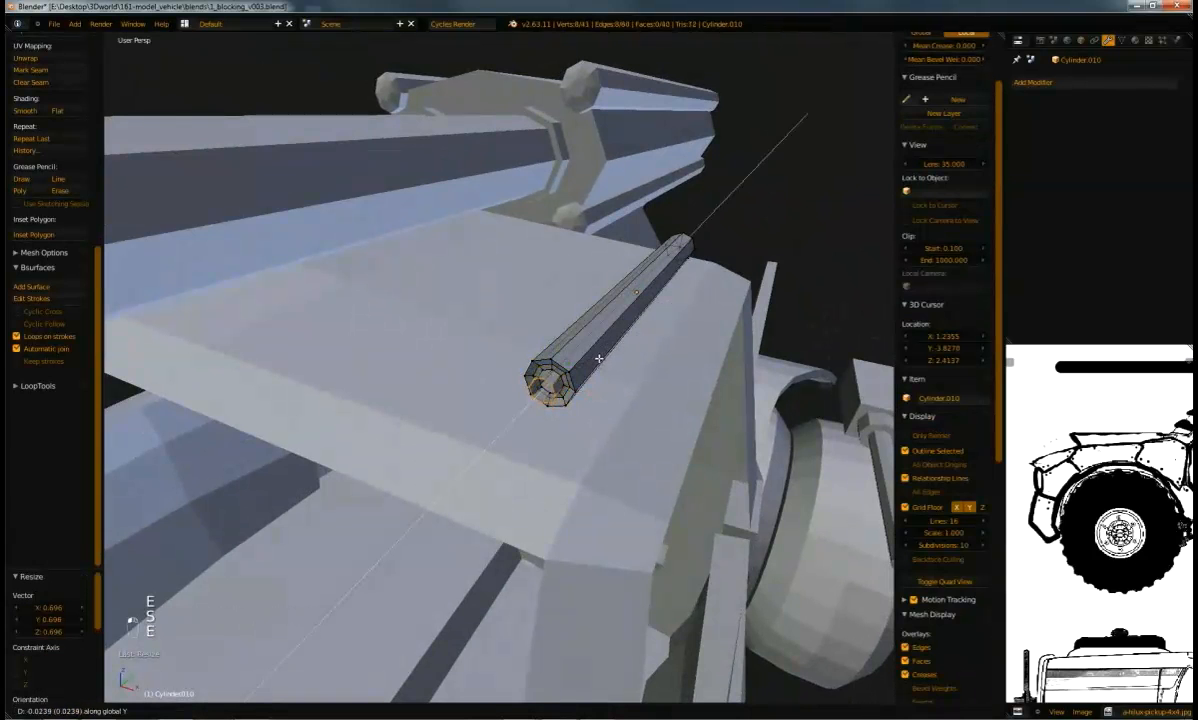
{"action": "left_click", "coordinate": [601, 357]}
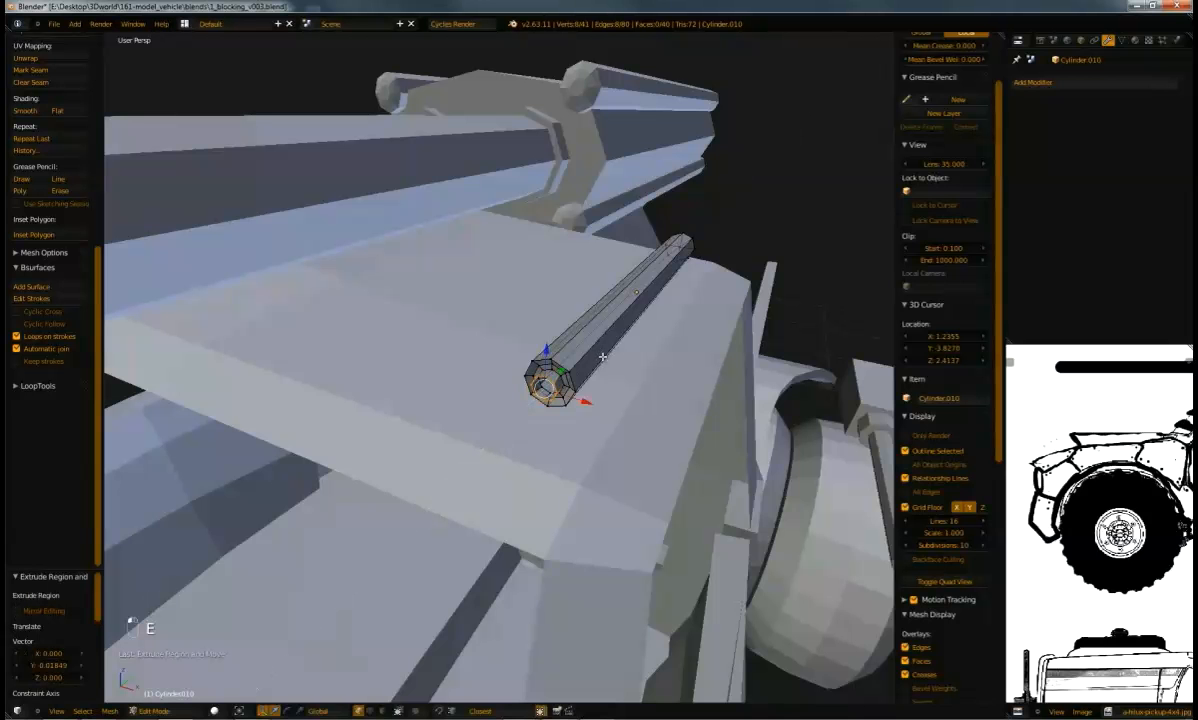
{"action": "left_click", "coordinate": [674, 364]}
{"action": "middle_click_drag", "start_coordinate": [674, 364], "coordinate": [594, 354]}
Extrude and scale further rings into a pointed rocket nose, merge its tip, and finish editing the mesh
{"action": "key", "text": "e"}
{"action": "left_click", "coordinate": [602, 354]}
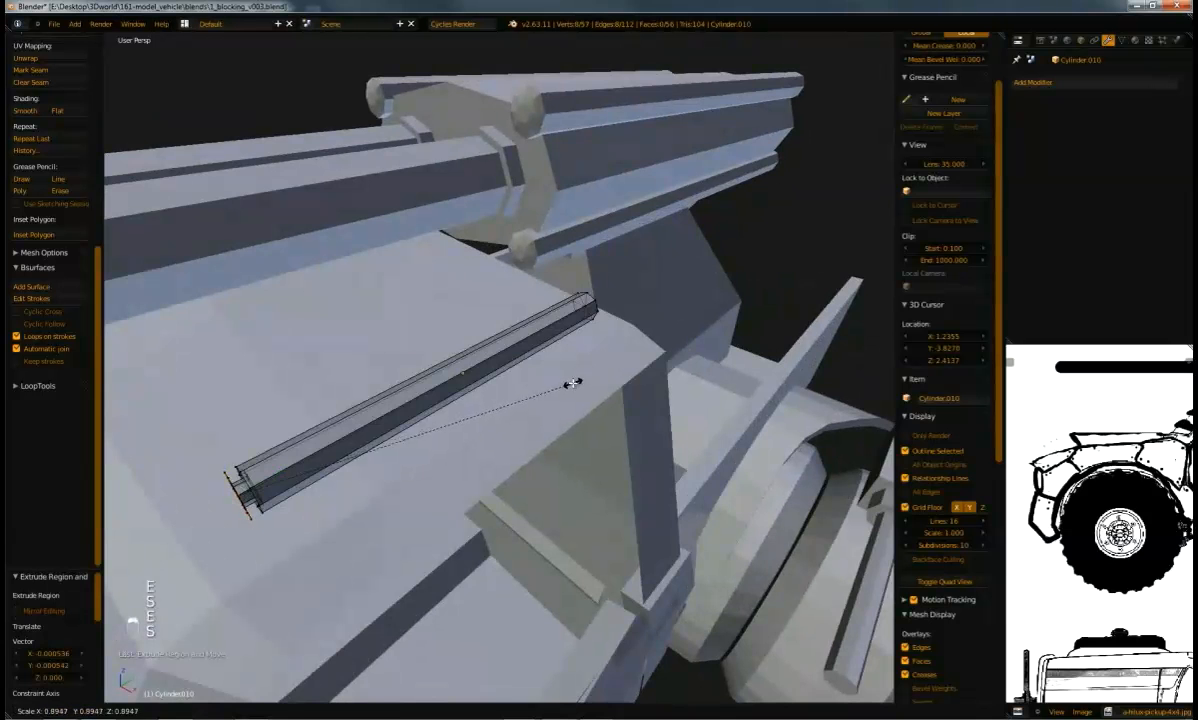
{"action": "middle_click_drag", "start_coordinate": [532, 426], "coordinate": [442, 400]}
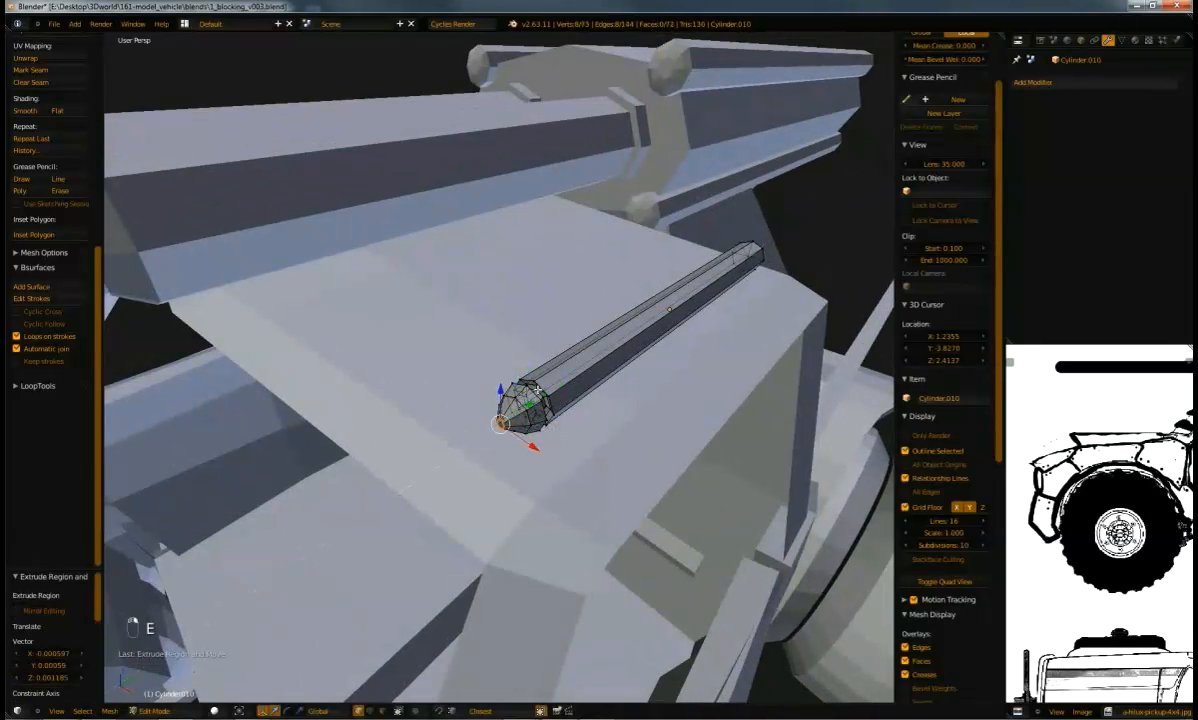
{"action": "key", "text": "alt+m"}
{"action": "key", "text": "Tab"}
Make two linked duplicates of the rocket side by side along X, forming a row of three
{"action": "middle_click_drag", "start_coordinate": [537, 388], "coordinate": [745, 275]}
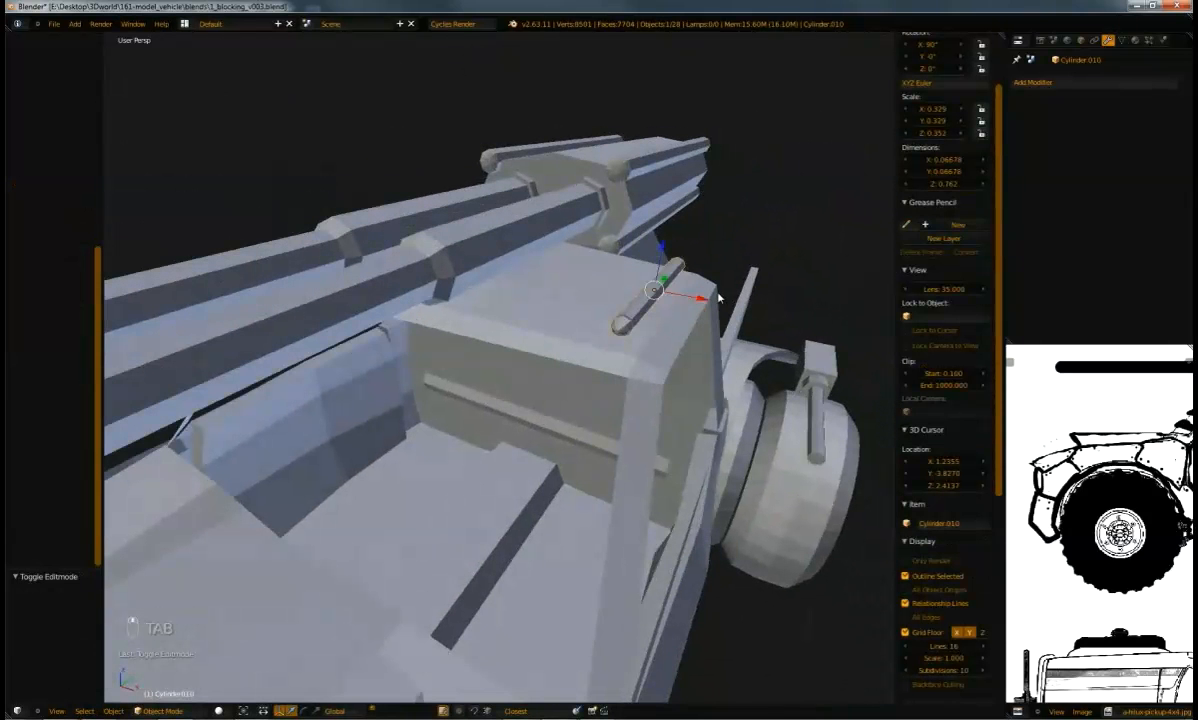
{"action": "key", "text": "alt+d"}
{"action": "left_click", "coordinate": [704, 282]}
{"action": "key", "text": "alt+d"}
{"action": "middle_click_drag", "start_coordinate": [686, 267], "coordinate": [665, 369]}
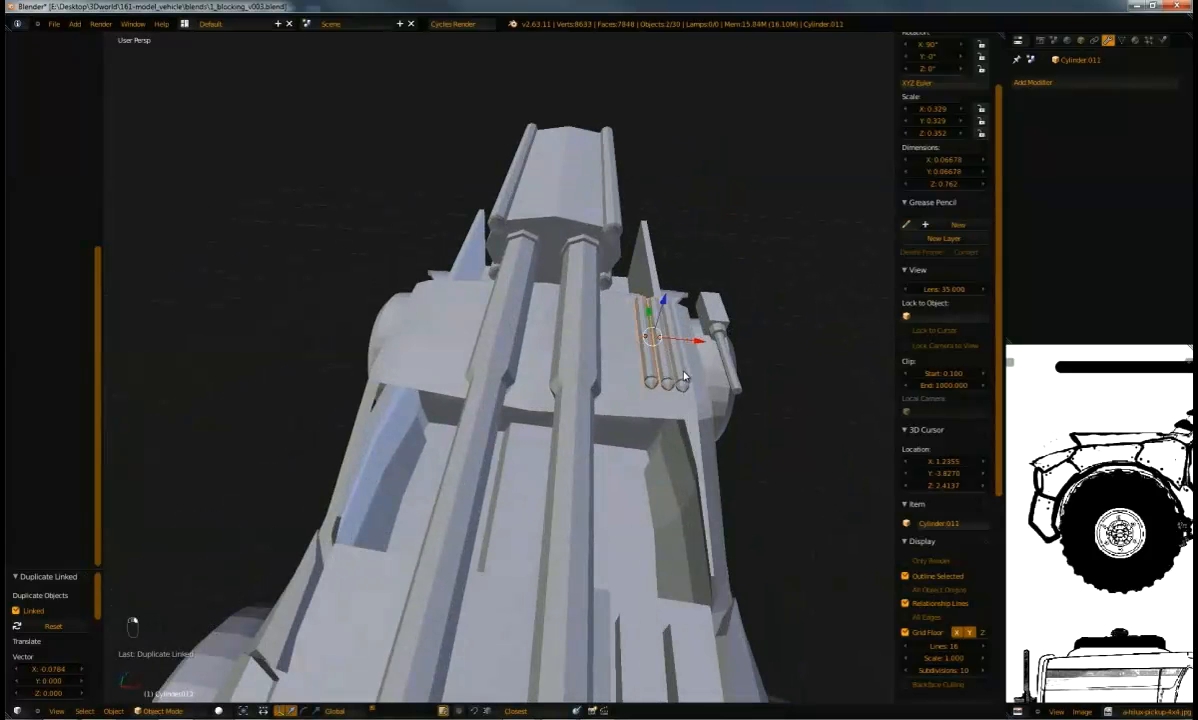
Move the three rockets about 0.116 along X toward the middle of the cab roof
{"action": "key", "text": "g"}
{"action": "key", "text": "x"}
{"action": "left_click", "coordinate": [684, 336]}
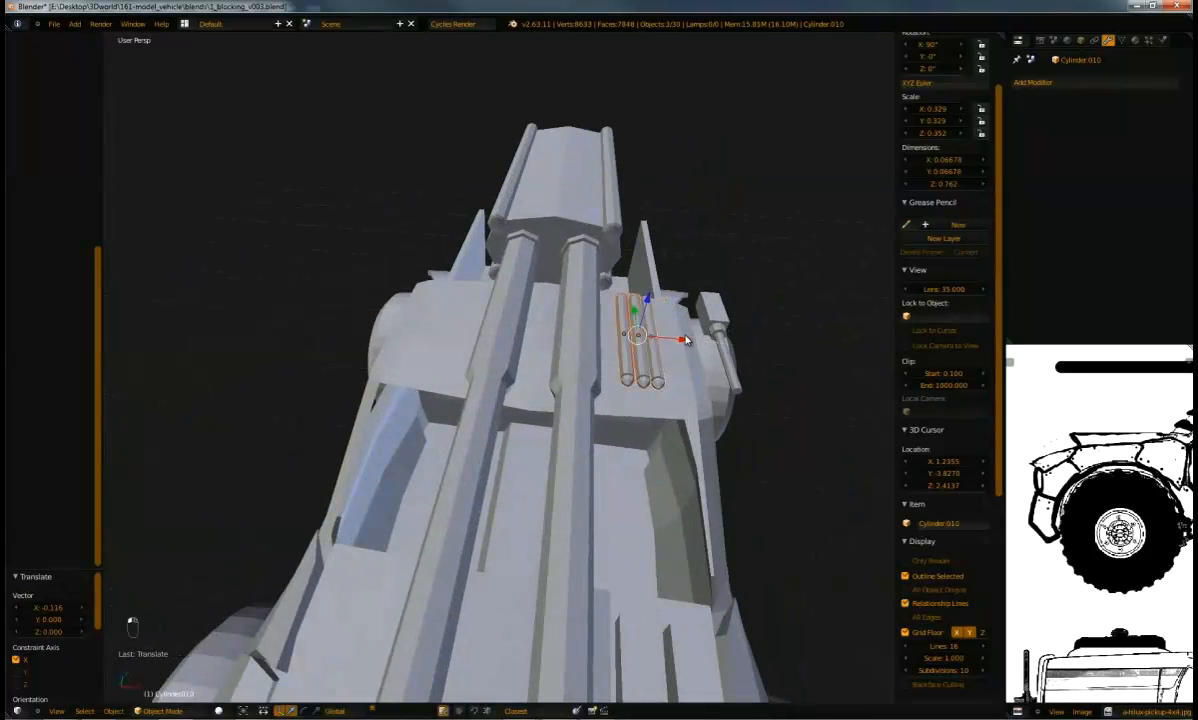
Tilt the three rockets slightly to match the roof slope and raise them about 0.016 along Z
{"action": "scroll", "coordinate": [680, 320], "scroll_direction": "up", "scroll_amount": 6}
{"action": "middle_click_drag", "start_coordinate": [677, 291], "coordinate": [537, 222]}
{"action": "left_click", "coordinate": [680, 226]}
{"action": "left_click", "coordinate": [652, 190]}
{"action": "middle_click_drag", "start_coordinate": [615, 377], "coordinate": [554, 254]}
{"action": "left_click", "coordinate": [516, 197]}
Reset the 3D cursor to the world origin and use it as the pivot point
{"action": "scroll", "coordinate": [600, 215], "scroll_direction": "down", "scroll_amount": 2}
{"action": "scroll", "coordinate": [550, 200], "scroll_direction": "down", "scroll_amount": 4}
{"action": "middle_click_drag", "start_coordinate": [551, 210], "coordinate": [583, 230]}
{"action": "scroll", "coordinate": [590, 255], "scroll_direction": "up", "scroll_amount": 5}
{"action": "middle_click_drag", "start_coordinate": [596, 278], "coordinate": [619, 318]}
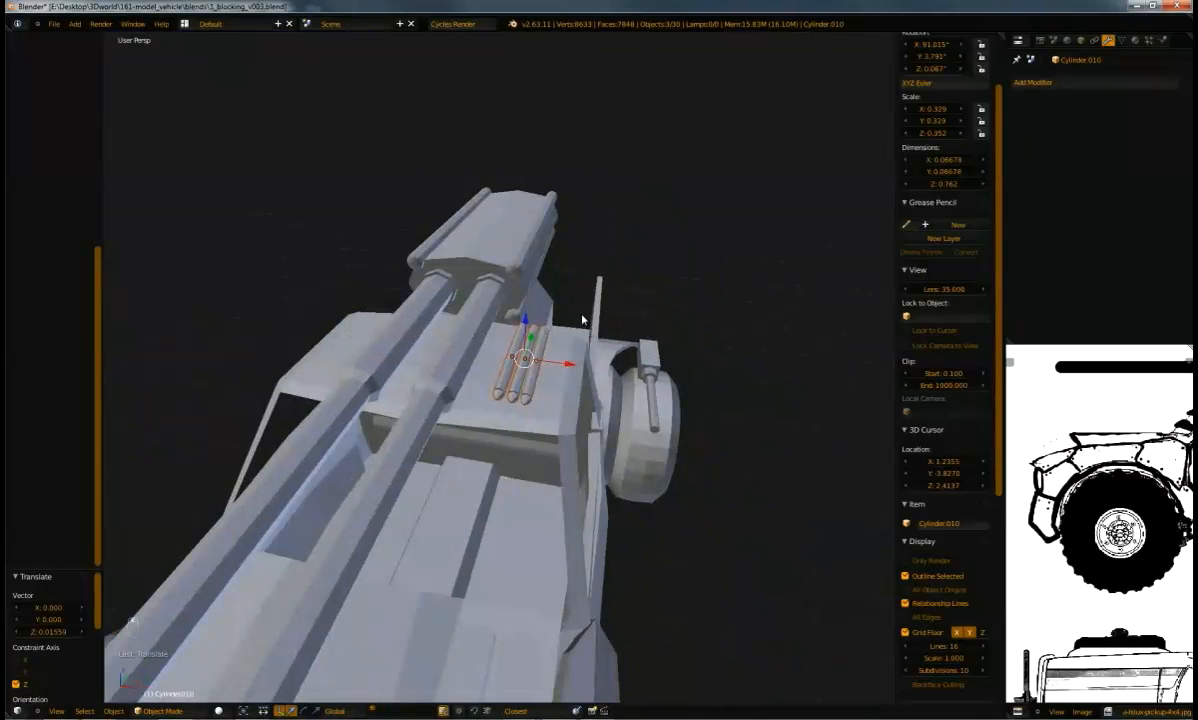
{"action": "key", "text": "shift+c"}
{"action": "key", "text": "period"}
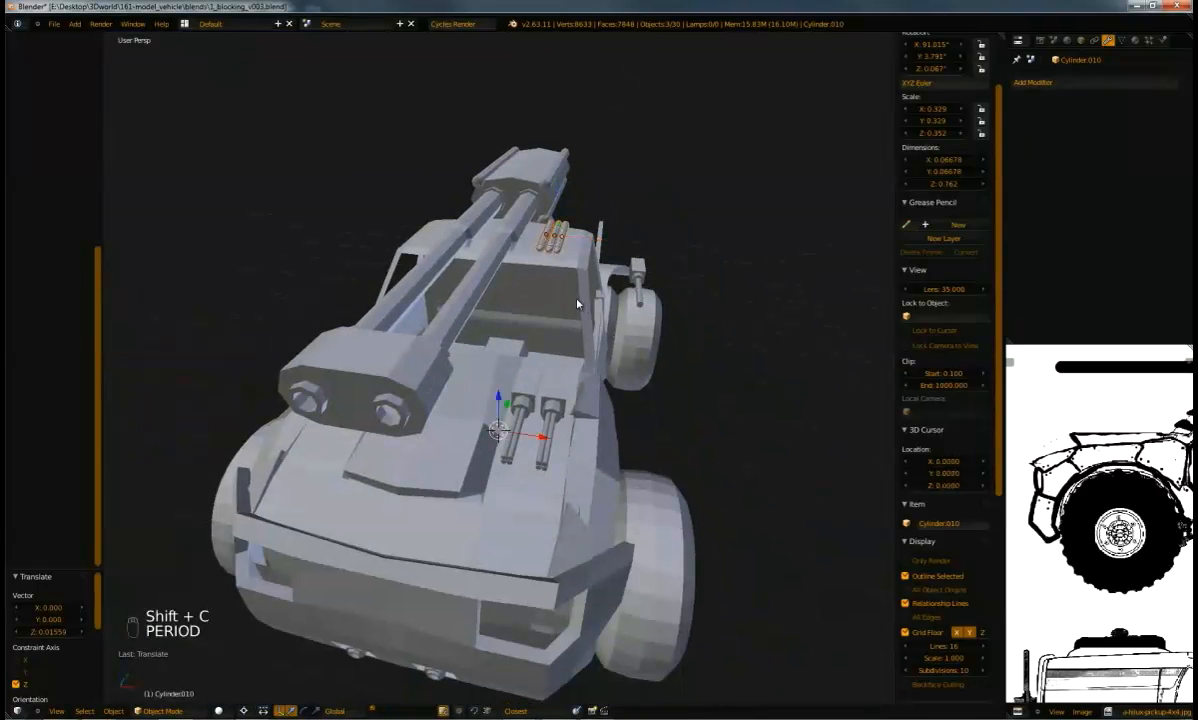
Duplicate the three rockets and mirror the copies to the opposite roof side by scaling -1 along X
{"action": "middle_click_drag", "start_coordinate": [577, 303], "coordinate": [580, 345]}
{"action": "key", "text": "shift+d"}
{"action": "left_click", "coordinate": [581, 352]}
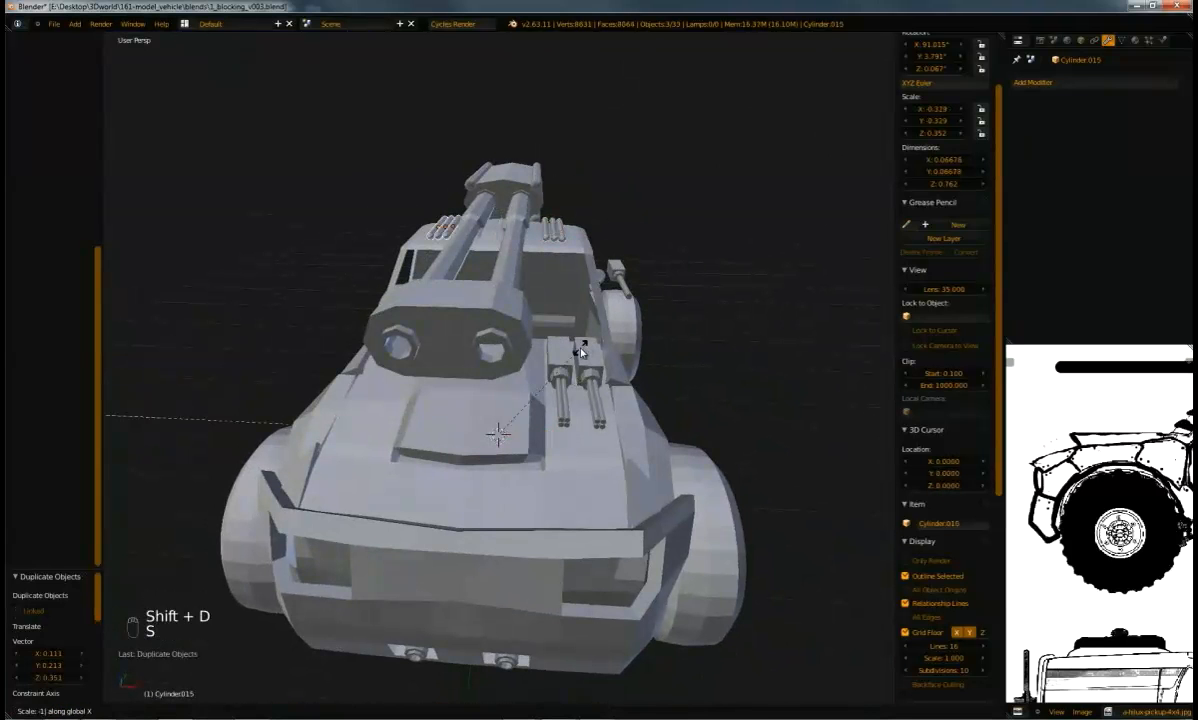
{"action": "left_click", "coordinate": [581, 352]}
Link the mirrored rockets' object data to an original rocket, and deselect everything
{"action": "middle_click_drag", "start_coordinate": [460, 404], "coordinate": [489, 382]}
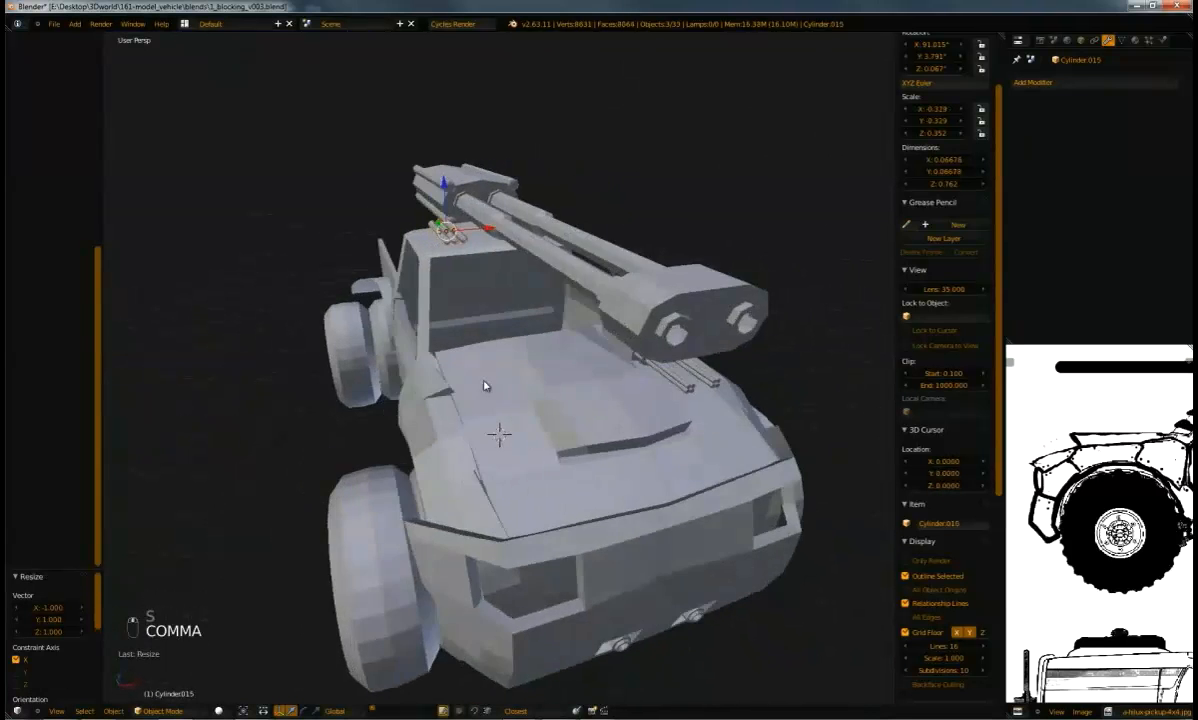
{"action": "scroll", "coordinate": [495, 348], "scroll_direction": "up", "scroll_amount": 6}
{"action": "middle_click_drag", "start_coordinate": [523, 323], "coordinate": [571, 197]}
{"action": "key", "text": "ctrl+l"}
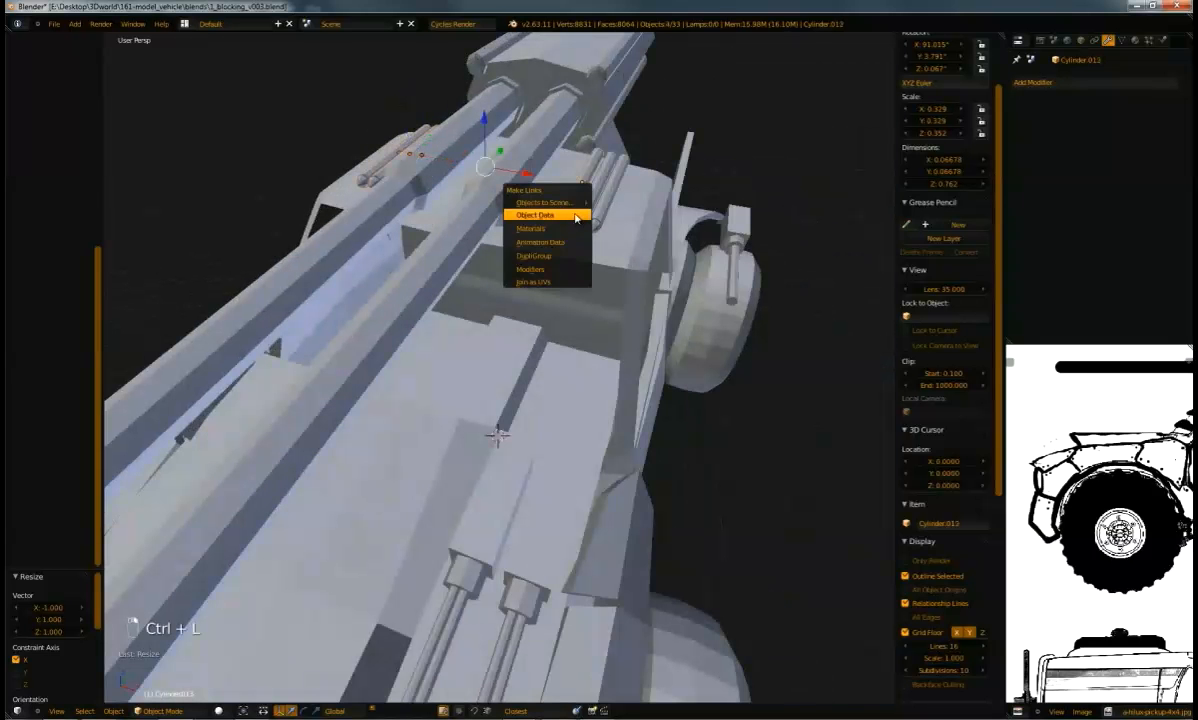
{"action": "left_click", "coordinate": [572, 216]}
{"action": "key", "text": "a"}
{"action": "middle_click_drag", "start_coordinate": [543, 249], "coordinate": [386, 336]}
{"action": "scroll", "coordinate": [557, 168], "scroll_direction": "down", "scroll_amount": 5}
{"action": "middle_click_drag", "start_coordinate": [508, 326], "coordinate": [530, 307]}
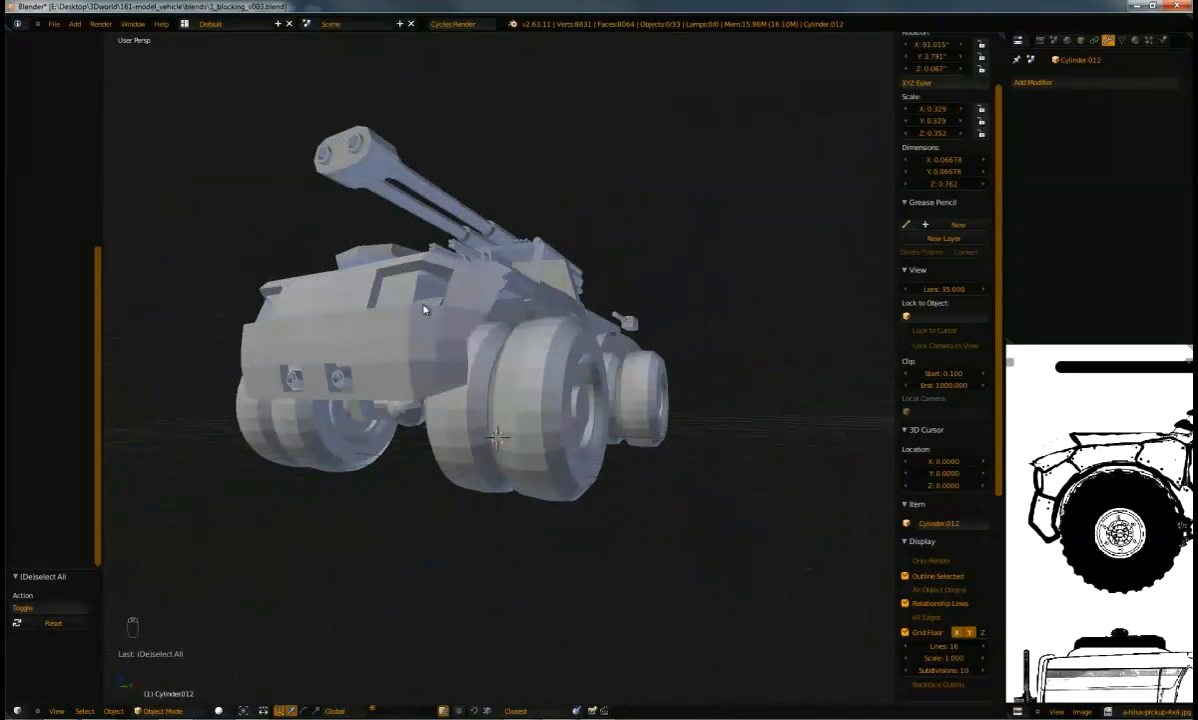
Save the file and open the vehicle's side body panel mesh for editing
{"action": "key", "text": "ctrl+s"}
{"action": "middle_click_drag", "start_coordinate": [441, 302], "coordinate": [508, 380]}
{"action": "key", "text": "KP_3"}
{"action": "middle_click_drag", "start_coordinate": [1034, 476], "coordinate": [1070, 473]}
{"action": "middle_click_drag", "start_coordinate": [467, 244], "coordinate": [543, 263], "text": "shift"}
{"action": "scroll", "coordinate": [433, 336], "scroll_direction": "up", "scroll_amount": 3}
{"action": "right_click", "coordinate": [433, 336]}
{"action": "key", "text": "Tab"}
Duplicate the body panel's rear edge, then scale, rotate and move the copy into the gap ahead of the rear wheel
{"action": "right_click", "coordinate": [482, 330]}
{"action": "key", "text": "shift+d"}
{"action": "key", "text": "s"}
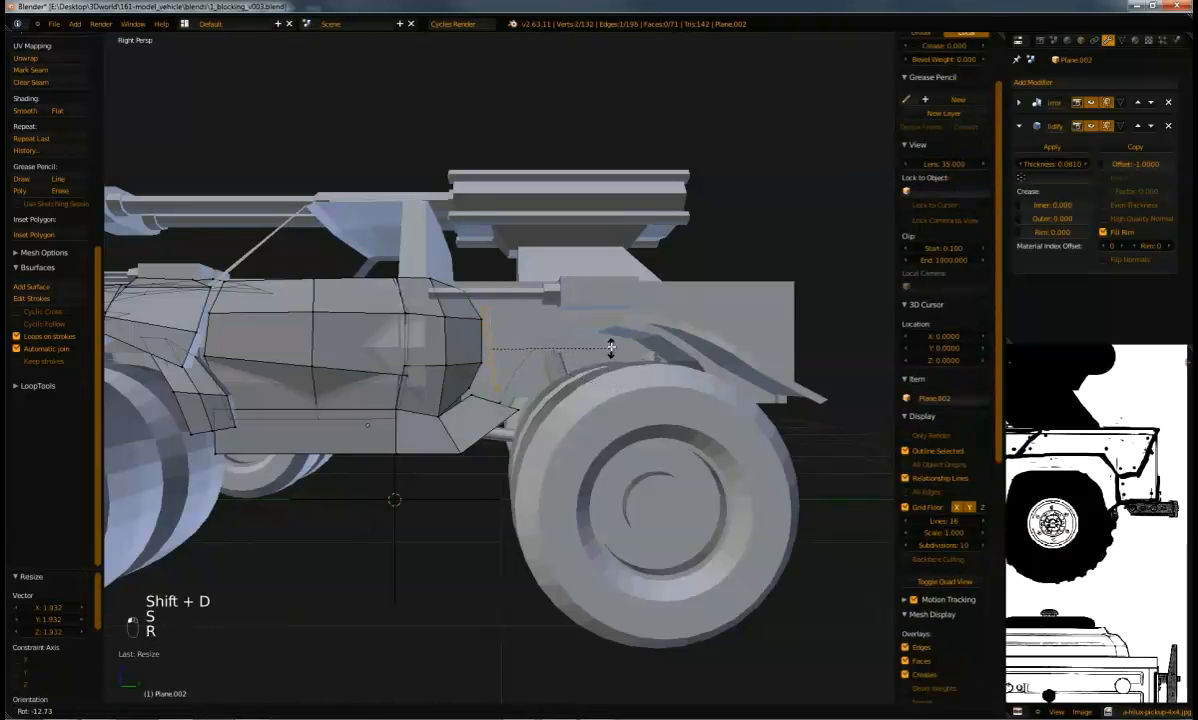
{"action": "key", "text": "g"}
{"action": "left_click", "coordinate": [586, 310]}
{"action": "key", "text": "s"}
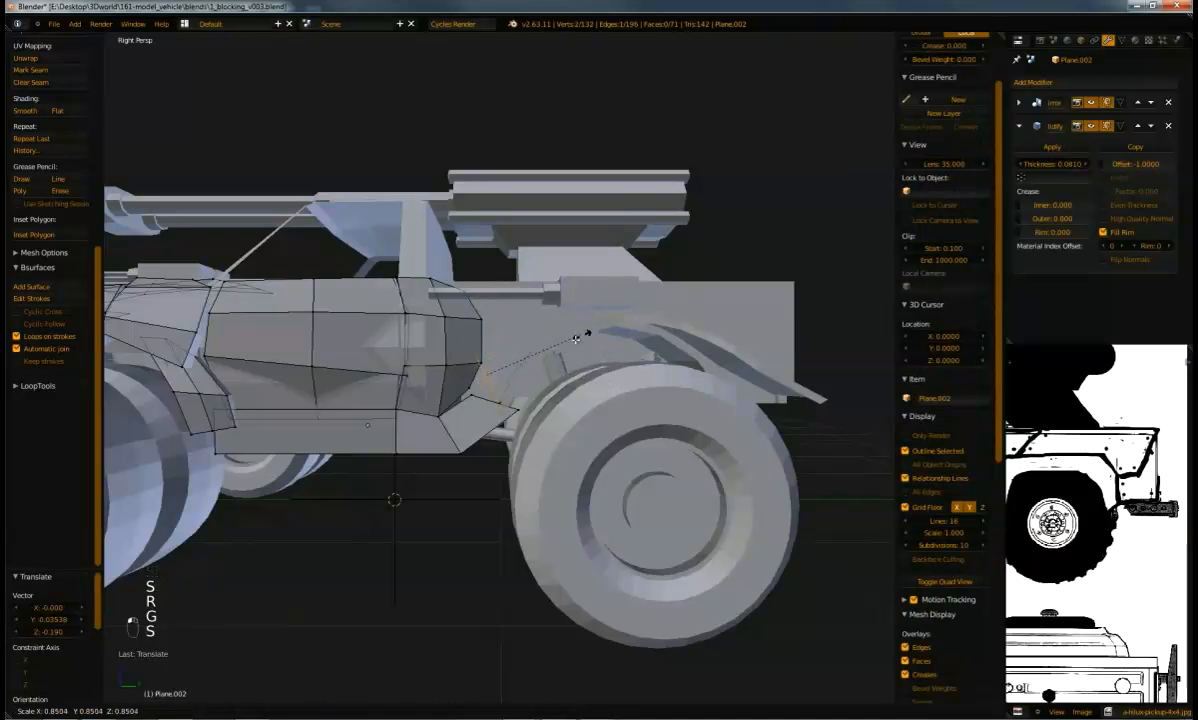
{"action": "key", "text": "g"}
{"action": "left_click", "coordinate": [567, 318]}
Rotate, reposition and lengthen the duplicated edge so it follows the lower body line before the rear wheel
{"action": "key", "text": "r"}
{"action": "left_click", "coordinate": [568, 319]}
{"action": "key", "text": "g"}
{"action": "left_click", "coordinate": [565, 330]}
{"action": "key", "text": "s"}
{"action": "left_click", "coordinate": [646, 414]}
Extrude the duplicated edge into a new face and move its corner vertices to fit beside the rear wheel
{"action": "middle_click_drag", "start_coordinate": [529, 383], "coordinate": [575, 349]}
{"action": "key", "text": "e"}
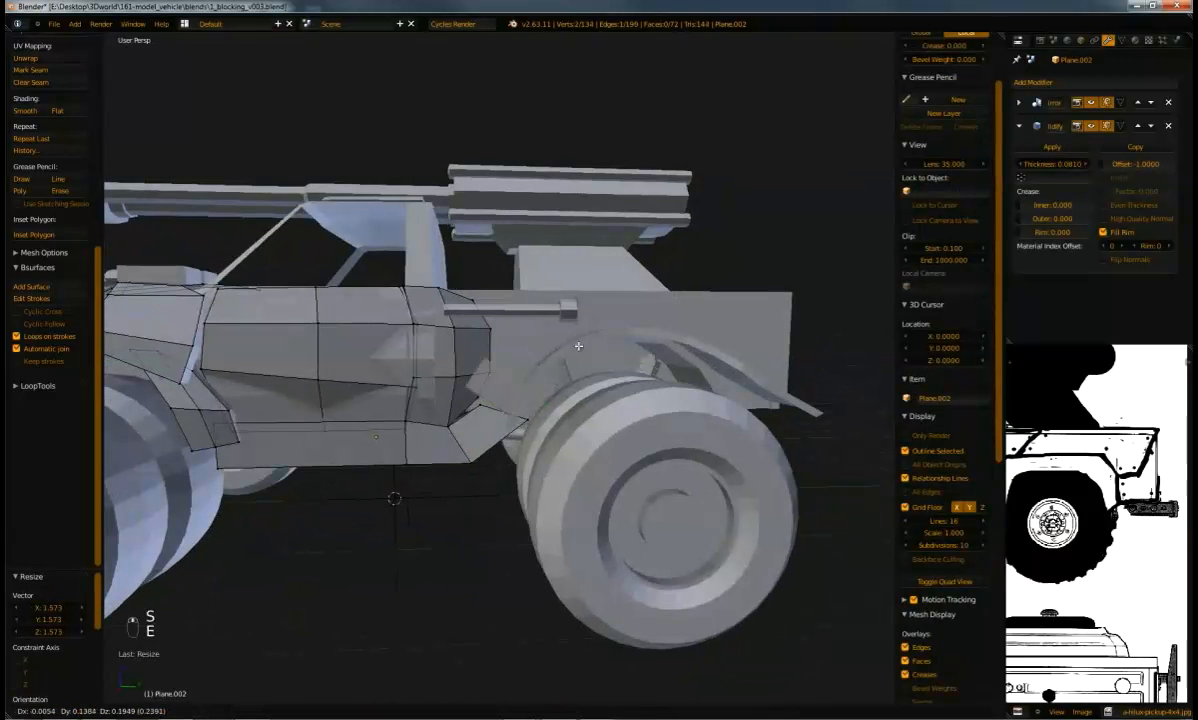
{"action": "left_click", "coordinate": [552, 347]}
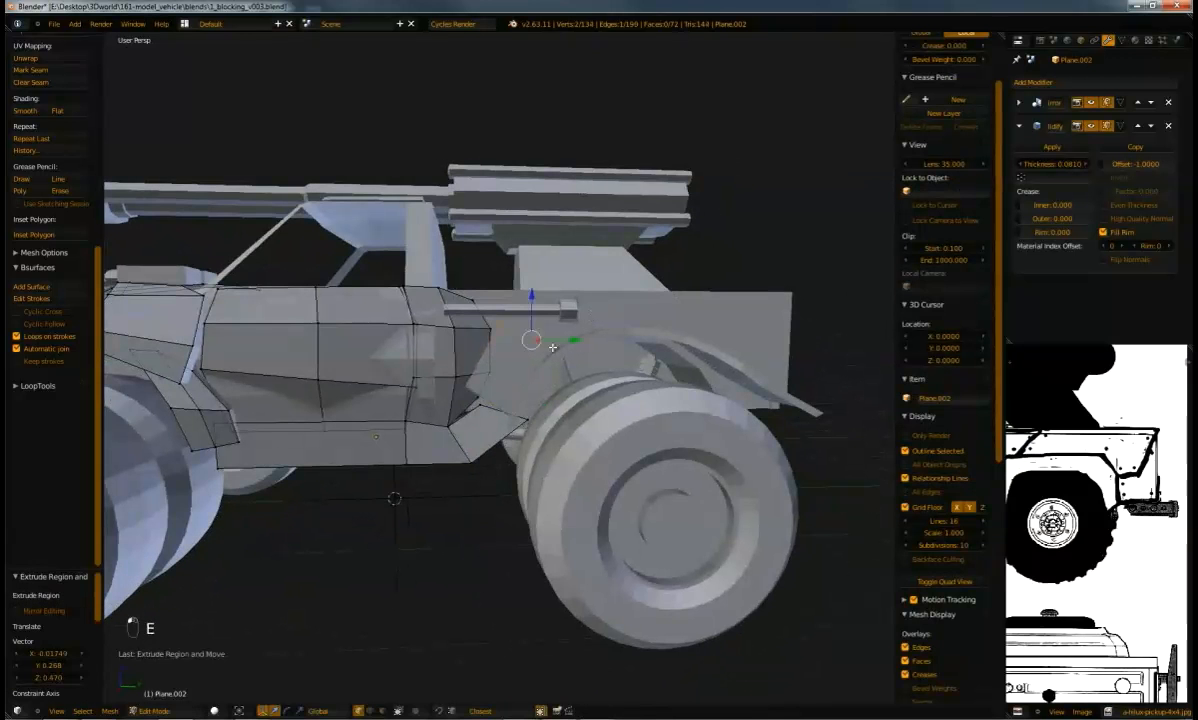
{"action": "right_click", "coordinate": [521, 428]}
{"action": "key", "text": "g"}
{"action": "left_click", "coordinate": [509, 421]}
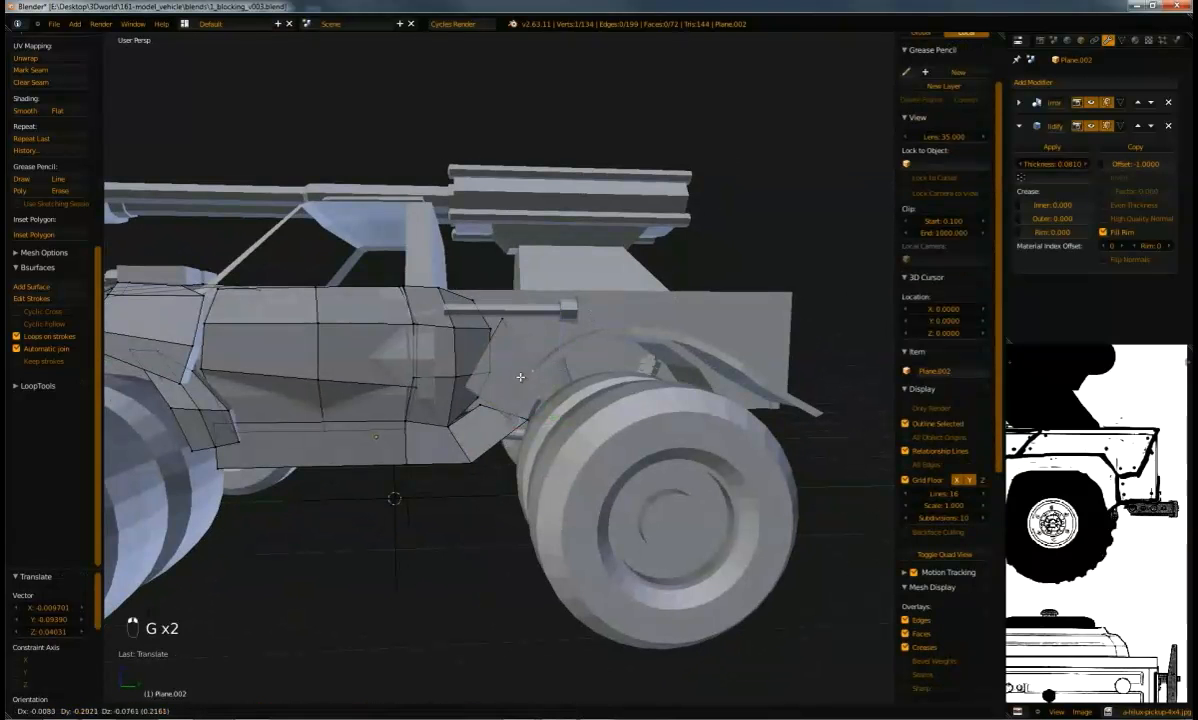
{"action": "left_click", "coordinate": [497, 338]}
Add a loop cut across the new face ahead of the rear wheel and shift it along the X axis
{"action": "middle_click_drag", "start_coordinate": [497, 338], "coordinate": [659, 353]}
{"action": "scroll", "coordinate": [448, 391], "scroll_direction": "up", "scroll_amount": 2}
{"action": "scroll", "coordinate": [579, 450], "scroll_direction": "up", "scroll_amount": 1}
{"action": "right_click", "coordinate": [541, 426], "text": "shift"}
{"action": "key", "text": "ctrl+r"}
{"action": "left_click", "coordinate": [642, 329]}
{"action": "left_click", "coordinate": [642, 331]}
{"action": "key", "text": "g"}
{"action": "key", "text": "x"}
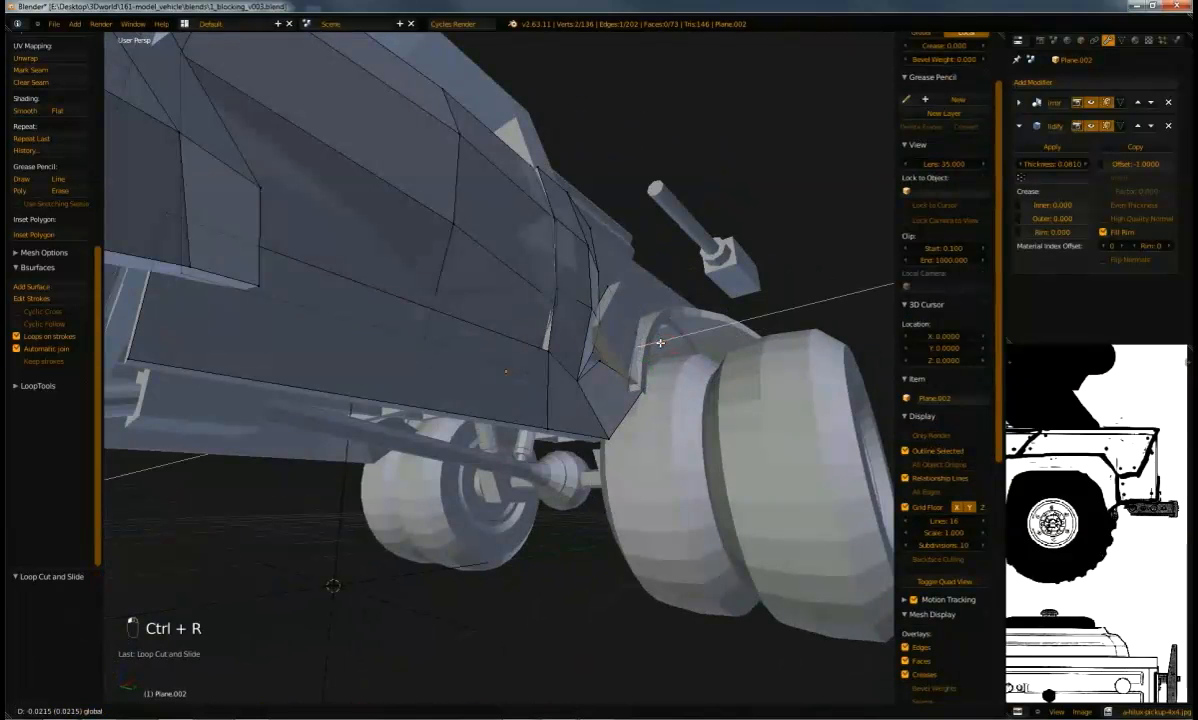
{"action": "left_click", "coordinate": [658, 343]}
Reposition the individual vertices of the small panel ahead of the rear wheel to refine its bent outline
{"action": "middle_click_drag", "start_coordinate": [658, 343], "coordinate": [440, 478]}
{"action": "right_click", "coordinate": [620, 371]}
{"action": "key", "text": "KP_Decimal"}
{"action": "key", "text": "g"}
{"action": "left_click", "coordinate": [432, 372]}
{"action": "key", "text": "g"}
{"action": "left_click", "coordinate": [443, 302]}
{"action": "key", "text": "g"}
{"action": "left_click", "coordinate": [394, 520]}
{"action": "key", "text": "g"}
{"action": "left_click", "coordinate": [316, 440]}
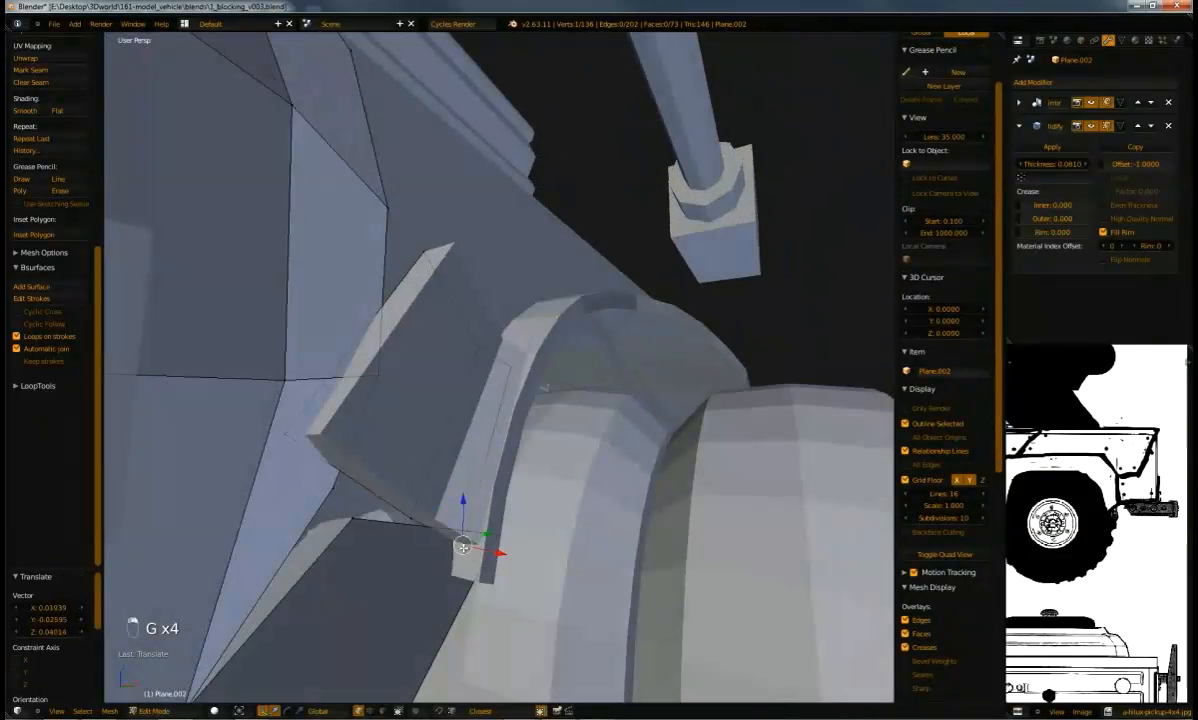
Extrude the small panel's wheel-side edge along the X axis by about 0.134
{"action": "right_click", "coordinate": [500, 363], "text": "shift"}
{"action": "key", "text": "e"}
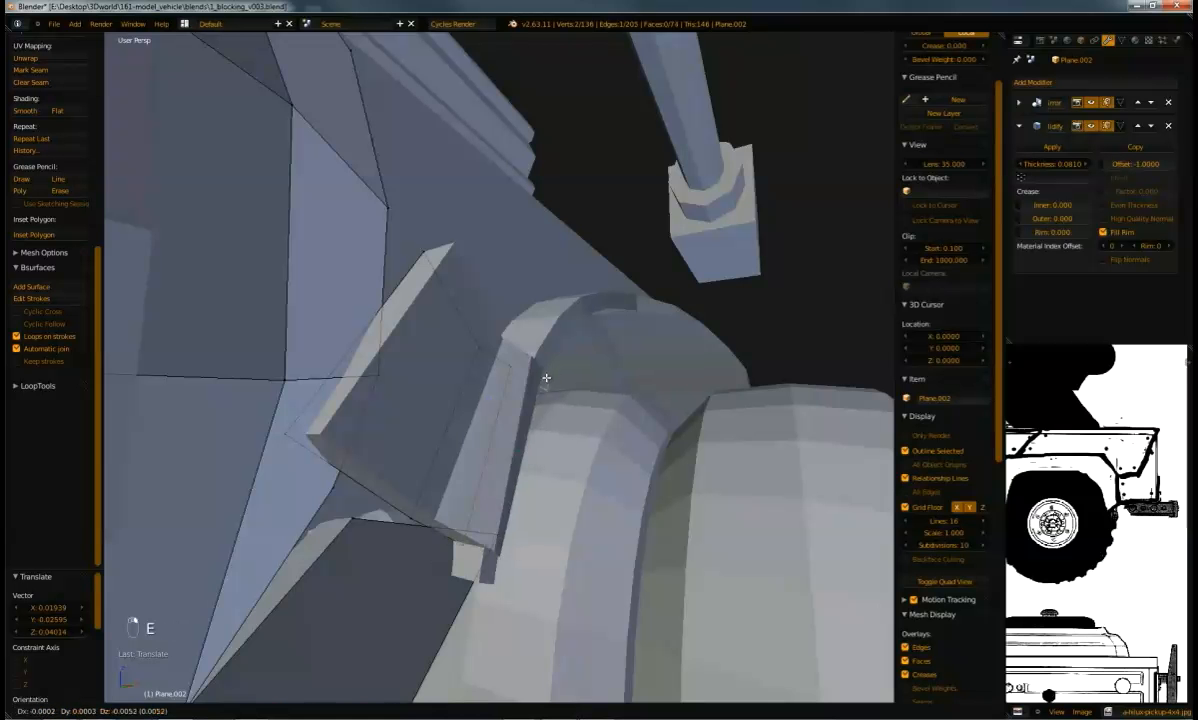
{"action": "left_click", "coordinate": [593, 370]}
{"action": "middle_click_drag", "start_coordinate": [593, 370], "coordinate": [468, 372]}
Reposition the small panel's front vertices and extrude its upper edge upward in three segments behind the door
{"action": "right_click", "coordinate": [331, 409]}
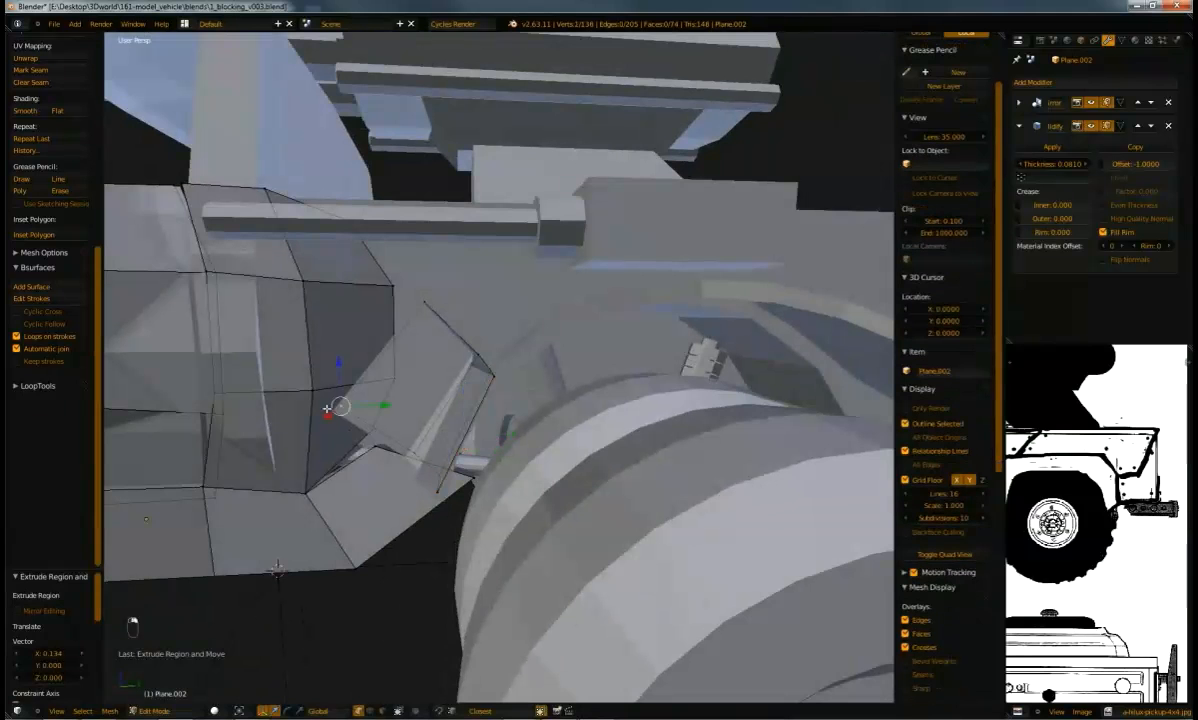
{"action": "key", "text": "g"}
{"action": "left_click", "coordinate": [365, 350]}
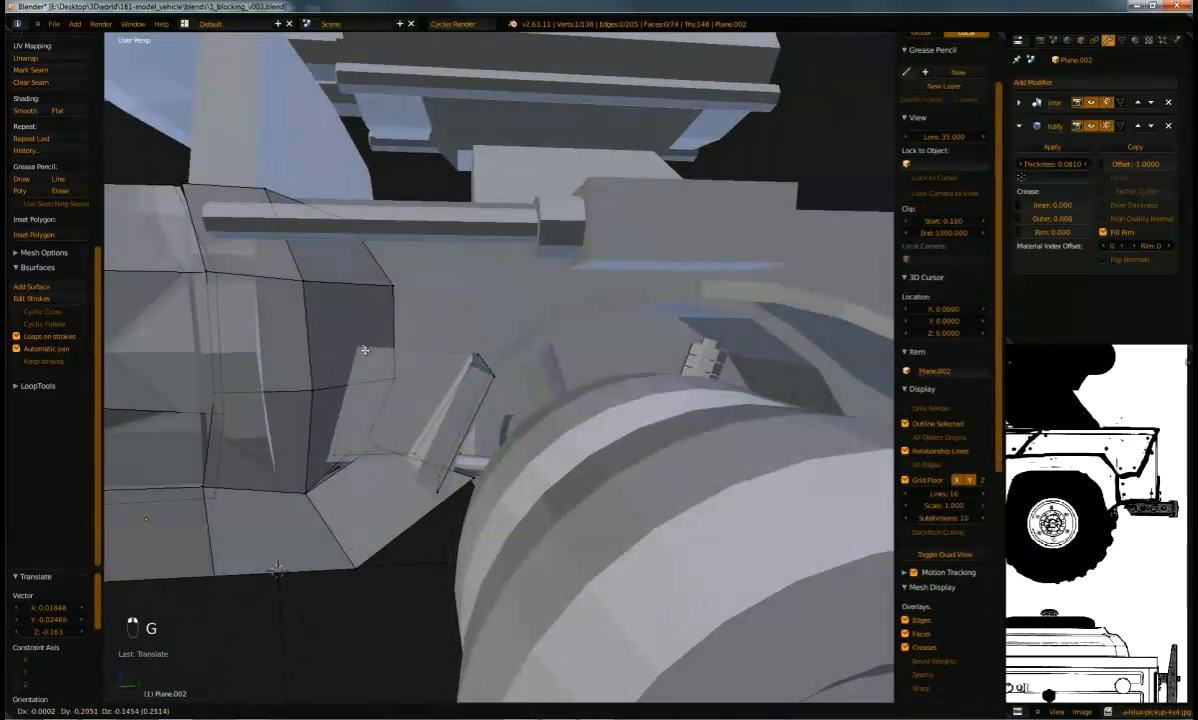
{"action": "key", "text": "e"}
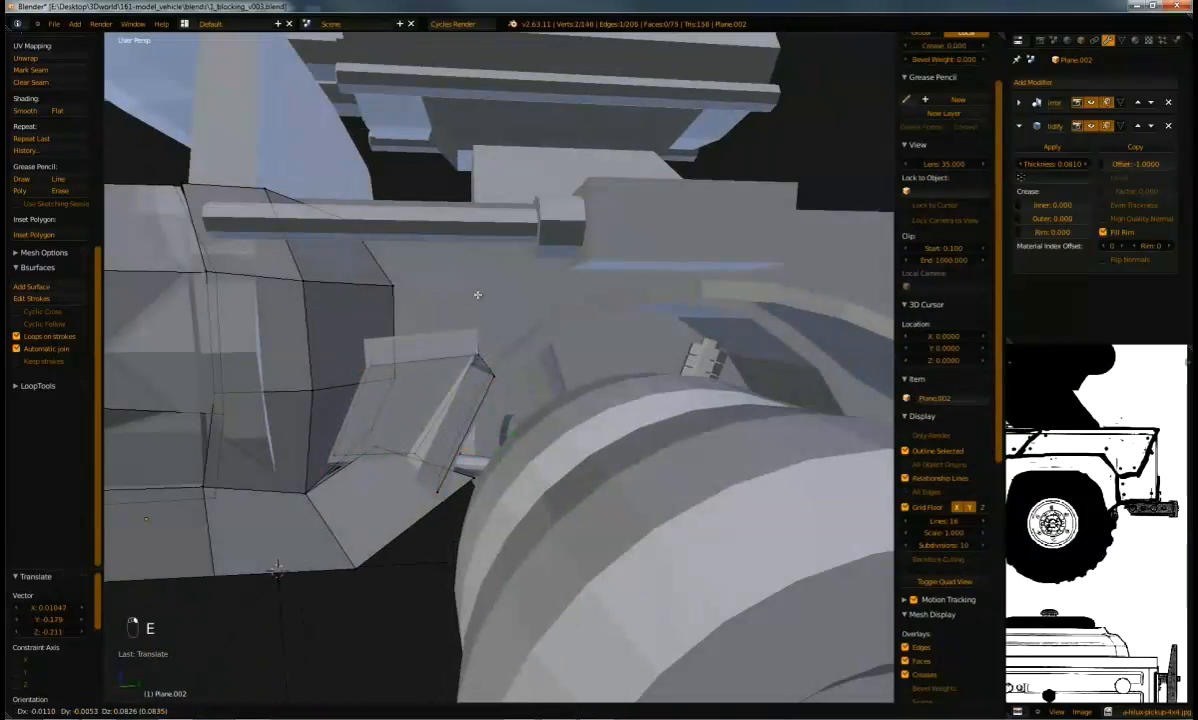
{"action": "left_click", "coordinate": [484, 269]}
{"action": "key", "text": "e"}
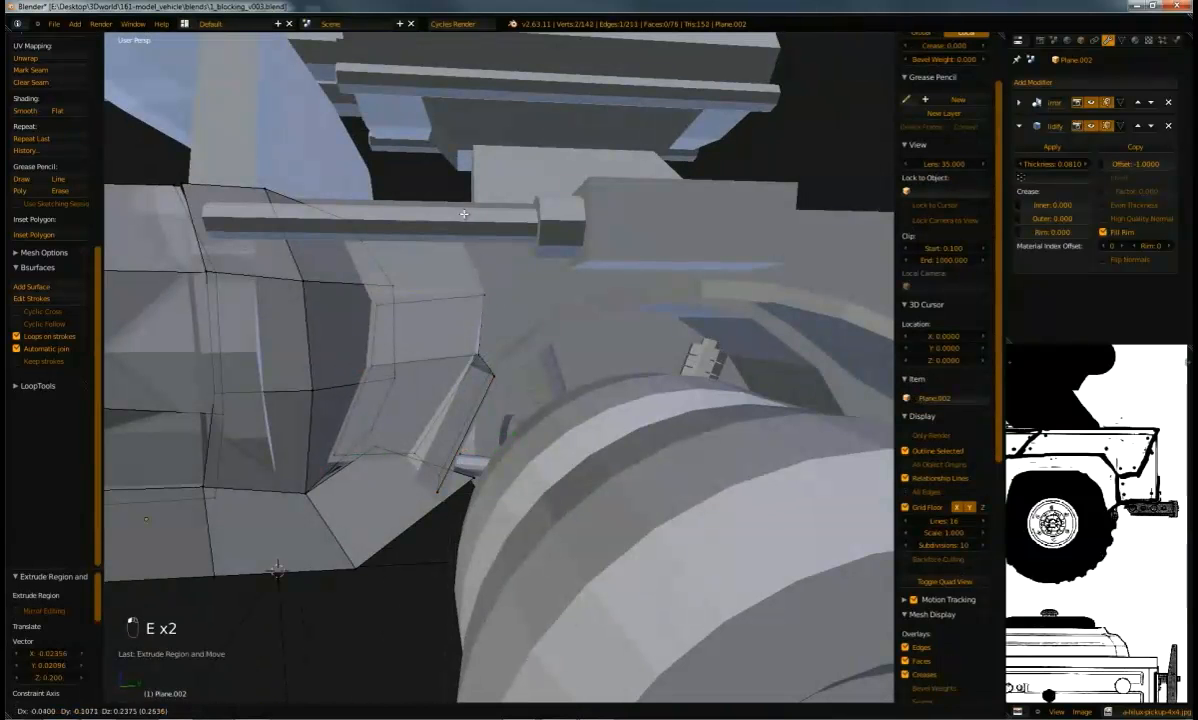
{"action": "key", "text": "e"}
{"action": "left_click", "coordinate": [372, 185]}
Move the upper edges of the extruded panel along the X axis to align them with the truck bed side
{"action": "middle_click_drag", "start_coordinate": [372, 185], "coordinate": [484, 310]}
{"action": "key", "text": "g"}
{"action": "left_click", "coordinate": [481, 317]}
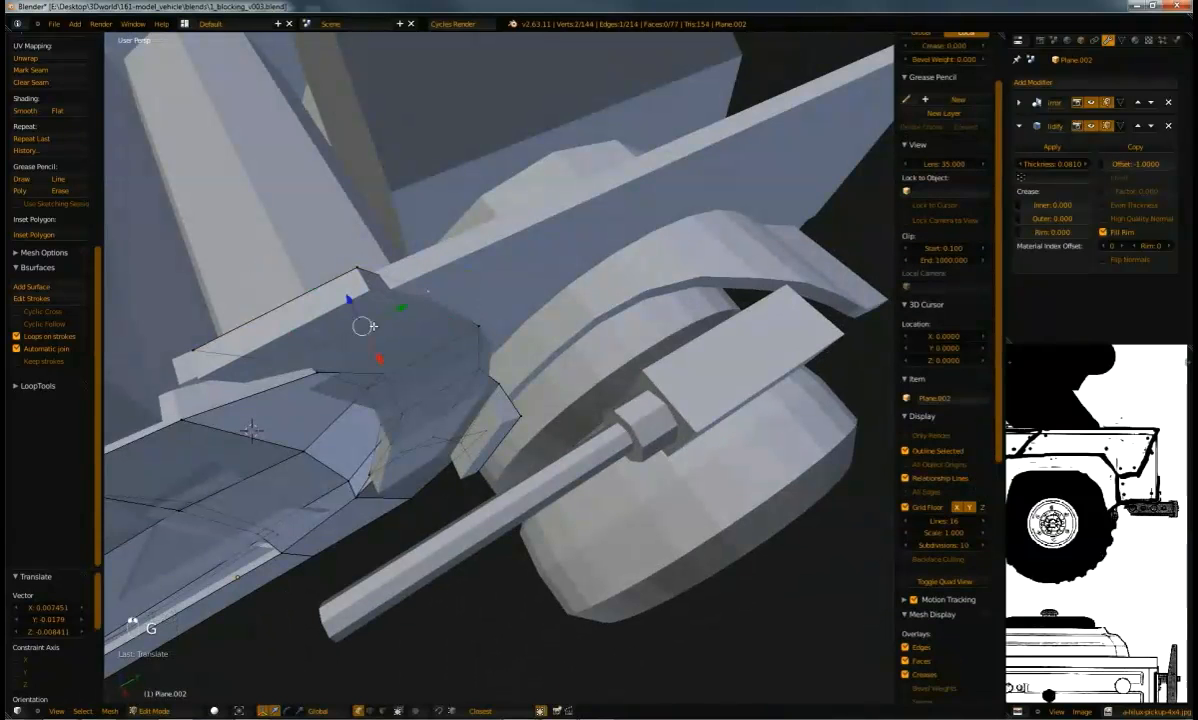
{"action": "left_click_drag", "start_coordinate": [378, 354], "coordinate": [429, 358]}
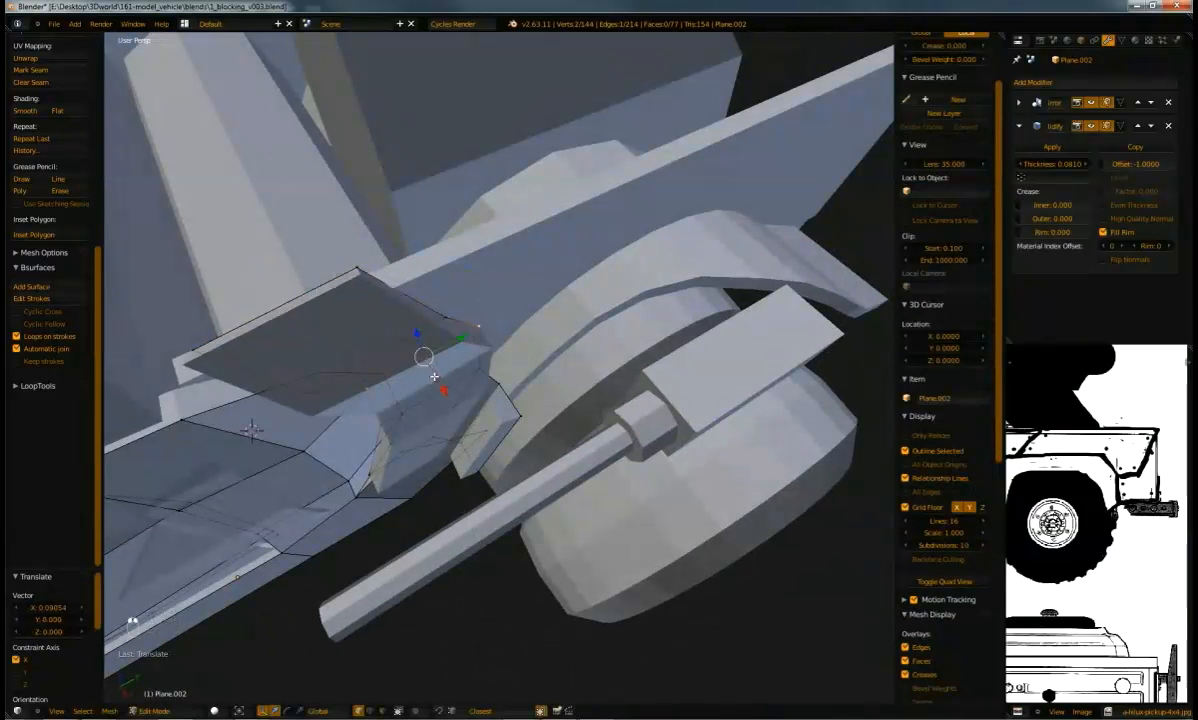
{"action": "middle_click_drag", "start_coordinate": [434, 376], "coordinate": [408, 359]}
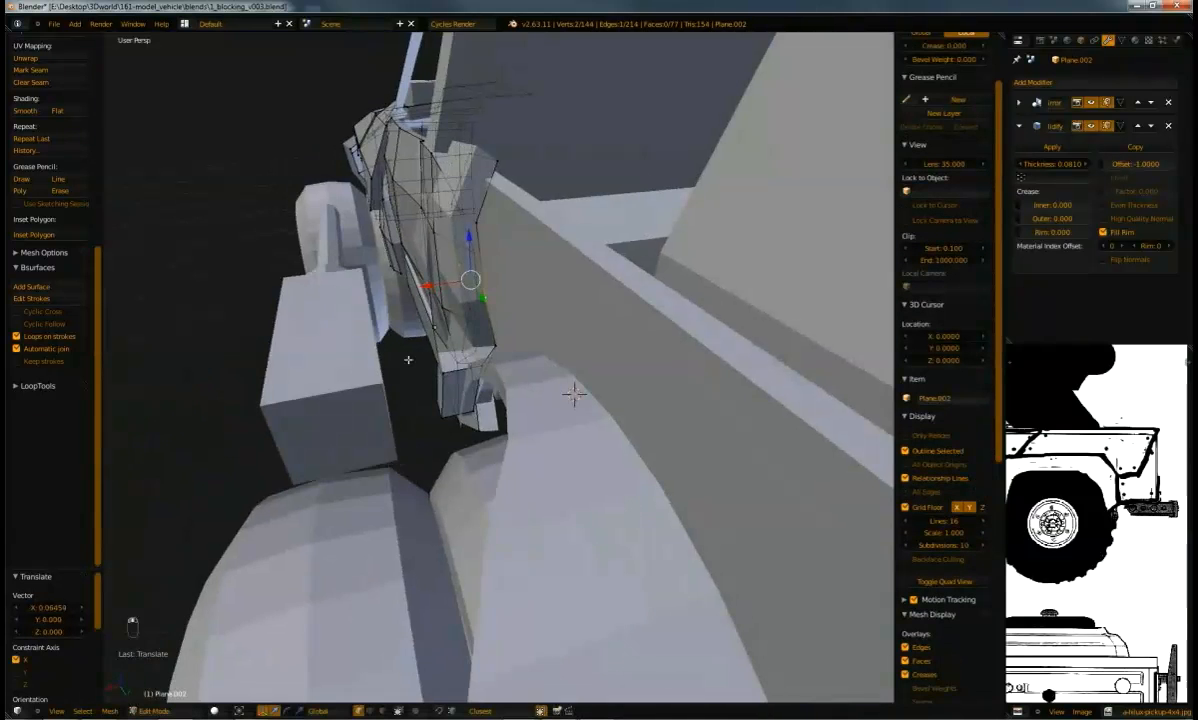
{"action": "middle_click_drag", "start_coordinate": [487, 338], "coordinate": [482, 360]}
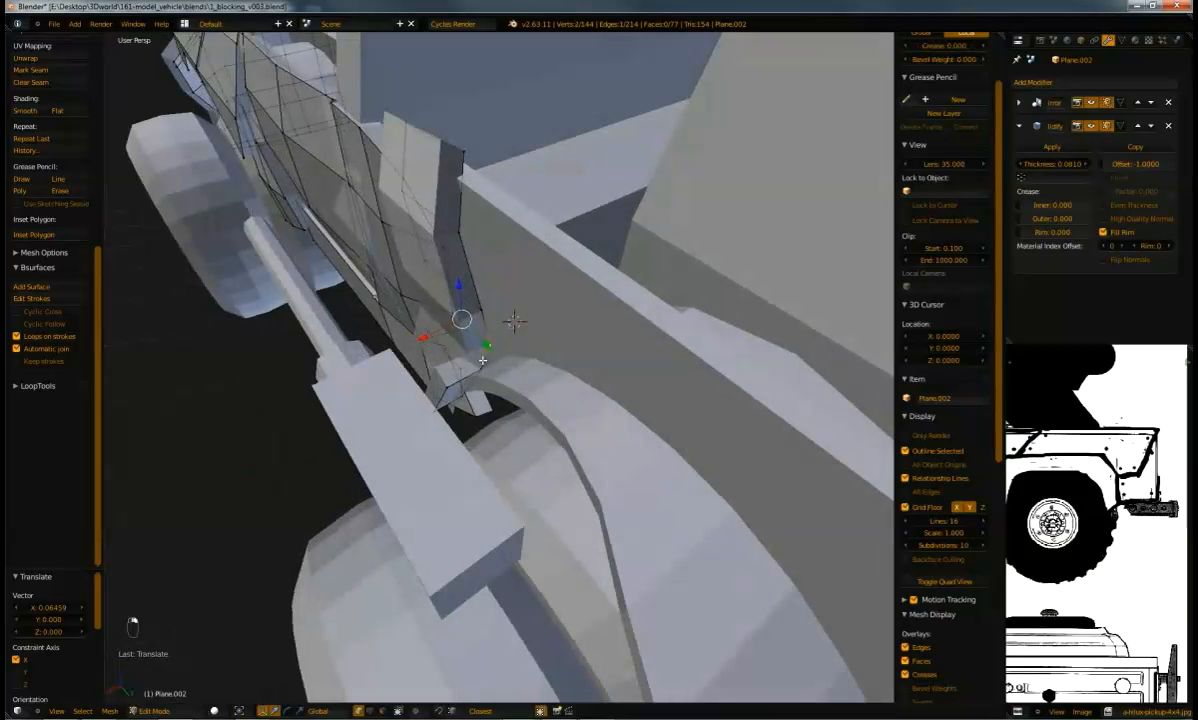
{"action": "left_click_drag", "start_coordinate": [435, 330], "coordinate": [429, 332]}
Reposition an upper vertex of the panel behind the door and check the panel's shape in Object Mode
{"action": "middle_click_drag", "start_coordinate": [429, 332], "coordinate": [492, 282]}
{"action": "right_click", "coordinate": [366, 322]}
{"action": "key", "text": "g"}
{"action": "left_click", "coordinate": [374, 339]}
{"action": "middle_click_drag", "start_coordinate": [421, 338], "coordinate": [489, 347]}
{"action": "key", "text": "Tab"}
{"action": "key", "text": "Tab"}
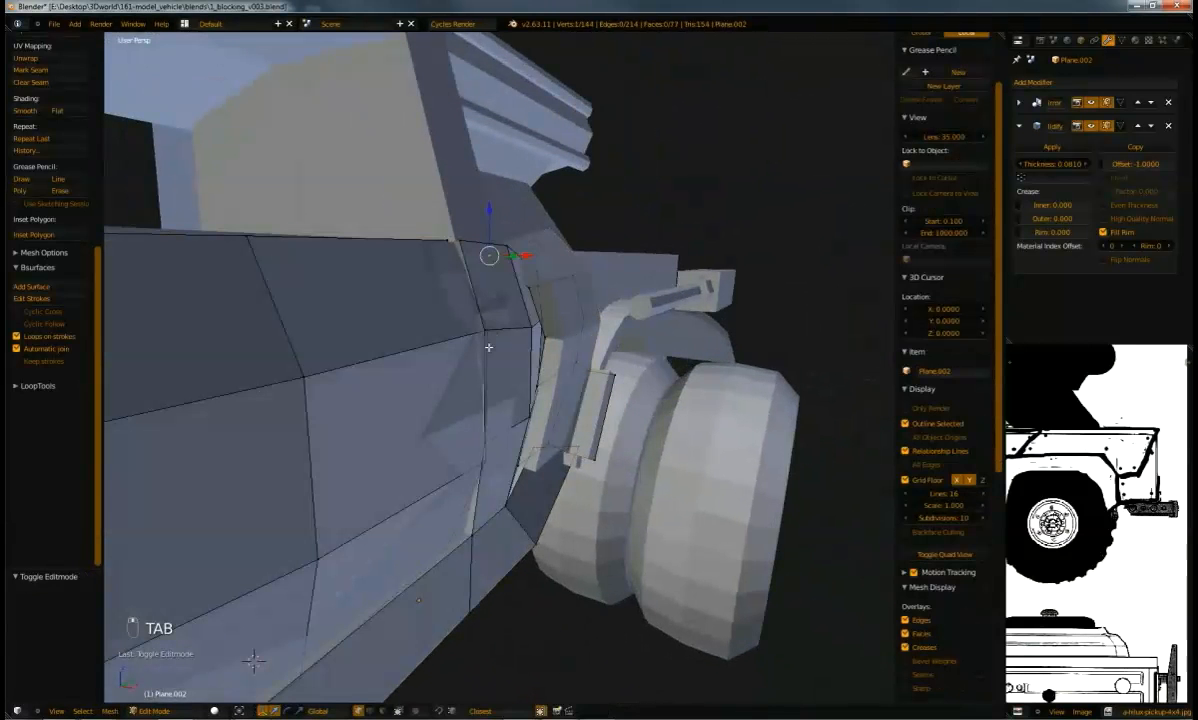
{"action": "left_click_drag", "start_coordinate": [520, 335], "coordinate": [527, 337]}
{"action": "key", "text": "Tab"}
{"action": "key", "text": "Tab"}
{"action": "mouse_move", "coordinate": [527, 337]}
{"action": "middle_mouse_down"}
{"action": "mouse_move", "coordinate": [481, 389]}
{"action": "mouse_move", "coordinate": [535, 353]}
{"action": "mouse_move", "coordinate": [556, 366]}
{"action": "mouse_move", "coordinate": [460, 440]}
{"action": "mouse_move", "coordinate": [395, 394]}
{"action": "mouse_move", "coordinate": [480, 262]}
{"action": "mouse_move", "coordinate": [500, 340]}
{"action": "mouse_move", "coordinate": [521, 336]}
{"action": "mouse_move", "coordinate": [481, 312]}
{"action": "mouse_move", "coordinate": [512, 322]}
{"action": "mouse_move", "coordinate": [530, 348]}
{"action": "middle_mouse_up"}
{"action": "key", "text": "Tab"}
{"action": "key", "text": "Tab"}
Duplicate the panel's rear edge loop, extrude it rearward about 0.533 above the wheel, and adjust the new end's scale
{"action": "right_click", "coordinate": [481, 312], "text": "shift"}
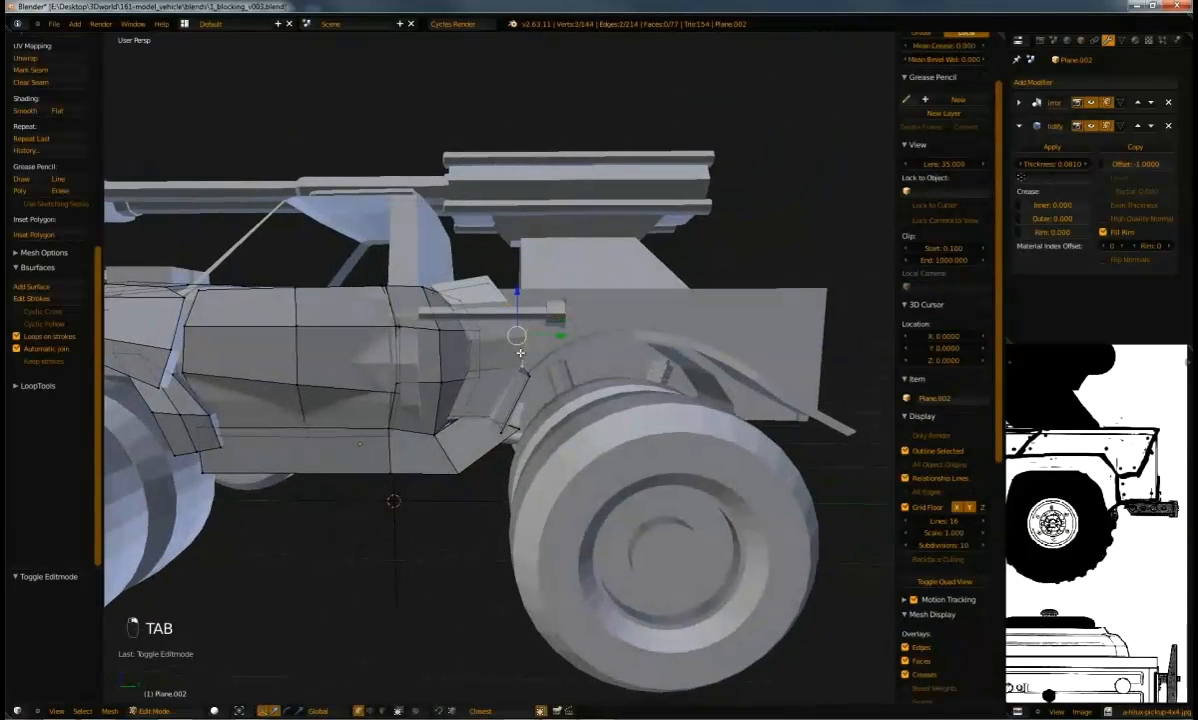
{"action": "middle_click_drag", "start_coordinate": [522, 299], "coordinate": [550, 318]}
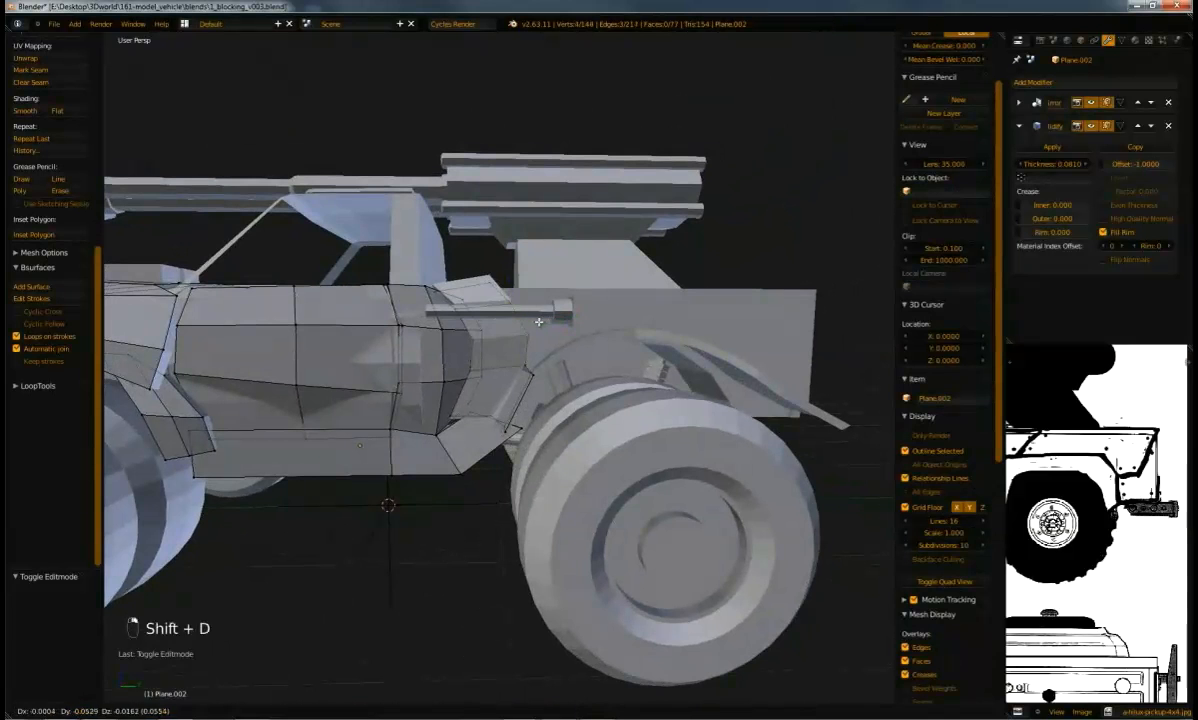
{"action": "left_click", "coordinate": [538, 321]}
{"action": "key", "text": "e"}
{"action": "left_click", "coordinate": [640, 317]}
{"action": "key", "text": "s"}
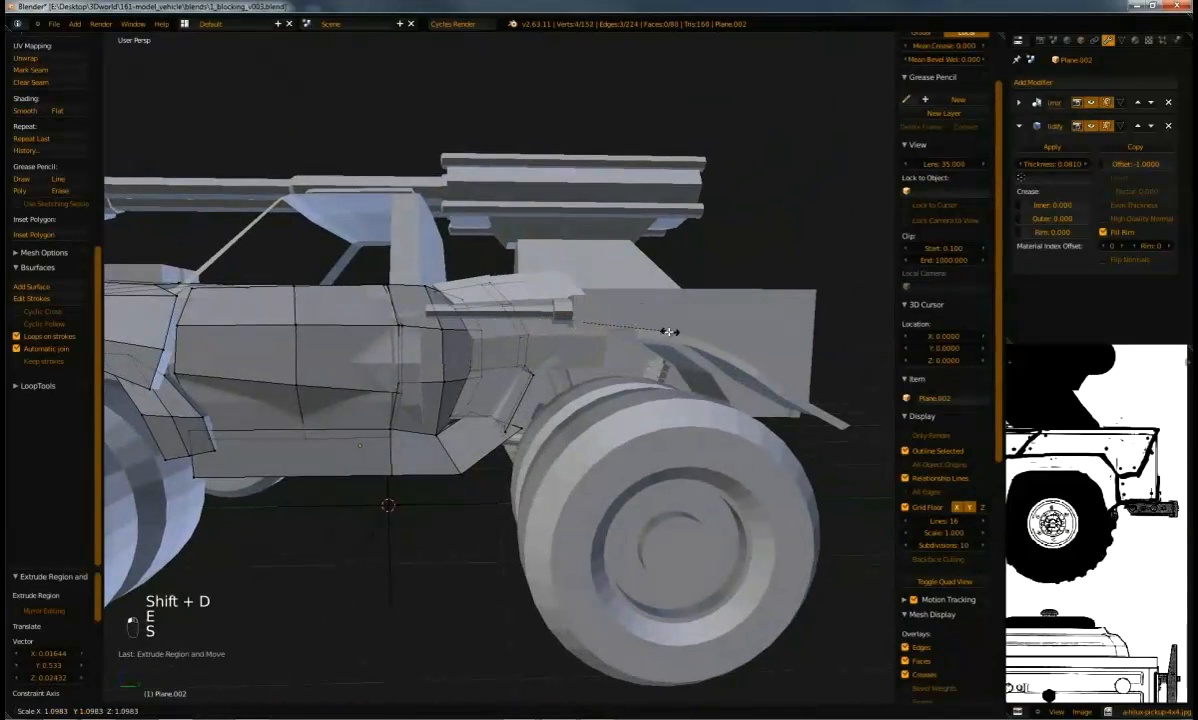
{"action": "left_click", "coordinate": [611, 318]}
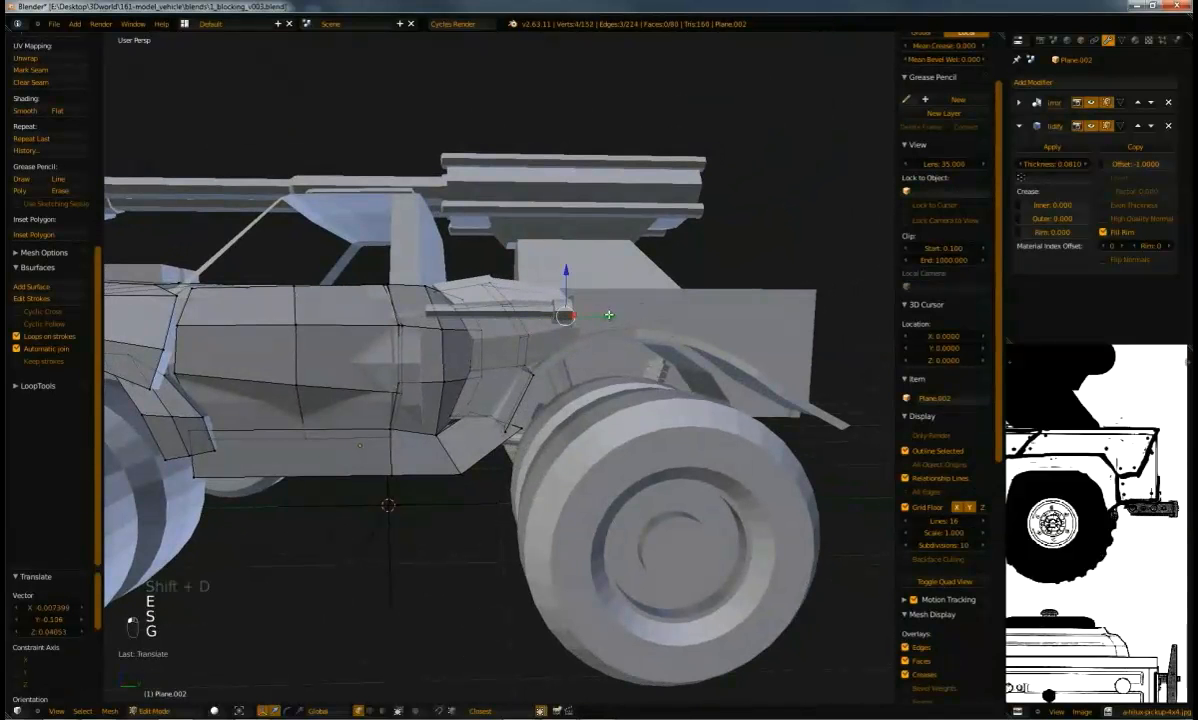
Extrude the over-wheel panel another segment rearward and move its end corner vertices into line with the truck bed
{"action": "left_click", "coordinate": [695, 315]}
{"action": "middle_click_drag", "start_coordinate": [695, 315], "coordinate": [505, 420]}
{"action": "key", "text": "g"}
{"action": "left_click", "coordinate": [513, 430]}
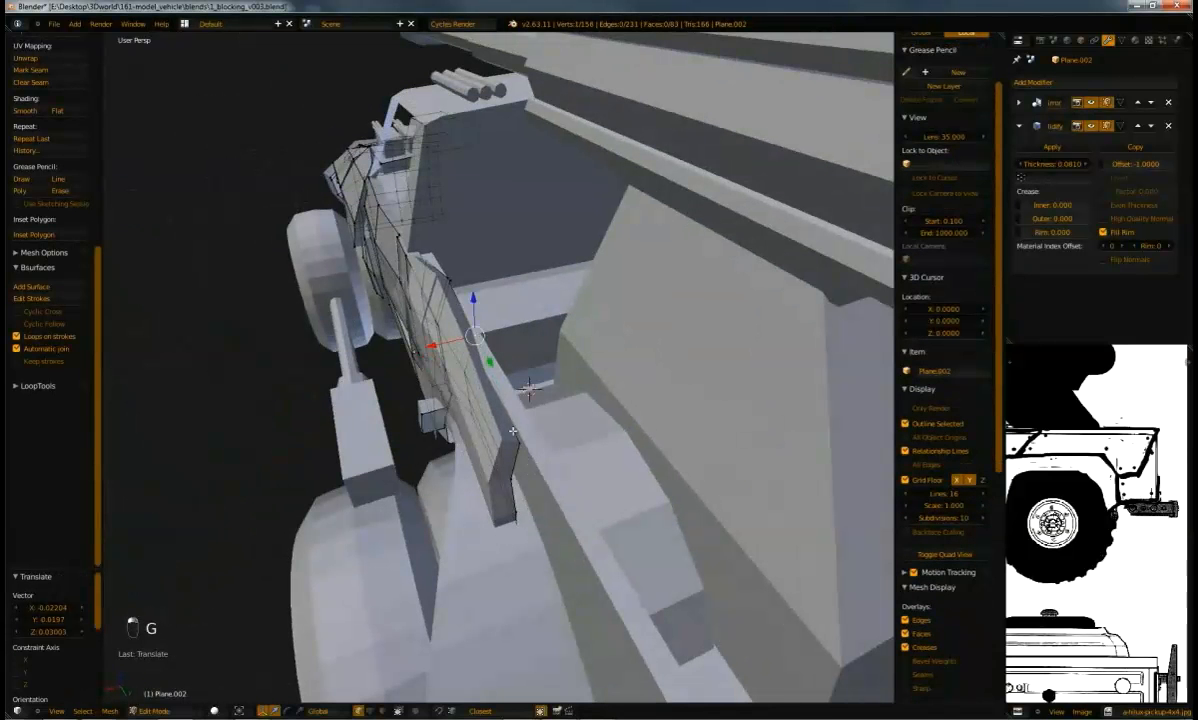
{"action": "middle_click_drag", "start_coordinate": [552, 431], "coordinate": [666, 280]}
{"action": "key", "text": "g"}
{"action": "left_click", "coordinate": [490, 340]}
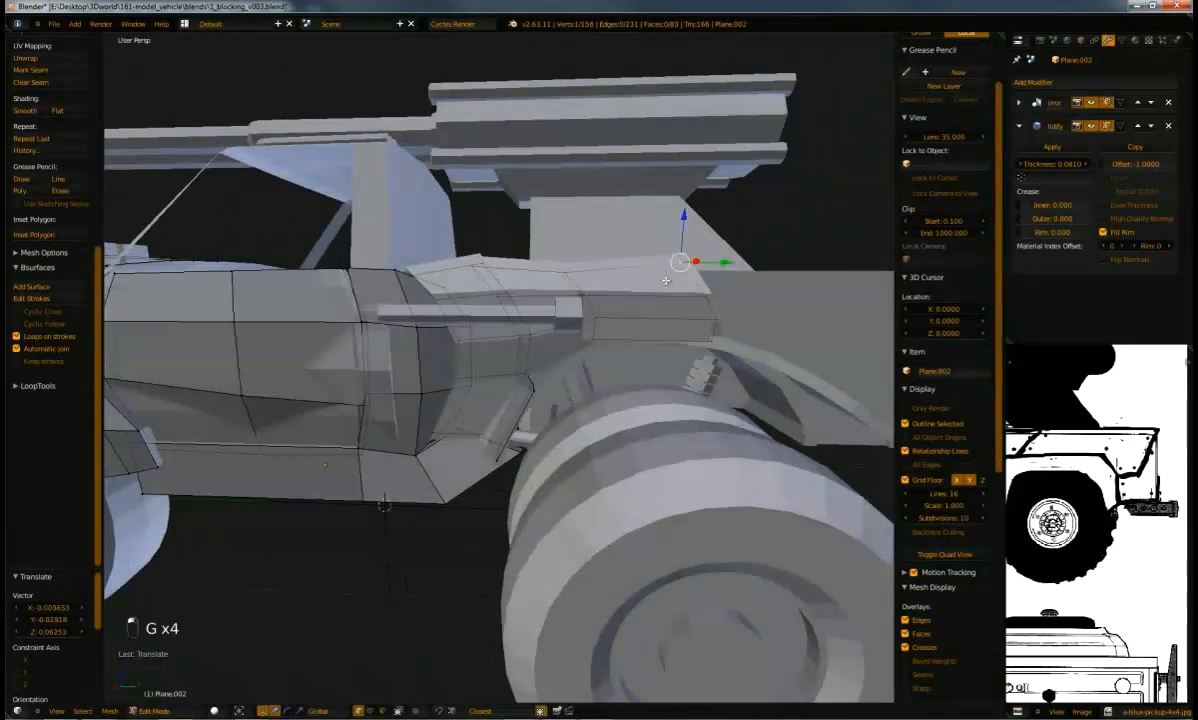
Shift the over-wheel panel's lower rear edge along the X axis and fine-tune its neighbouring vertices
{"action": "right_click_drag", "start_coordinate": [695, 296], "coordinate": [700, 342]}
{"action": "middle_click_drag", "start_coordinate": [700, 342], "coordinate": [493, 370]}
{"action": "left_click_drag", "start_coordinate": [487, 358], "coordinate": [483, 355]}
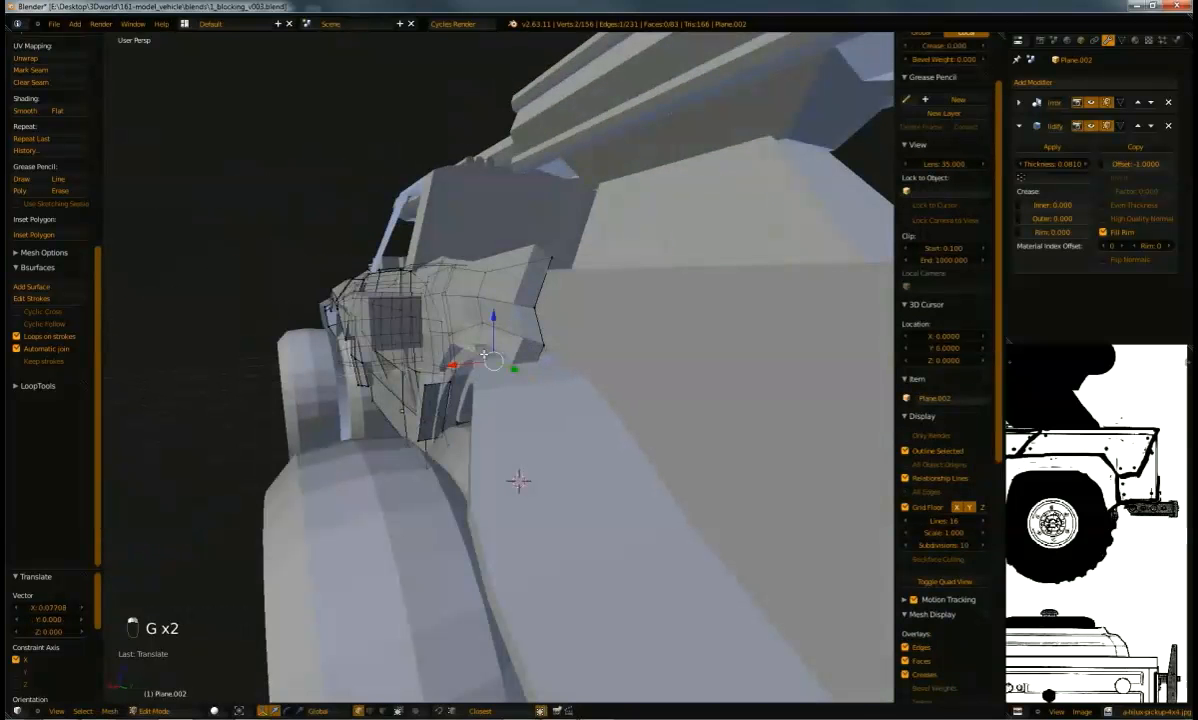
{"action": "right_click_drag", "start_coordinate": [529, 372], "coordinate": [510, 354]}
{"action": "middle_click_drag", "start_coordinate": [510, 354], "coordinate": [609, 358]}
{"action": "key", "text": "g"}
{"action": "left_click", "coordinate": [617, 363]}
{"action": "key", "text": "g"}
{"action": "left_click", "coordinate": [614, 362]}
{"action": "key", "text": "g"}
{"action": "left_click", "coordinate": [611, 361]}
Duplicate the over-wheel panel's end edge loop and extrude the copy to the back of the truck bed
{"action": "mouse_move", "coordinate": [607, 352]}
{"action": "middle_mouse_down"}
{"action": "mouse_move", "coordinate": [647, 336]}
{"action": "mouse_move", "coordinate": [580, 338]}
{"action": "mouse_move", "coordinate": [590, 318]}
{"action": "mouse_move", "coordinate": [650, 330]}
{"action": "mouse_move", "coordinate": [600, 320]}
{"action": "mouse_move", "coordinate": [590, 325]}
{"action": "mouse_move", "coordinate": [600, 340]}
{"action": "middle_mouse_up"}
{"action": "right_click", "coordinate": [581, 328], "text": "alt"}
{"action": "key", "text": "shift+d"}
{"action": "left_click", "coordinate": [611, 345]}
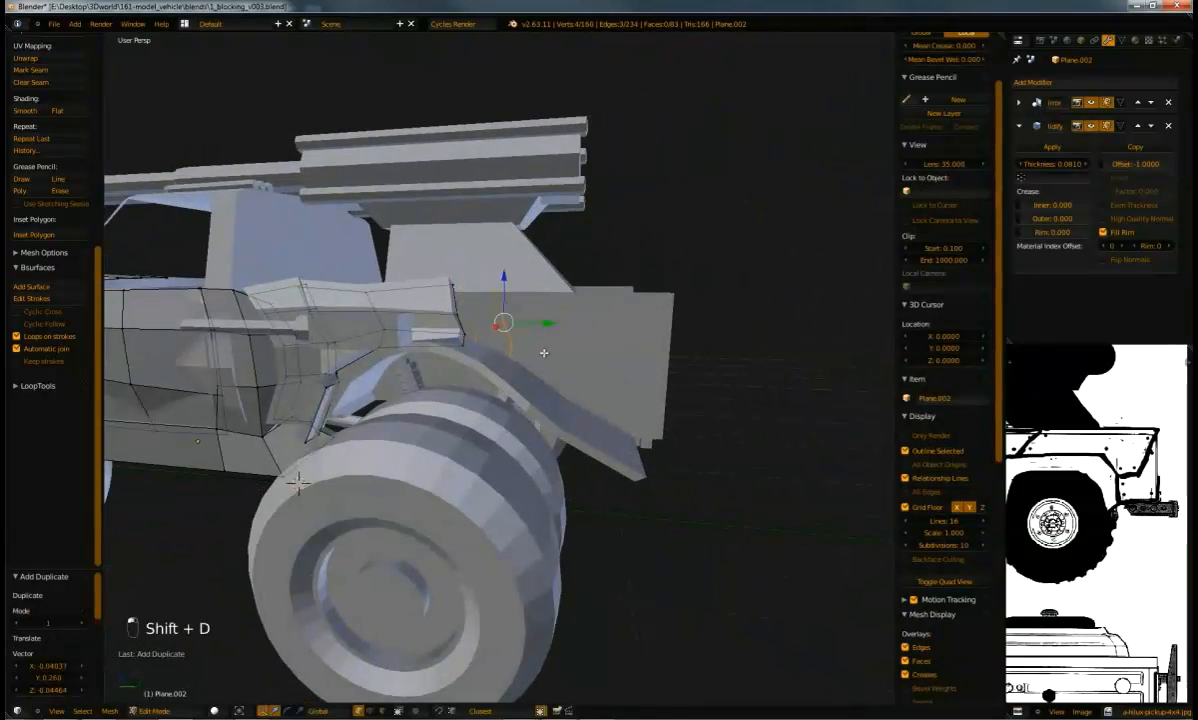
{"action": "key", "text": "e"}
{"action": "left_click", "coordinate": [700, 377]}
Move the rear corner panel's vertices along the X axis to fit the outside of the truck bed
{"action": "middle_click_drag", "start_coordinate": [700, 377], "coordinate": [467, 404]}
{"action": "left_click_drag", "start_coordinate": [443, 439], "coordinate": [405, 462]}
{"action": "right_click", "coordinate": [446, 437]}
{"action": "right_click", "coordinate": [441, 461], "text": "shift"}
{"action": "right_click", "coordinate": [426, 476], "text": "shift"}
{"action": "right_click", "coordinate": [472, 403]}
{"action": "mouse_move", "coordinate": [430, 405]}
{"action": "left_mouse_down"}
{"action": "mouse_move", "coordinate": [418, 402]}
{"action": "mouse_move", "coordinate": [438, 427]}
{"action": "left_mouse_up"}
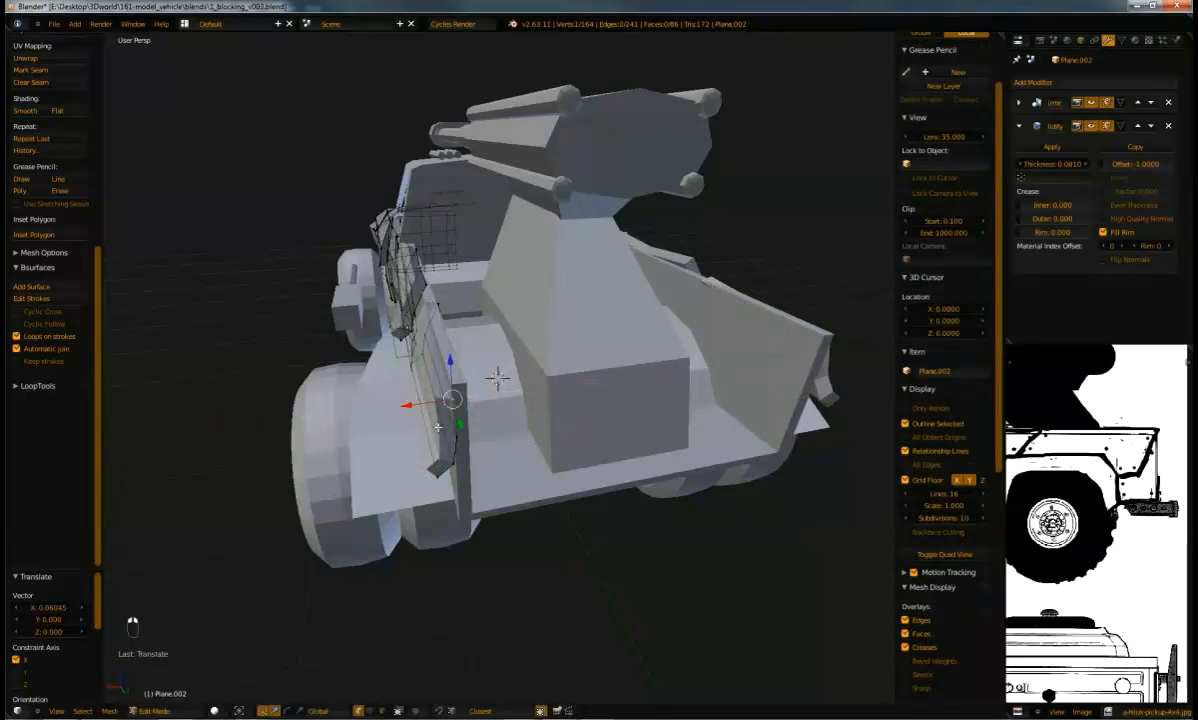
{"action": "left_click_drag", "start_coordinate": [405, 482], "coordinate": [444, 449]}
Move the rear corner panel's end vertices to match the back edge of the truck bed
{"action": "middle_click_drag", "start_coordinate": [444, 449], "coordinate": [610, 395]}
{"action": "key", "text": "g"}
{"action": "right_click", "coordinate": [694, 377]}
{"action": "key", "text": "g"}
{"action": "left_click", "coordinate": [664, 348]}
{"action": "left_click", "coordinate": [659, 335]}
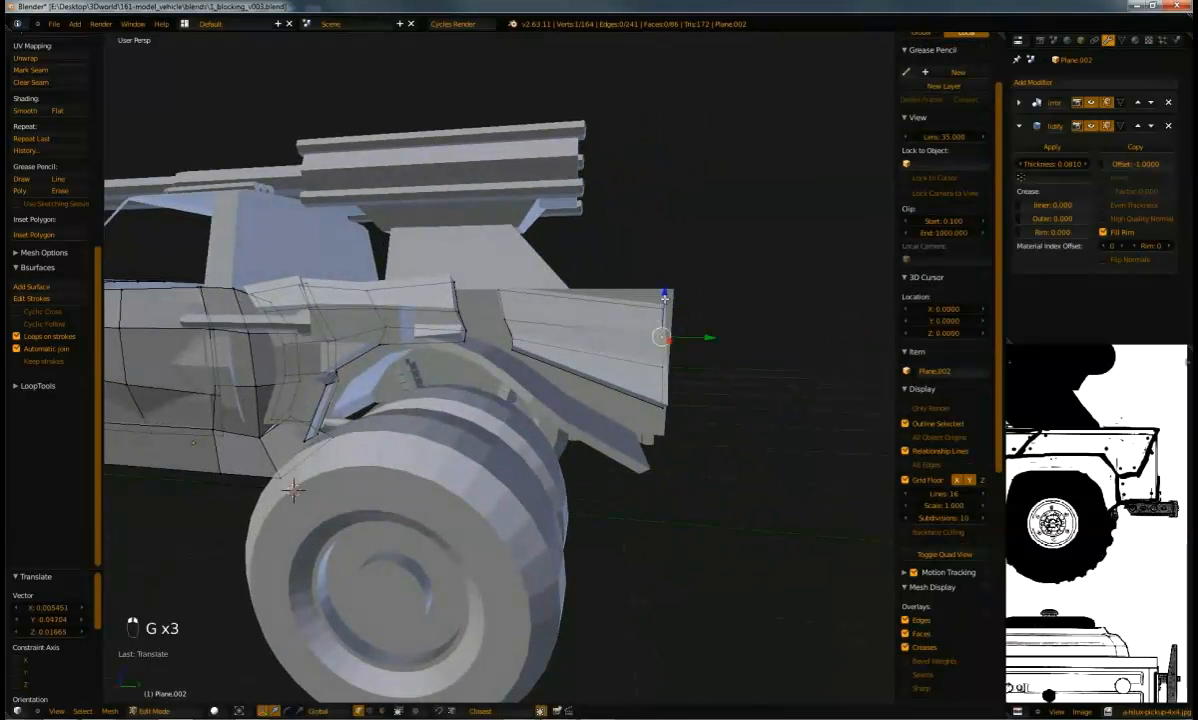
{"action": "right_click_drag", "start_coordinate": [664, 299], "coordinate": [661, 282]}
Add a vertical loop cut to the rear corner panel and pull its lower vertices down along the bed's bottom edge
{"action": "key", "text": "ctrl+r"}
{"action": "left_click", "coordinate": [593, 345]}
{"action": "key", "text": "g"}
{"action": "left_click", "coordinate": [637, 401]}
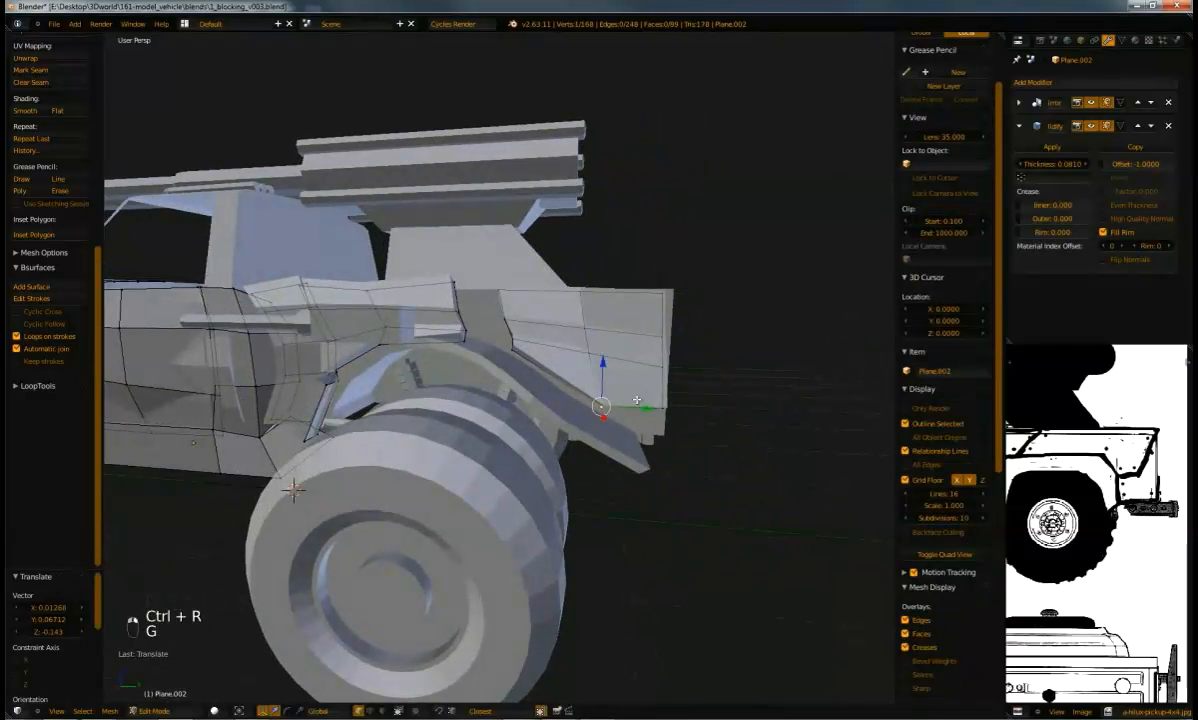
{"action": "key", "text": "g"}
{"action": "left_click", "coordinate": [665, 421]}
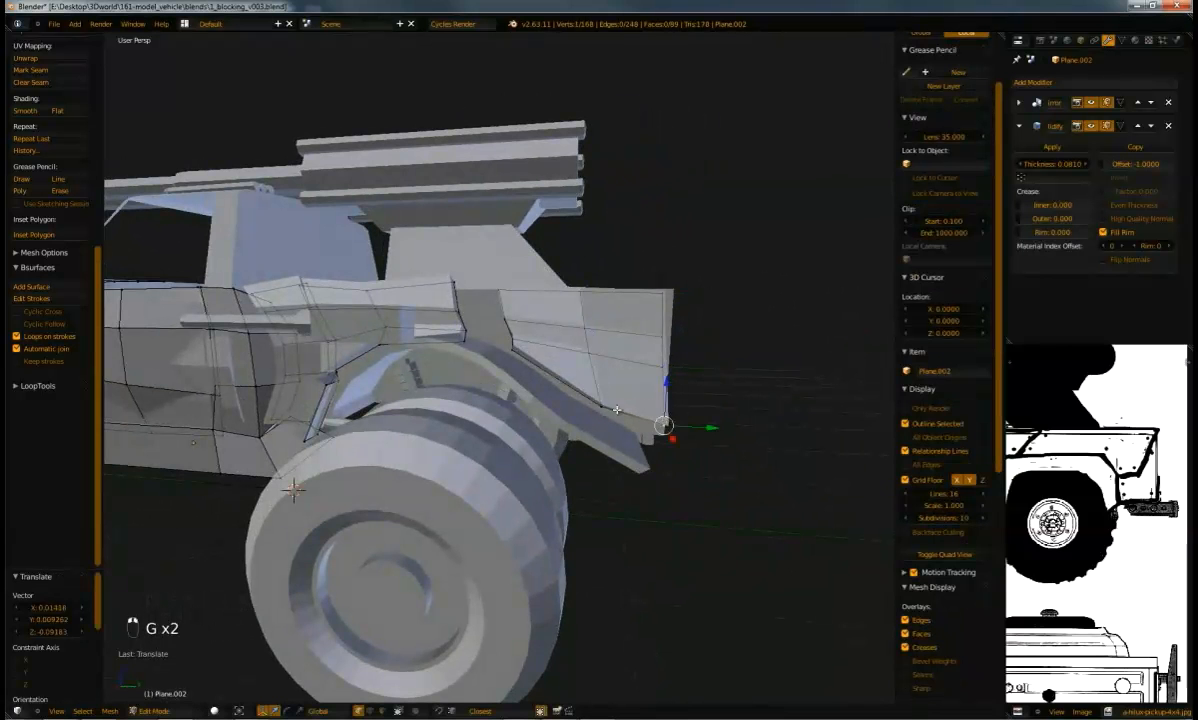
{"action": "key", "text": "g"}
{"action": "left_click", "coordinate": [621, 411]}
Select the rear corner panel's lower edge and shift it along the X axis by about -0.084
{"action": "middle_click_drag", "start_coordinate": [621, 411], "coordinate": [532, 390]}
{"action": "right_click", "coordinate": [499, 451], "text": "shift"}
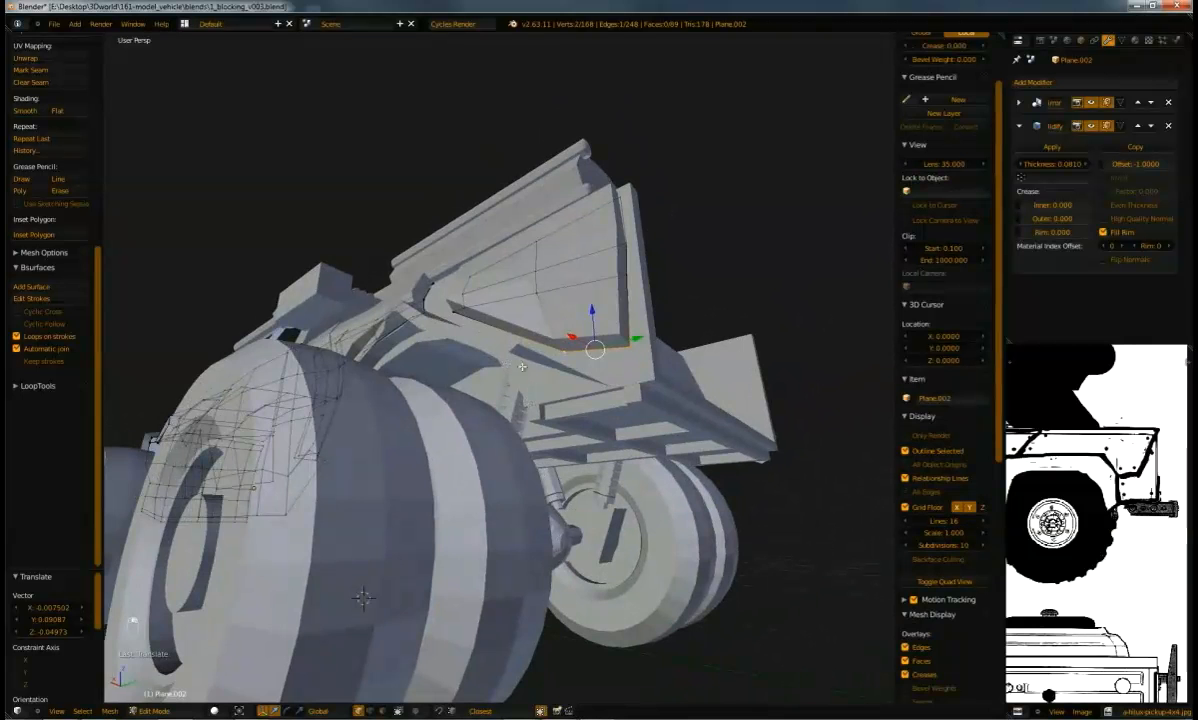
{"action": "middle_click_drag", "start_coordinate": [553, 328], "coordinate": [602, 392]}
{"action": "key", "text": "g"}
{"action": "key", "text": "x"}
{"action": "left_click", "coordinate": [555, 268]}
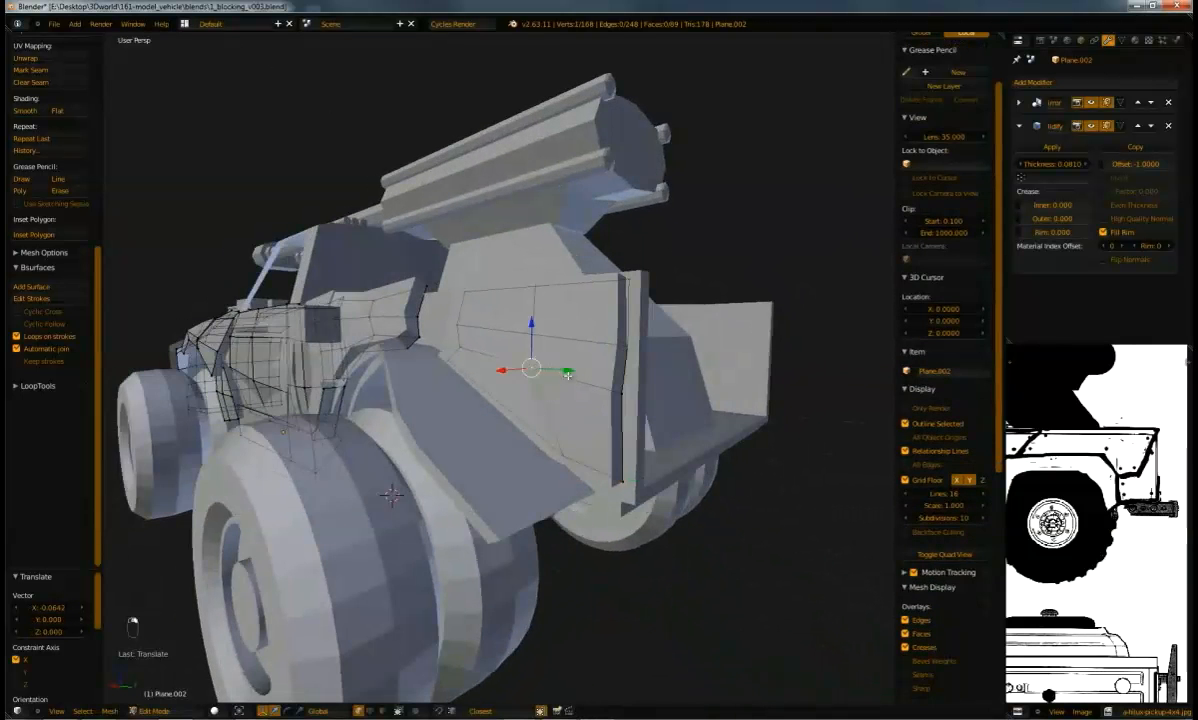
Offset the rear corner panel's lower middle vertices along the X axis to give the panel an angled profile
{"action": "key", "text": "g"}
{"action": "key", "text": "x"}
{"action": "left_click", "coordinate": [525, 385]}
{"action": "key", "text": "g"}
{"action": "key", "text": "x"}
{"action": "left_click", "coordinate": [521, 406]}
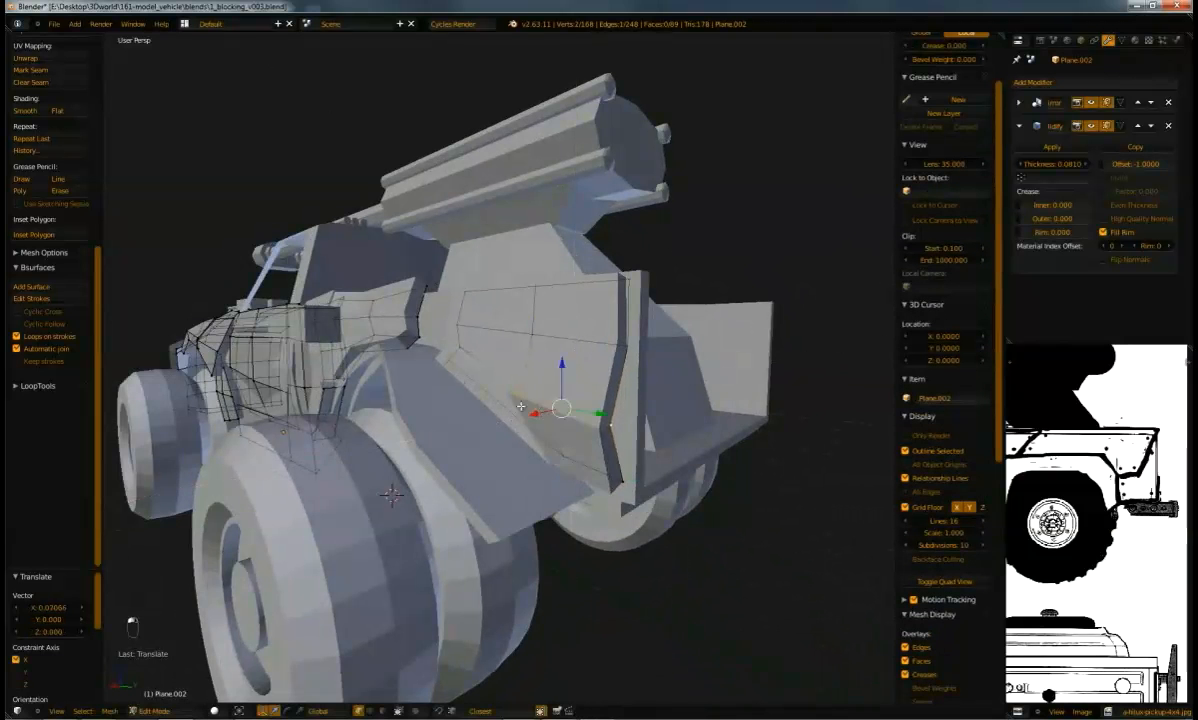
Shift the rear corner panel's selected middle edge along the X axis by about -0.061
{"action": "middle_click_drag", "start_coordinate": [521, 406], "coordinate": [495, 408]}
{"action": "key", "text": "g"}
{"action": "key", "text": "x"}
{"action": "left_click", "coordinate": [411, 368]}
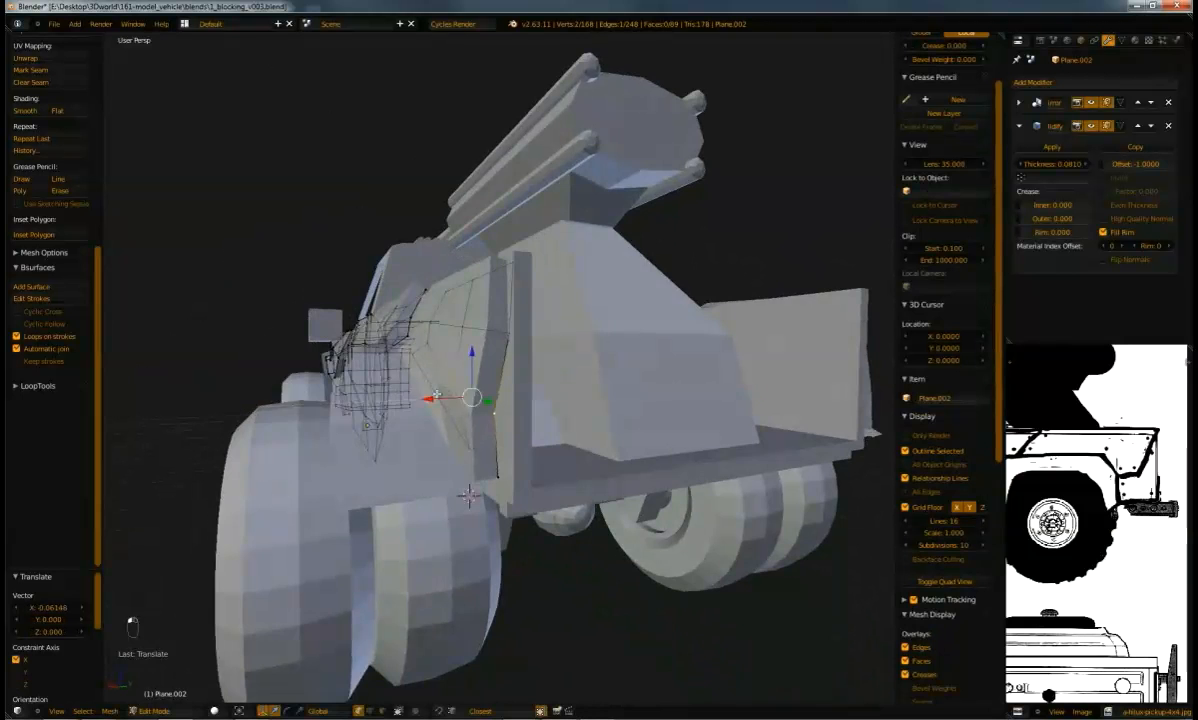
Reposition the vertices along the rear corner panel's front edge to reshape its angled outline
{"action": "middle_click_drag", "start_coordinate": [411, 368], "coordinate": [480, 367]}
{"action": "scroll", "coordinate": [562, 366], "scroll_direction": "up", "scroll_amount": 3}
{"action": "middle_click_drag", "start_coordinate": [562, 366], "coordinate": [609, 406]}
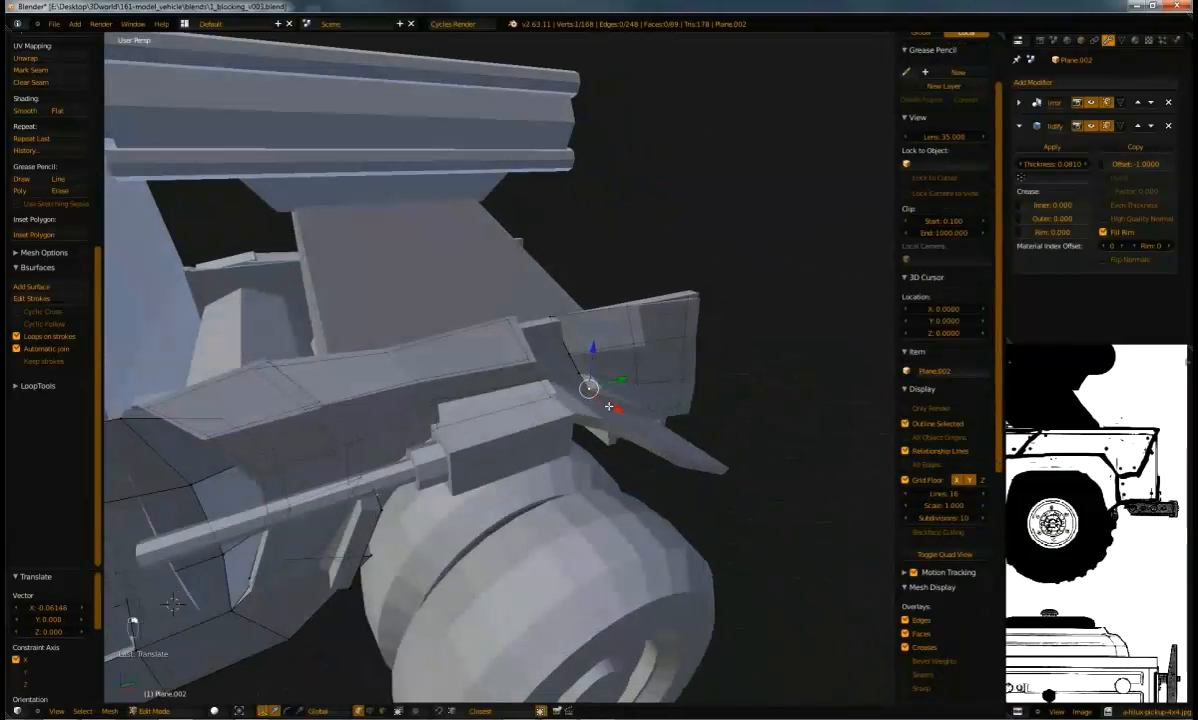
{"action": "left_click", "coordinate": [611, 427]}
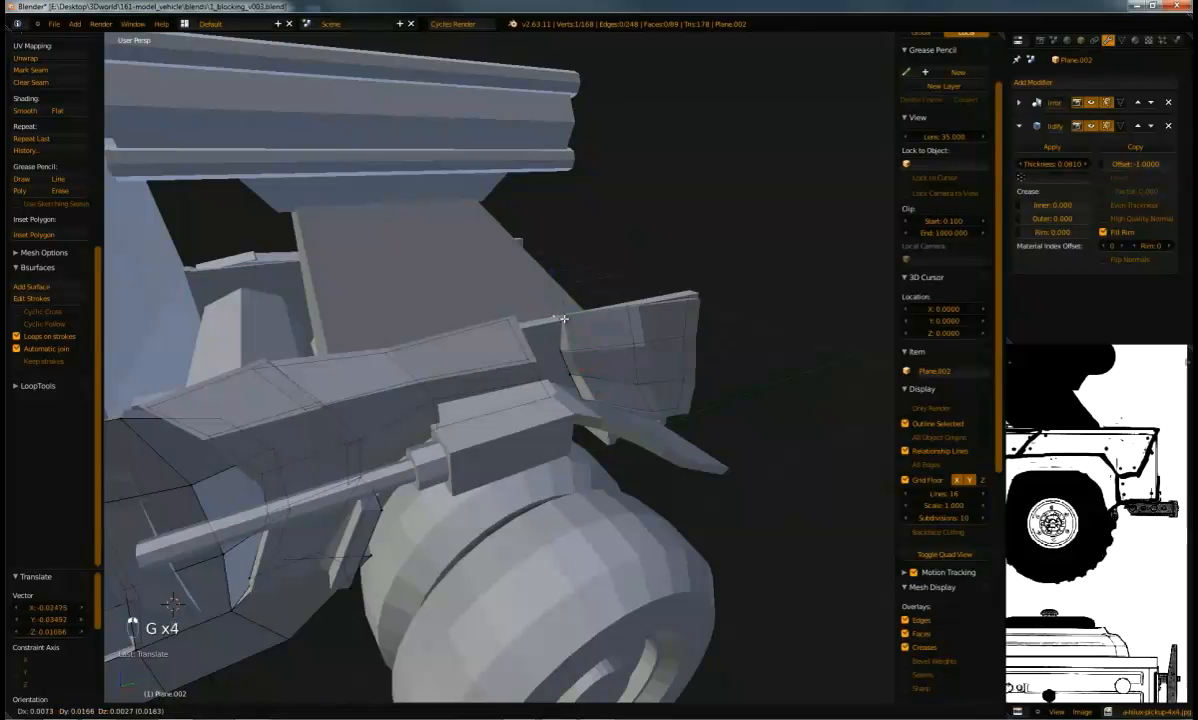
{"action": "left_click", "coordinate": [567, 328]}
Duplicate the rear corner panel's front edge segments and extrude the copy forward into a two-face strip over the wheel gap
{"action": "middle_click_drag", "start_coordinate": [567, 328], "coordinate": [650, 411]}
{"action": "right_click", "coordinate": [512, 354], "text": "shift"}
{"action": "right_click", "coordinate": [513, 375], "text": "shift"}
{"action": "key", "text": "shift+d"}
{"action": "left_click", "coordinate": [641, 383]}
{"action": "left_click", "coordinate": [683, 393]}
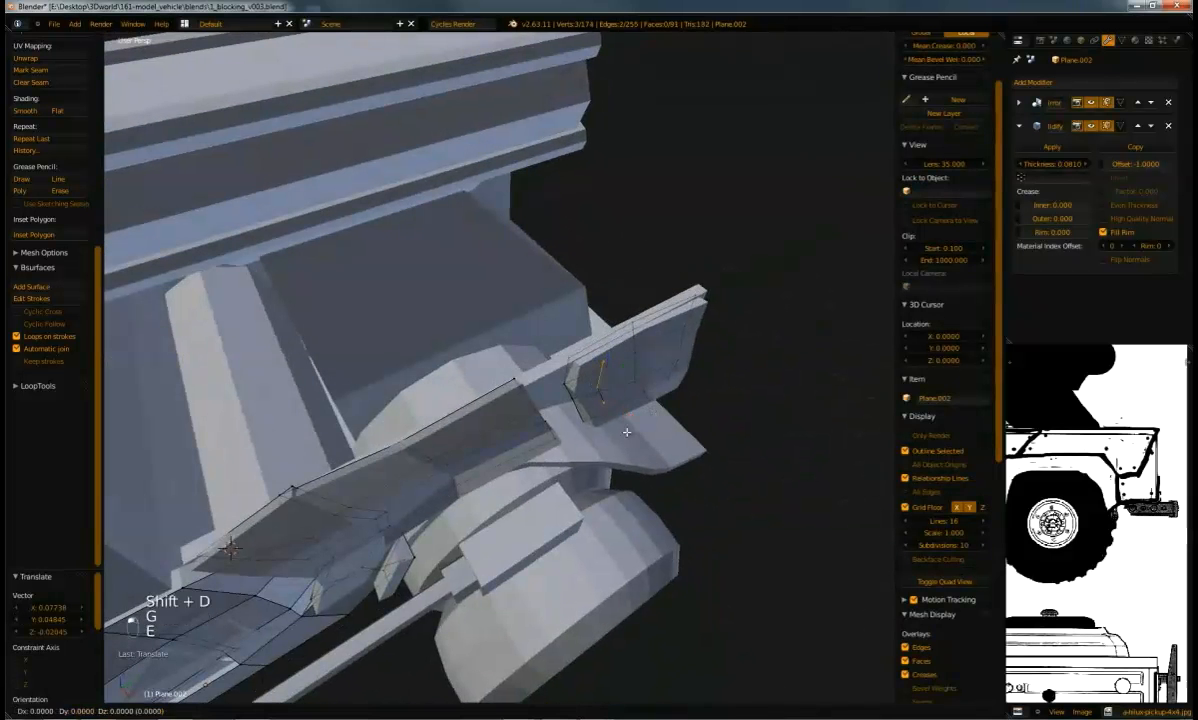
{"action": "left_click", "coordinate": [572, 443]}
Reposition the new strip's individual vertices so it forms an angled plate between the side panel and the rear corner panel
{"action": "middle_click_drag", "start_coordinate": [572, 443], "coordinate": [486, 328]}
{"action": "key", "text": "g"}
{"action": "left_click", "coordinate": [636, 461]}
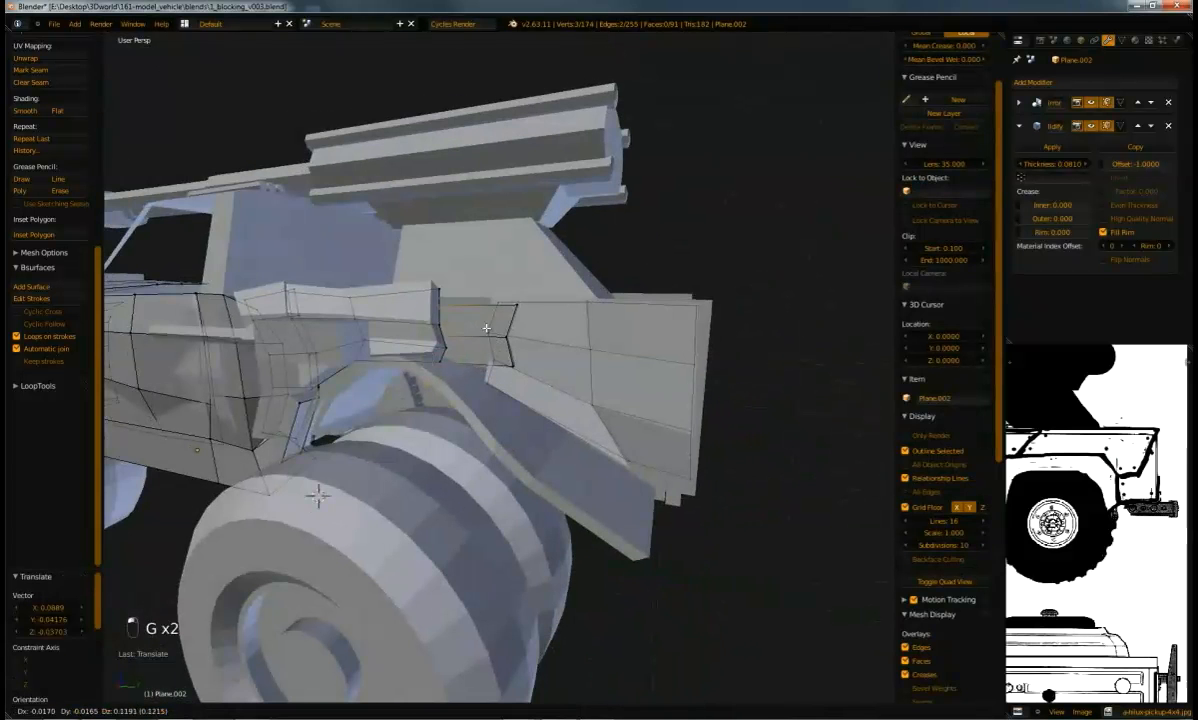
{"action": "right_click", "coordinate": [521, 375]}
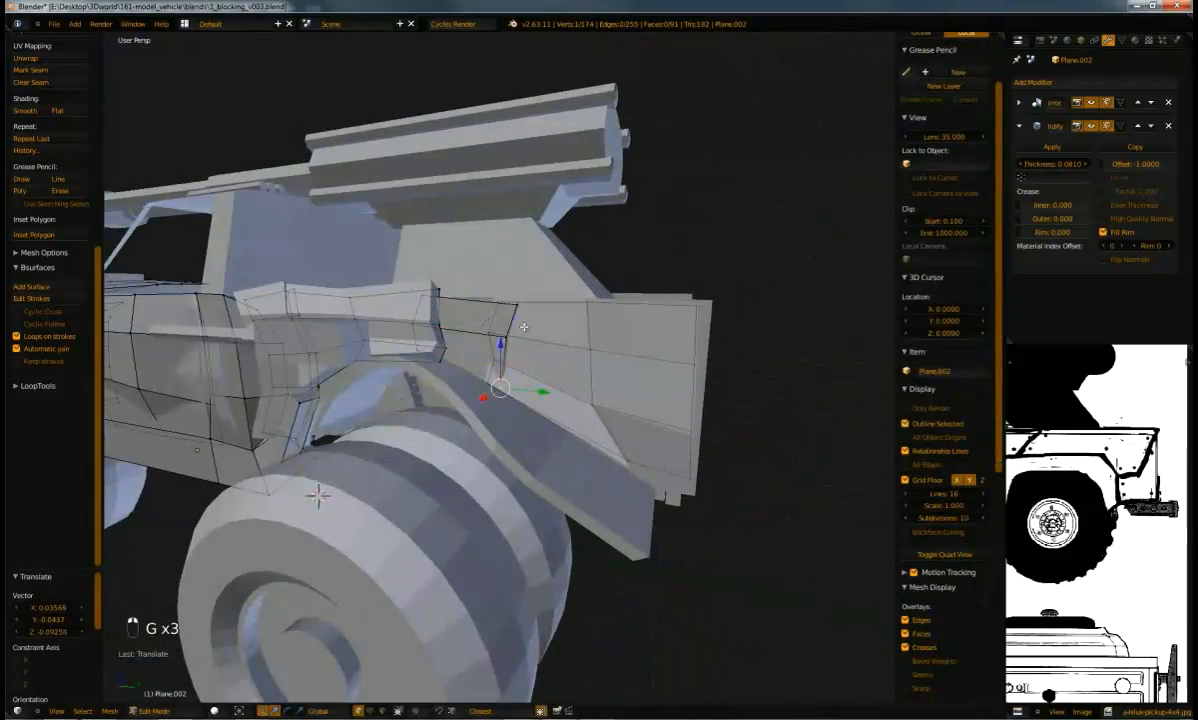
{"action": "middle_click_drag", "start_coordinate": [502, 388], "coordinate": [452, 377]}
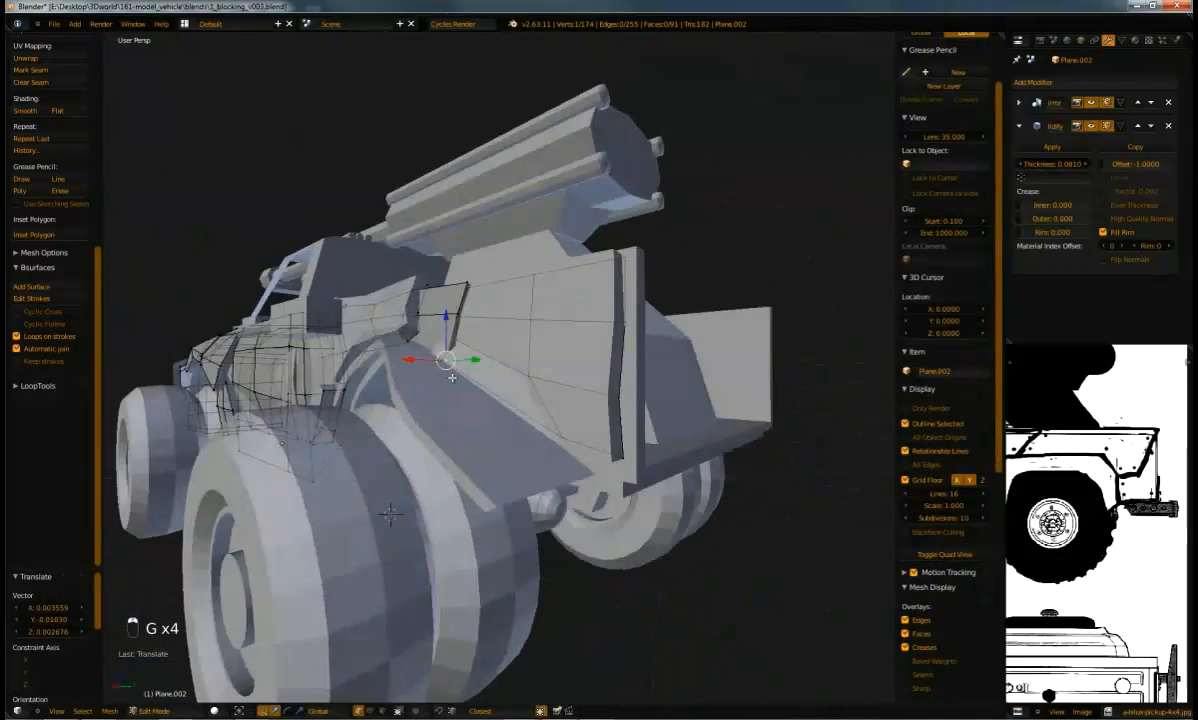
{"action": "middle_click_drag", "start_coordinate": [474, 549], "coordinate": [478, 538]}
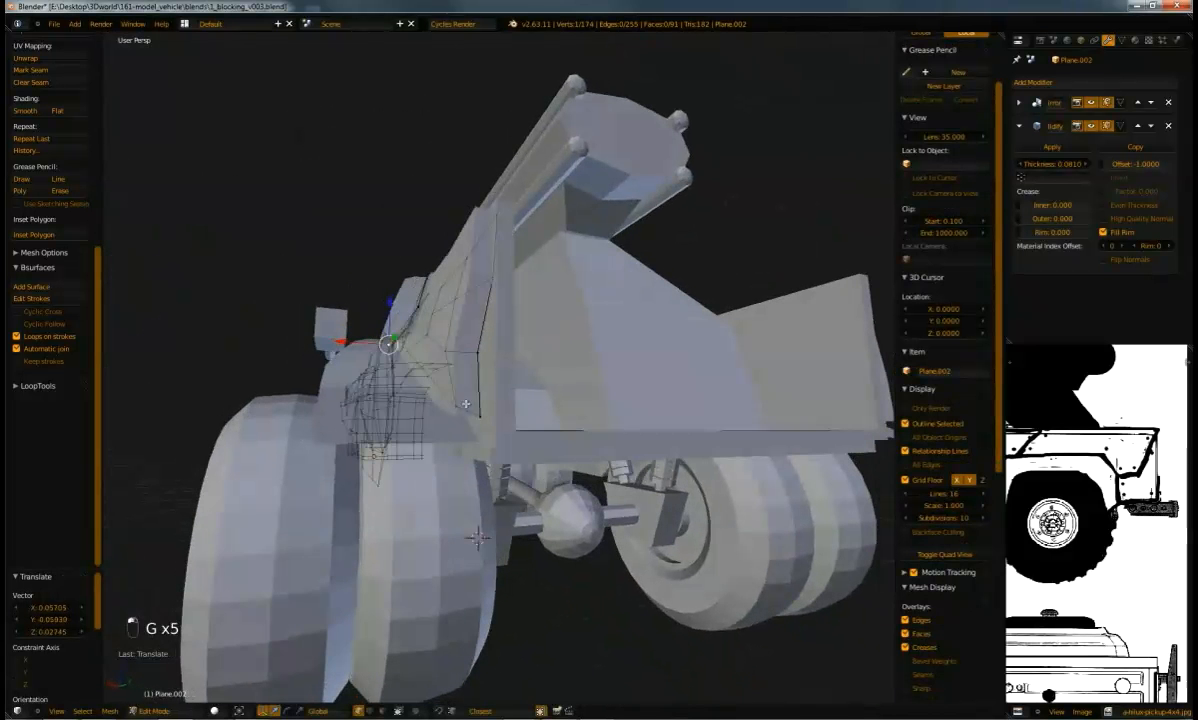
Raise the rear corner panel's lower vertices by about 0.154 along Z and adjust the vertex on its rear edge
{"action": "key", "text": "Tab"}
{"action": "middle_click_drag", "start_coordinate": [480, 430], "coordinate": [586, 409]}
{"action": "key", "text": "Tab"}
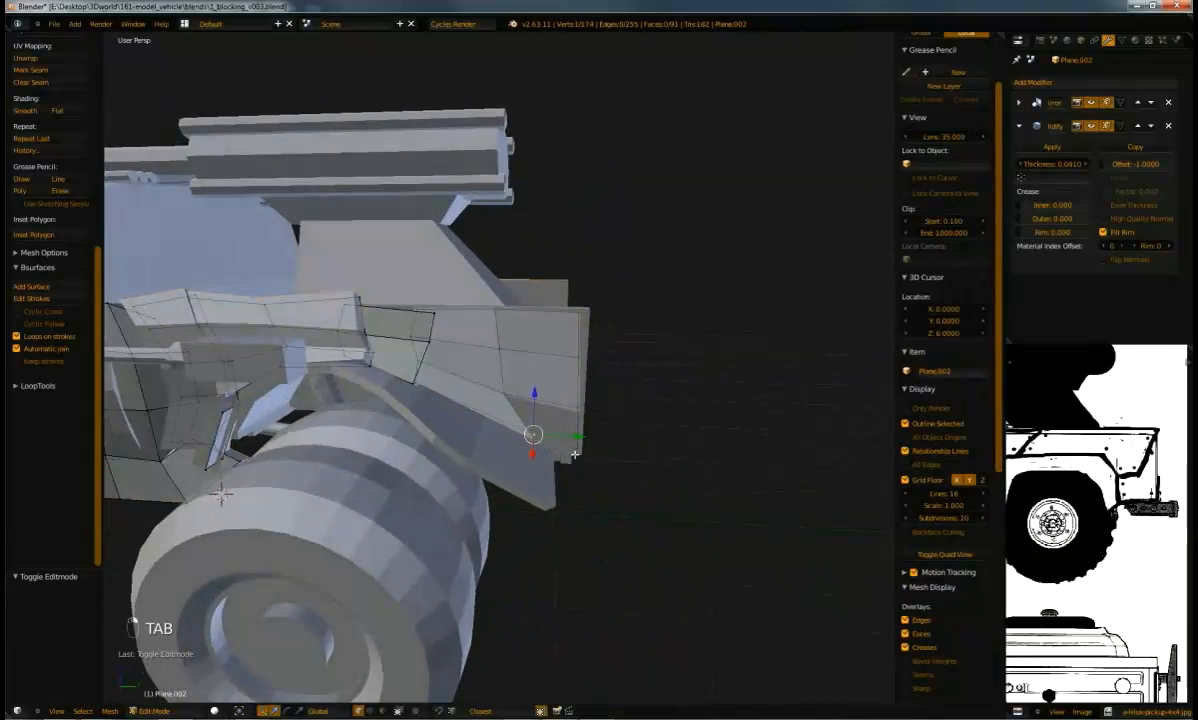
{"action": "right_click_drag", "start_coordinate": [575, 455], "coordinate": [532, 395], "text": "shift"}
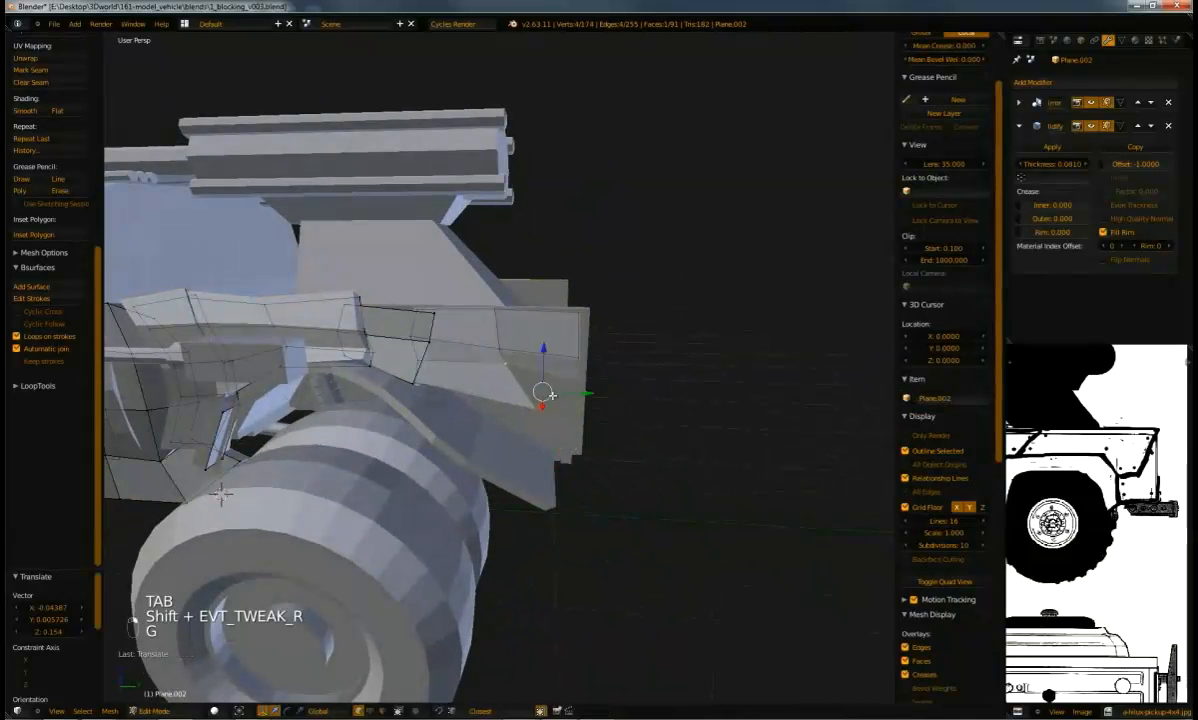
{"action": "right_click_drag", "start_coordinate": [580, 352], "coordinate": [584, 346]}
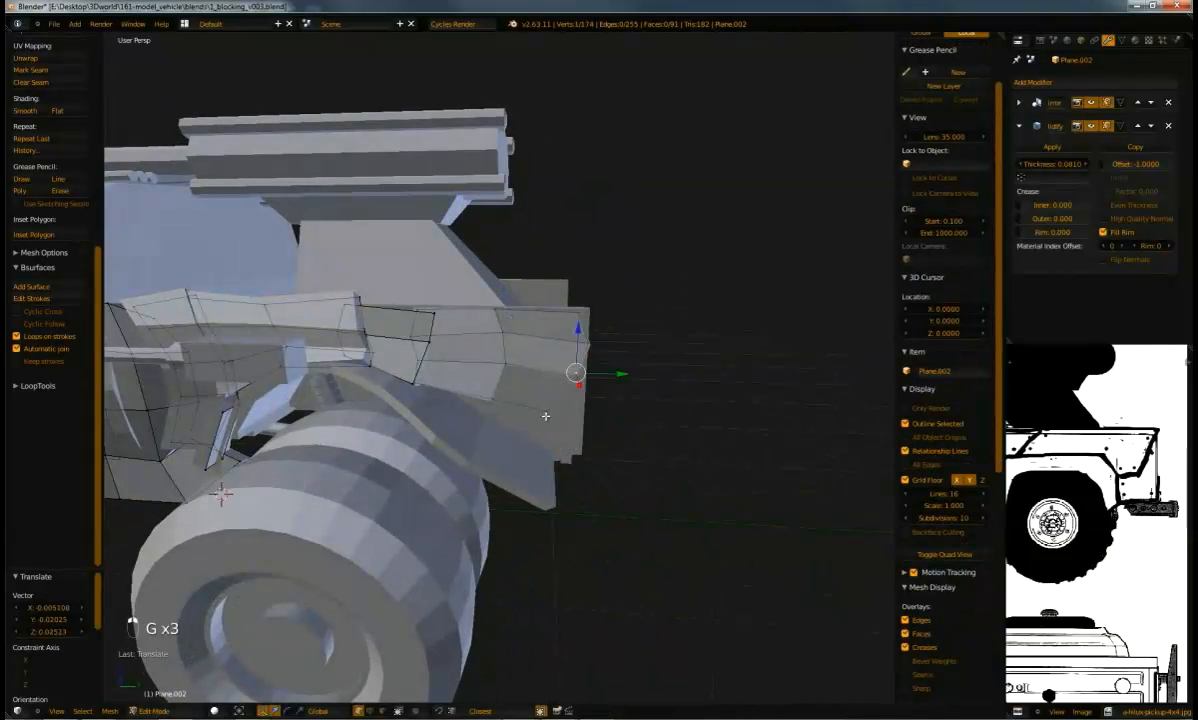
Build a separate vertical strip at the bed side's rear end from a duplicated vertex and shift it about -0.060 along X
{"action": "middle_click_drag", "start_coordinate": [530, 405], "coordinate": [603, 431]}
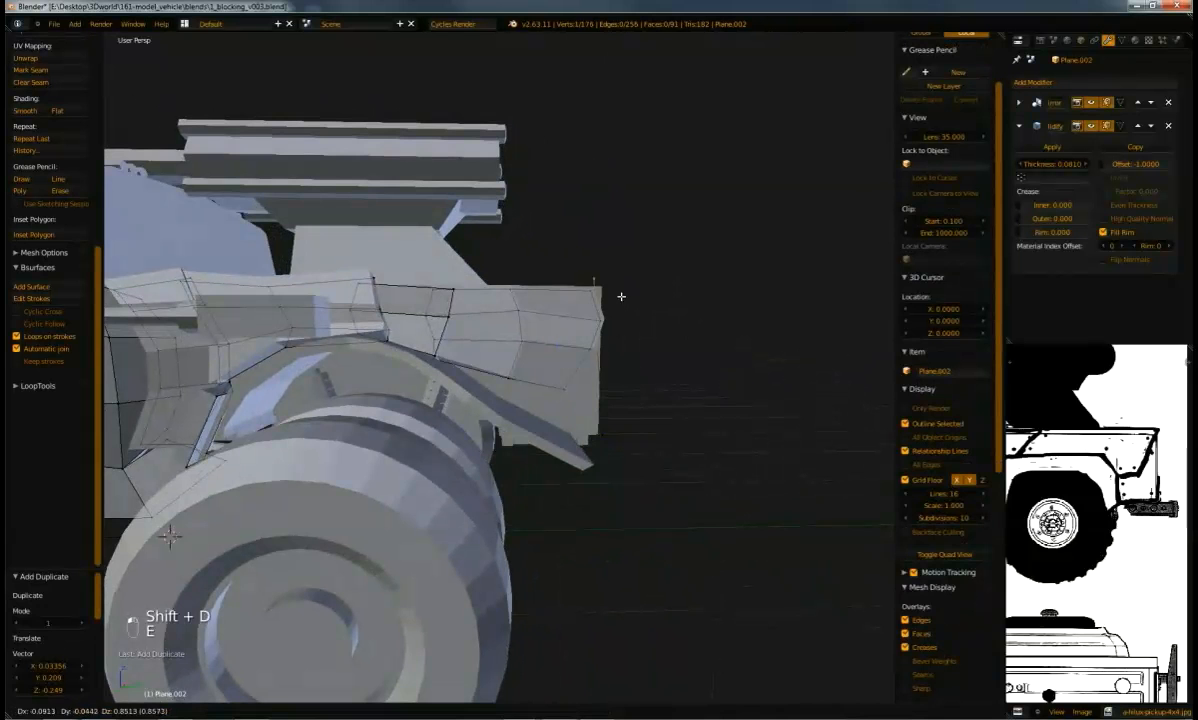
{"action": "right_click", "coordinate": [596, 426], "text": "shift"}
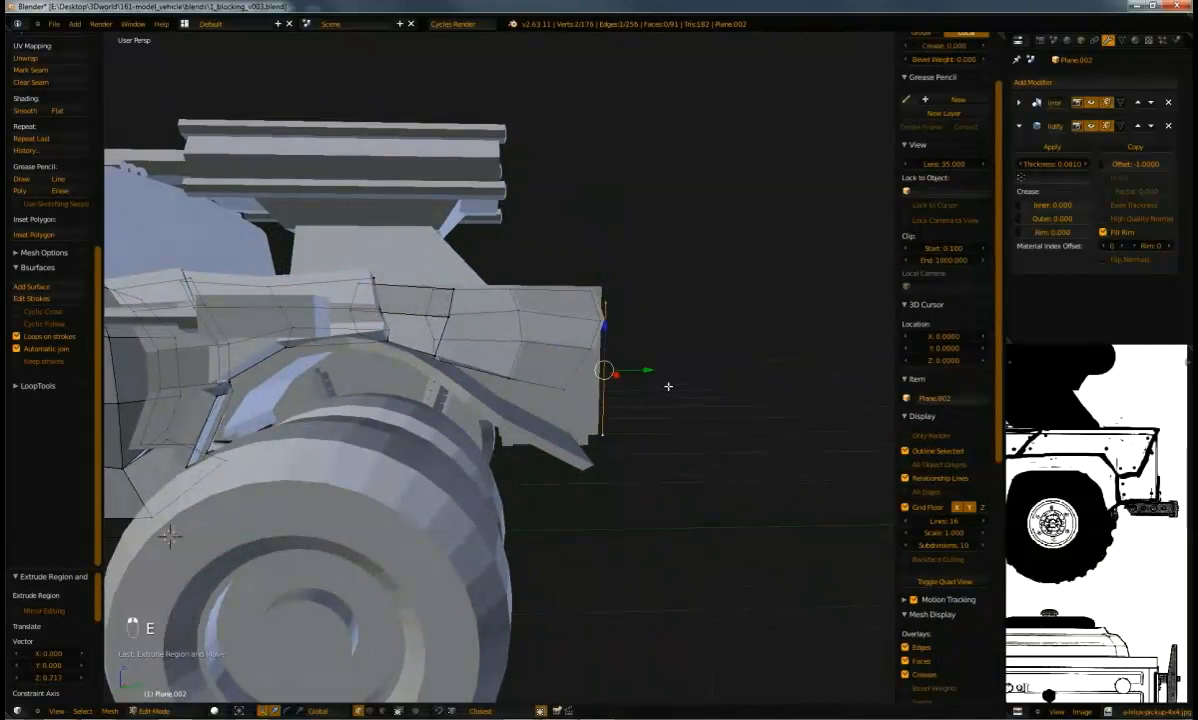
{"action": "left_click", "coordinate": [561, 399]}
{"action": "middle_click_drag", "start_coordinate": [561, 399], "coordinate": [483, 451]}
{"action": "scroll", "coordinate": [483, 451], "scroll_direction": "down", "scroll_amount": 3}
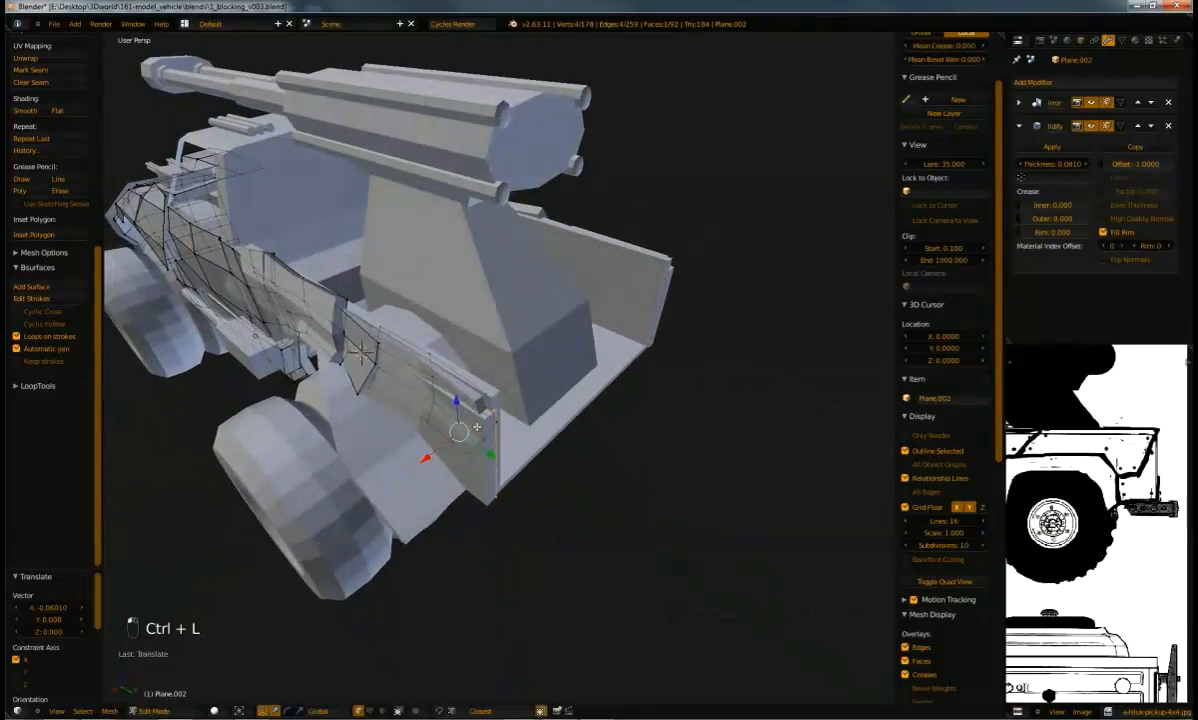
Offset the rear corner panel's rear and middle vertices outward along X by about 0.05 to give the panel an angled profile
{"action": "right_click", "coordinate": [495, 427]}
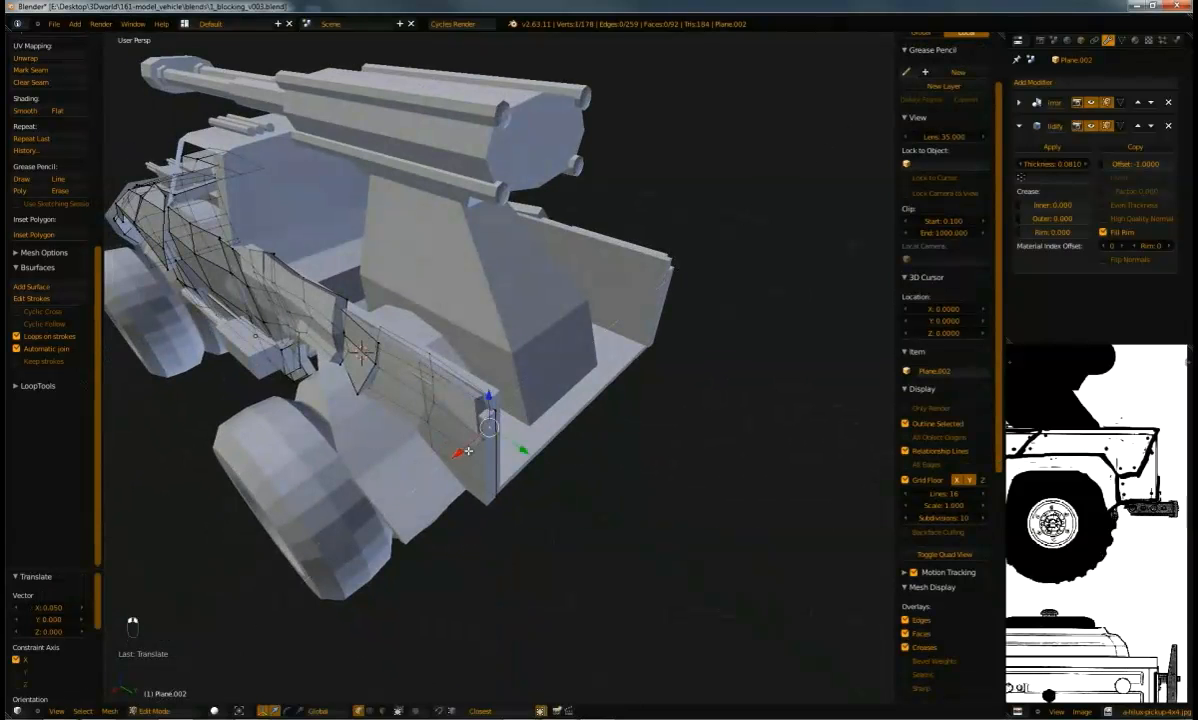
{"action": "left_click", "coordinate": [452, 465]}
{"action": "scroll", "coordinate": [452, 465], "scroll_direction": "up", "scroll_amount": 4}
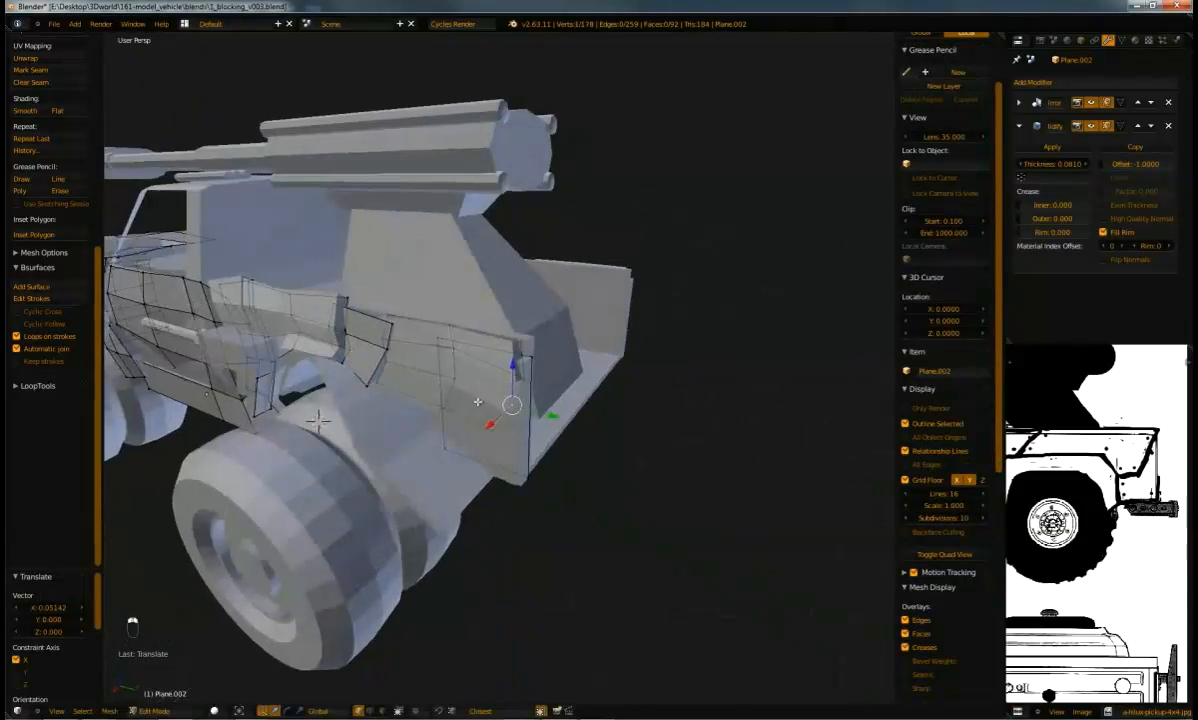
{"action": "middle_click_drag", "start_coordinate": [467, 463], "coordinate": [597, 441]}
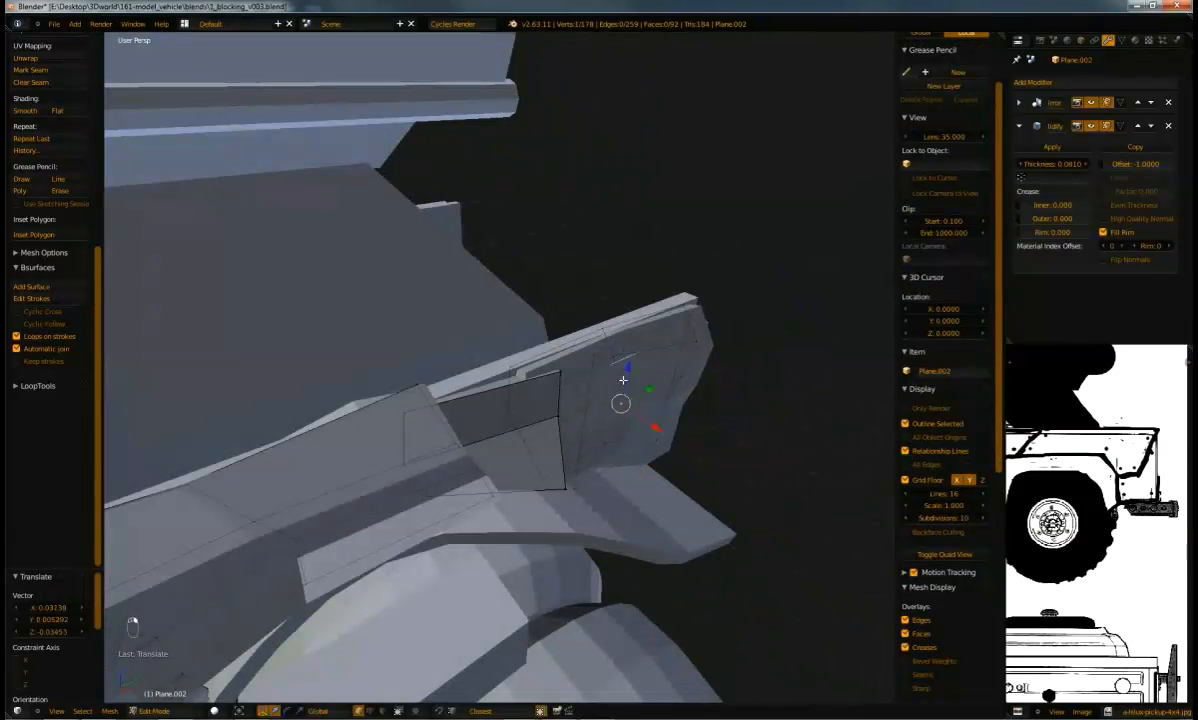
{"action": "scroll", "coordinate": [513, 357], "scroll_direction": "down", "scroll_amount": 5}
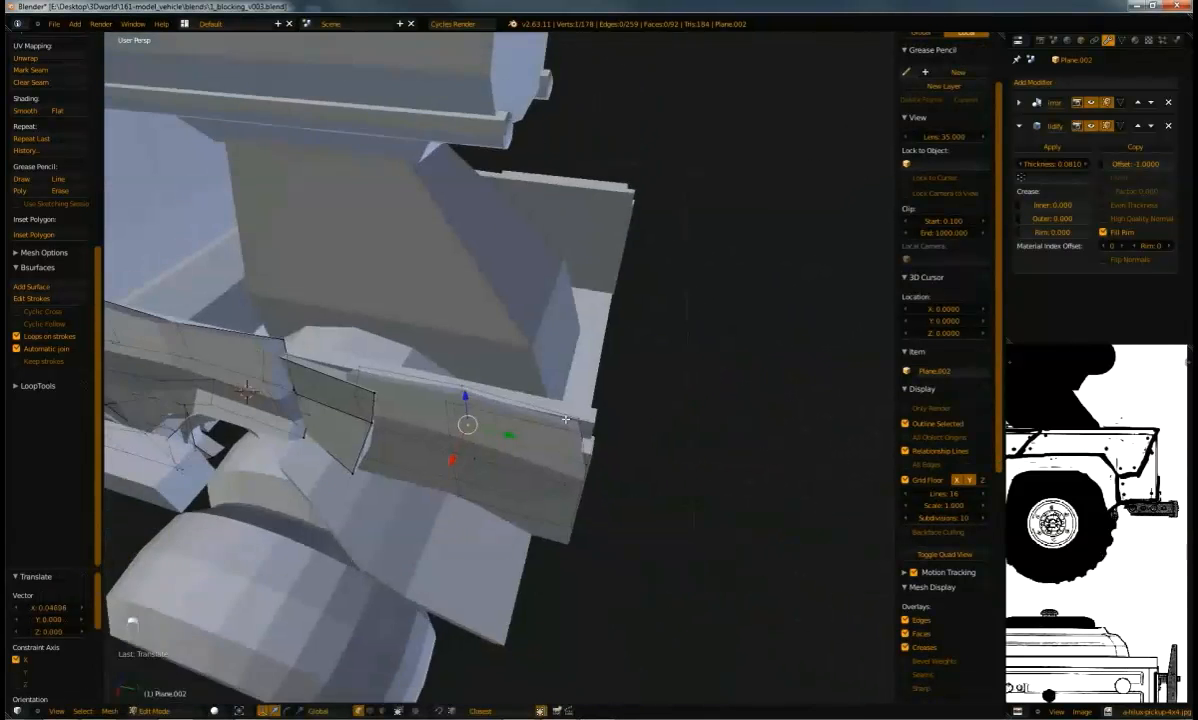
Examine the reshaped rear body panels and truck bed from the side, front and rear outside mesh editing
{"action": "key", "text": "Tab"}
{"action": "middle_click_drag", "start_coordinate": [450, 370], "coordinate": [513, 357]}
{"action": "scroll", "coordinate": [513, 357], "scroll_direction": "up", "scroll_amount": 8}
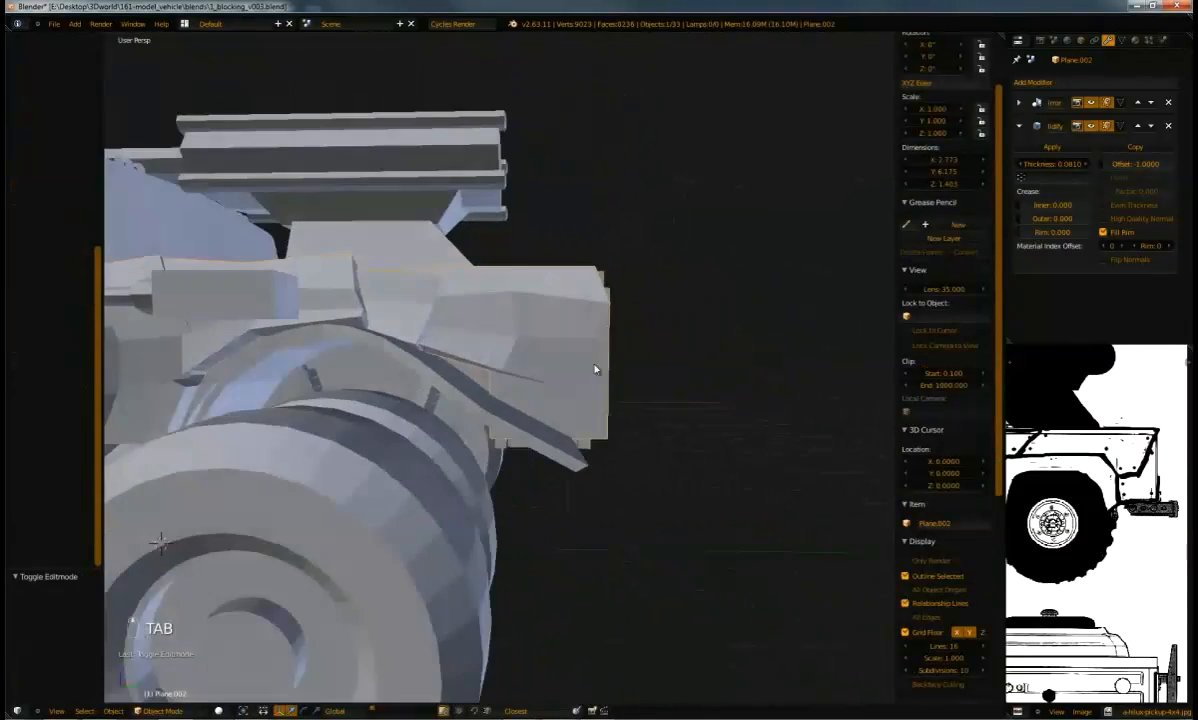
{"action": "scroll", "coordinate": [619, 406], "scroll_direction": "down", "scroll_amount": 6}
{"action": "middle_click_drag", "start_coordinate": [567, 324], "coordinate": [695, 306]}
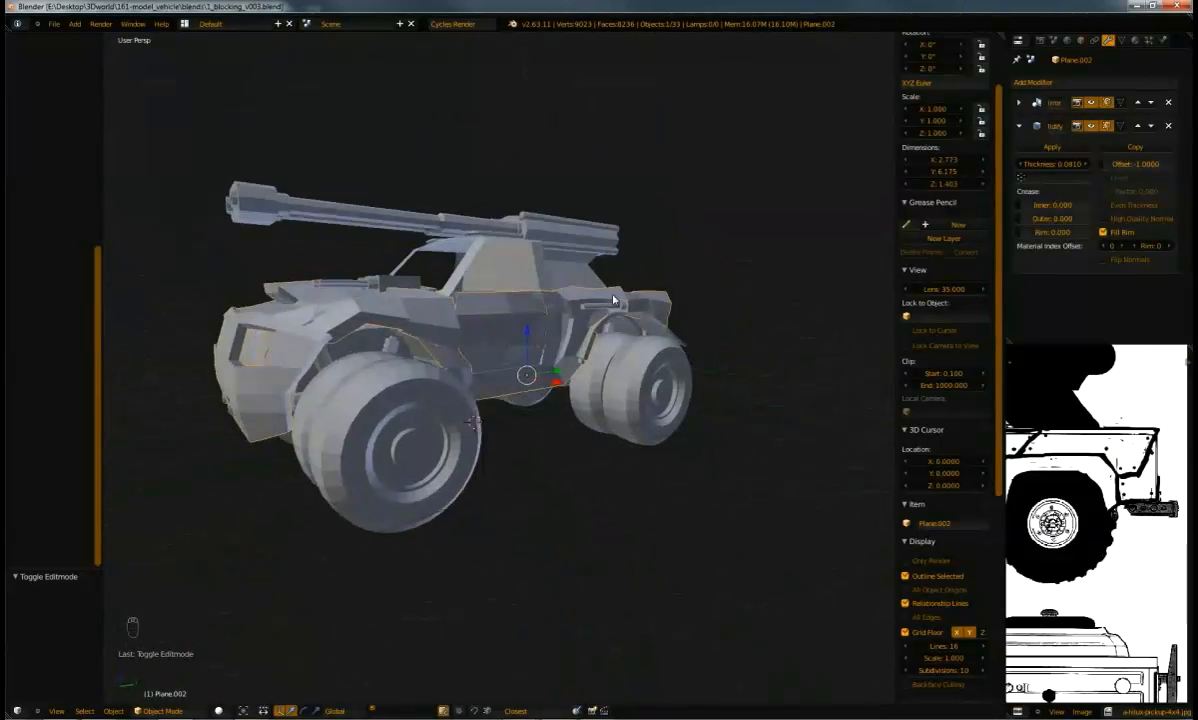
{"action": "scroll", "coordinate": [598, 334], "scroll_direction": "up", "scroll_amount": 3}
{"action": "middle_click_drag", "start_coordinate": [598, 334], "coordinate": [418, 352]}
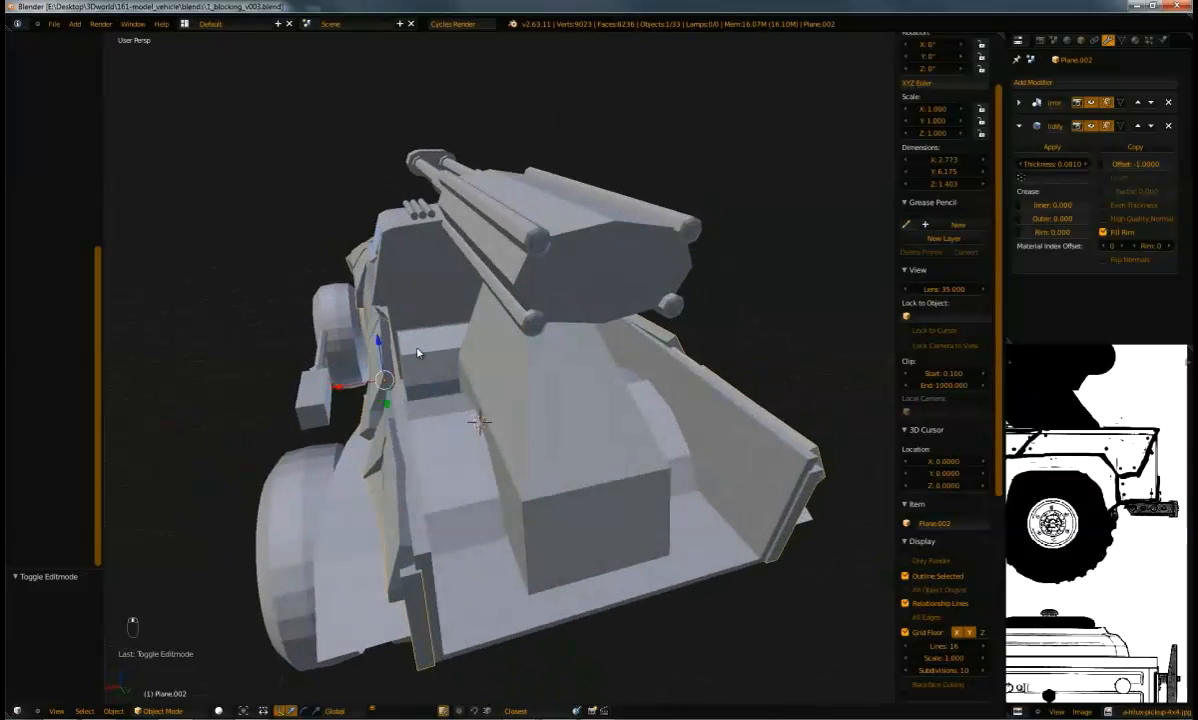
{"action": "middle_click_drag", "start_coordinate": [607, 503], "coordinate": [572, 311]}
{"action": "scroll", "coordinate": [571, 311], "scroll_direction": "down", "scroll_amount": 4}
{"action": "middle_click_drag", "start_coordinate": [452, 302], "coordinate": [496, 363]}
Create a separate plate face beside the side-mounted gun from a duplicated edge and shift it about -0.166 along Y
{"action": "key", "text": "Tab"}
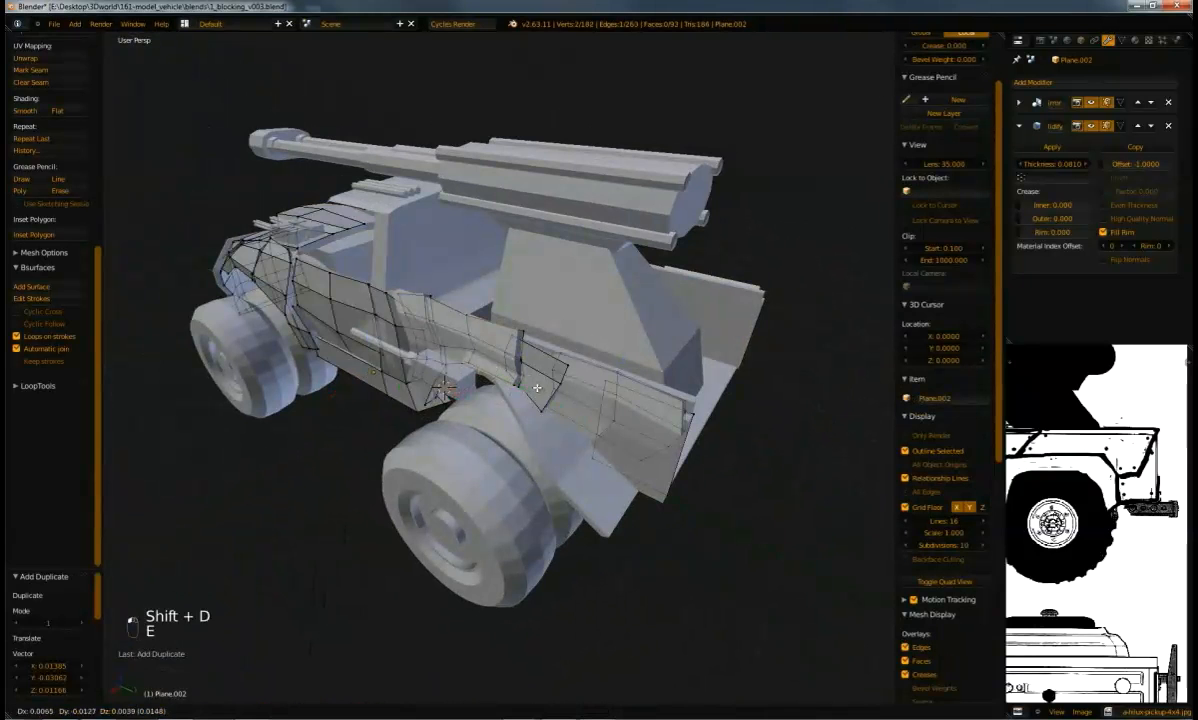
{"action": "middle_click_drag", "start_coordinate": [491, 416], "coordinate": [404, 310]}
{"action": "key", "text": "ctrl+l"}
{"action": "scroll", "coordinate": [574, 337], "scroll_direction": "up", "scroll_amount": 2}
{"action": "left_click", "coordinate": [562, 336]}
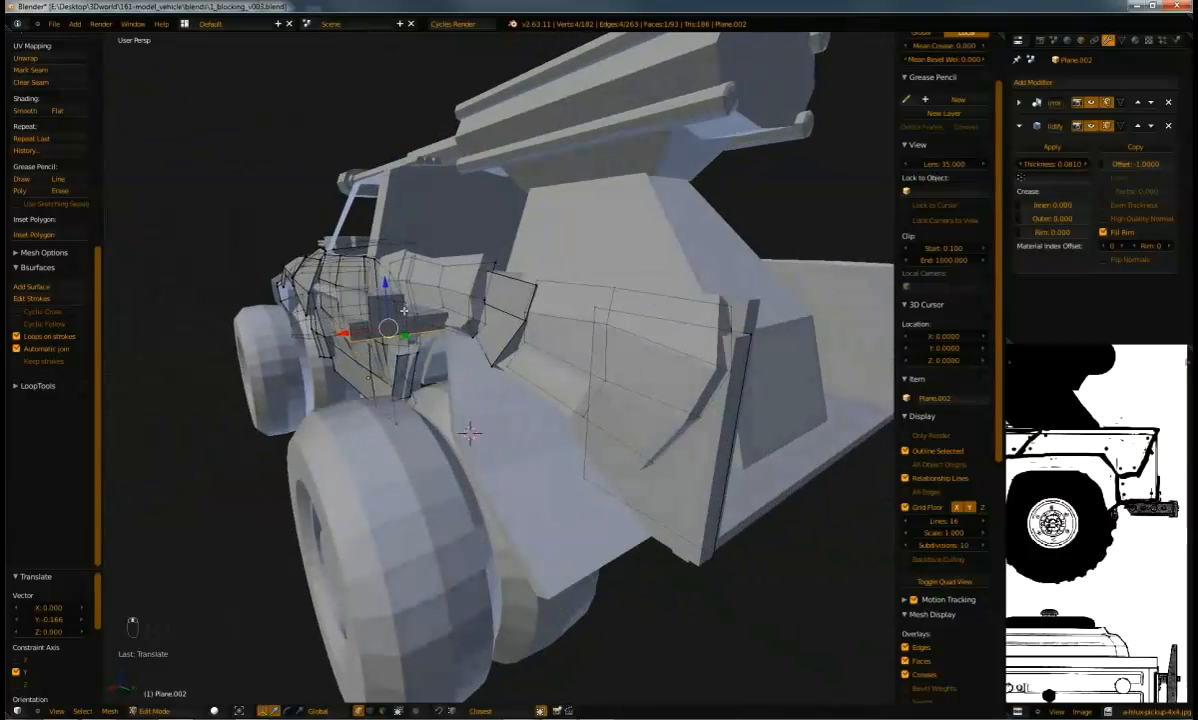
Lower the plate's edge about 0.0465 along Z and extrude it to build a box housing around the side-mounted gun
{"action": "left_click", "coordinate": [469, 432]}
{"action": "middle_click_drag", "start_coordinate": [469, 432], "coordinate": [458, 428]}
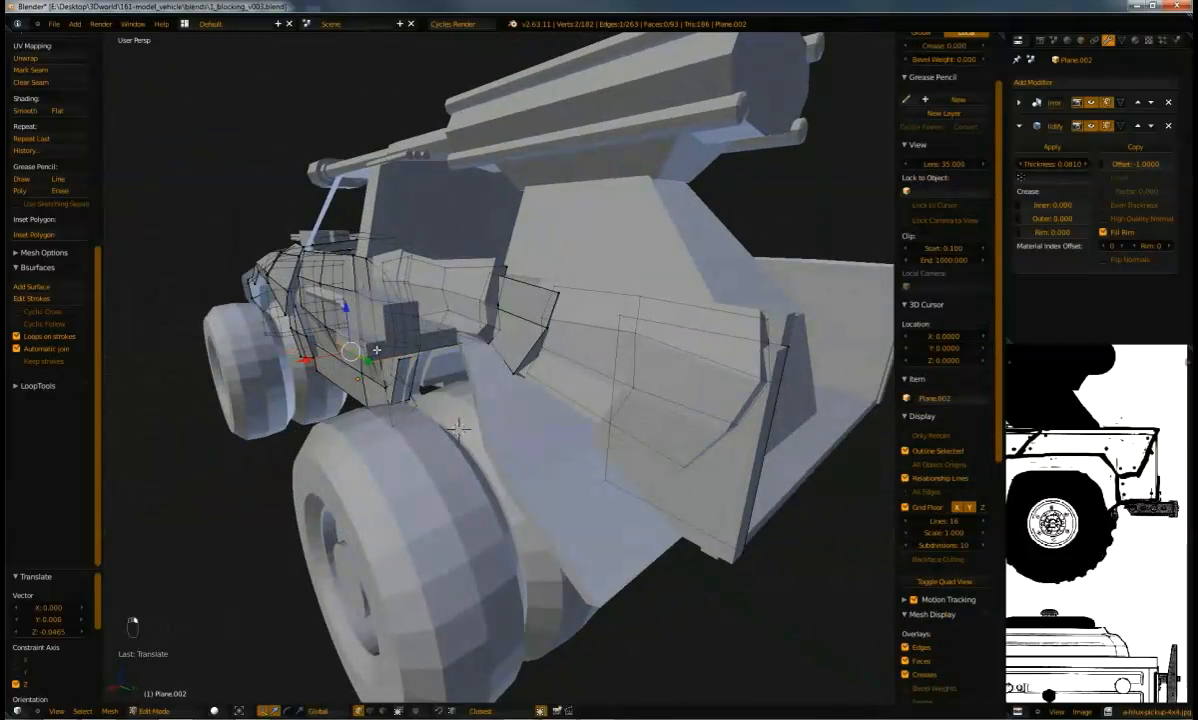
{"action": "middle_click_drag", "start_coordinate": [458, 428], "coordinate": [484, 385]}
{"action": "key", "text": "e"}
{"action": "middle_click_drag", "start_coordinate": [457, 304], "coordinate": [434, 385]}
Move the side-mounted gun along Y by about 0.041 and another 0.027 to fit its new housing
{"action": "key", "text": "Tab"}
{"action": "right_click", "coordinate": [492, 366]}
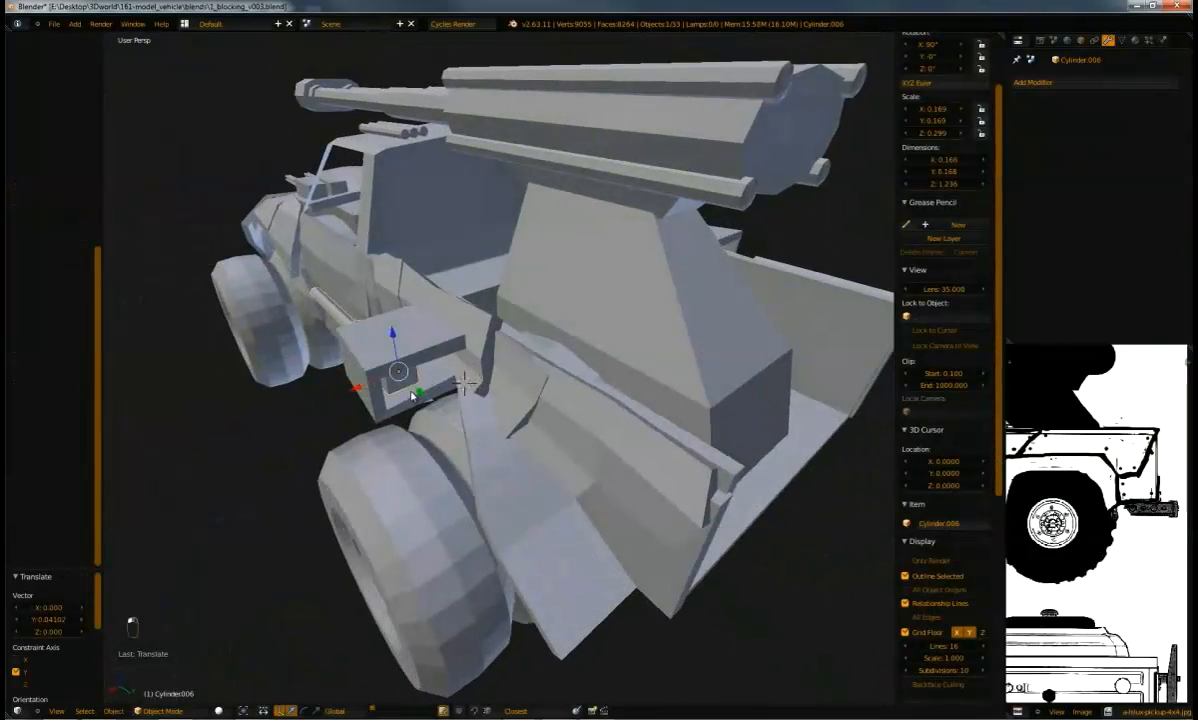
{"action": "left_click_drag", "start_coordinate": [420, 393], "coordinate": [417, 398]}
{"action": "middle_click_drag", "start_coordinate": [417, 398], "coordinate": [558, 298]}
Select the body mesh and examine the side gun housing and surrounding panels from several angles
{"action": "right_click", "coordinate": [558, 298]}
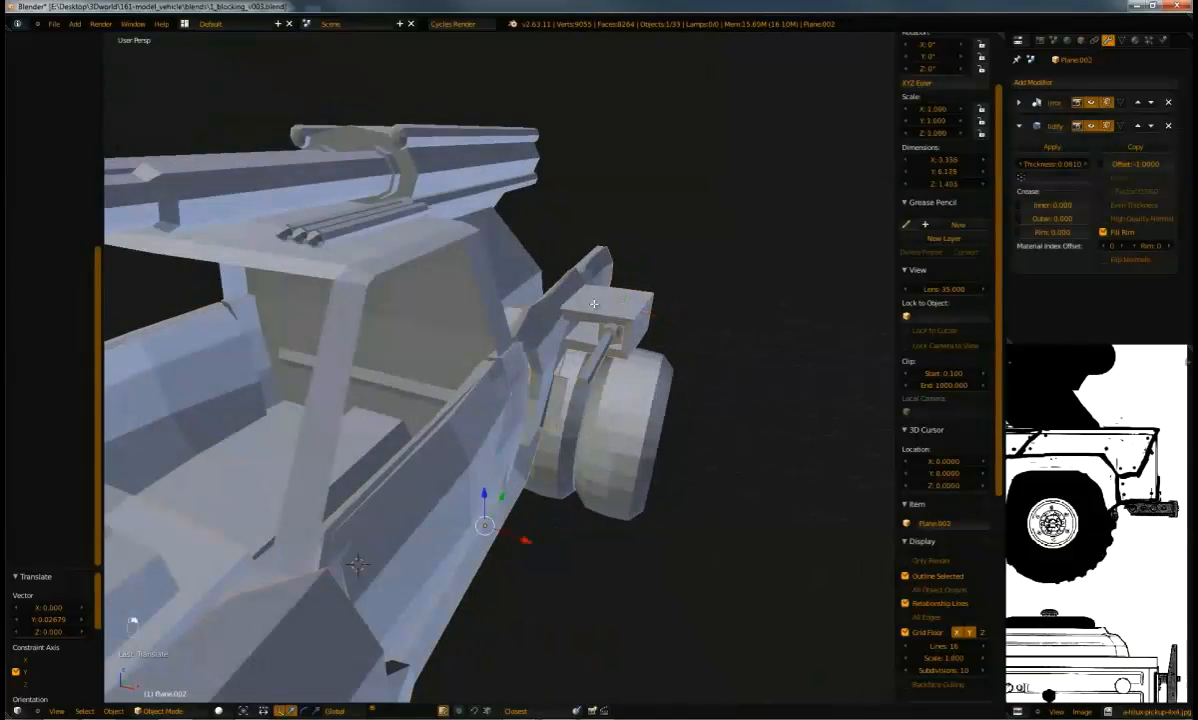
{"action": "key", "text": "Tab"}
{"action": "middle_click_drag", "start_coordinate": [637, 322], "coordinate": [583, 294]}
{"action": "key", "text": "Tab"}
{"action": "scroll", "coordinate": [507, 302], "scroll_direction": "down", "scroll_amount": 3}
{"action": "scroll", "coordinate": [440, 300], "scroll_direction": "up", "scroll_amount": 2}
{"action": "middle_click_drag", "start_coordinate": [634, 347], "coordinate": [443, 521]}
{"action": "middle_click_drag", "start_coordinate": [436, 369], "coordinate": [608, 321]}
Try to move the side-mounted gun about -2.92 along X to the opposite side of the vehicle
{"action": "right_click", "coordinate": [660, 299]}
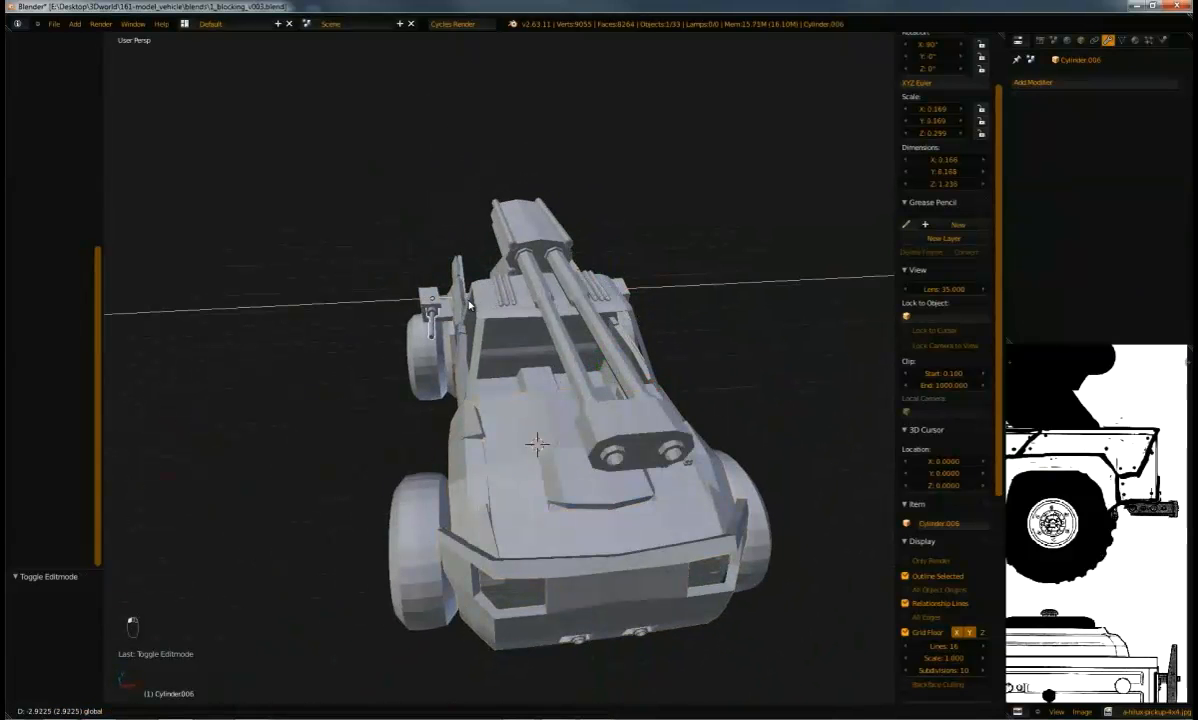
{"action": "mouse_move", "coordinate": [476, 320]}
{"action": "middle_mouse_down"}
{"action": "mouse_move", "coordinate": [540, 328]}
{"action": "mouse_move", "coordinate": [468, 332]}
{"action": "mouse_move", "coordinate": [667, 333]}
{"action": "mouse_move", "coordinate": [484, 334]}
{"action": "mouse_move", "coordinate": [460, 308]}
{"action": "mouse_move", "coordinate": [538, 301]}
{"action": "mouse_move", "coordinate": [506, 333]}
{"action": "mouse_move", "coordinate": [470, 300]}
{"action": "mouse_move", "coordinate": [559, 337]}
{"action": "mouse_move", "coordinate": [525, 350]}
{"action": "mouse_move", "coordinate": [548, 368]}
{"action": "mouse_move", "coordinate": [690, 361]}
{"action": "mouse_move", "coordinate": [759, 342]}
{"action": "mouse_move", "coordinate": [606, 330]}
{"action": "mouse_move", "coordinate": [575, 345]}
{"action": "mouse_move", "coordinate": [612, 342]}
{"action": "mouse_move", "coordinate": [463, 301]}
{"action": "middle_mouse_up"}
{"action": "key", "text": "ctrl+z"}
{"action": "key", "text": "a"}
Examine the whole vehicle blockout from the side, rear and front
{"action": "middle_click_drag", "start_coordinate": [660, 268], "coordinate": [519, 338]}
{"action": "scroll", "coordinate": [519, 338], "scroll_direction": "up", "scroll_amount": 5}
{"action": "middle_click_drag", "start_coordinate": [607, 388], "coordinate": [530, 337]}
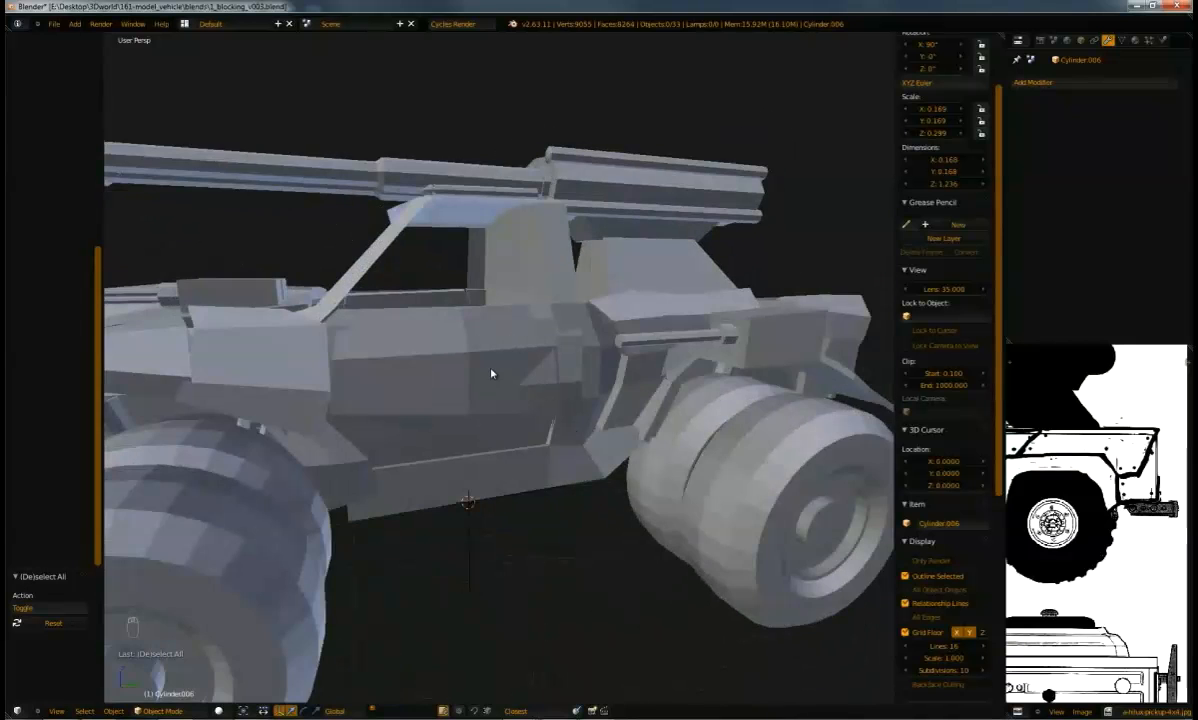
{"action": "key", "text": "Tab"}
{"action": "key", "text": "Tab"}
{"action": "mouse_move", "coordinate": [491, 374]}
{"action": "middle_mouse_down"}
{"action": "mouse_move", "coordinate": [560, 376]}
{"action": "mouse_move", "coordinate": [454, 401]}
{"action": "mouse_move", "coordinate": [508, 428]}
{"action": "mouse_move", "coordinate": [476, 430]}
{"action": "mouse_move", "coordinate": [500, 409]}
{"action": "mouse_move", "coordinate": [489, 401]}
{"action": "mouse_move", "coordinate": [510, 373]}
{"action": "middle_mouse_up"}
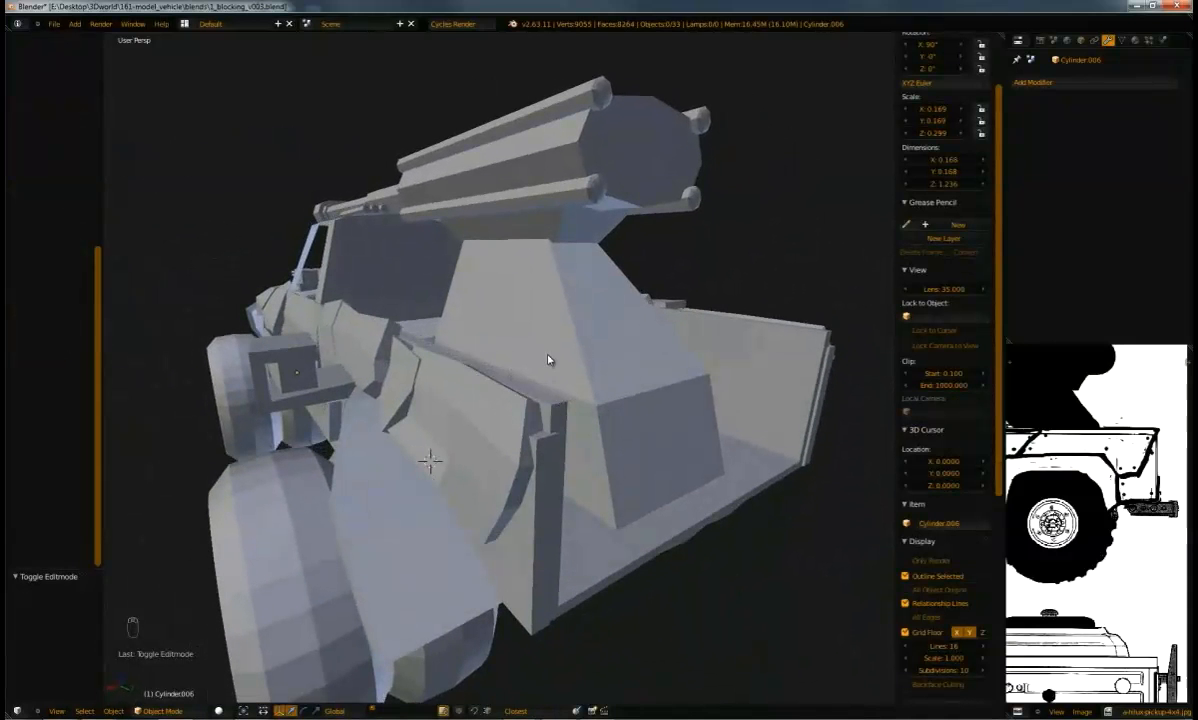
{"action": "middle_click_drag", "start_coordinate": [535, 365], "coordinate": [727, 375]}
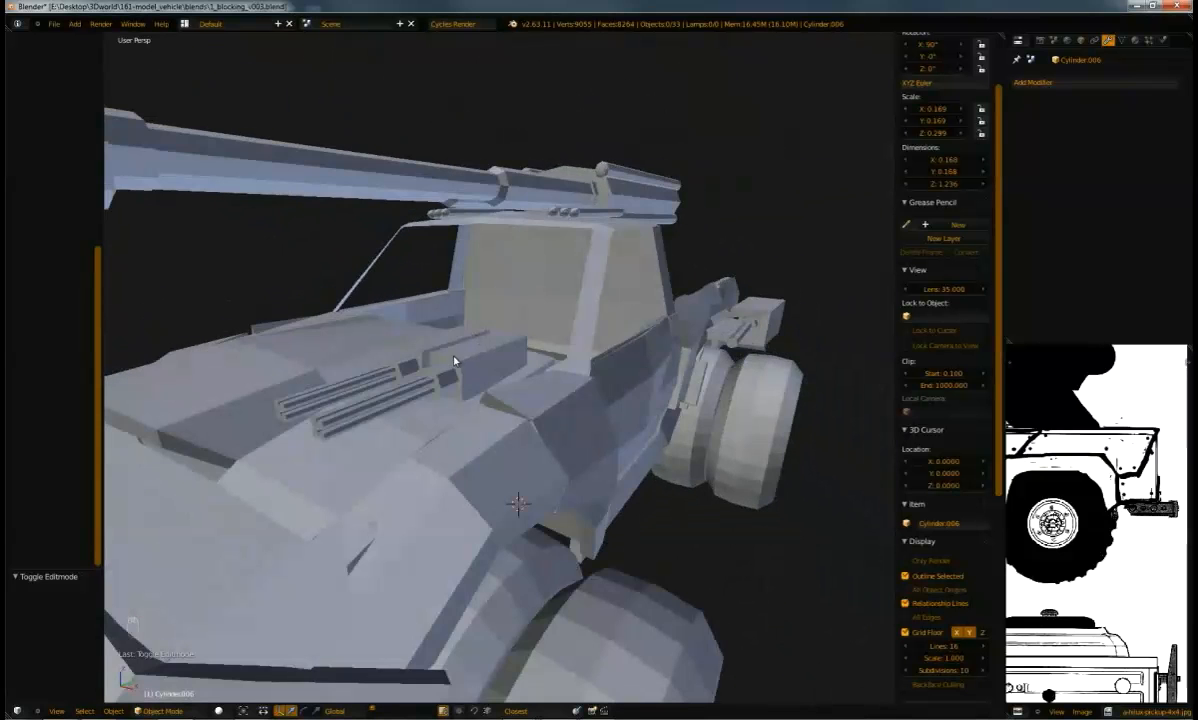
Duplicate the hood gun 3.005 along Y to the truck bed and rotate the copy 180° about Z to face rearward
{"action": "middle_click_drag", "start_coordinate": [452, 369], "coordinate": [515, 408]}
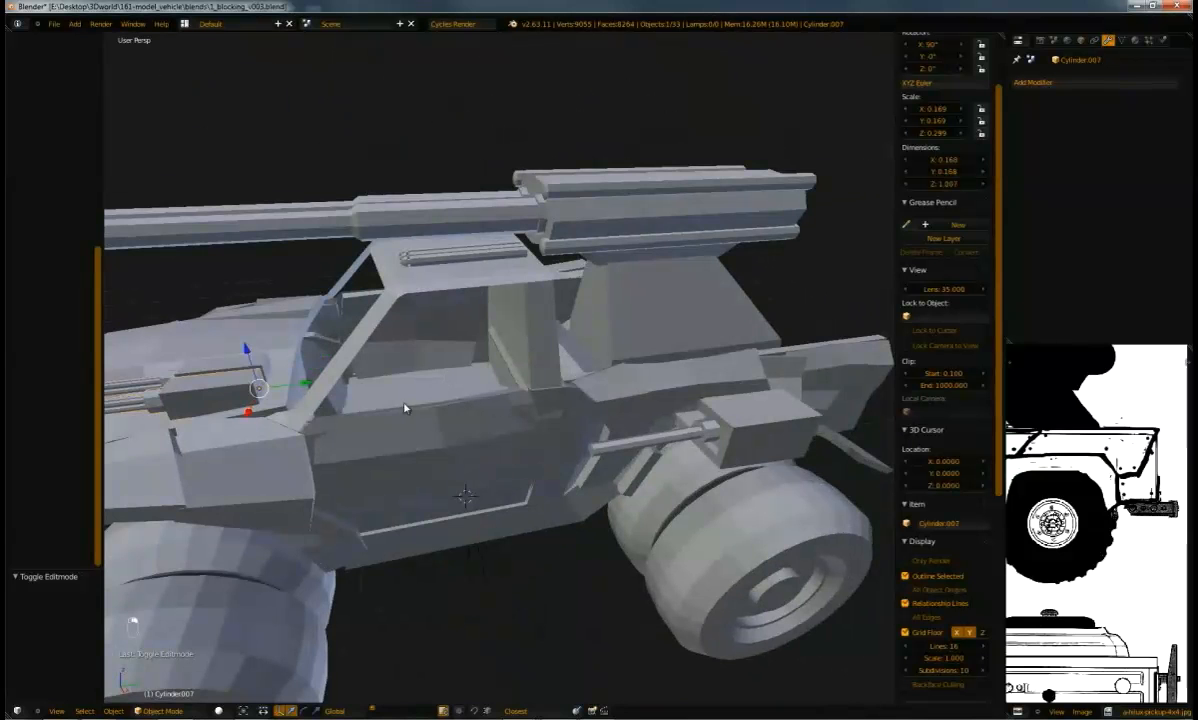
{"action": "middle_click_drag", "start_coordinate": [850, 399], "coordinate": [660, 335]}
{"action": "key", "text": "r"}
{"action": "key", "text": "1"}
{"action": "key", "text": "8"}
{"action": "key", "text": "0"}
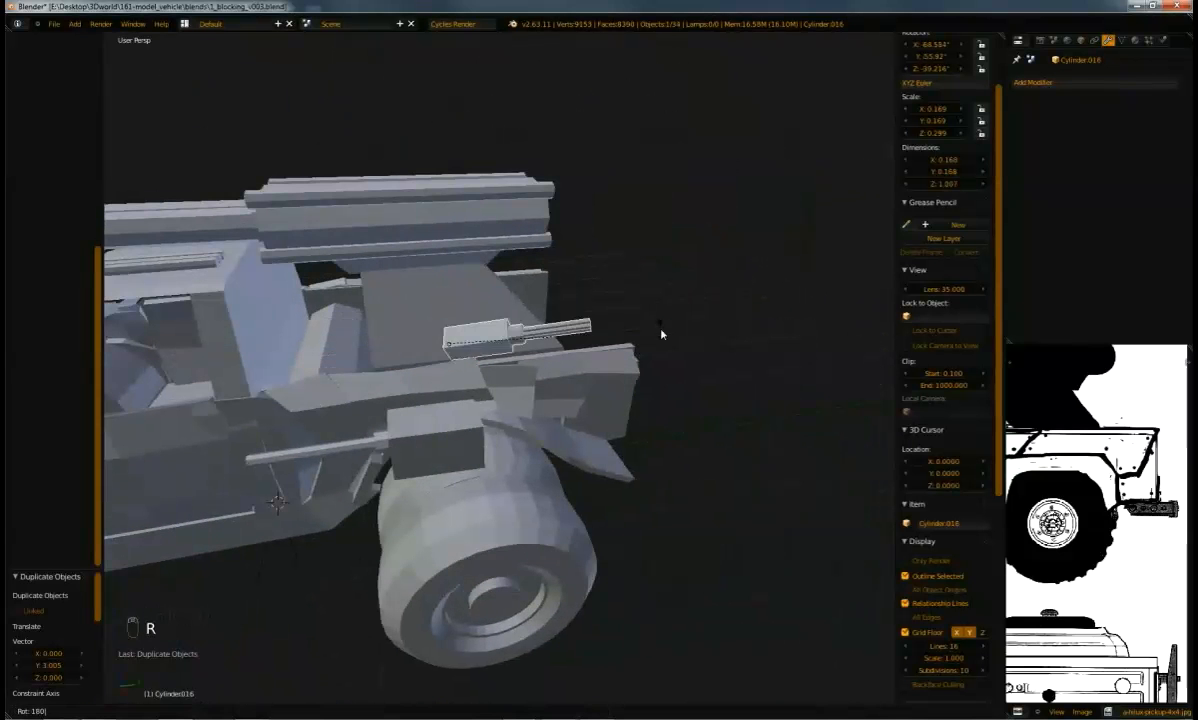
{"action": "key", "text": "z"}
{"action": "key", "text": "Return"}
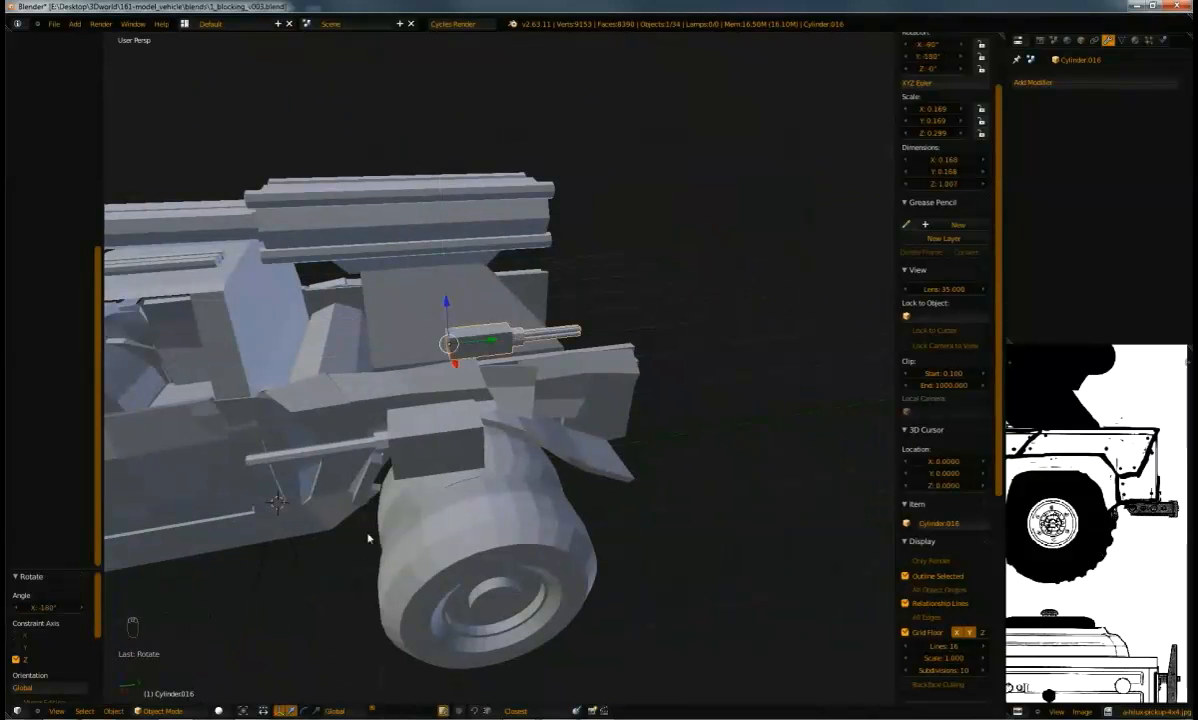
Lower the copied gun toward the underside of the truck bed and shift it about -0.731 along X
{"action": "middle_click_drag", "start_coordinate": [388, 416], "coordinate": [300, 396]}
{"action": "scroll", "coordinate": [300, 396], "scroll_direction": "down", "scroll_amount": 2}
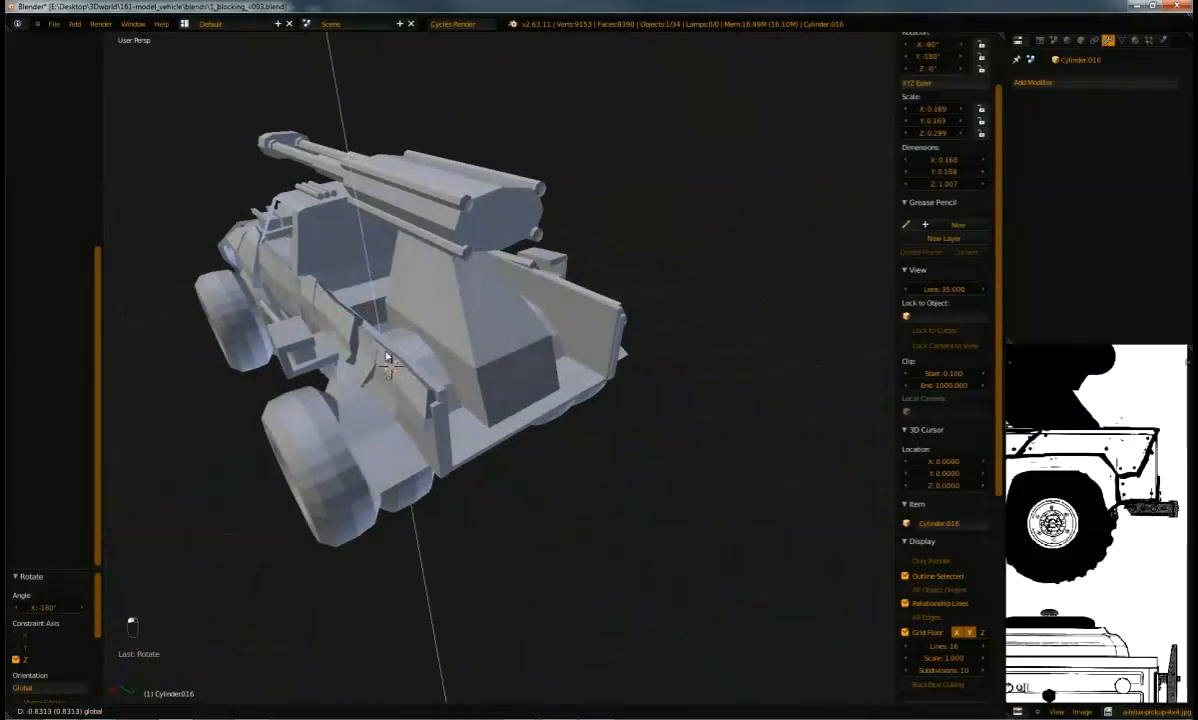
{"action": "middle_click_drag", "start_coordinate": [419, 374], "coordinate": [358, 323]}
{"action": "scroll", "coordinate": [400, 331], "scroll_direction": "up", "scroll_amount": 3}
{"action": "middle_click_drag", "start_coordinate": [441, 339], "coordinate": [477, 285]}
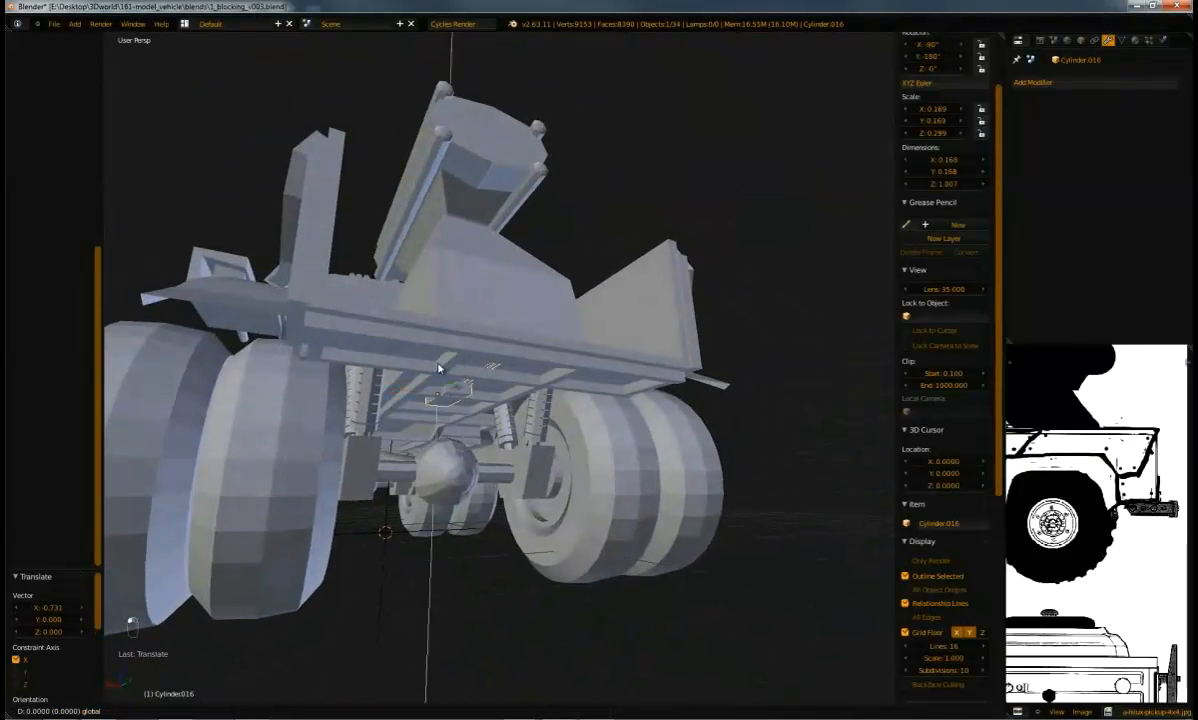
Shift the copied gun 0.254 along X and about -0.1 along Y beneath the truck bed
{"action": "left_click", "coordinate": [409, 416]}
{"action": "left_click", "coordinate": [365, 419]}
{"action": "middle_click_drag", "start_coordinate": [365, 419], "coordinate": [388, 397]}
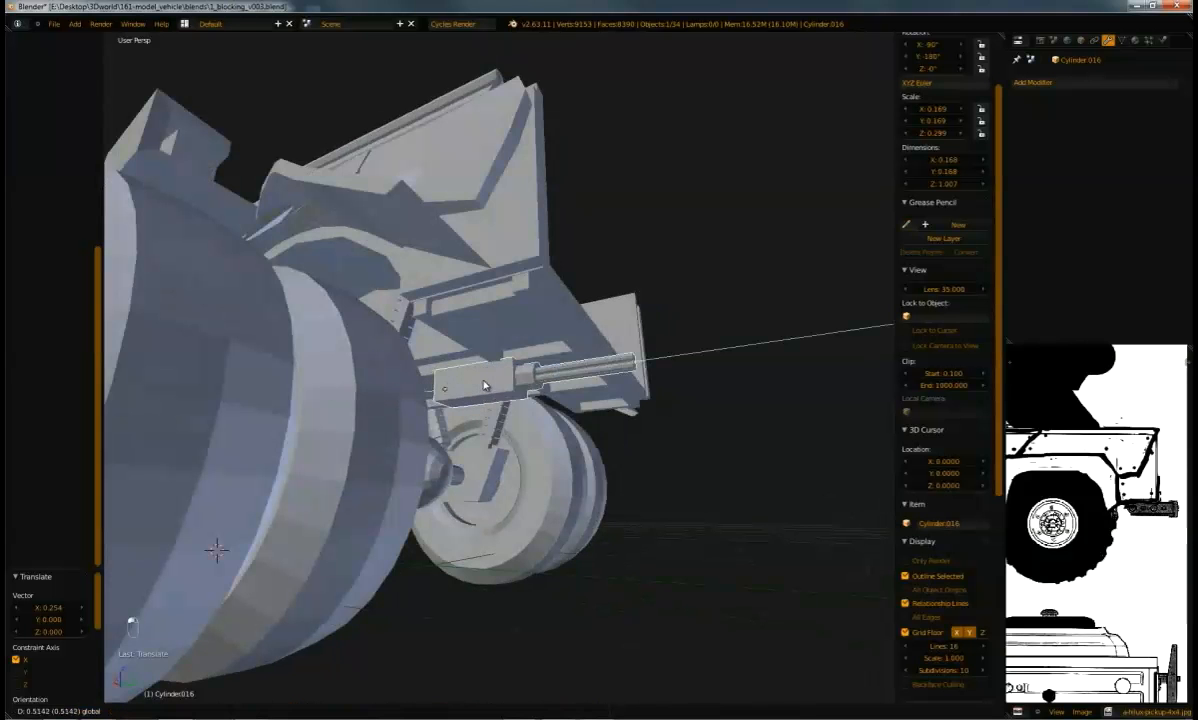
{"action": "middle_click_drag", "start_coordinate": [466, 386], "coordinate": [640, 340]}
{"action": "left_click", "coordinate": [441, 432]}
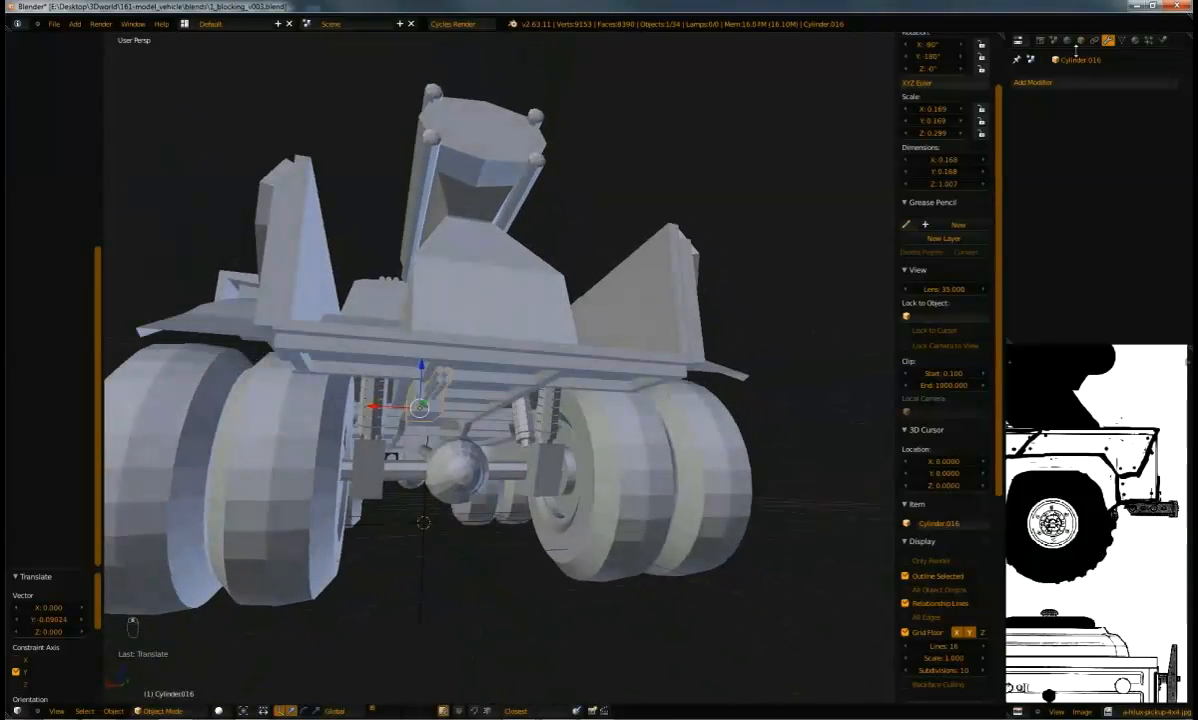
Add a Mirror modifier to the gun along X, with the center object as its mirror object
{"action": "left_click", "coordinate": [1068, 82]}
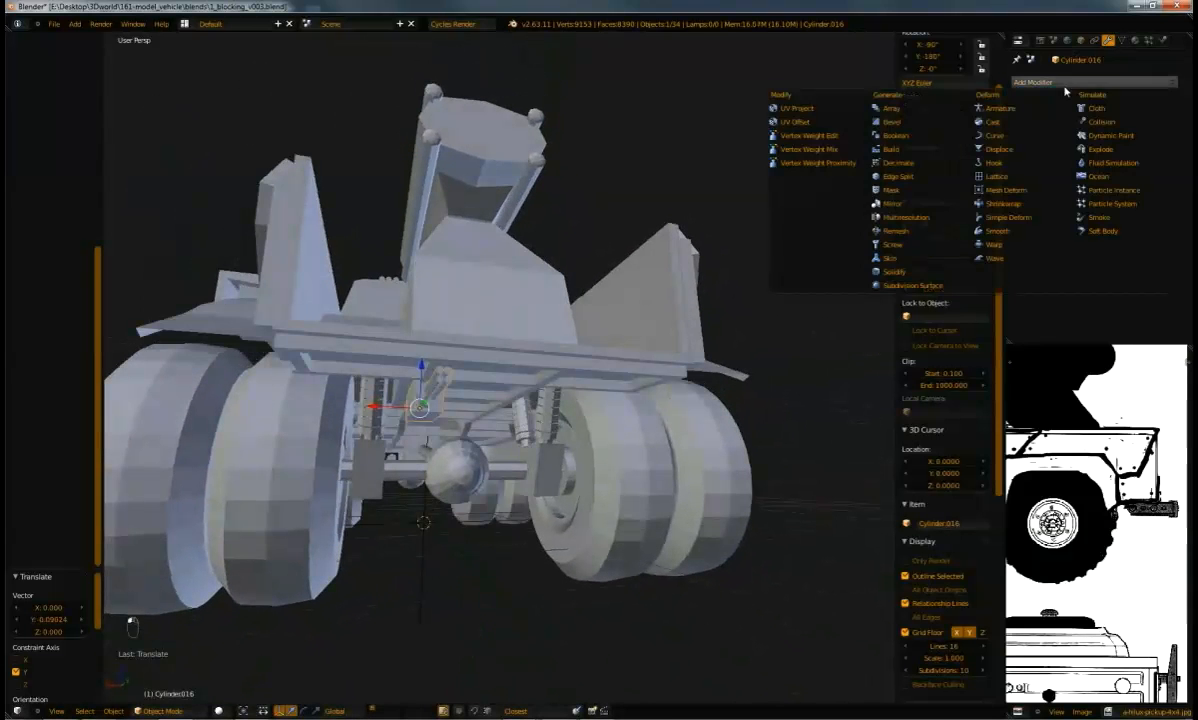
{"action": "left_click", "coordinate": [927, 206]}
{"action": "left_click", "coordinate": [1043, 222]}
{"action": "left_click", "coordinate": [1043, 241]}
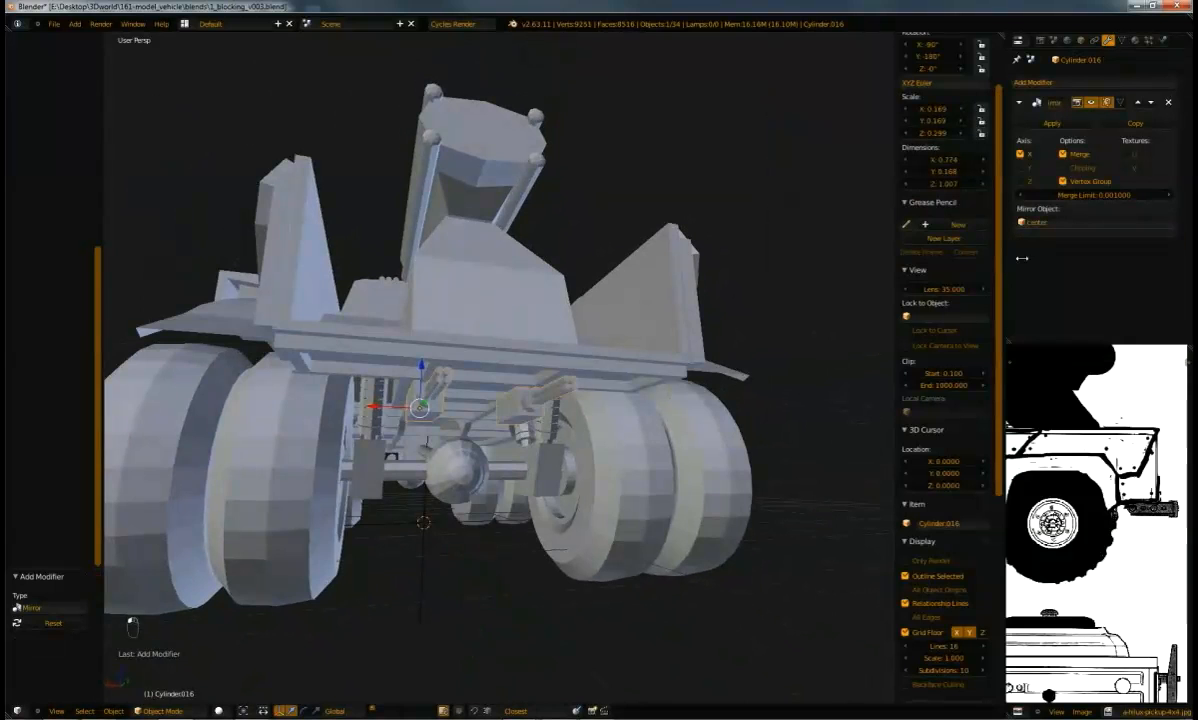
{"action": "middle_click_drag", "start_coordinate": [460, 299], "coordinate": [484, 410]}
{"action": "left_click_drag", "start_coordinate": [484, 410], "coordinate": [494, 427]}
{"action": "middle_click_drag", "start_coordinate": [466, 384], "coordinate": [482, 415]}
{"action": "key", "text": "a"}
{"action": "scroll", "coordinate": [525, 397], "scroll_direction": "up", "scroll_amount": 3}
{"action": "scroll", "coordinate": [528, 436], "scroll_direction": "down", "scroll_amount": 3}
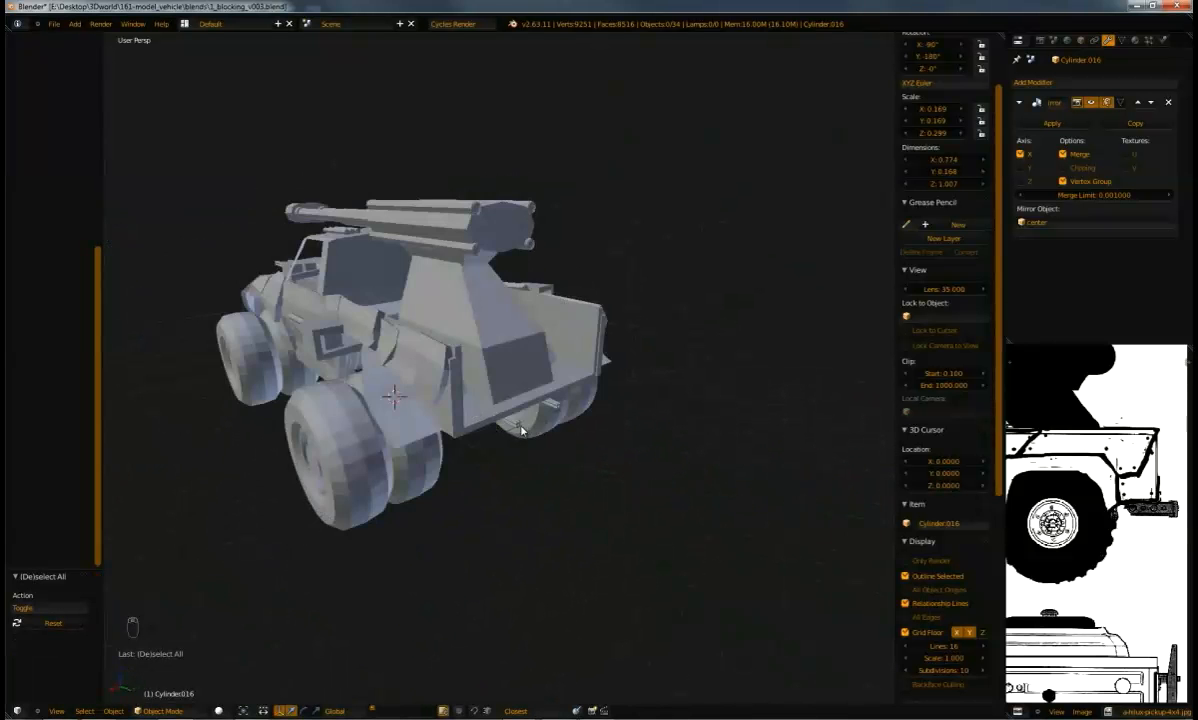
Raise the mirrored rear guns 0.376 along Z into the truck bed and adjust their height
{"action": "key", "text": "g"}
{"action": "key", "text": "z"}
{"action": "left_click", "coordinate": [460, 321]}
{"action": "middle_click_drag", "start_coordinate": [460, 322], "coordinate": [461, 413]}
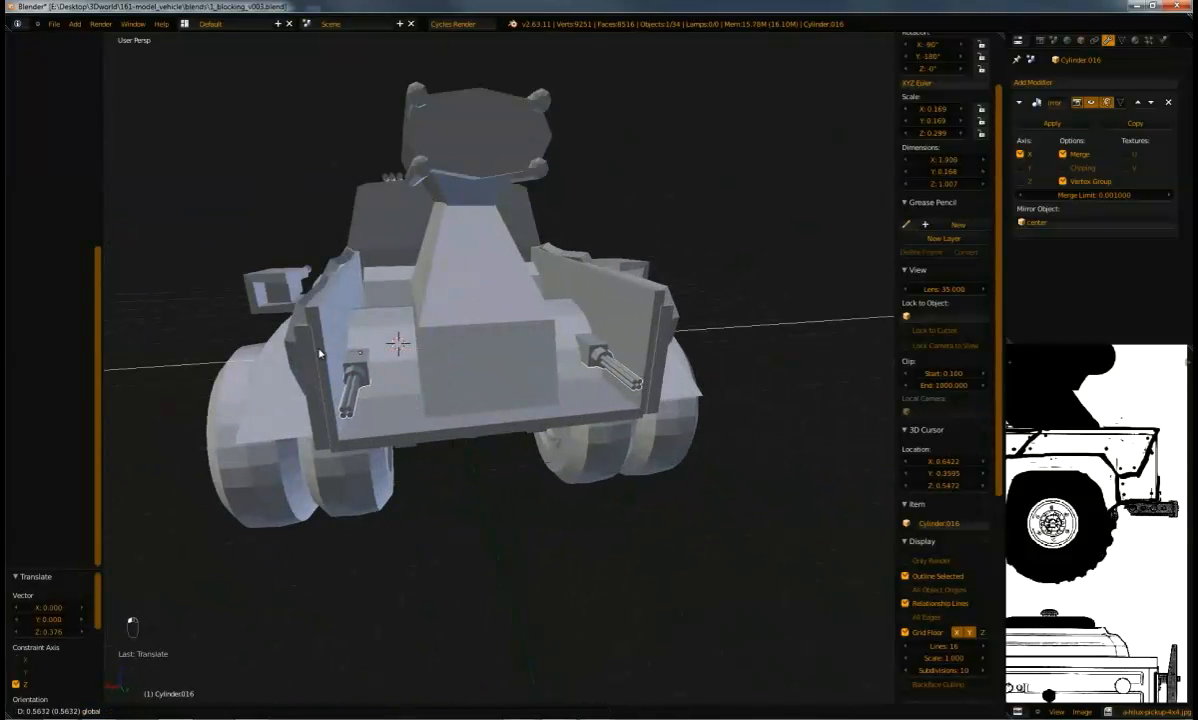
{"action": "key", "text": "g"}
{"action": "key", "text": "z"}
{"action": "middle_click_drag", "start_coordinate": [357, 285], "coordinate": [418, 289]}
Move the guns along X toward the inner faces of the bed side panels and about -0.059 along Y
{"action": "key", "text": "g"}
{"action": "key", "text": "x"}
{"action": "left_click", "coordinate": [322, 370]}
{"action": "key", "text": "g"}
{"action": "key", "text": "y"}
{"action": "left_click", "coordinate": [404, 278]}
{"action": "middle_click_drag", "start_coordinate": [369, 331], "coordinate": [360, 298]}
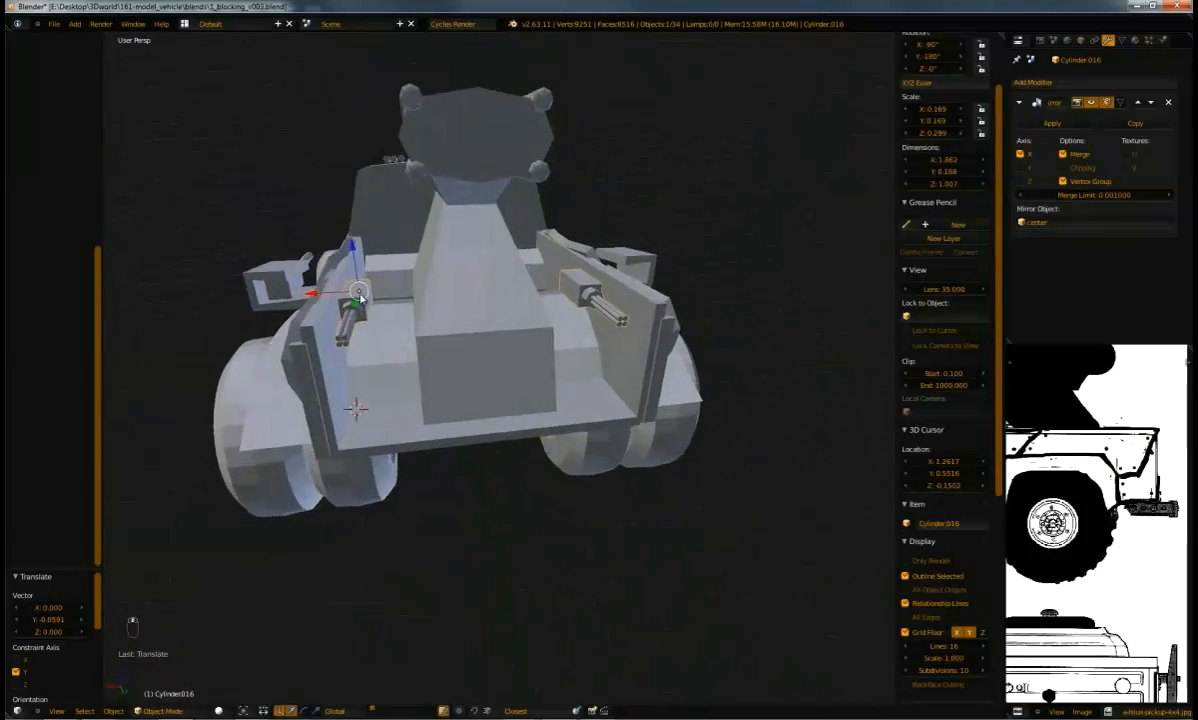
{"action": "left_click_drag", "start_coordinate": [331, 296], "coordinate": [344, 291]}
{"action": "middle_click_drag", "start_coordinate": [344, 291], "coordinate": [459, 328]}
{"action": "scroll", "coordinate": [536, 313], "scroll_direction": "down", "scroll_amount": 3}
{"action": "scroll", "coordinate": [572, 306], "scroll_direction": "up", "scroll_amount": 4}
Edit the body panel mesh and move its top edge behind the door opening about 0.05 along X
{"action": "right_click", "coordinate": [366, 393]}
{"action": "key", "text": "Tab"}
{"action": "middle_click_drag", "start_coordinate": [366, 393], "coordinate": [458, 401]}
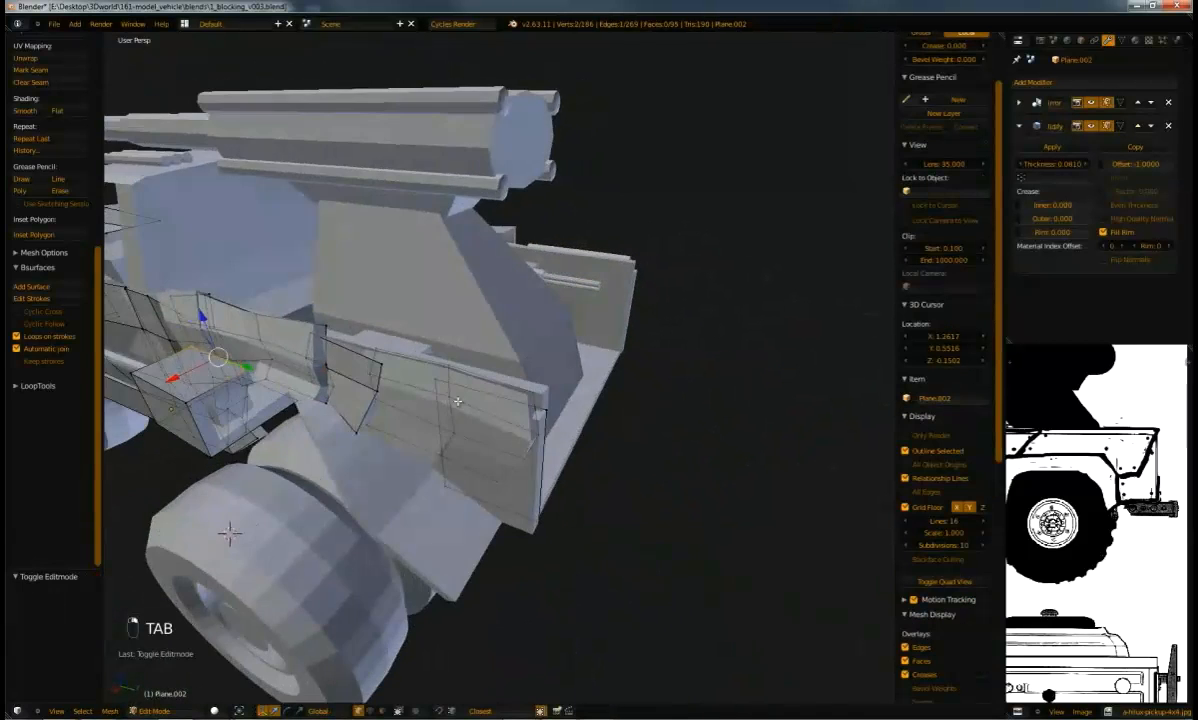
{"action": "middle_click_drag", "start_coordinate": [349, 342], "coordinate": [520, 387]}
{"action": "scroll", "coordinate": [945, 300], "scroll_direction": "down", "scroll_amount": 1}
{"action": "scroll", "coordinate": [576, 329], "scroll_direction": "up", "scroll_amount": 2}
{"action": "right_click", "coordinate": [556, 373]}
{"action": "right_click", "coordinate": [518, 360], "text": "shift"}
{"action": "left_click", "coordinate": [565, 376]}
{"action": "left_click", "coordinate": [518, 397]}
{"action": "key", "text": "ctrl+z"}
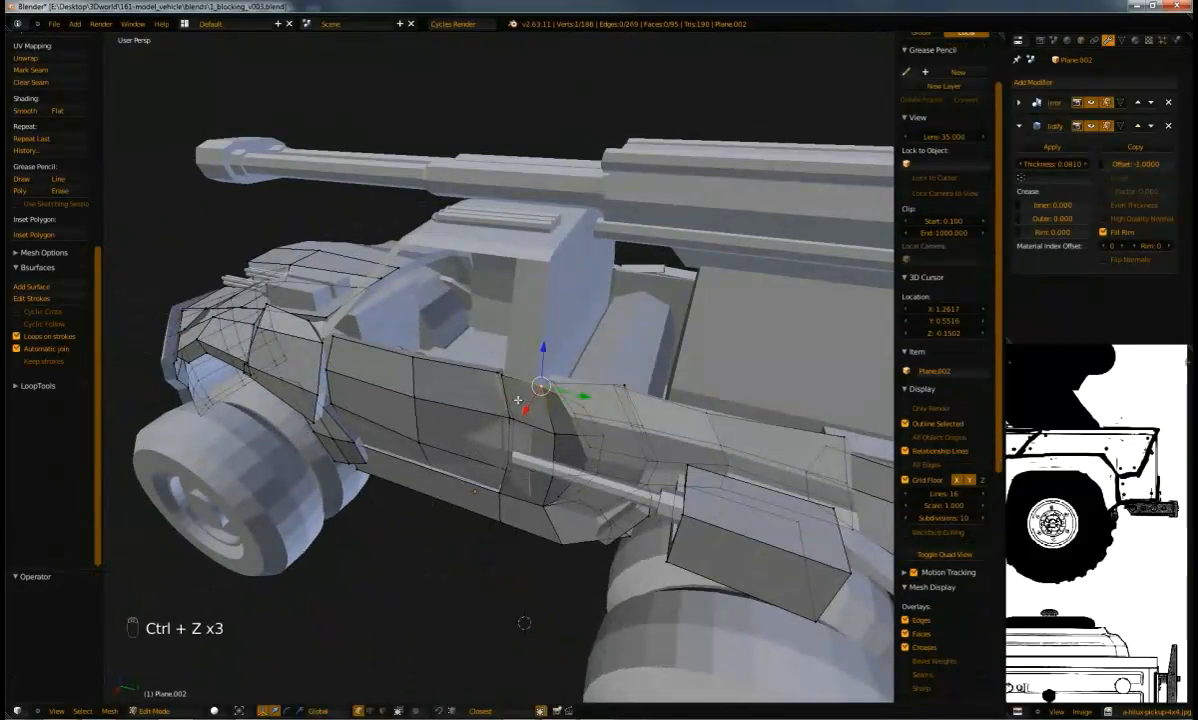
{"action": "key", "text": "ctrl+shift+z"}
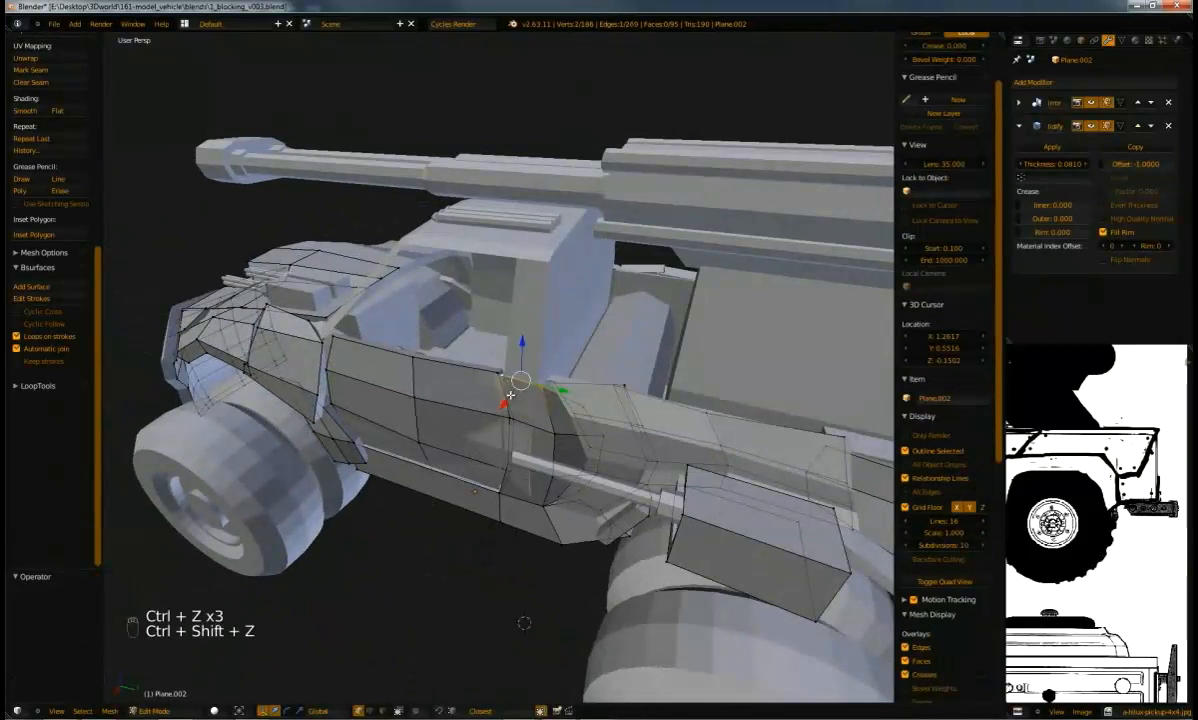
{"action": "left_click", "coordinate": [516, 404]}
Duplicate that top edge about -0.077 along X and extrude the copy 0.708 along Z as a pillar behind the door
{"action": "key", "text": "shift+d"}
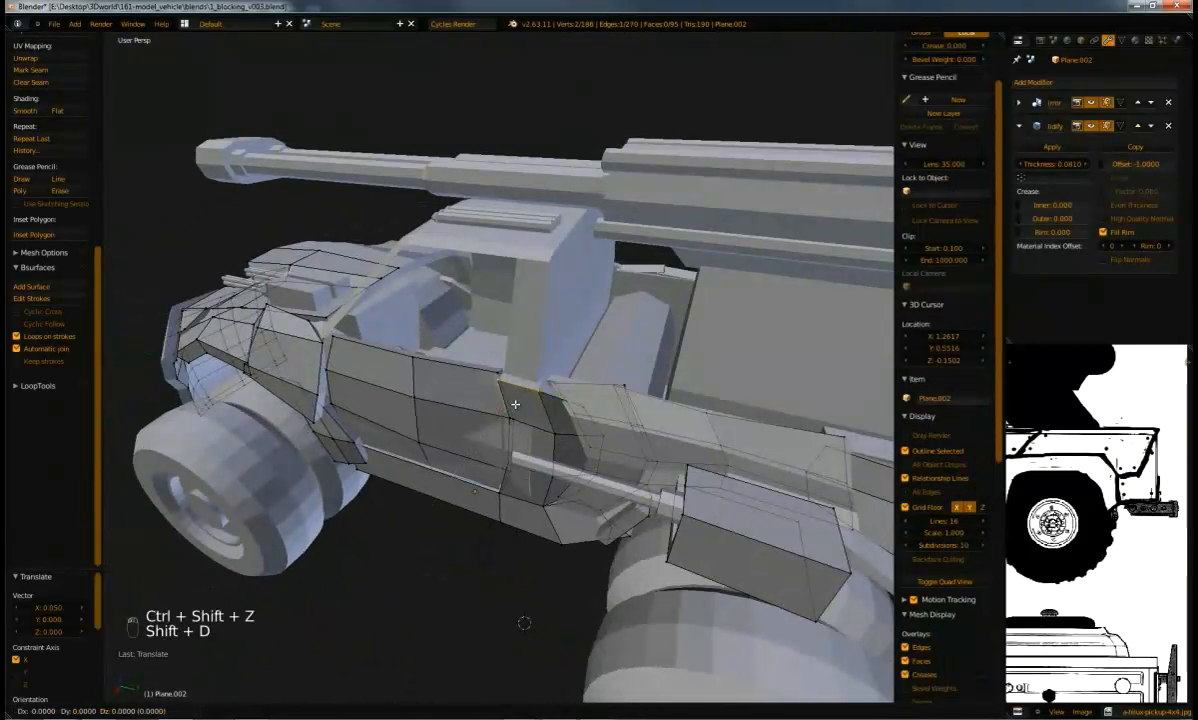
{"action": "left_click", "coordinate": [519, 397]}
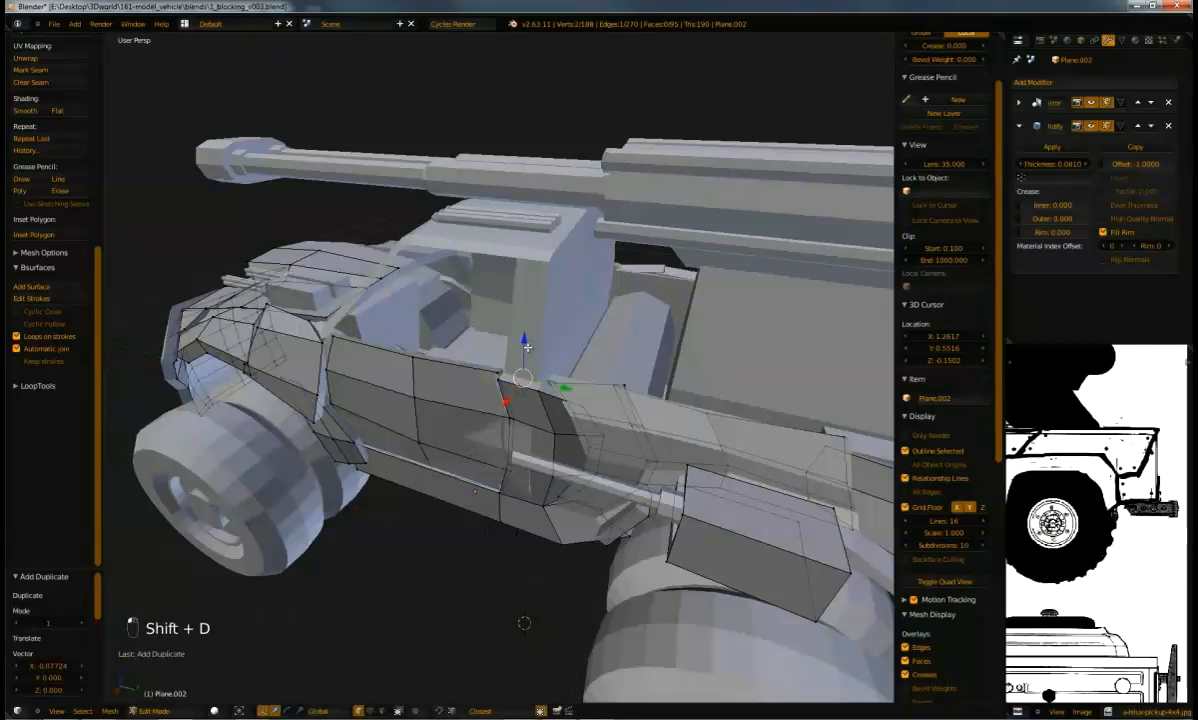
{"action": "key", "text": "e"}
{"action": "left_click", "coordinate": [522, 238]}
{"action": "middle_click_drag", "start_coordinate": [522, 238], "coordinate": [483, 287]}
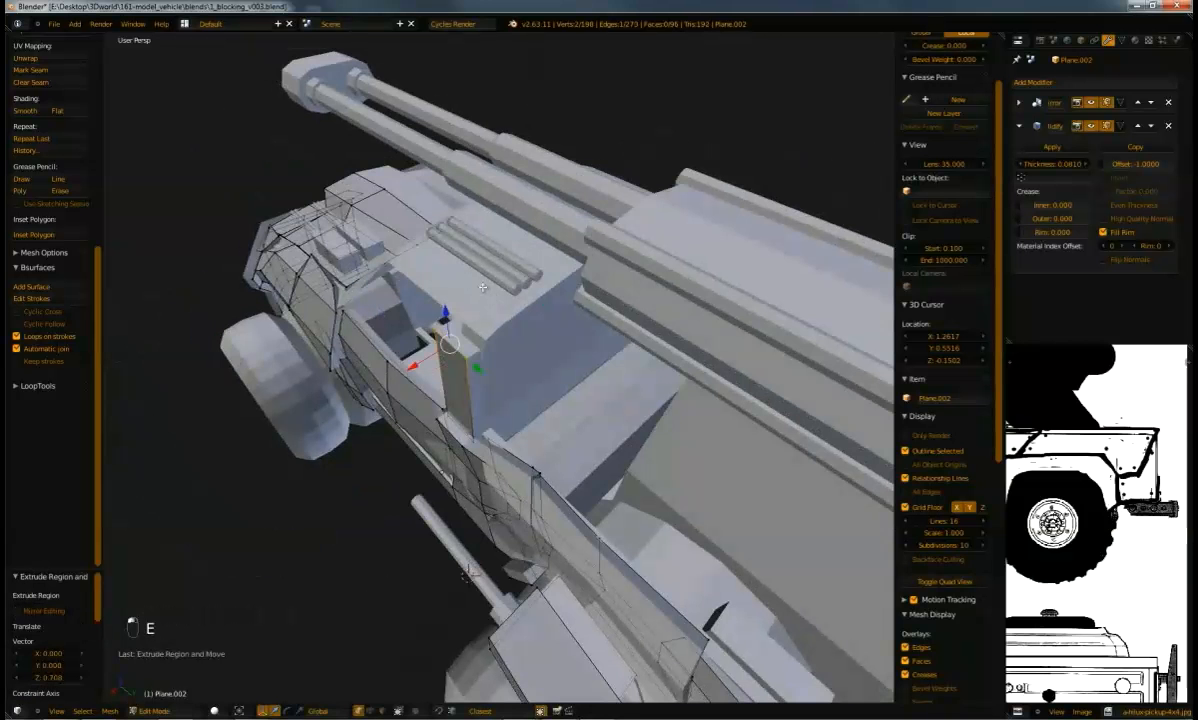
Shift the pillar's top edge about -0.056 along X, then extrude its rear edge -0.742 and move it -1.153 along X to the centre line
{"action": "left_click_drag", "start_coordinate": [422, 361], "coordinate": [435, 354]}
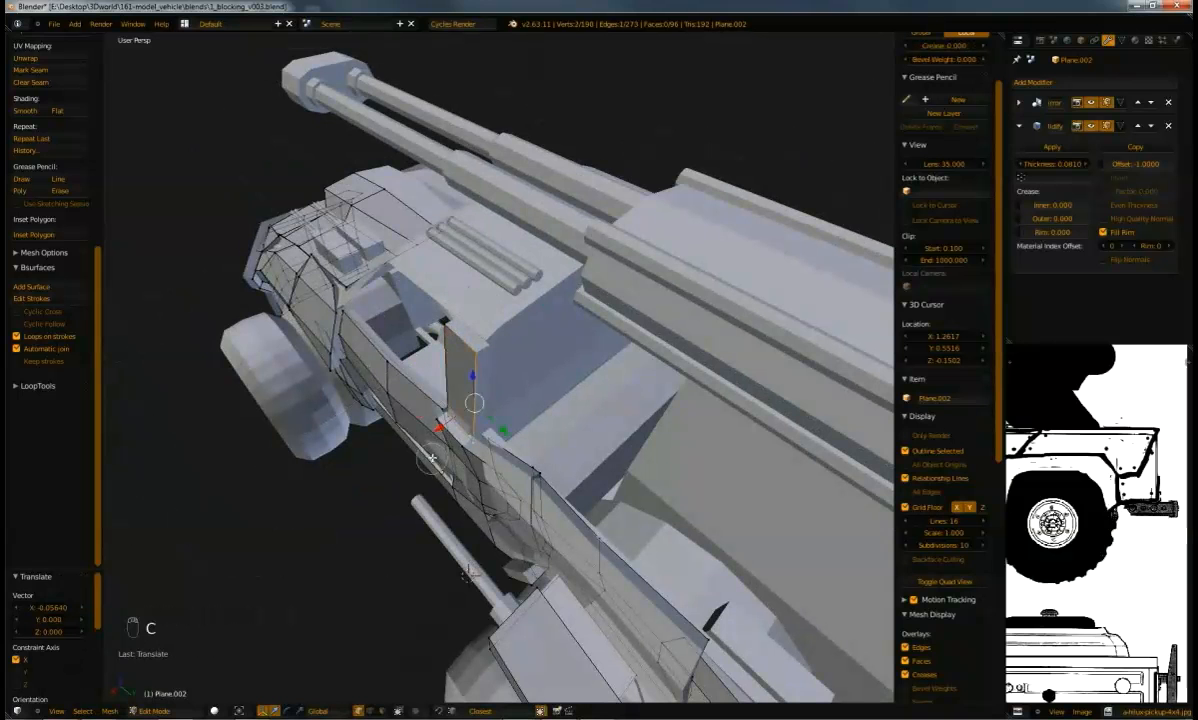
{"action": "left_click", "coordinate": [569, 373]}
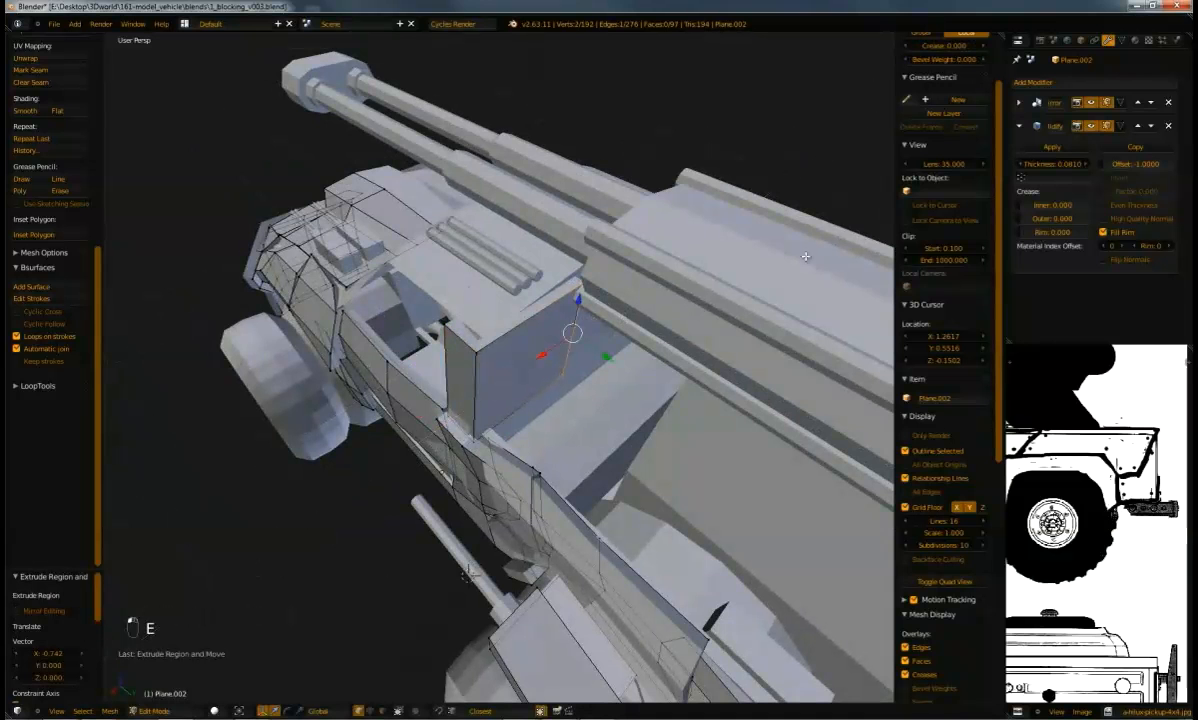
{"action": "left_click", "coordinate": [1018, 102]}
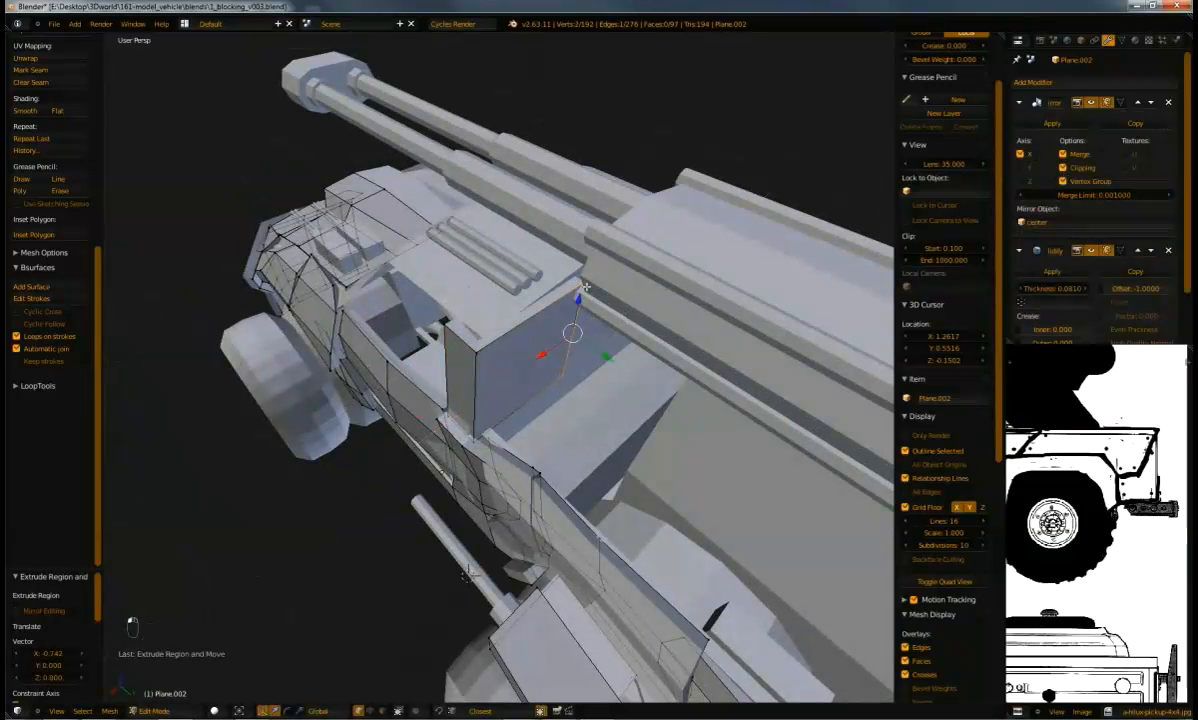
{"action": "key", "text": "g"}
{"action": "key", "text": "x"}
{"action": "left_click", "coordinate": [659, 298]}
{"action": "middle_click_drag", "start_coordinate": [659, 298], "coordinate": [605, 318]}
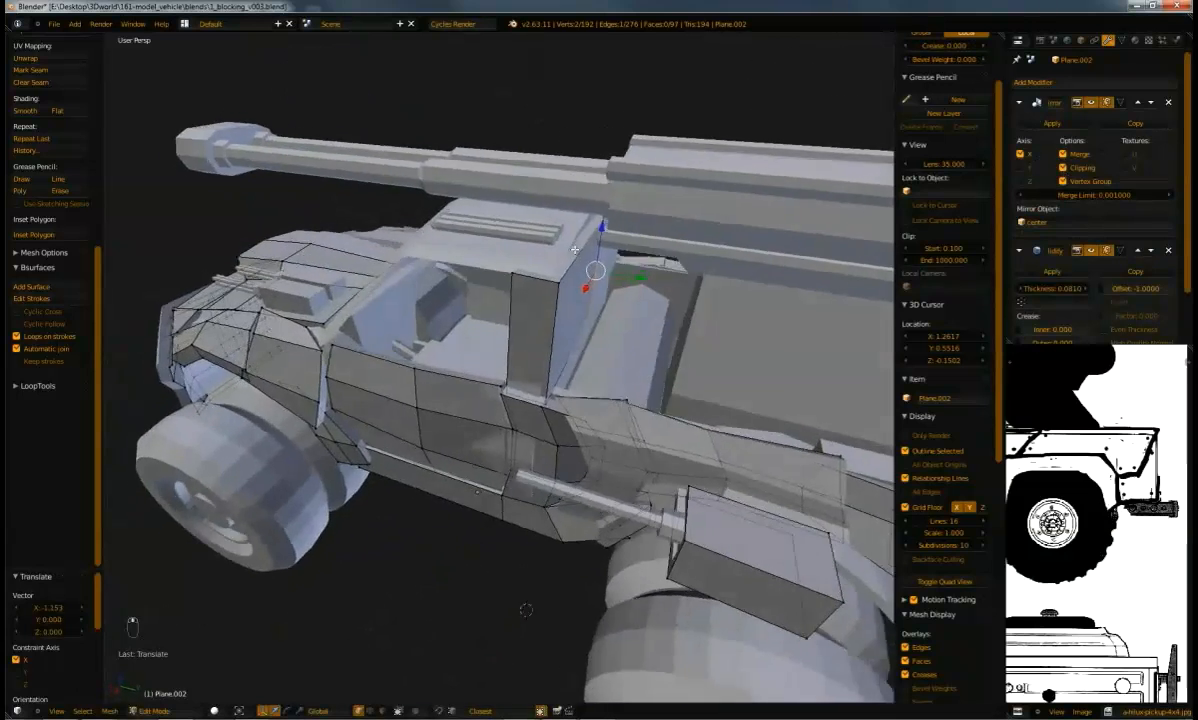
Move the lower edge of the cab's rear wall 0.278 and then about -0.064 along Y, and adjust its outer lower vertex
{"action": "scroll", "coordinate": [575, 378], "scroll_direction": "up", "scroll_amount": 5}
{"action": "middle_click_drag", "start_coordinate": [611, 438], "coordinate": [657, 343]}
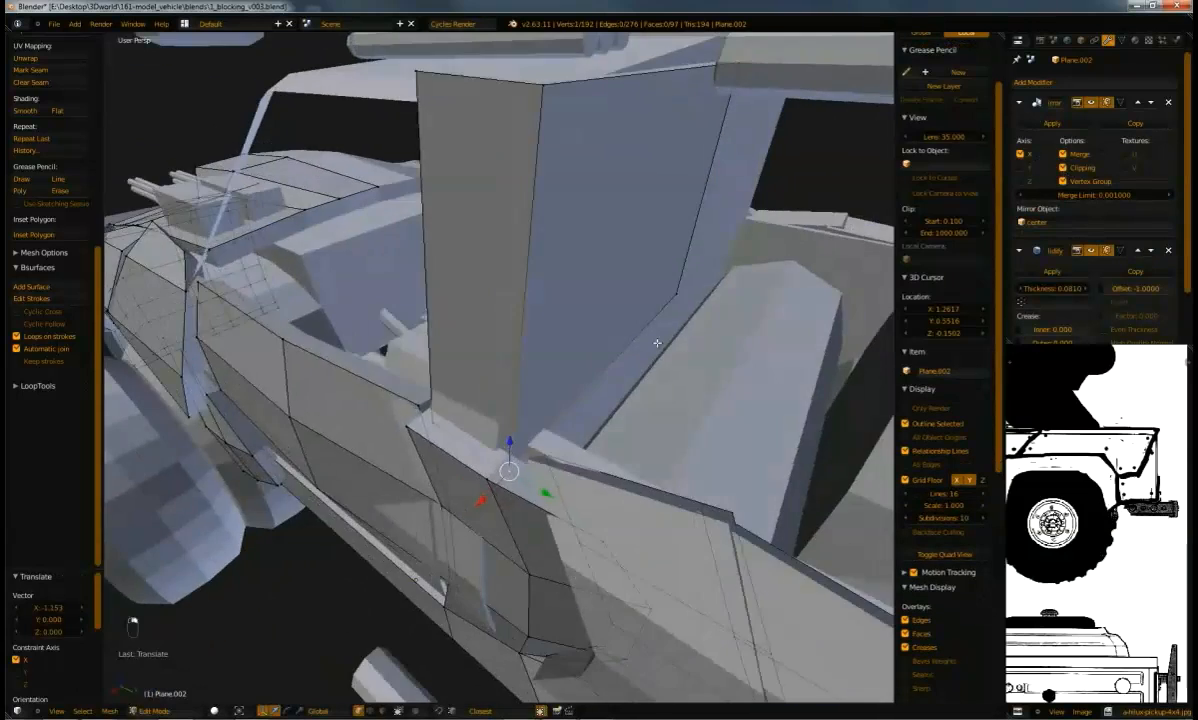
{"action": "right_click", "coordinate": [674, 303], "text": "shift"}
{"action": "scroll", "coordinate": [674, 303], "scroll_direction": "down", "scroll_amount": 2}
{"action": "left_click_drag", "start_coordinate": [623, 378], "coordinate": [676, 409]}
{"action": "left_click", "coordinate": [675, 409]}
{"action": "middle_click_drag", "start_coordinate": [675, 409], "coordinate": [717, 343]}
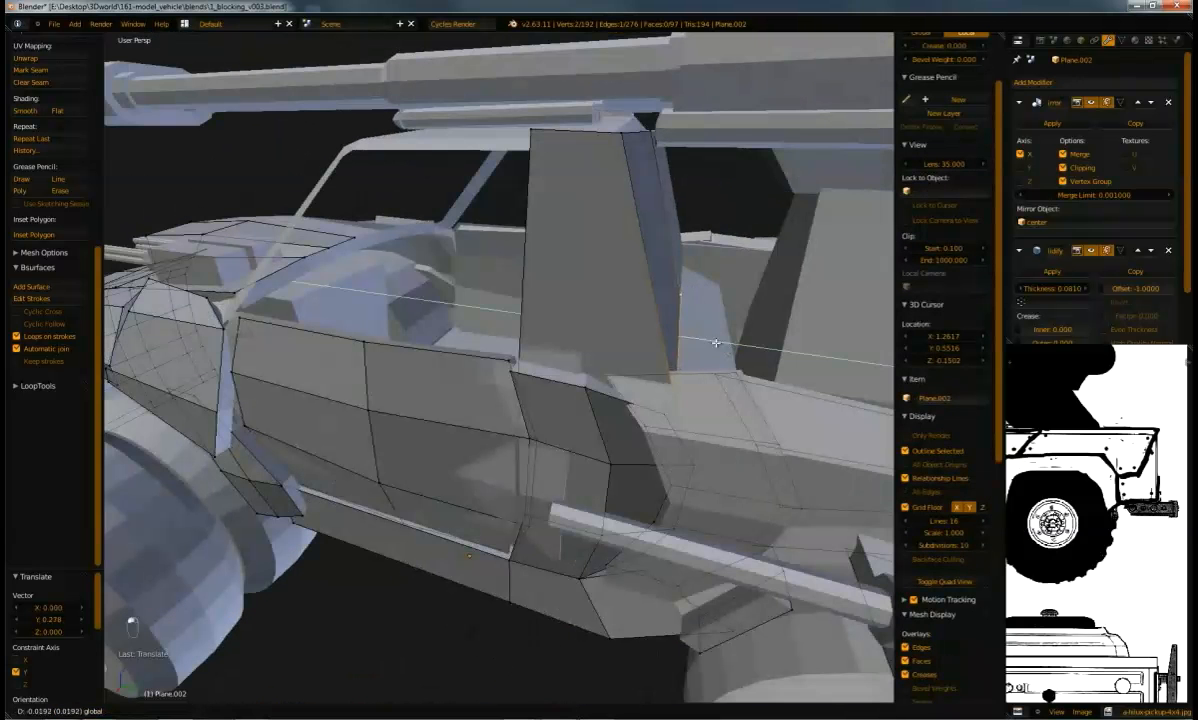
{"action": "left_click_drag", "start_coordinate": [717, 343], "coordinate": [700, 343]}
{"action": "right_click", "coordinate": [622, 372]}
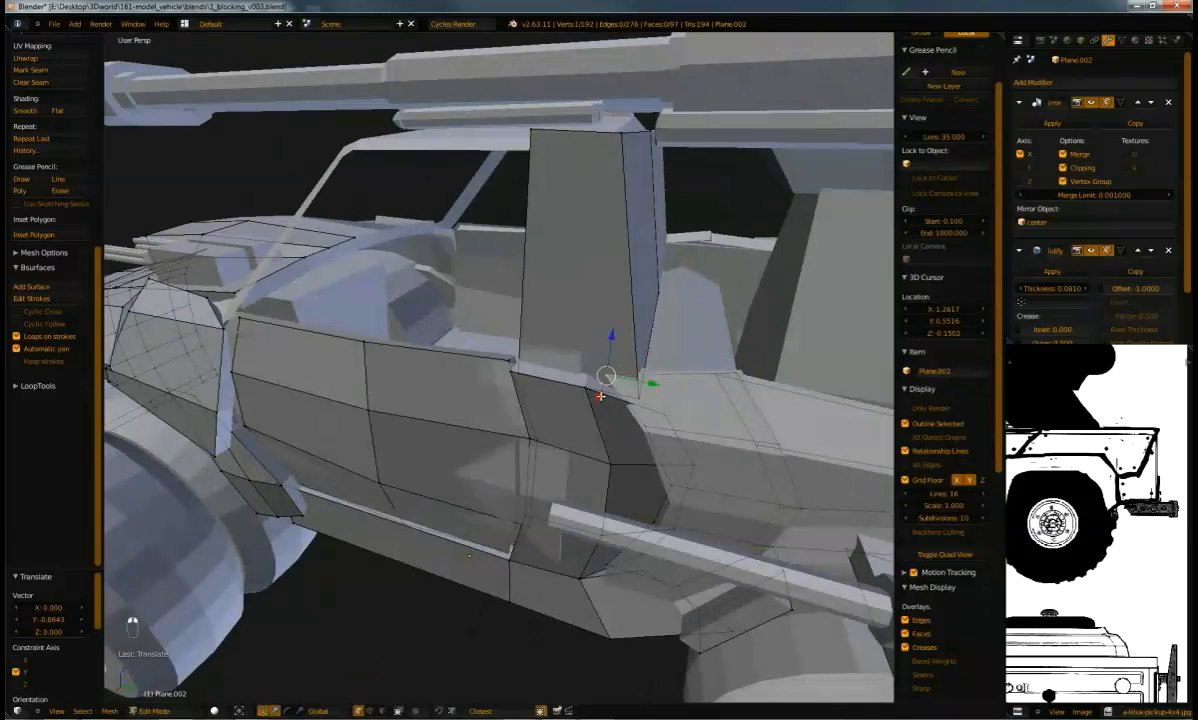
{"action": "left_click_drag", "start_coordinate": [597, 405], "coordinate": [558, 381]}
Add a vertical loop cut to the cab's rear wall and reposition vertices along it
{"action": "middle_click_drag", "start_coordinate": [558, 381], "coordinate": [543, 310]}
{"action": "key", "text": "ctrl+r"}
{"action": "left_click", "coordinate": [548, 290]}
{"action": "right_click", "coordinate": [548, 290]}
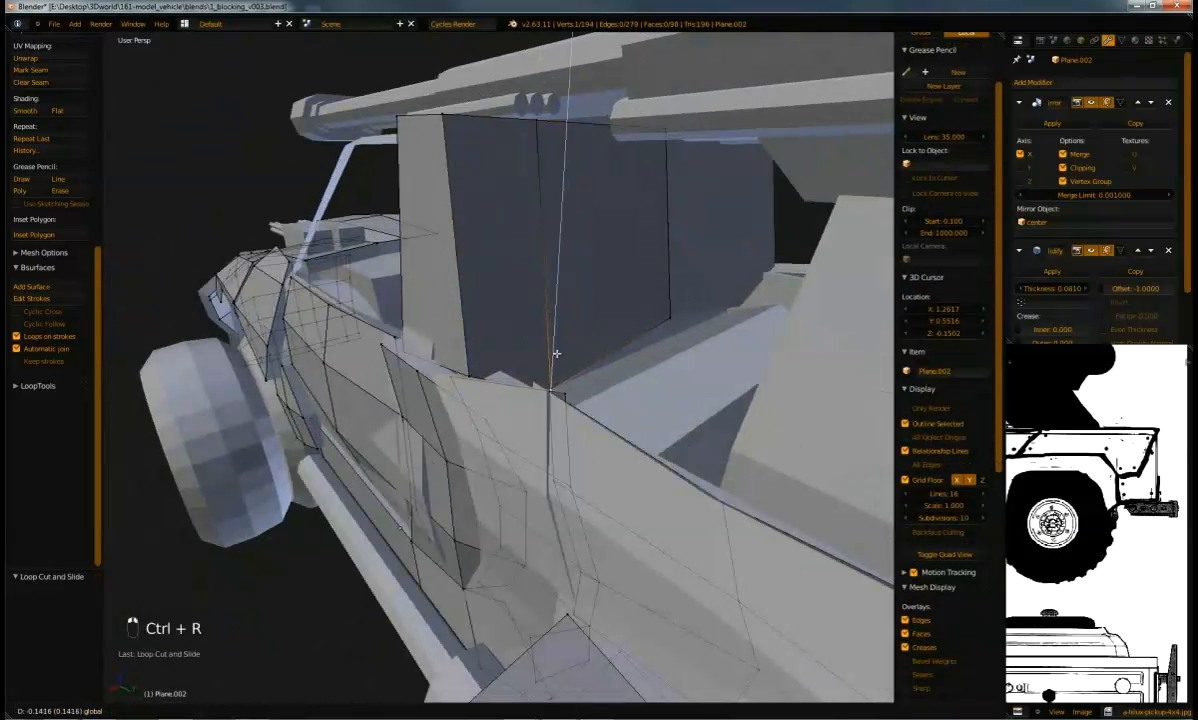
{"action": "left_click", "coordinate": [556, 353]}
{"action": "middle_click_drag", "start_coordinate": [556, 353], "coordinate": [612, 329]}
{"action": "key", "text": "g"}
{"action": "left_click", "coordinate": [674, 345]}
Add a horizontal loop cut around the pillar and rear wall and reshape the wall by moving its middle vertices
{"action": "key", "text": "ctrl+r"}
{"action": "left_click", "coordinate": [605, 255]}
{"action": "right_click", "coordinate": [605, 255]}
{"action": "middle_click_drag", "start_coordinate": [660, 290], "coordinate": [642, 328]}
{"action": "left_click", "coordinate": [681, 332]}
{"action": "right_click", "coordinate": [624, 340]}
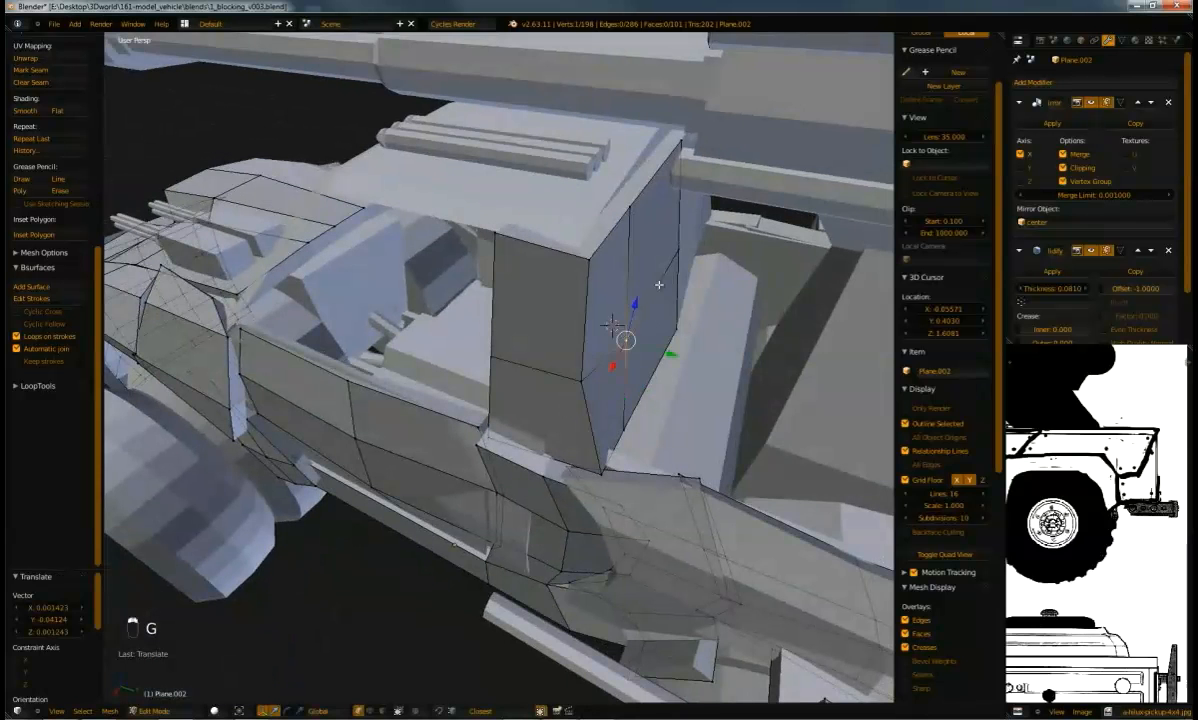
{"action": "right_click", "coordinate": [670, 262], "text": "shift"}
{"action": "left_click_drag", "start_coordinate": [694, 301], "coordinate": [709, 305]}
{"action": "middle_click_drag", "start_coordinate": [705, 308], "coordinate": [690, 262]}
Fine-tune the remaining lower and upper vertices of the cab's rear wall and finish editing the body mesh
{"action": "right_click", "coordinate": [615, 393]}
{"action": "right_click", "coordinate": [671, 328], "text": "shift"}
{"action": "middle_click_drag", "start_coordinate": [693, 367], "coordinate": [610, 370]}
{"action": "right_click", "coordinate": [704, 408]}
{"action": "key", "text": "g"}
{"action": "middle_click_drag", "start_coordinate": [455, 333], "coordinate": [723, 342]}
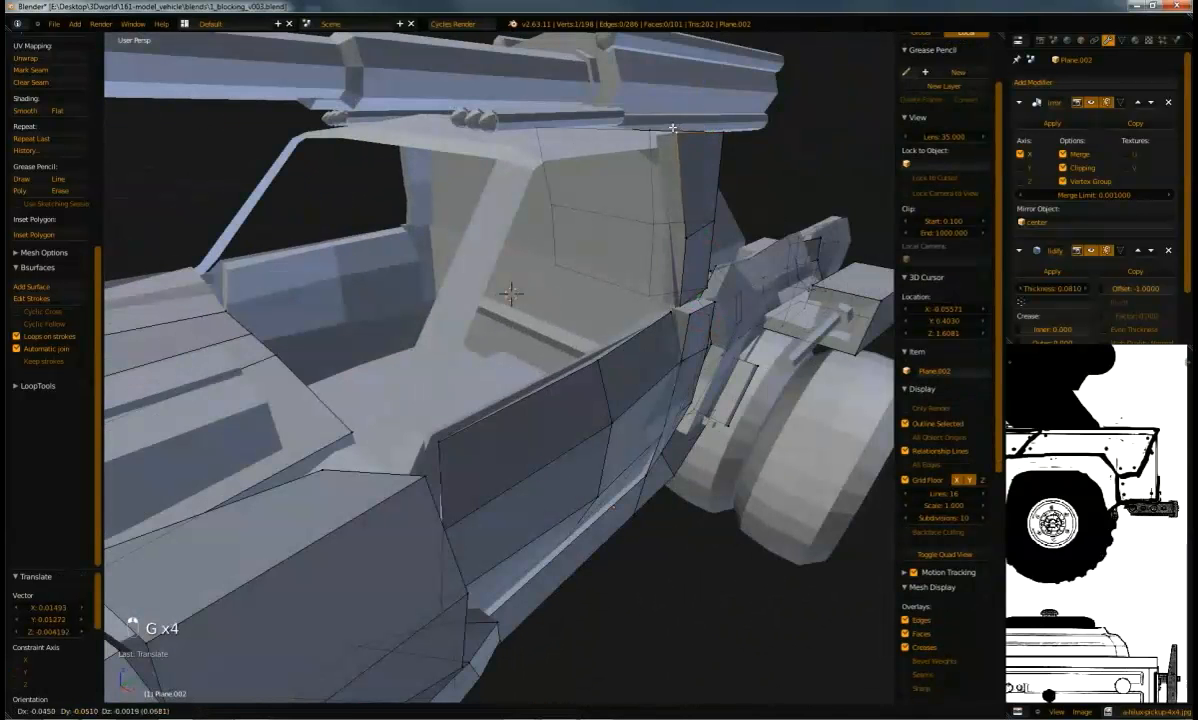
{"action": "middle_click_drag", "start_coordinate": [630, 162], "coordinate": [495, 264]}
{"action": "key", "text": "Tab"}
Add an 8-vertex cylinder with radius 0.1 and depth 2, and move it behind the cab's rear wall
{"action": "middle_click_drag", "start_coordinate": [1001, 424], "coordinate": [1087, 420]}
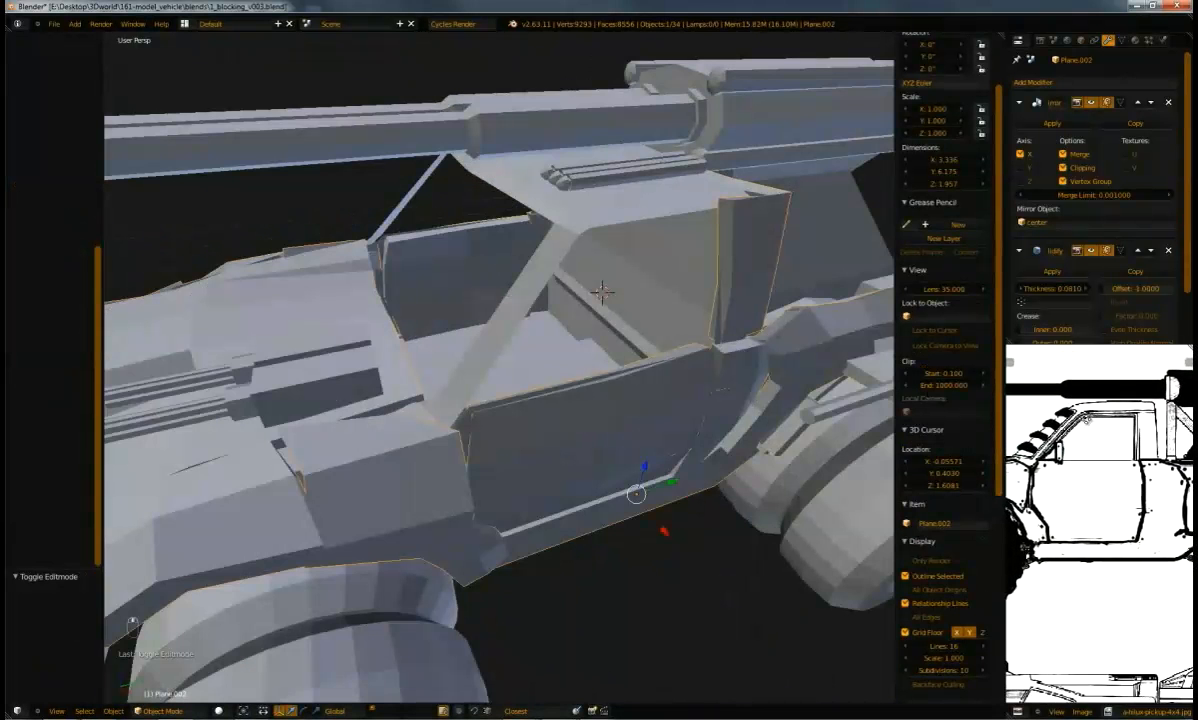
{"action": "middle_click_drag", "start_coordinate": [604, 289], "coordinate": [561, 322]}
{"action": "key", "text": "shift+a"}
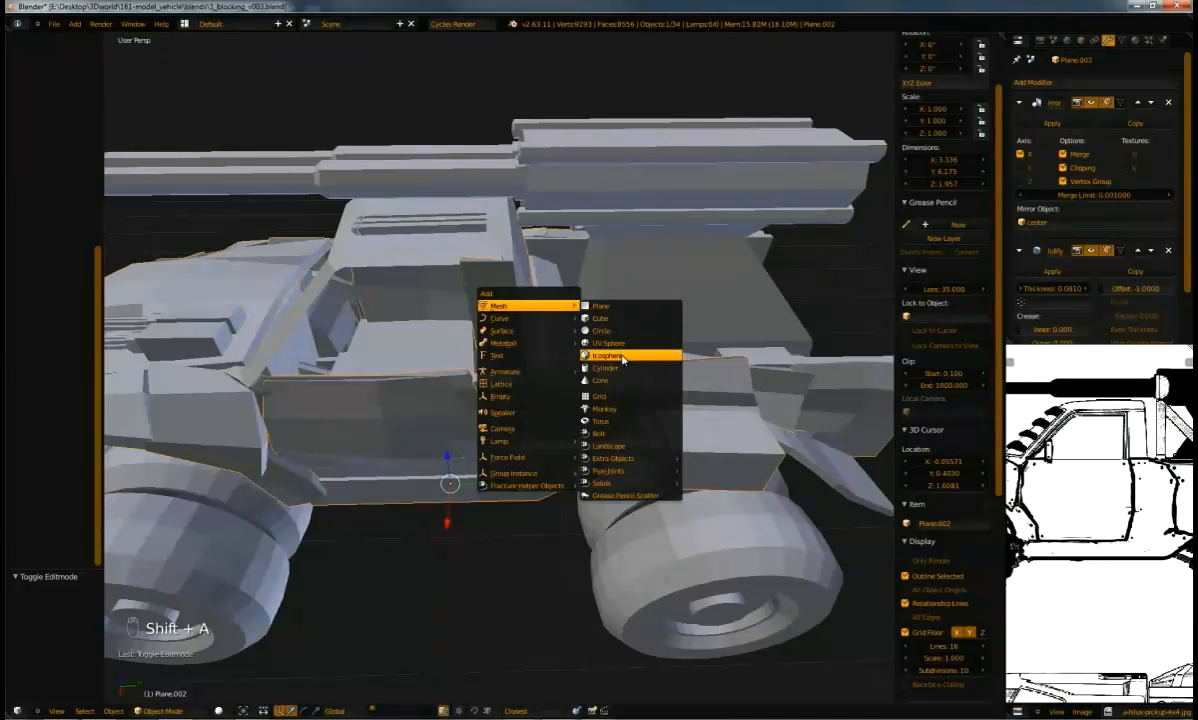
{"action": "left_click", "coordinate": [627, 368]}
{"action": "middle_click_drag", "start_coordinate": [623, 358], "coordinate": [513, 343]}
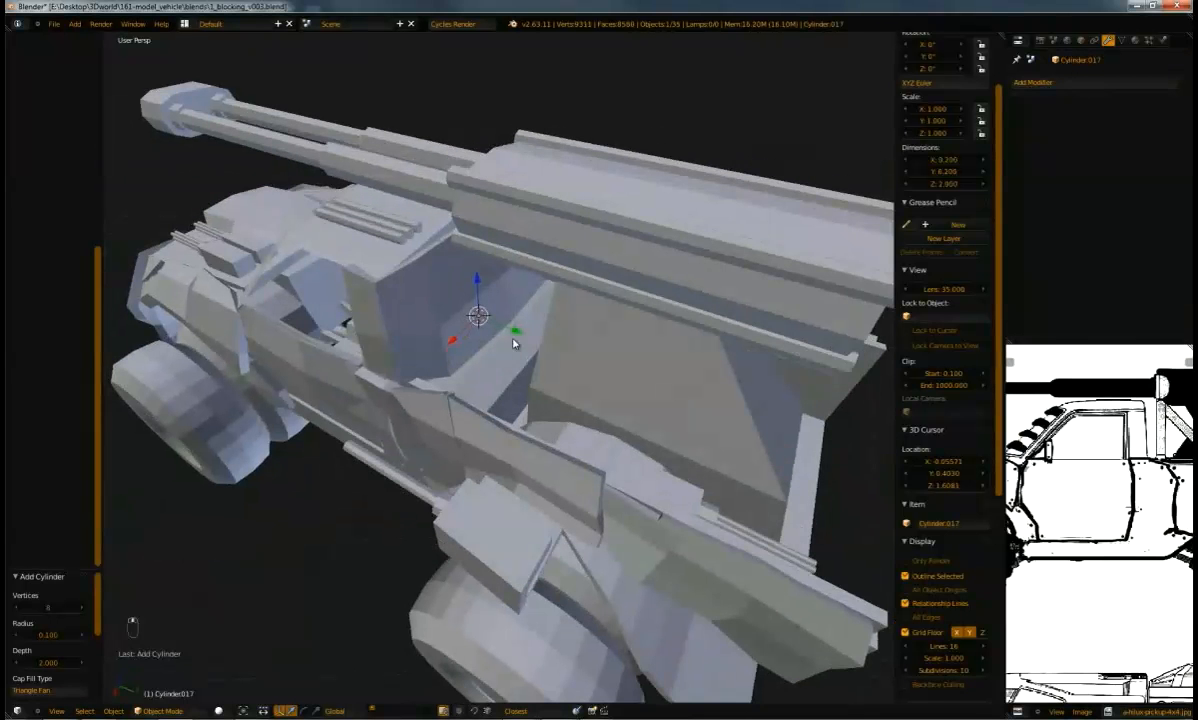
{"action": "key", "text": "g"}
{"action": "key", "text": "x"}
{"action": "left_click", "coordinate": [560, 352]}
Edit the cylinder's mesh, moving all of it along X toward the bed's side panel and scaling it down along Z
{"action": "key", "text": "Tab"}
{"action": "key", "text": "a"}
{"action": "key", "text": "a"}
{"action": "key", "text": "a"}
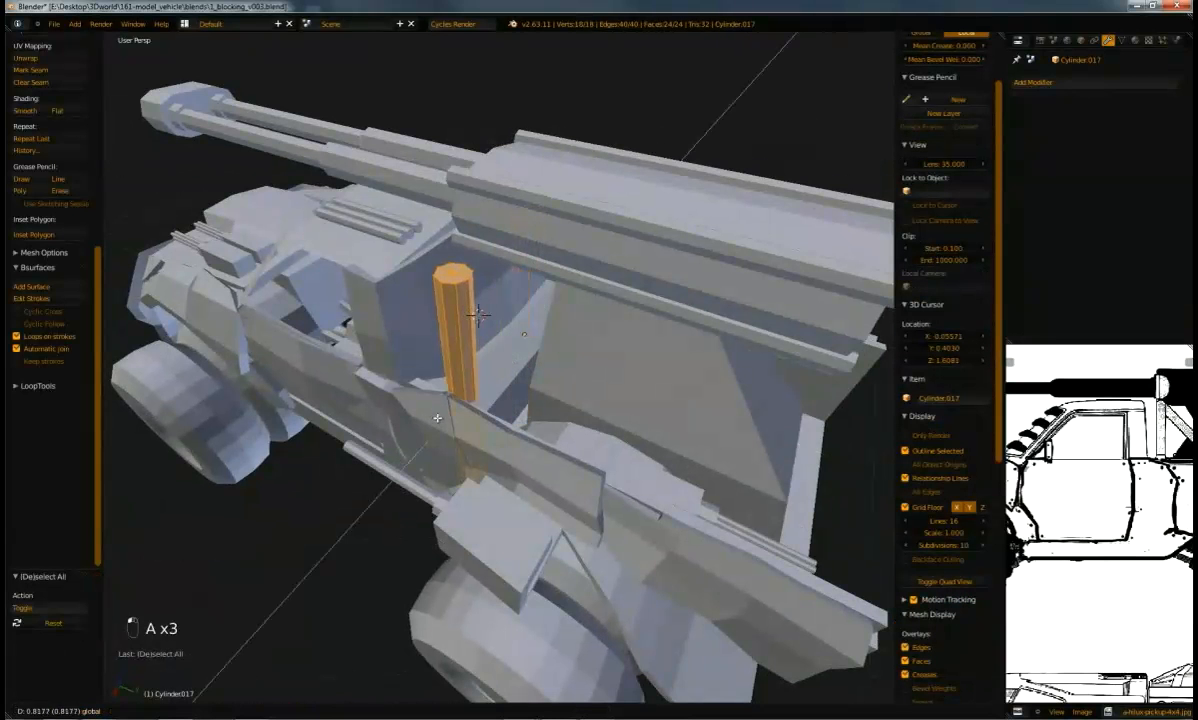
{"action": "left_click", "coordinate": [437, 418]}
{"action": "key", "text": "s"}
{"action": "key", "text": "z"}
{"action": "left_click", "coordinate": [520, 375]}
Raise the whole cylinder 0.113 along Z and stretch its top end upward toward the turret
{"action": "middle_click_drag", "start_coordinate": [444, 360], "coordinate": [521, 310]}
{"action": "key", "text": "g"}
{"action": "key", "text": "z"}
{"action": "left_click", "coordinate": [532, 216]}
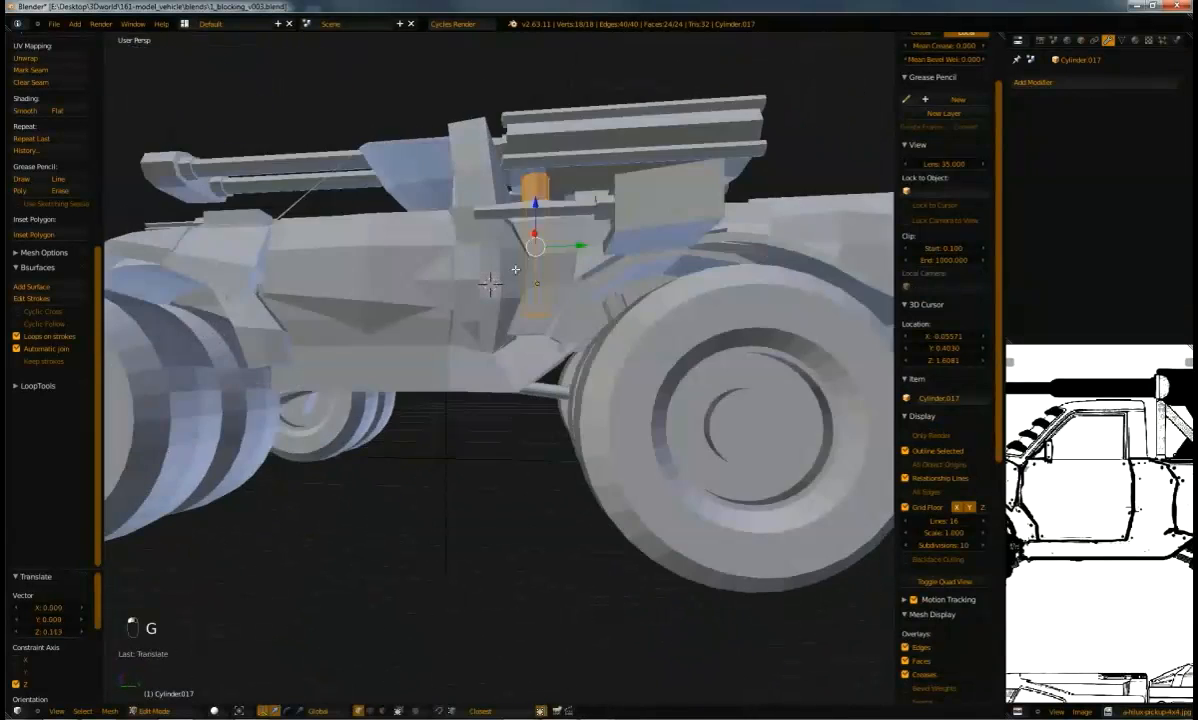
{"action": "key", "text": "a"}
{"action": "key", "text": "b"}
{"action": "left_click_drag", "start_coordinate": [508, 155], "coordinate": [565, 205]}
{"action": "middle_click_drag", "start_coordinate": [565, 205], "coordinate": [517, 252]}
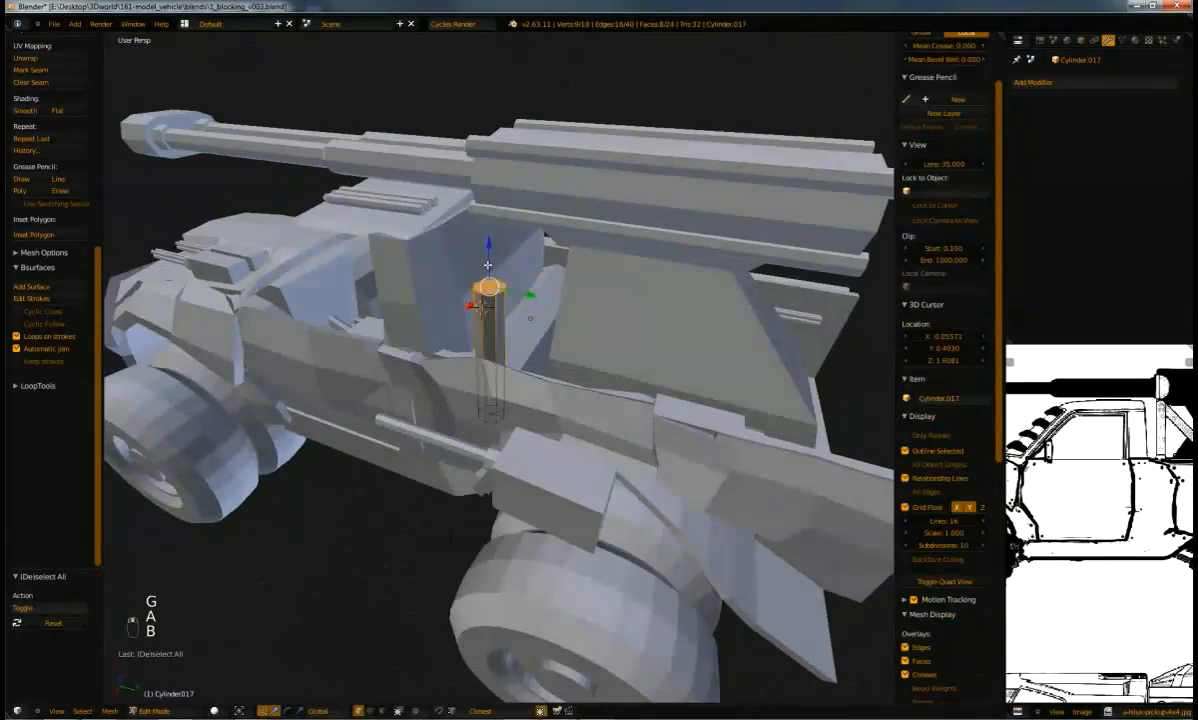
{"action": "left_click", "coordinate": [494, 187]}
{"action": "middle_click_drag", "start_coordinate": [494, 187], "coordinate": [762, 248]}
{"action": "left_click", "coordinate": [593, 179]}
Thin the cylinder to 0.732 in X and Y and shift it about 0.095 along X
{"action": "key", "text": "a"}
{"action": "key", "text": "a"}
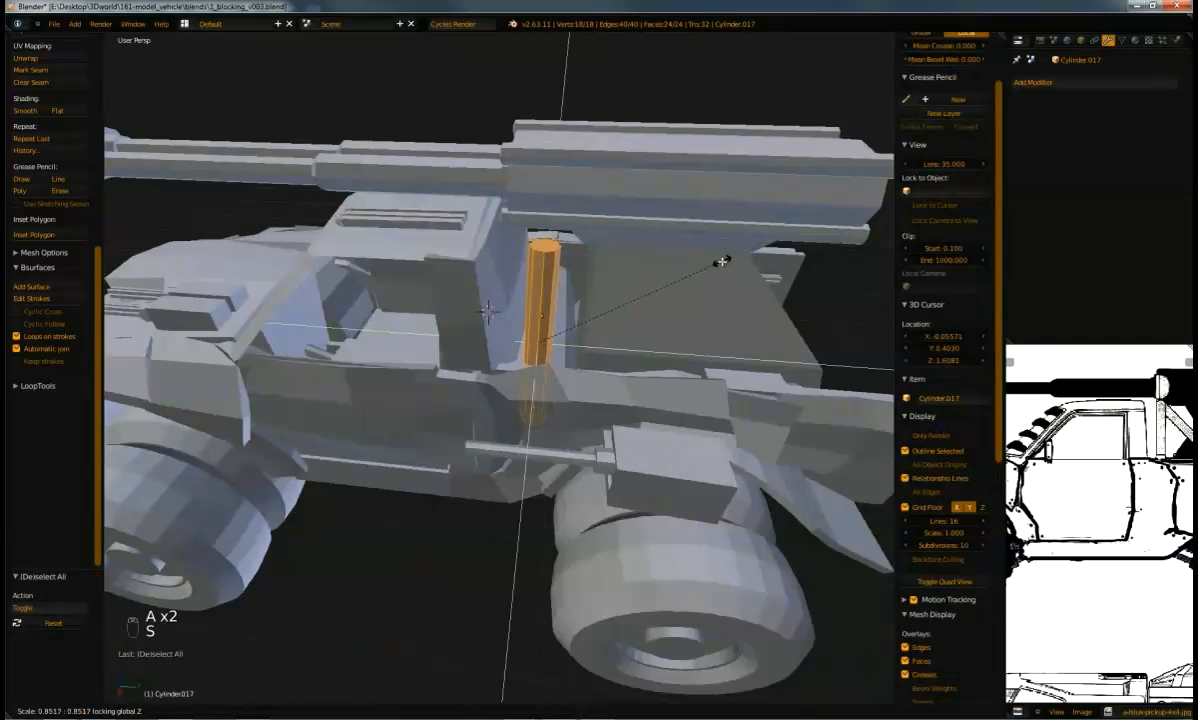
{"action": "left_click", "coordinate": [695, 271]}
{"action": "middle_click_drag", "start_coordinate": [480, 312], "coordinate": [471, 310]}
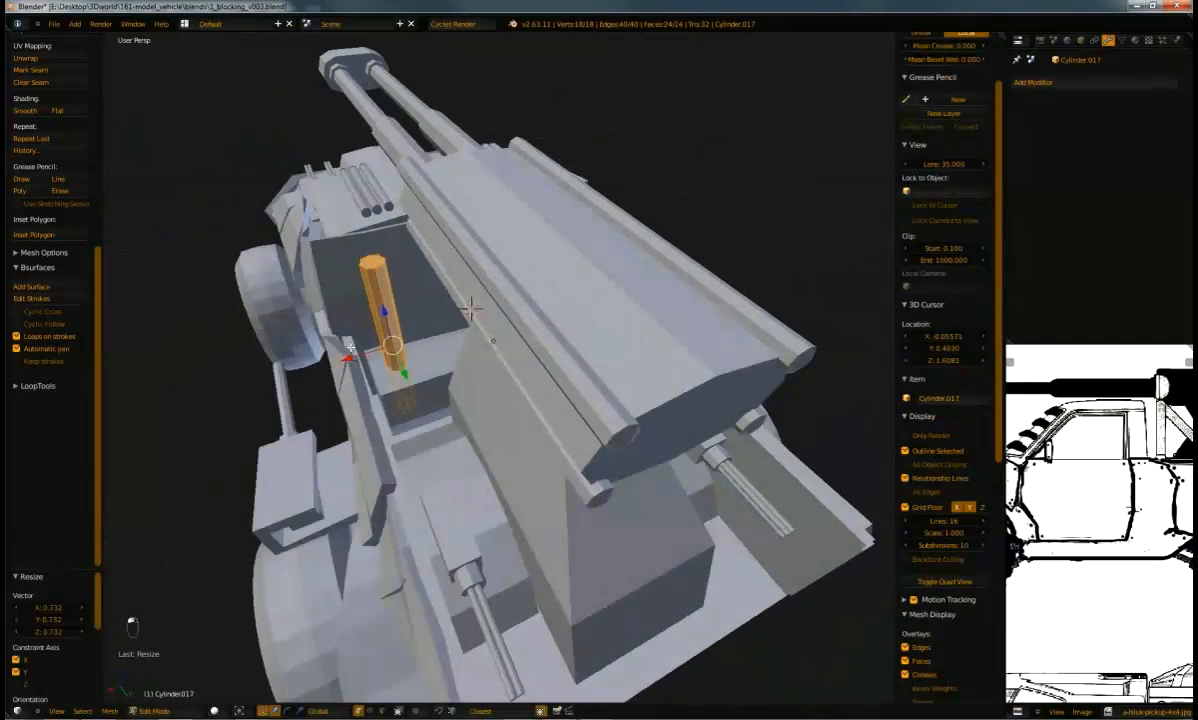
{"action": "left_click", "coordinate": [345, 358]}
Add a Mirror modifier to the cylinder and return to Object Mode
{"action": "left_click", "coordinate": [1061, 82]}
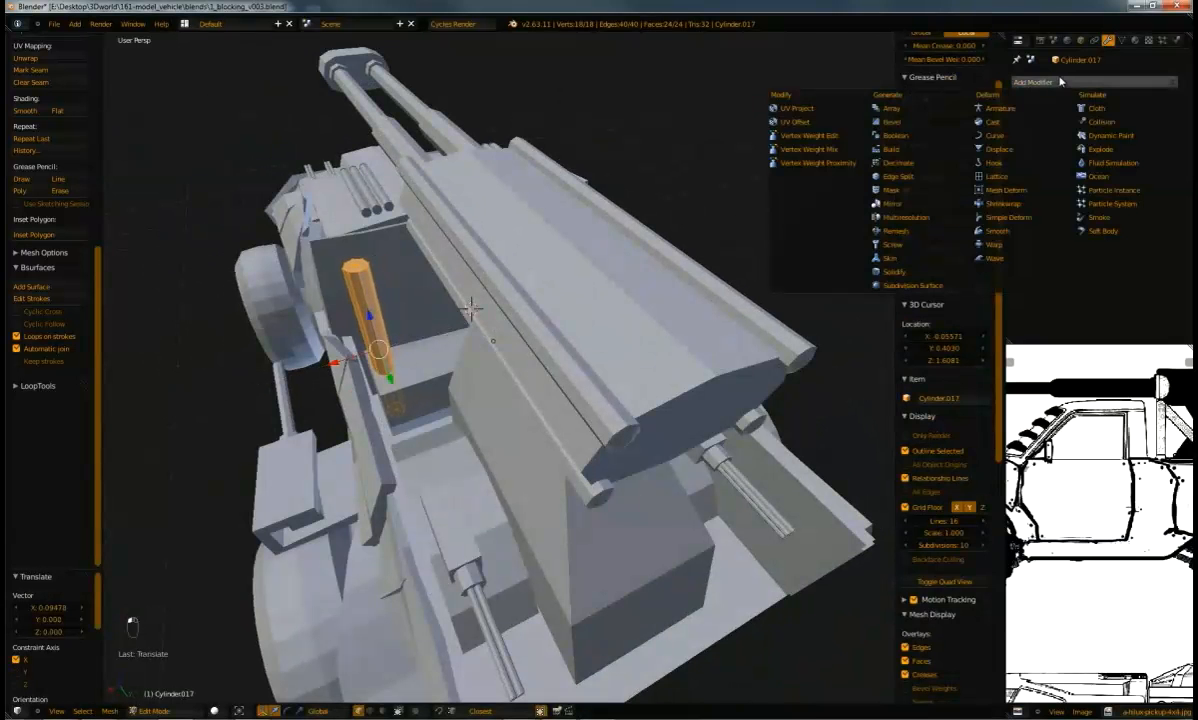
{"action": "left_click", "coordinate": [910, 204]}
{"action": "middle_click_drag", "start_coordinate": [735, 205], "coordinate": [595, 208]}
{"action": "key", "text": "Tab"}
{"action": "middle_click_drag", "start_coordinate": [540, 308], "coordinate": [567, 245]}
In a side view against the blueprint, scale the vertical strut's mesh down in X and Y only, keeping its length
{"action": "key", "text": "Tab"}
{"action": "key", "text": "KP_3"}
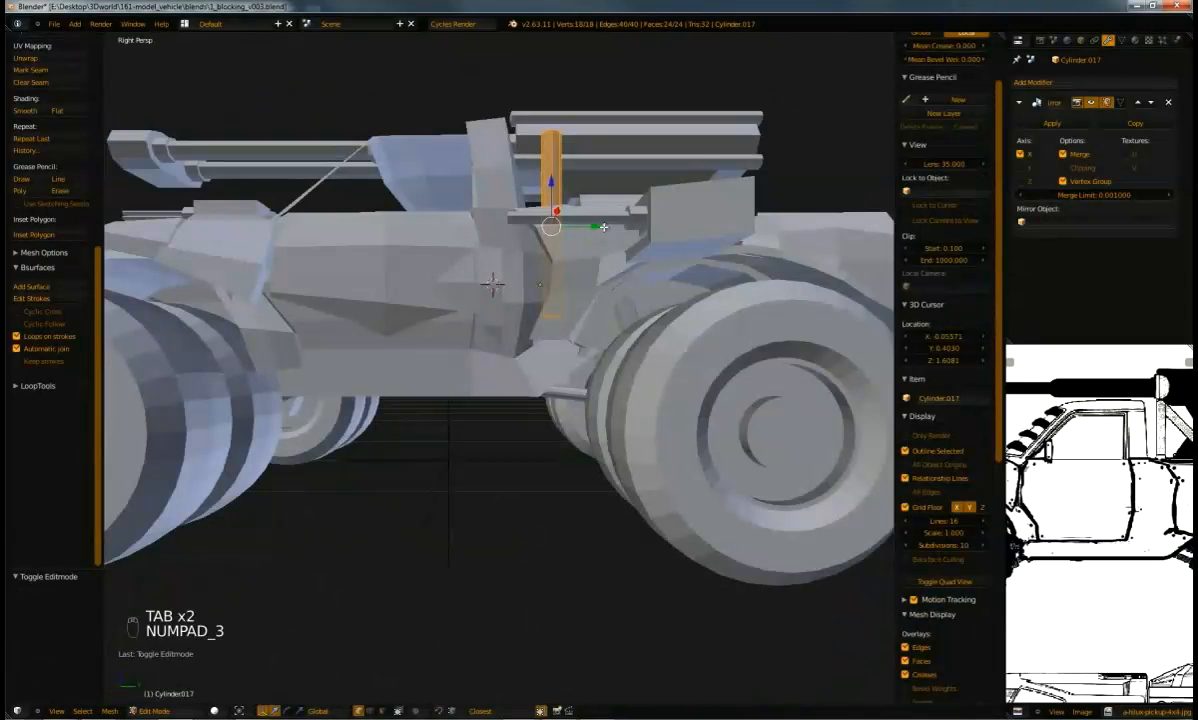
{"action": "key", "text": "KP_5"}
{"action": "key", "text": "z"}
{"action": "scroll", "coordinate": [530, 263], "scroll_direction": "up", "scroll_amount": 3}
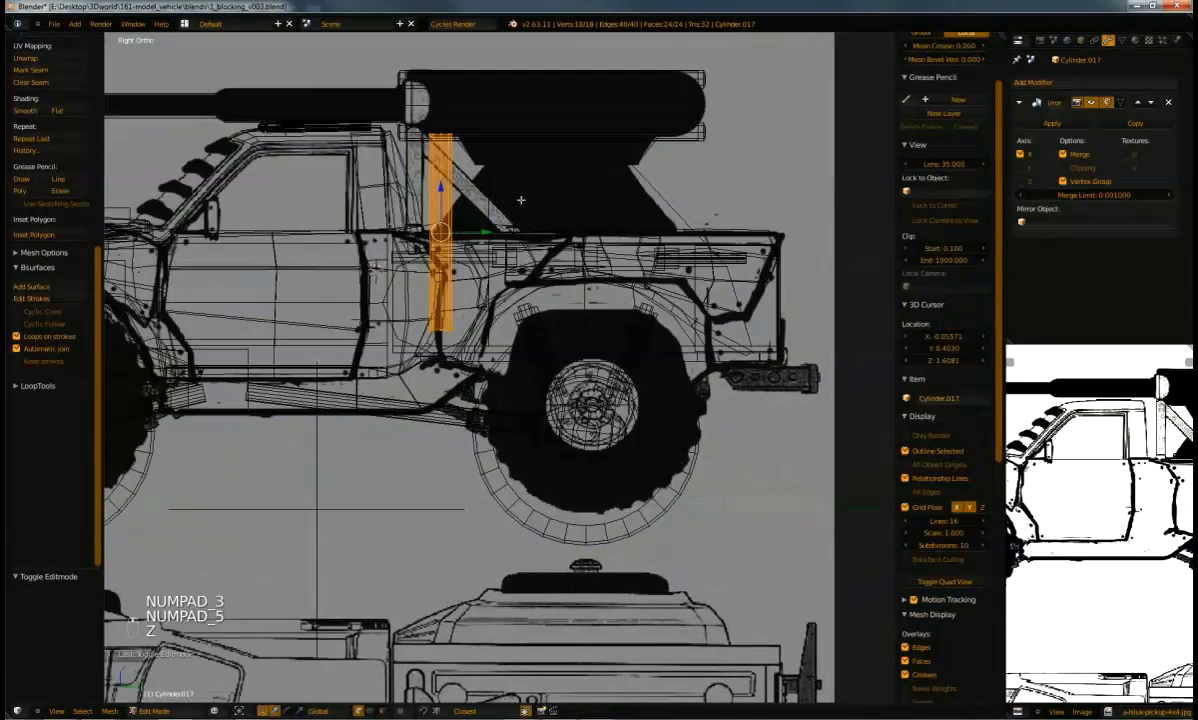
{"action": "key", "text": "s"}
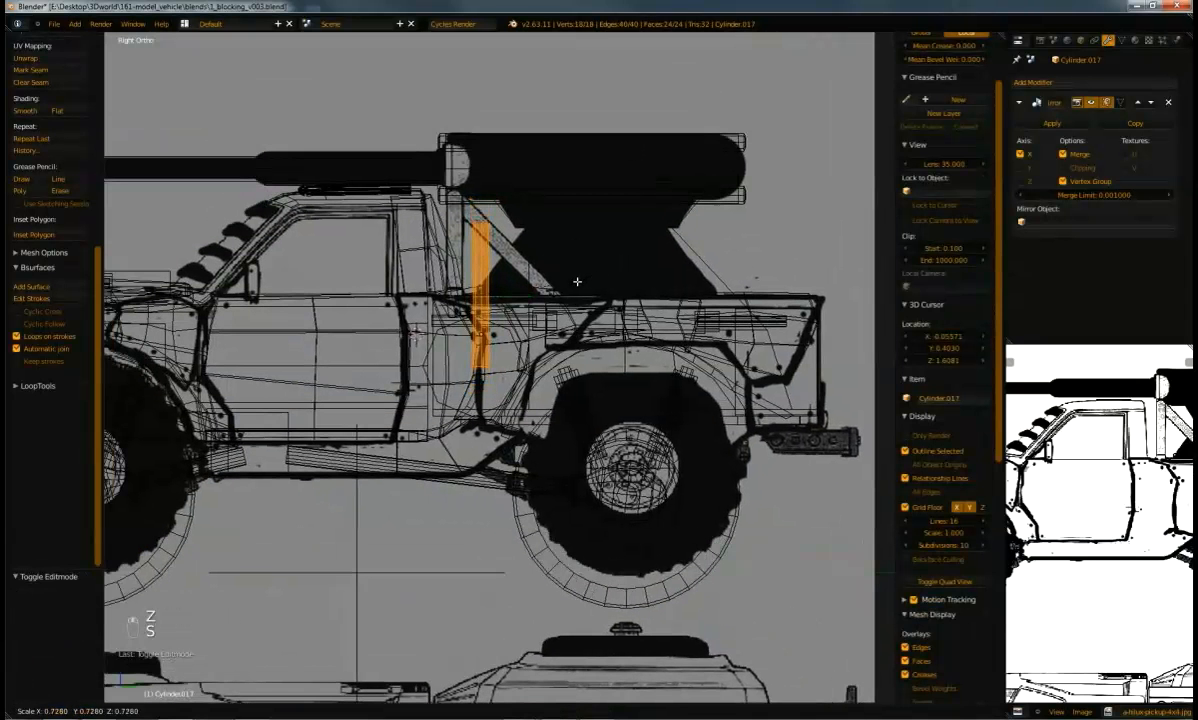
{"action": "left_click", "coordinate": [577, 282]}
{"action": "key", "text": "ctrl+z"}
{"action": "key", "text": "s"}
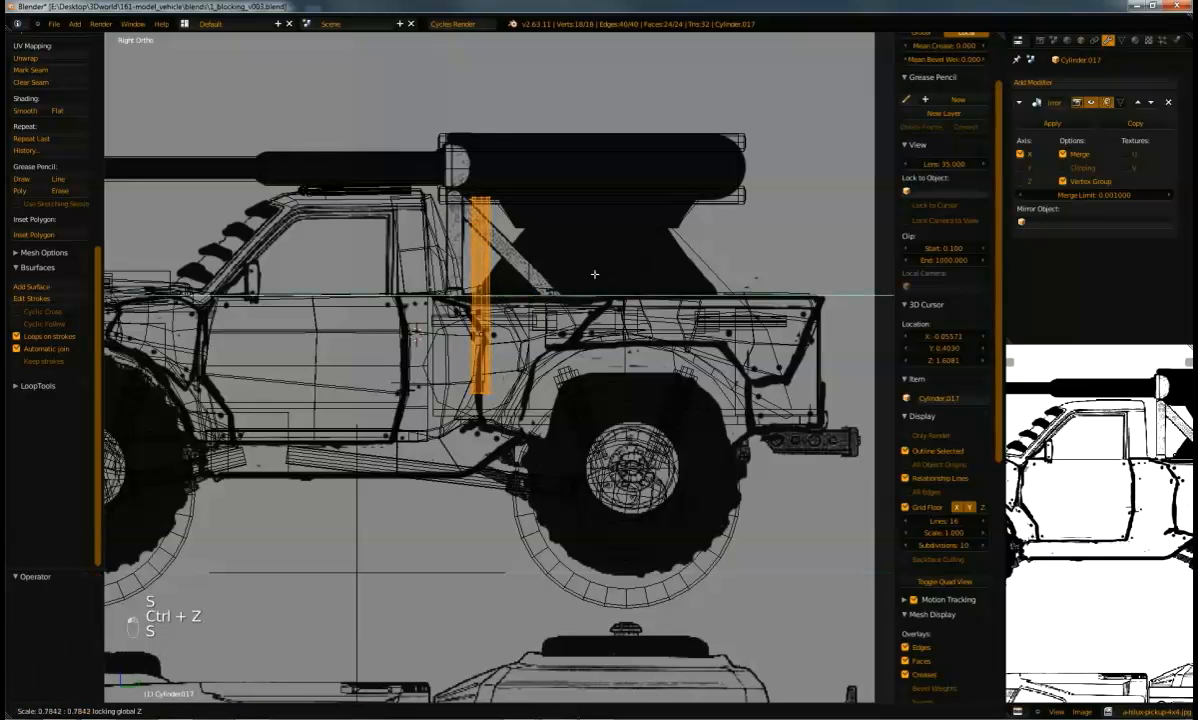
{"action": "left_click", "coordinate": [574, 280]}
Shift the strut toward the cab along Y, about -0.071 first and about -0.130 more
{"action": "left_click_drag", "start_coordinate": [525, 294], "coordinate": [512, 294]}
{"action": "key", "text": "z"}
{"action": "middle_click_drag", "start_coordinate": [512, 280], "coordinate": [520, 347]}
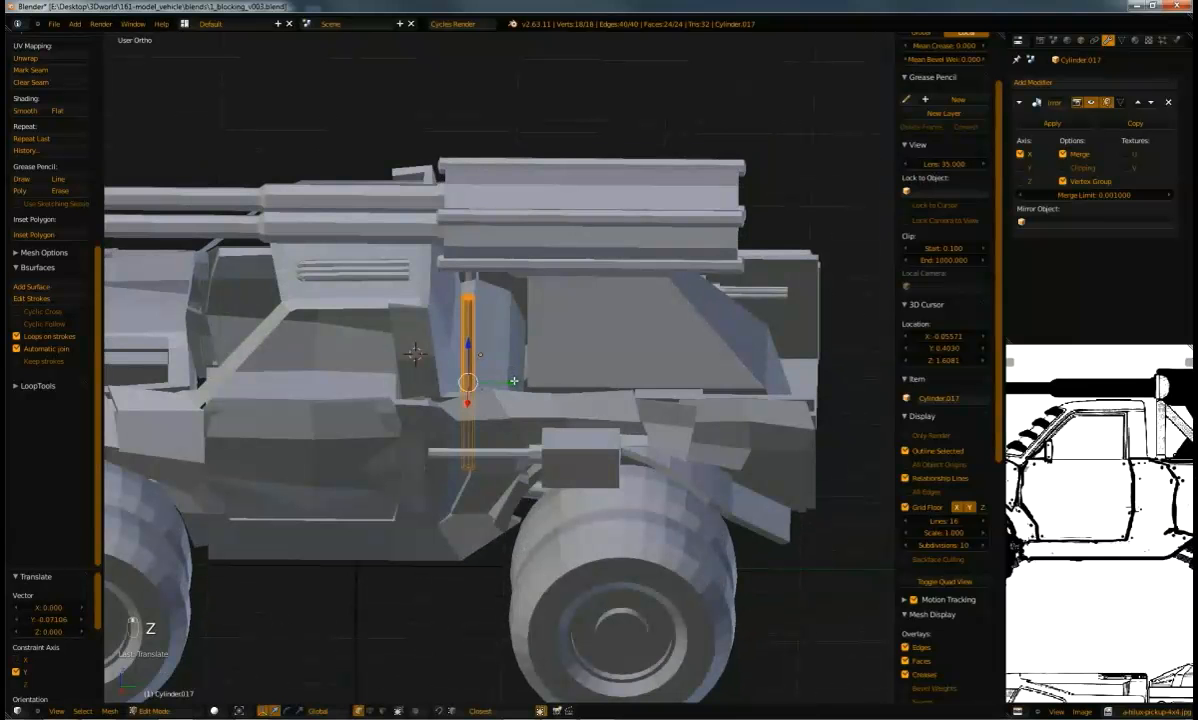
{"action": "left_click_drag", "start_coordinate": [513, 380], "coordinate": [493, 383]}
{"action": "middle_click_drag", "start_coordinate": [493, 383], "coordinate": [479, 343]}
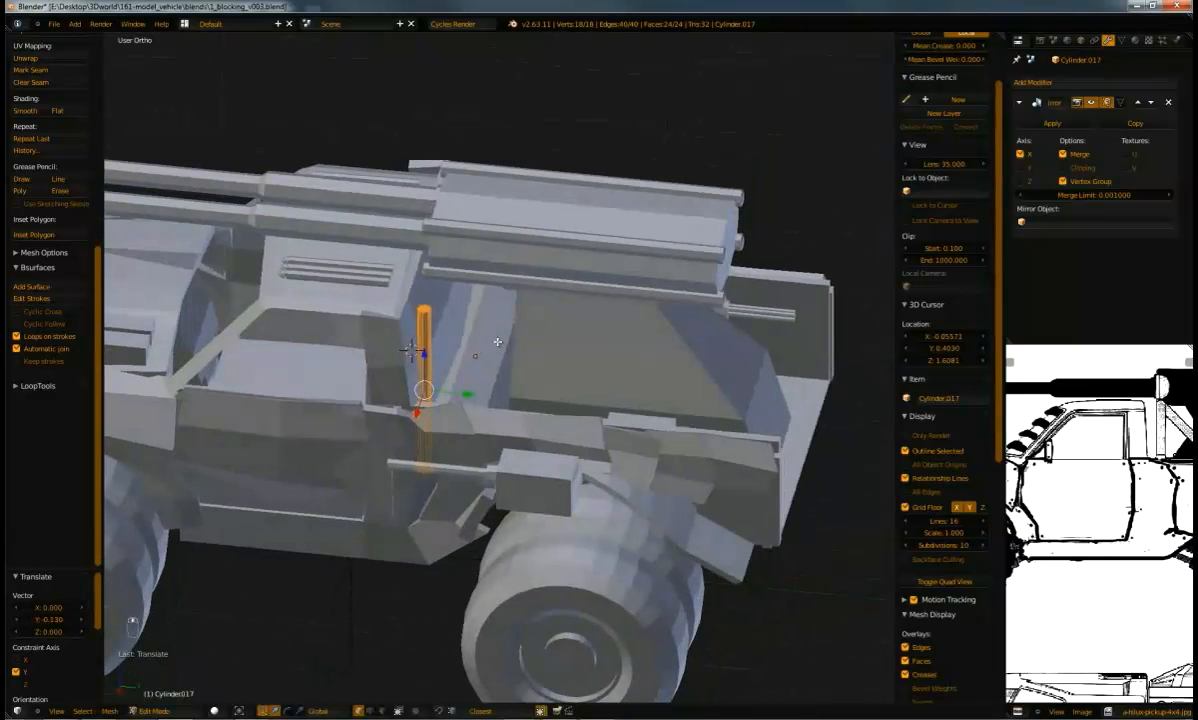
Duplicate the strut, rotate the copy -45° about X and place it as a diagonal brace sloping down from the strut's top
{"action": "key", "text": "KP_3"}
{"action": "key", "text": "shift+d"}
{"action": "left_click", "coordinate": [650, 310]}
{"action": "key", "text": "r"}
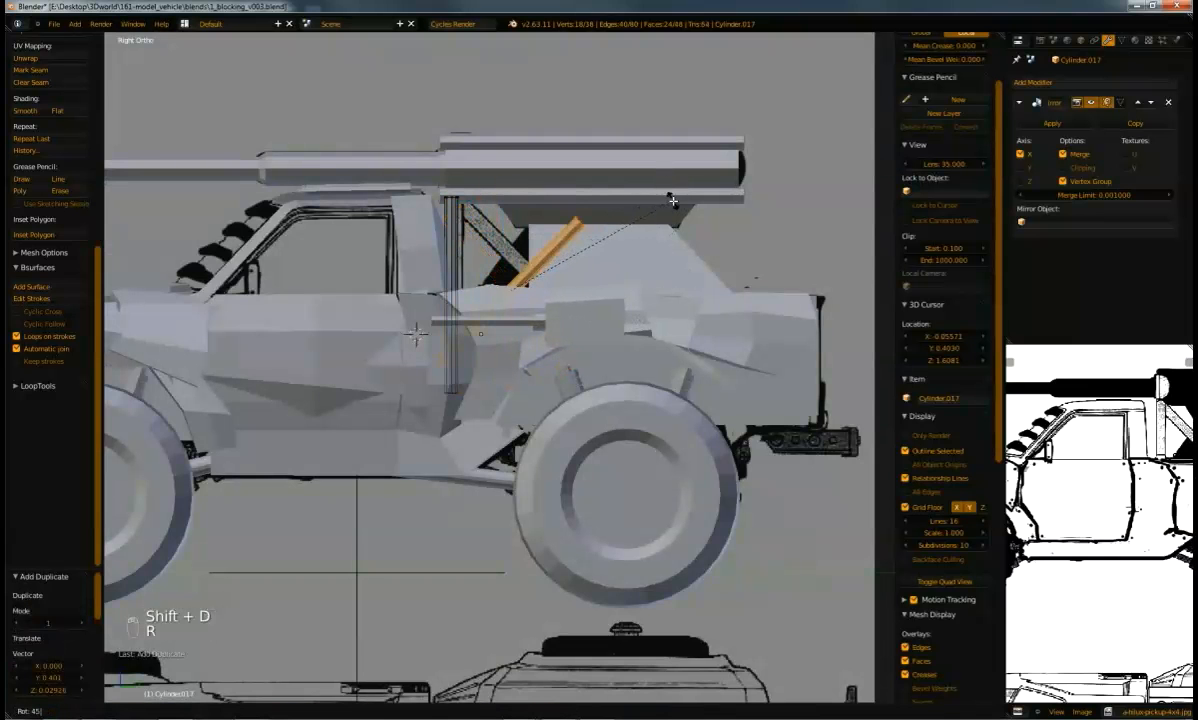
{"action": "left_click", "coordinate": [670, 205]}
{"action": "key", "text": "g"}
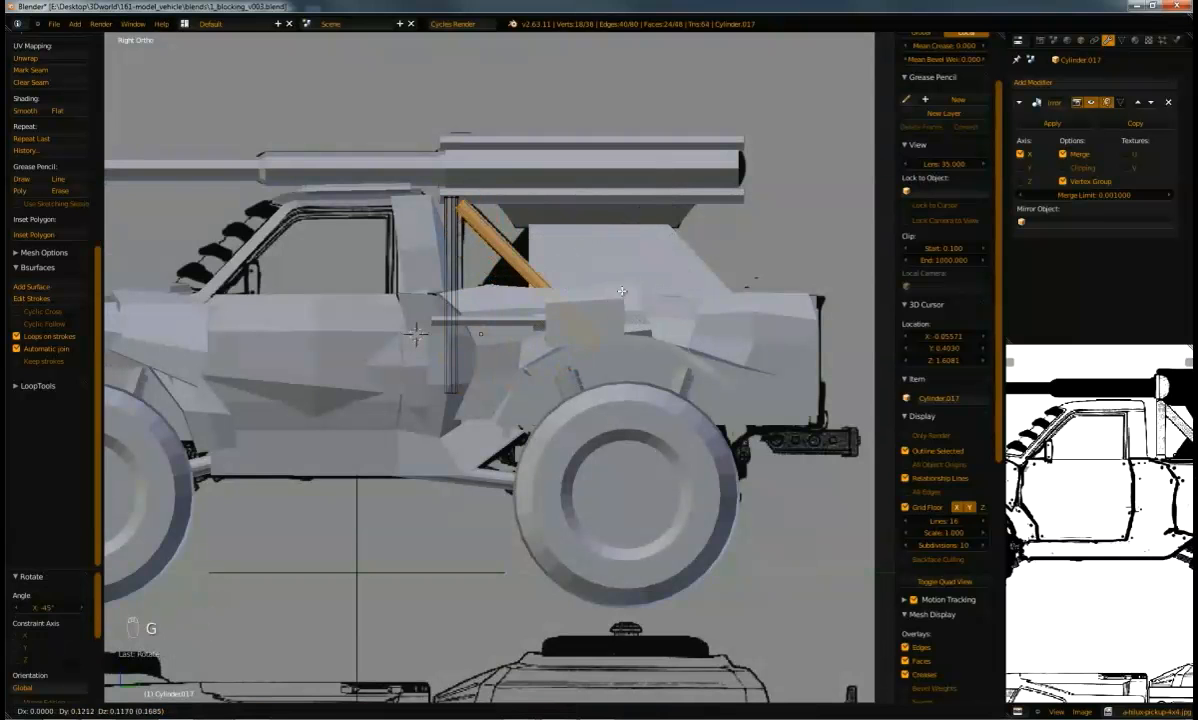
{"action": "left_click", "coordinate": [619, 291]}
Reposition the diagonal brace's lower end along its slope to fit the brace into the truck bed
{"action": "key", "text": "a"}
{"action": "key", "text": "b"}
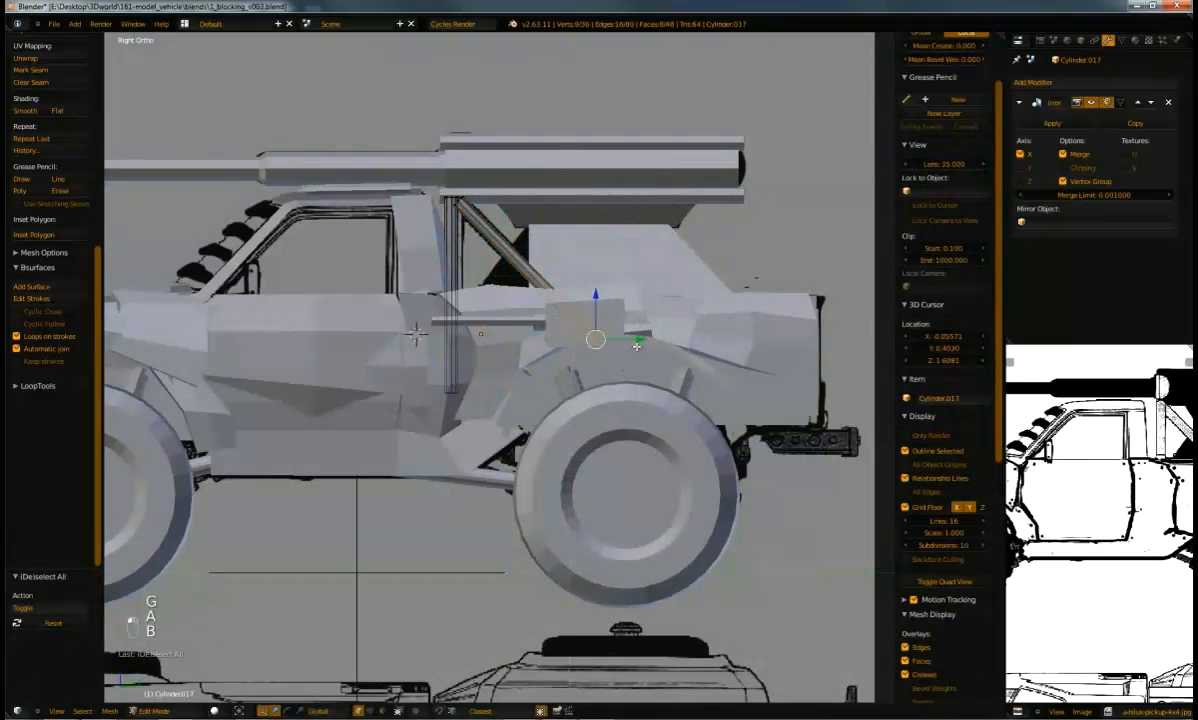
{"action": "key", "text": "g"}
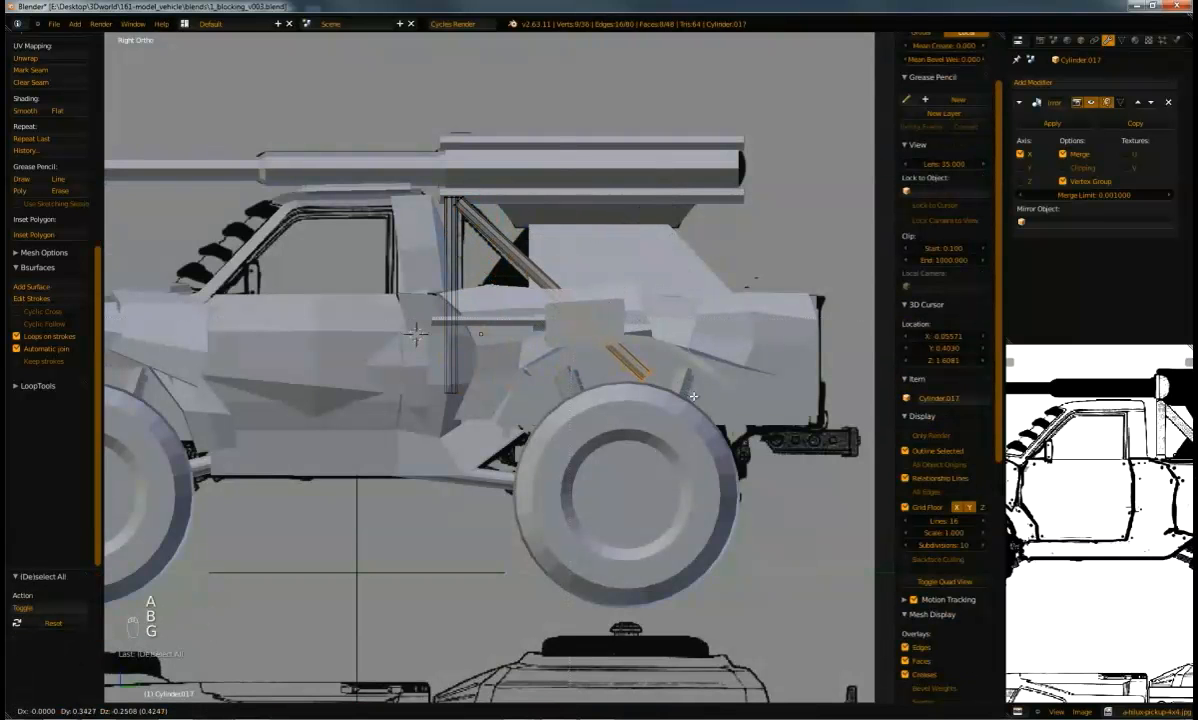
{"action": "key", "text": "g"}
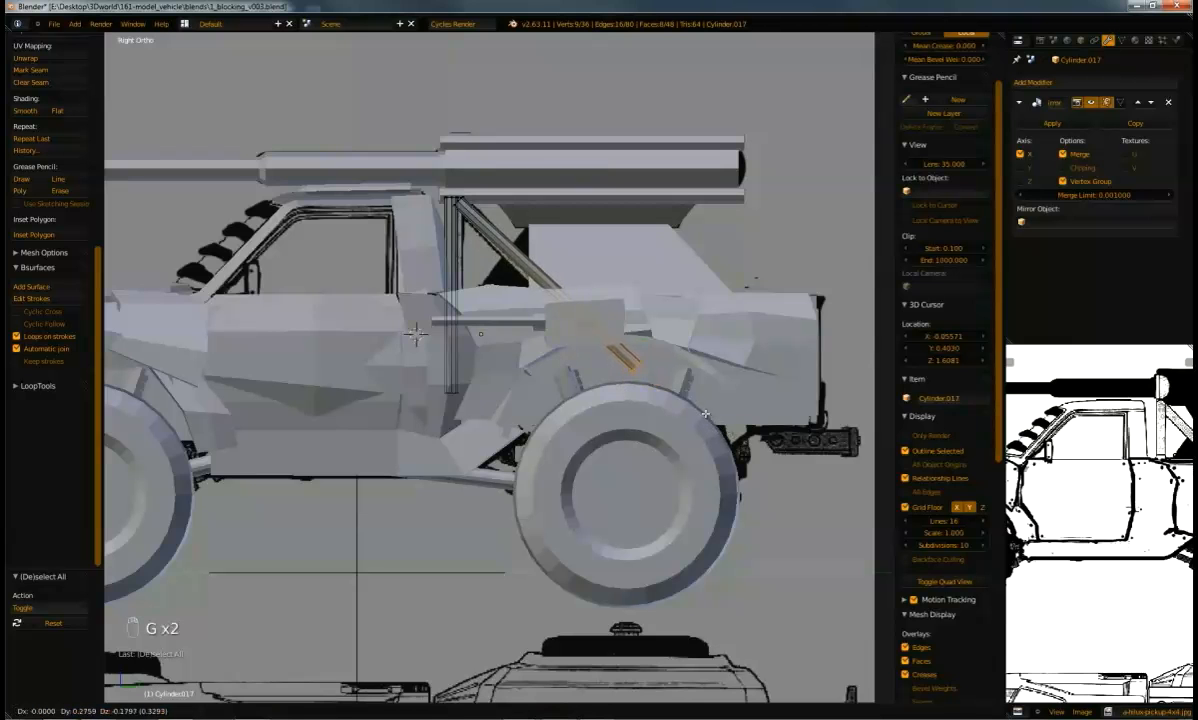
{"action": "left_click", "coordinate": [633, 403]}
With Clipping enabled on the Mirror modifier, duplicate the vertical strut and rotate the copy 90° about Y
{"action": "middle_click_drag", "start_coordinate": [633, 403], "coordinate": [368, 263]}
{"action": "scroll", "coordinate": [510, 438], "scroll_direction": "up", "scroll_amount": 3}
{"action": "right_click", "coordinate": [329, 212]}
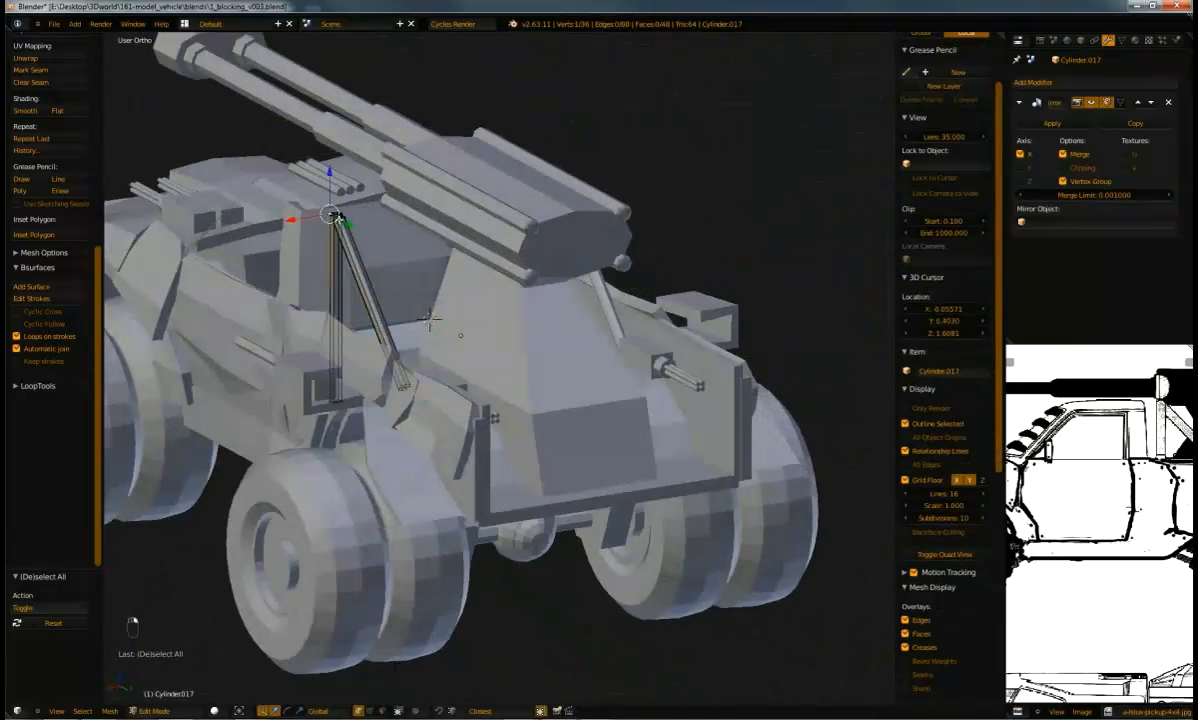
{"action": "key", "text": "ctrl+l"}
{"action": "key", "text": "shift+d"}
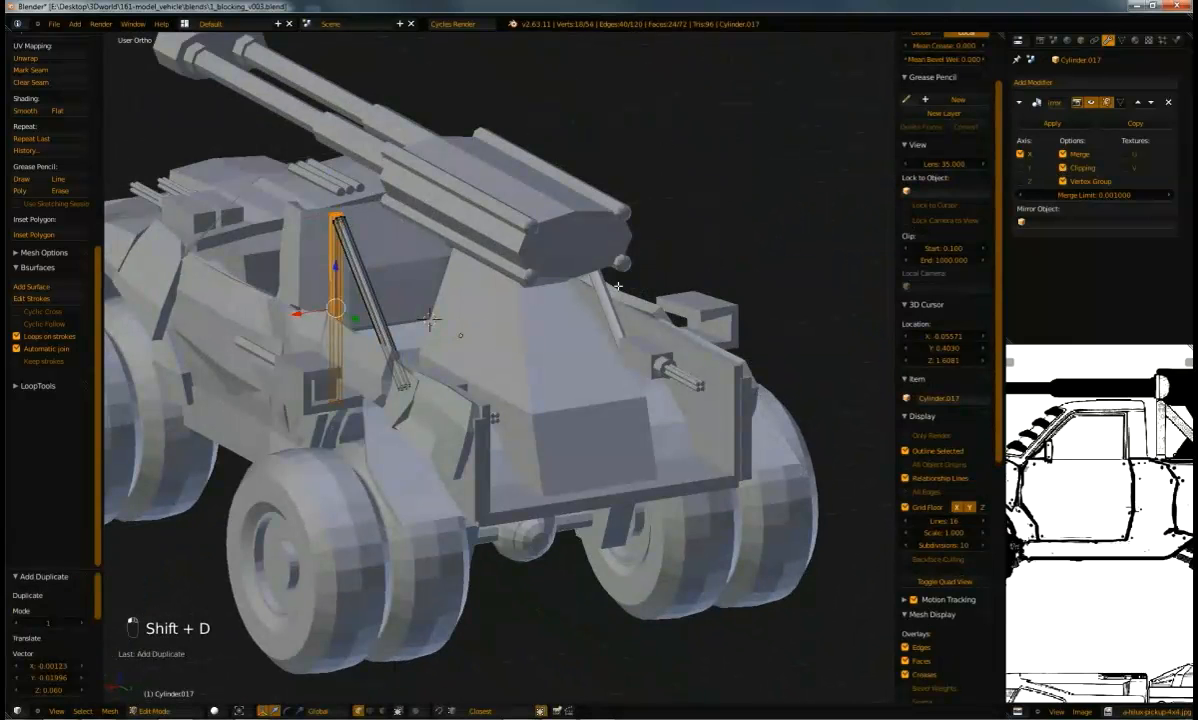
{"action": "type", "text": "r"}
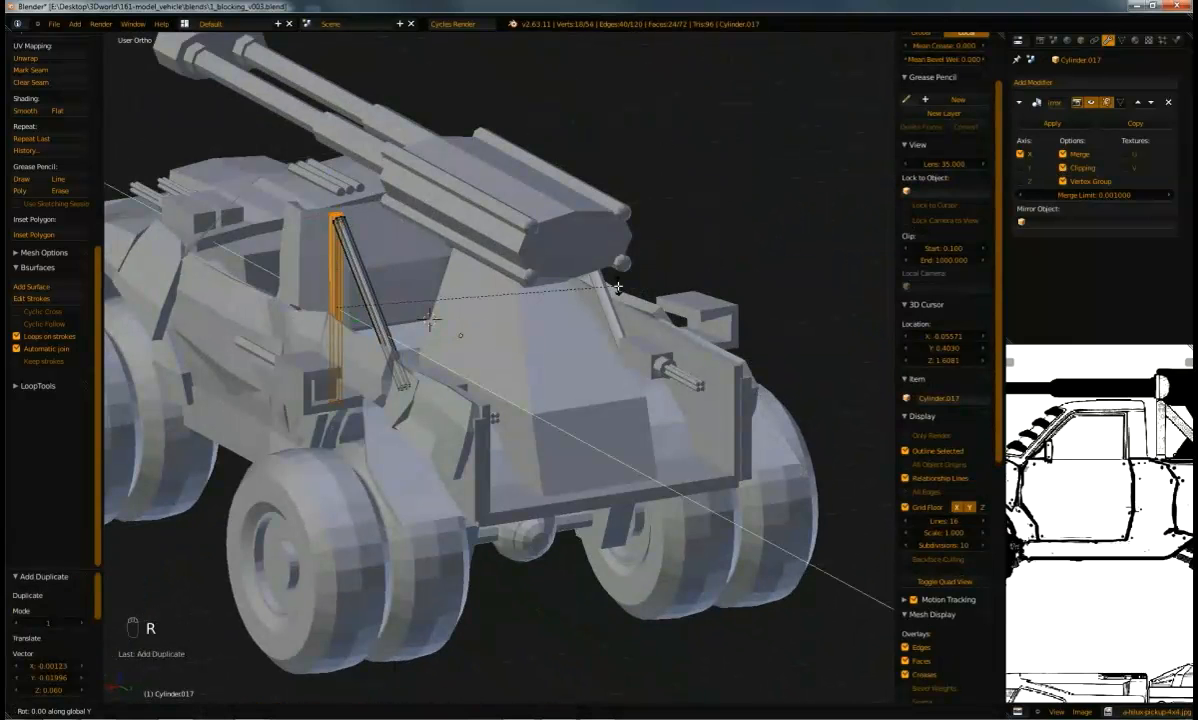
{"action": "type", "text": "90"}
{"action": "key", "text": "Return"}
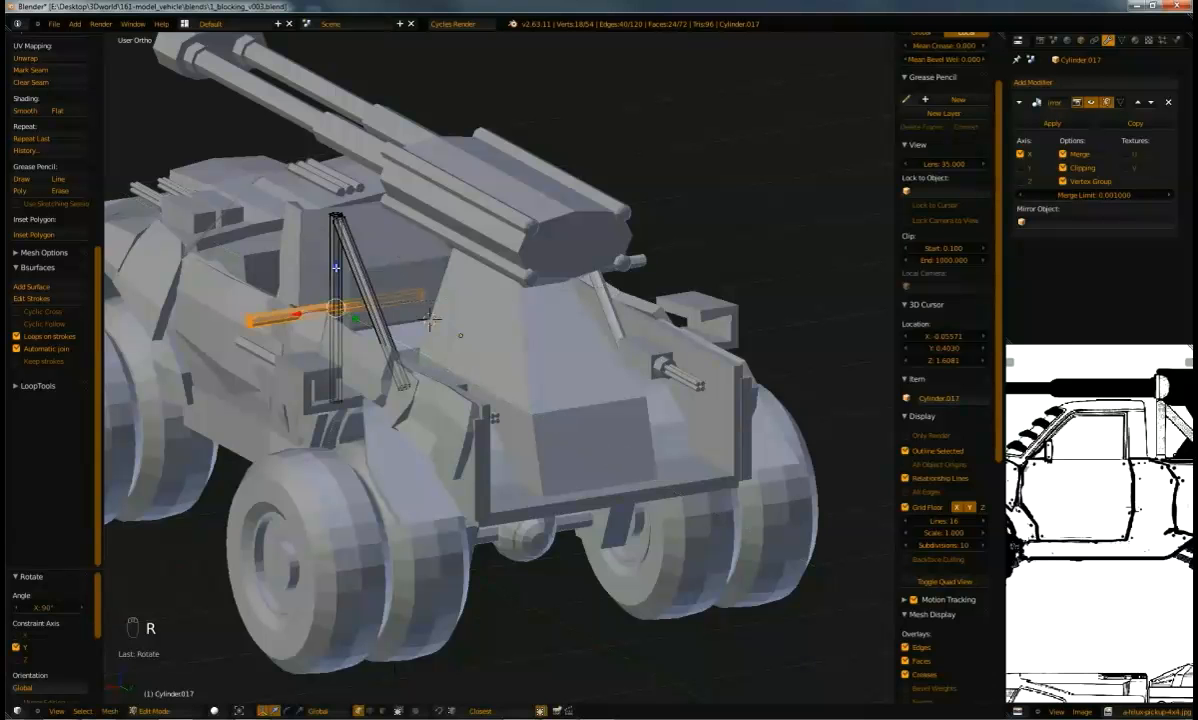
Move the horizontal copy inward along X and raise it along Z to form a crossbar at the vertical strut's top
{"action": "key", "text": "g"}
{"action": "key", "text": "x"}
{"action": "left_click", "coordinate": [383, 288]}
{"action": "key", "text": "g"}
{"action": "key", "text": "z"}
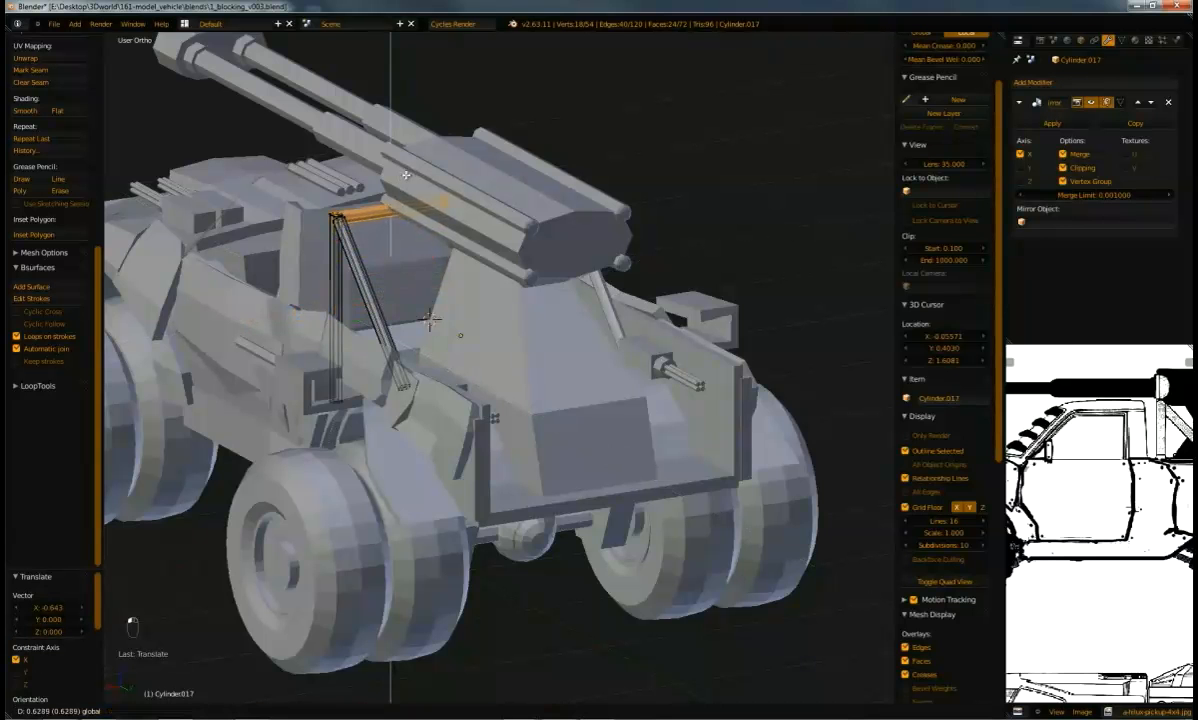
{"action": "left_click", "coordinate": [406, 173]}
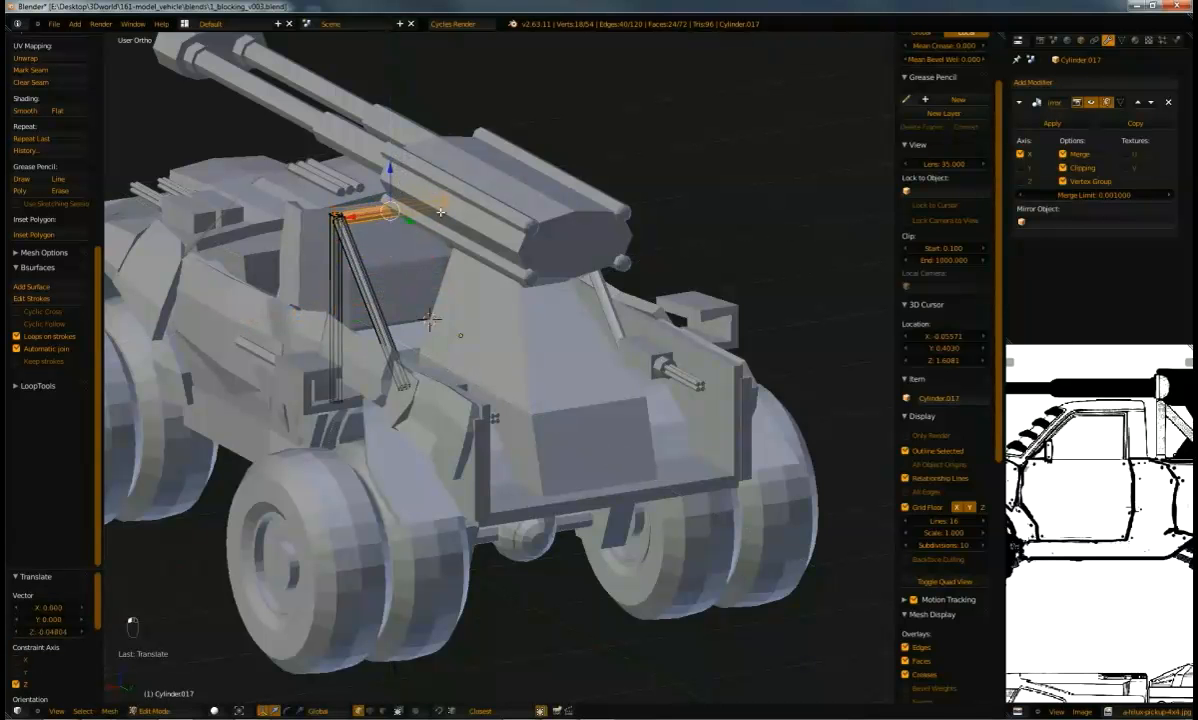
Delete the centre vertex of the crossbar's inner end cap so the bar is open at the mirror plane
{"action": "key", "text": "a"}
{"action": "key", "text": "b"}
{"action": "left_click_drag", "start_coordinate": [330, 185], "coordinate": [470, 245]}
{"action": "key", "text": "x"}
{"action": "left_click", "coordinate": [459, 273]}
{"action": "middle_click_drag", "start_coordinate": [459, 273], "coordinate": [424, 177]}
{"action": "key", "text": "a"}
{"action": "key", "text": "a"}
{"action": "left_click_drag", "start_coordinate": [424, 177], "coordinate": [459, 171]}
Duplicate the vertical strut and move the copy about -0.791 along Y into the door window area
{"action": "middle_click_drag", "start_coordinate": [459, 171], "coordinate": [491, 254]}
{"action": "scroll", "coordinate": [445, 180], "scroll_direction": "up", "scroll_amount": 5}
{"action": "scroll", "coordinate": [441, 183], "scroll_direction": "down", "scroll_amount": 3}
{"action": "key", "text": "a"}
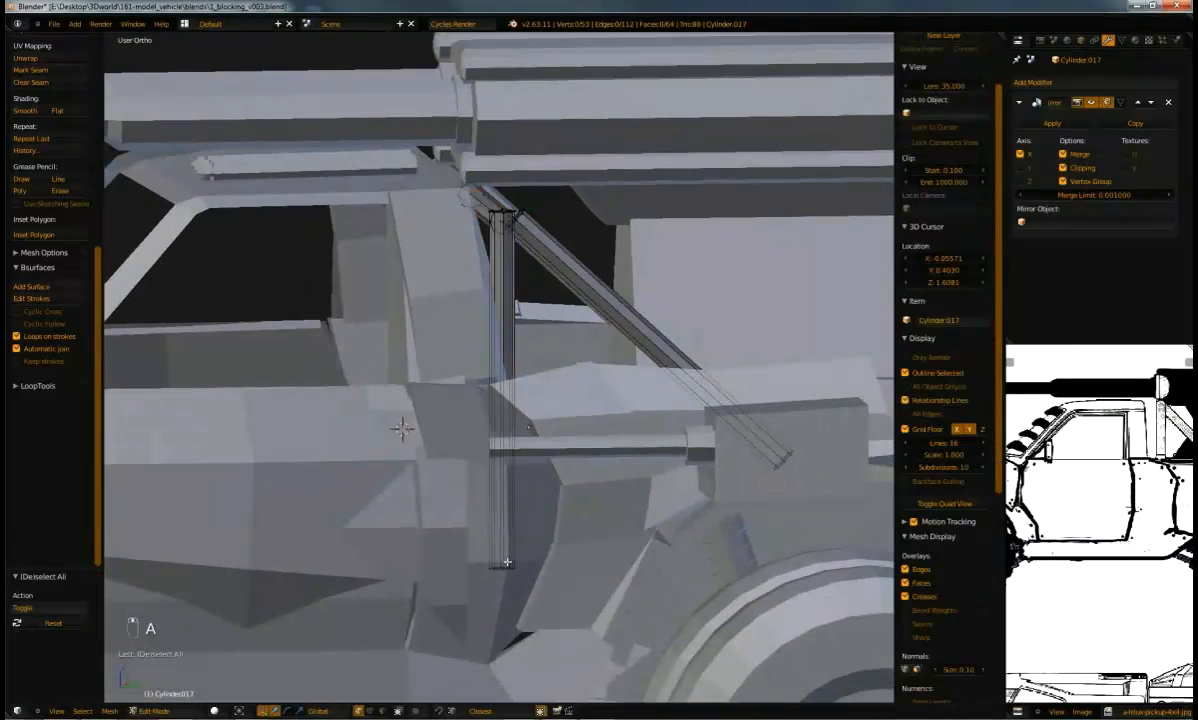
{"action": "key", "text": "l"}
{"action": "key", "text": "shift+d"}
{"action": "left_click", "coordinate": [584, 384]}
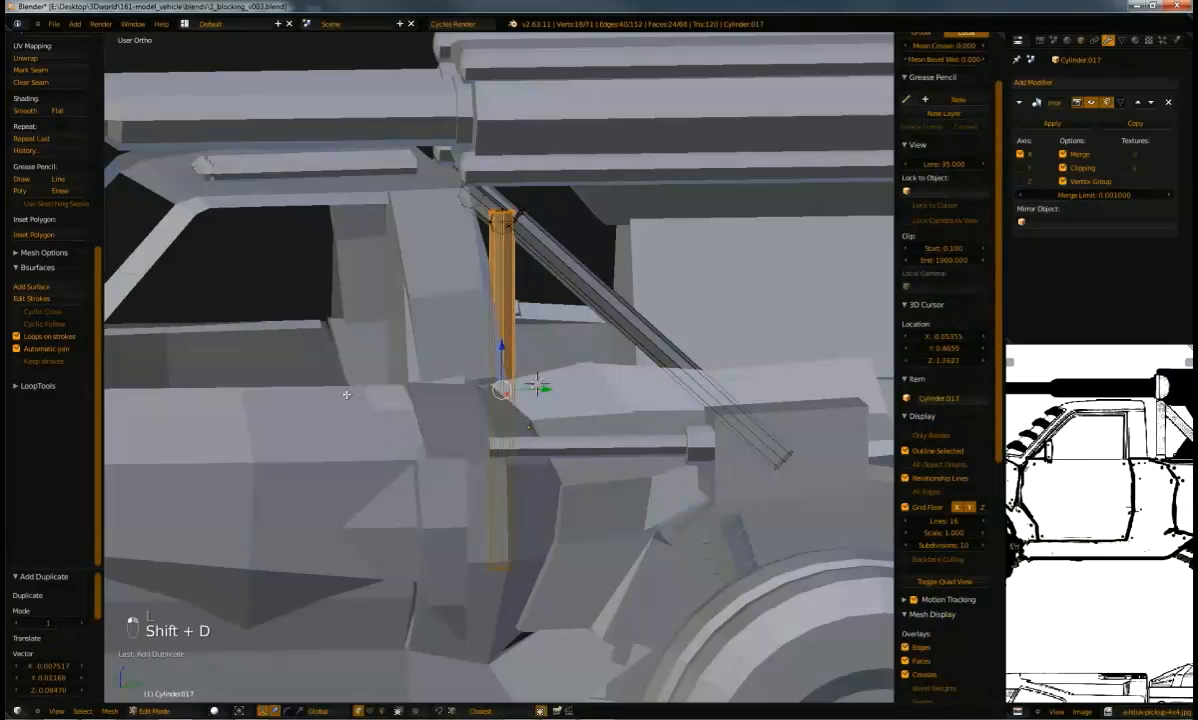
{"action": "key", "text": "g"}
{"action": "key", "text": "y"}
{"action": "left_click", "coordinate": [398, 350]}
In the side view, rotate and move the copied strut until it follows the slope of the windshield pillar
{"action": "key", "text": "KP_3"}
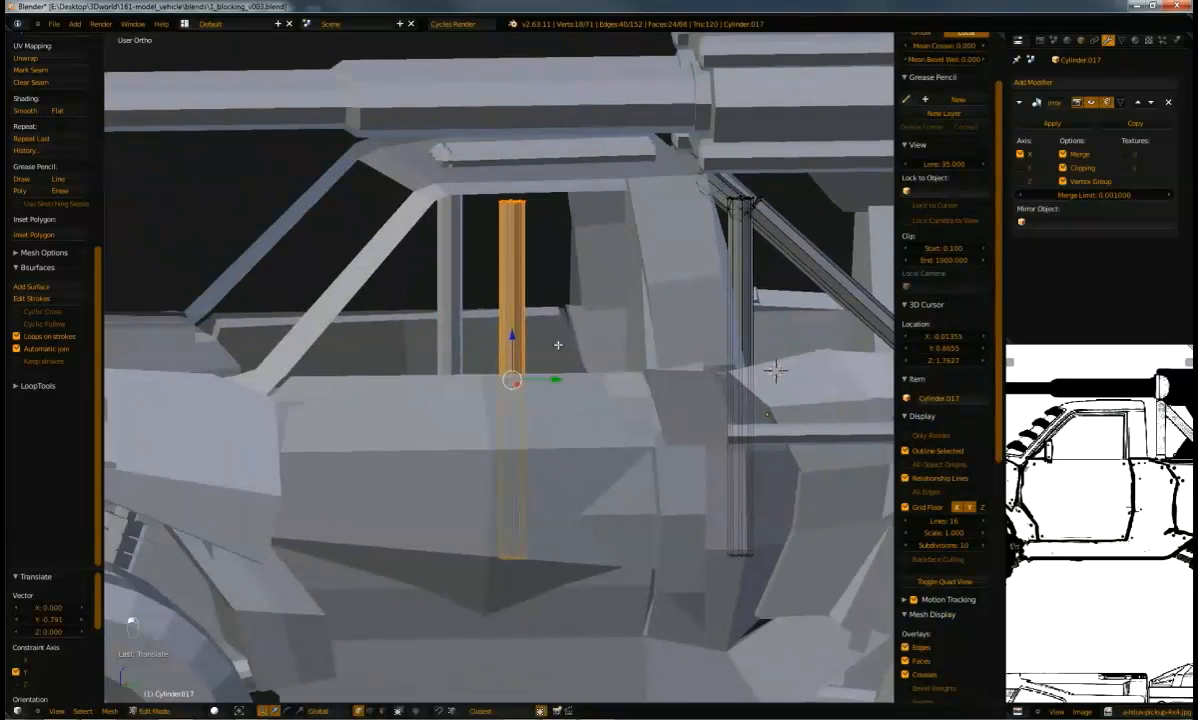
{"action": "key", "text": "r"}
{"action": "left_click", "coordinate": [645, 400]}
{"action": "key", "text": "g"}
{"action": "left_click", "coordinate": [464, 297]}
{"action": "key", "text": "r"}
{"action": "left_click", "coordinate": [449, 310]}
{"action": "key", "text": "g"}
{"action": "left_click", "coordinate": [458, 302]}
Tilt the windshield strut about -12.3° around Y, shift it about 0.147 along X and fine-tune its tilt to match the pillar
{"action": "middle_click_drag", "start_coordinate": [484, 288], "coordinate": [774, 367]}
{"action": "key", "text": "r"}
{"action": "key", "text": "y"}
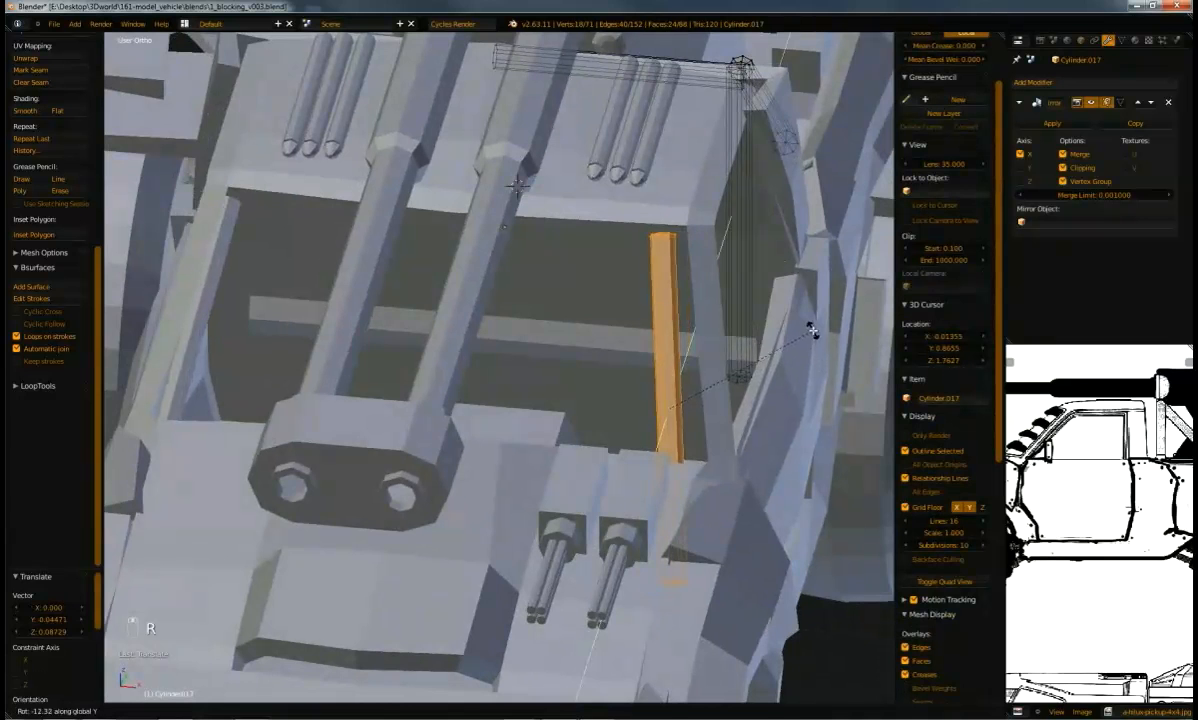
{"action": "left_click", "coordinate": [816, 330]}
{"action": "key", "text": "g"}
{"action": "key", "text": "y"}
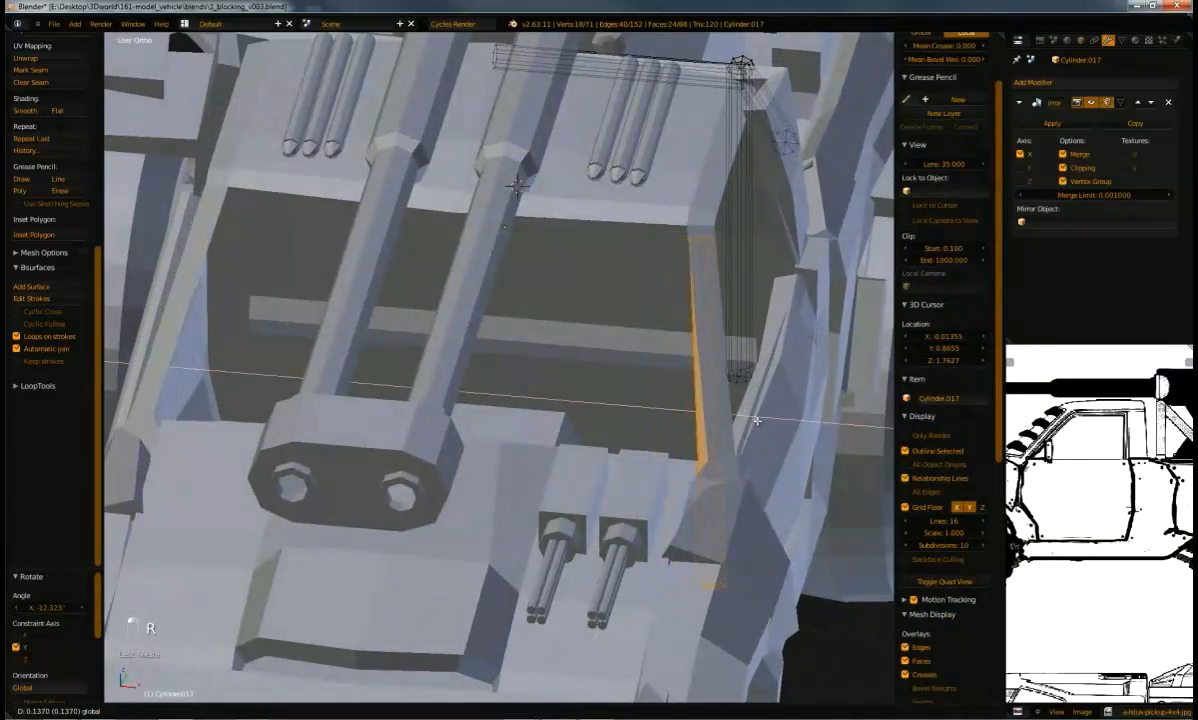
{"action": "left_click", "coordinate": [757, 417]}
{"action": "key", "text": "r"}
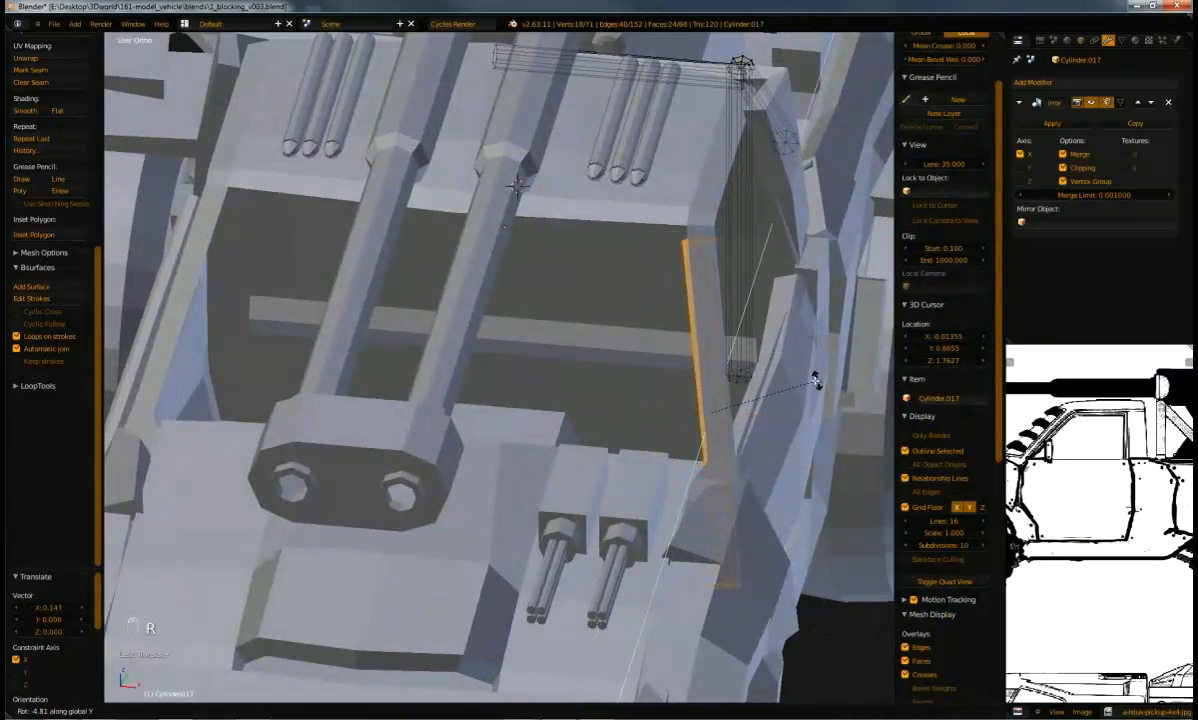
{"action": "left_click", "coordinate": [763, 357]}
Select the windshield strut's upper end and nudge it into line with the top of the windshield pillar
{"action": "key", "text": "a"}
{"action": "key", "text": "b"}
{"action": "left_click_drag", "start_coordinate": [655, 200], "coordinate": [745, 290]}
{"action": "key", "text": "g"}
{"action": "left_click", "coordinate": [743, 275]}
Duplicate the rear vertical strut, offset the copy about -0.638 along Y and rotate it 90° about X
{"action": "middle_click_drag", "start_coordinate": [711, 340], "coordinate": [644, 302]}
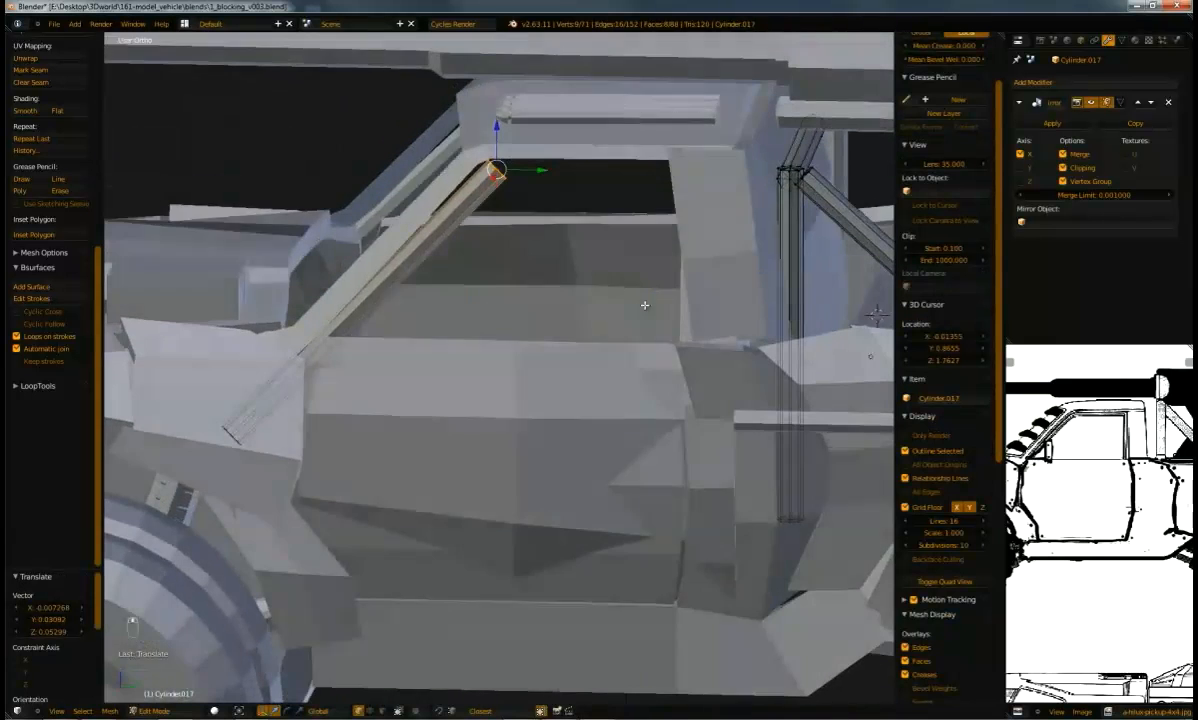
{"action": "right_click", "coordinate": [772, 521]}
{"action": "key", "text": "ctrl+l"}
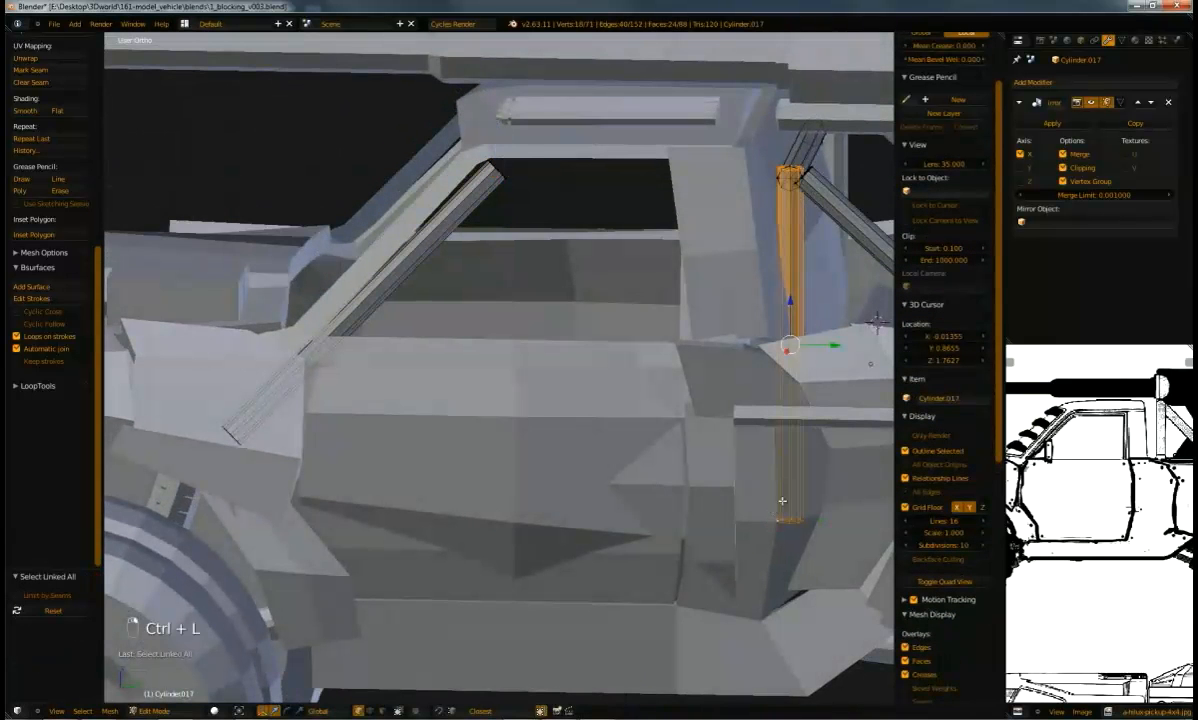
{"action": "key", "text": "shift+d"}
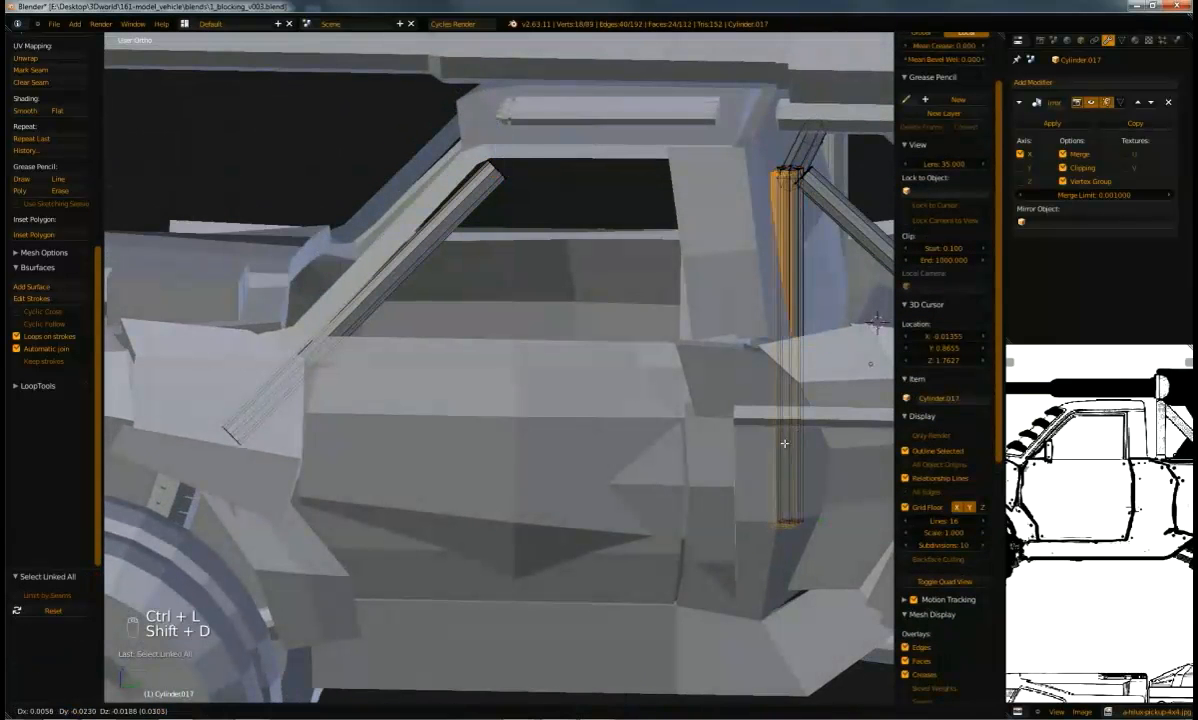
{"action": "left_click", "coordinate": [611, 421]}
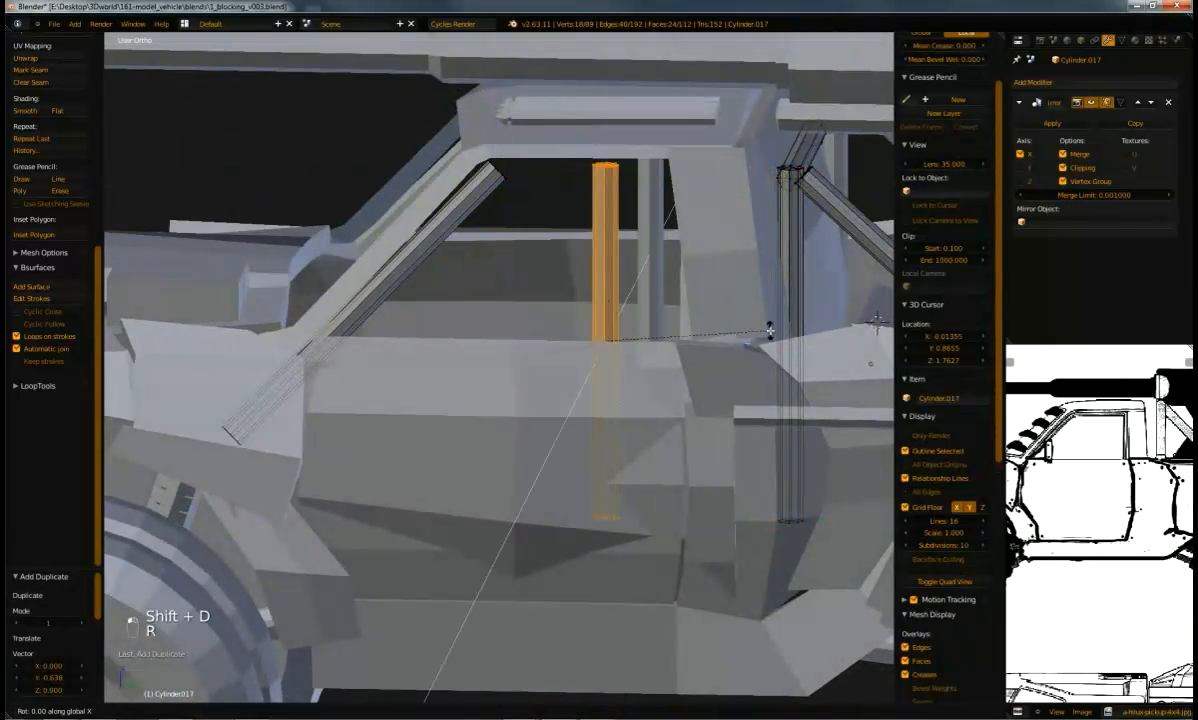
{"action": "type", "text": "rx90"}
{"action": "key", "text": "Return"}
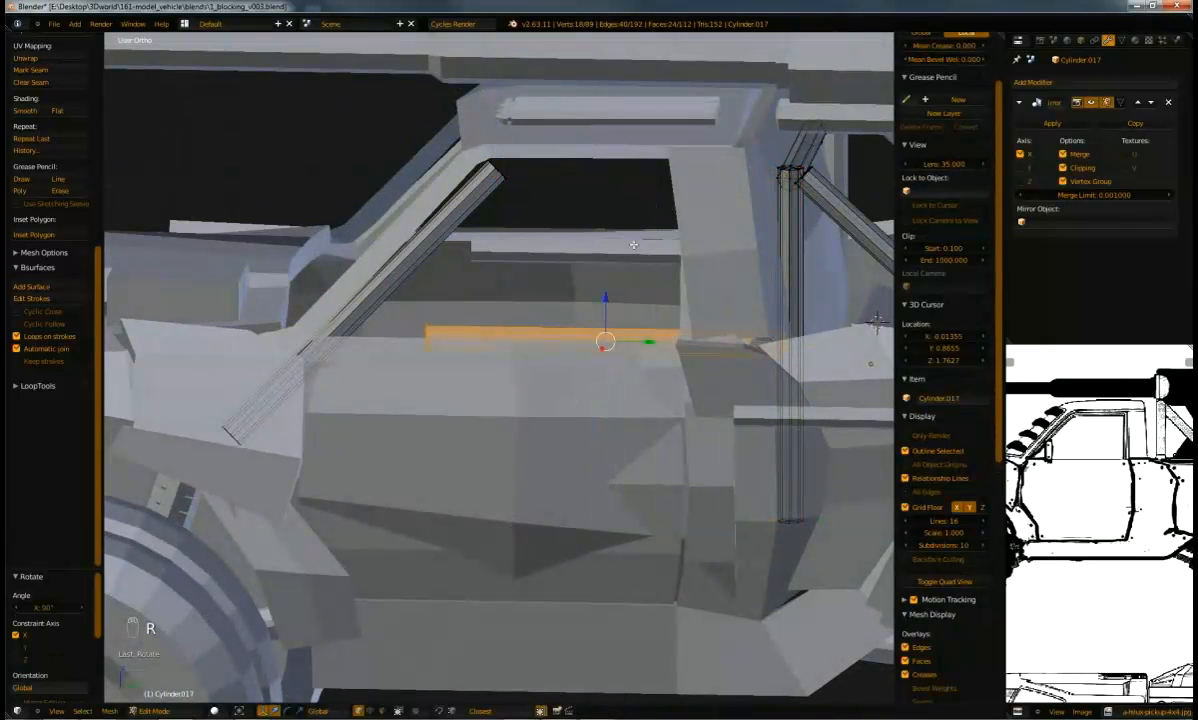
Raise the lengthwise bar to the roofline and pull its front end back to meet the windshield strut's top
{"action": "left_click_drag", "start_coordinate": [604, 307], "coordinate": [636, 156]}
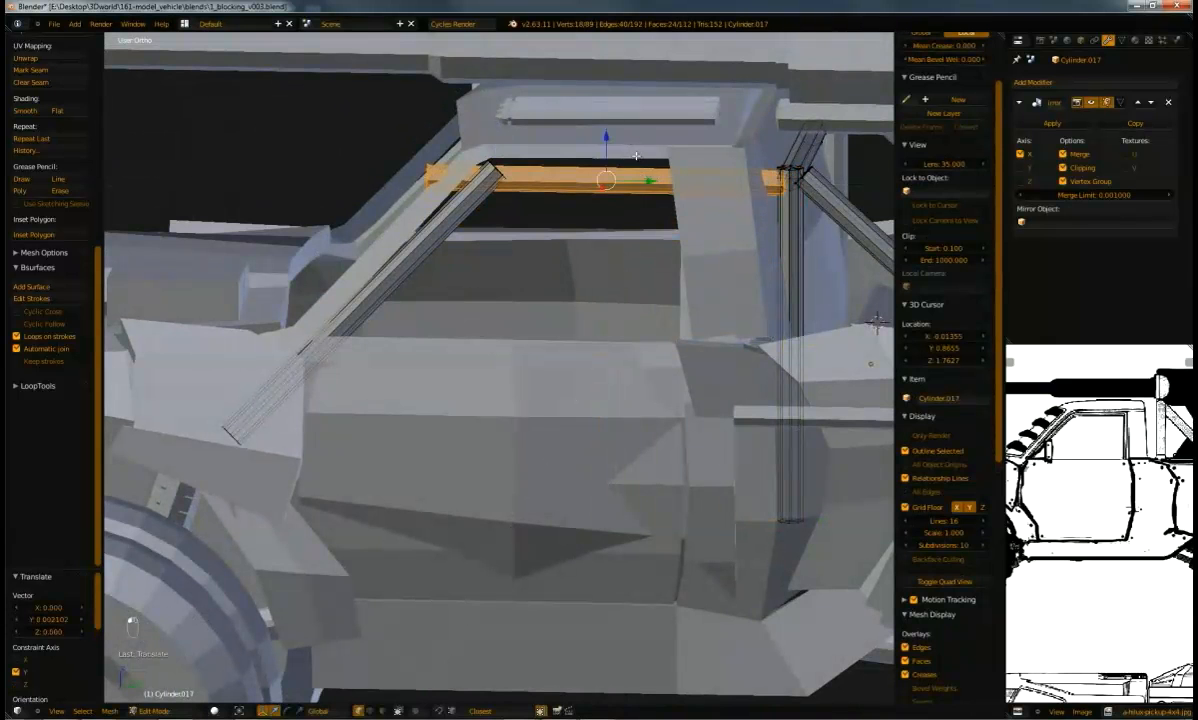
{"action": "key", "text": "a"}
{"action": "left_click_drag", "start_coordinate": [437, 204], "coordinate": [437, 204]}
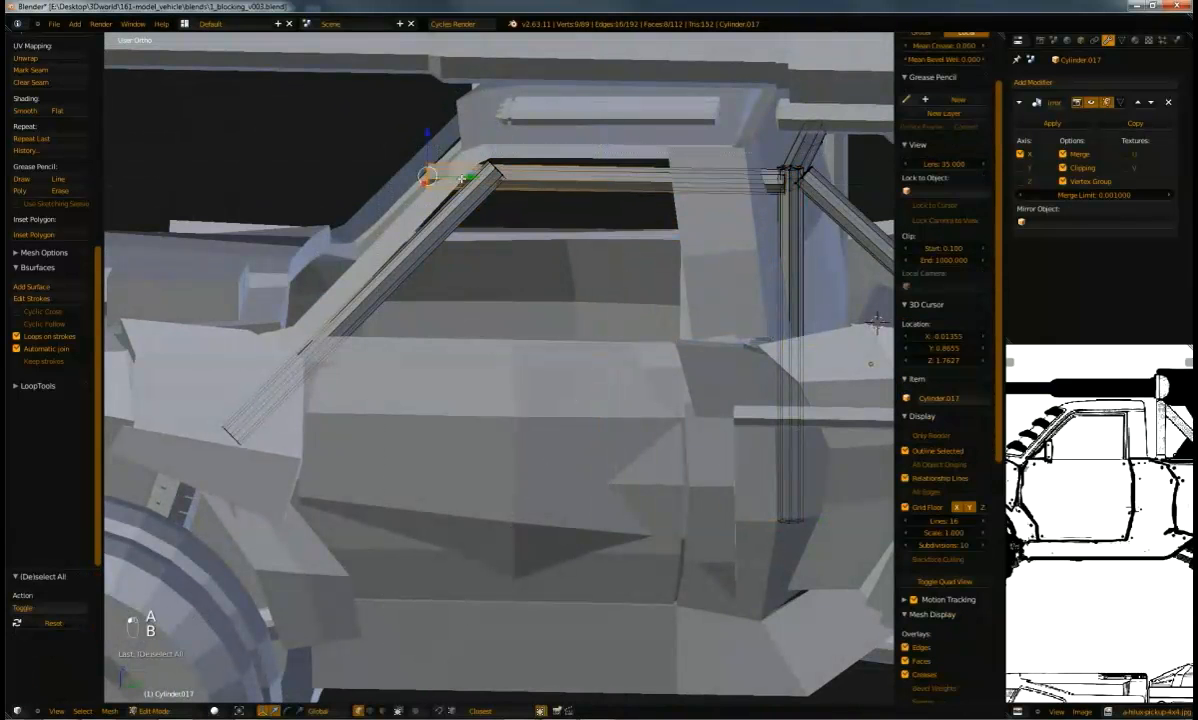
{"action": "key", "text": "g"}
{"action": "key", "text": "x"}
{"action": "left_click", "coordinate": [520, 180]}
Duplicate the rear crossbar and move the copy about -1.155 along Y to the top of the windshield
{"action": "middle_click_drag", "start_coordinate": [500, 220], "coordinate": [520, 145]}
{"action": "key", "text": "ctrl+l"}
{"action": "key", "text": "shift+d"}
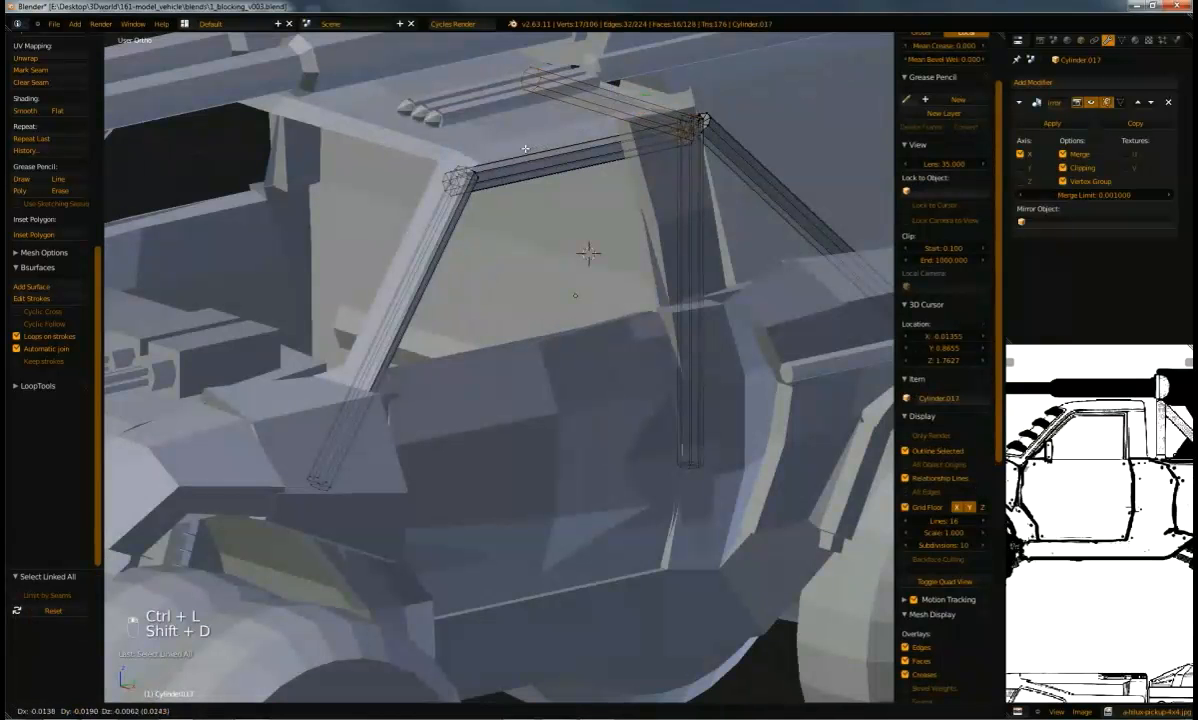
{"action": "left_click", "coordinate": [350, 162]}
Shift the front crossbar about 0.026 along Z and about 0.143 along Y to fit the front edge of the roof
{"action": "middle_click_drag", "start_coordinate": [350, 162], "coordinate": [403, 151]}
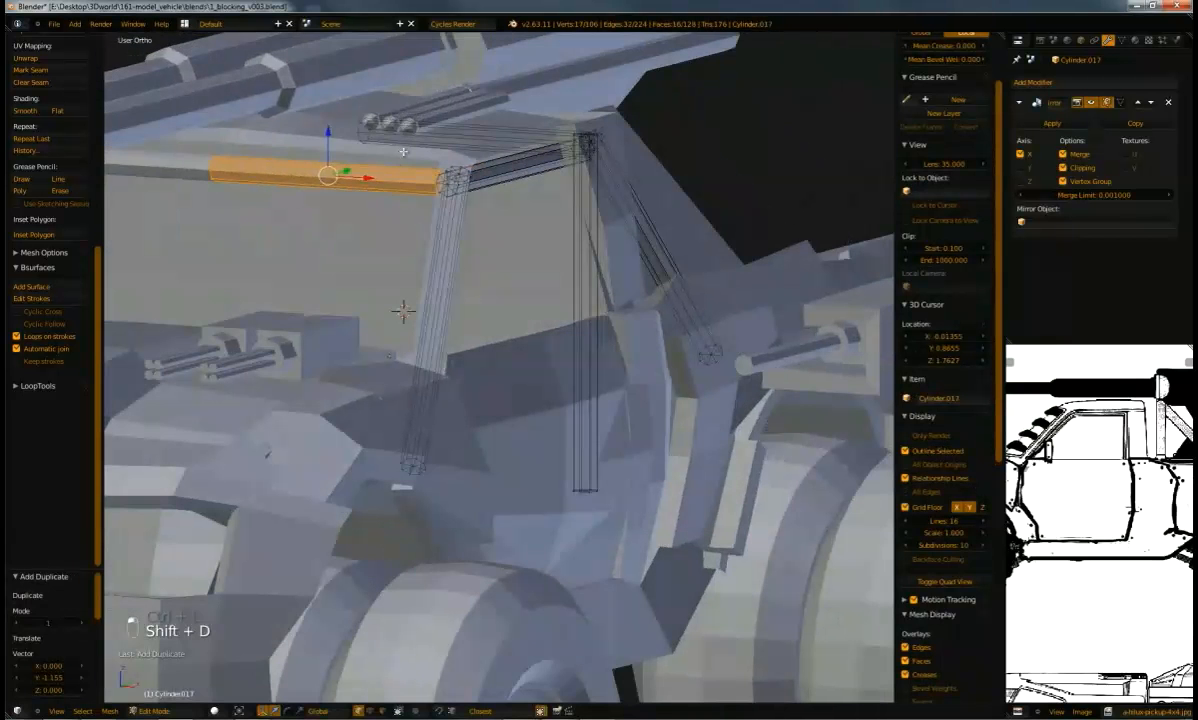
{"action": "key", "text": "g"}
{"action": "key", "text": "z"}
{"action": "left_click", "coordinate": [398, 315]}
{"action": "middle_click_drag", "start_coordinate": [396, 316], "coordinate": [869, 345]}
{"action": "key", "text": "g"}
{"action": "key", "text": "x"}
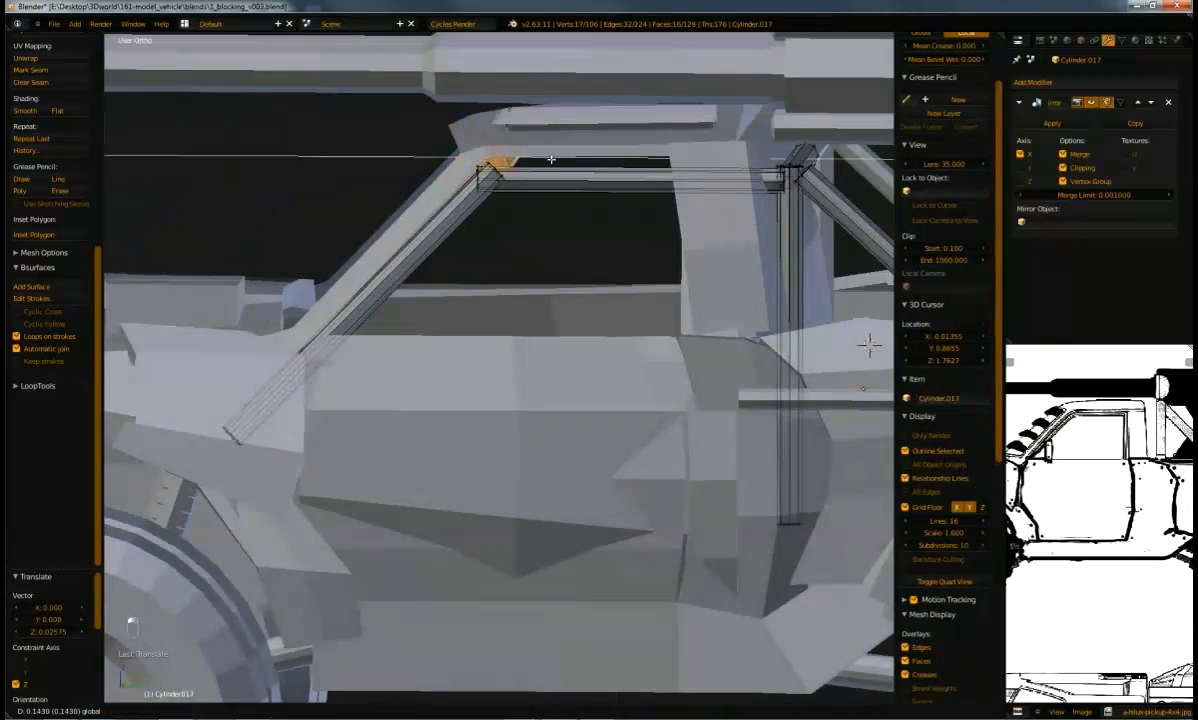
{"action": "left_click", "coordinate": [551, 159]}
Add a loop cut across the front crossbar and move the new loop about -0.05 along Y
{"action": "middle_click_drag", "start_coordinate": [551, 159], "coordinate": [340, 120]}
{"action": "key", "text": "ctrl+r"}
{"action": "left_click", "coordinate": [396, 114]}
{"action": "left_click", "coordinate": [405, 101]}
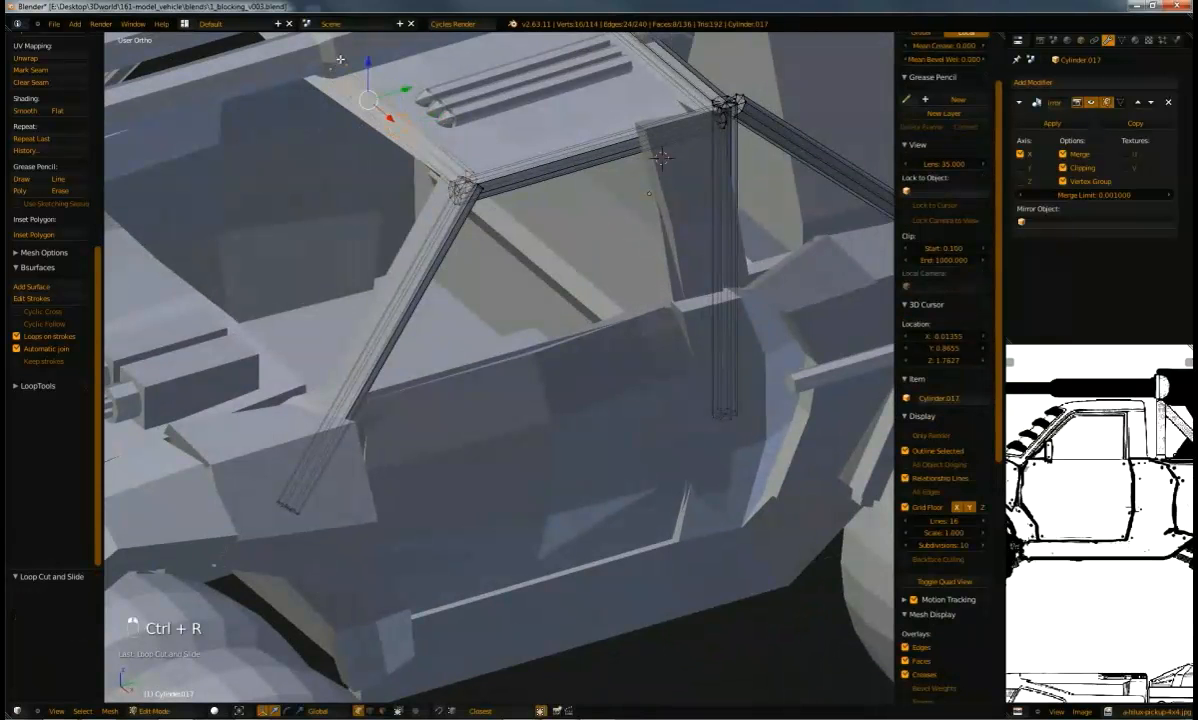
{"action": "key", "text": "g"}
{"action": "key", "text": "y"}
{"action": "left_click", "coordinate": [393, 96]}
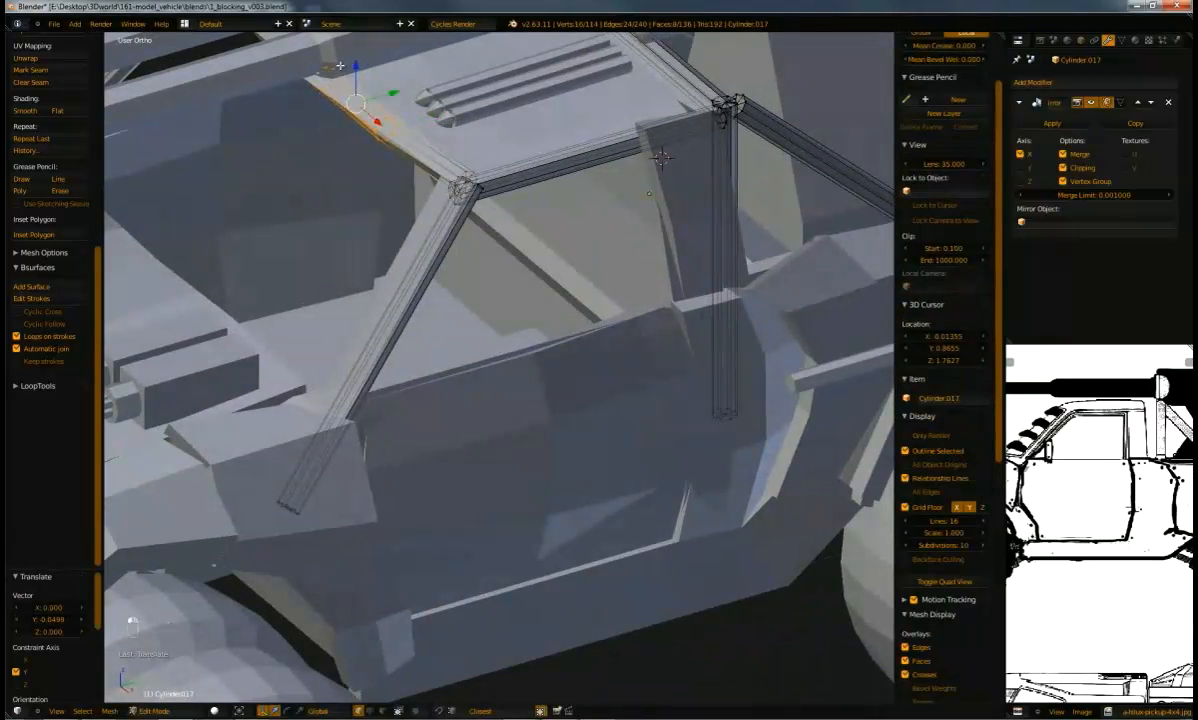
Shift the new loop of the front crossbar along Y and raise it in two moves of about 0.032 and 0.020 along Z
{"action": "key", "text": "g"}
{"action": "key", "text": "y"}
{"action": "left_click", "coordinate": [365, 72]}
{"action": "middle_click_drag", "start_coordinate": [365, 72], "coordinate": [303, 139]}
{"action": "key", "text": "g"}
{"action": "key", "text": "y"}
{"action": "left_click", "coordinate": [210, 131]}
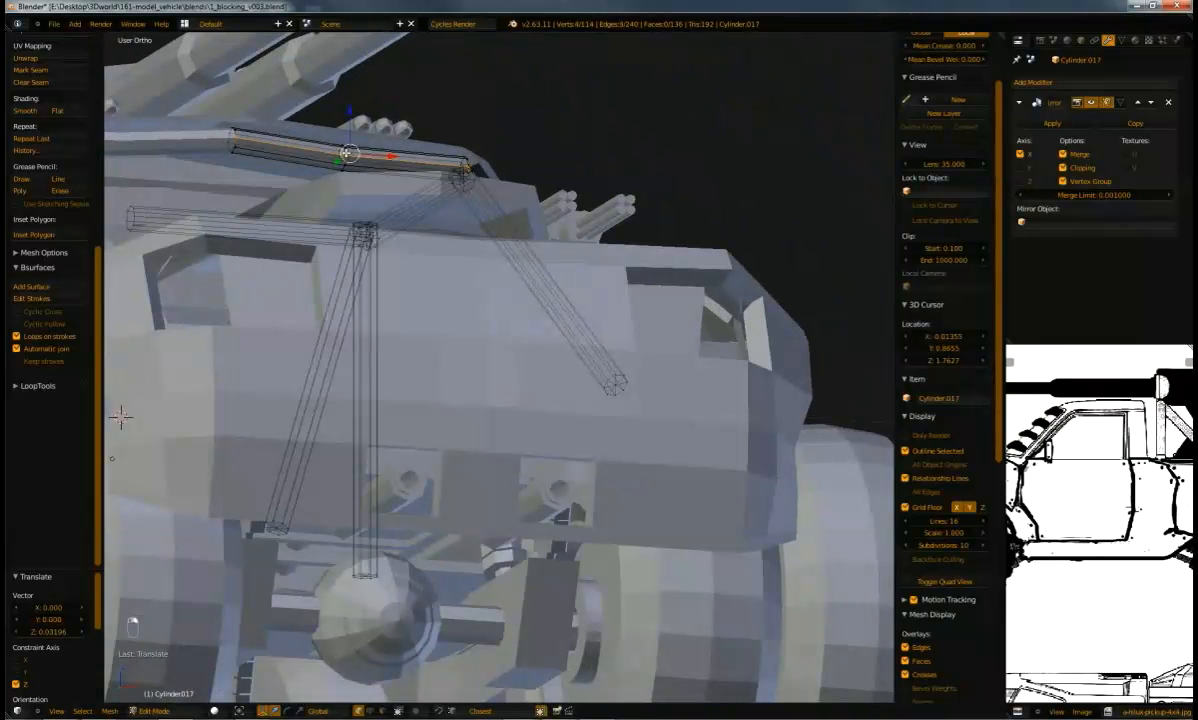
{"action": "left_click_drag", "start_coordinate": [346, 149], "coordinate": [346, 141]}
Examine how the roll cage fits the windshield, roof and side of the cab from several angles
{"action": "middle_click_drag", "start_coordinate": [118, 205], "coordinate": [357, 213]}
{"action": "scroll", "coordinate": [396, 203], "scroll_direction": "down", "scroll_amount": 2}
{"action": "middle_click_drag", "start_coordinate": [454, 232], "coordinate": [356, 216]}
{"action": "middle_click_drag", "start_coordinate": [628, 261], "coordinate": [579, 227], "text": "shift"}
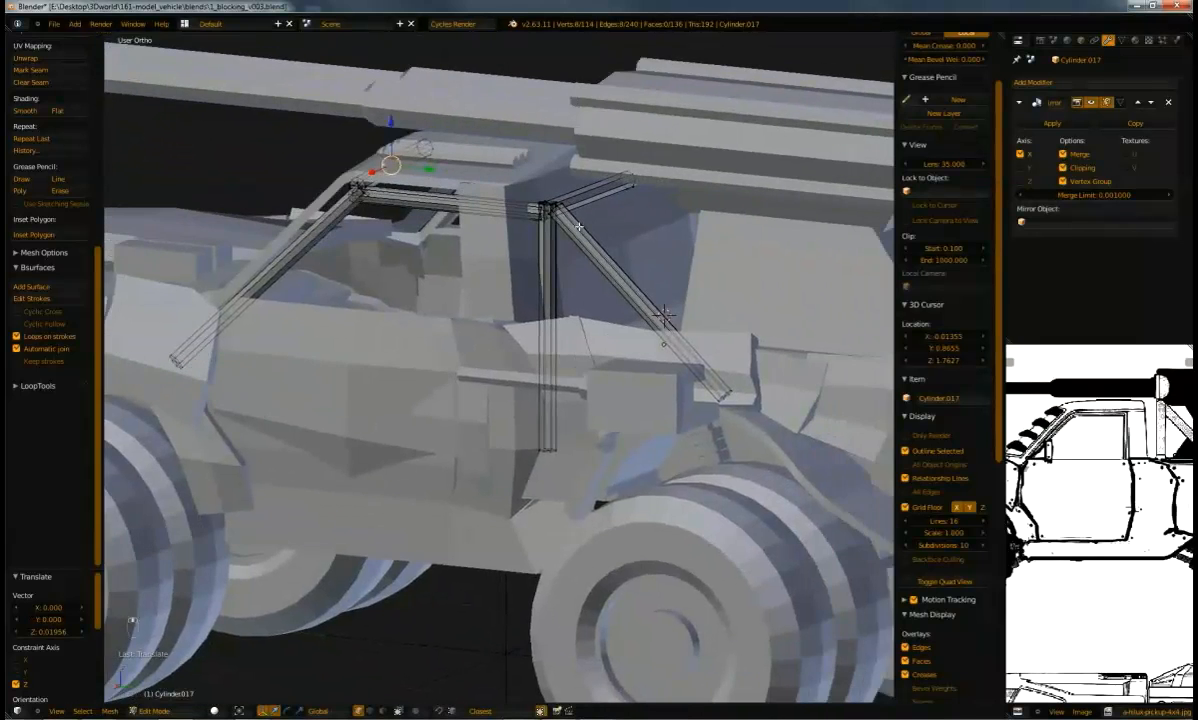
{"action": "mouse_move", "coordinate": [496, 172]}
{"action": "middle_mouse_down"}
{"action": "mouse_move", "coordinate": [470, 250]}
{"action": "mouse_move", "coordinate": [489, 302]}
{"action": "mouse_move", "coordinate": [634, 182]}
{"action": "mouse_move", "coordinate": [630, 170]}
{"action": "mouse_move", "coordinate": [492, 178]}
{"action": "middle_mouse_up"}
{"action": "middle_click_drag", "start_coordinate": [330, 216], "coordinate": [500, 251]}
{"action": "key", "text": "Tab"}
{"action": "key", "text": "Tab"}
{"action": "key", "text": "Tab"}
{"action": "scroll", "coordinate": [337, 243], "scroll_direction": "up", "scroll_amount": 4}
{"action": "key", "text": "Tab"}
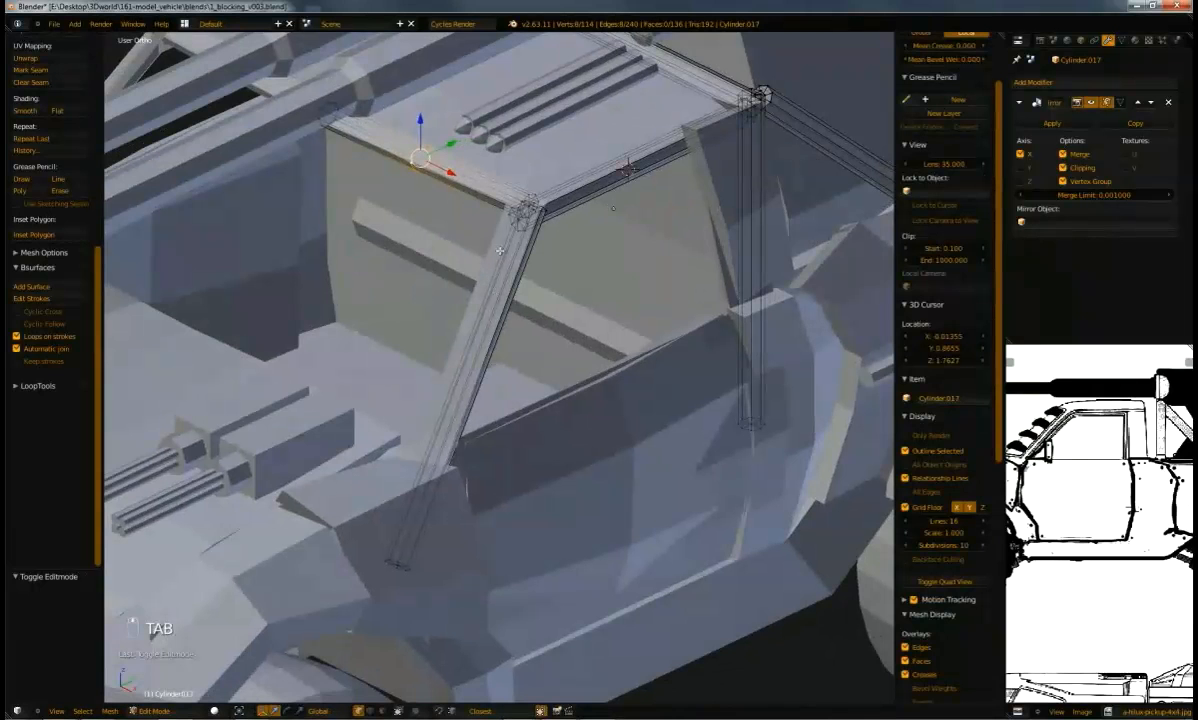
Duplicate the vertical post behind the door and move the copy about -0.721 along X and -1.352 along Y to the windshield's centre
{"action": "right_click", "coordinate": [760, 420]}
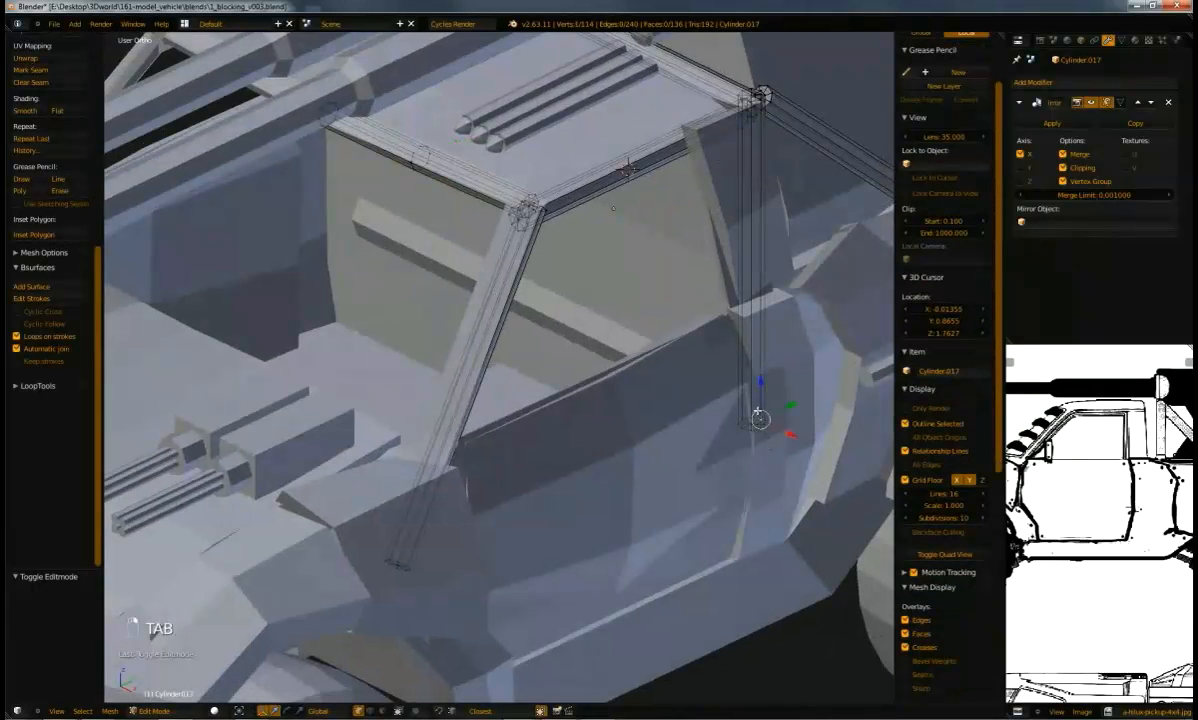
{"action": "key", "text": "ctrl+l"}
{"action": "key", "text": "shift+d"}
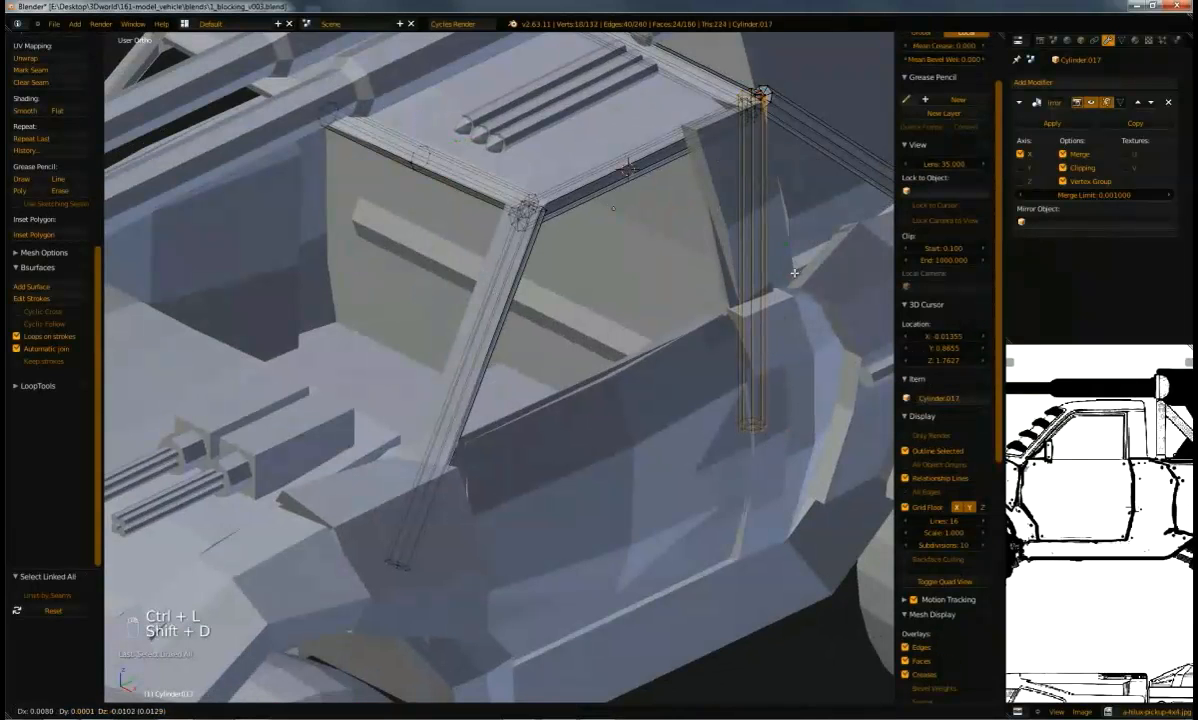
{"action": "left_click", "coordinate": [341, 325]}
{"action": "middle_click_drag", "start_coordinate": [340, 332], "coordinate": [447, 329]}
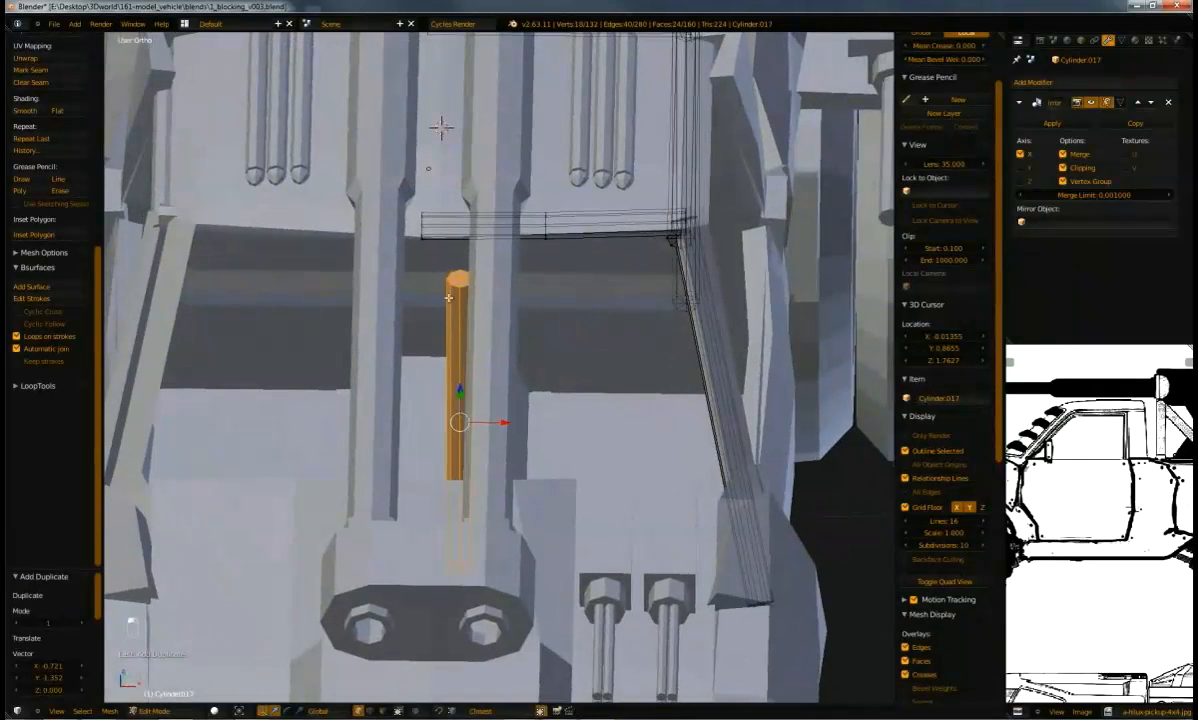
{"action": "middle_click_drag", "start_coordinate": [421, 280], "coordinate": [418, 276]}
Delete the vertices on the far side of the copied post so that only a half-cylinder remains for mirroring
{"action": "key", "text": "a"}
{"action": "key", "text": "z"}
{"action": "key", "text": "z"}
{"action": "key", "text": "b"}
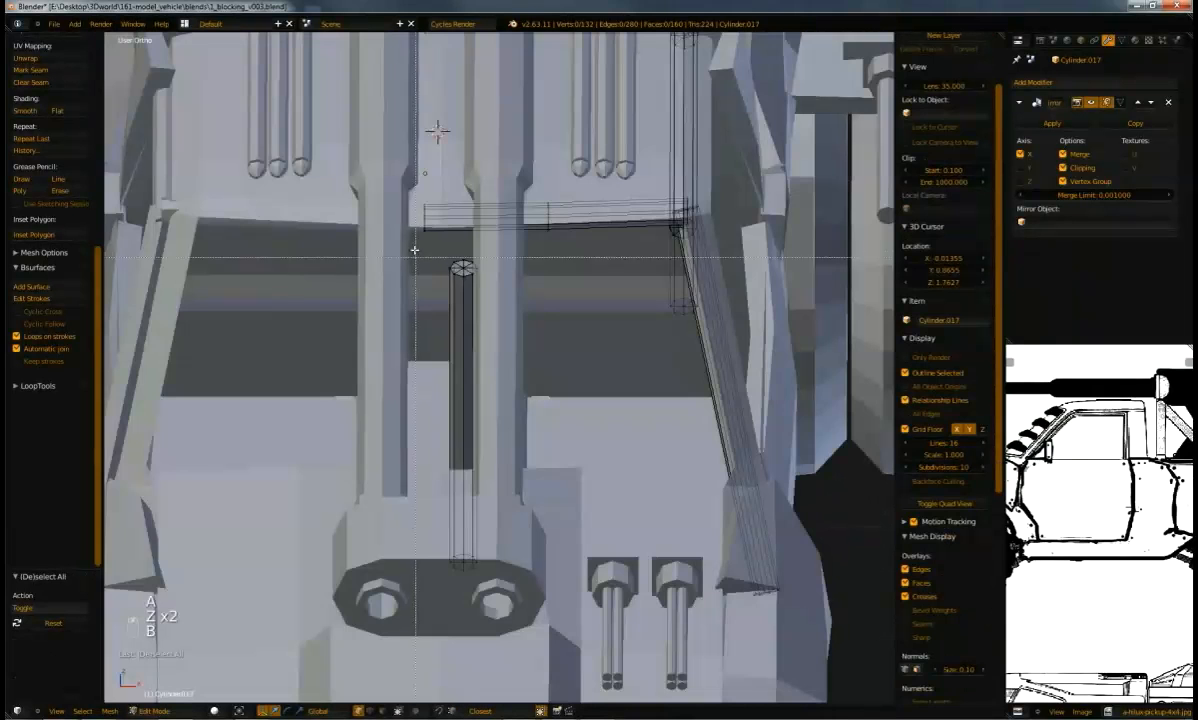
{"action": "left_click_drag", "start_coordinate": [417, 243], "coordinate": [456, 293]}
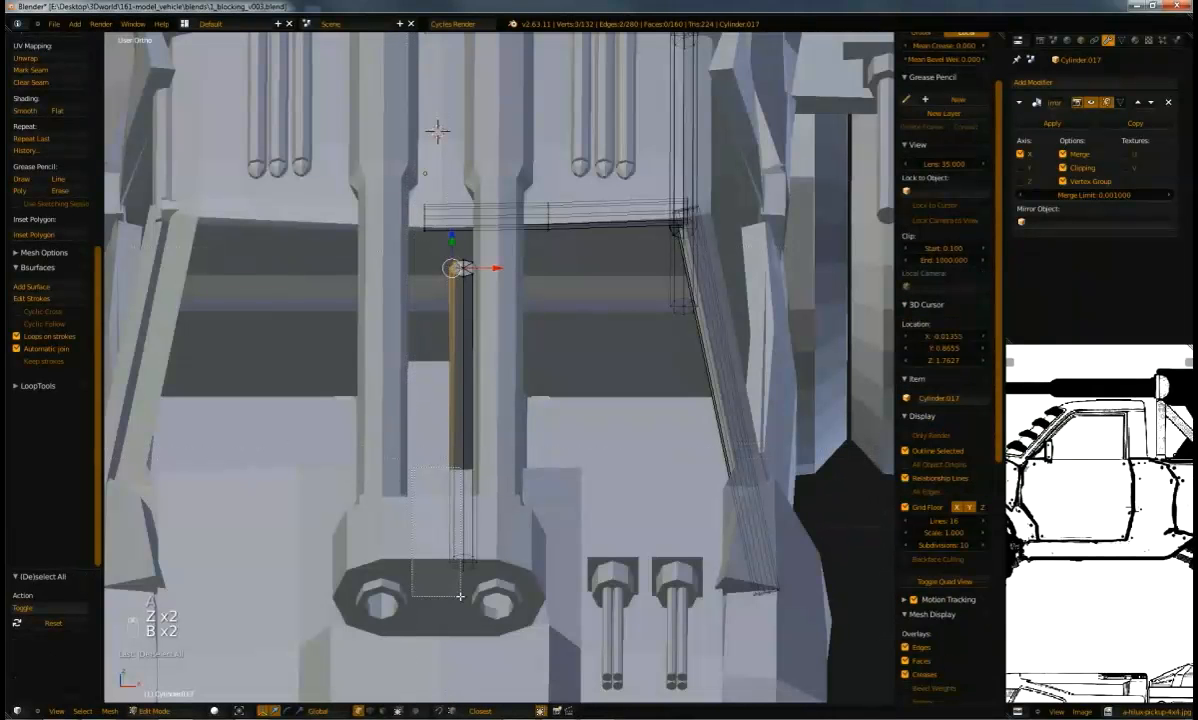
{"action": "left_click_drag", "start_coordinate": [460, 597], "coordinate": [461, 594]}
{"action": "key", "text": "x"}
{"action": "left_click", "coordinate": [456, 560]}
Move the half-cylinder along X onto the mirror centreline and shift it about -0.075 along Y
{"action": "key", "text": "a"}
{"action": "key", "text": "a"}
{"action": "key", "text": "l"}
{"action": "left_click_drag", "start_coordinate": [517, 413], "coordinate": [479, 416]}
{"action": "middle_click_drag", "start_coordinate": [450, 385], "coordinate": [343, 358]}
{"action": "left_click_drag", "start_coordinate": [326, 321], "coordinate": [316, 332]}
Rotate the centre bar in the side view to roughly match the slope of the windshield
{"action": "key", "text": "KP_3"}
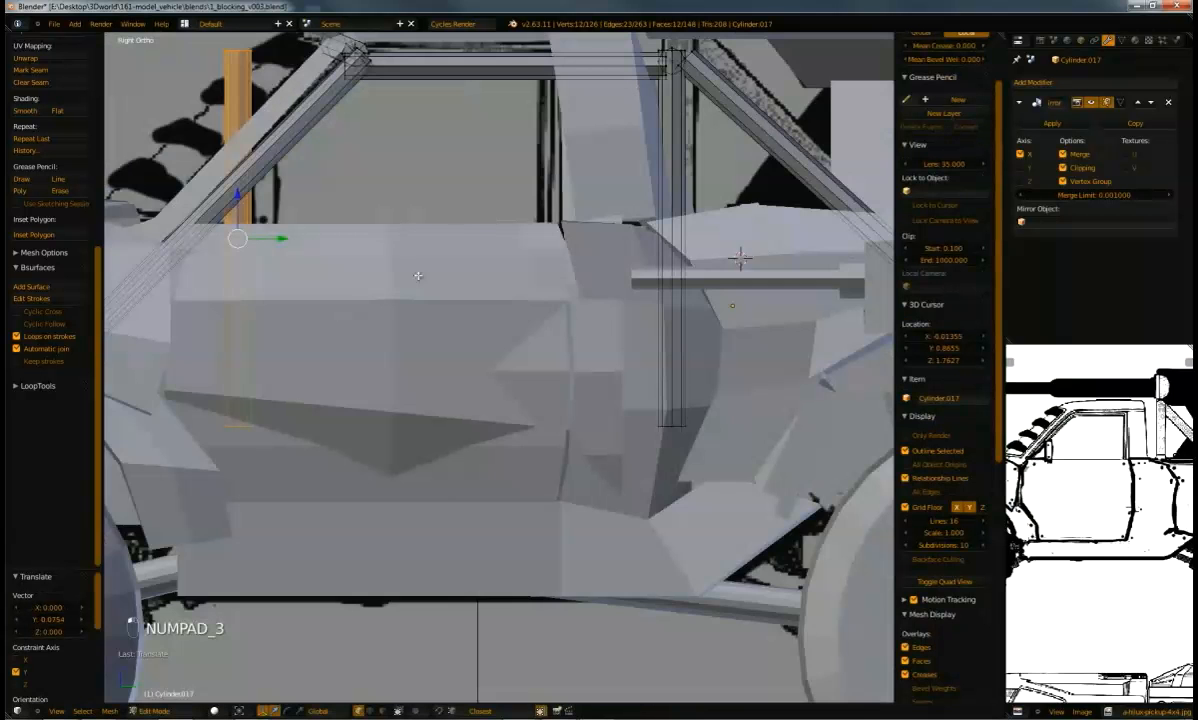
{"action": "middle_click_drag", "start_coordinate": [359, 226], "coordinate": [568, 261], "text": "shift"}
{"action": "key", "text": "r"}
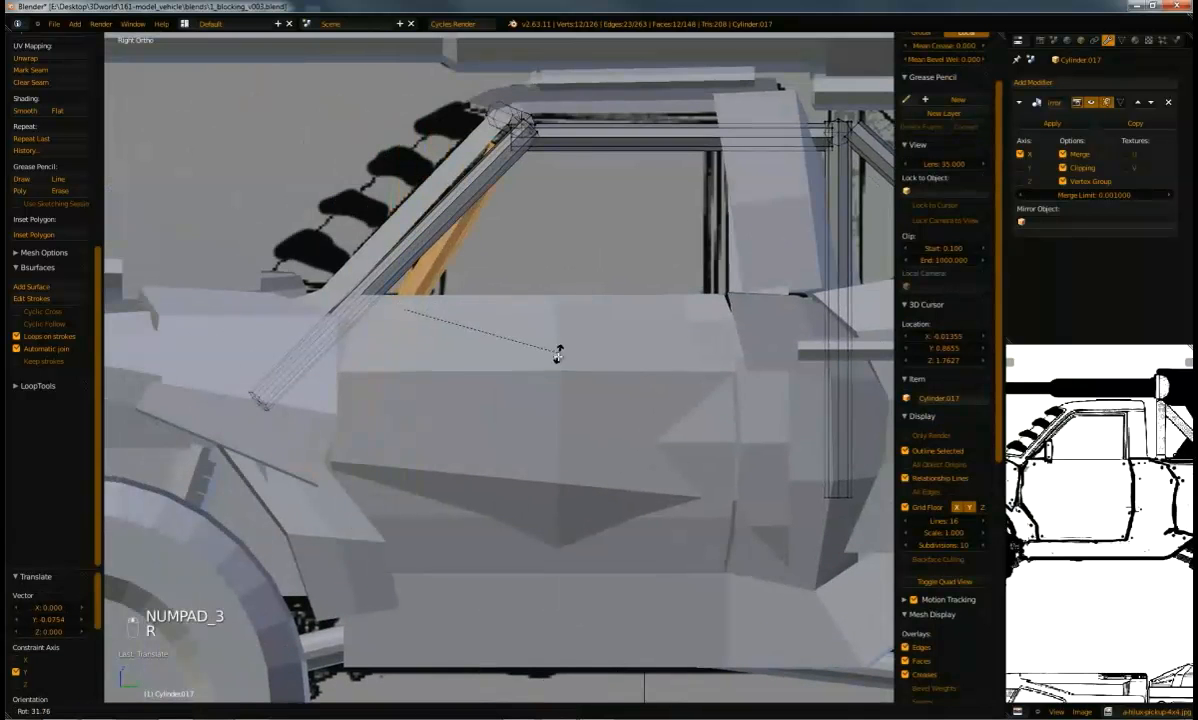
{"action": "left_click", "coordinate": [555, 363]}
{"action": "key", "text": "h"}
{"action": "key", "text": "ctrl+z"}
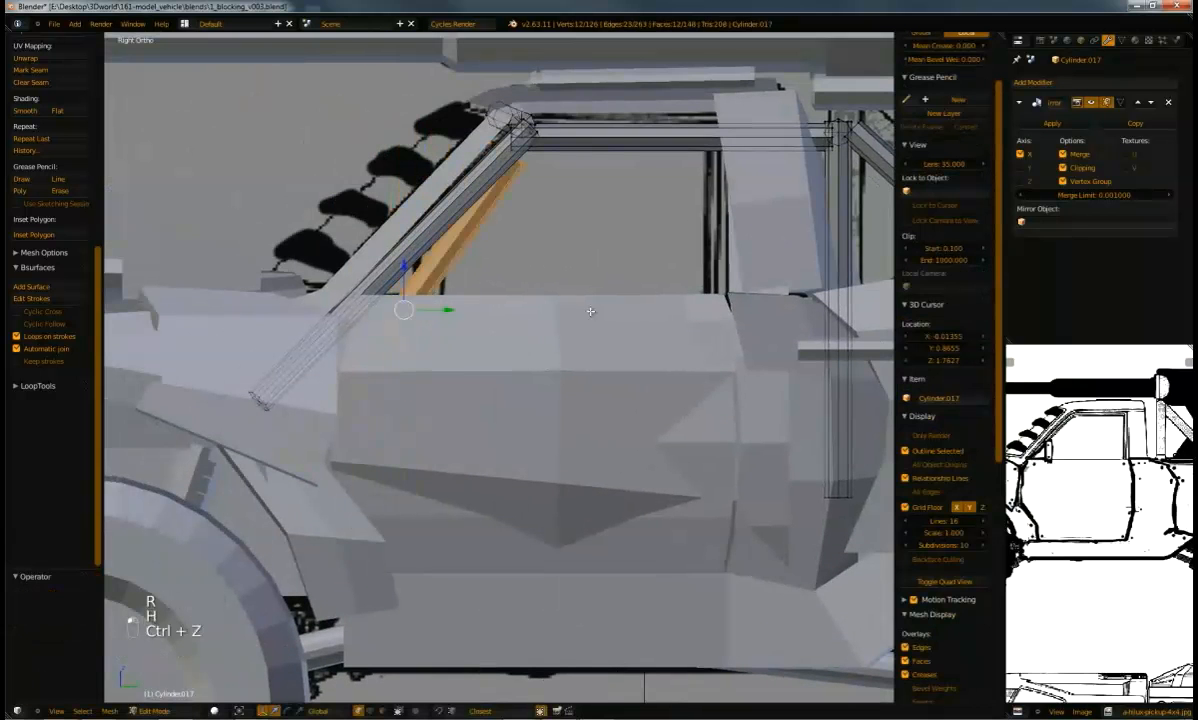
Reposition the centre bar and fine-tune its tilt until it lies along the windshield slope, and finish editing the mesh
{"action": "left_click", "coordinate": [548, 276]}
{"action": "key", "text": "r"}
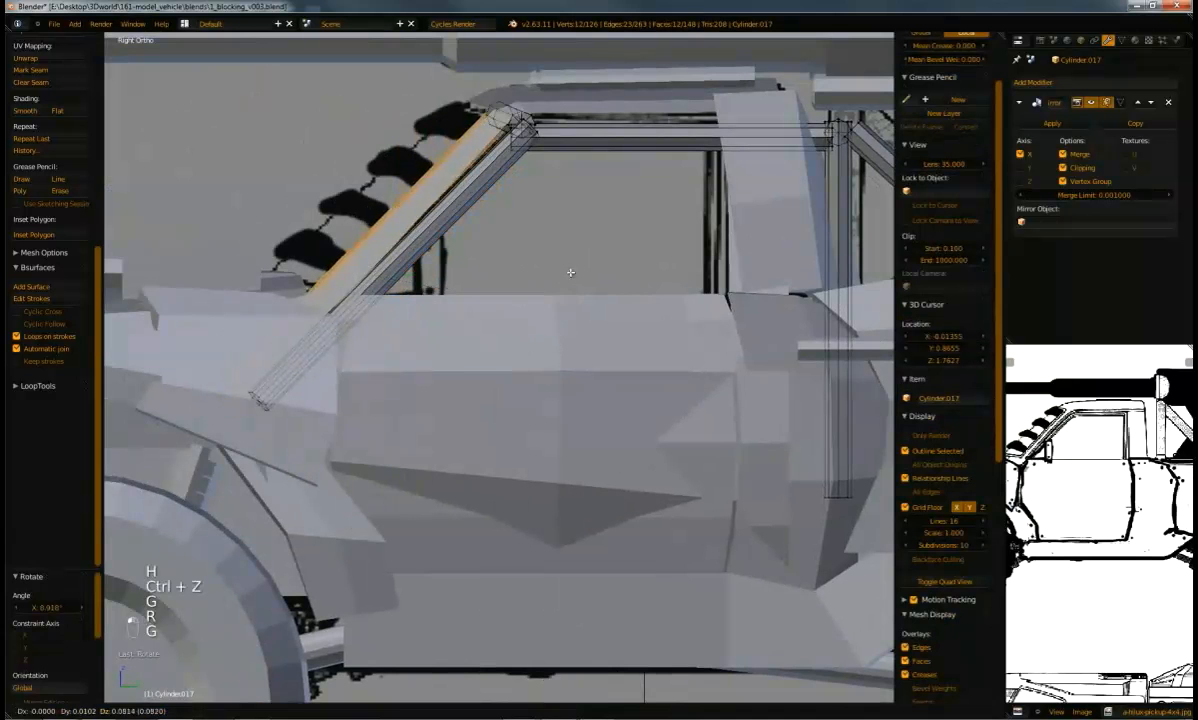
{"action": "left_click", "coordinate": [587, 262]}
{"action": "key", "text": "g"}
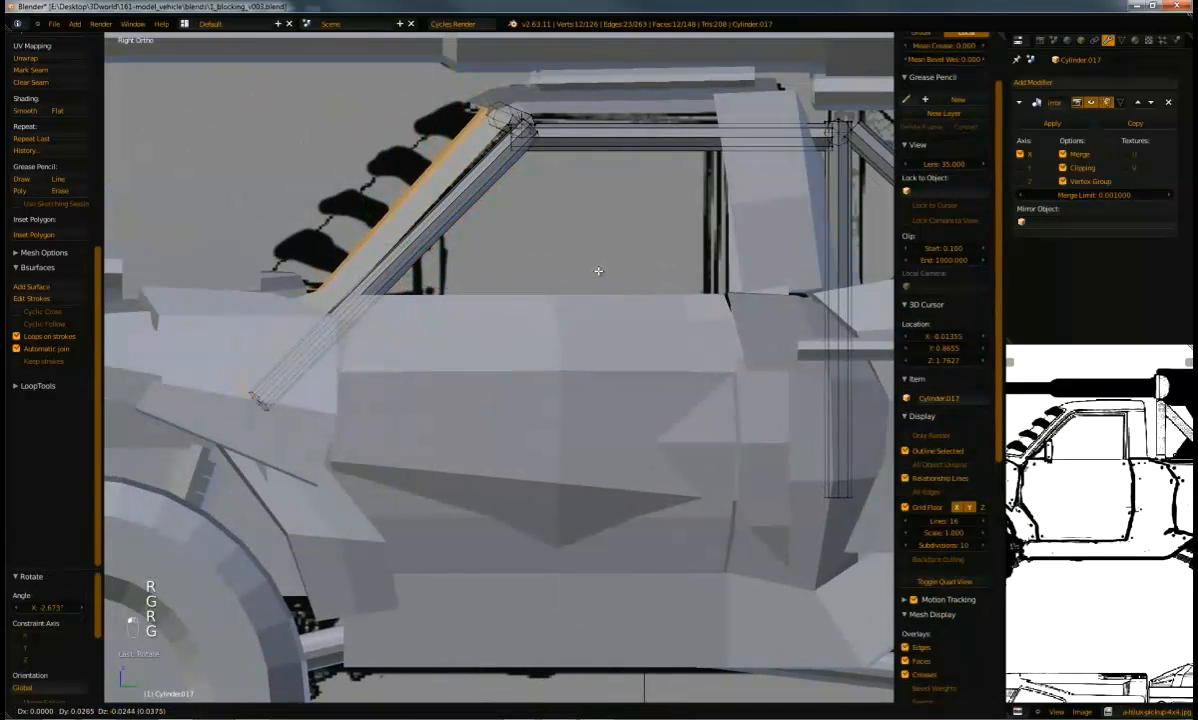
{"action": "left_click", "coordinate": [565, 288]}
{"action": "key", "text": "g"}
{"action": "left_click", "coordinate": [535, 281]}
{"action": "mouse_move", "coordinate": [535, 281]}
{"action": "middle_mouse_down"}
{"action": "mouse_move", "coordinate": [722, 246]}
{"action": "mouse_move", "coordinate": [591, 349]}
{"action": "mouse_move", "coordinate": [484, 324]}
{"action": "mouse_move", "coordinate": [465, 289]}
{"action": "mouse_move", "coordinate": [508, 300]}
{"action": "mouse_move", "coordinate": [625, 246]}
{"action": "mouse_move", "coordinate": [513, 259]}
{"action": "mouse_move", "coordinate": [565, 268]}
{"action": "mouse_move", "coordinate": [619, 263]}
{"action": "mouse_move", "coordinate": [445, 236]}
{"action": "mouse_move", "coordinate": [500, 246]}
{"action": "mouse_move", "coordinate": [520, 300]}
{"action": "middle_mouse_up"}
{"action": "key", "text": "a"}
{"action": "key", "text": "Tab"}
Examine the whole vehicle with its roll cage and compare it with the side-view reference of the pickup
{"action": "right_click", "coordinate": [566, 396]}
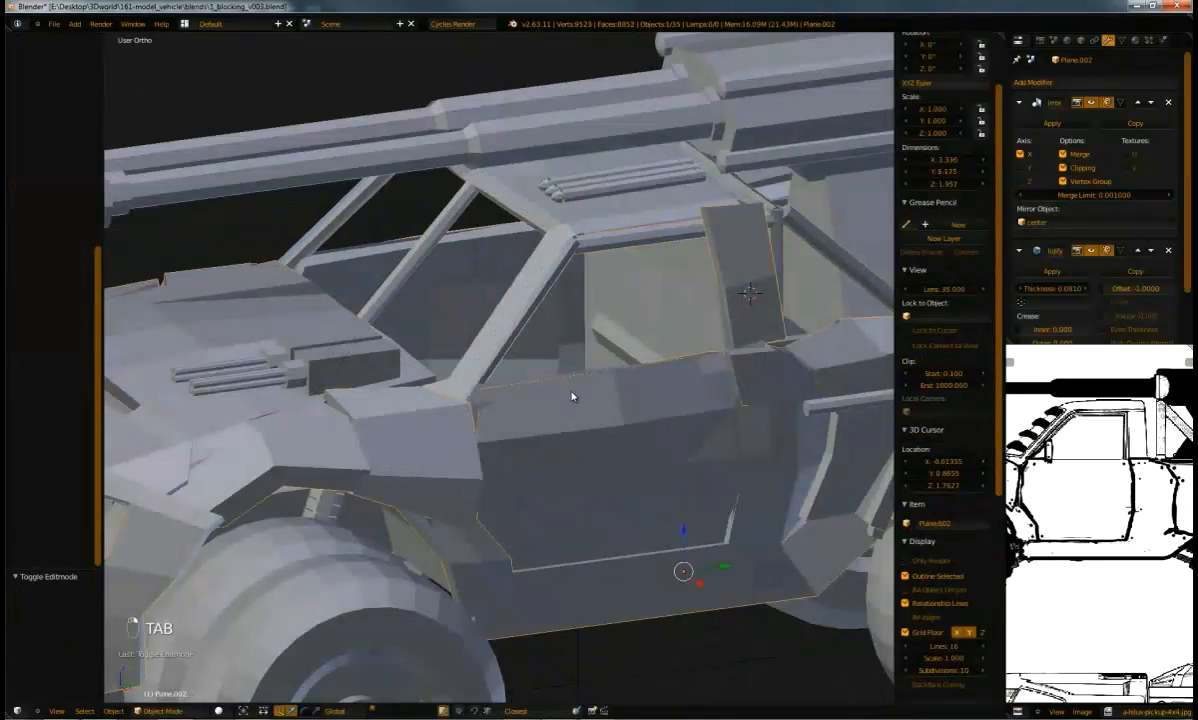
{"action": "middle_click_drag", "start_coordinate": [570, 399], "coordinate": [500, 369]}
{"action": "right_click", "coordinate": [667, 290]}
{"action": "middle_click_drag", "start_coordinate": [614, 272], "coordinate": [682, 274]}
{"action": "middle_click_drag", "start_coordinate": [686, 261], "coordinate": [661, 371]}
{"action": "scroll", "coordinate": [575, 325], "scroll_direction": "up", "scroll_amount": 4}
{"action": "scroll", "coordinate": [580, 348], "scroll_direction": "up", "scroll_amount": 2}
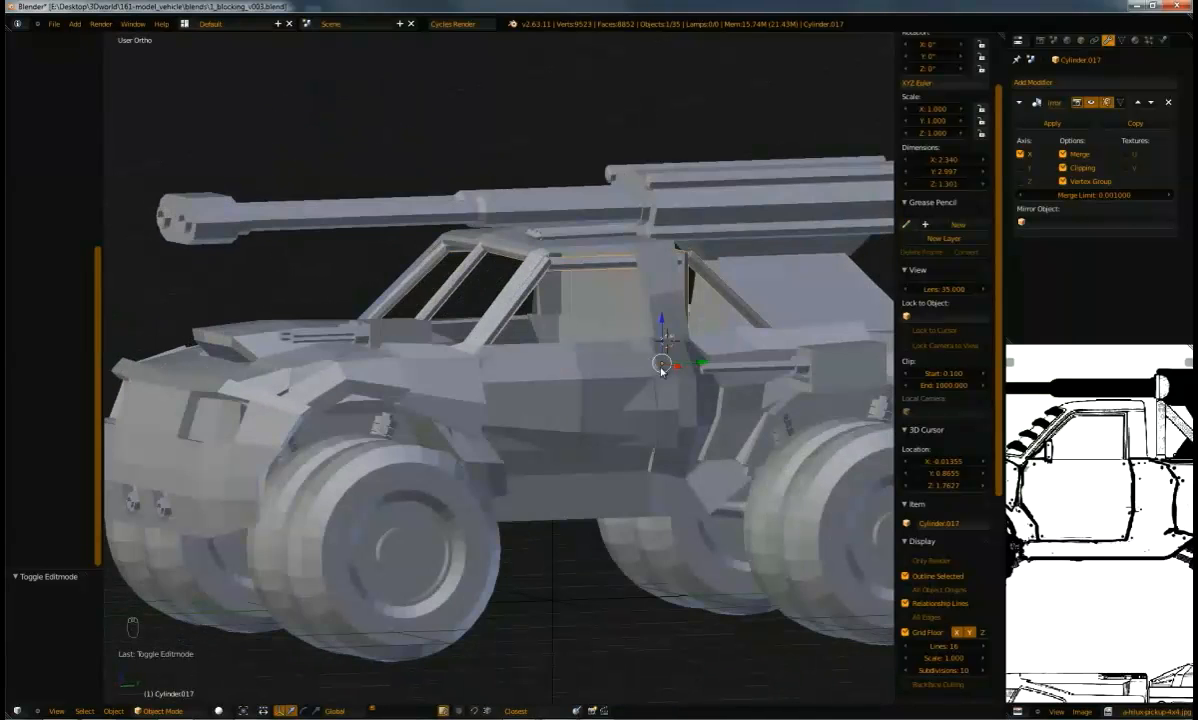
{"action": "scroll", "coordinate": [1097, 397], "scroll_direction": "up", "scroll_amount": 2}
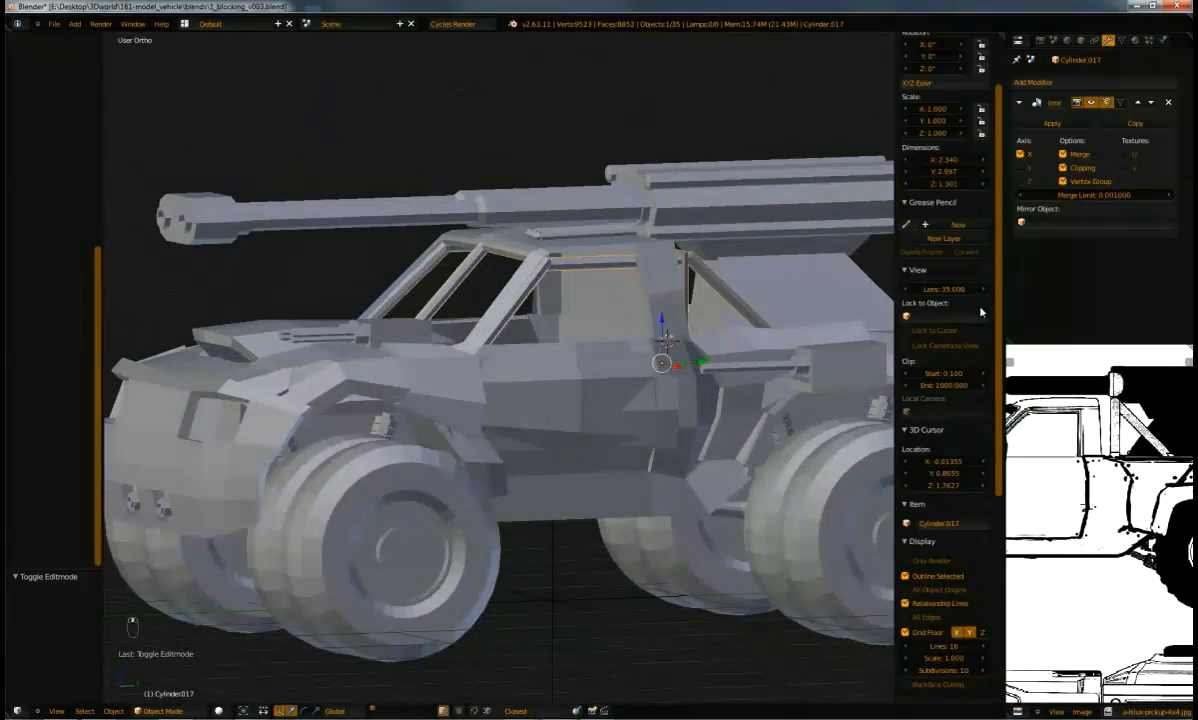
{"action": "middle_click_drag", "start_coordinate": [663, 238], "coordinate": [562, 294]}
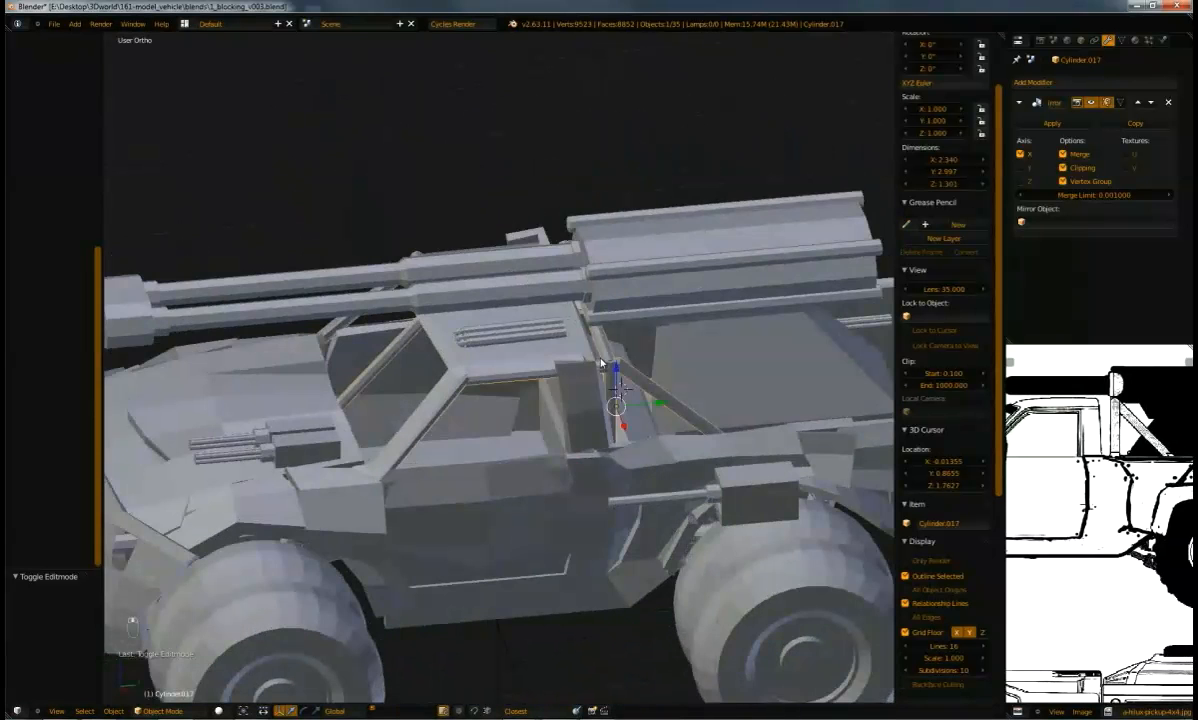
Add a UV sphere with 16 segments and 8 rings
{"action": "key", "text": "shift+a"}
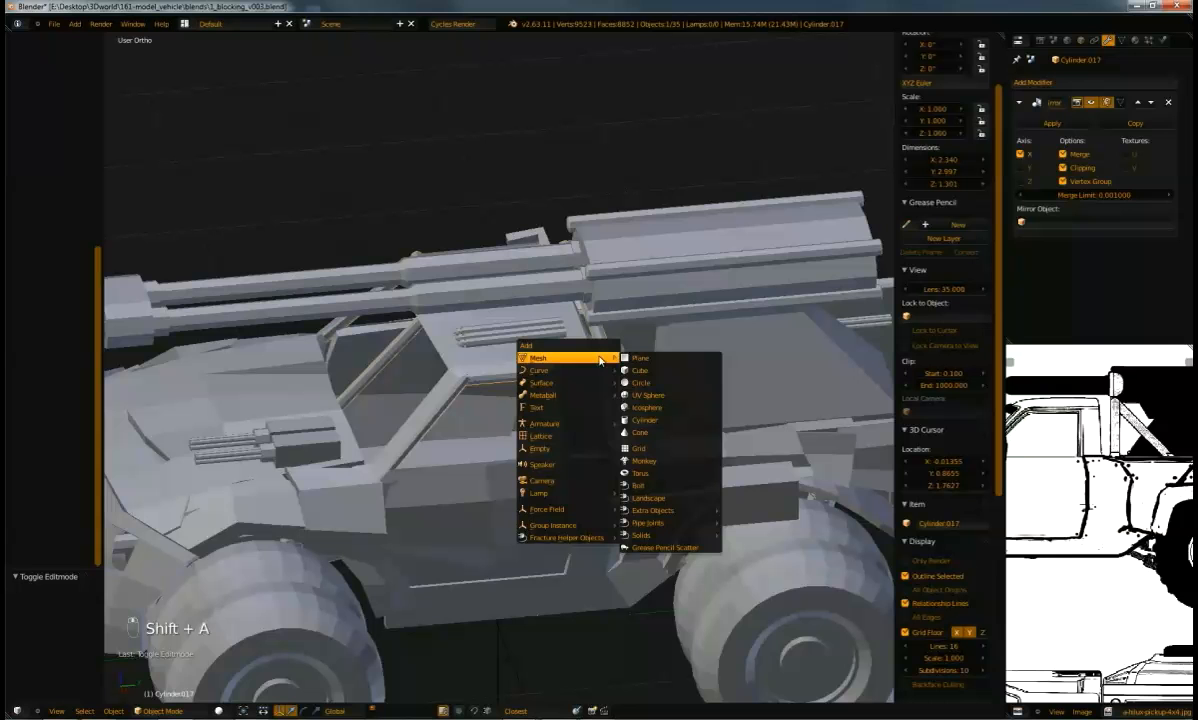
{"action": "left_click", "coordinate": [658, 395]}
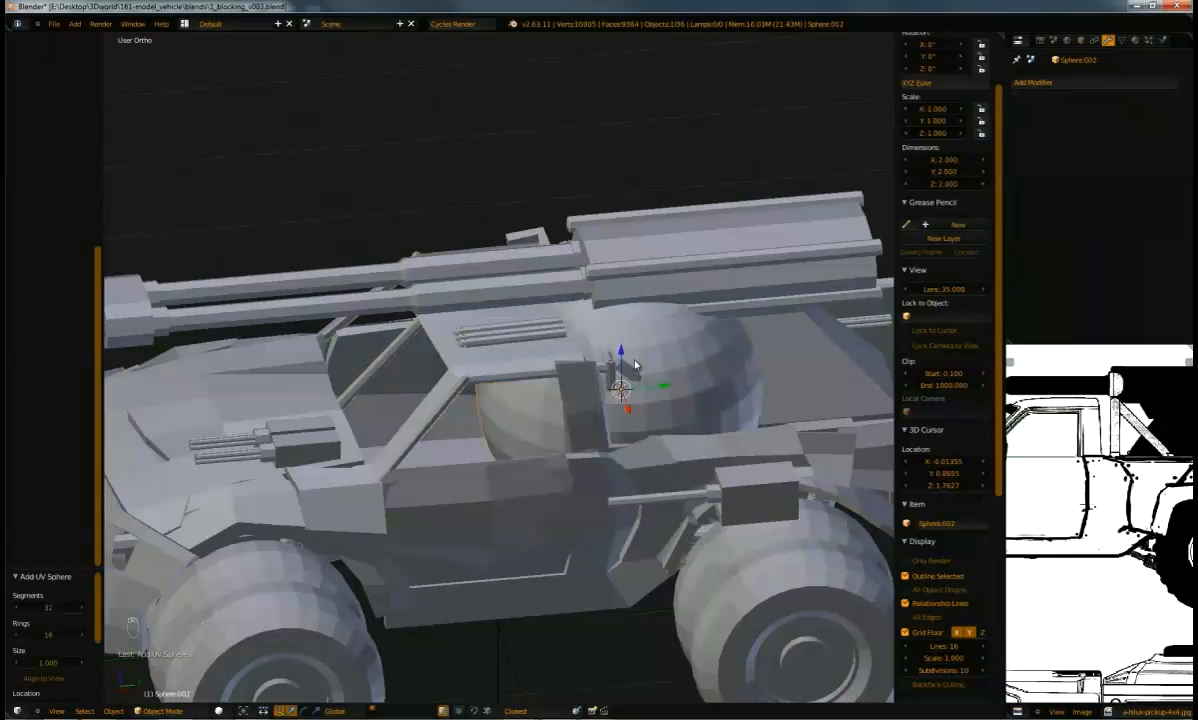
{"action": "type", "text": "11"}
{"action": "key", "text": "Return"}
{"action": "left_click", "coordinate": [50, 643]}
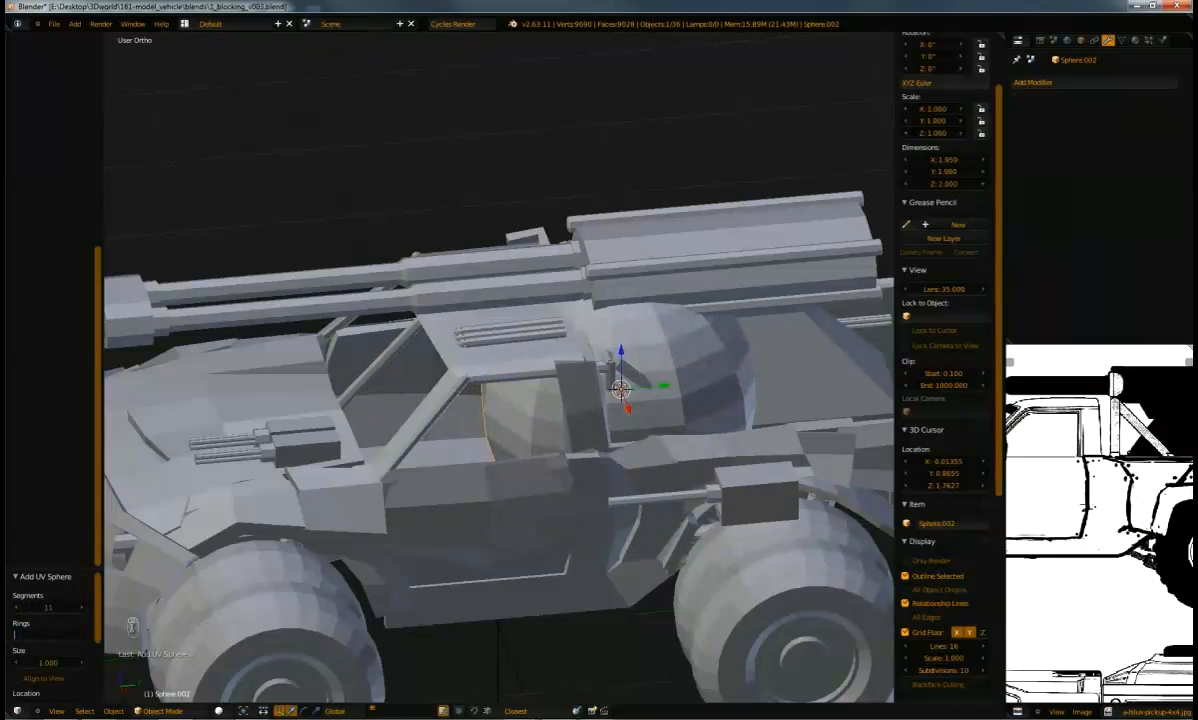
{"action": "key", "text": "Return"}
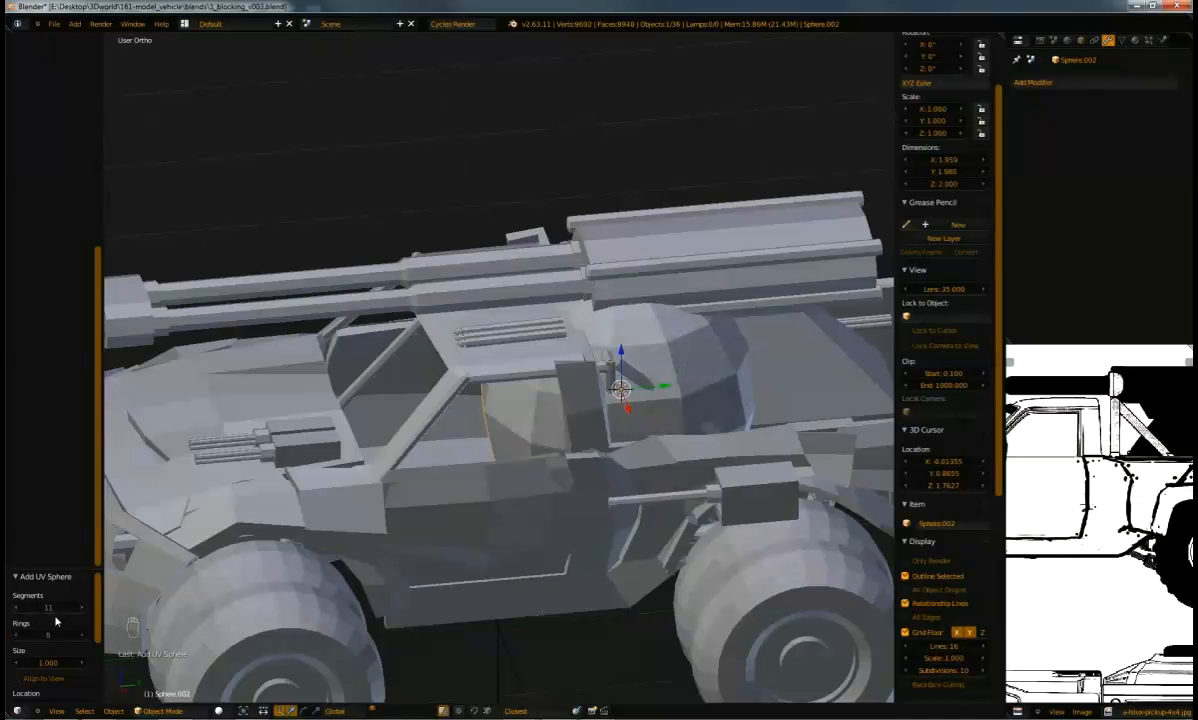
{"action": "left_click", "coordinate": [44, 610]}
{"action": "type", "text": "16"}
{"action": "key", "text": "Return"}
{"action": "middle_click_drag", "start_coordinate": [312, 548], "coordinate": [668, 356]}
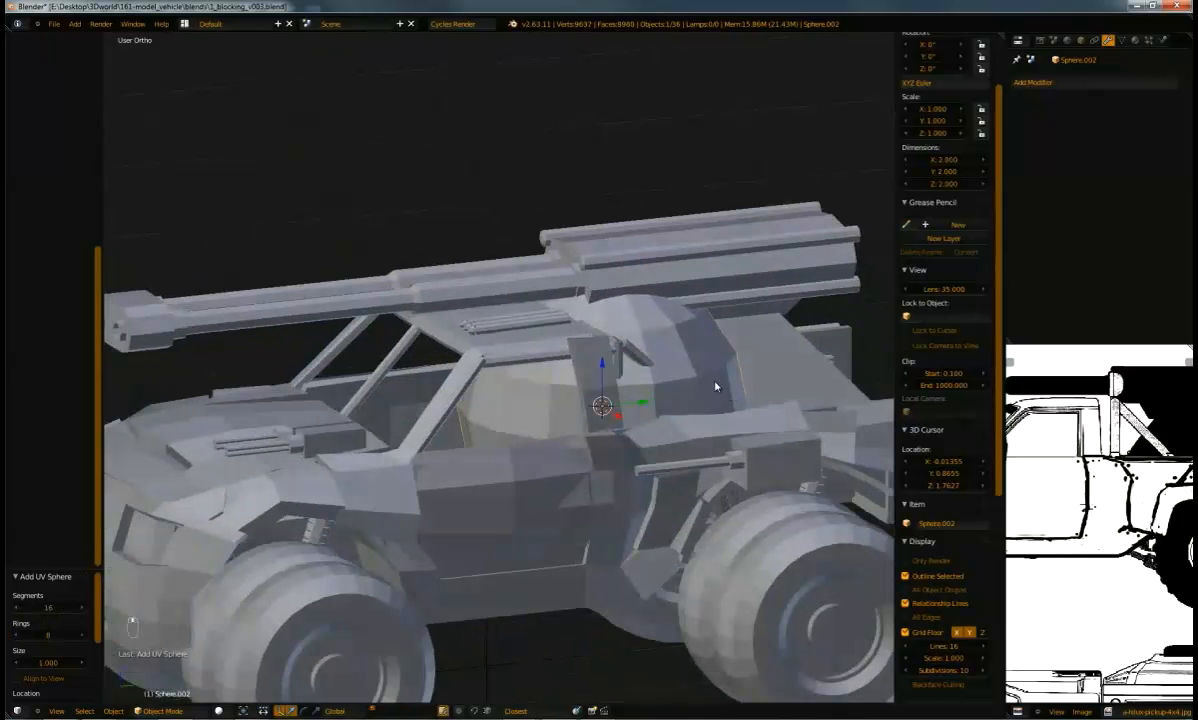
Raise the sphere about 0.527 along Z and rotate it 90° about the X axis
{"action": "left_click_drag", "start_coordinate": [605, 366], "coordinate": [607, 280]}
{"action": "middle_click_drag", "start_coordinate": [607, 280], "coordinate": [663, 339]}
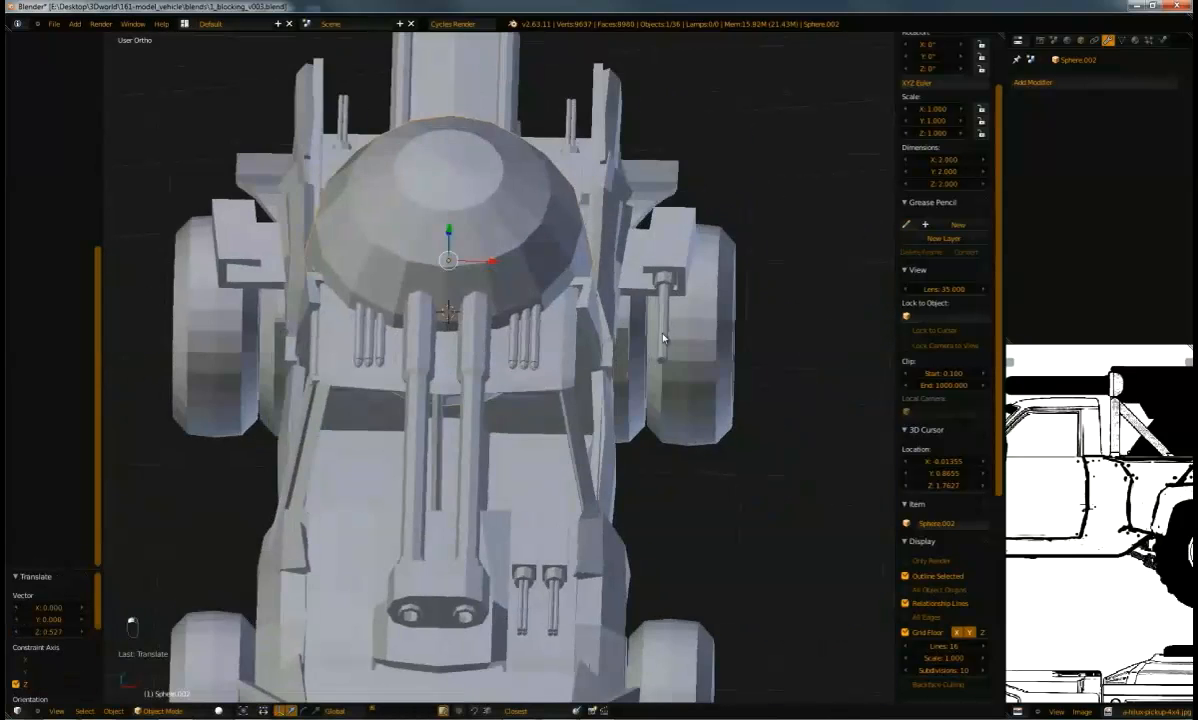
{"action": "type", "text": "rx"}
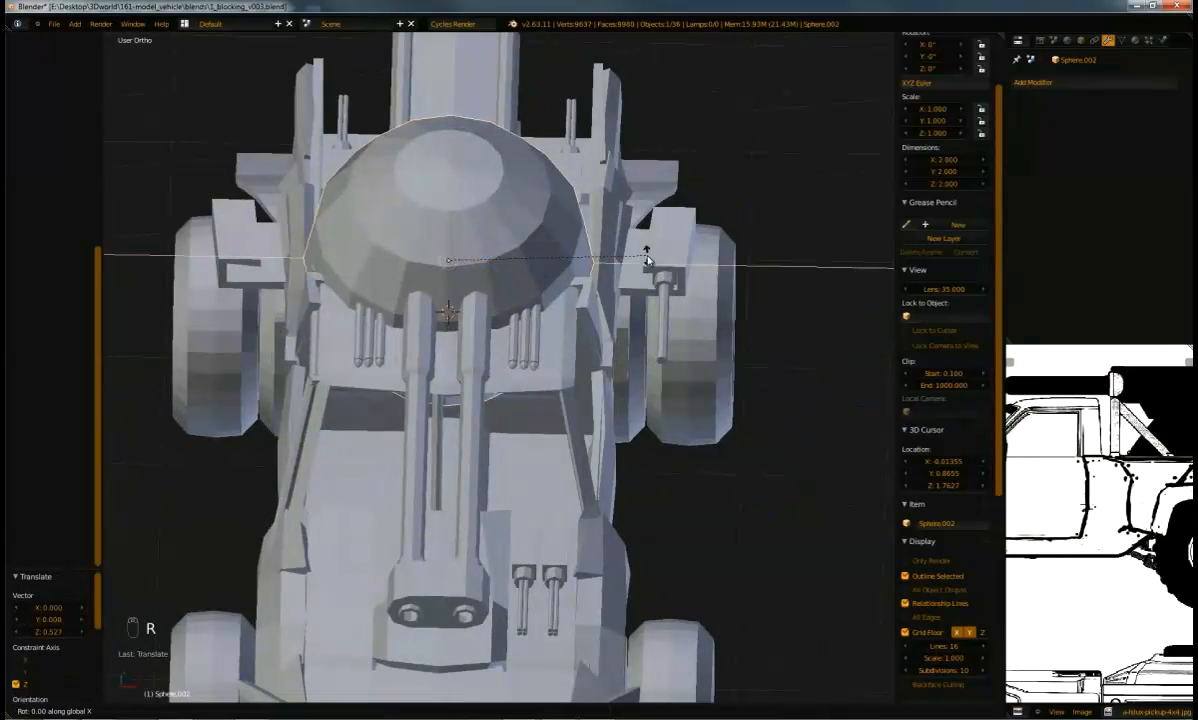
{"action": "type", "text": "90"}
{"action": "key", "text": "Return"}
Shift the sphere sideways along X, raise it above the cab roof and shrink it to a scale of about 0.126
{"action": "left_click_drag", "start_coordinate": [495, 261], "coordinate": [600, 262]}
{"action": "key", "text": "s"}
{"action": "left_click", "coordinate": [590, 273]}
{"action": "middle_click_drag", "start_coordinate": [590, 273], "coordinate": [520, 240]}
{"action": "left_click_drag", "start_coordinate": [637, 320], "coordinate": [644, 271]}
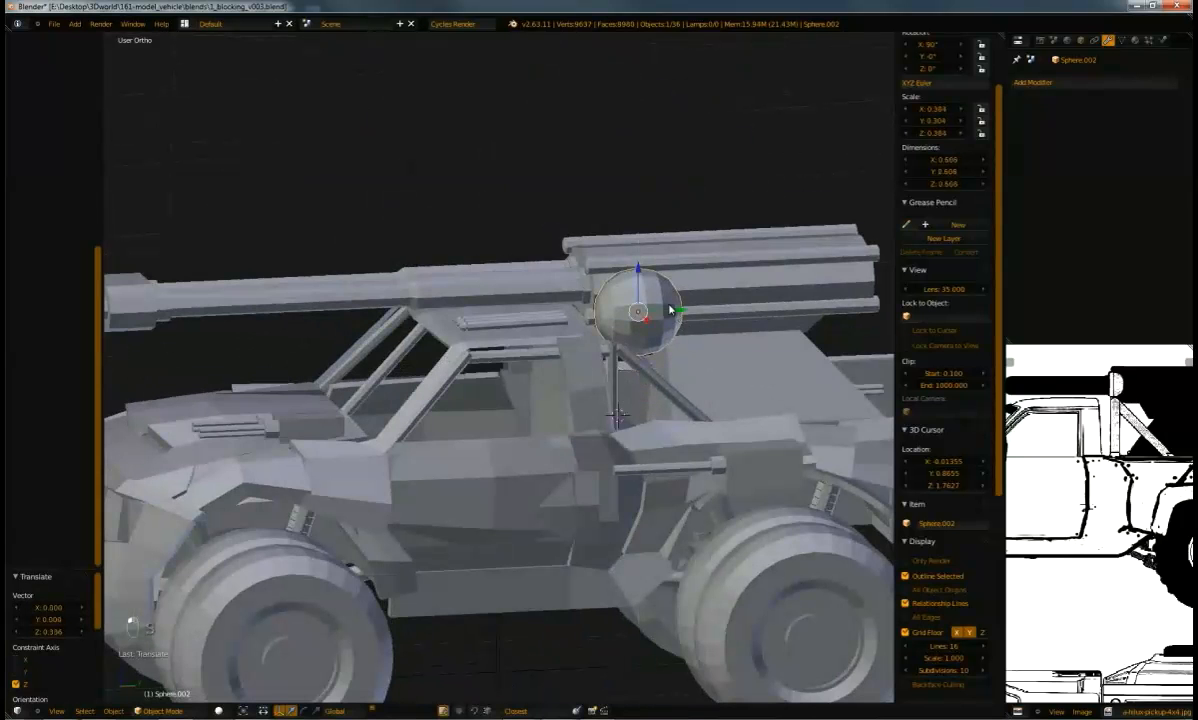
{"action": "middle_click_drag", "start_coordinate": [678, 314], "coordinate": [545, 278]}
{"action": "key", "text": "s"}
{"action": "key", "text": "s"}
{"action": "left_click", "coordinate": [592, 327]}
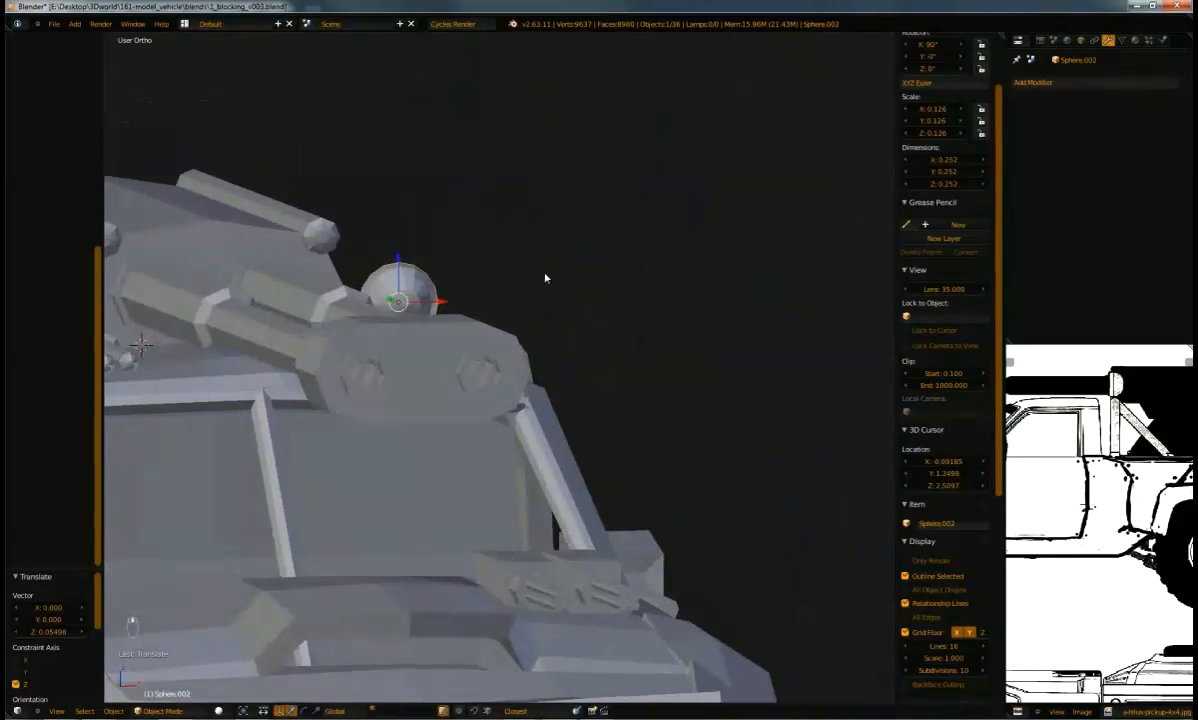
Nudge the small sphere along X until it sits beside the gun, above the roof's three ribs
{"action": "mouse_move", "coordinate": [443, 300]}
{"action": "middle_mouse_down"}
{"action": "mouse_move", "coordinate": [469, 312]}
{"action": "mouse_move", "coordinate": [465, 299]}
{"action": "middle_mouse_up"}
{"action": "key", "text": "g"}
{"action": "key", "text": "x"}
{"action": "left_click", "coordinate": [458, 300]}
{"action": "key", "text": "g"}
{"action": "key", "text": "x"}
{"action": "left_click", "coordinate": [434, 302]}
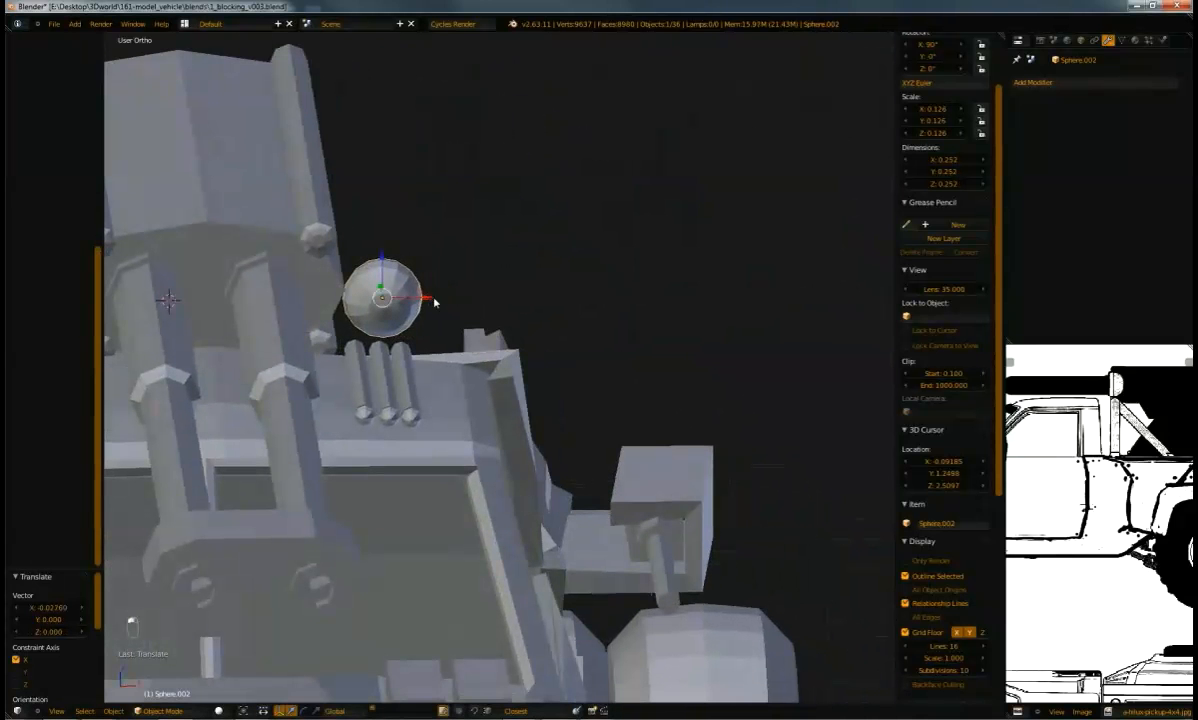
{"action": "key", "text": "g"}
{"action": "key", "text": "x"}
{"action": "left_click", "coordinate": [435, 297]}
{"action": "key", "text": "g"}
{"action": "key", "text": "x"}
{"action": "left_click", "coordinate": [437, 303]}
Make a linked duplicate of the sphere about 0.262 along X, and linked copies of the pair on the opposite side of the gun
{"action": "key", "text": "alt+d"}
{"action": "key", "text": "x"}
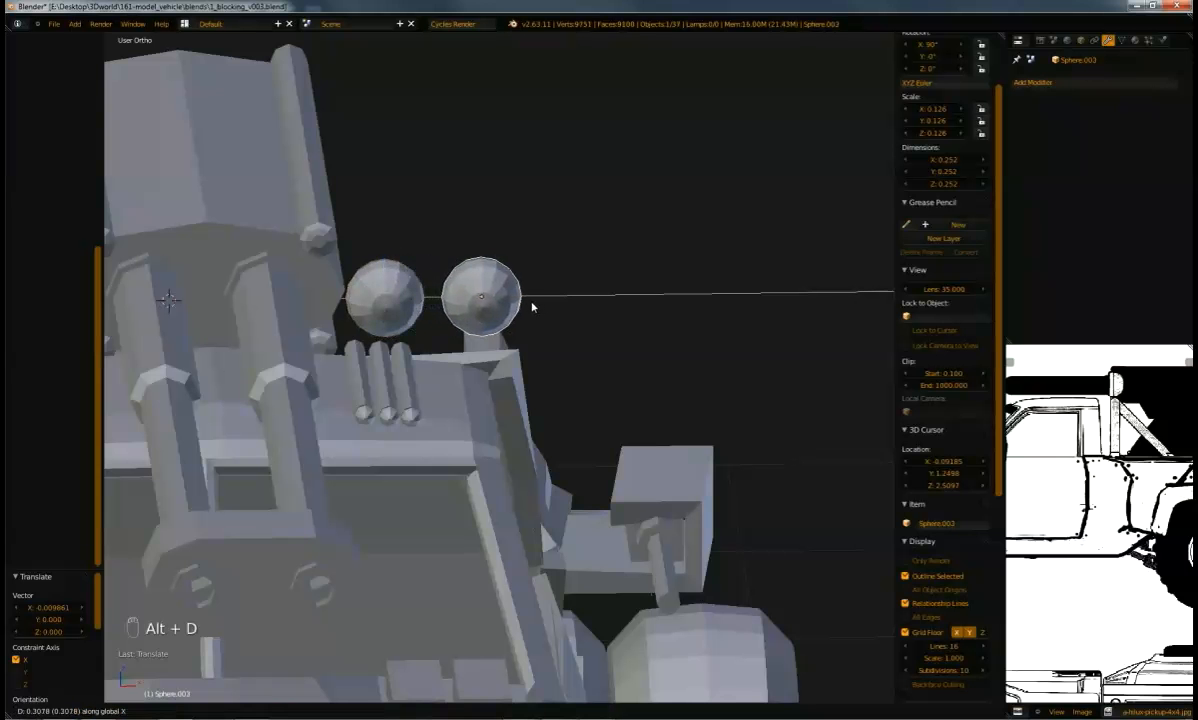
{"action": "left_click", "coordinate": [503, 308]}
{"action": "middle_click_drag", "start_coordinate": [395, 300], "coordinate": [570, 280]}
{"action": "key", "text": "alt+d"}
{"action": "key", "text": "x"}
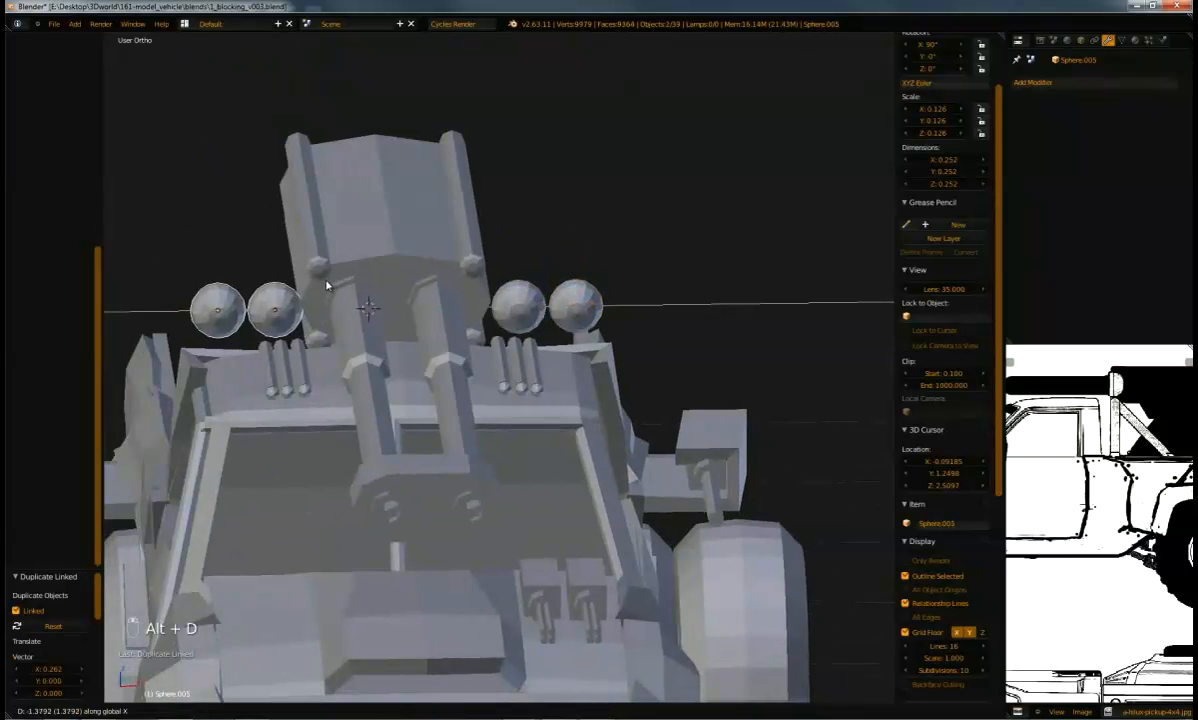
{"action": "left_click", "coordinate": [320, 288]}
{"action": "middle_click_drag", "start_coordinate": [320, 288], "coordinate": [520, 355]}
Delete the vertices of an edge loop on the sphere's front half to separate a front cap from the rear shell
{"action": "key", "text": "Tab"}
{"action": "scroll", "coordinate": [518, 362], "scroll_direction": "up", "scroll_amount": 3}
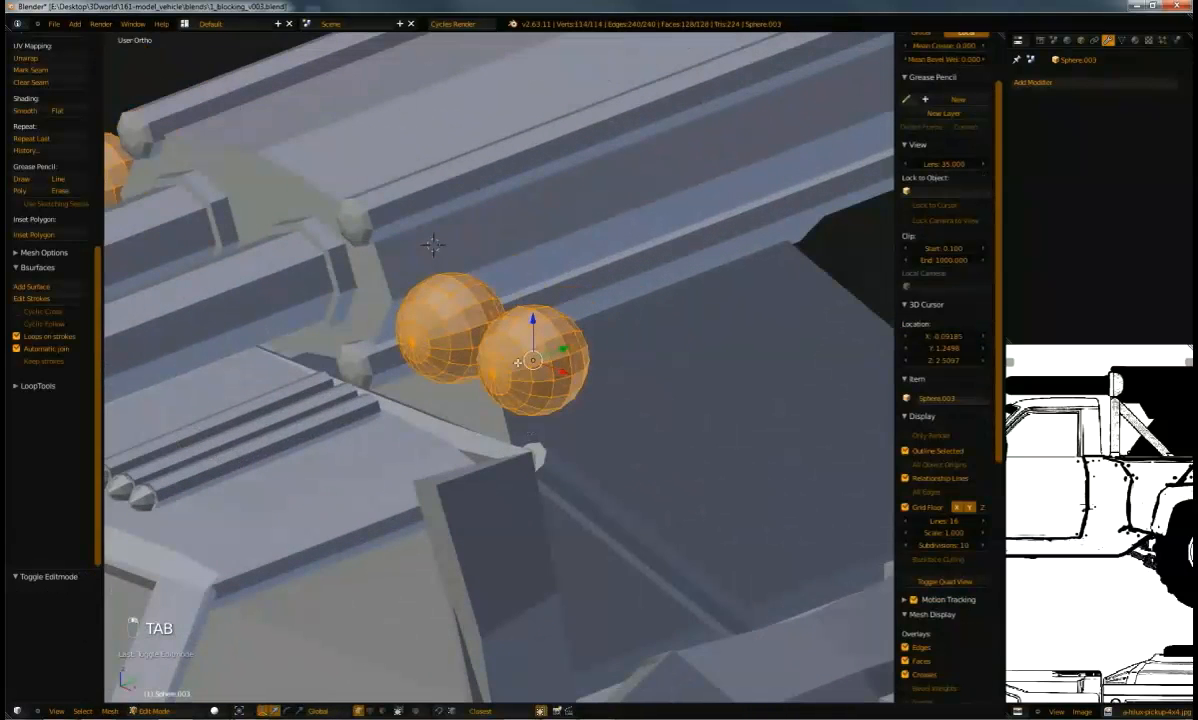
{"action": "right_click", "coordinate": [493, 376]}
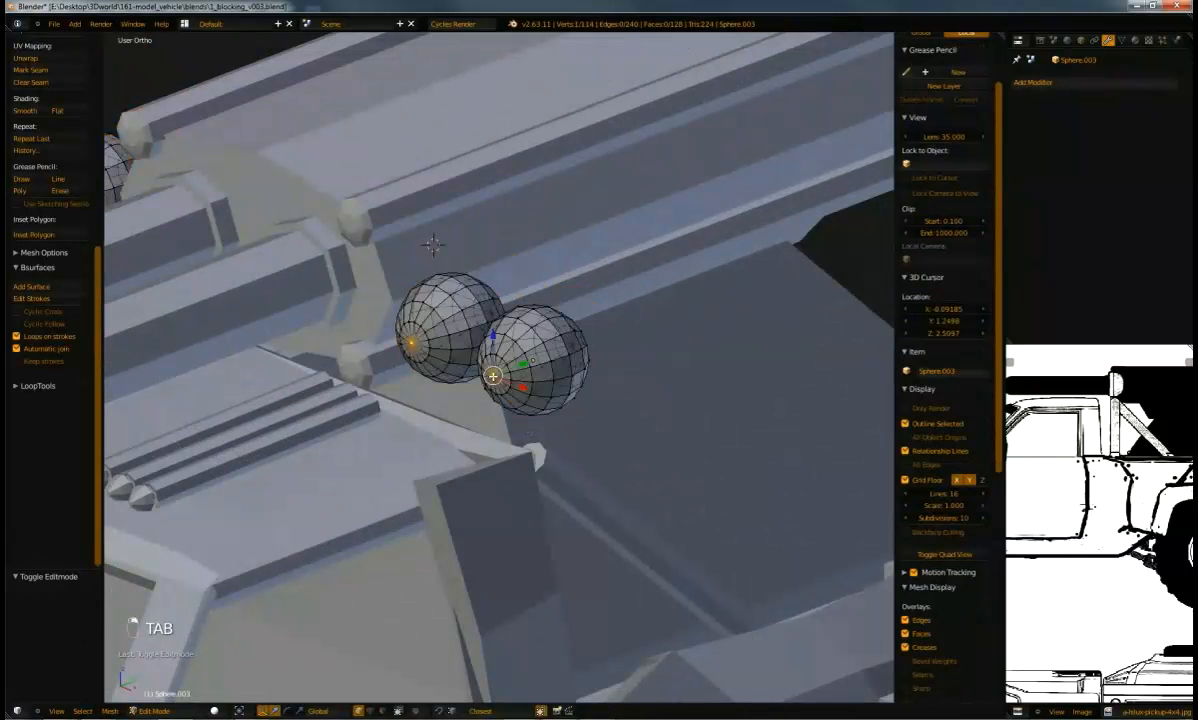
{"action": "right_click", "coordinate": [512, 348], "text": "alt"}
{"action": "middle_click_drag", "start_coordinate": [500, 337], "coordinate": [488, 339]}
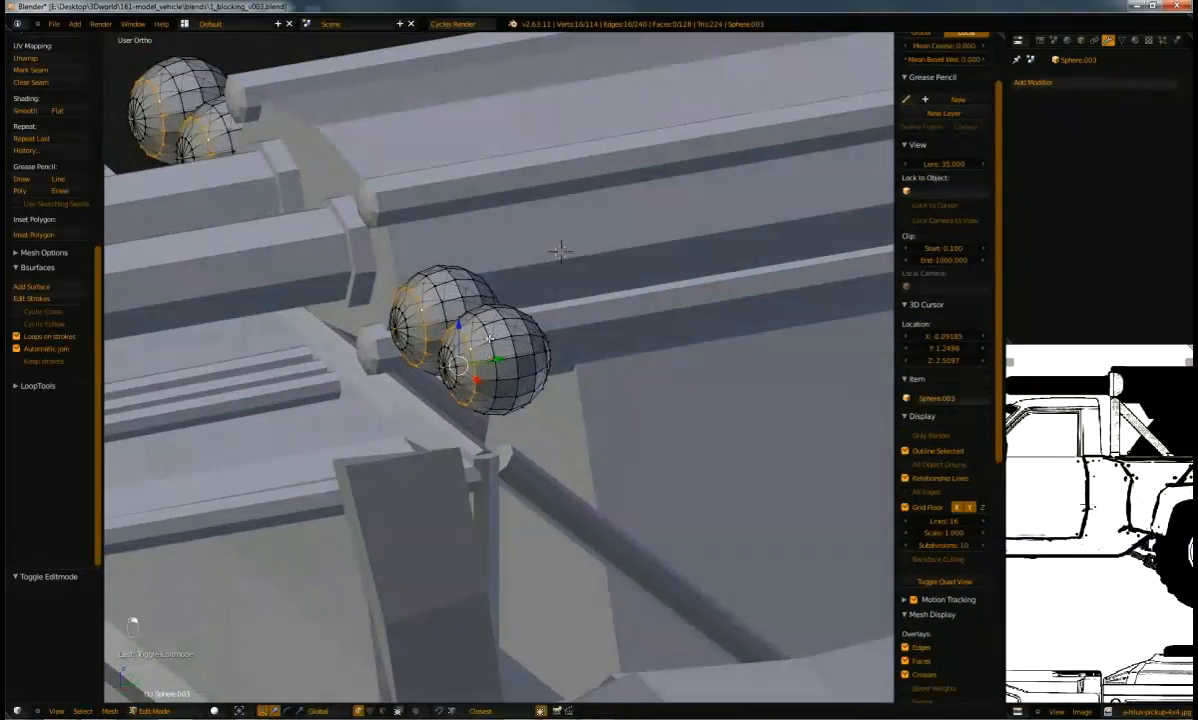
{"action": "key", "text": "x"}
{"action": "left_click", "coordinate": [491, 331]}
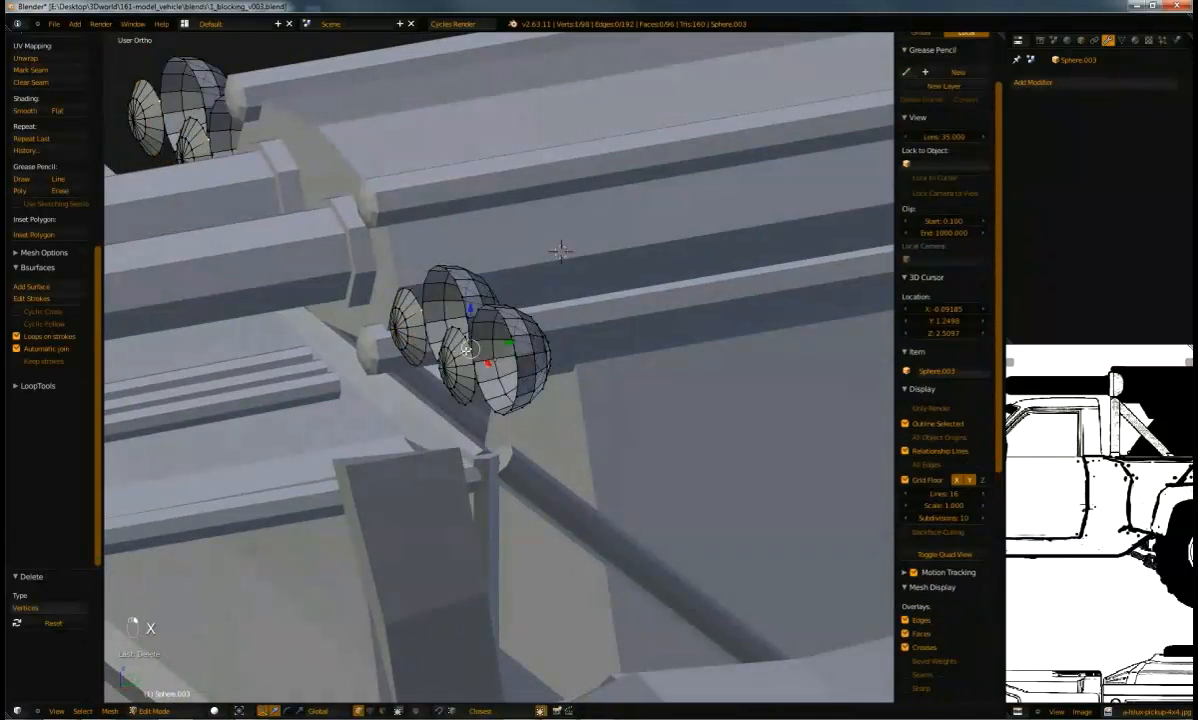
Move the detached front cap back along Y into the shell and adjust it by about -0.032 along Y
{"action": "key", "text": "ctrl+l"}
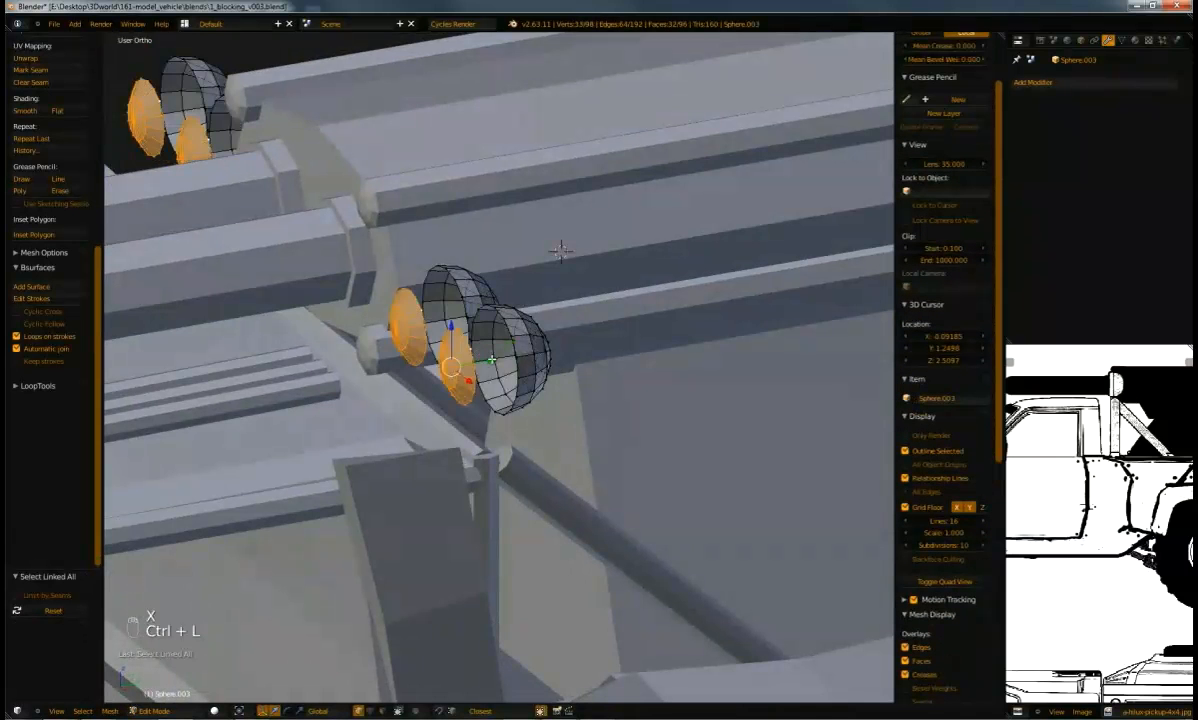
{"action": "key", "text": "g"}
{"action": "key", "text": "y"}
{"action": "left_click", "coordinate": [531, 359]}
{"action": "middle_click_drag", "start_coordinate": [502, 337], "coordinate": [564, 374]}
{"action": "key", "text": "g"}
{"action": "key", "text": "y"}
{"action": "left_click", "coordinate": [563, 372]}
{"action": "scroll", "coordinate": [453, 377], "scroll_direction": "up", "scroll_amount": 5}
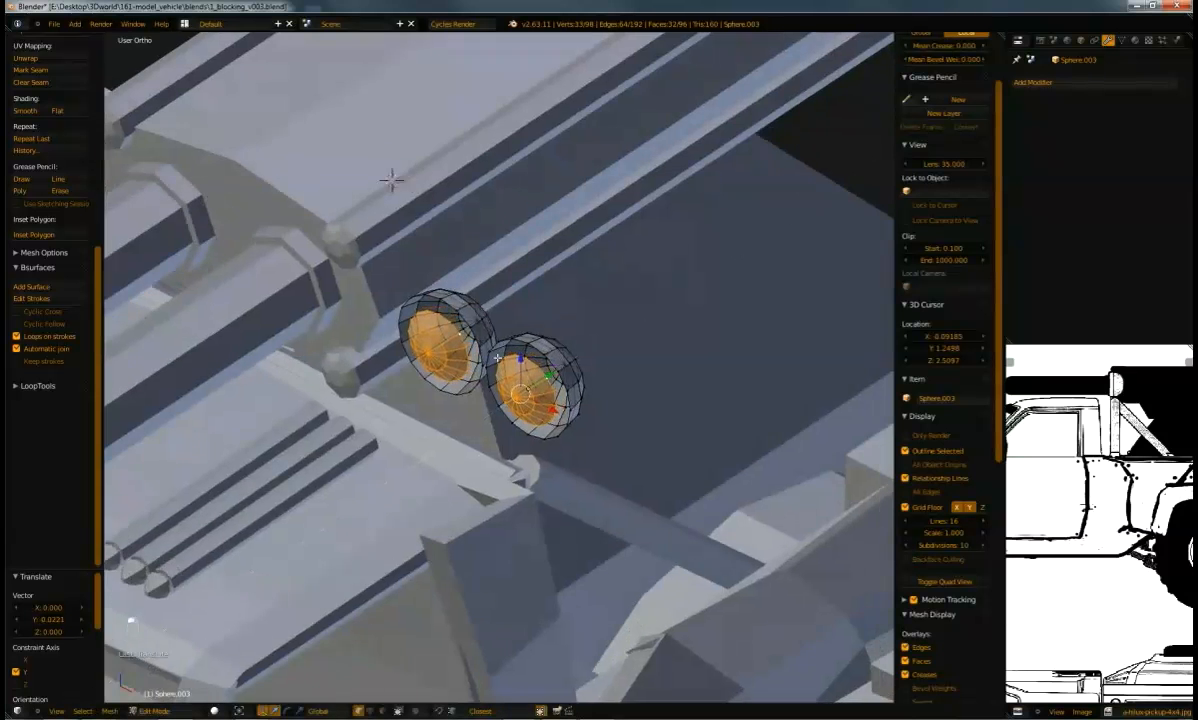
{"action": "right_click", "coordinate": [478, 352], "text": "alt"}
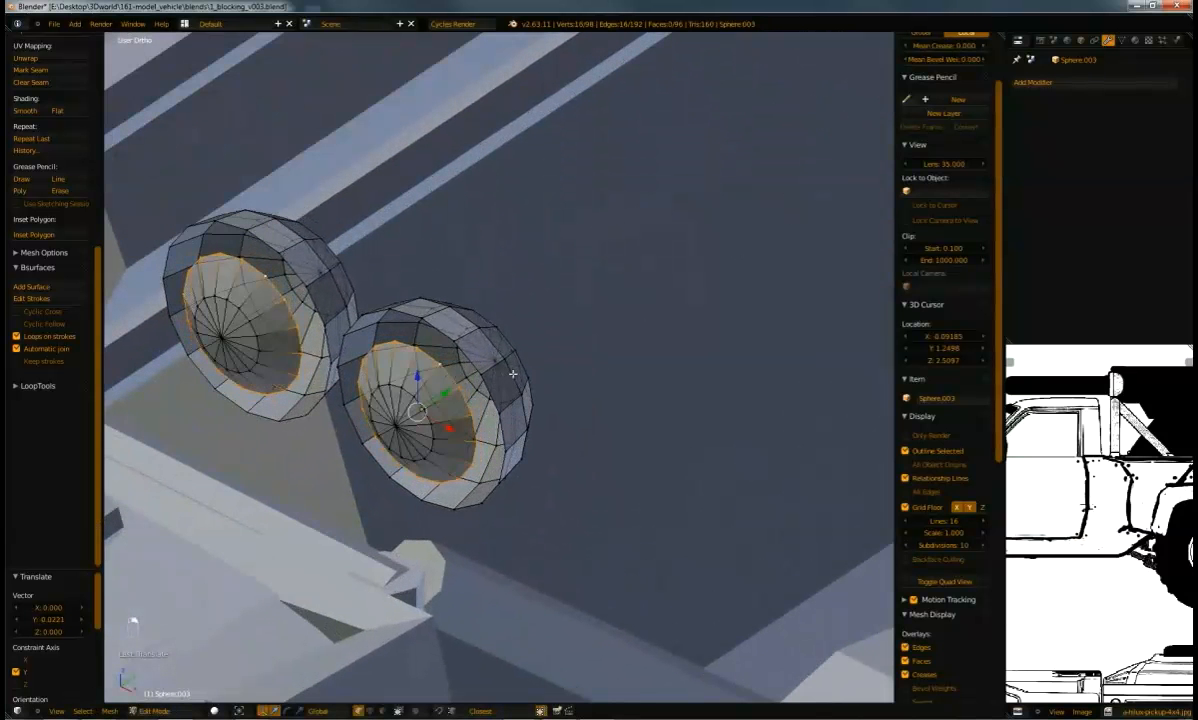
{"action": "key", "text": "e"}
{"action": "right_click", "coordinate": [478, 352]}
{"action": "key", "text": "s"}
{"action": "right_click", "coordinate": [526, 361]}
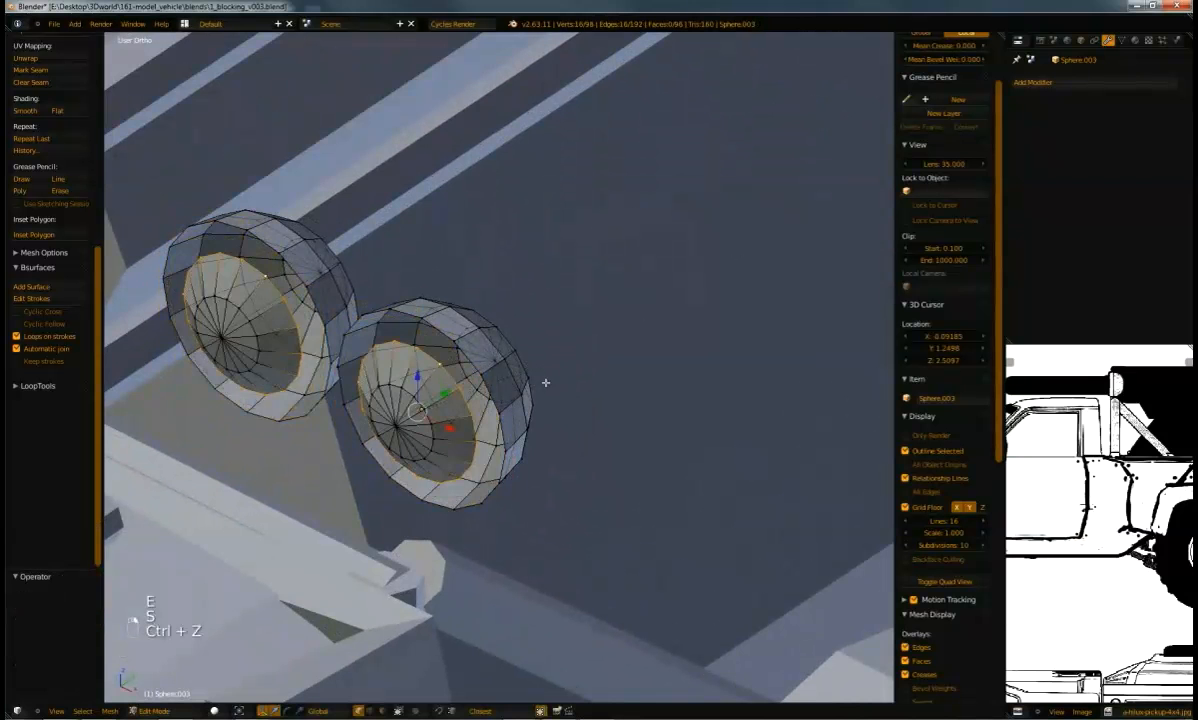
{"action": "key", "text": "ctrl+z"}
{"action": "key", "text": "s"}
{"action": "right_click", "coordinate": [585, 394]}
Select the whole linked front cap of the light and move it along Y by about 0.014 toward the shell's opening
{"action": "middle_click_drag", "start_coordinate": [585, 394], "coordinate": [380, 355]}
{"action": "key", "text": "ctrl+l"}
{"action": "key", "text": "g"}
{"action": "key", "text": "y"}
{"action": "right_click", "coordinate": [372, 384]}
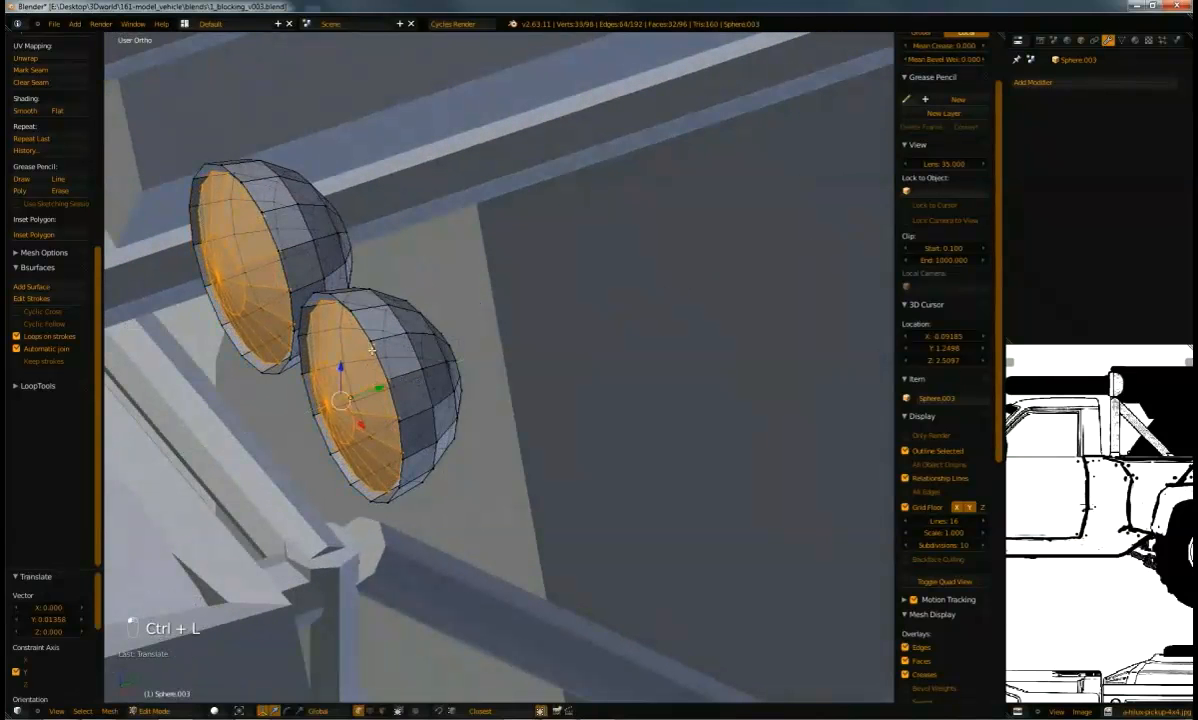
Extrude the light's front rim loop, scale it inward to about 0.82, and extrude the new ring about 0.017 along Y
{"action": "right_click", "coordinate": [344, 312], "text": "alt"}
{"action": "key", "text": "e"}
{"action": "right_click", "coordinate": [428, 320]}
{"action": "key", "text": "s"}
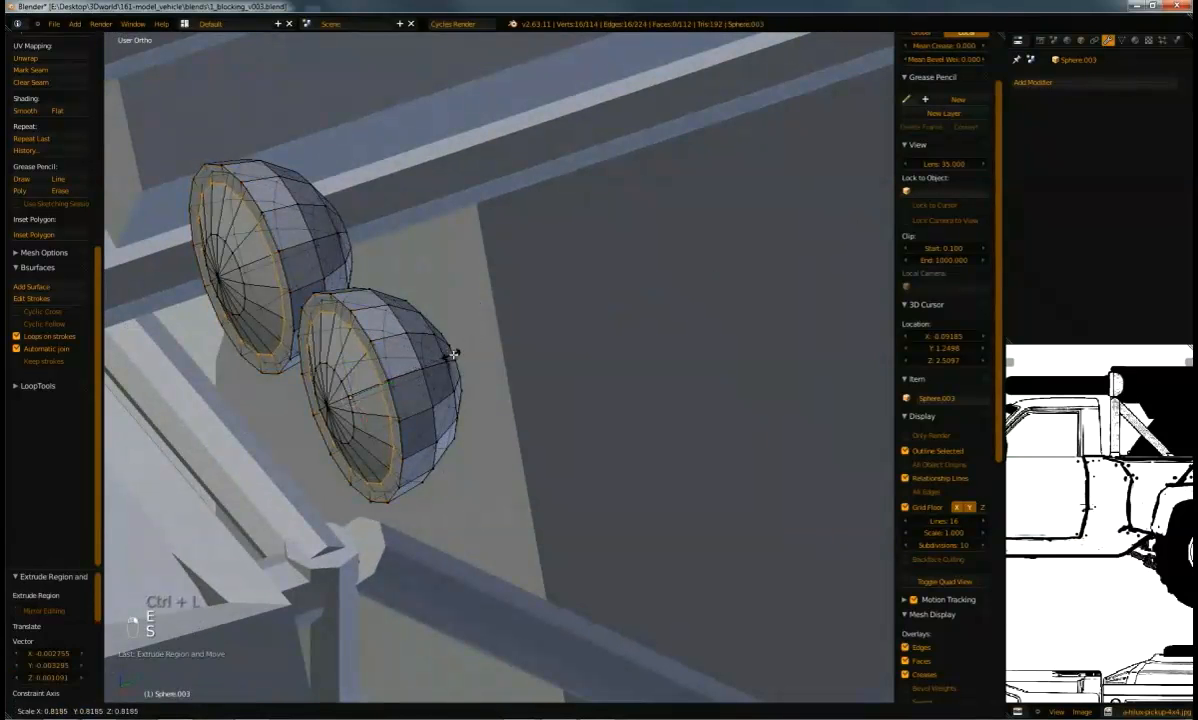
{"action": "left_click", "coordinate": [452, 354]}
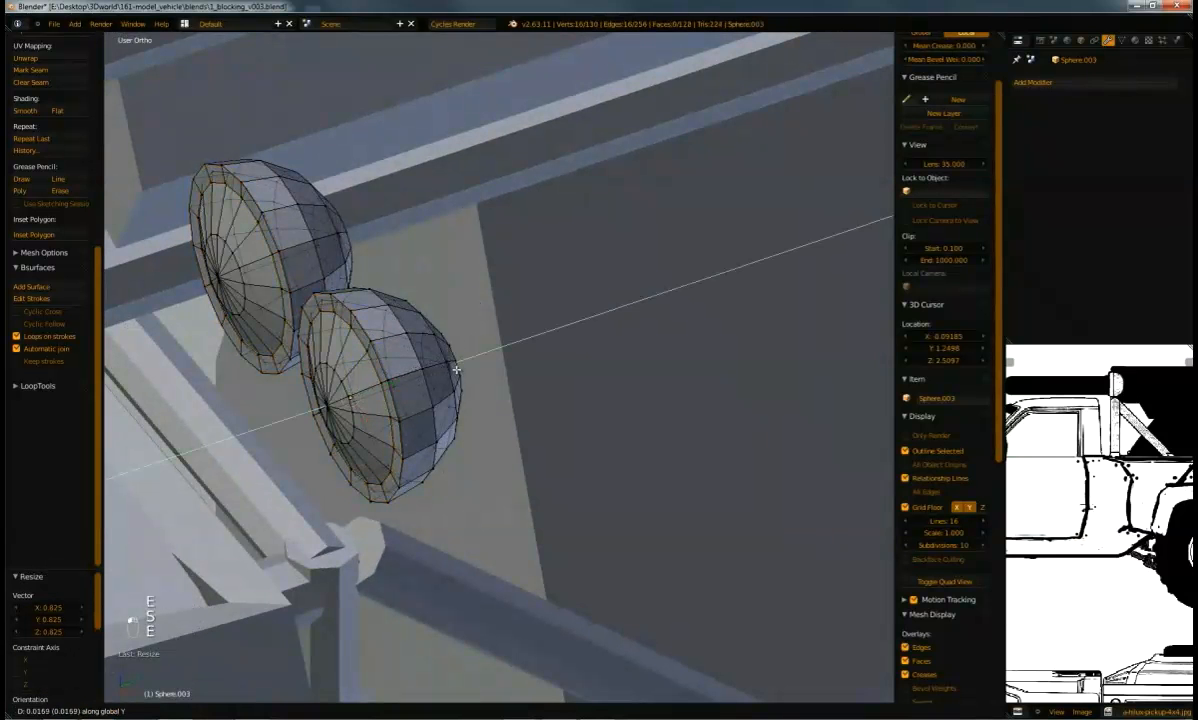
{"action": "key", "text": "Tab"}
Select all four round roof lights and move them together by about -0.075 along Y
{"action": "middle_click_drag", "start_coordinate": [431, 393], "coordinate": [436, 333]}
{"action": "scroll", "coordinate": [436, 333], "scroll_direction": "up", "scroll_amount": 2}
{"action": "right_click", "coordinate": [448, 307]}
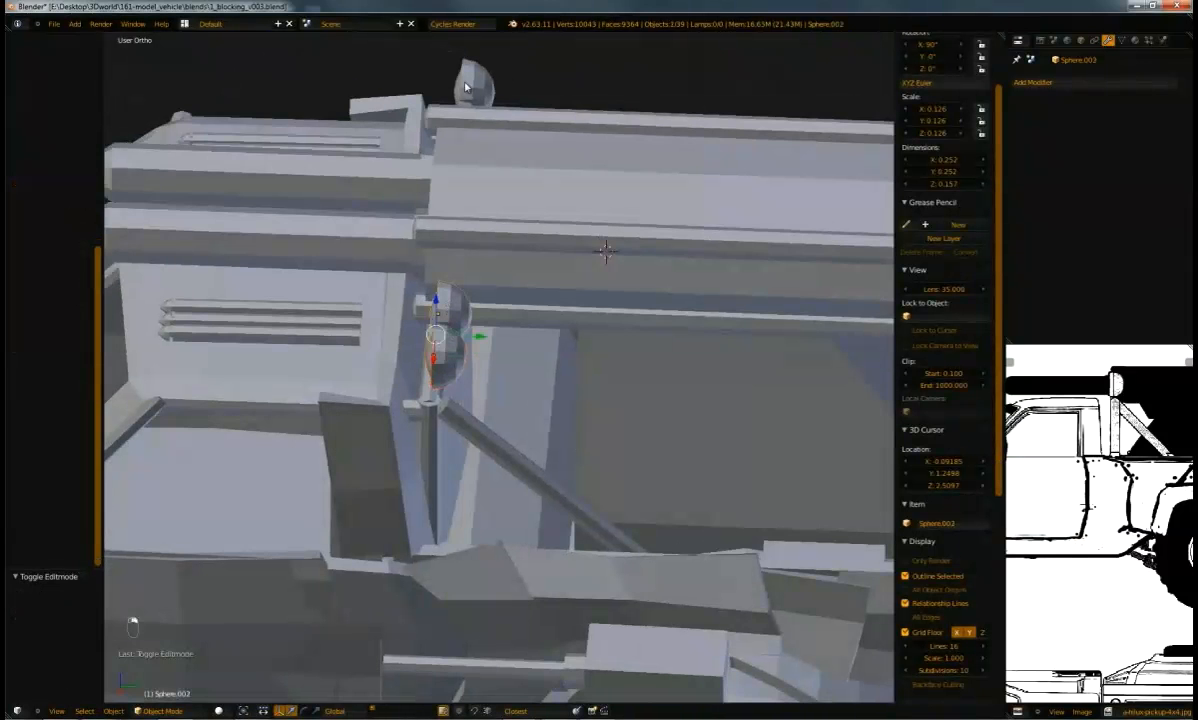
{"action": "middle_click_drag", "start_coordinate": [465, 95], "coordinate": [467, 80]}
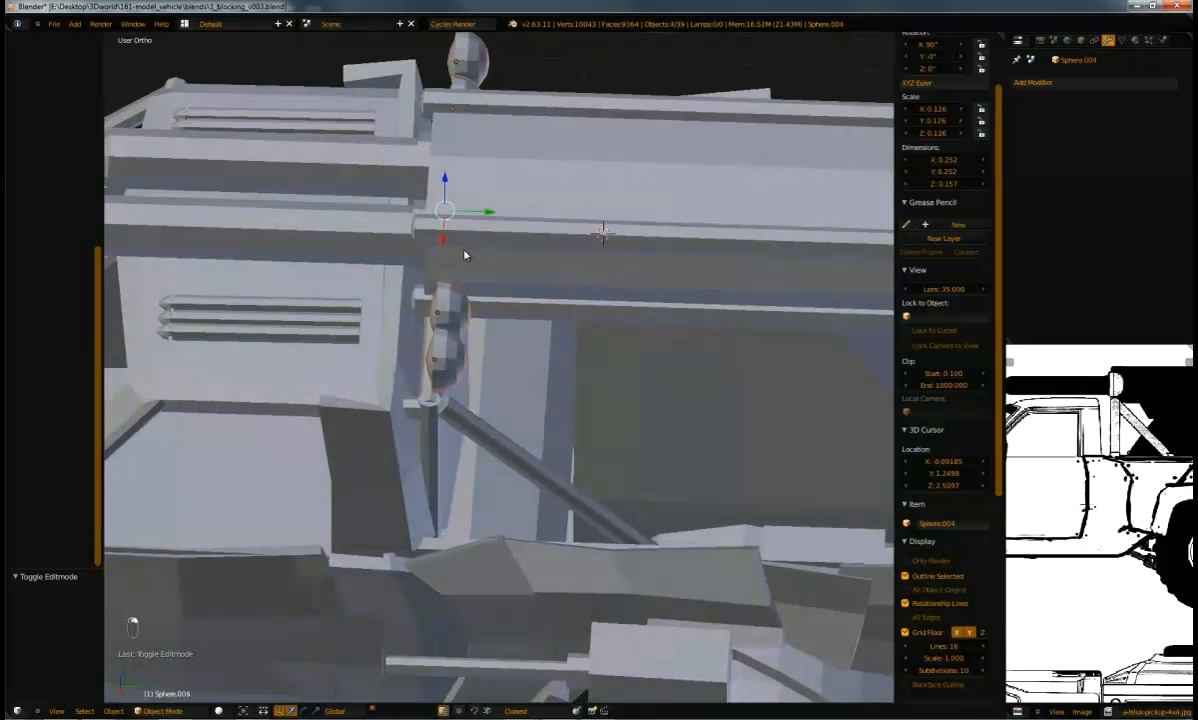
{"action": "left_click_drag", "start_coordinate": [474, 213], "coordinate": [458, 208]}
{"action": "middle_click_drag", "start_coordinate": [458, 208], "coordinate": [391, 329]}
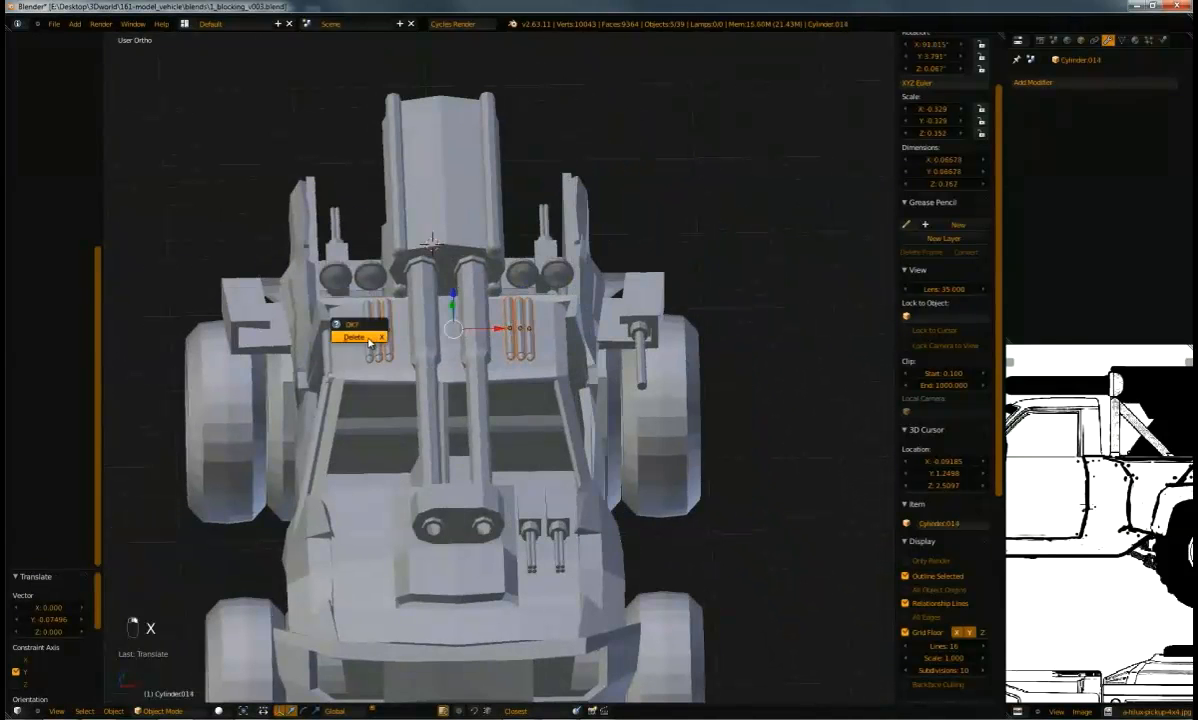
Delete five of the six roof ribs and move the remaining one along X out to the side of the vehicle
{"action": "left_click", "coordinate": [369, 341]}
{"action": "right_click", "coordinate": [380, 338]}
{"action": "key", "text": "g"}
{"action": "key", "text": "x"}
{"action": "left_click", "coordinate": [618, 343]}
{"action": "middle_click_drag", "start_coordinate": [618, 343], "coordinate": [571, 340]}
Adjust the remaining rib's position along the axes so it runs through the weapon box above the rear wheel as a barrel
{"action": "scroll", "coordinate": [571, 340], "scroll_direction": "up", "scroll_amount": 3}
{"action": "left_click_drag", "start_coordinate": [662, 321], "coordinate": [511, 388]}
{"action": "left_click_drag", "start_coordinate": [513, 437], "coordinate": [513, 437]}
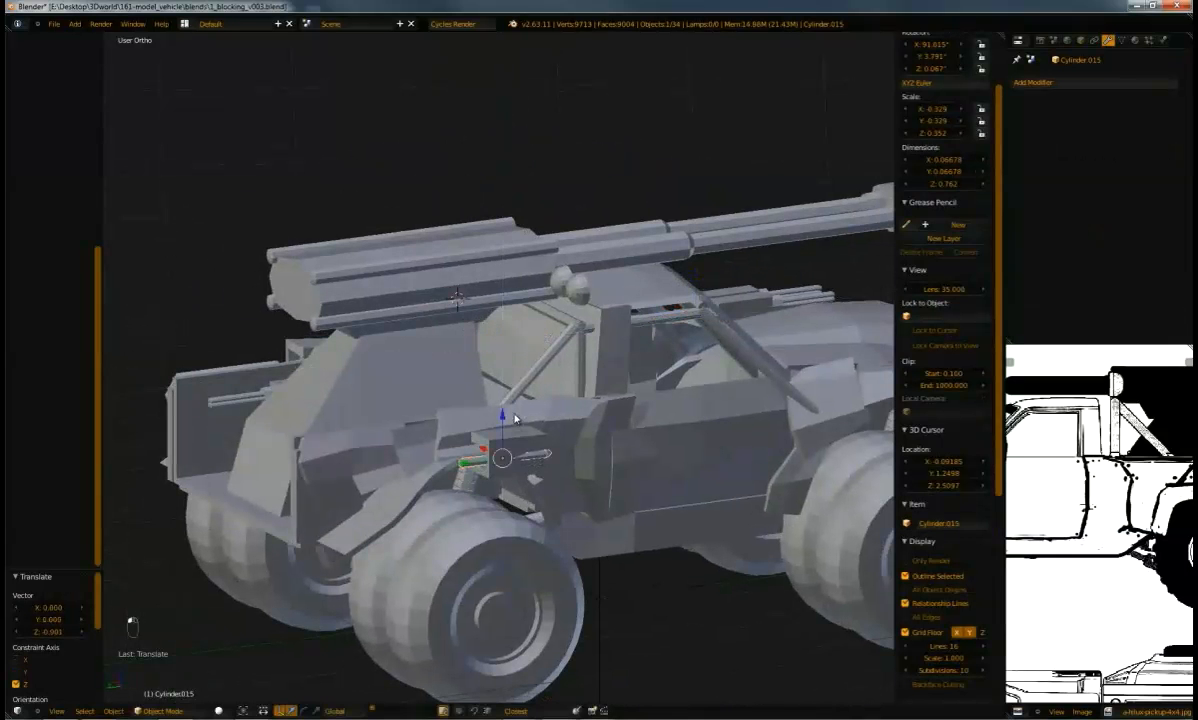
{"action": "middle_click_drag", "start_coordinate": [513, 437], "coordinate": [530, 410]}
{"action": "scroll", "coordinate": [530, 410], "scroll_direction": "up", "scroll_amount": 5}
{"action": "left_click_drag", "start_coordinate": [640, 414], "coordinate": [667, 365]}
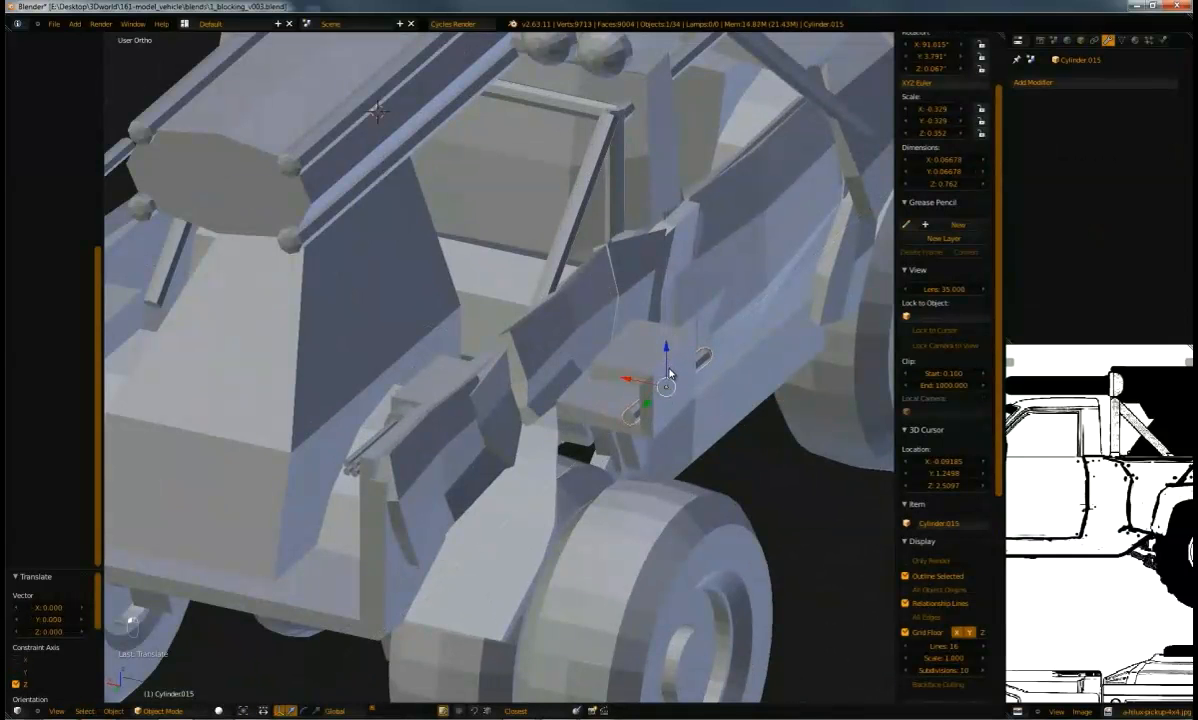
Make a linked duplicate of the barrel about 0.079 up along Z, and linked copies of the pair about 0.069 along X
{"action": "key", "text": "alt+d"}
{"action": "key", "text": "z"}
{"action": "left_click", "coordinate": [673, 357]}
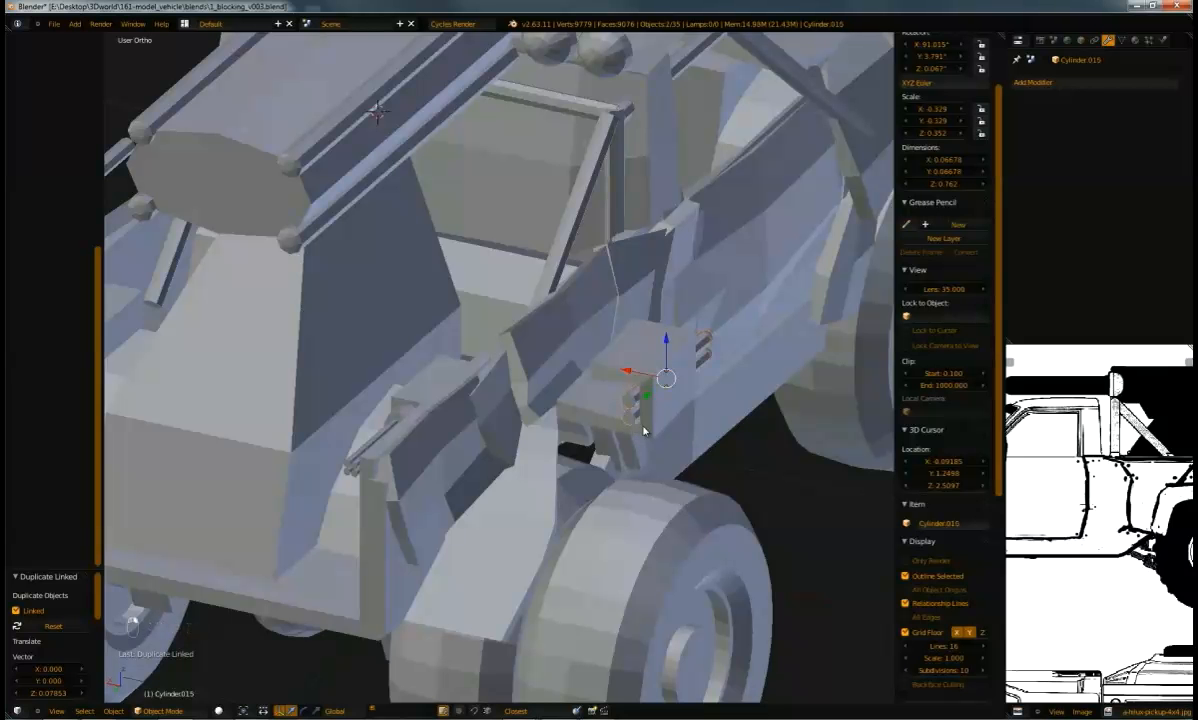
{"action": "key", "text": "alt+d"}
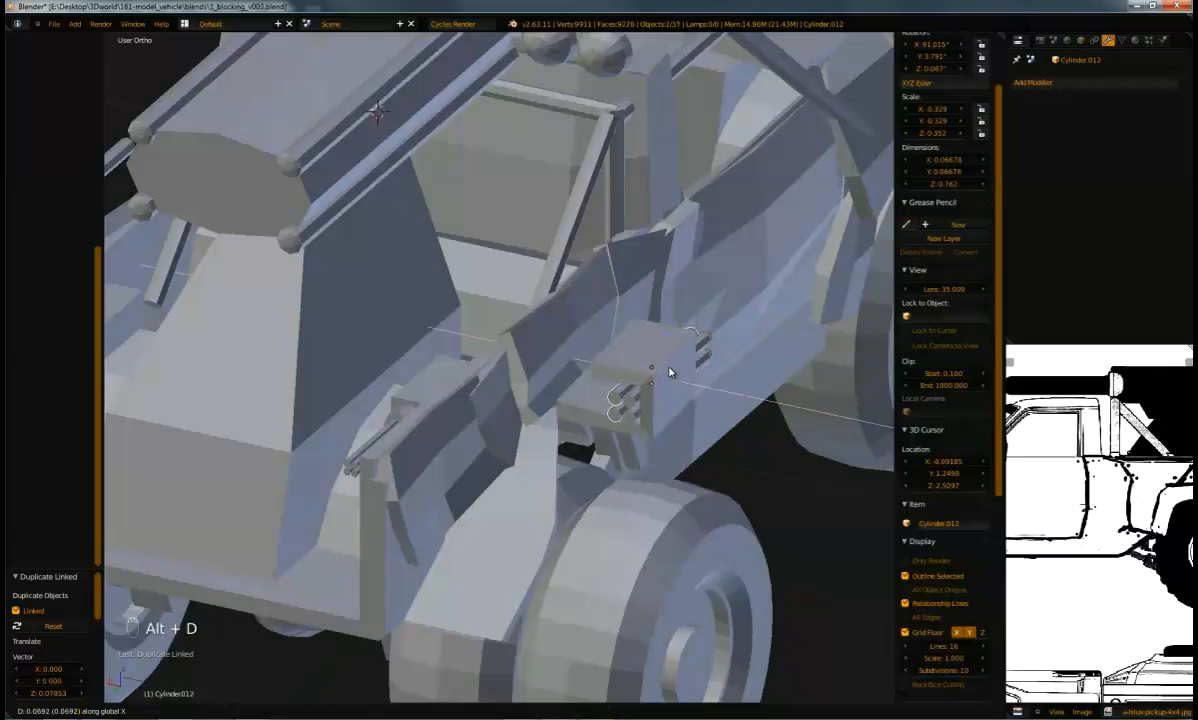
{"action": "left_click", "coordinate": [669, 372]}
Select all four barrels and shift them slightly along X within the side weapon box
{"action": "middle_click_drag", "start_coordinate": [669, 372], "coordinate": [537, 369]}
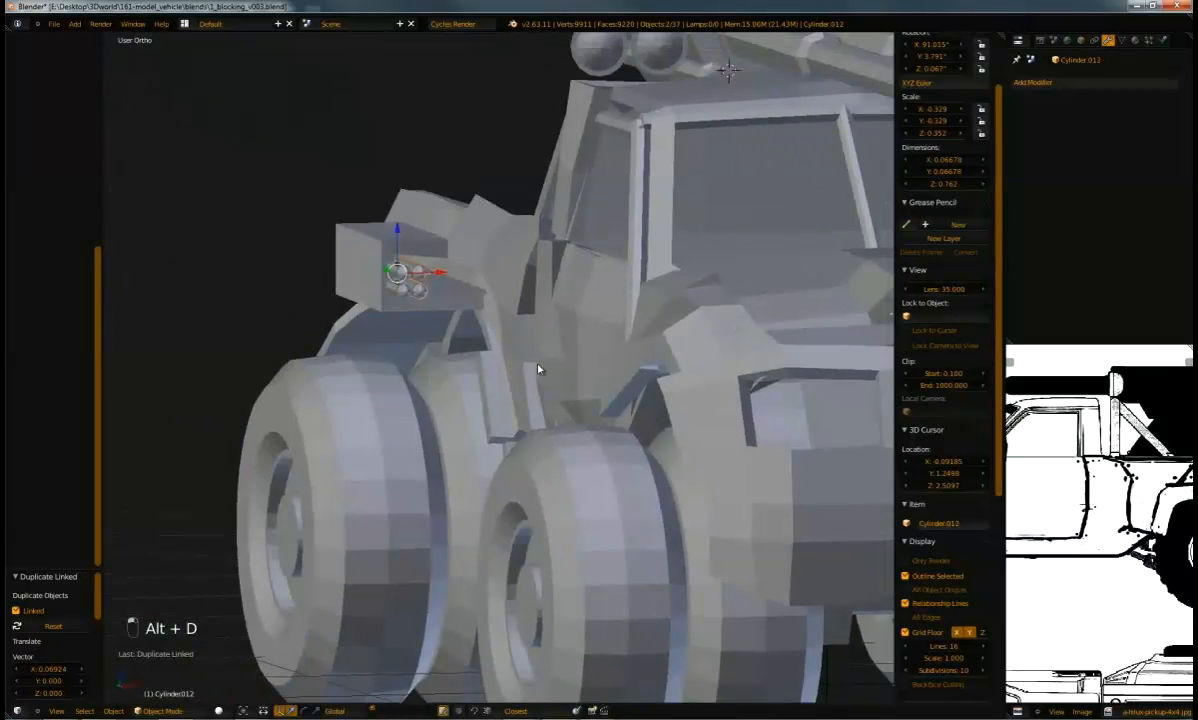
{"action": "middle_click_drag", "start_coordinate": [430, 303], "coordinate": [413, 292]}
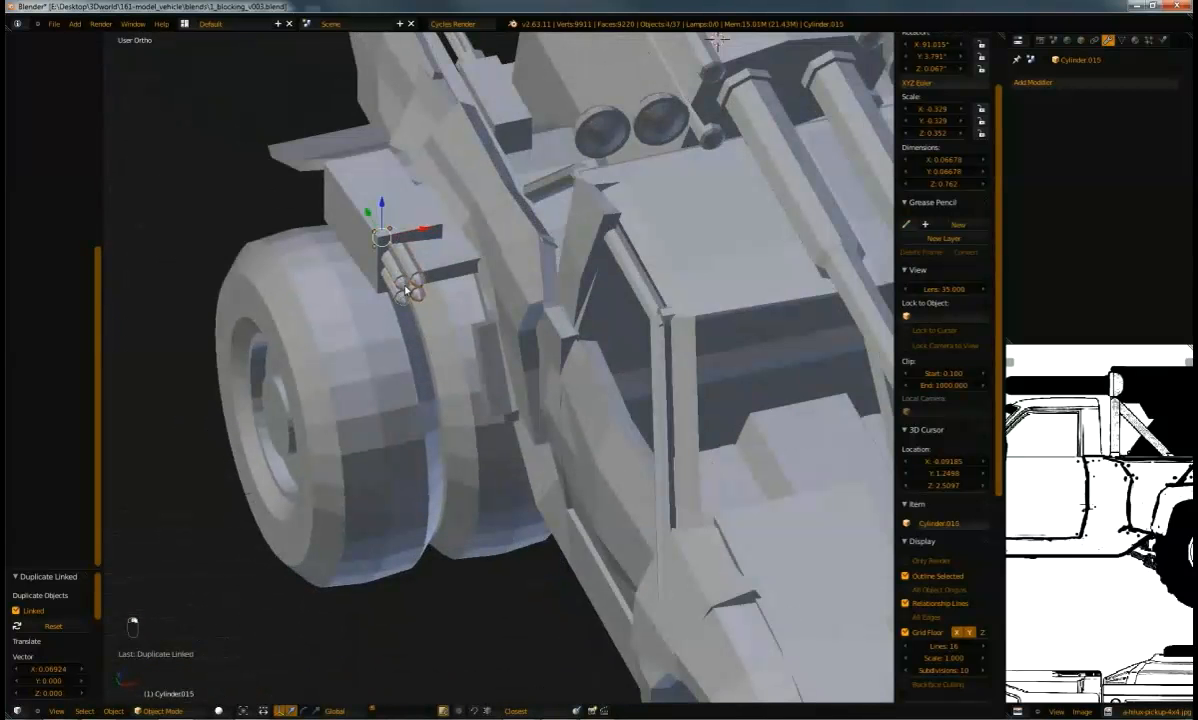
{"action": "left_click_drag", "start_coordinate": [423, 230], "coordinate": [410, 230]}
{"action": "middle_click_drag", "start_coordinate": [410, 230], "coordinate": [450, 228]}
Select the upper section of the roll cage's mesh and raise it about 0.072 along Z
{"action": "key", "text": "a"}
{"action": "right_click", "coordinate": [472, 248]}
{"action": "key", "text": "Tab"}
{"action": "key", "text": "a"}
{"action": "key", "text": "a"}
{"action": "key", "text": "b"}
{"action": "key", "text": "a"}
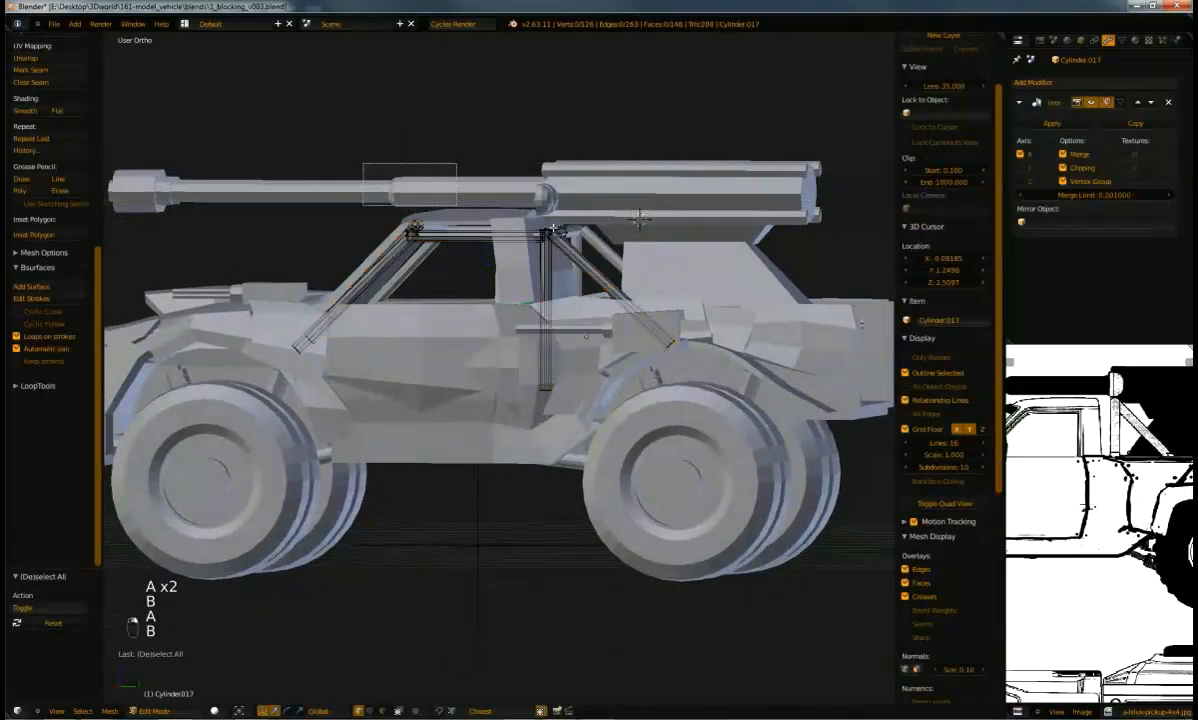
{"action": "left_click_drag", "start_coordinate": [555, 230], "coordinate": [571, 237]}
{"action": "left_click_drag", "start_coordinate": [484, 188], "coordinate": [487, 180]}
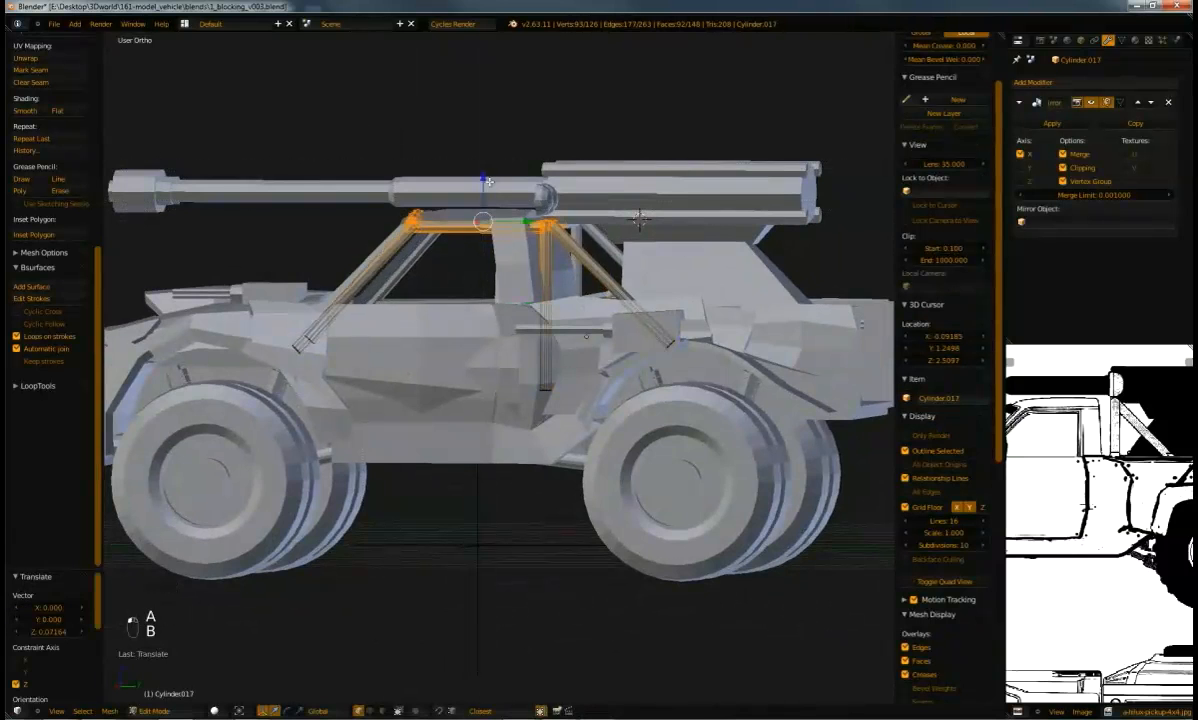
Select the roll cage's upper front corner vertices and shift them along Y by about 0.077
{"action": "middle_click_drag", "start_coordinate": [639, 218], "coordinate": [660, 222]}
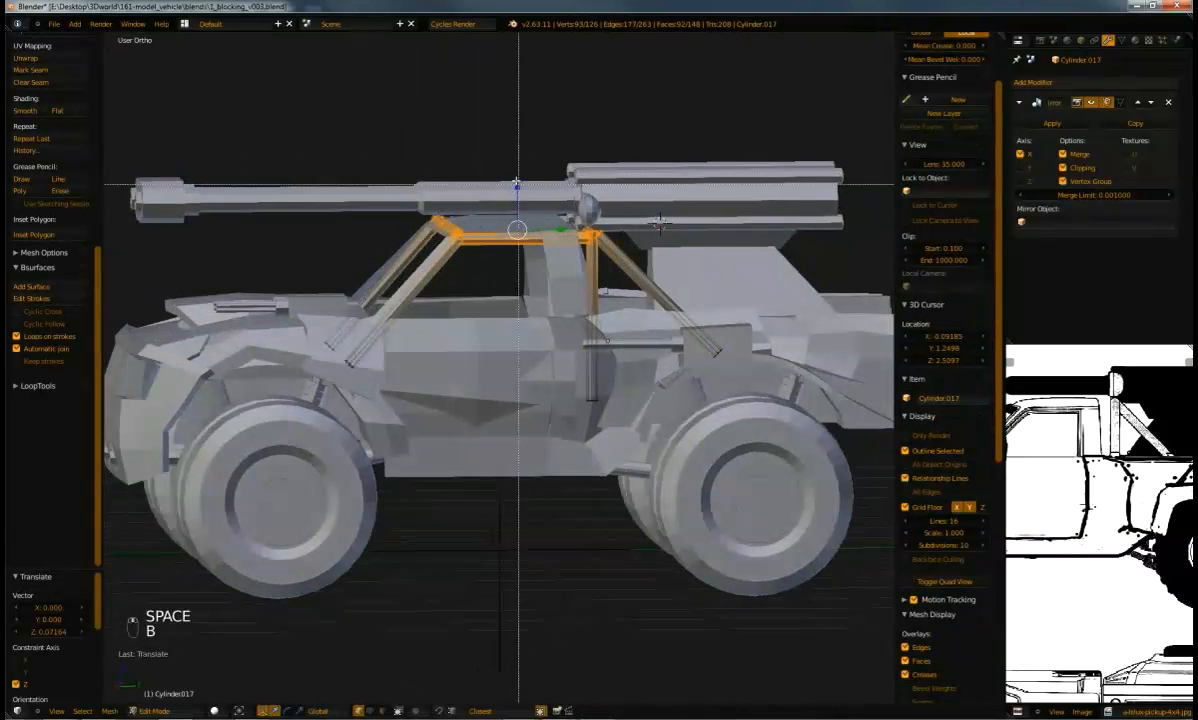
{"action": "middle_click_drag", "start_coordinate": [568, 186], "coordinate": [608, 311]}
{"action": "left_click_drag", "start_coordinate": [498, 224], "coordinate": [495, 232]}
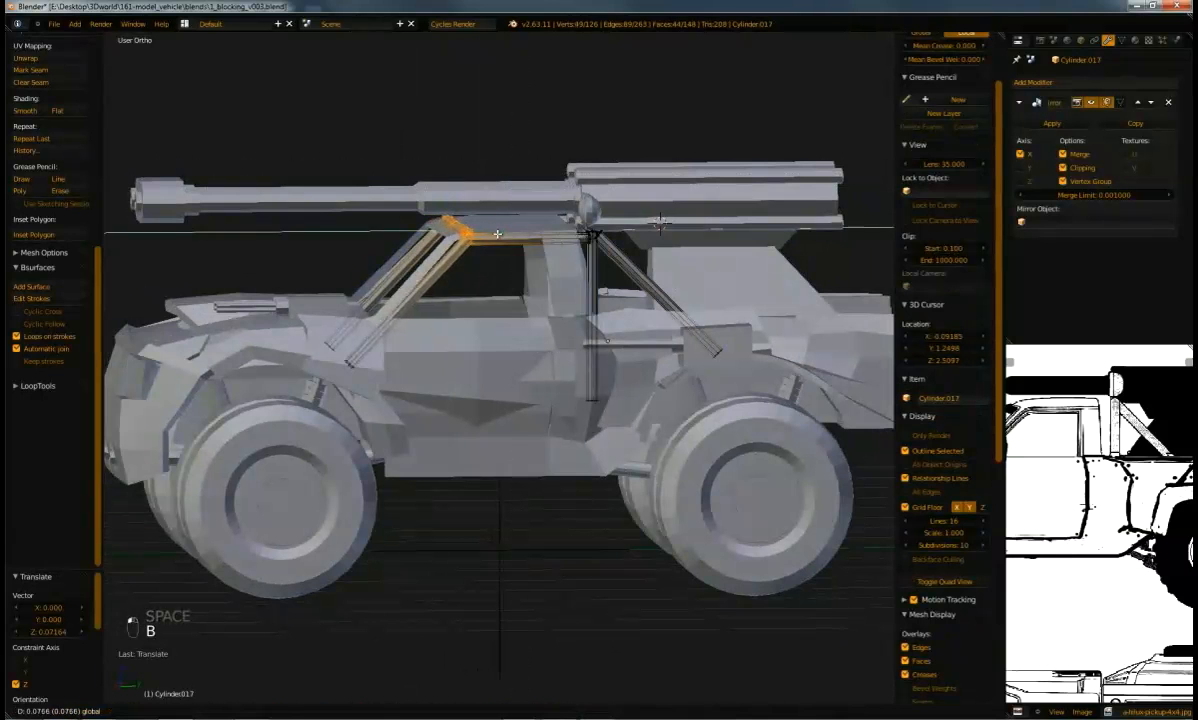
{"action": "key", "text": "Tab"}
Try another small adjustment to the roll cage's vertices and undo the last change
{"action": "middle_click_drag", "start_coordinate": [498, 234], "coordinate": [594, 160]}
{"action": "key", "text": "Tab"}
{"action": "left_click_drag", "start_coordinate": [590, 157], "coordinate": [595, 160]}
{"action": "key", "text": "Tab"}
{"action": "middle_click_drag", "start_coordinate": [528, 177], "coordinate": [463, 242]}
{"action": "key", "text": "ctrl+z"}
Select the rear roof vertices of the cab body and lower them by about 0.01 along Z
{"action": "key", "text": "Tab"}
{"action": "key", "text": "a"}
{"action": "key", "text": "a"}
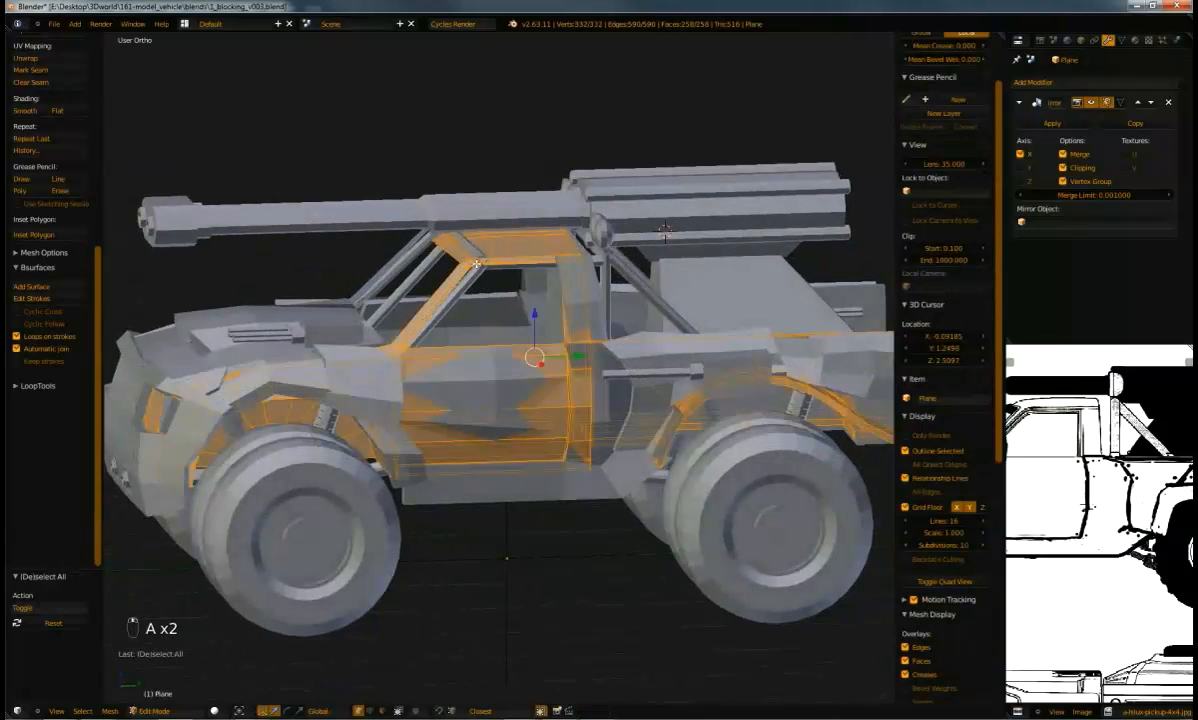
{"action": "key", "text": "a"}
{"action": "key", "text": "c"}
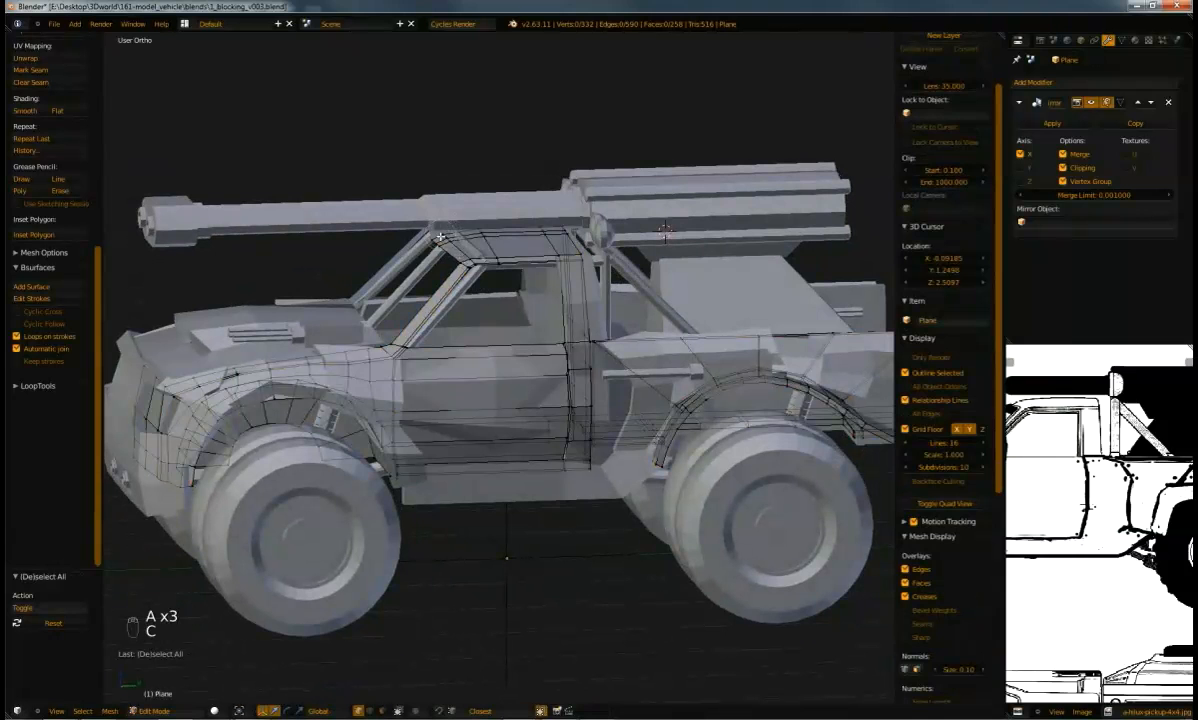
{"action": "mouse_move", "coordinate": [441, 242]}
{"action": "left_mouse_down"}
{"action": "mouse_move", "coordinate": [486, 250]}
{"action": "mouse_move", "coordinate": [466, 248]}
{"action": "mouse_move", "coordinate": [466, 217]}
{"action": "mouse_move", "coordinate": [533, 222]}
{"action": "mouse_move", "coordinate": [585, 280]}
{"action": "left_mouse_up"}
{"action": "key", "text": "a"}
{"action": "key", "text": "b"}
{"action": "left_click_drag", "start_coordinate": [562, 209], "coordinate": [561, 211]}
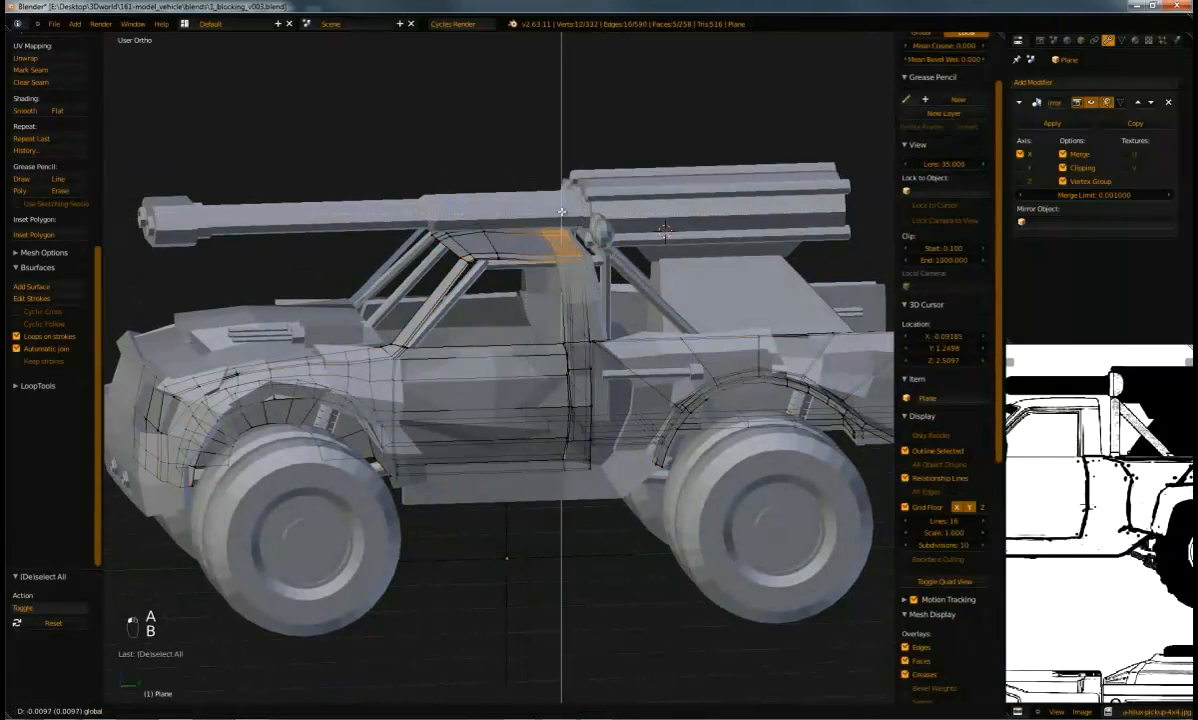
{"action": "key", "text": "Tab"}
Save the vehicle blocking file
{"action": "middle_click_drag", "start_coordinate": [493, 213], "coordinate": [467, 371]}
{"action": "scroll", "coordinate": [507, 222], "scroll_direction": "down", "scroll_amount": 3}
{"action": "key", "text": "ctrl+s"}
{"action": "scroll", "coordinate": [467, 371], "scroll_direction": "up", "scroll_amount": 8}
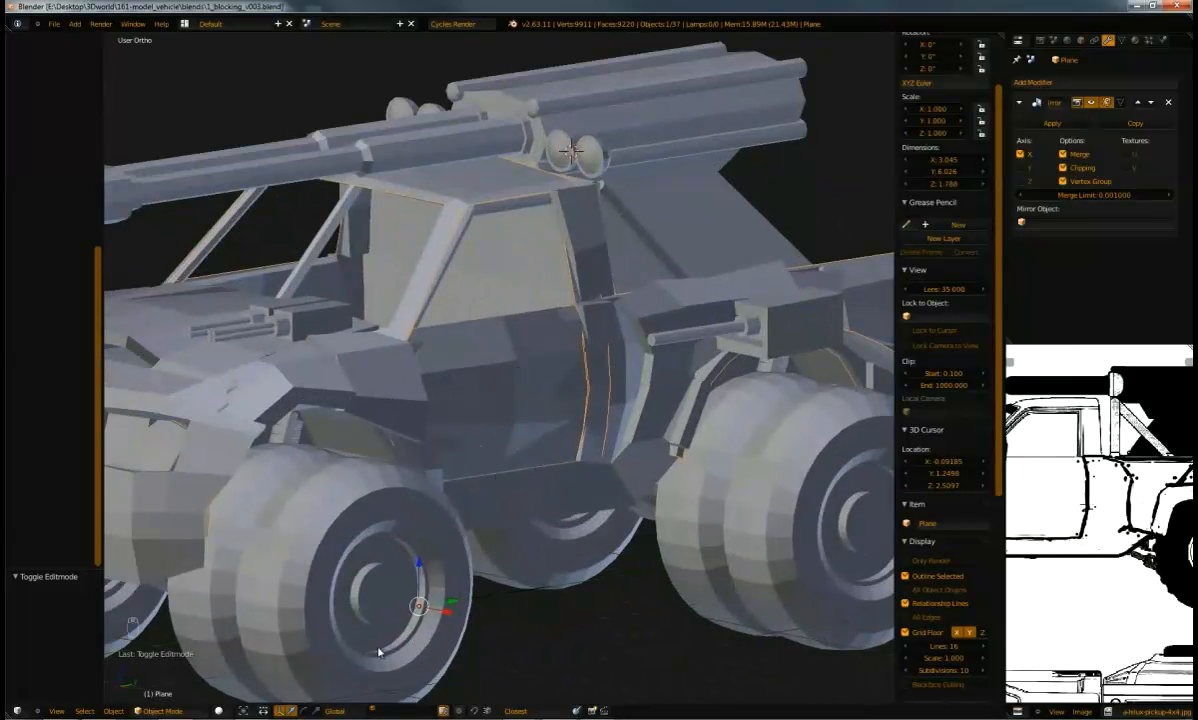
Switch to the deathRace reference folder, examine the car photos for armour and window details, and return to Blender
{"action": "key", "text": "alt+Tab"}
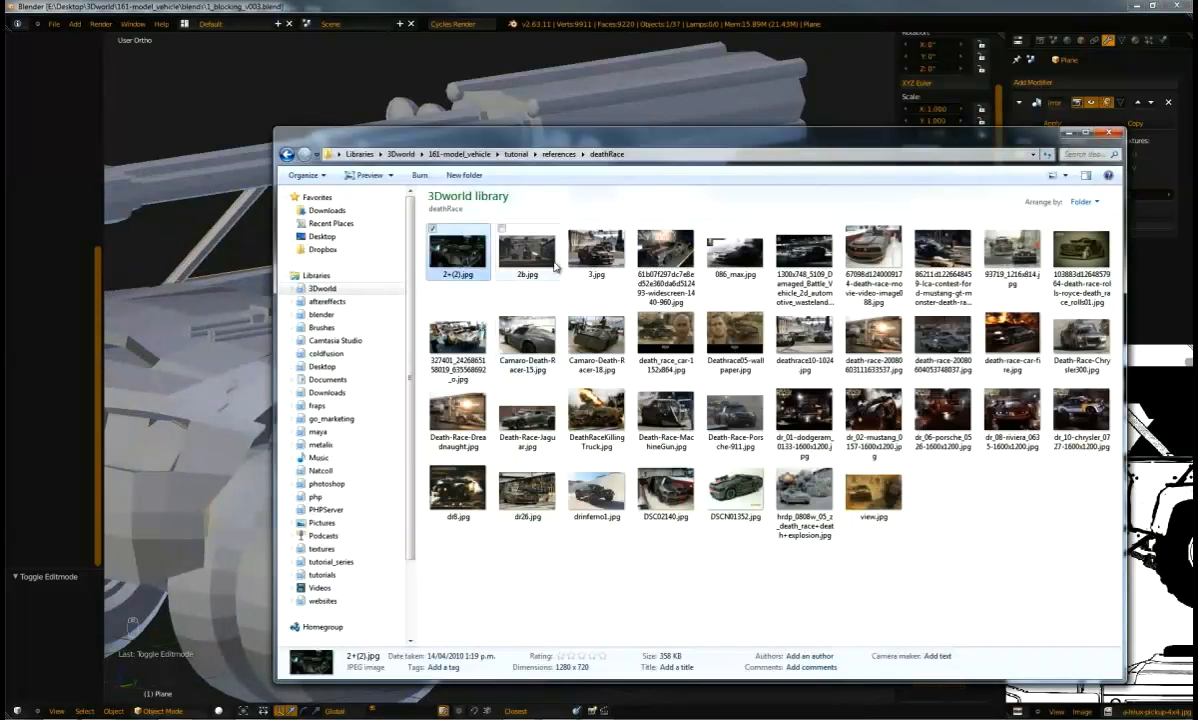
{"action": "double_click", "coordinate": [546, 338]}
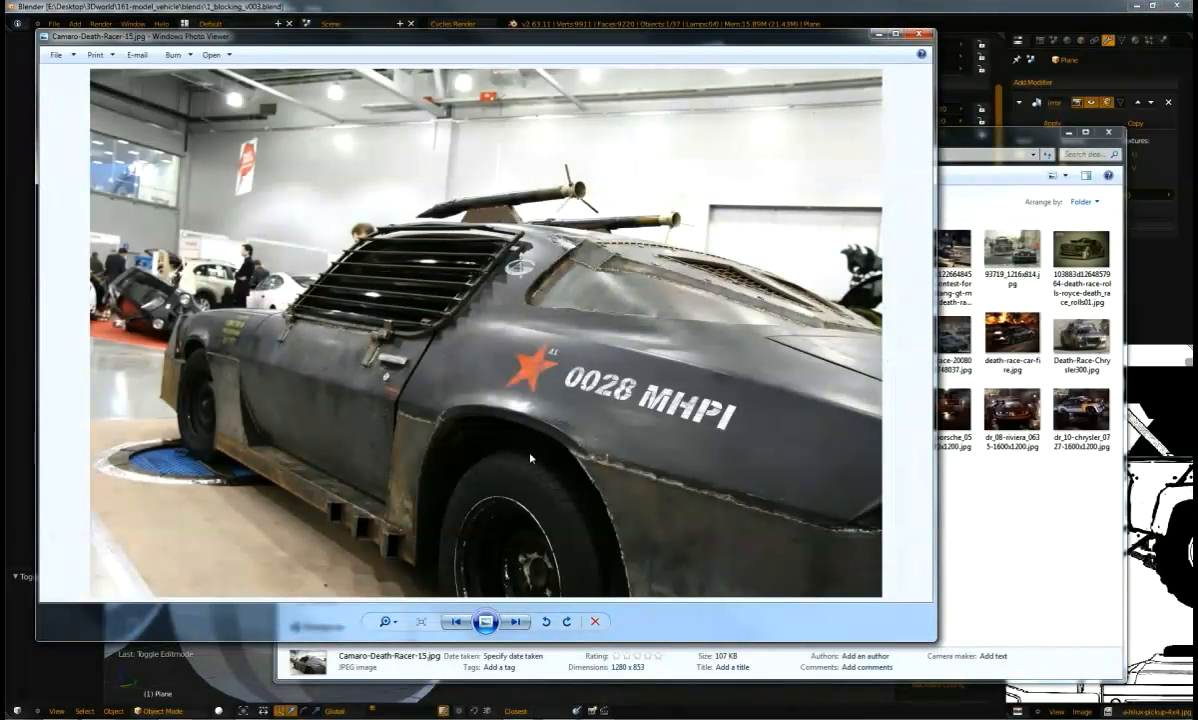
{"action": "left_click", "coordinate": [518, 622]}
{"action": "left_click", "coordinate": [518, 622]}
{"action": "left_click", "coordinate": [519, 623]}
{"action": "left_click", "coordinate": [520, 625]}
{"action": "left_click", "coordinate": [521, 627]}
{"action": "left_click", "coordinate": [521, 627]}
{"action": "left_click", "coordinate": [521, 627]}
{"action": "left_click", "coordinate": [522, 626]}
{"action": "left_click", "coordinate": [522, 626]}
{"action": "left_click", "coordinate": [522, 625]}
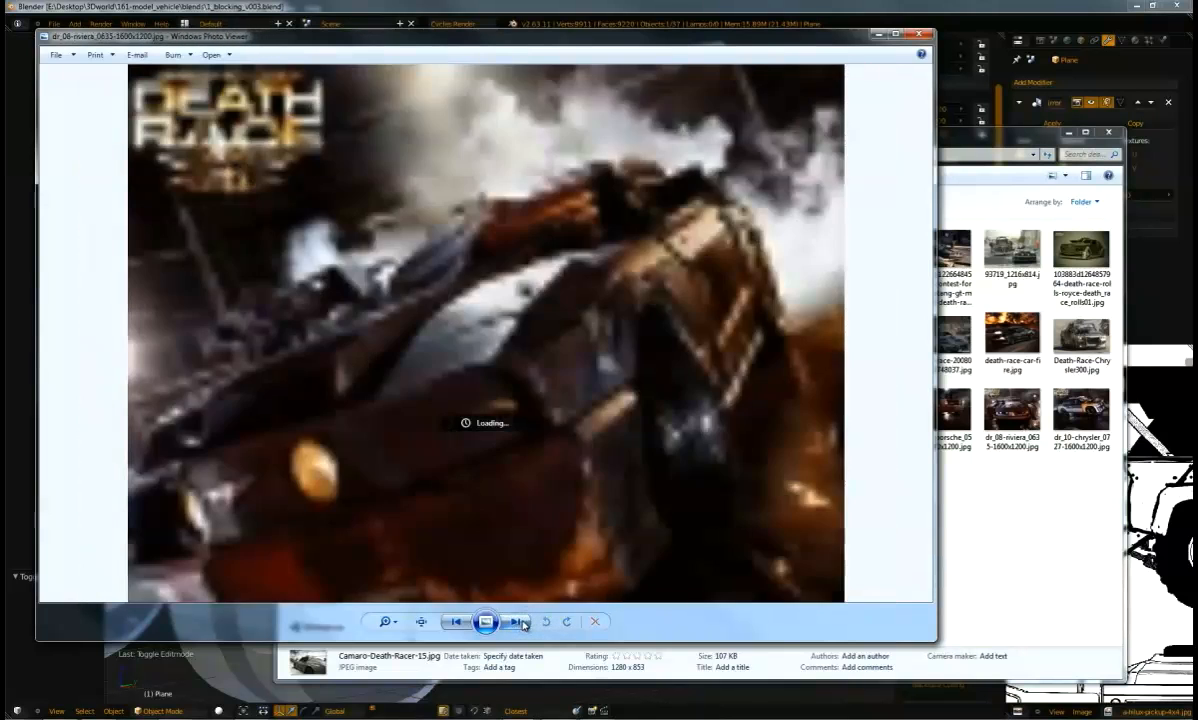
{"action": "left_click", "coordinate": [522, 625]}
{"action": "left_click", "coordinate": [523, 625]}
{"action": "left_click", "coordinate": [524, 626]}
{"action": "left_click", "coordinate": [524, 625]}
{"action": "left_click", "coordinate": [525, 625]}
{"action": "left_click", "coordinate": [525, 624]}
{"action": "left_click", "coordinate": [526, 624]}
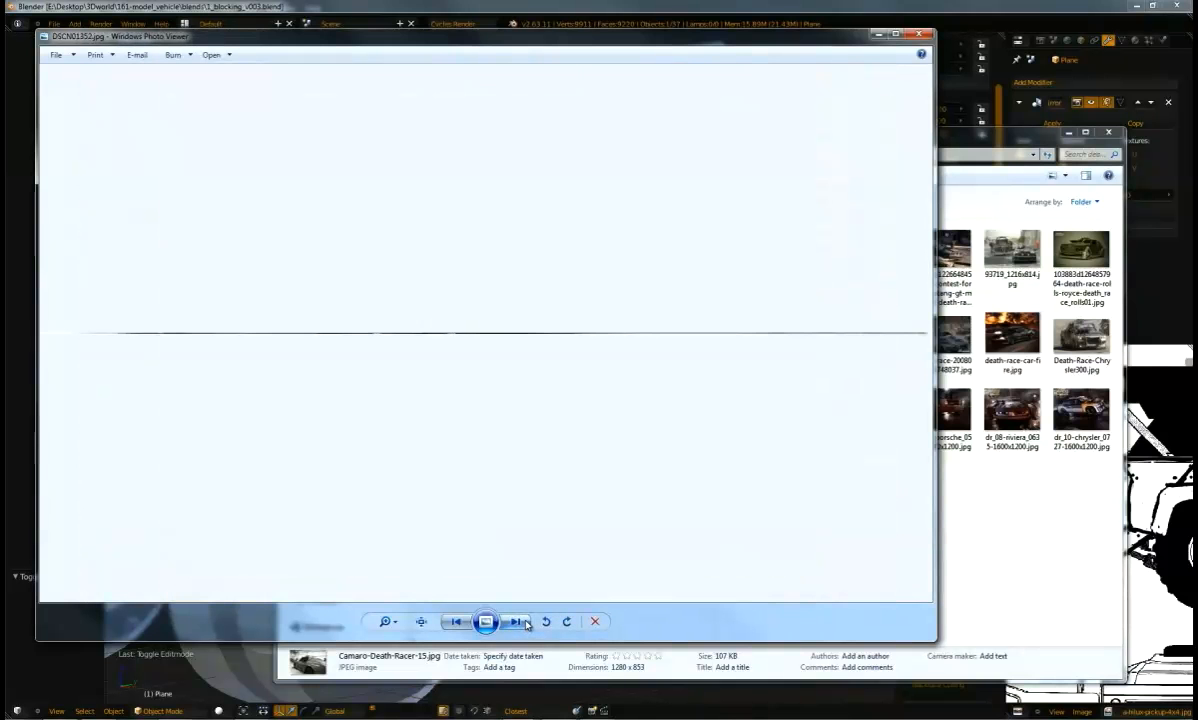
{"action": "left_click", "coordinate": [457, 625]}
{"action": "left_click", "coordinate": [518, 622]}
{"action": "left_click", "coordinate": [519, 623]}
{"action": "left_click", "coordinate": [521, 626]}
{"action": "left_click", "coordinate": [516, 623]}
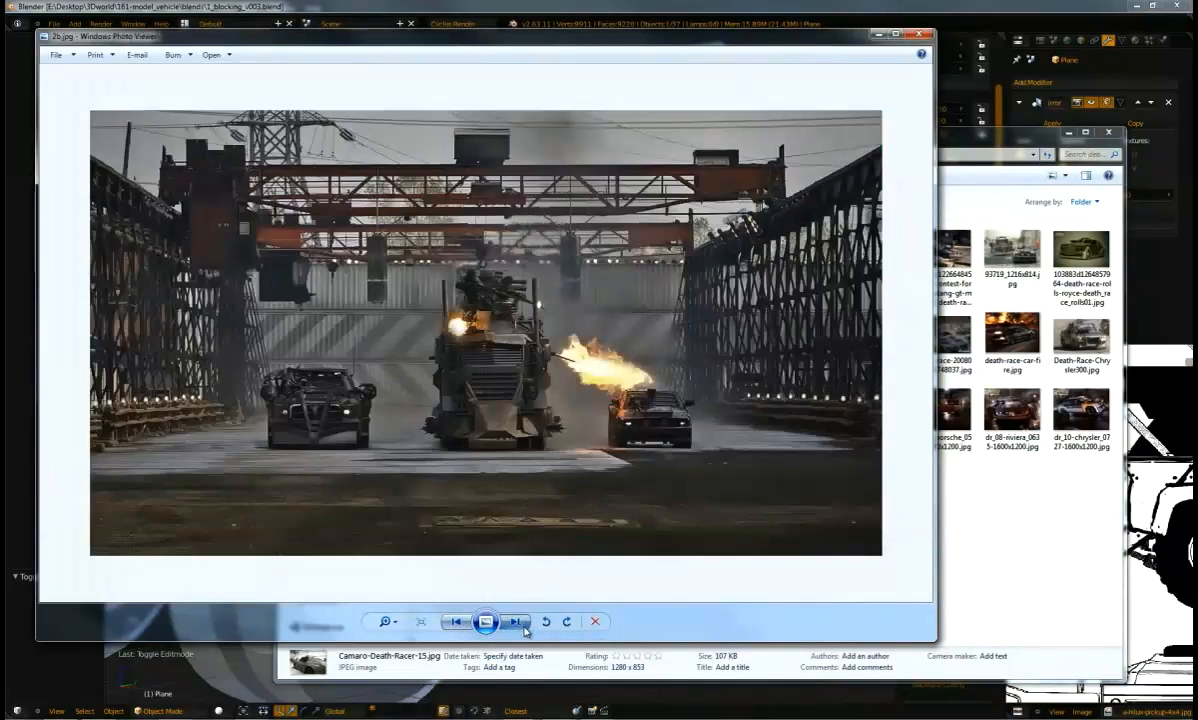
{"action": "left_click", "coordinate": [517, 623]}
{"action": "left_click", "coordinate": [517, 623]}
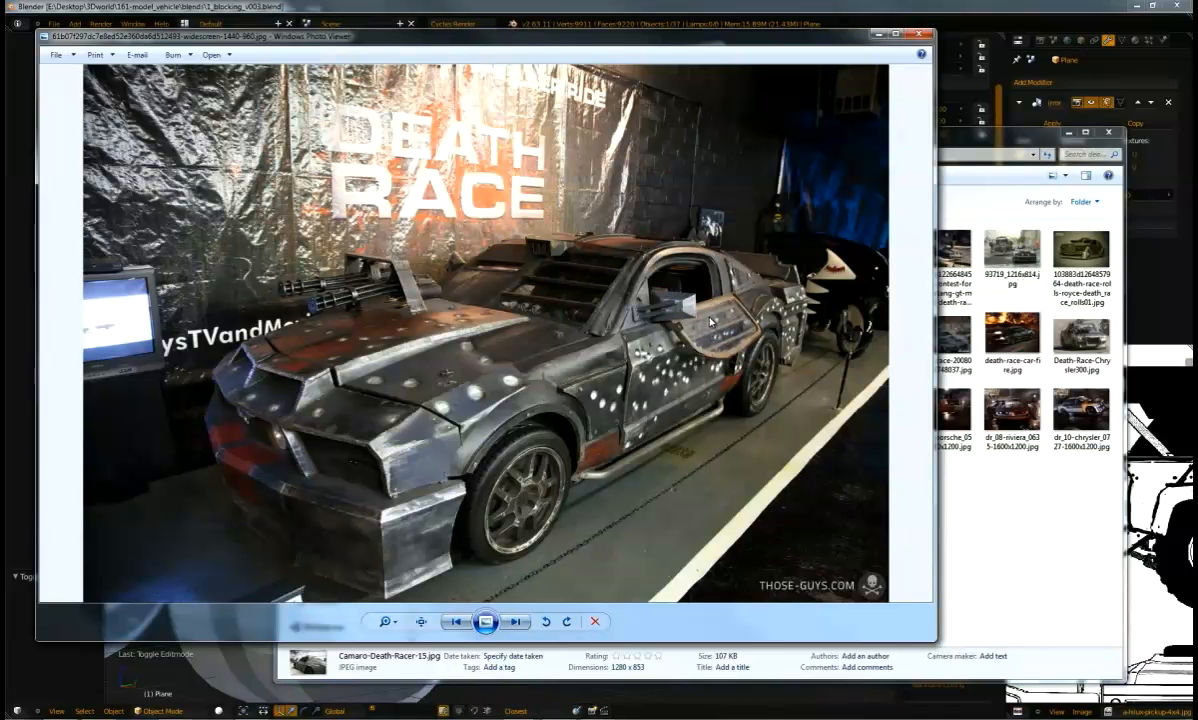
{"action": "left_click", "coordinate": [919, 36]}
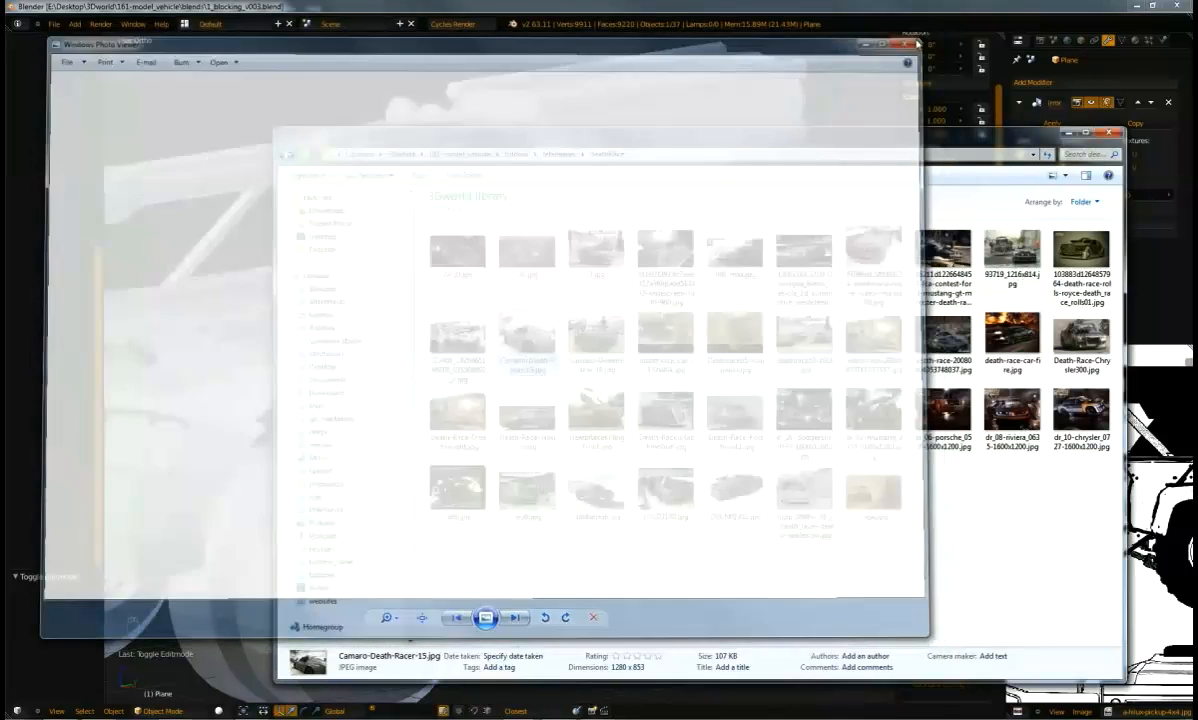
{"action": "left_click", "coordinate": [620, 262]}
Add a mesh plane and raise it about 0.605 along Z above the roof
{"action": "scroll", "coordinate": [600, 346], "scroll_direction": "up", "scroll_amount": 8}
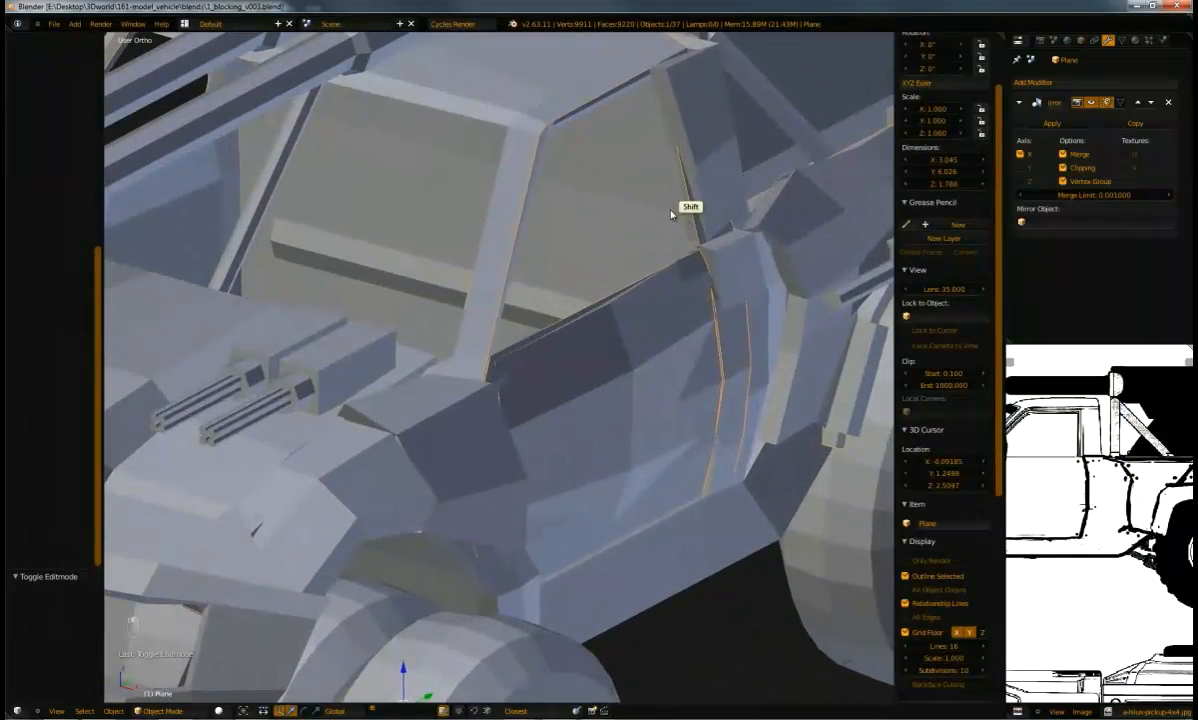
{"action": "key", "text": "shift+a"}
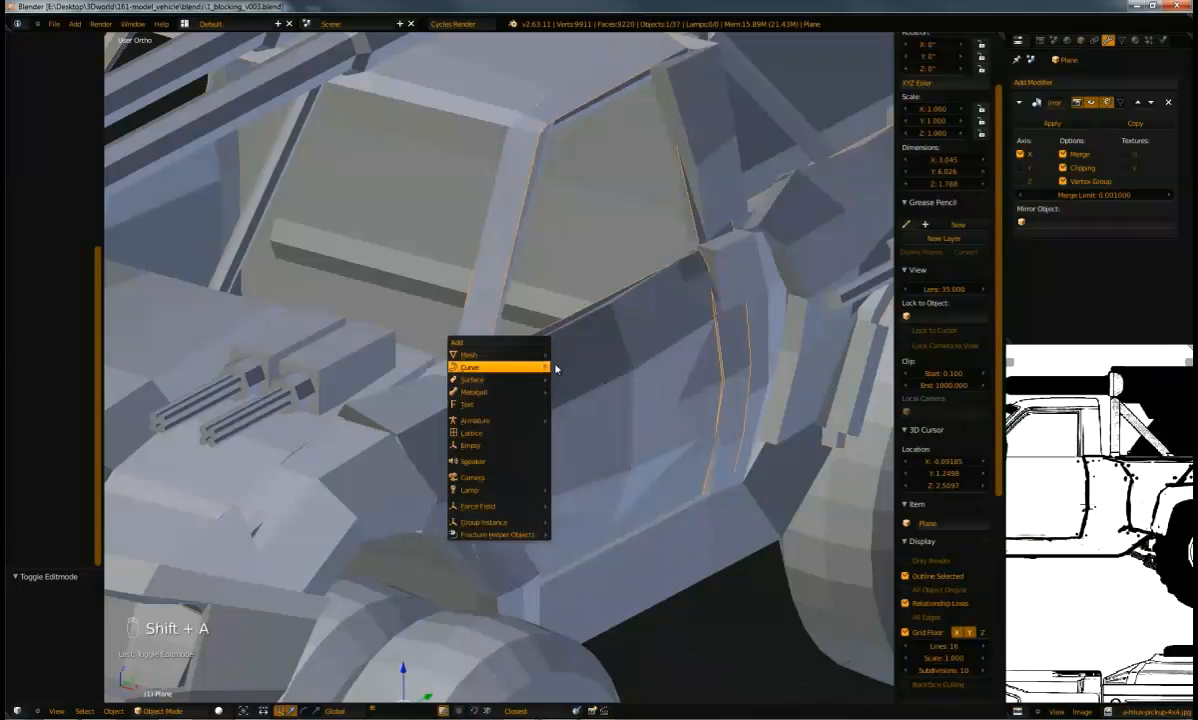
{"action": "mouse_move", "coordinate": [548, 350]}
{"action": "left_click", "coordinate": [590, 350]}
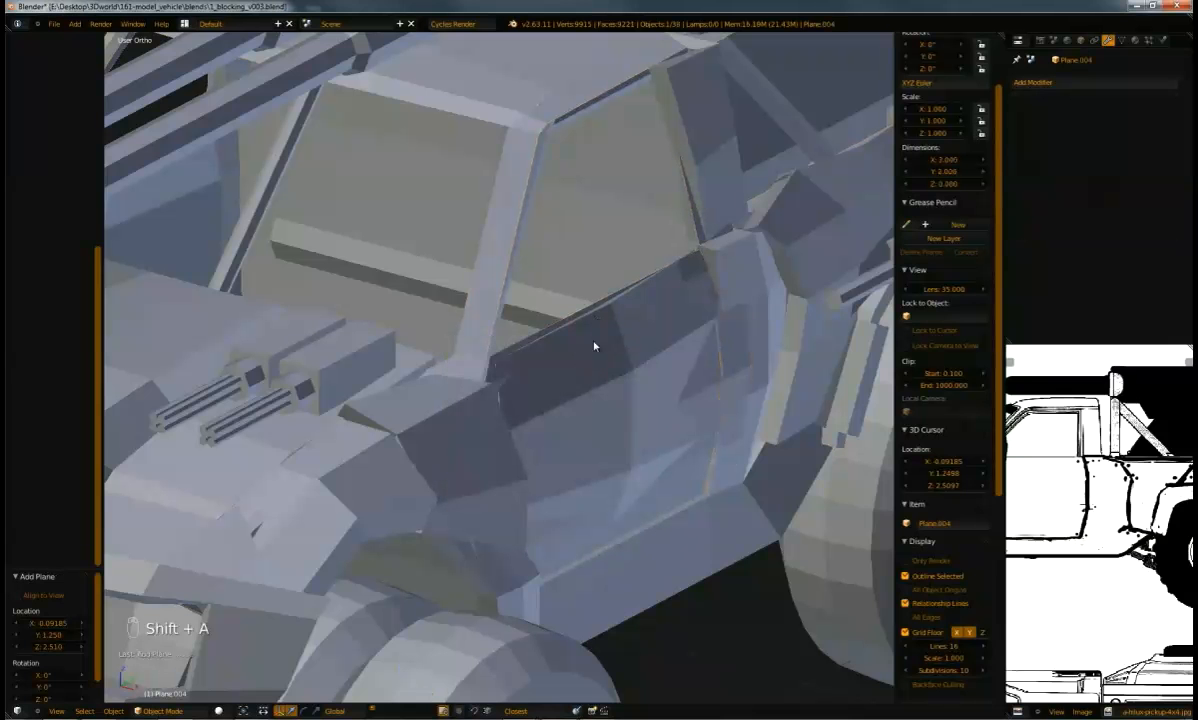
{"action": "key", "text": "g"}
{"action": "left_click", "coordinate": [556, 316]}
{"action": "scroll", "coordinate": [556, 316], "scroll_direction": "down", "scroll_amount": 8}
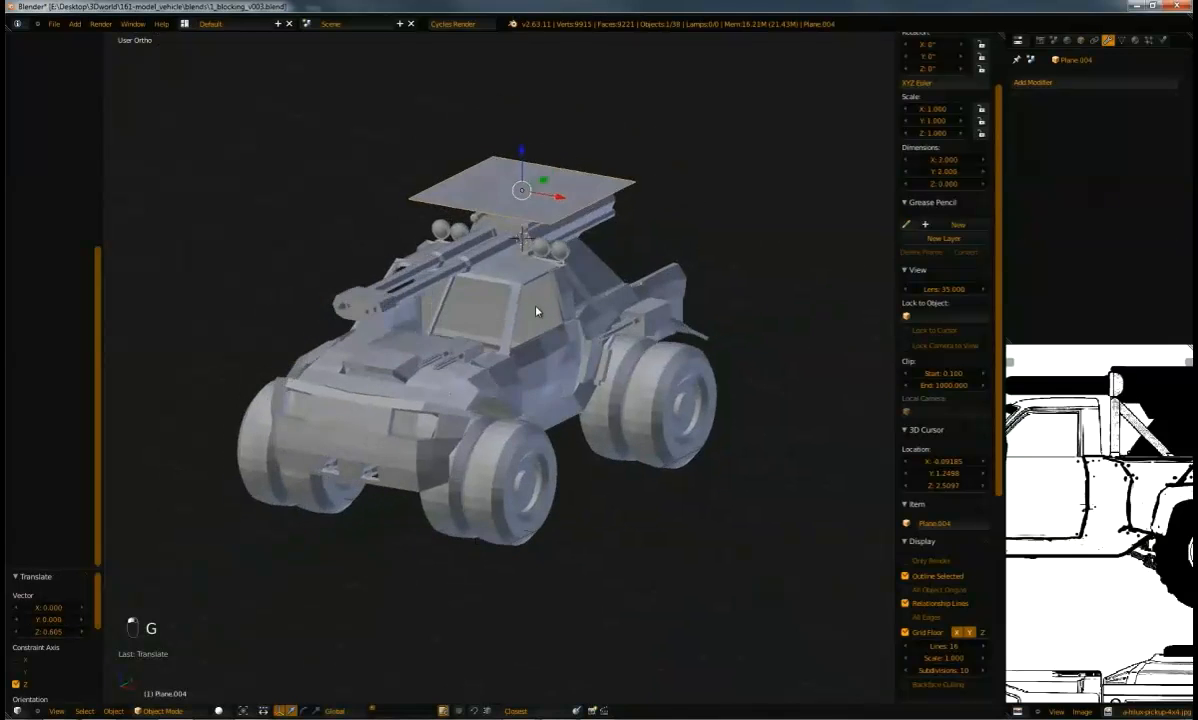
Move the plane down along Z to the height of the cab's side window sills
{"action": "key", "text": "g"}
{"action": "key", "text": "z"}
{"action": "left_click", "coordinate": [528, 277]}
{"action": "mouse_move", "coordinate": [539, 306]}
{"action": "left_mouse_down"}
{"action": "mouse_move", "coordinate": [495, 342]}
{"action": "mouse_move", "coordinate": [570, 376]}
{"action": "mouse_move", "coordinate": [540, 312]}
{"action": "left_mouse_up"}
Scale the plane down along X to a strip about 0.145 wide and shorten it along Y
{"action": "scroll", "coordinate": [639, 361], "scroll_direction": "up", "scroll_amount": 4}
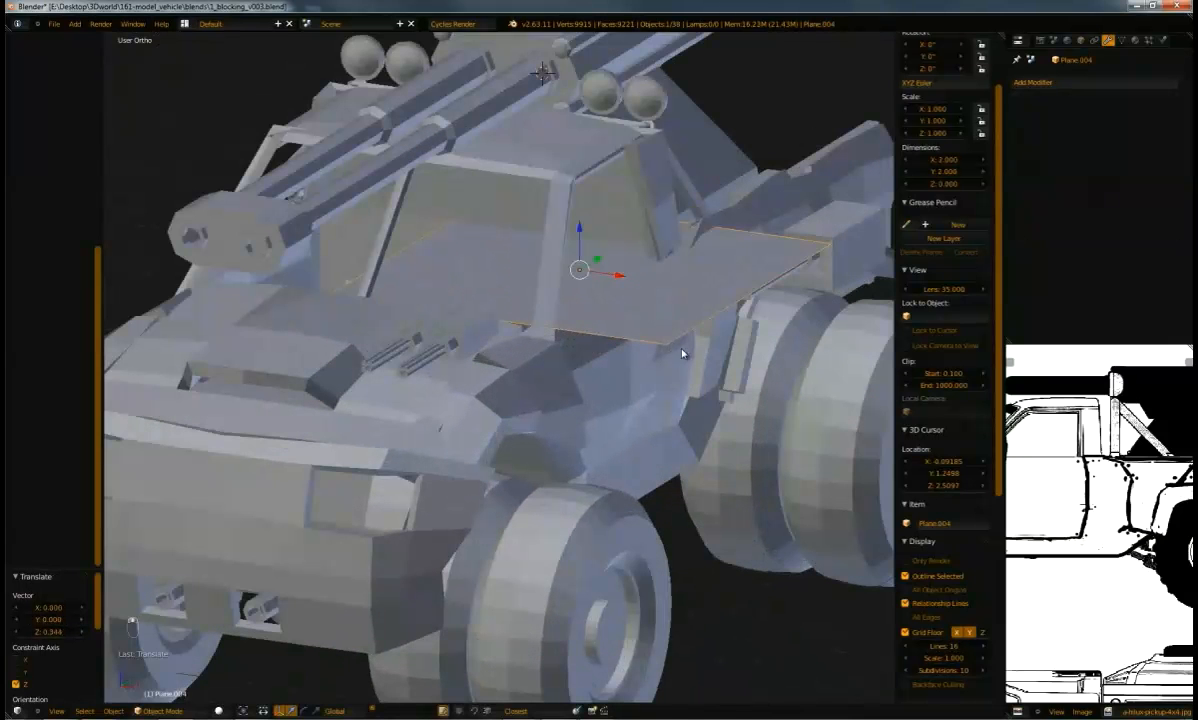
{"action": "key", "text": "s"}
{"action": "key", "text": "x"}
{"action": "left_click", "coordinate": [583, 275]}
{"action": "middle_click_drag", "start_coordinate": [617, 224], "coordinate": [615, 276]}
{"action": "key", "text": "s"}
{"action": "key", "text": "y"}
{"action": "left_click", "coordinate": [535, 340]}
Move the strip along X onto the door's upper edge and stretch it along Y by a factor of about 1.225
{"action": "key", "text": "g"}
{"action": "key", "text": "x"}
{"action": "left_click", "coordinate": [527, 362]}
{"action": "key", "text": "s"}
{"action": "key", "text": "y"}
{"action": "left_click", "coordinate": [560, 327]}
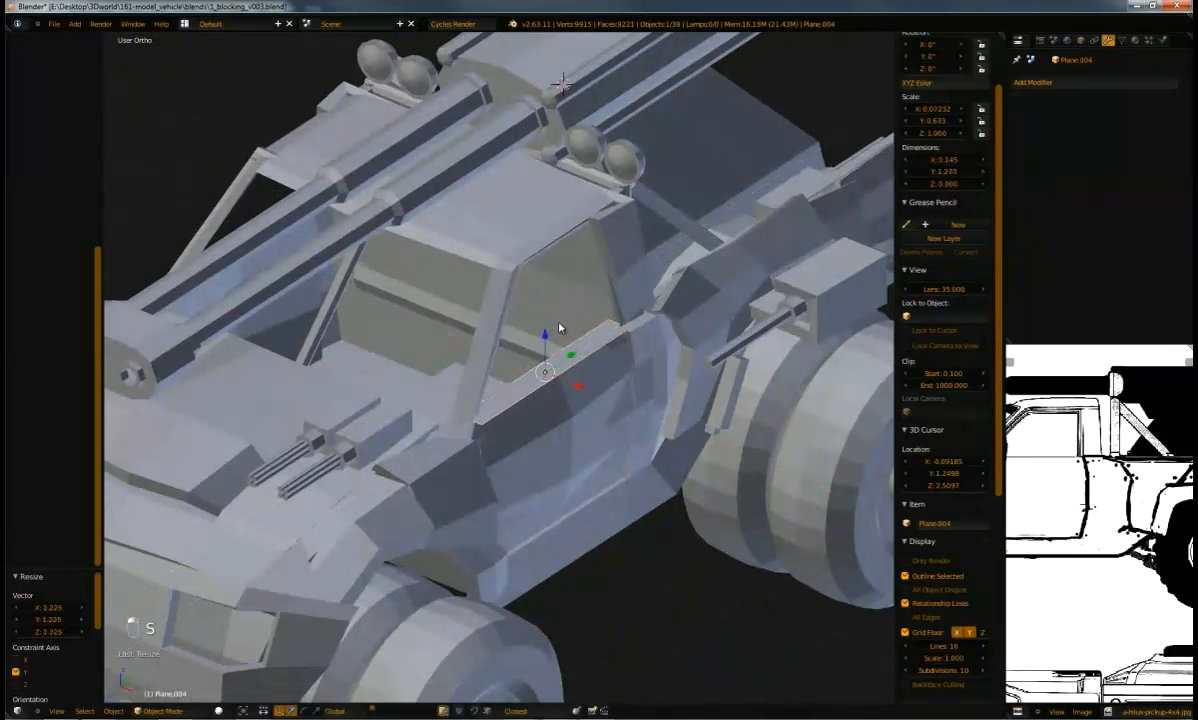
Rotate the strip about 25.7° around Y and raise it about 0.039 along Z above the door's upper edge
{"action": "middle_click_drag", "start_coordinate": [560, 327], "coordinate": [678, 269]}
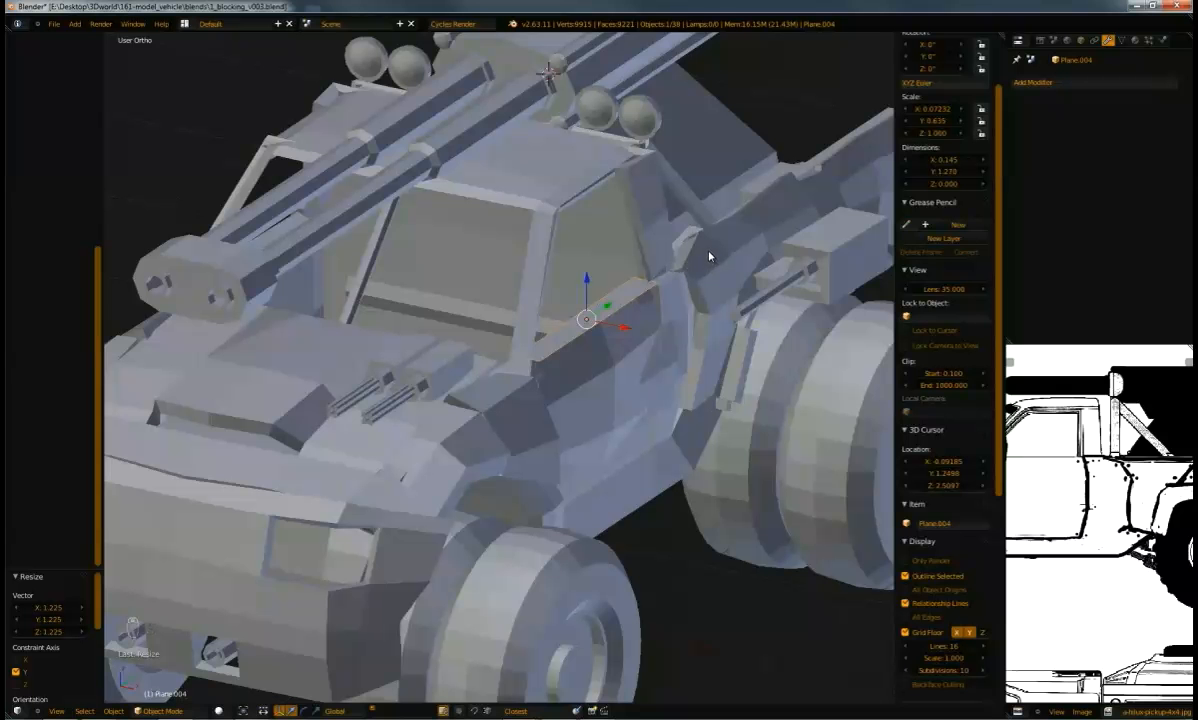
{"action": "key", "text": "r"}
{"action": "key", "text": "y"}
{"action": "left_click", "coordinate": [729, 317]}
{"action": "left_click_drag", "start_coordinate": [587, 284], "coordinate": [590, 275]}
{"action": "middle_click_drag", "start_coordinate": [590, 275], "coordinate": [487, 304]}
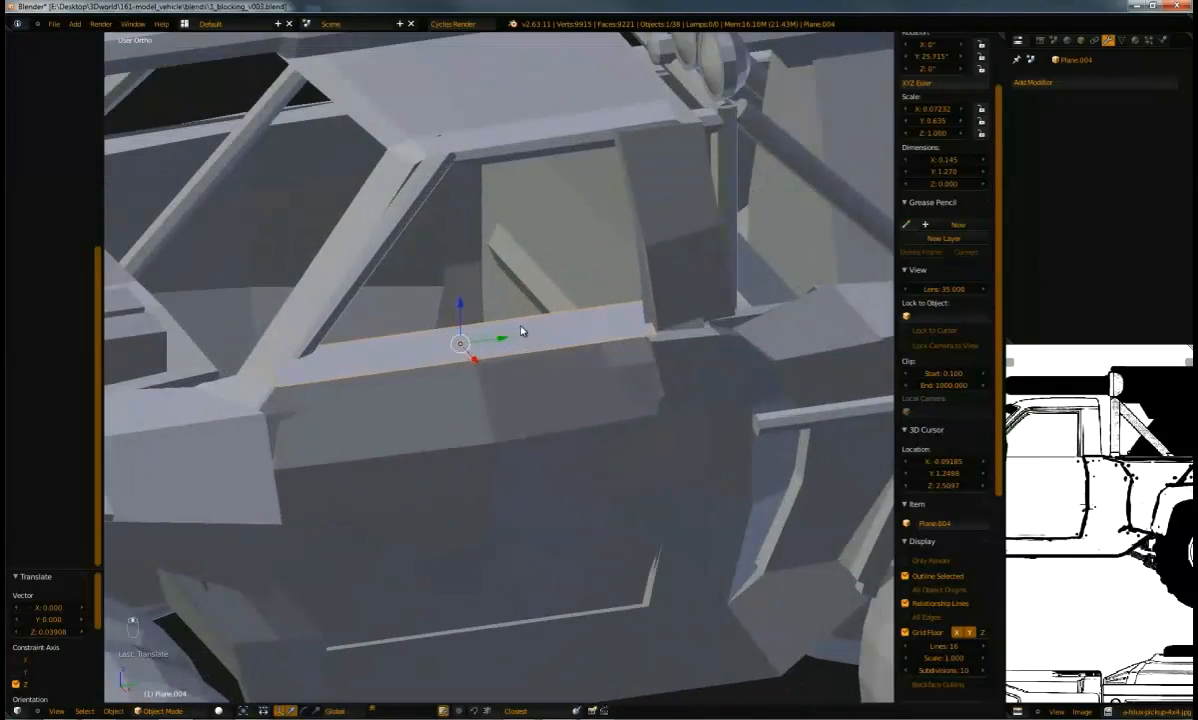
Duplicate the strip's face about 0.117 upward along Z and repeat the duplication until six slats cover the side window
{"action": "key", "text": "Tab"}
{"action": "key", "text": "shift+d"}
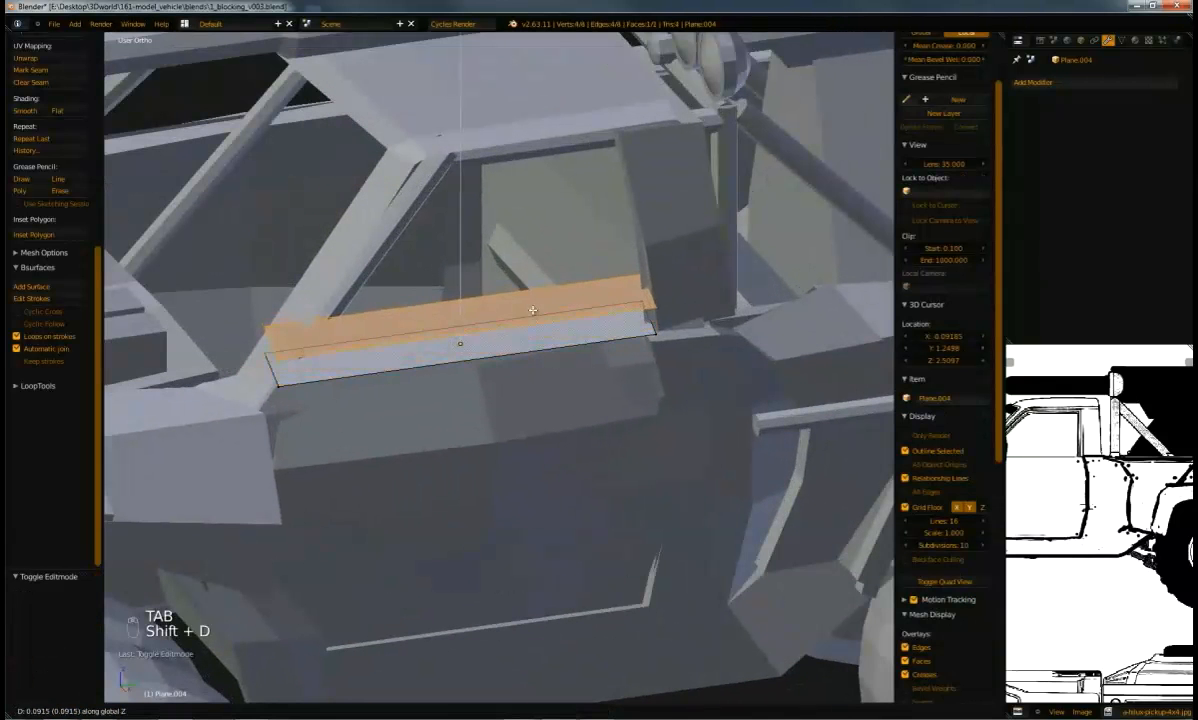
{"action": "left_click", "coordinate": [528, 301]}
{"action": "middle_click_drag", "start_coordinate": [528, 301], "coordinate": [603, 243]}
{"action": "key", "text": "F3"}
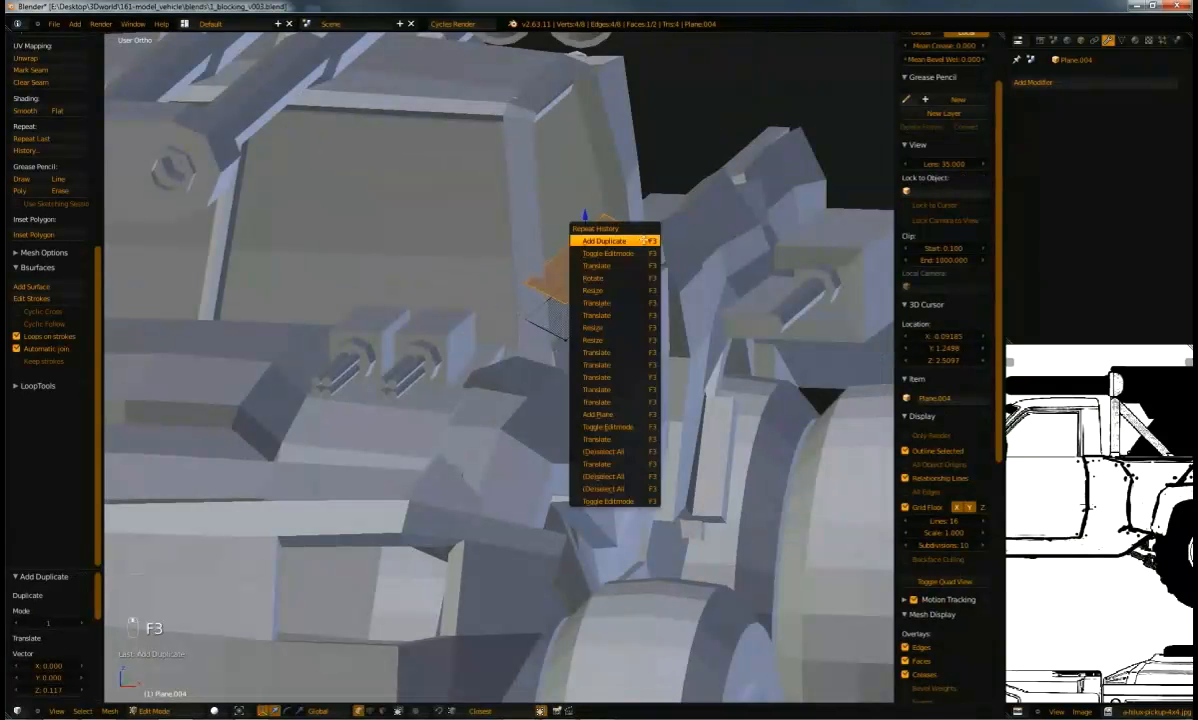
{"action": "left_click", "coordinate": [641, 241]}
{"action": "key", "text": "F3"}
{"action": "left_click", "coordinate": [641, 241]}
{"action": "key", "text": "F3"}
{"action": "left_click", "coordinate": [641, 238]}
{"action": "key", "text": "F3"}
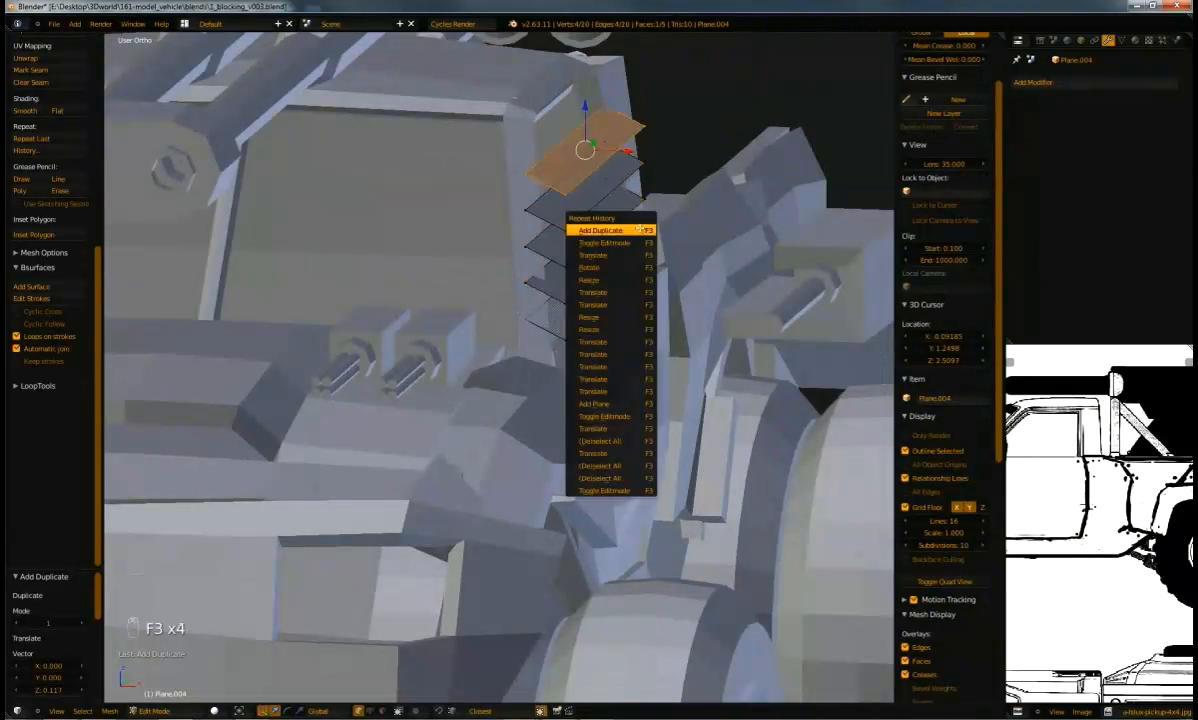
{"action": "left_click", "coordinate": [640, 230]}
Add a Solidify modifier to the slats with a thickness of 0.017
{"action": "middle_click_drag", "start_coordinate": [640, 225], "coordinate": [761, 155]}
{"action": "left_click", "coordinate": [1035, 82]}
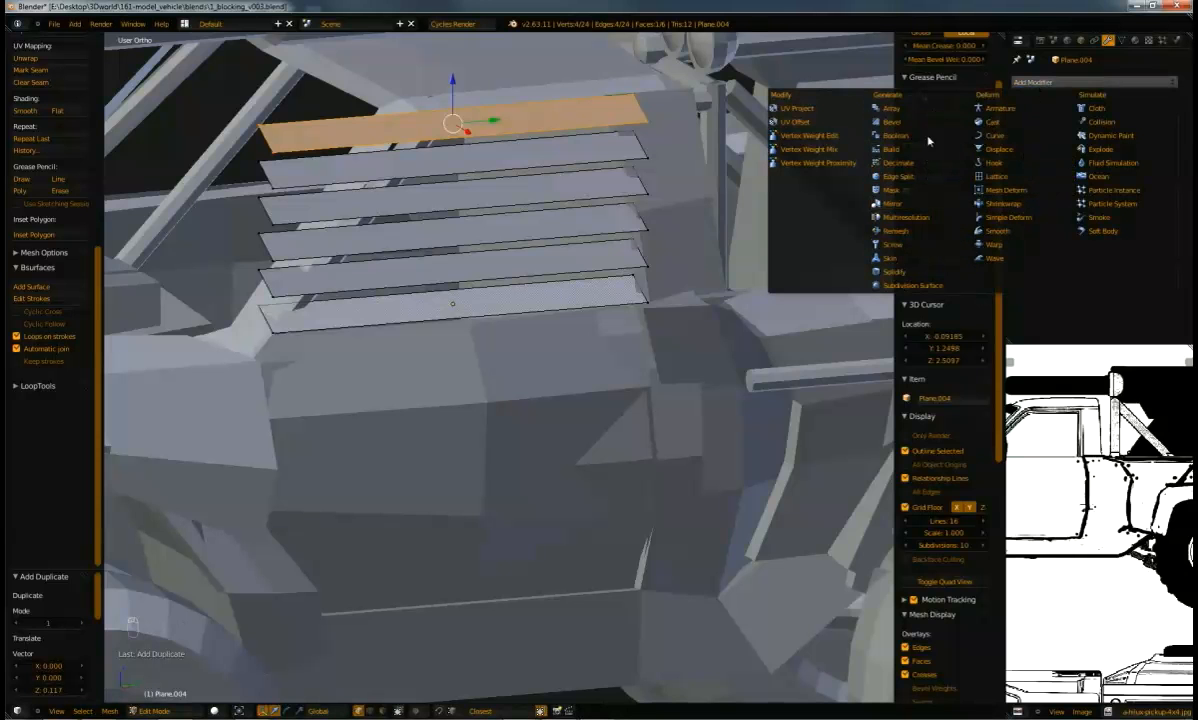
{"action": "left_click", "coordinate": [919, 271]}
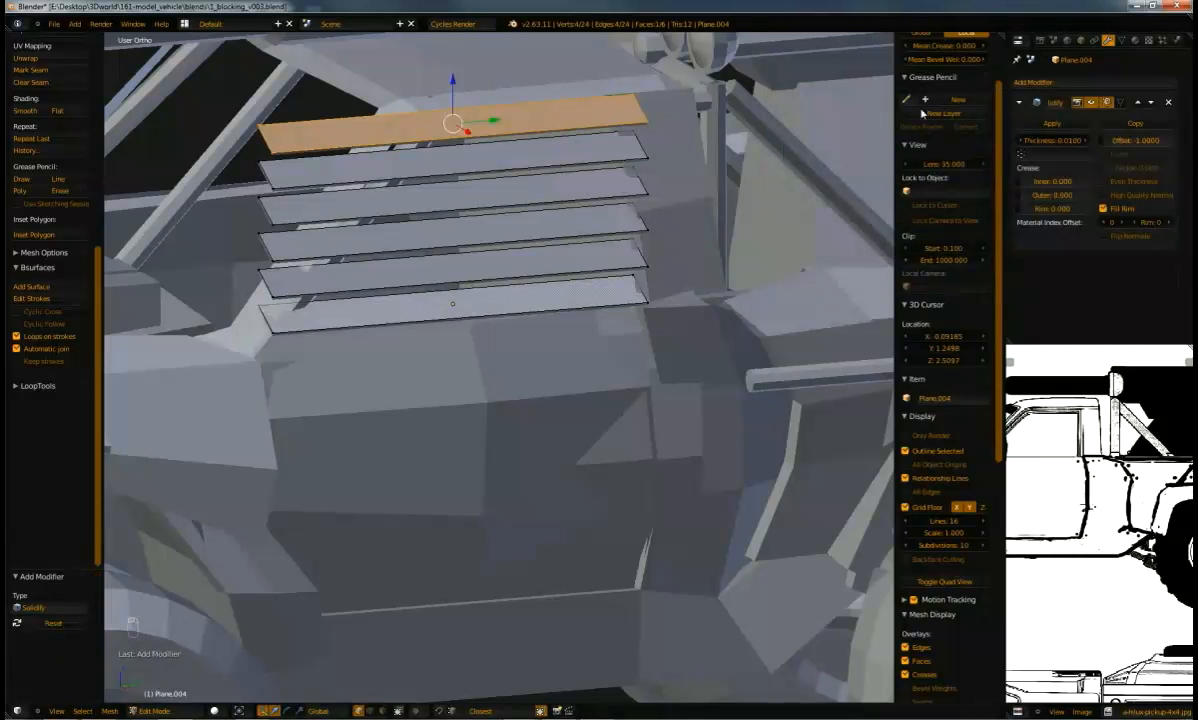
{"action": "left_click_drag", "start_coordinate": [1049, 142], "coordinate": [1078, 142]}
In the right side view, shorten the front ends of the two lowest slats along Y to the slanted windscreen pillar
{"action": "middle_click_drag", "start_coordinate": [471, 196], "coordinate": [538, 204]}
{"action": "key", "text": "KP_3"}
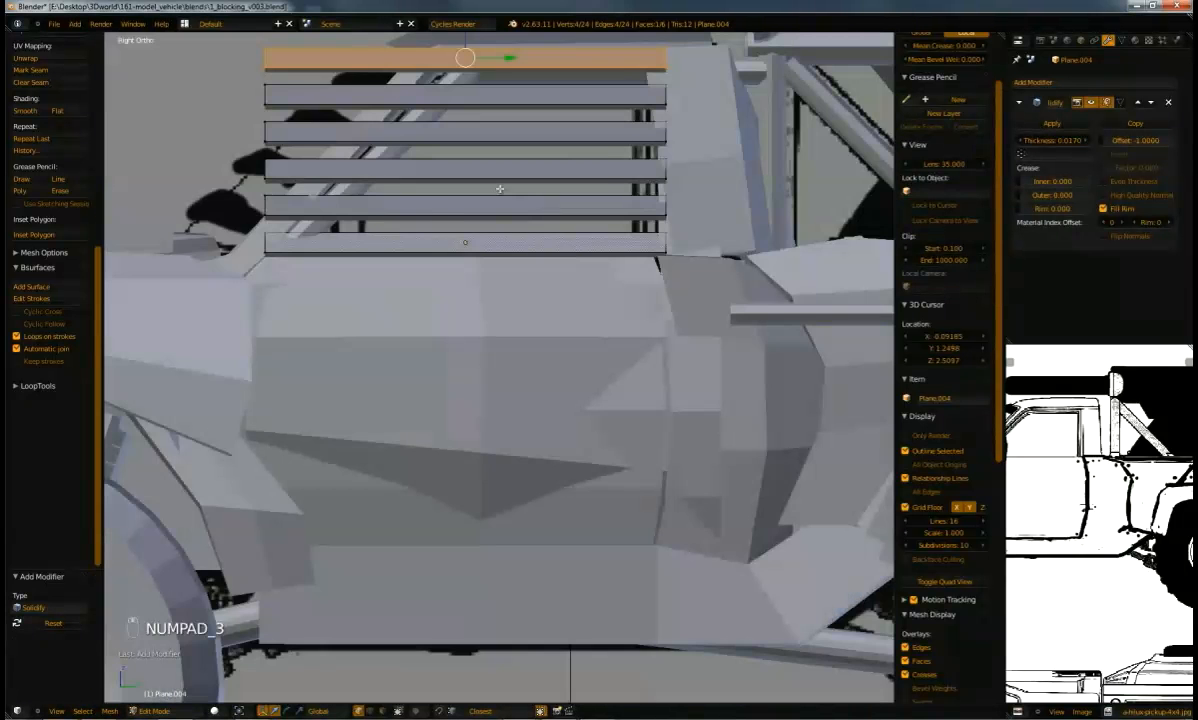
{"action": "middle_click_drag", "start_coordinate": [354, 254], "coordinate": [415, 305], "text": "shift"}
{"action": "key", "text": "a"}
{"action": "key", "text": "a"}
{"action": "key", "text": "b"}
{"action": "left_click_drag", "start_coordinate": [305, 275], "coordinate": [358, 290]}
{"action": "key", "text": "a"}
{"action": "key", "text": "space"}
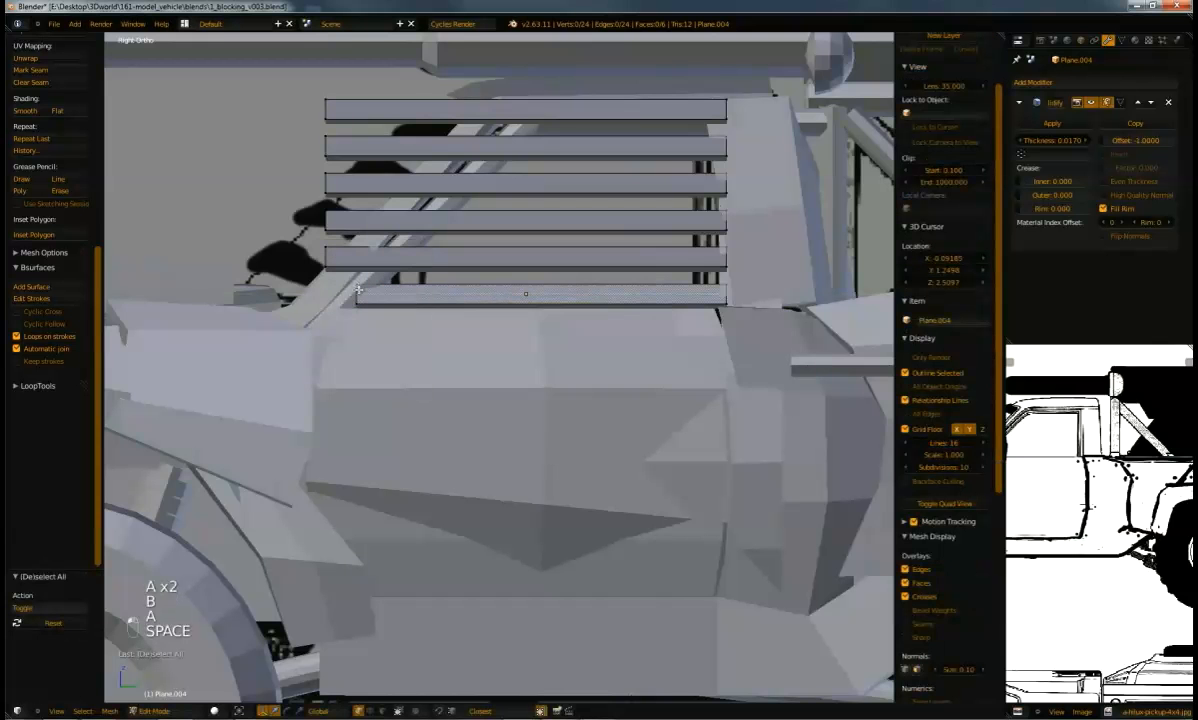
{"action": "key", "text": "b"}
{"action": "left_click_drag", "start_coordinate": [305, 238], "coordinate": [446, 268]}
{"action": "key", "text": "a"}
Shorten the third and fourth slats from below to the pillar, moving the fourth's front edge about 0.508 along Y
{"action": "key", "text": "b"}
{"action": "left_click_drag", "start_coordinate": [318, 238], "coordinate": [290, 188]}
{"action": "key", "text": "ctrl+z"}
{"action": "key", "text": "b"}
{"action": "key", "text": "b"}
{"action": "left_click_drag", "start_coordinate": [345, 220], "coordinate": [489, 220]}
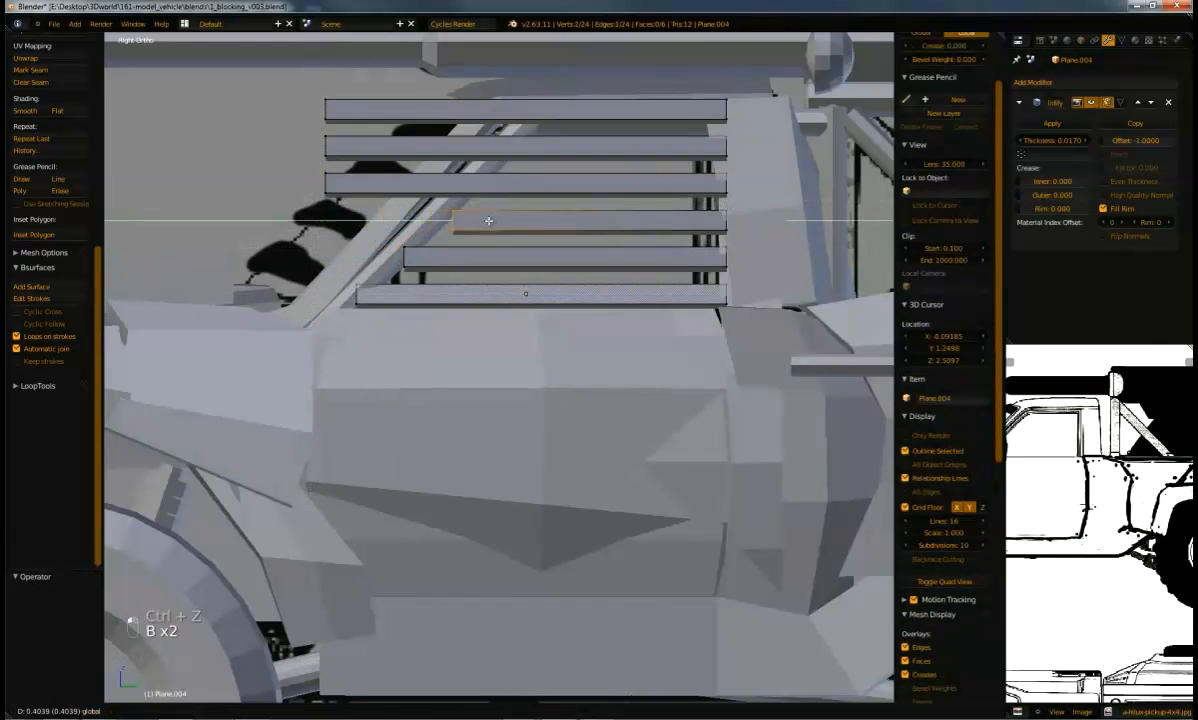
{"action": "left_click", "coordinate": [485, 218]}
{"action": "key", "text": "a"}
{"action": "key", "text": "b"}
{"action": "left_click_drag", "start_coordinate": [338, 166], "coordinate": [312, 200]}
{"action": "left_click_drag", "start_coordinate": [350, 184], "coordinate": [508, 182]}
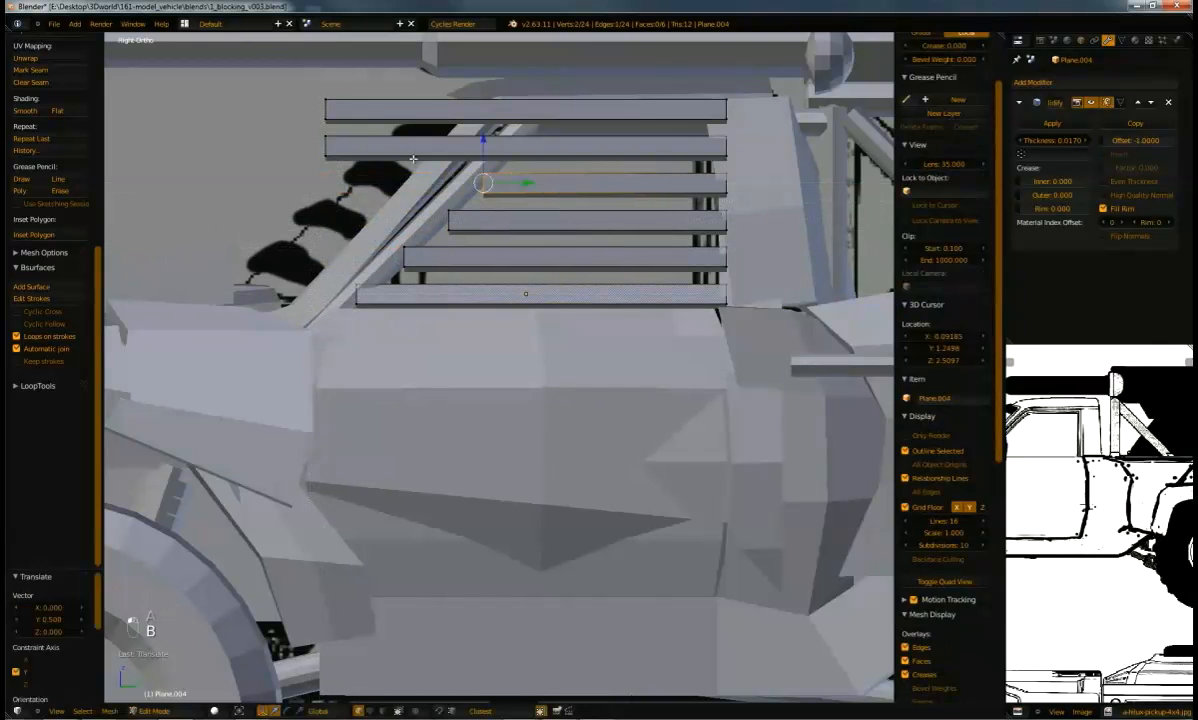
Shorten the front ends of the two uppermost slats along Y so they follow the windscreen pillar
{"action": "key", "text": "a"}
{"action": "key", "text": "b"}
{"action": "left_click_drag", "start_coordinate": [308, 120], "coordinate": [562, 144]}
{"action": "left_click", "coordinate": [570, 146]}
{"action": "key", "text": "a"}
{"action": "key", "text": "b"}
{"action": "left_click_drag", "start_coordinate": [305, 90], "coordinate": [583, 137]}
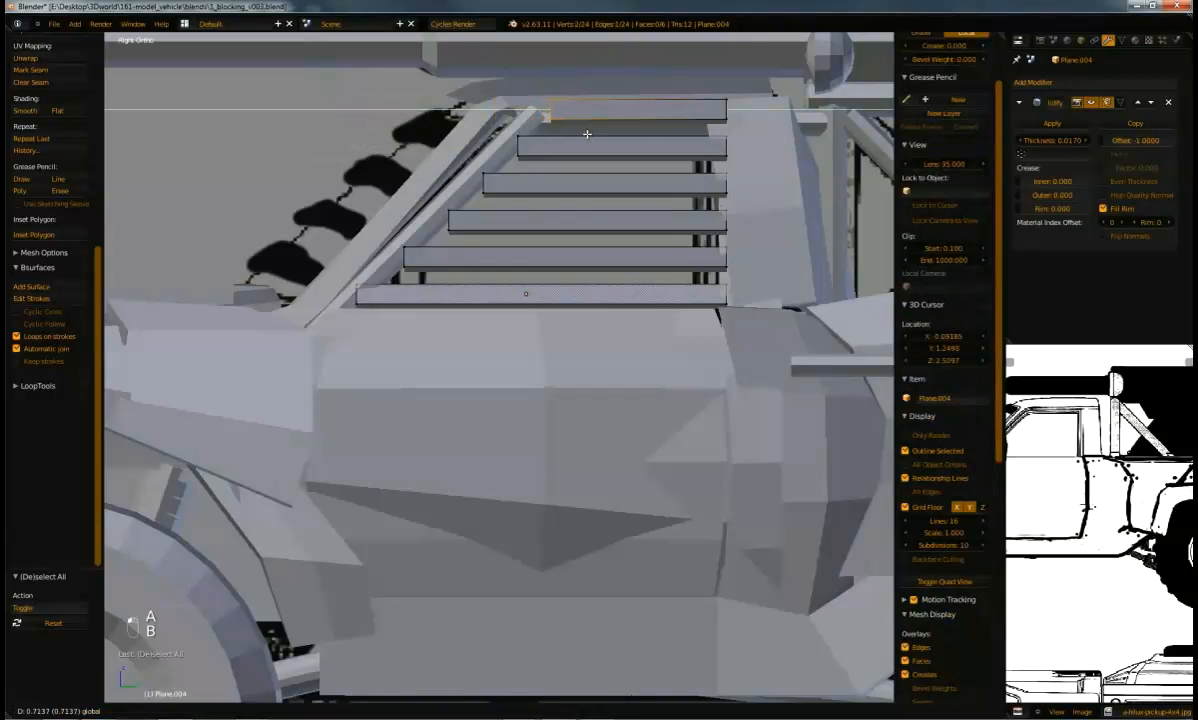
{"action": "left_click", "coordinate": [561, 131]}
{"action": "middle_click_drag", "start_coordinate": [561, 131], "coordinate": [544, 112]}
{"action": "left_click_drag", "start_coordinate": [666, 162], "coordinate": [672, 163]}
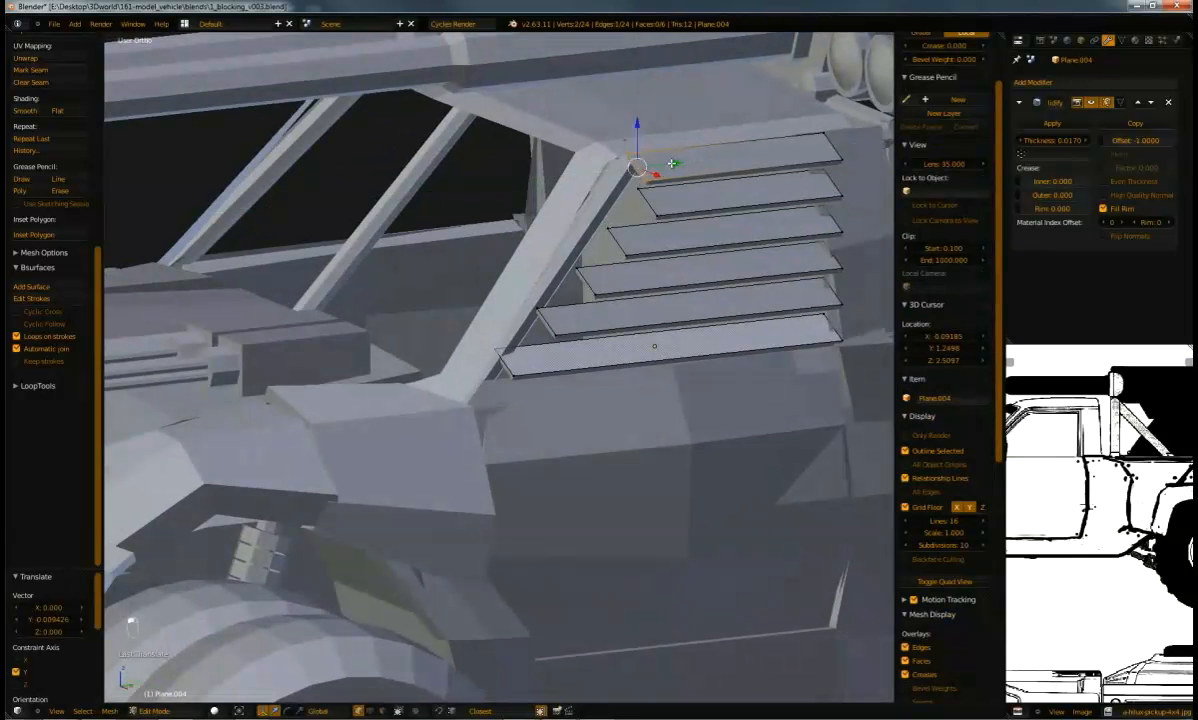
Extend the front edges of the slats below the top one forward along Y until they meet the windscreen pillar
{"action": "right_click", "coordinate": [643, 202], "text": "alt"}
{"action": "right_click", "coordinate": [638, 189]}
{"action": "right_click", "coordinate": [656, 218], "text": "shift"}
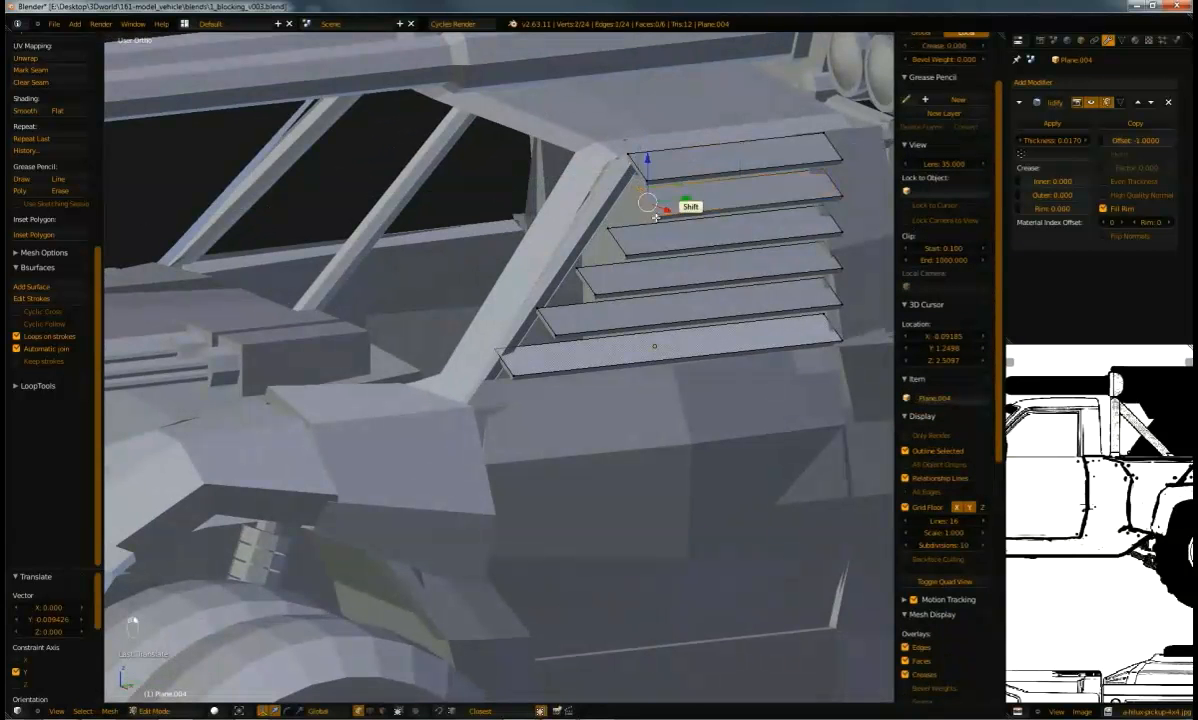
{"action": "left_click_drag", "start_coordinate": [682, 201], "coordinate": [600, 194]}
{"action": "middle_click_drag", "start_coordinate": [600, 194], "coordinate": [574, 229]}
{"action": "right_click", "coordinate": [561, 244]}
{"action": "right_click", "coordinate": [559, 224], "text": "shift"}
{"action": "left_click_drag", "start_coordinate": [571, 229], "coordinate": [487, 249]}
{"action": "right_click", "coordinate": [527, 282]}
{"action": "right_click", "coordinate": [476, 320]}
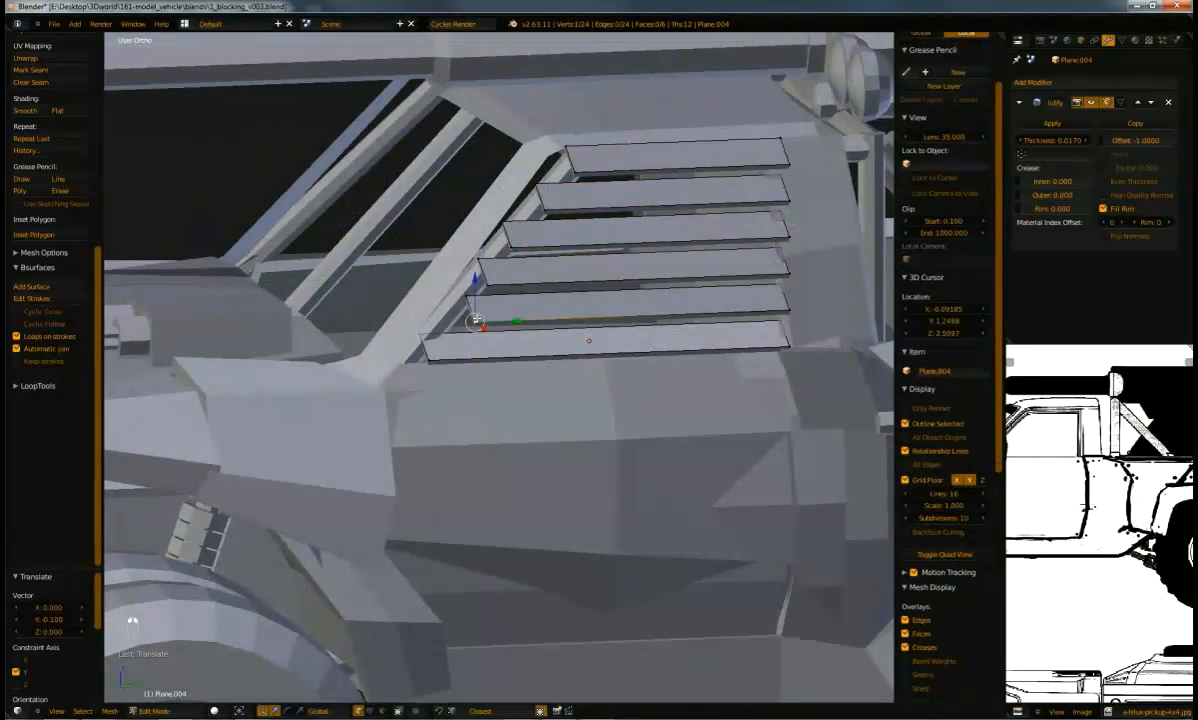
{"action": "left_click_drag", "start_coordinate": [508, 321], "coordinate": [440, 305]}
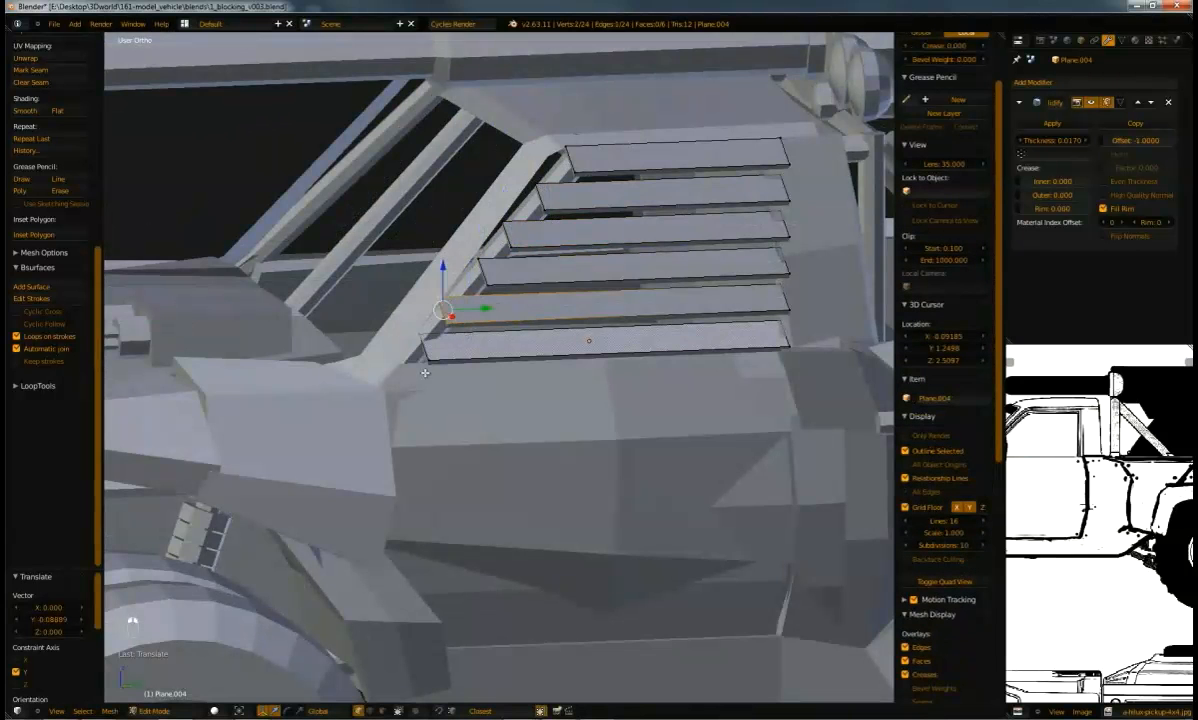
Select the outer front corners of all six slats and move them forward along Y to slant the front ends
{"action": "right_click", "coordinate": [430, 354]}
{"action": "right_click", "coordinate": [443, 312], "text": "shift"}
{"action": "right_click", "coordinate": [478, 277], "text": "shift"}
{"action": "right_click", "coordinate": [502, 240], "text": "shift"}
{"action": "right_click", "coordinate": [535, 207], "text": "shift"}
{"action": "right_click", "coordinate": [578, 181], "text": "shift"}
{"action": "mouse_move", "coordinate": [543, 262]}
{"action": "left_mouse_down"}
{"action": "mouse_move", "coordinate": [525, 258]}
{"action": "mouse_move", "coordinate": [540, 262]}
{"action": "left_mouse_up"}
{"action": "middle_click_drag", "start_coordinate": [540, 262], "coordinate": [480, 230]}
{"action": "key", "text": "a"}
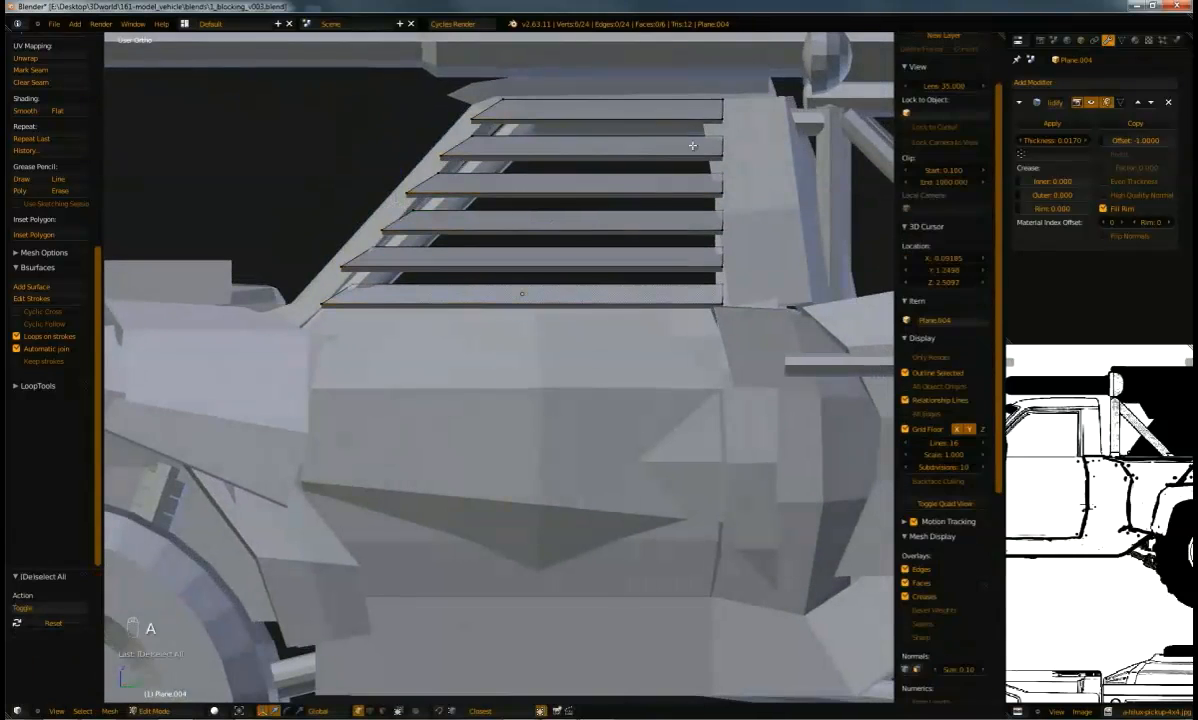
{"action": "right_click", "coordinate": [702, 103]}
{"action": "key", "text": "g"}
{"action": "key", "text": "y"}
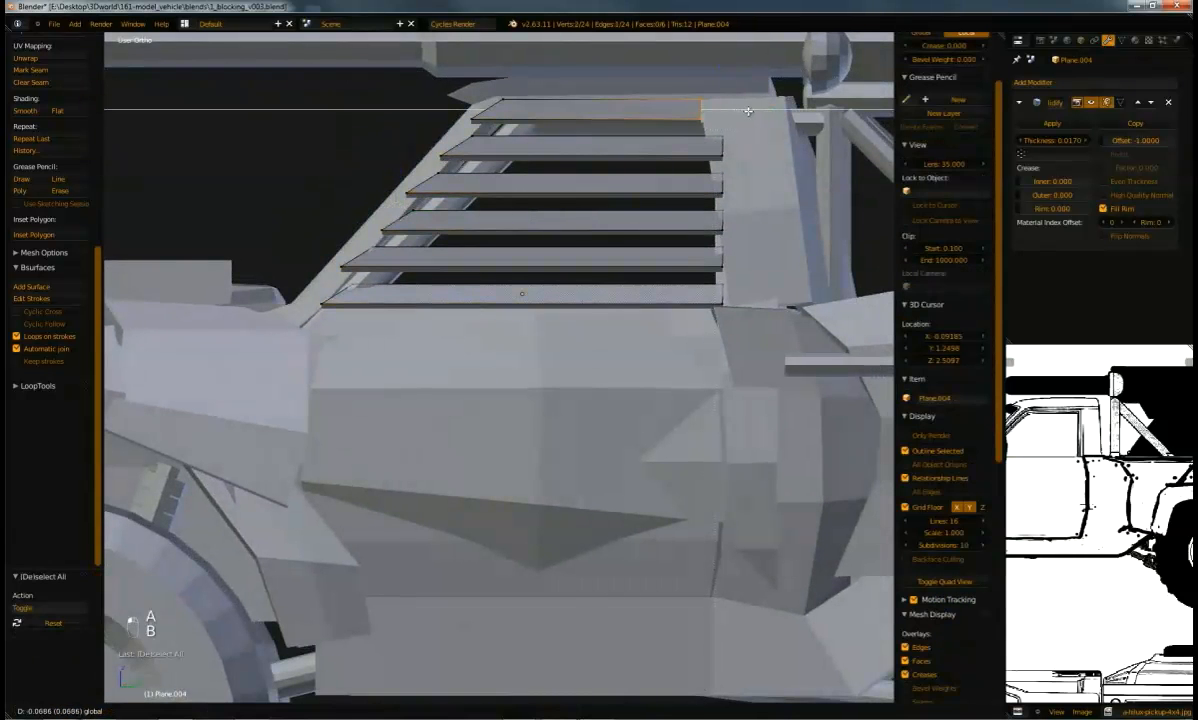
{"action": "left_click", "coordinate": [658, 106]}
{"action": "right_click", "coordinate": [748, 157]}
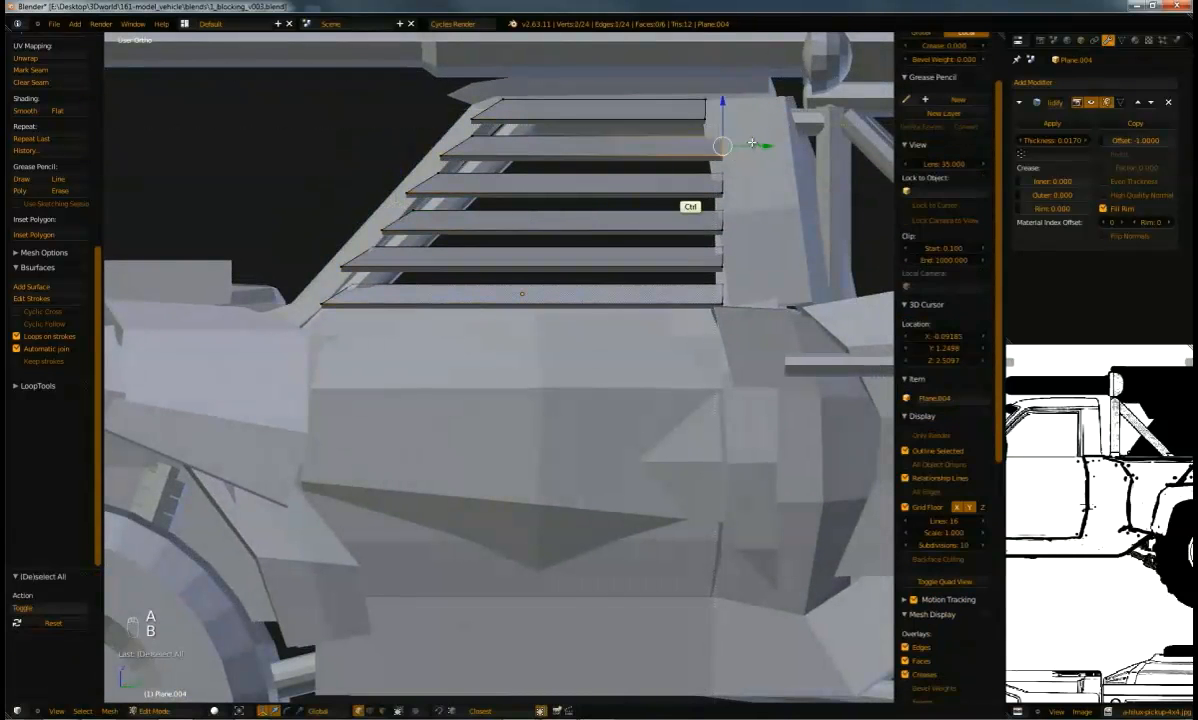
{"action": "key", "text": "ctrl+z"}
{"action": "key", "text": "ctrl+z"}
{"action": "key", "text": "ctrl+z"}
Lower the outer long edges of all six slats about 0.027 along Z to steepen their tilt
{"action": "mouse_move", "coordinate": [752, 143]}
{"action": "middle_mouse_down"}
{"action": "mouse_move", "coordinate": [829, 150]}
{"action": "mouse_move", "coordinate": [852, 131]}
{"action": "mouse_move", "coordinate": [812, 120]}
{"action": "mouse_move", "coordinate": [745, 140]}
{"action": "middle_mouse_up"}
{"action": "key", "text": "ctrl+l"}
{"action": "key", "text": "a"}
{"action": "key", "text": "b"}
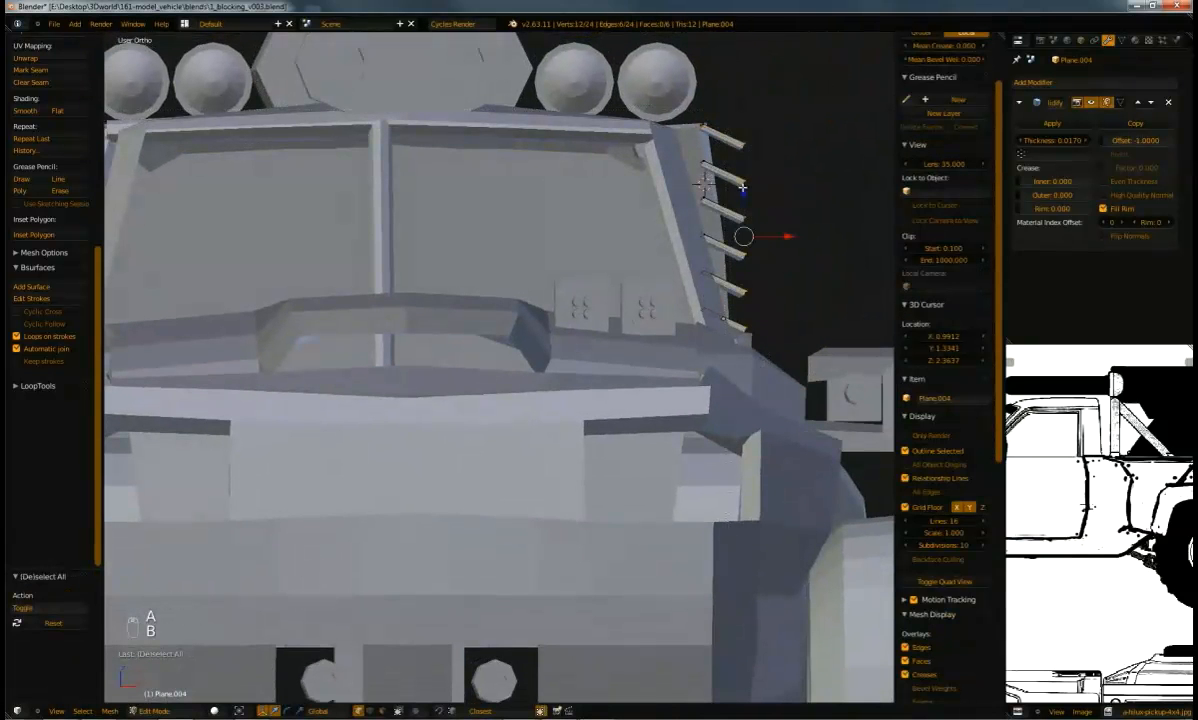
{"action": "key", "text": "g"}
{"action": "key", "text": "z"}
{"action": "left_click", "coordinate": [743, 197]}
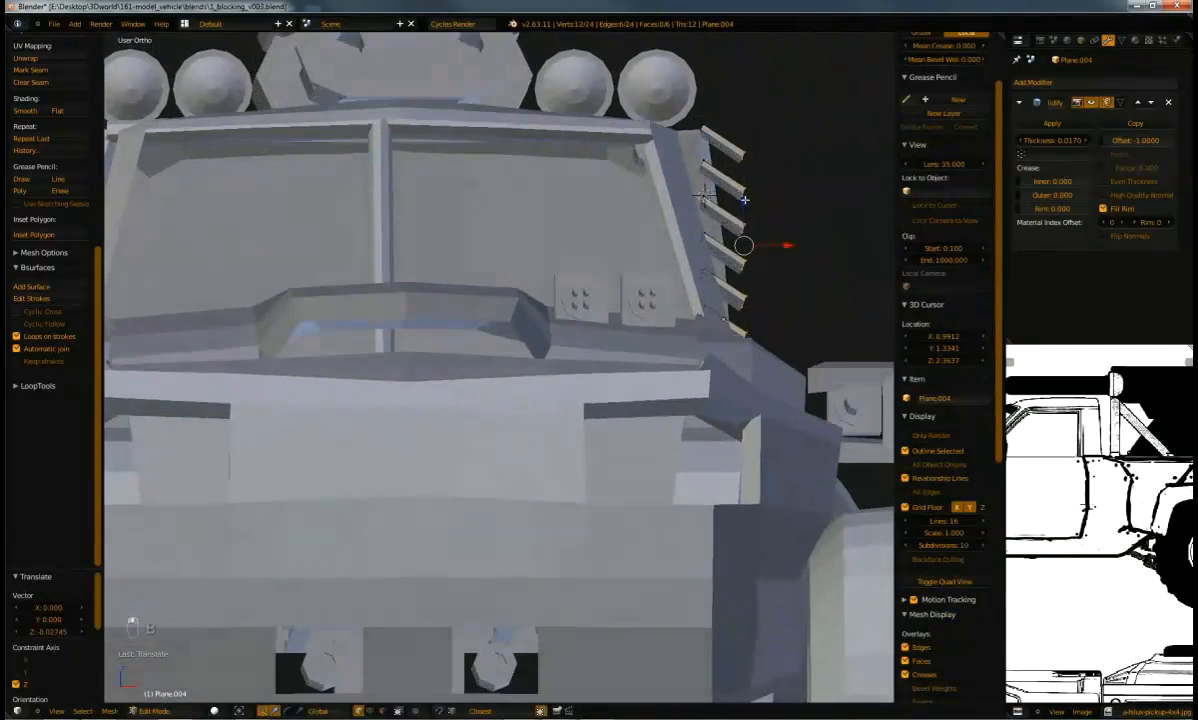
{"action": "key", "text": "a"}
Shift the three uppermost slats inward along X one by one to follow the slope of the cab's side window
{"action": "middle_click_drag", "start_coordinate": [778, 234], "coordinate": [716, 102]}
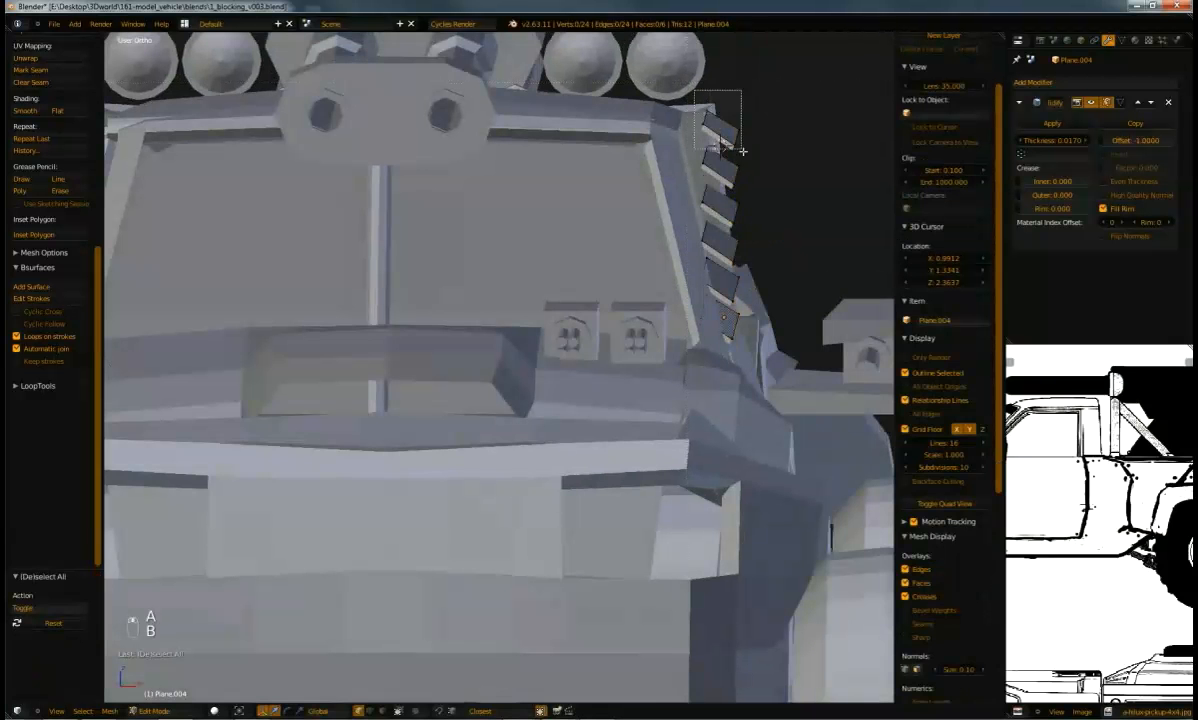
{"action": "key", "text": "b"}
{"action": "left_click_drag", "start_coordinate": [700, 100], "coordinate": [745, 148]}
{"action": "middle_click_drag", "start_coordinate": [745, 148], "coordinate": [697, 118]}
{"action": "key", "text": "a"}
{"action": "left_click_drag", "start_coordinate": [737, 147], "coordinate": [772, 190]}
{"action": "key", "text": "a"}
{"action": "key", "text": "b"}
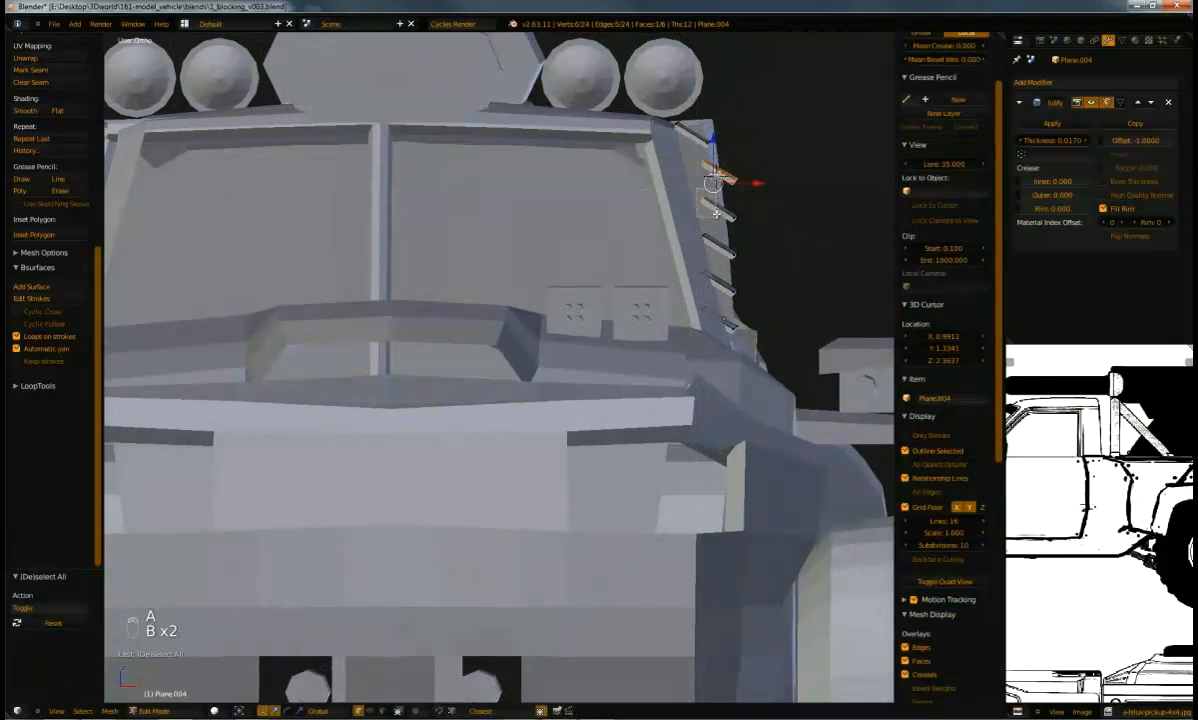
{"action": "key", "text": "a"}
{"action": "key", "text": "b"}
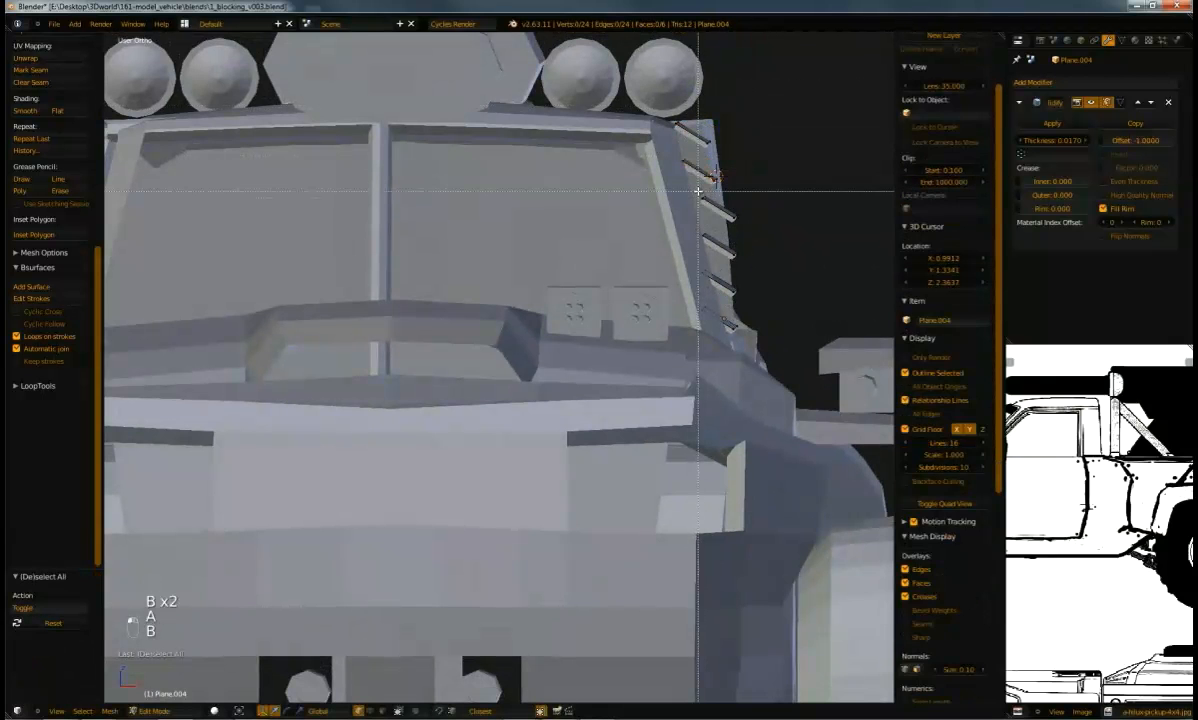
{"action": "left_click_drag", "start_coordinate": [757, 225], "coordinate": [749, 209]}
{"action": "key", "text": "a"}
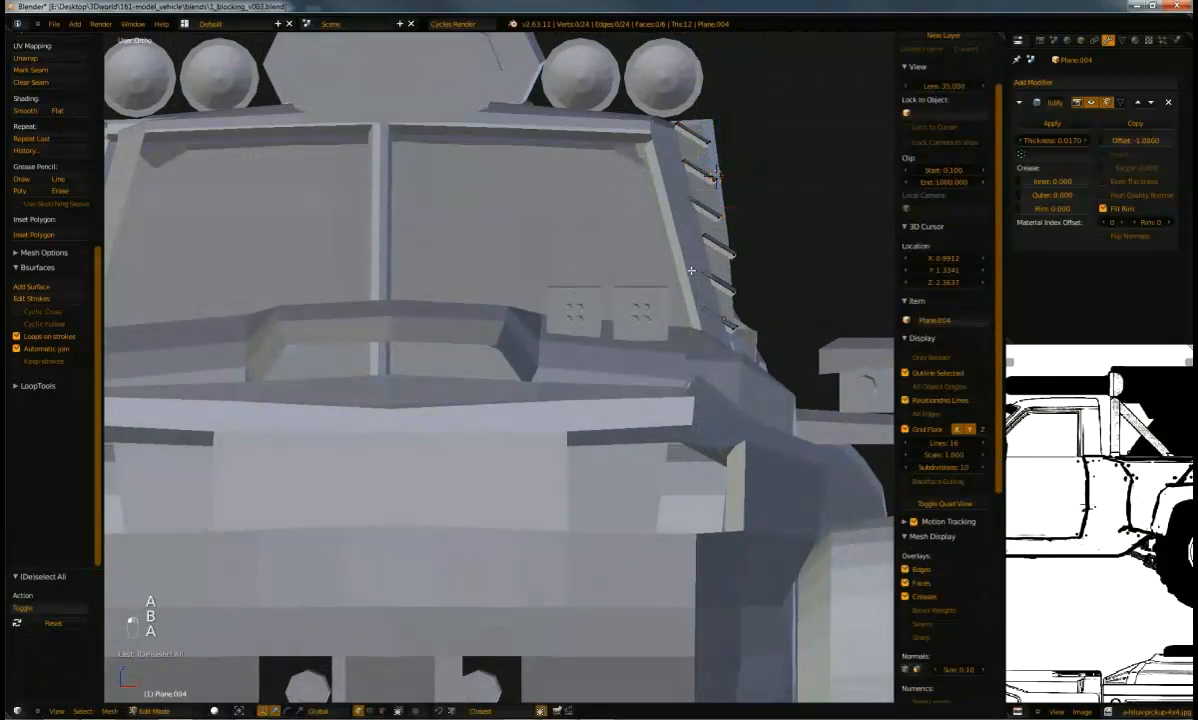
Adjust the two lowest slats along X to fit the window's slope and leave mesh editing
{"action": "left_click_drag", "start_coordinate": [714, 281], "coordinate": [716, 282]}
{"action": "key", "text": "b"}
{"action": "left_click_drag", "start_coordinate": [729, 281], "coordinate": [746, 295]}
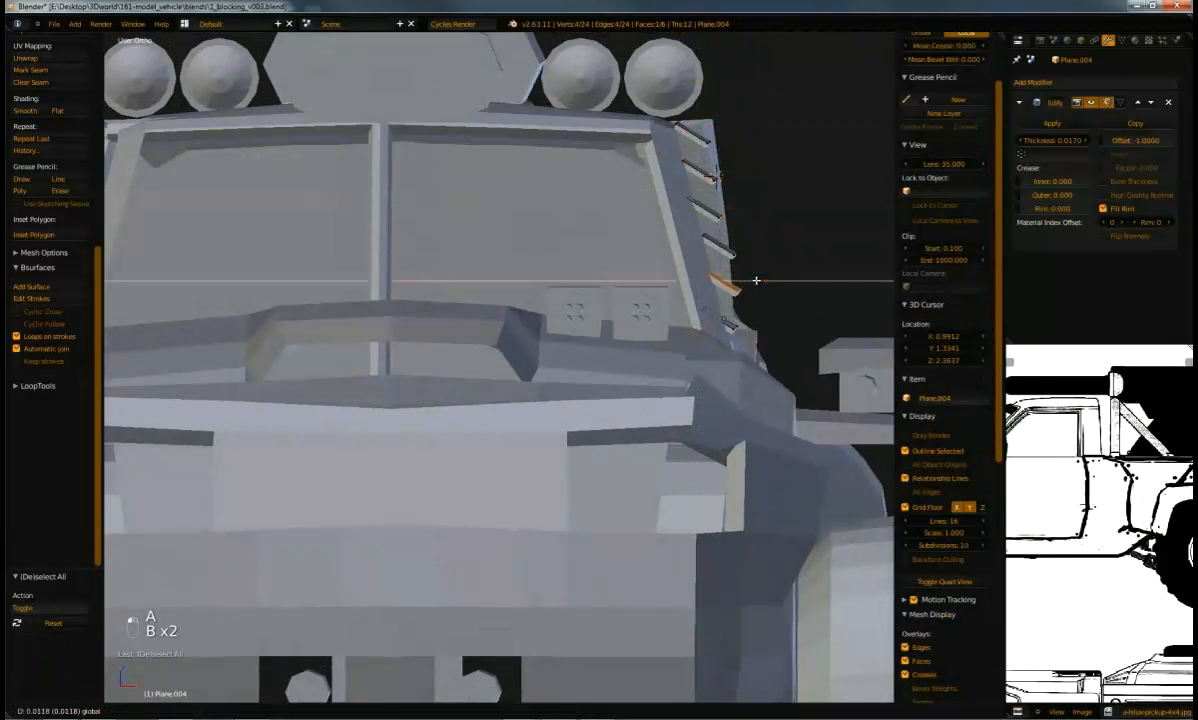
{"action": "key", "text": "a"}
{"action": "key", "text": "b"}
{"action": "left_click_drag", "start_coordinate": [745, 338], "coordinate": [748, 332]}
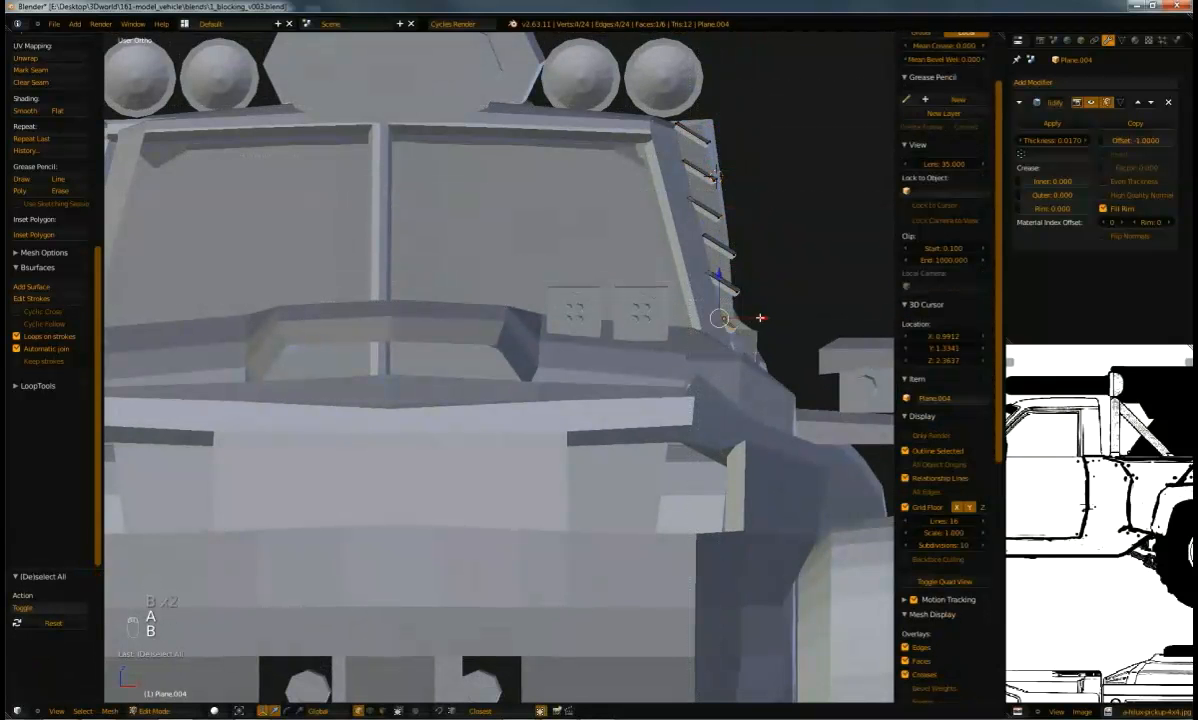
{"action": "key", "text": "g"}
{"action": "key", "text": "x"}
{"action": "left_click", "coordinate": [779, 323]}
{"action": "middle_click_drag", "start_coordinate": [779, 323], "coordinate": [559, 262]}
{"action": "key", "text": "Tab"}
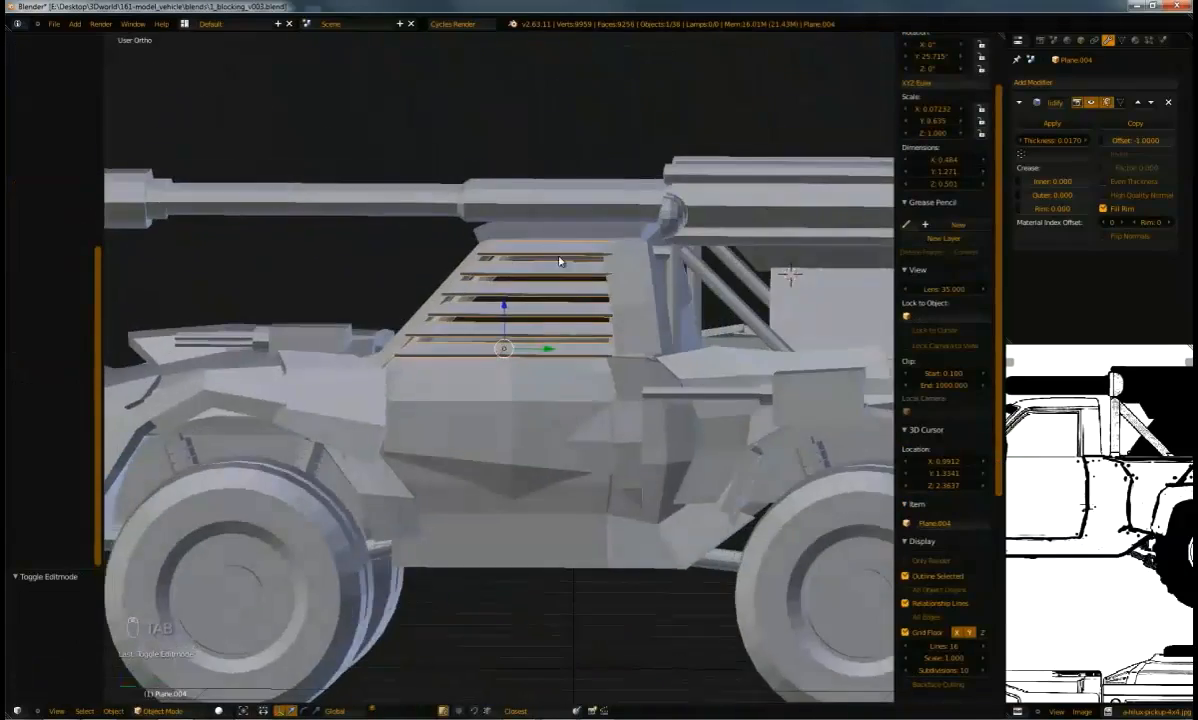
Cut all six slats crosswise near their middle with the Knife tool
{"action": "scroll", "coordinate": [565, 300], "scroll_direction": "up", "scroll_amount": 4}
{"action": "middle_click_drag", "start_coordinate": [570, 324], "coordinate": [575, 270]}
{"action": "key", "text": "Tab"}
{"action": "key", "text": "a"}
{"action": "key", "text": "a"}
{"action": "key", "text": "a"}
{"action": "key", "text": "k"}
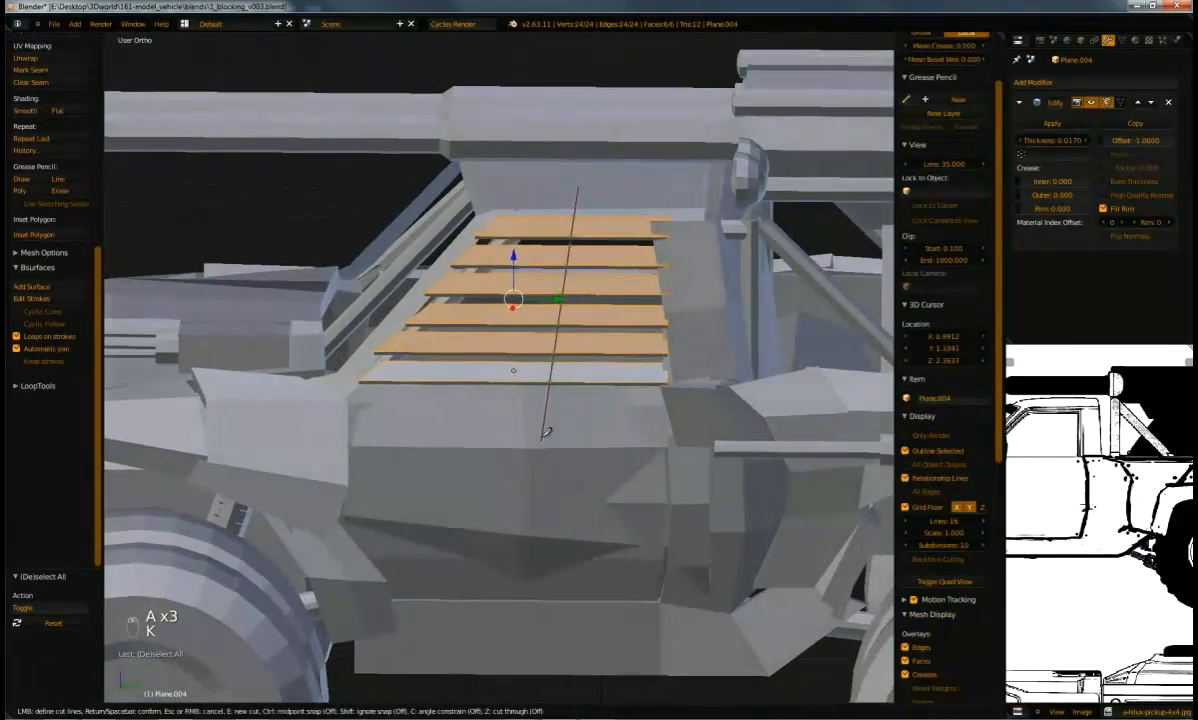
{"action": "right_click", "coordinate": [555, 317]}
{"action": "middle_click_drag", "start_coordinate": [540, 334], "coordinate": [416, 336]}
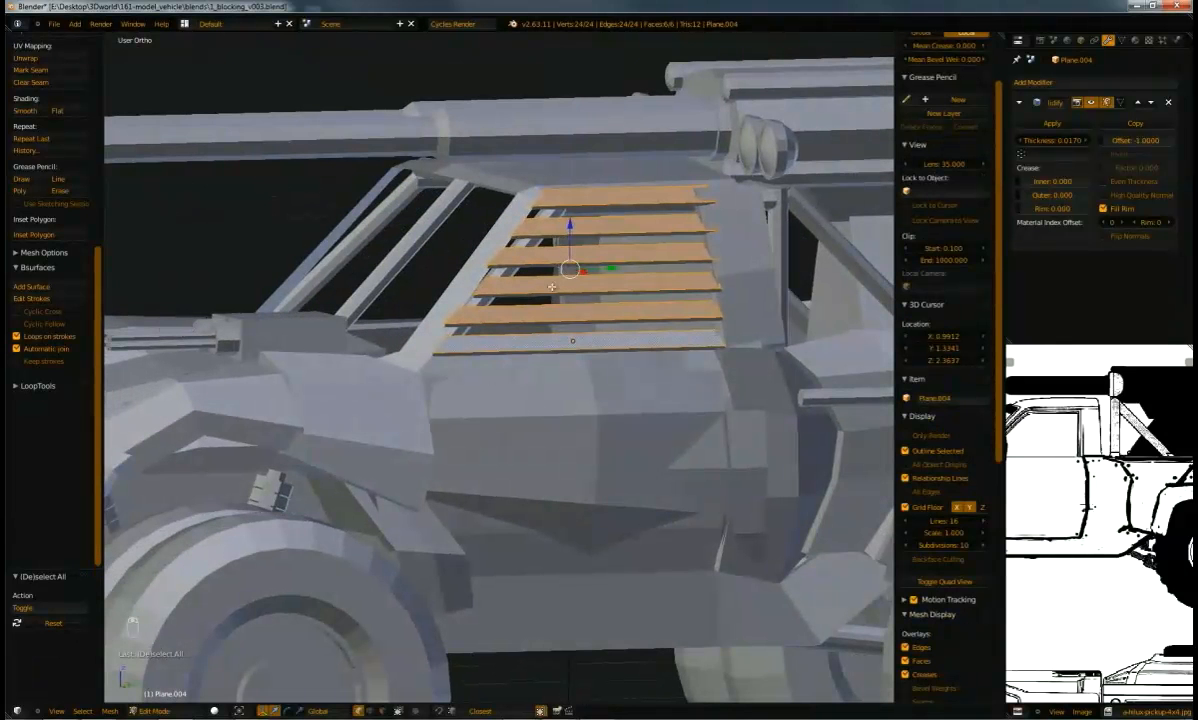
{"action": "key", "text": "k"}
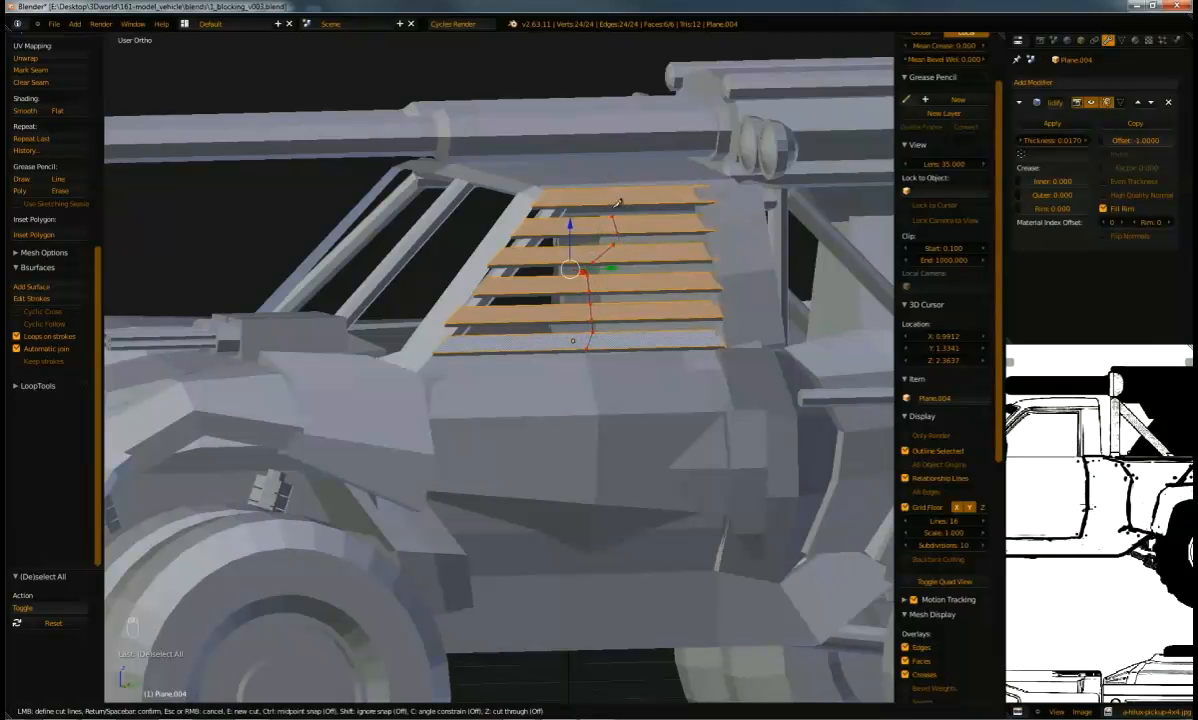
{"action": "key", "text": "Return"}
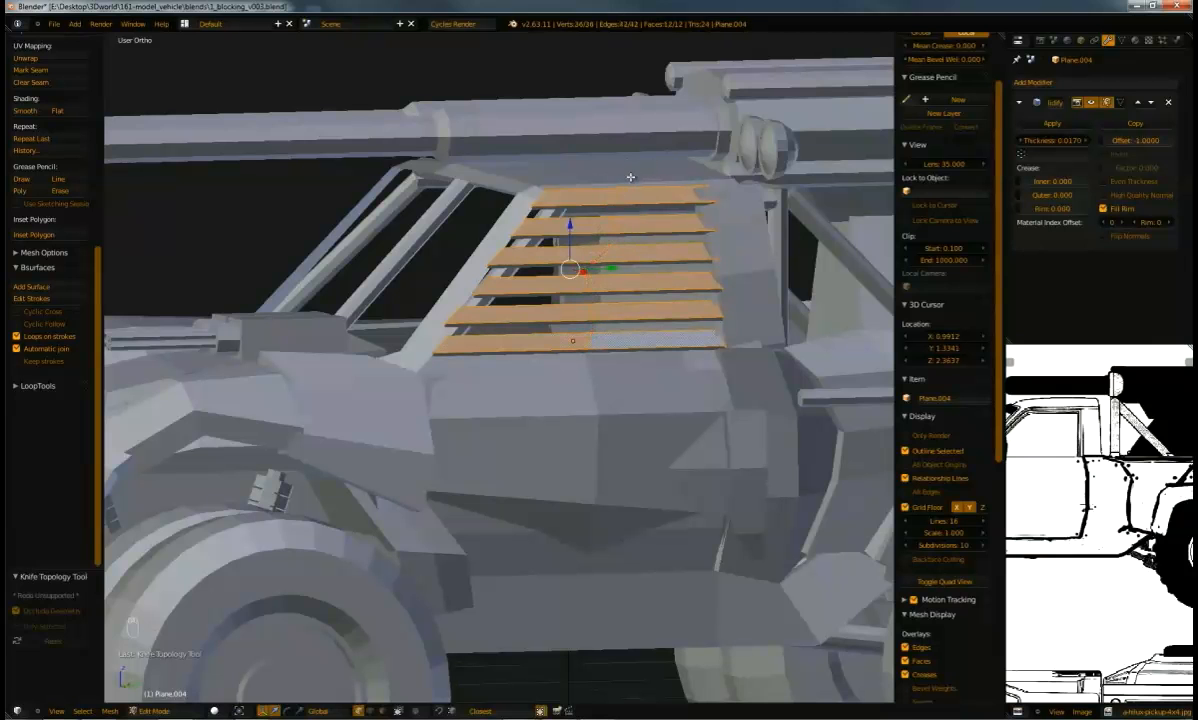
Deselect the slats and move individual knife-cut edges in the upper half of the slats to make them uneven
{"action": "middle_click_drag", "start_coordinate": [584, 239], "coordinate": [455, 398]}
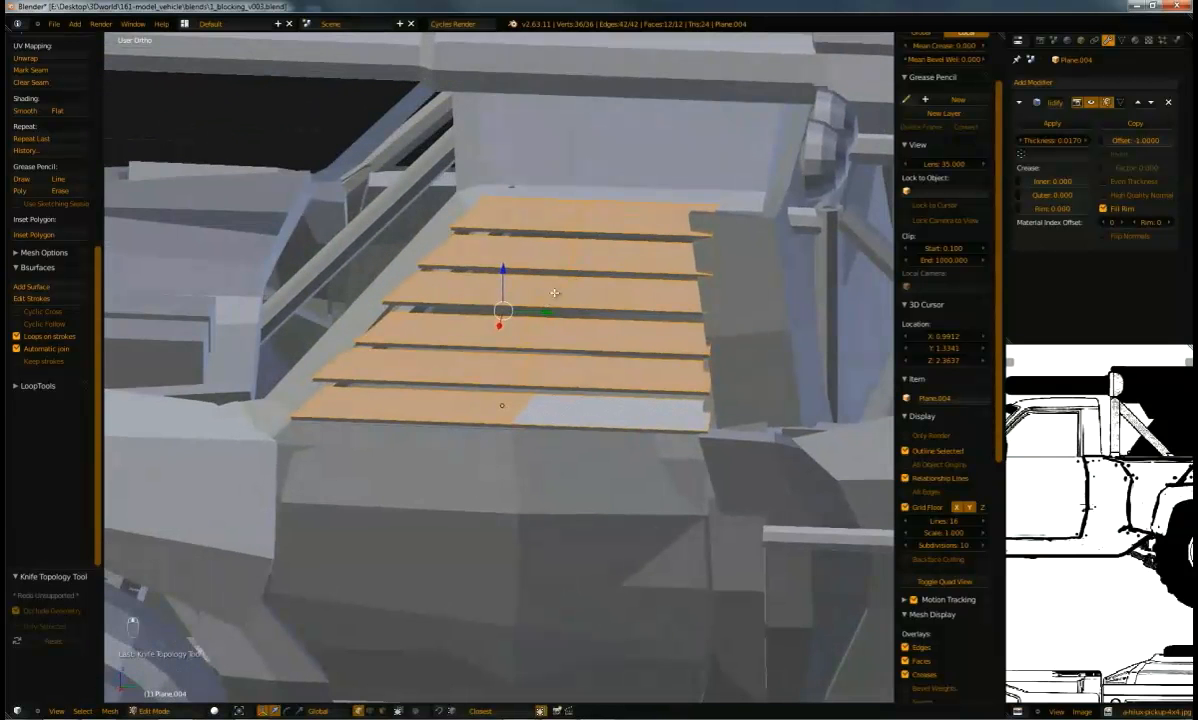
{"action": "middle_click_drag", "start_coordinate": [562, 284], "coordinate": [575, 268]}
{"action": "key", "text": "a"}
{"action": "right_click", "coordinate": [566, 287], "text": "alt"}
{"action": "key", "text": "g"}
{"action": "left_click", "coordinate": [605, 219]}
{"action": "right_click", "coordinate": [612, 219], "text": "alt"}
{"action": "key", "text": "g"}
{"action": "left_click", "coordinate": [640, 227]}
Nudge the top slat's cut edge slightly and raise the fourth slat's cut edge about 0.029 along Z to bend it
{"action": "right_click", "coordinate": [631, 184], "text": "alt"}
{"action": "key", "text": "g"}
{"action": "left_click", "coordinate": [637, 181]}
{"action": "key", "text": "g"}
{"action": "left_click", "coordinate": [638, 178]}
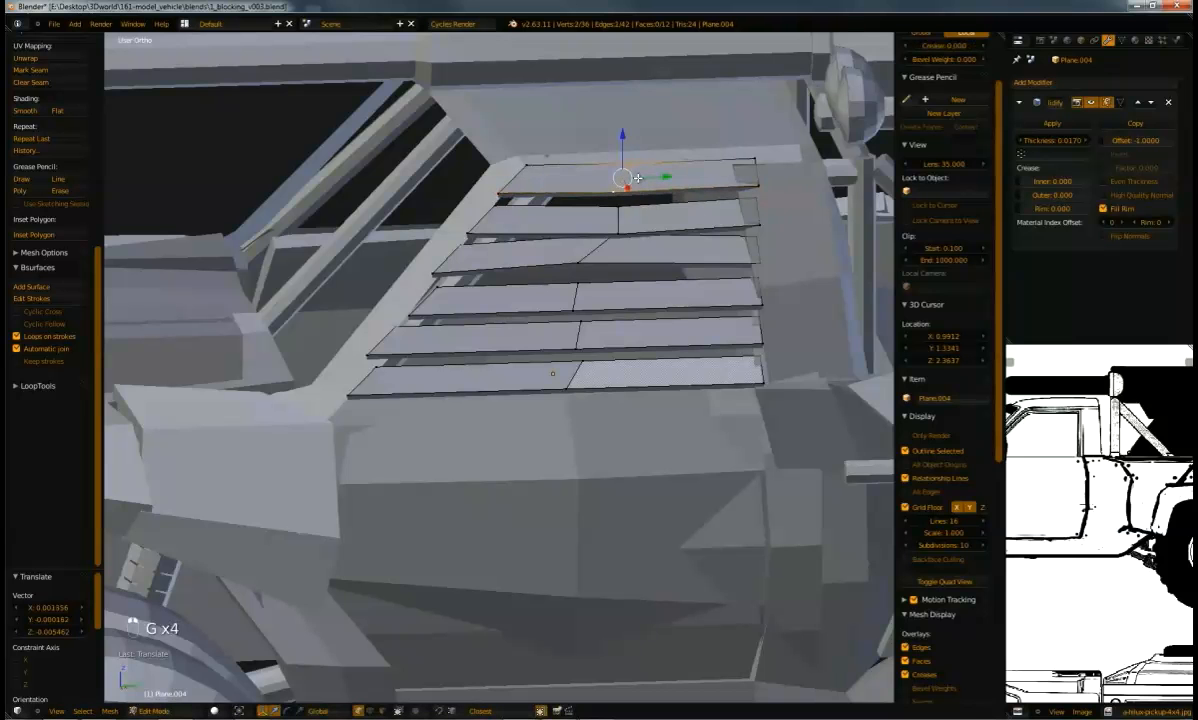
{"action": "right_click", "coordinate": [584, 296], "text": "alt"}
{"action": "key", "text": "g"}
{"action": "left_click", "coordinate": [596, 306]}
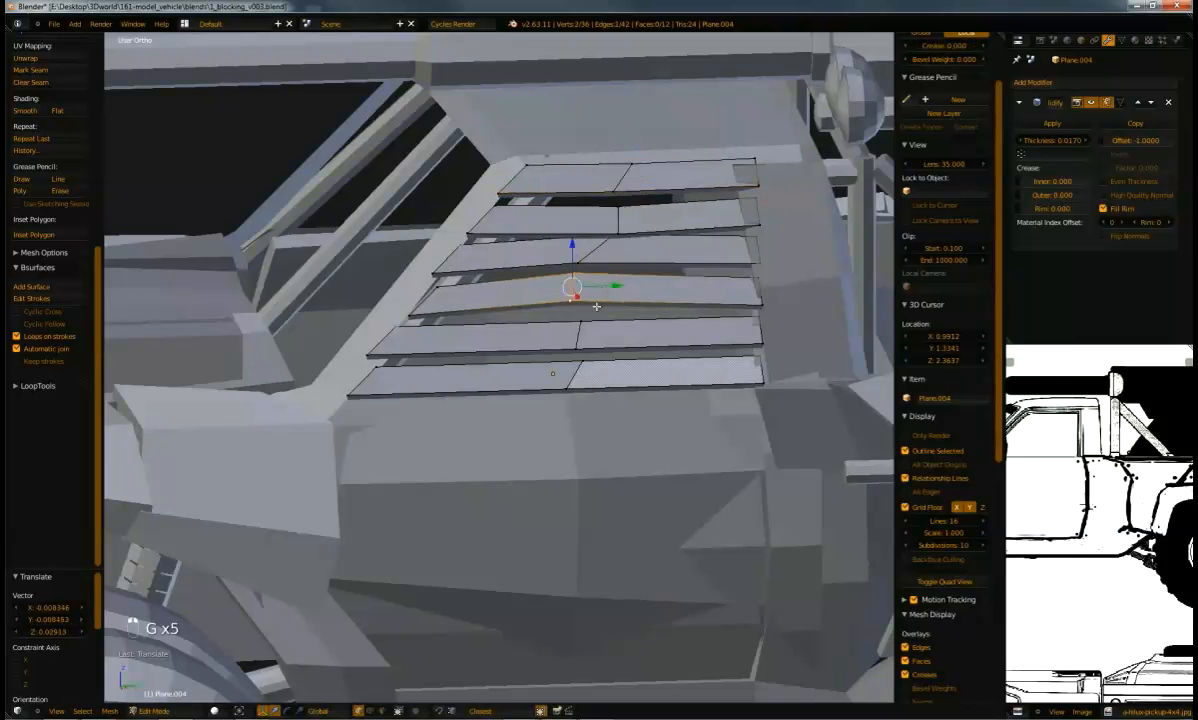
Bend the two lowest side-window slats by moving their cut edges, and leave mesh editing
{"action": "right_click", "coordinate": [574, 334], "text": "alt"}
{"action": "key", "text": "g"}
{"action": "left_click", "coordinate": [601, 326]}
{"action": "right_click", "coordinate": [572, 374], "text": "alt"}
{"action": "key", "text": "g"}
{"action": "left_click", "coordinate": [590, 364]}
{"action": "key", "text": "g"}
{"action": "left_click", "coordinate": [591, 366]}
{"action": "middle_click_drag", "start_coordinate": [591, 366], "coordinate": [837, 206]}
{"action": "key", "text": "Tab"}
Add a Mirror modifier to the side-window slats with center as the mirror object
{"action": "left_click", "coordinate": [1019, 102]}
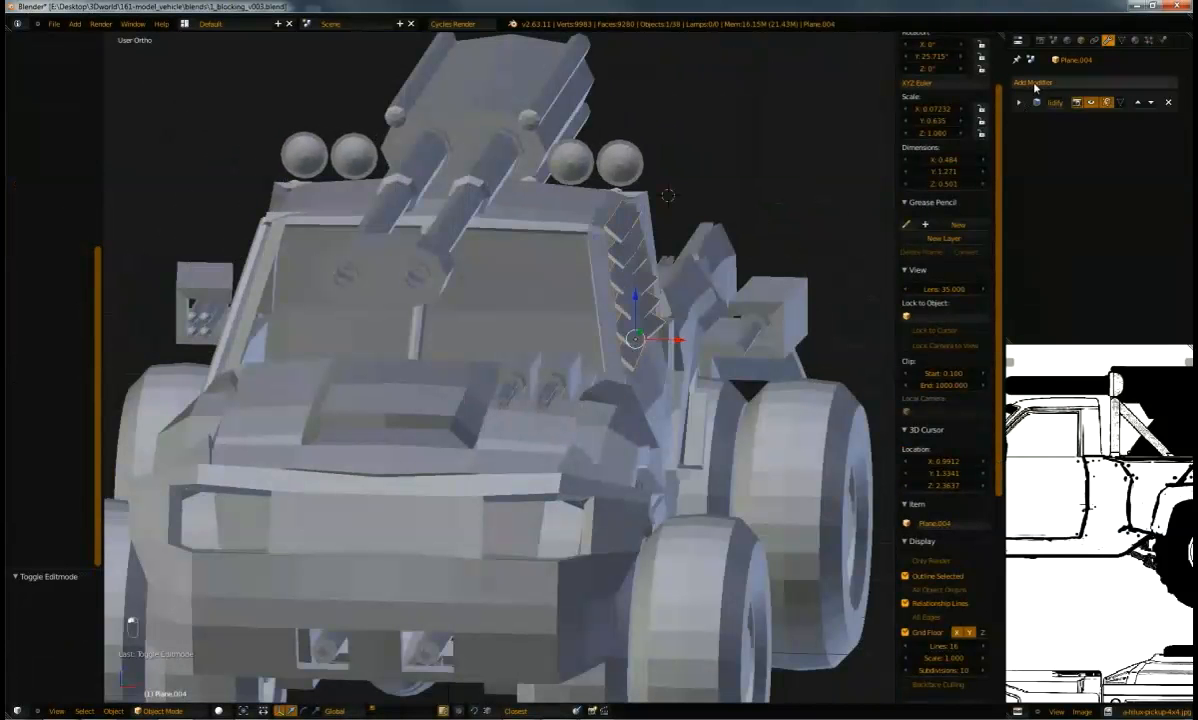
{"action": "left_click", "coordinate": [1050, 82]}
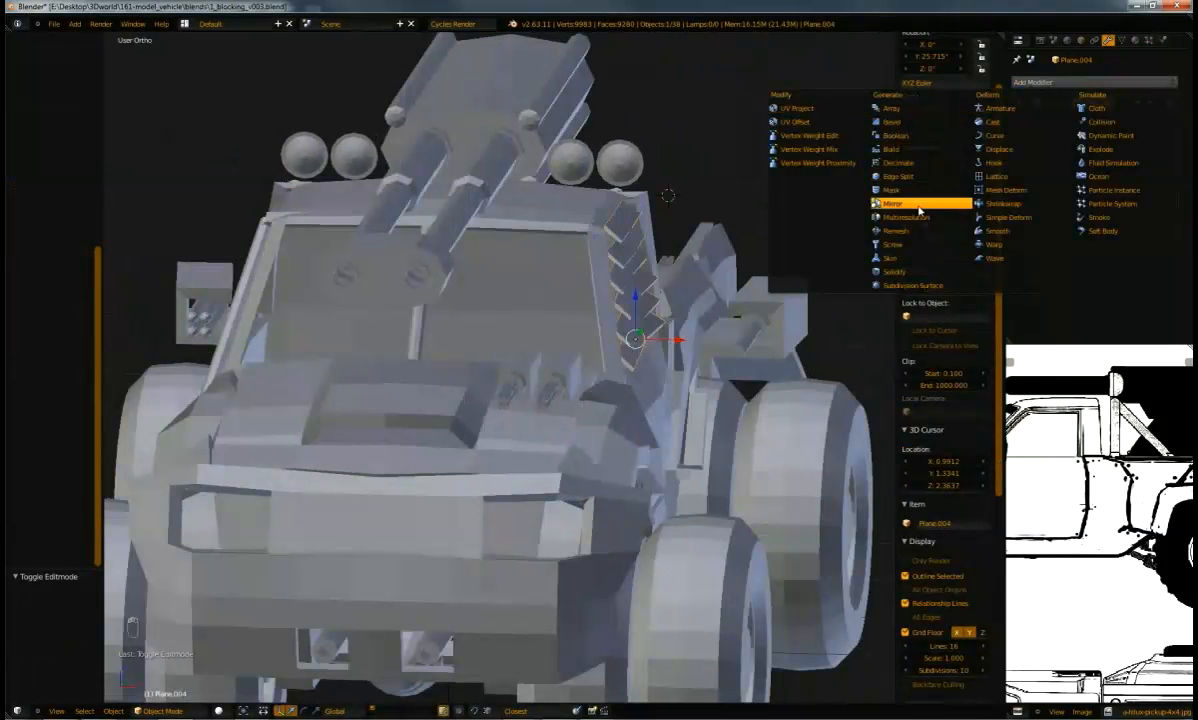
{"action": "left_click", "coordinate": [891, 203]}
{"action": "left_click", "coordinate": [1057, 243]}
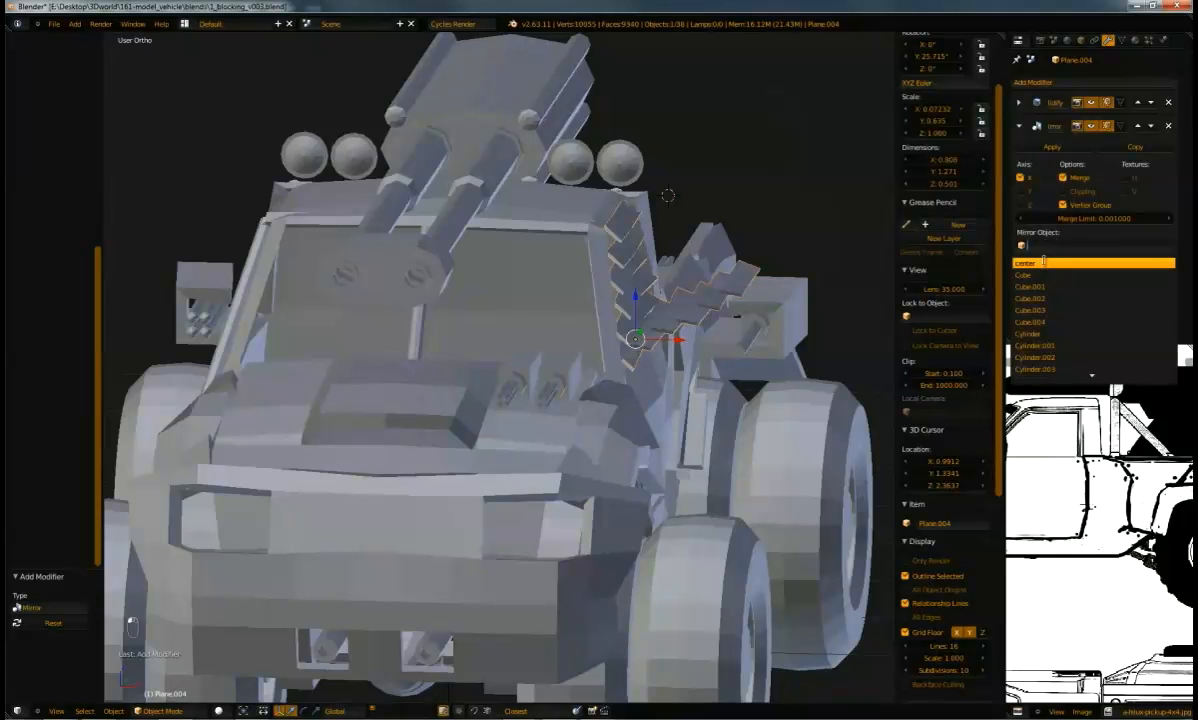
{"action": "left_click", "coordinate": [1045, 265]}
{"action": "middle_click_drag", "start_coordinate": [710, 246], "coordinate": [769, 285]}
Select the tubular frame around the cab and set its Mirror modifier's mirror object to center
{"action": "right_click", "coordinate": [509, 418]}
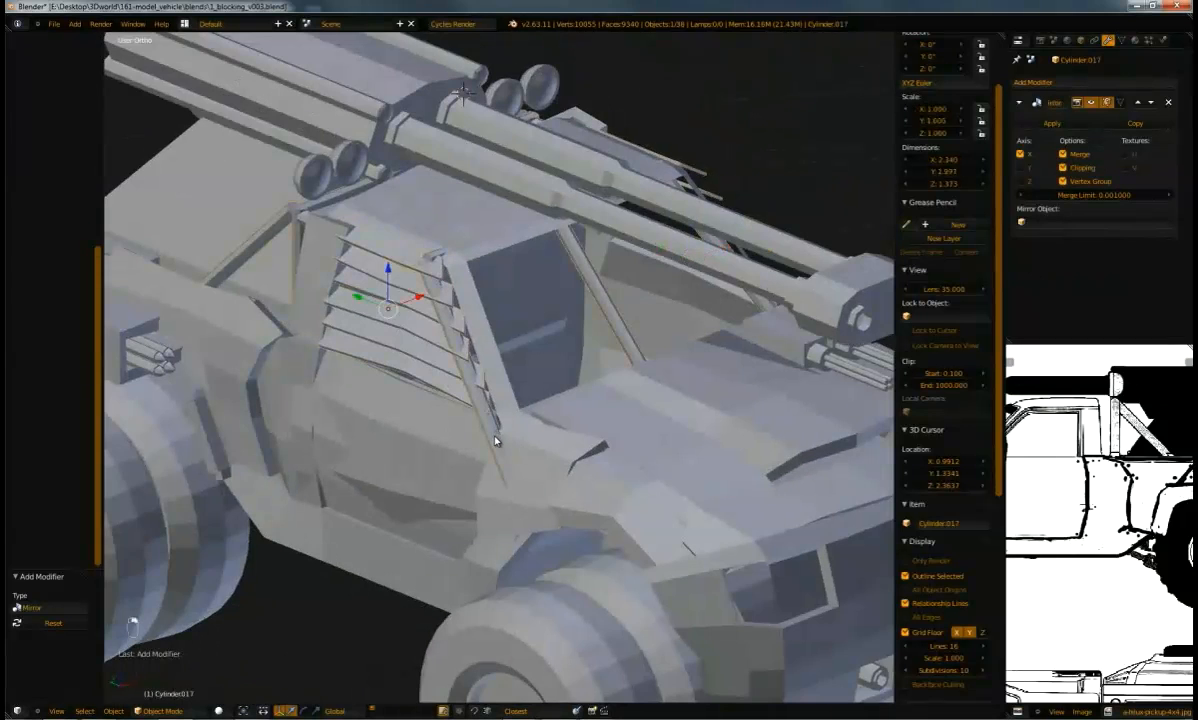
{"action": "key", "text": "Tab"}
{"action": "middle_click_drag", "start_coordinate": [509, 418], "coordinate": [548, 236]}
{"action": "key", "text": "Tab"}
{"action": "left_click", "coordinate": [1042, 220]}
{"action": "left_click", "coordinate": [1035, 235]}
Enable mirror clipping on the tubular frame and move its inner windshield bar and inner ends along X to the centreline
{"action": "key", "text": "Tab"}
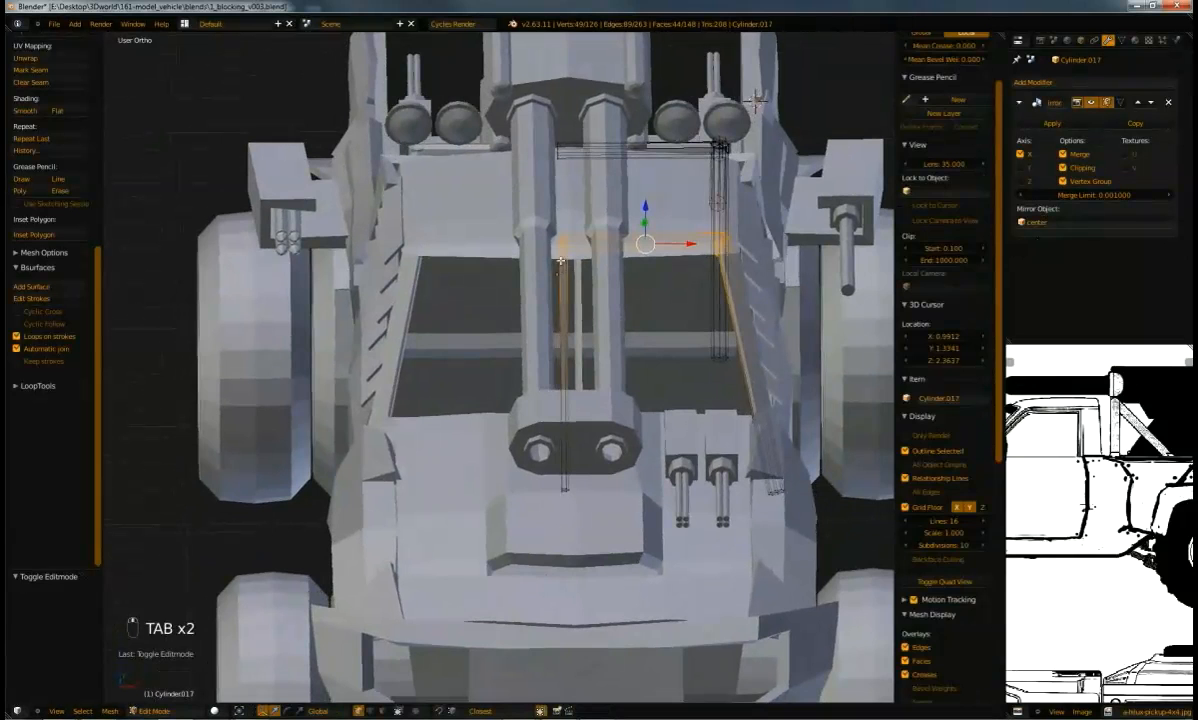
{"action": "key", "text": "a"}
{"action": "key", "text": "a"}
{"action": "key", "text": "a"}
{"action": "left_click_drag", "start_coordinate": [578, 553], "coordinate": [579, 552]}
{"action": "key", "text": "b"}
{"action": "left_click_drag", "start_coordinate": [462, 76], "coordinate": [589, 139]}
{"action": "key", "text": "ctrl+z"}
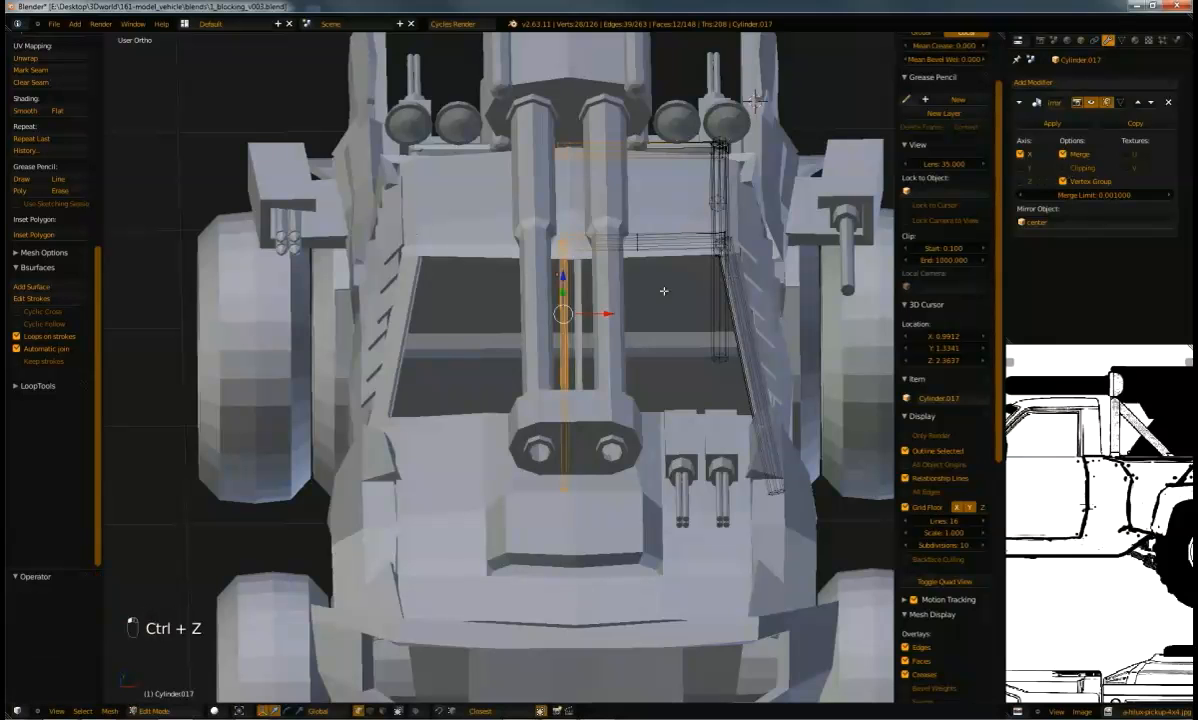
{"action": "key", "text": "g"}
{"action": "key", "text": "x"}
{"action": "left_click", "coordinate": [1061, 178]}
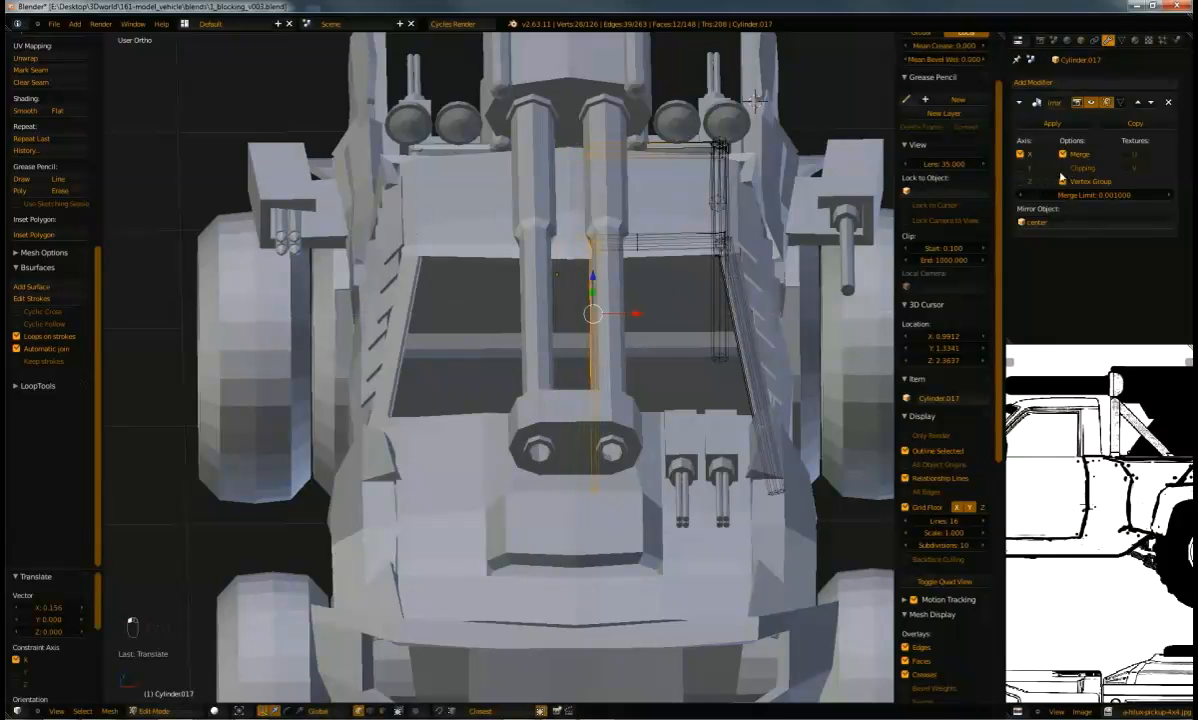
{"action": "key", "text": "g"}
{"action": "key", "text": "x"}
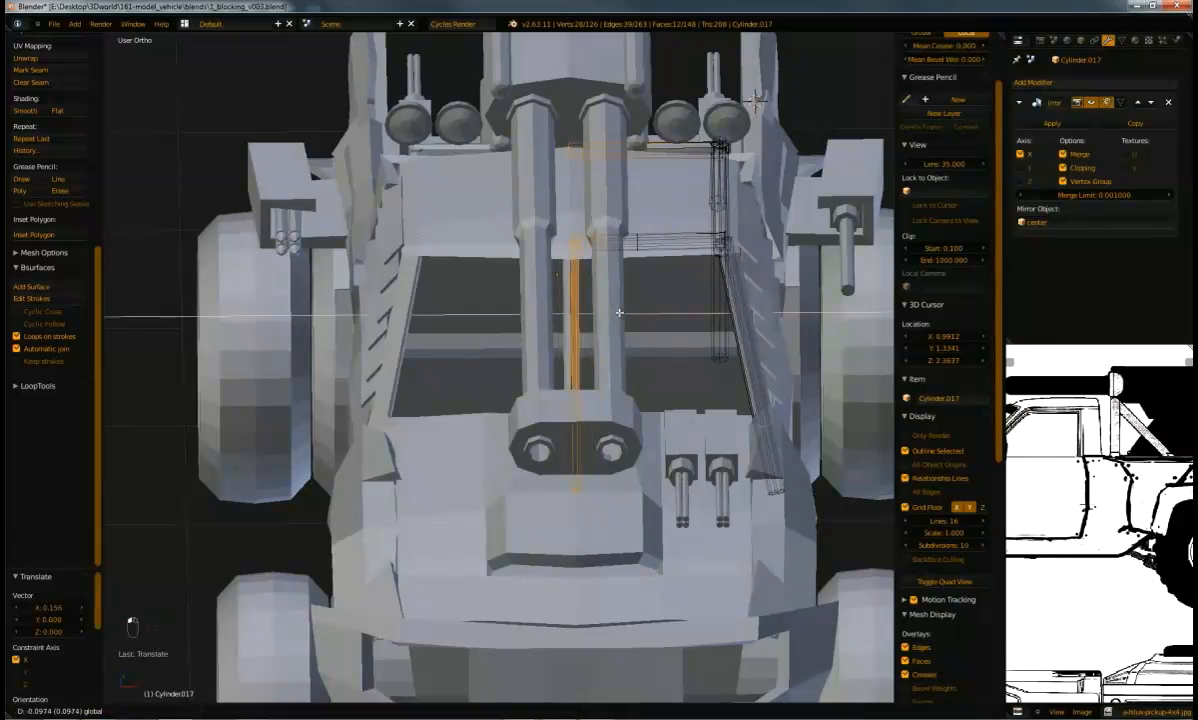
{"action": "left_click", "coordinate": [619, 312]}
{"action": "key", "text": "Tab"}
Duplicate the side-window slats to the windshield, rotate the copy 90° and another 180° about Z, enable mirror clipping and adjust its Y position
{"action": "middle_click_drag", "start_coordinate": [602, 328], "coordinate": [513, 347]}
{"action": "right_click", "coordinate": [507, 366]}
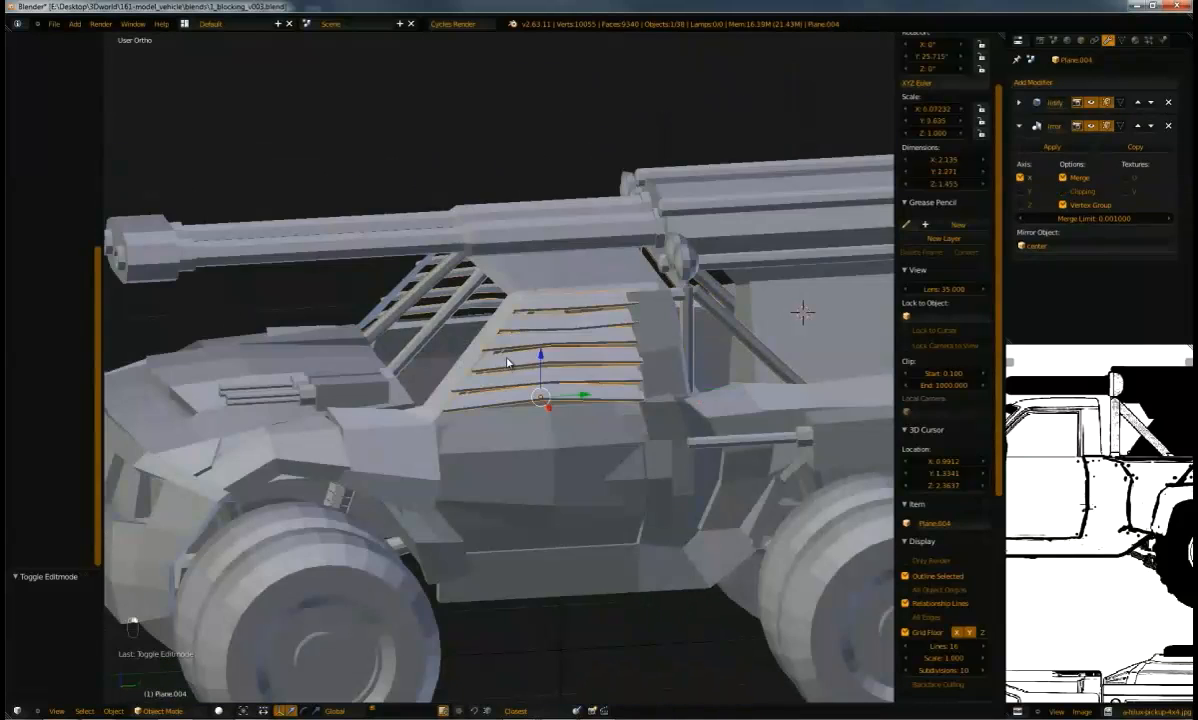
{"action": "middle_click_drag", "start_coordinate": [583, 392], "coordinate": [632, 405]}
{"action": "key", "text": "shift+d"}
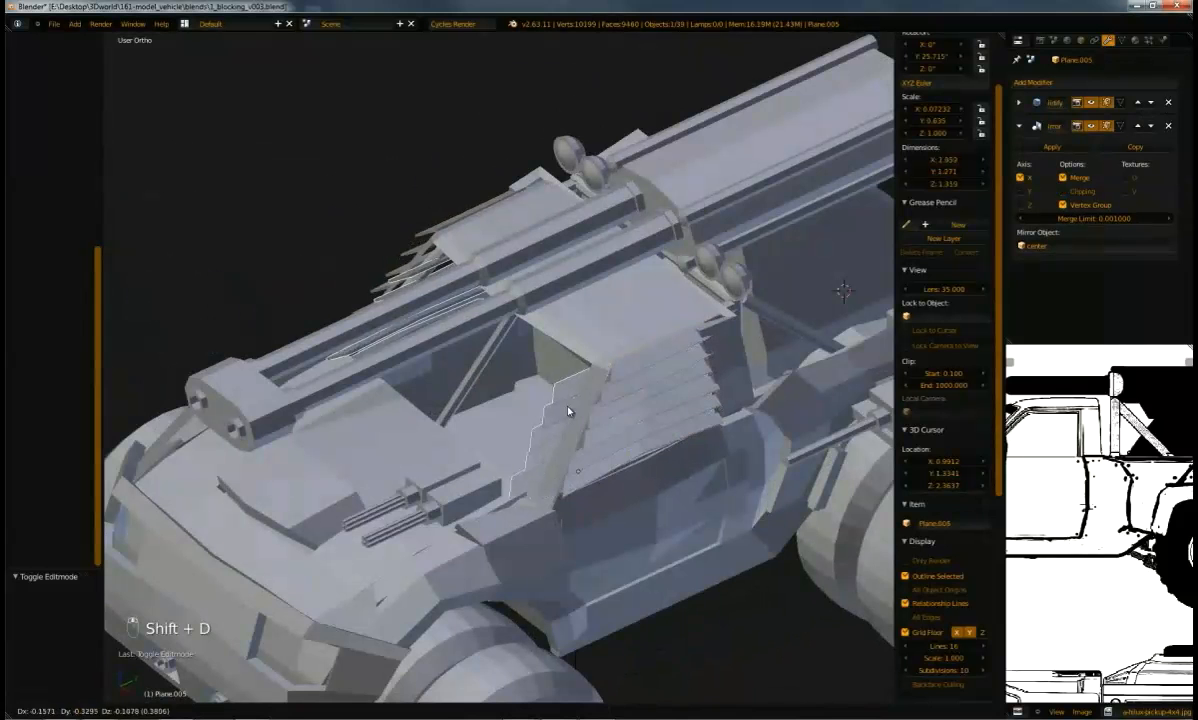
{"action": "left_click", "coordinate": [481, 401]}
{"action": "type", "text": "rz90"}
{"action": "key", "text": "Return"}
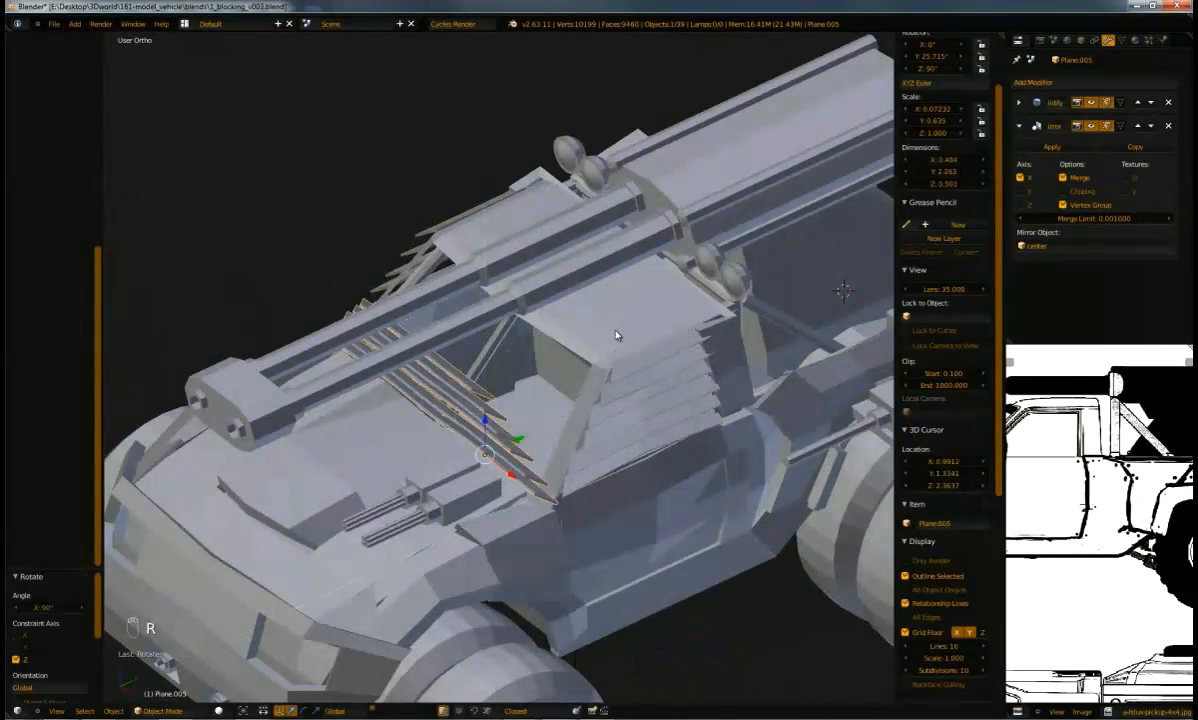
{"action": "type", "text": "r180"}
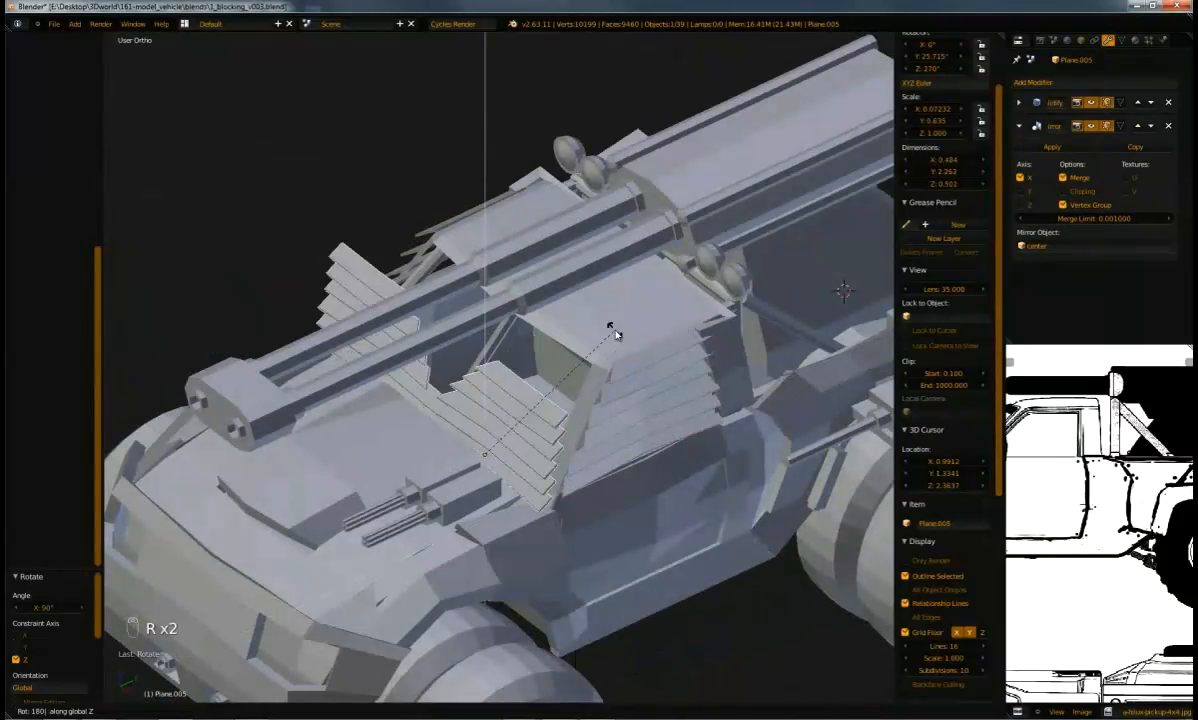
{"action": "key", "text": "Return"}
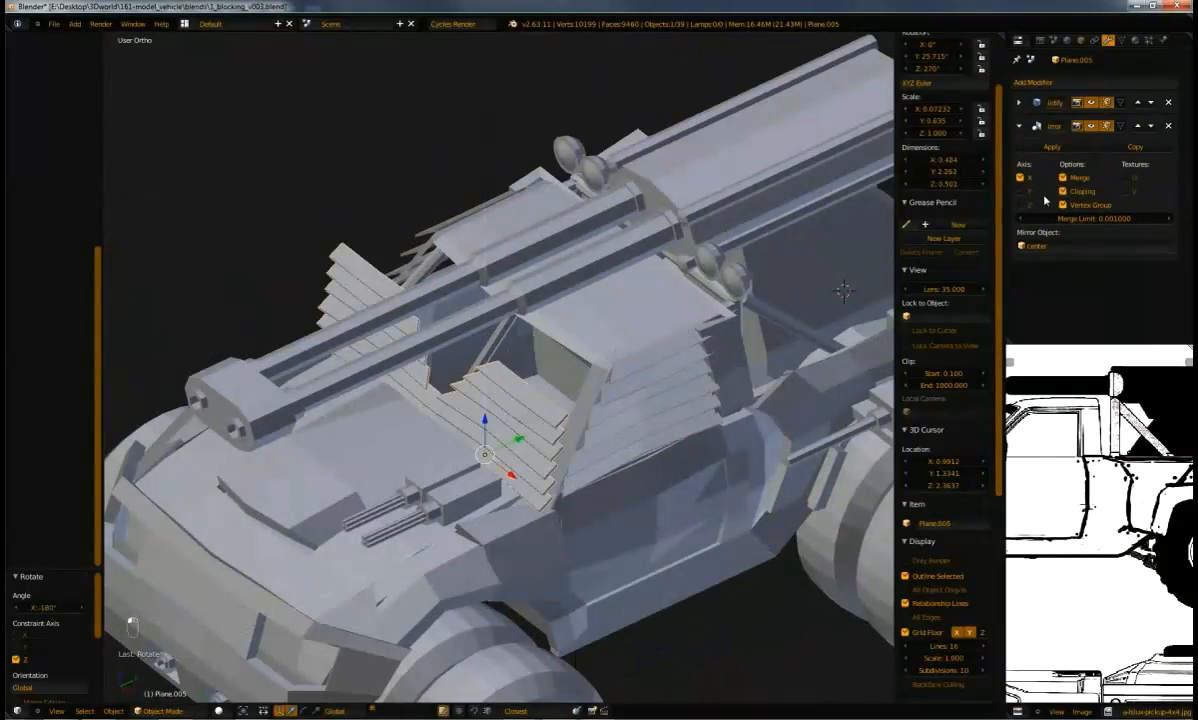
{"action": "mouse_move", "coordinate": [518, 437]}
{"action": "left_mouse_down"}
{"action": "mouse_move", "coordinate": [556, 428]}
{"action": "mouse_move", "coordinate": [521, 433]}
{"action": "mouse_move", "coordinate": [526, 452]}
{"action": "mouse_move", "coordinate": [491, 452]}
{"action": "mouse_move", "coordinate": [416, 374]}
{"action": "mouse_move", "coordinate": [522, 460]}
{"action": "left_mouse_up"}
Delete the middle and inner vertices of the copied slats, keeping only their outer end edges
{"action": "key", "text": "Tab"}
{"action": "middle_click_drag", "start_coordinate": [522, 460], "coordinate": [507, 342]}
{"action": "key", "text": "a"}
{"action": "key", "text": "a"}
{"action": "key", "text": "b"}
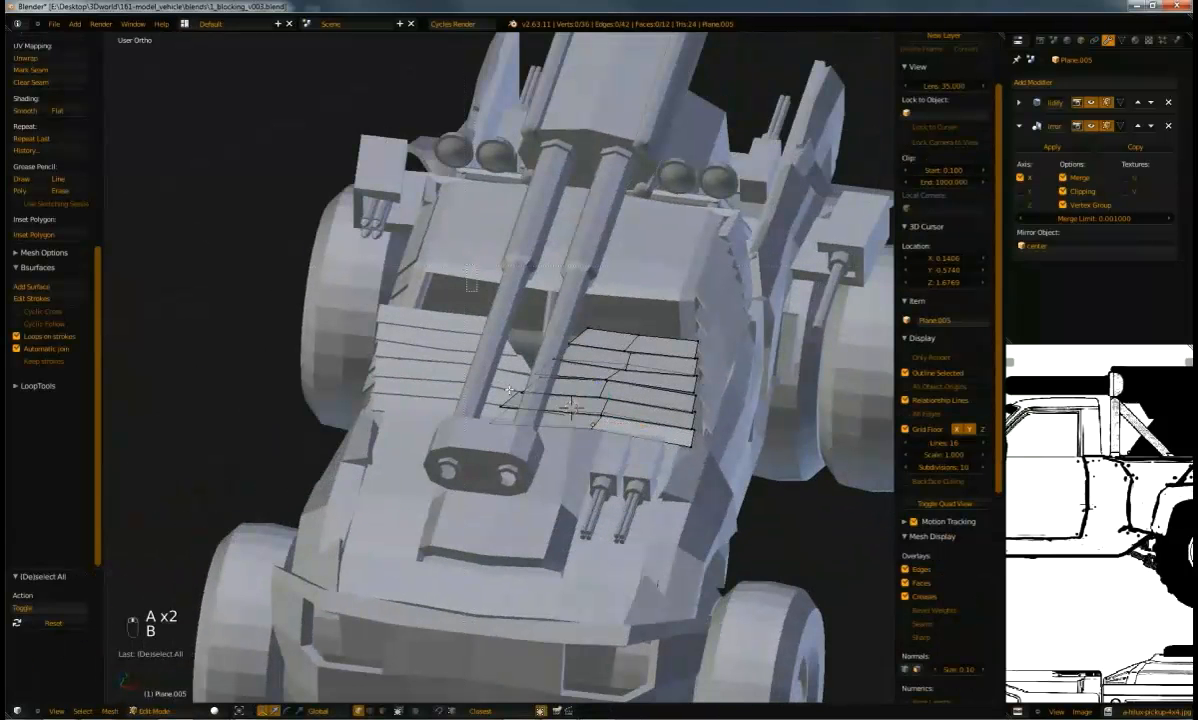
{"action": "left_click_drag", "start_coordinate": [655, 483], "coordinate": [656, 483]}
{"action": "mouse_move", "coordinate": [594, 382]}
{"action": "left_mouse_down"}
{"action": "mouse_move", "coordinate": [458, 362]}
{"action": "mouse_move", "coordinate": [578, 380]}
{"action": "left_mouse_up"}
{"action": "key", "text": "x"}
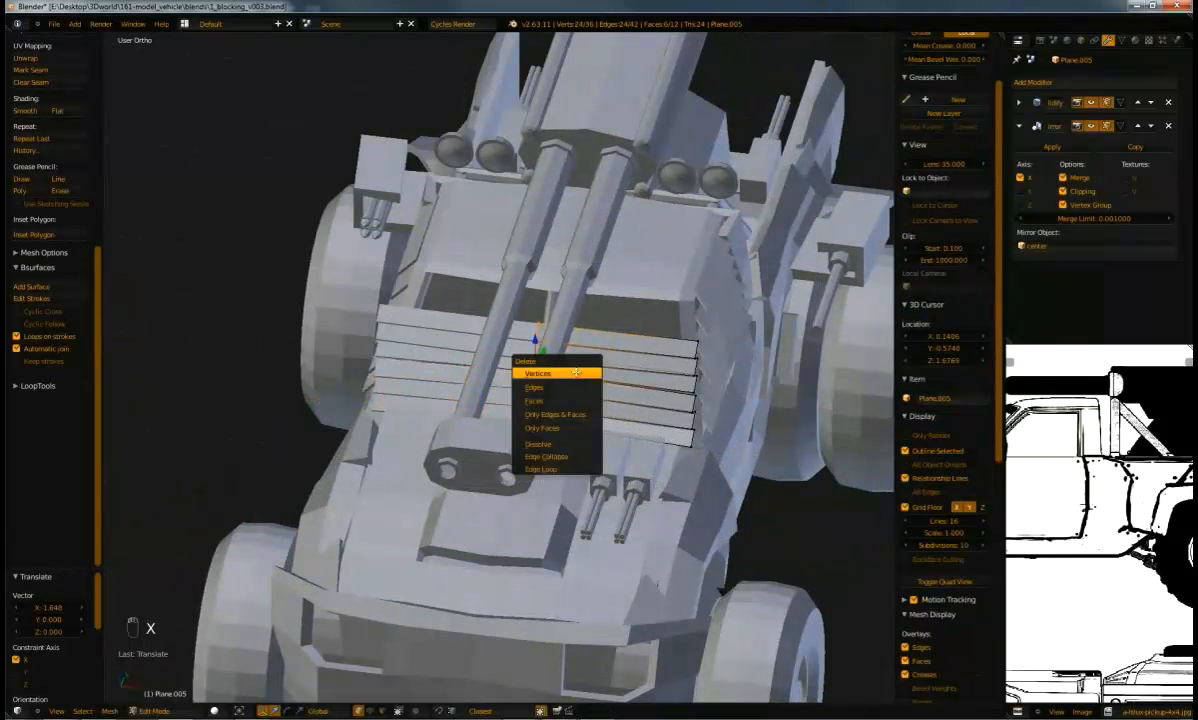
{"action": "left_click", "coordinate": [585, 376]}
Extrude the remaining outer slat edges across the windshield to the centreline
{"action": "left_click_drag", "start_coordinate": [666, 334], "coordinate": [785, 461]}
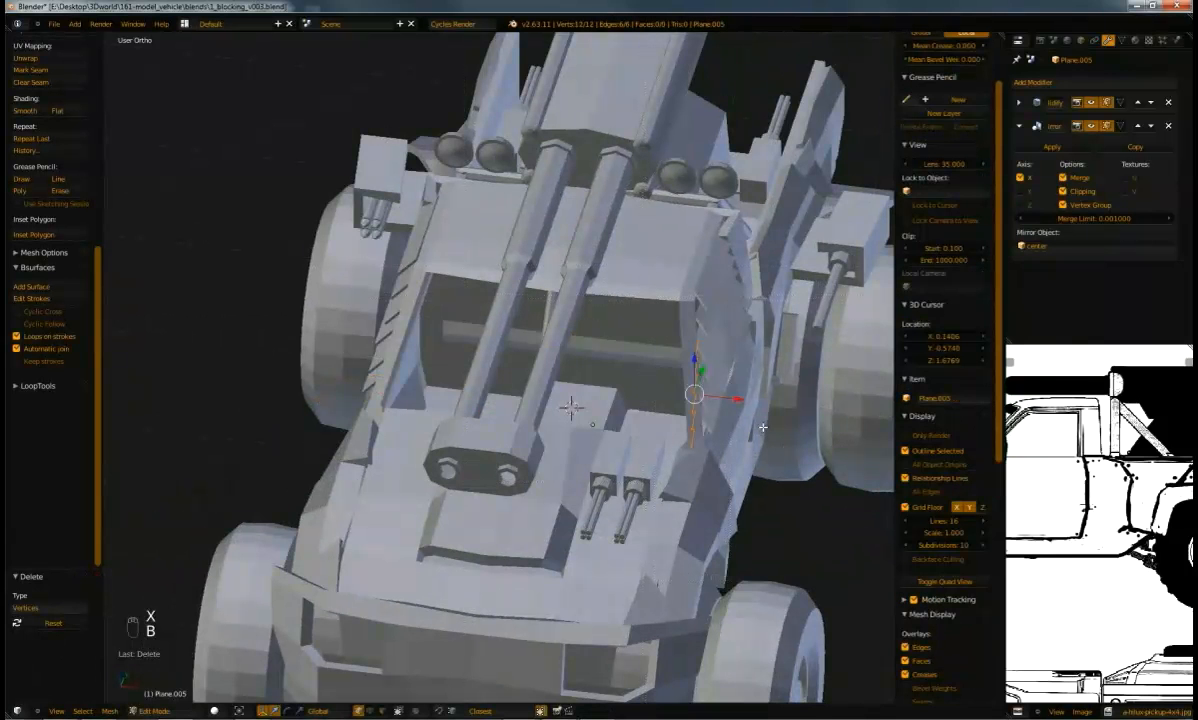
{"action": "key", "text": "e"}
{"action": "left_click", "coordinate": [640, 400]}
In side view, move the upper three windshield slats one by one along Y to follow the windshield's slope
{"action": "middle_click_drag", "start_coordinate": [640, 400], "coordinate": [618, 261]}
{"action": "key", "text": "a"}
{"action": "key", "text": "l"}
{"action": "key", "text": "KP_3"}
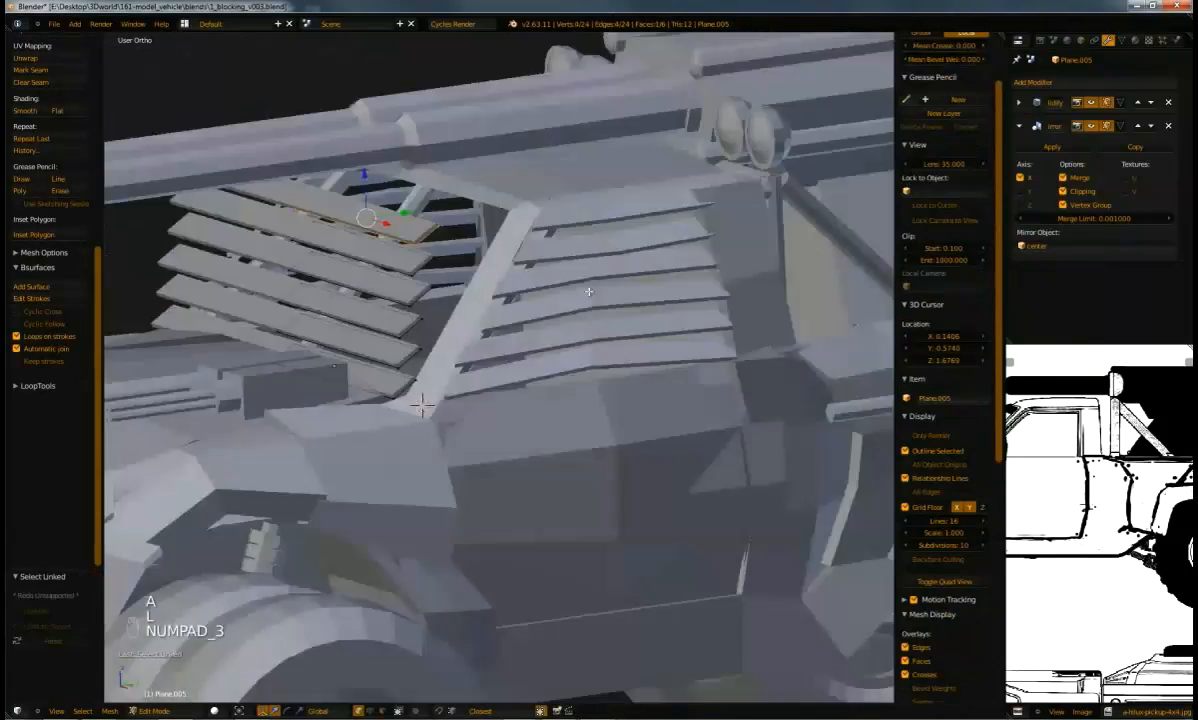
{"action": "middle_click_drag", "start_coordinate": [376, 153], "coordinate": [424, 203], "text": "shift"}
{"action": "left_click_drag", "start_coordinate": [462, 249], "coordinate": [550, 251]}
{"action": "key", "text": "a"}
{"action": "key", "text": "l"}
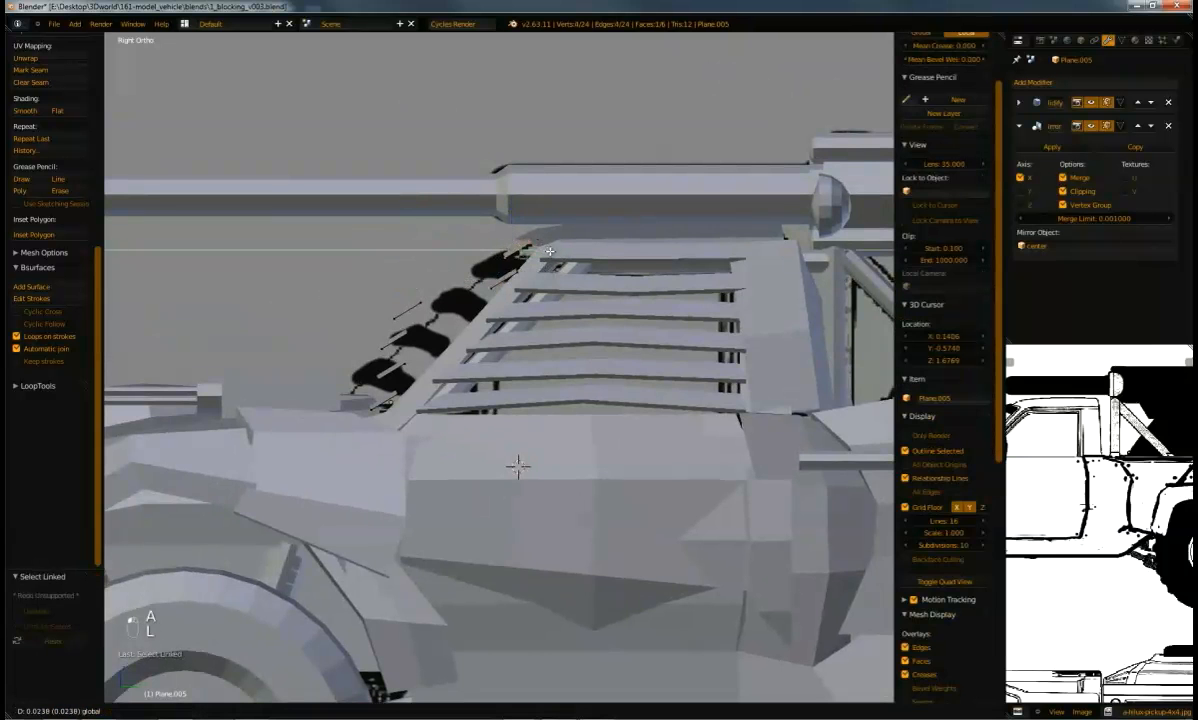
{"action": "left_click", "coordinate": [540, 265]}
{"action": "key", "text": "a"}
{"action": "key", "text": "l"}
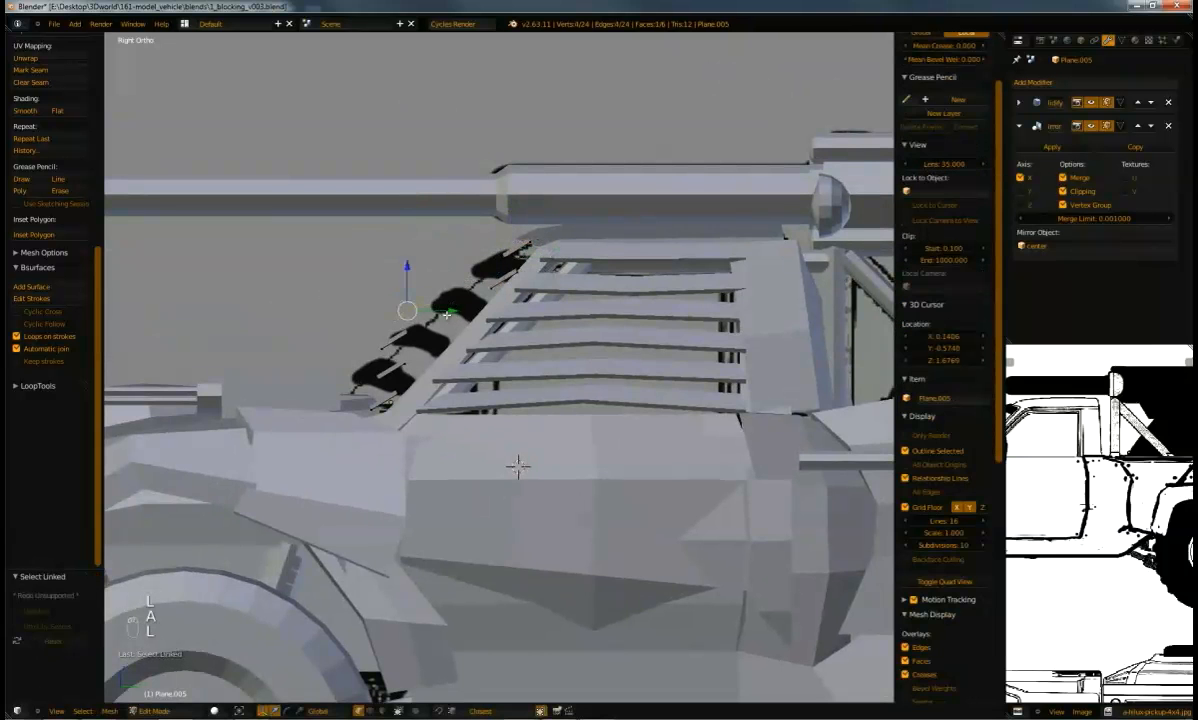
{"action": "left_click_drag", "start_coordinate": [418, 296], "coordinate": [536, 301]}
{"action": "left_click", "coordinate": [526, 301]}
Move the lower windshield slats one by one along Y to follow the windshield's slope
{"action": "key", "text": "l"}
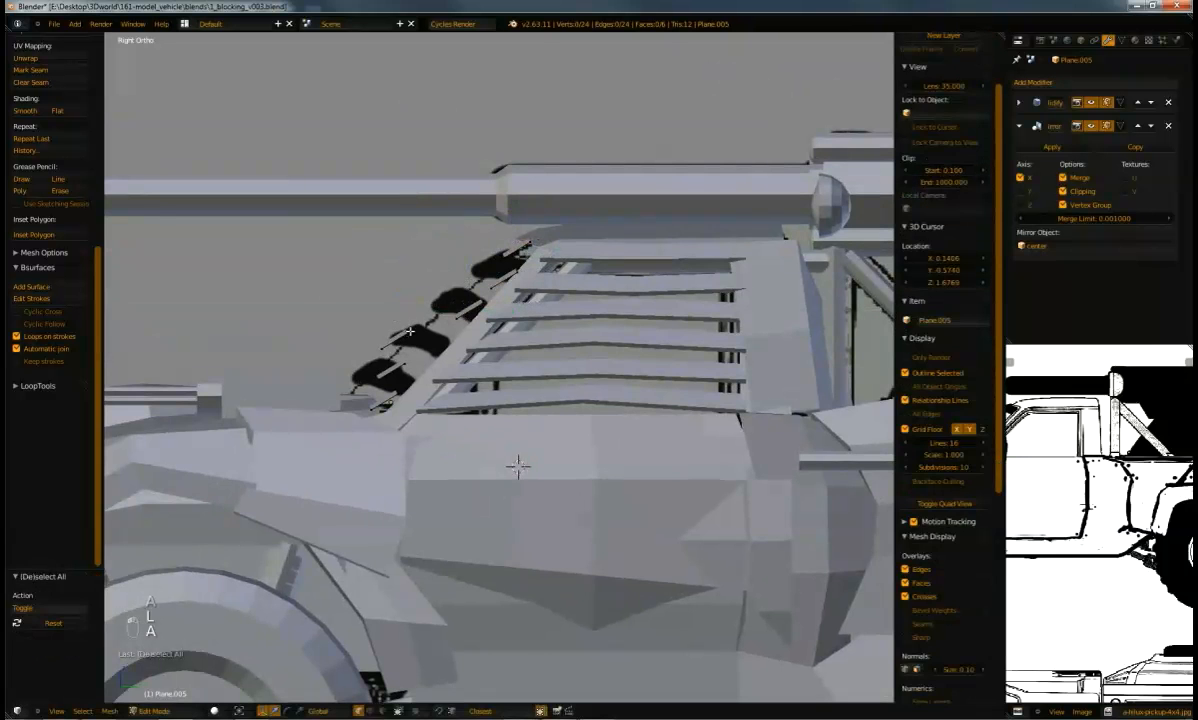
{"action": "left_click_drag", "start_coordinate": [440, 340], "coordinate": [472, 371]}
{"action": "key", "text": "l"}
{"action": "key", "text": "a"}
{"action": "key", "text": "l"}
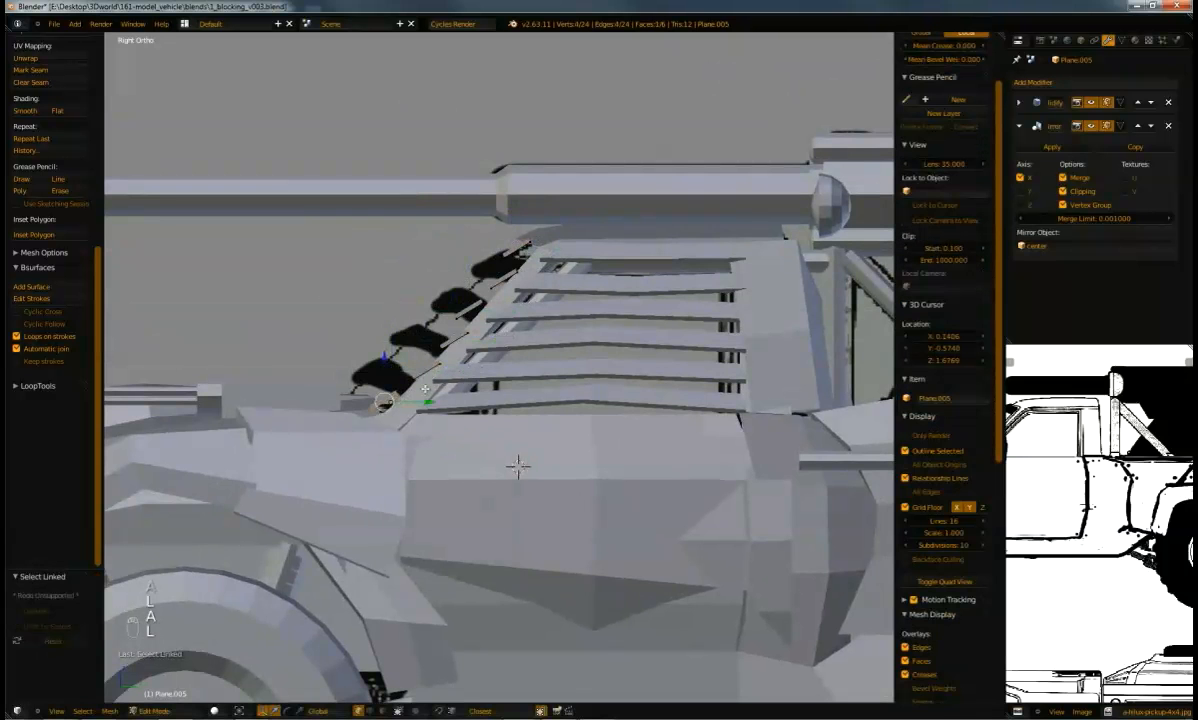
Fine-tune the Y positions of the third and second windshield slats from the top
{"action": "key", "text": "a"}
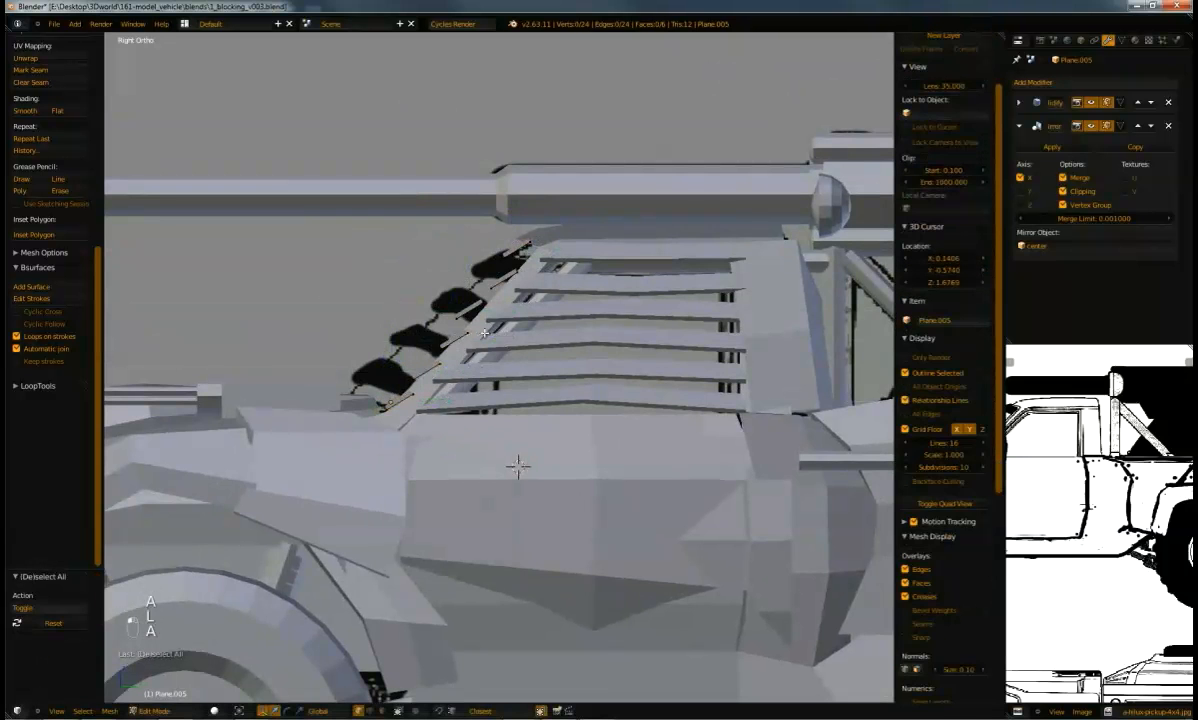
{"action": "key", "text": "l"}
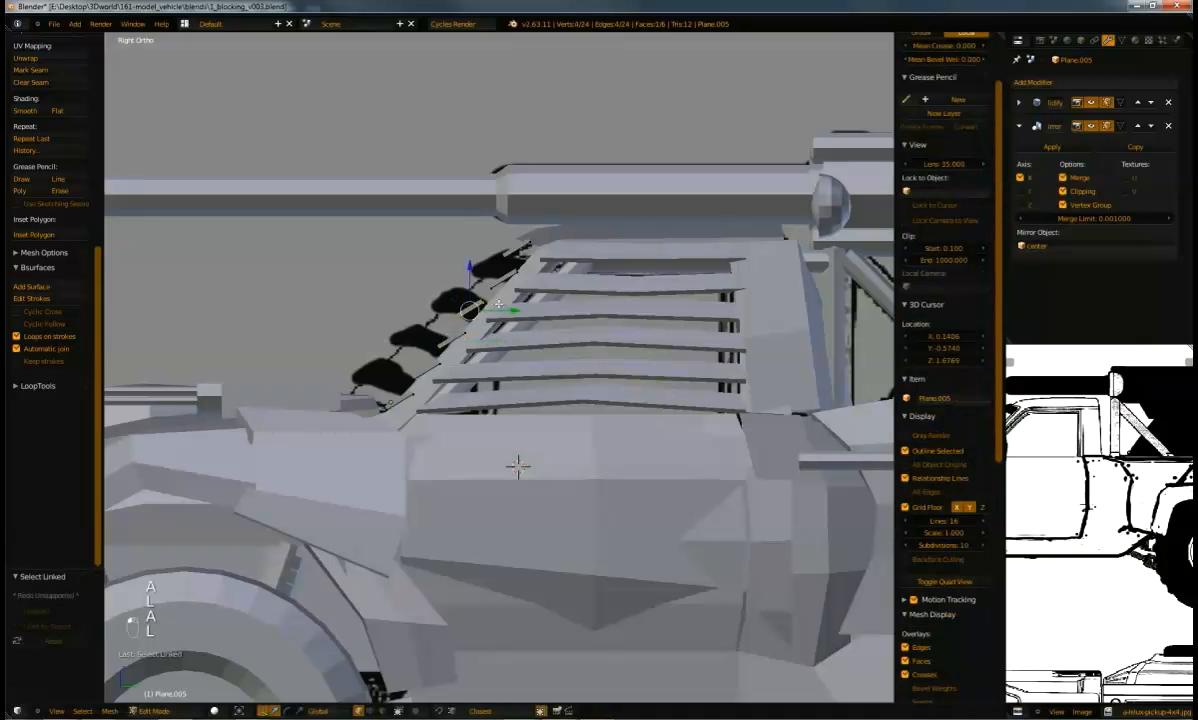
{"action": "key", "text": "l"}
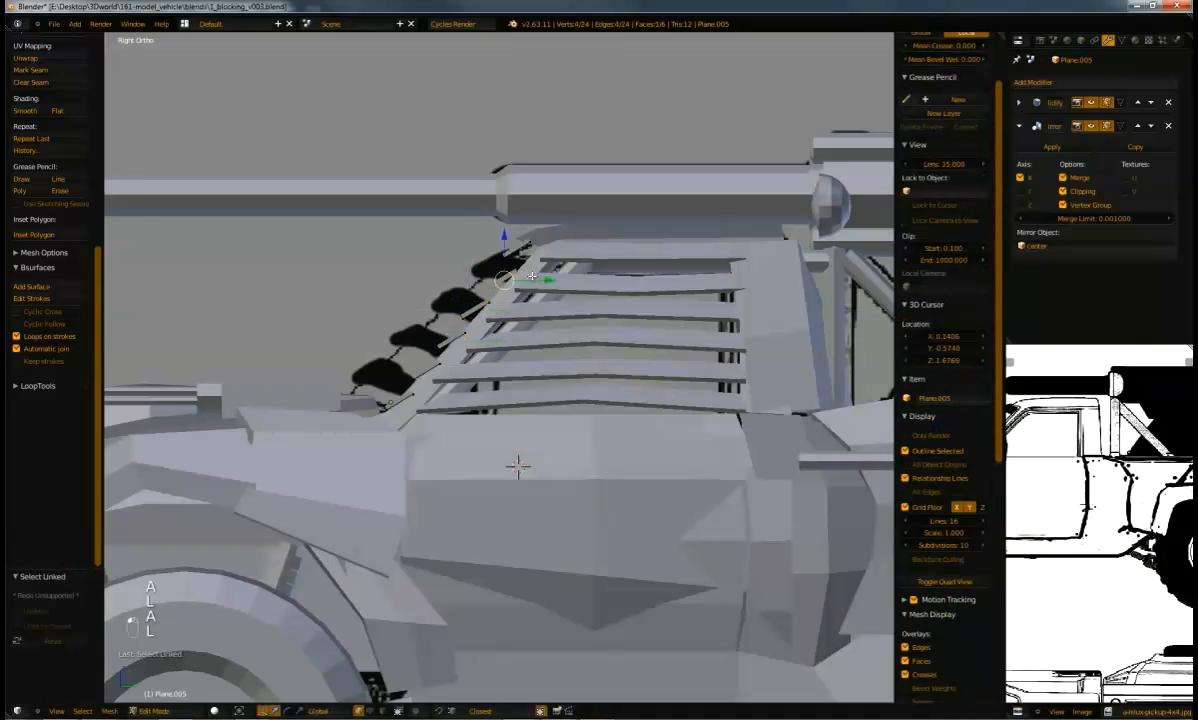
{"action": "key", "text": "g"}
{"action": "key", "text": "y"}
{"action": "left_click", "coordinate": [490, 269]}
{"action": "key", "text": "a"}
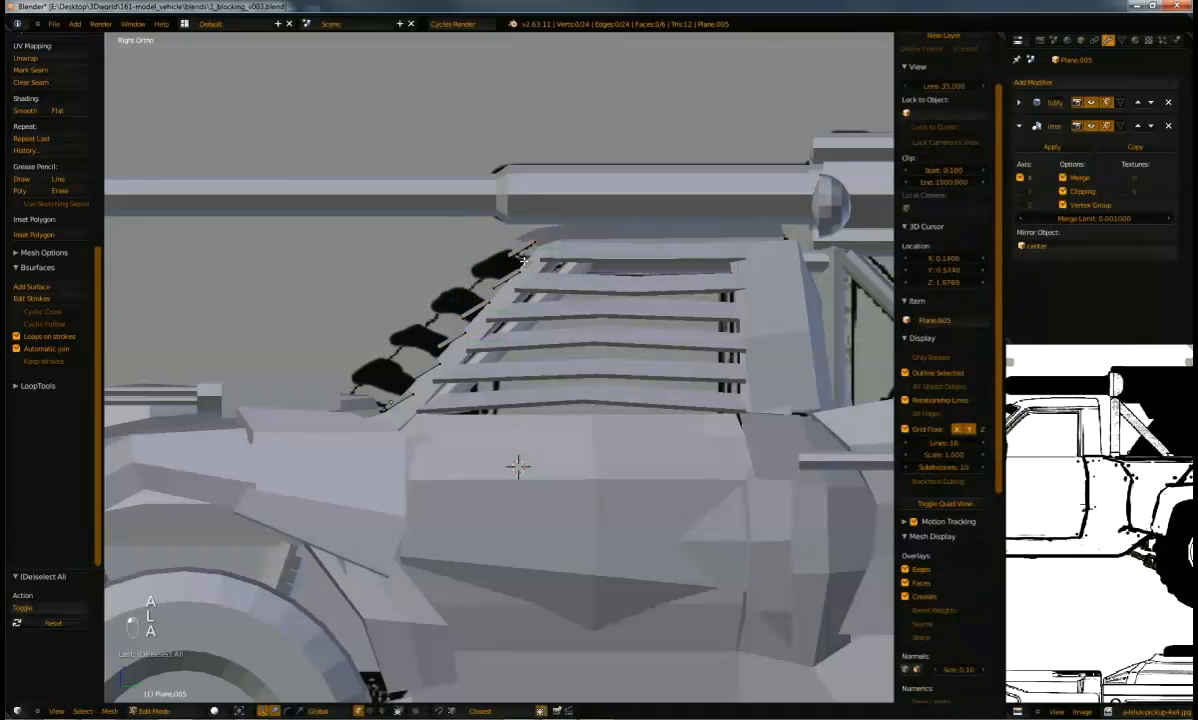
Select edges of several windshield slats and move them together along Z to adjust the slats' tilt
{"action": "right_click", "coordinate": [507, 254]}
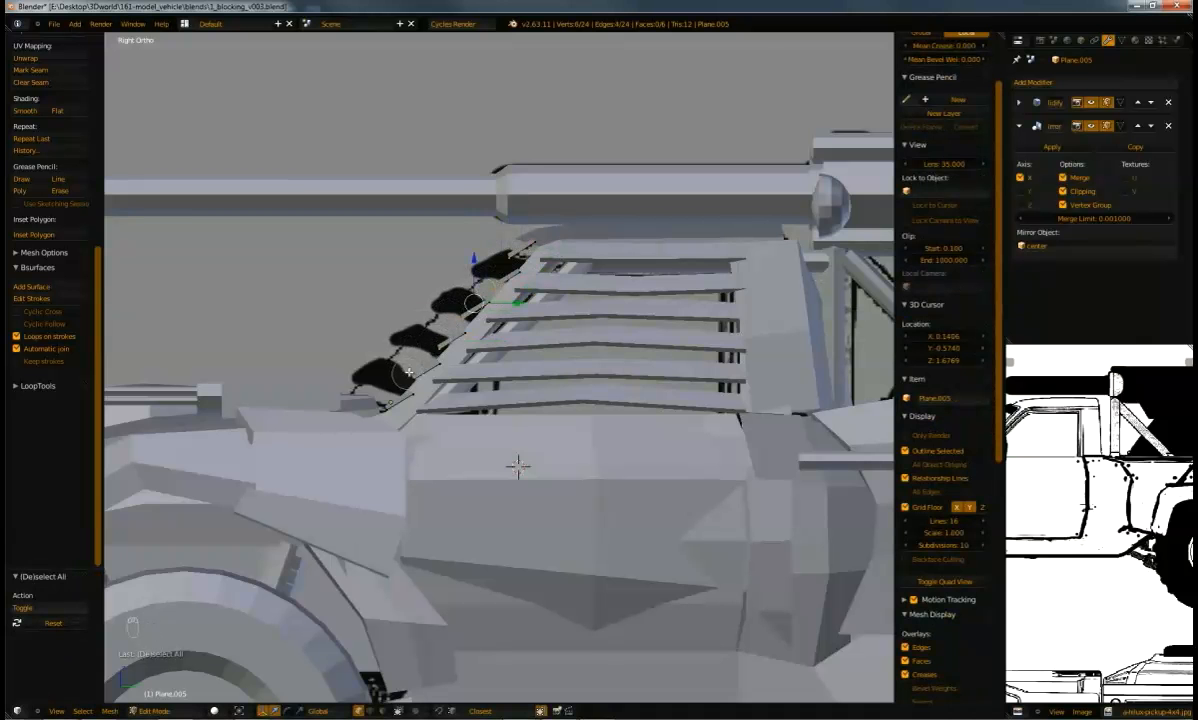
{"action": "key", "text": "g"}
{"action": "key", "text": "z"}
{"action": "left_click", "coordinate": [447, 284]}
Move the outer ends of the lower windshield slats along X to fit the slanted window pillar
{"action": "middle_click_drag", "start_coordinate": [447, 284], "coordinate": [539, 258]}
{"action": "key", "text": "a"}
{"action": "key", "text": "b"}
{"action": "left_click_drag", "start_coordinate": [570, 364], "coordinate": [616, 373]}
{"action": "key", "text": "a"}
{"action": "key", "text": "b"}
{"action": "left_click_drag", "start_coordinate": [556, 312], "coordinate": [622, 349]}
{"action": "key", "text": "a"}
{"action": "key", "text": "b"}
{"action": "left_click_drag", "start_coordinate": [590, 298], "coordinate": [636, 336]}
{"action": "left_click_drag", "start_coordinate": [640, 314], "coordinate": [630, 313]}
Pull the outer end of the third windshield slat from the top inward about 0.171 along X
{"action": "middle_click_drag", "start_coordinate": [630, 313], "coordinate": [593, 290]}
{"action": "key", "text": "a"}
{"action": "key", "text": "b"}
{"action": "left_click_drag", "start_coordinate": [605, 248], "coordinate": [552, 250]}
{"action": "middle_click_drag", "start_coordinate": [552, 250], "coordinate": [600, 268]}
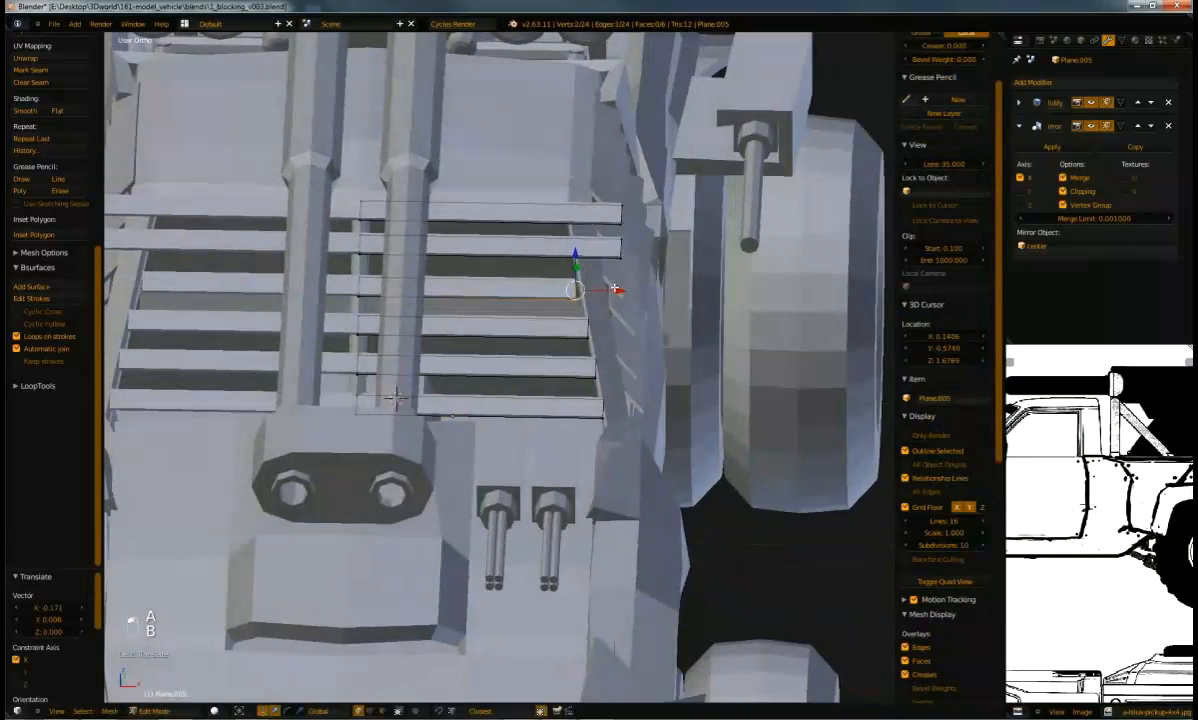
Pull the outer ends of the two topmost windshield slats inward along X to meet the window pillar
{"action": "key", "text": "a"}
{"action": "right_click", "coordinate": [622, 247]}
{"action": "key", "text": "a"}
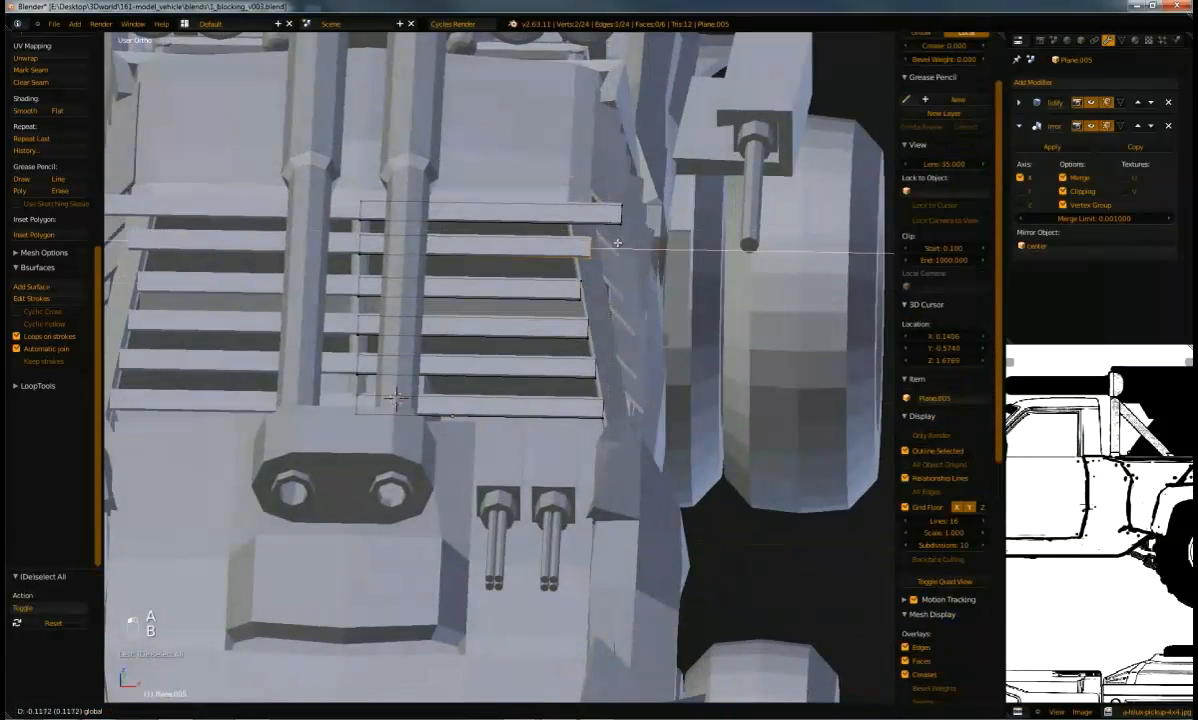
{"action": "key", "text": "b"}
{"action": "left_click_drag", "start_coordinate": [606, 188], "coordinate": [645, 259]}
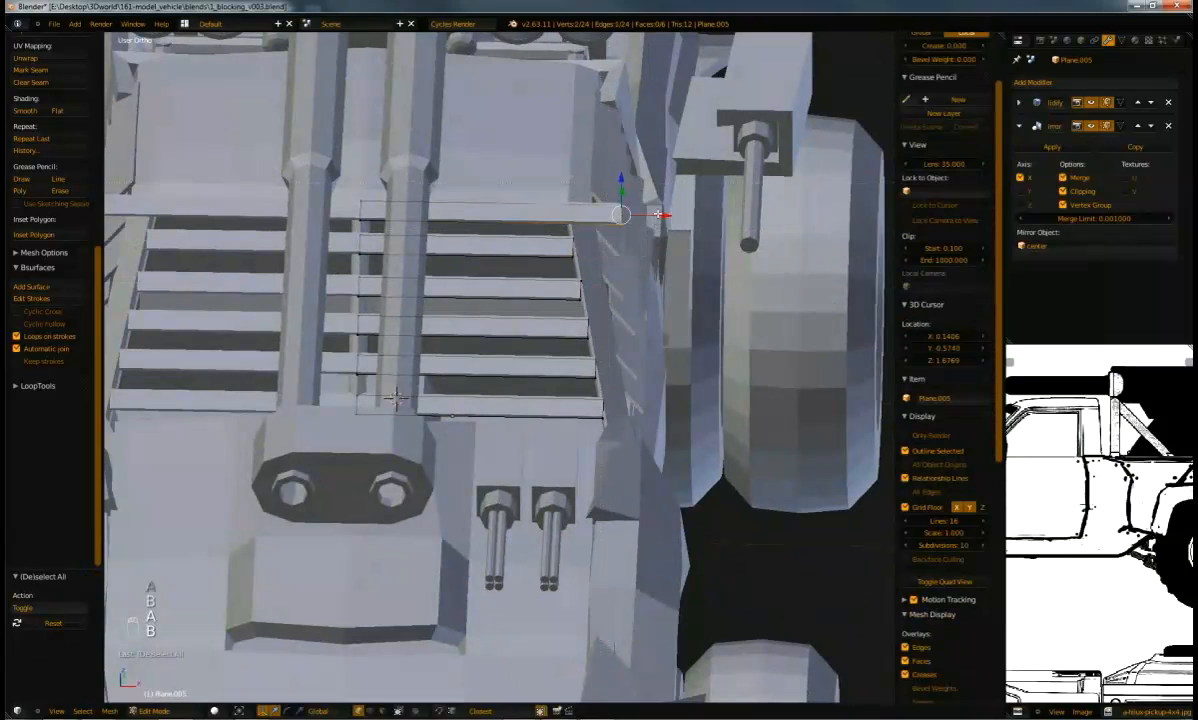
{"action": "key", "text": "g"}
{"action": "key", "text": "x"}
{"action": "left_click", "coordinate": [564, 190]}
Add a loop cut across the middle of each of the six windshield slats
{"action": "middle_click_drag", "start_coordinate": [564, 190], "coordinate": [484, 303]}
{"action": "key", "text": "ctrl+r"}
{"action": "left_click", "coordinate": [484, 305]}
{"action": "key", "text": "ctrl+r"}
{"action": "double_click", "coordinate": [484, 313]}
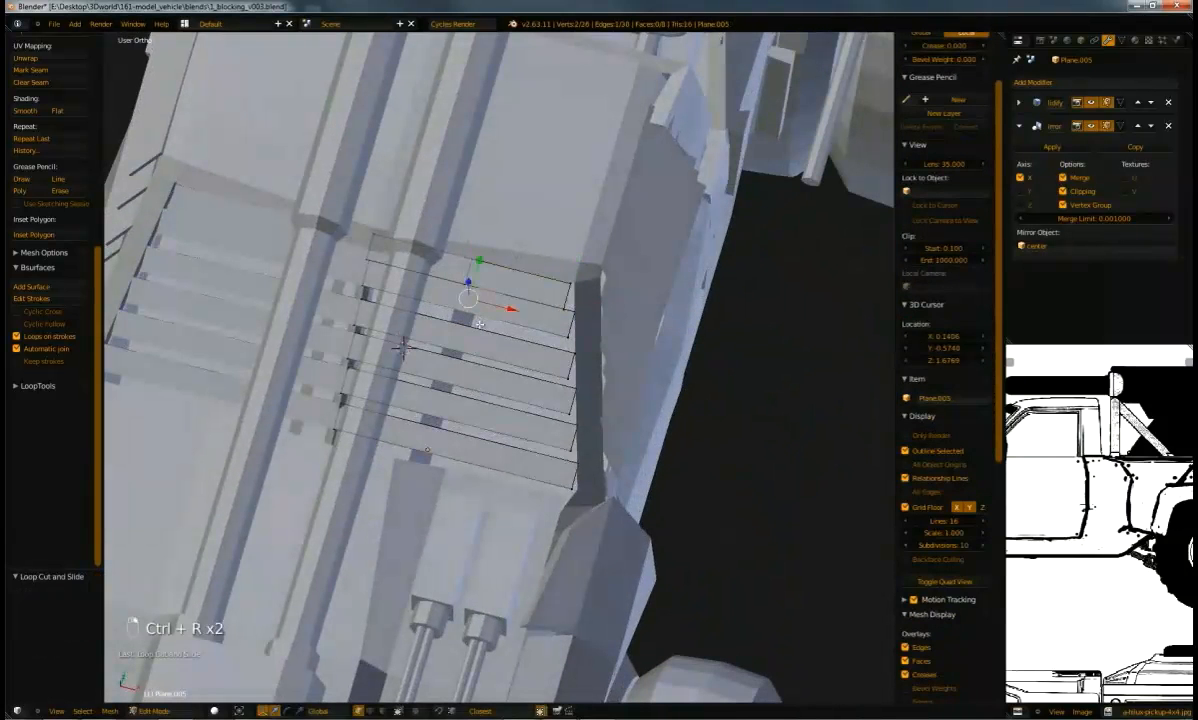
{"action": "key", "text": "ctrl+r"}
{"action": "double_click", "coordinate": [481, 346]}
{"action": "key", "text": "ctrl+r"}
{"action": "double_click", "coordinate": [478, 382]}
{"action": "key", "text": "ctrl+r"}
{"action": "double_click", "coordinate": [478, 426]}
{"action": "key", "text": "ctrl+r"}
Select the outer ends of all six windshield slats and shift them slightly along Y
{"action": "key", "text": "a"}
{"action": "key", "text": "b"}
{"action": "left_click_drag", "start_coordinate": [532, 214], "coordinate": [600, 505]}
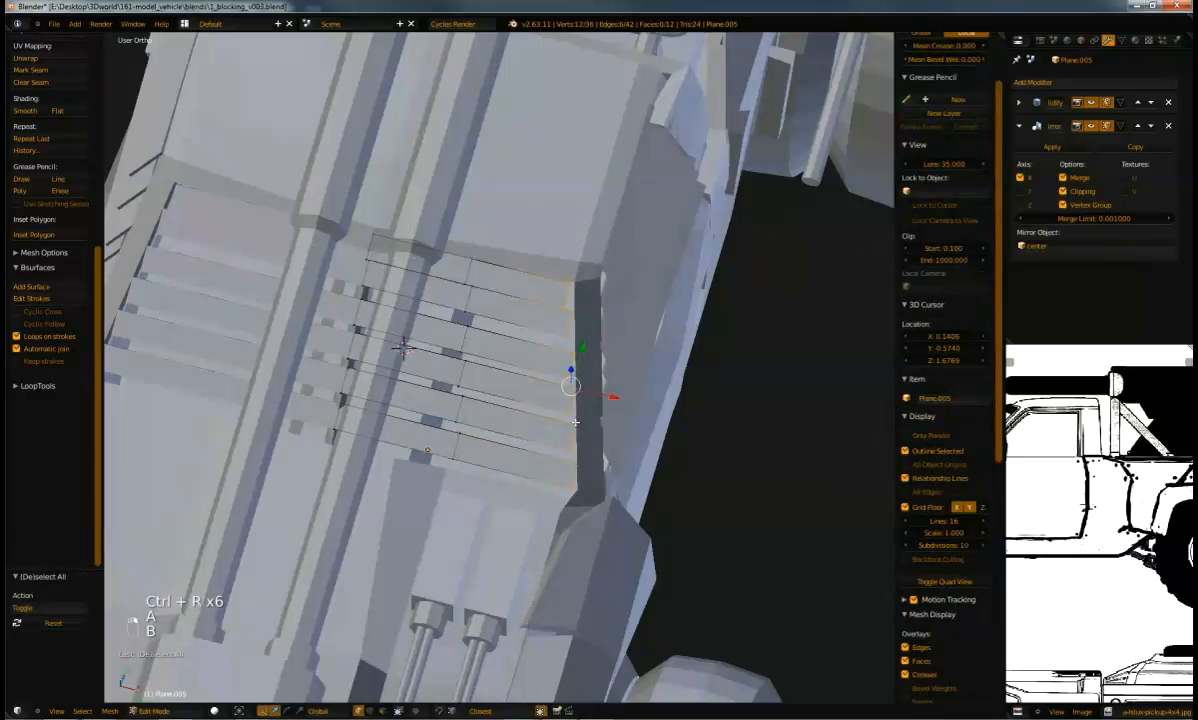
{"action": "left_click_drag", "start_coordinate": [584, 349], "coordinate": [583, 343]}
Move the middle cut edges of all six windshield slats together to bend the slats, and leave mesh editing
{"action": "middle_click_drag", "start_coordinate": [583, 343], "coordinate": [440, 165]}
{"action": "key", "text": "a"}
{"action": "key", "text": "b"}
{"action": "left_click_drag", "start_coordinate": [440, 165], "coordinate": [480, 410]}
{"action": "middle_click_drag", "start_coordinate": [480, 410], "coordinate": [448, 333]}
{"action": "key", "text": "g"}
{"action": "left_click", "coordinate": [455, 267]}
{"action": "key", "text": "Tab"}
{"action": "middle_click_drag", "start_coordinate": [455, 267], "coordinate": [482, 217]}
Nudge individual middle cut edges of the windshield slats along Z to make them uneven, and leave mesh editing
{"action": "key", "text": "Tab"}
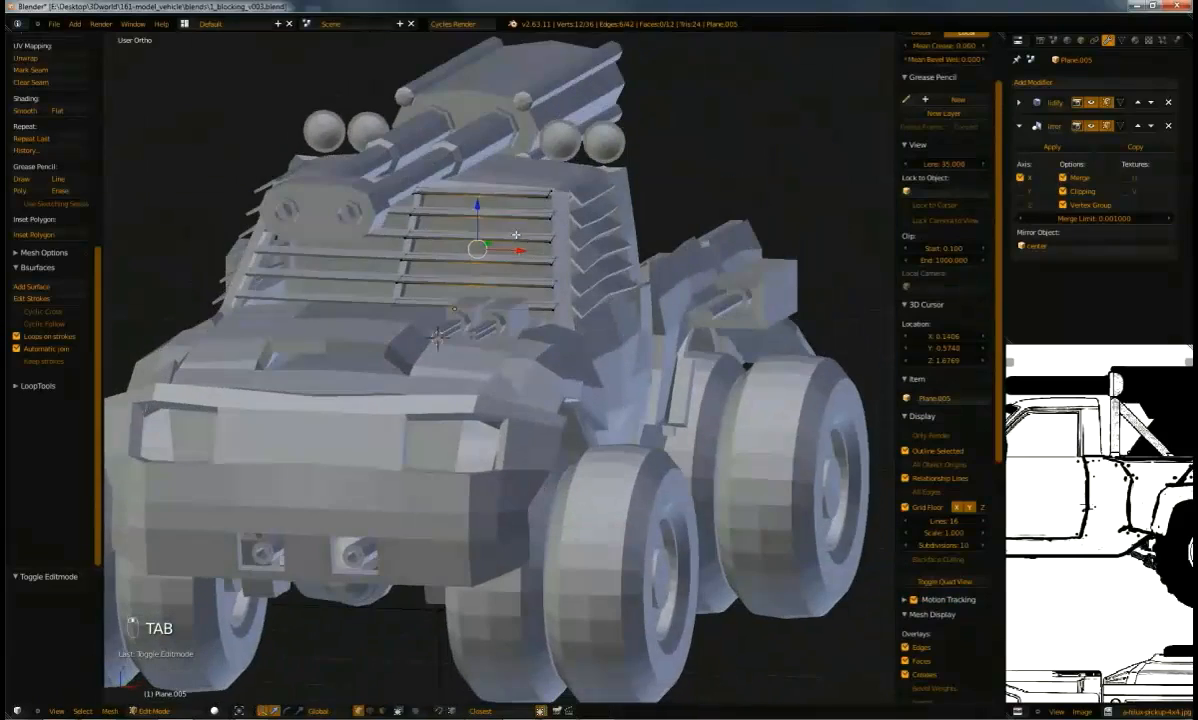
{"action": "left_click_drag", "start_coordinate": [476, 213], "coordinate": [476, 210]}
{"action": "key", "text": "a"}
{"action": "key", "text": "b"}
{"action": "left_click_drag", "start_coordinate": [478, 218], "coordinate": [478, 220]}
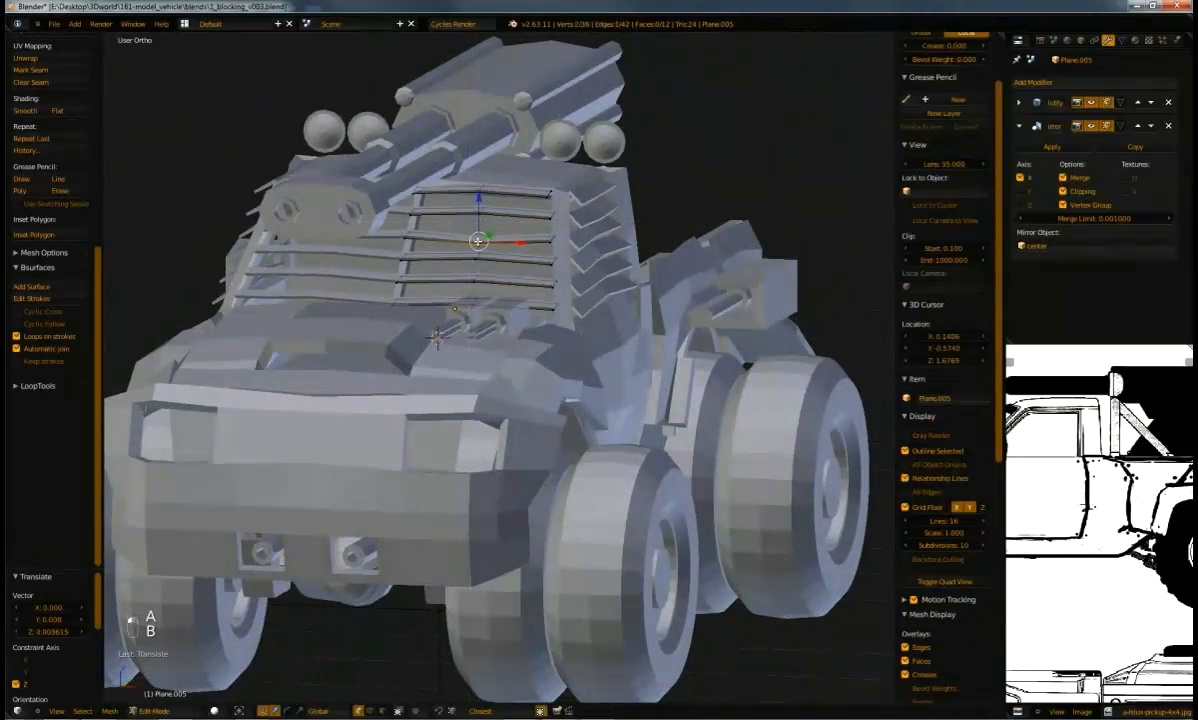
{"action": "key", "text": "a"}
{"action": "key", "text": "b"}
{"action": "left_click_drag", "start_coordinate": [445, 264], "coordinate": [473, 289]}
{"action": "left_click", "coordinate": [473, 289]}
{"action": "key", "text": "Tab"}
Look over the slatted cab and save the blend file
{"action": "middle_click_drag", "start_coordinate": [473, 289], "coordinate": [555, 350]}
{"action": "scroll", "coordinate": [643, 360], "scroll_direction": "up", "scroll_amount": 2}
{"action": "middle_click_drag", "start_coordinate": [643, 360], "coordinate": [570, 302]}
{"action": "scroll", "coordinate": [490, 340], "scroll_direction": "down", "scroll_amount": 2}
{"action": "key", "text": "ctrl+s"}
{"action": "scroll", "coordinate": [570, 302], "scroll_direction": "up", "scroll_amount": 2}
{"action": "scroll", "coordinate": [570, 302], "scroll_direction": "down", "scroll_amount": 3}
{"action": "middle_click_drag", "start_coordinate": [503, 267], "coordinate": [580, 302]}
{"action": "scroll", "coordinate": [661, 333], "scroll_direction": "up", "scroll_amount": 3}
{"action": "middle_click_drag", "start_coordinate": [661, 333], "coordinate": [507, 300]}
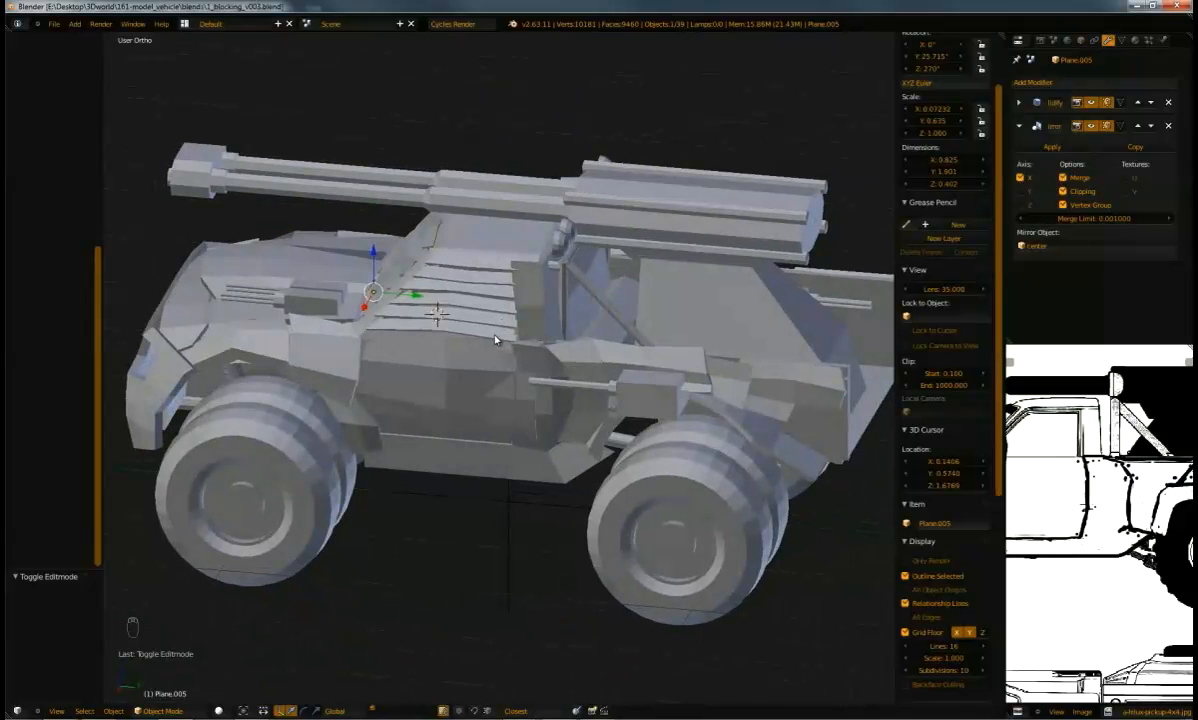
{"action": "middle_click_drag", "start_coordinate": [496, 340], "coordinate": [471, 320]}
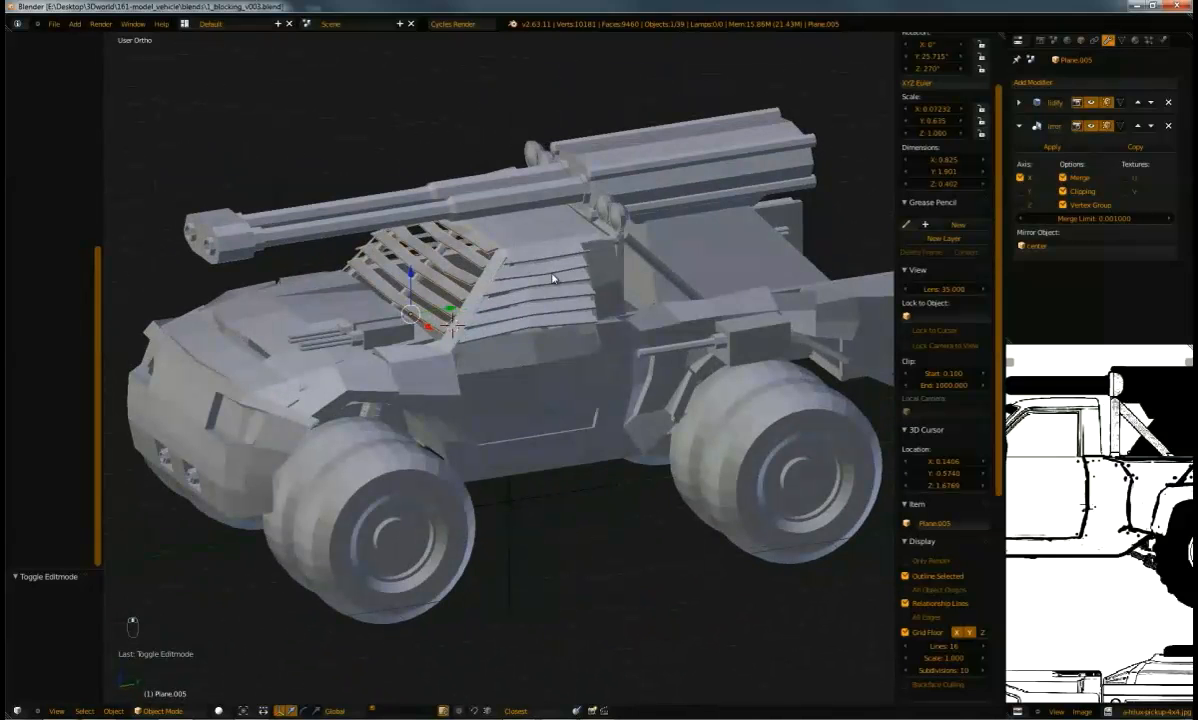